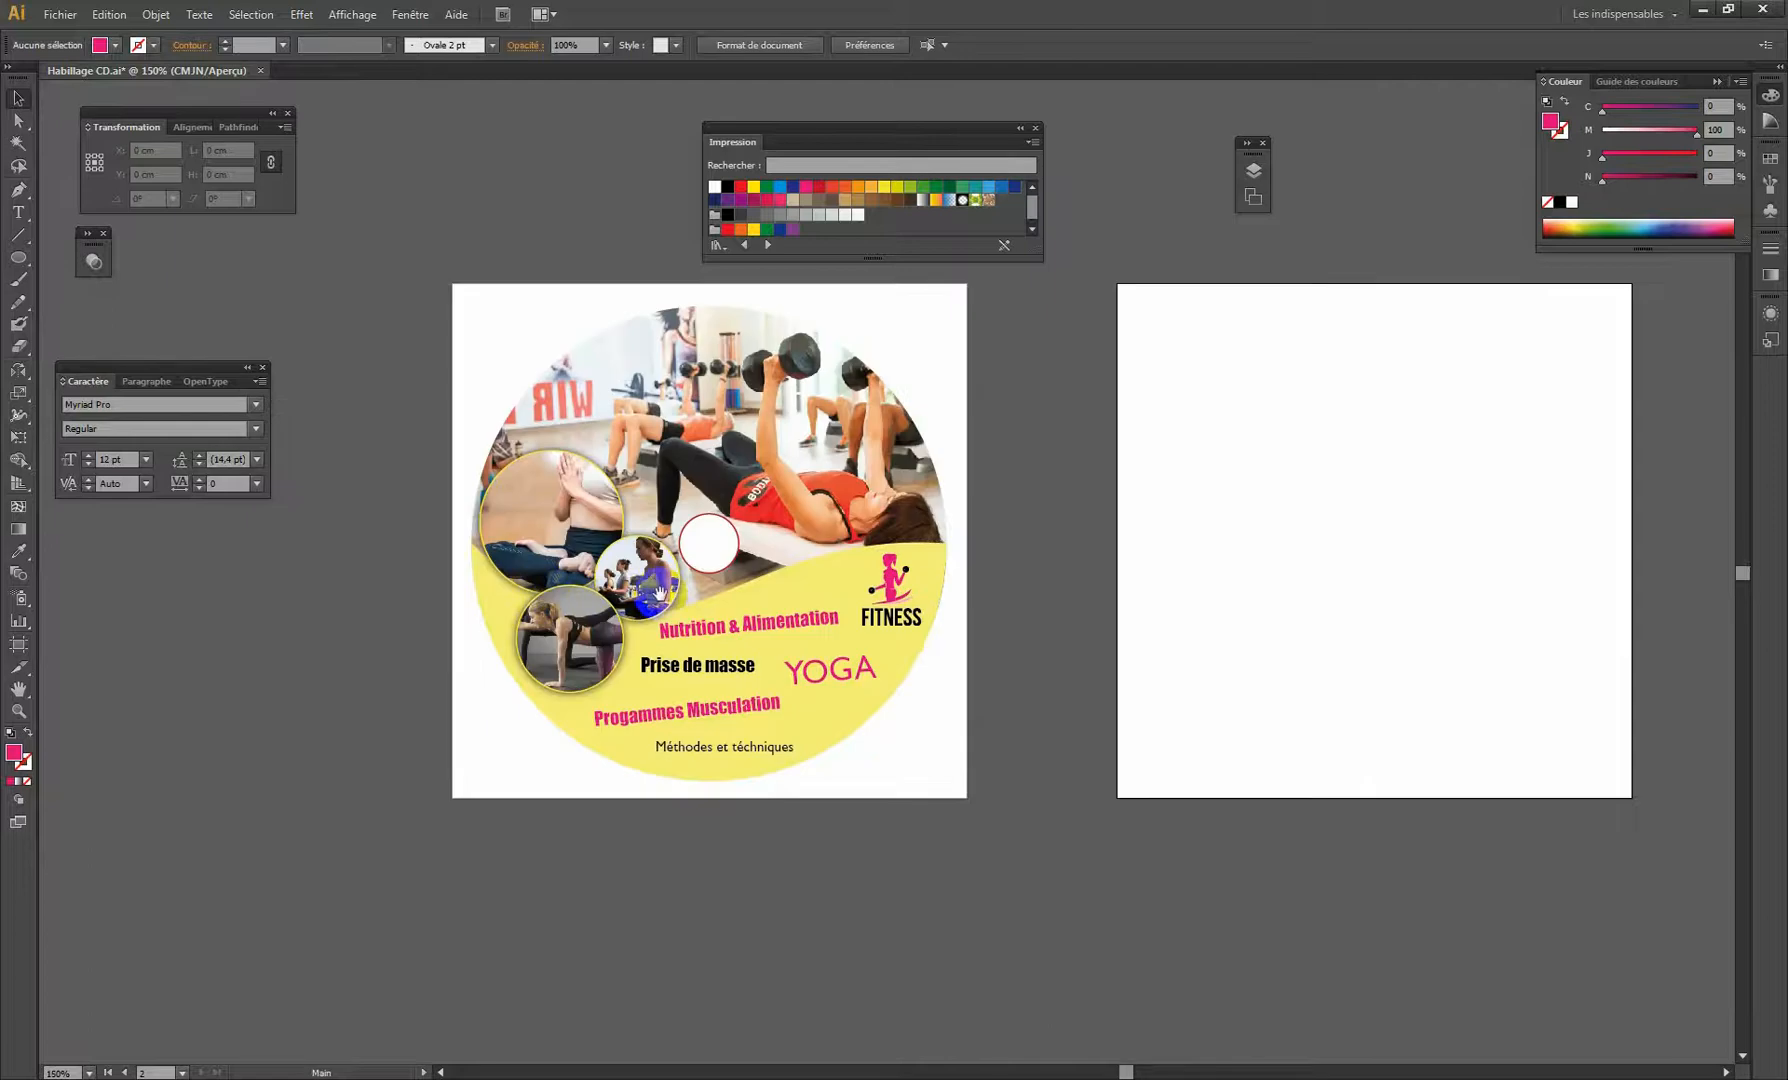
Move the floating Impression swatches panel upward so that it no longer covers the CD artwork.
drag(871, 543, 759, 551)
ctrl+click(766, 550)
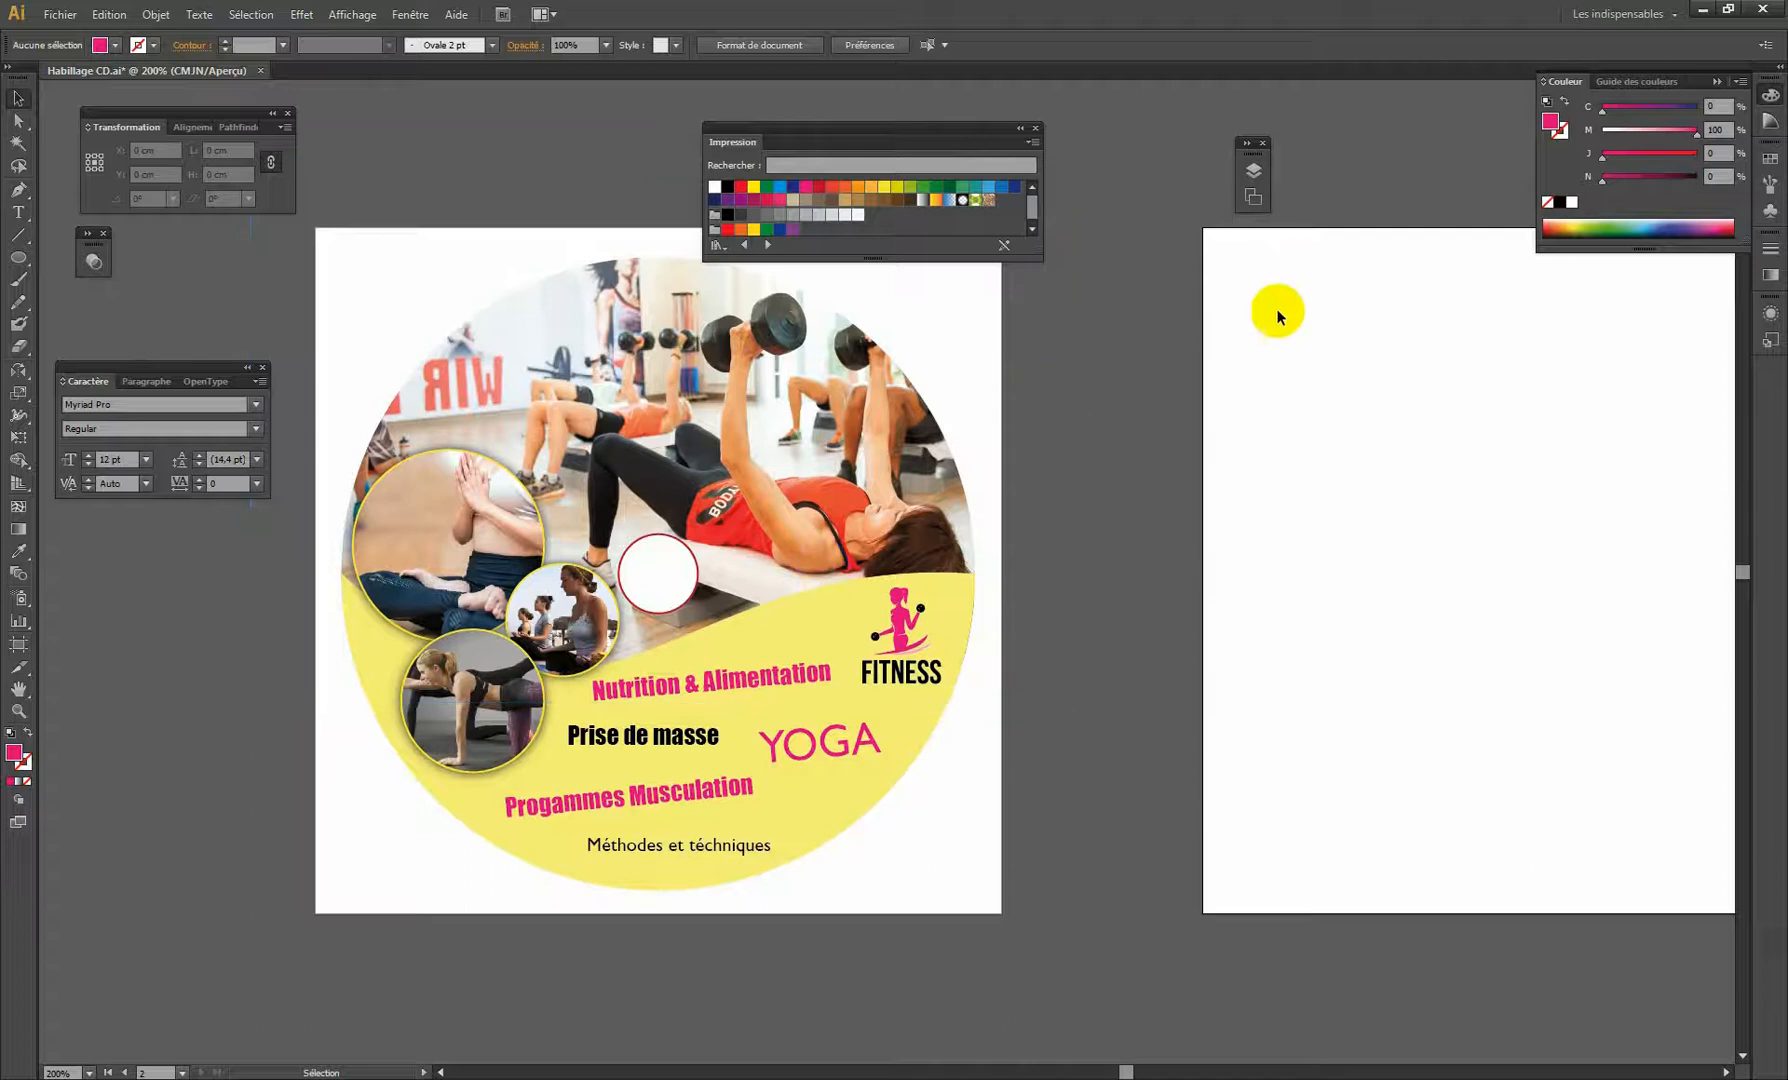
drag(946, 138, 1109, 66)
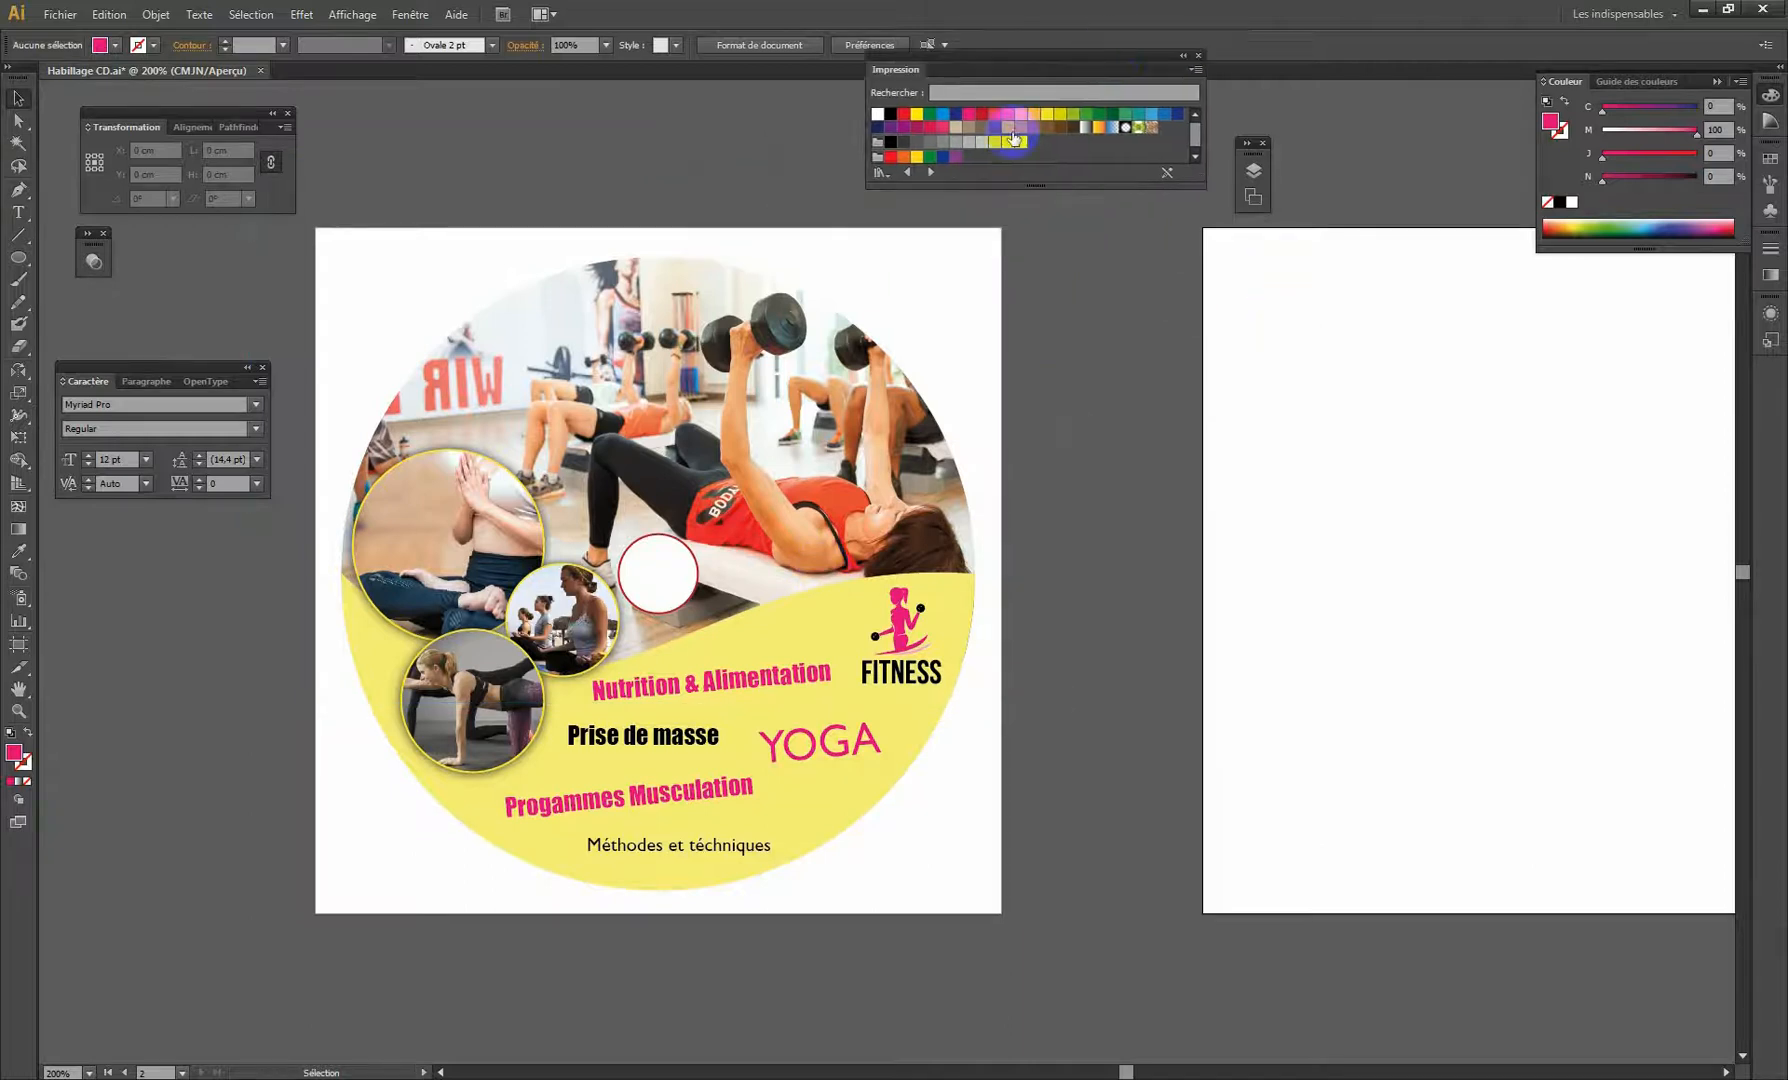
drag(1029, 456, 933, 459)
drag(732, 510, 789, 480)
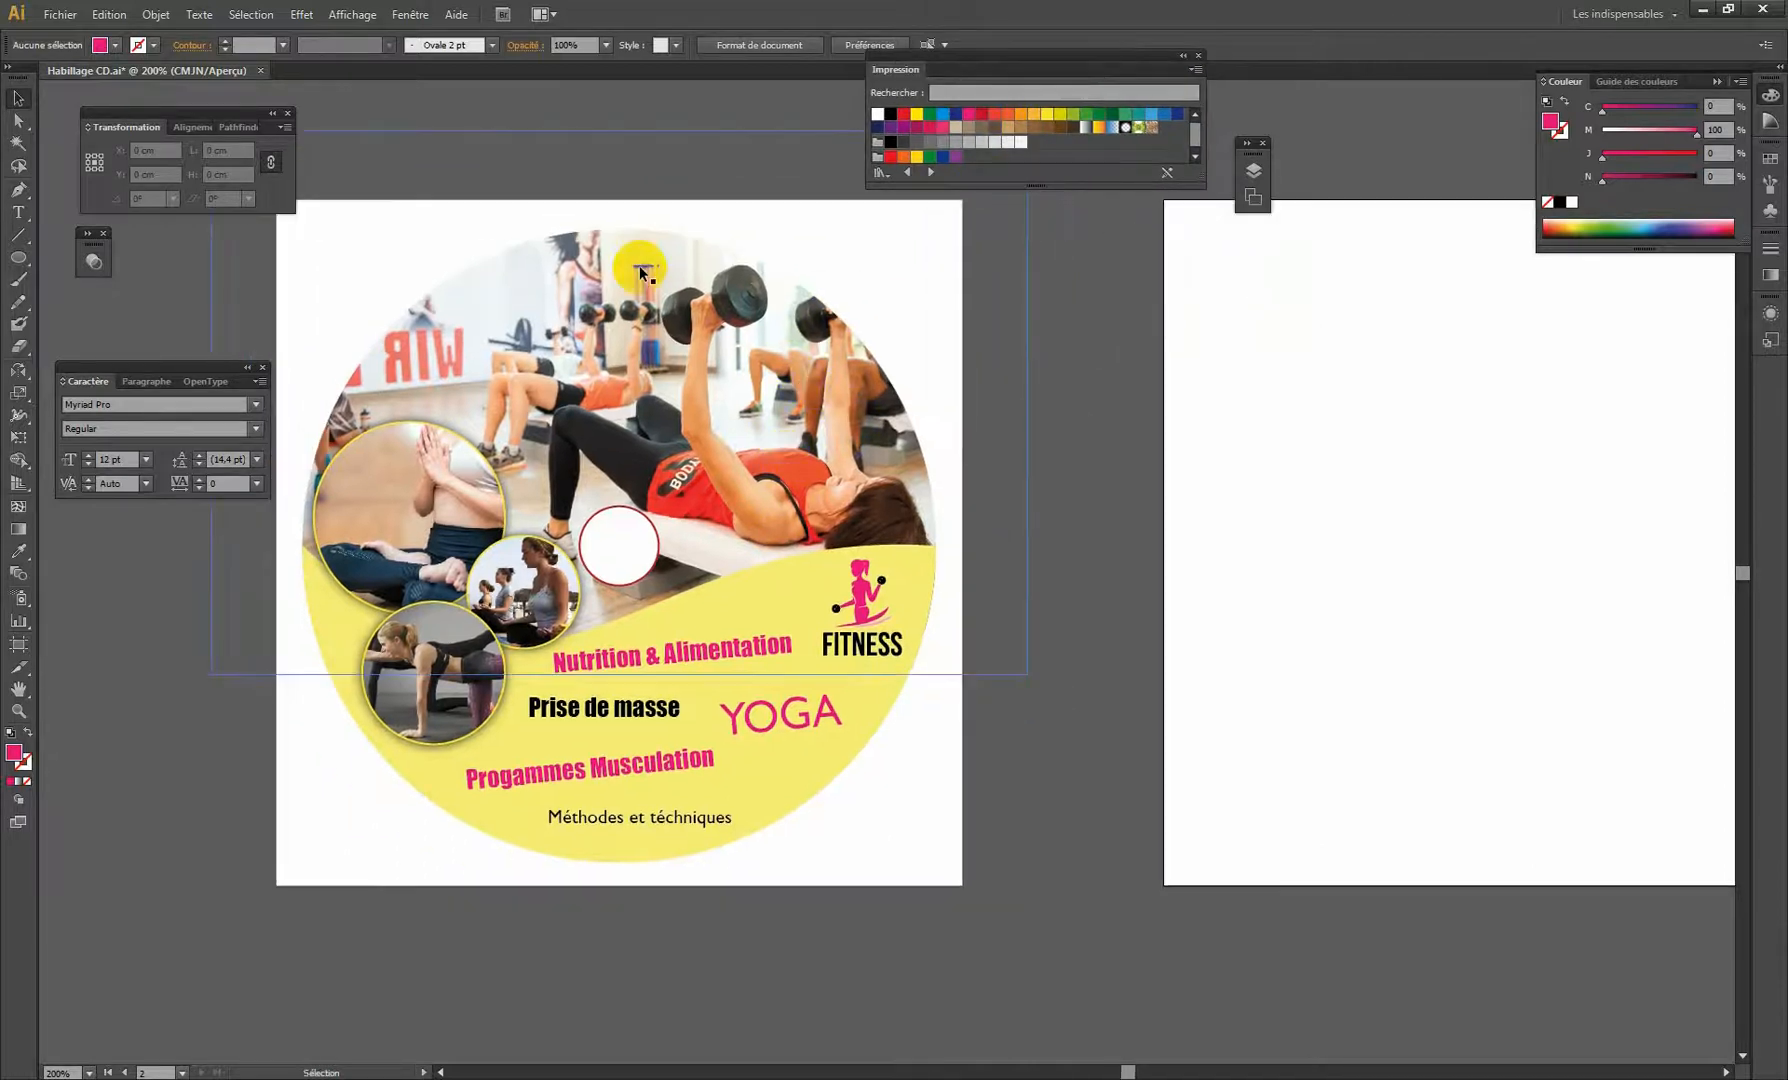
drag(897, 379, 834, 466)
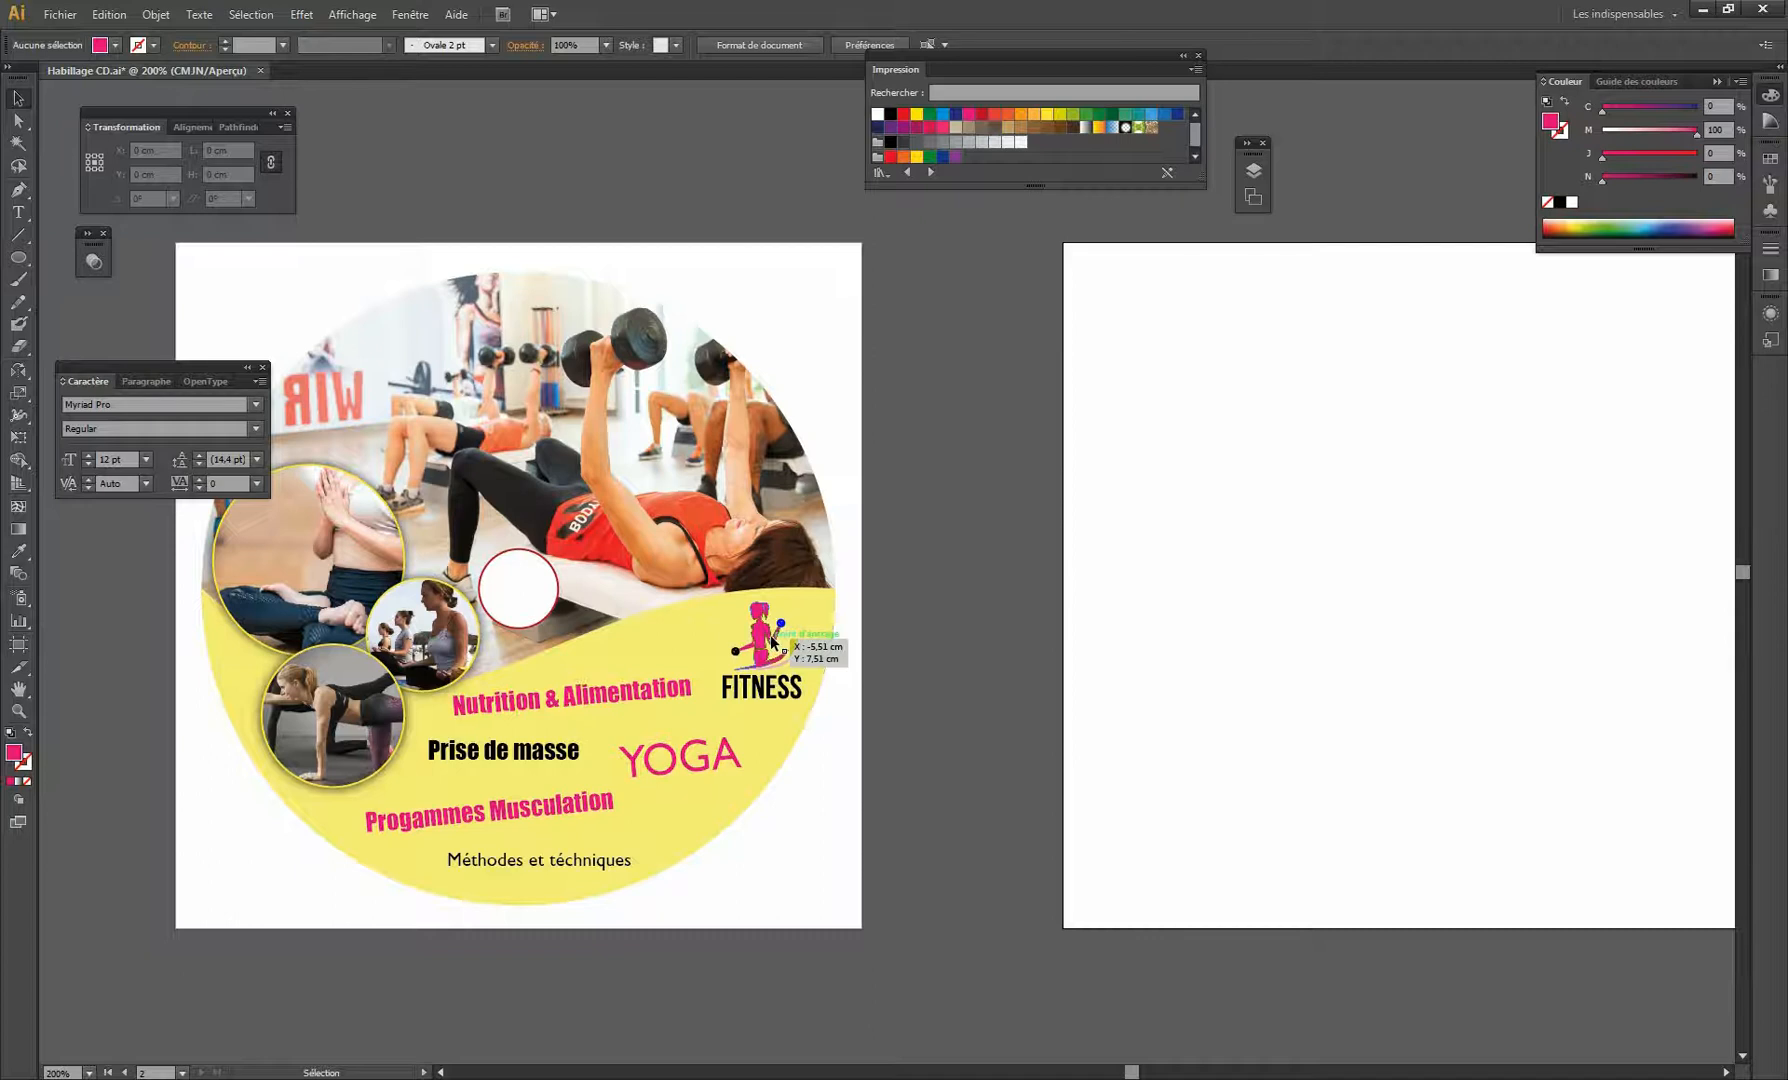
click(1030, 619)
click(759, 830)
Switch to Firefox and search Google Images for "logo fitness" in a new tab.
key(alt+Tab)
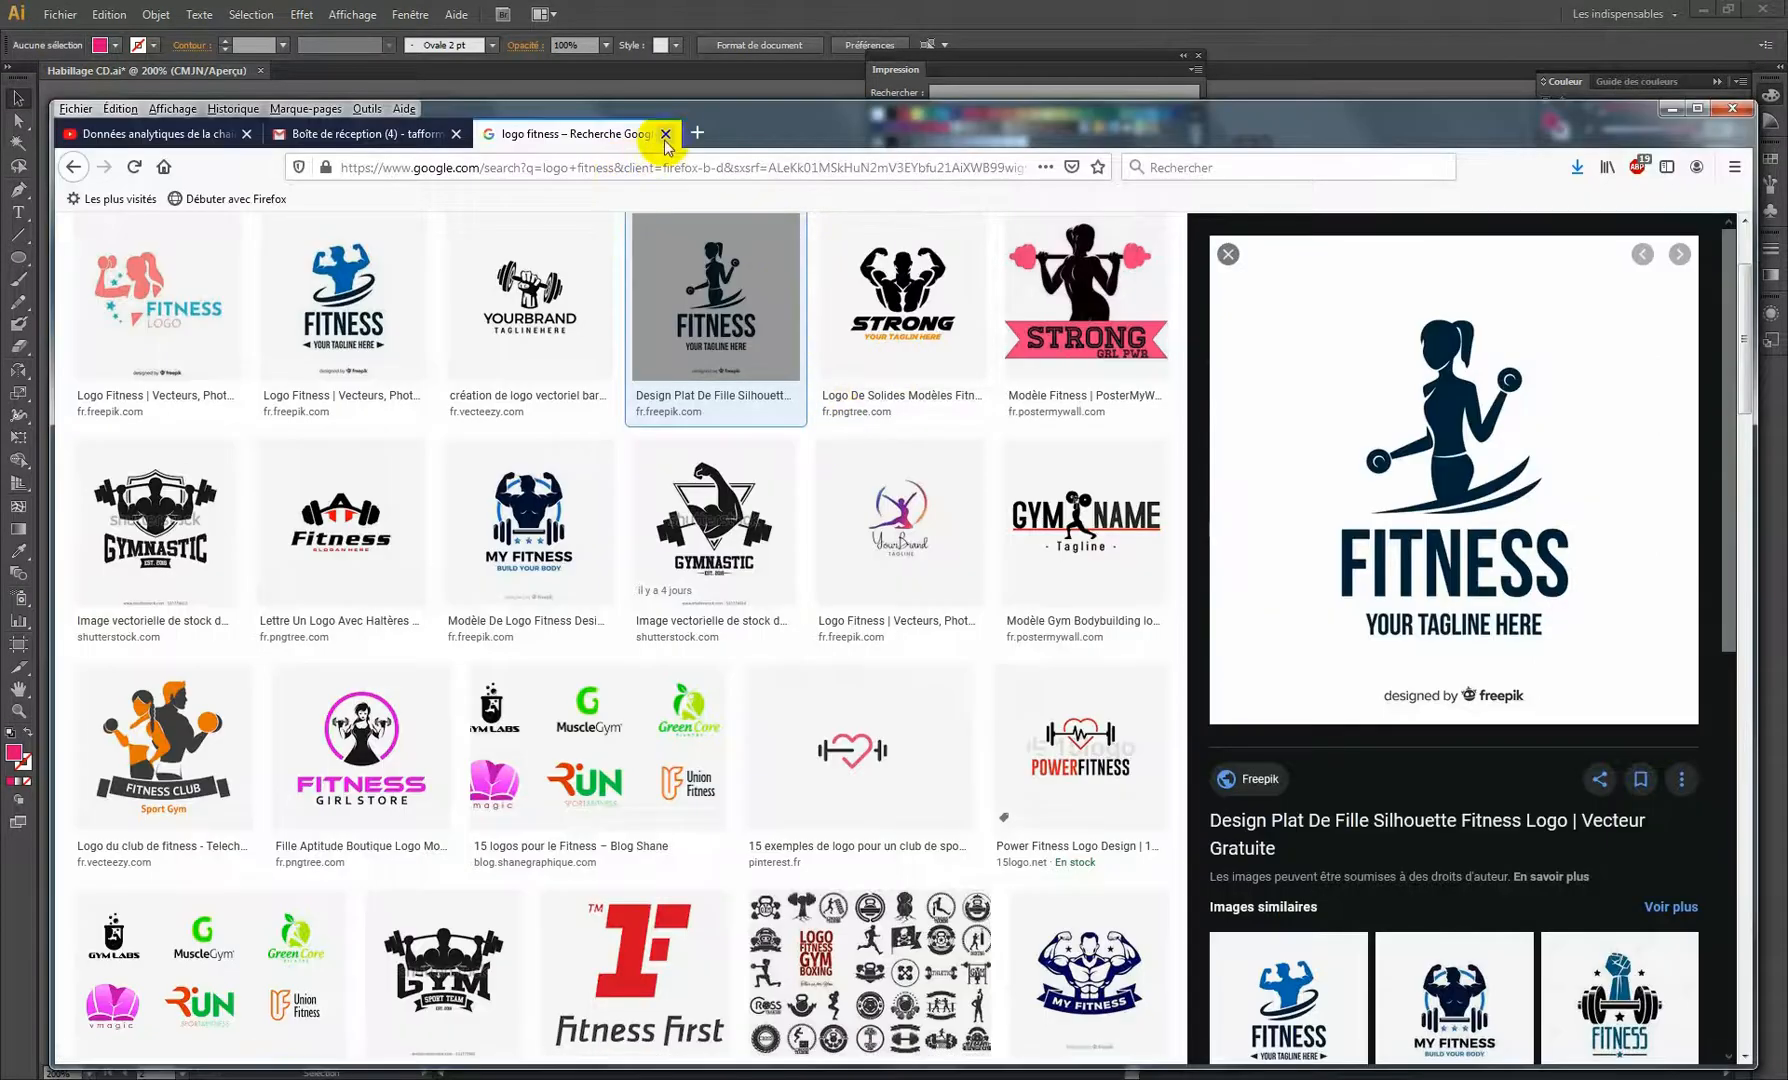
click(698, 133)
click(755, 384)
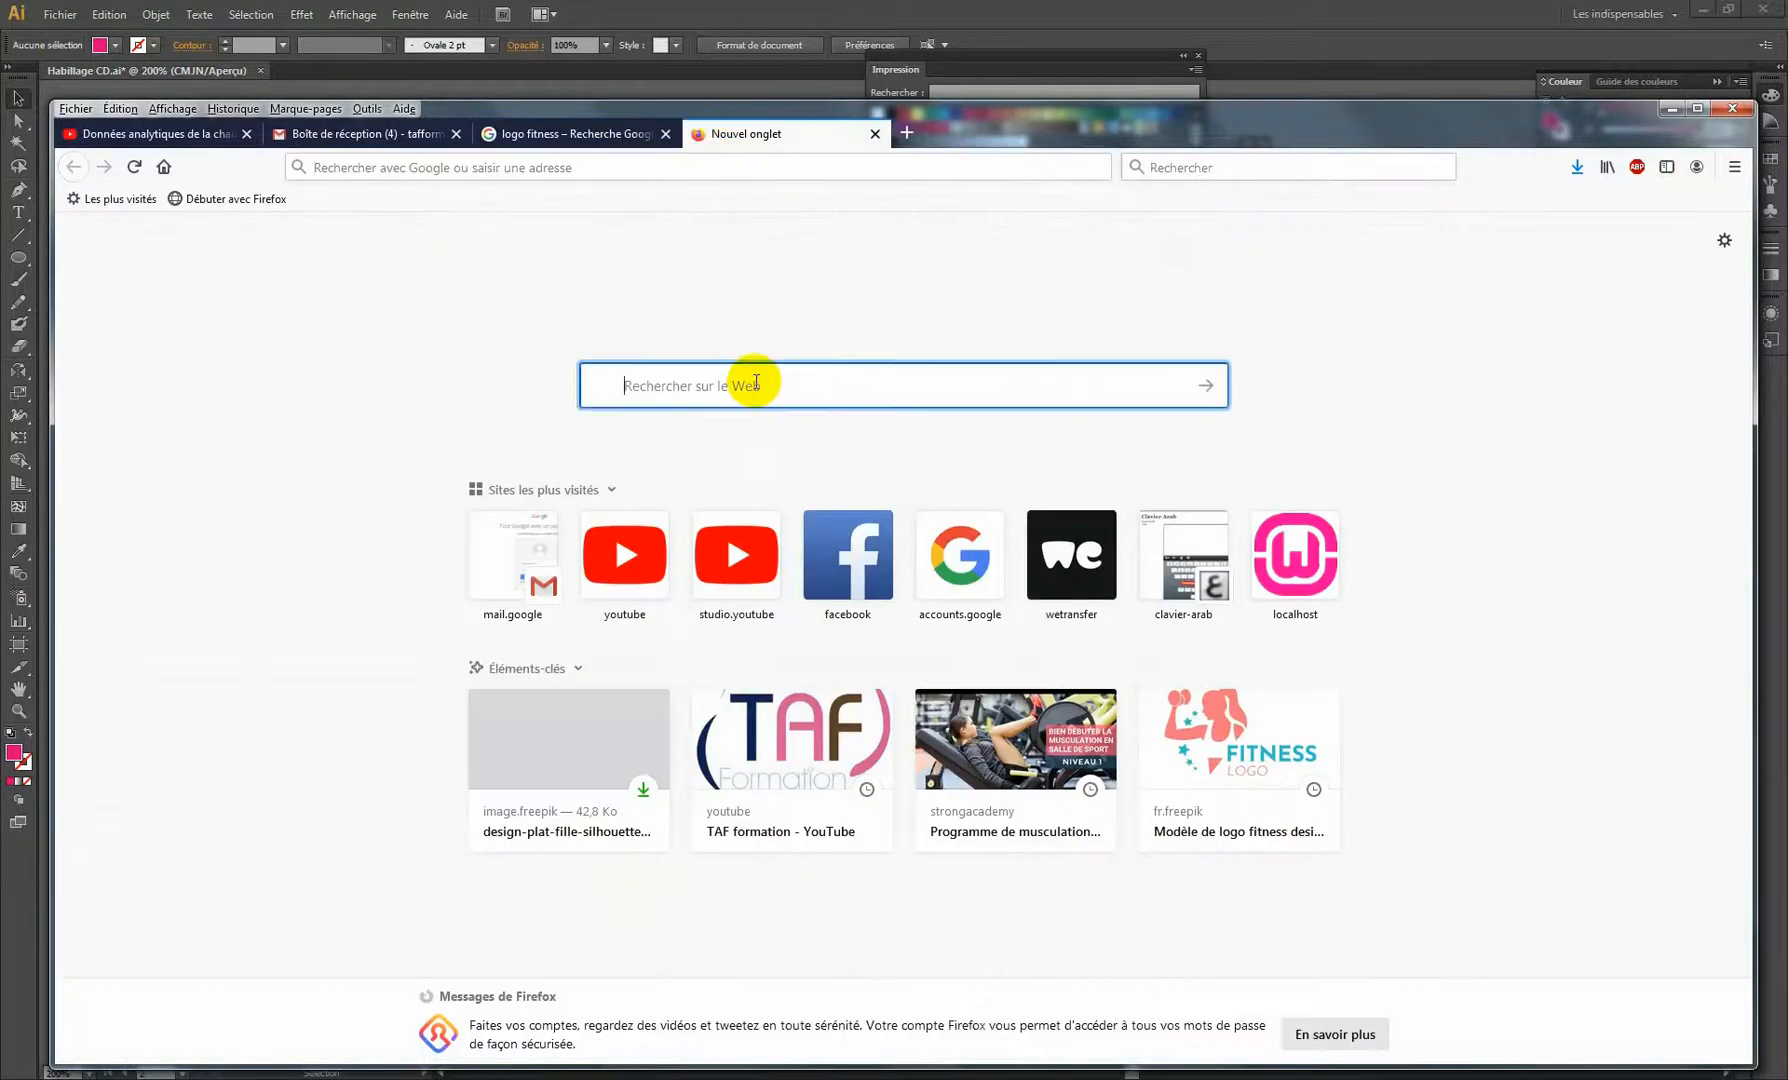
text(logo)
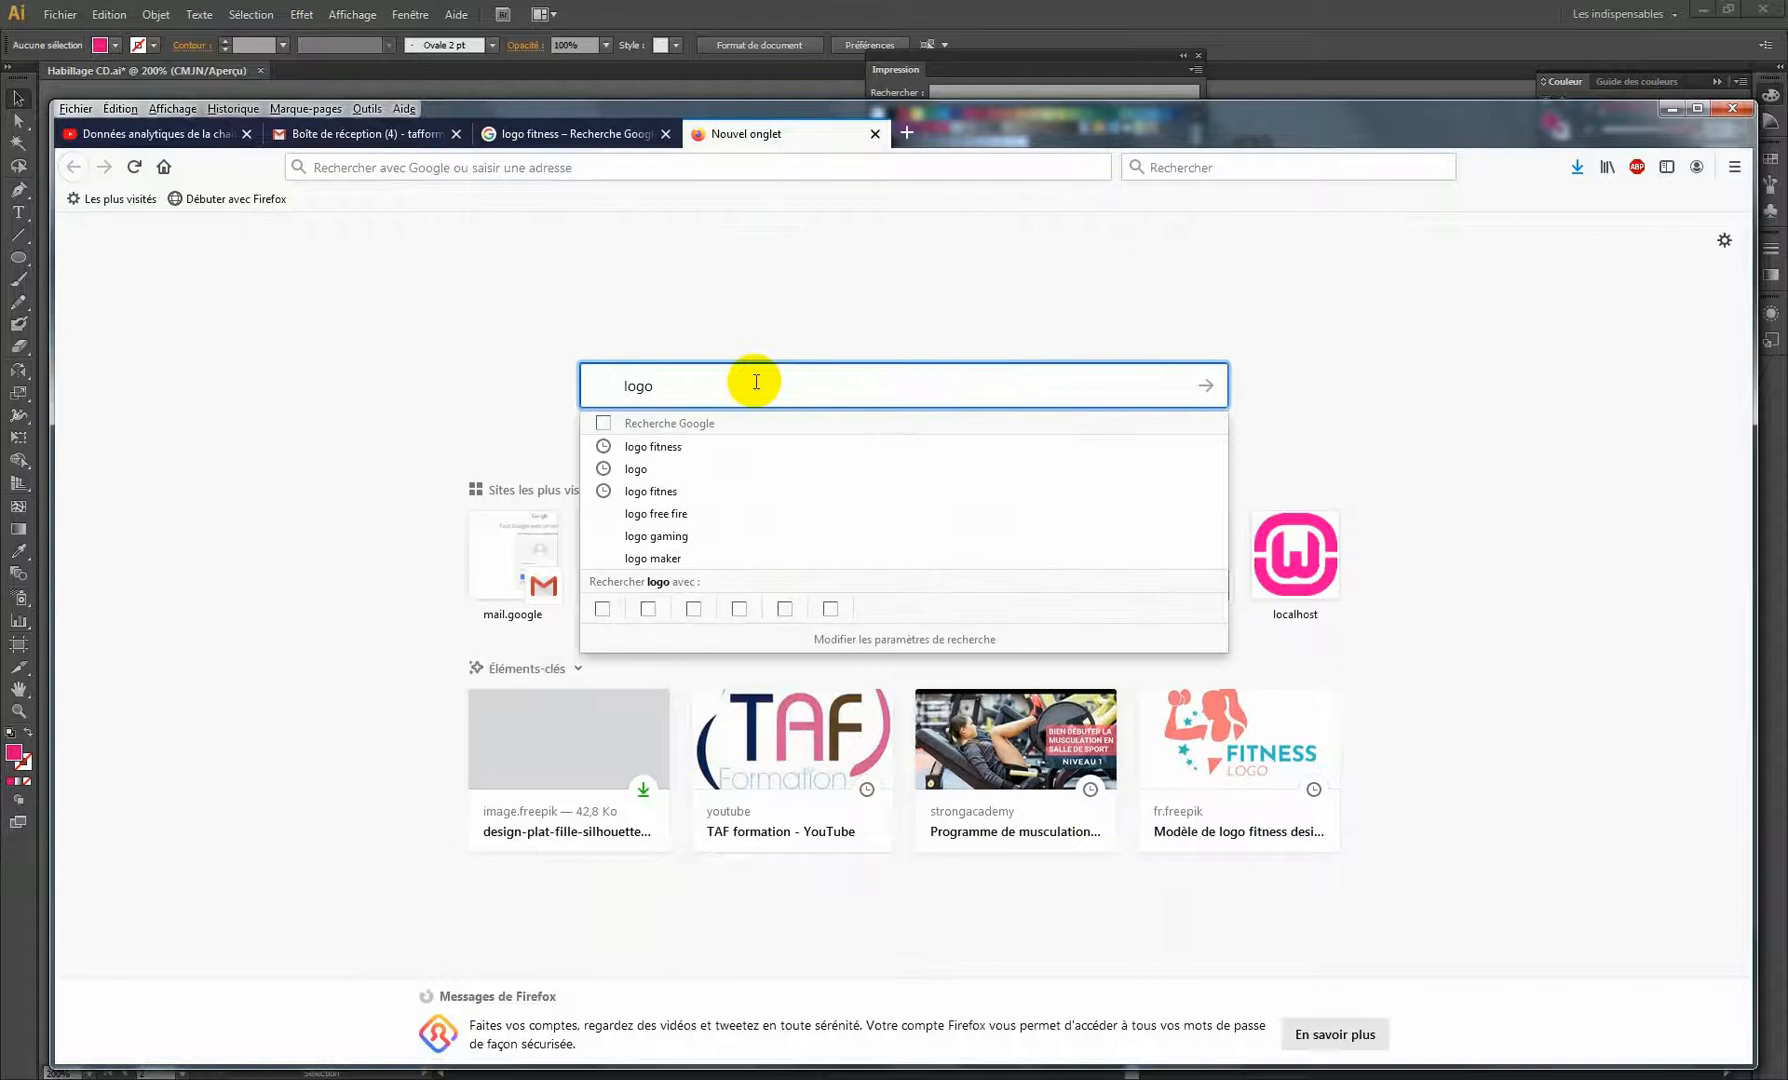
text( fitness)
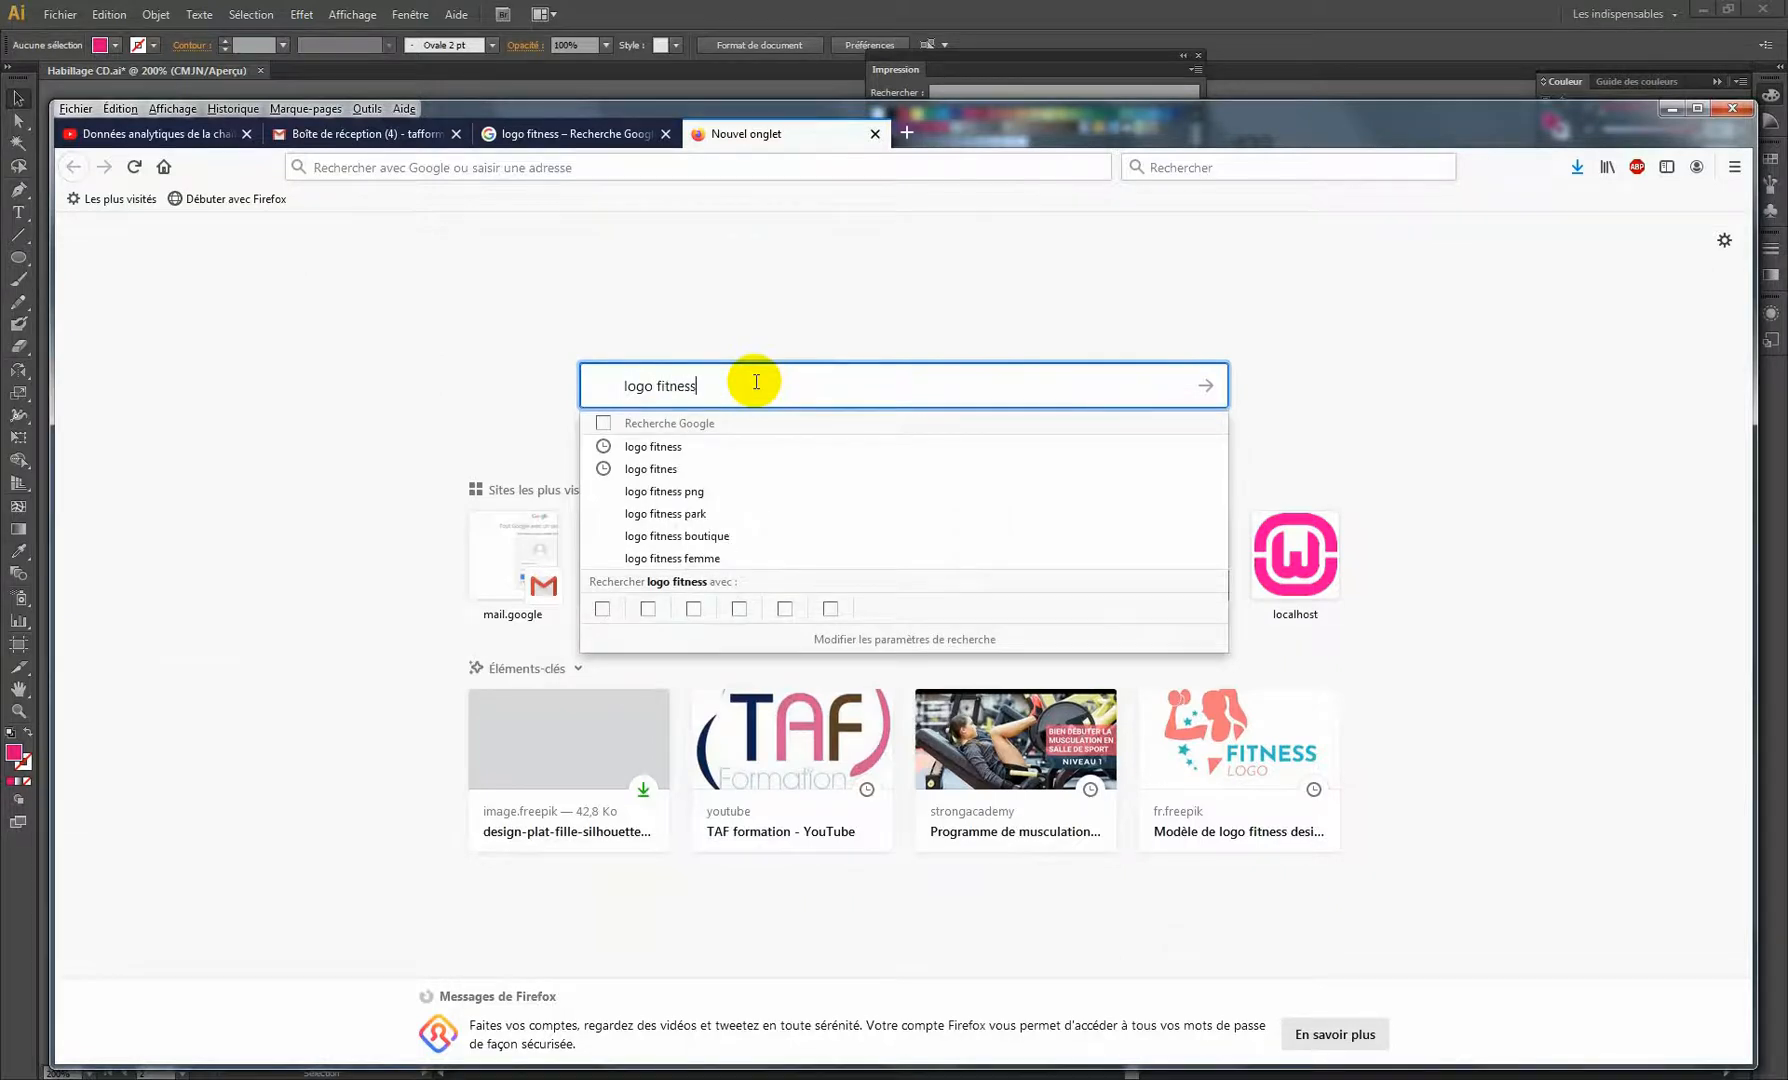
key(Return)
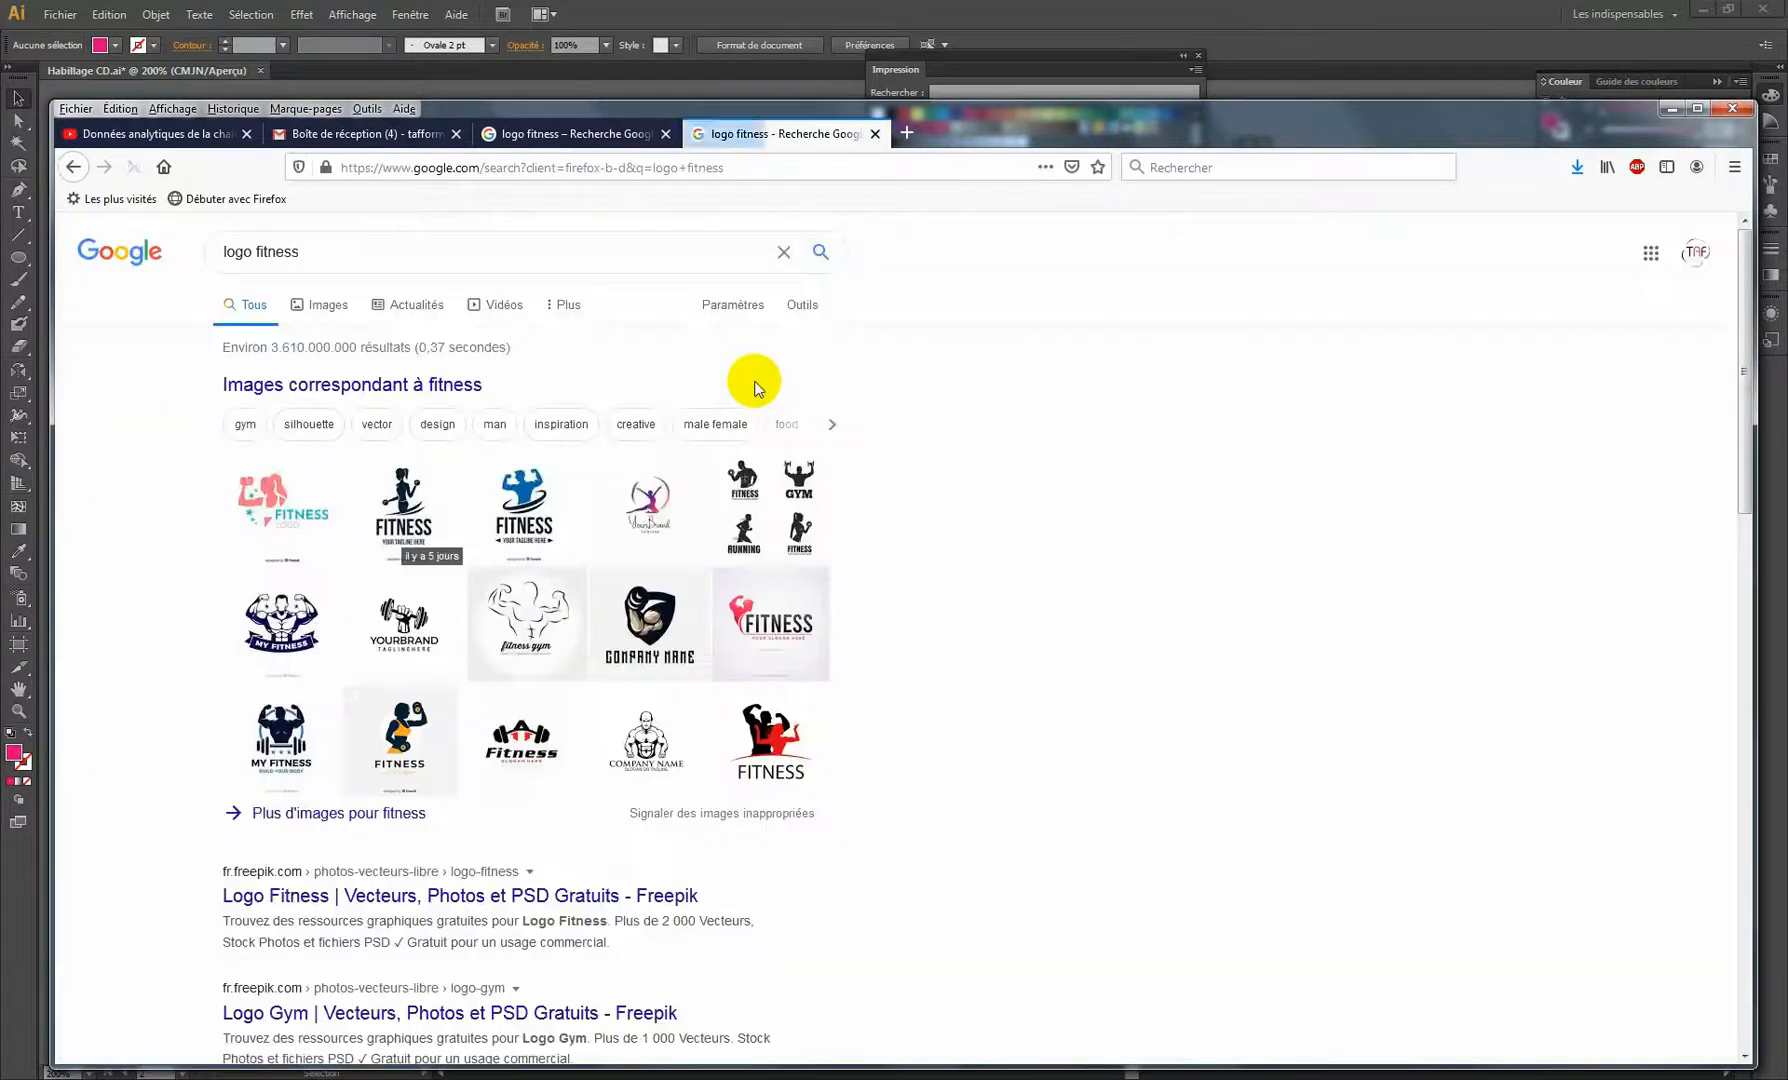
click(322, 304)
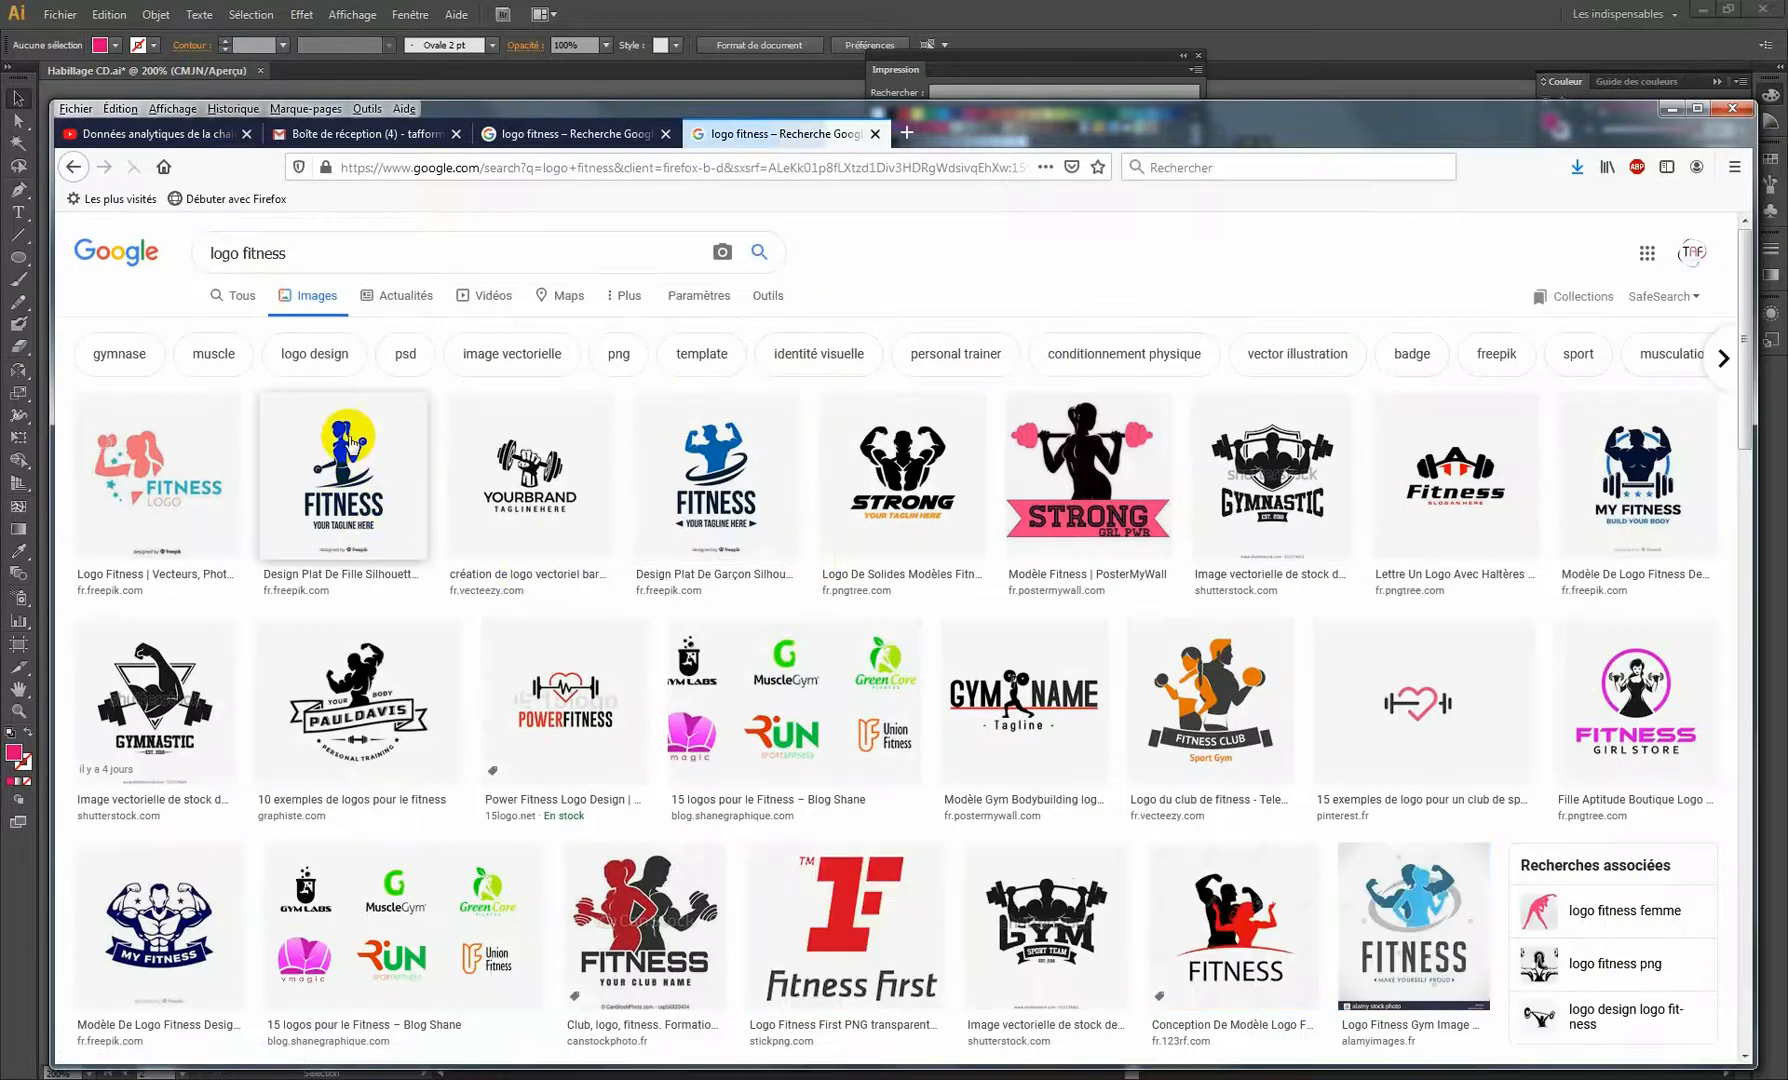
Save the woman-silhouette FITNESS logo image as "liogo fitness.jpg" in the Fitness folder and return to Illustrator.
click(352, 441)
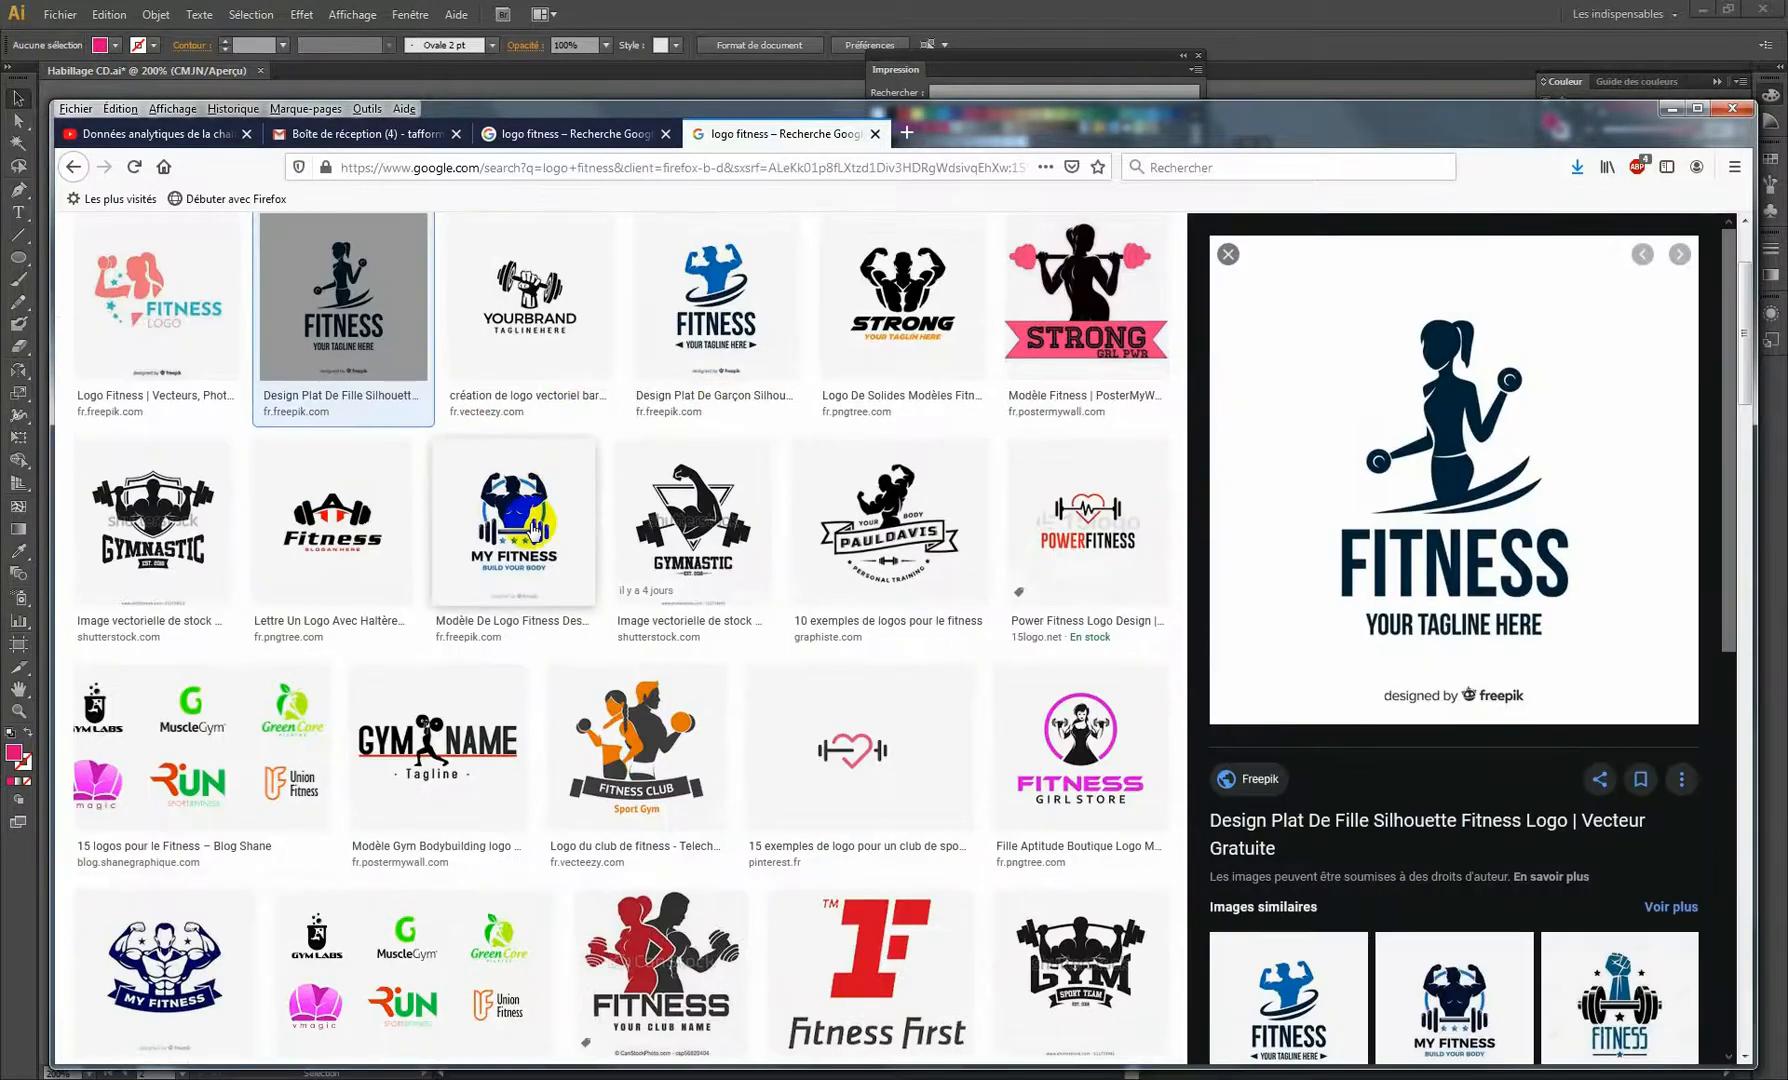
right_click(1418, 374)
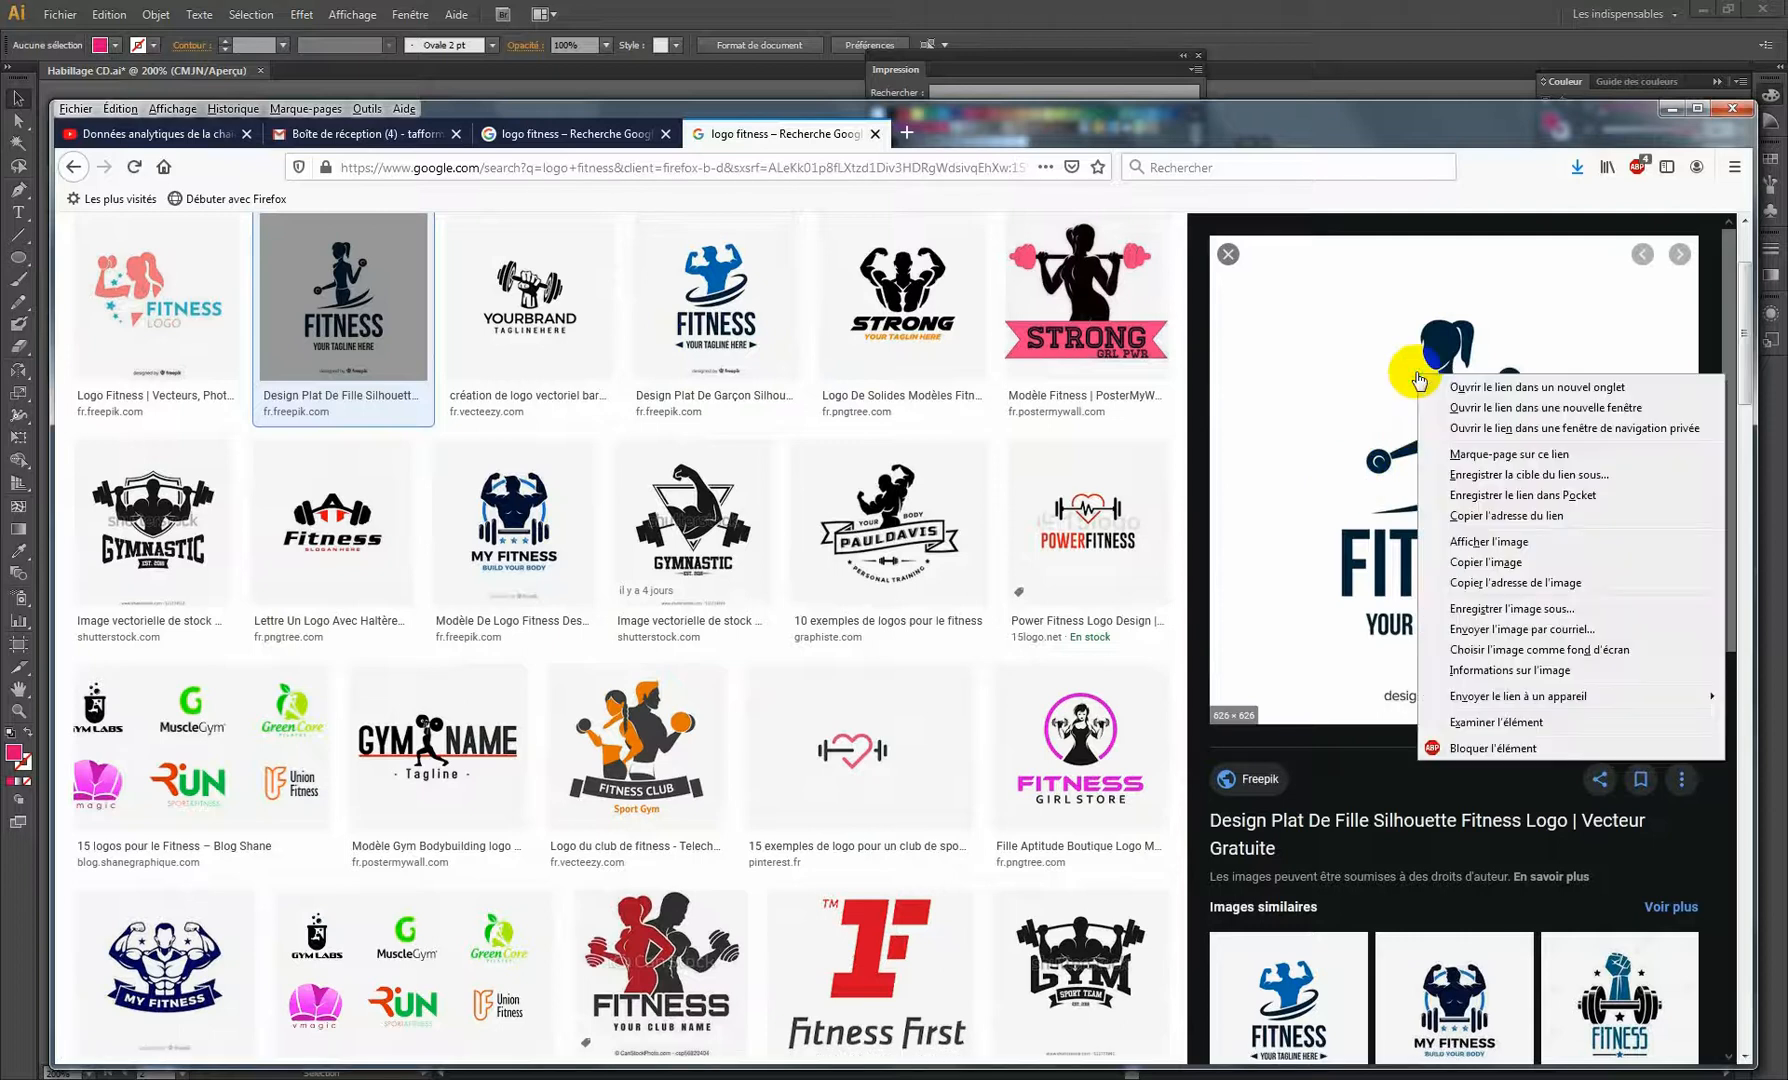
click(1530, 608)
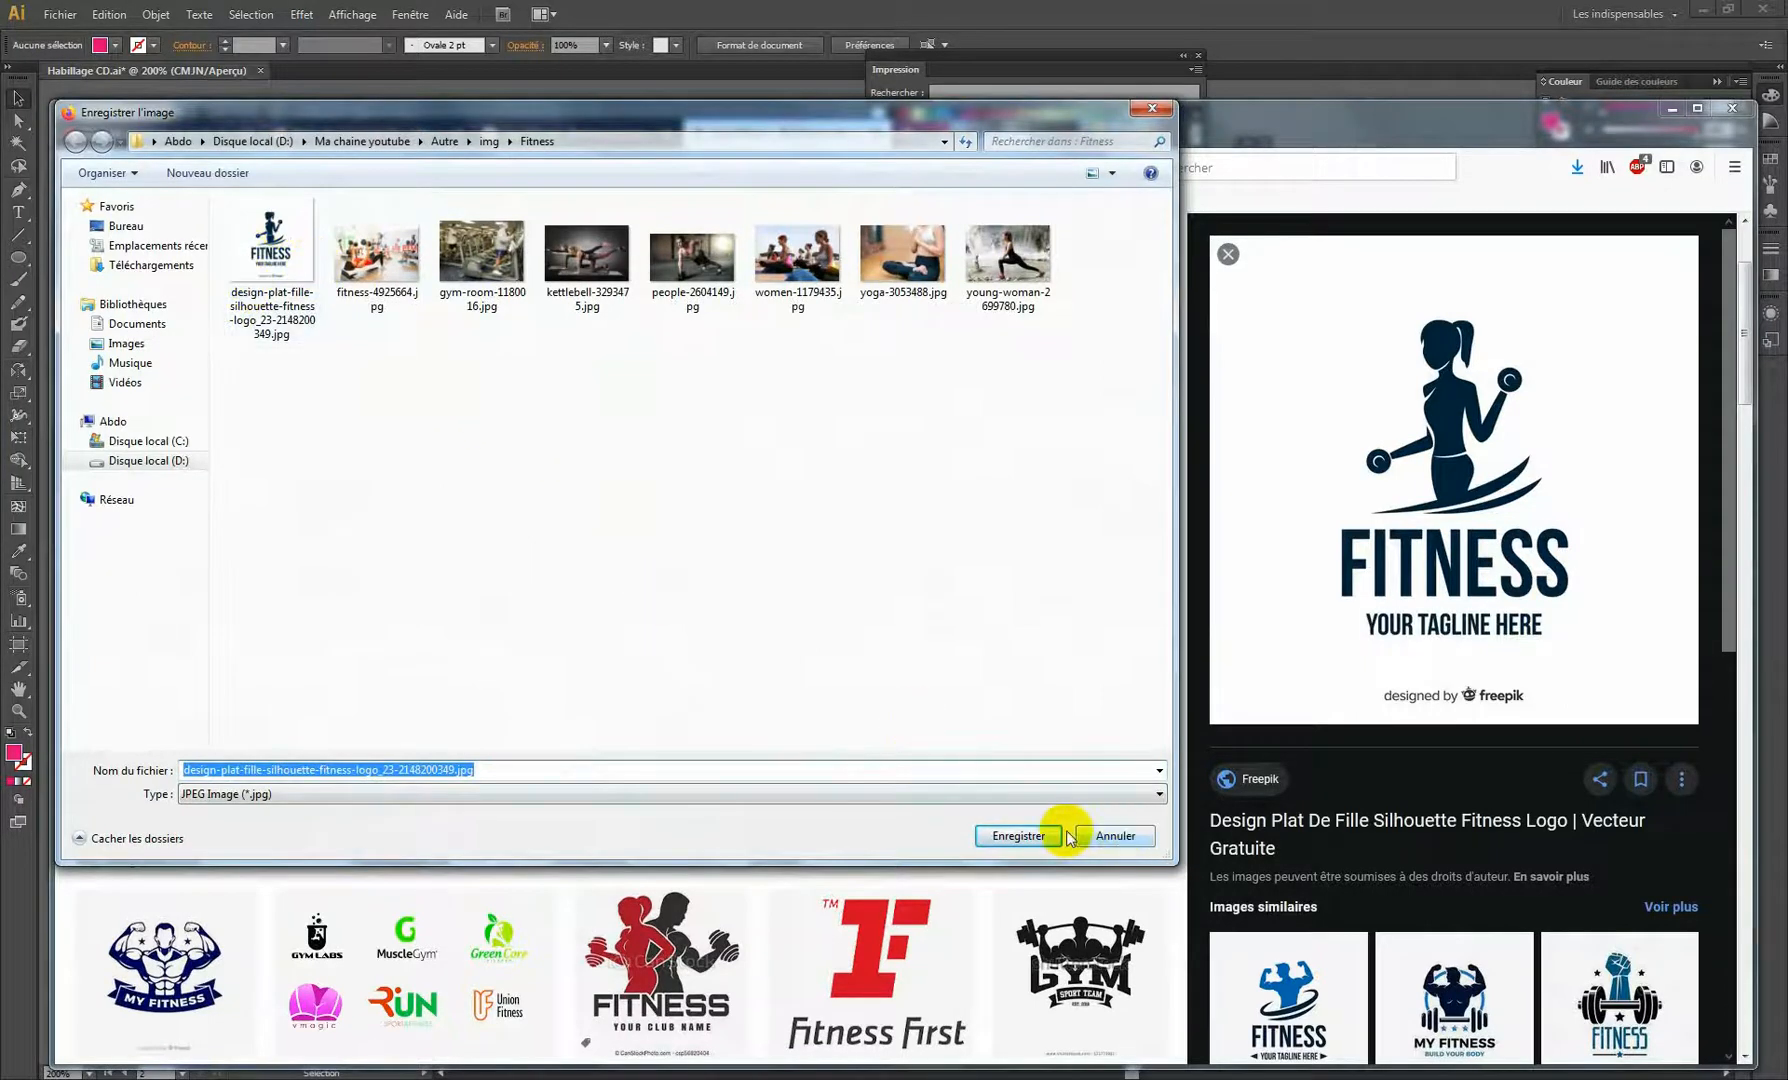
click(439, 768)
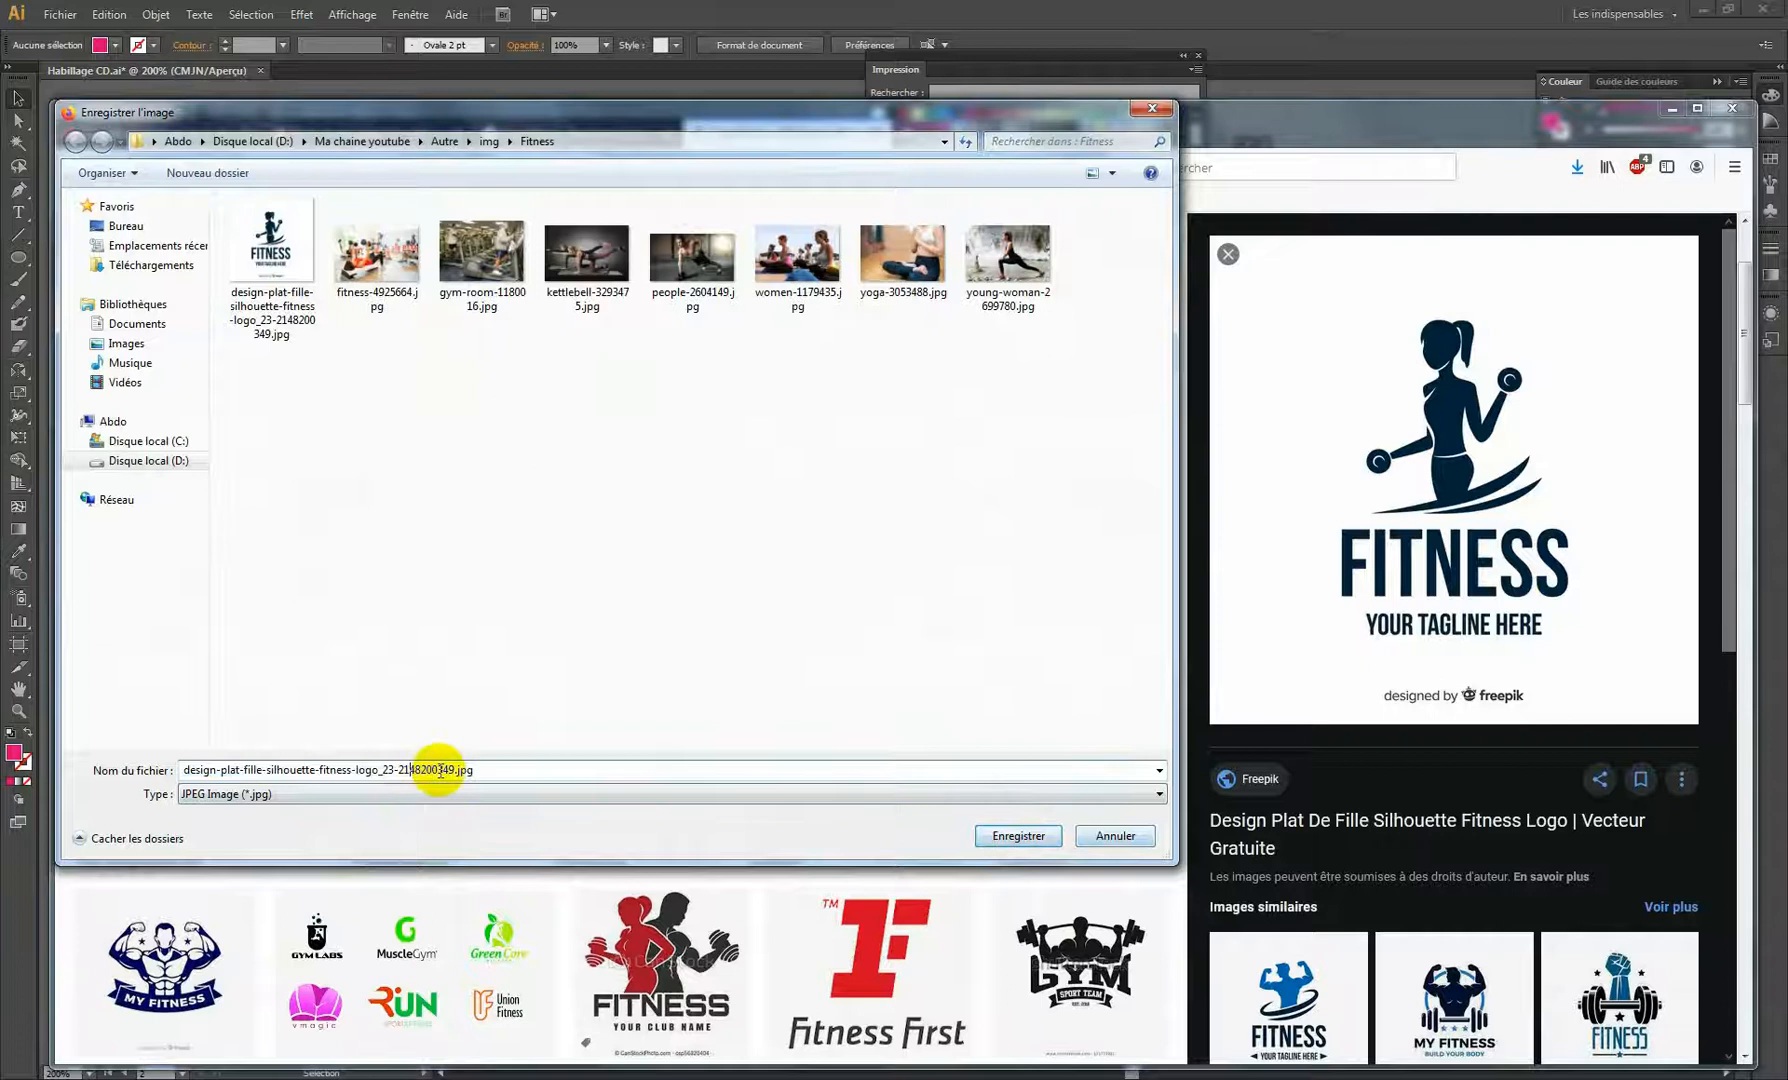
drag(453, 768, 24, 783)
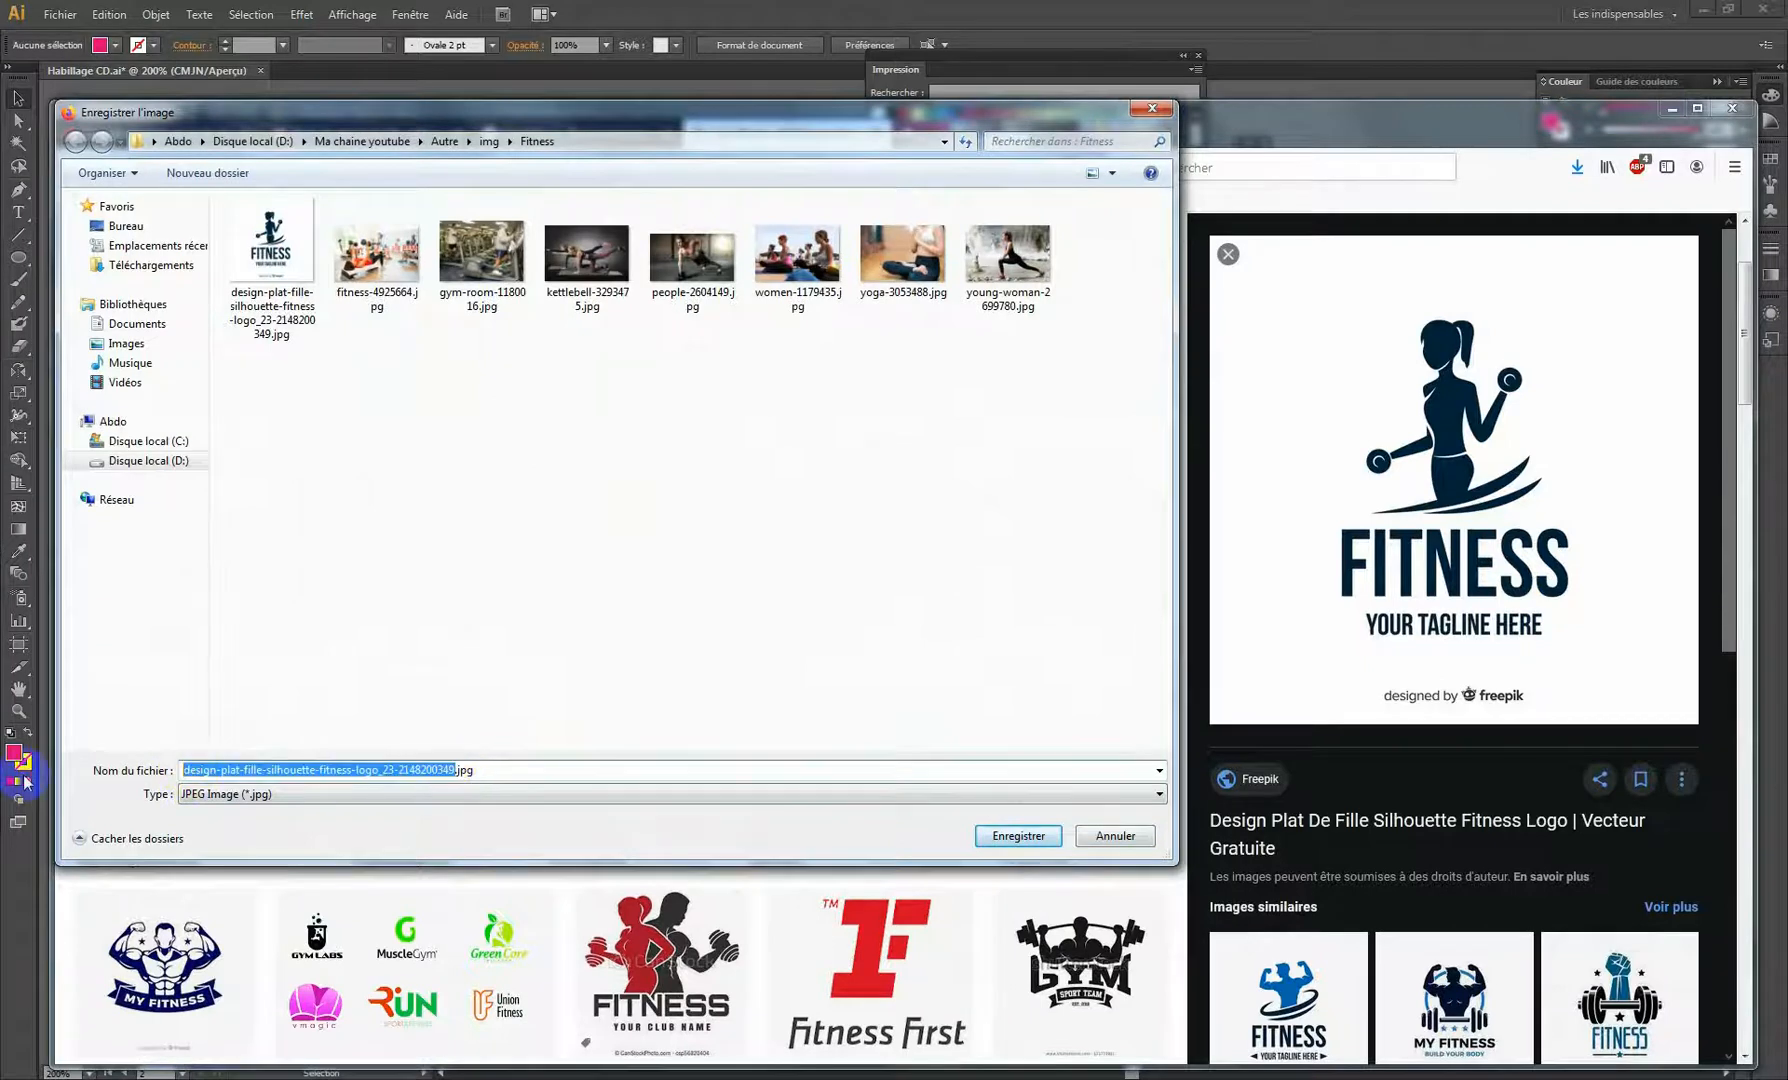
text(liogo)
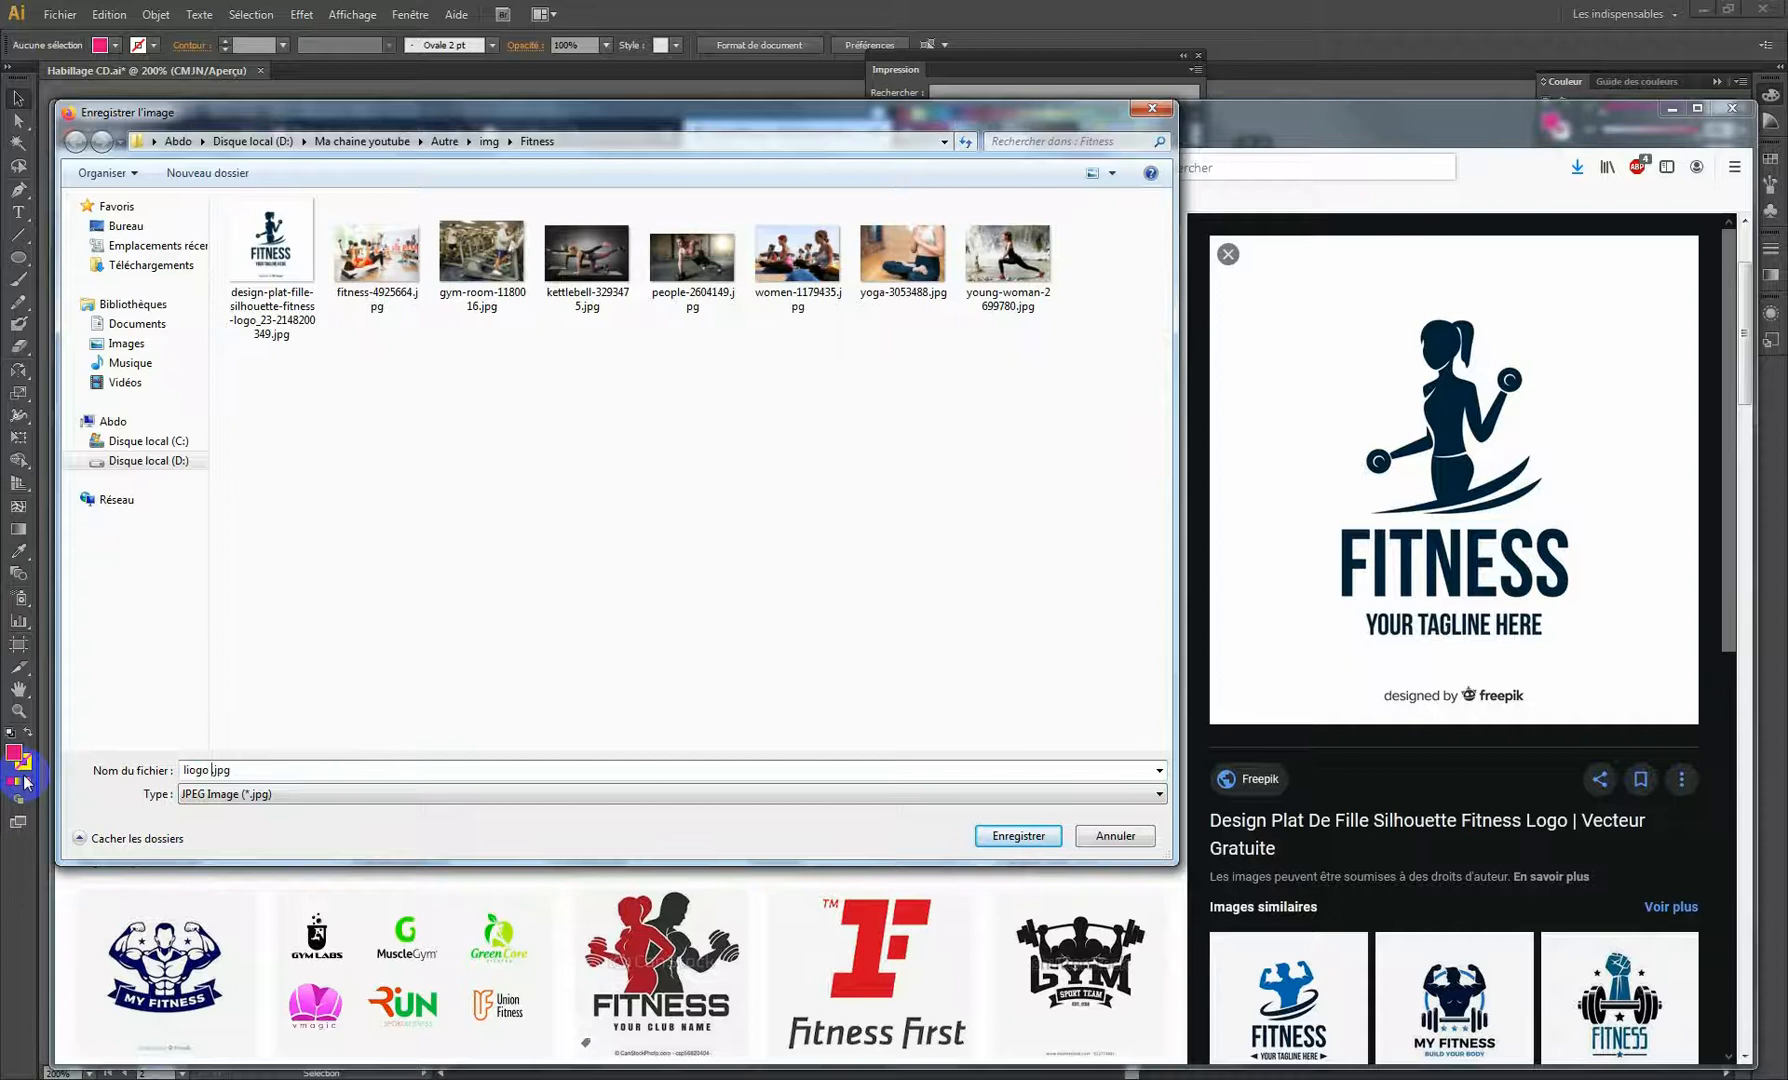
text( fitness)
click(981, 838)
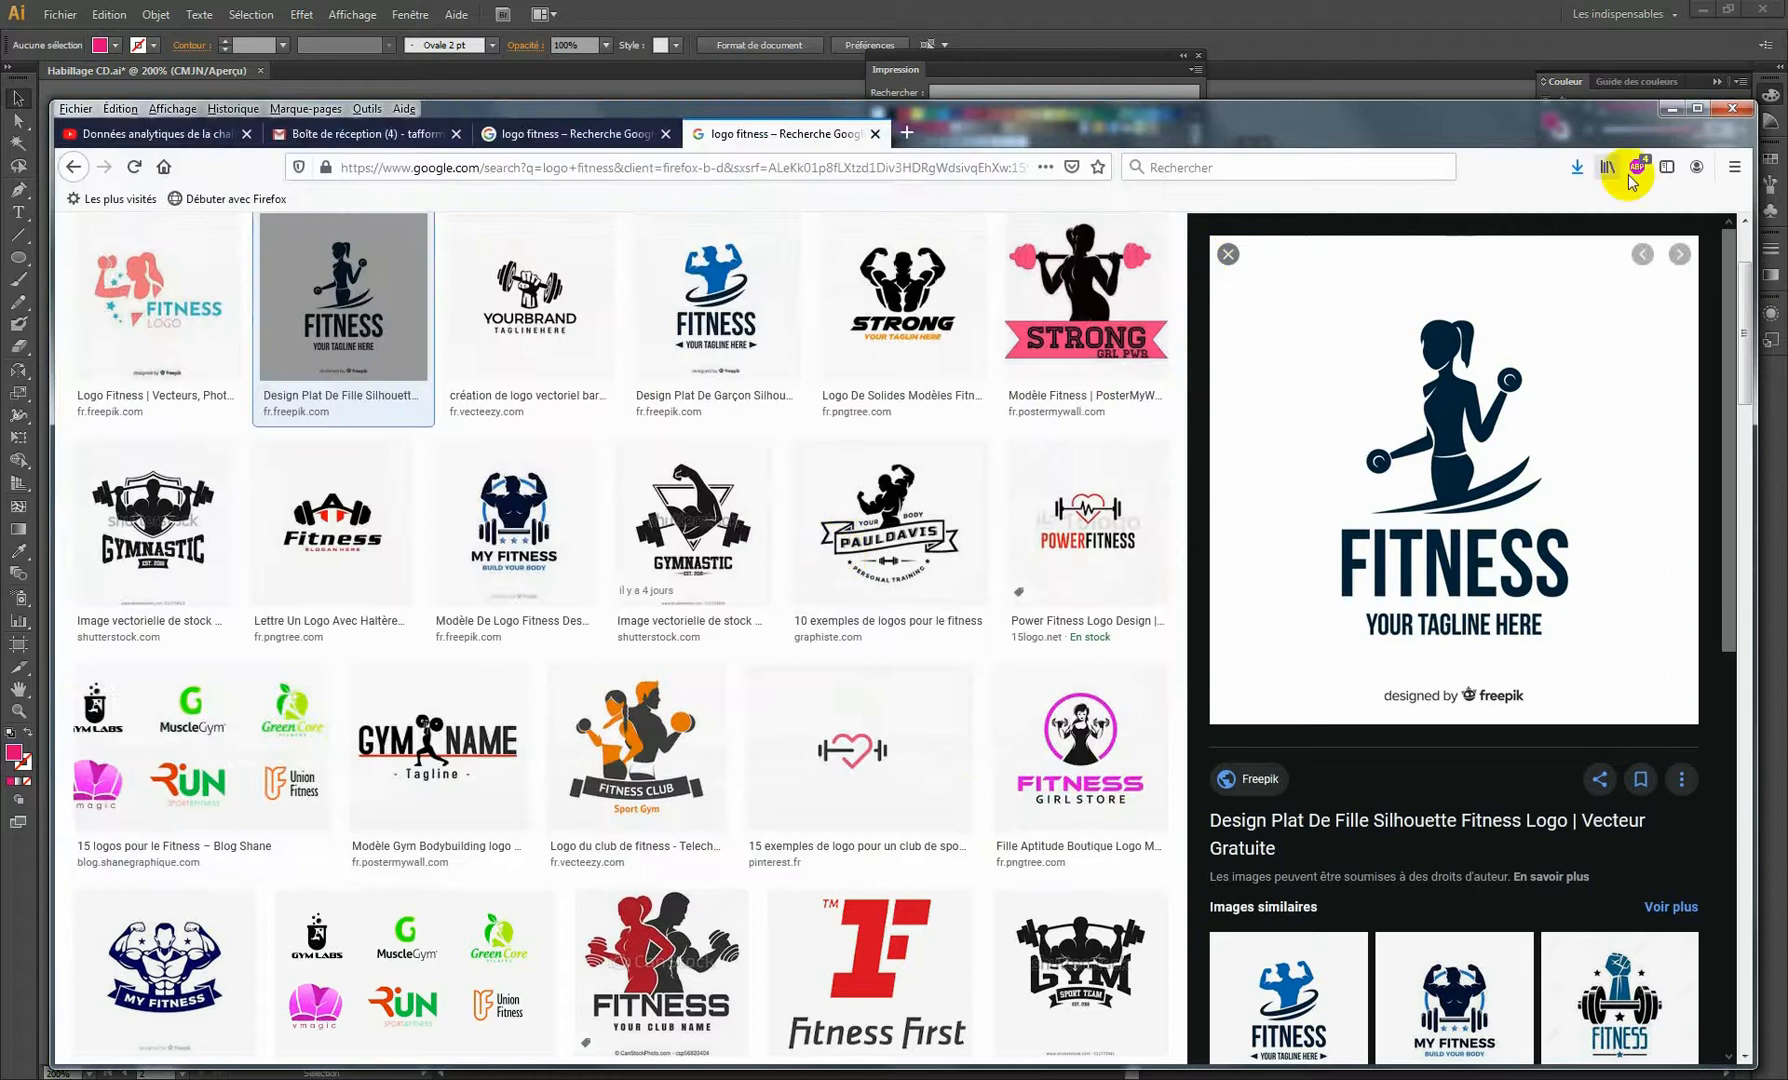
click(1672, 108)
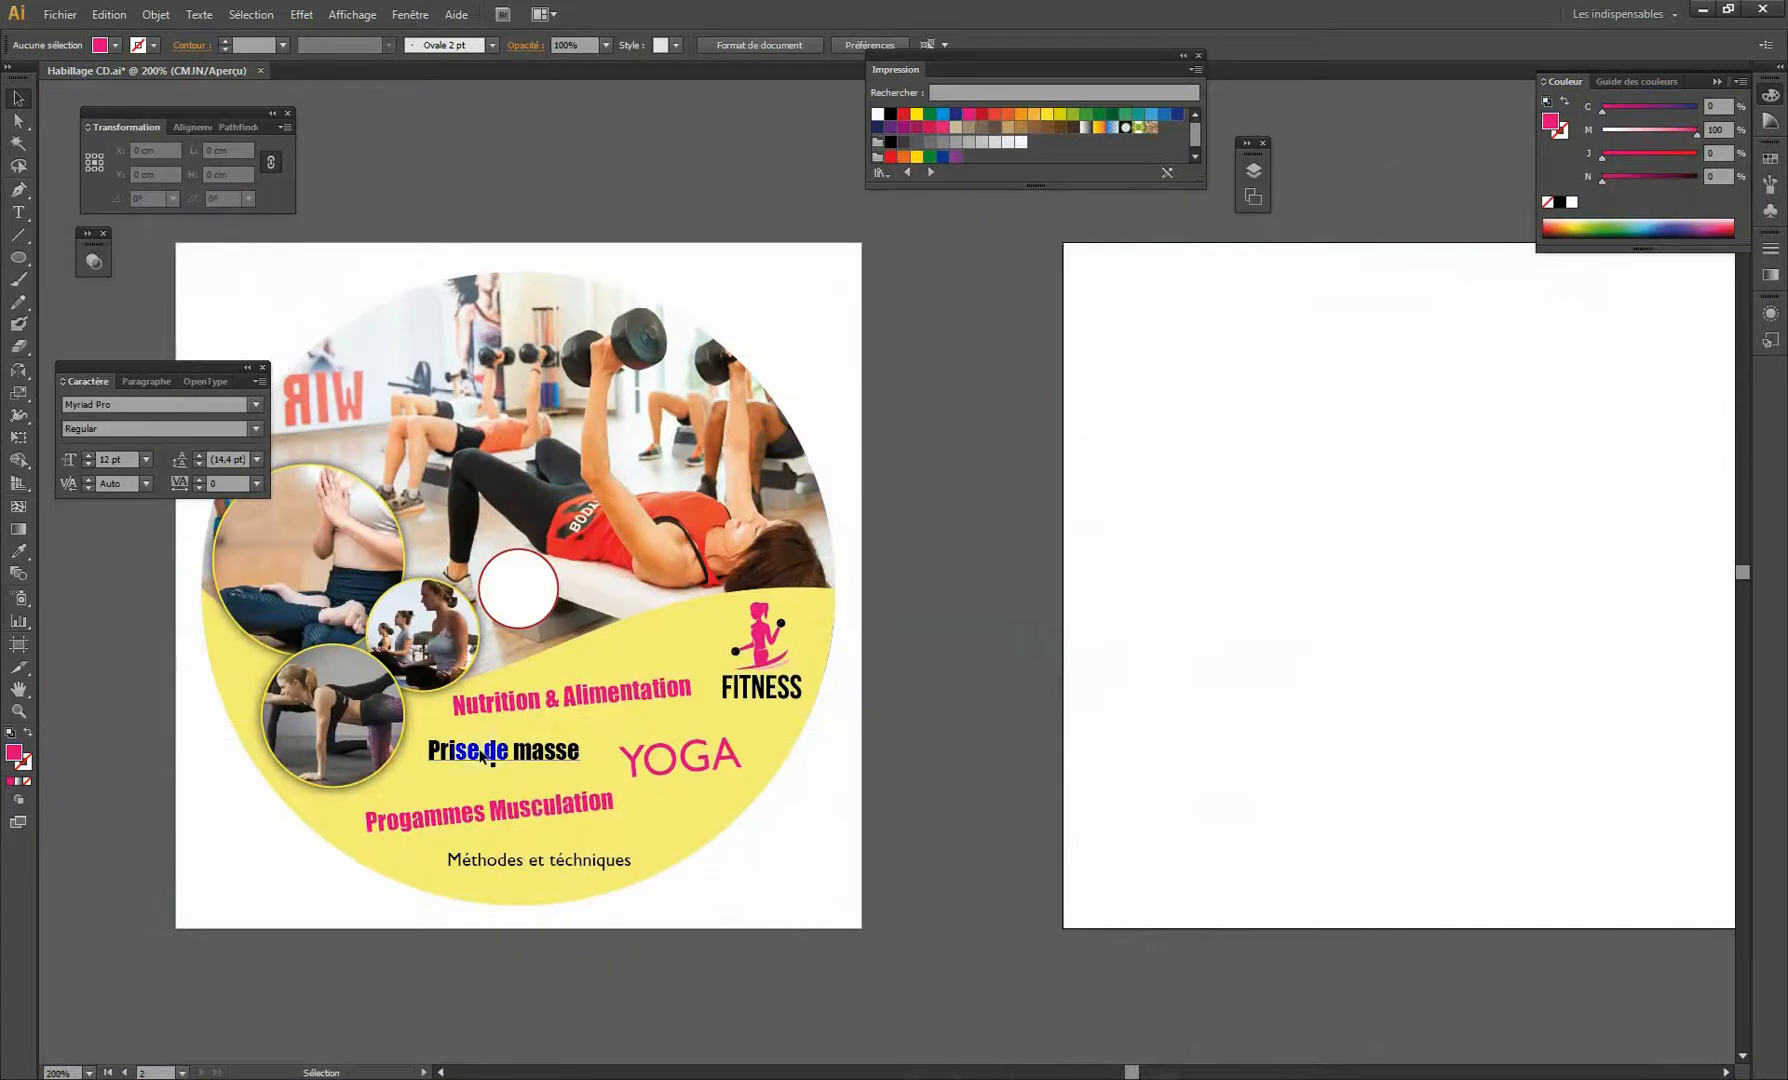
drag(1057, 565, 698, 535)
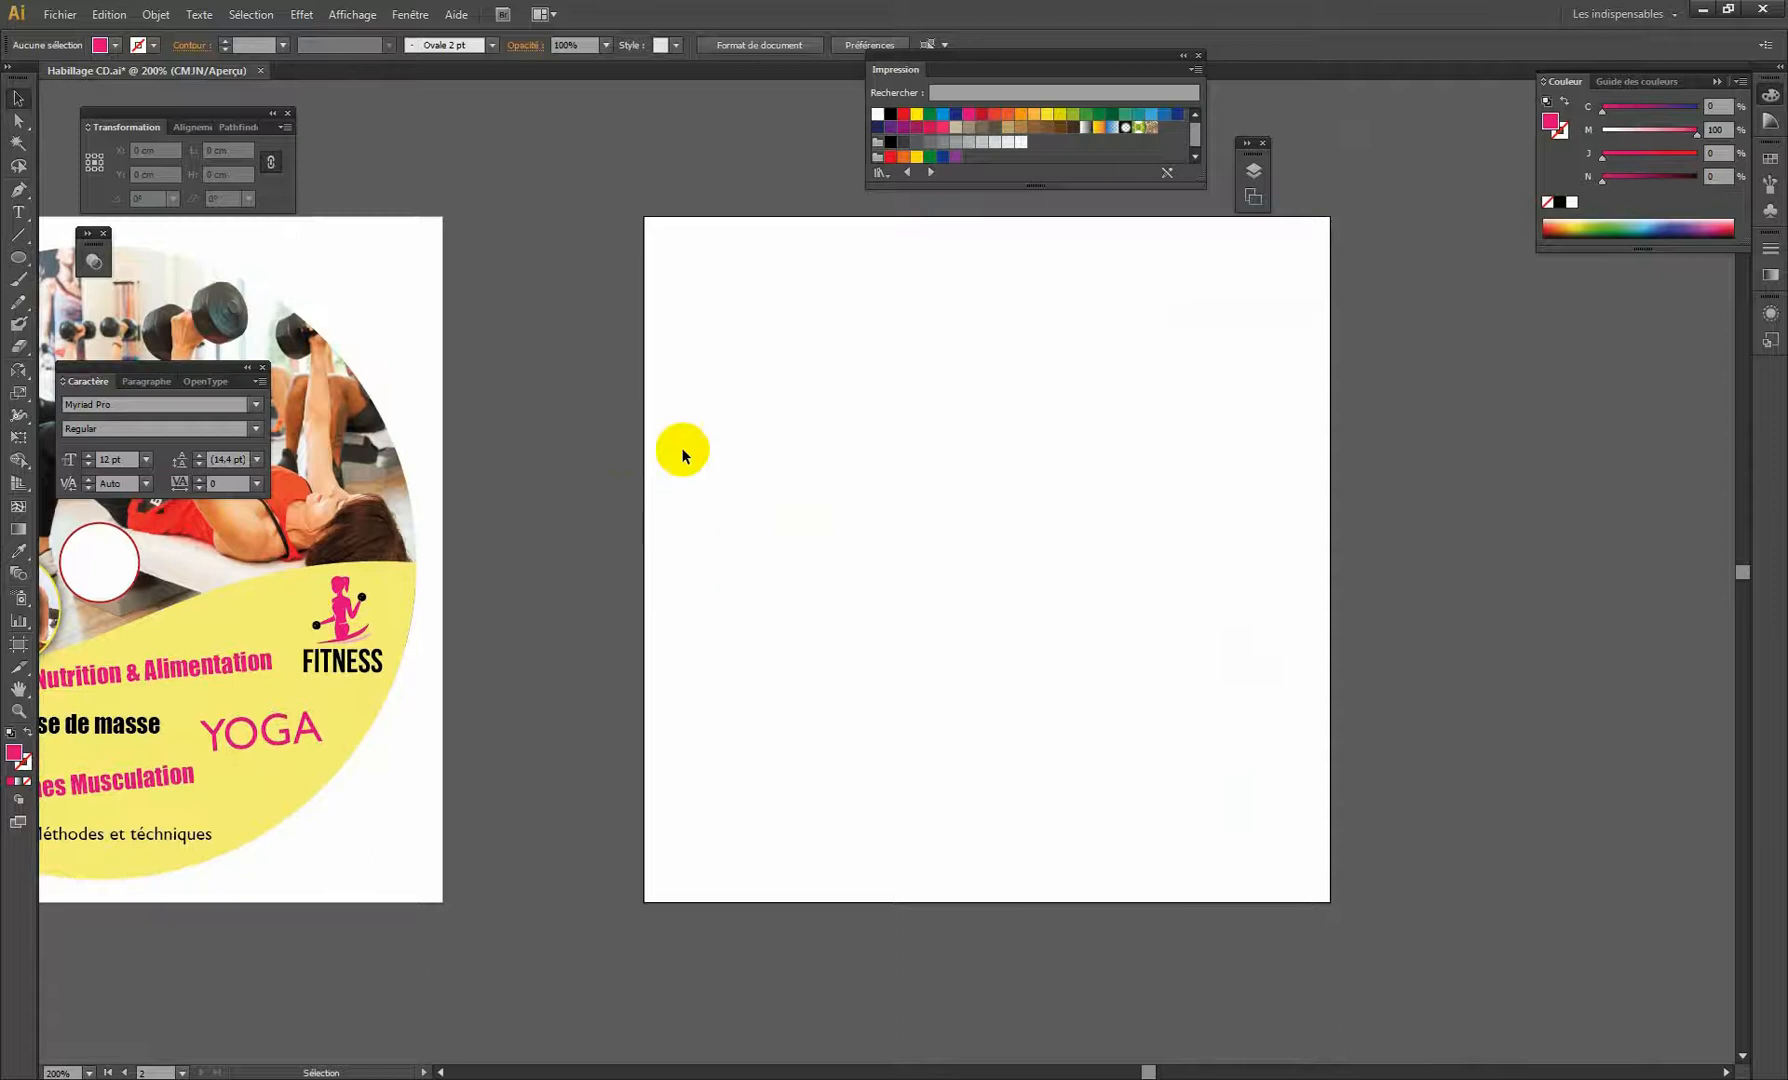
click(60, 16)
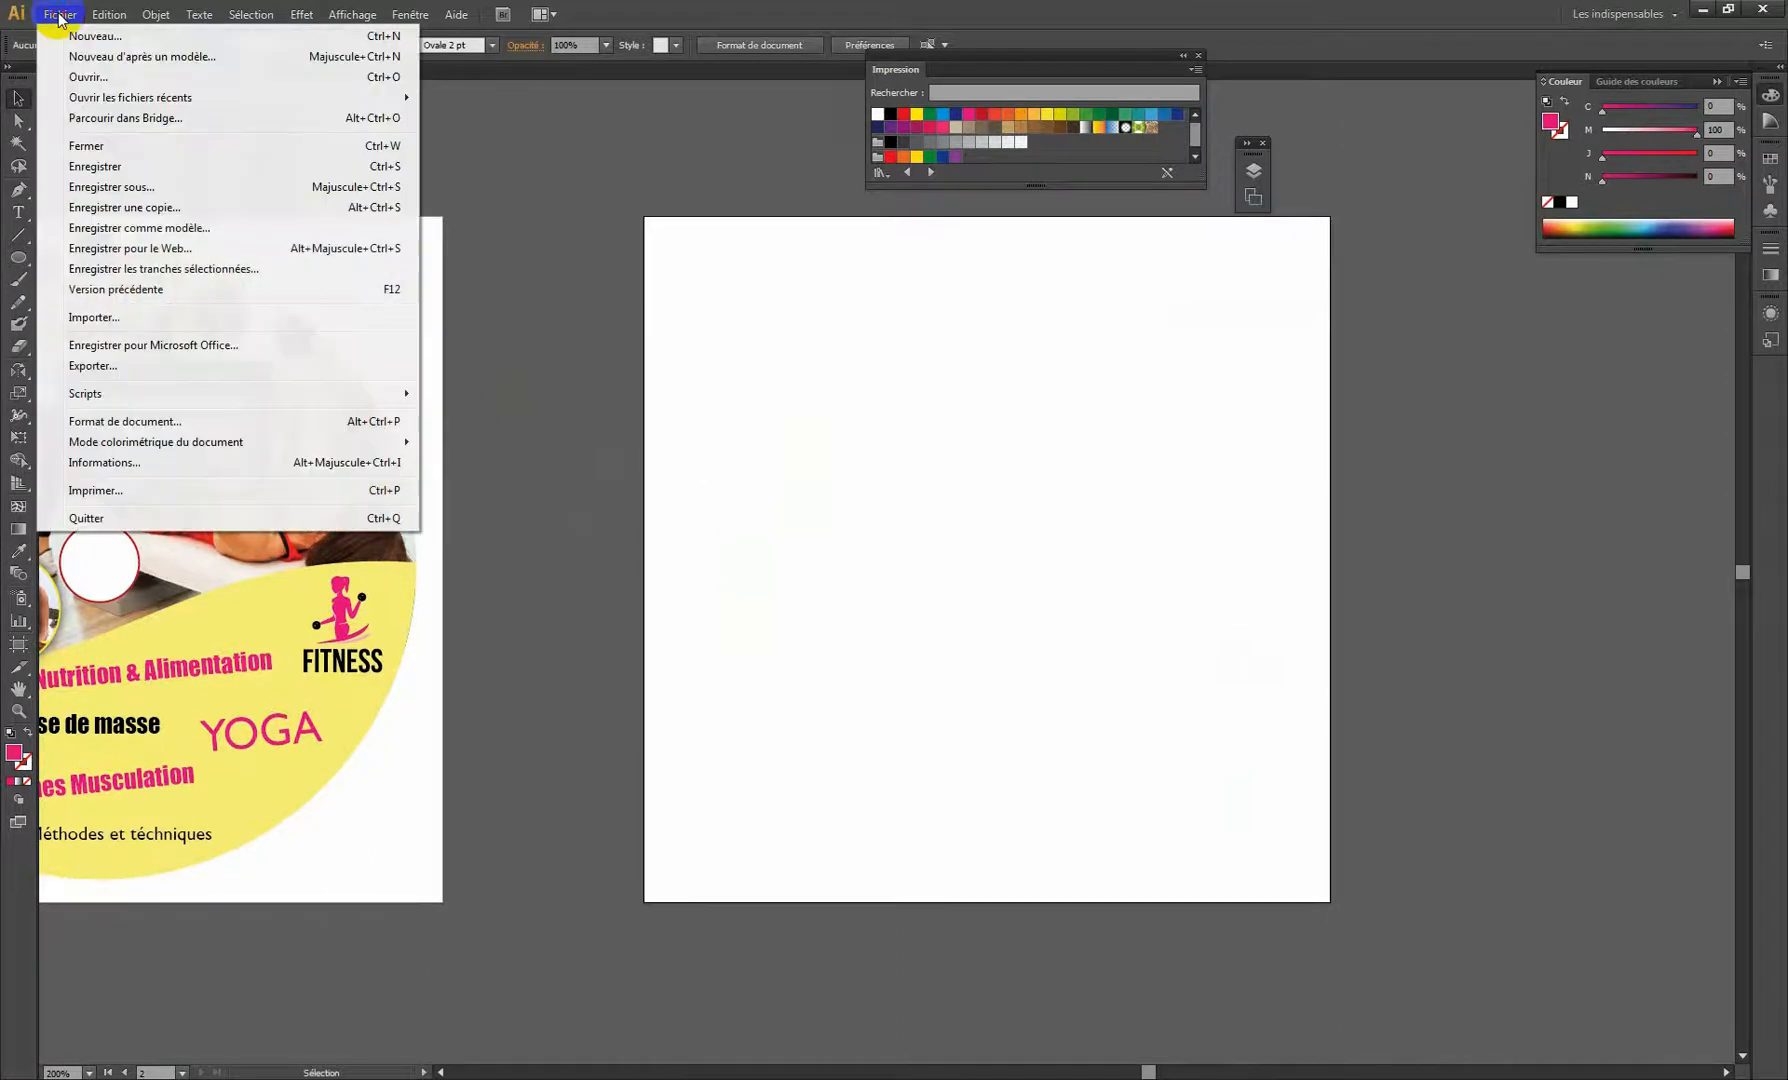
click(95, 318)
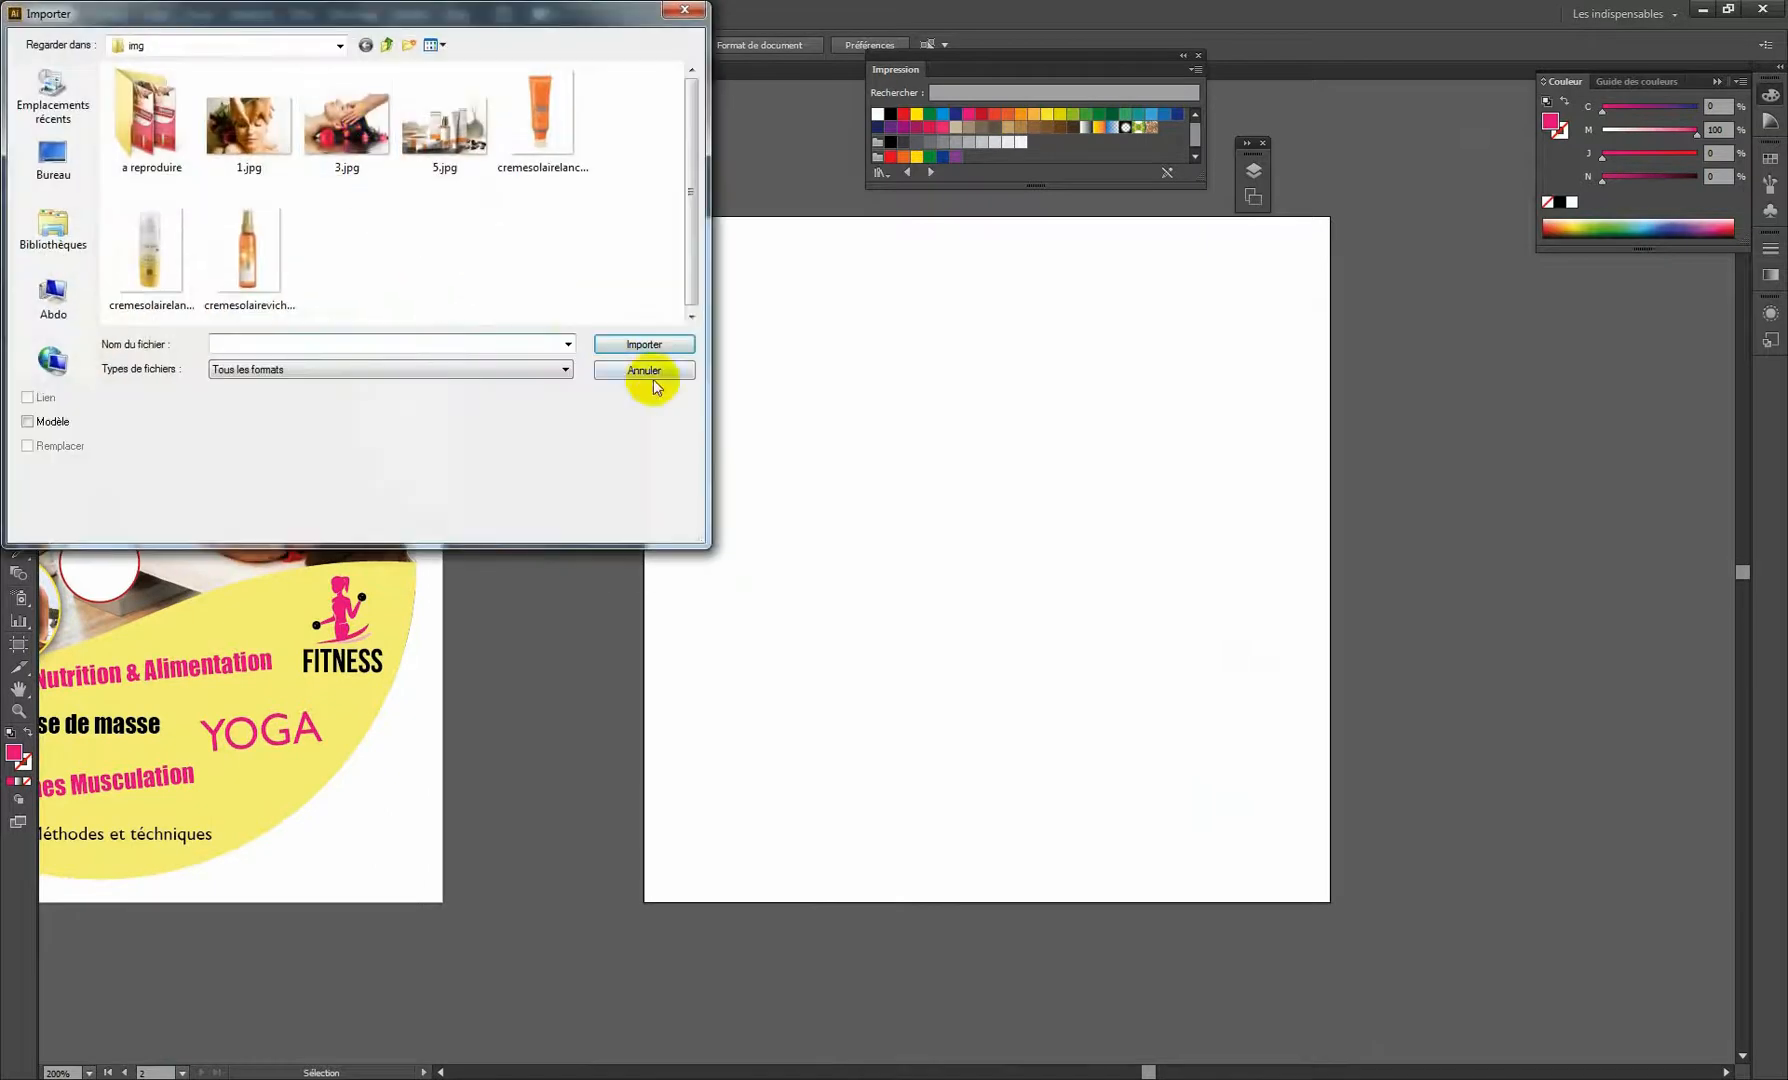
click(650, 376)
click(60, 14)
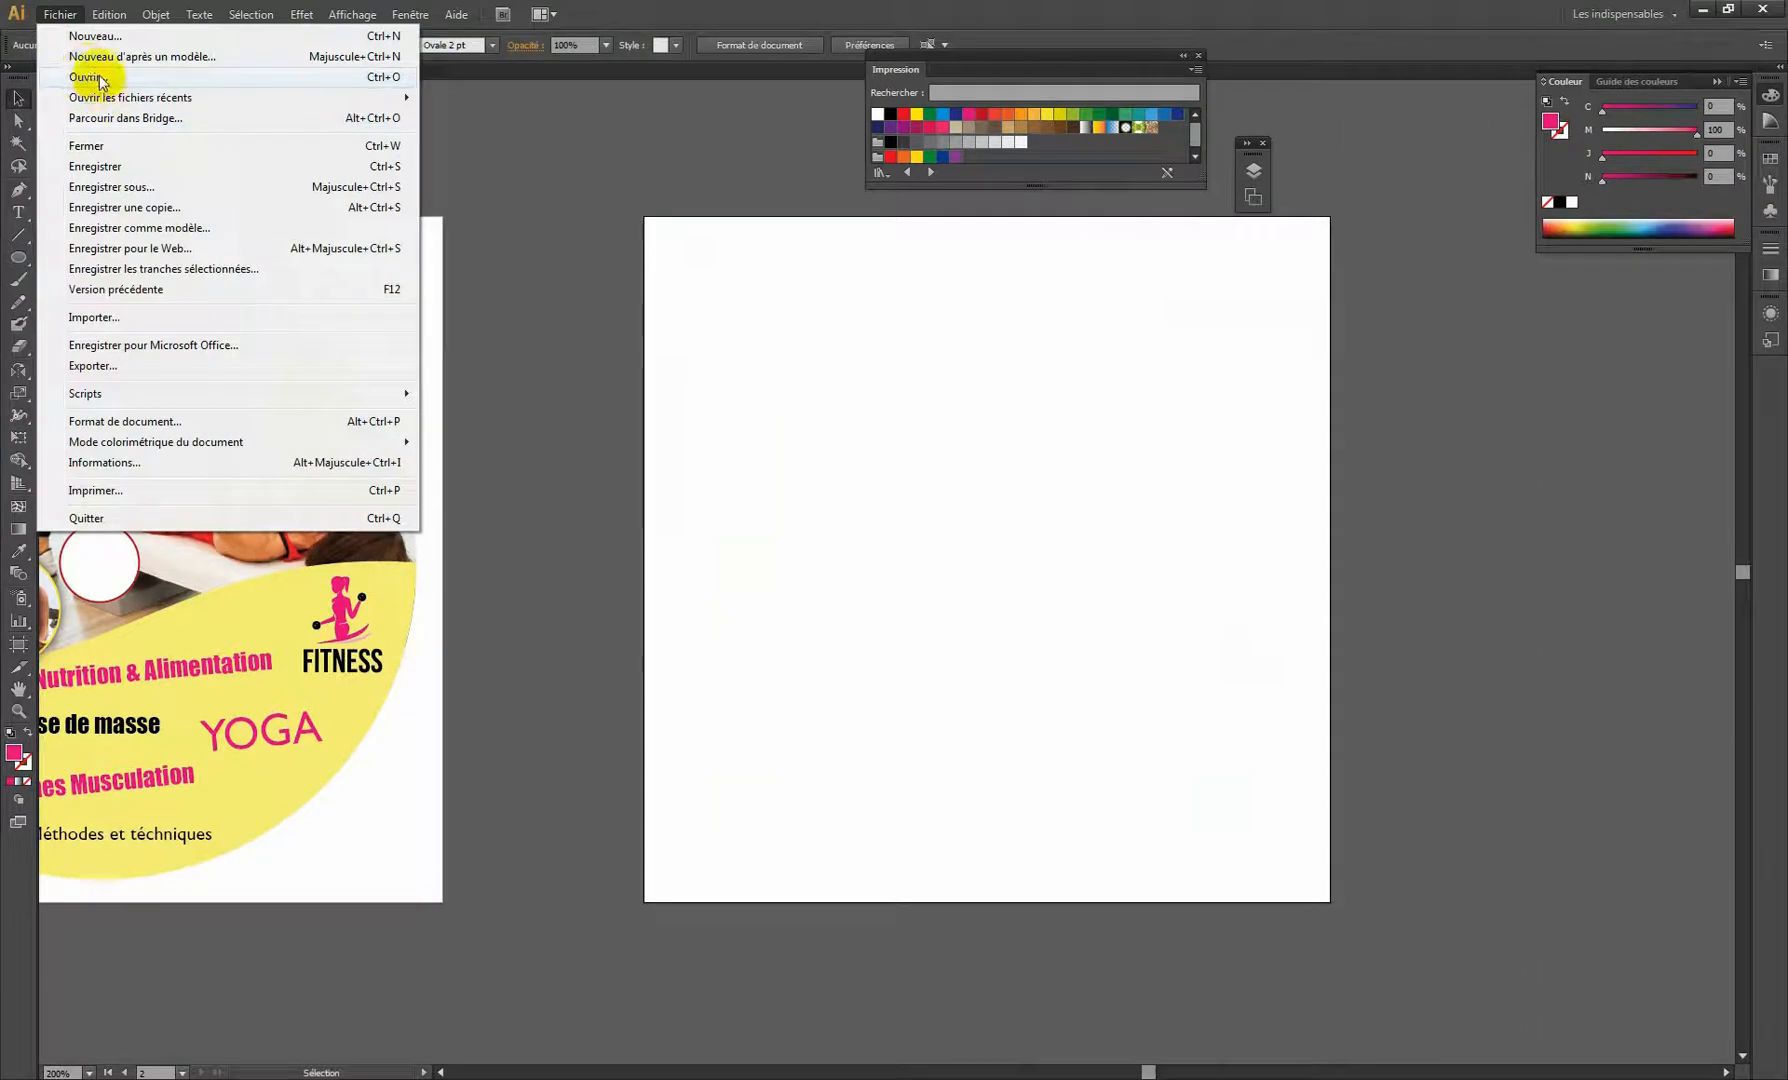
click(532, 198)
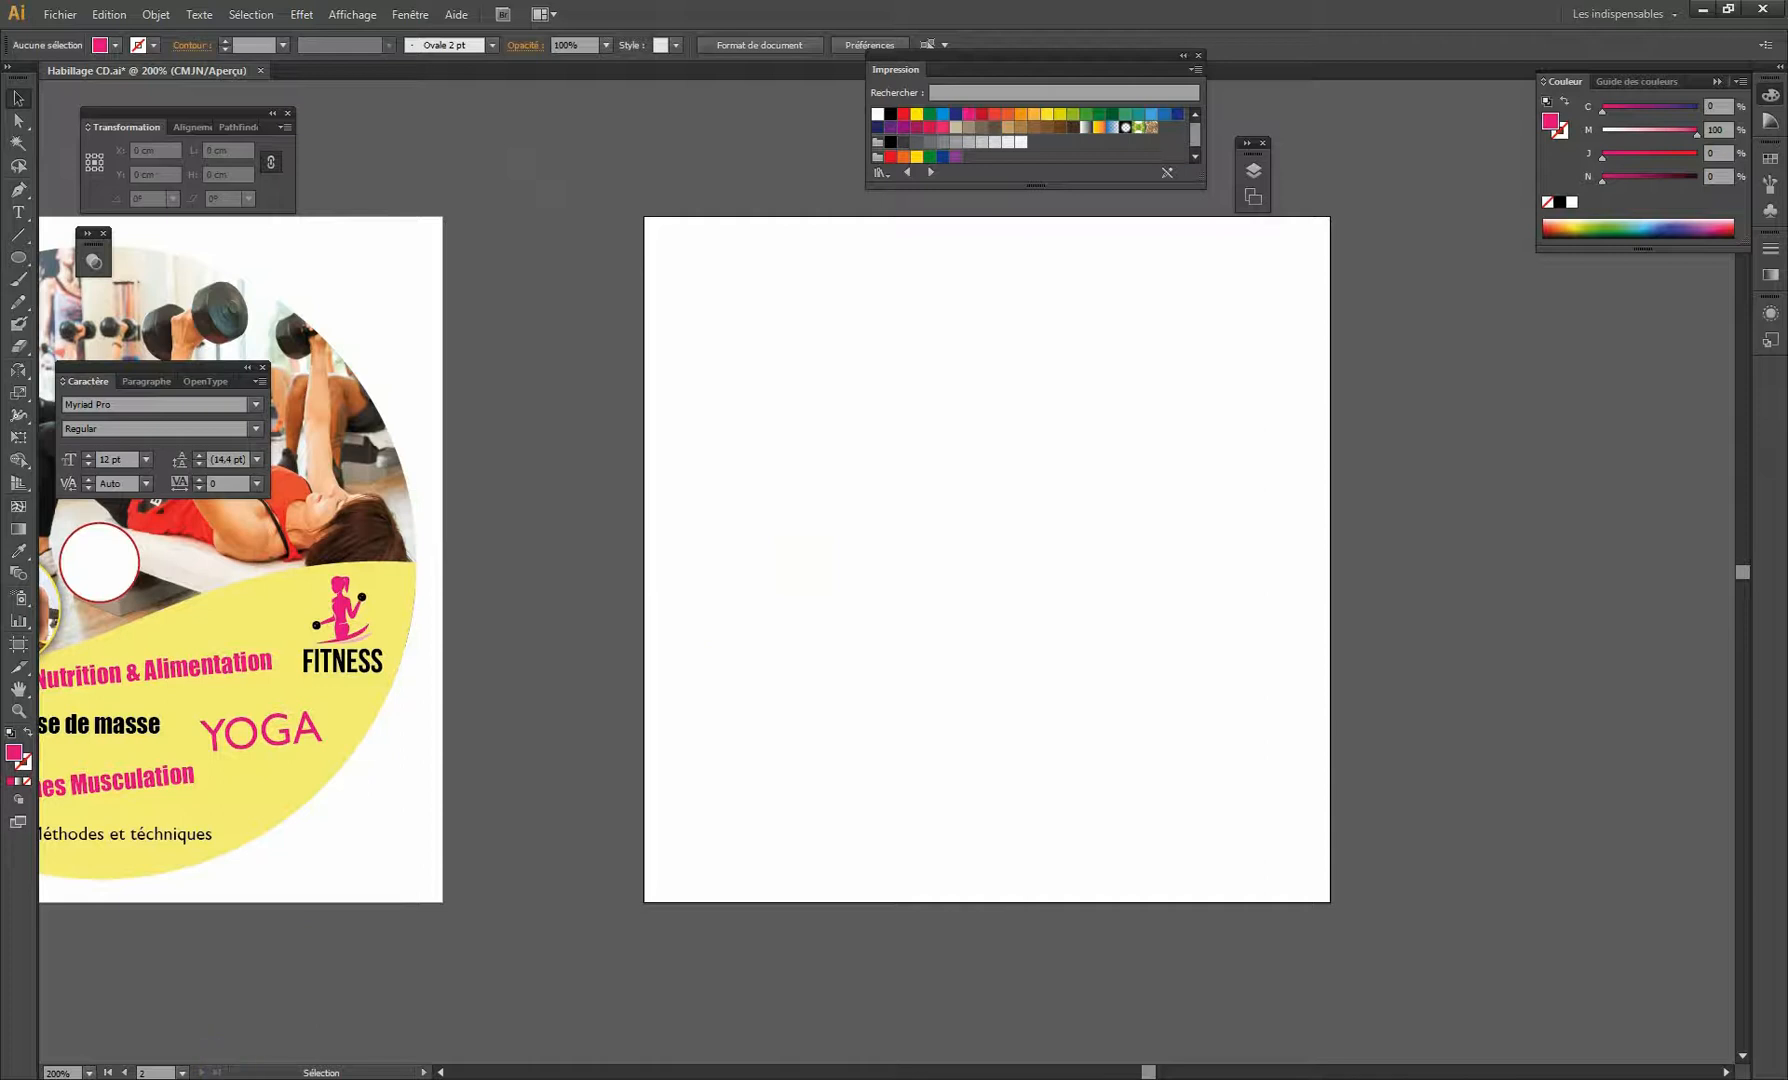
Switch to Windows Explorer and place all the images of the Fitness folder into the Illustrator document.
click(225, 1065)
click(205, 1012)
click(782, 527)
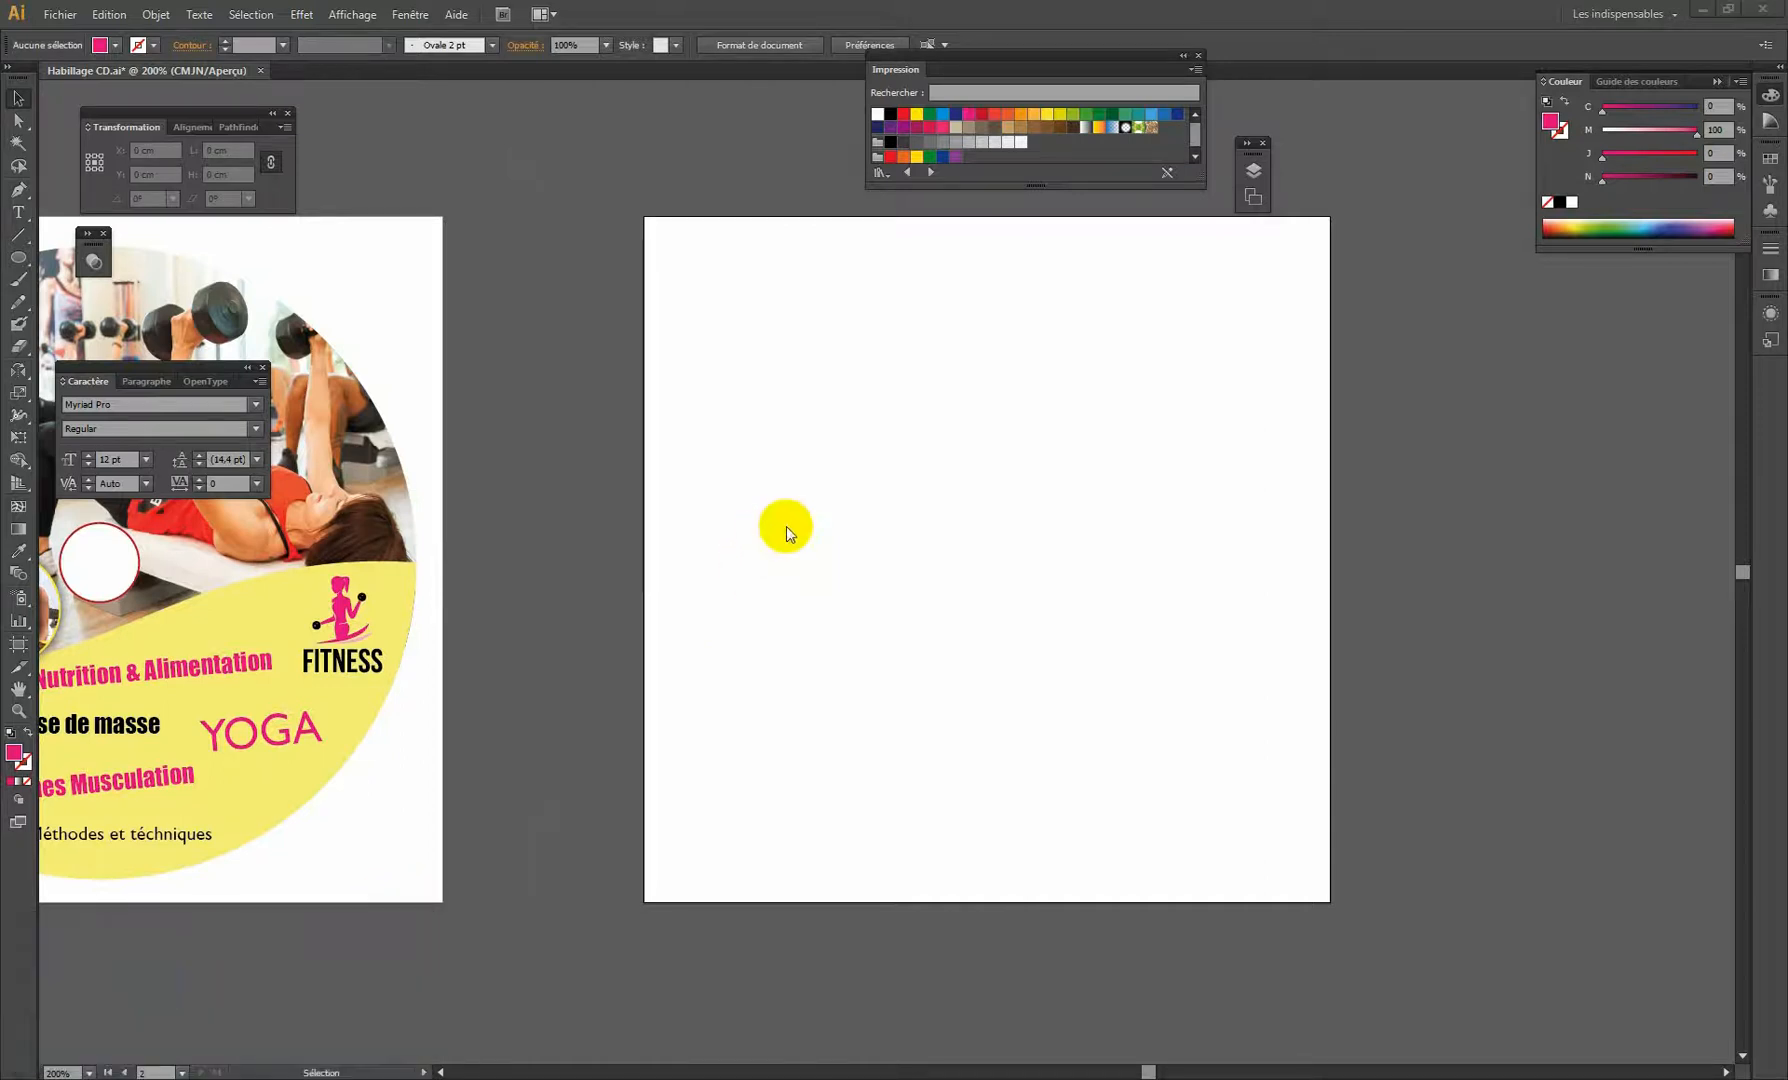
drag(878, 730, 990, 411)
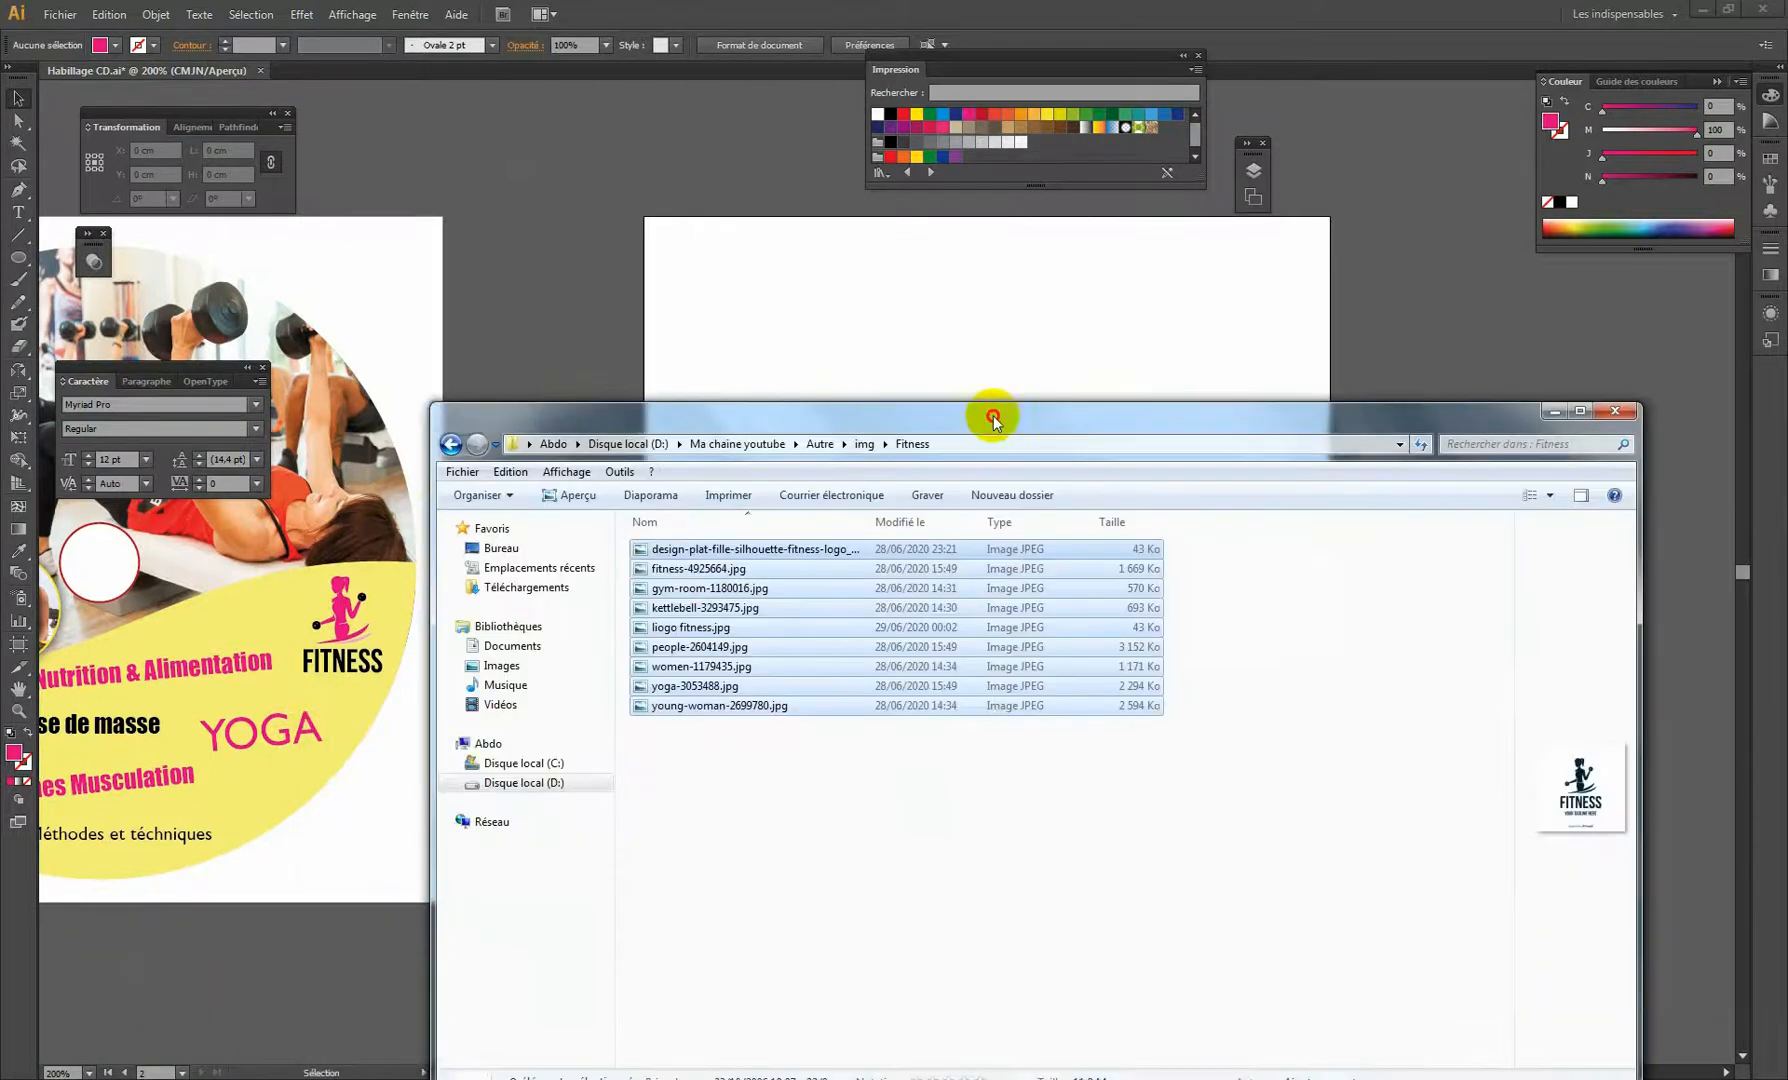
click(1077, 765)
drag(1248, 856, 615, 518)
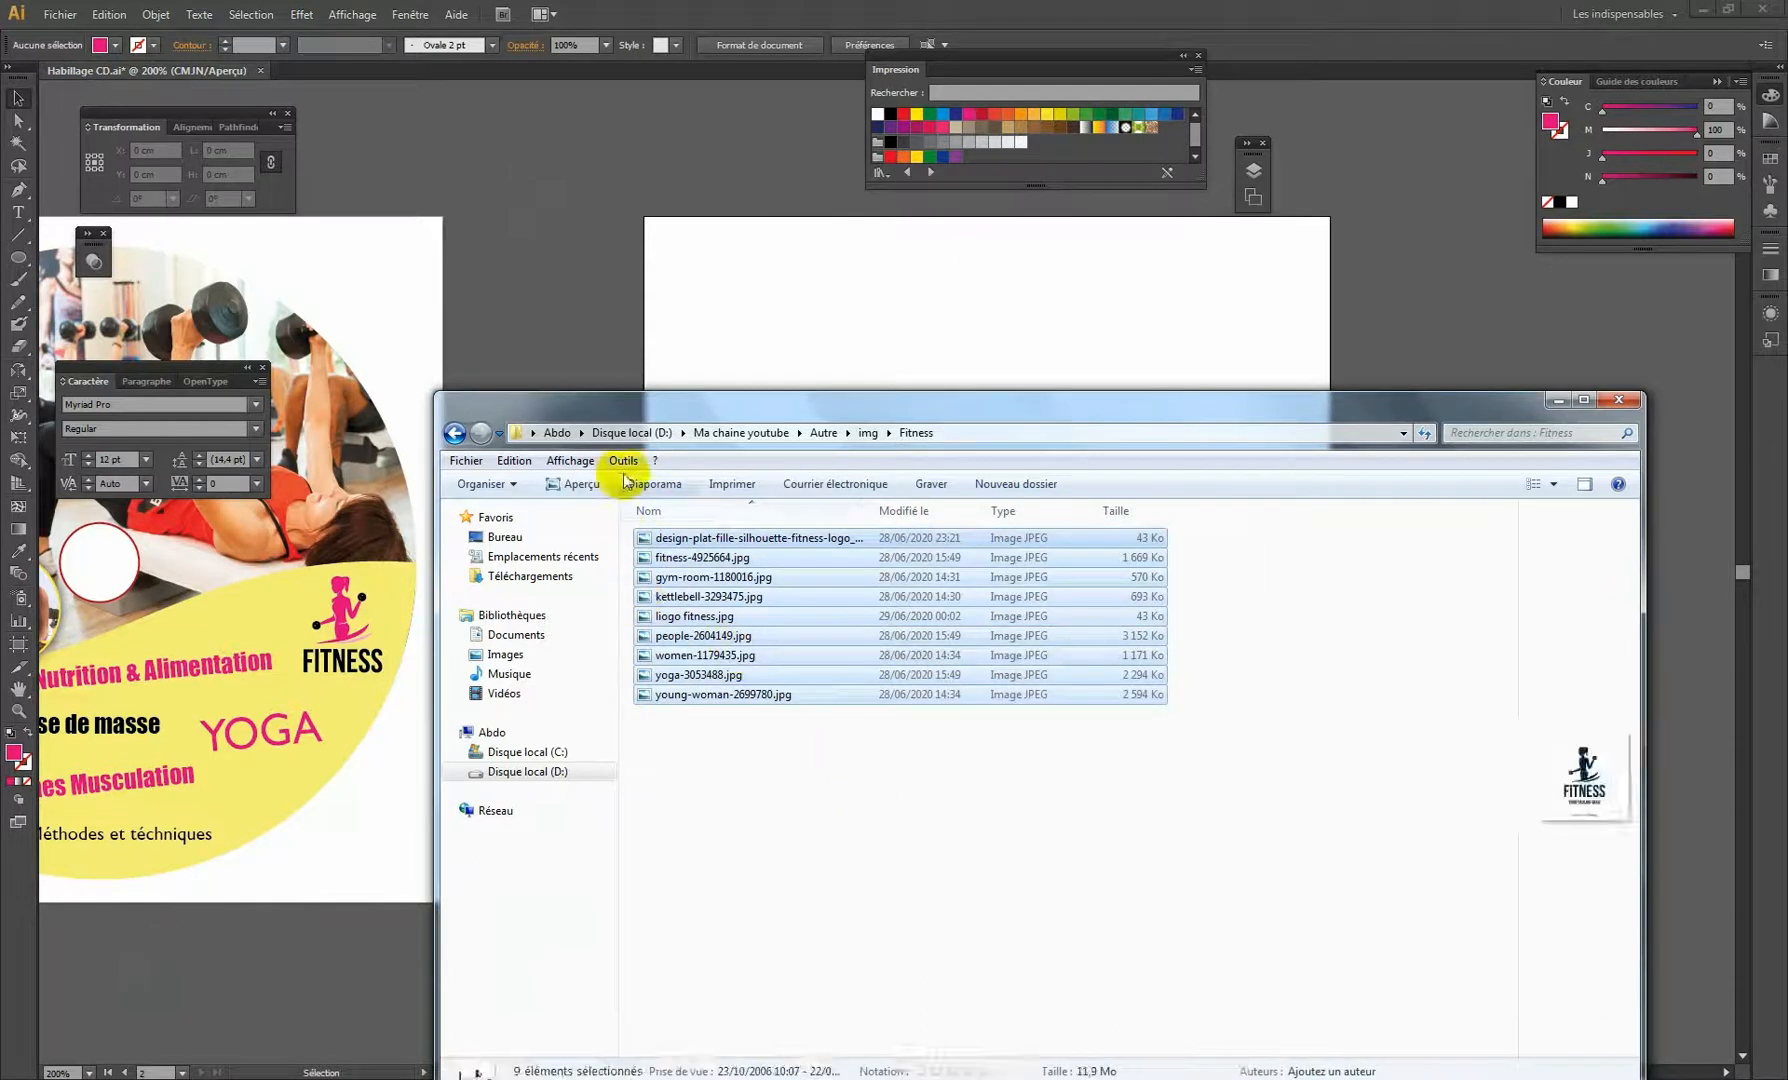
drag(686, 545, 639, 264)
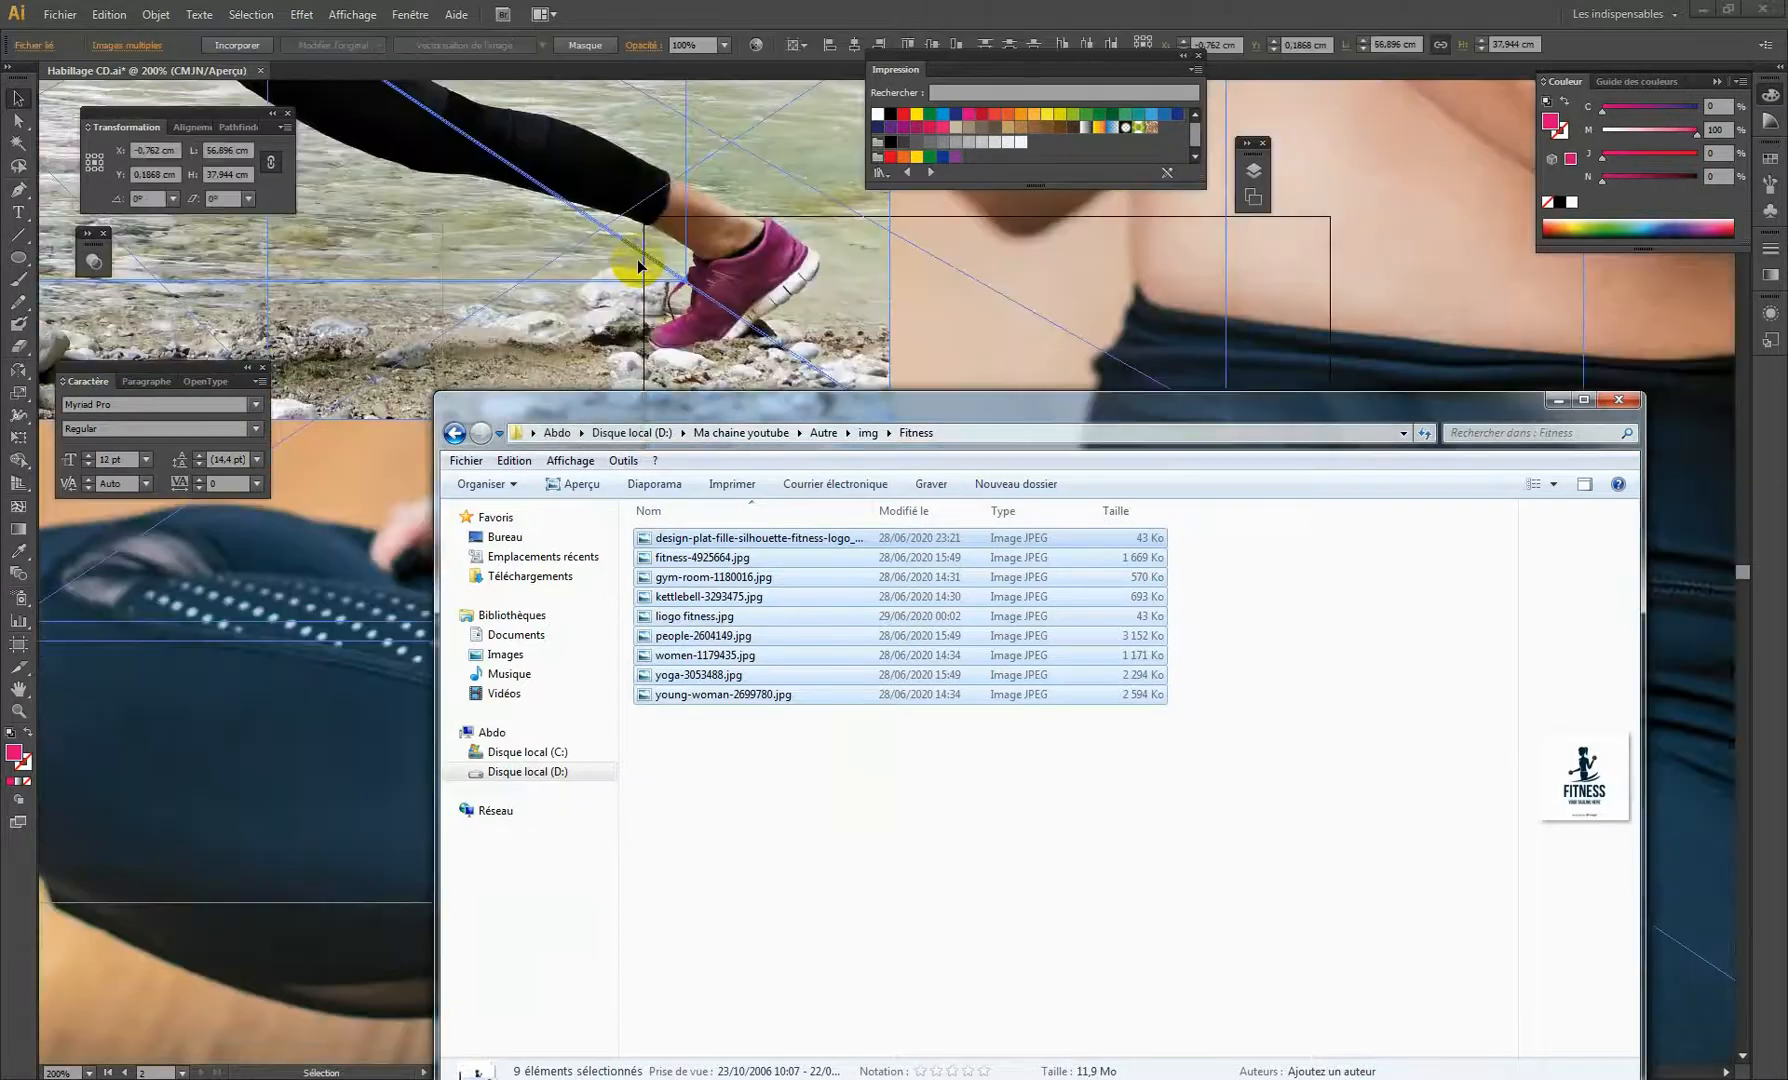
click(1557, 399)
Scale the placed images down proportionally to about 20.13 × 13.42 cm overall and position them just above the blank artboard.
key(z)
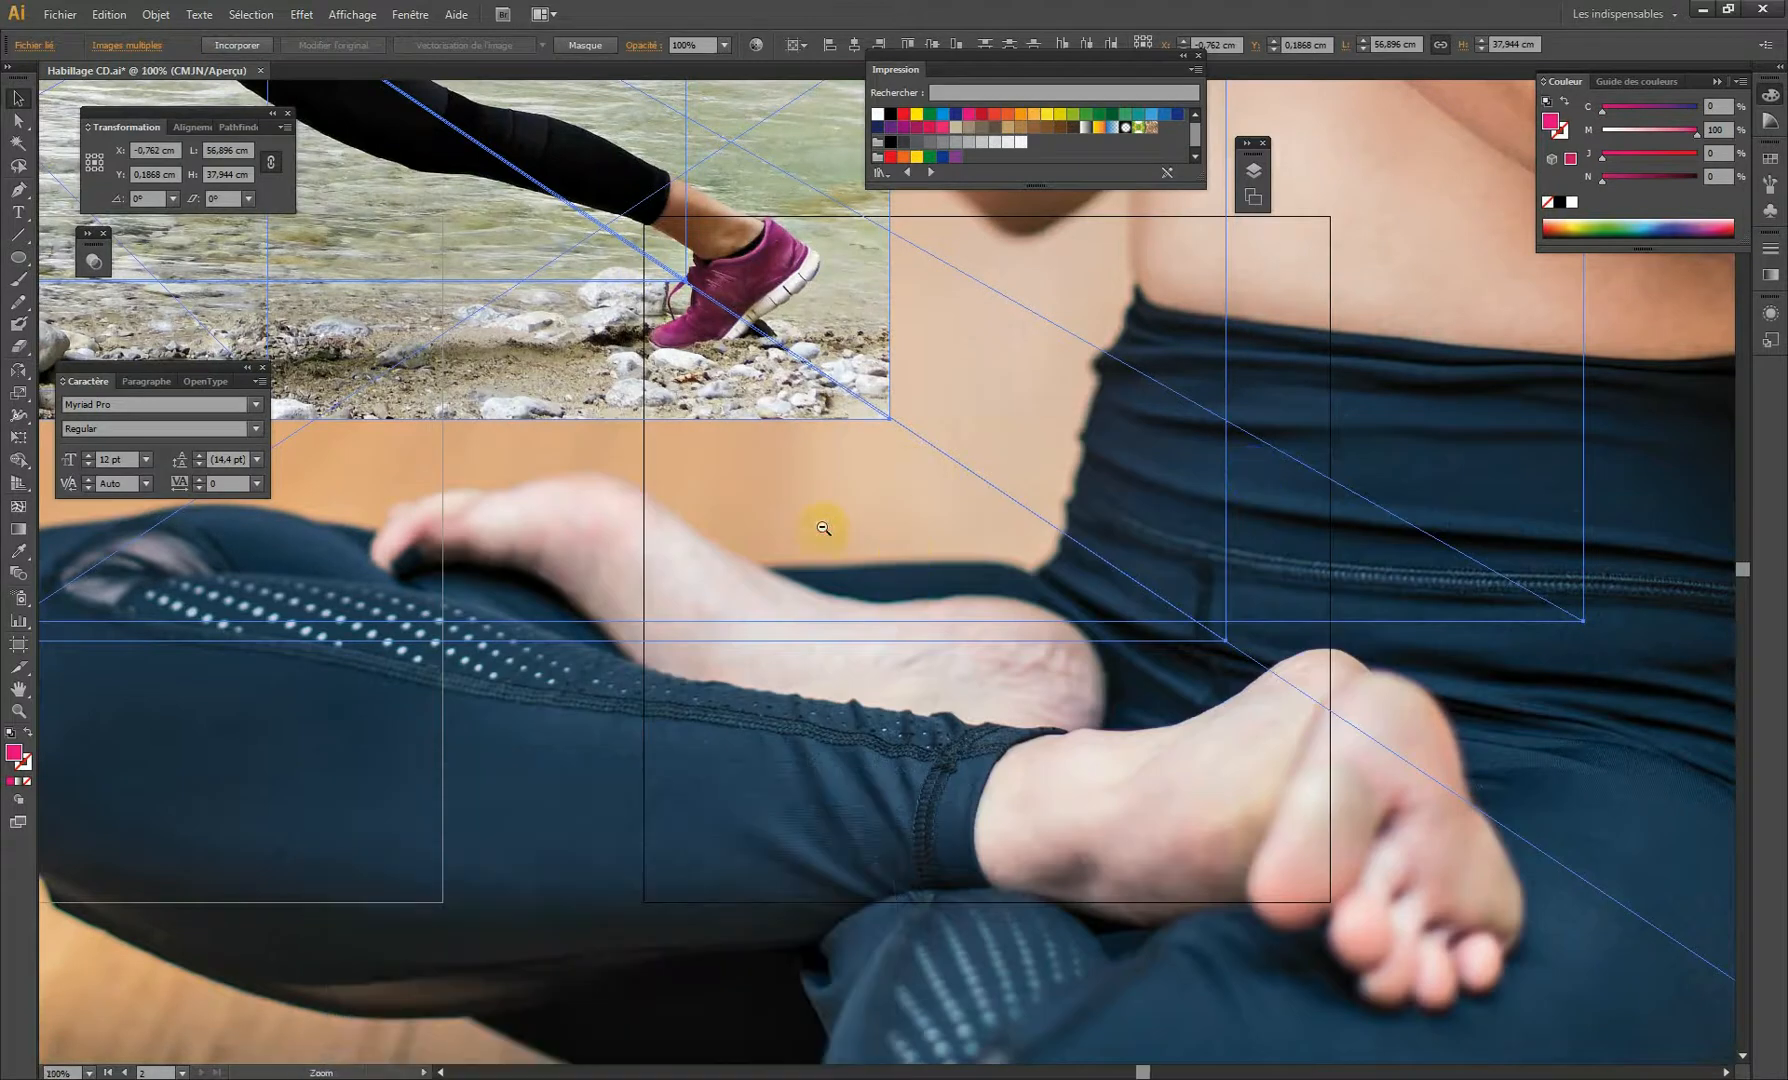
alt+click(822, 527)
alt+click(820, 524)
alt+click(870, 538)
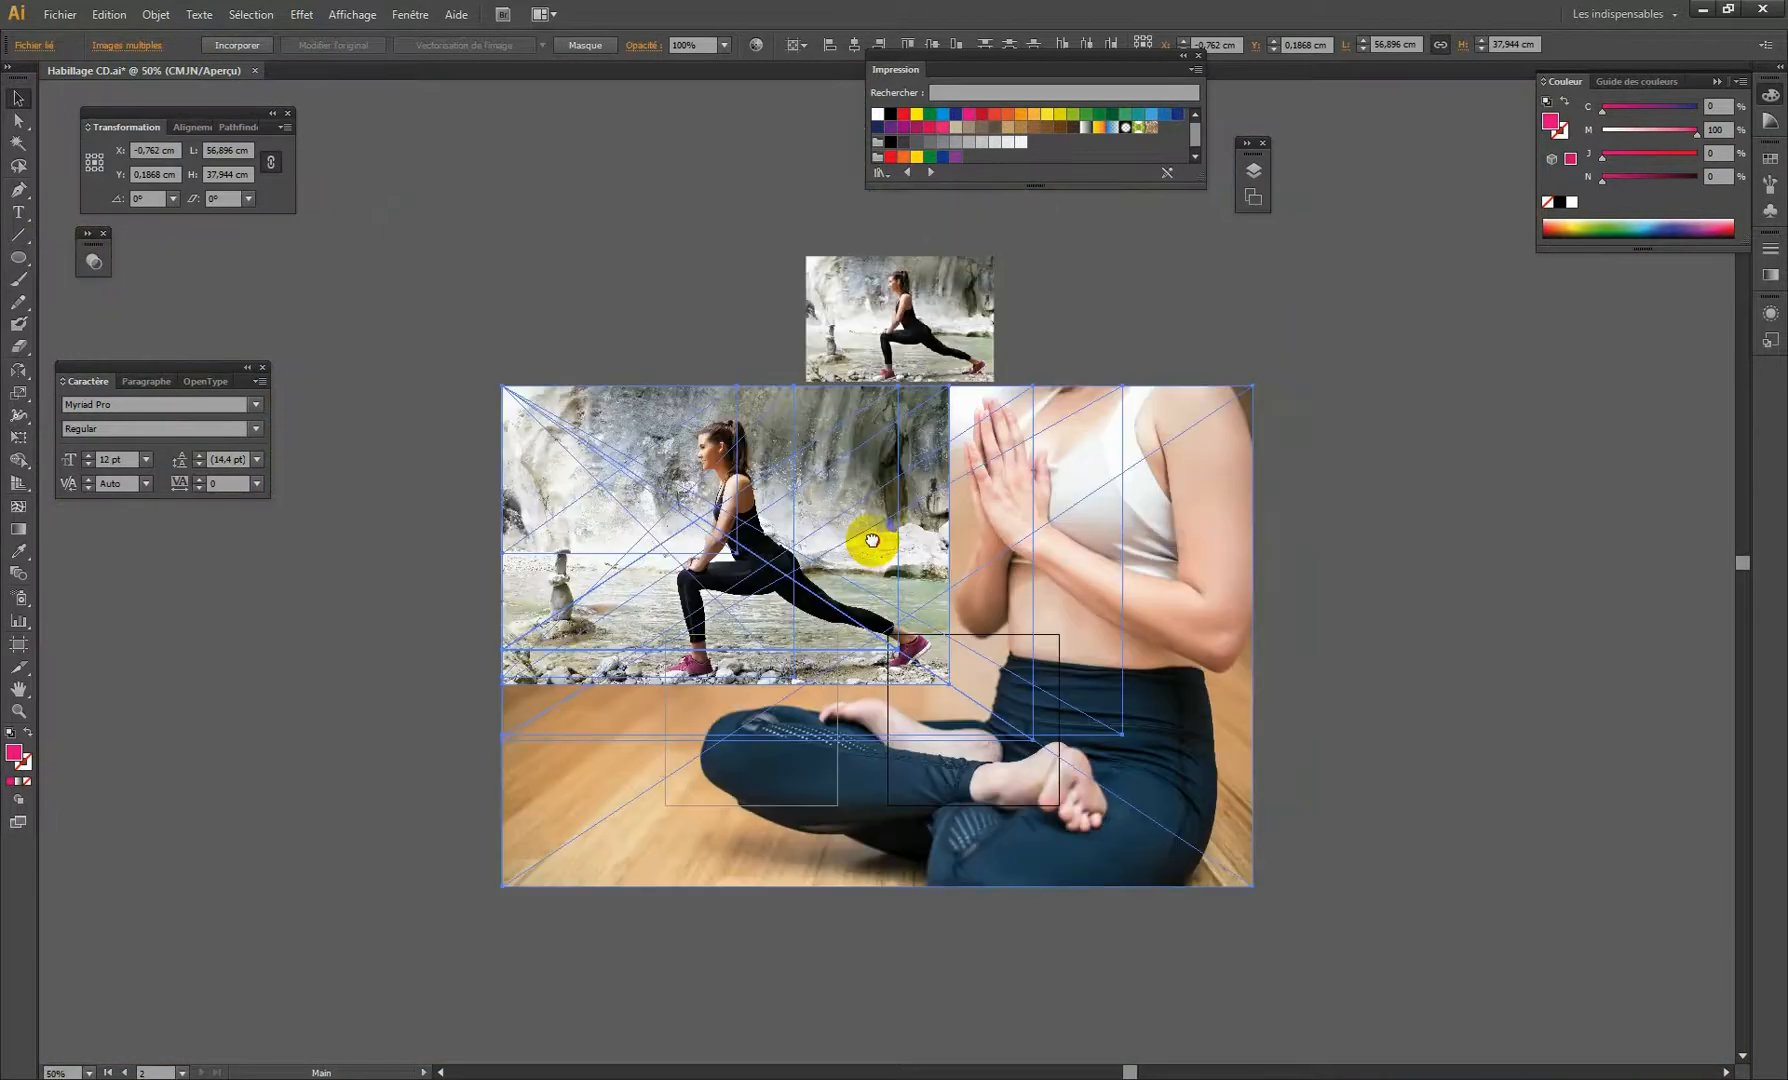
key(v)
drag(1202, 947, 770, 628)
drag(550, 587, 960, 651)
key(z)
click(909, 678)
key(v)
click(852, 336)
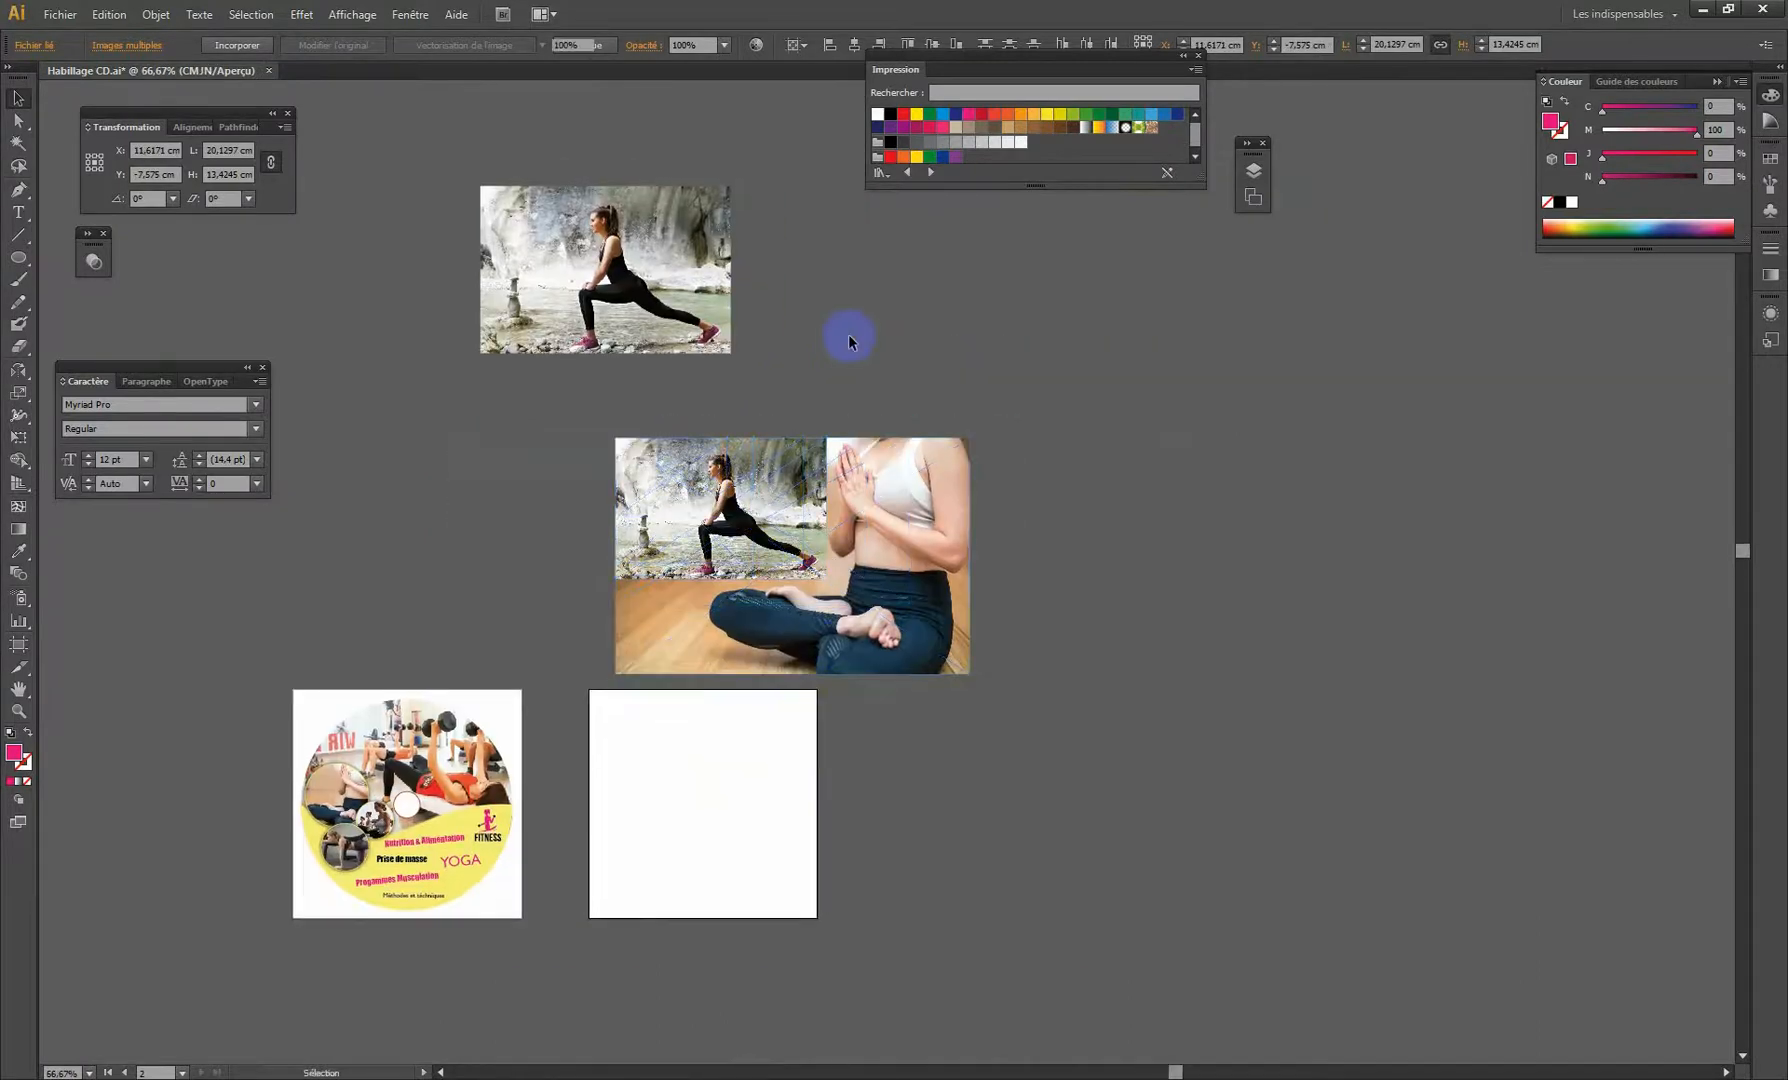
Delete the separate copy of the stretching-woman photo lying above the group of placed images.
click(687, 312)
key(Delete)
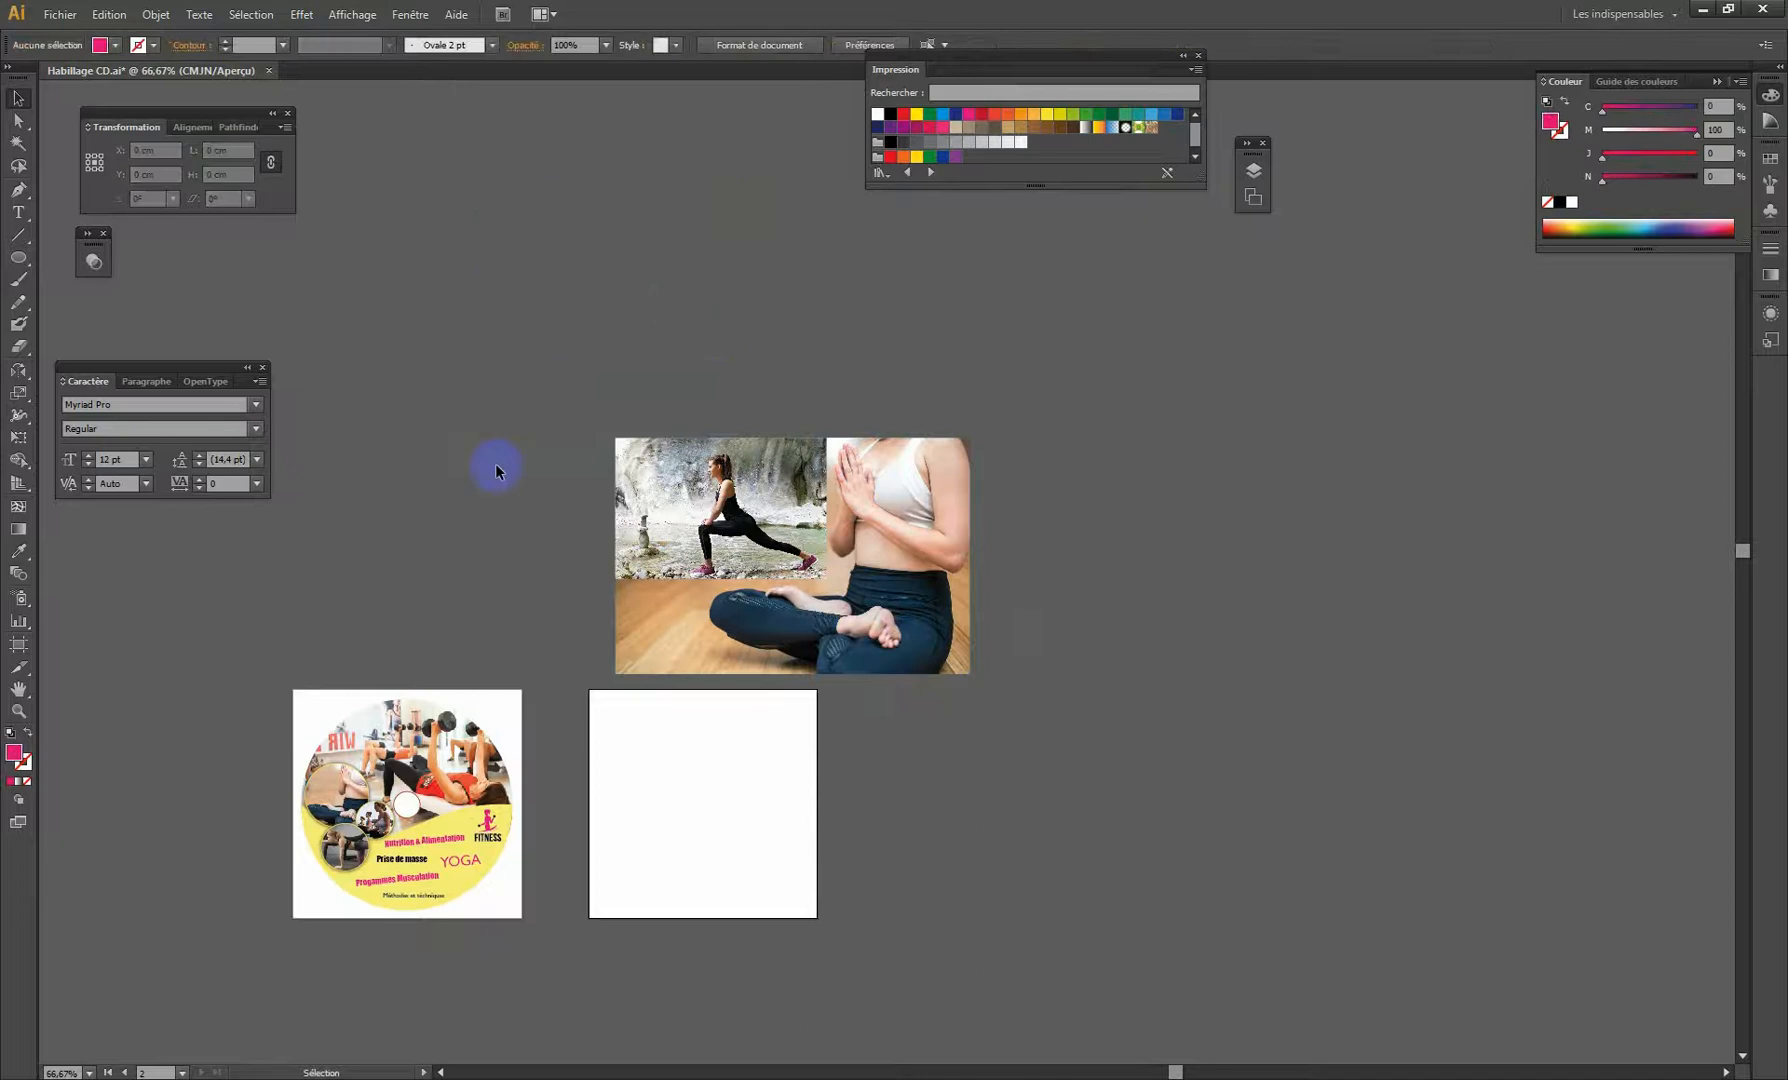
scroll(559, 631, down, 2)
click(585, 738)
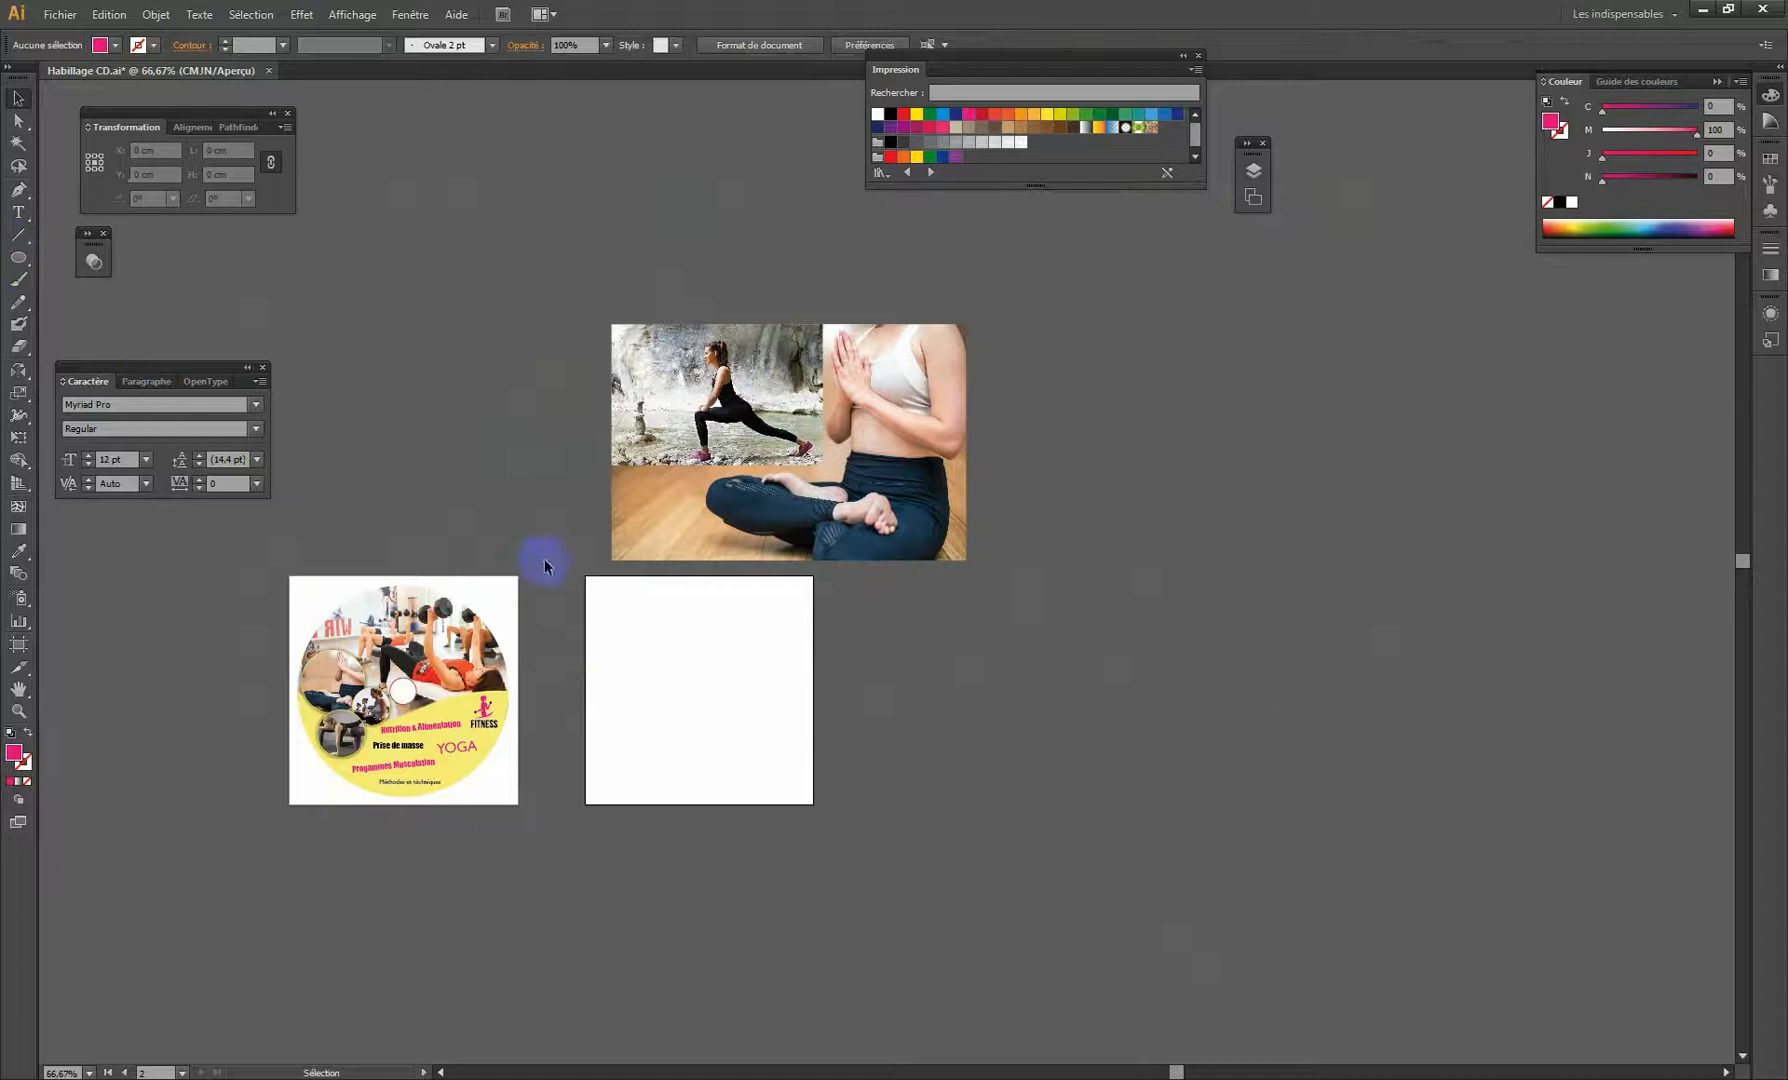
Start a new document with one artboard and name it "Habillage CD nom Client".
click(60, 14)
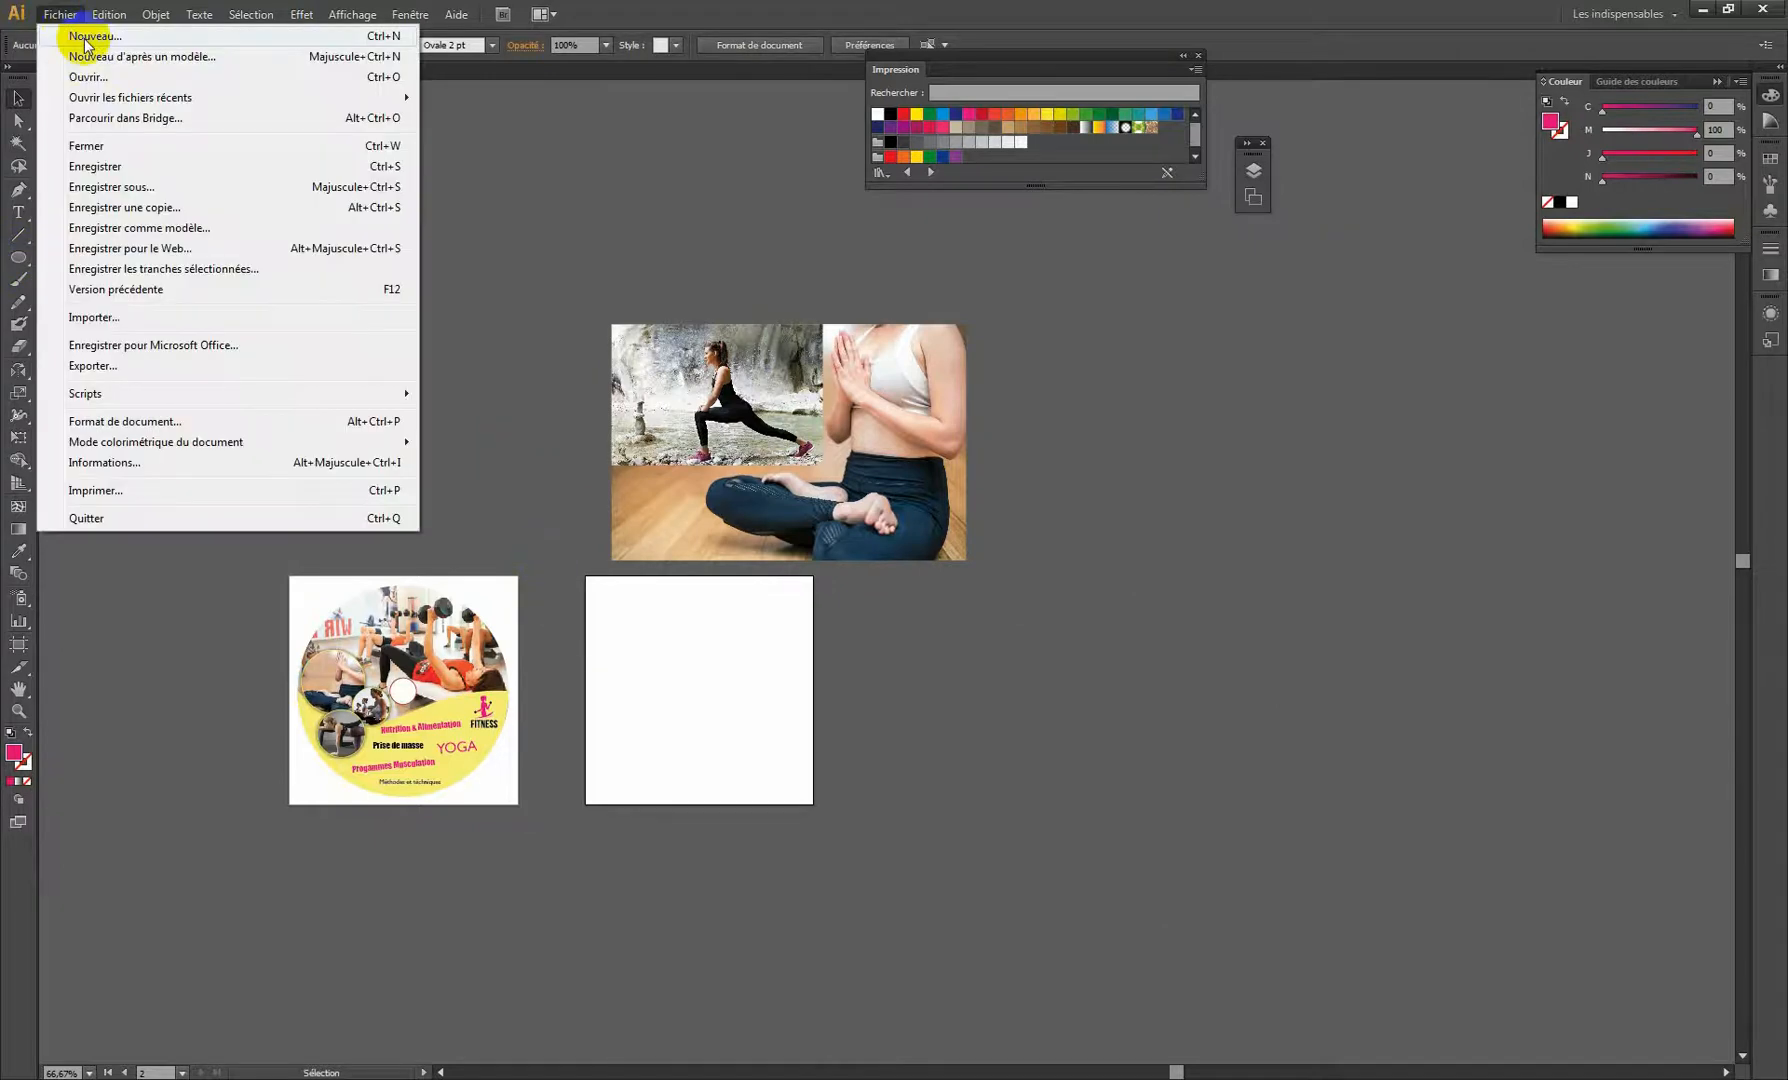
click(87, 39)
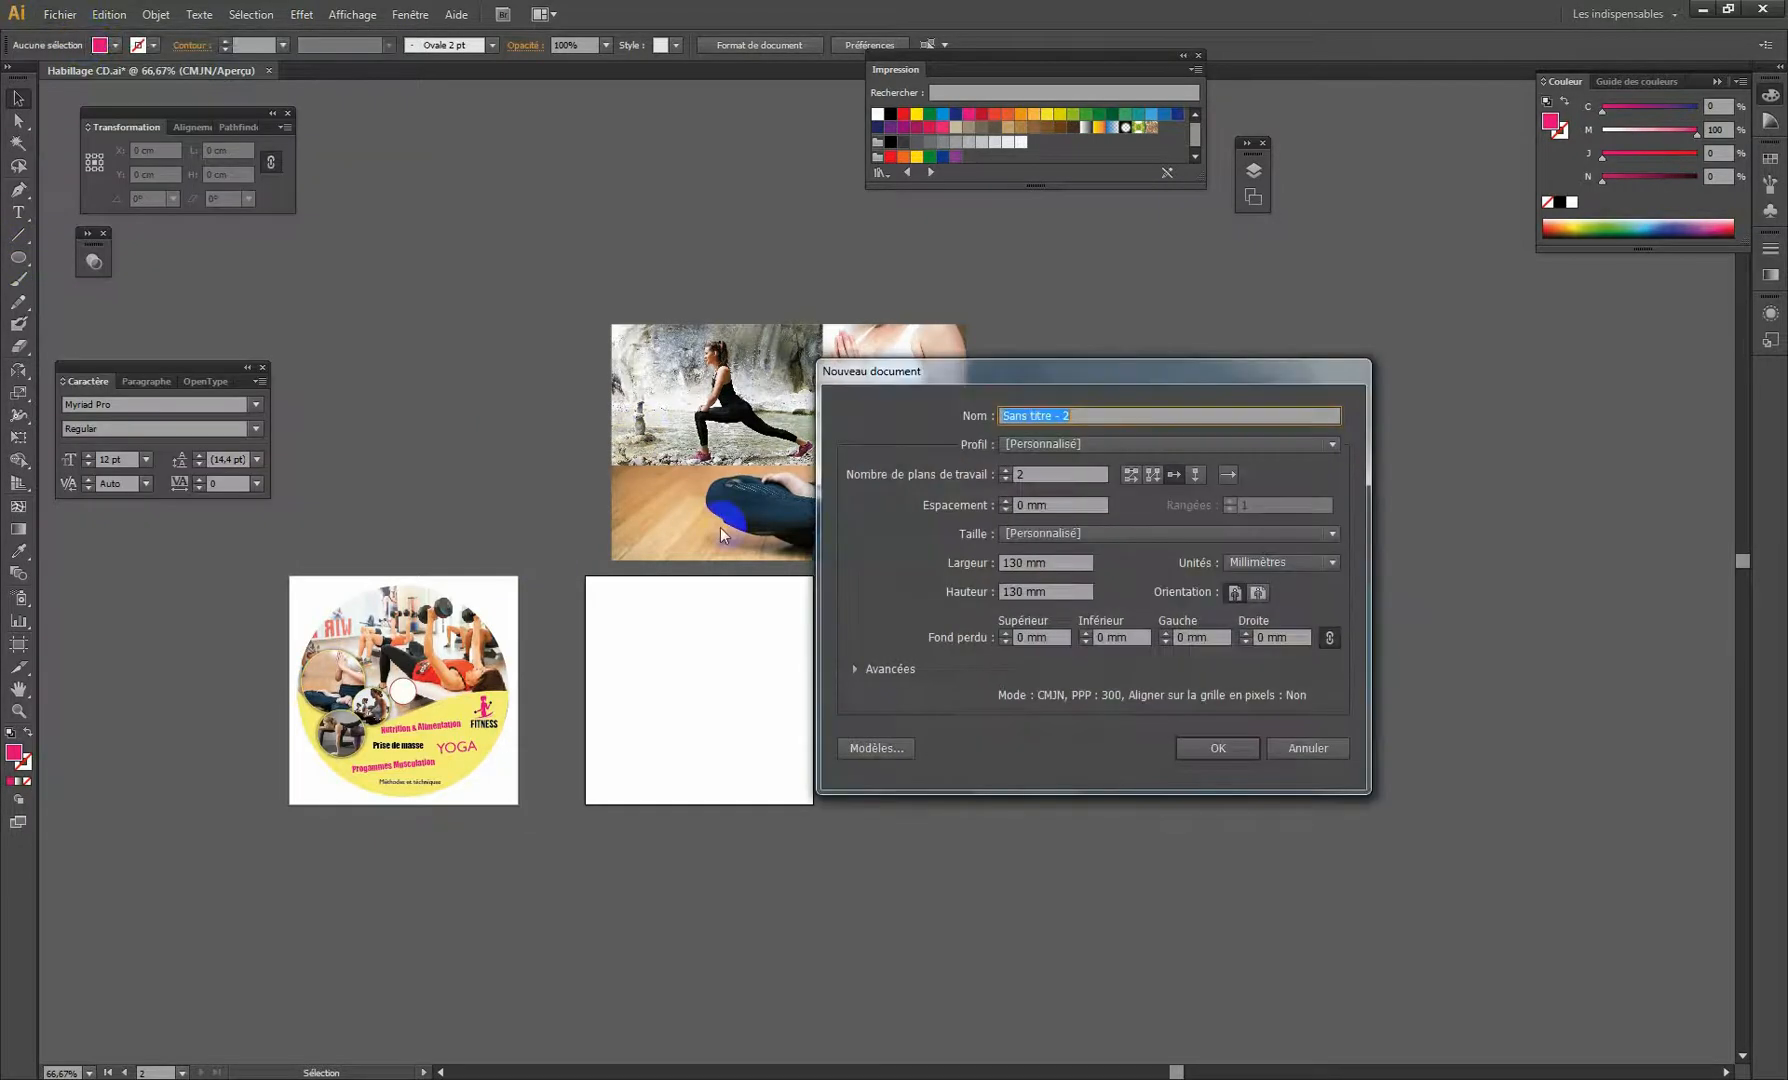
click(1005, 479)
click(1077, 416)
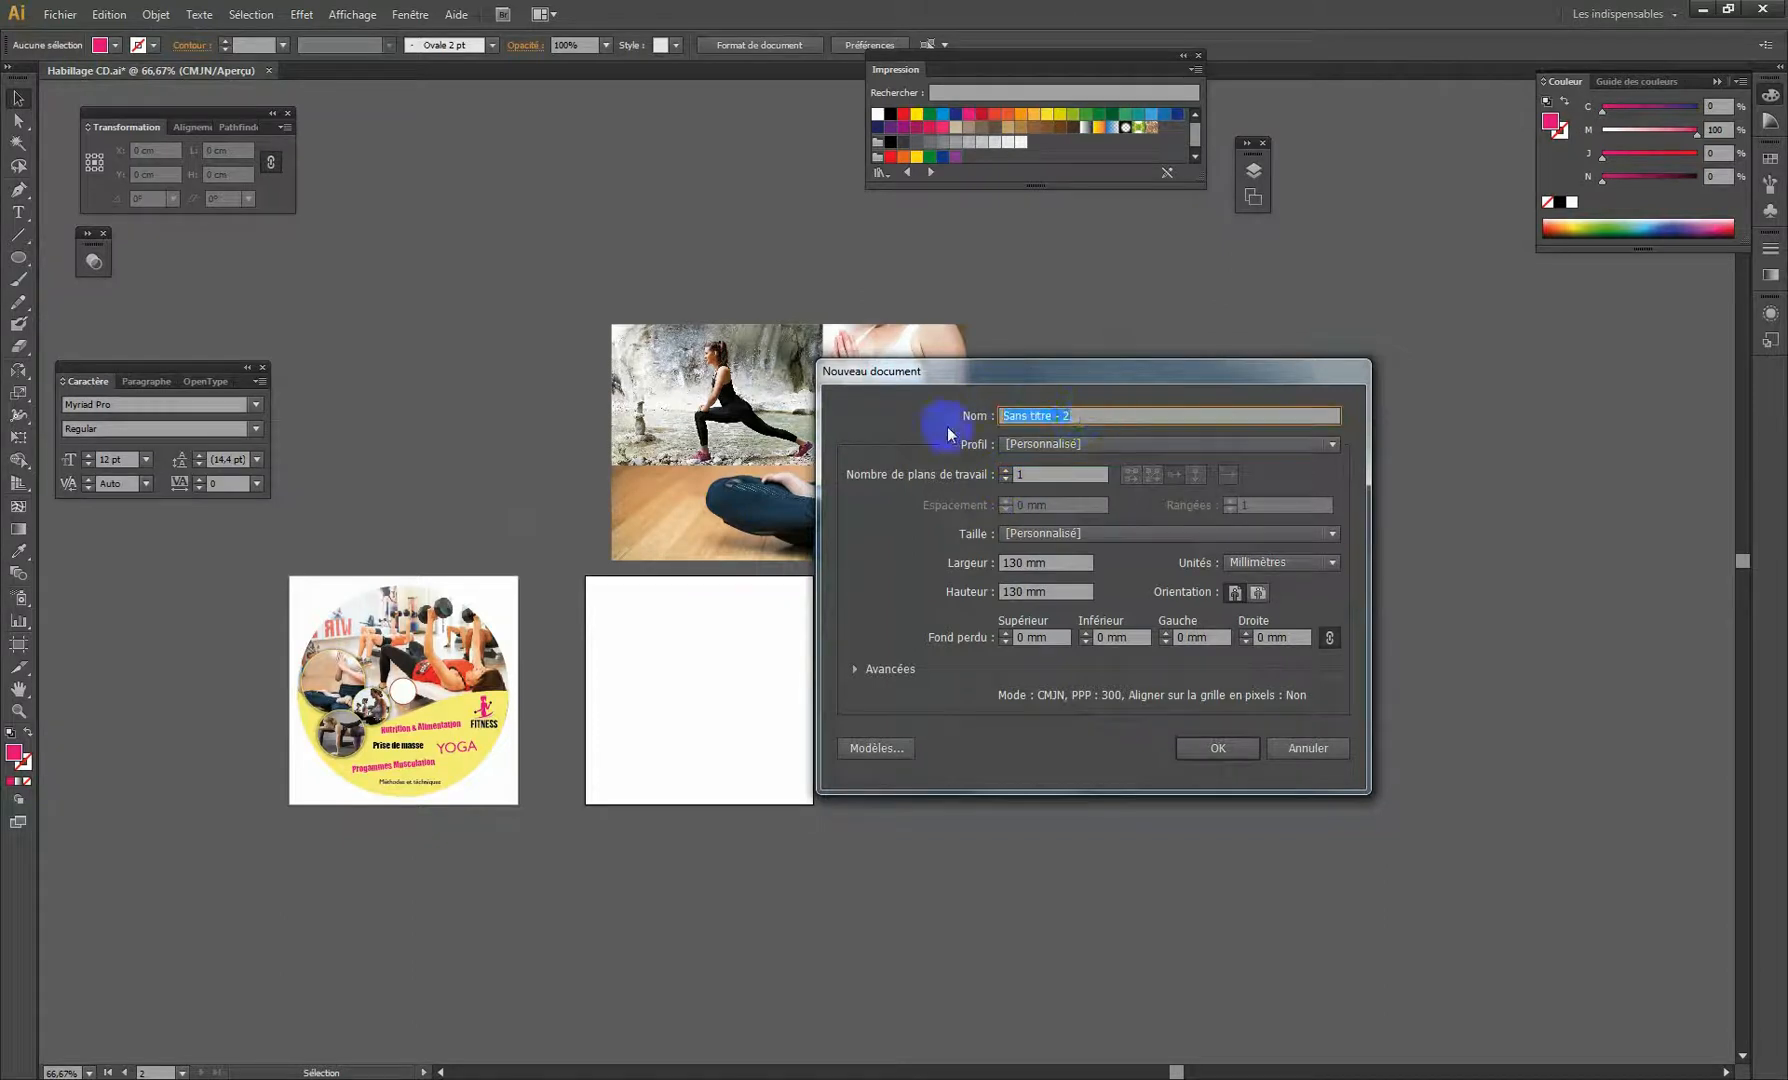
click(1073, 413)
drag(1073, 413, 946, 420)
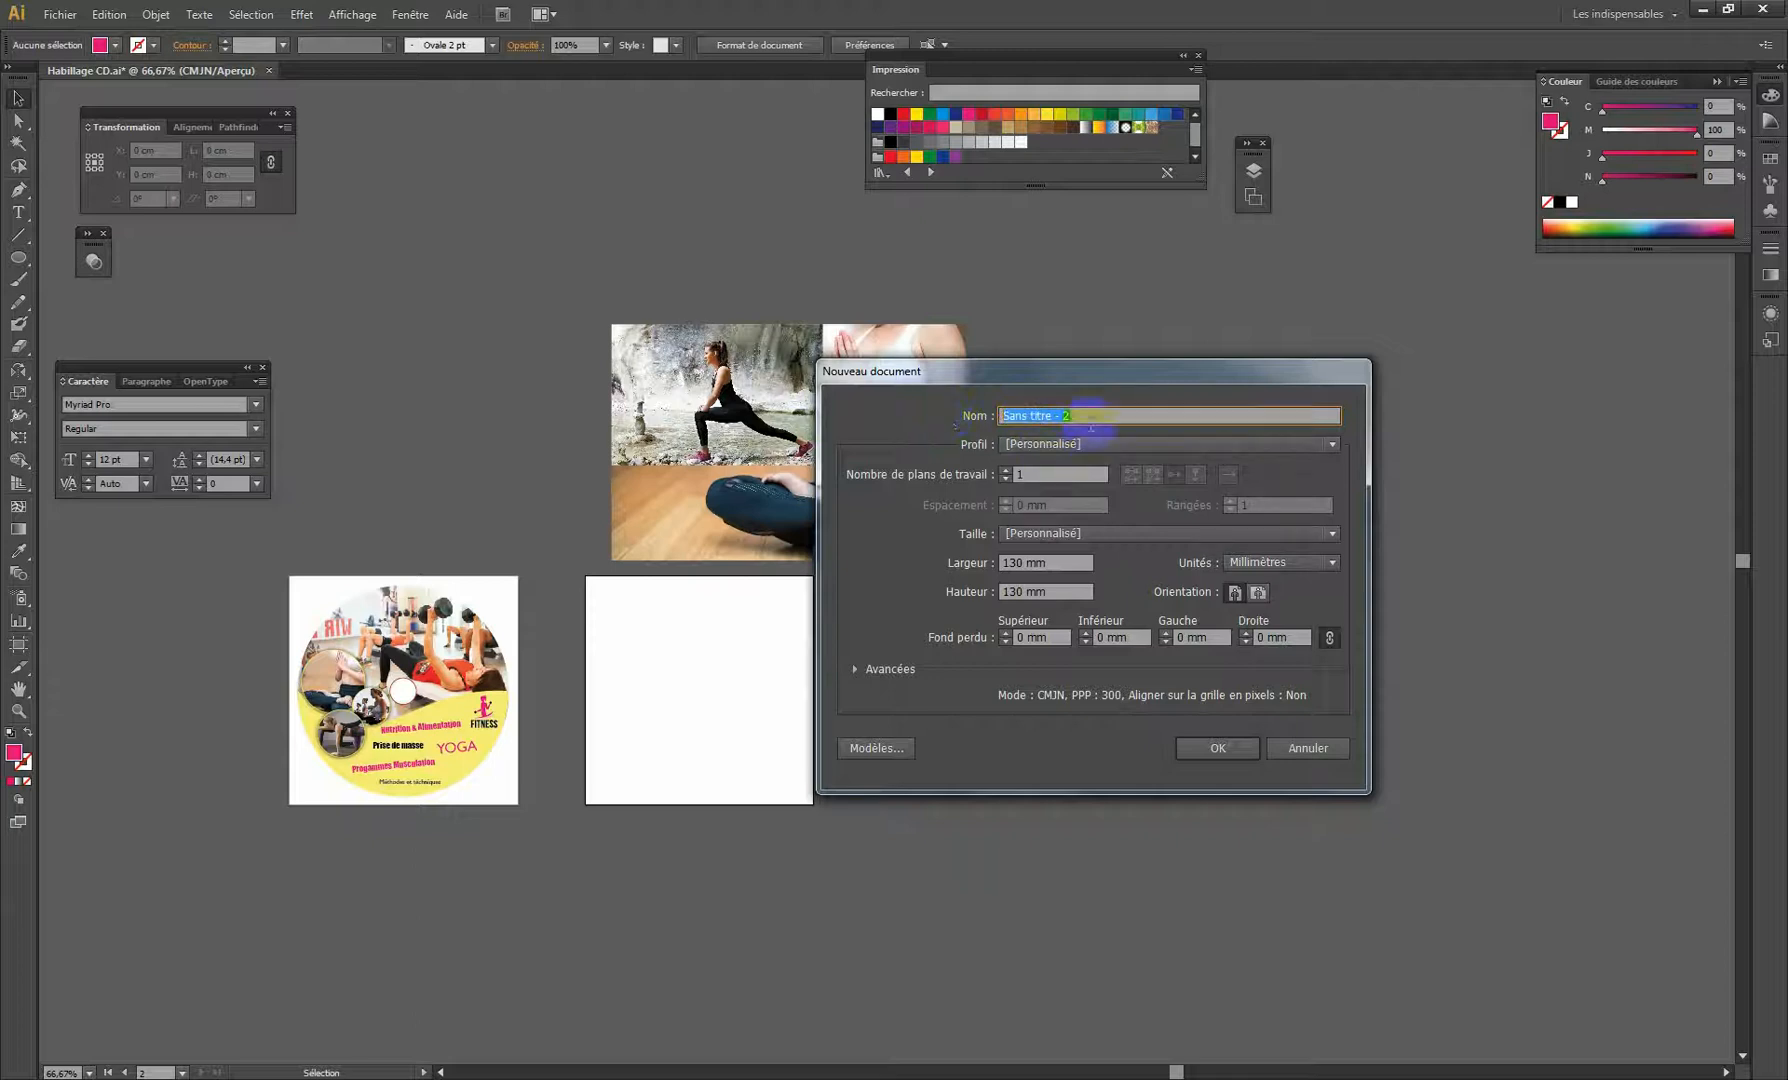
text(H)
key(BackSpace)
text(m Client)
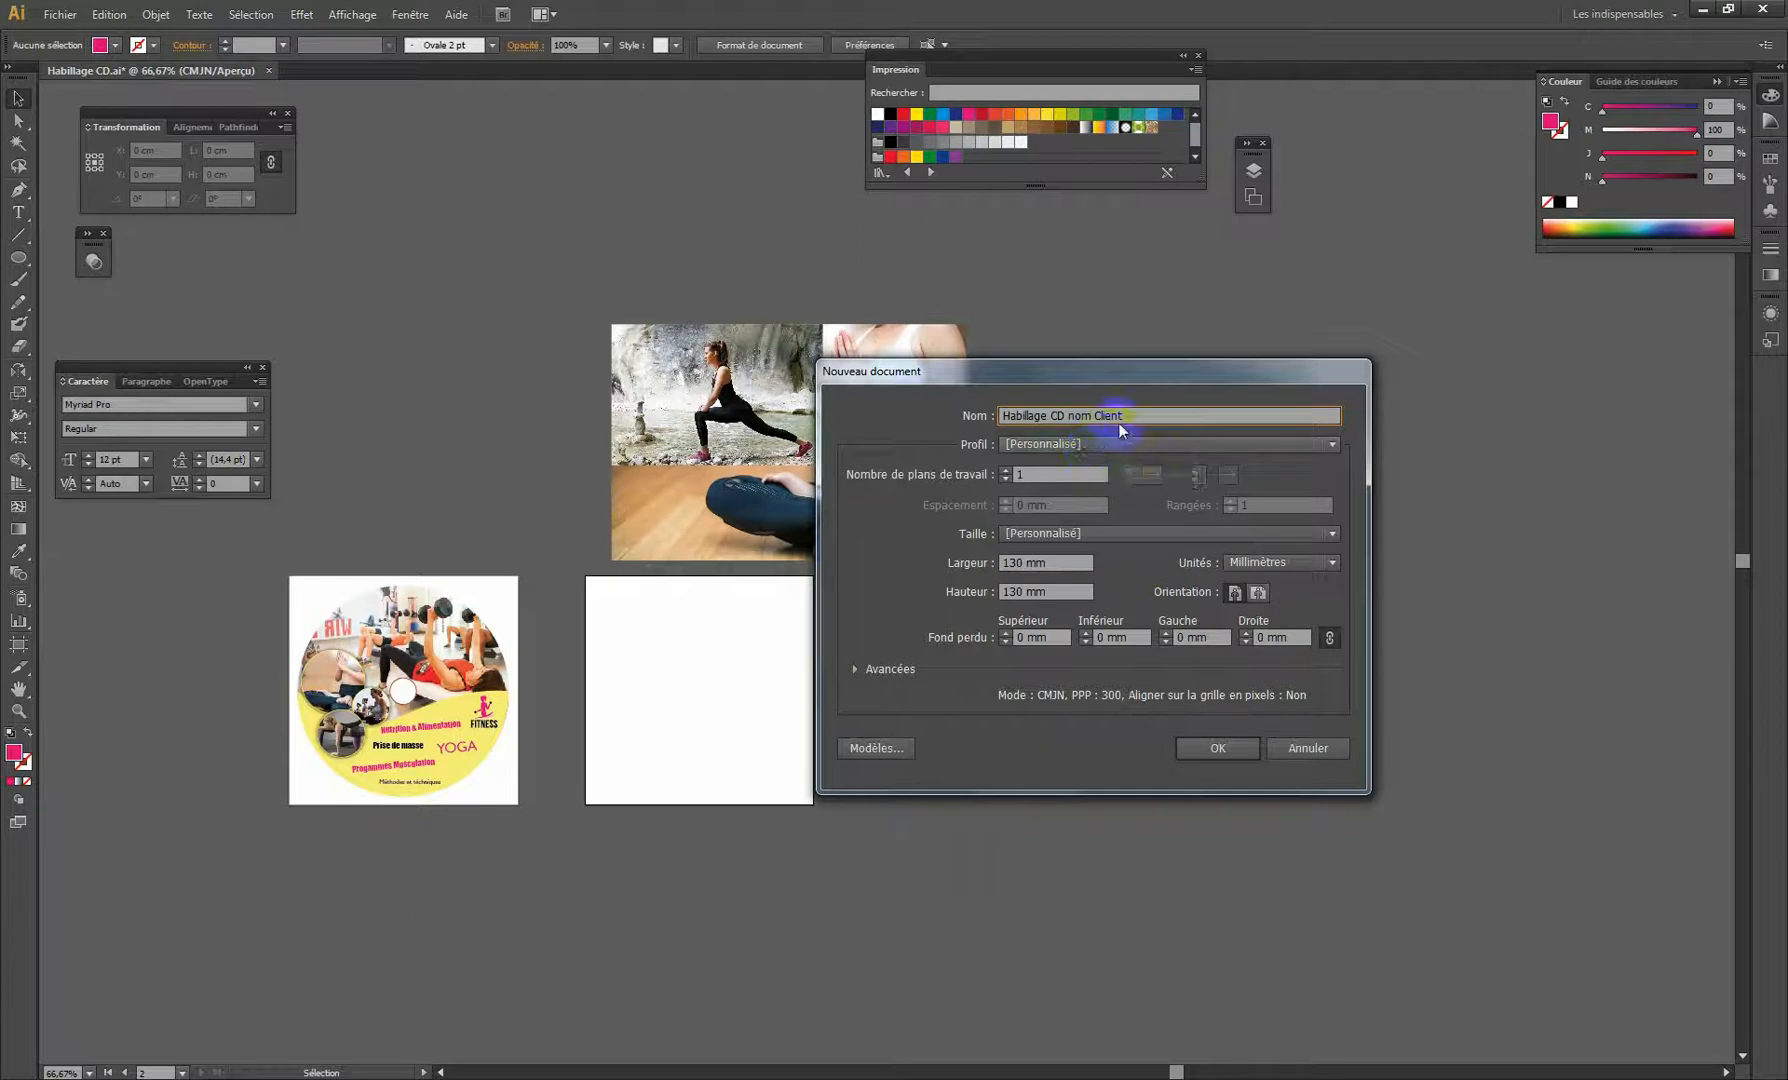
Enter 13 as the new document's width and switch the units to centimetres and back to millimetres.
drag(1058, 562, 872, 570)
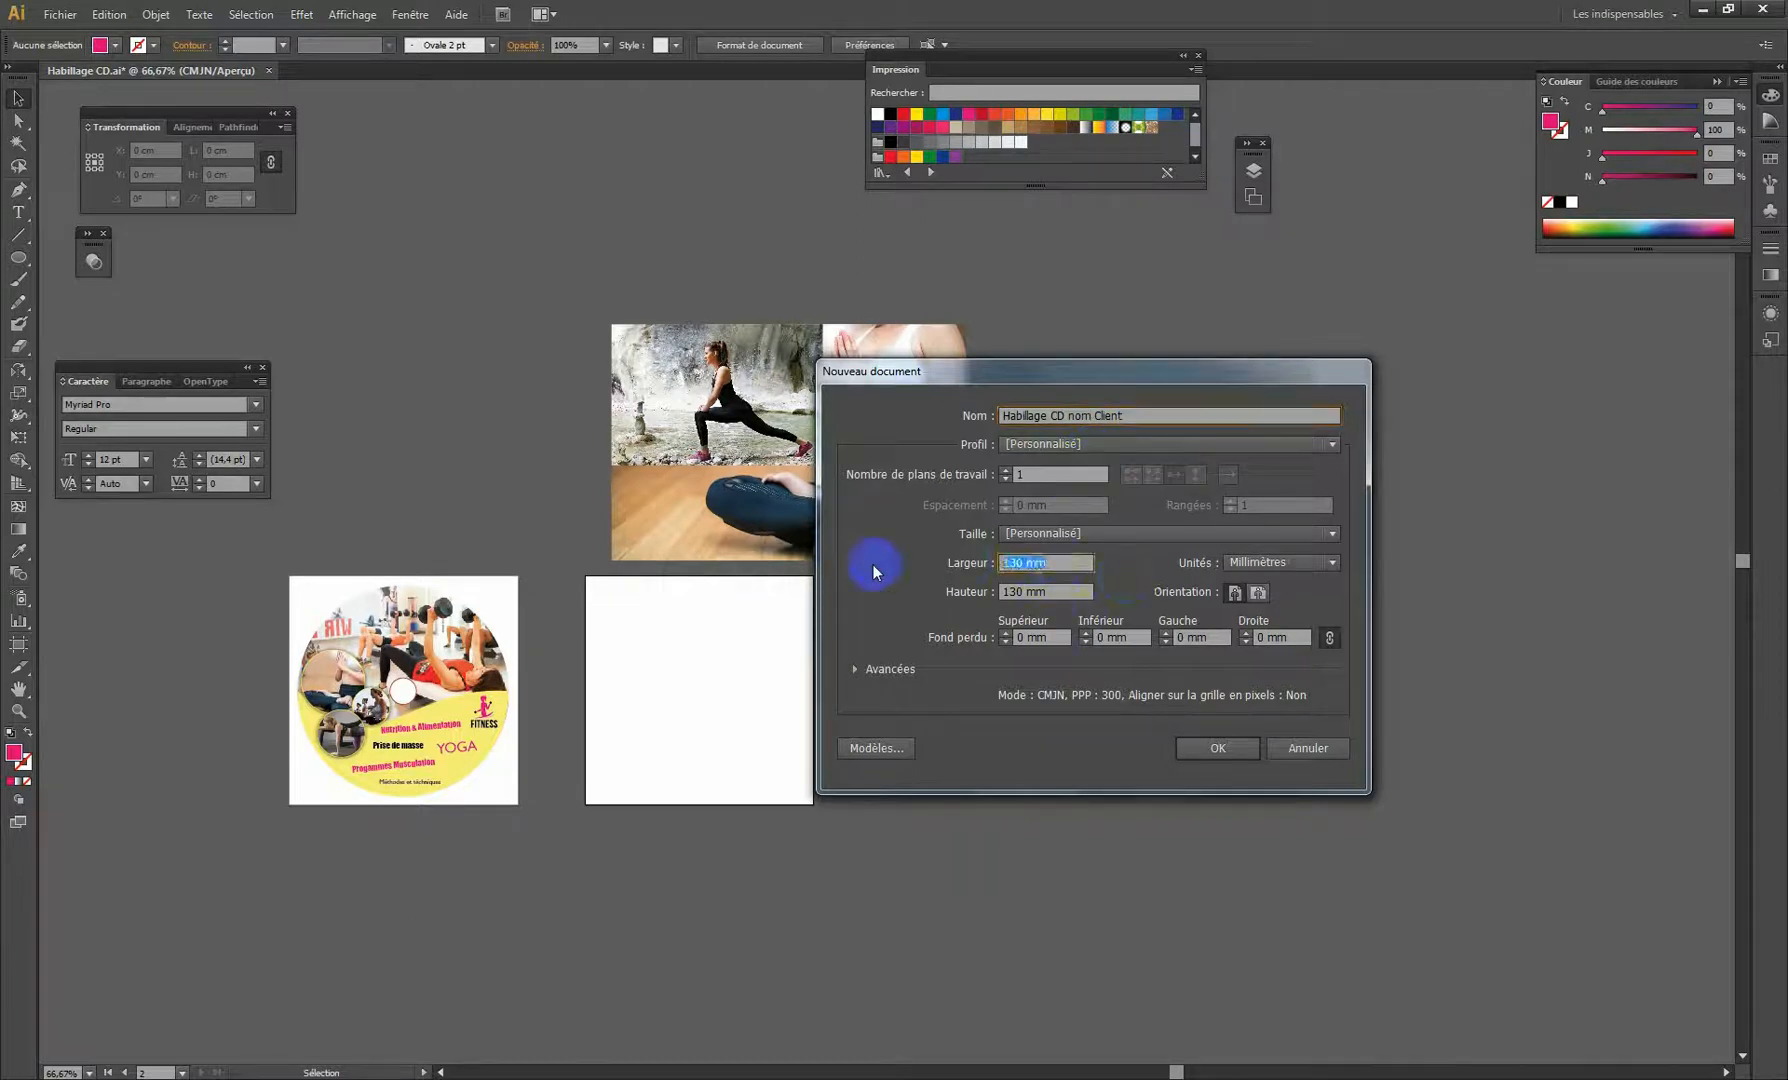
text(13)
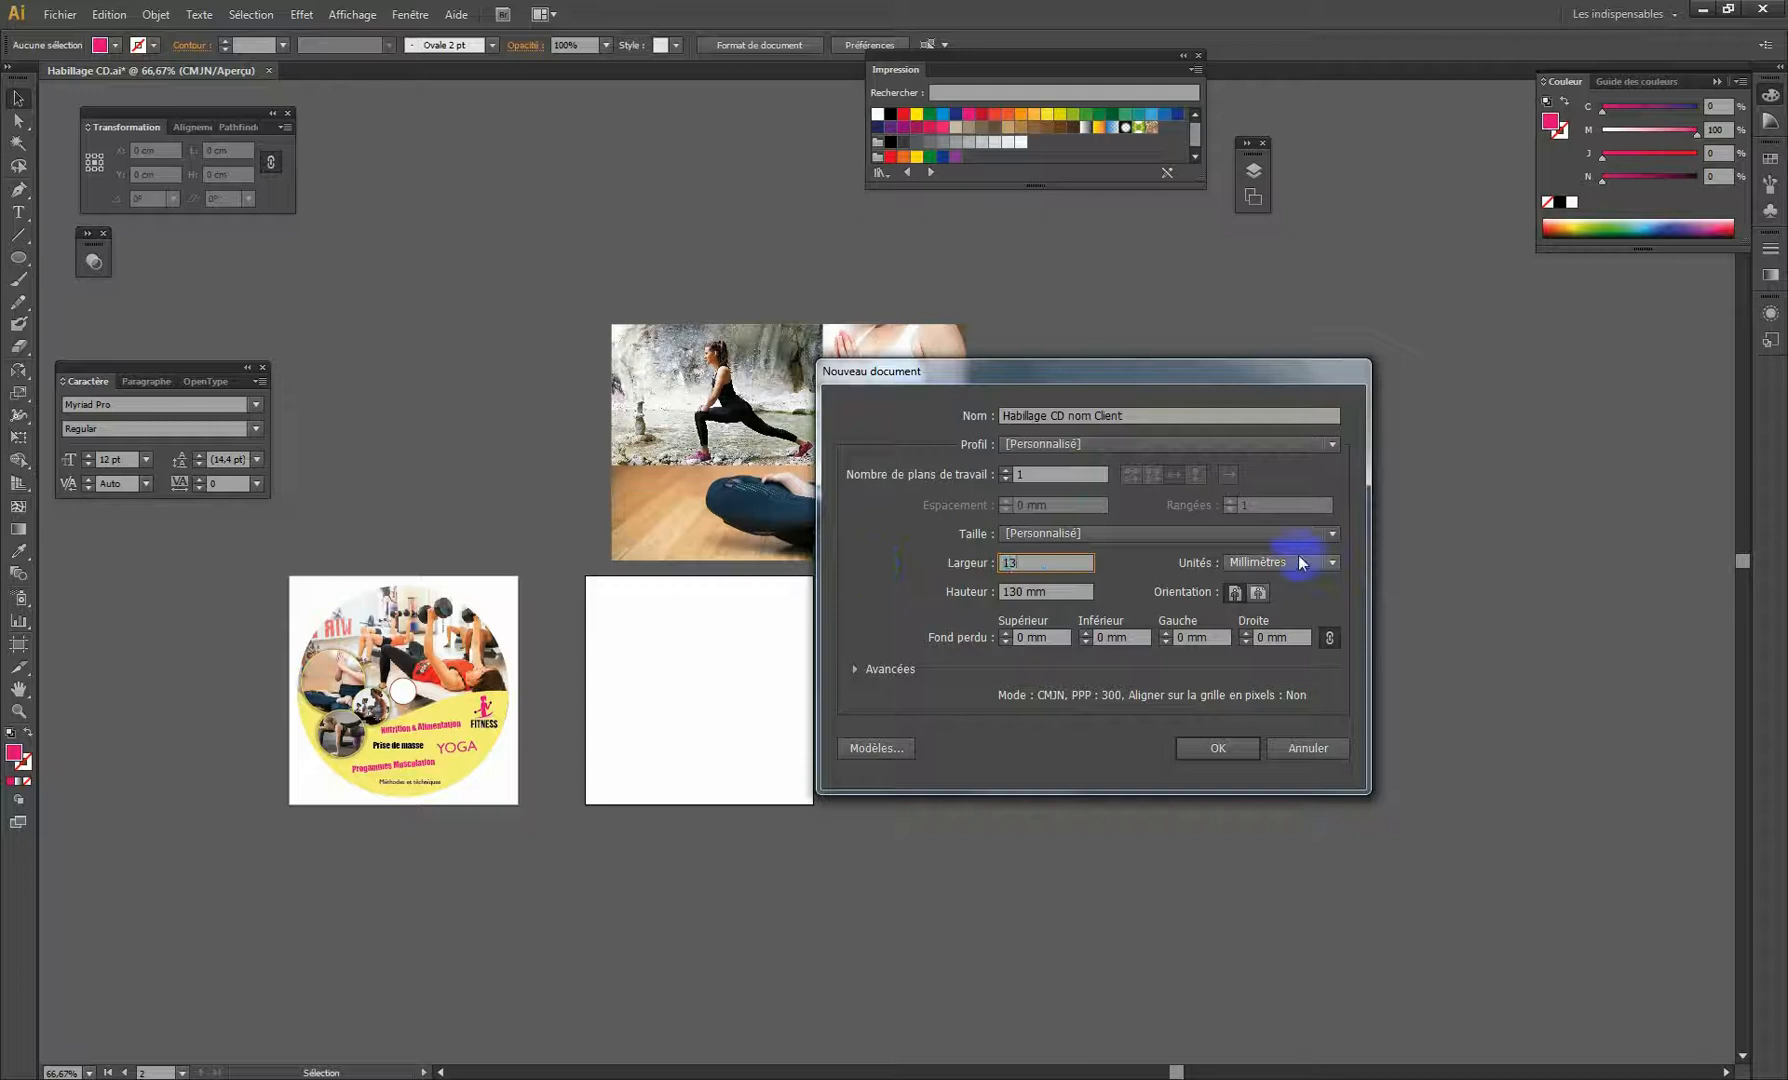
click(1328, 563)
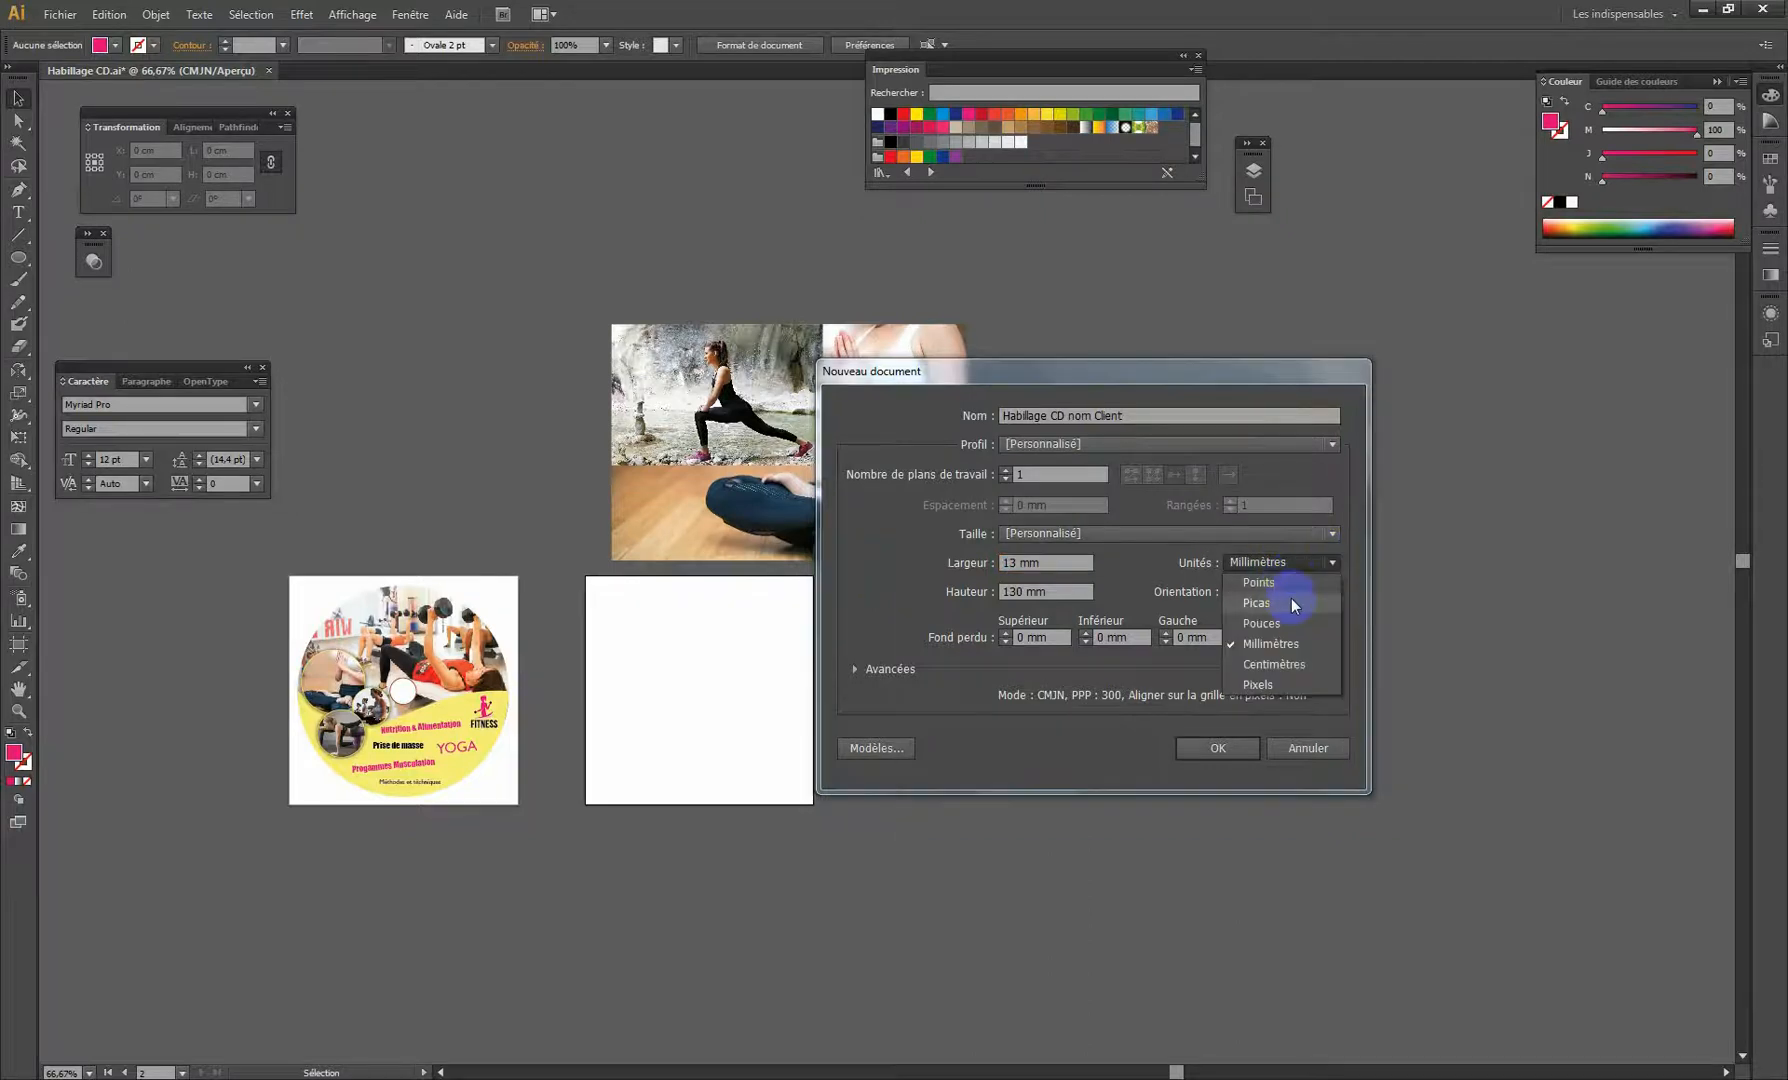
click(1289, 666)
click(1030, 558)
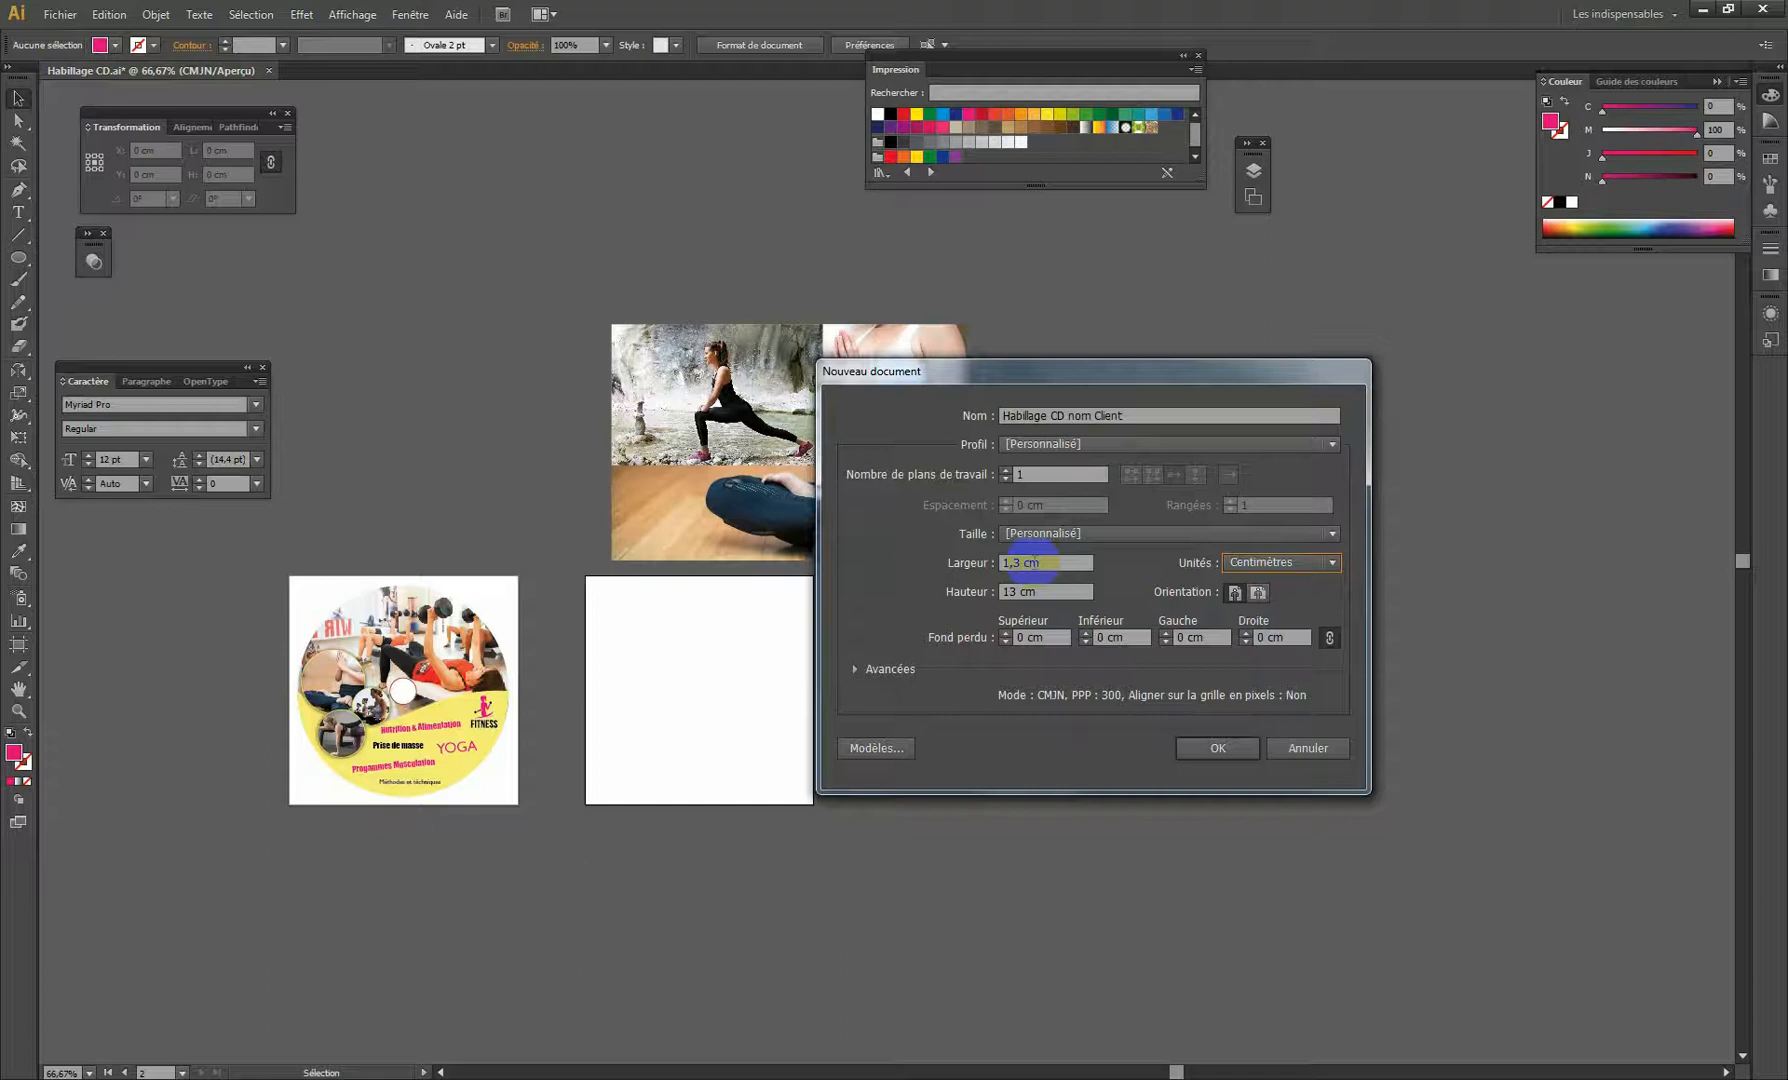
click(1330, 563)
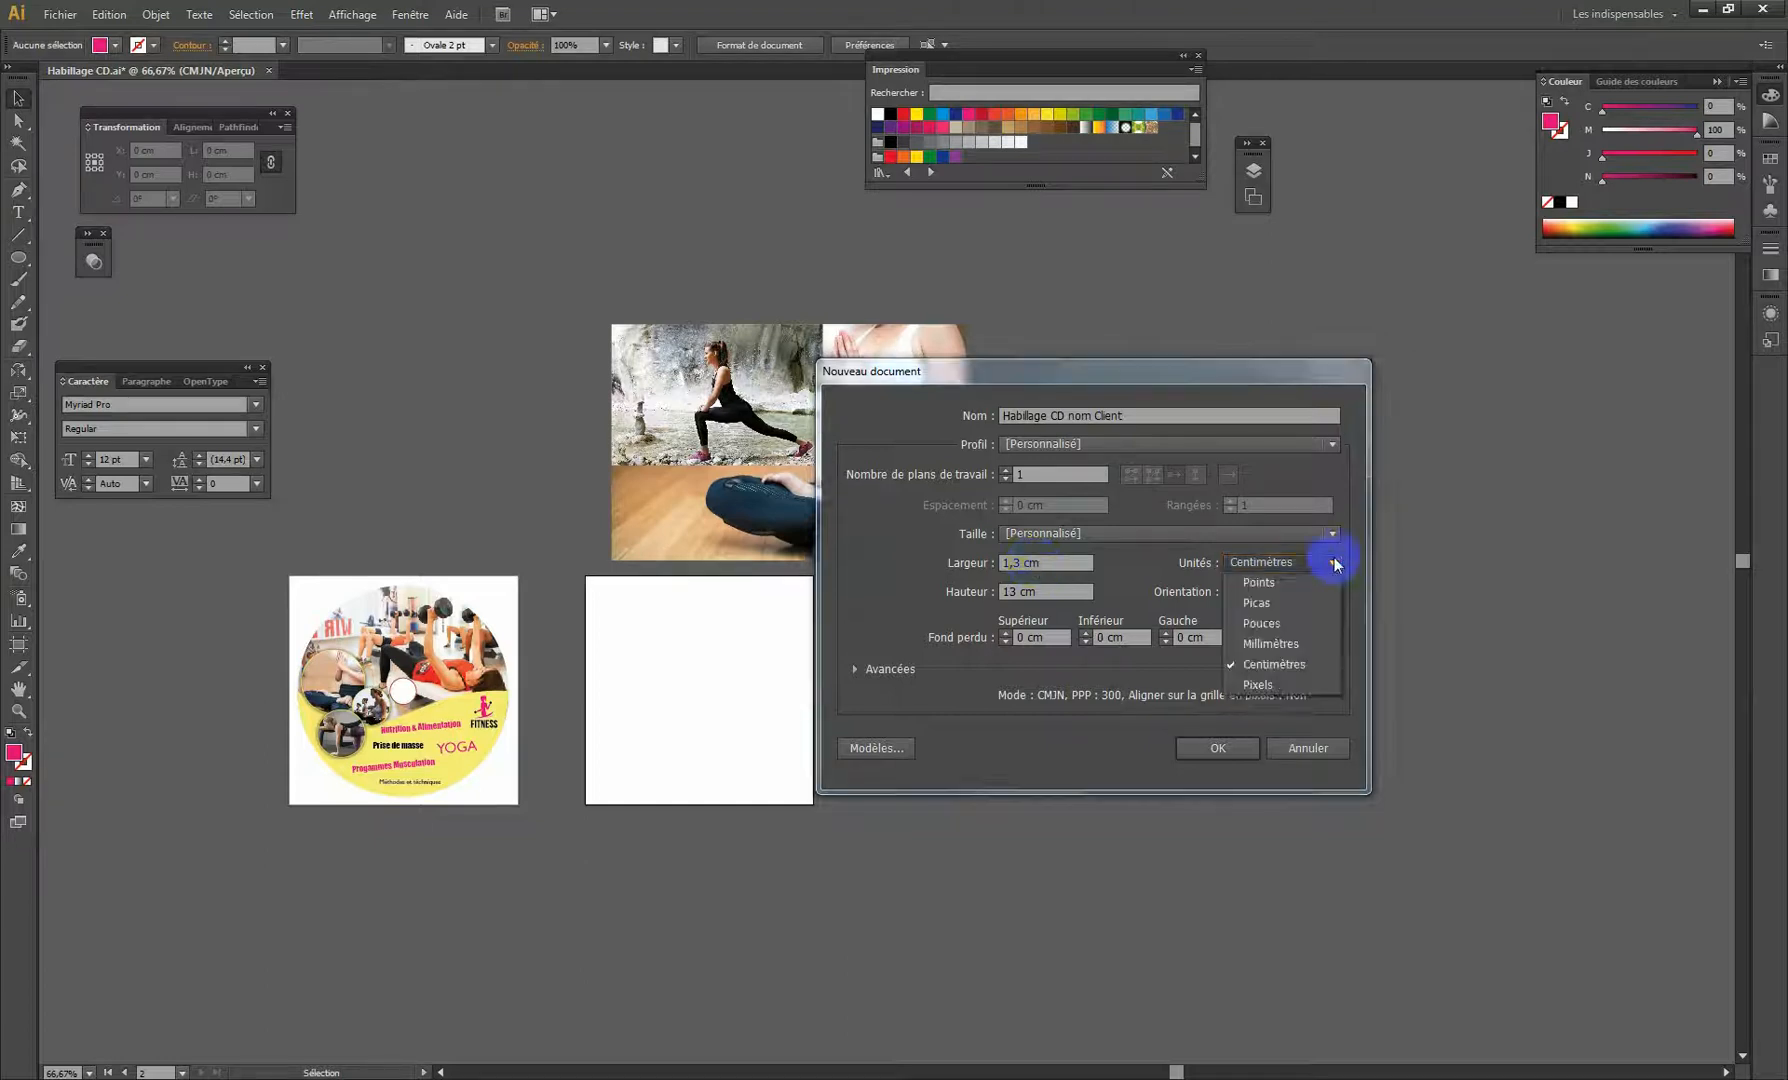
click(1272, 644)
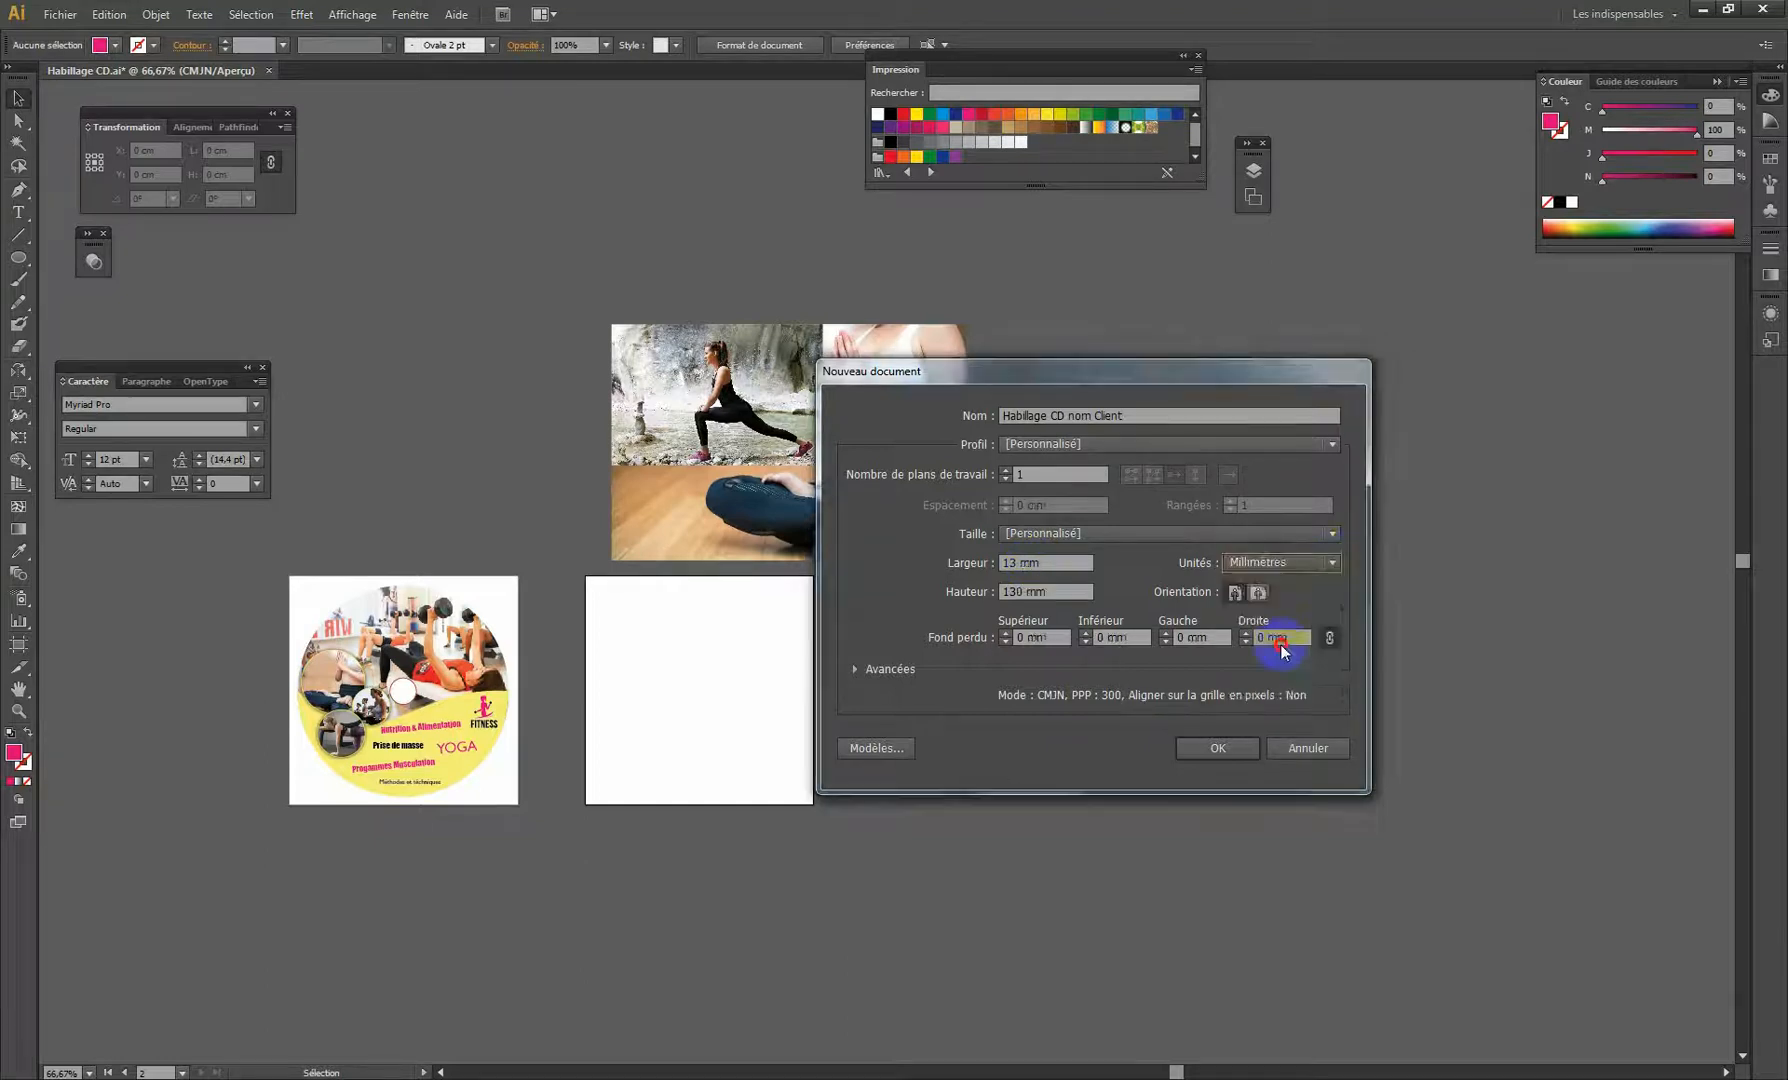
Set the width to 130 mm, create the 130 × 130 mm document and close it again.
triple_click(1057, 562)
text(130)
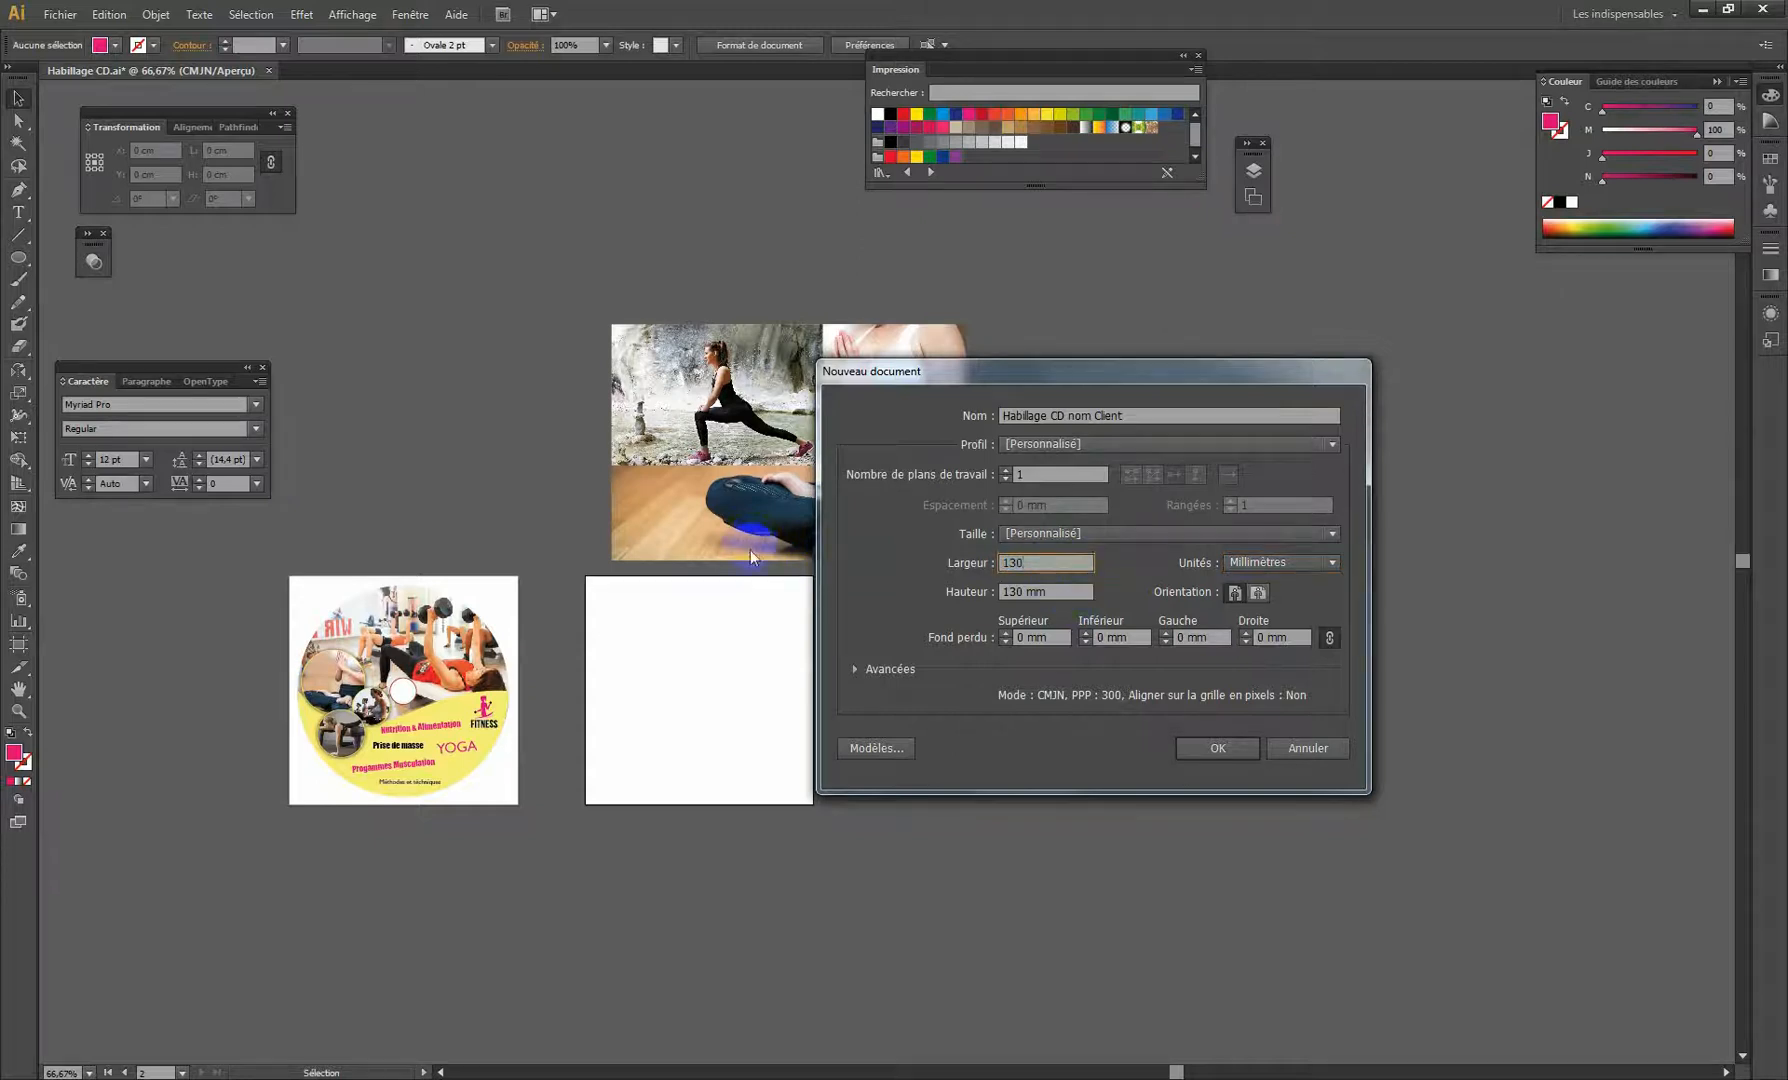
click(1058, 592)
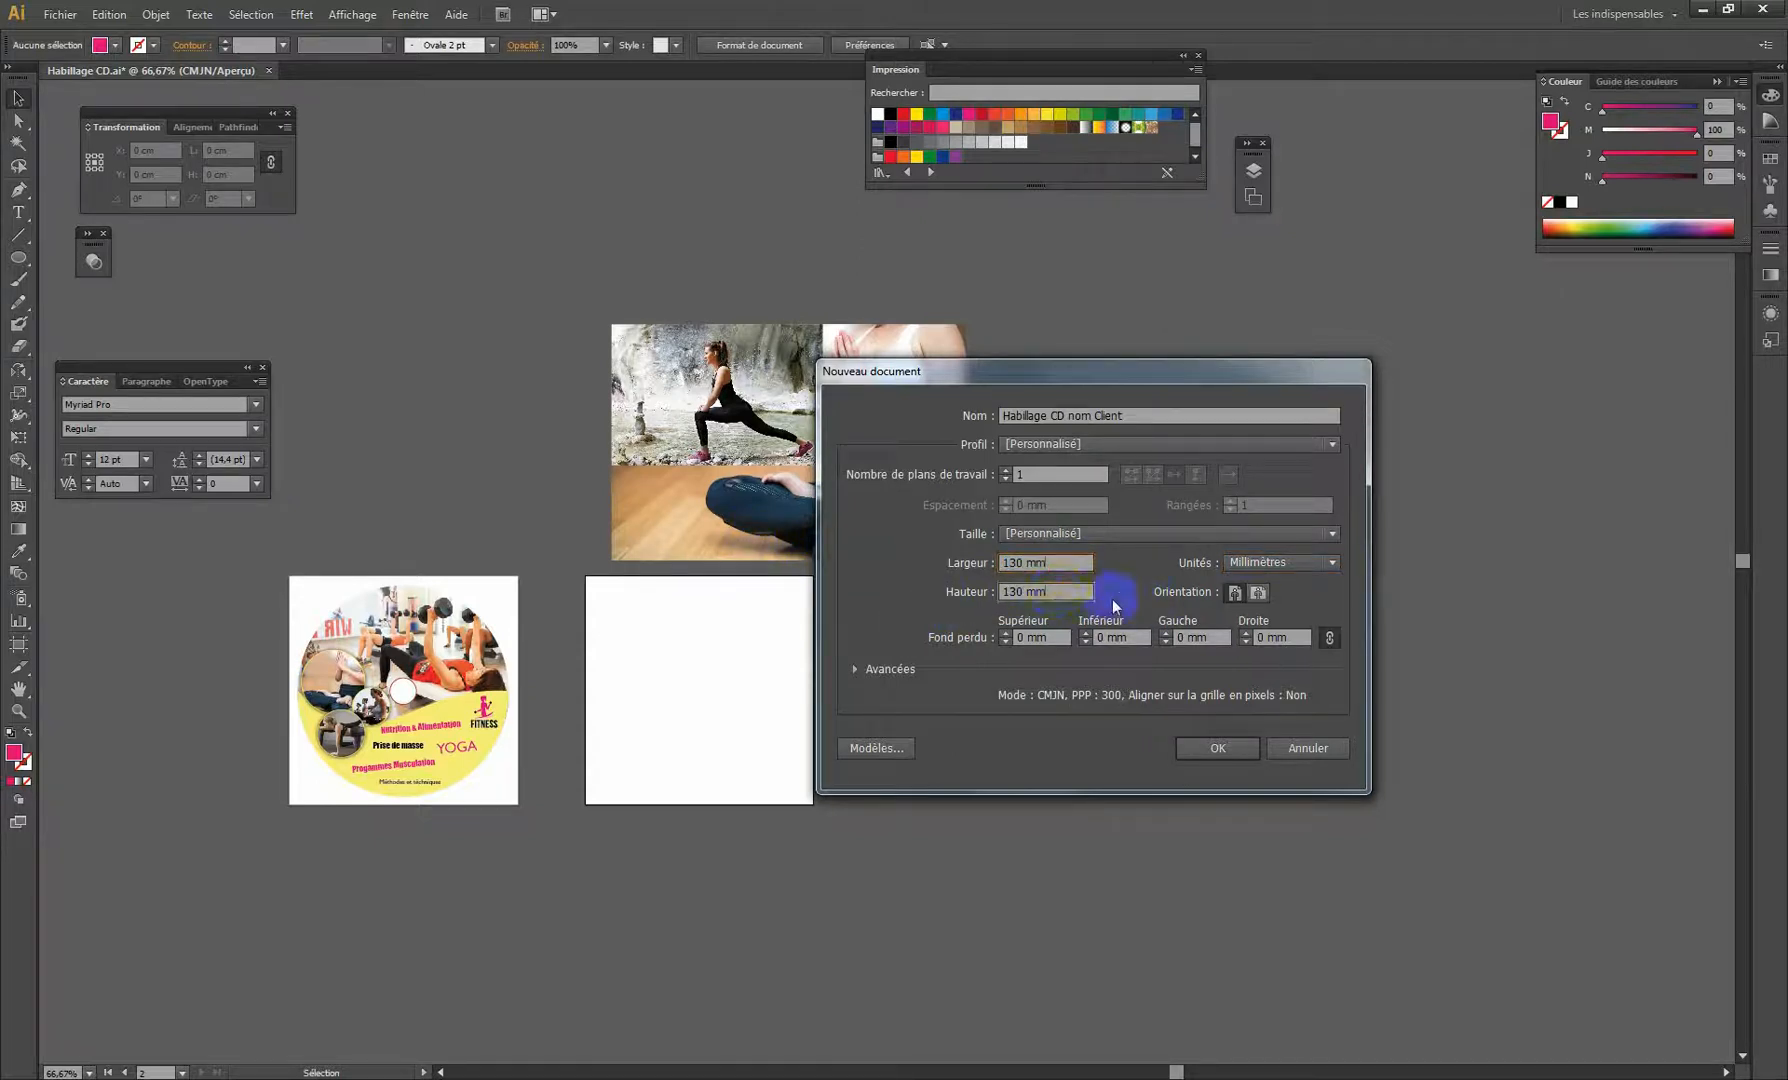
click(1226, 748)
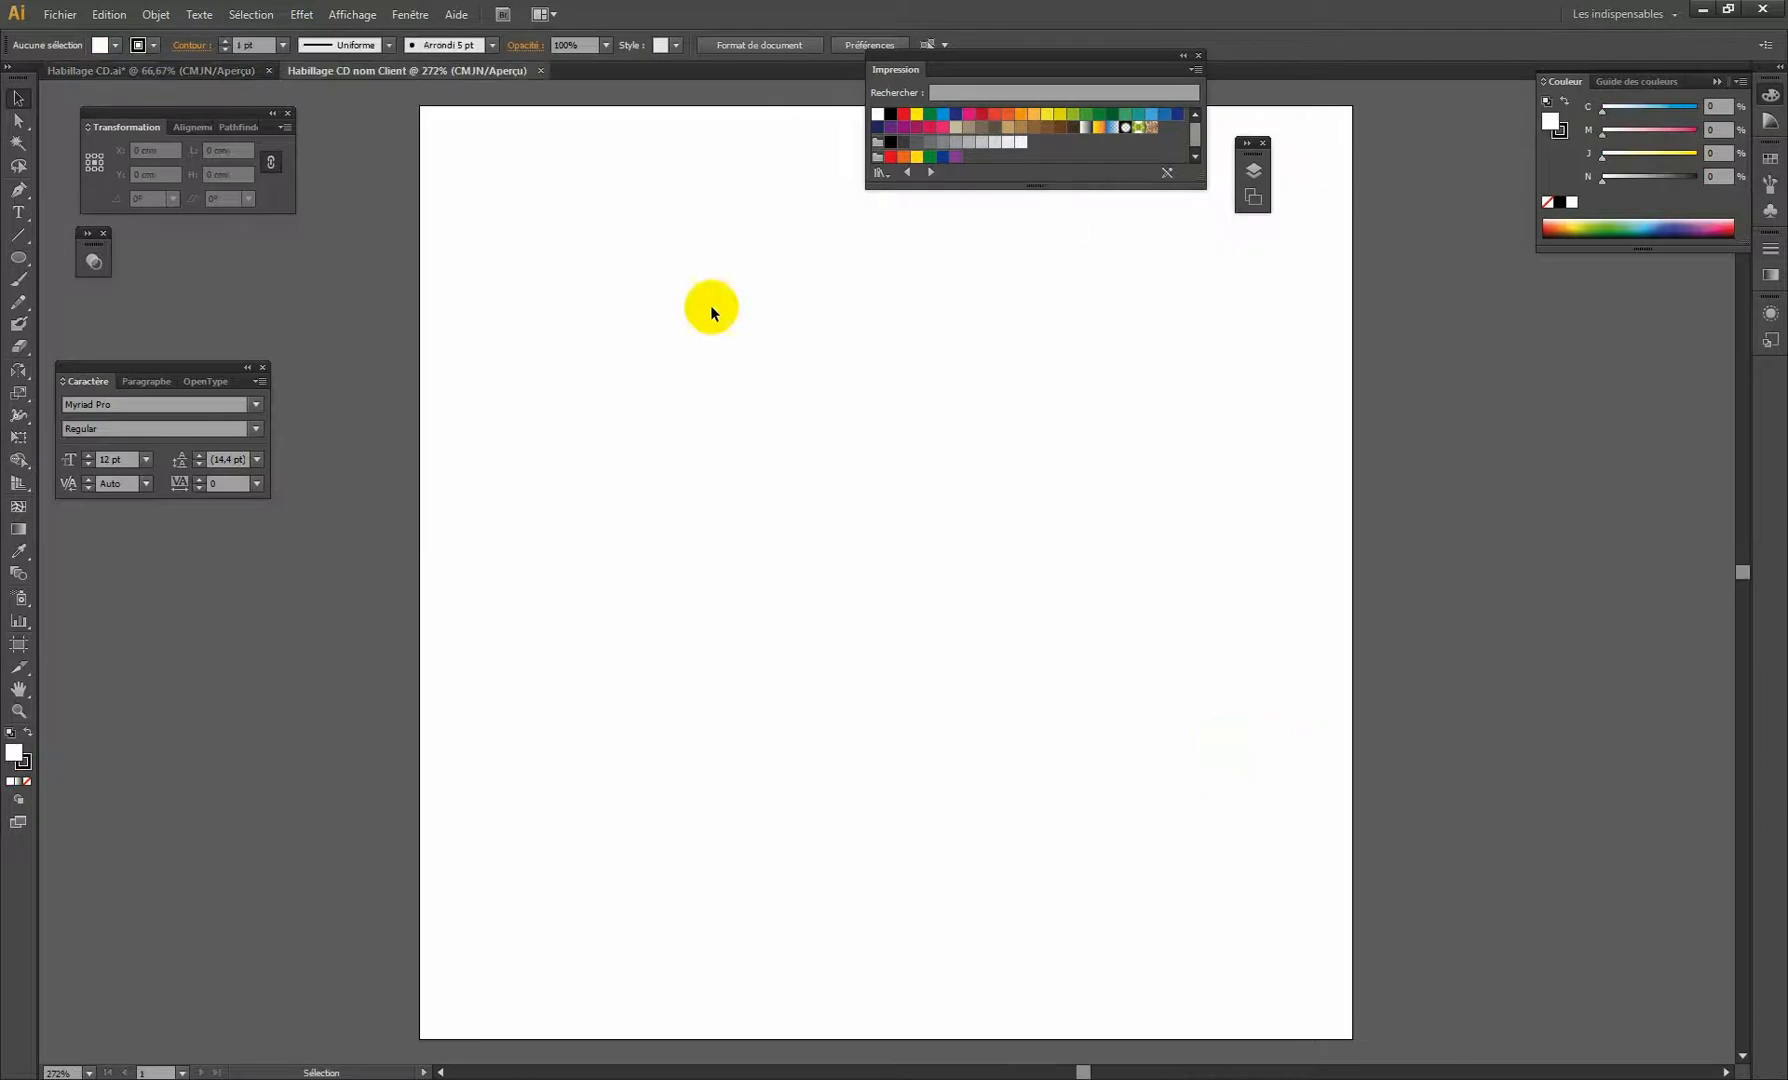
click(540, 70)
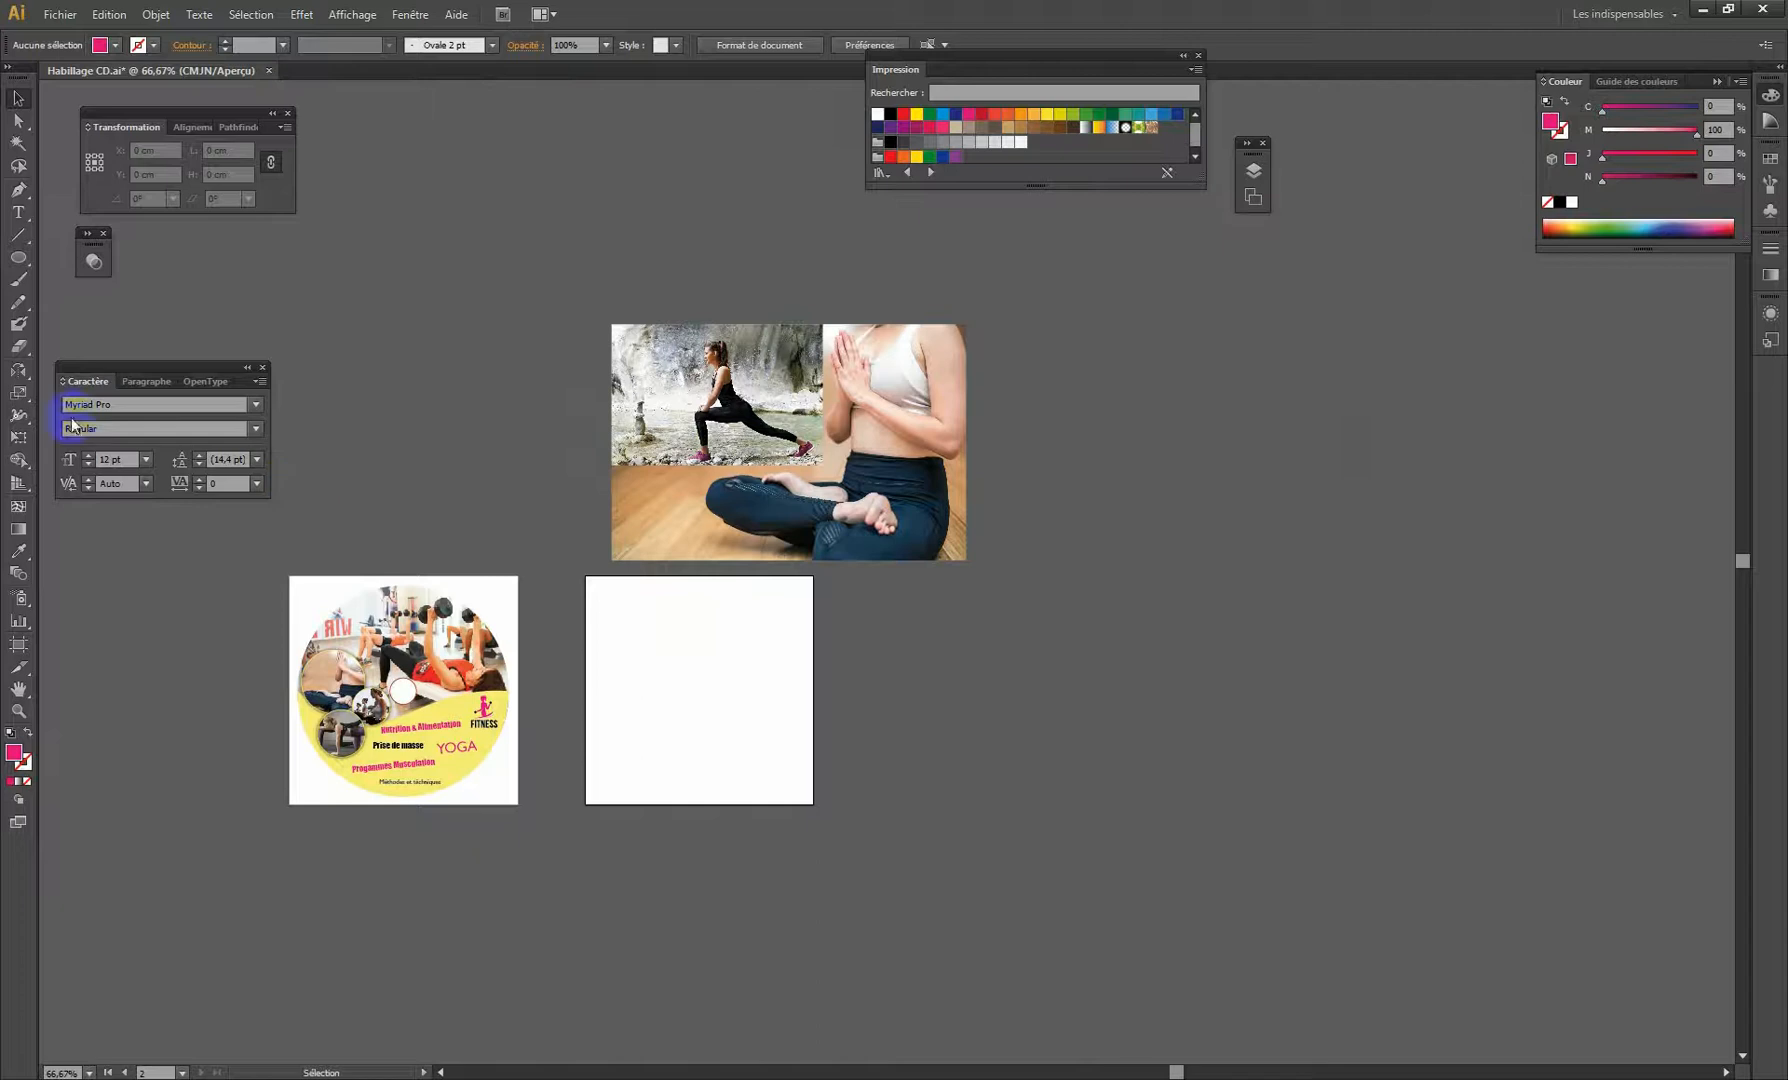
Delete the blank artboard beside the finished CD design.
click(18, 644)
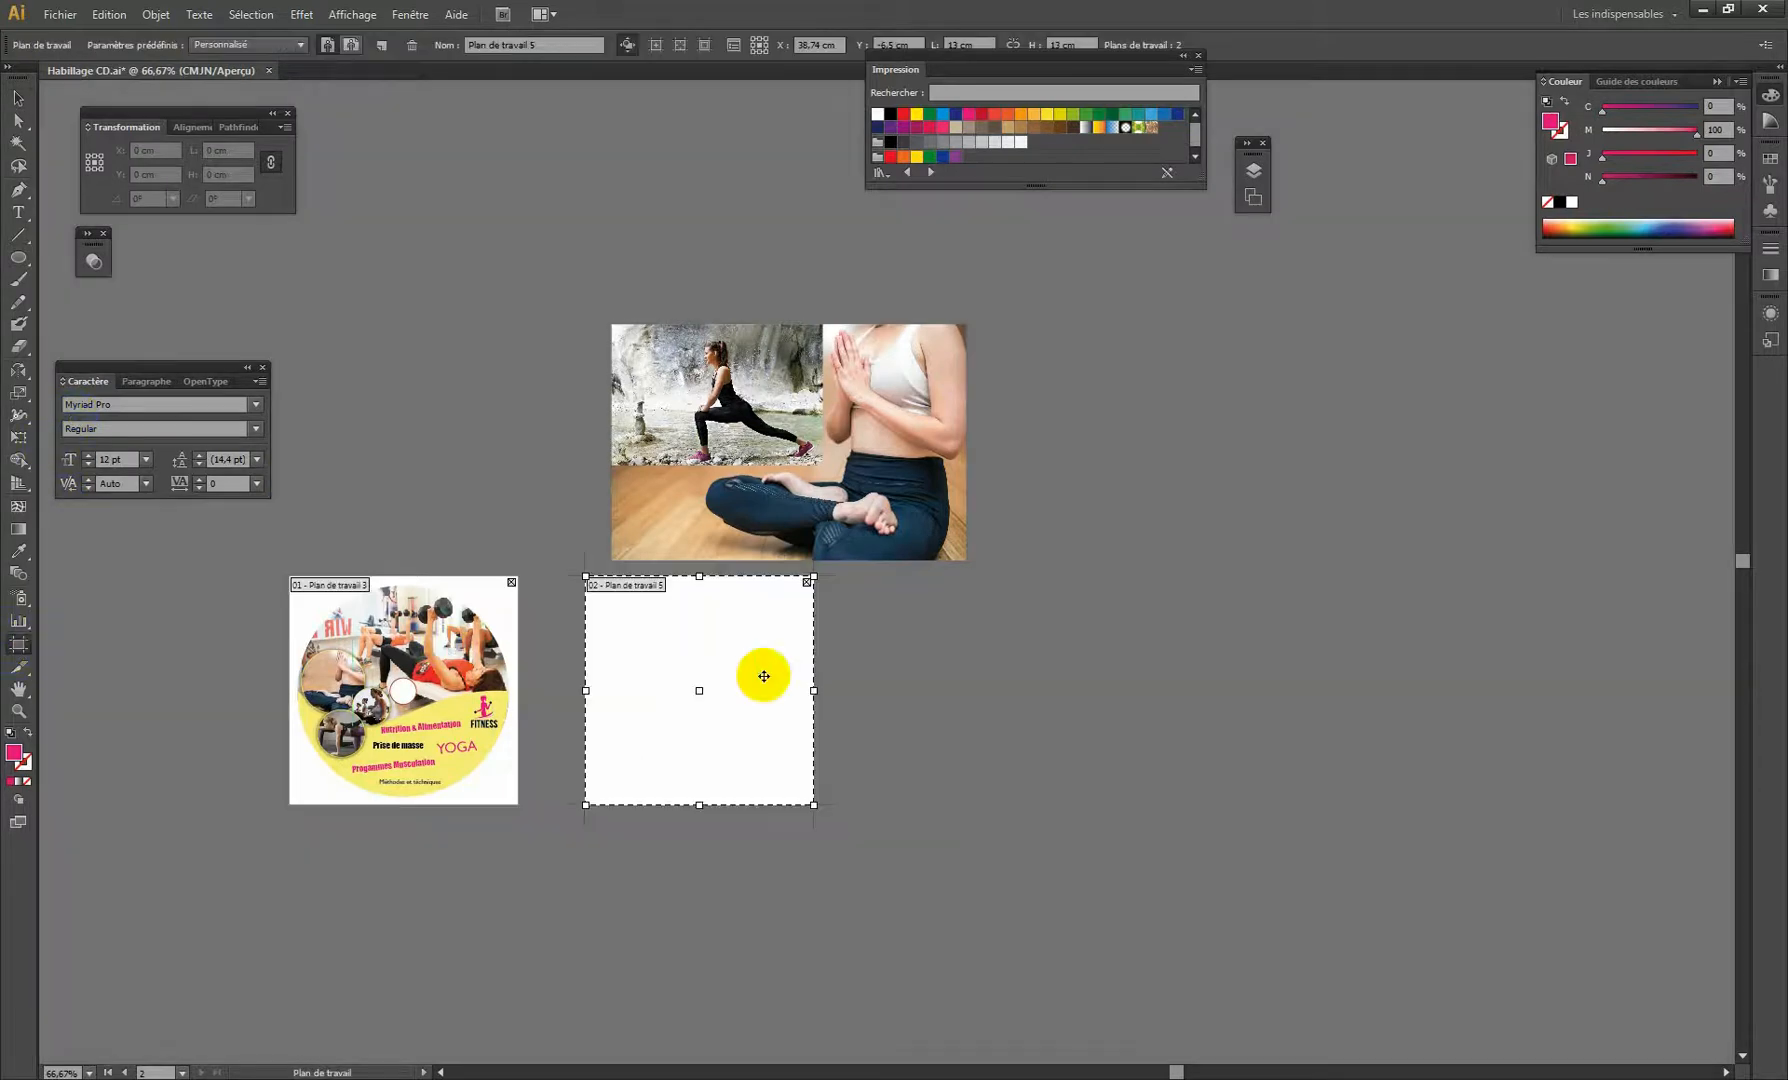
click(807, 581)
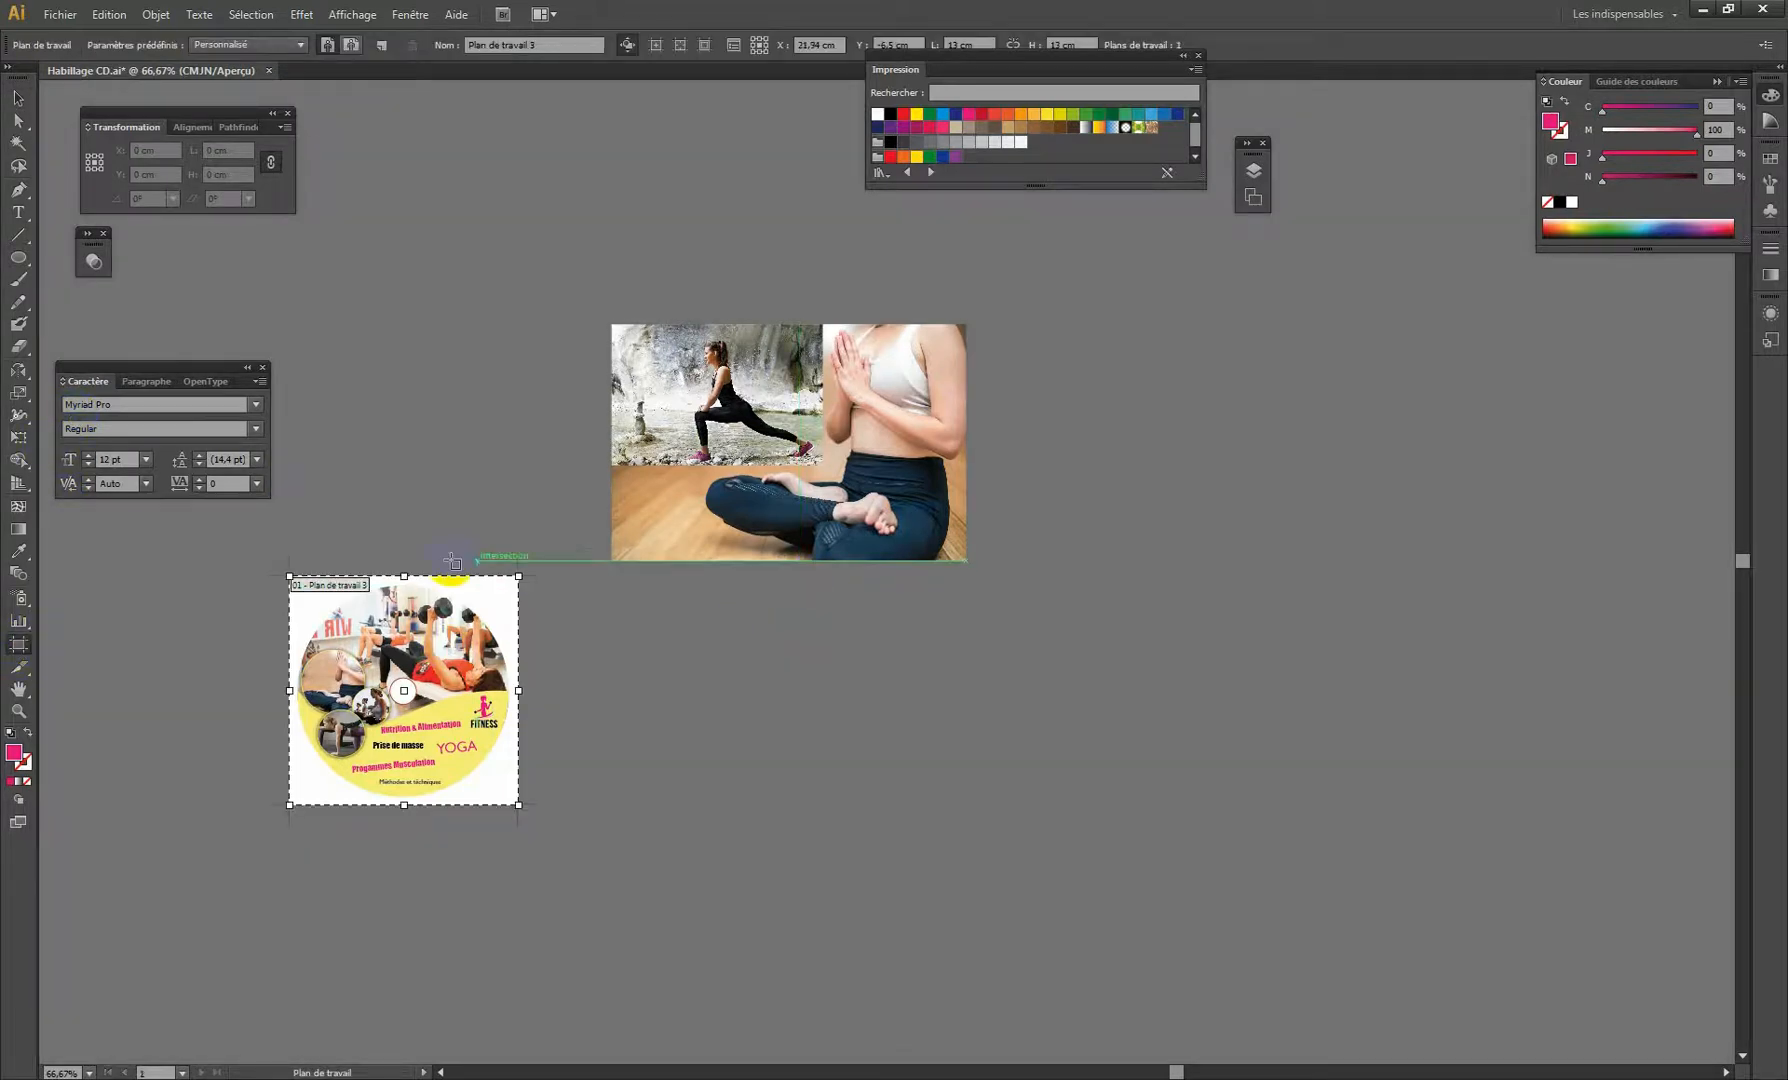
click(10, 97)
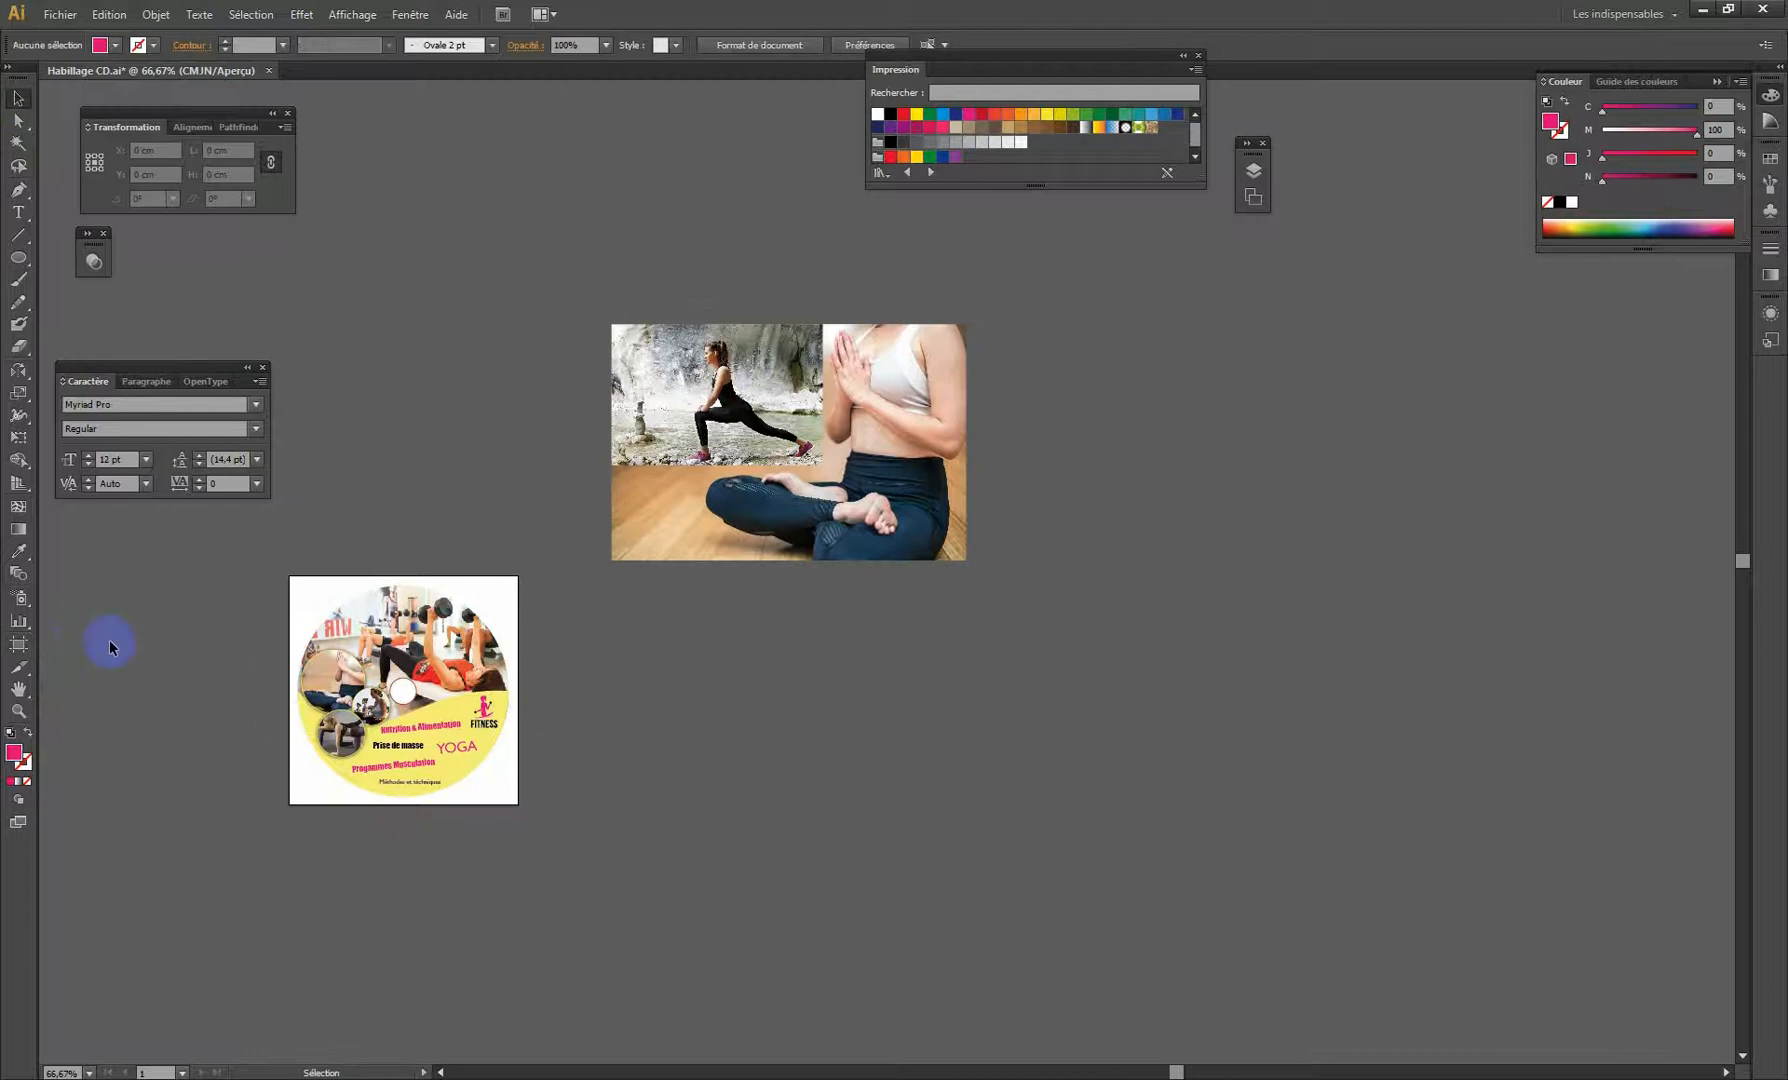
Add a new blank 13 × 13 cm artboard to the right of the CD design, aligned with its top edge.
click(19, 646)
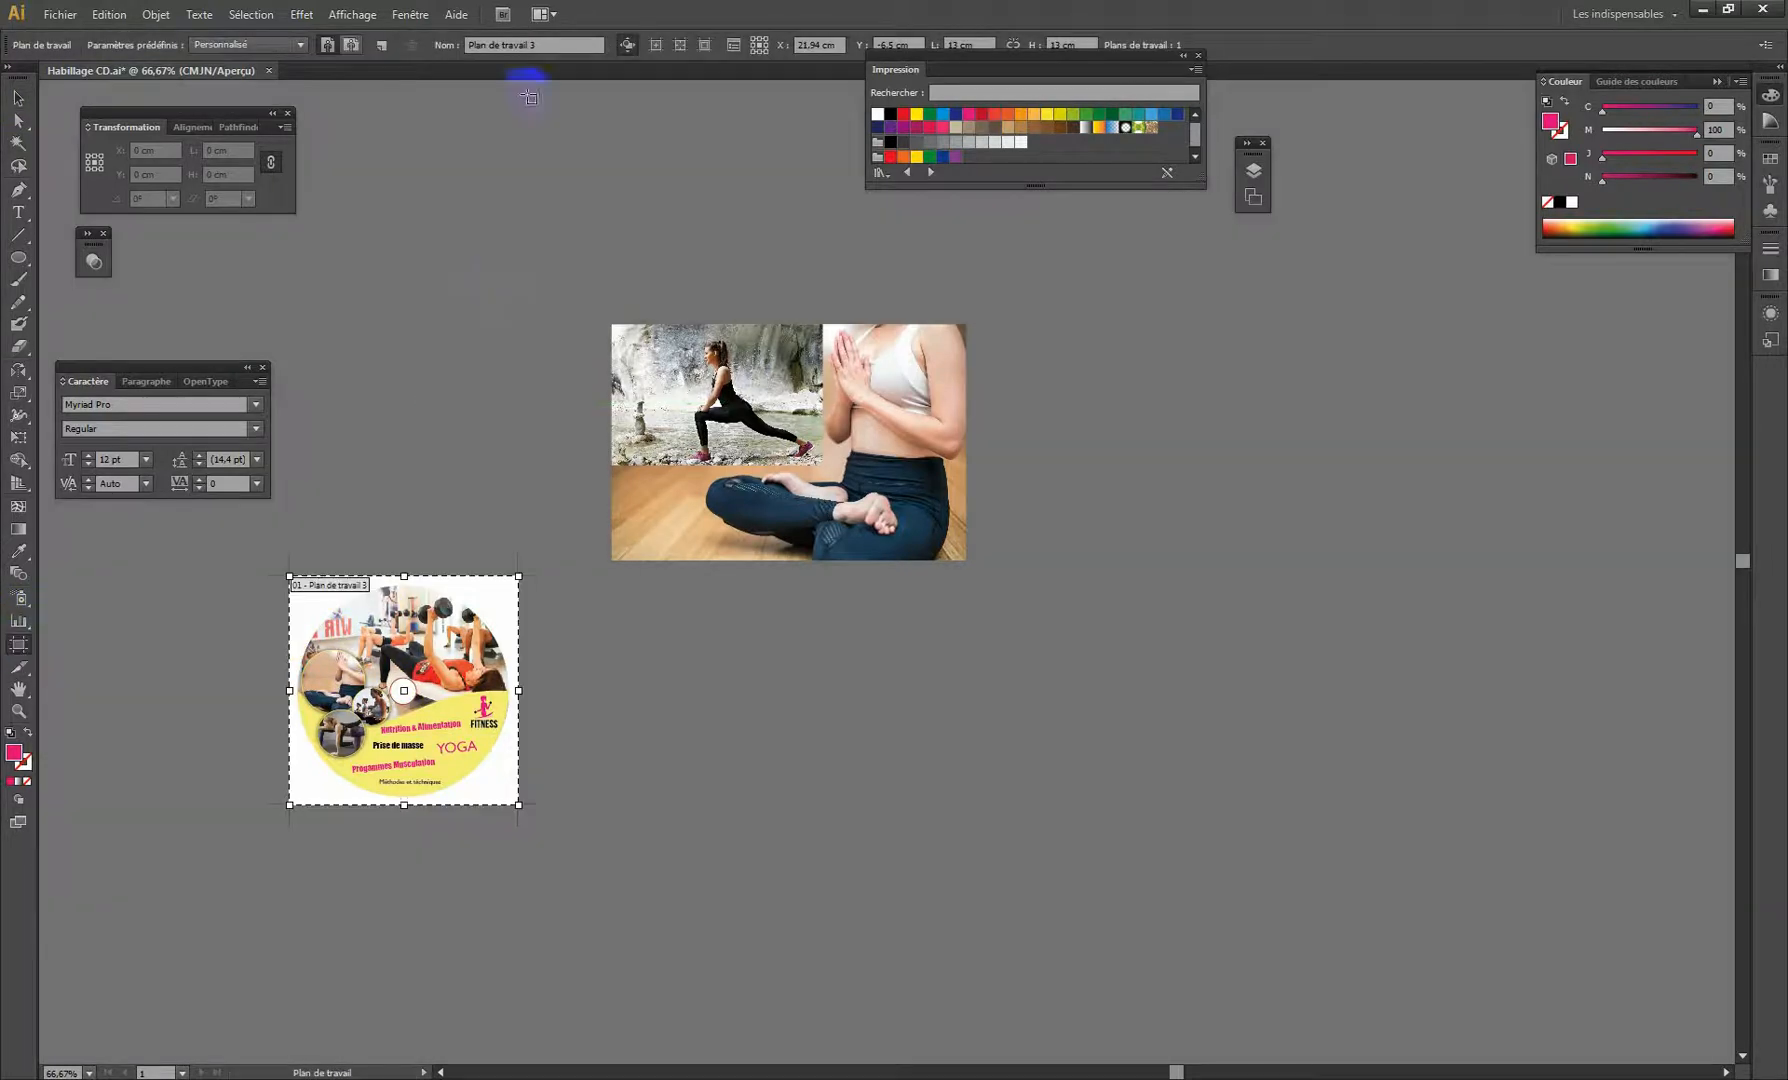
click(383, 47)
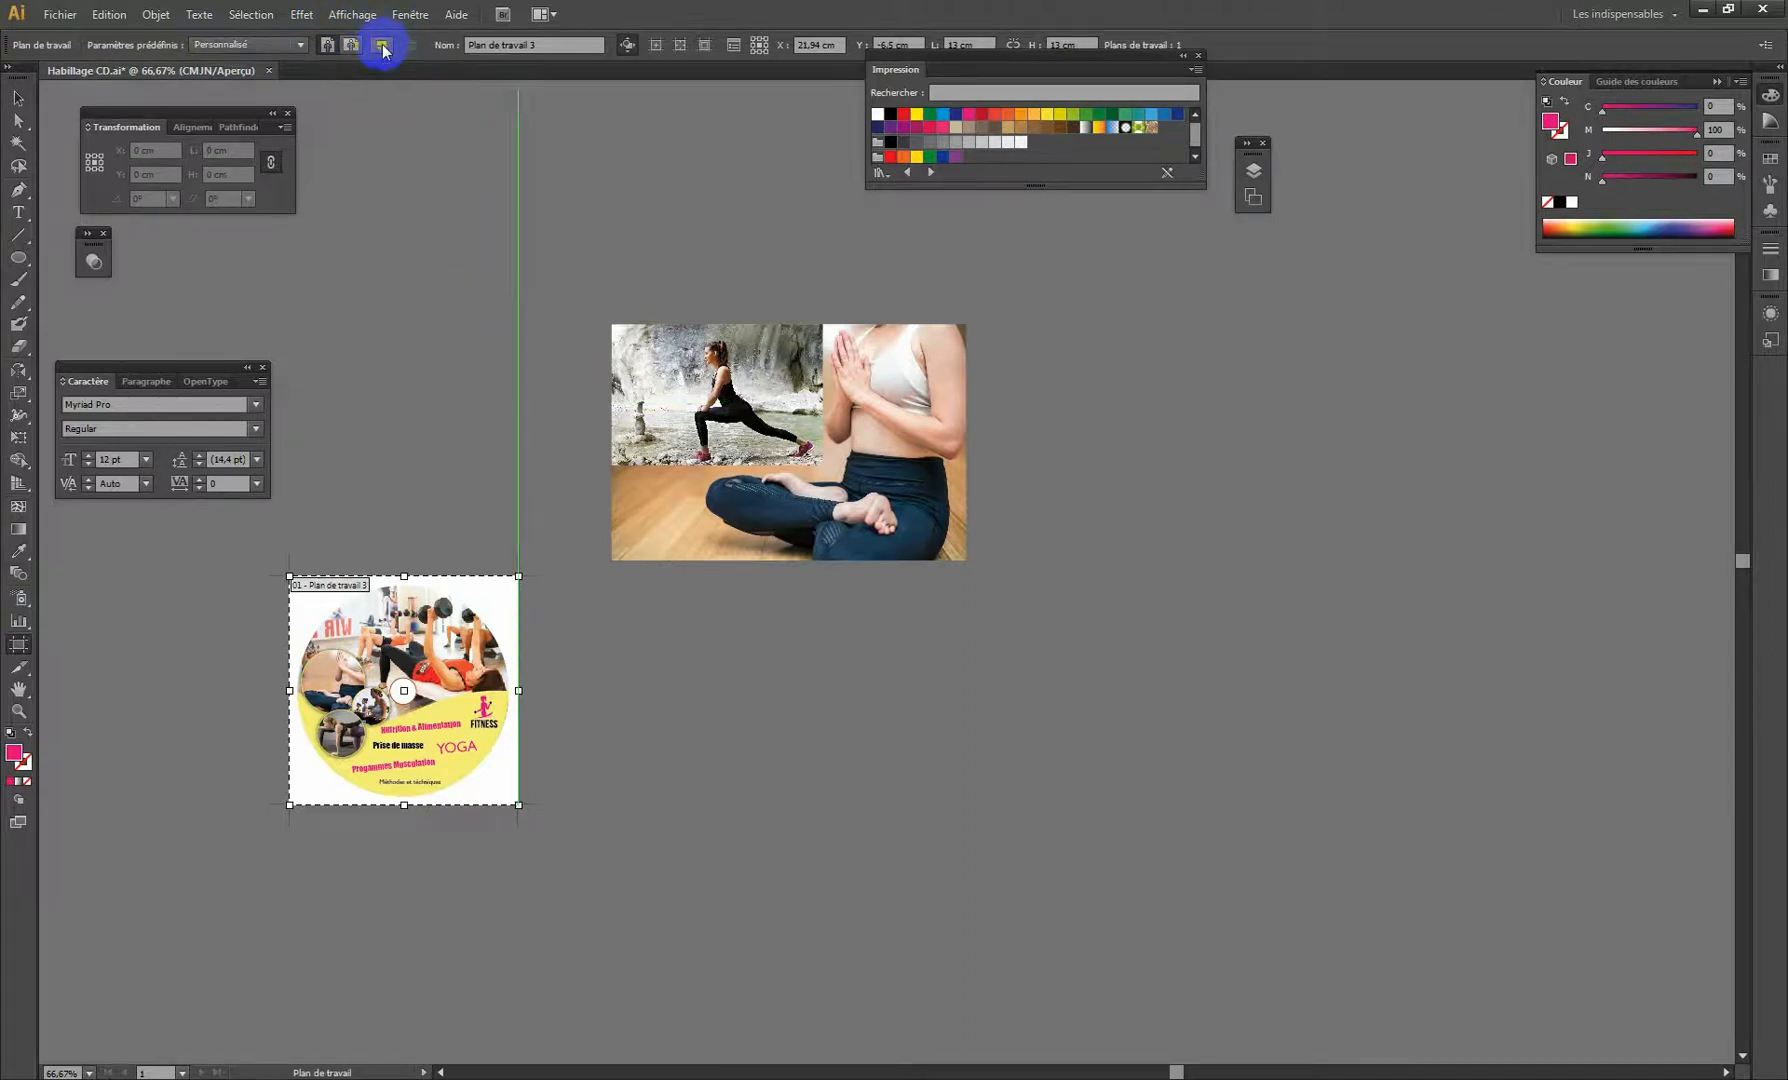
click(603, 583)
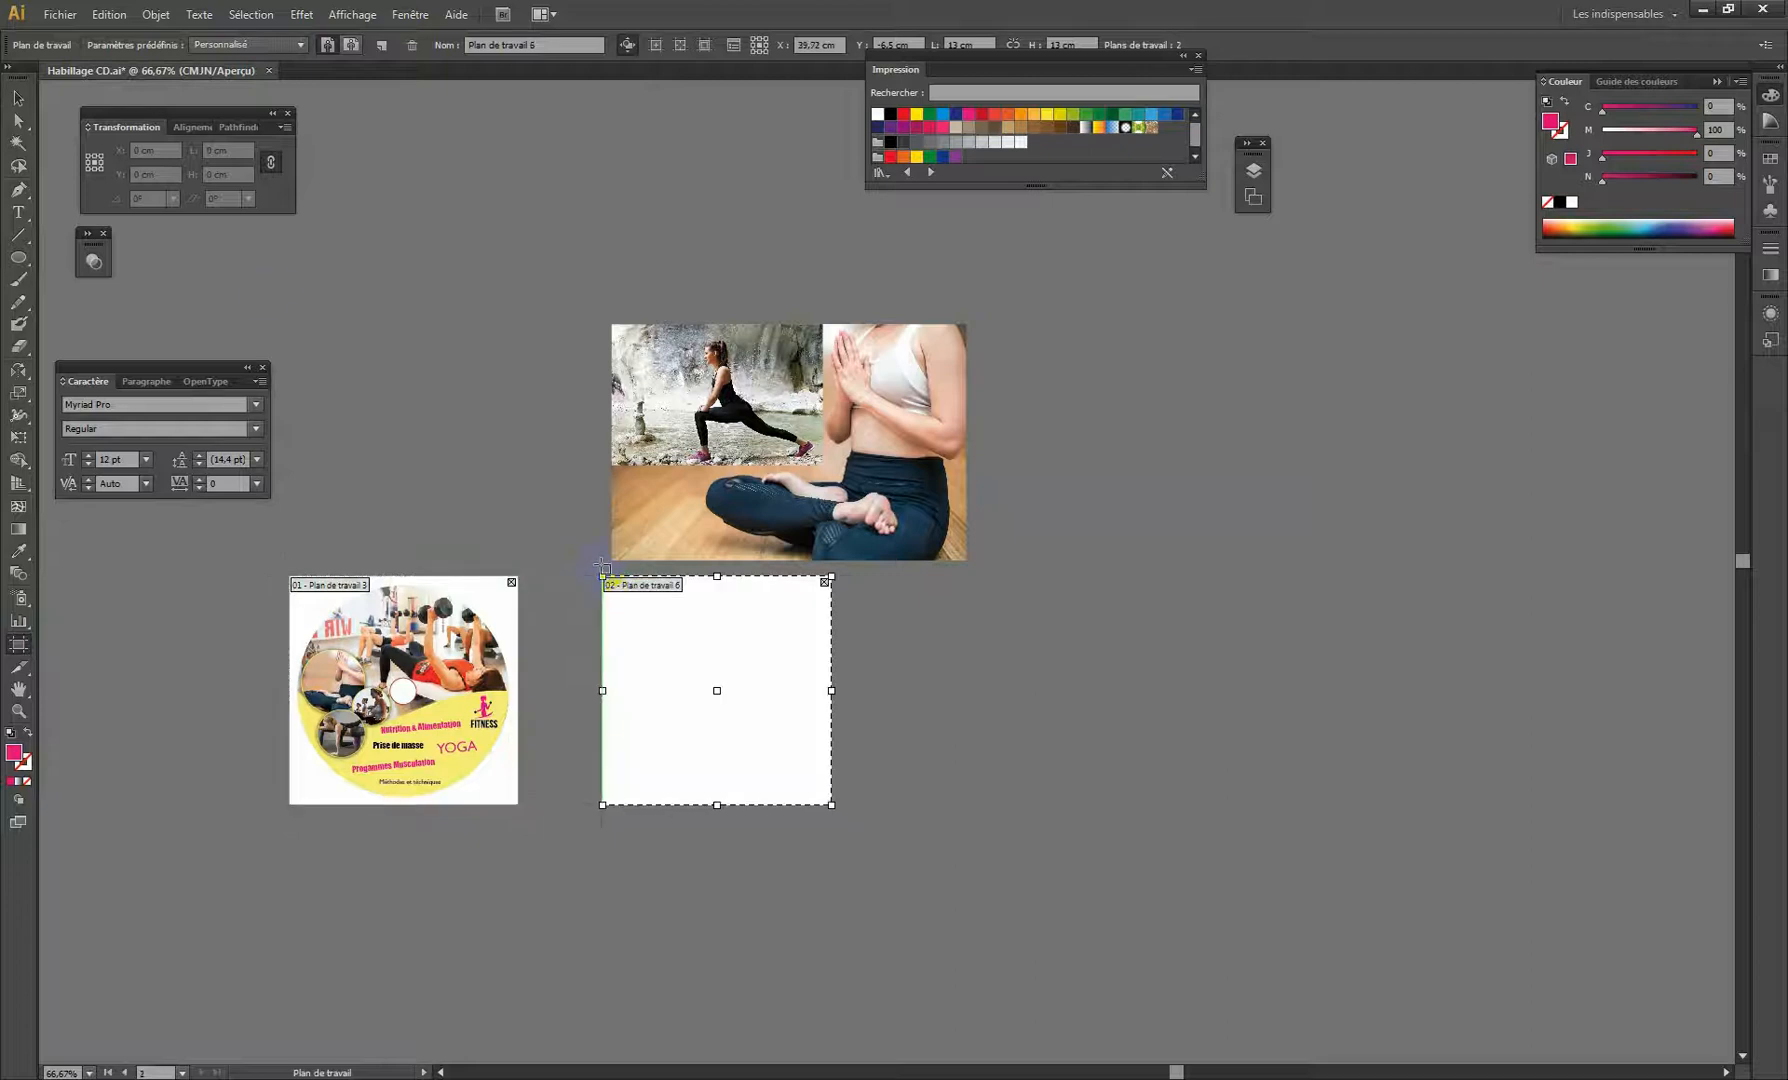
click(18, 98)
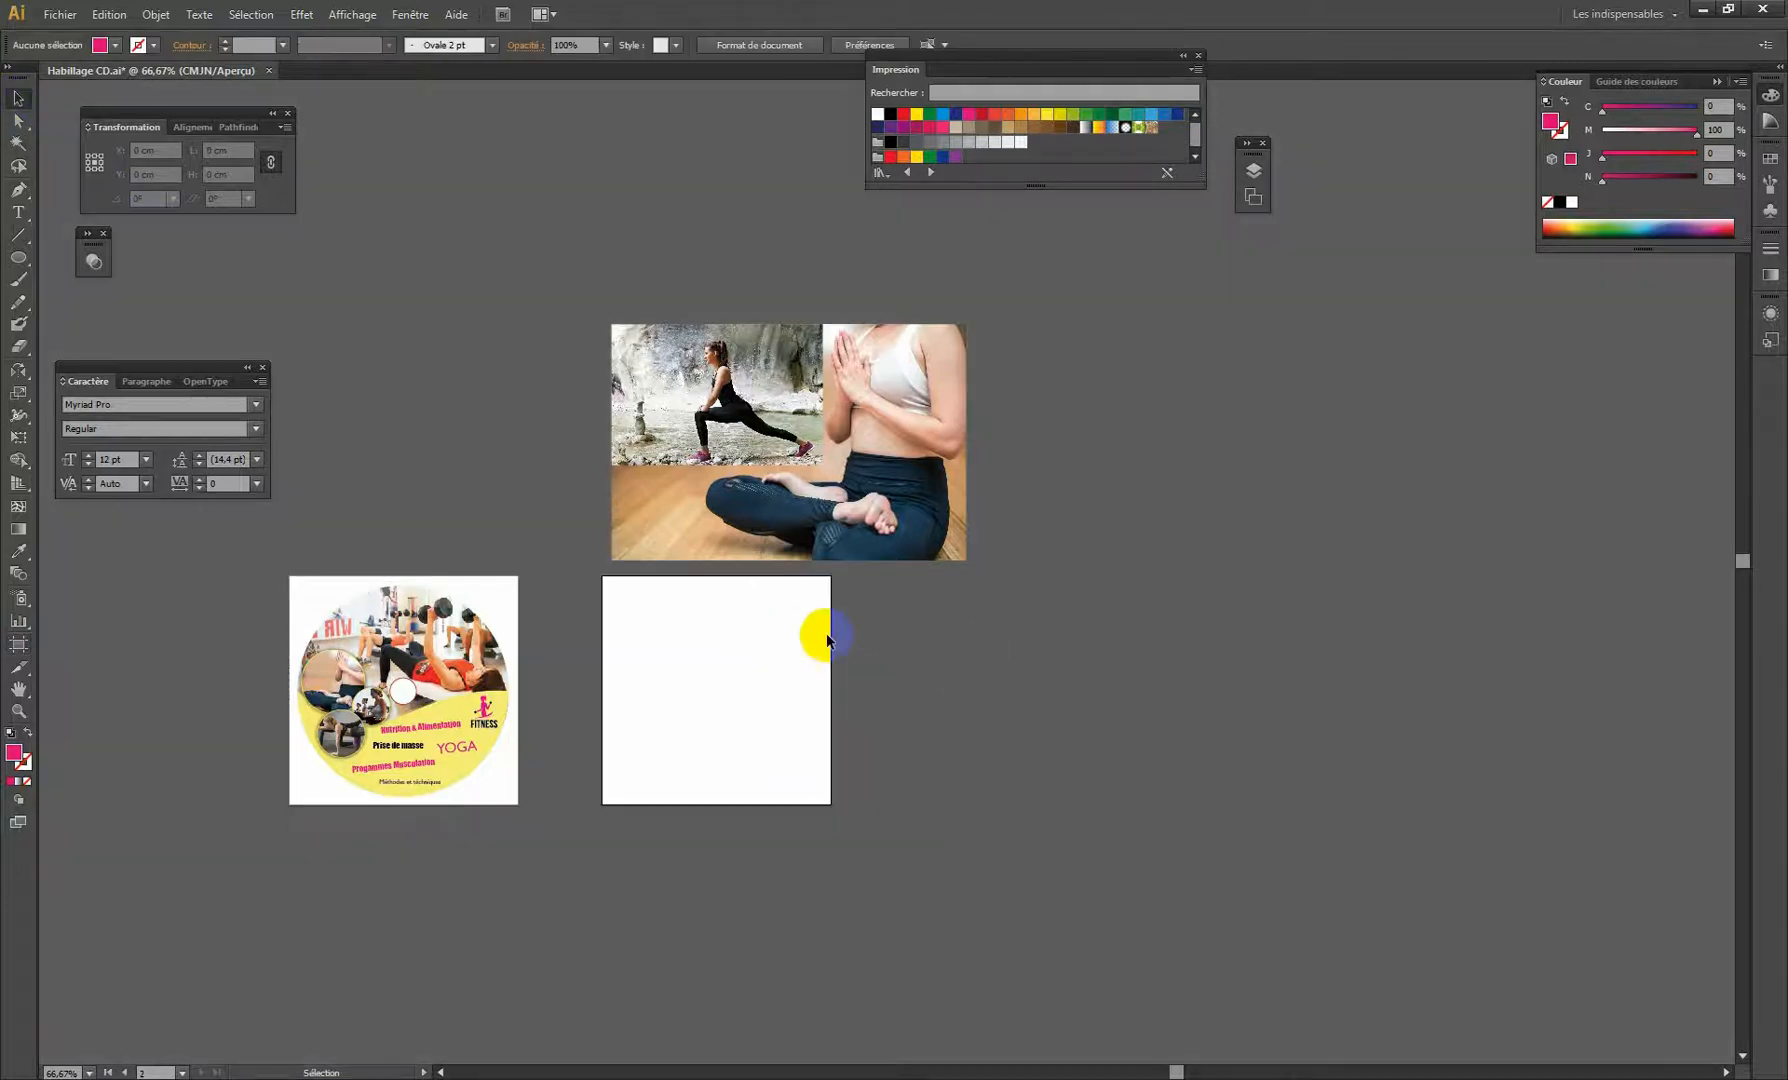
Spread the stacked photos and the FITNESS logo apart around the blank artboard so each image lies separately.
drag(690, 621, 682, 649)
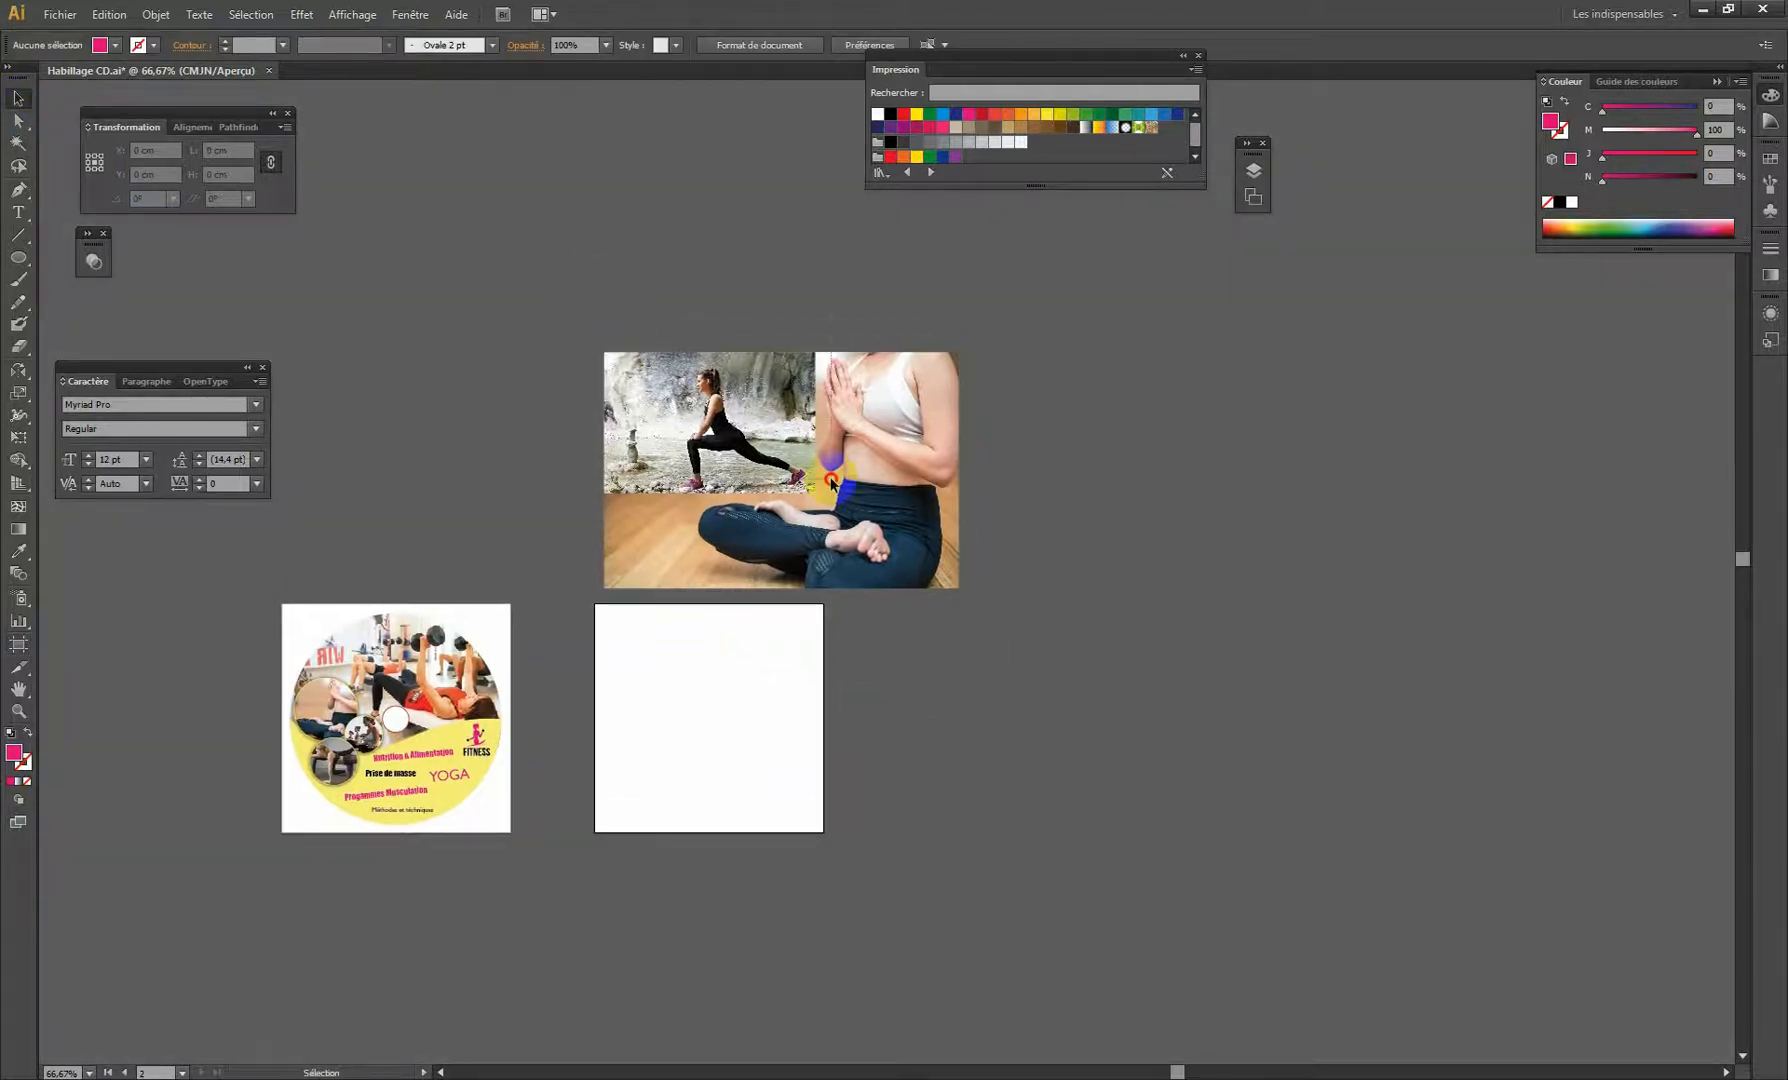
drag(726, 410, 526, 387)
drag(977, 669, 819, 395)
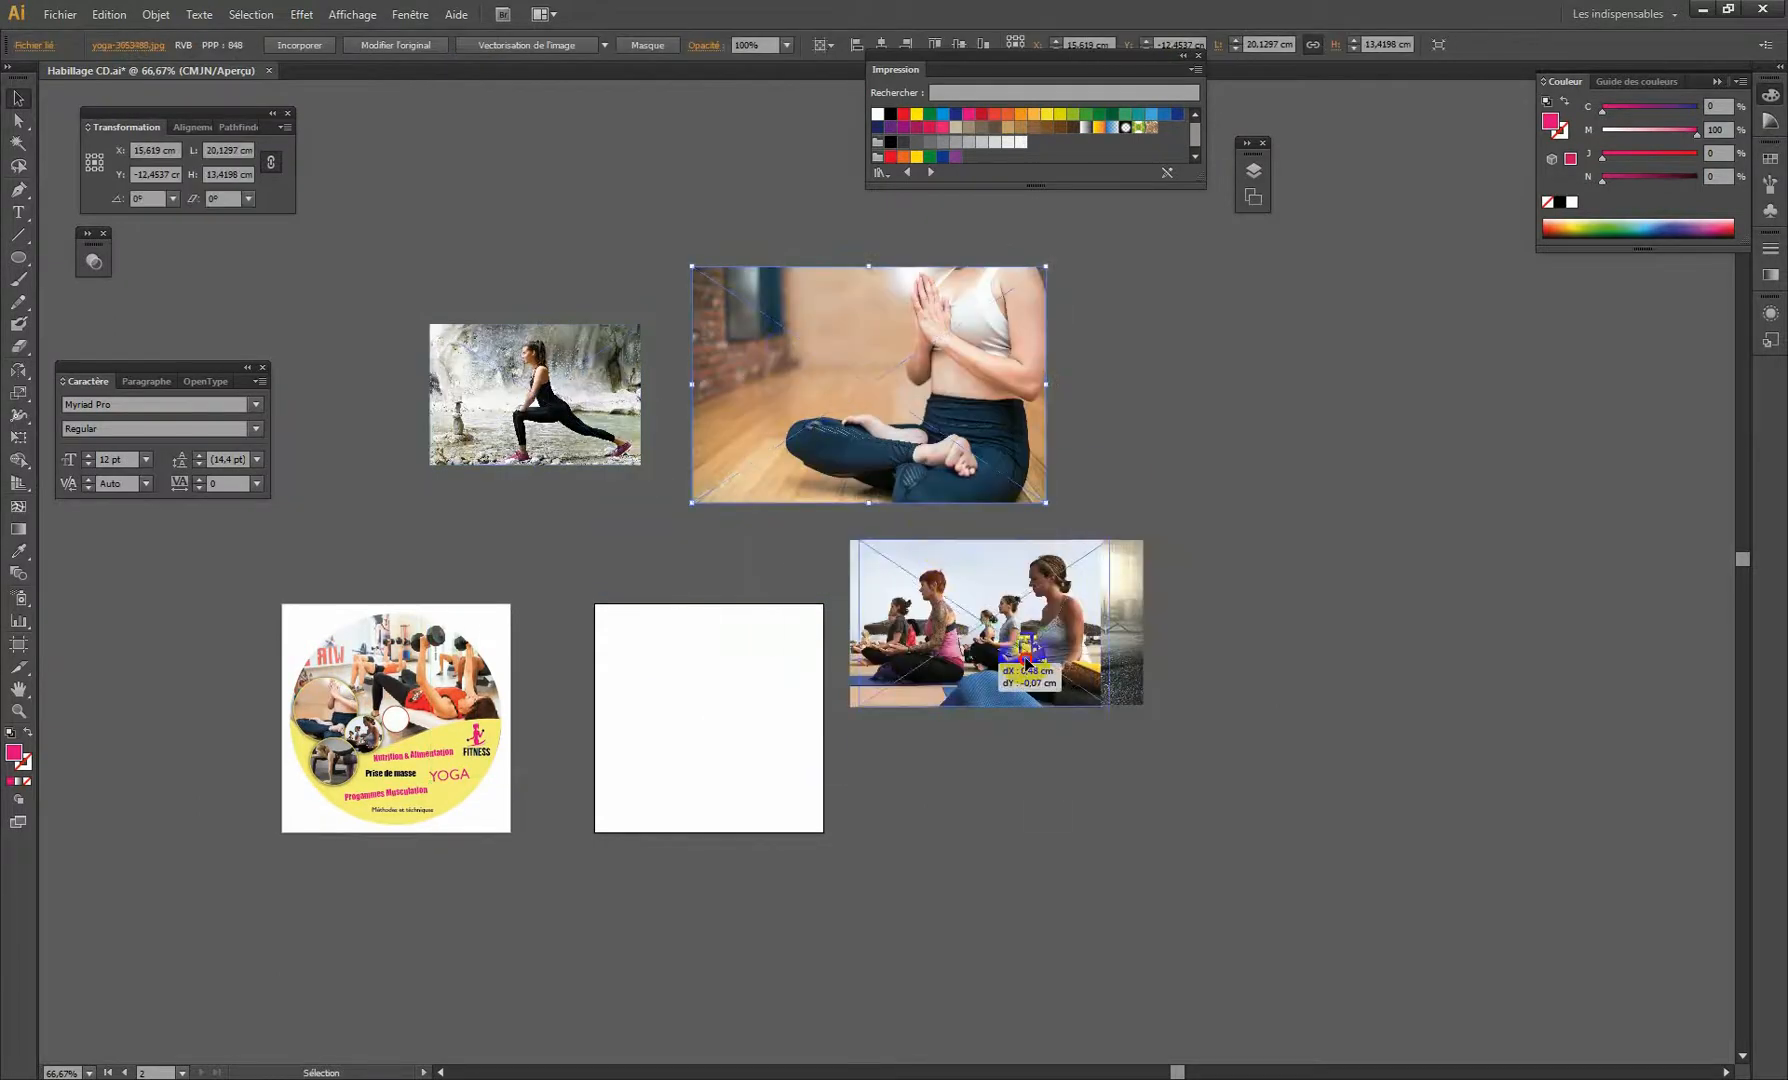
drag(1000, 640, 951, 857)
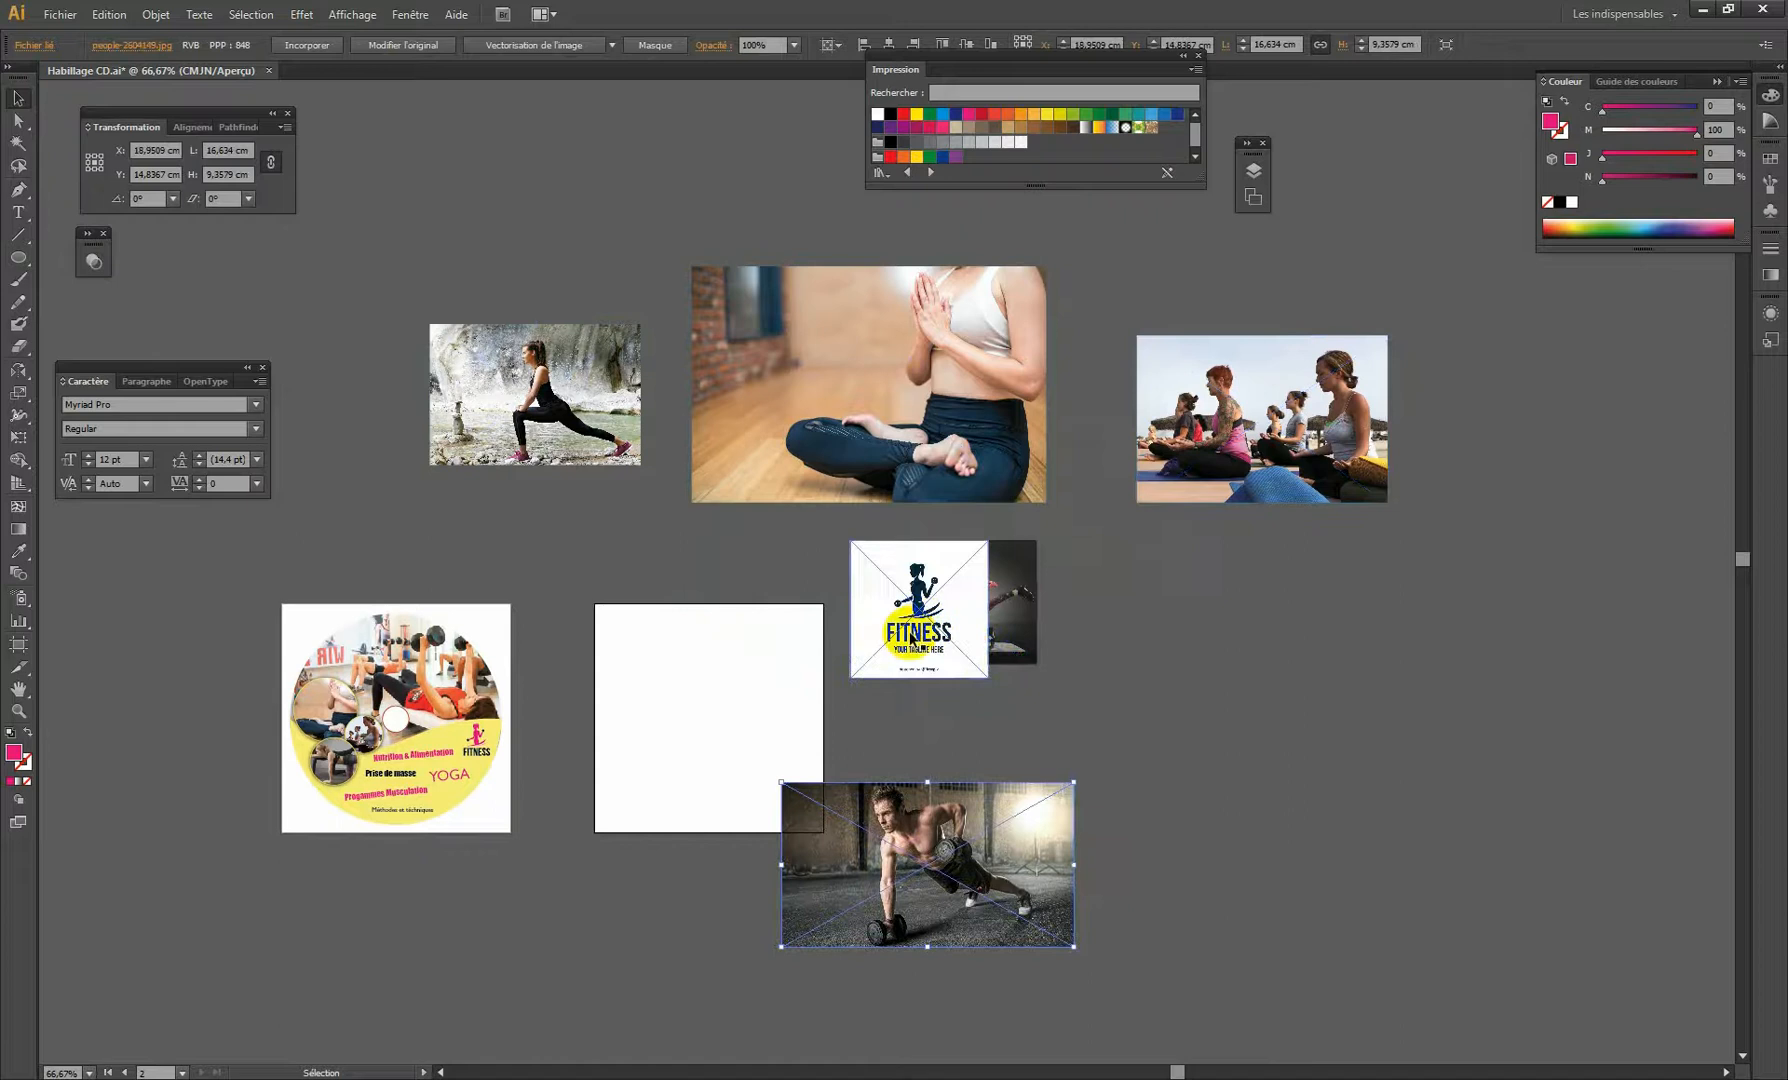
drag(909, 628, 442, 250)
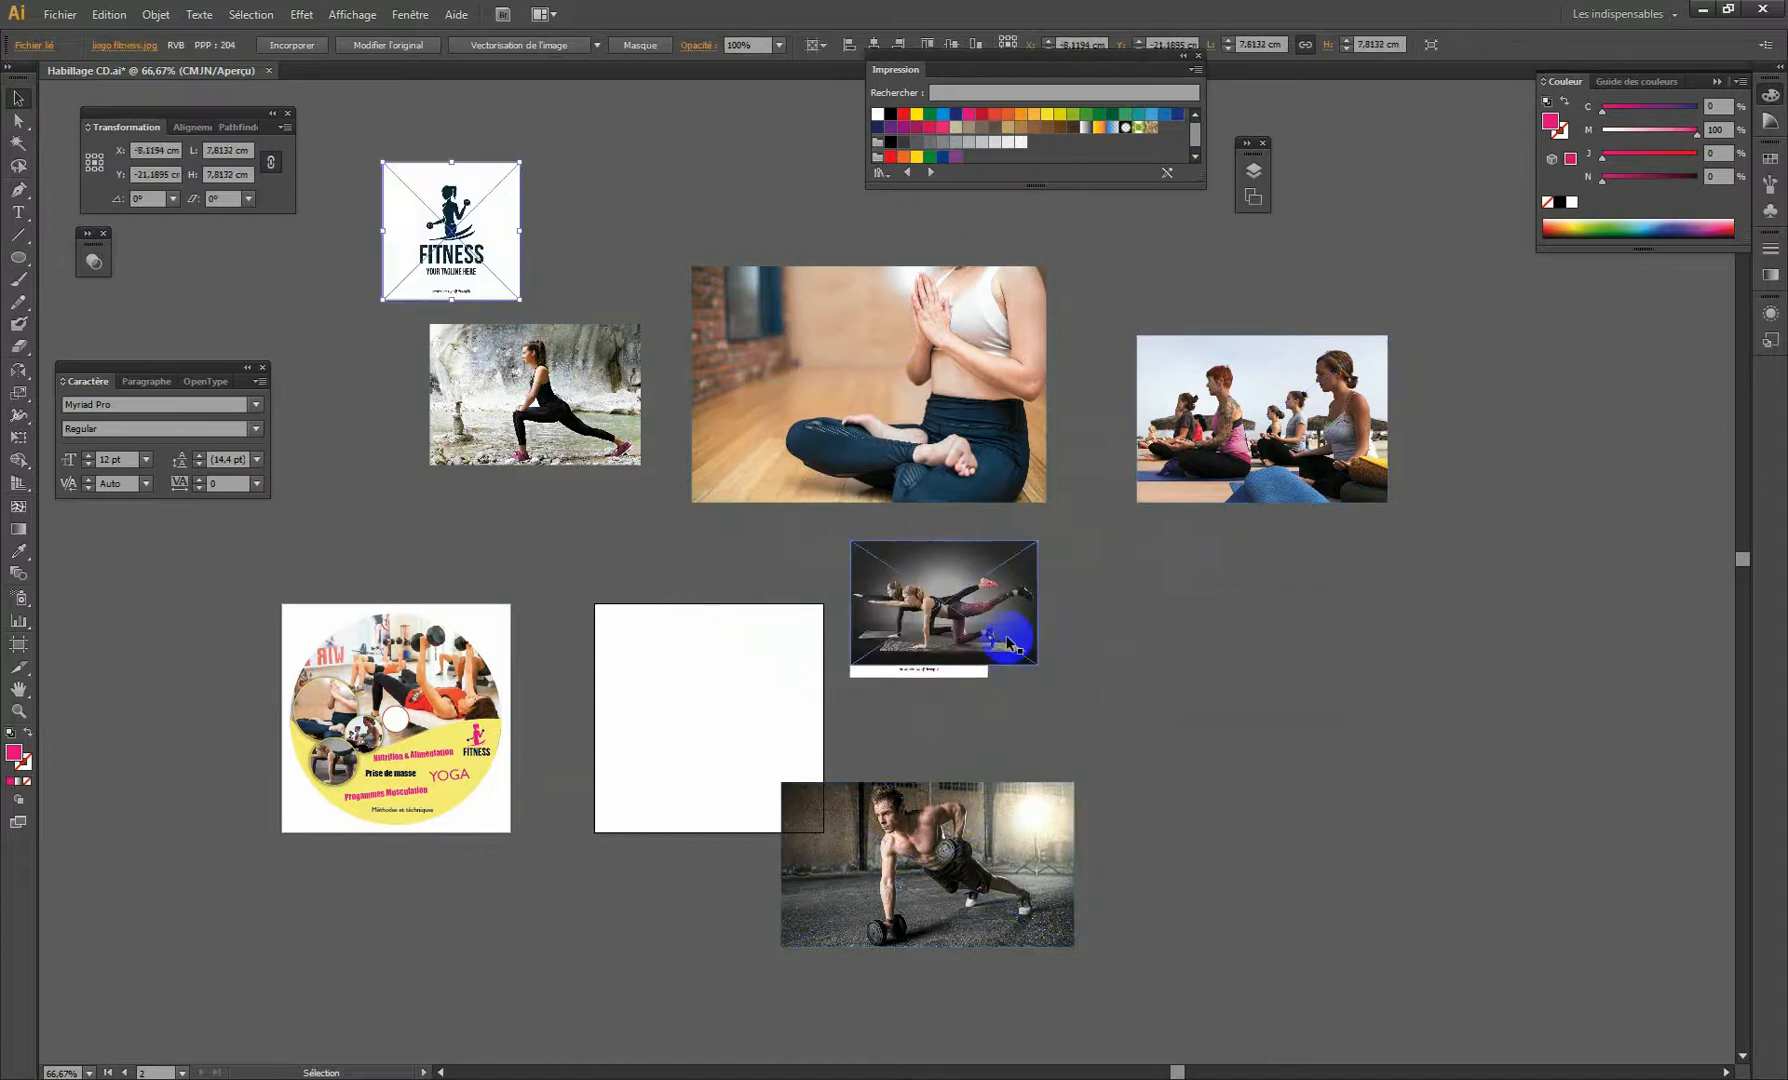
drag(920, 590, 1158, 688)
drag(905, 630, 1293, 655)
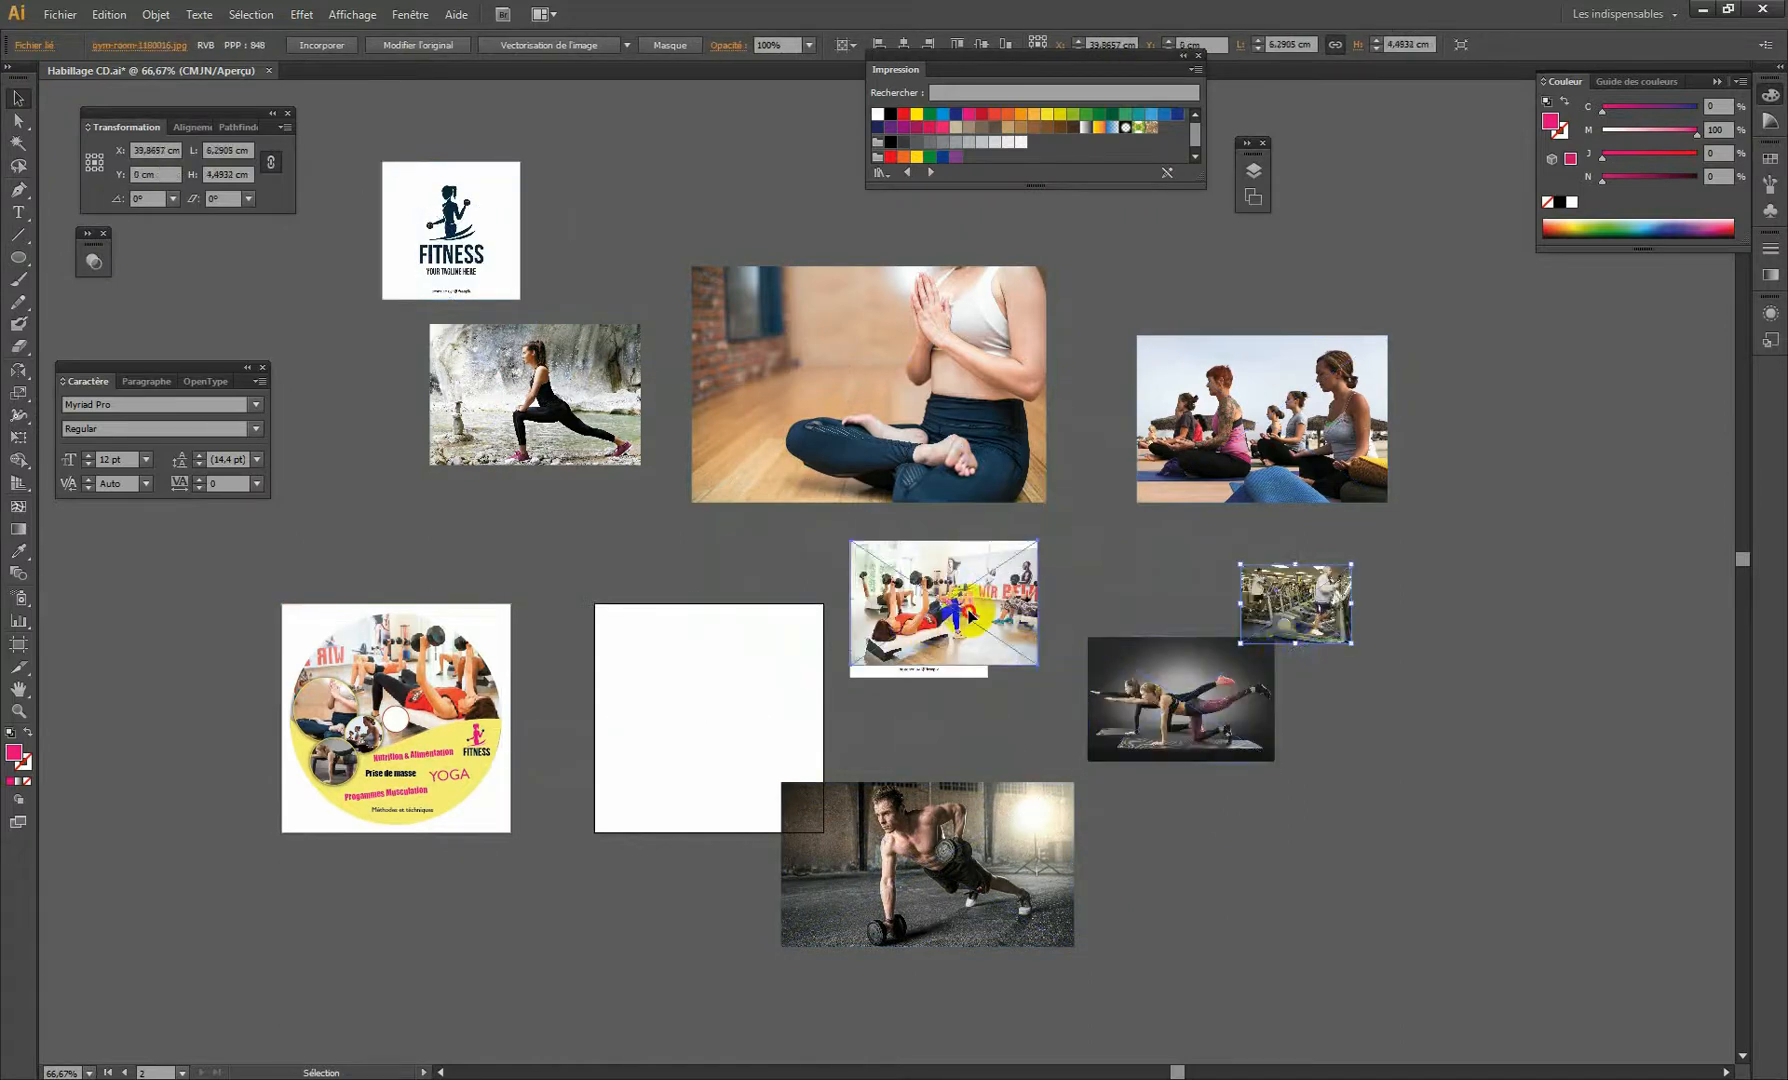
drag(960, 610, 1377, 922)
Delete the duplicate FITNESS logo, the photo of the man with dumbbells and the small gym-machines photo.
click(947, 652)
click(946, 628)
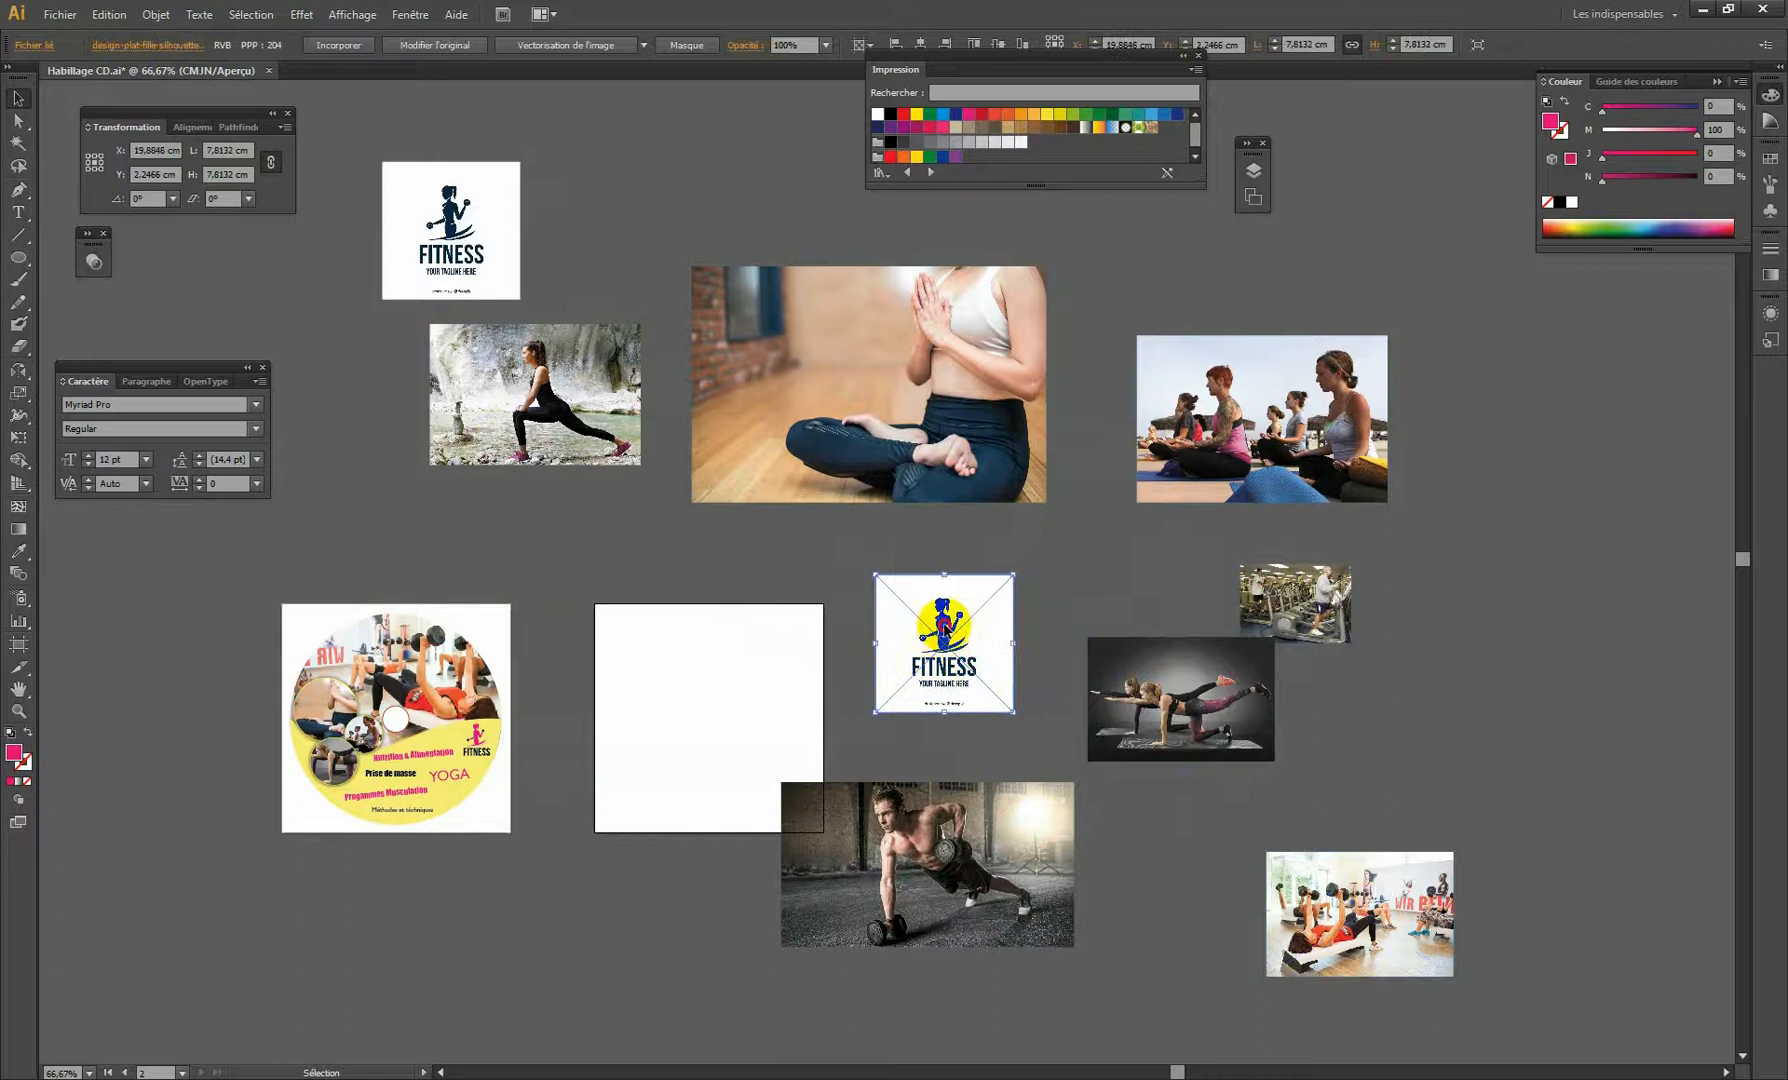
key(Delete)
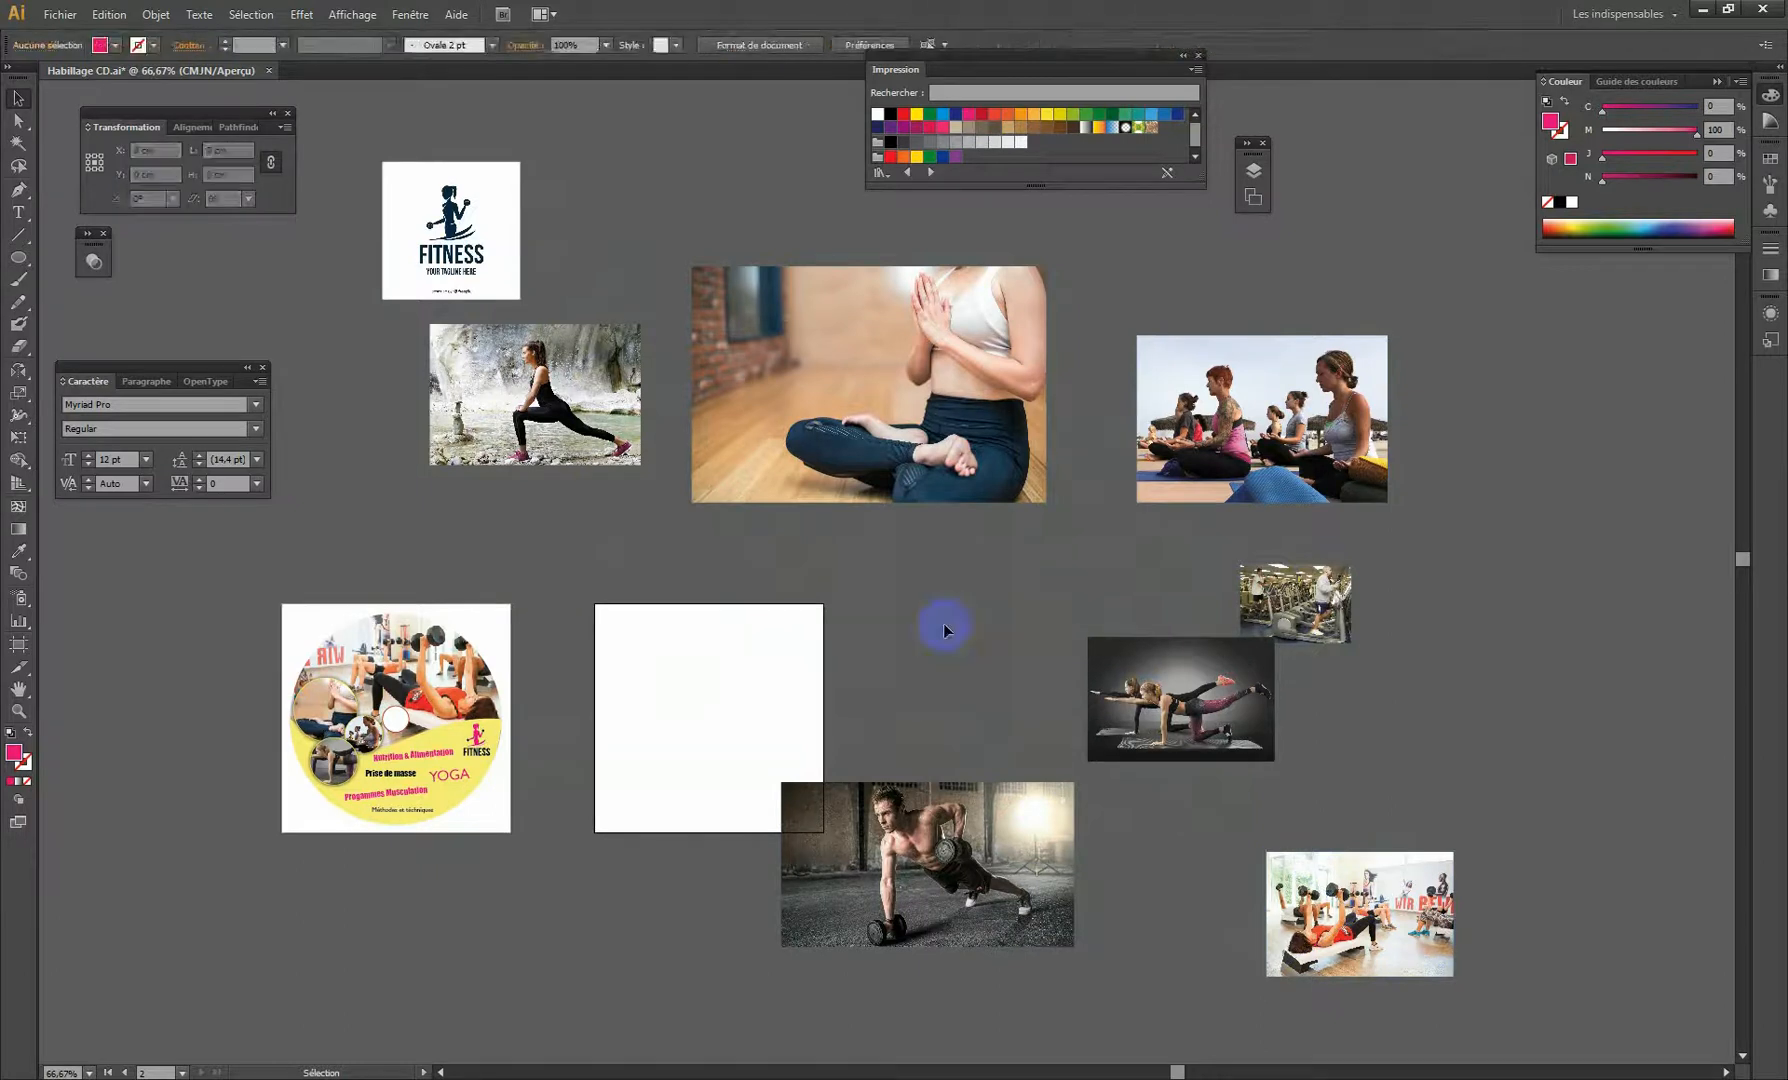
click(1010, 842)
key(Delete)
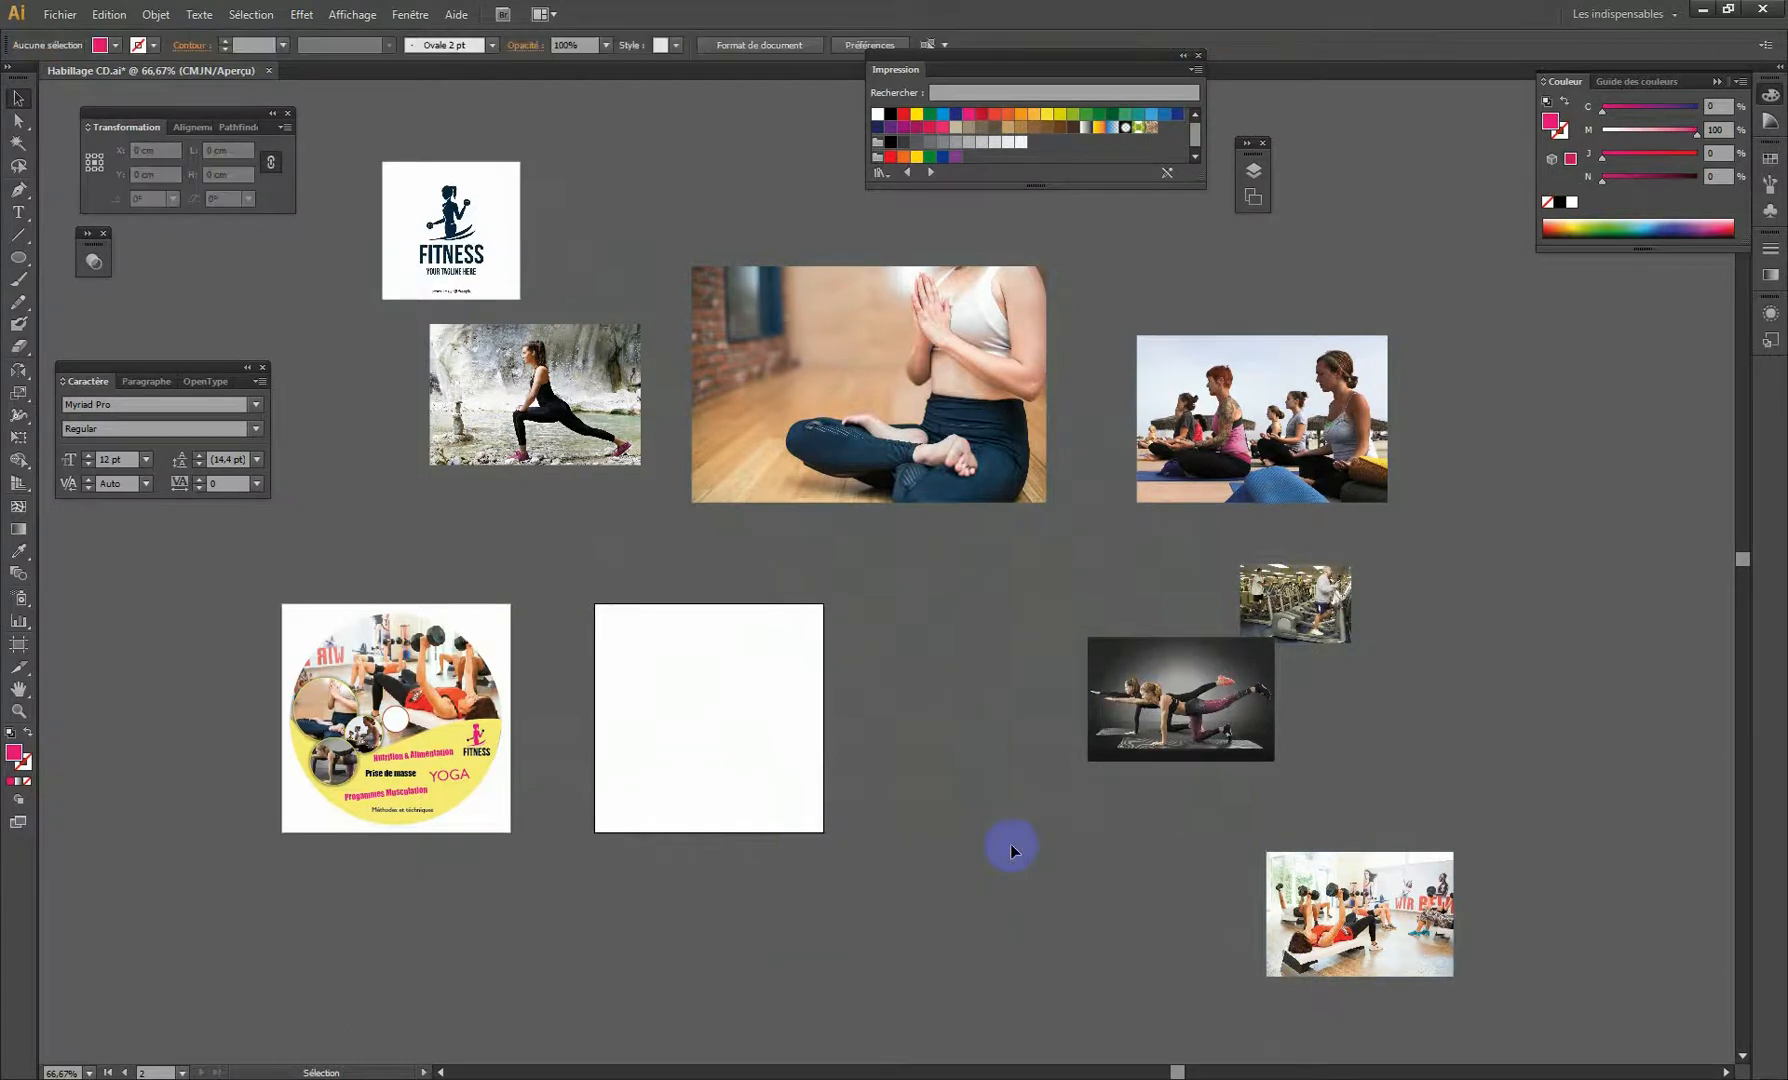
drag(1330, 612, 963, 762)
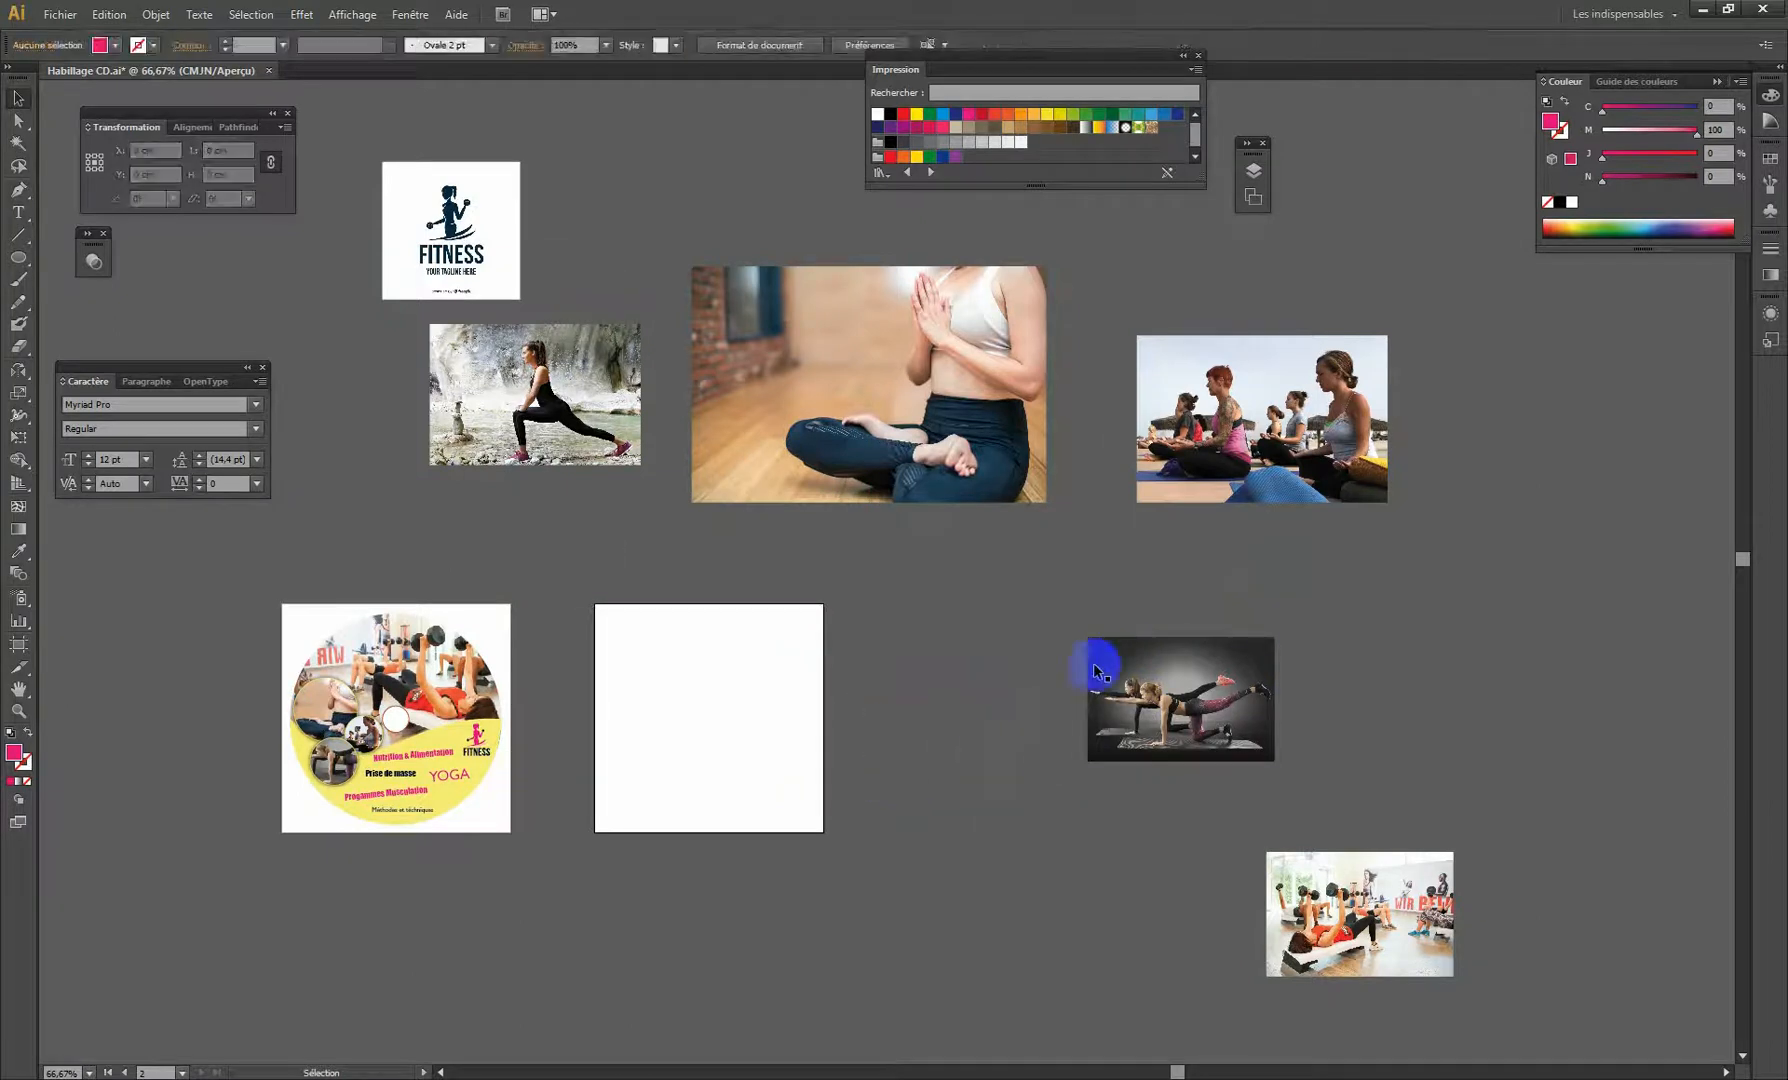
Place the group-workout photo and the dark photo of the two exercising women side by side, right of the blank artboard.
drag(1352, 860, 913, 559)
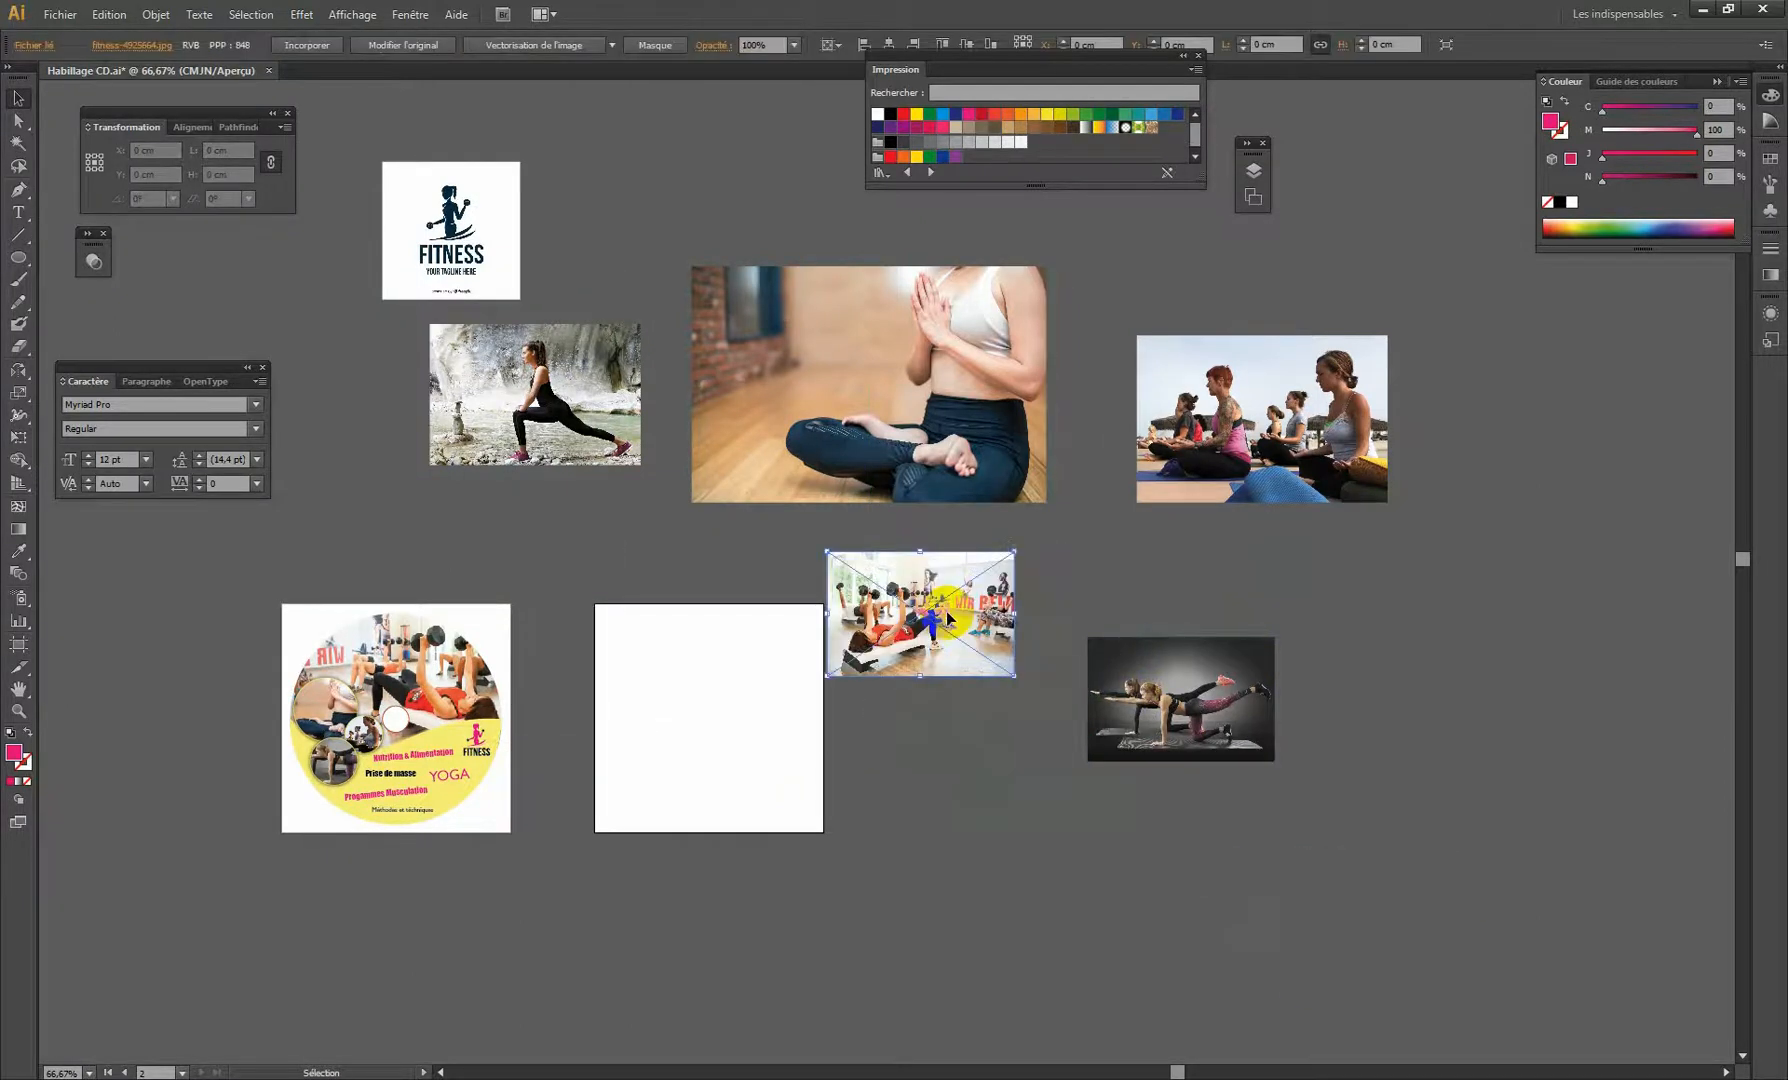
drag(1198, 713, 1135, 627)
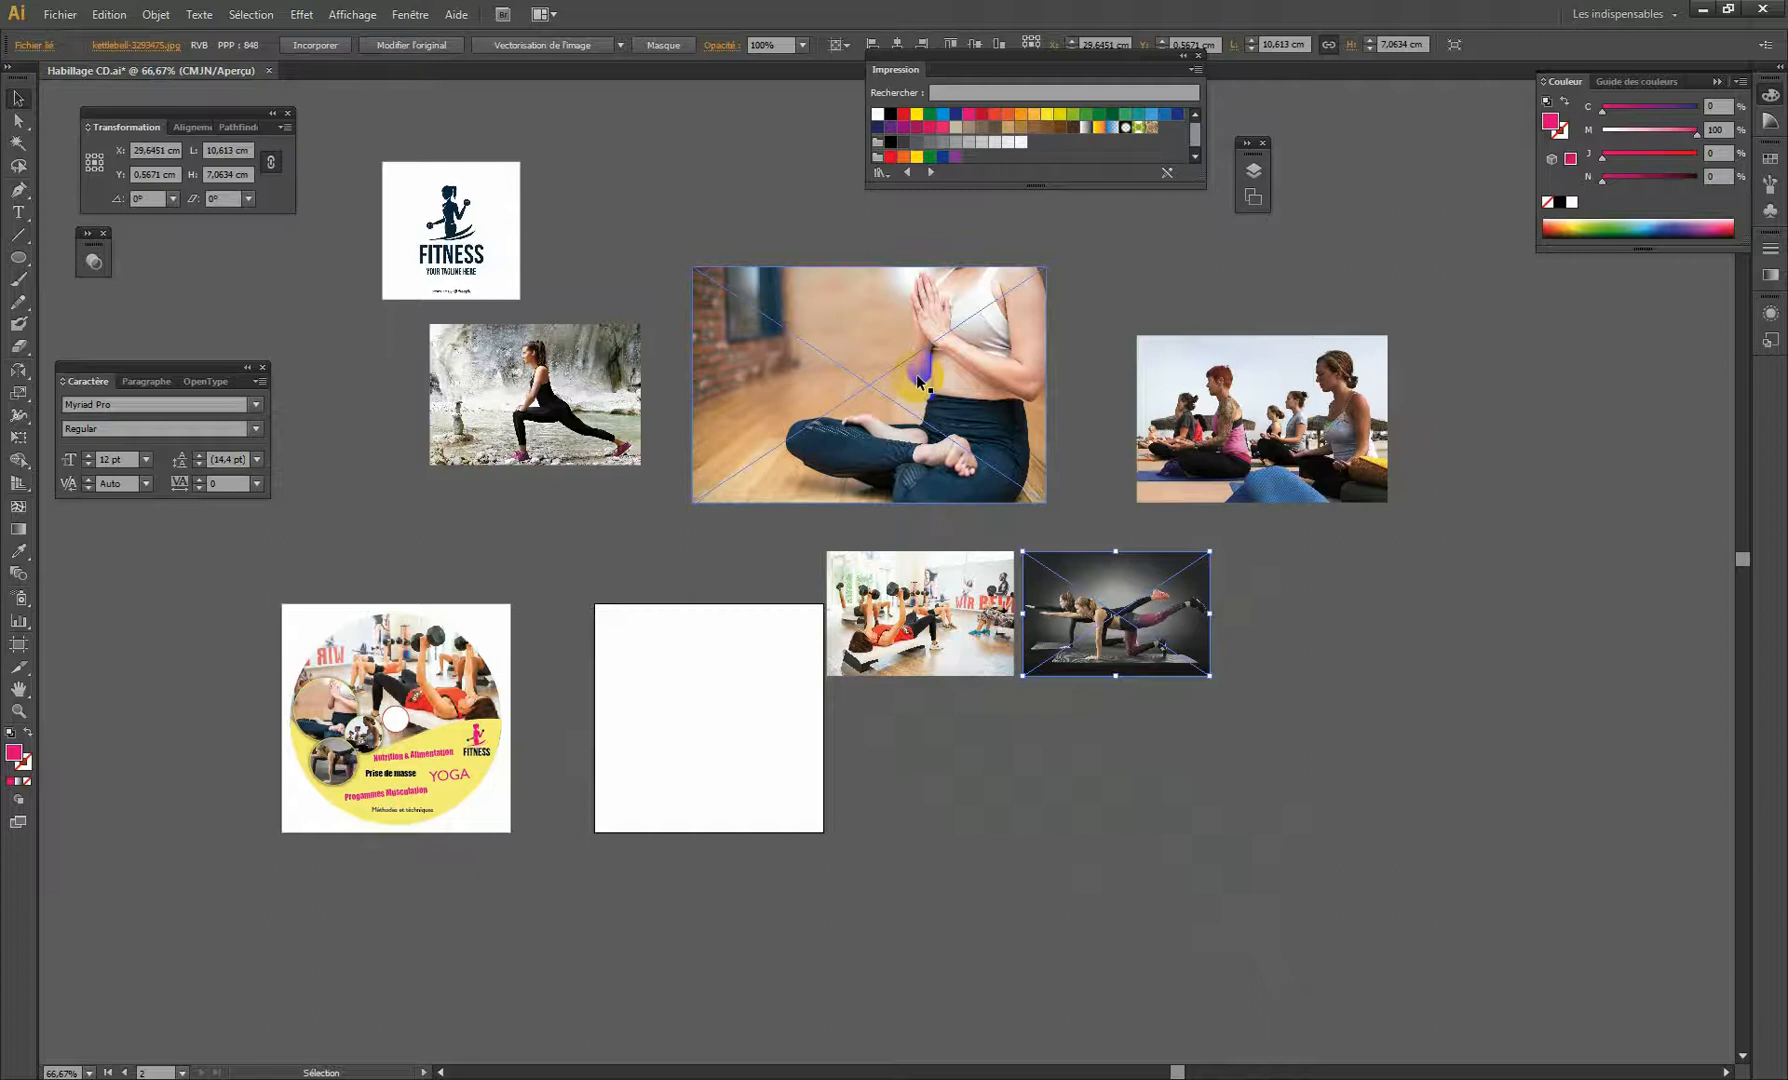
Scale the photo of the meditating woman down to about 13.8 × 9.2 cm and move it just above the blank artboard.
click(940, 307)
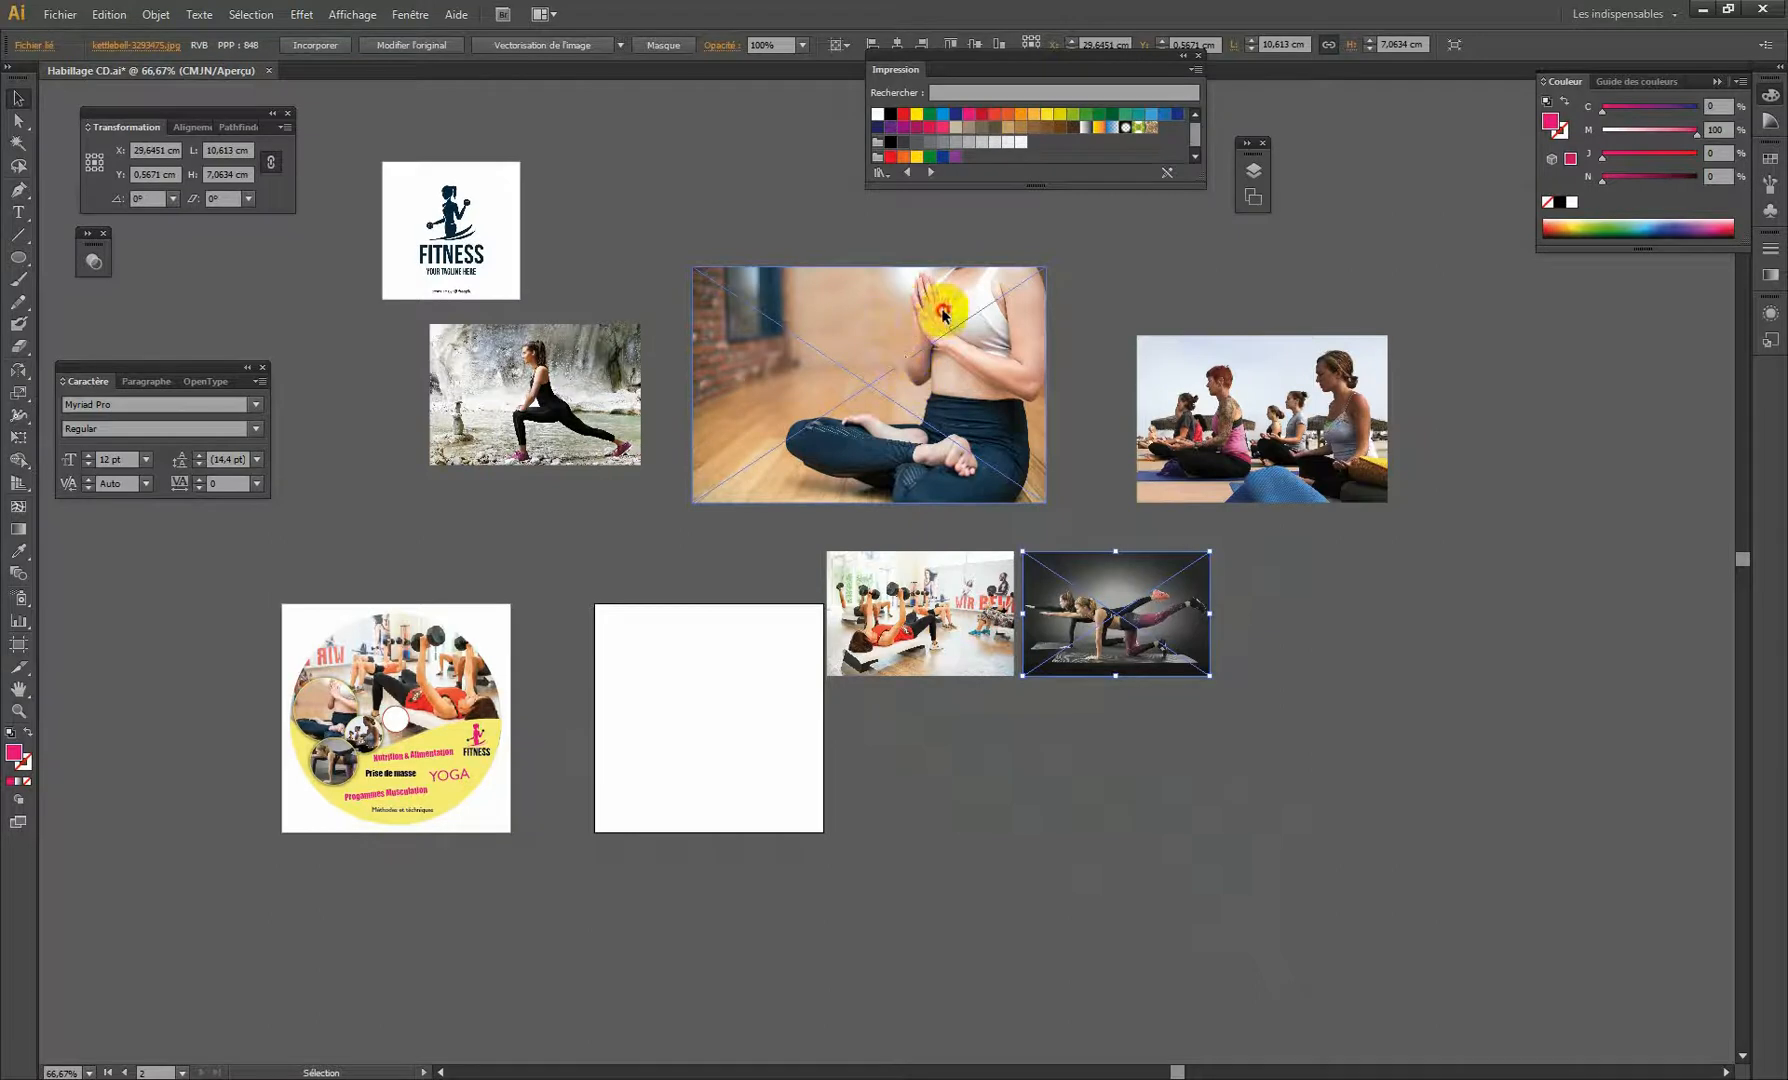
click(687, 504)
click(686, 505)
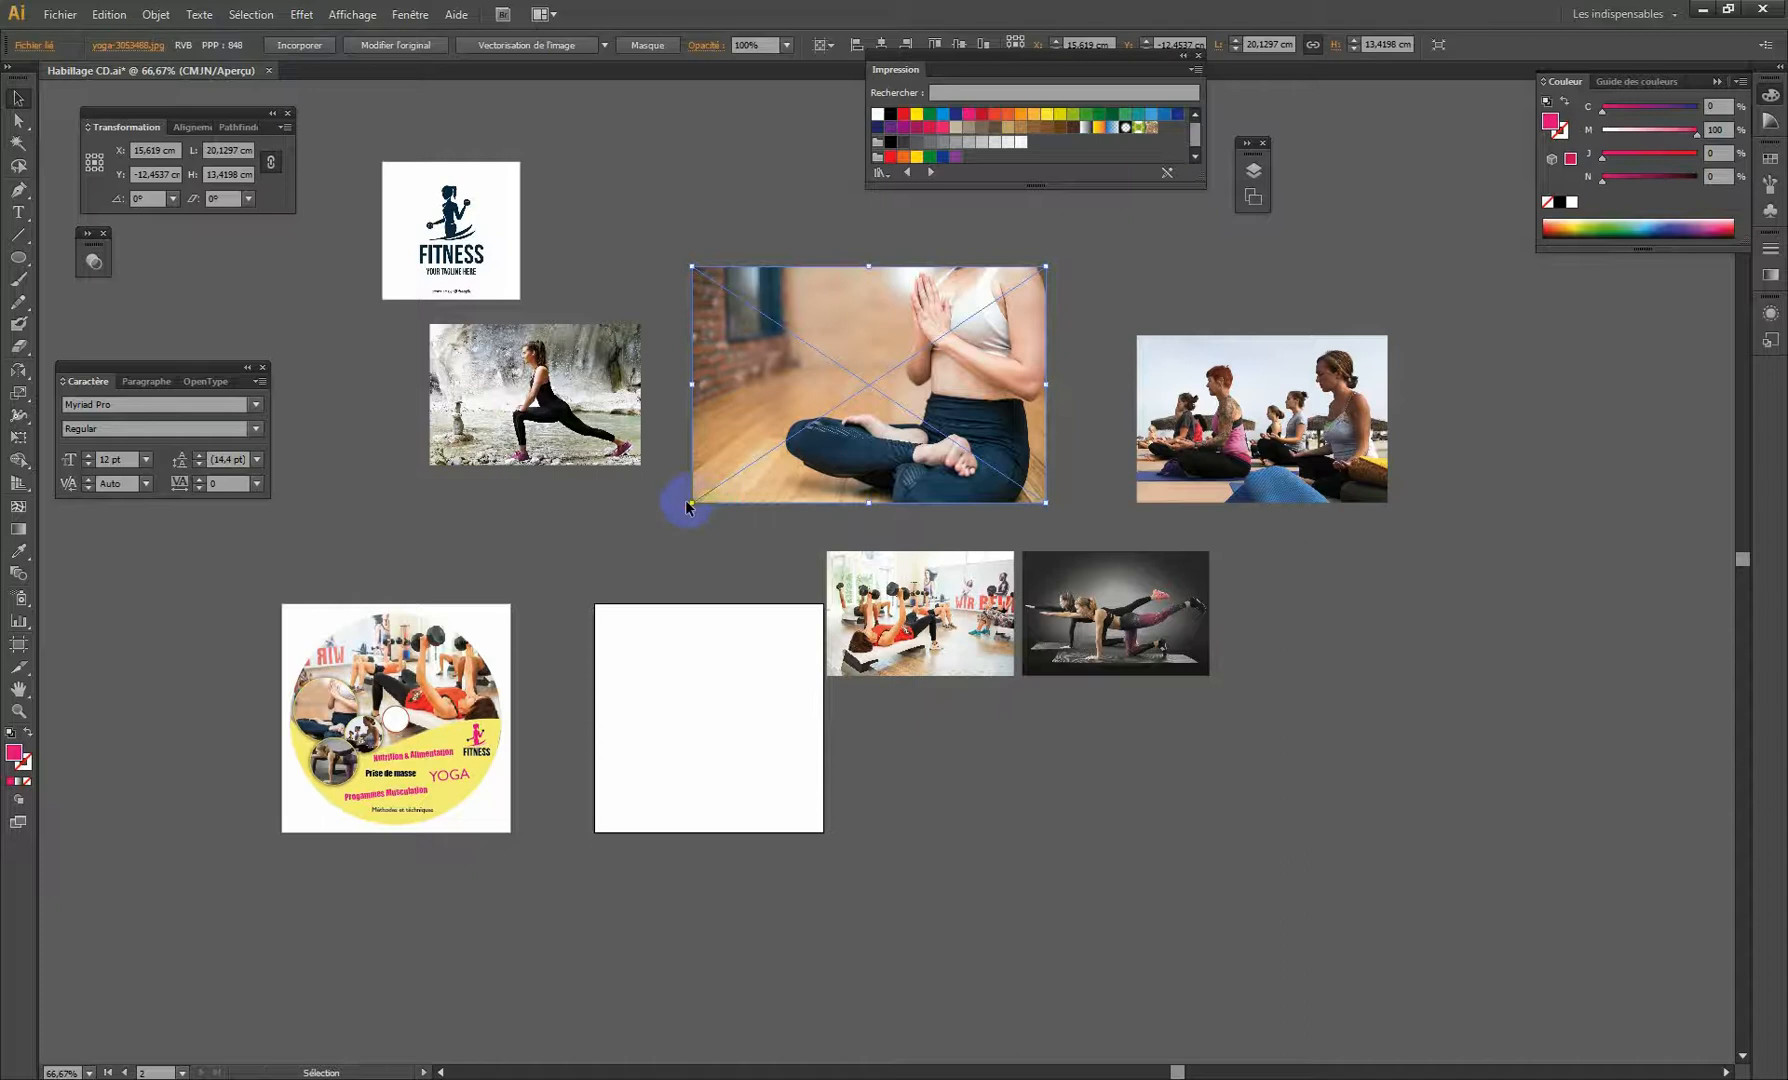
mouse_move(686, 506)
mouse_down()
mouse_move(867, 374)
mouse_move(772, 470)
mouse_move(702, 498)
mouse_up()
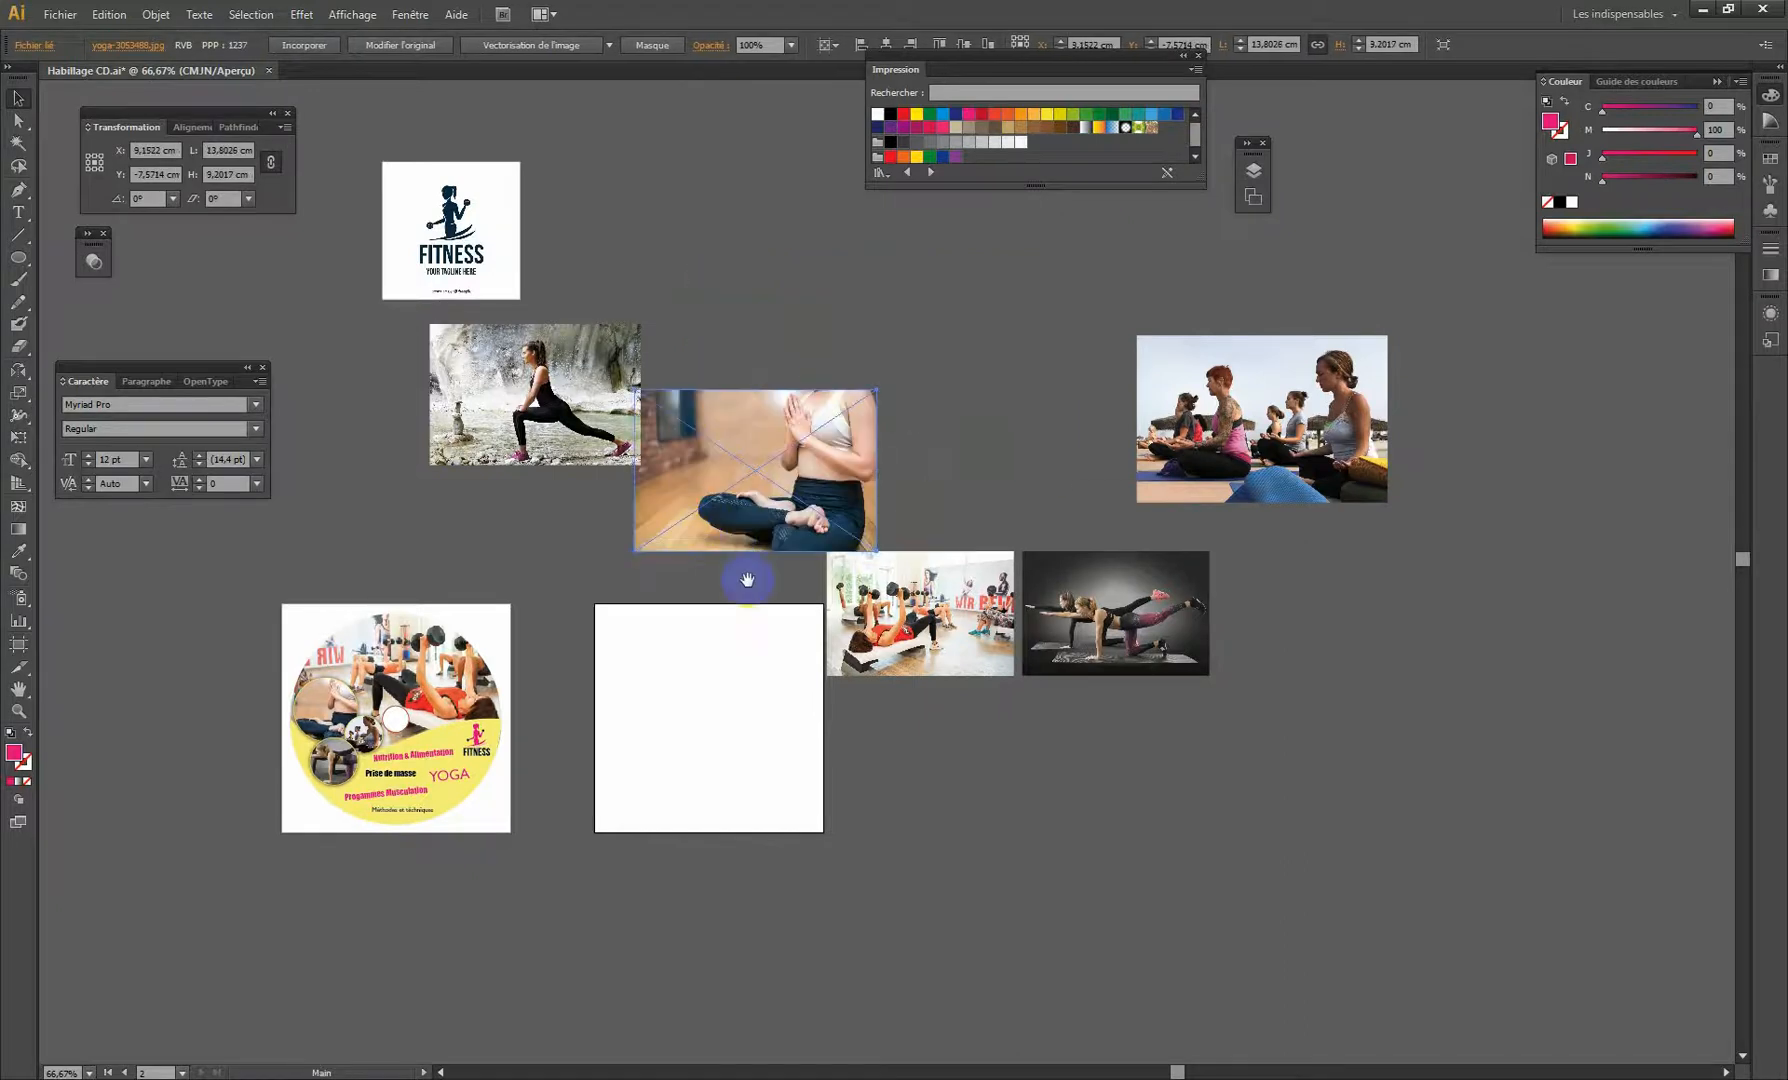
Move the FITNESS logo directly above the finished CD design and shift the group-workout photo up, clear of the blank artboard.
scroll(745, 575, down, 2)
drag(454, 164, 399, 439)
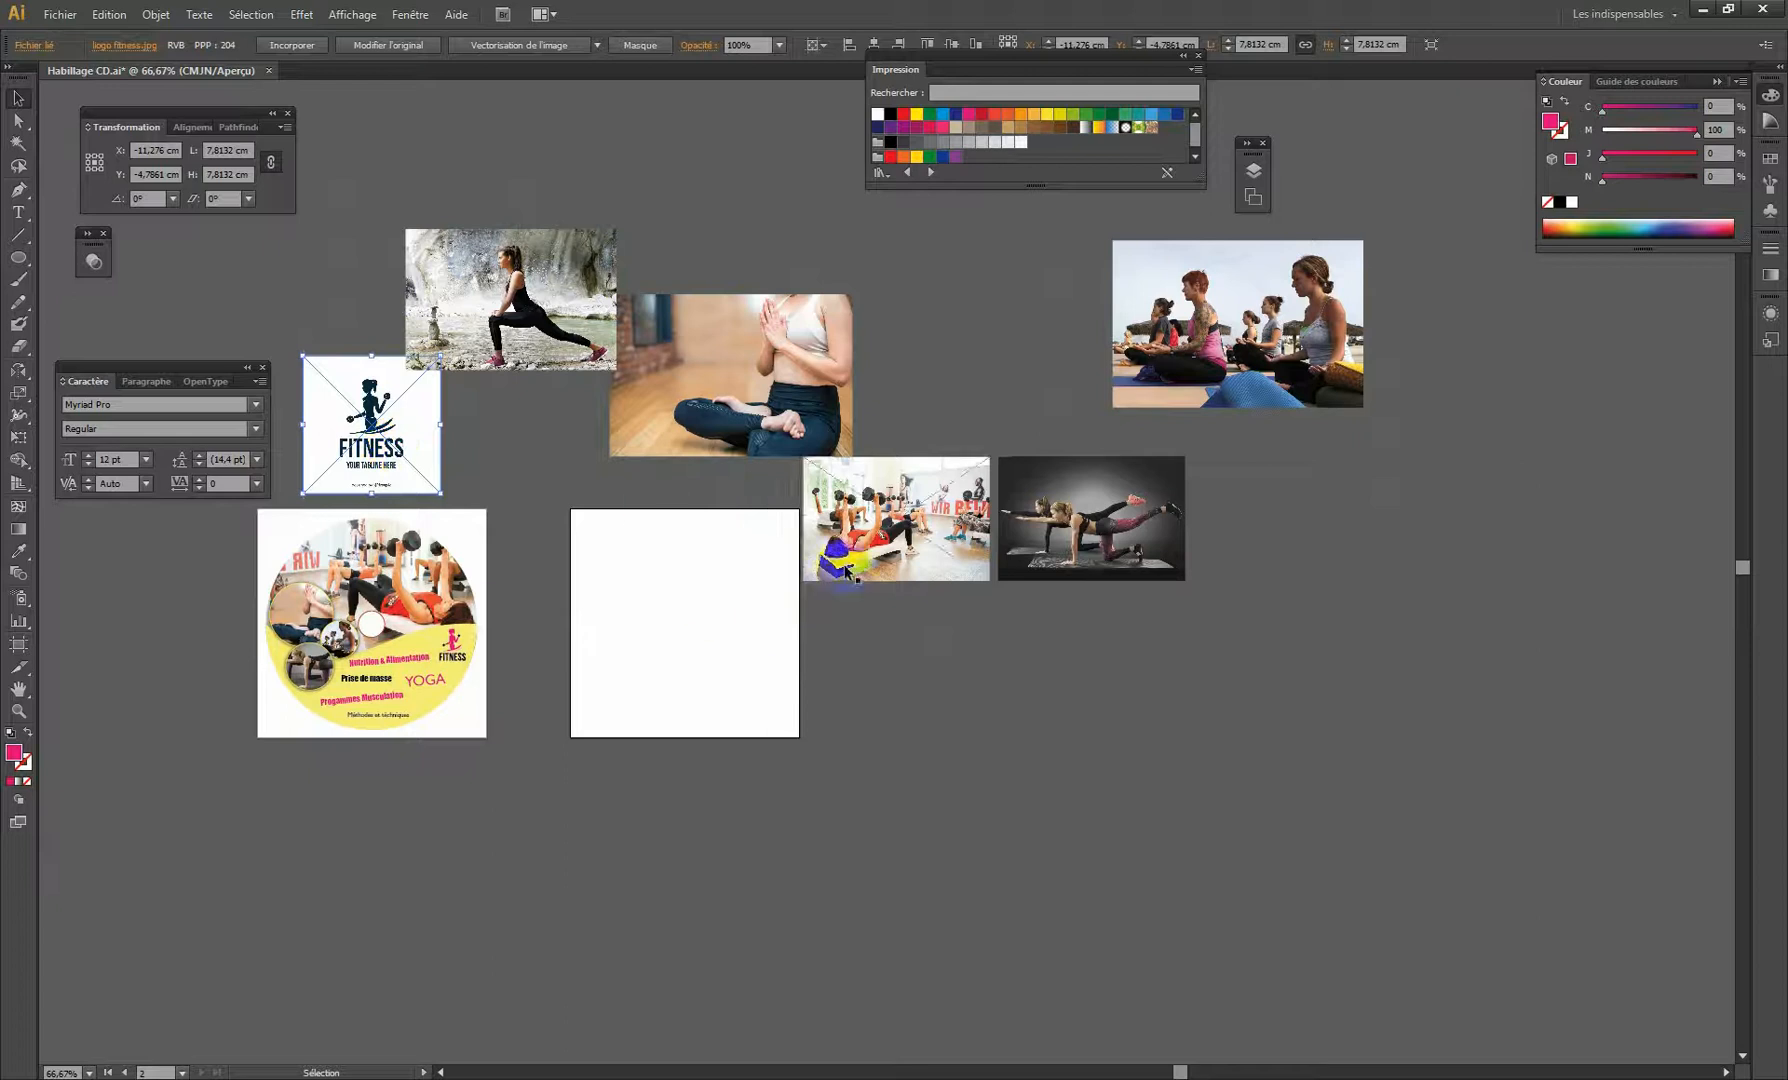
drag(850, 560, 883, 511)
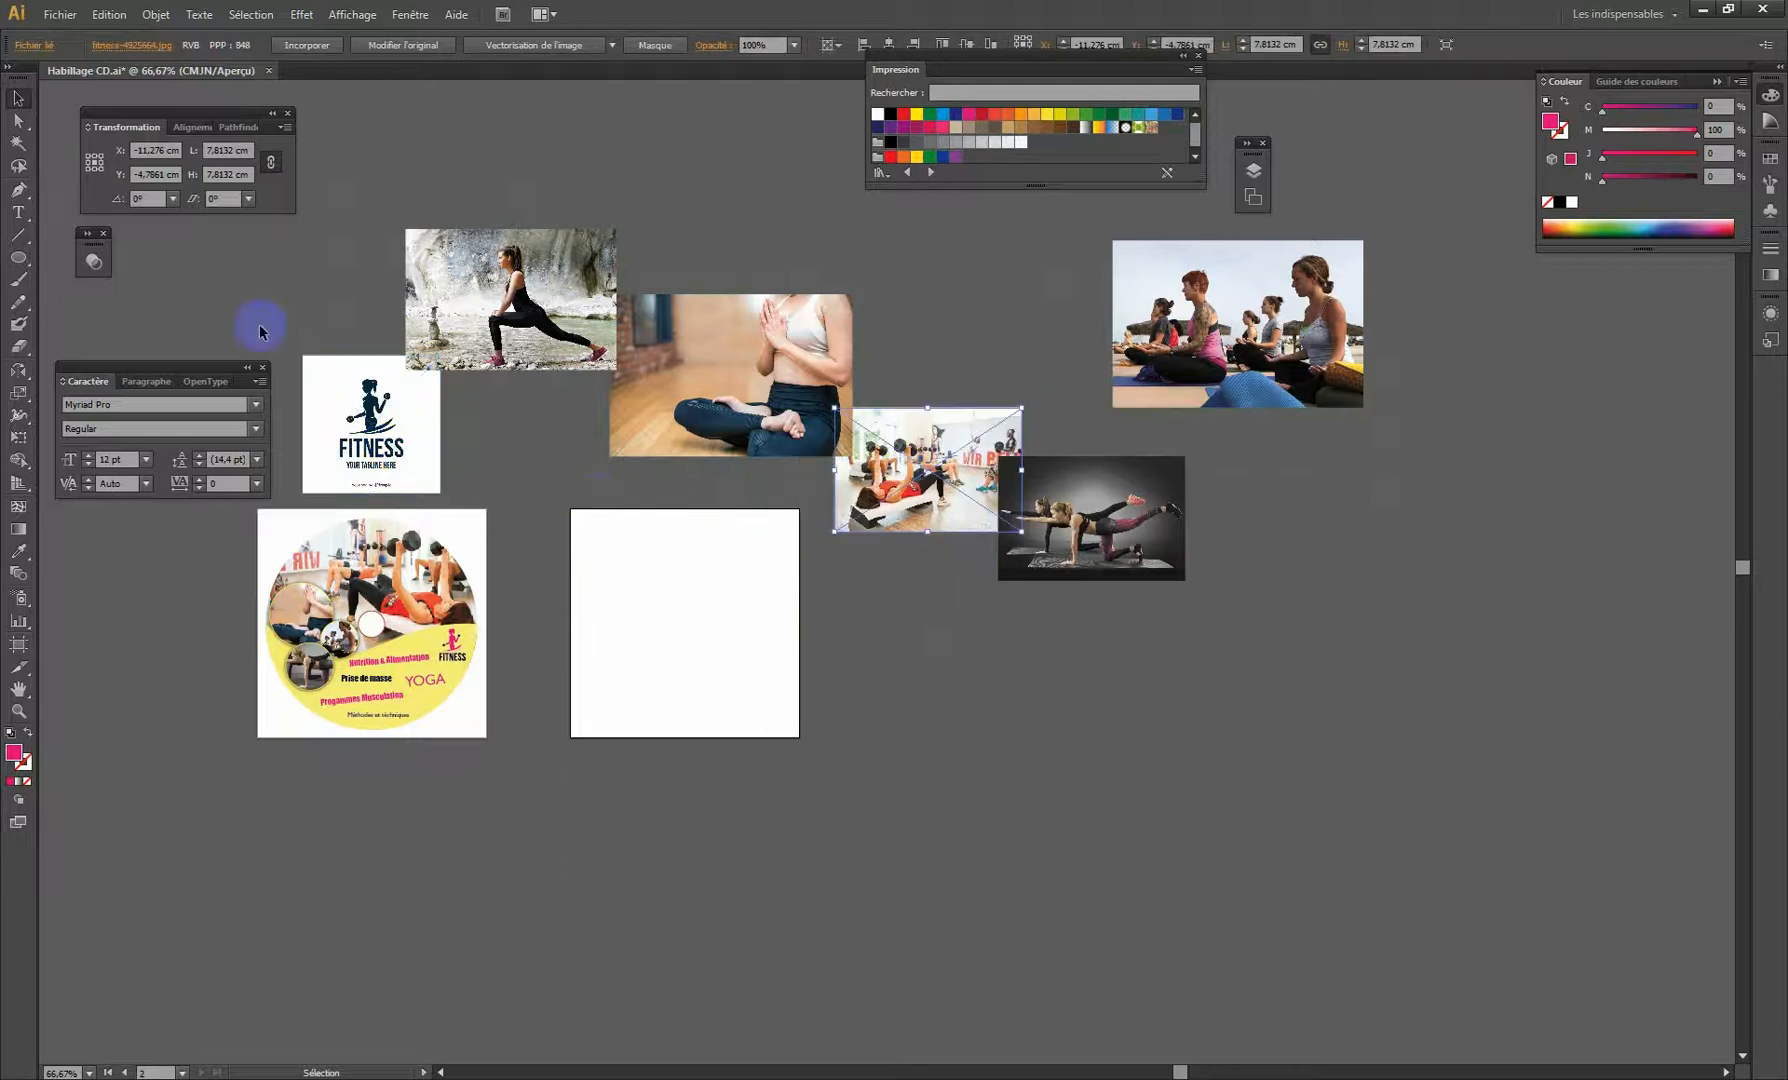
click(20, 260)
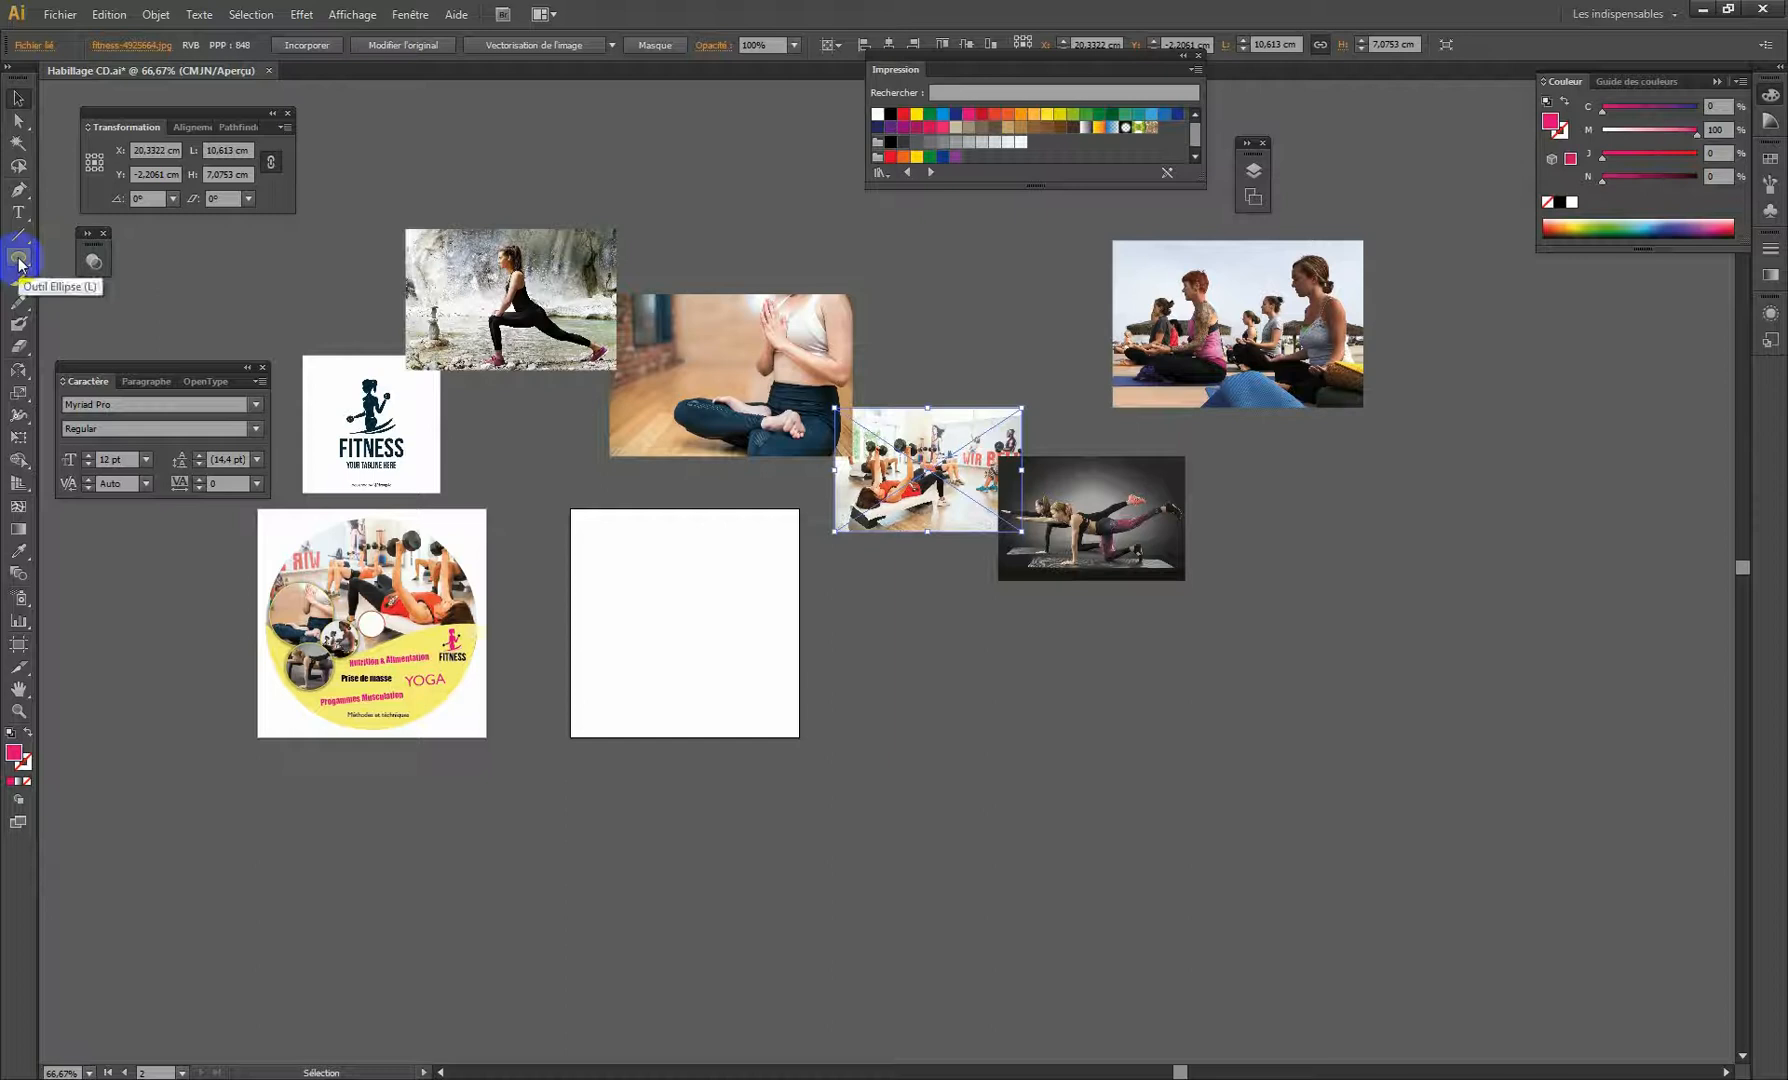
click(19, 261)
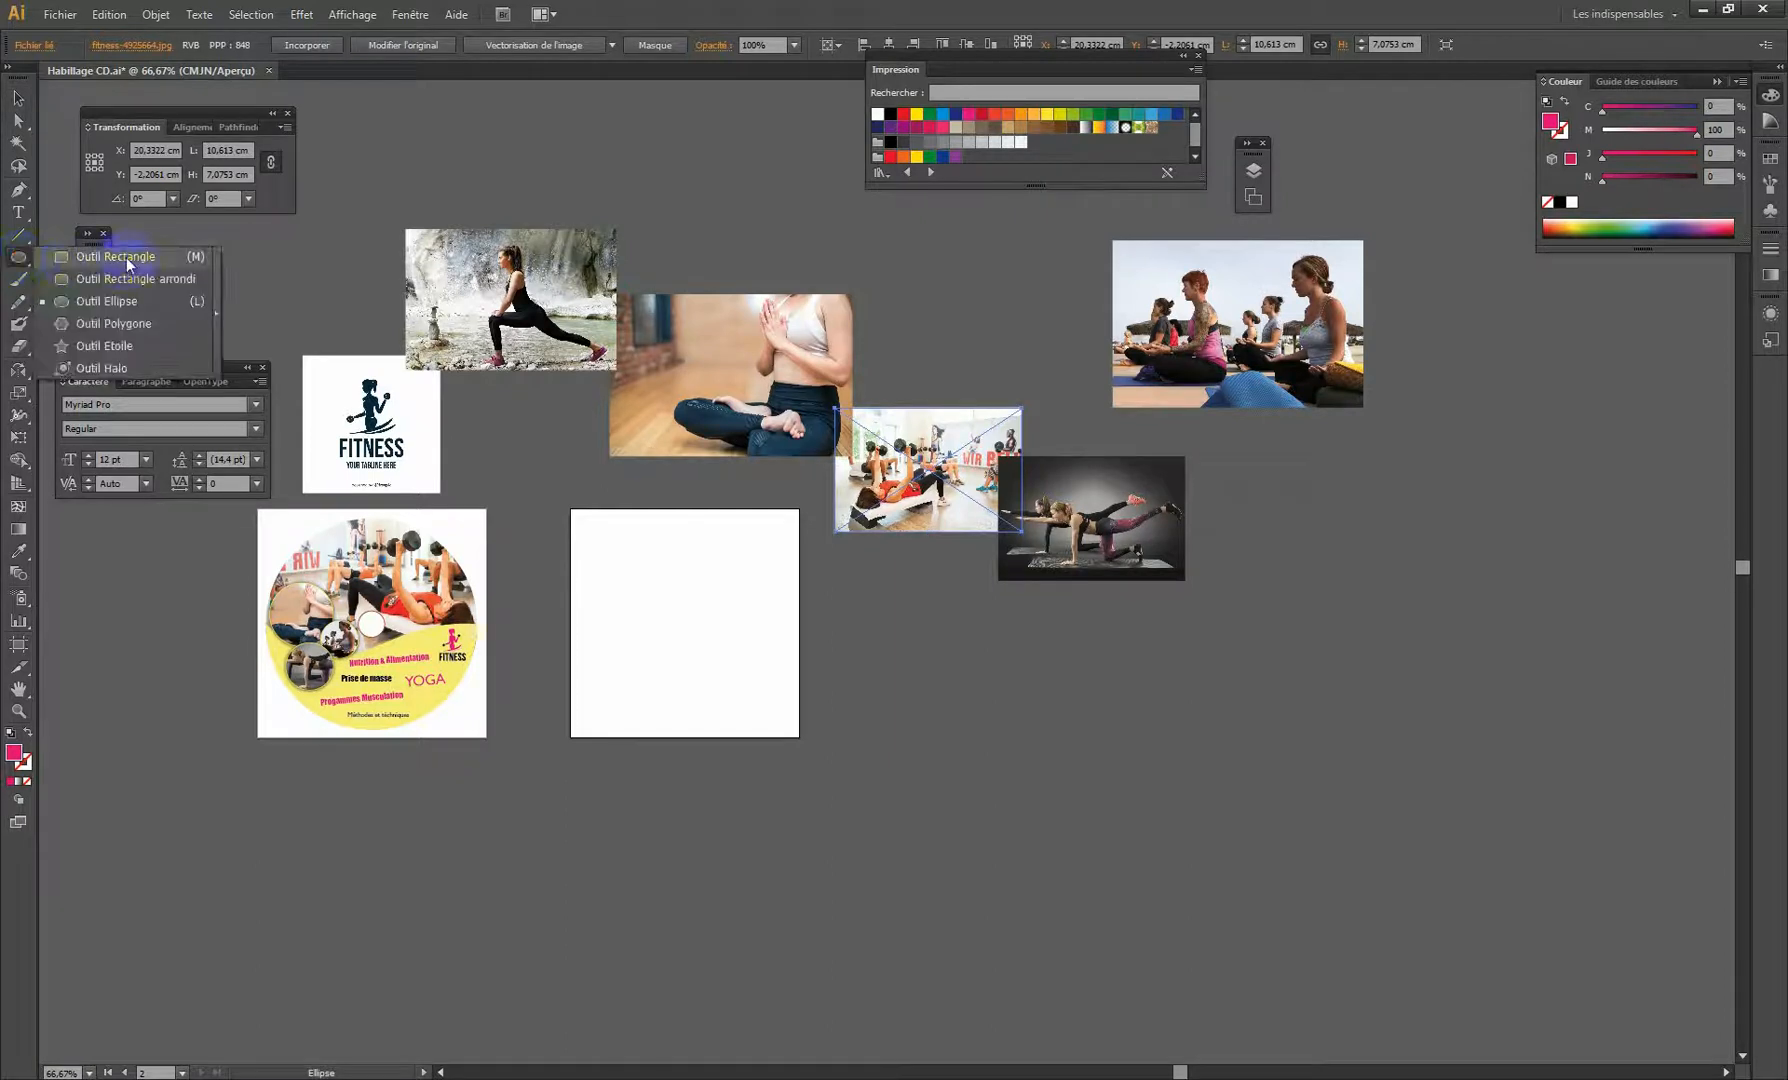
click(128, 263)
click(17, 263)
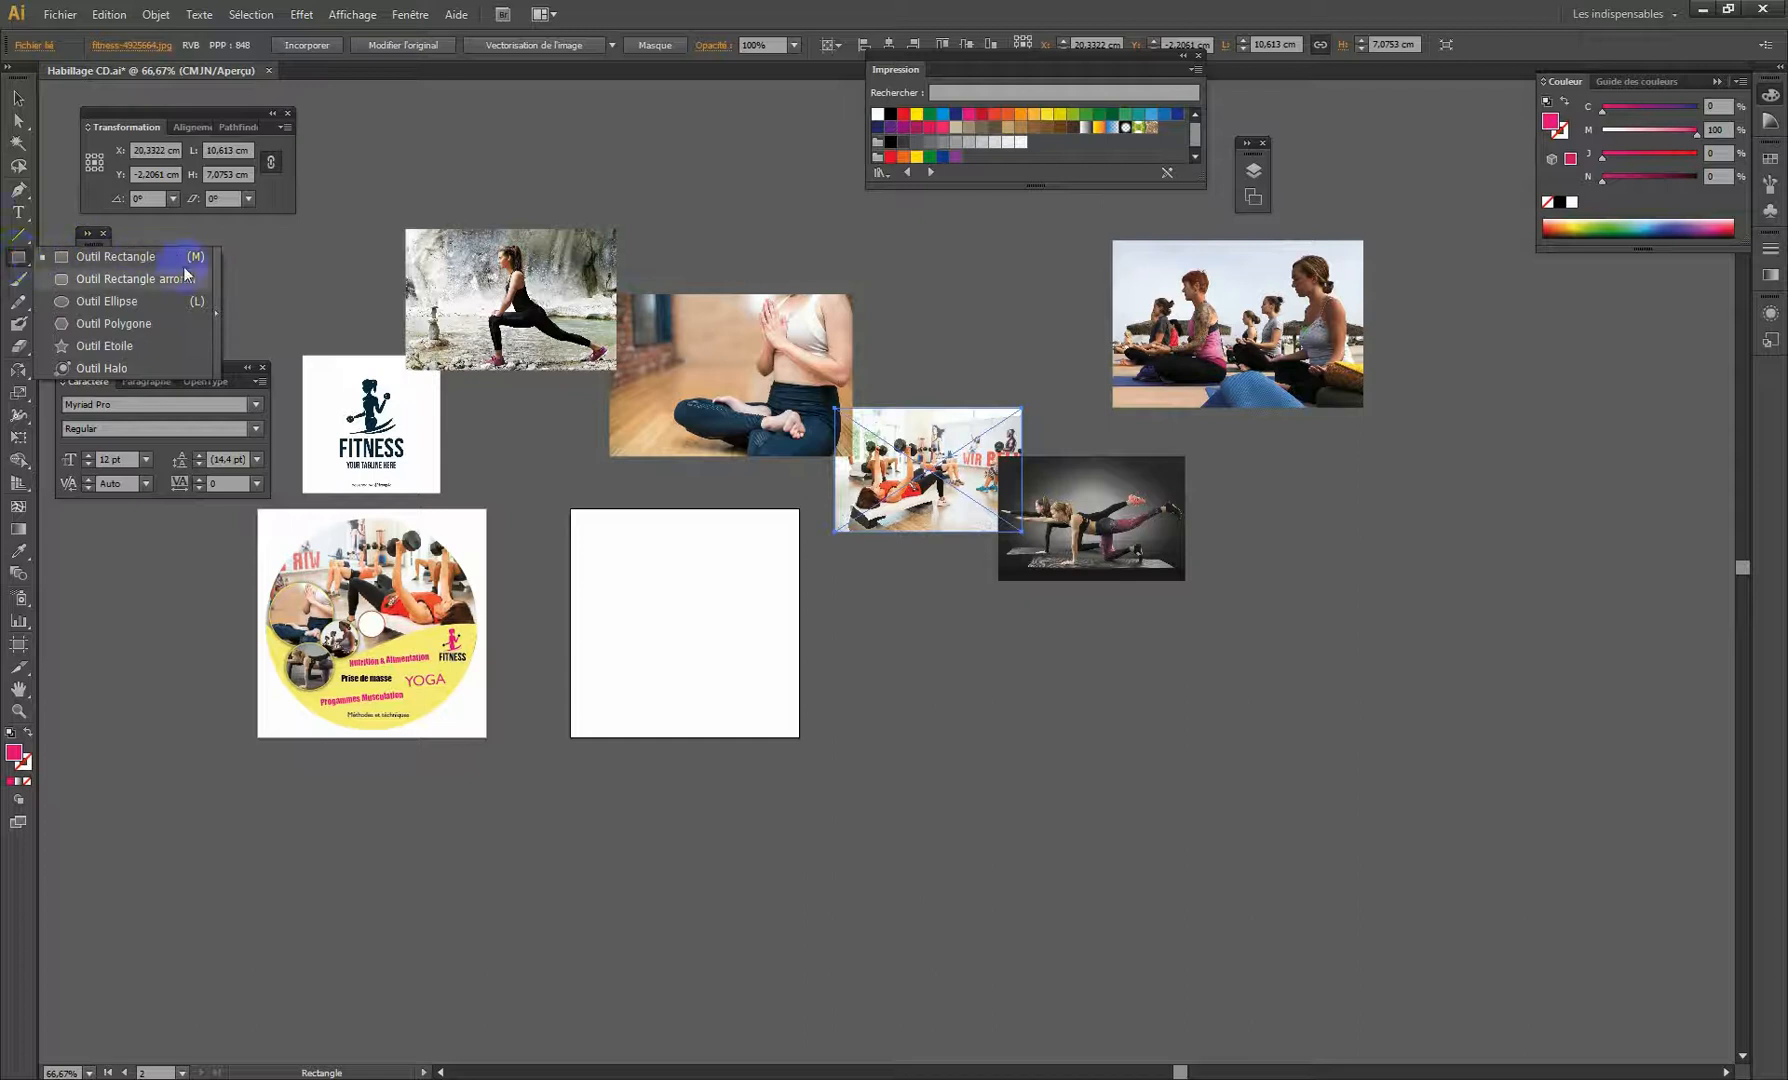
Start an ellipse defined by exact dimensions on the blank artboard, with its width and height proportions linked.
click(98, 302)
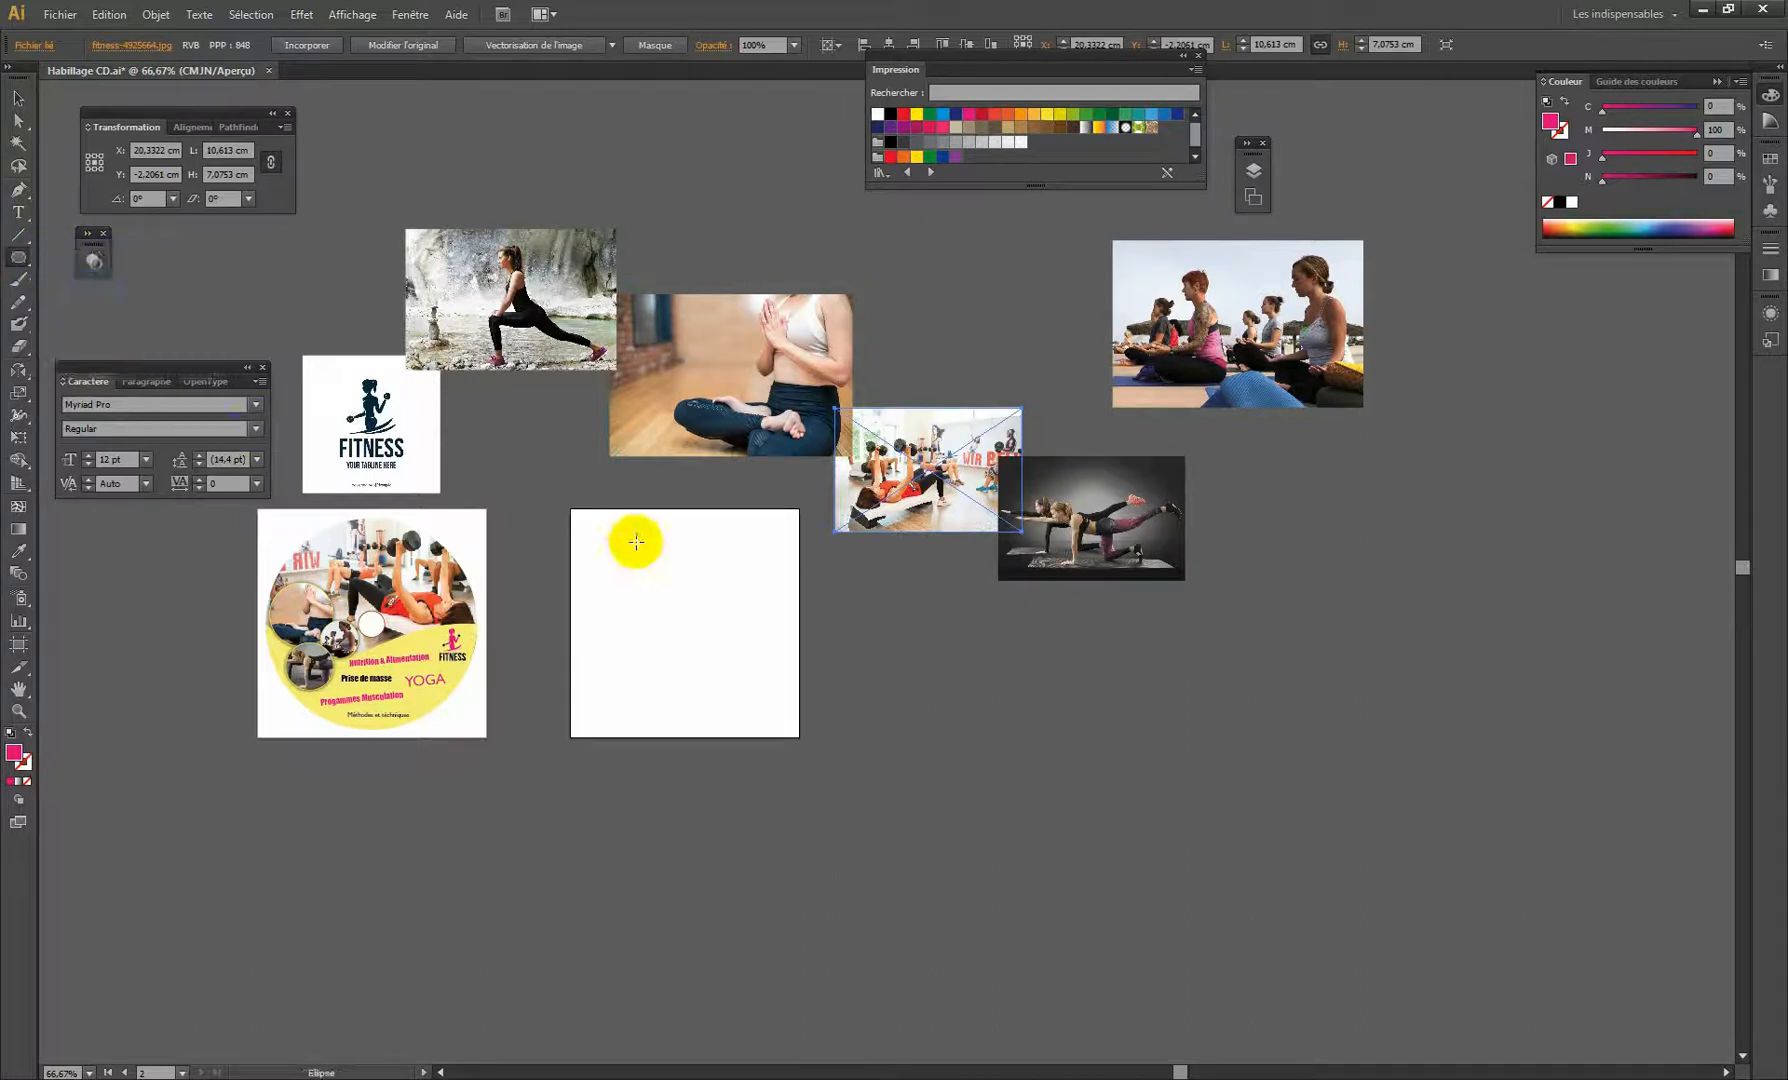
click(666, 591)
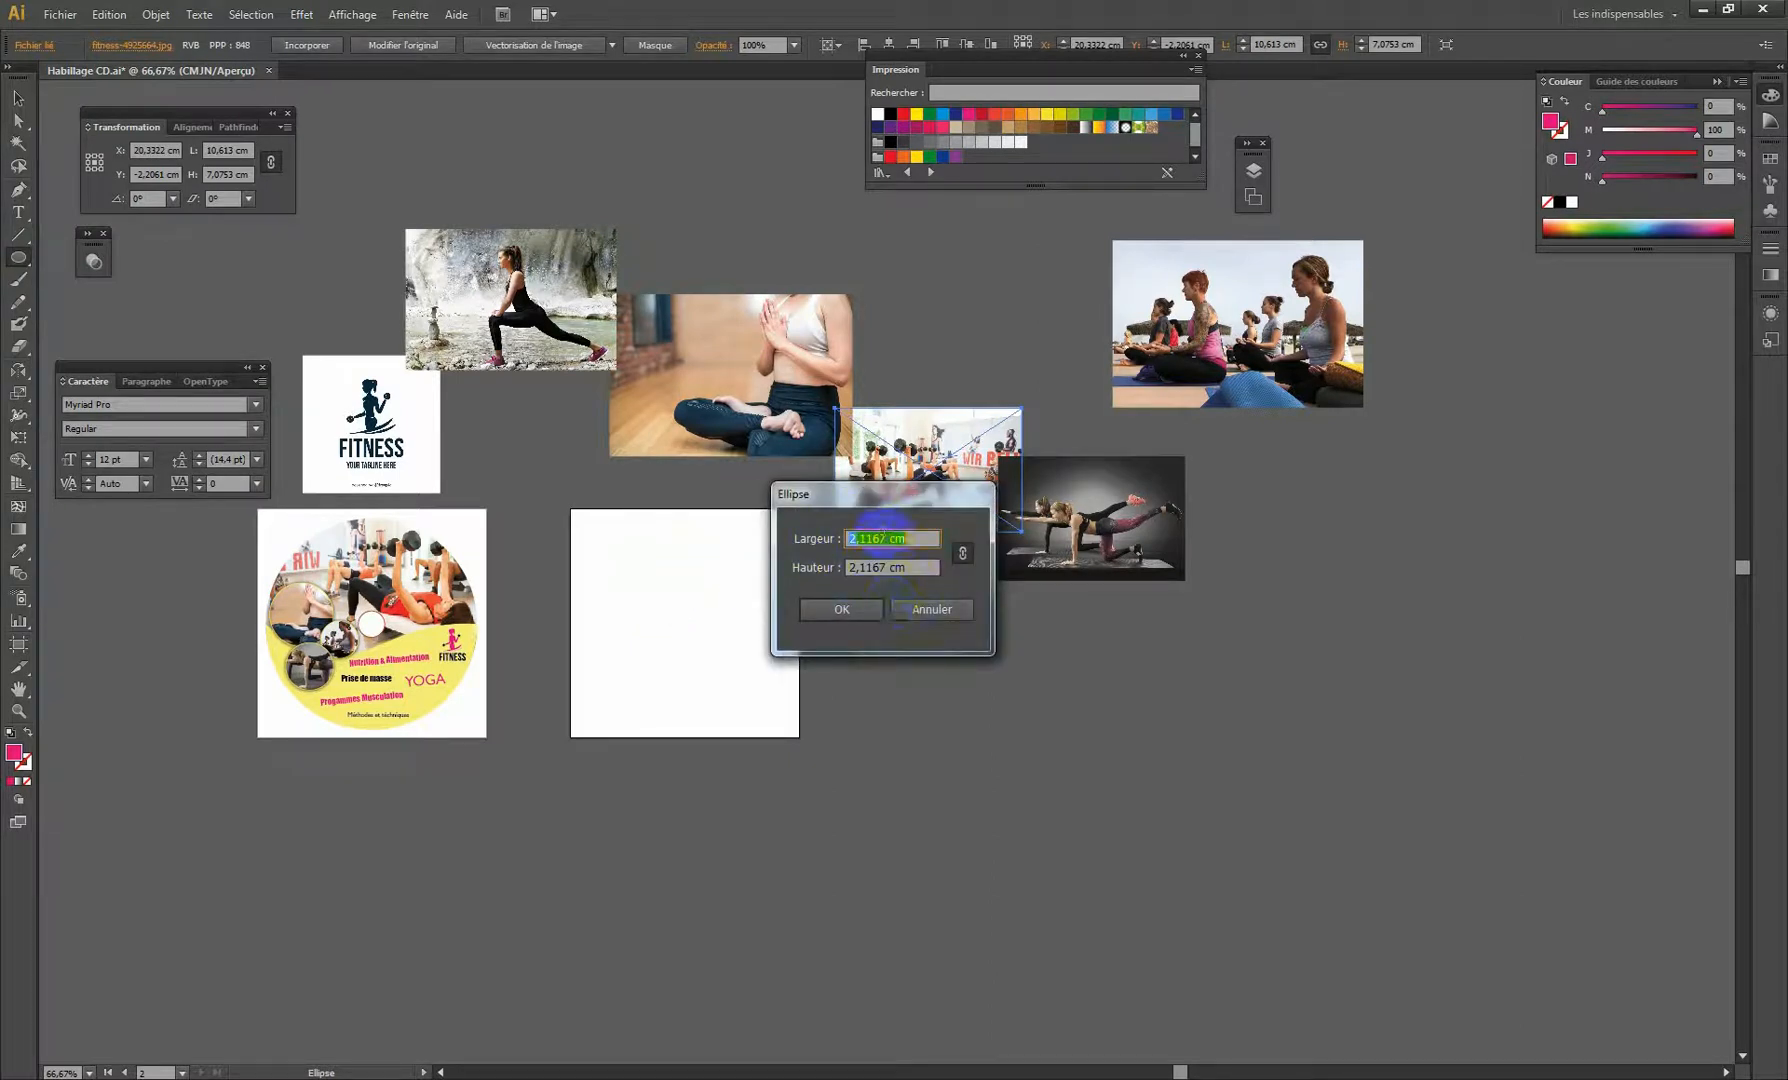
click(960, 553)
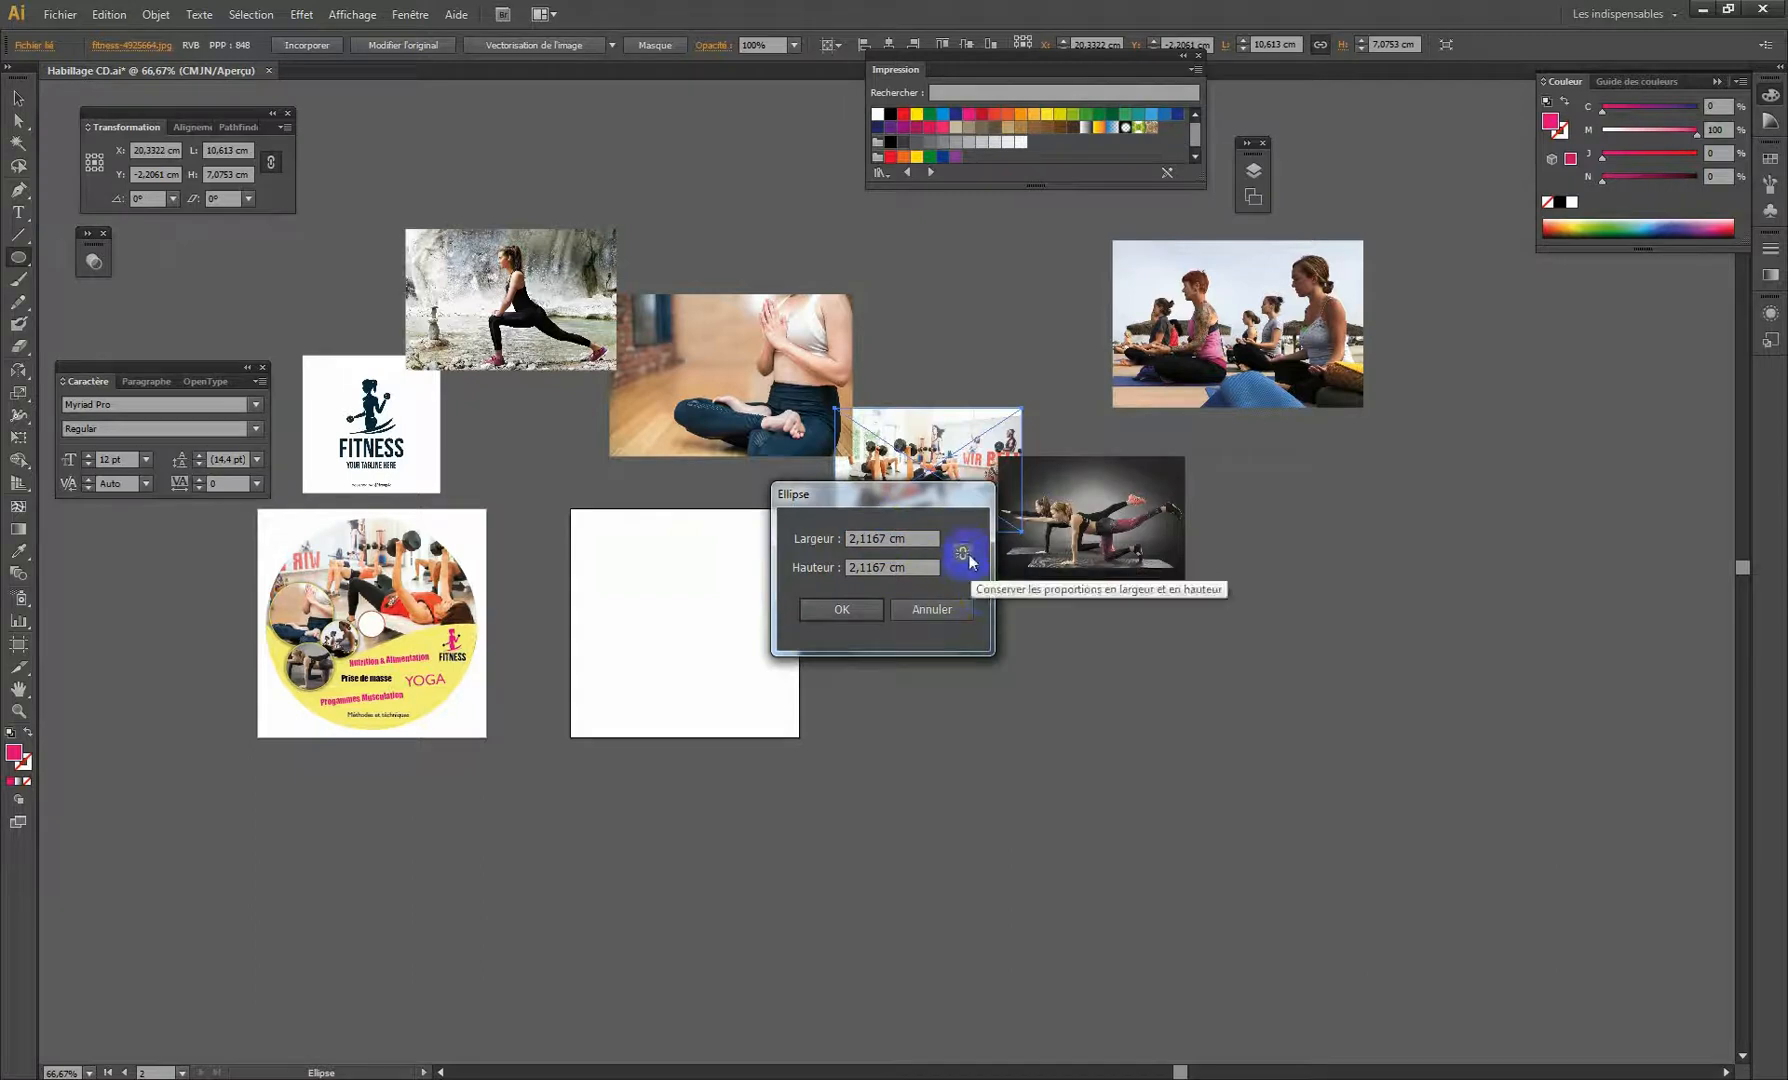
click(963, 555)
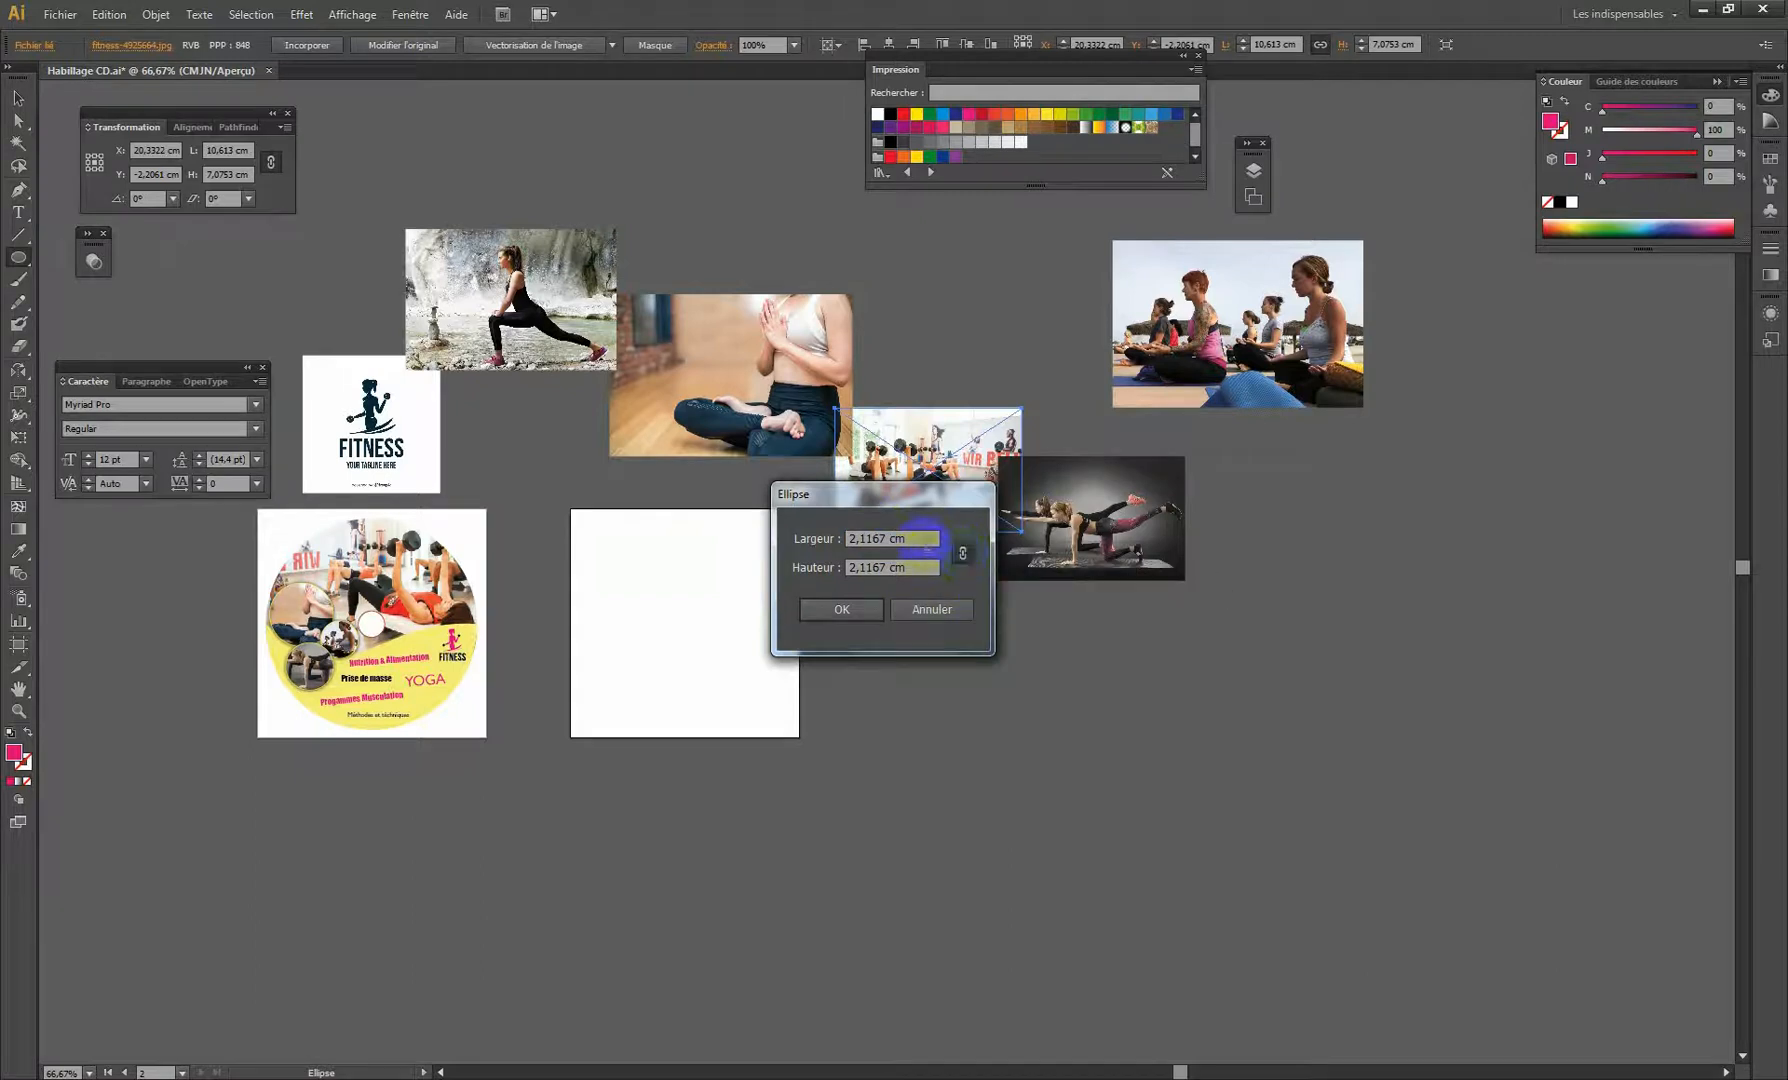
click(917, 567)
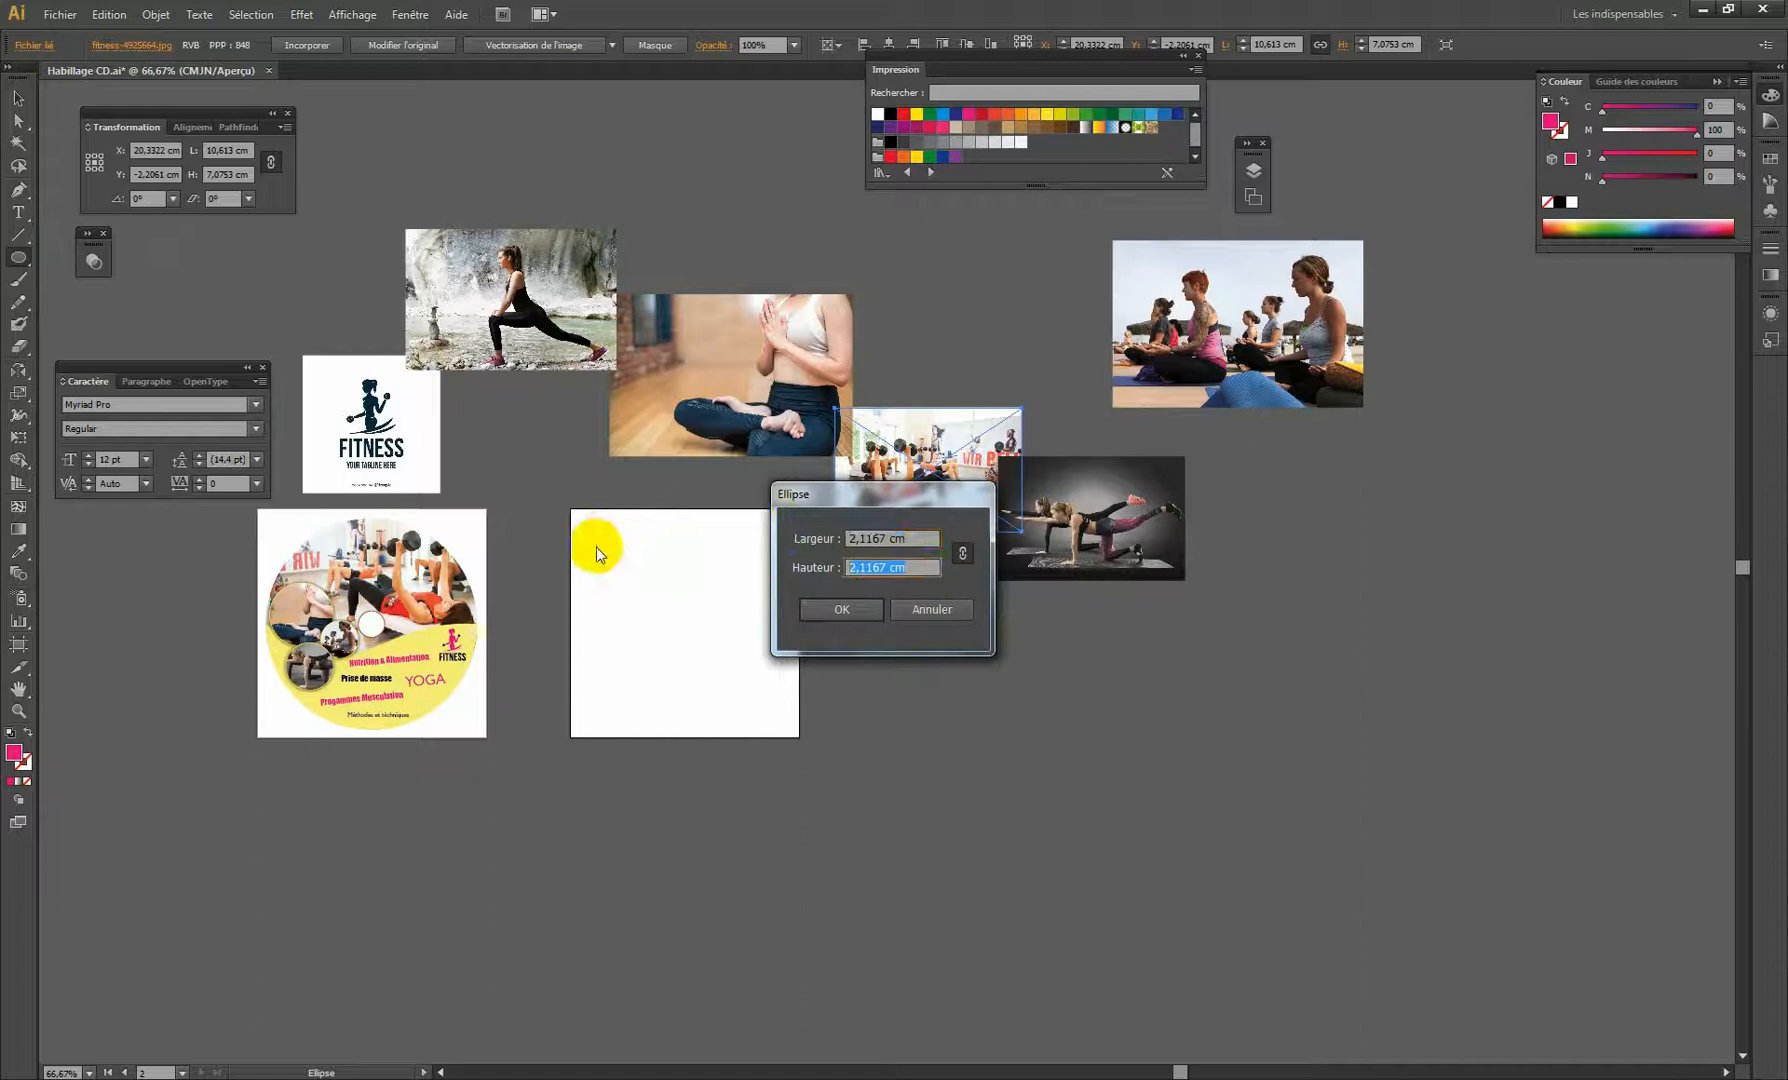
click(962, 555)
click(912, 536)
drag(911, 538, 852, 541)
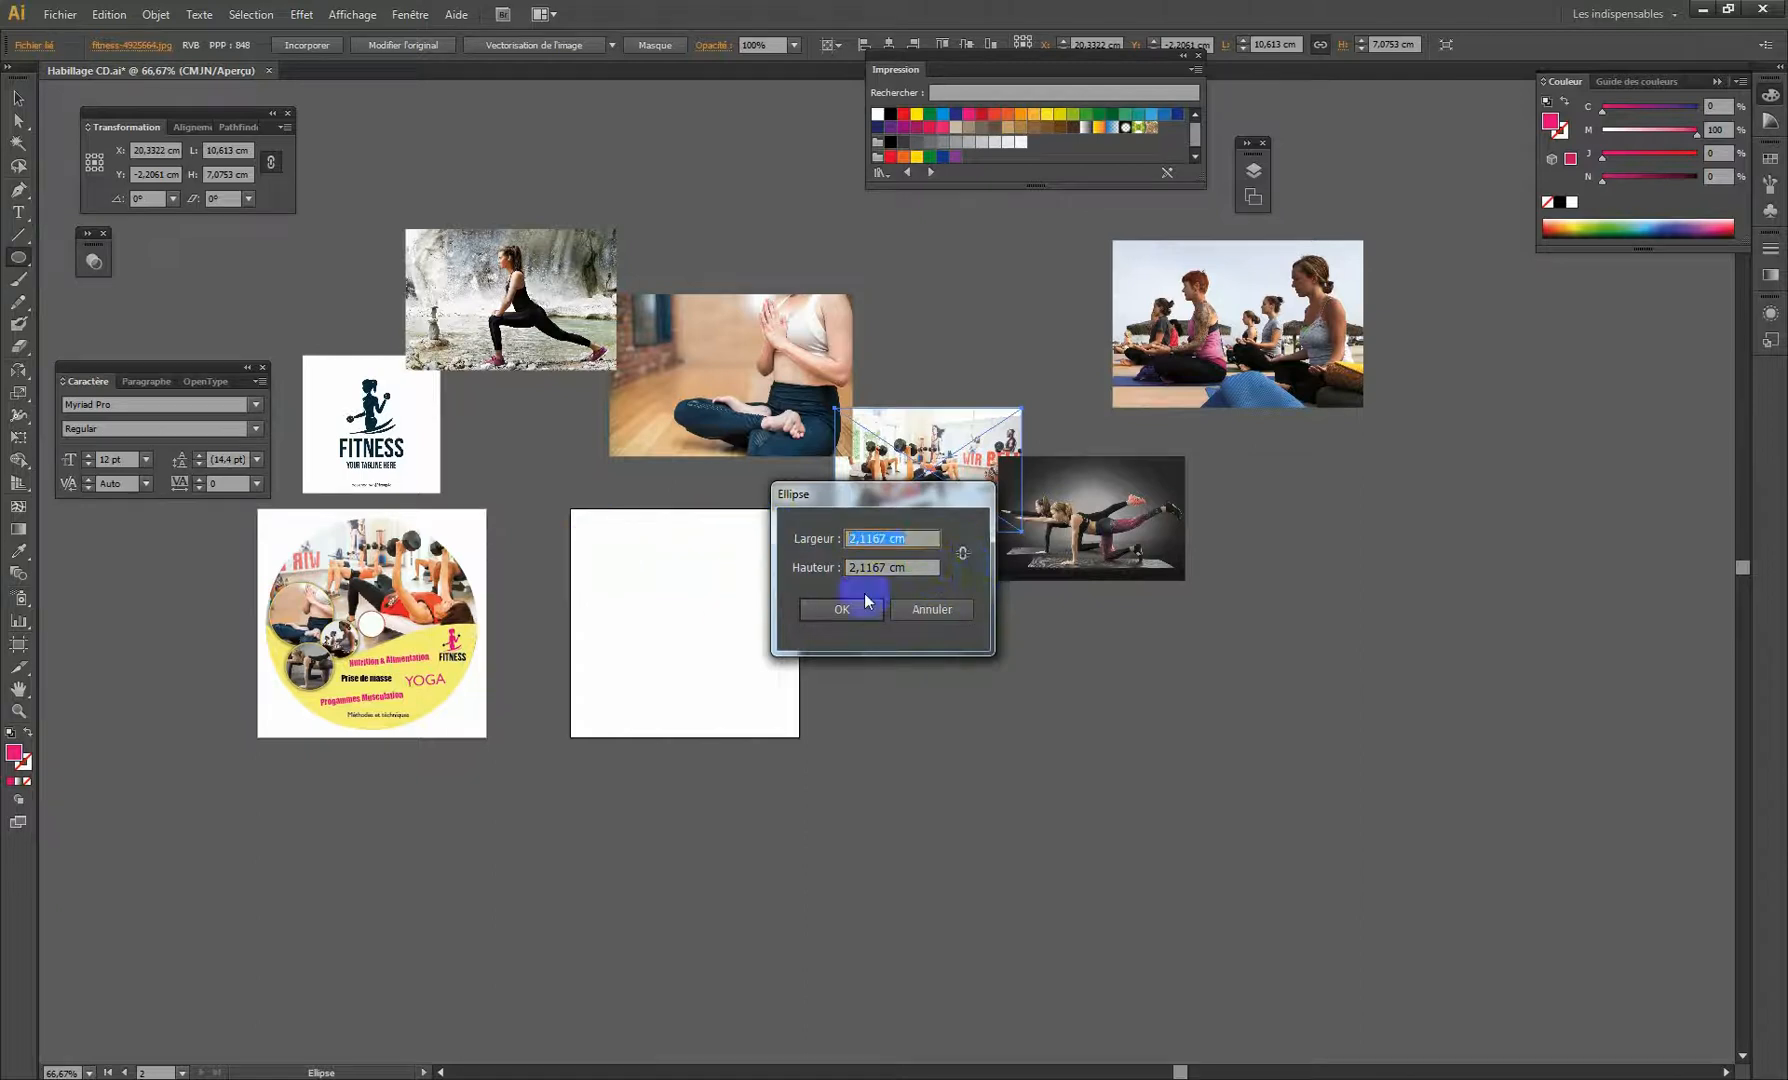
click(877, 568)
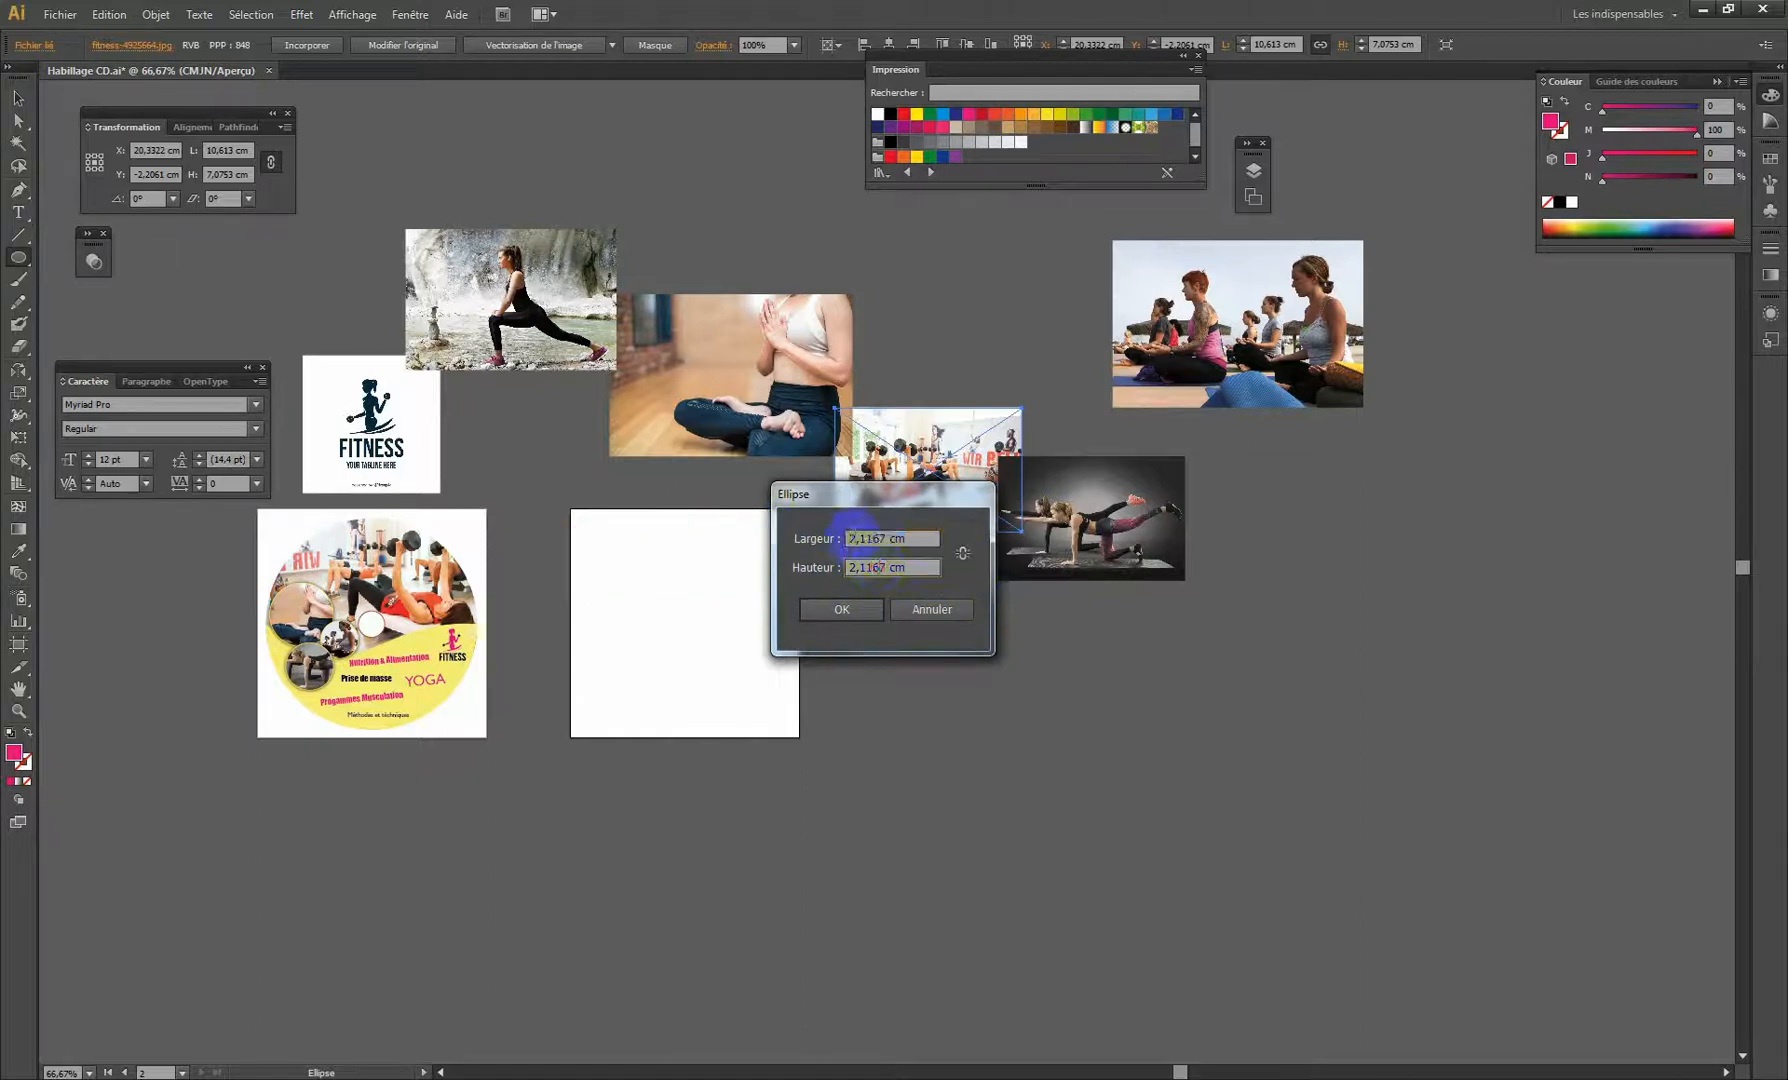
click(962, 555)
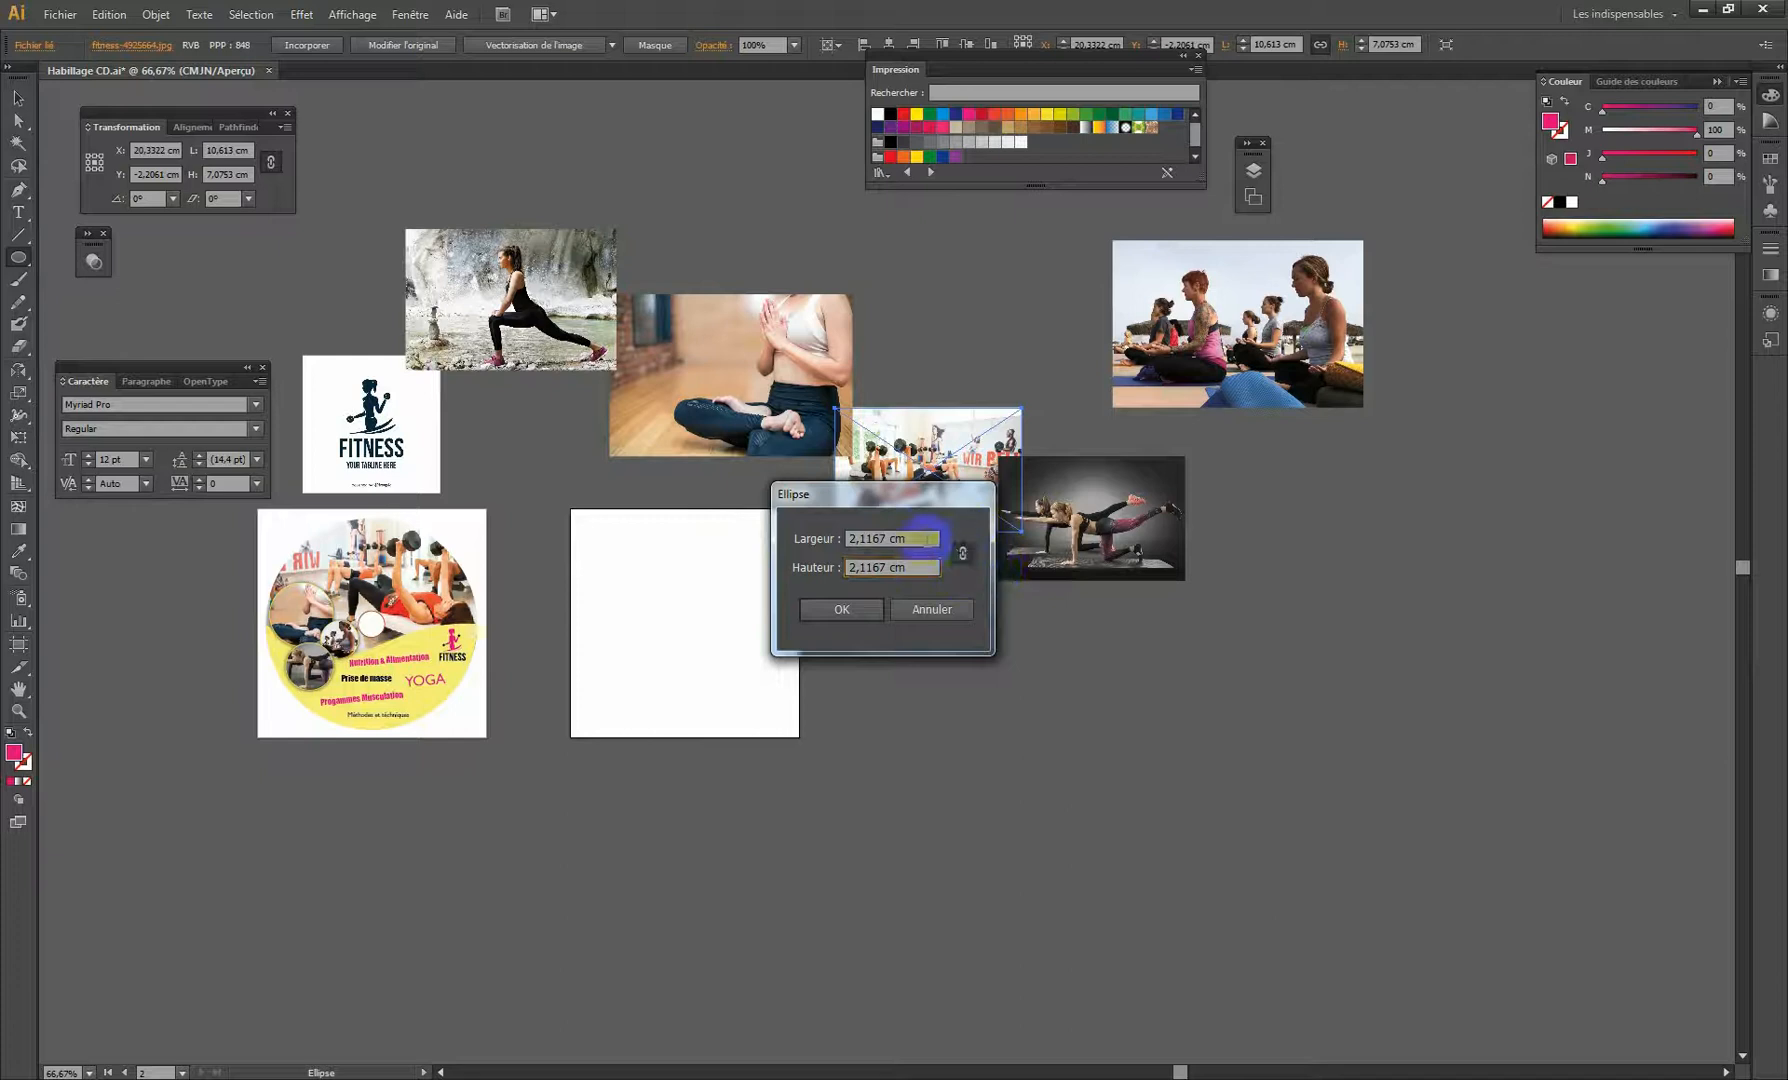
Set the ellipse's width and height to 12 cm and create the circle.
drag(918, 532, 748, 535)
text(12)
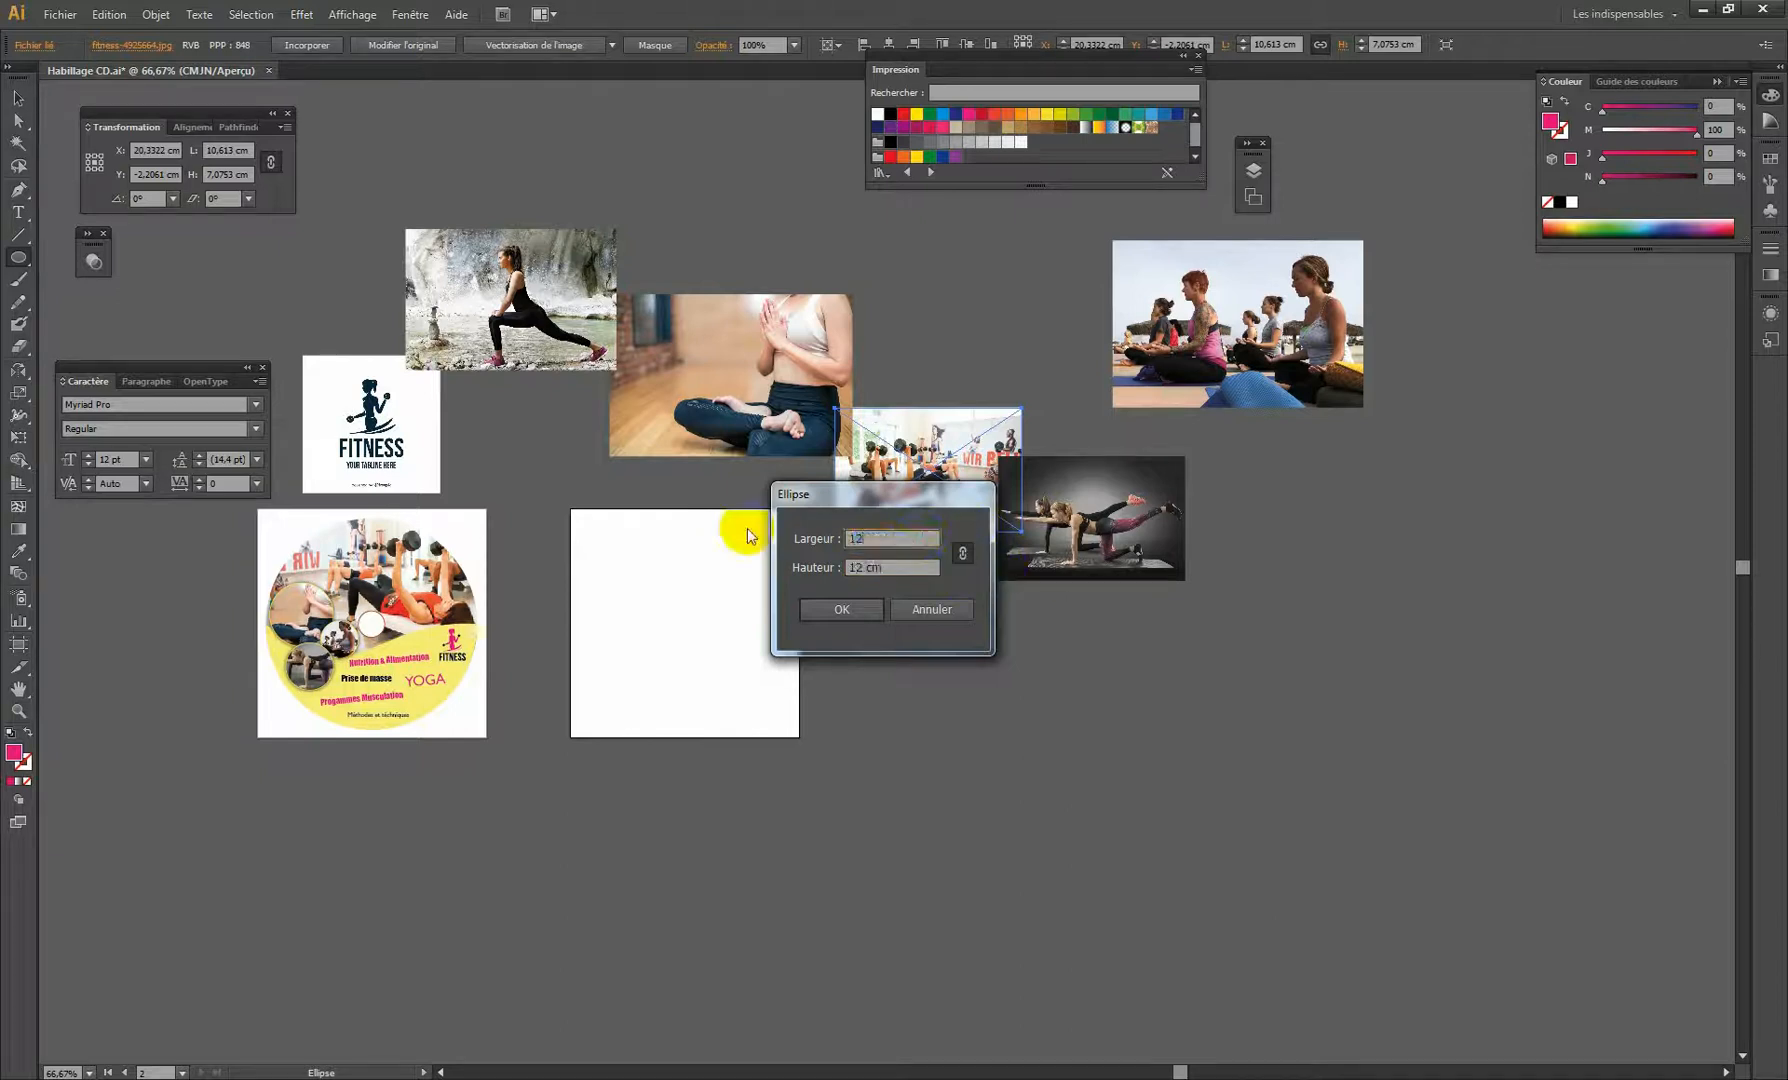
click(888, 567)
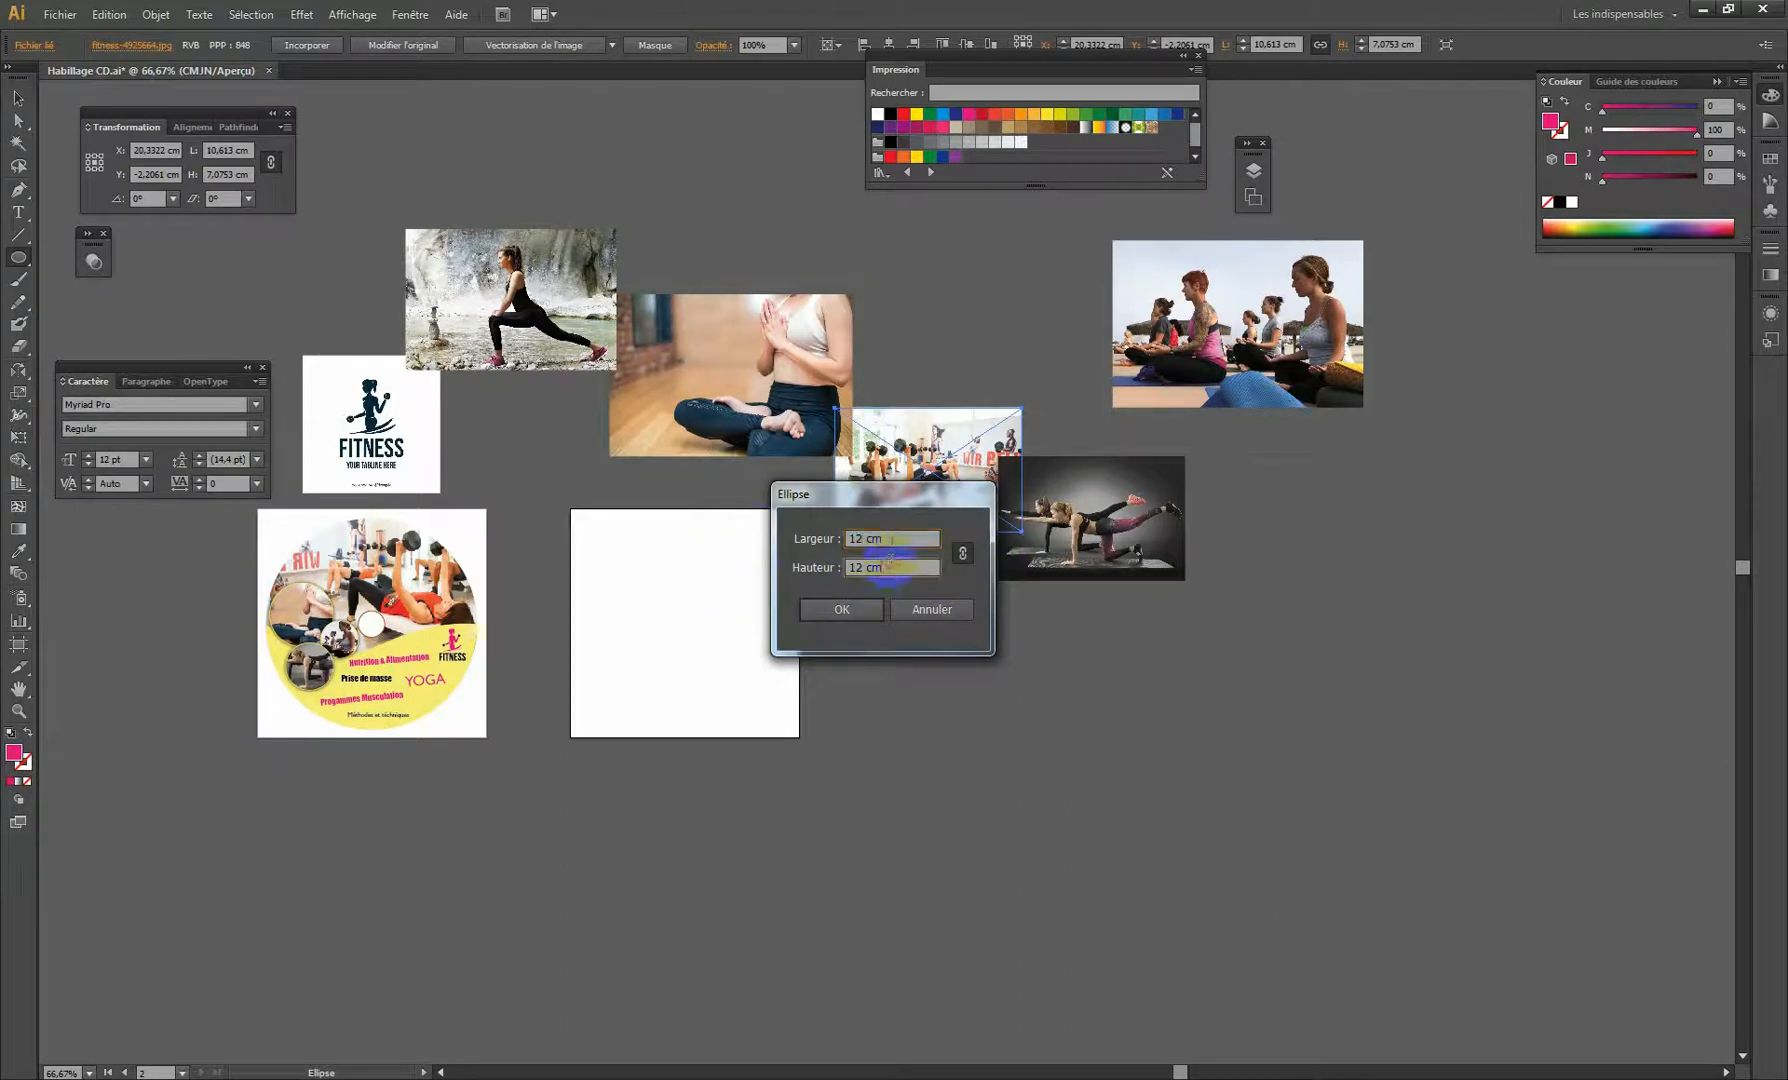
click(895, 538)
click(822, 609)
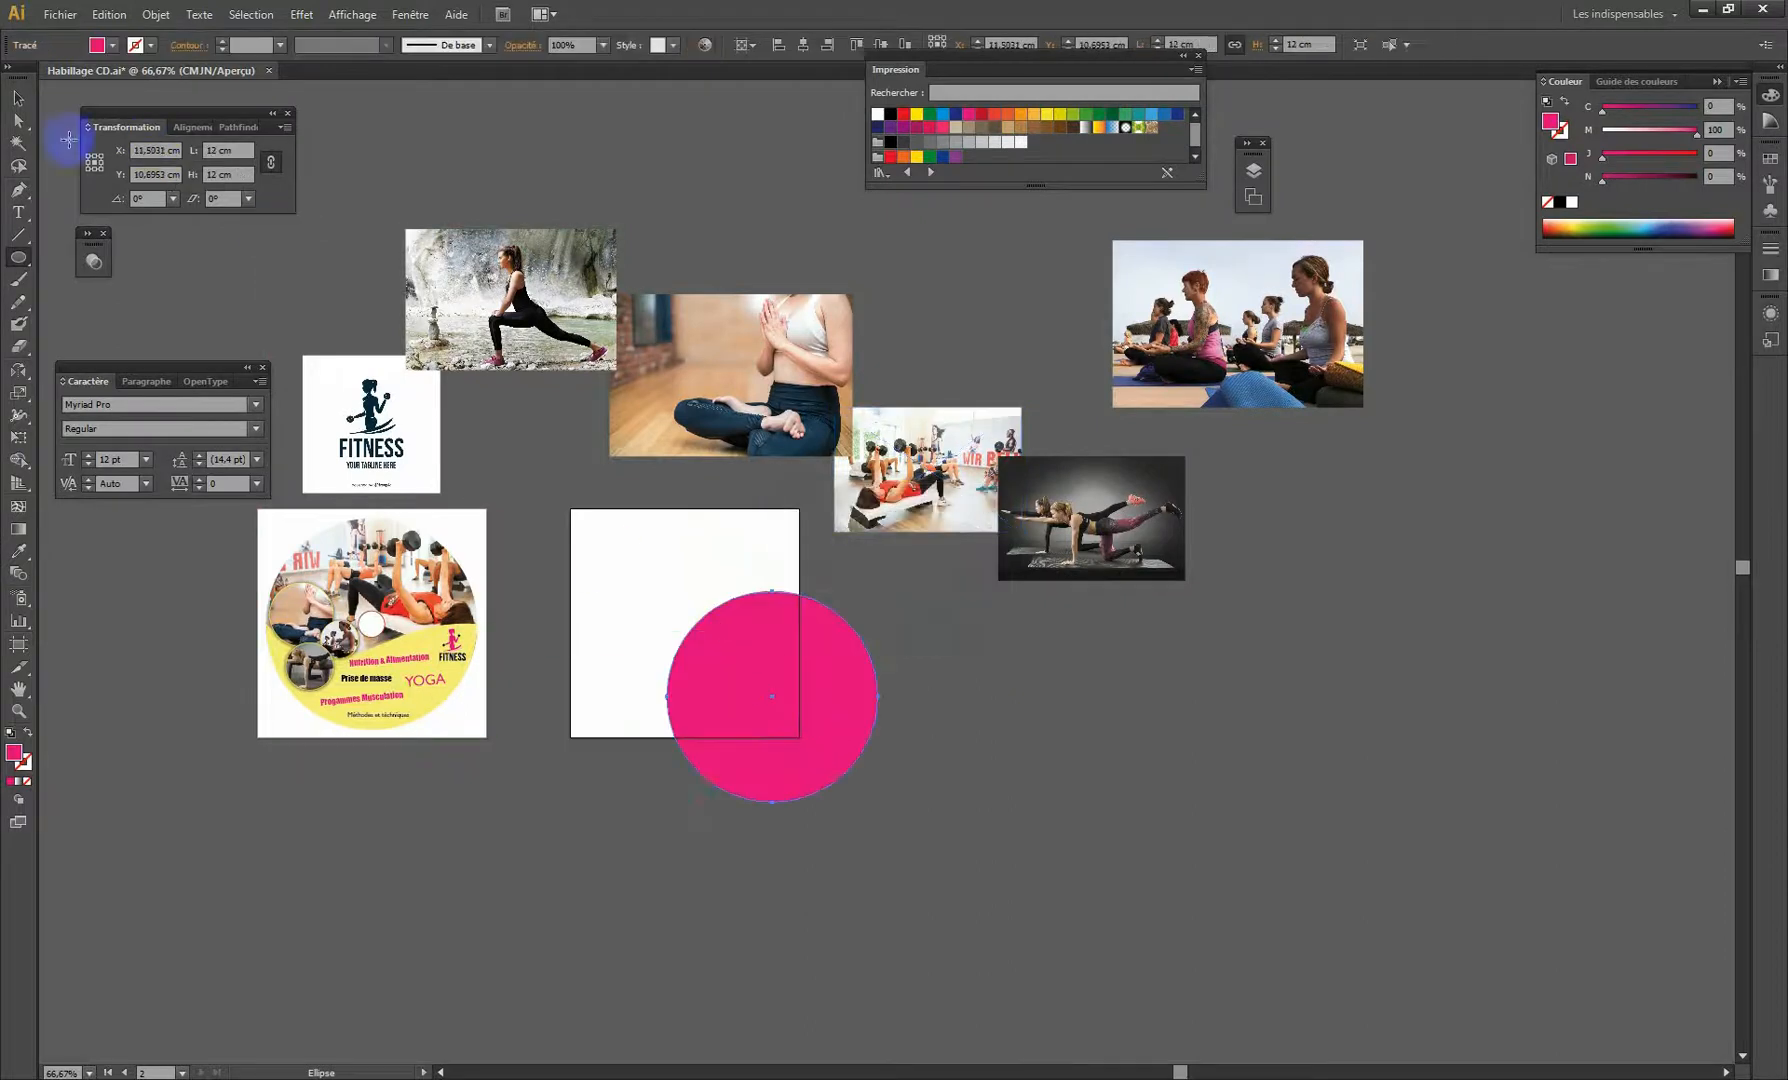
Move the 12 cm circle onto the blank artboard and lighten its fill to 87% magenta.
click(18, 98)
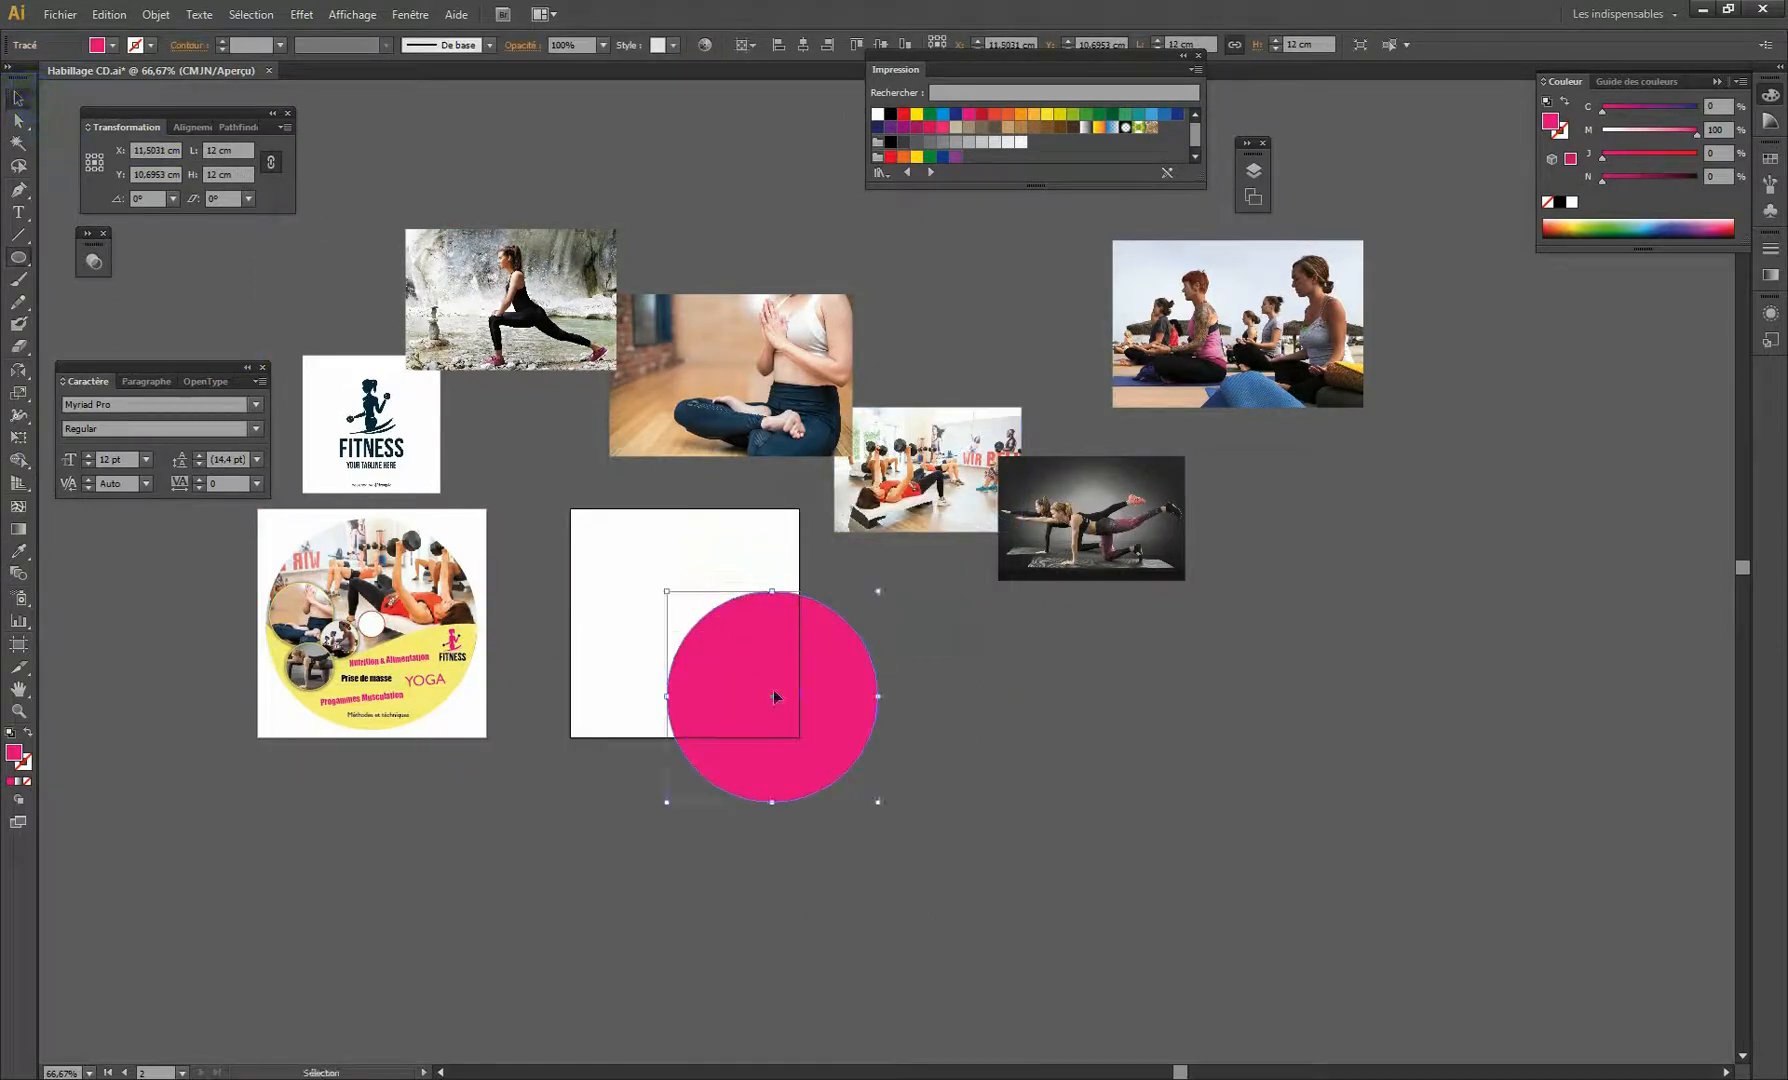
drag(772, 692, 688, 609)
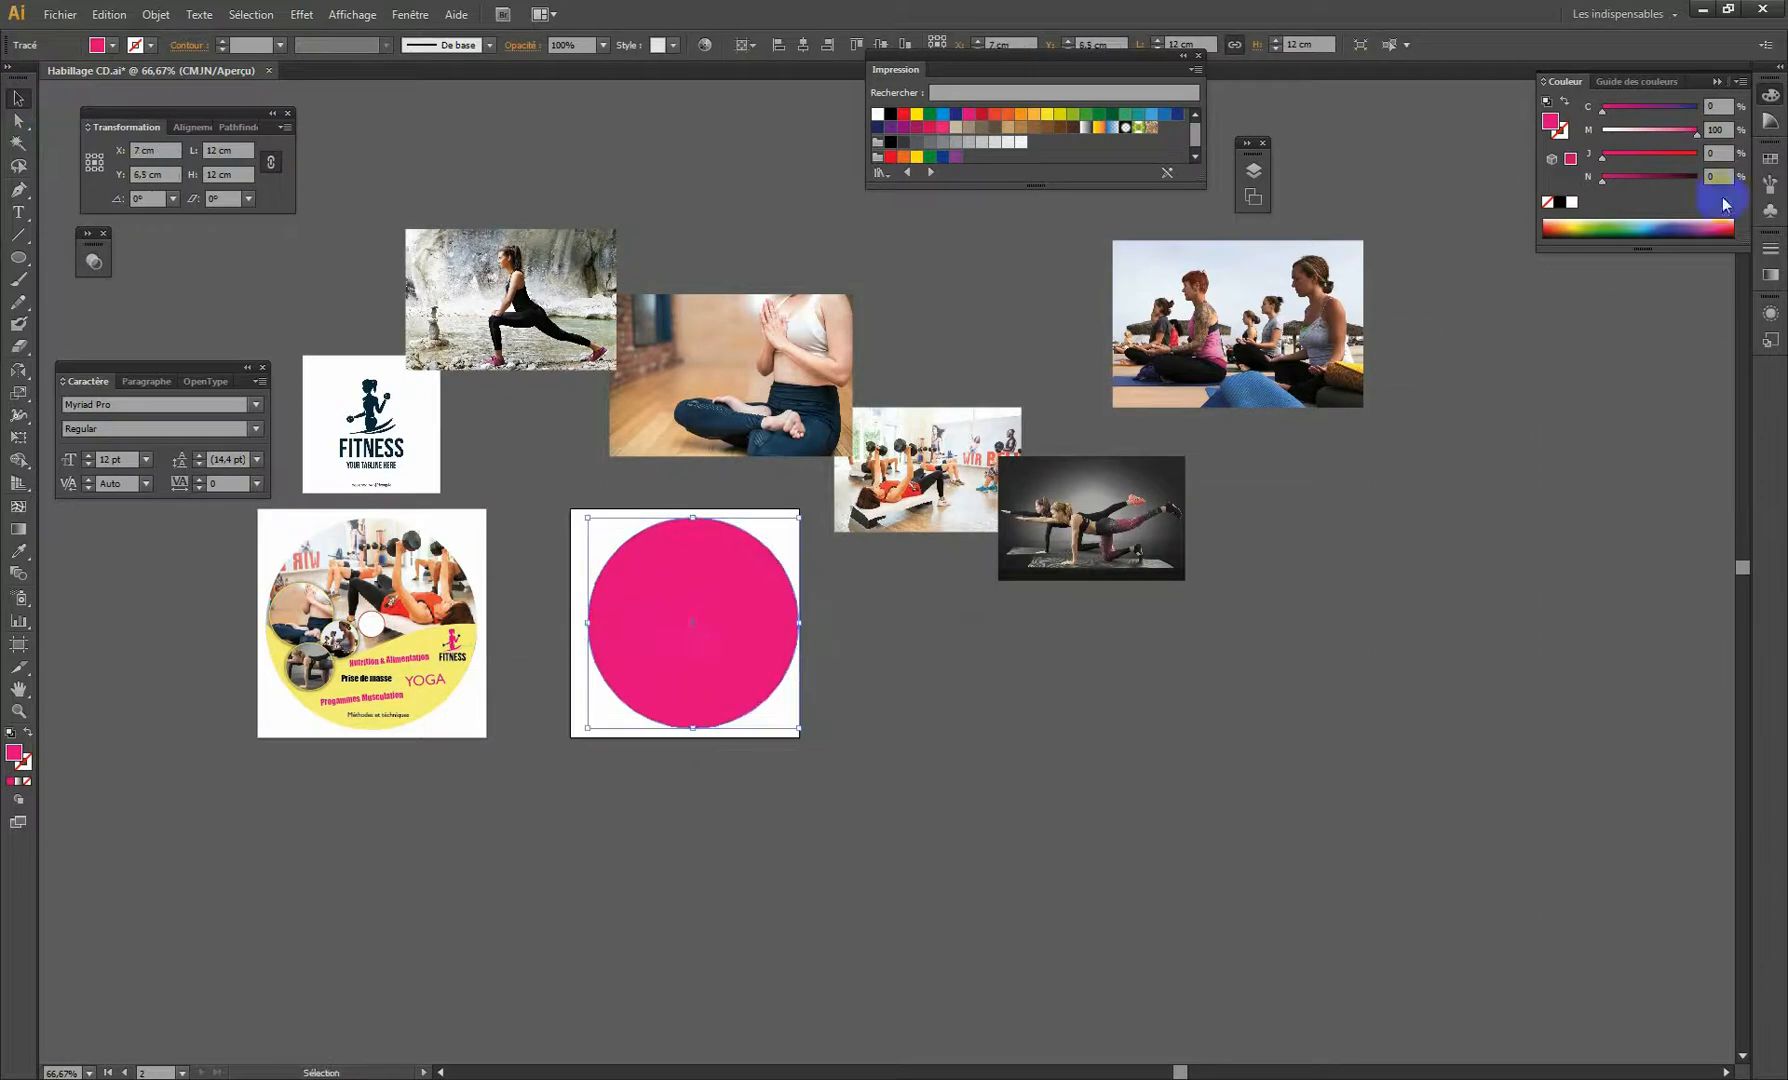
mouse_move(1697, 130)
mouse_down()
mouse_move(1628, 134)
mouse_move(1685, 134)
mouse_up()
click(1676, 138)
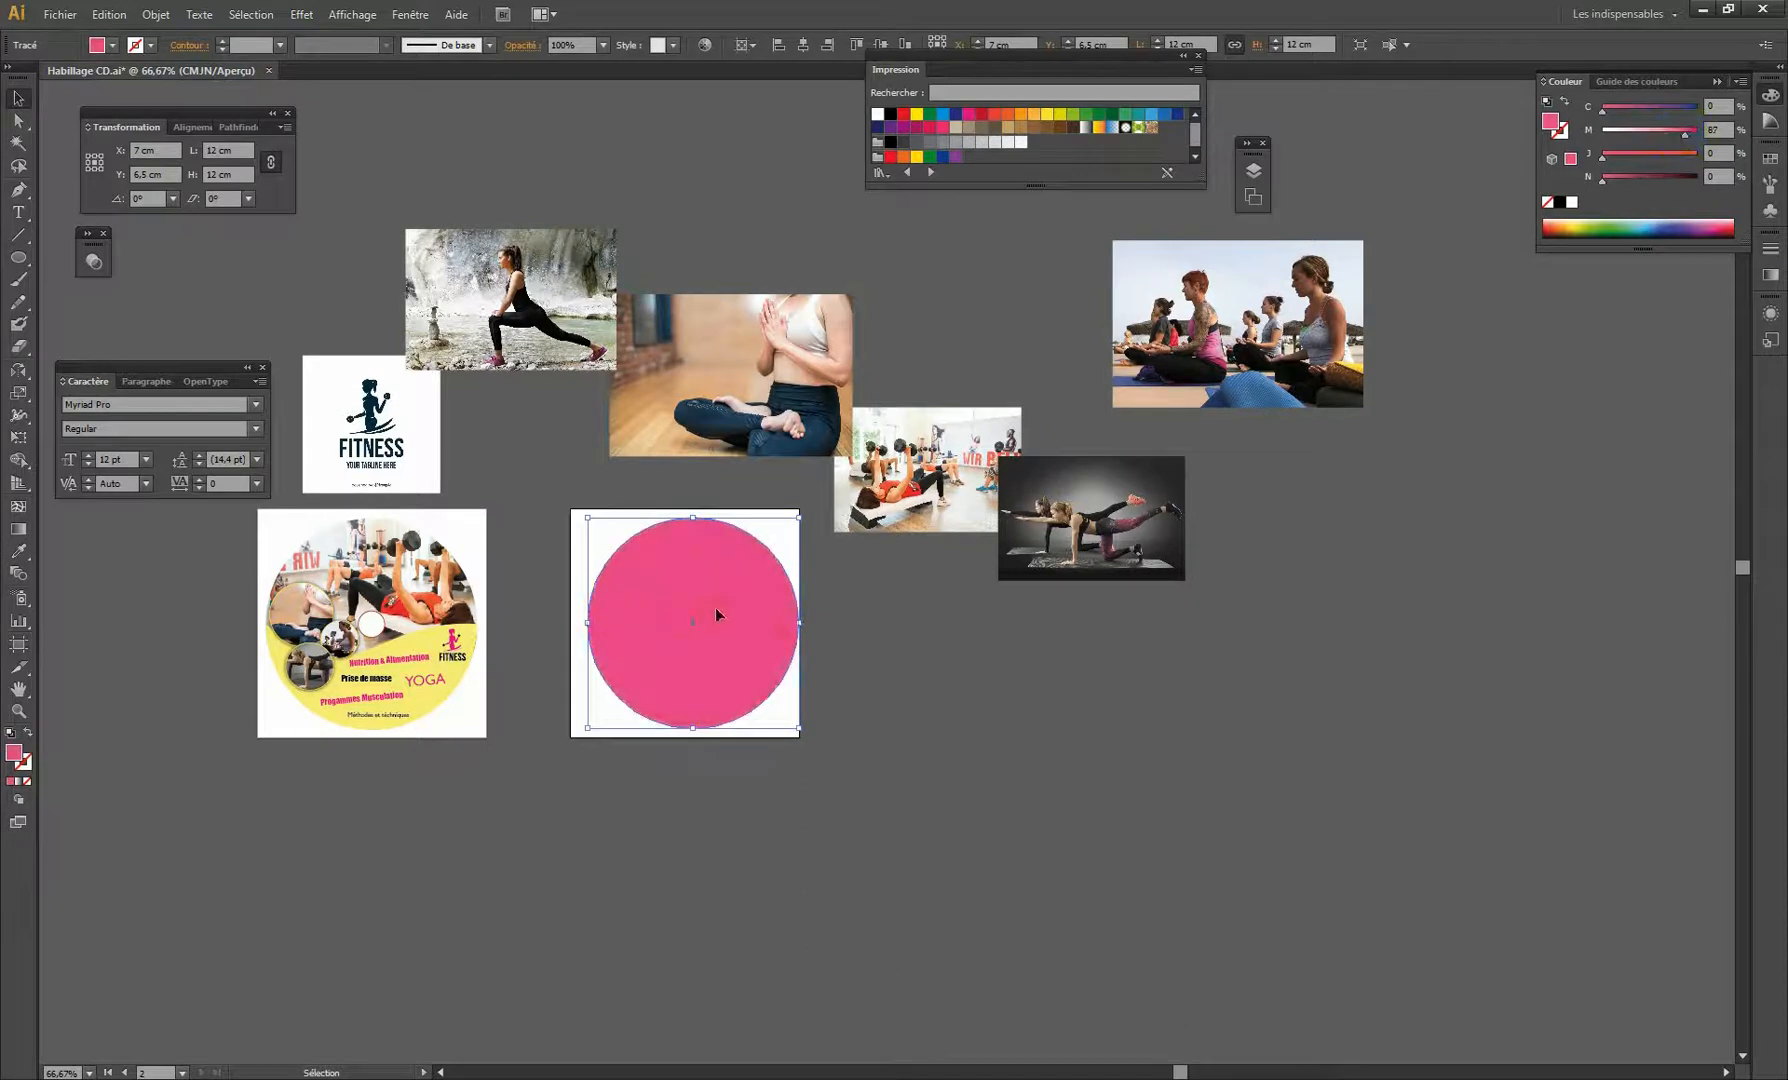
Adjust the pink circle's position so it sits roughly in the middle of the artboard.
drag(716, 609, 702, 614)
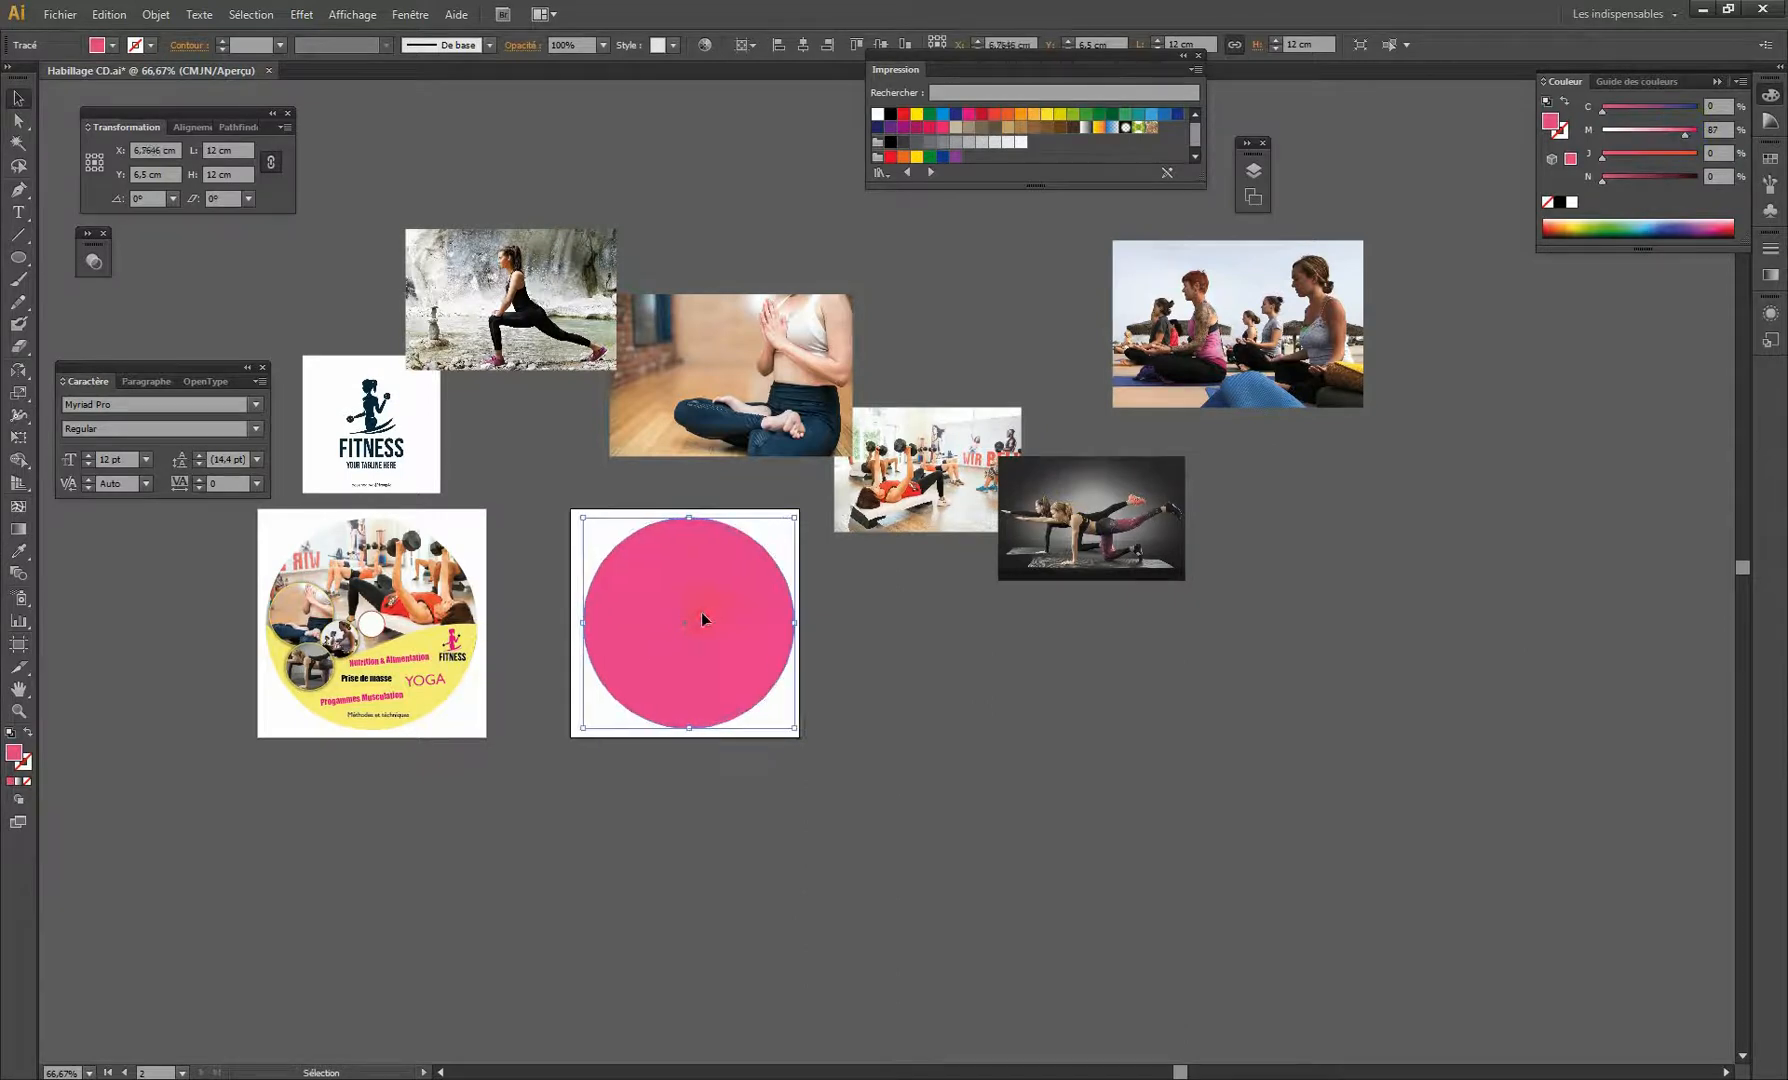
key(ctrl+1)
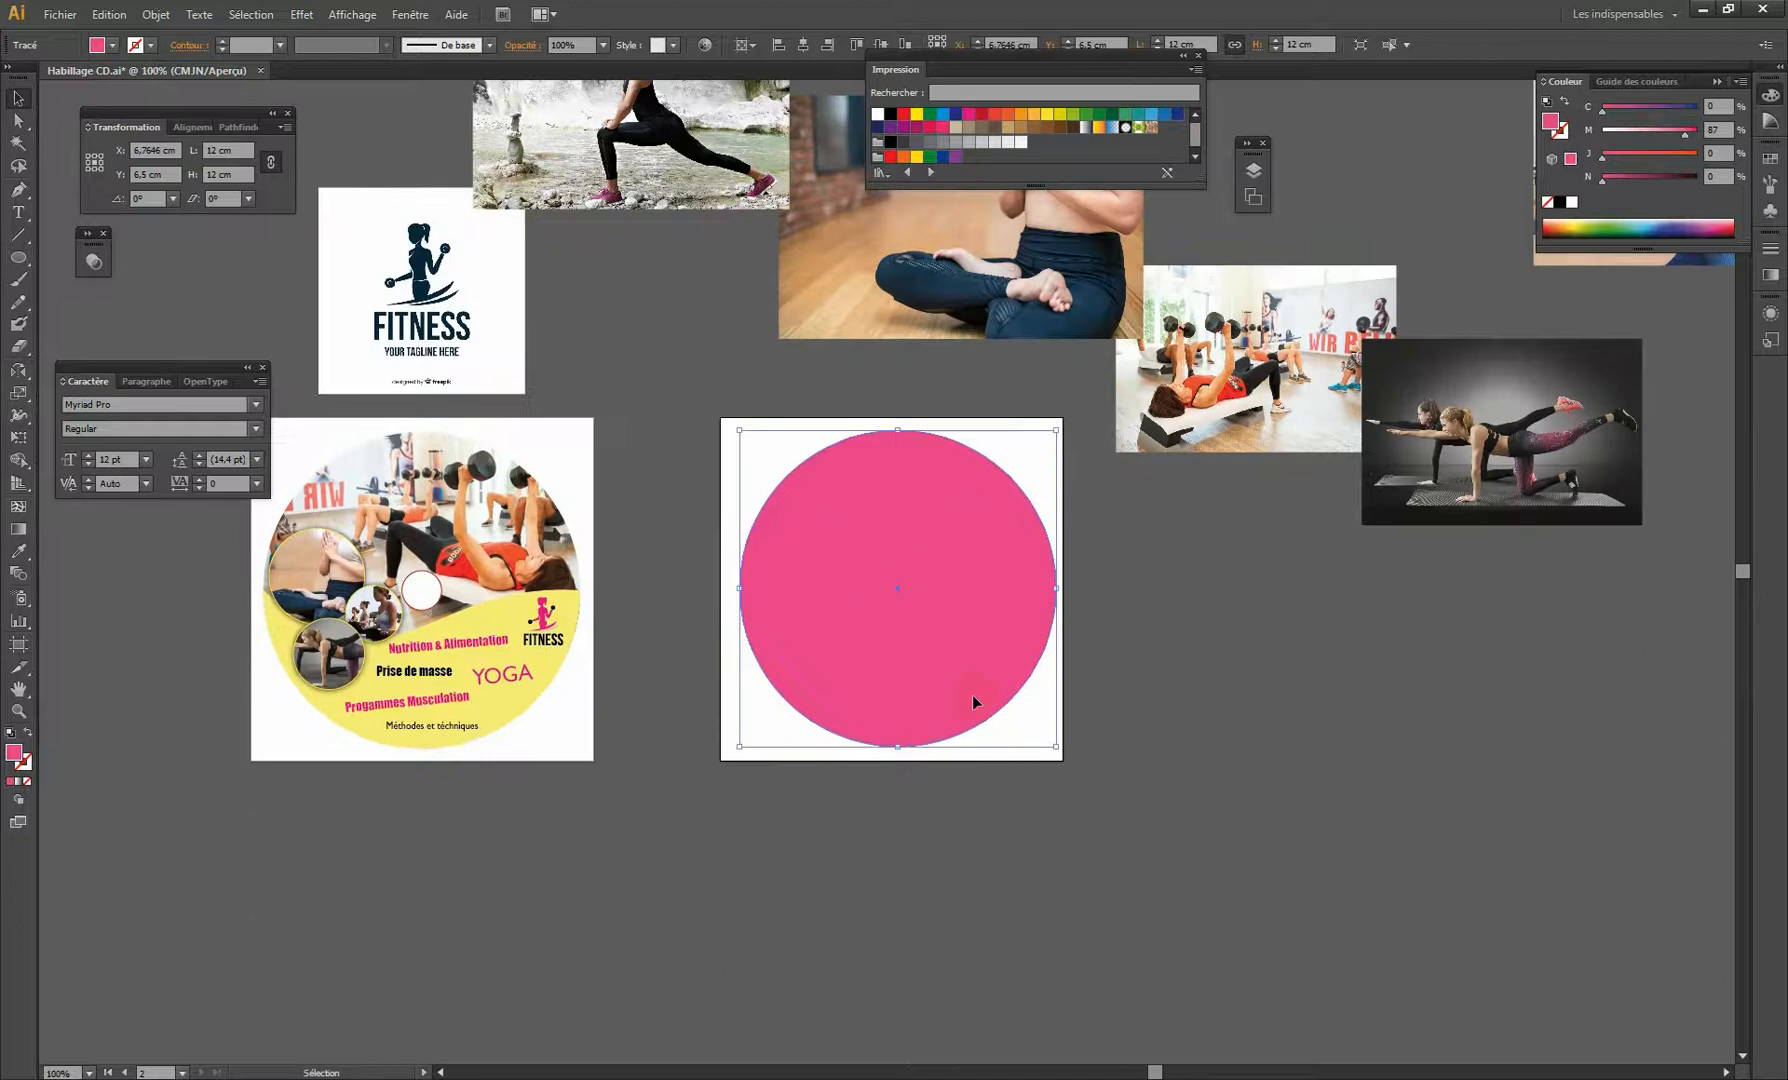
drag(920, 611, 834, 601)
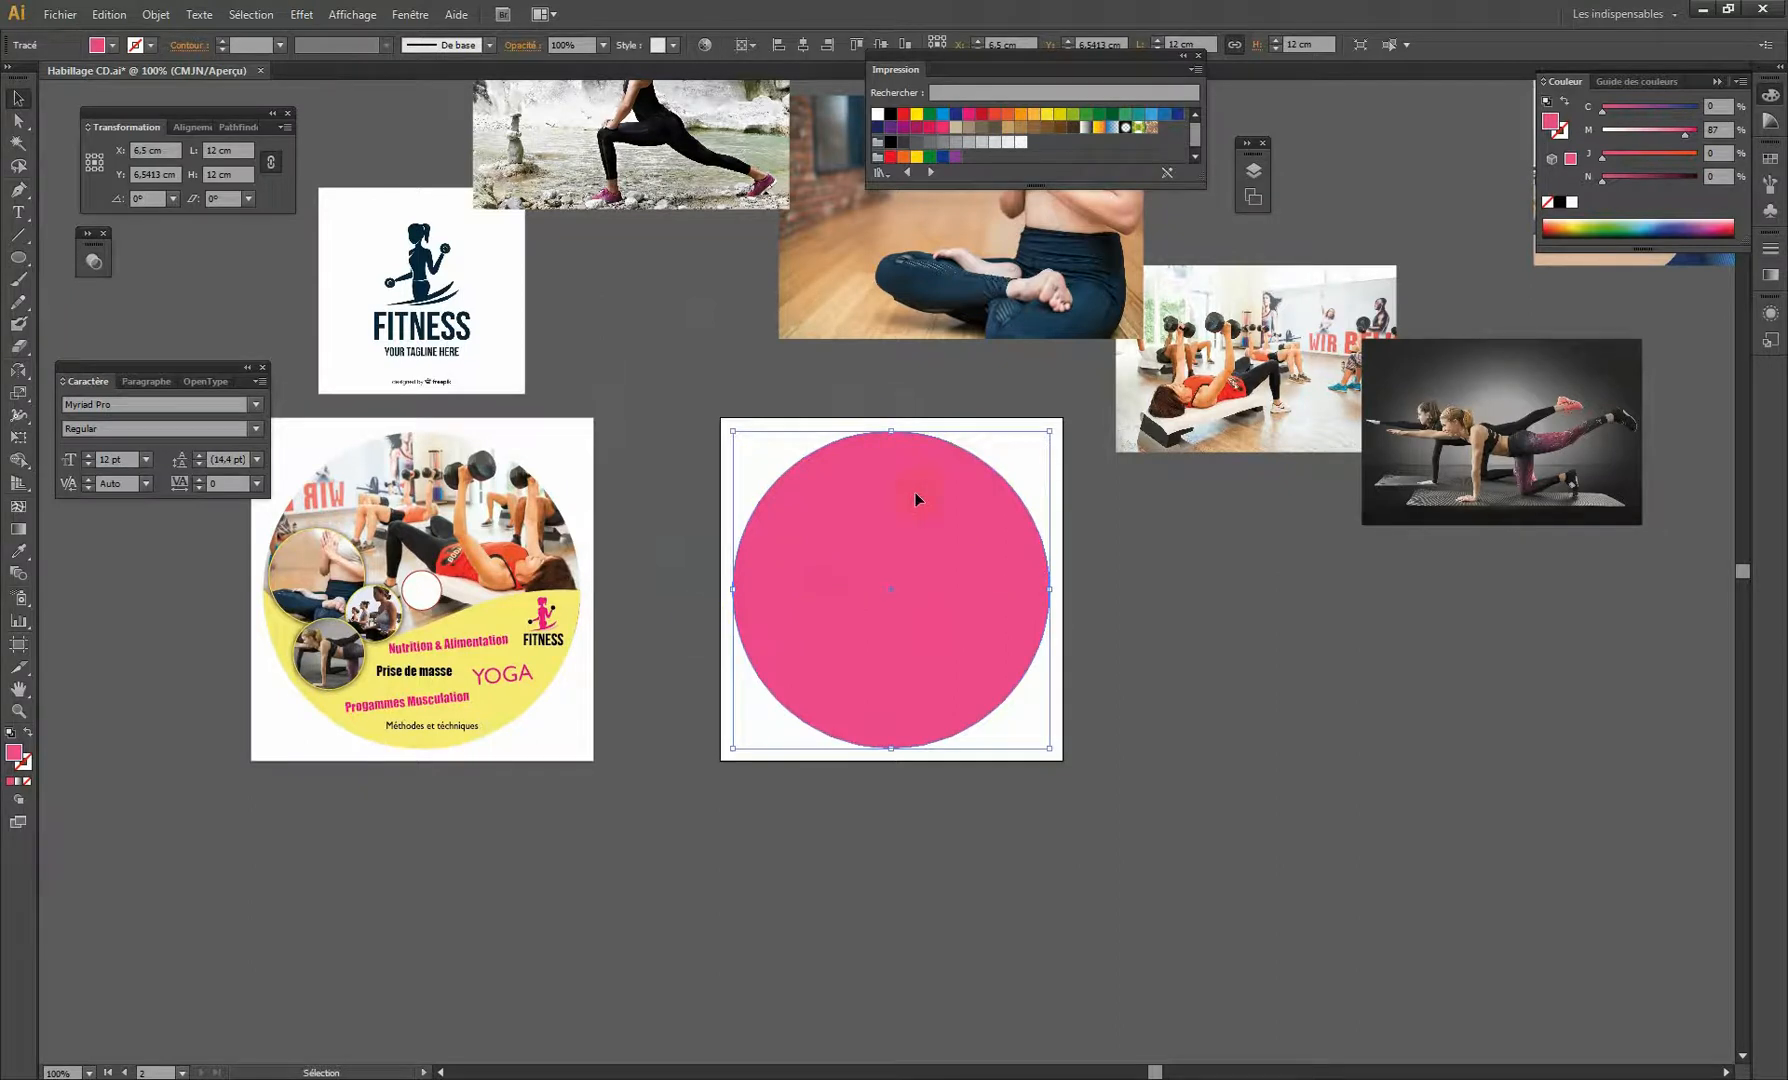
click(782, 464)
Create a second circle, 1.5 × 1.5 cm, near the upper-left corner of the blank artboard.
click(20, 258)
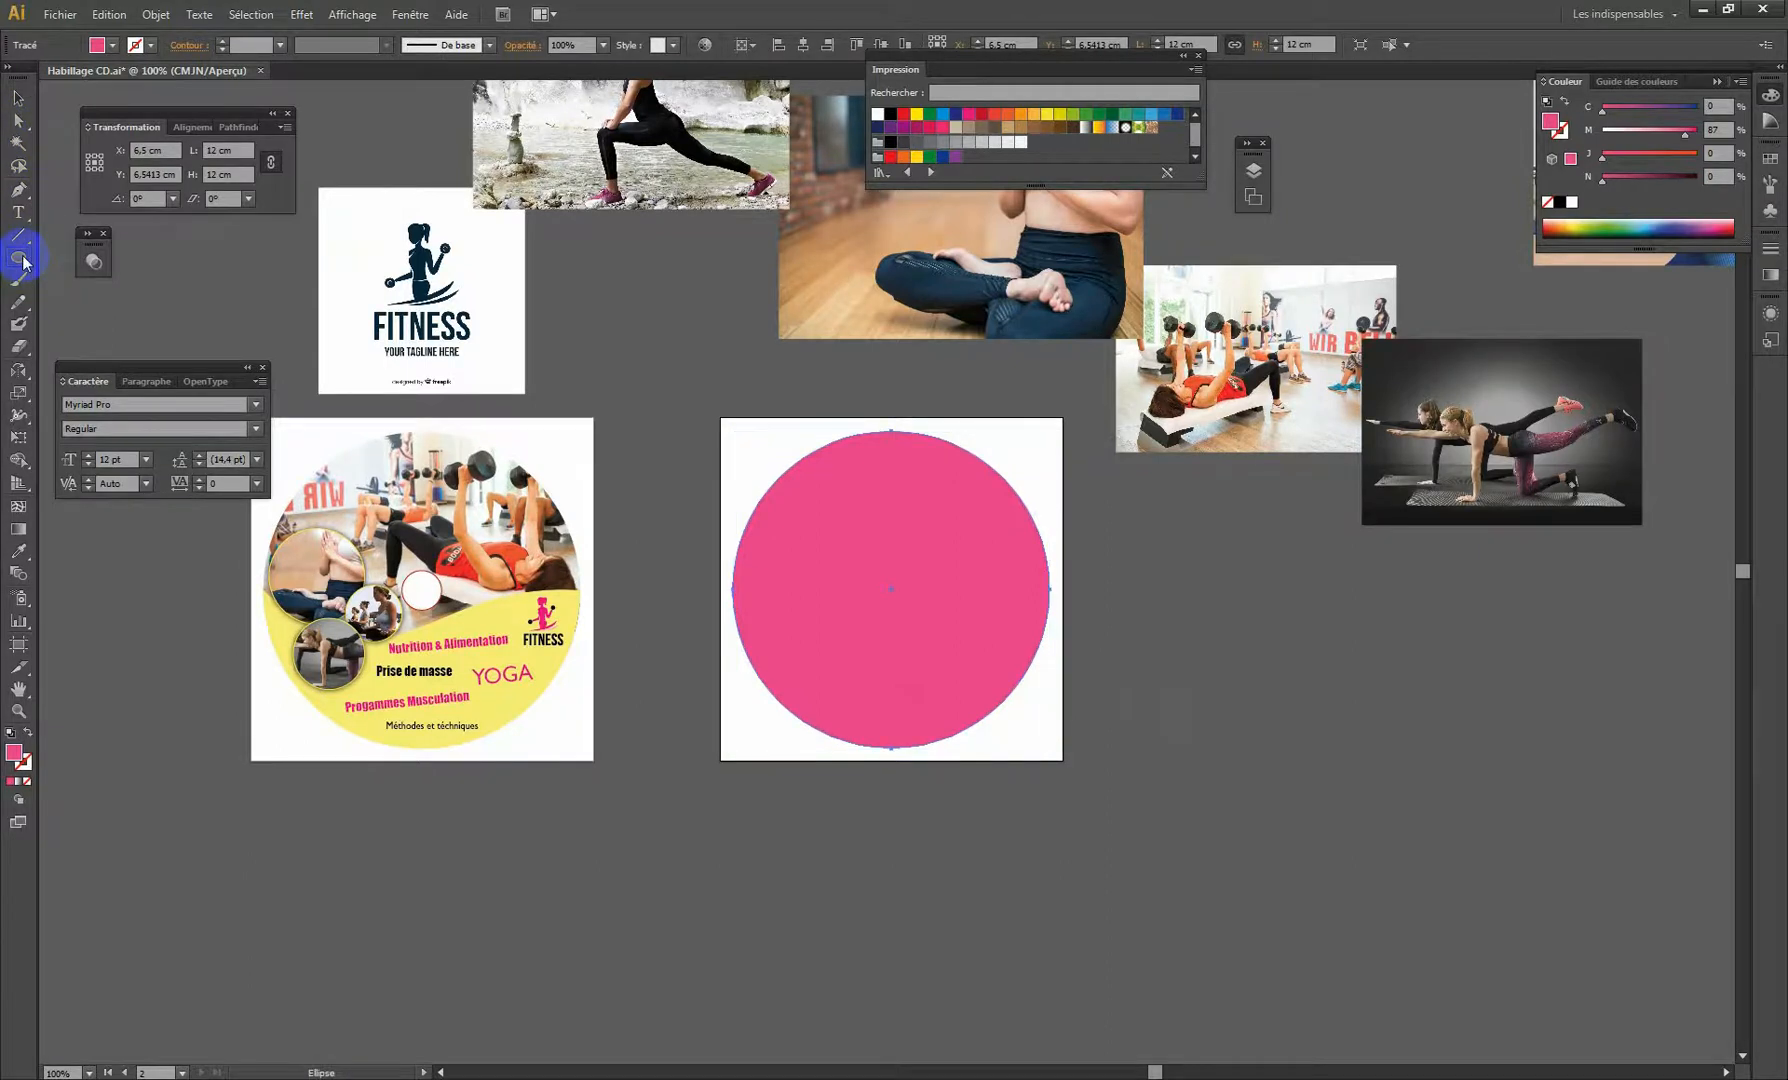
click(760, 436)
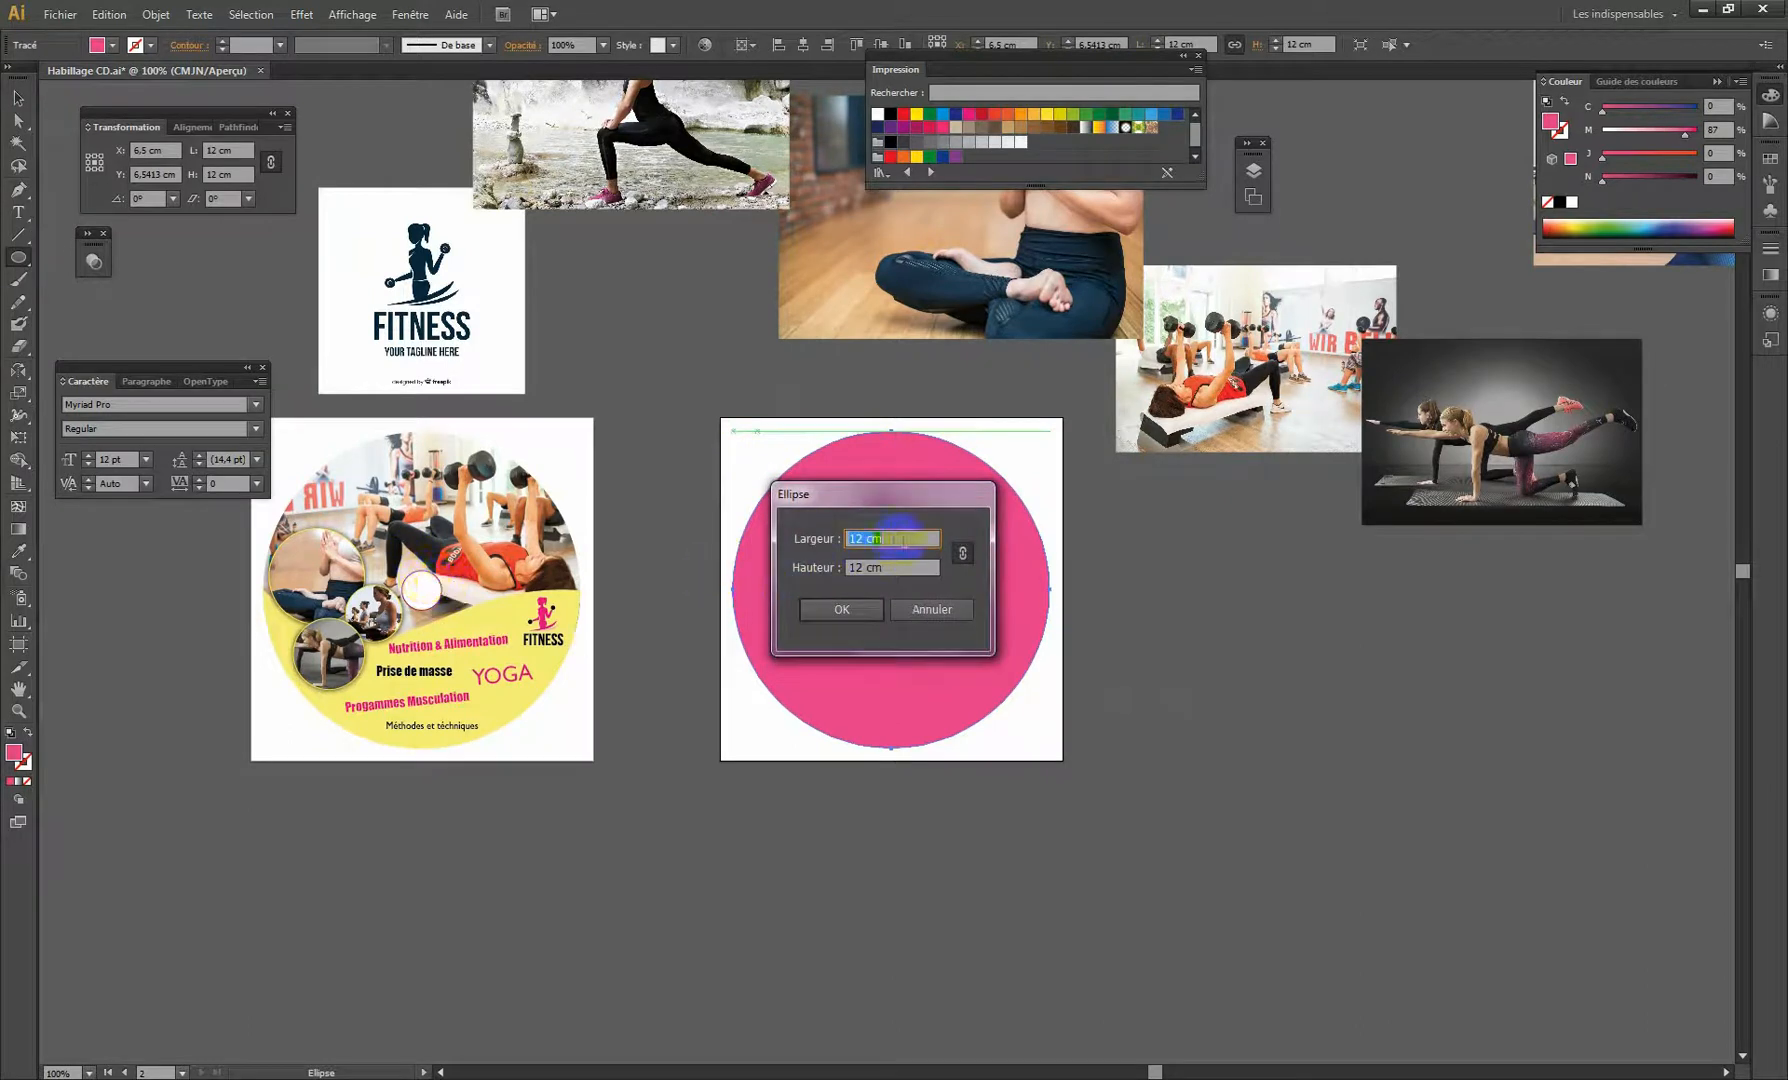
text(1,5)
click(850, 611)
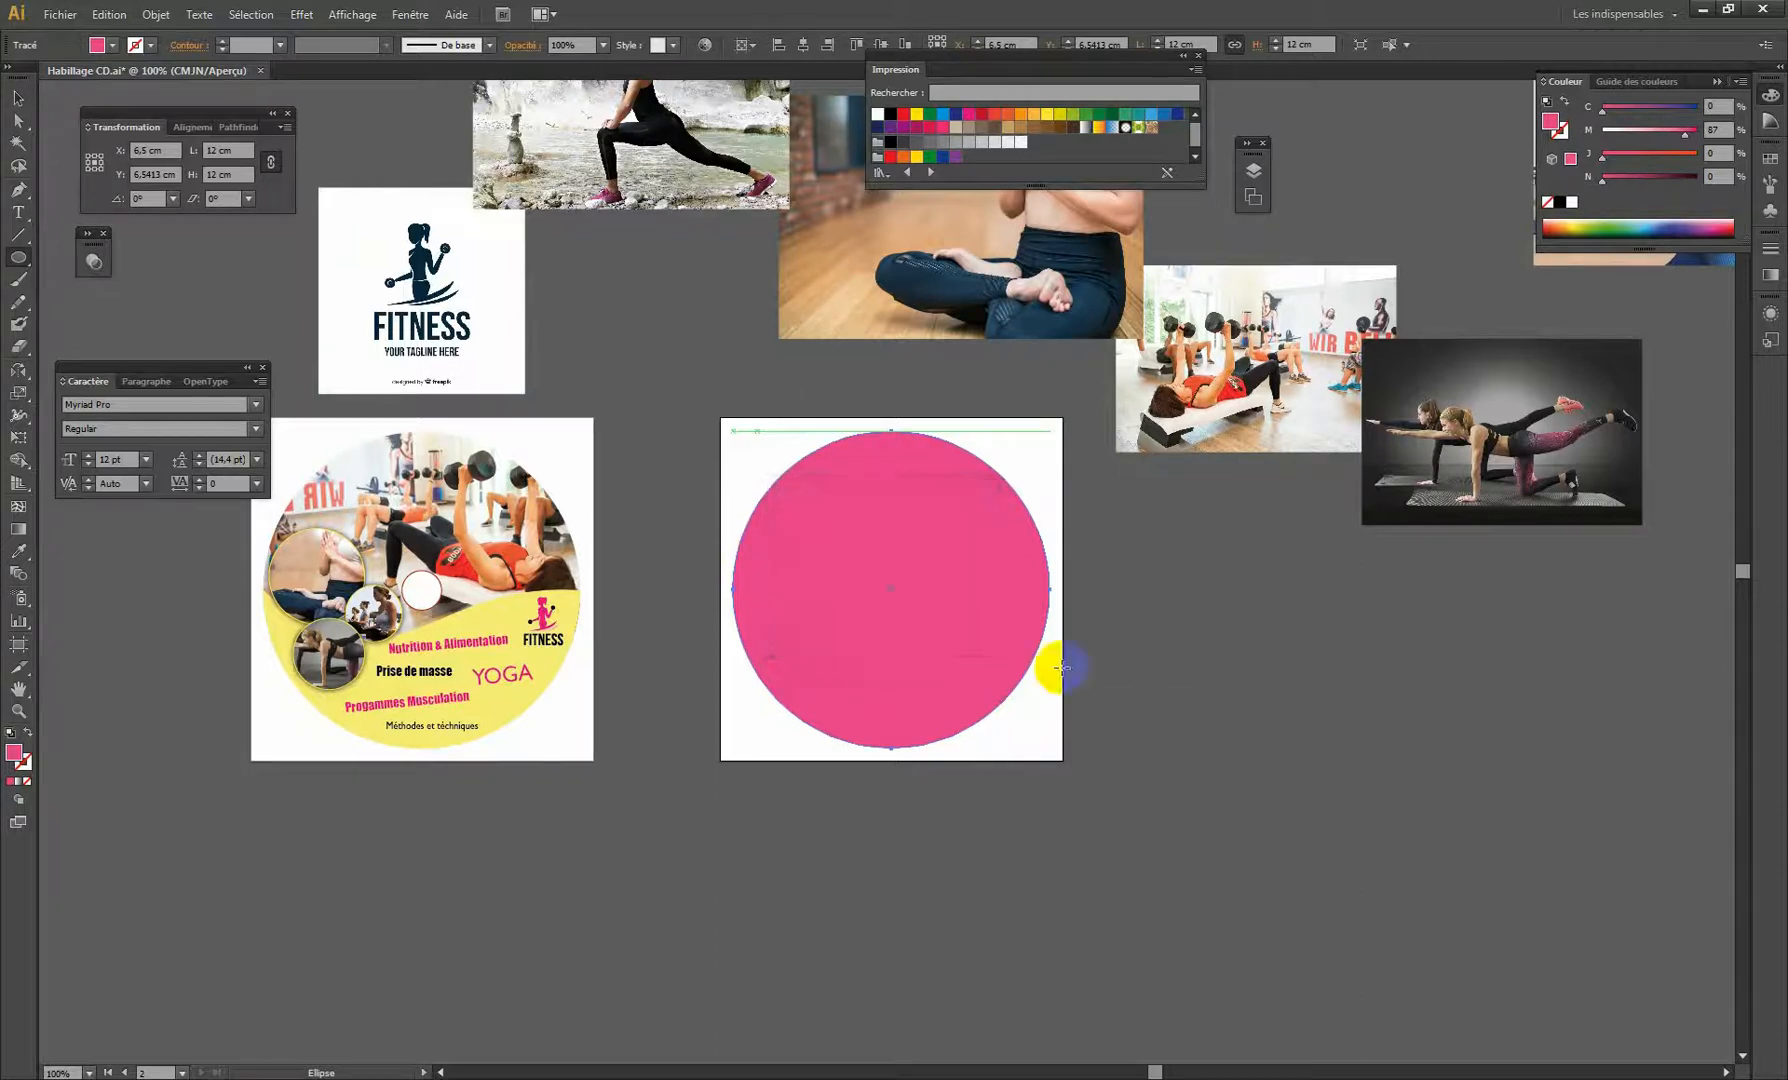
click(18, 98)
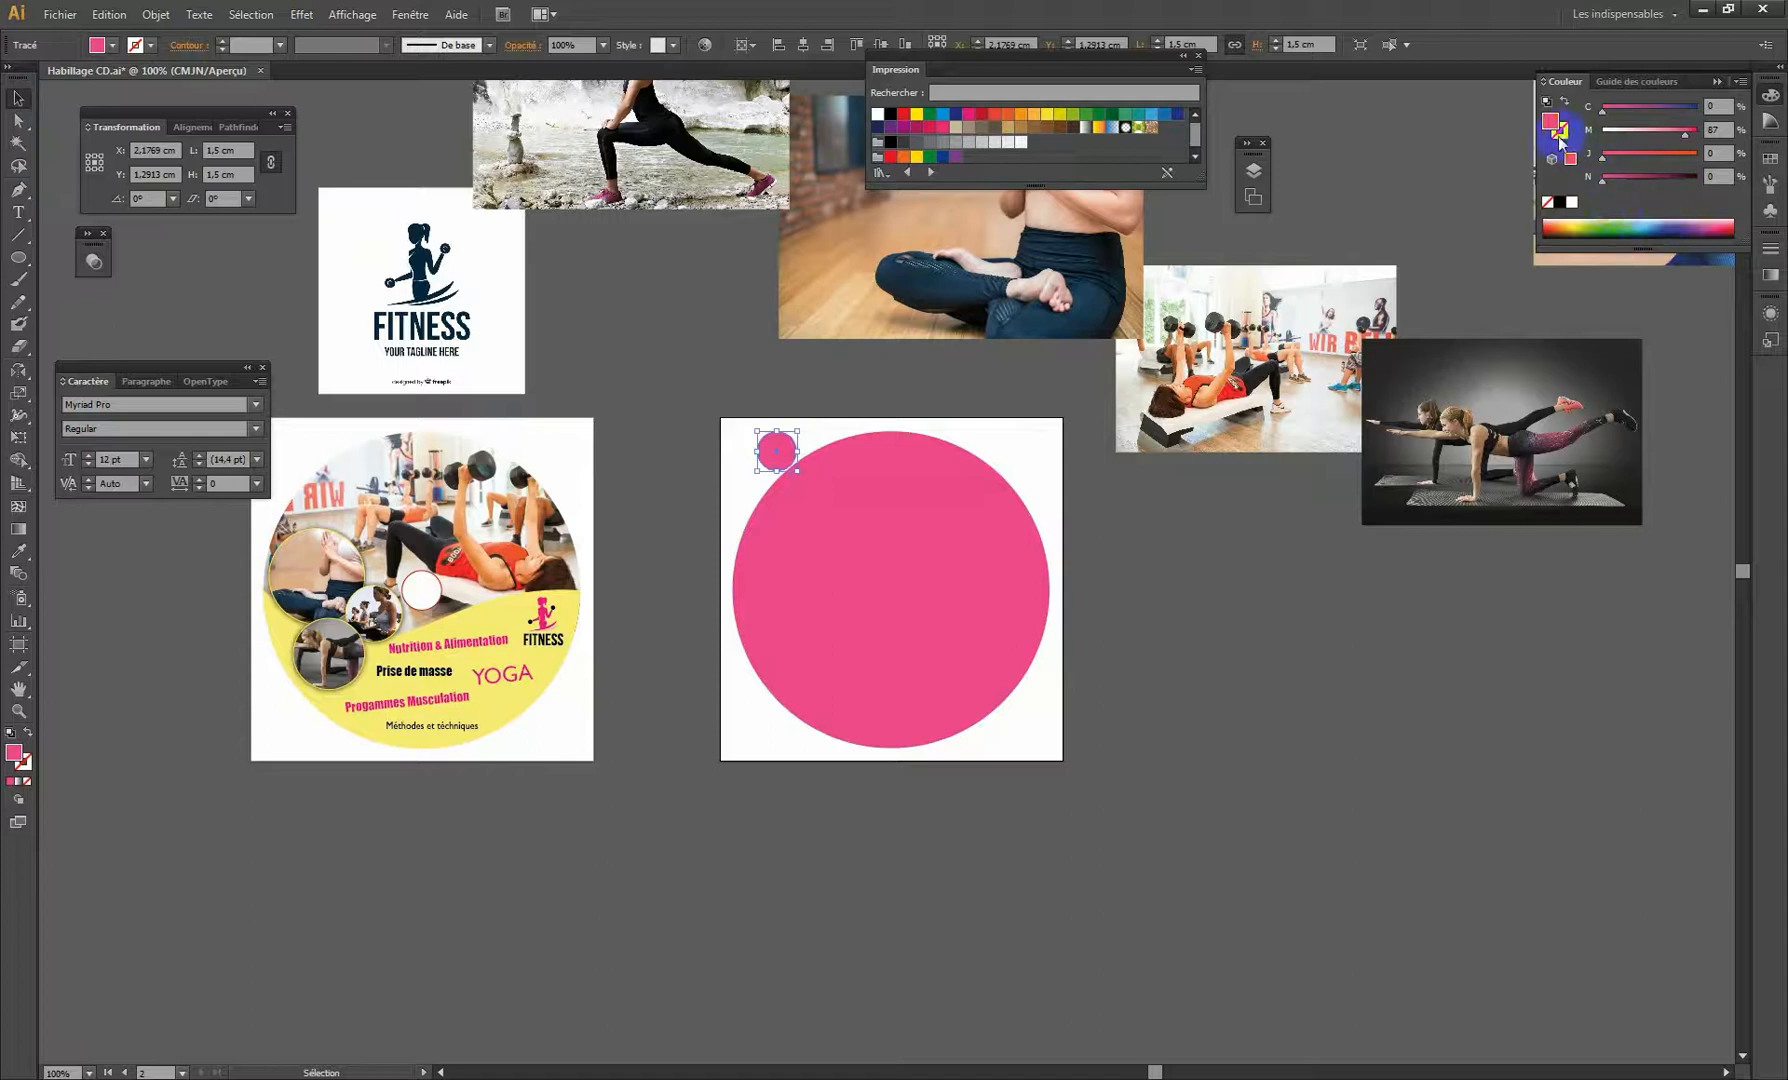
Fill the 1.5 cm circle with grey, using 44% black.
click(1560, 203)
click(1649, 177)
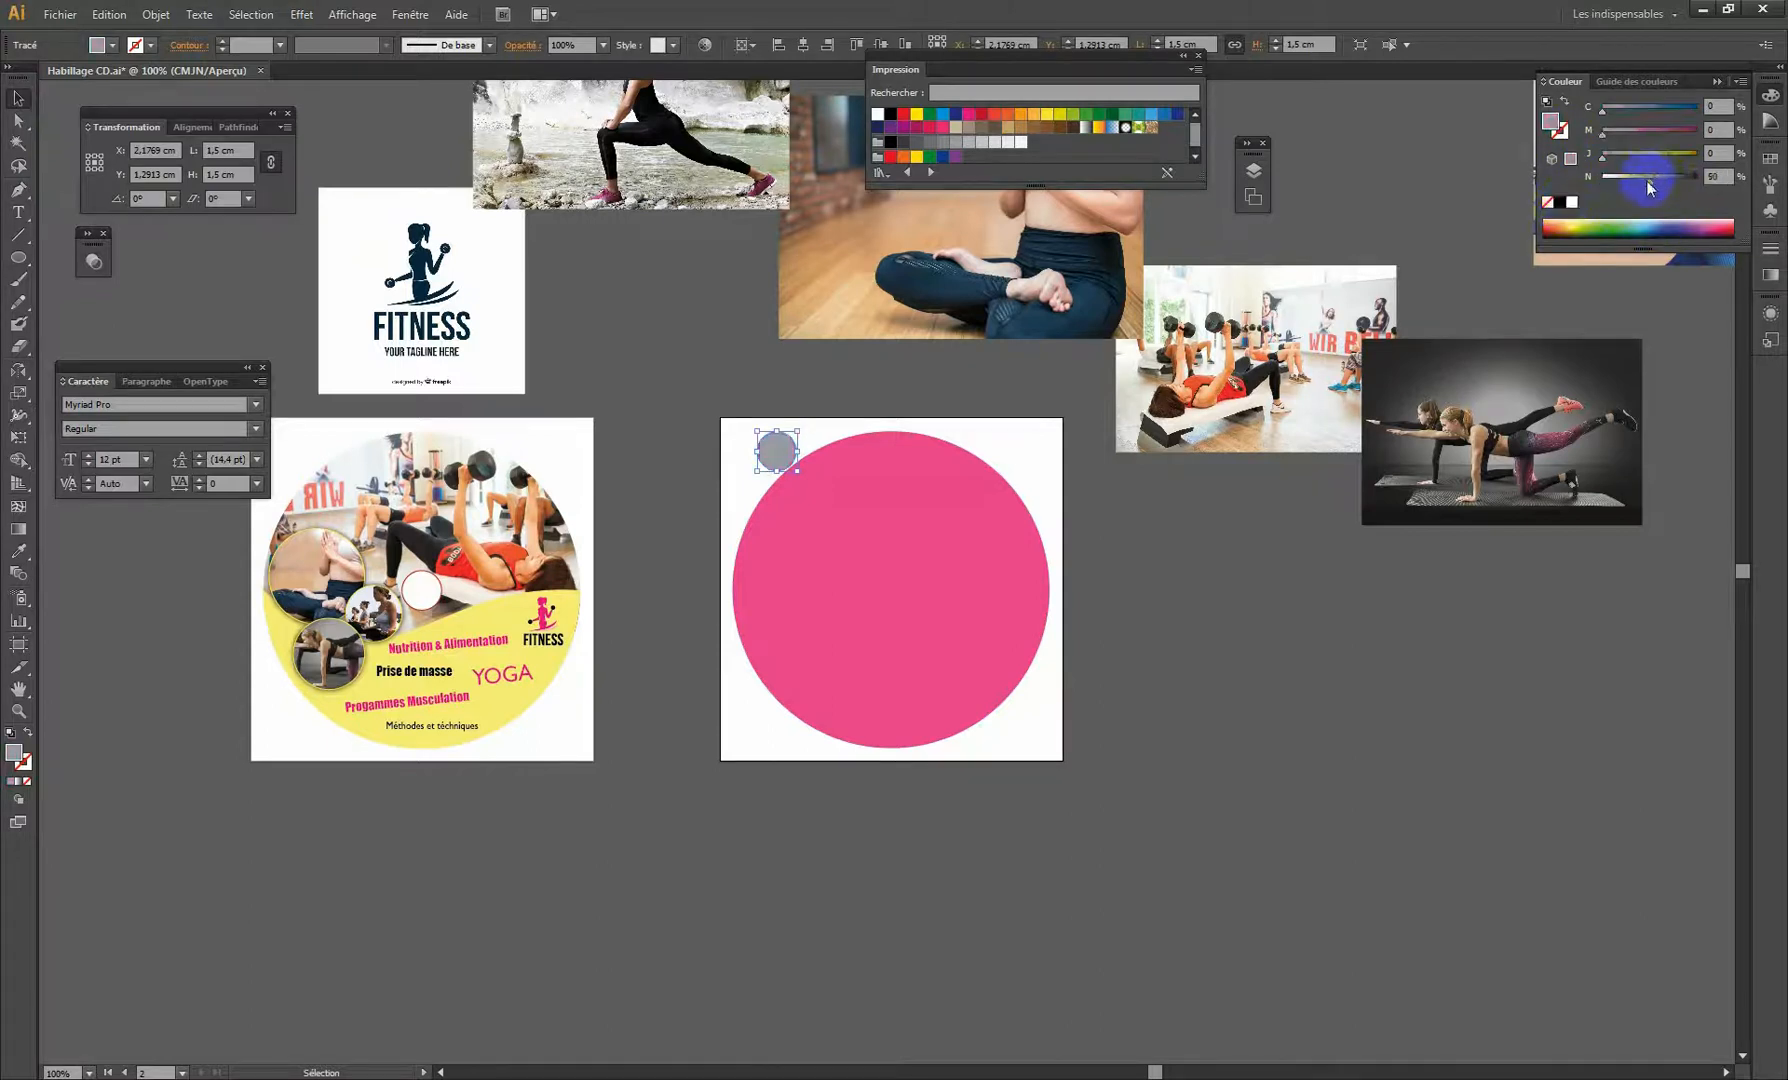
drag(1649, 182, 1643, 180)
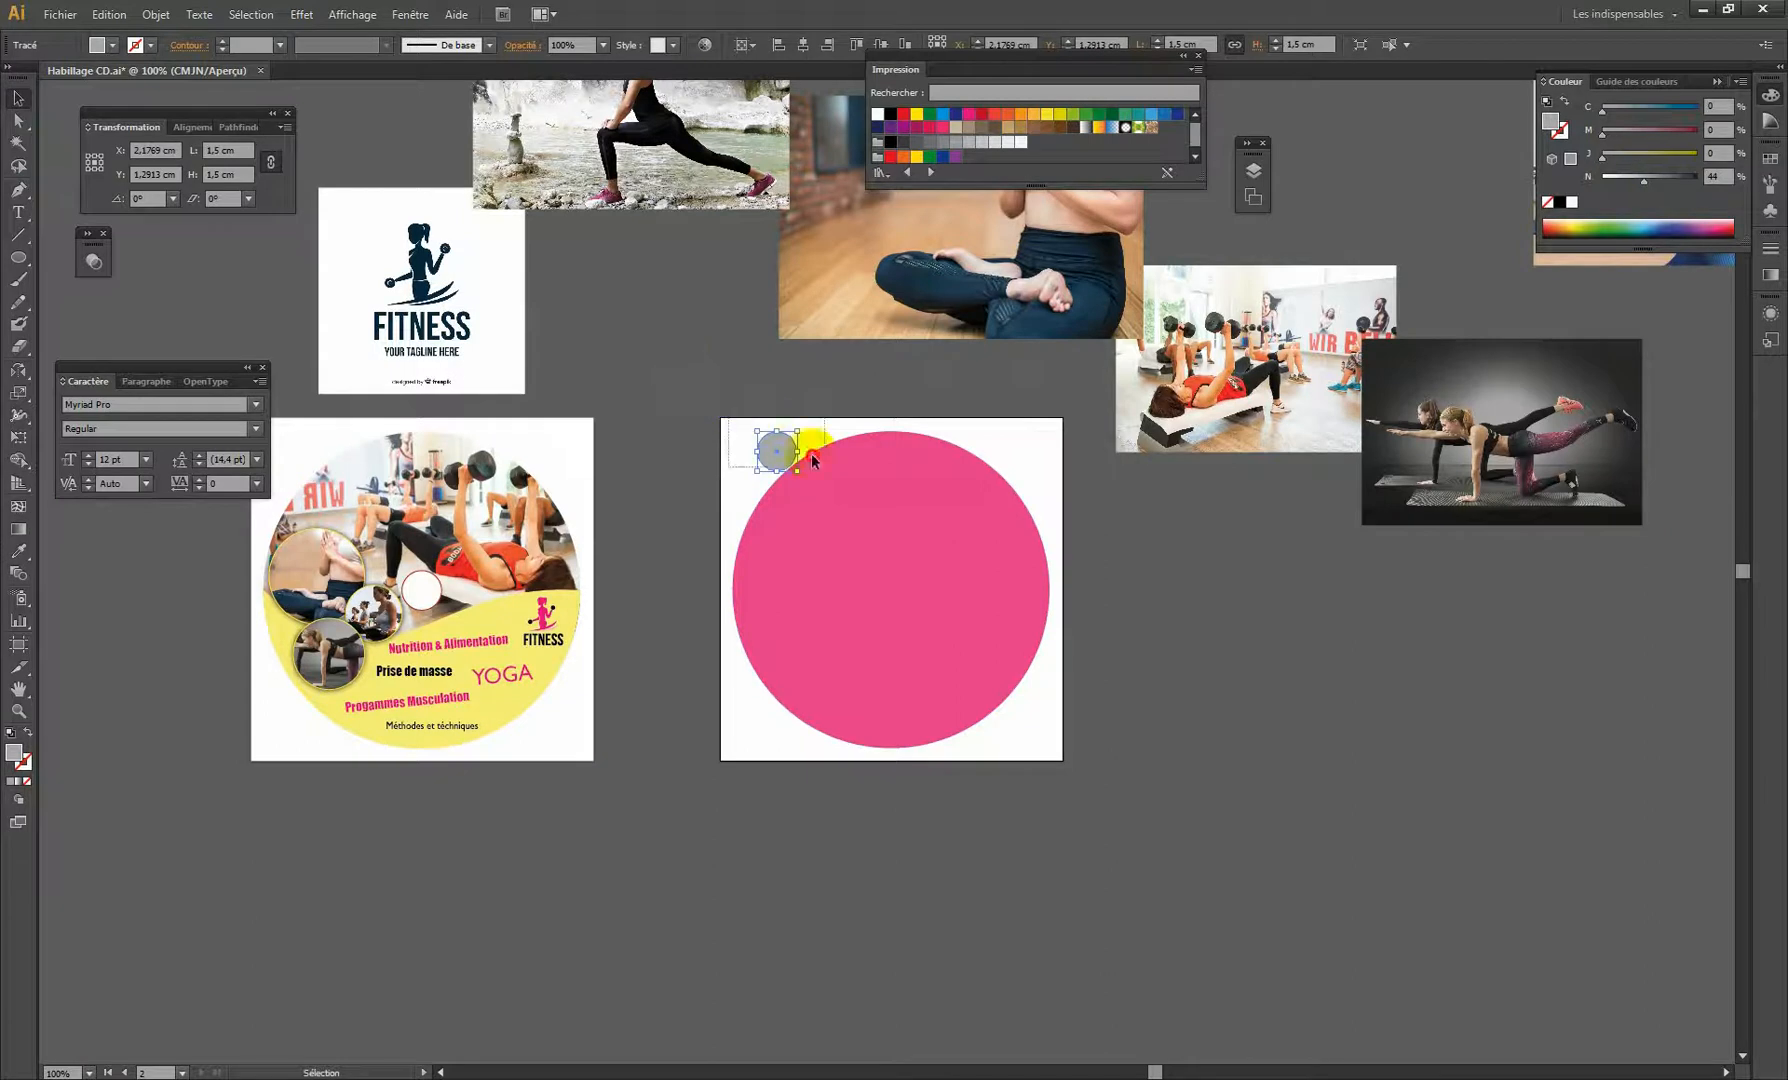
Center the small grey circle and the large pink circle horizontally and vertically on the artboard.
shift+click(969, 581)
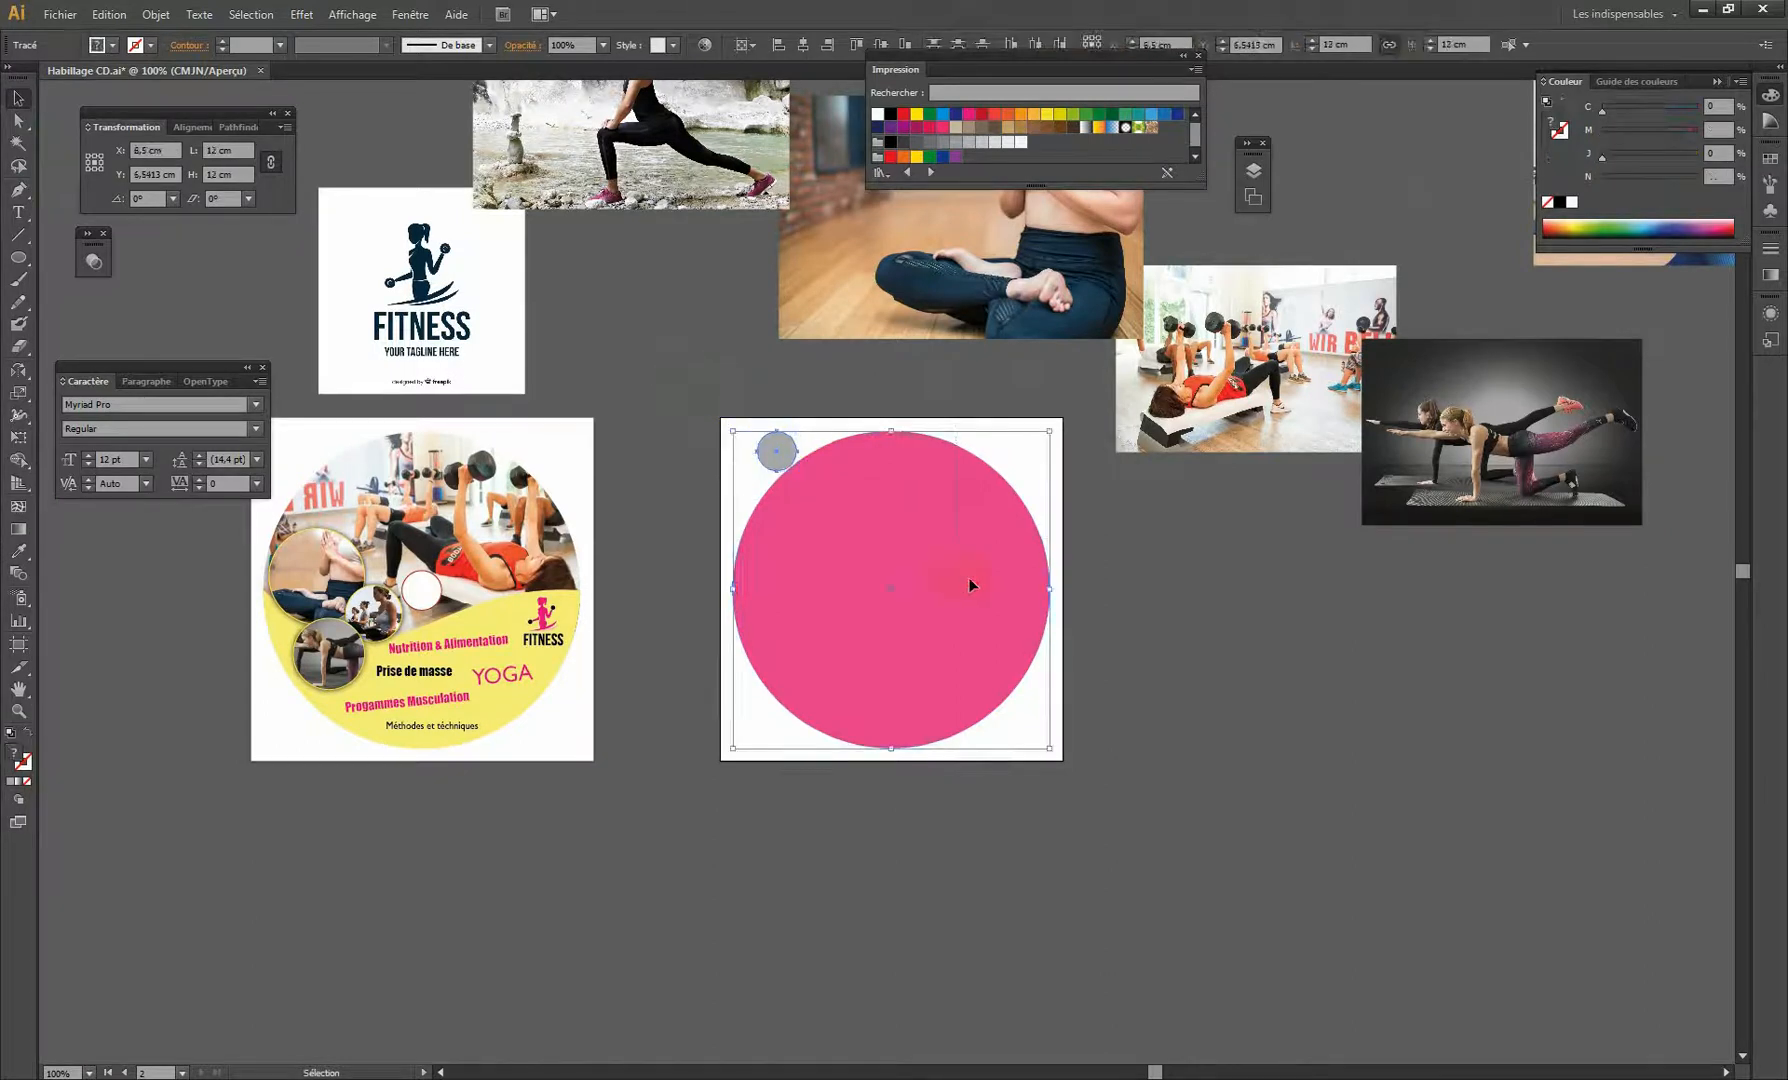
click(193, 123)
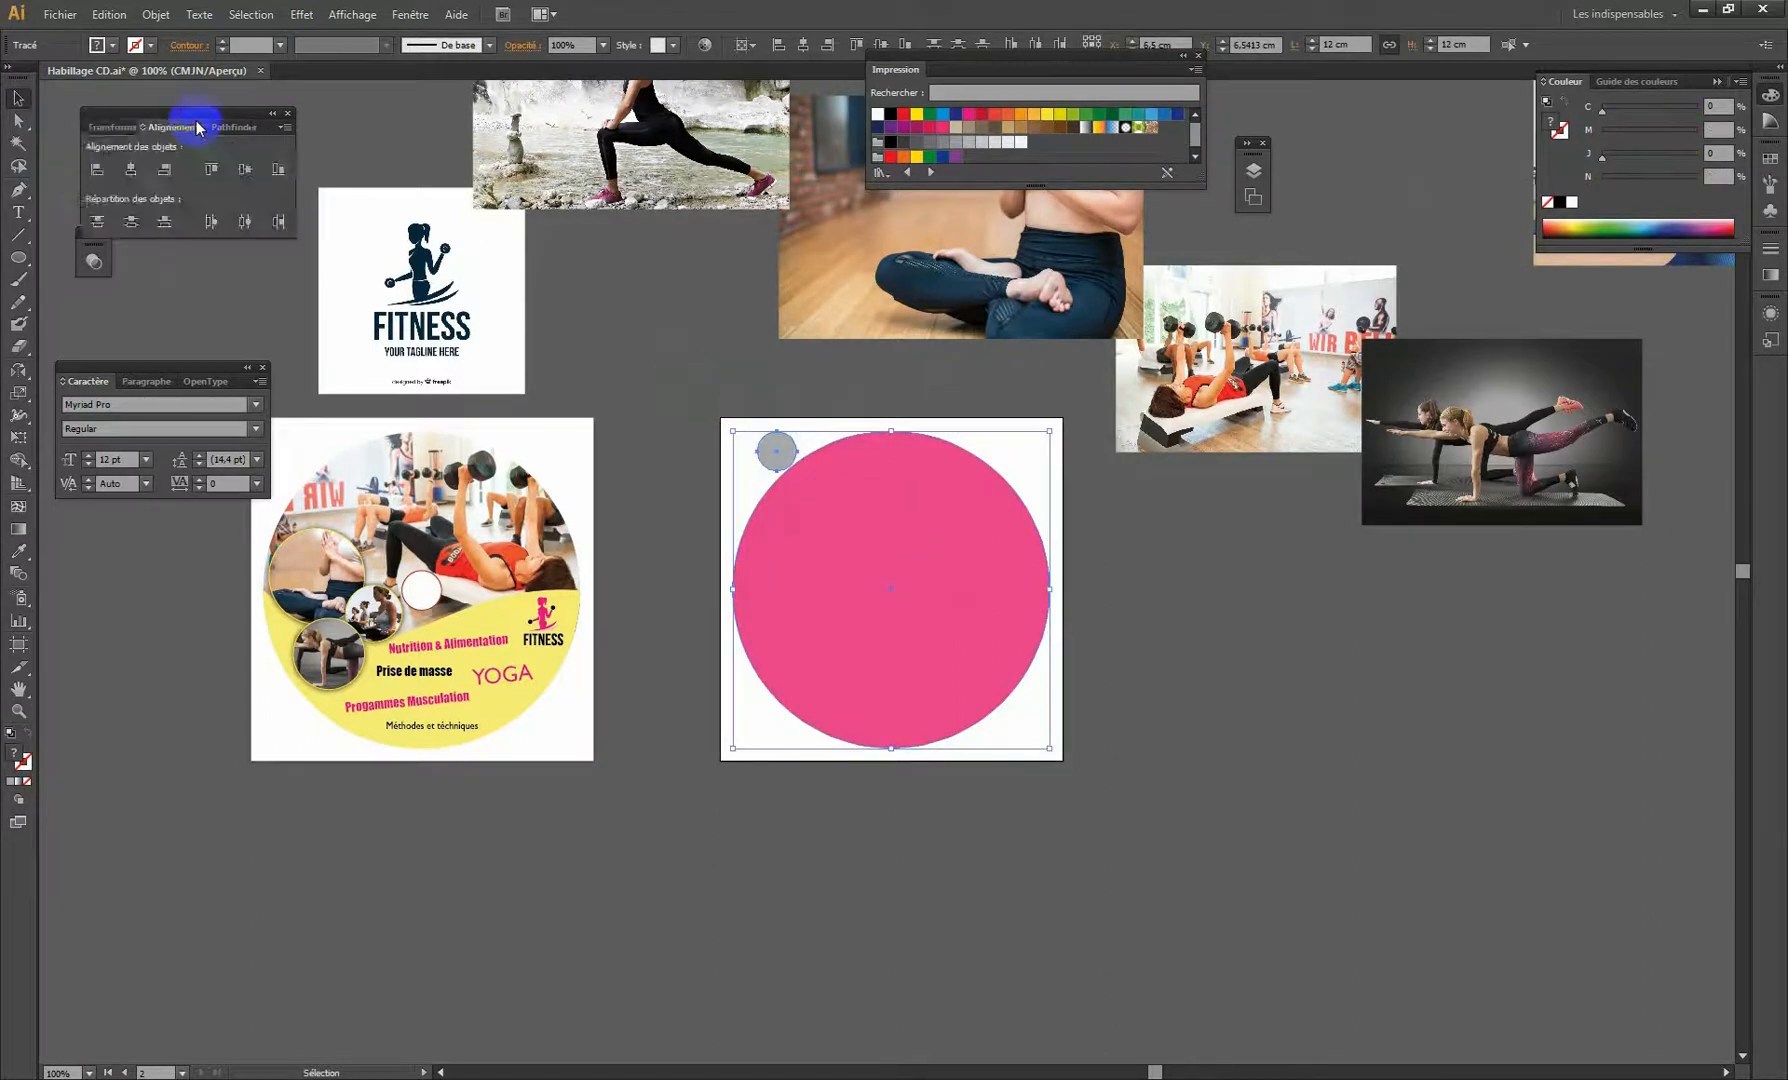
click(131, 170)
click(245, 169)
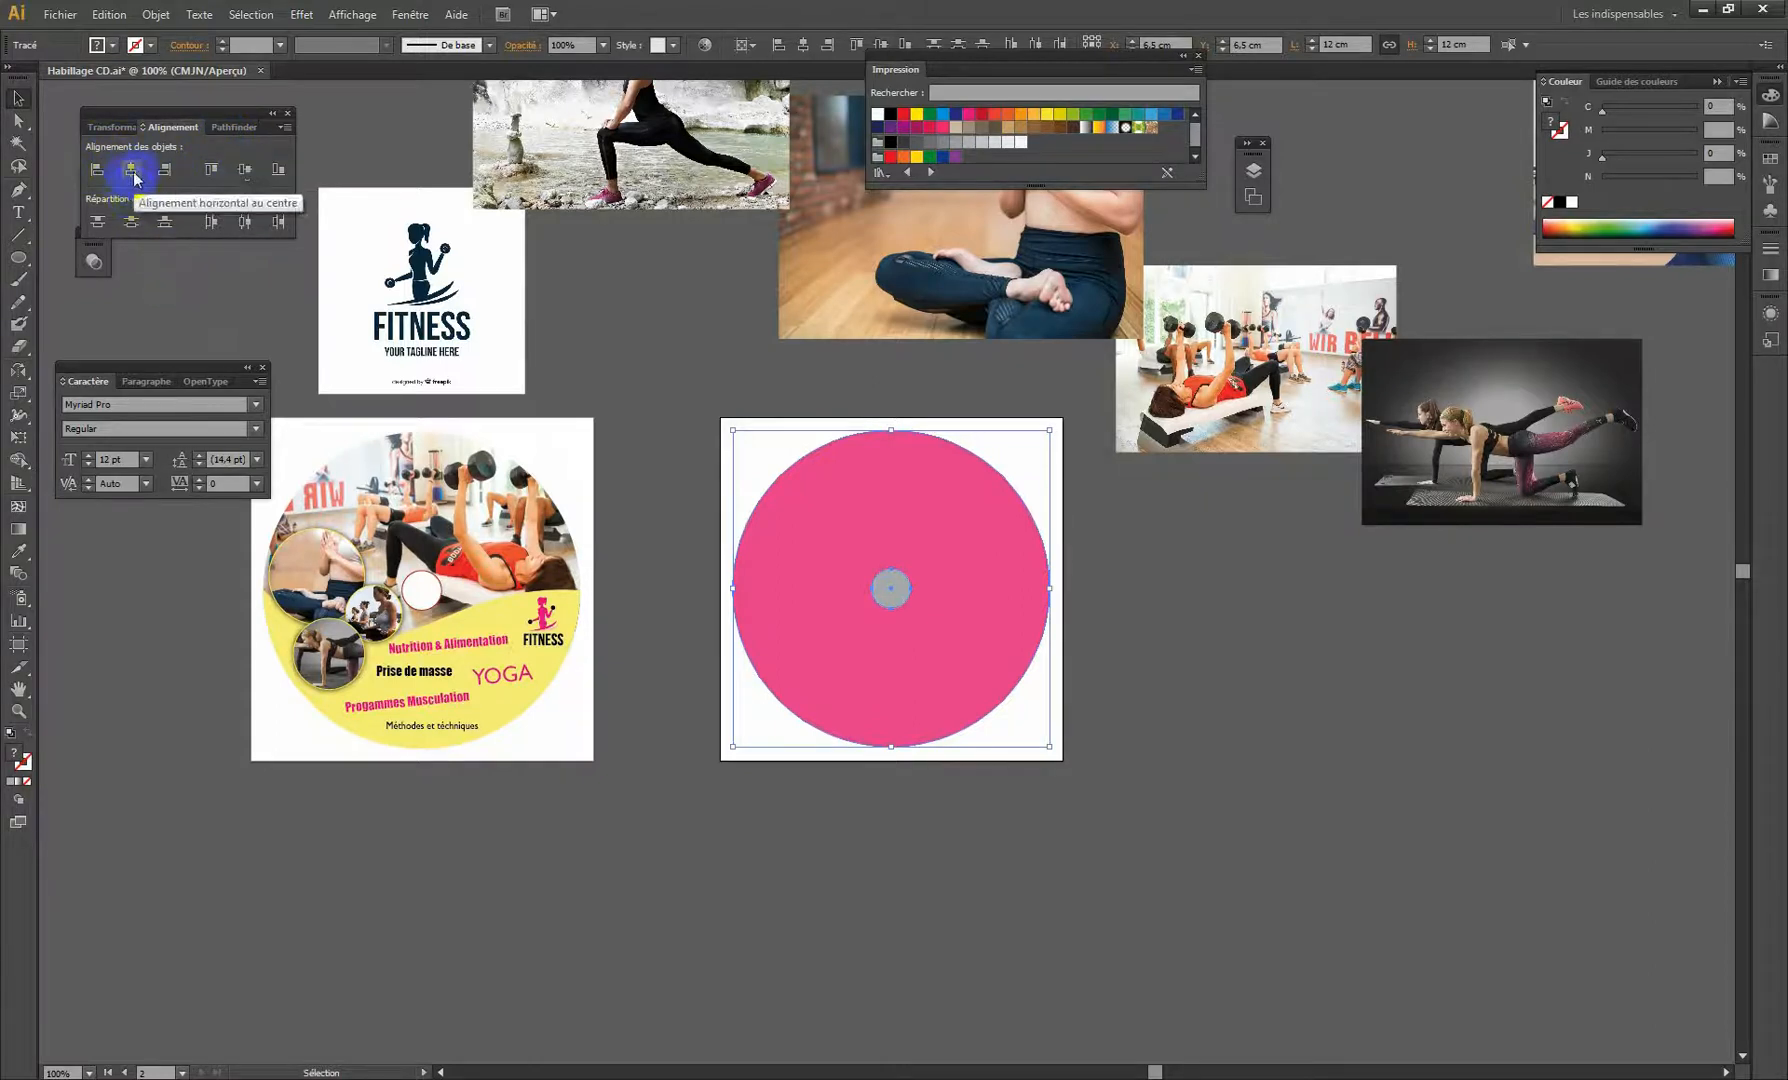
click(245, 169)
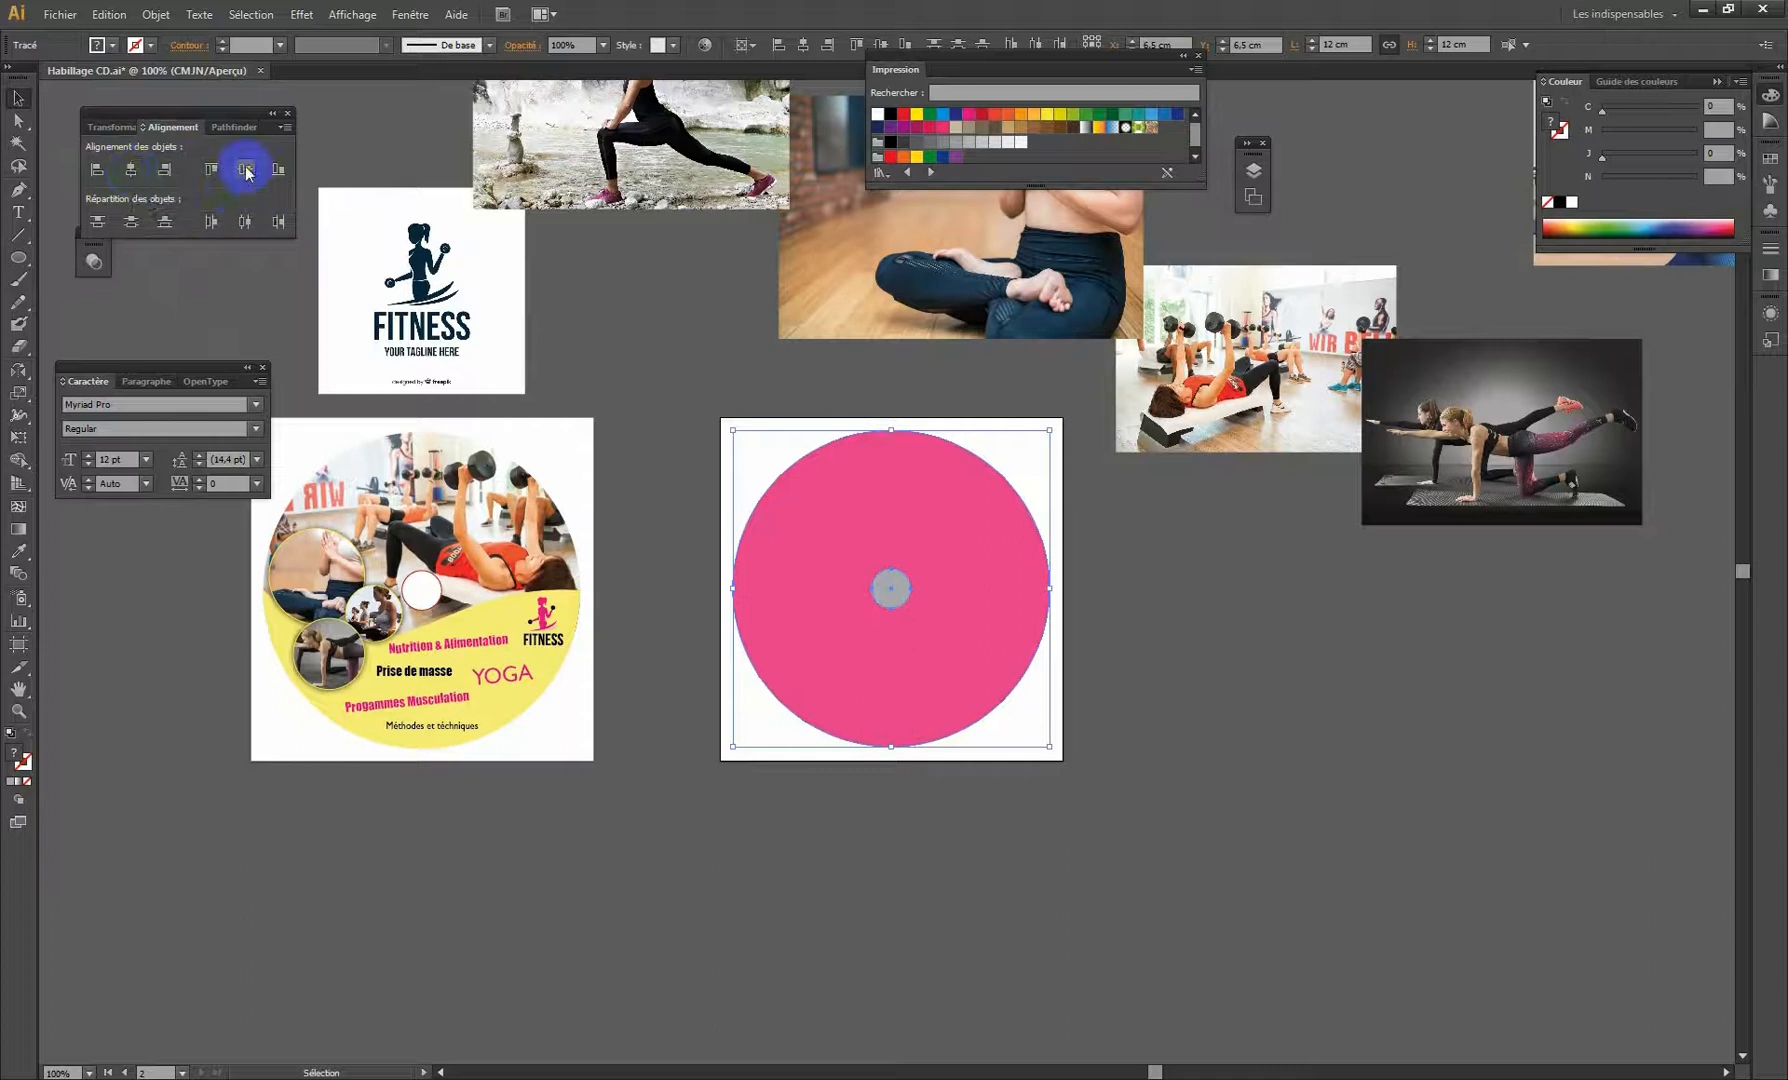
Delete the small 1.5 cm grey circle at the centre of the large pink circle.
click(678, 342)
click(900, 583)
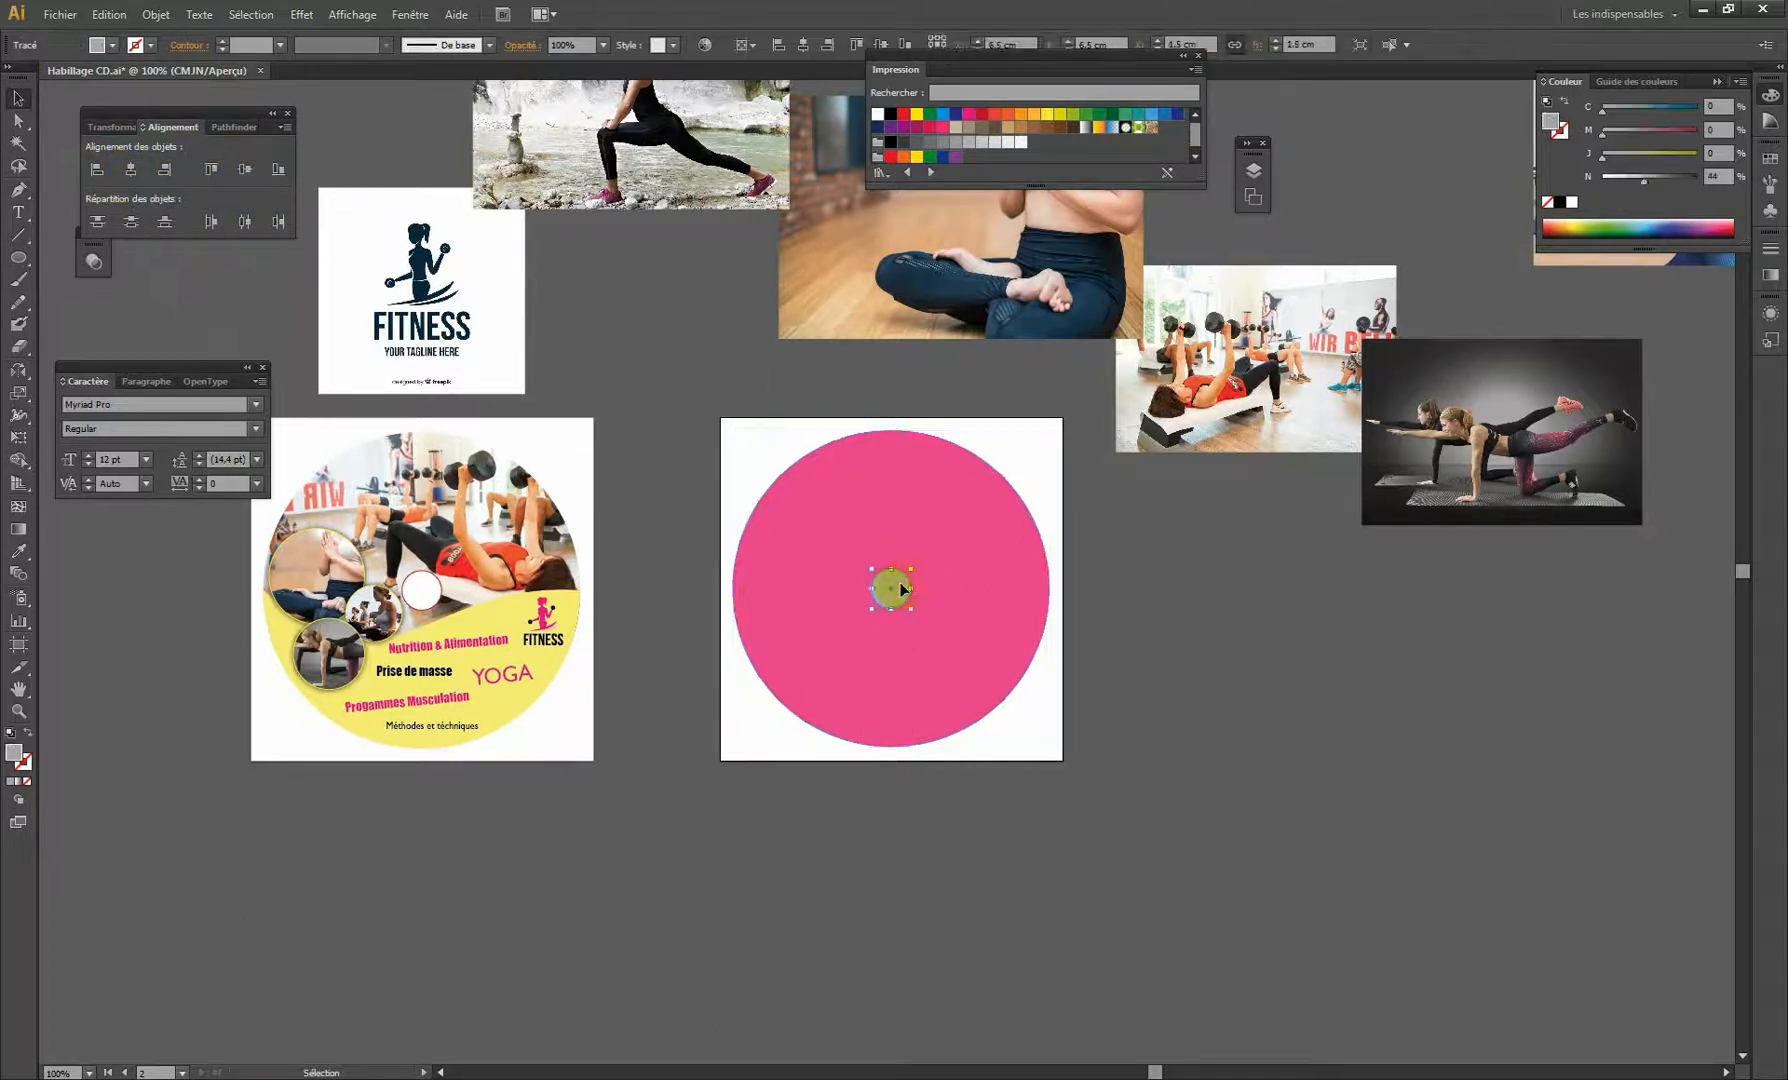
key(Delete)
Copy the large pink circle and paste the duplicate in front, exactly over the original.
click(879, 468)
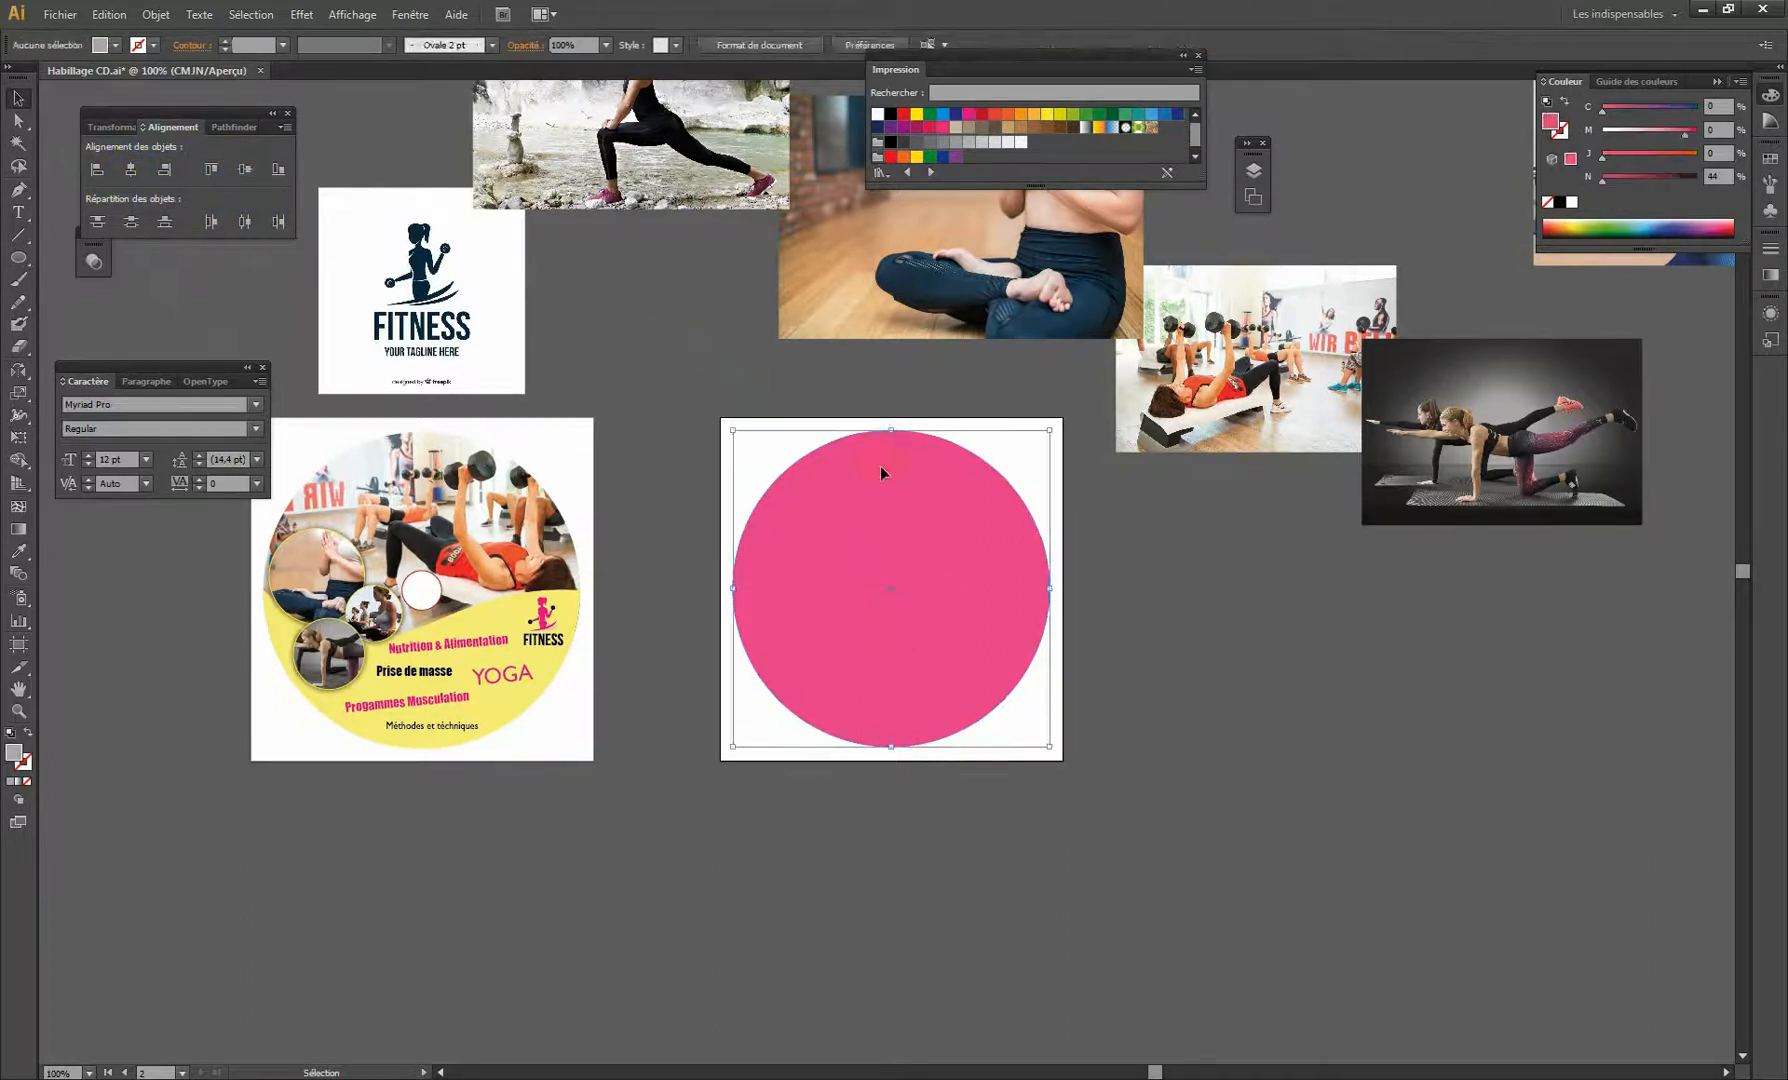
click(109, 14)
click(160, 105)
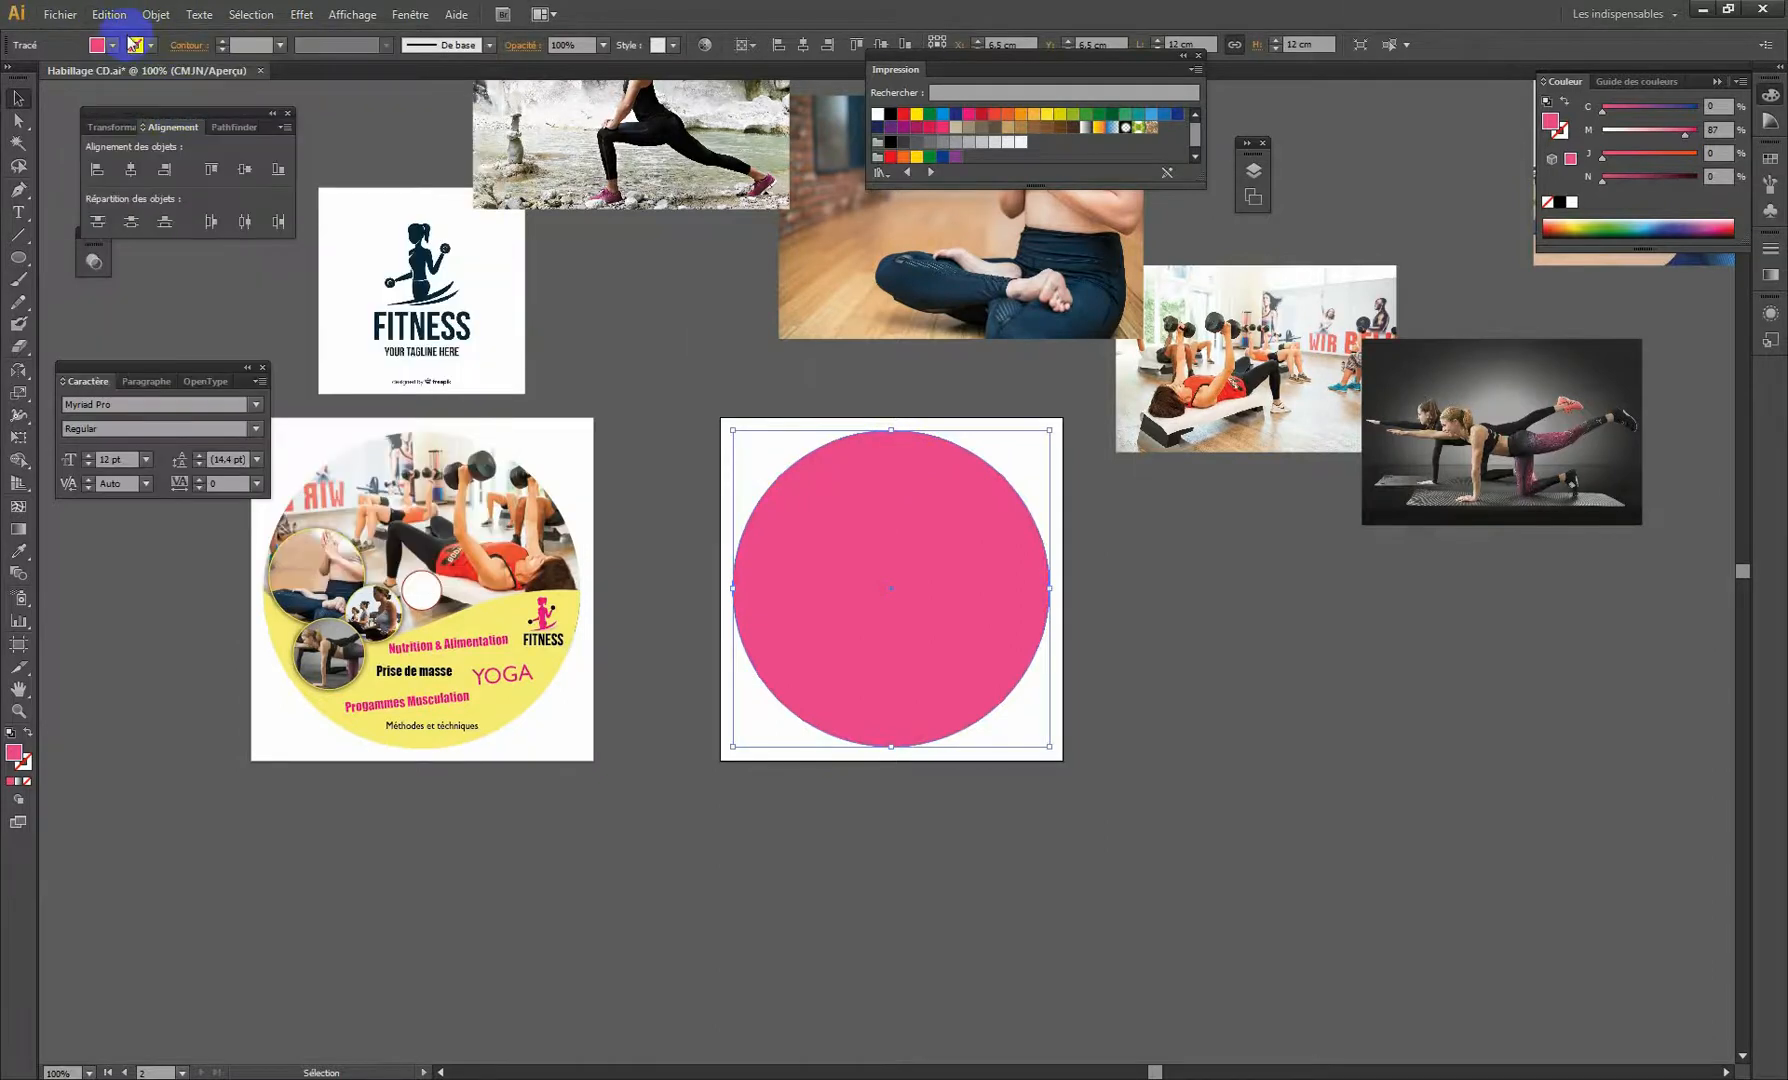
click(109, 14)
click(179, 146)
Fill the front copy with light grey, using 0% magenta and 28% black, then try moving it off the pink circle and undo the move.
click(1652, 178)
drag(1683, 134, 1528, 128)
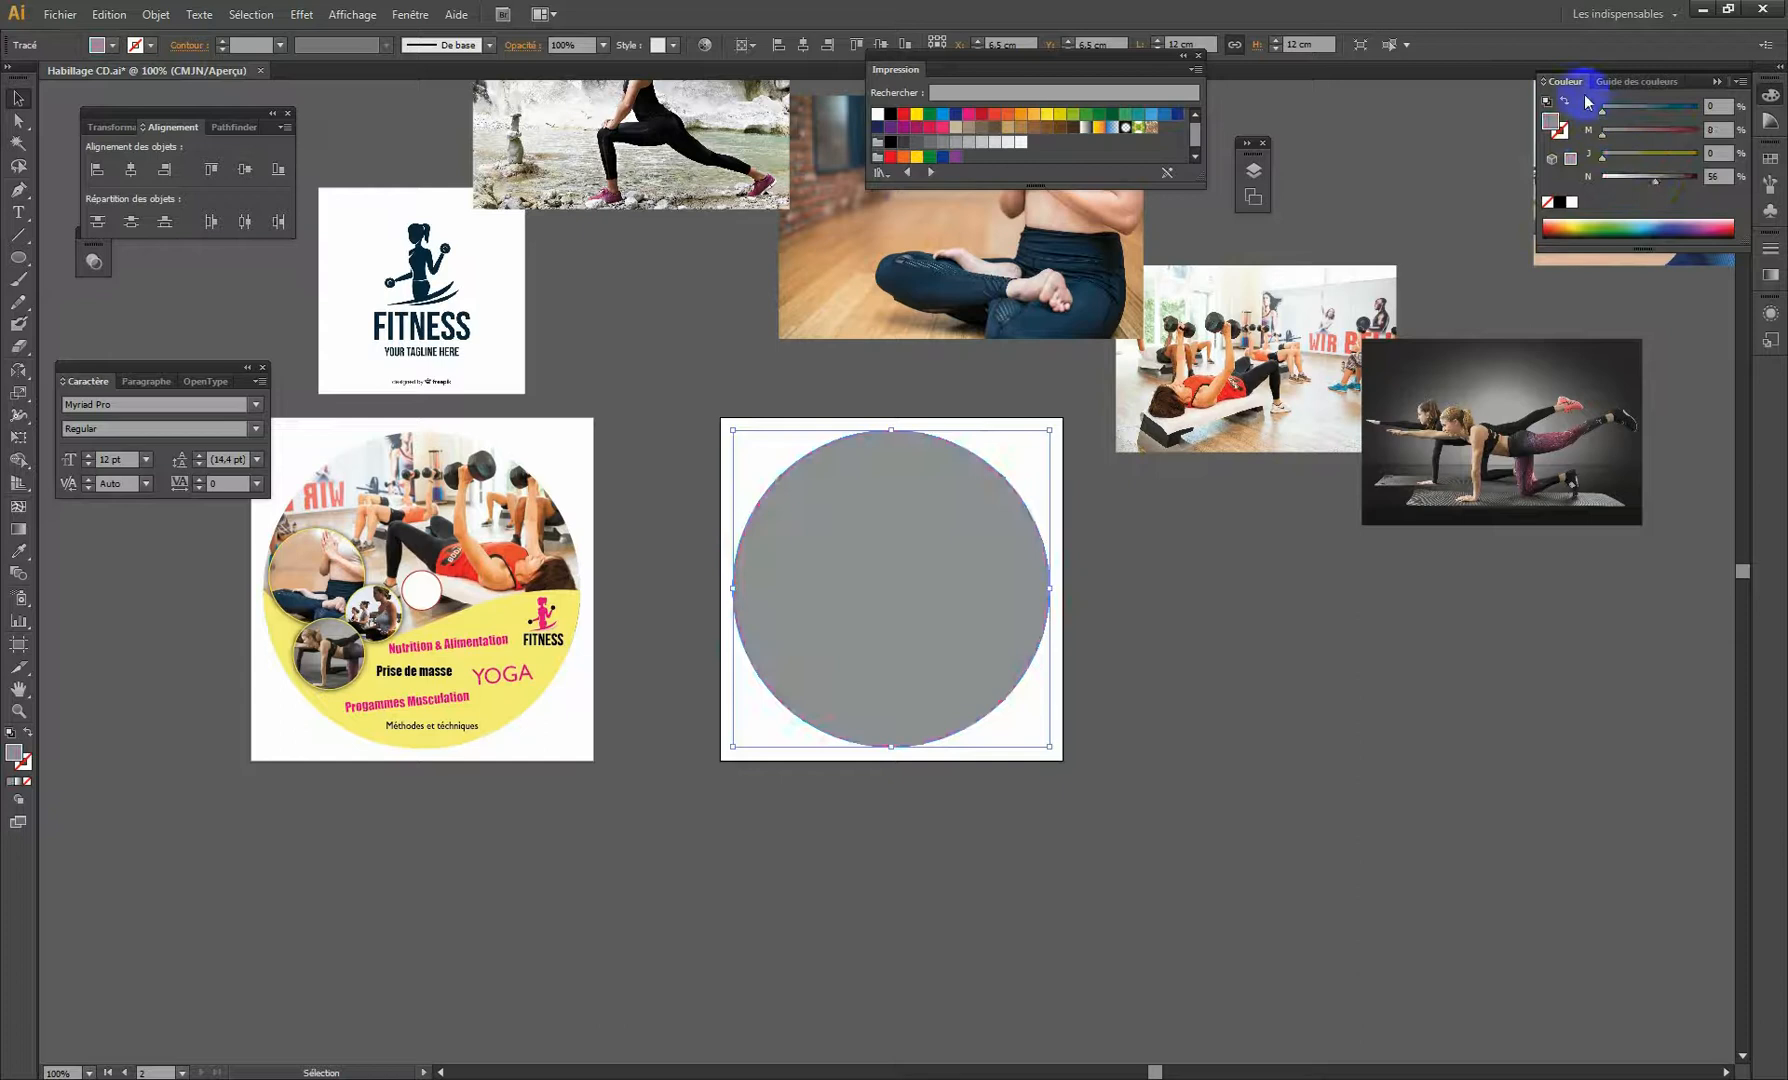
drag(1656, 180, 1629, 184)
drag(955, 547, 1113, 662)
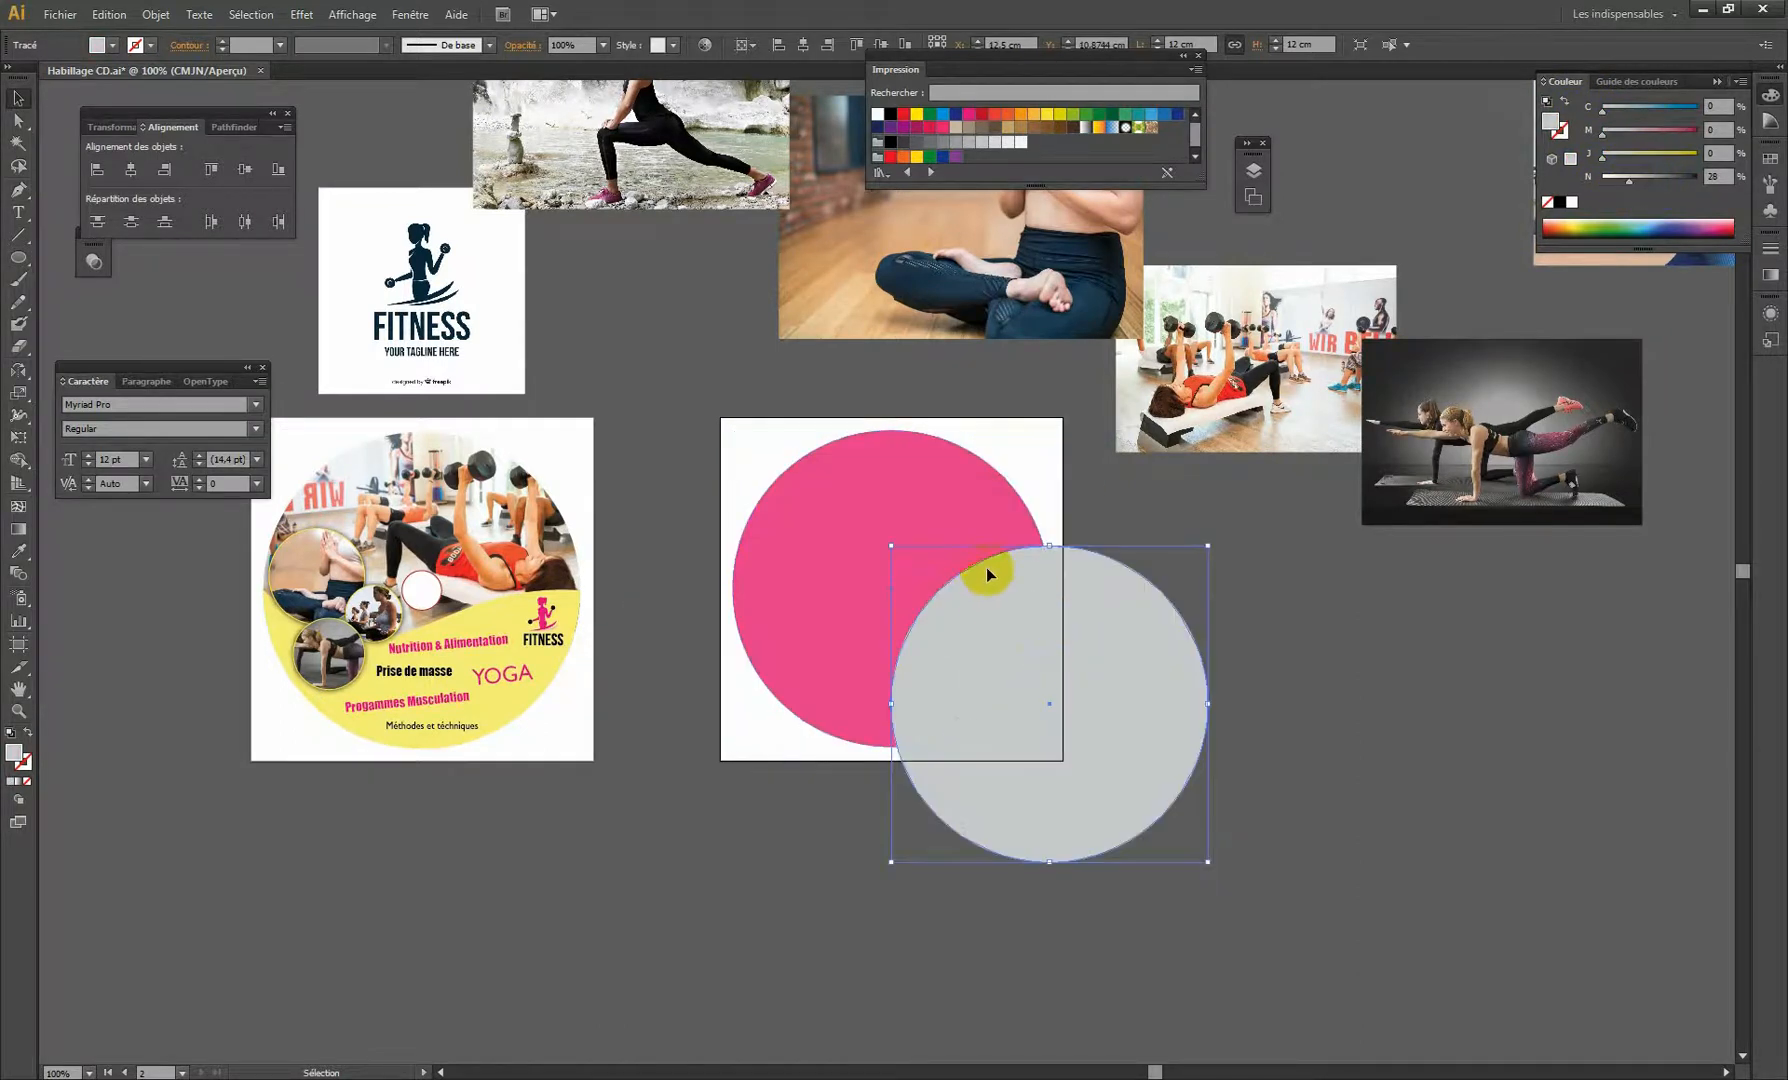
key(ctrl+z)
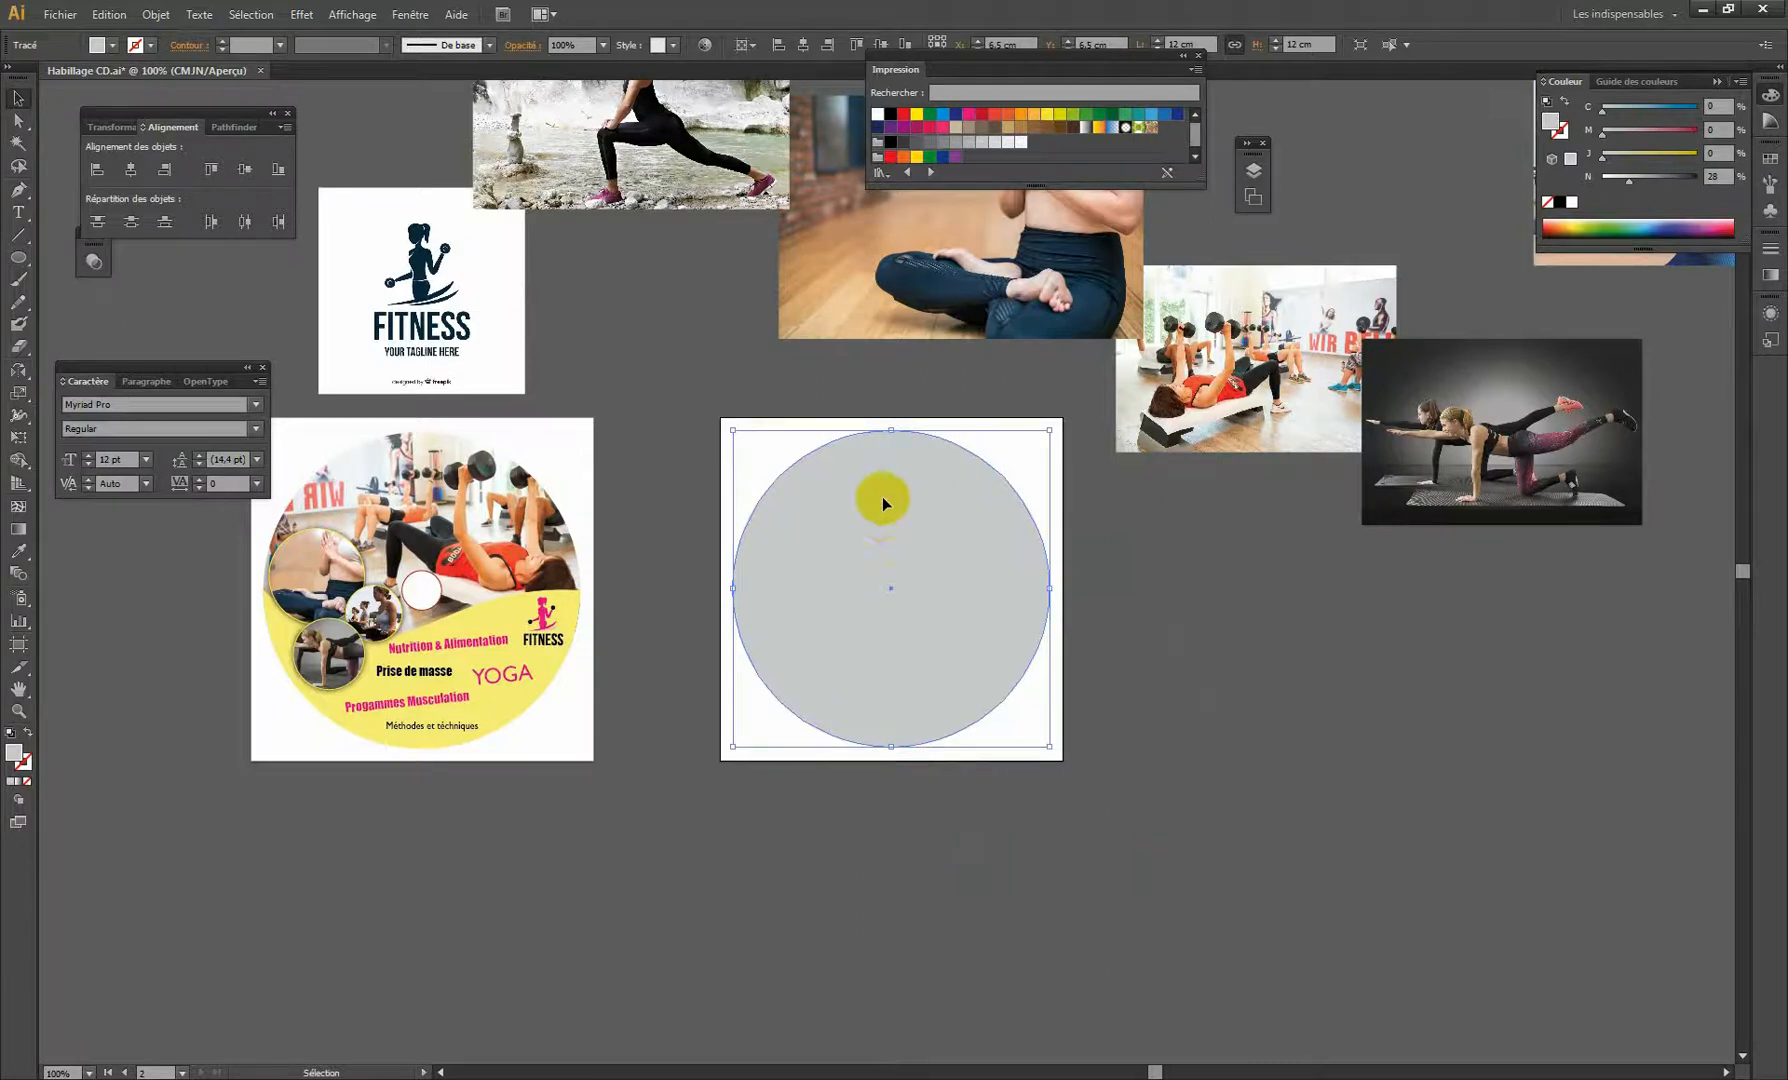
Examine the Transform, Align and Pathfinder options available for the selected circle.
click(123, 128)
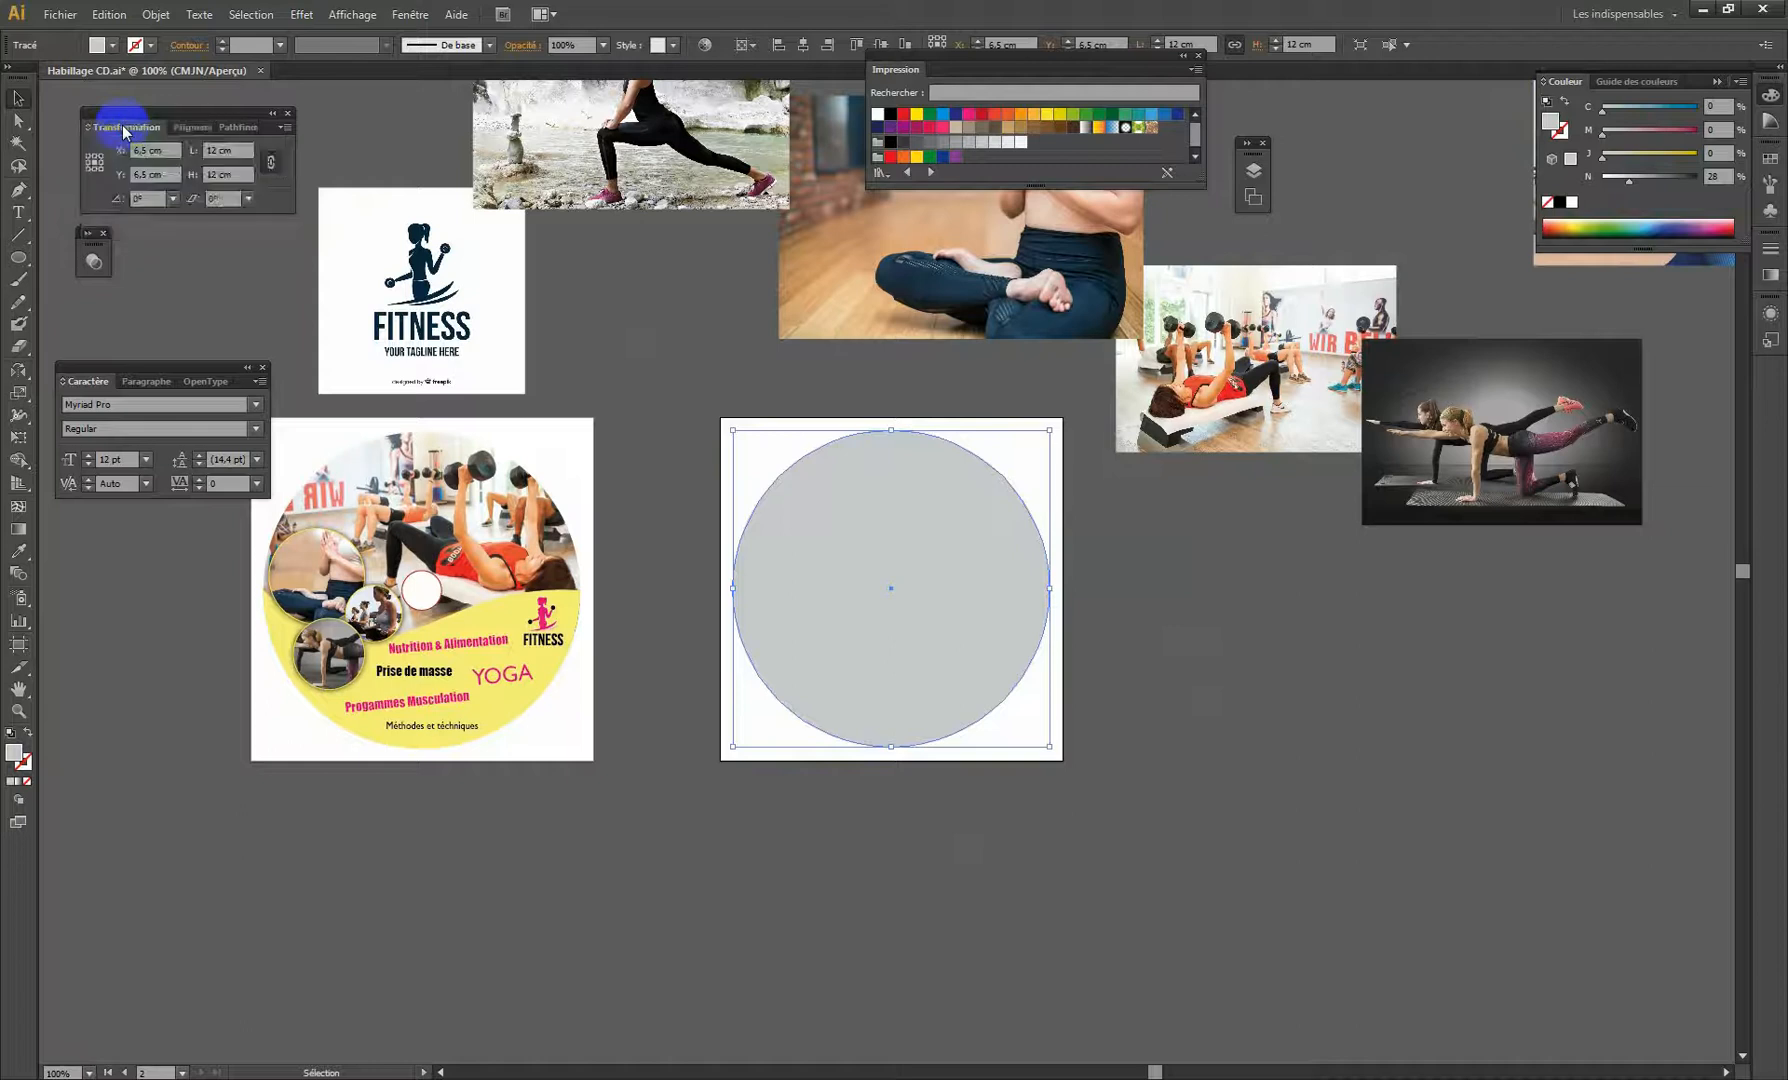
click(412, 15)
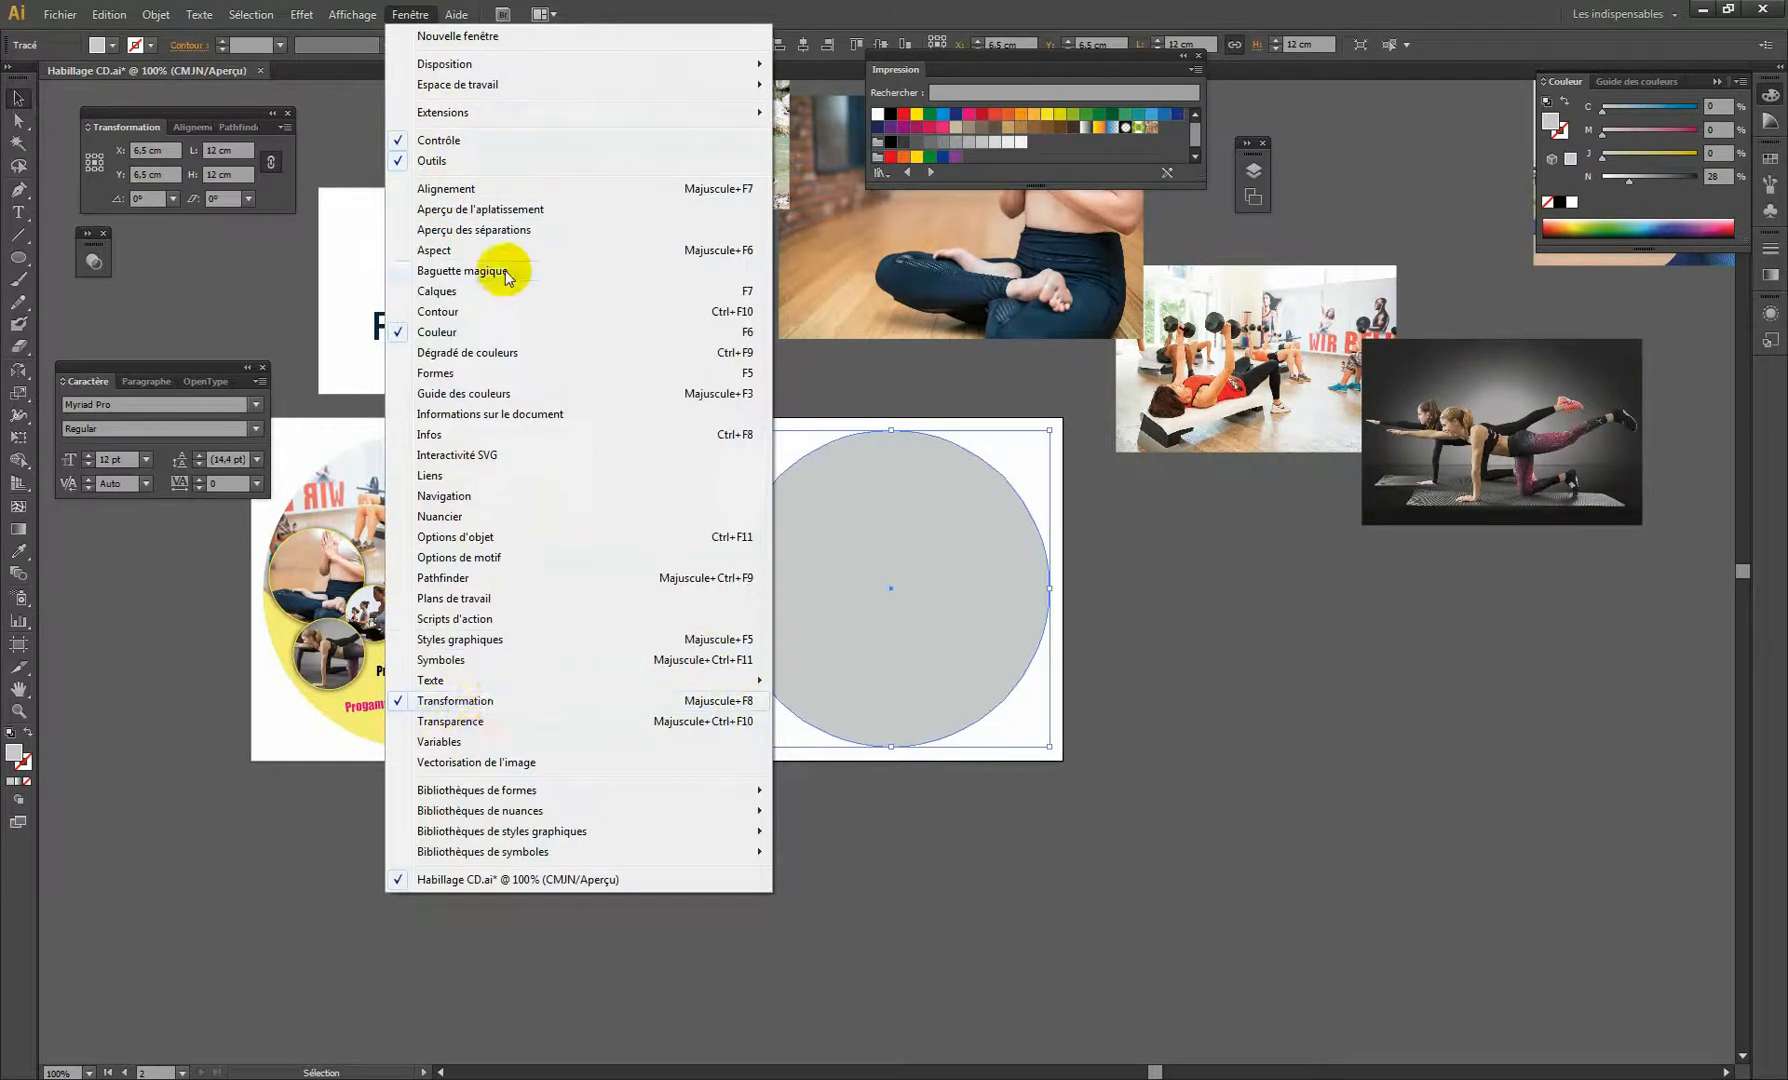
click(462, 192)
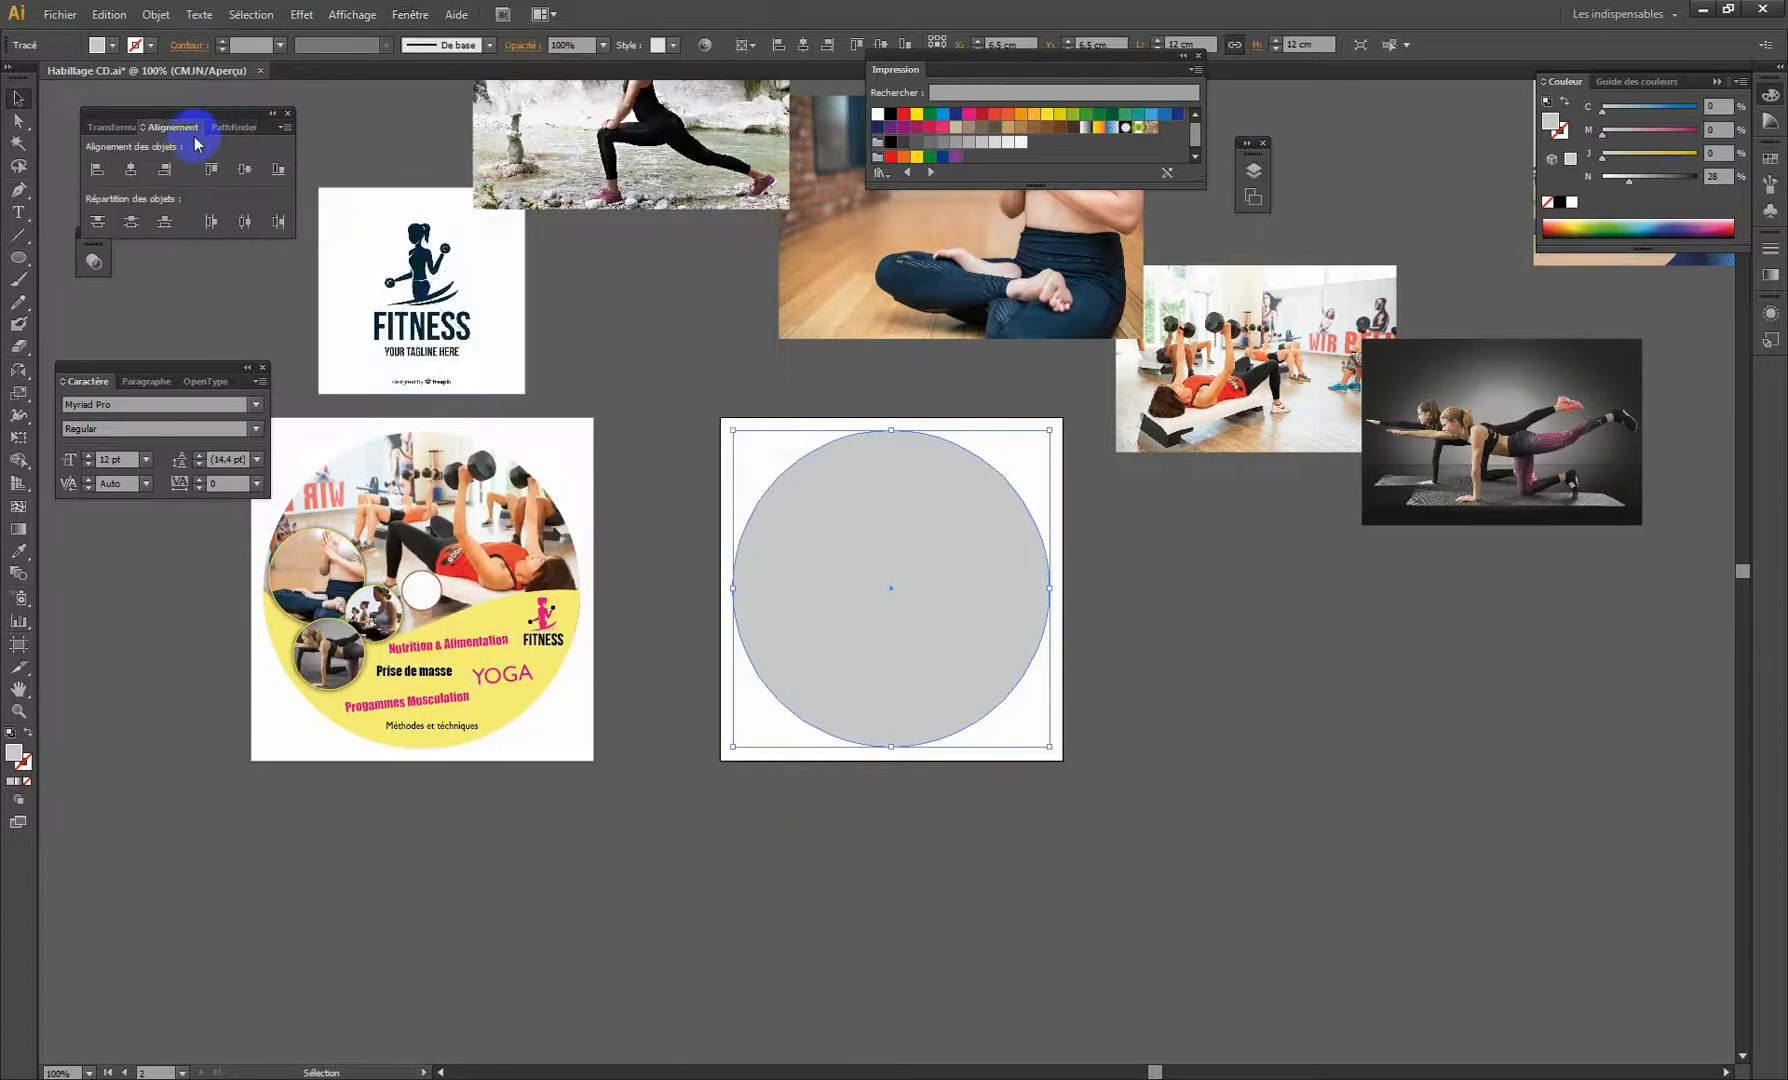
click(100, 128)
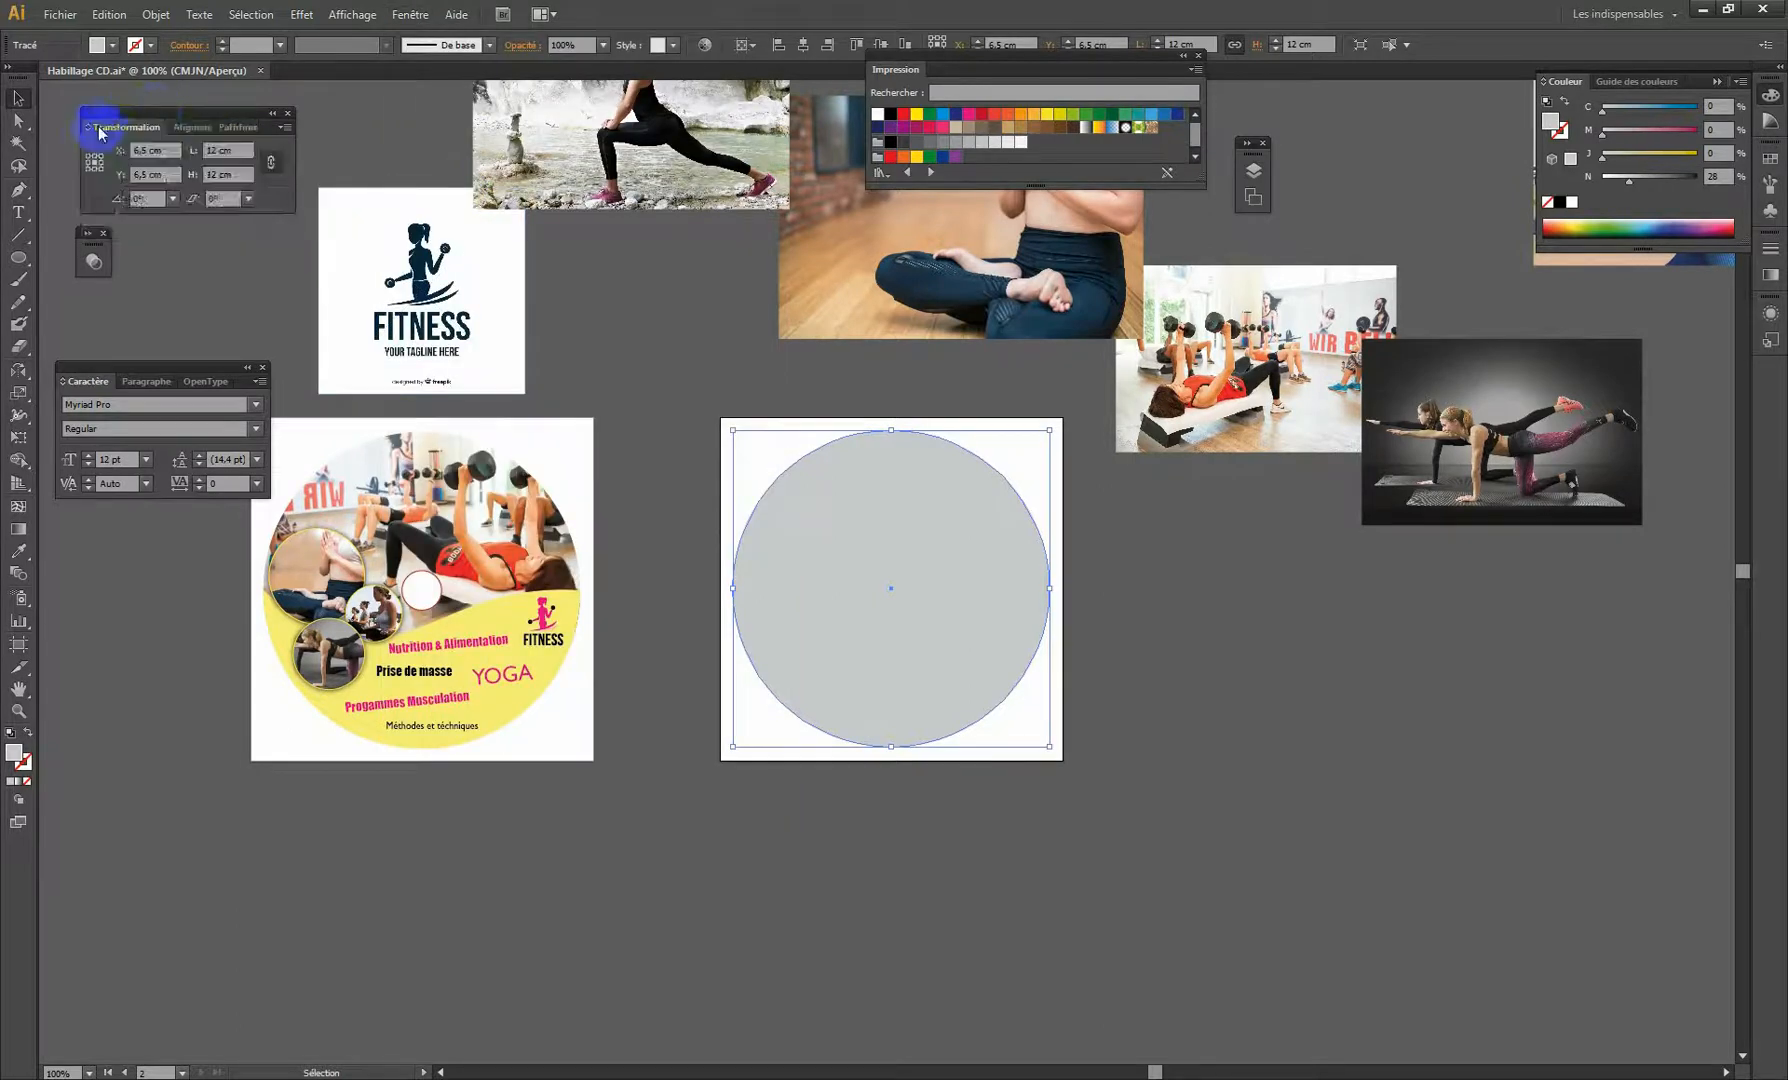
click(234, 127)
click(170, 128)
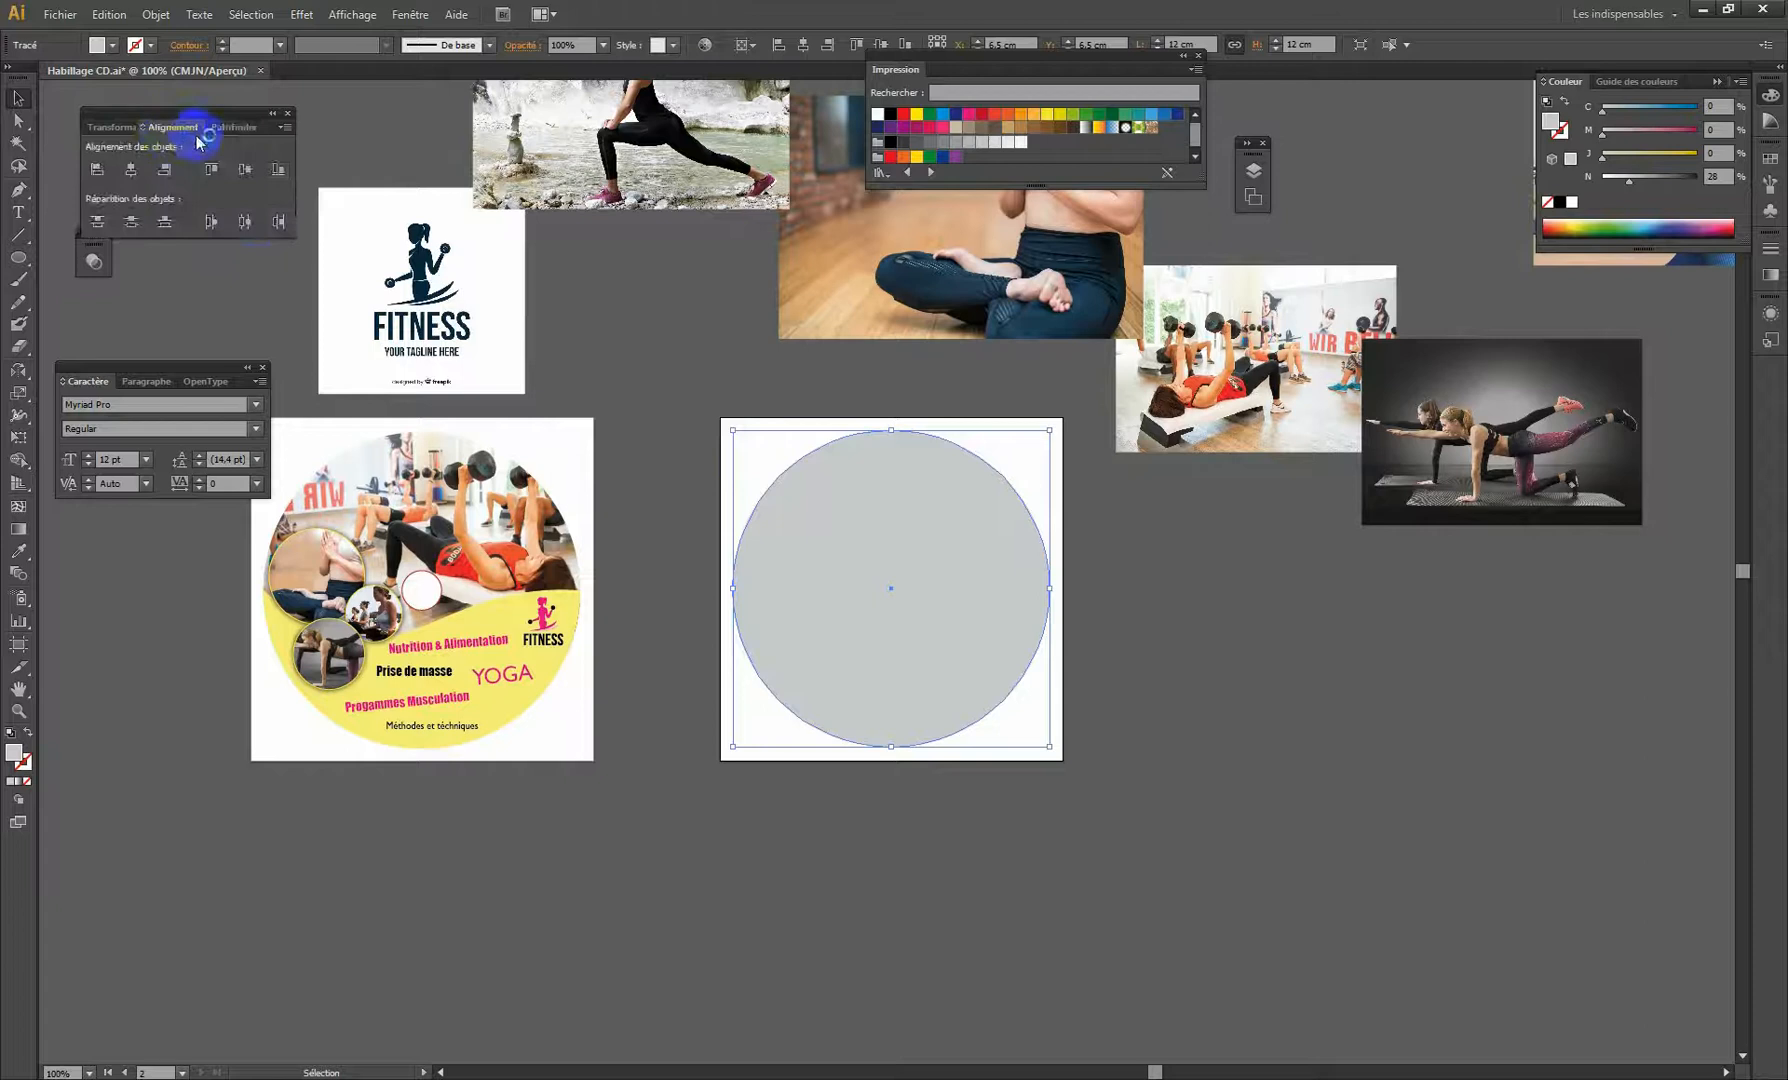
click(232, 127)
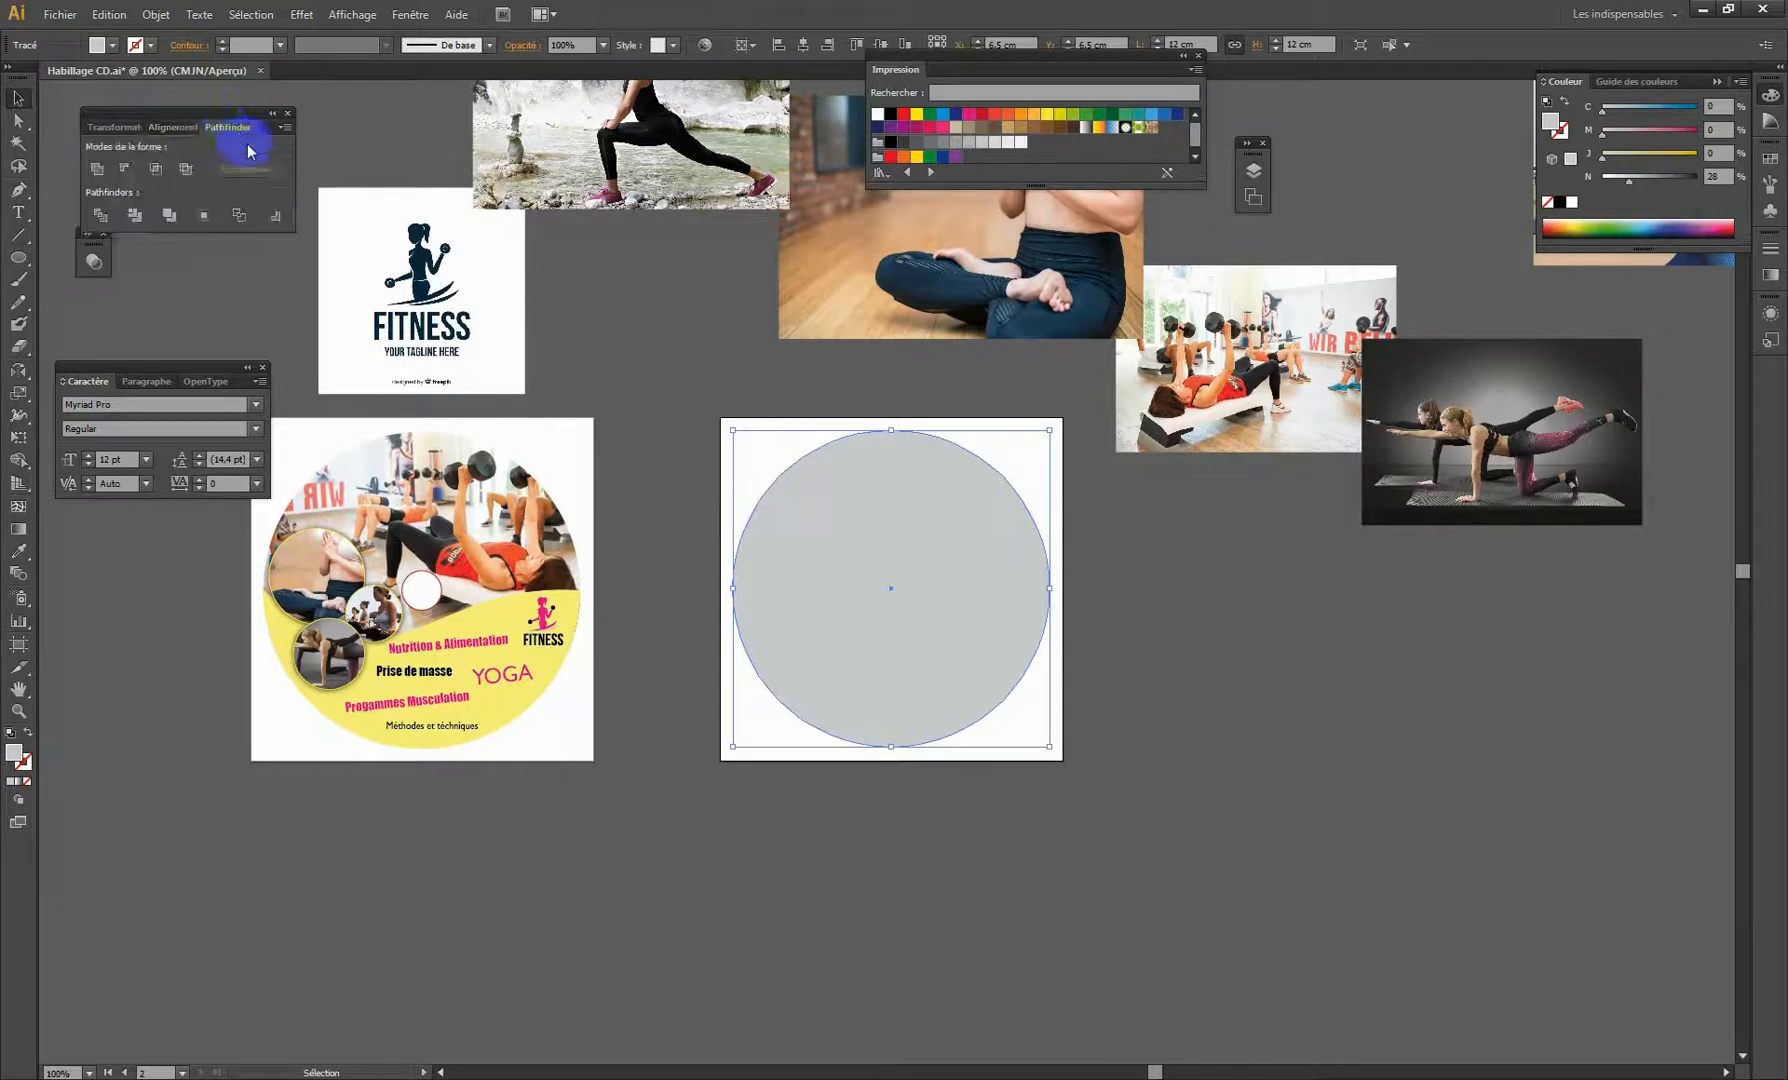
click(172, 129)
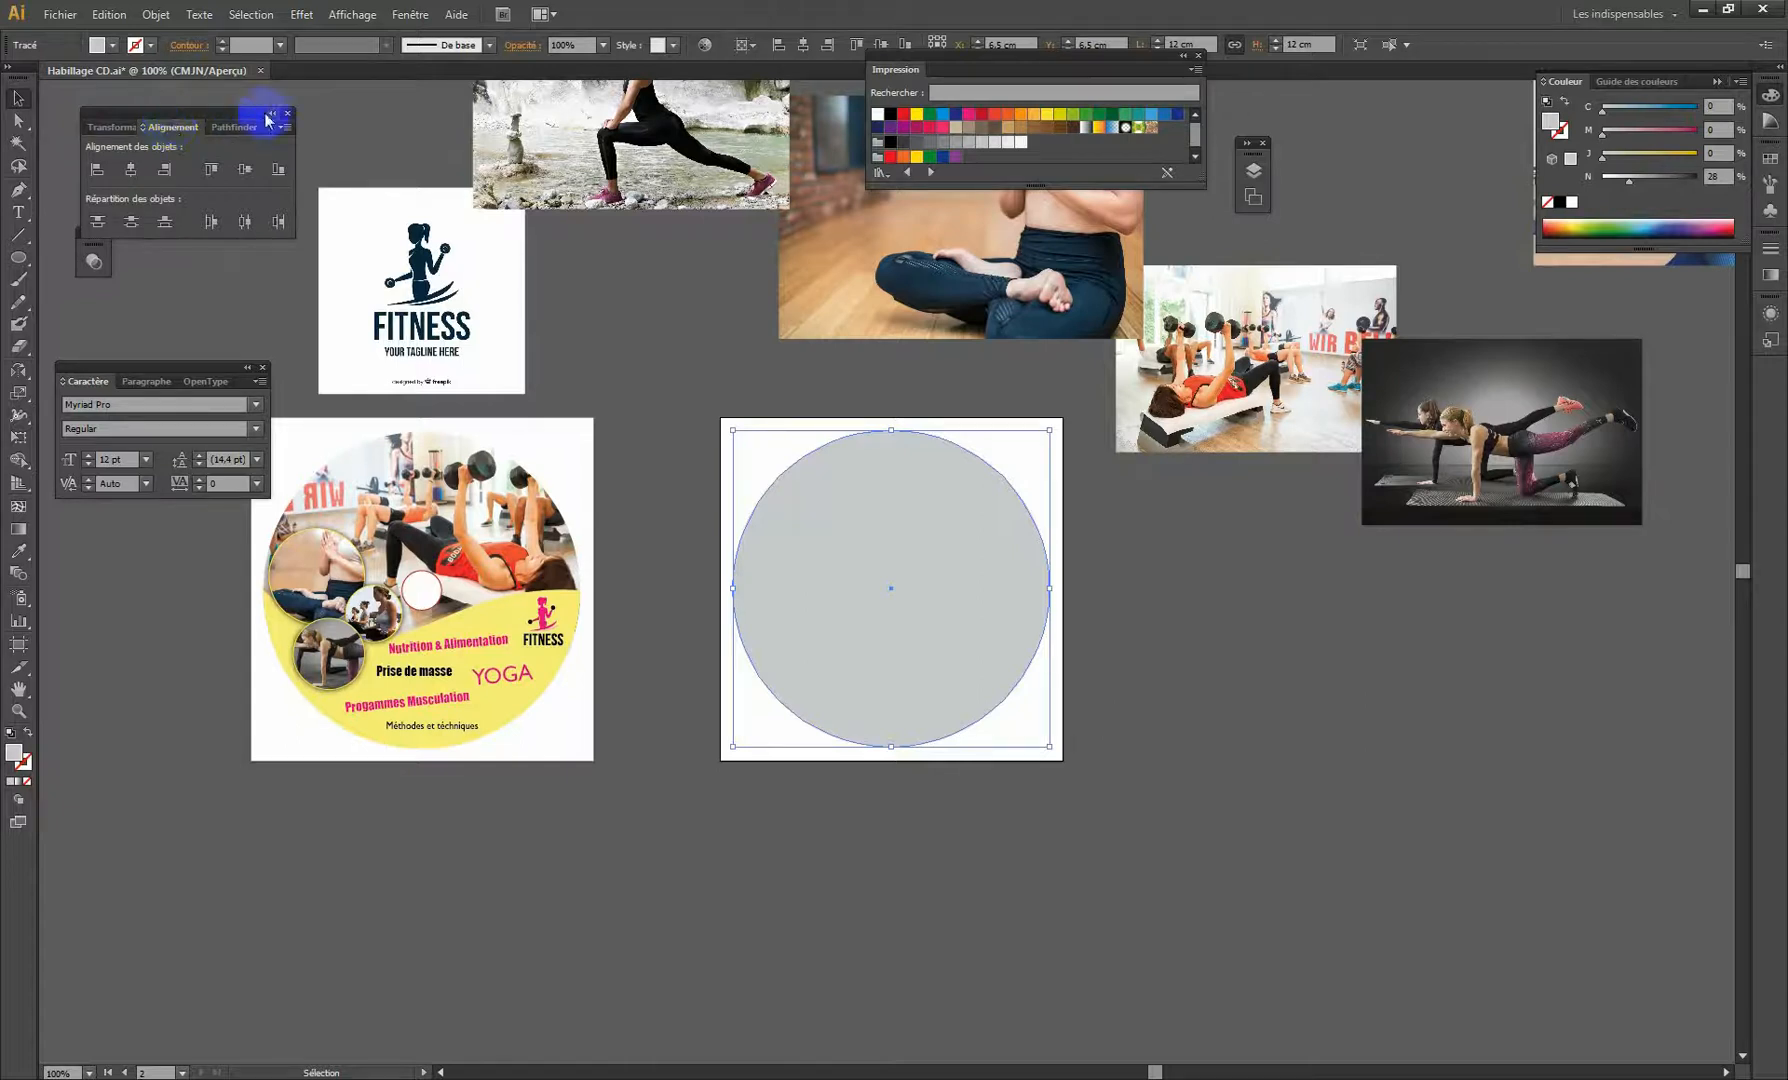
click(108, 127)
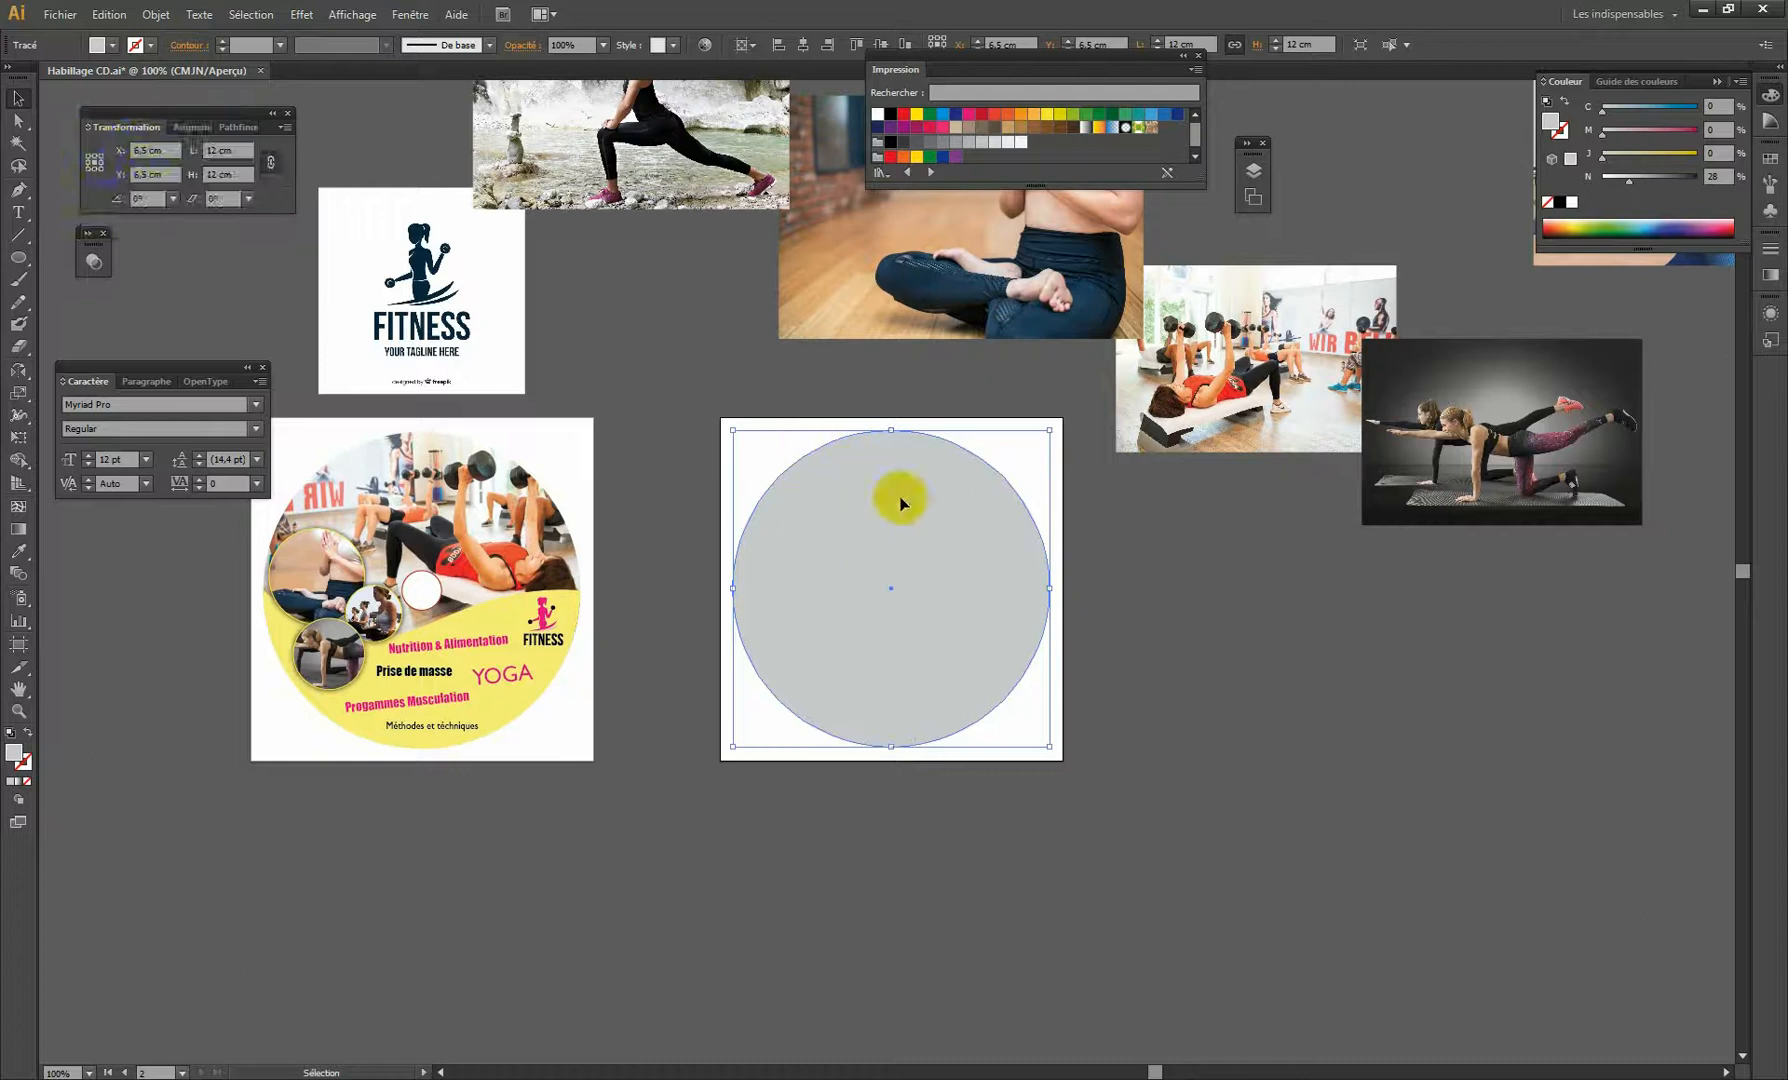
Select the grey copy again and set its transform reference point to the centre.
click(1235, 630)
click(957, 535)
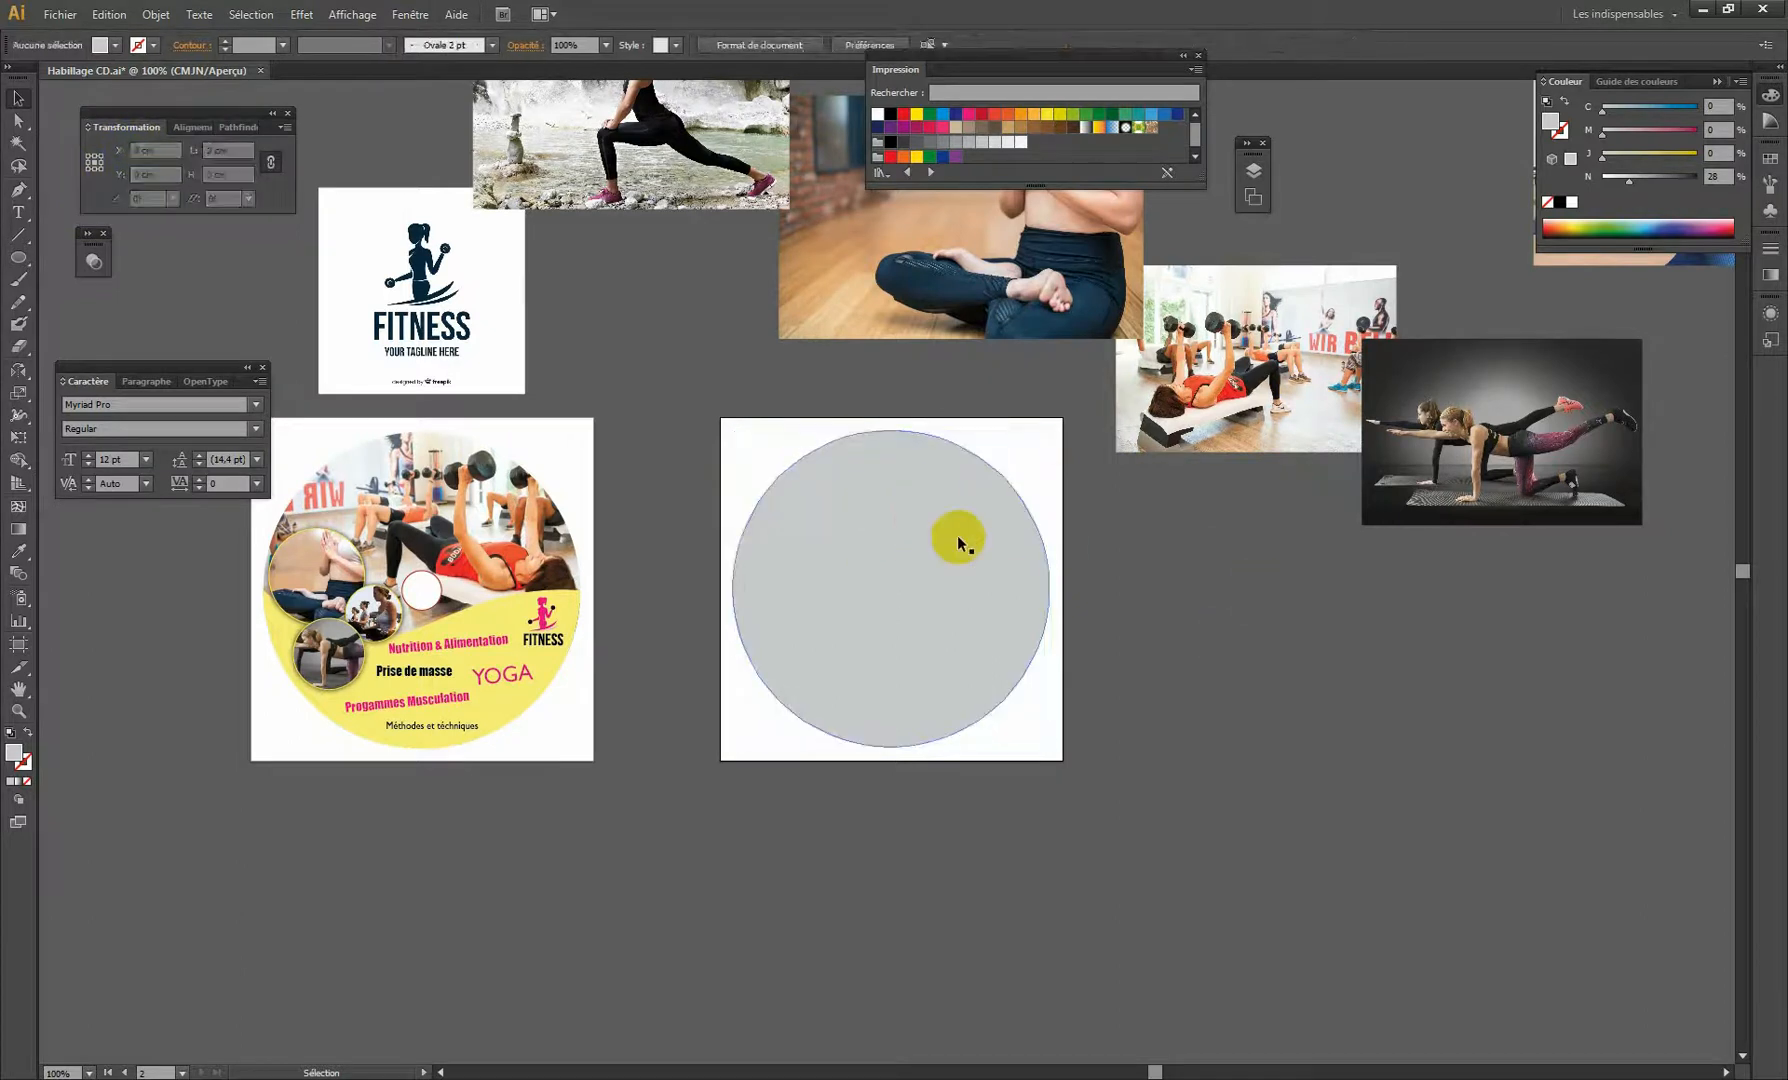
click(1104, 548)
click(946, 538)
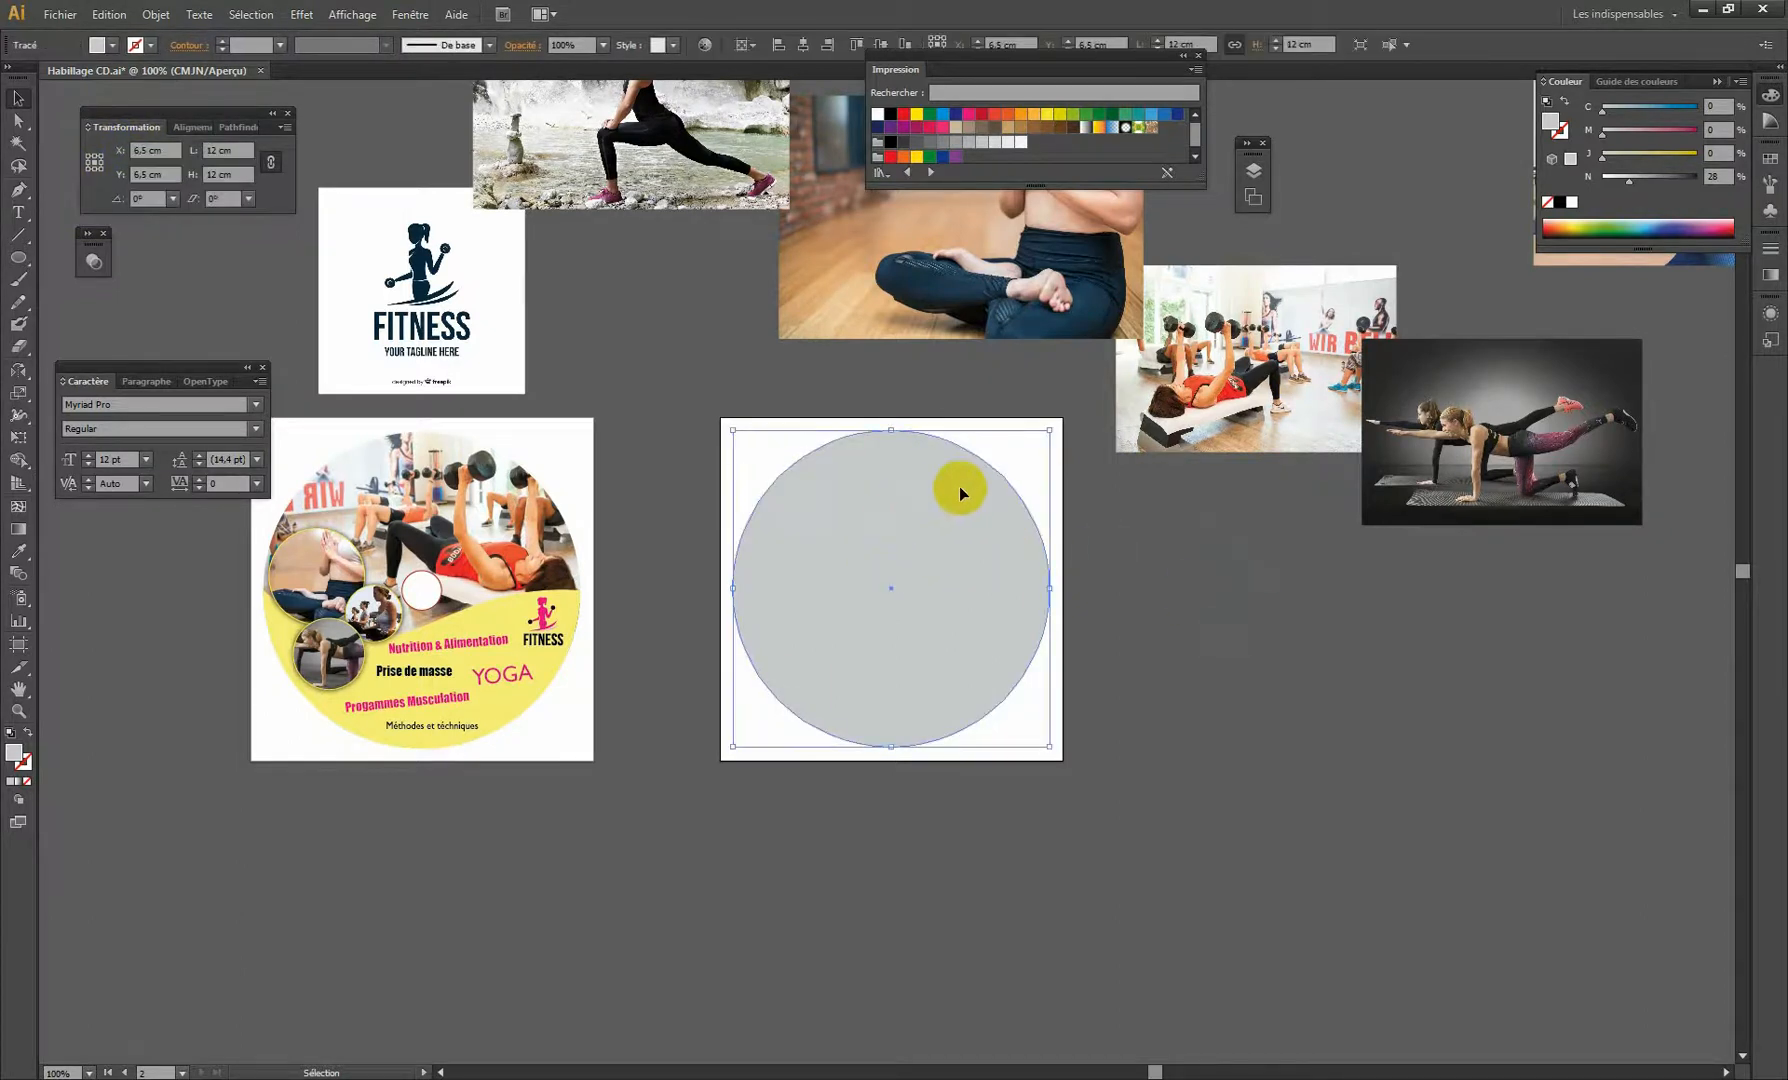
click(94, 162)
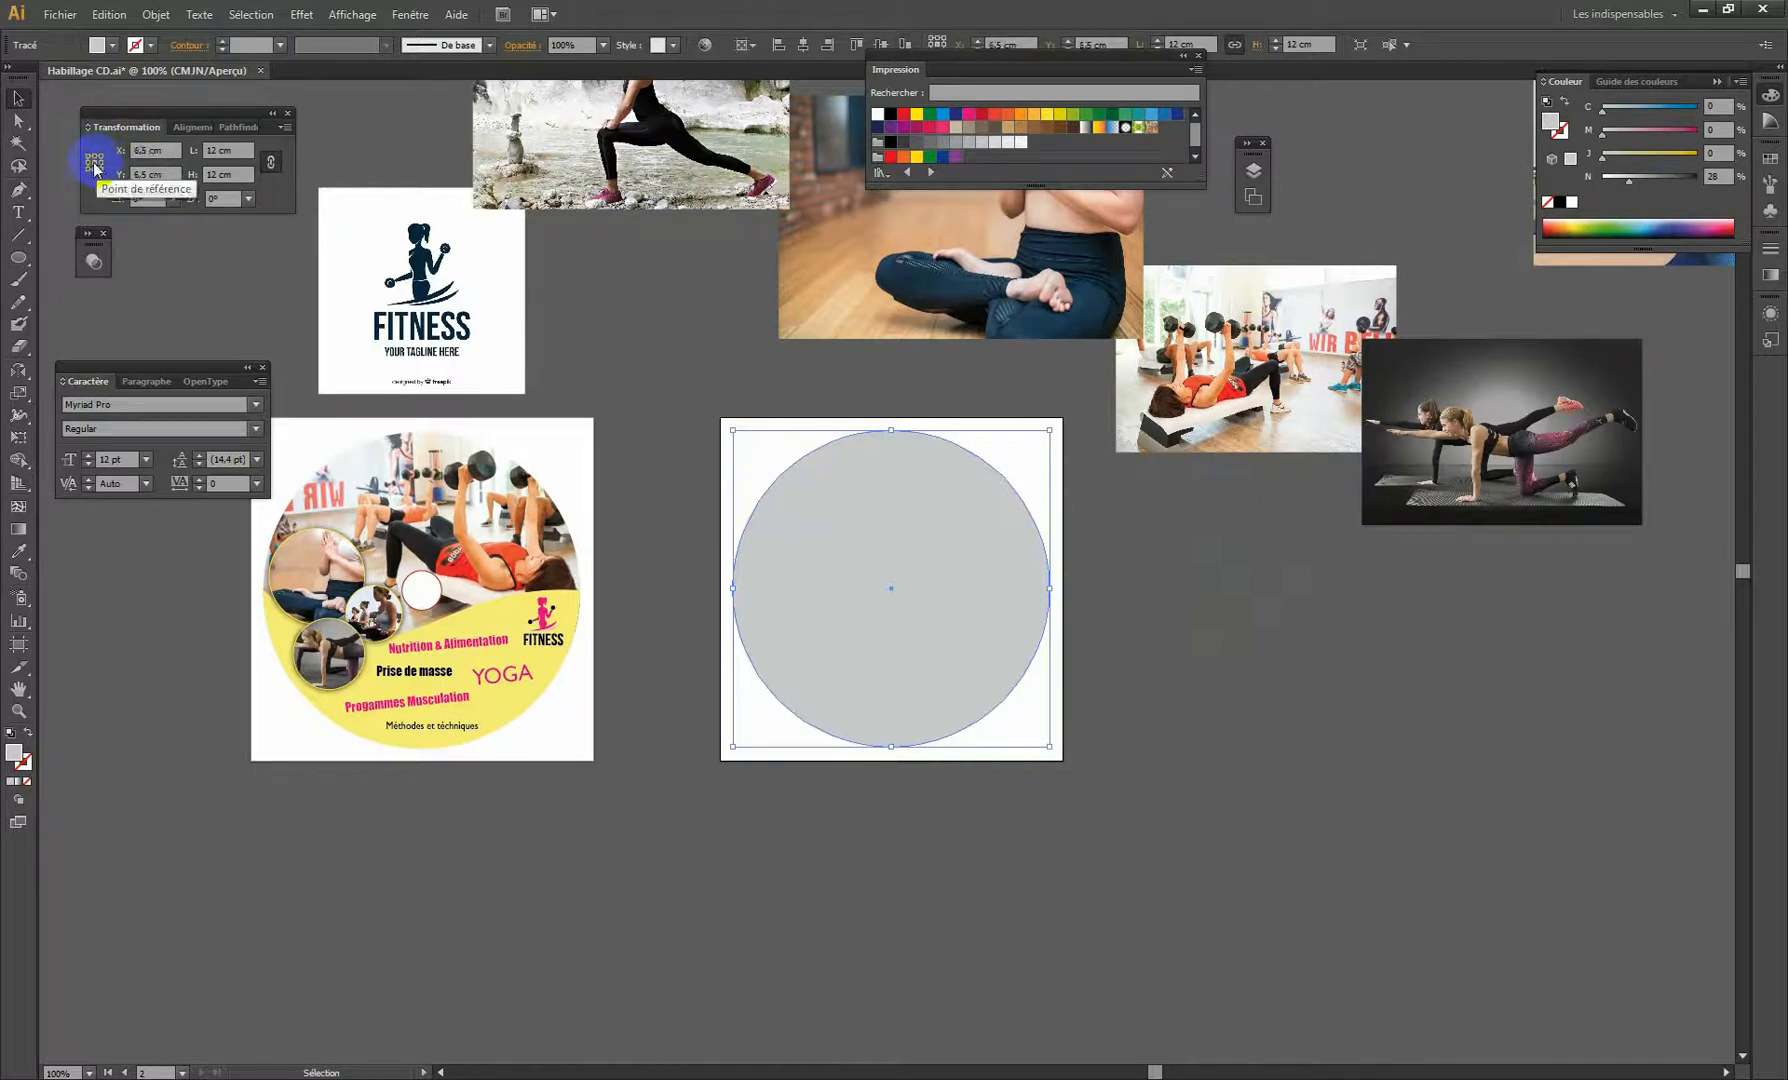
click(88, 156)
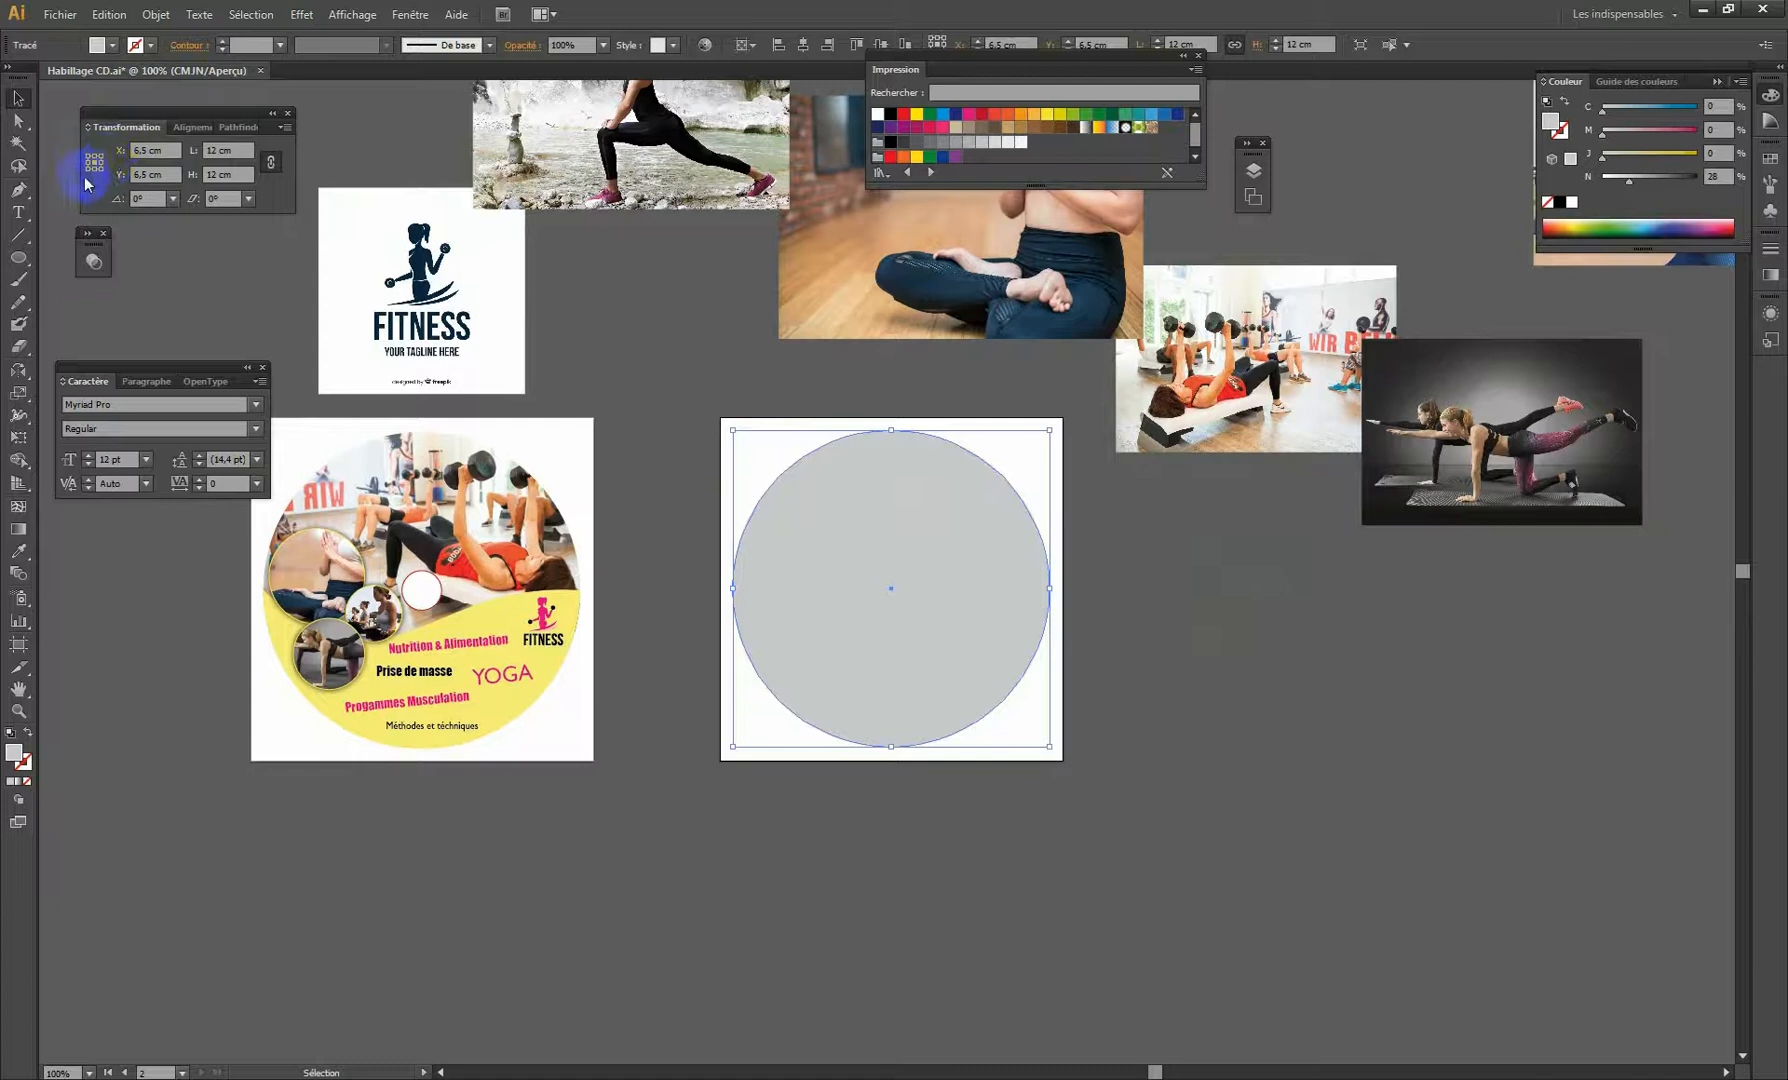
Resize the grey copy to 1.5 × 1.5 cm from its centre with the proportions linked.
click(270, 164)
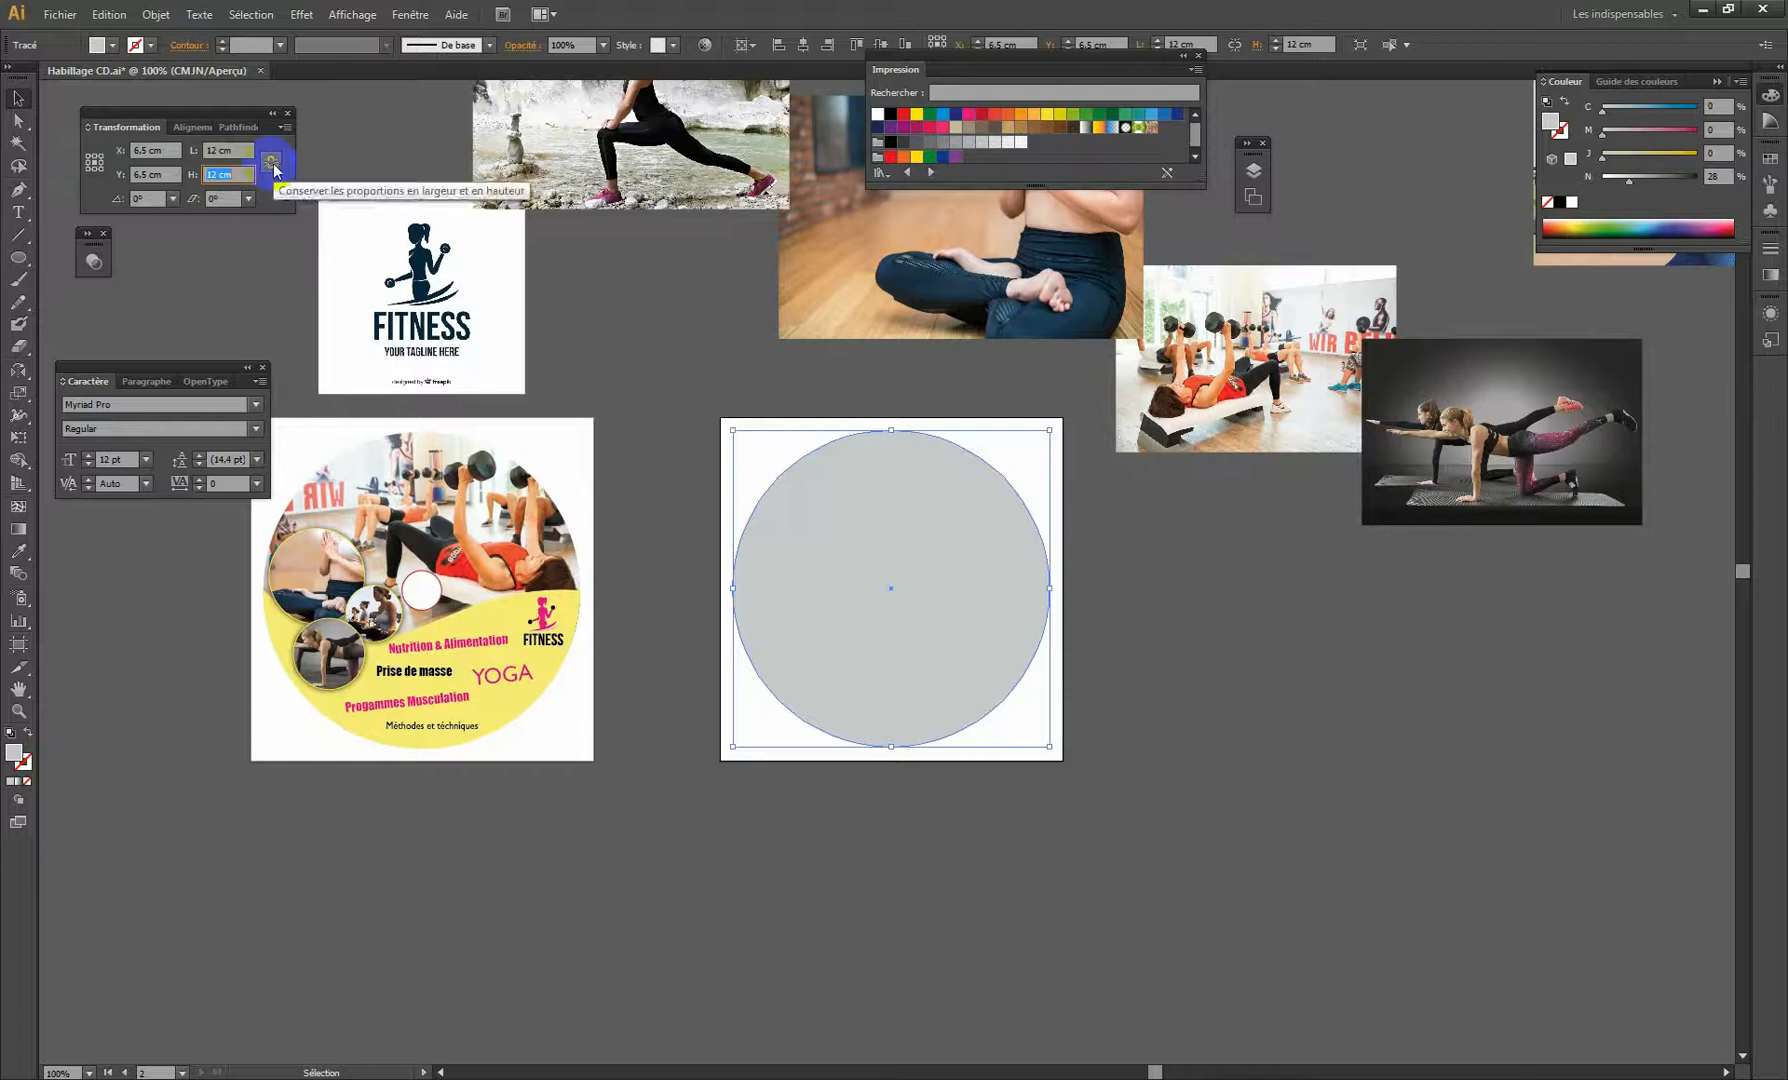
click(272, 164)
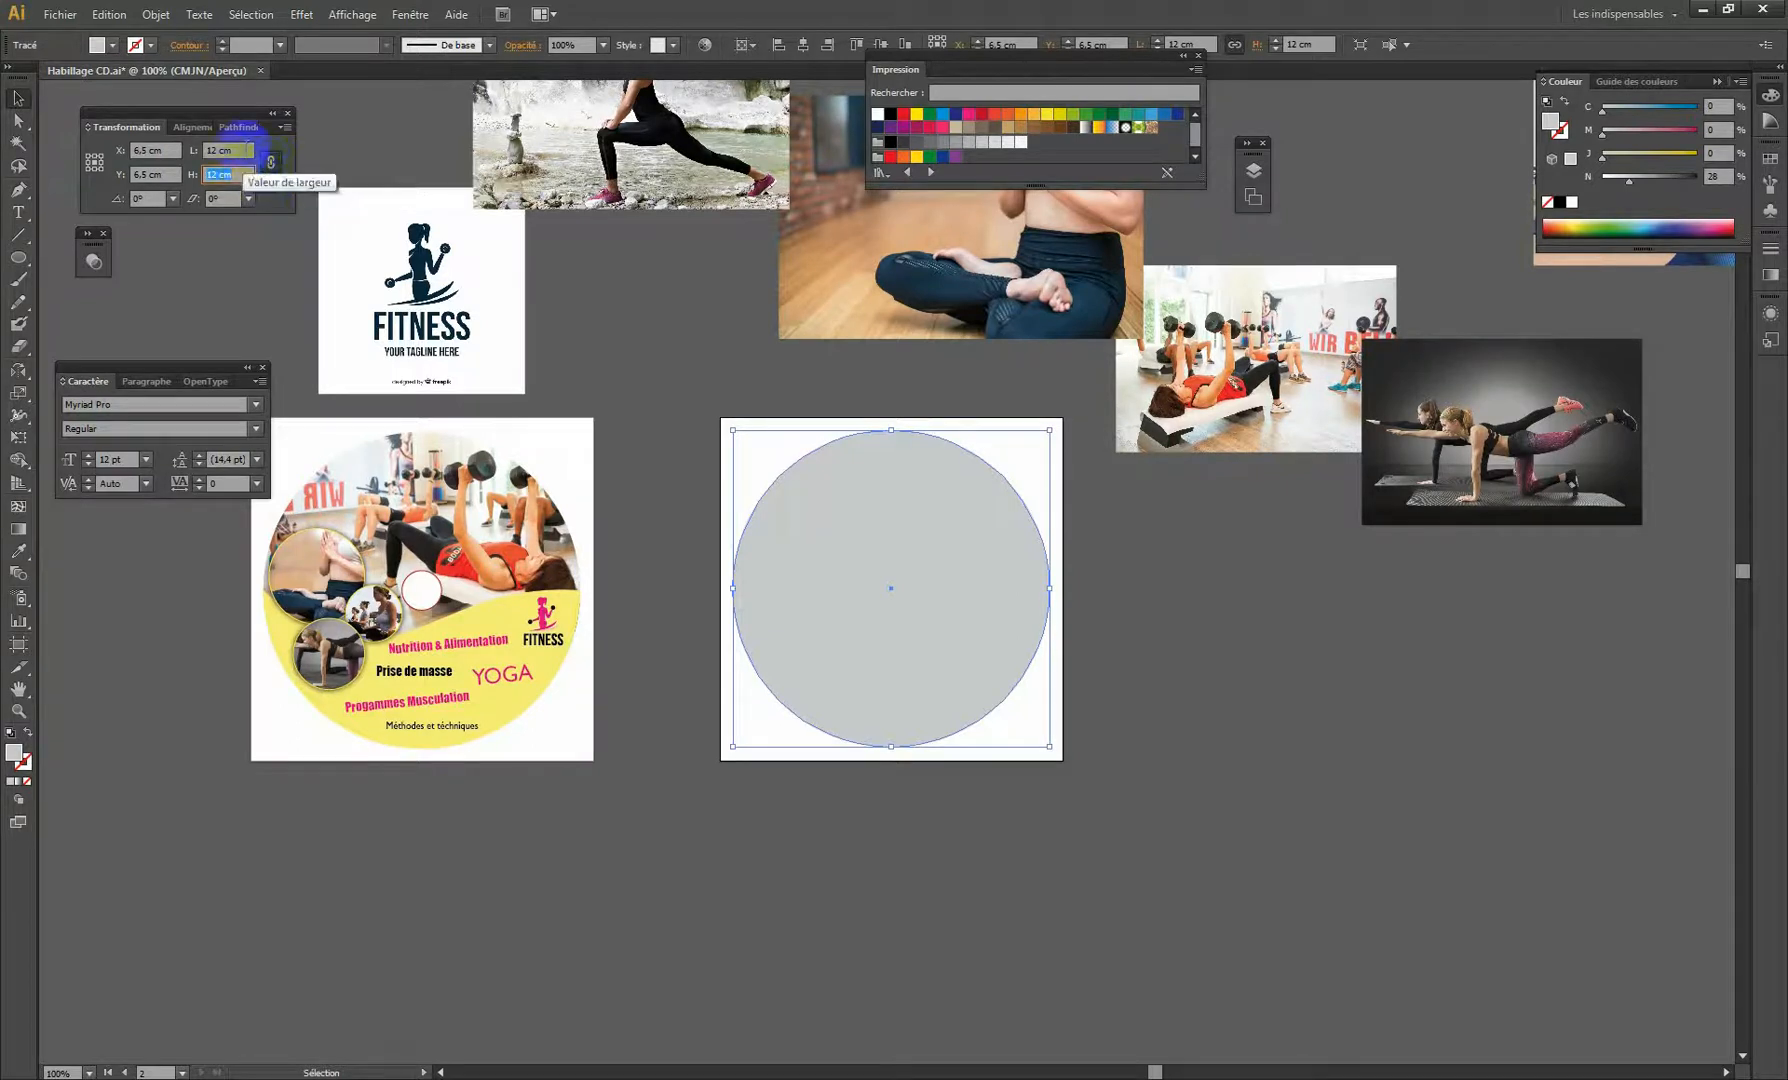
click(245, 151)
click(246, 173)
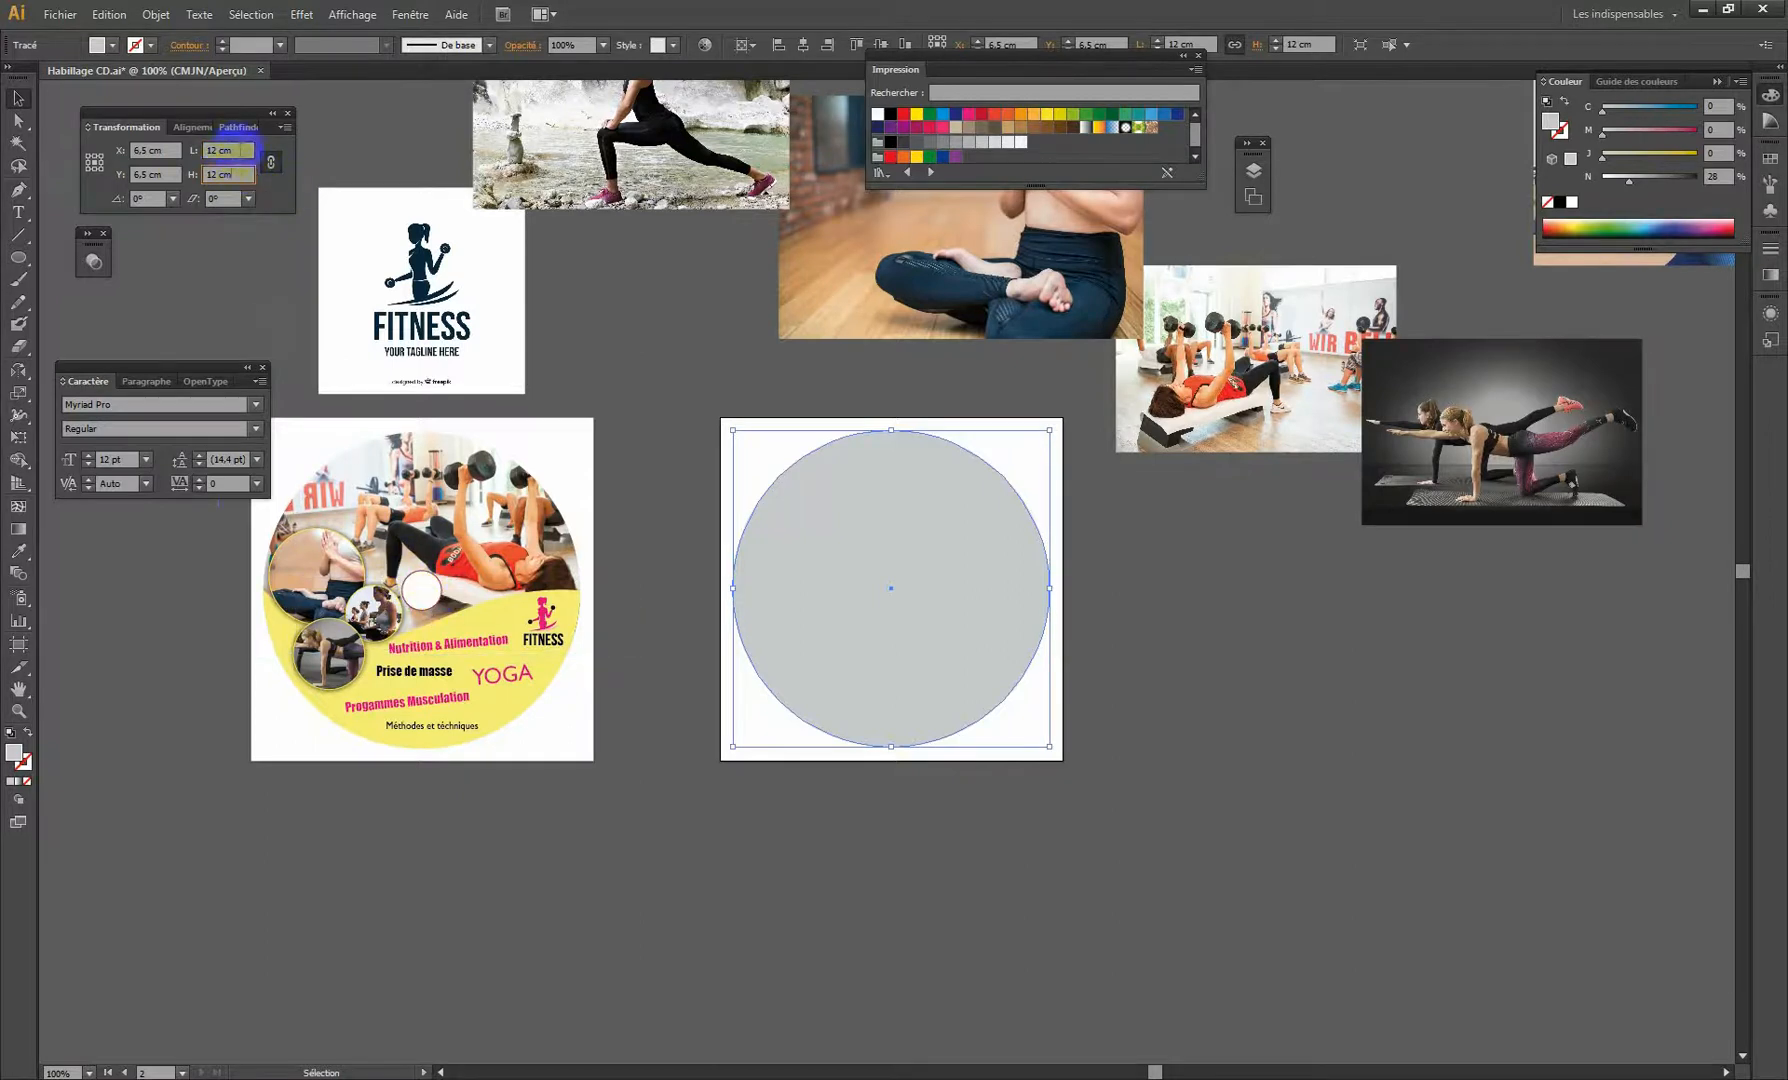
click(241, 150)
text(1)
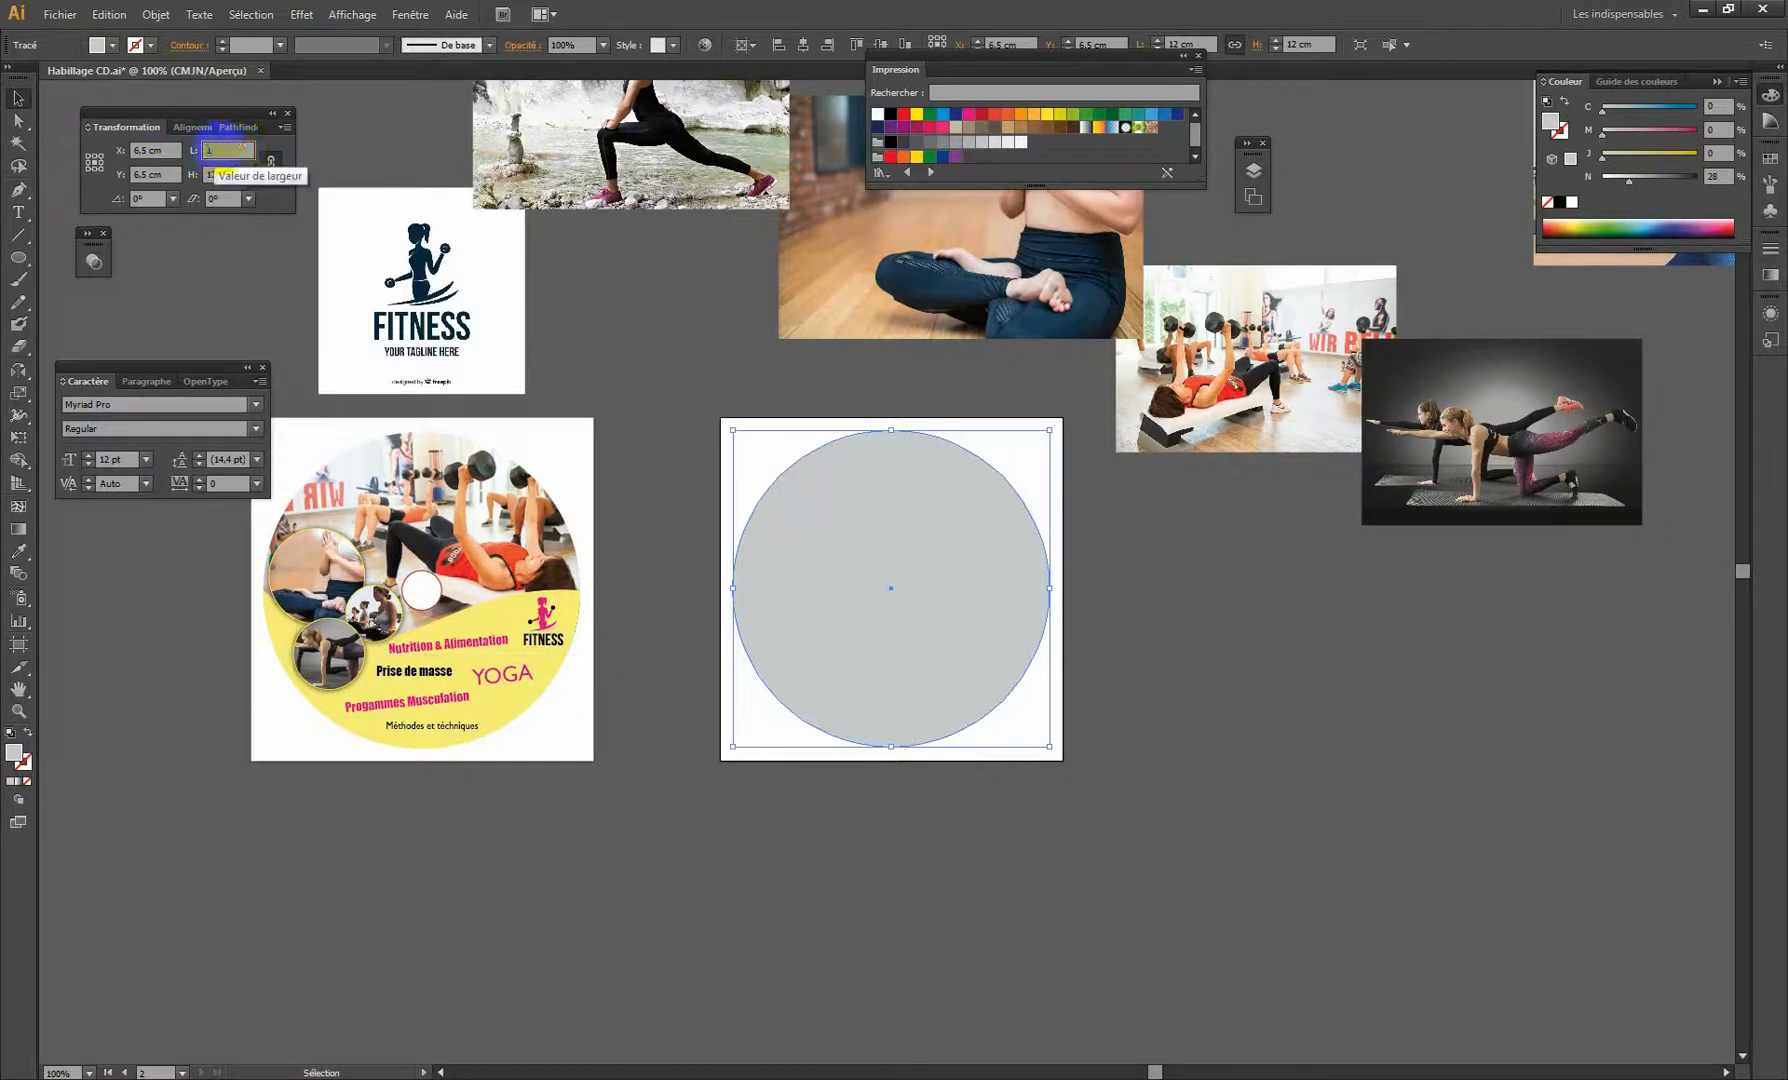
text(,5)
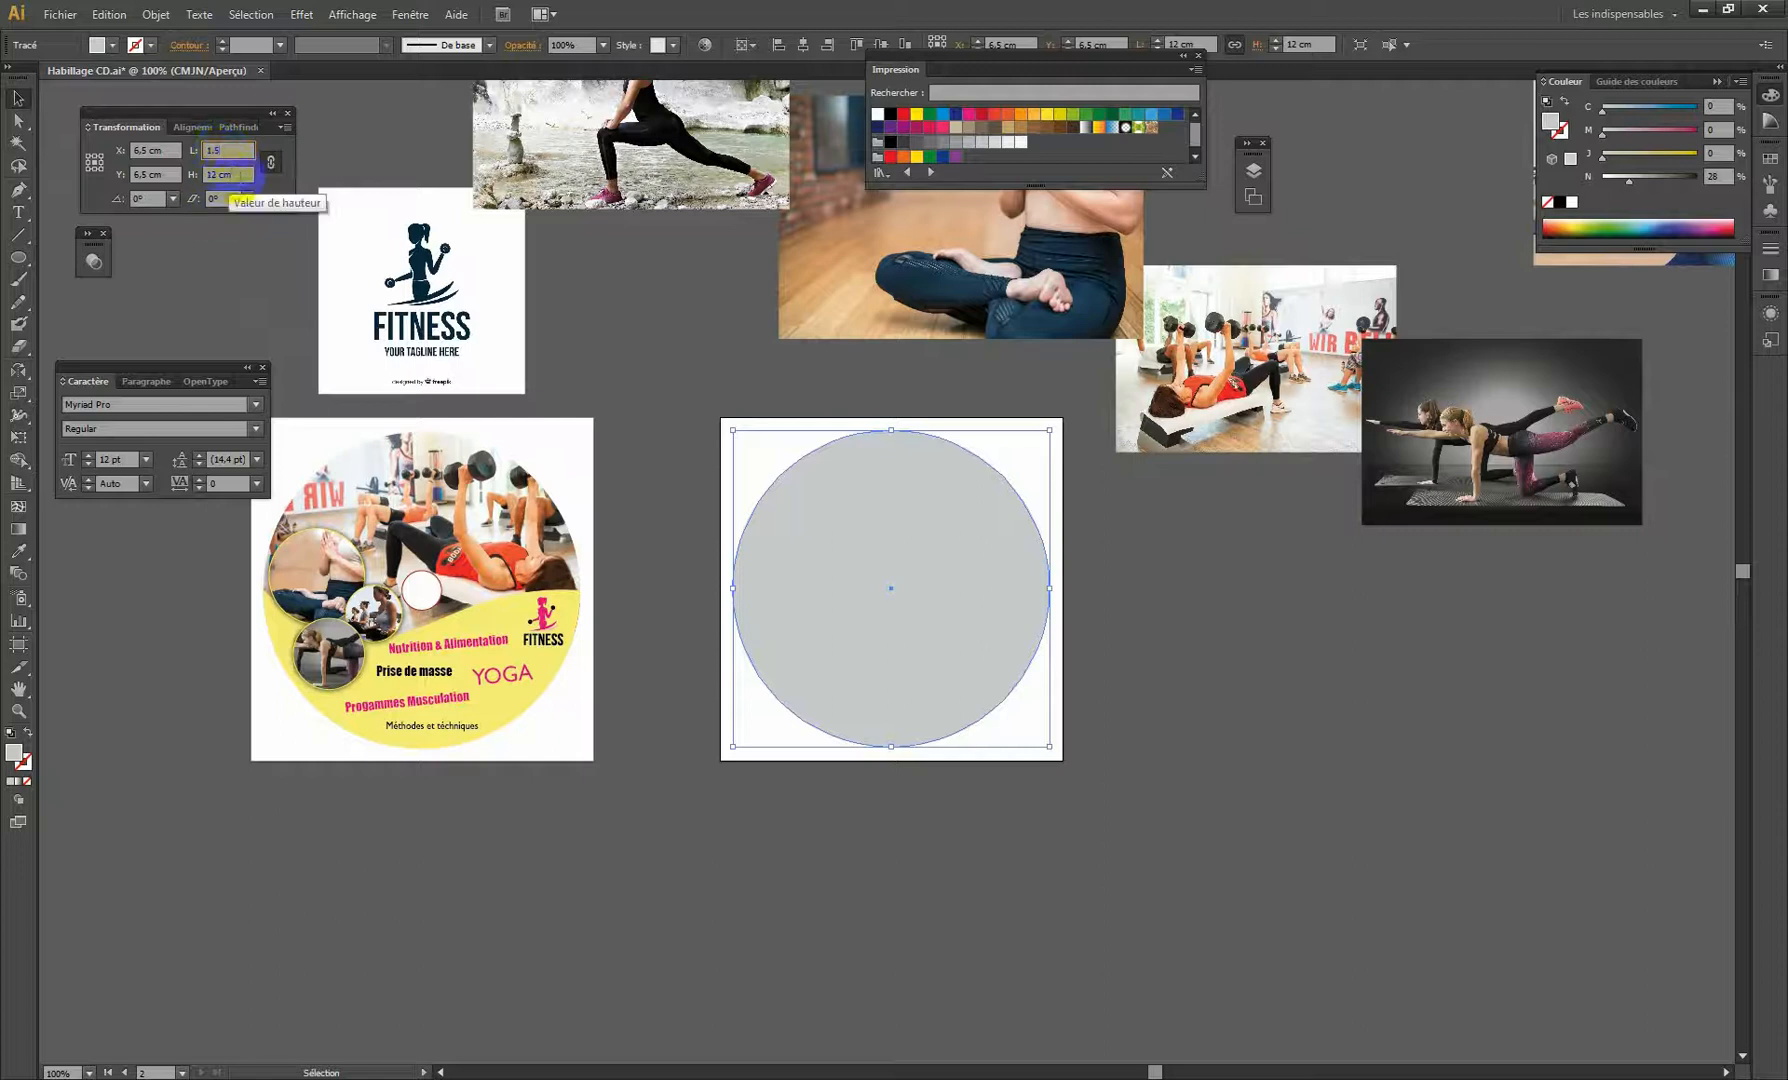
click(230, 175)
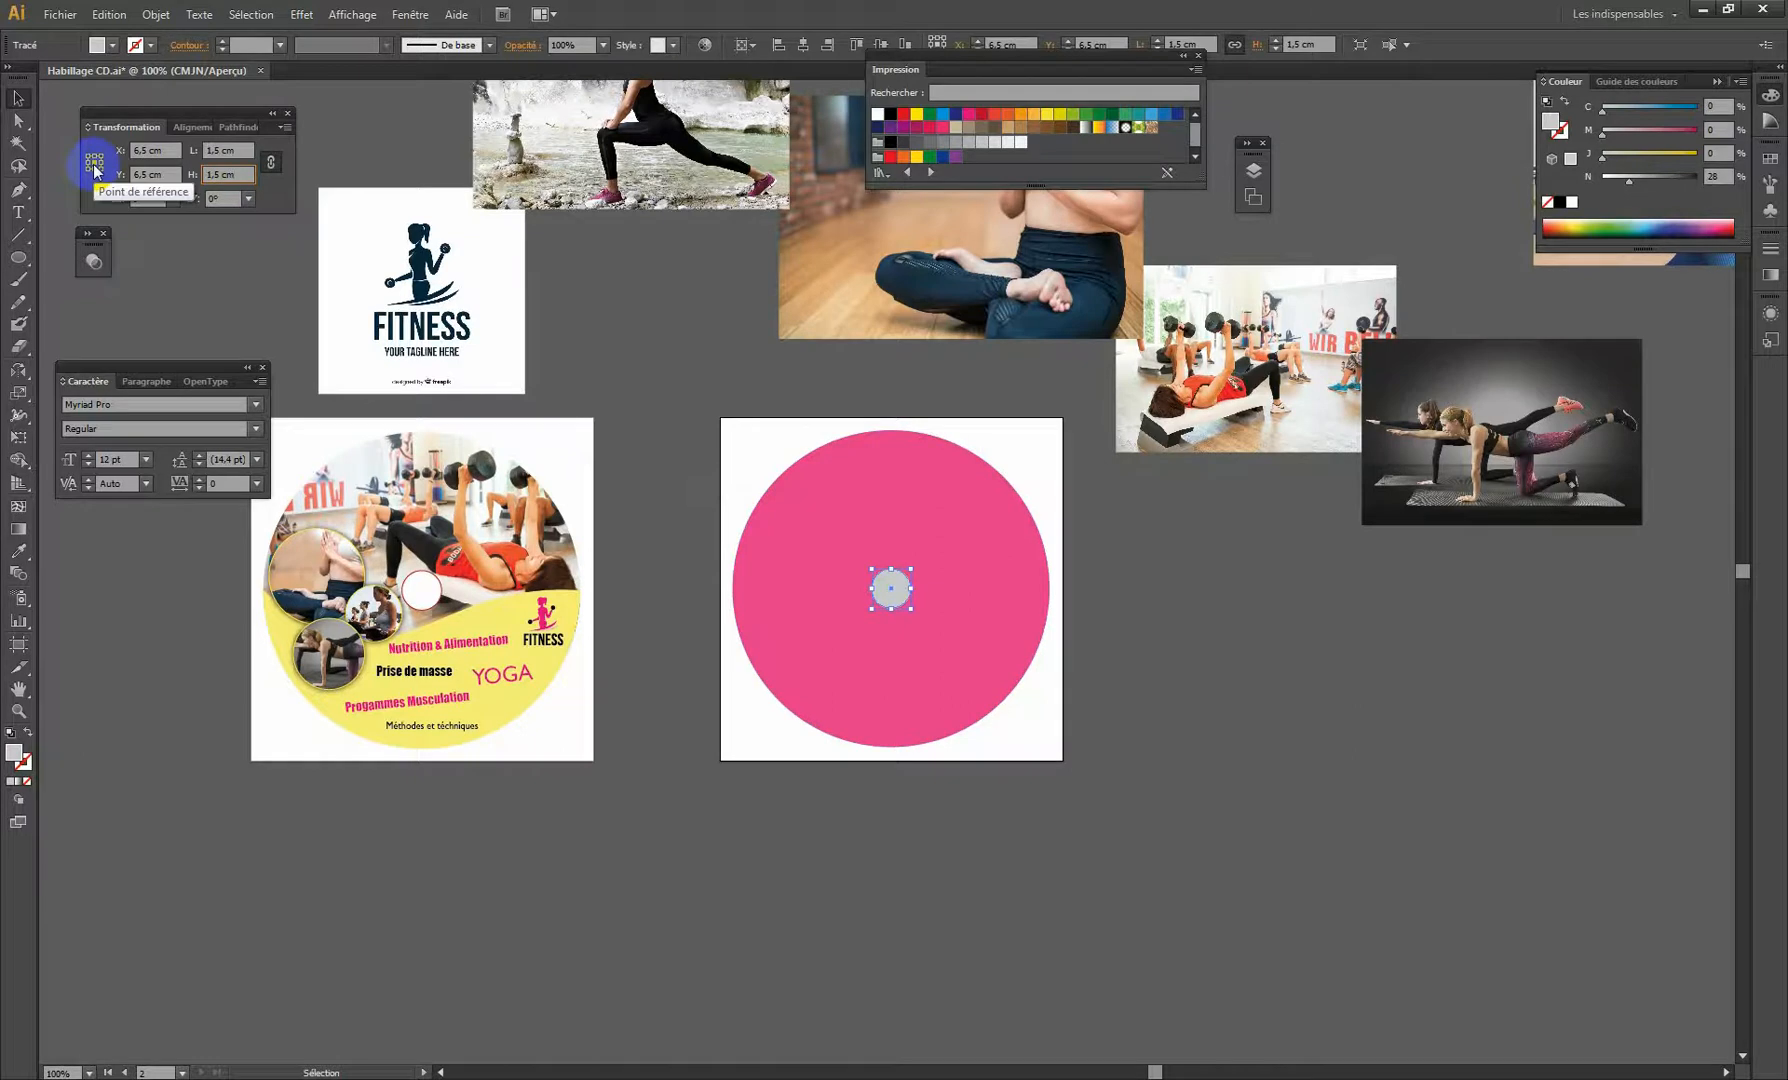
click(800, 418)
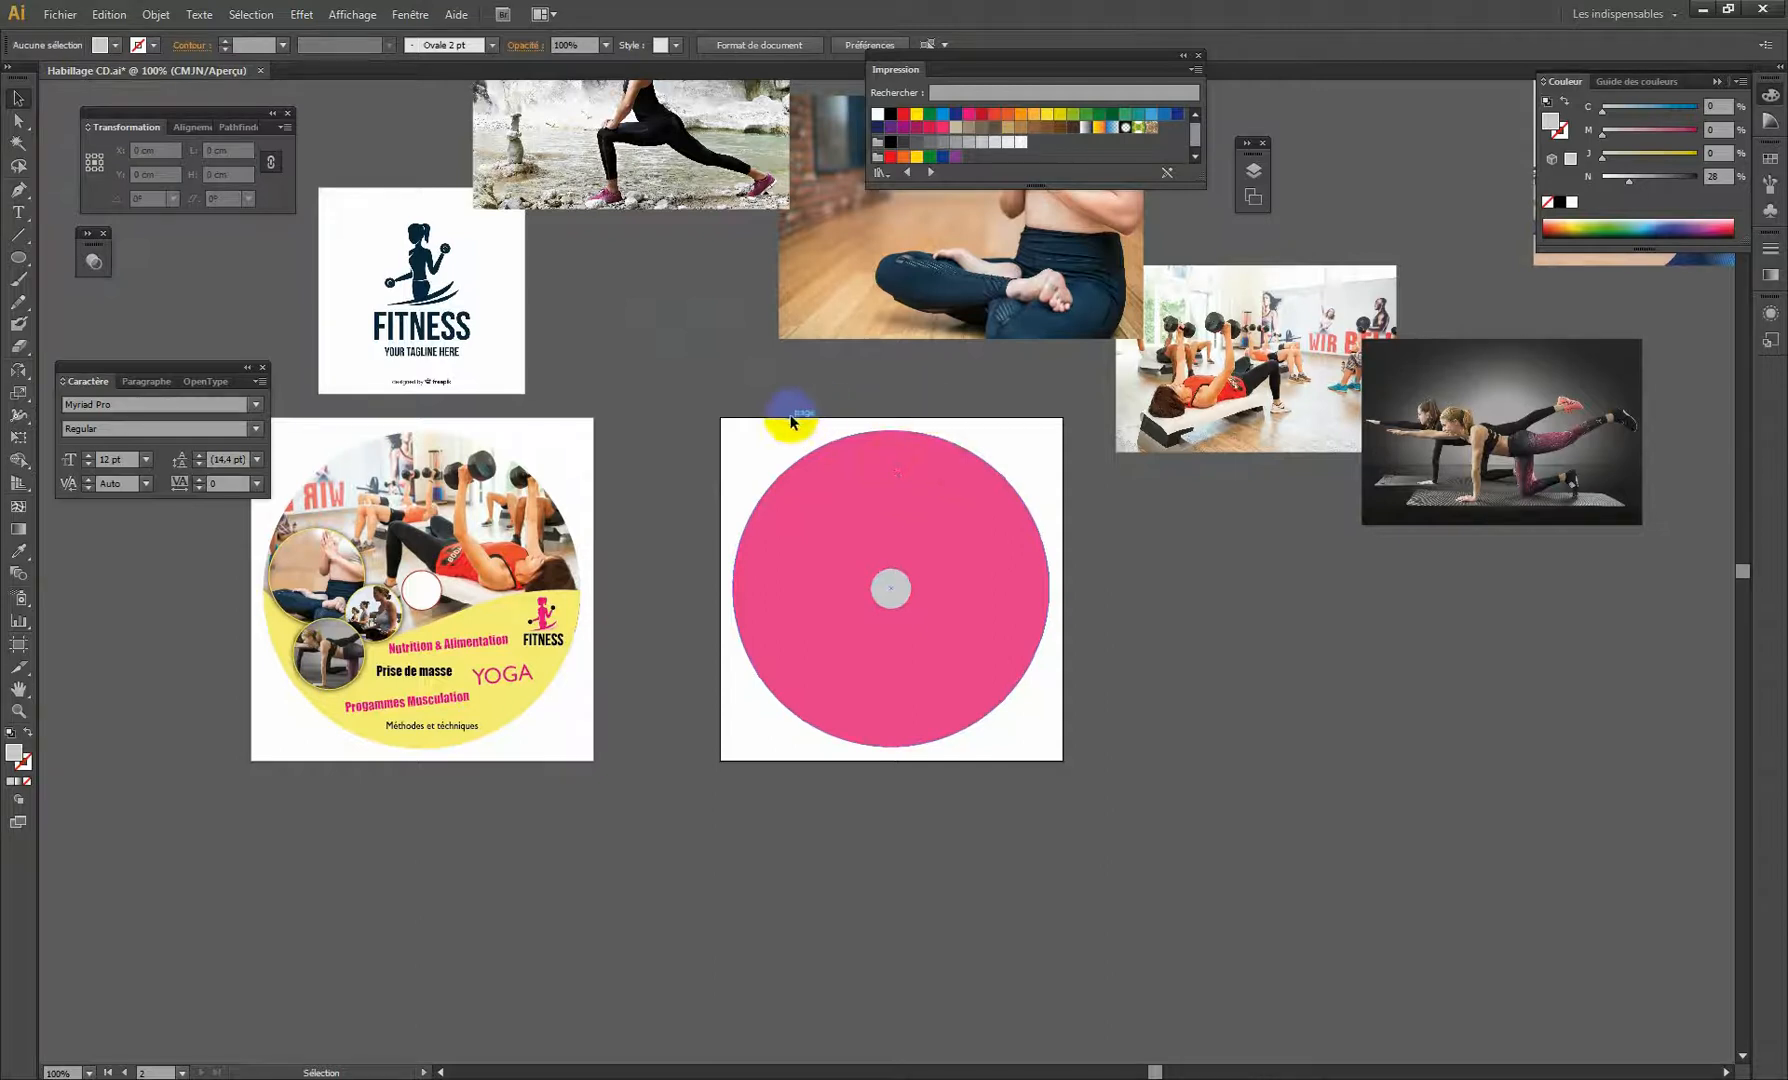
Duplicate the large pink circle in front of itself and recolour the copy blue, with 76% cyan and 0% magenta.
click(882, 445)
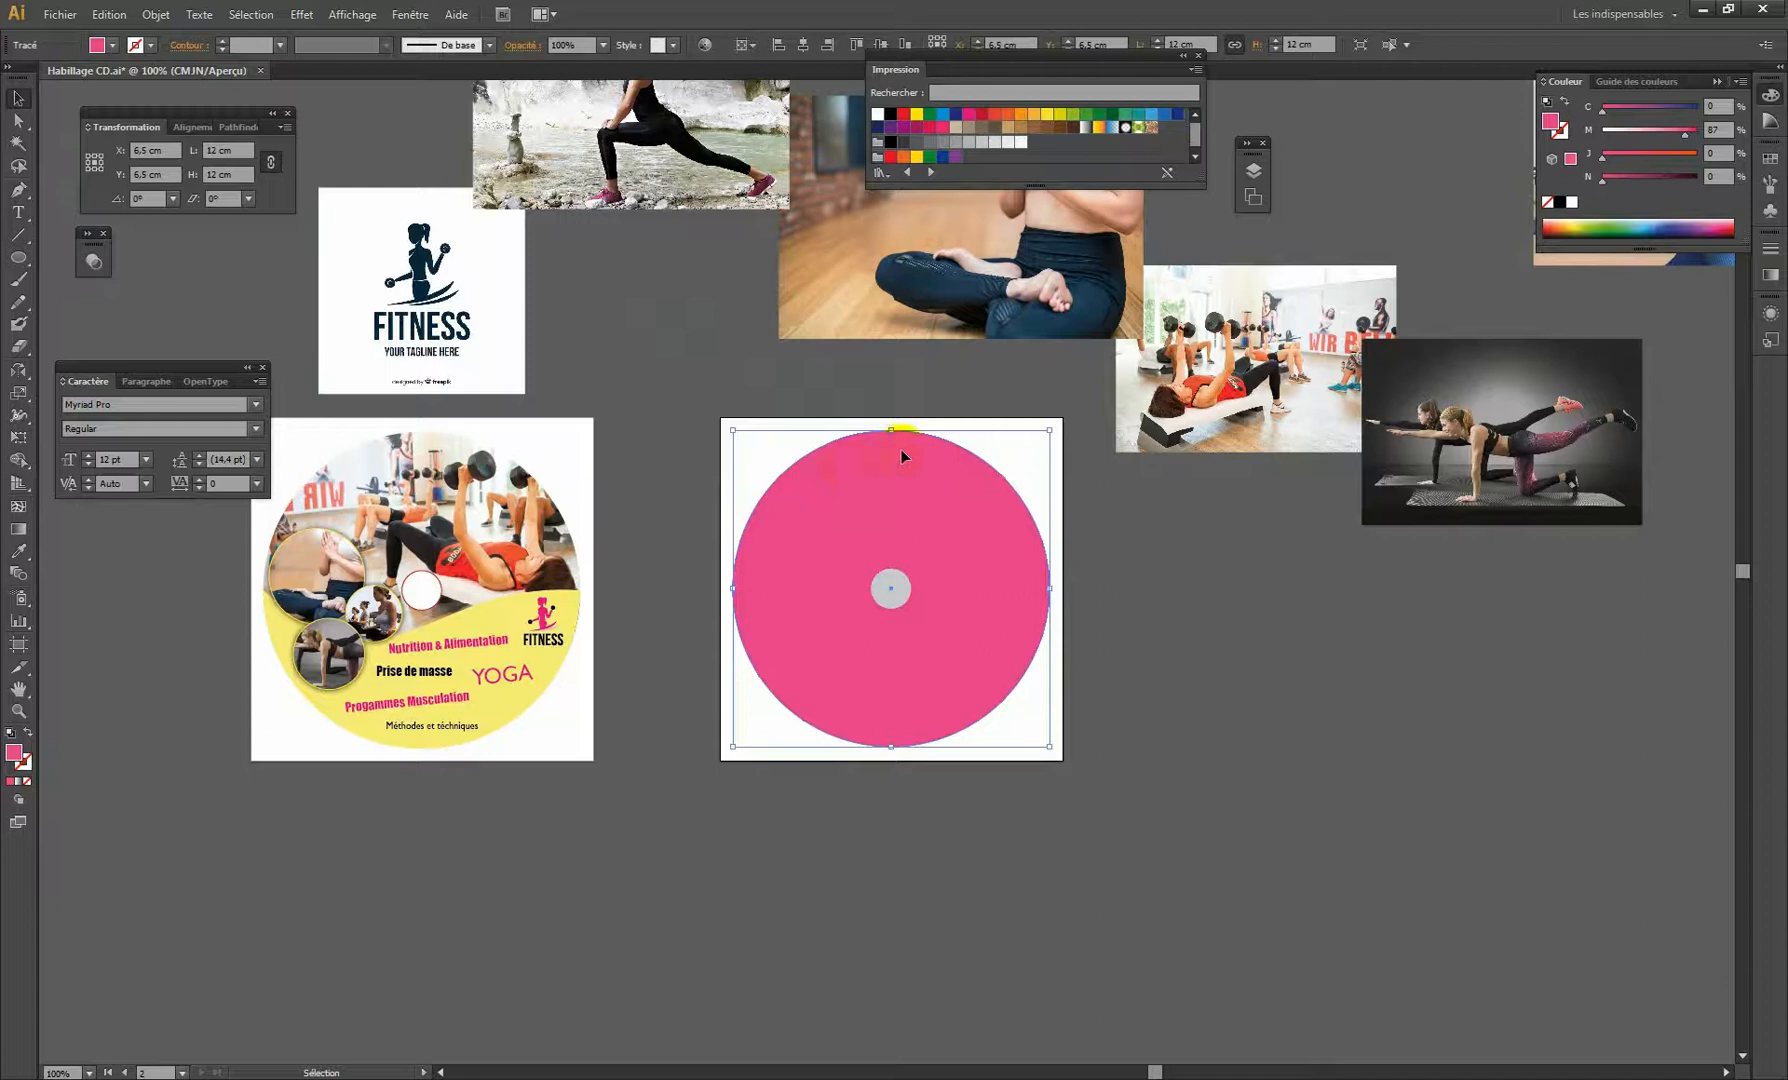
click(109, 14)
click(157, 105)
click(109, 14)
click(180, 126)
drag(1685, 134, 1572, 127)
click(1676, 107)
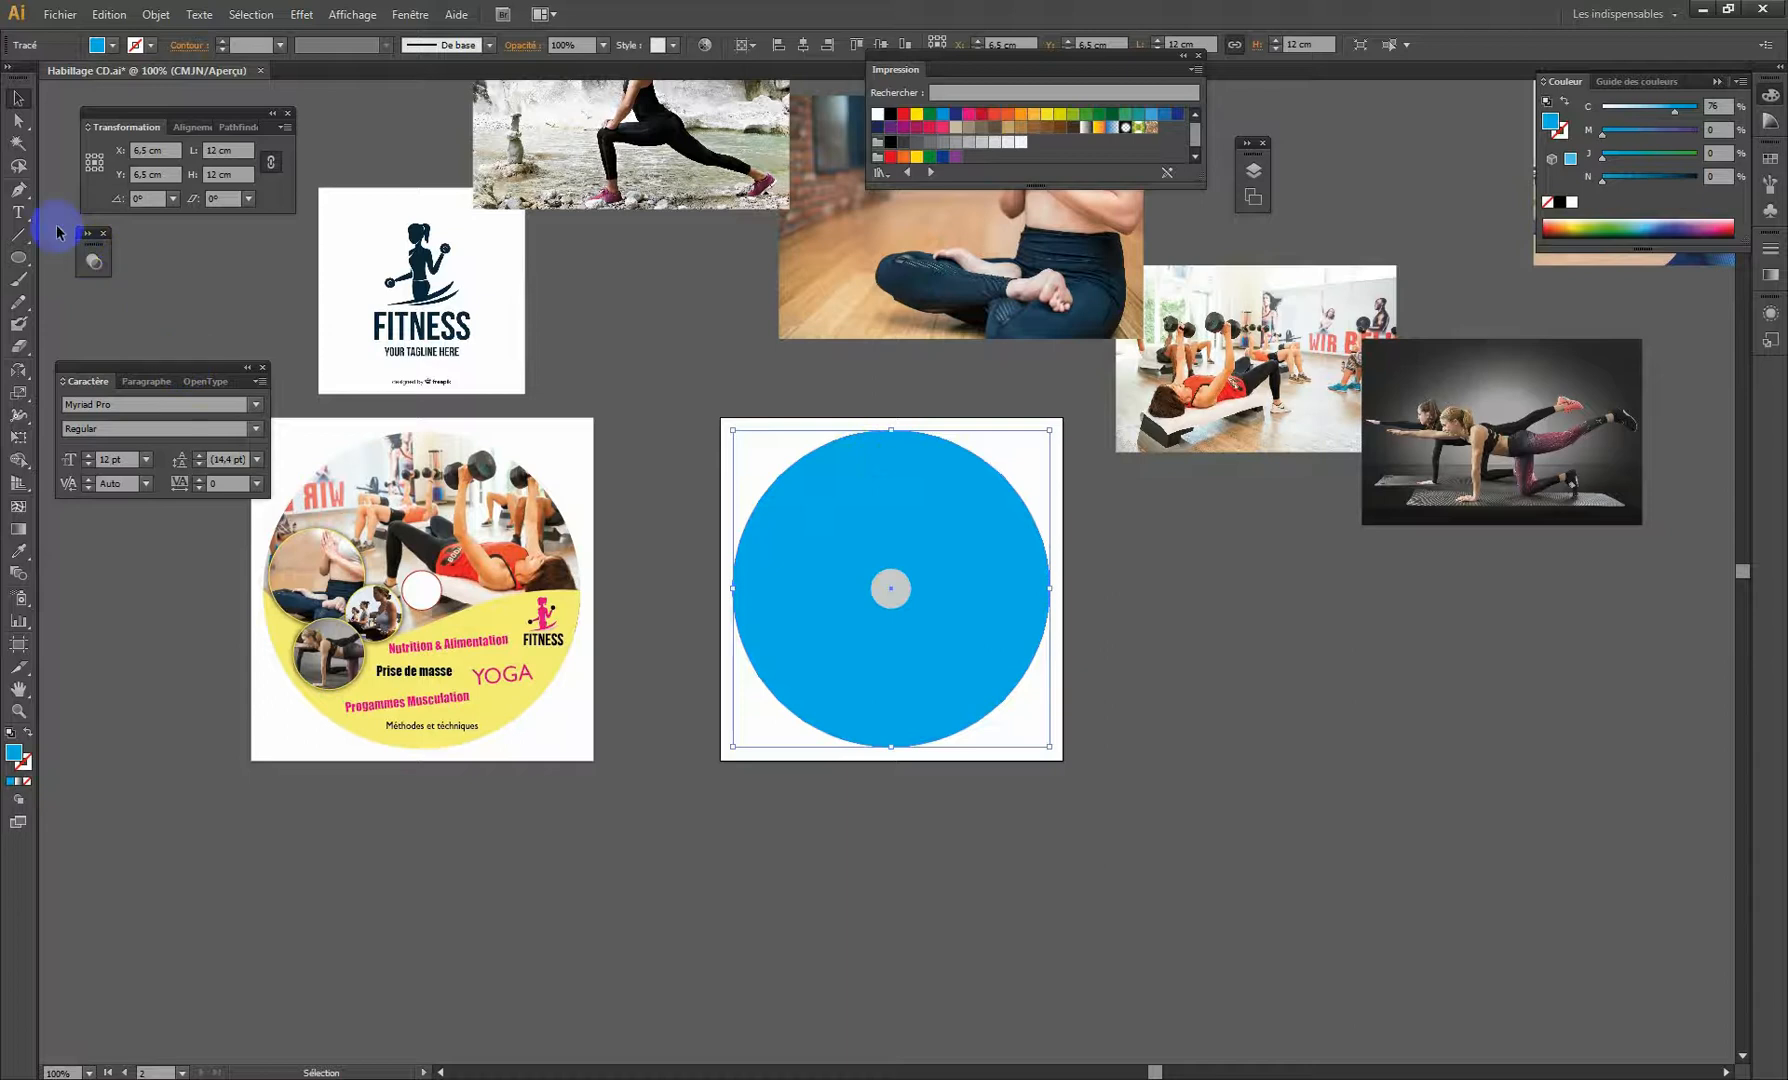
Activate the Pen tool and try zooming the view in and out around the blue disc.
click(19, 192)
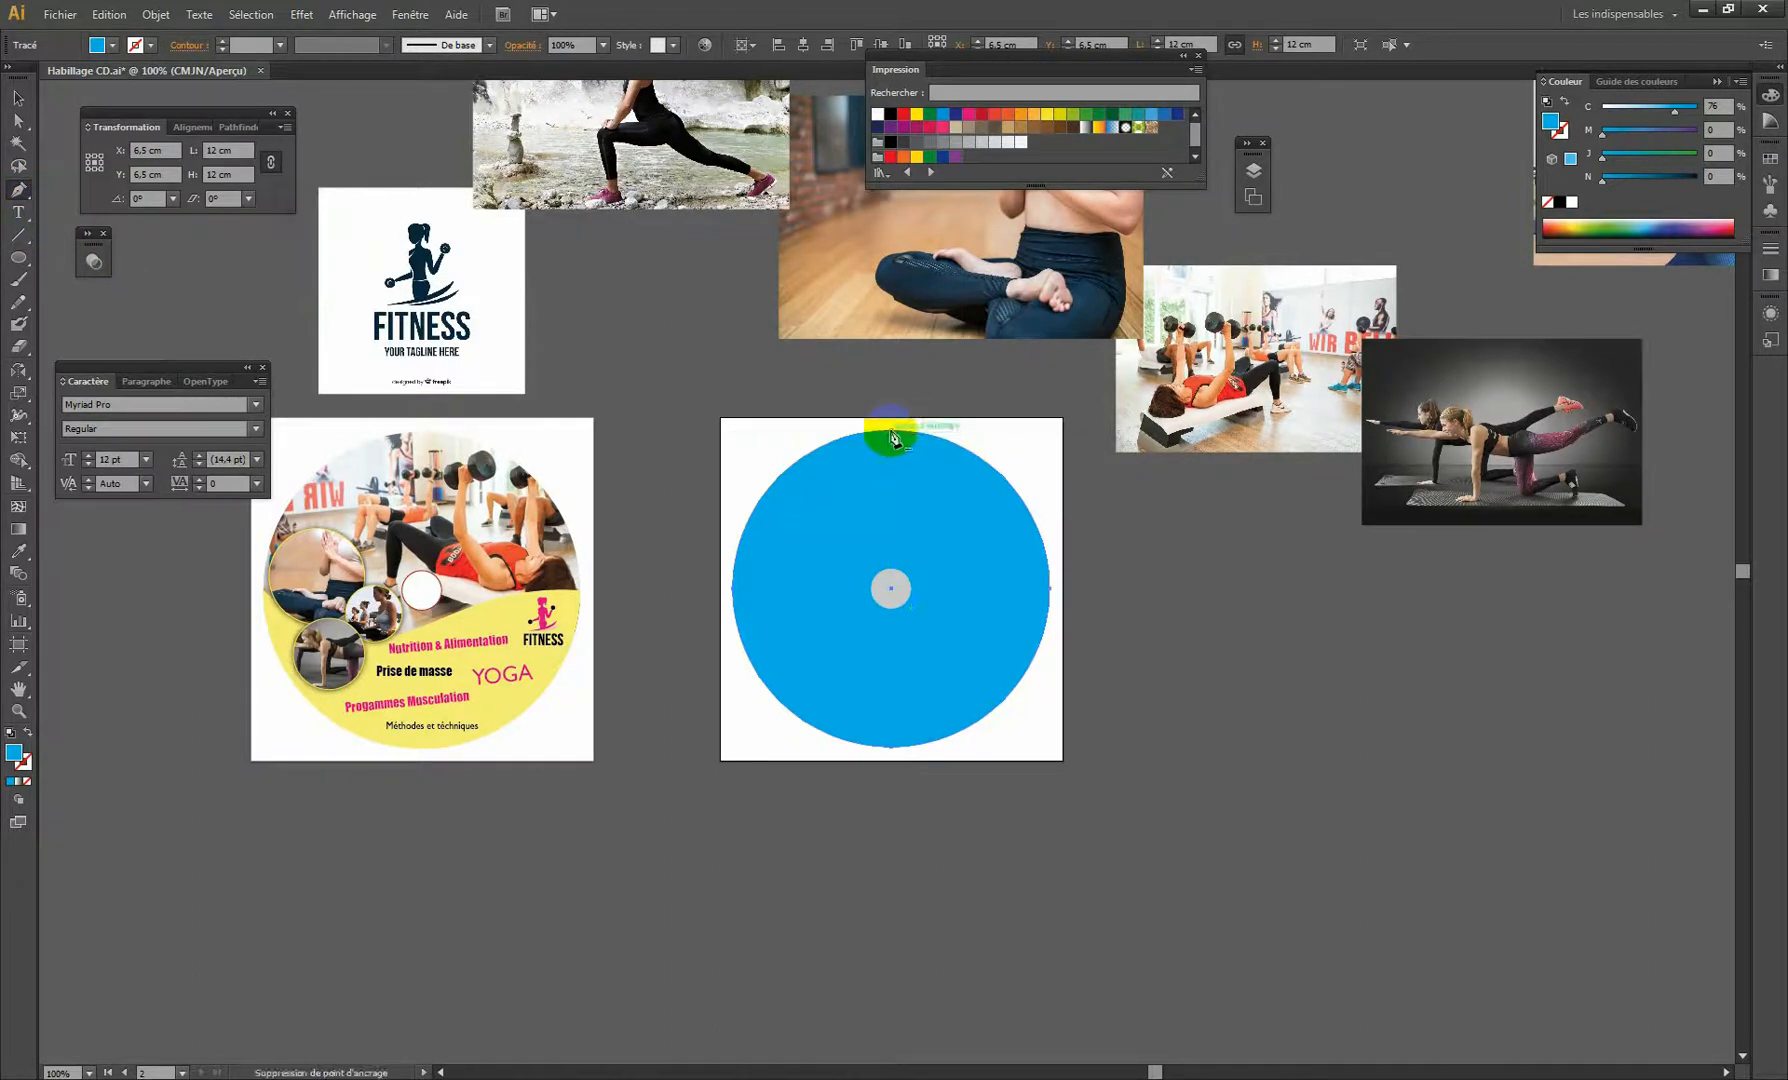
key(ctrl+space)
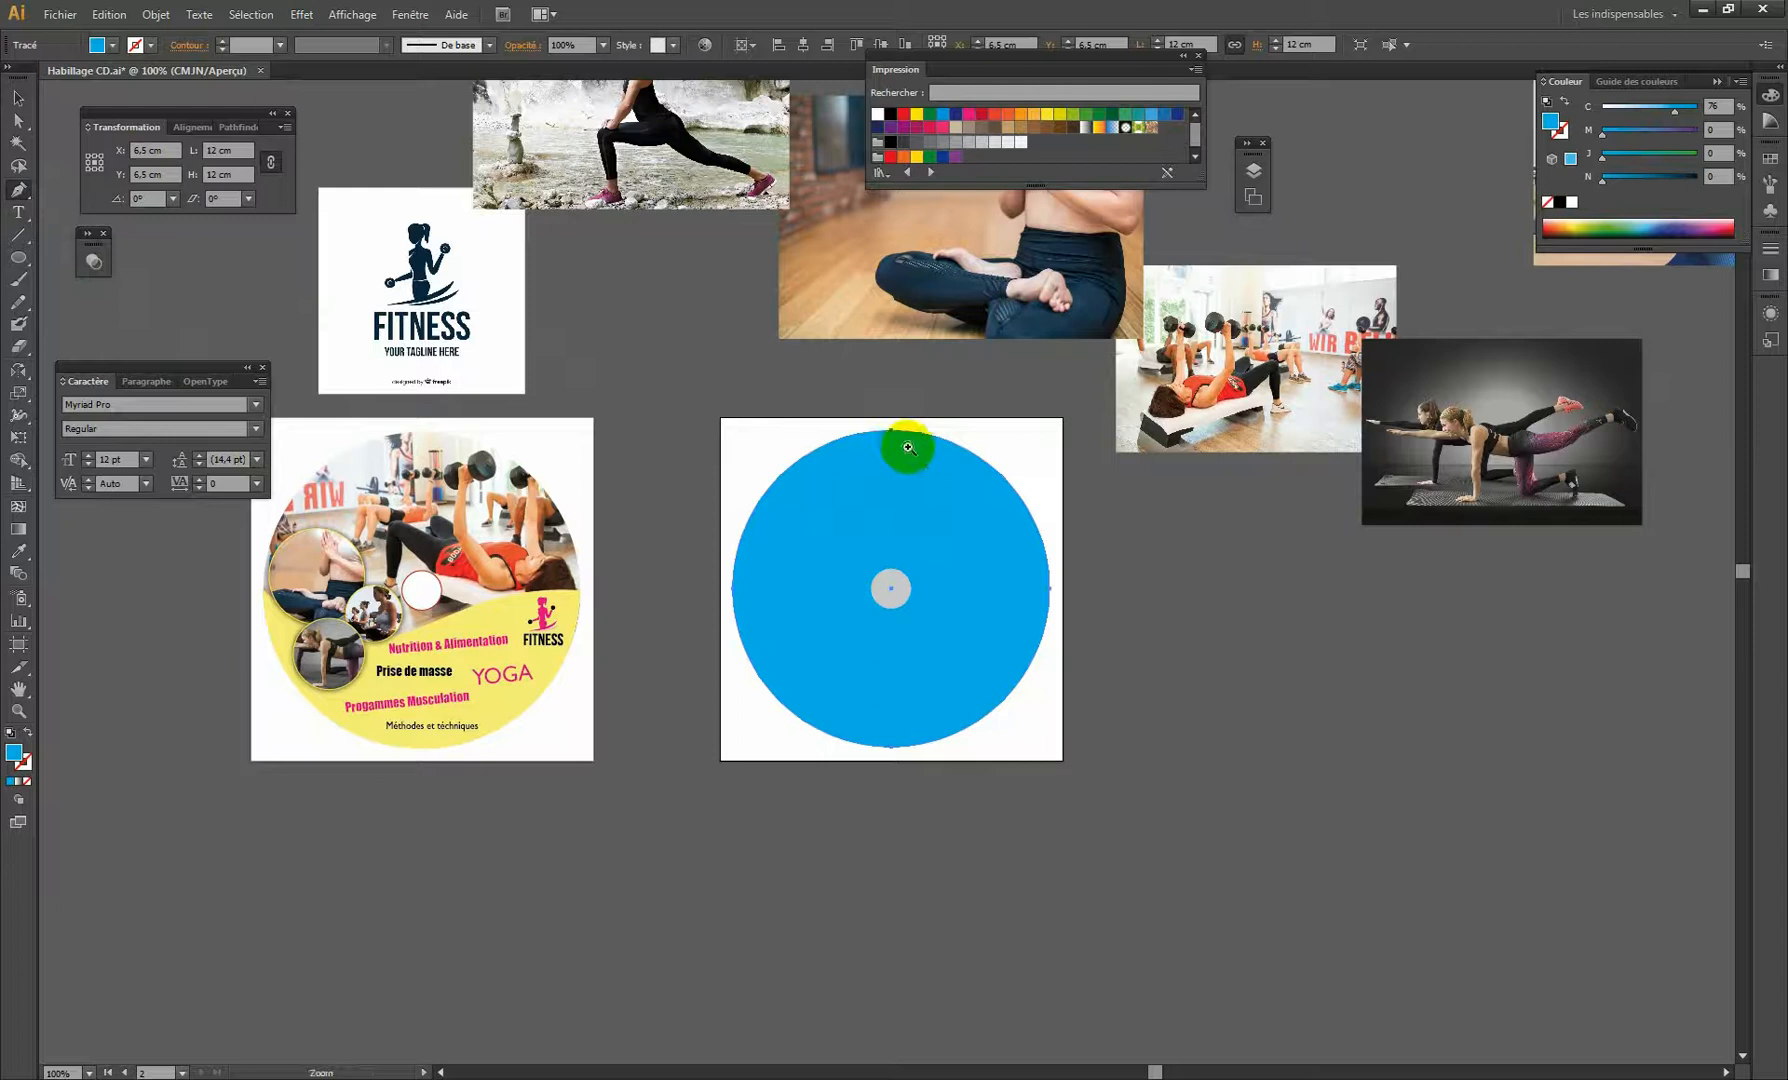
click(908, 447)
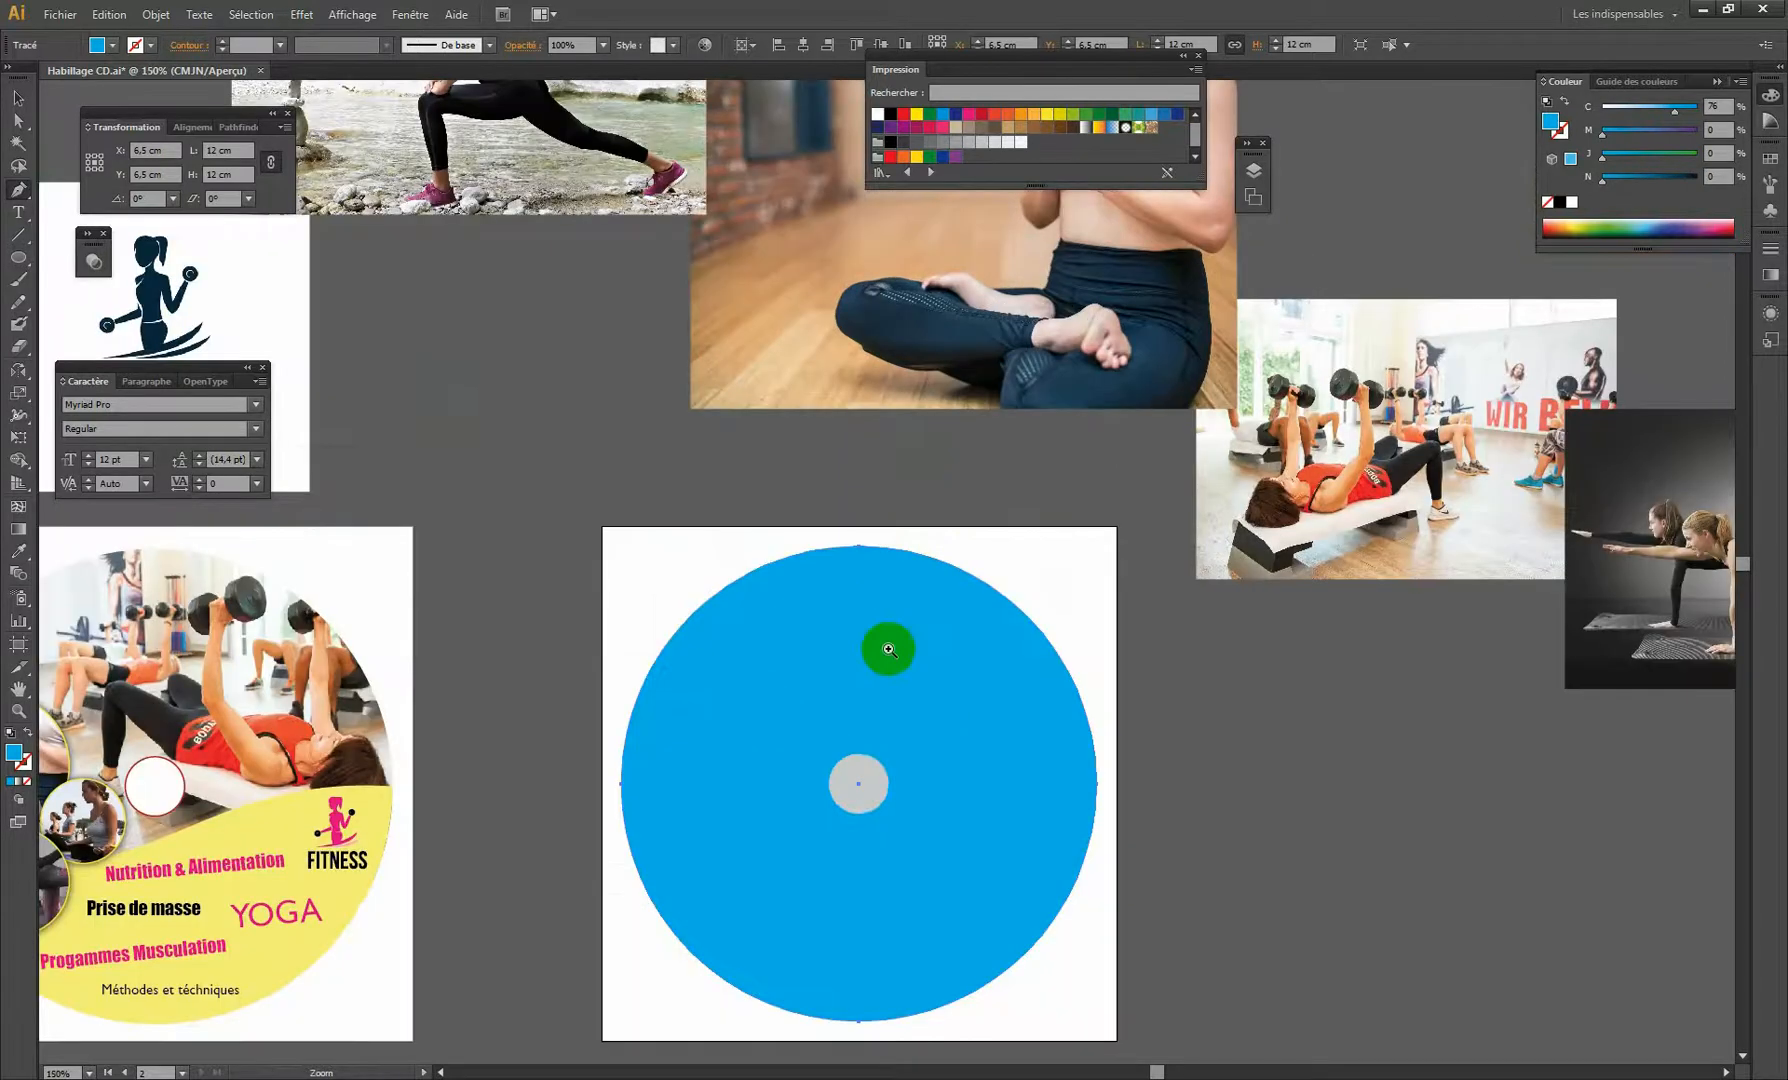
click(869, 628)
drag(867, 630, 841, 530)
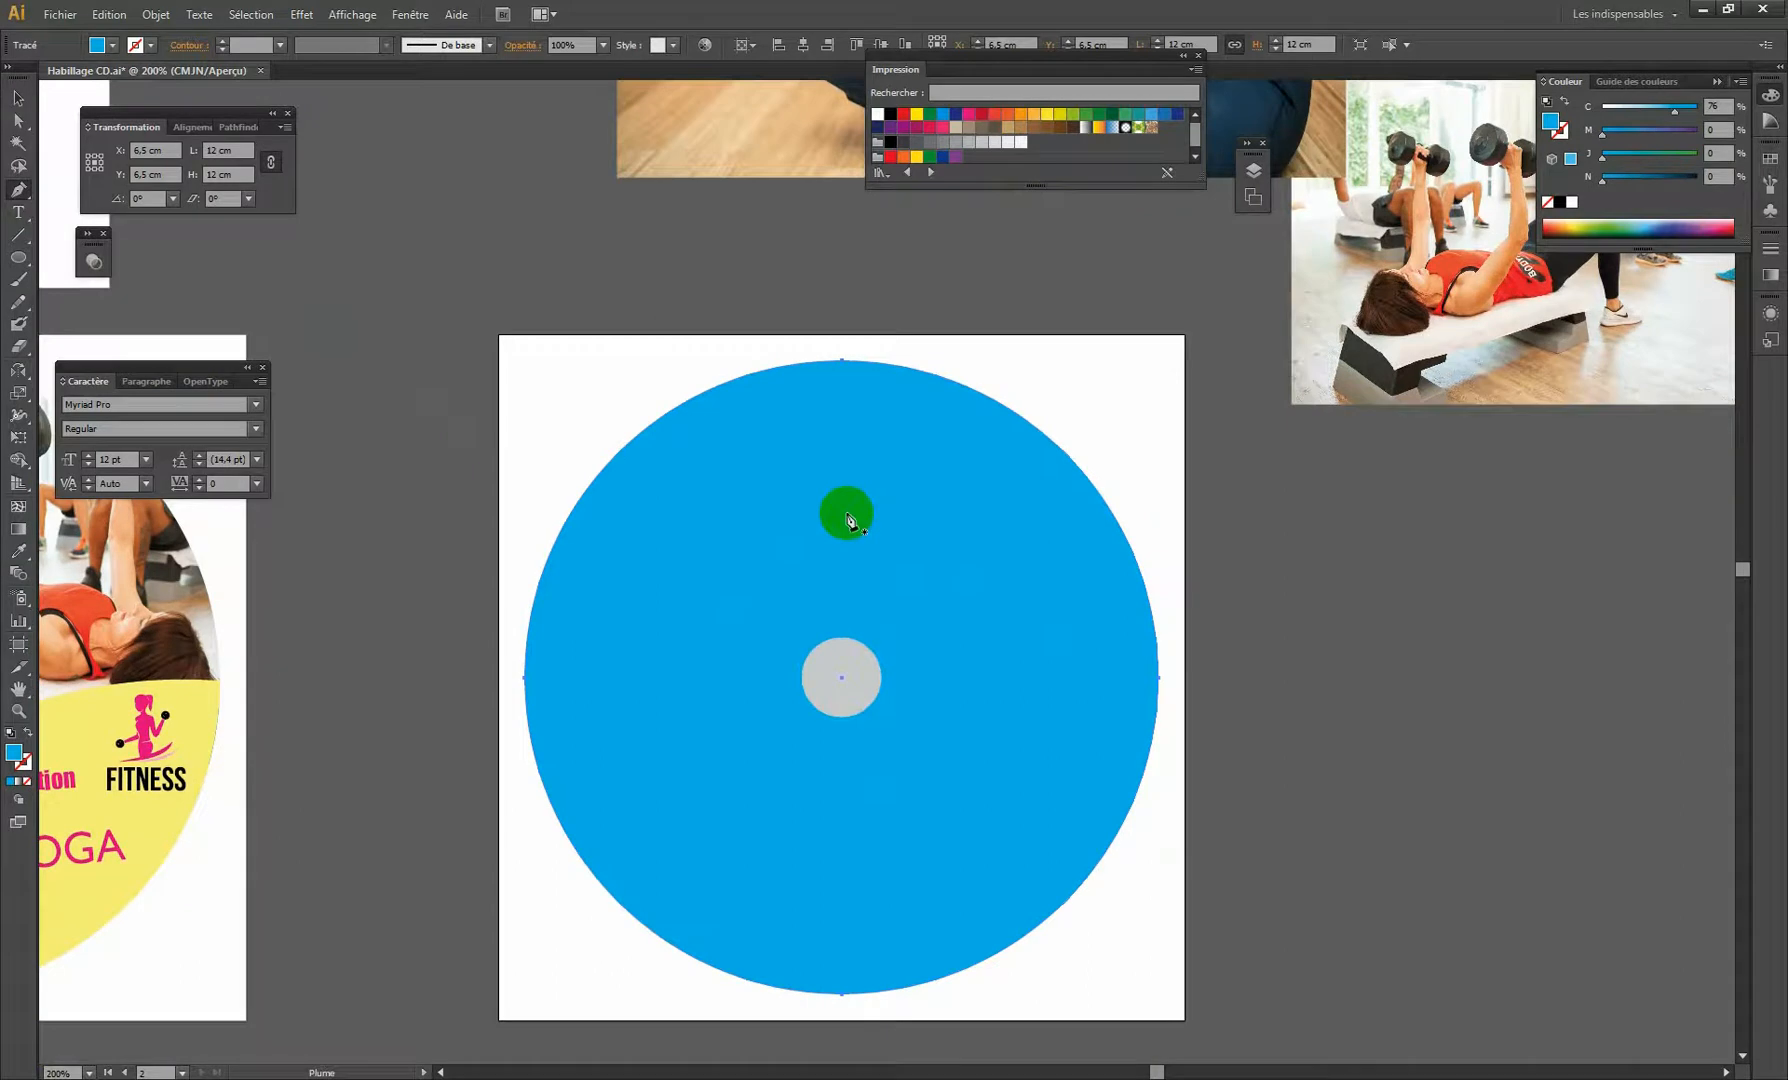
key(ctrl+minus)
key(ctrl+minus)
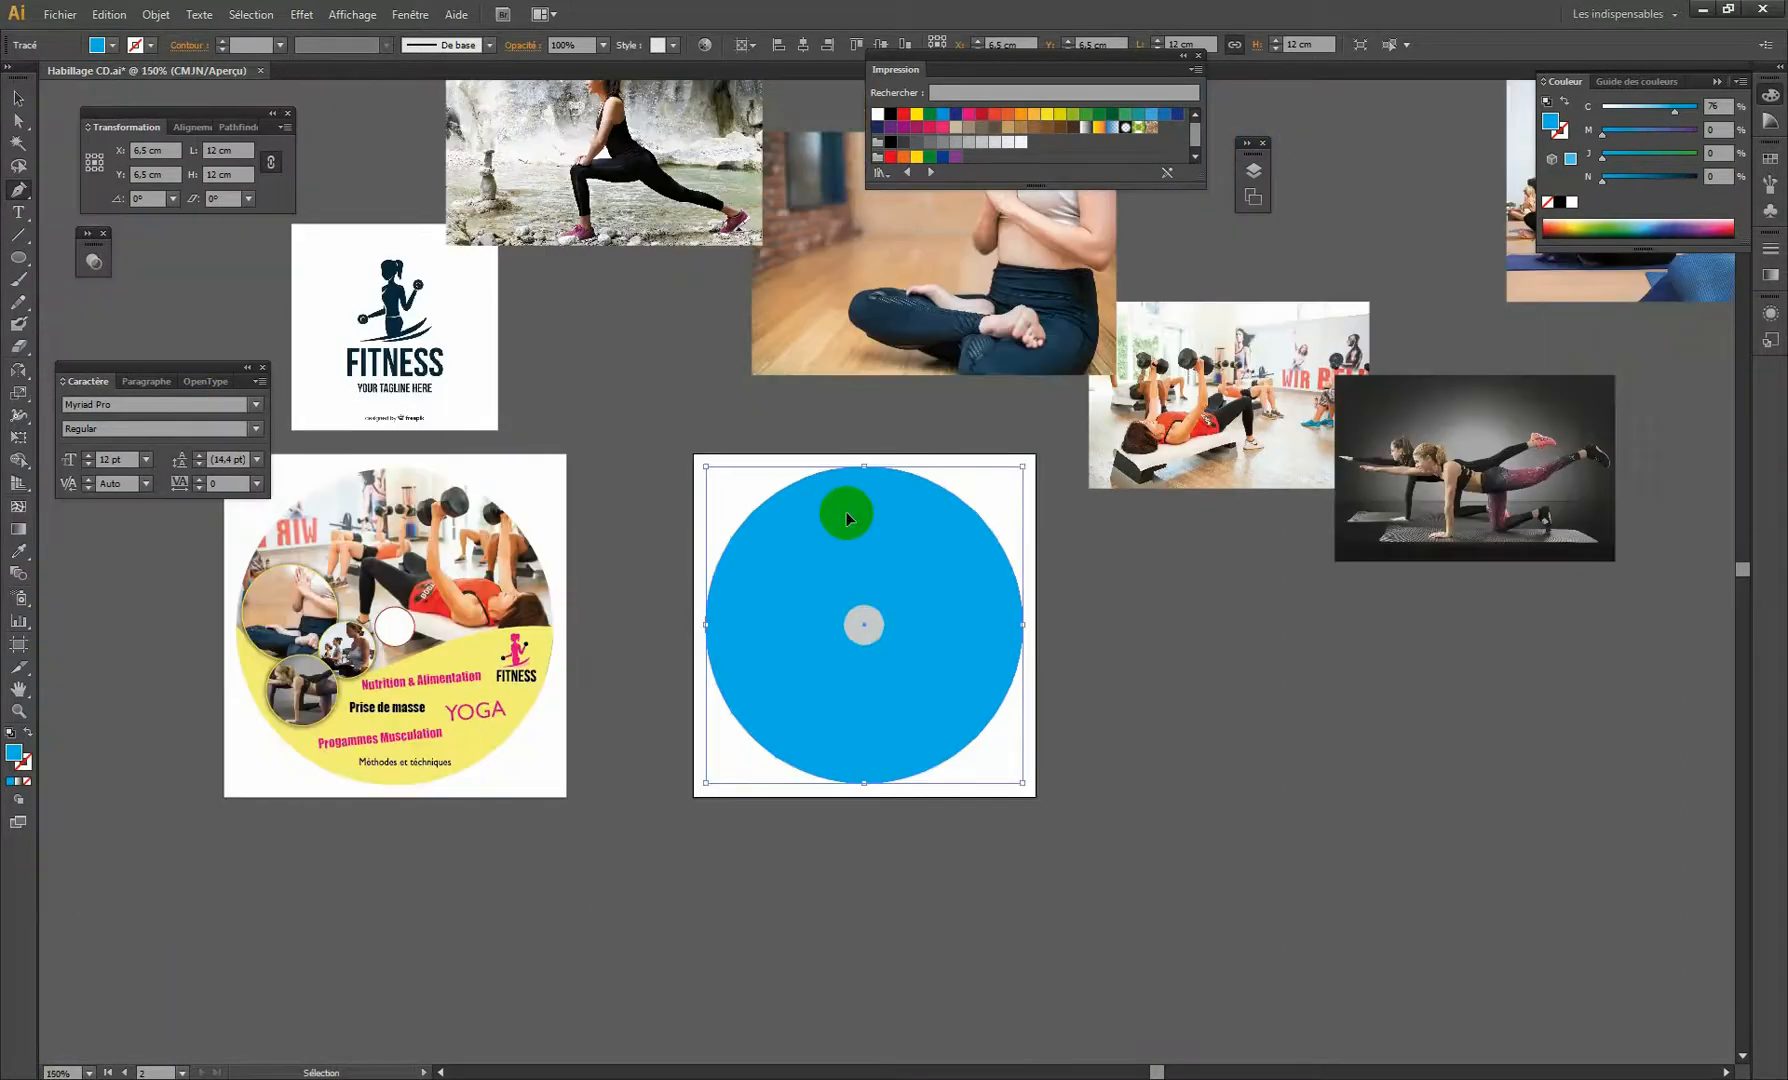
key(ctrl+plus)
key(ctrl+plus)
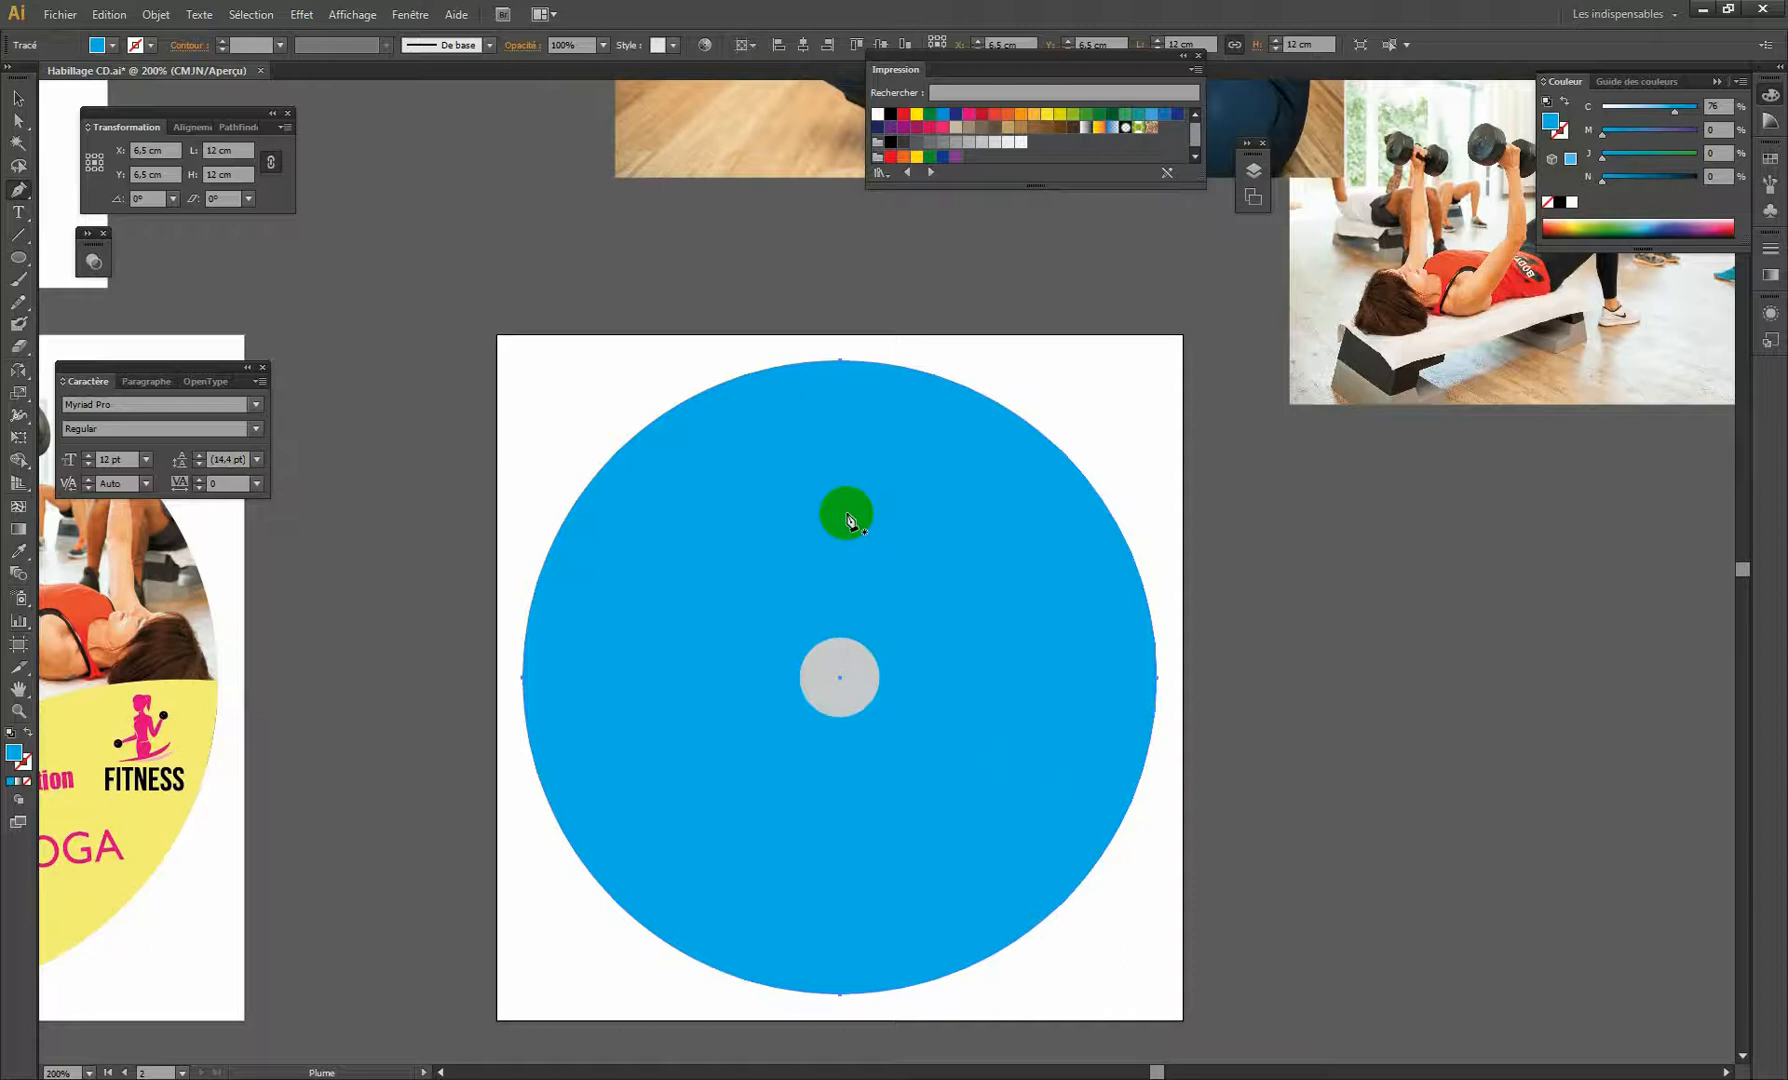
key(v)
click(847, 514)
scroll(847, 514, down, 1)
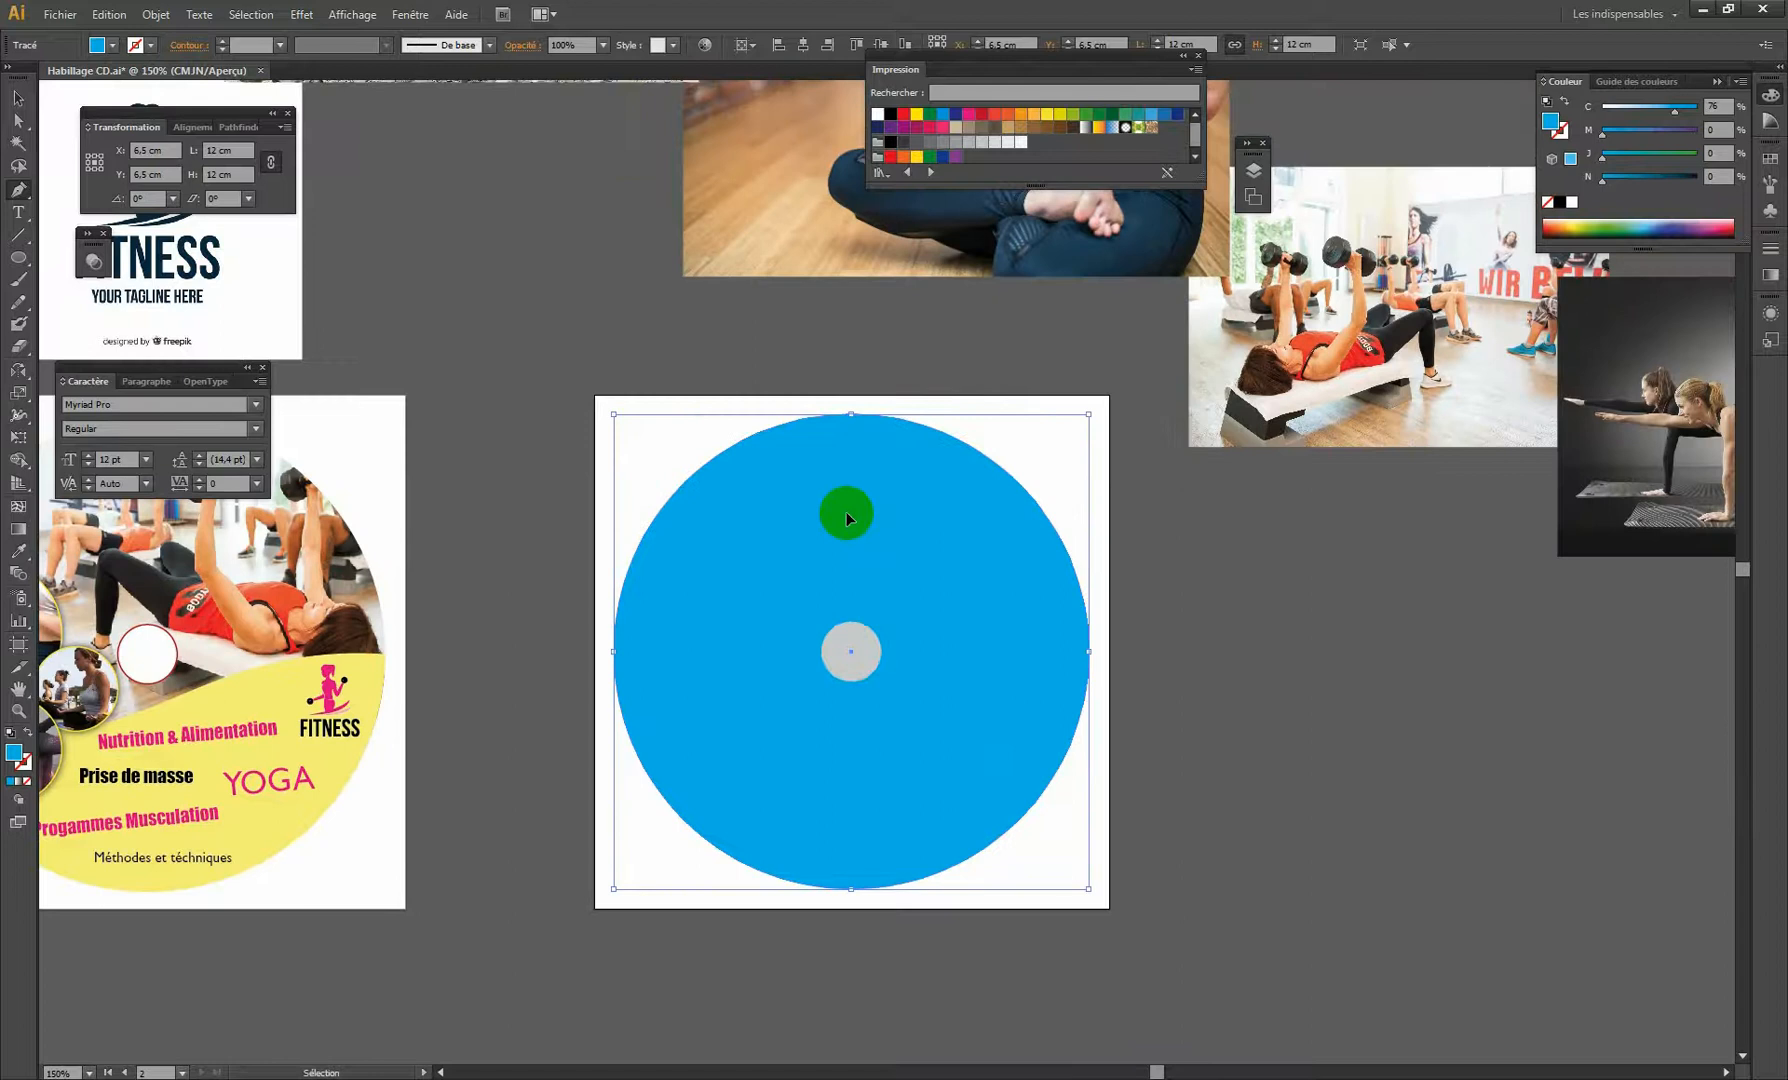
scroll(847, 511, down, 2)
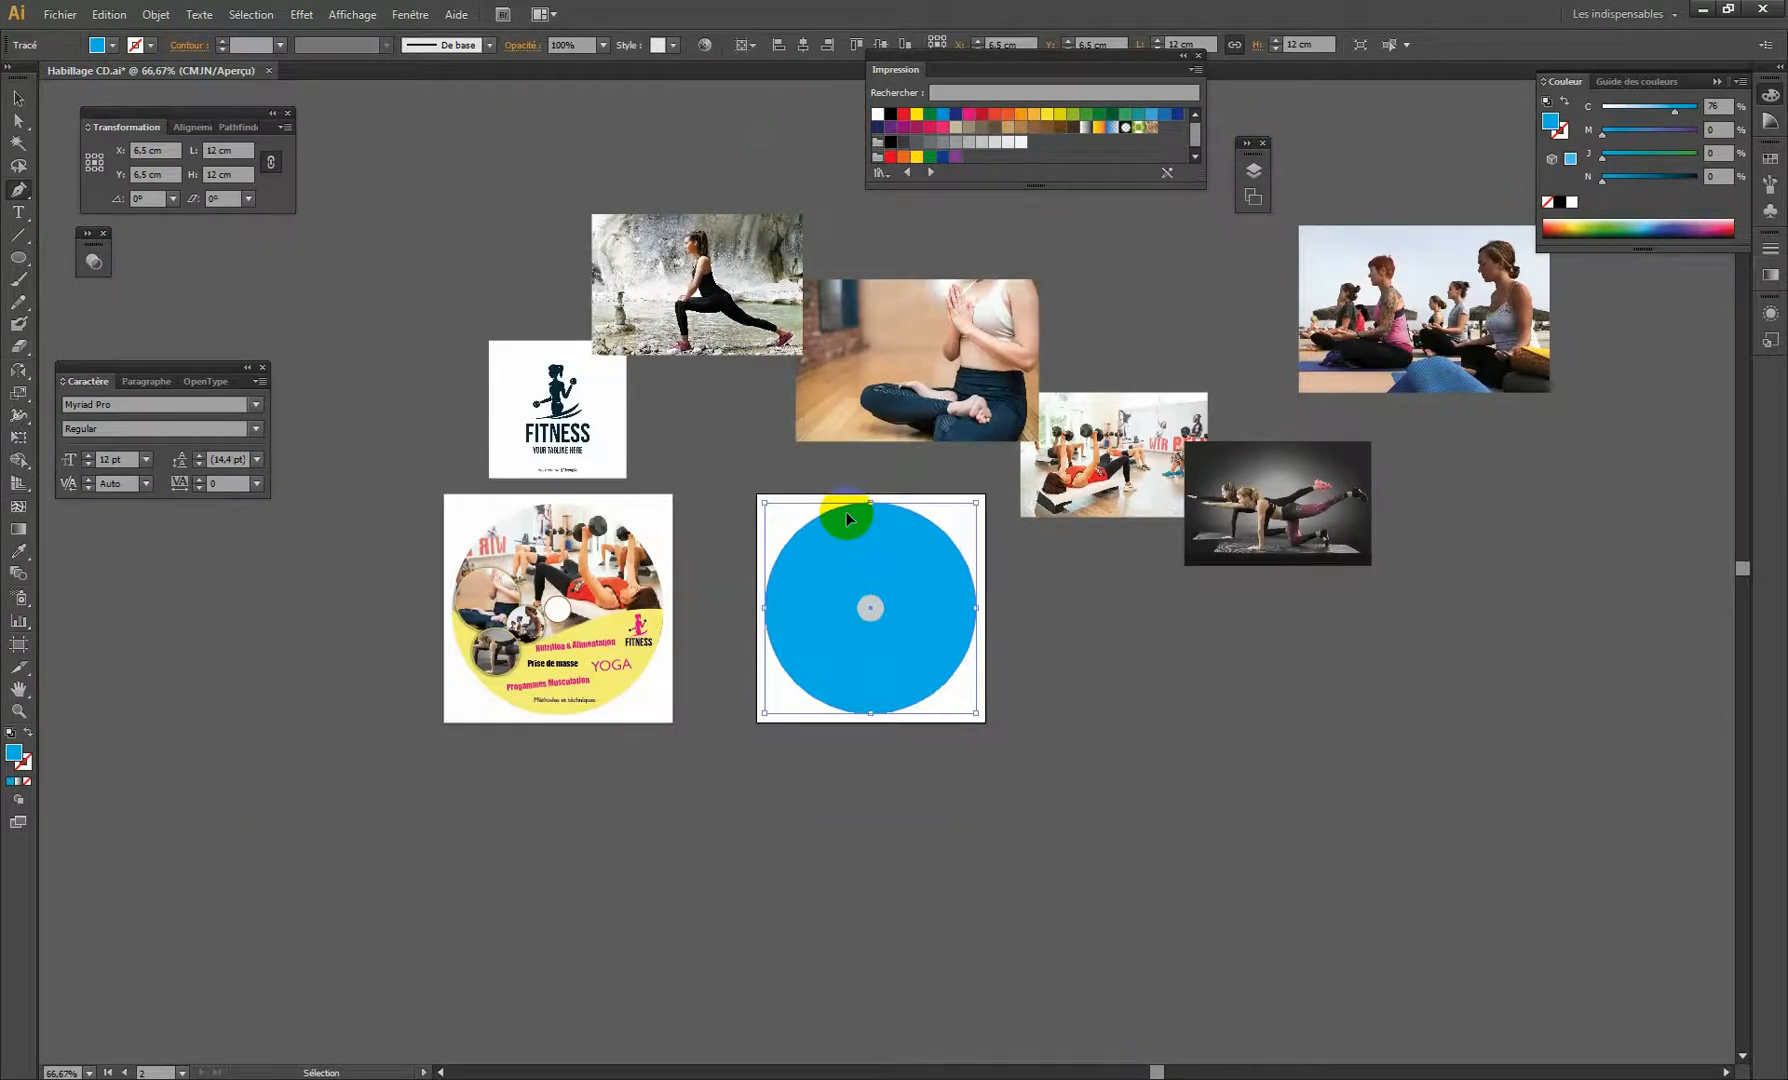
Delete the topmost anchor point of the blue circle with the Pen tool.
scroll(847, 511, up, 3)
key(p)
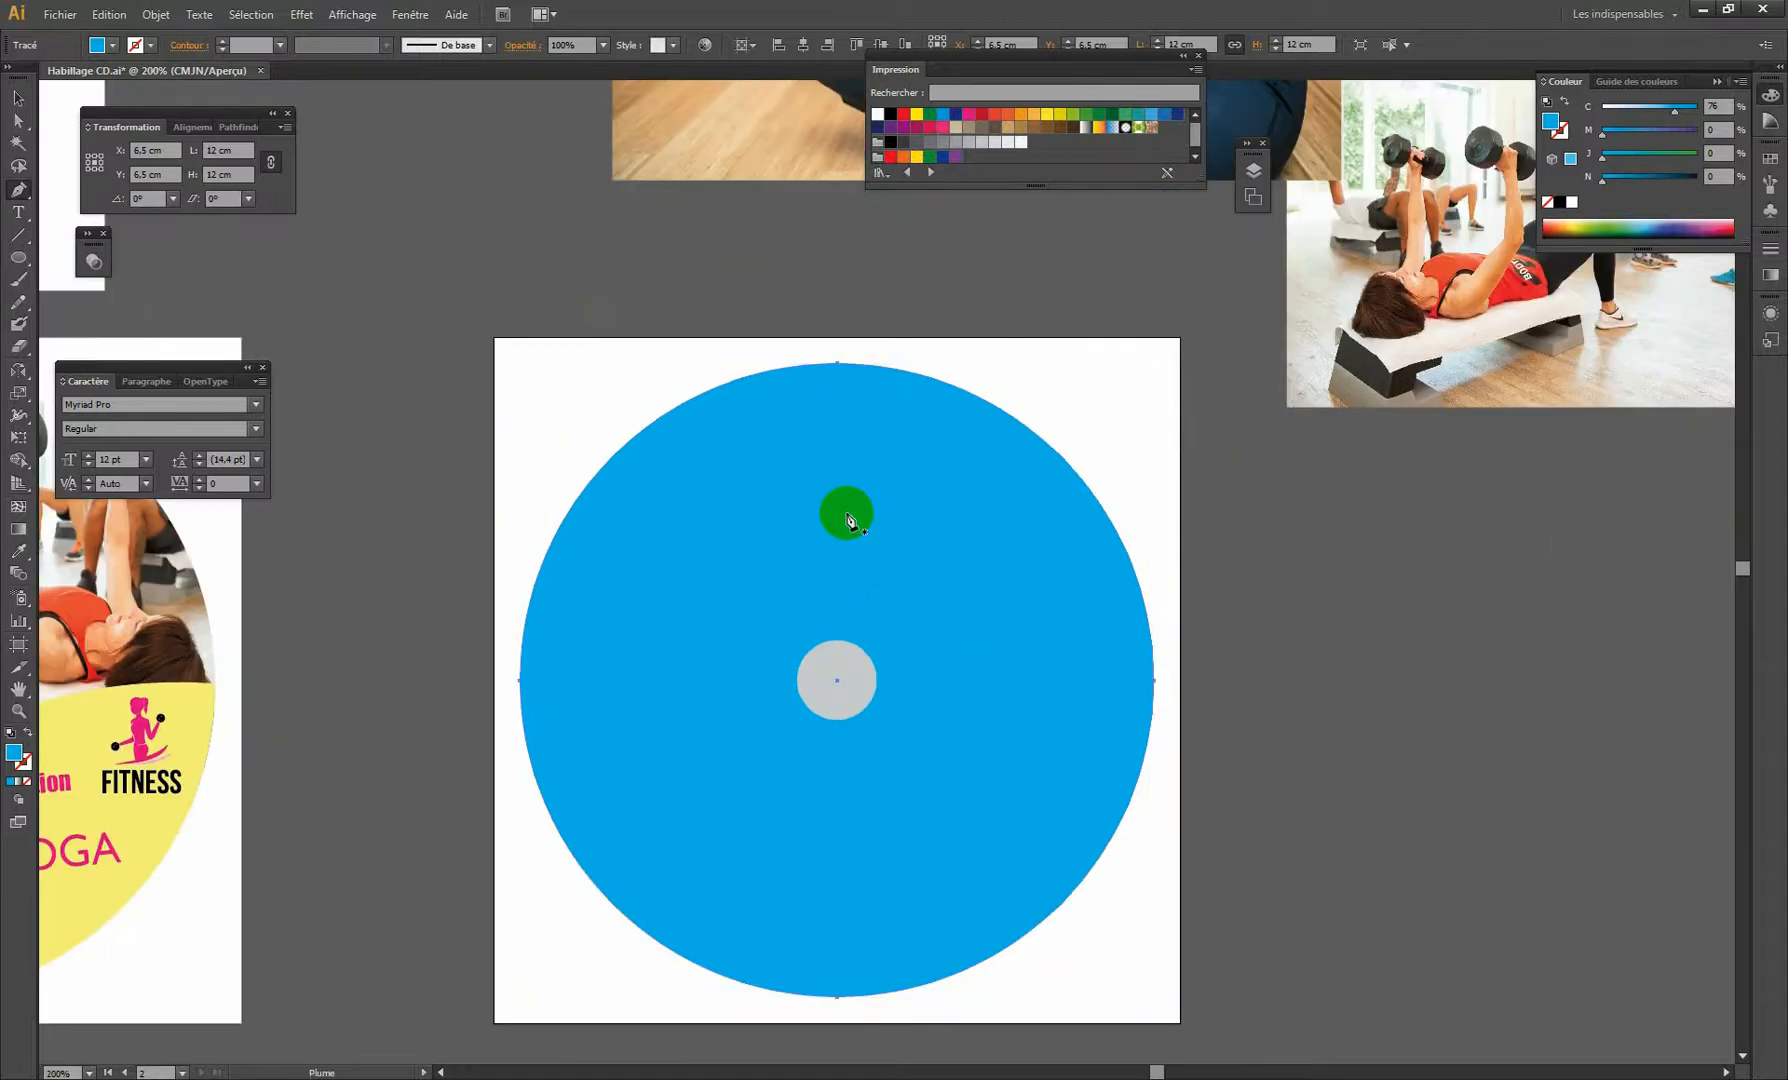
key(space)
drag(846, 513, 795, 450)
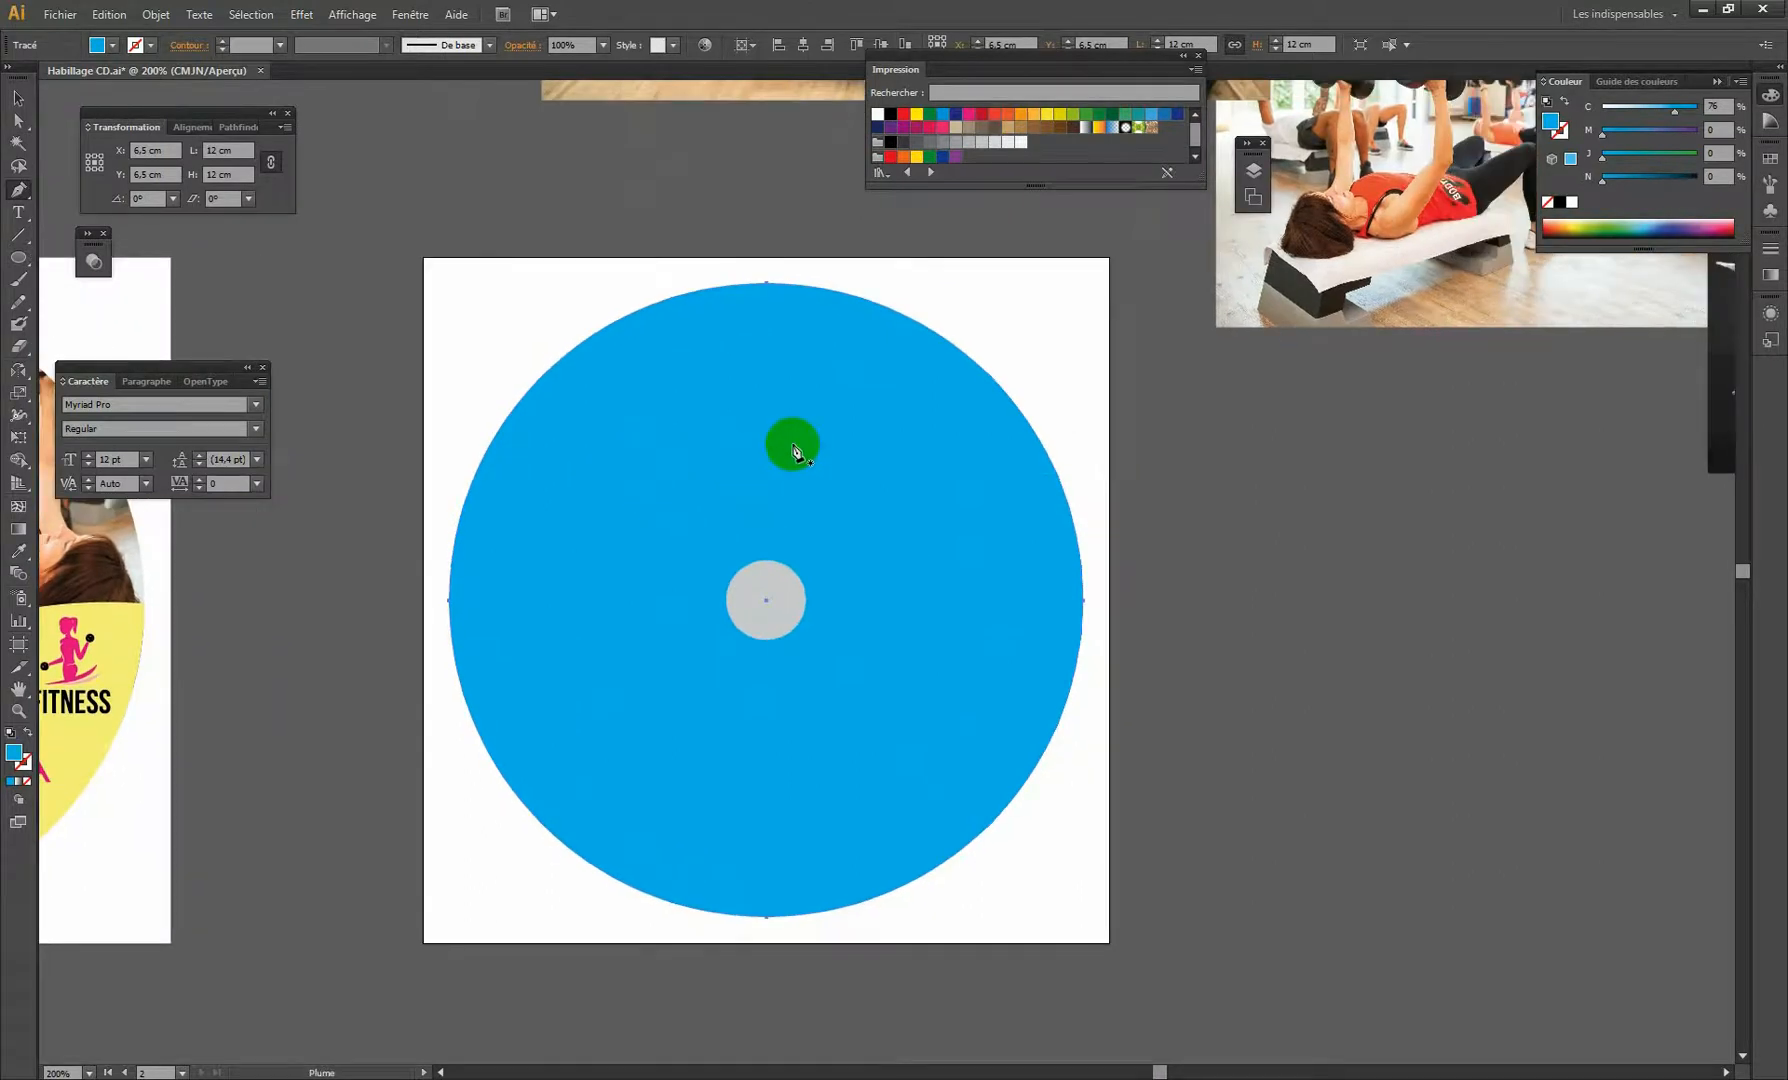
click(766, 288)
drag(966, 693, 965, 681)
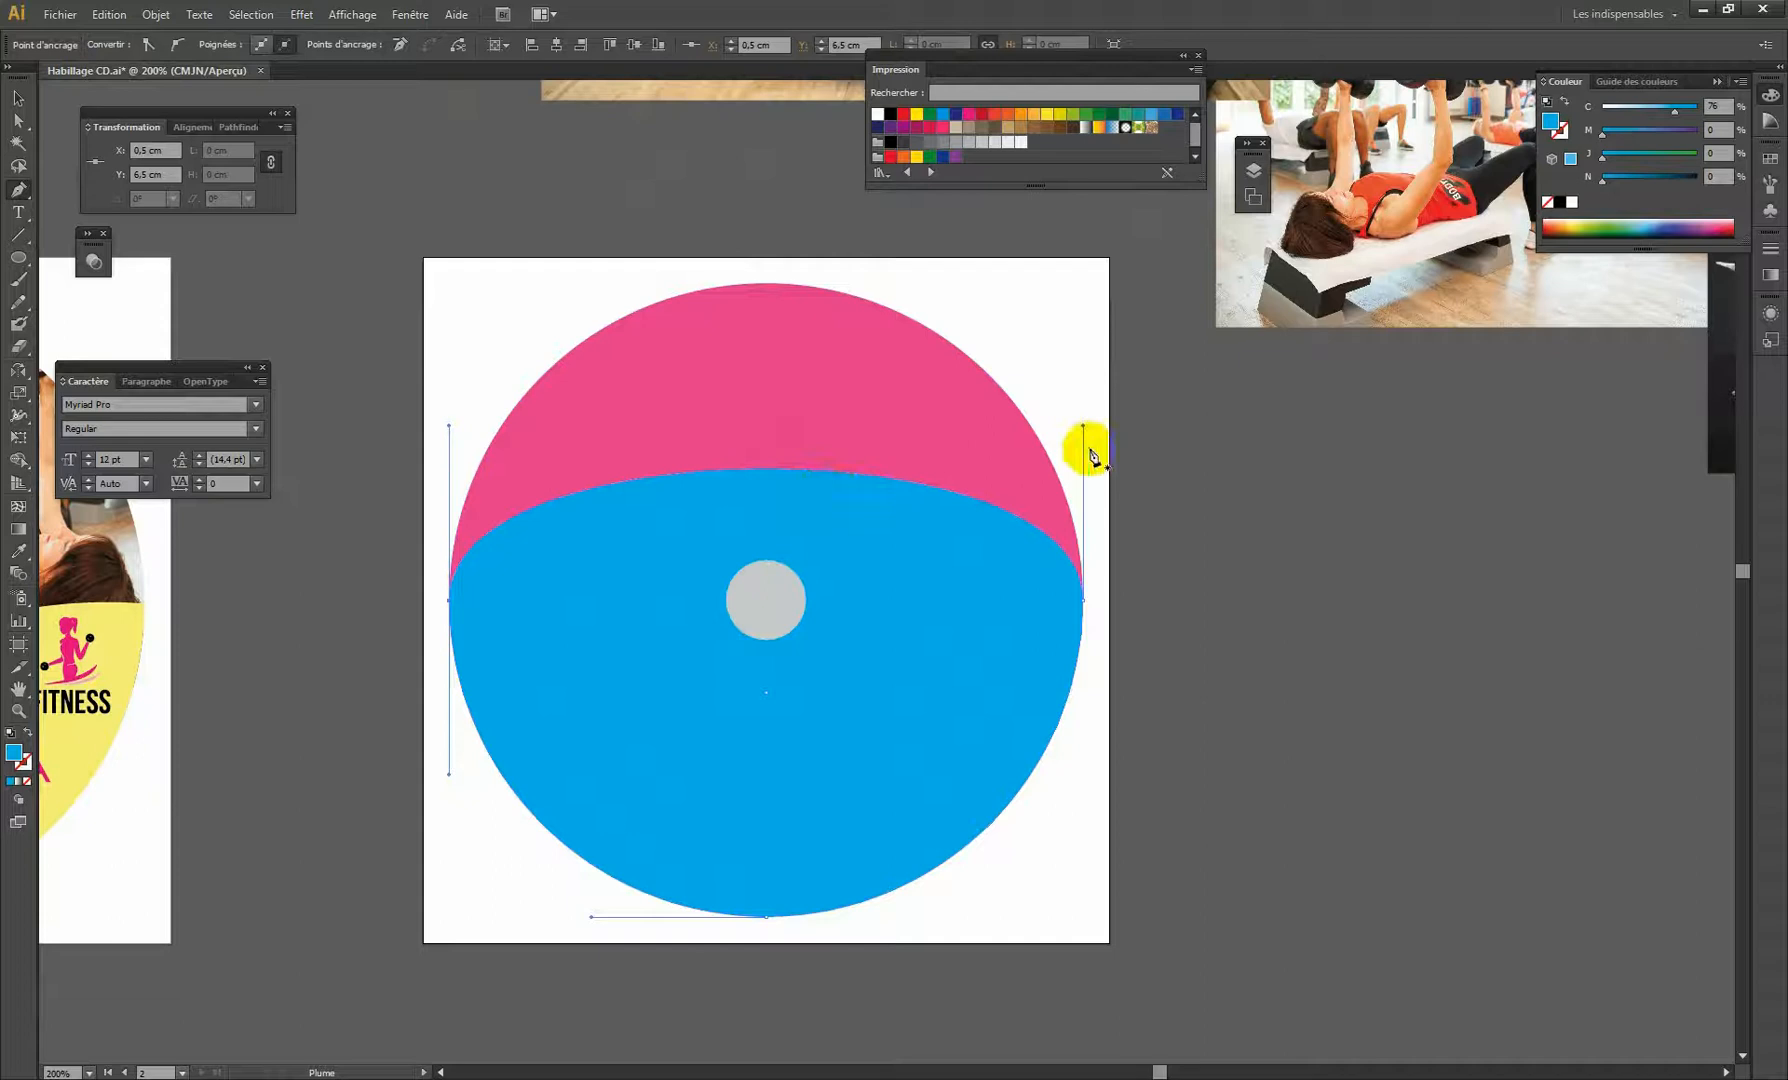
Bend the blue shape's upper edge by swinging the direction handles of its two side anchor points inward and down.
key(alt)
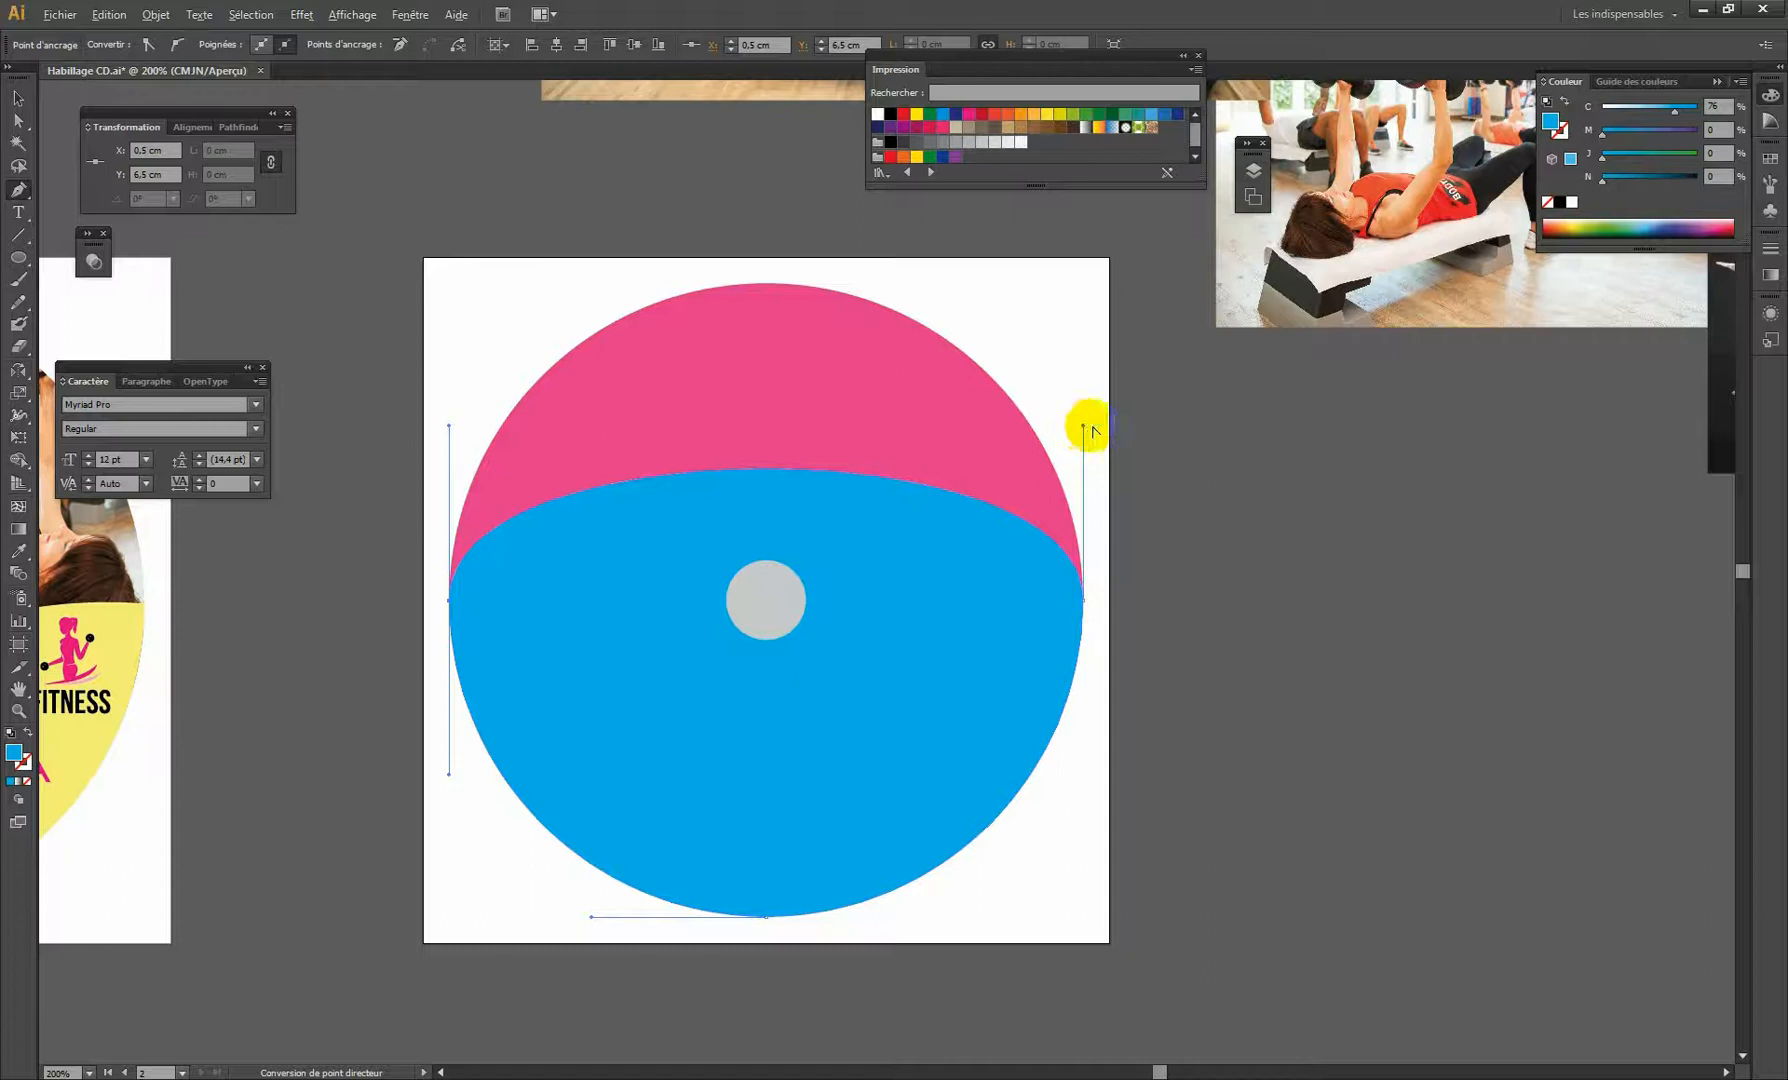
click(1094, 431)
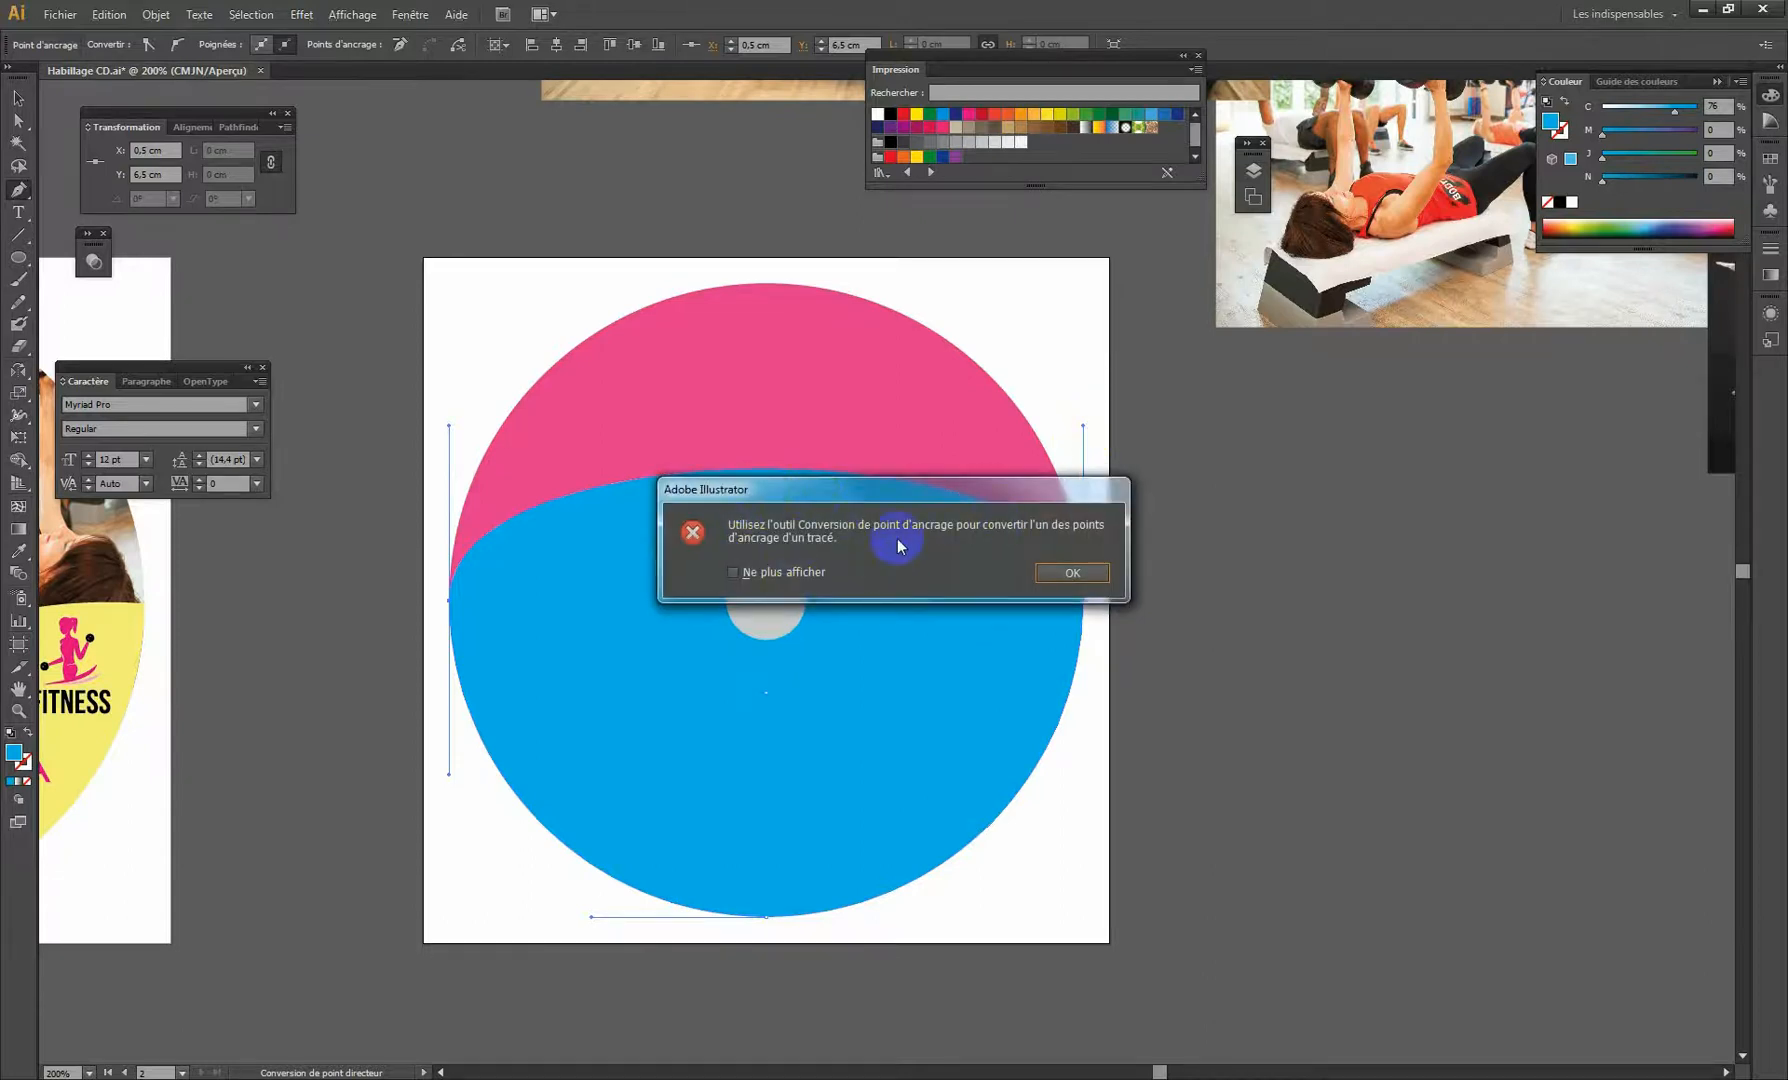
click(1058, 571)
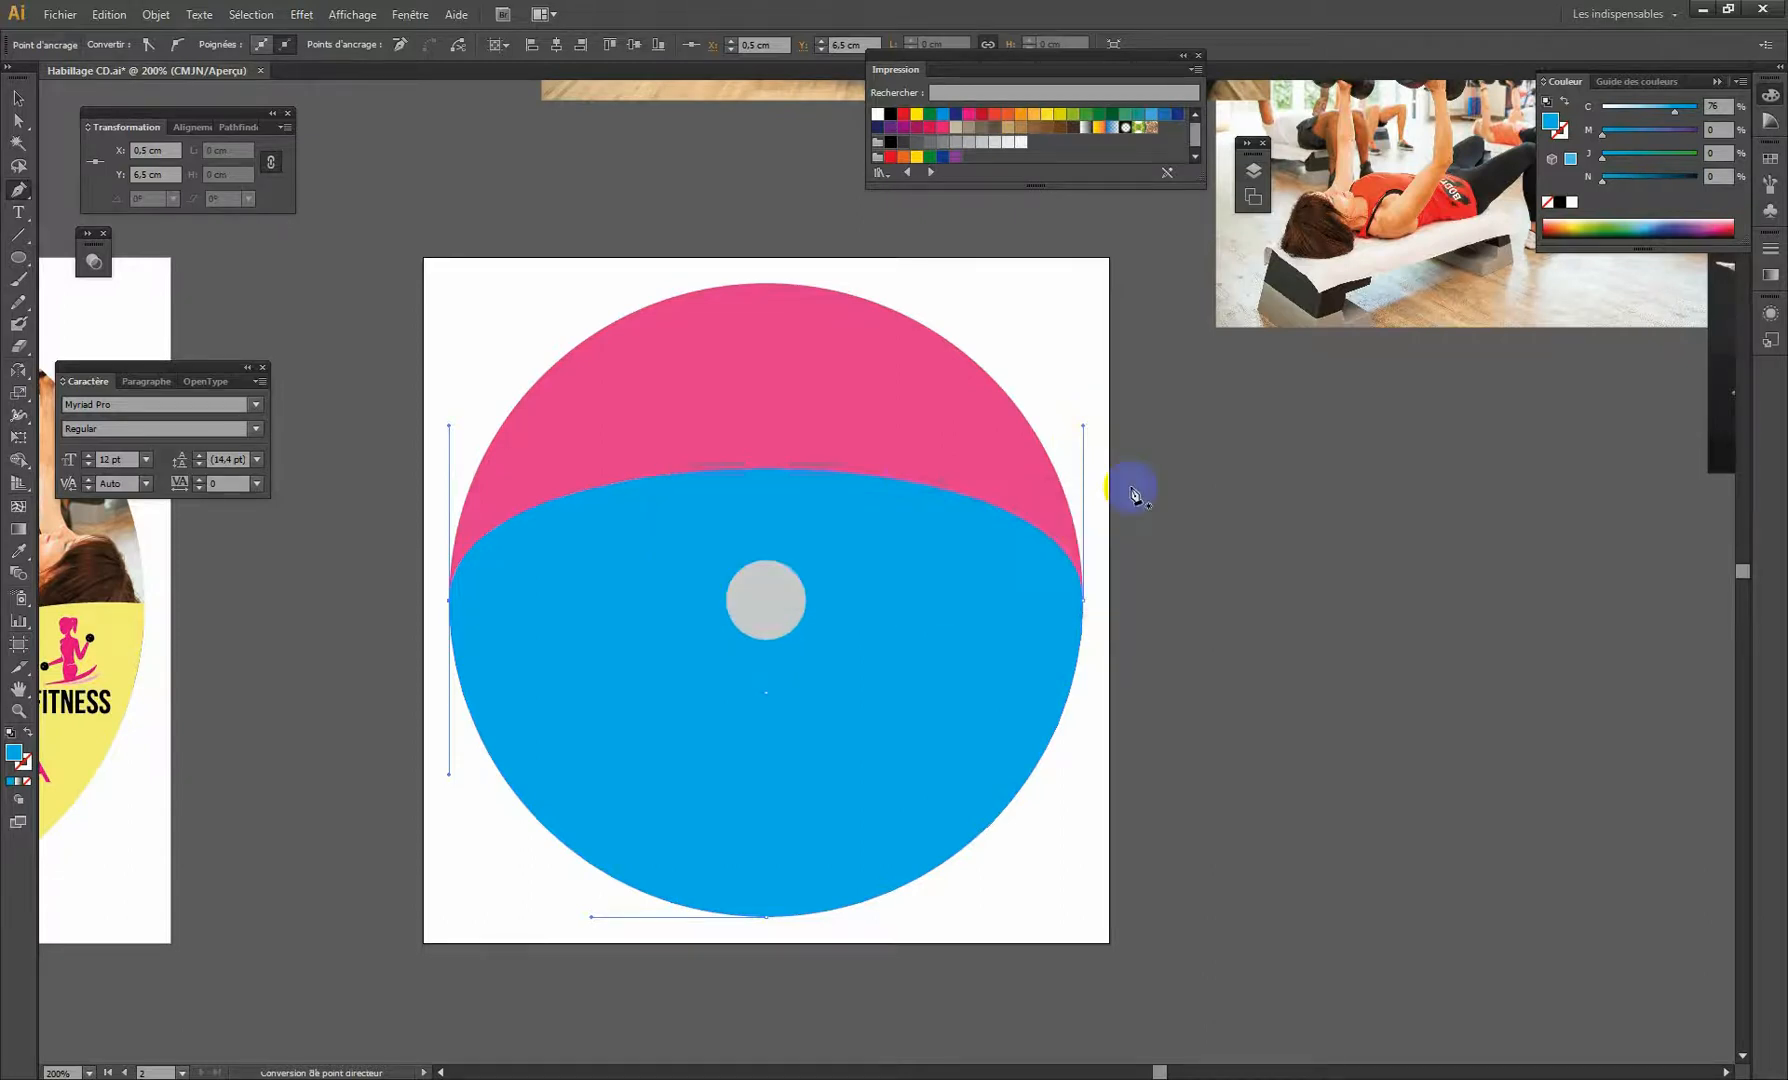
click(1085, 428)
key(alt)
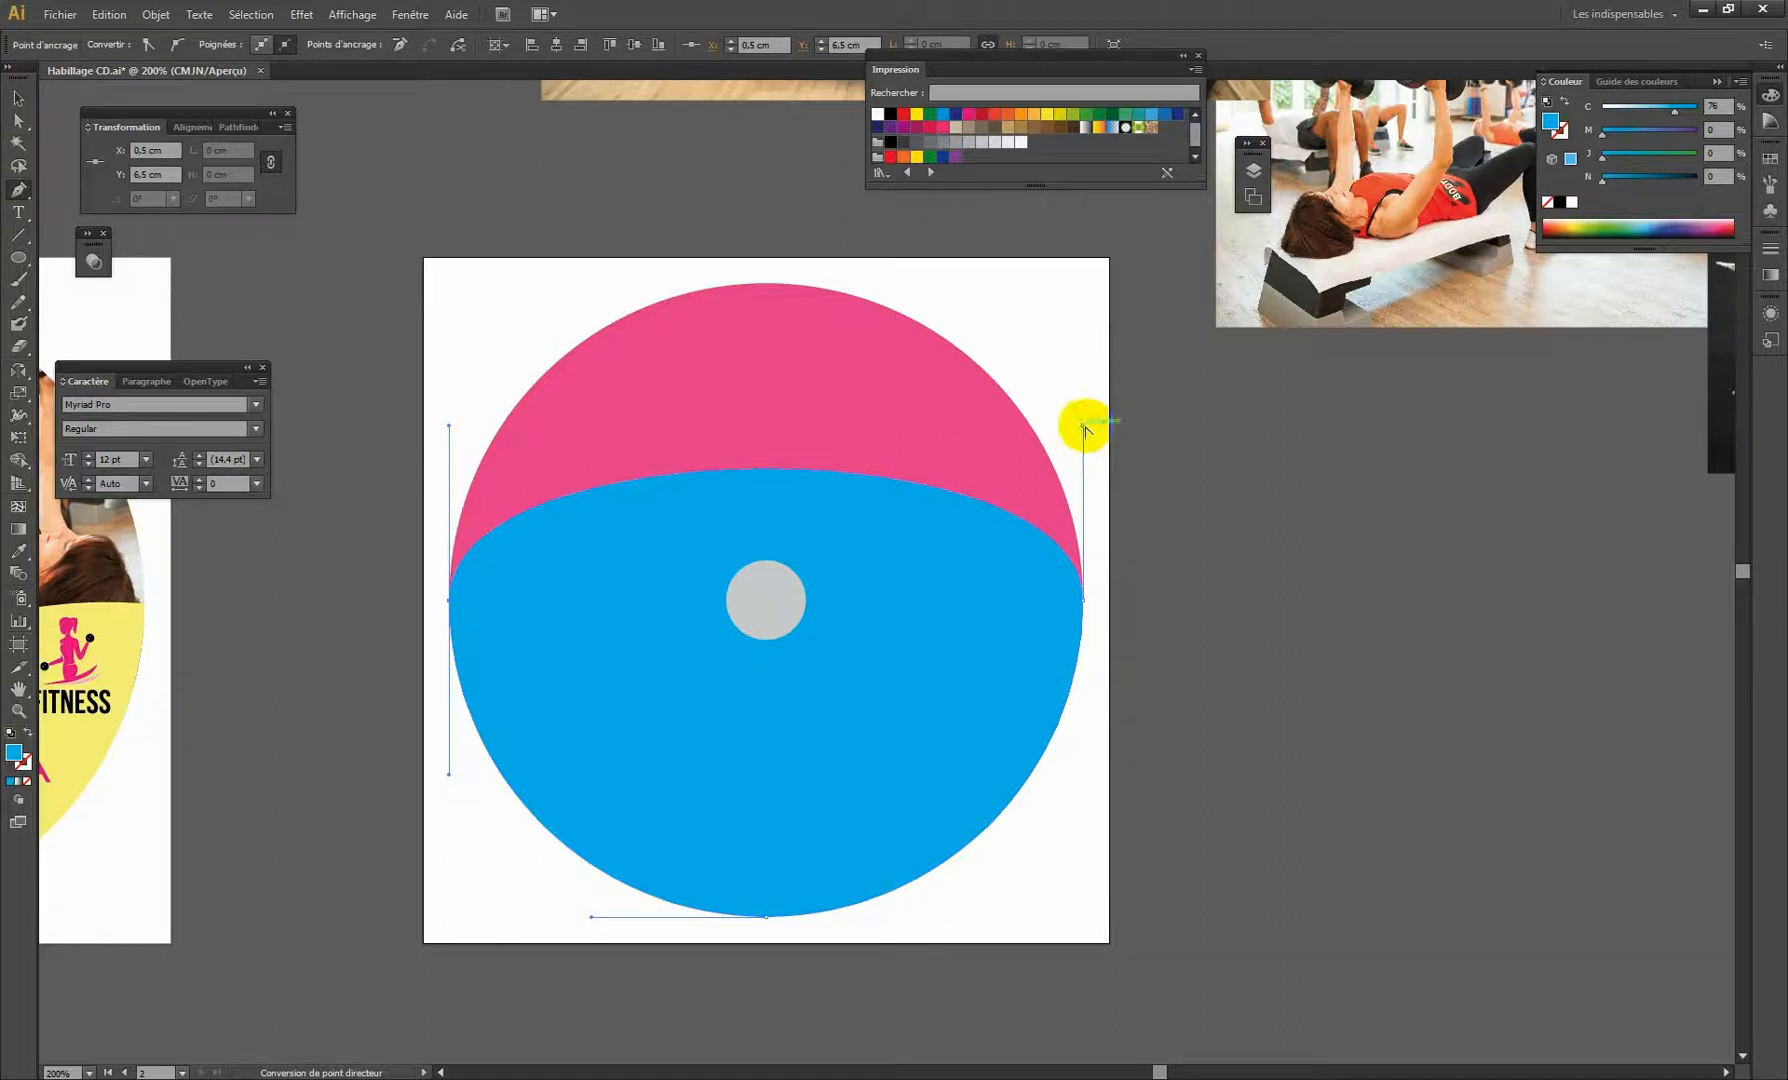
drag(1083, 426, 766, 627)
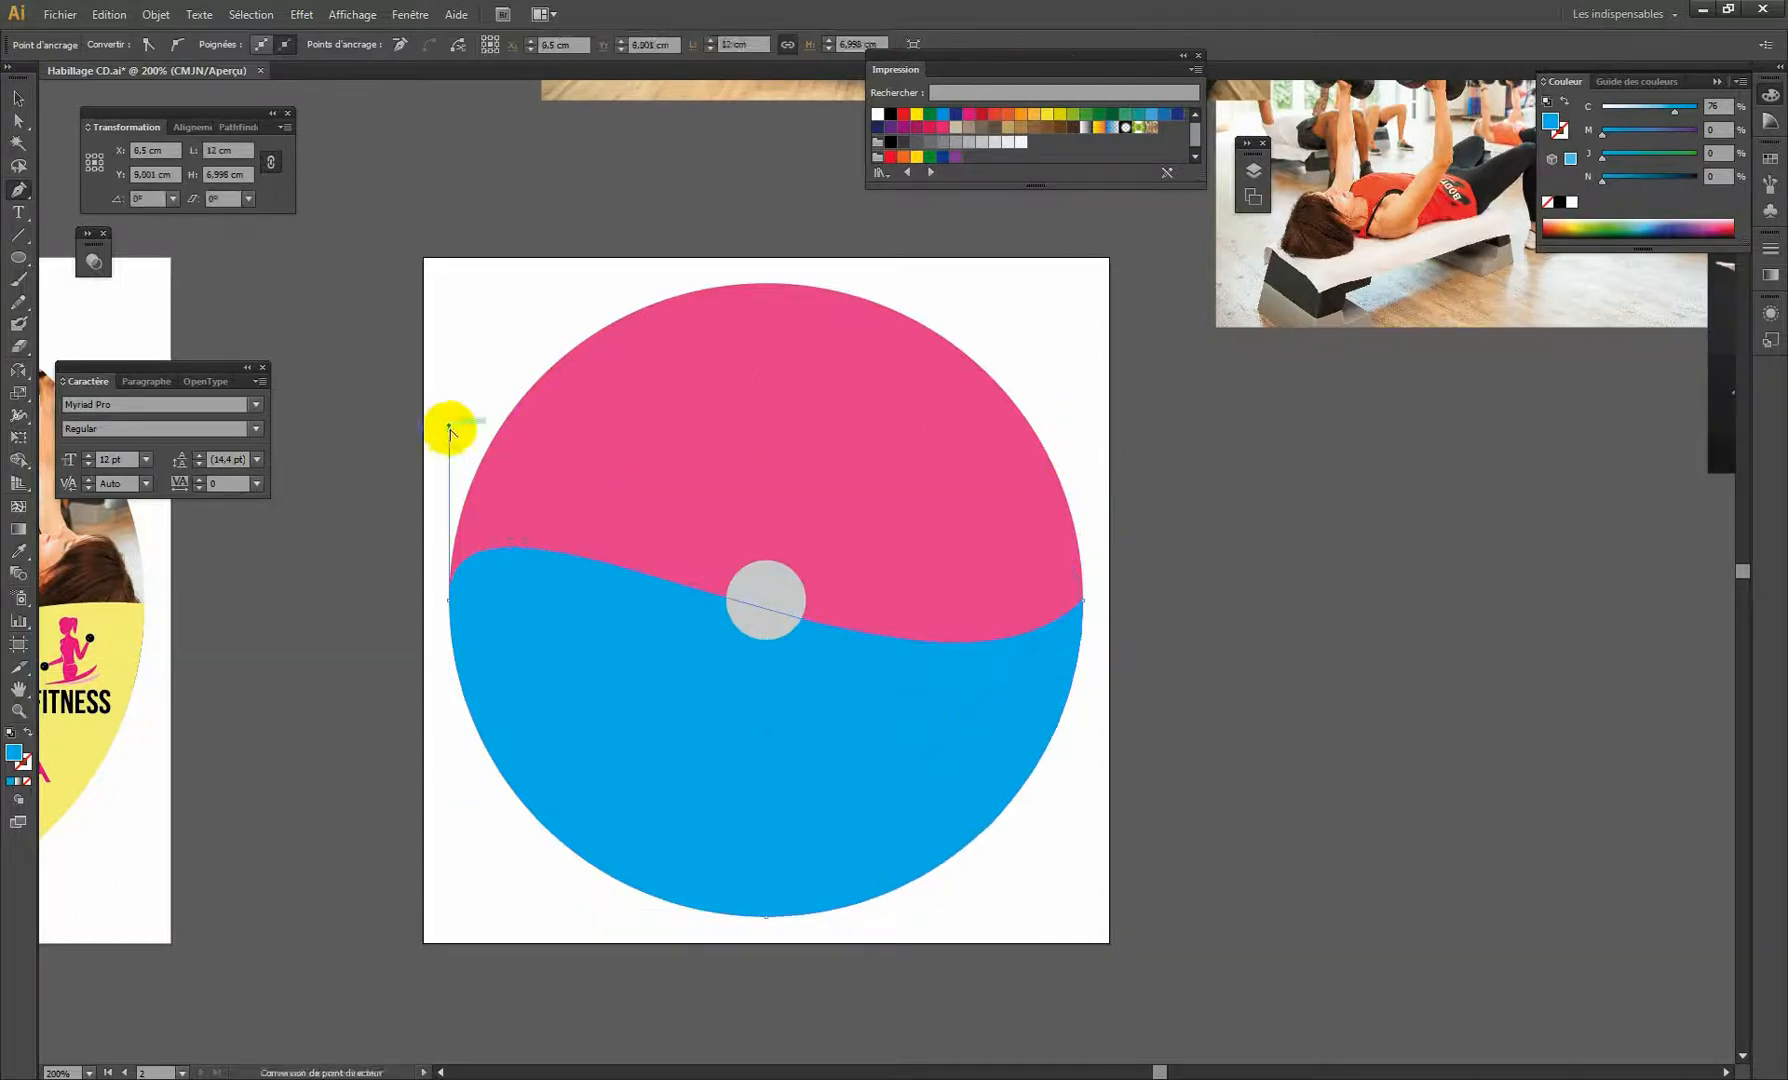
drag(449, 428, 668, 733)
drag(908, 690, 920, 620)
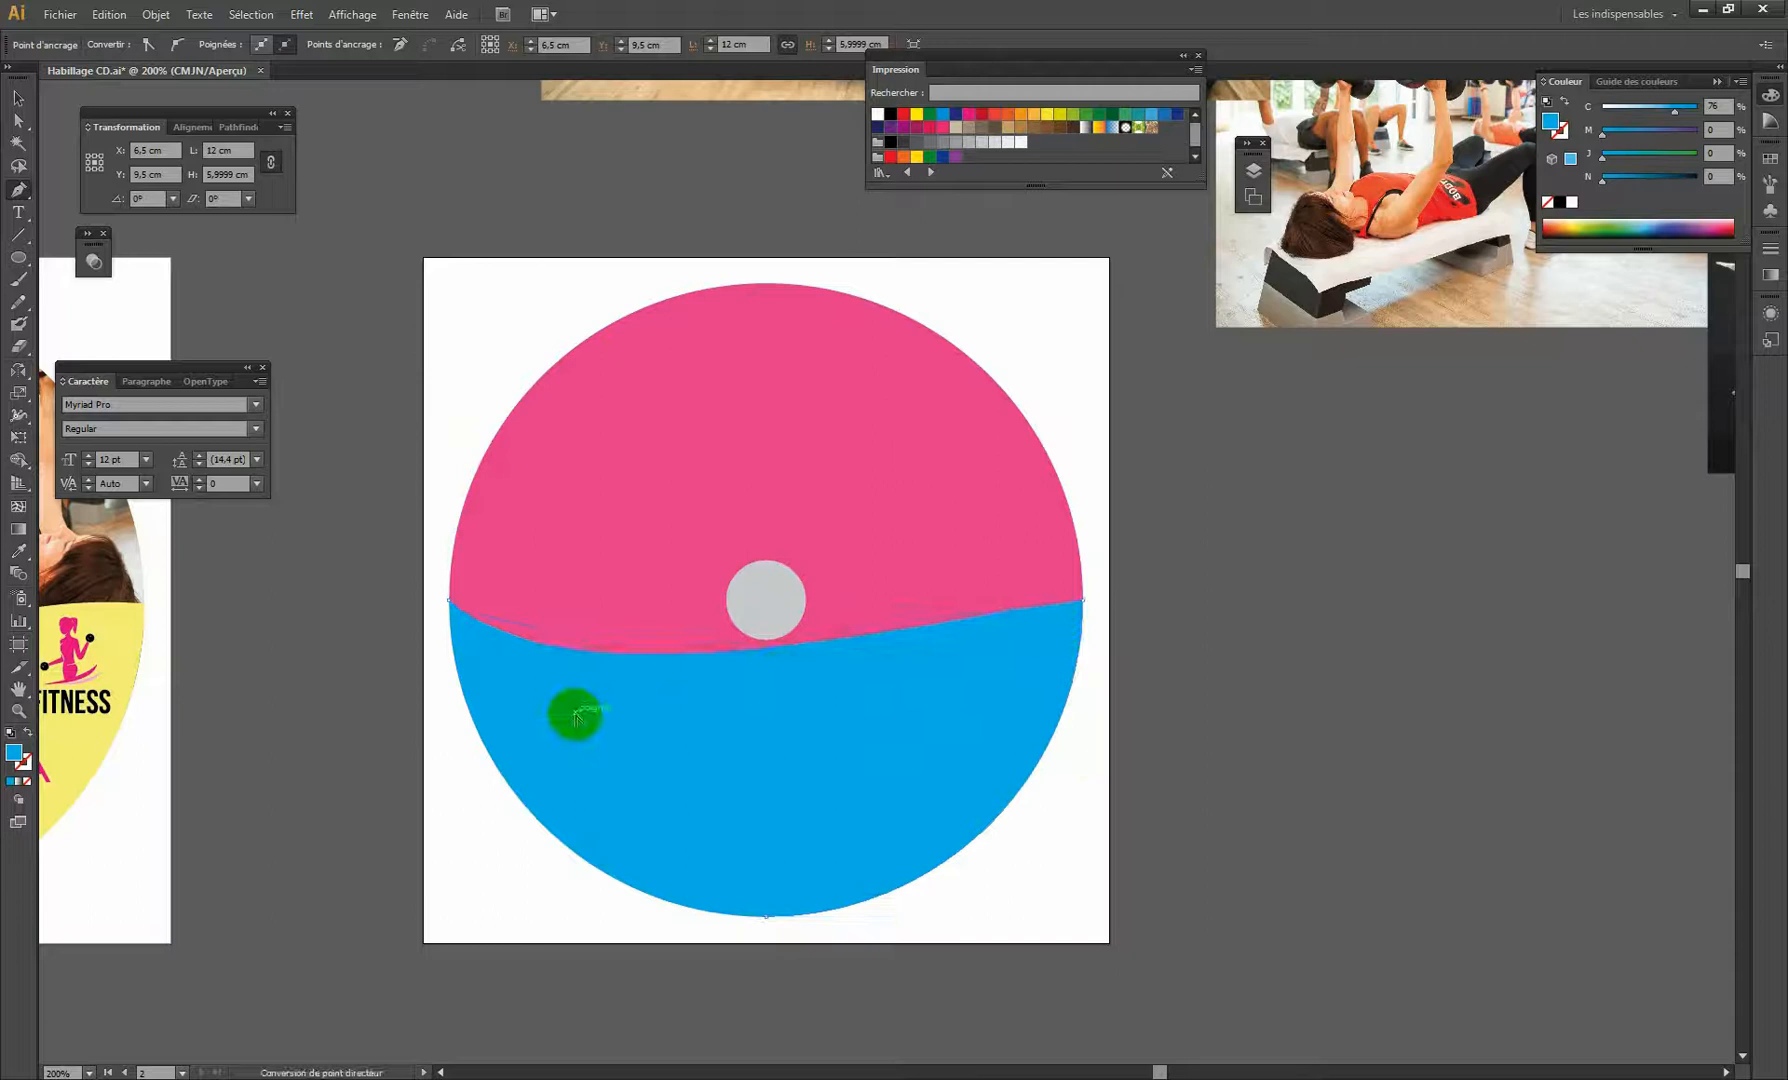
Refine both inner direction handles so the blue shape's upper edge forms an S-shaped wave, lower on the left and higher on the right.
drag(572, 713, 770, 797)
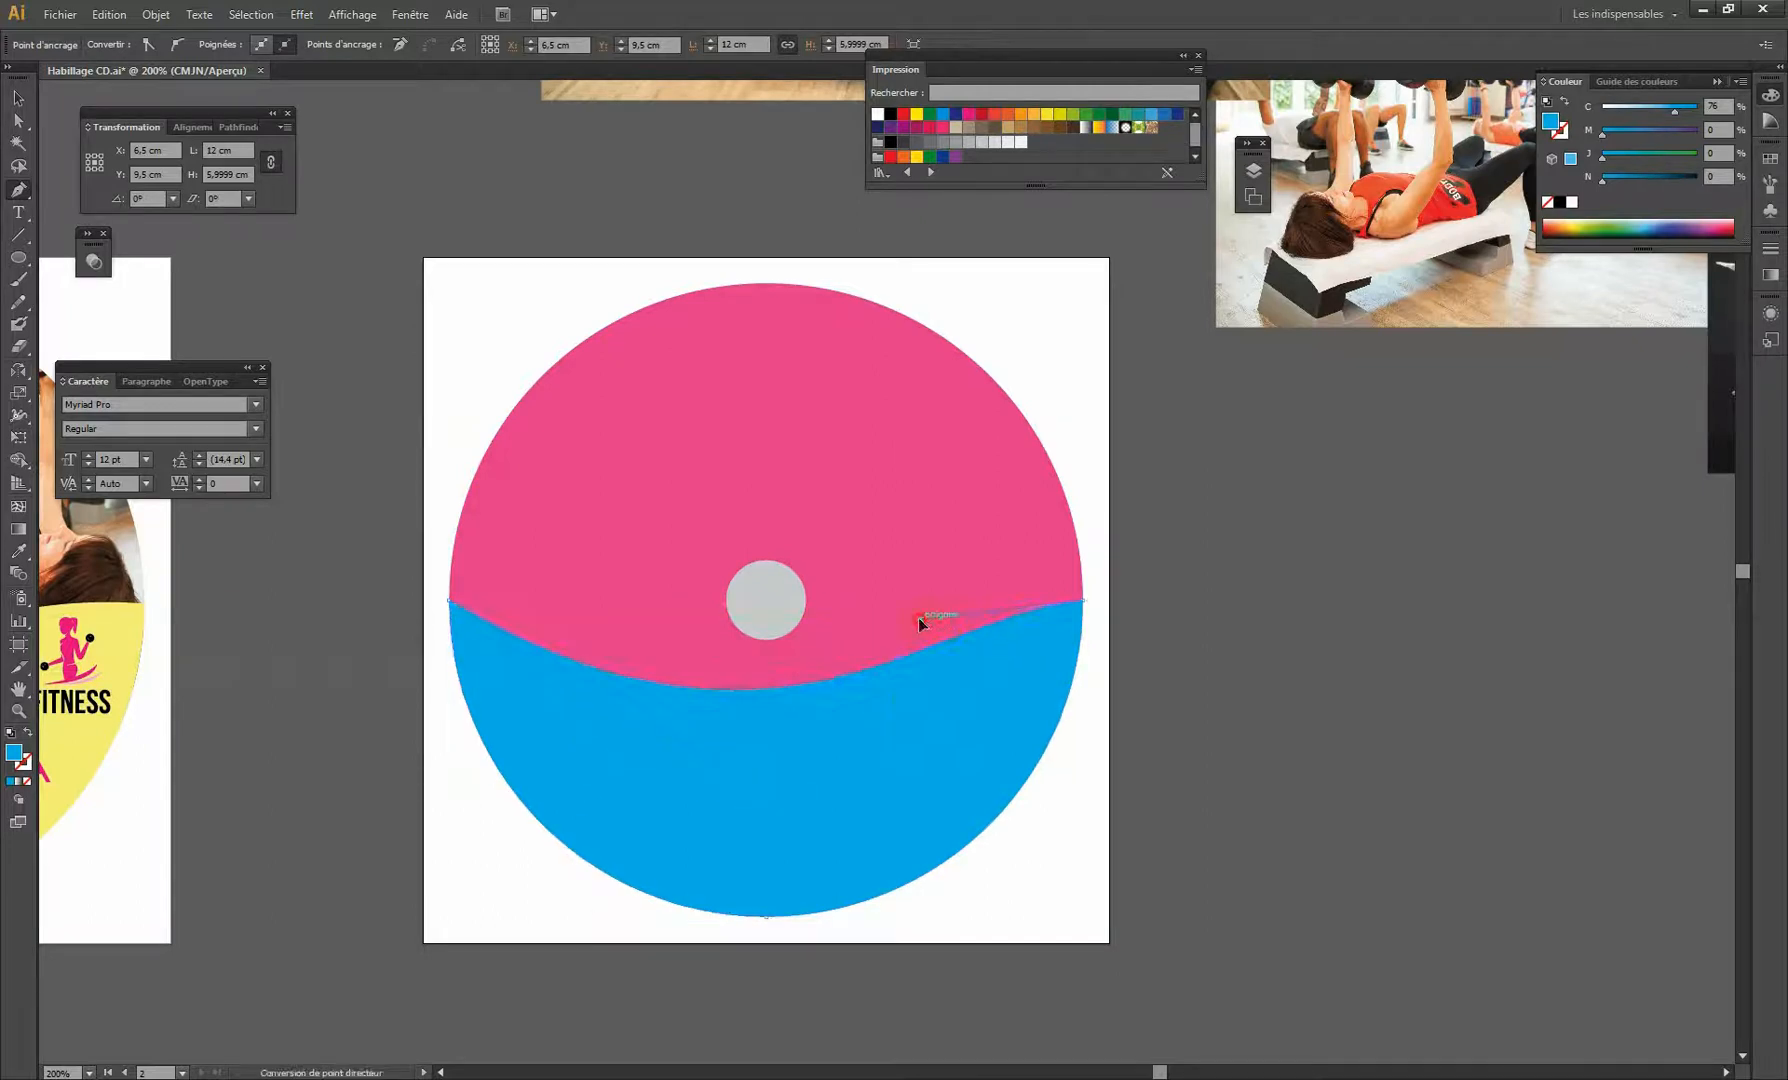
drag(918, 622, 815, 523)
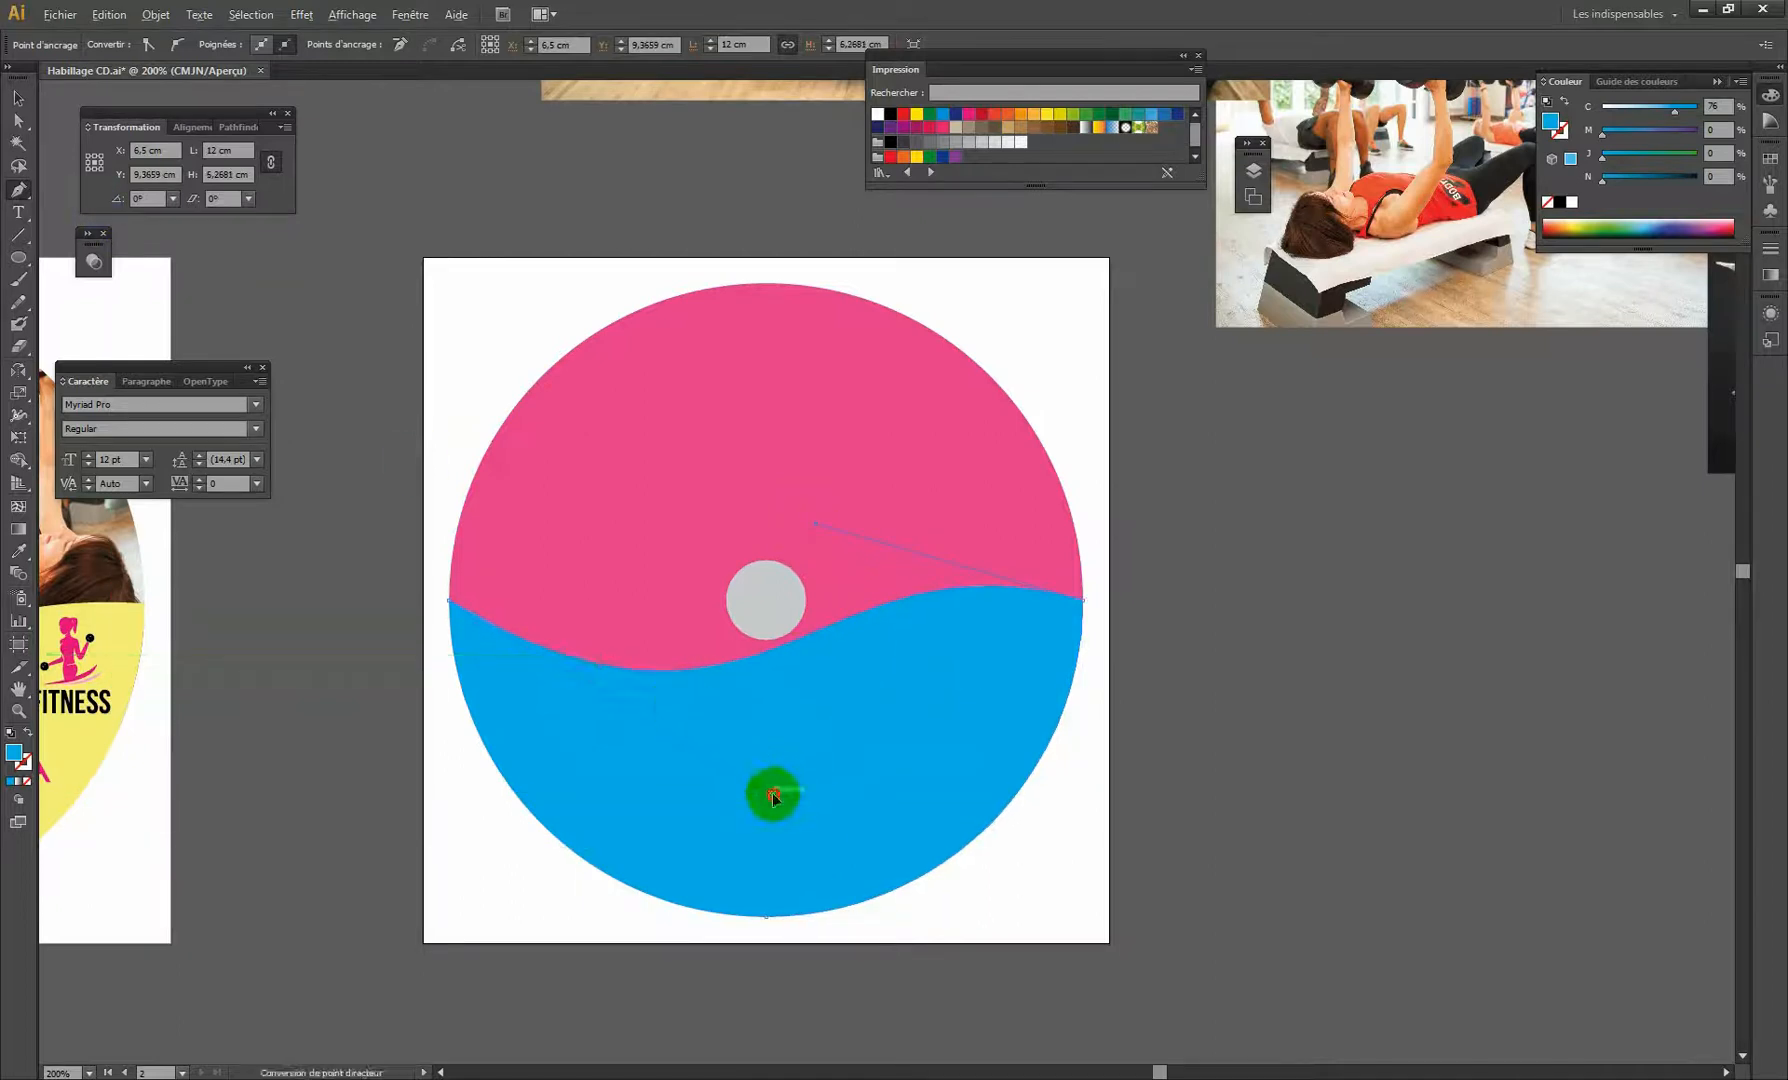
ctrl+click(810, 808)
drag(810, 808, 816, 810)
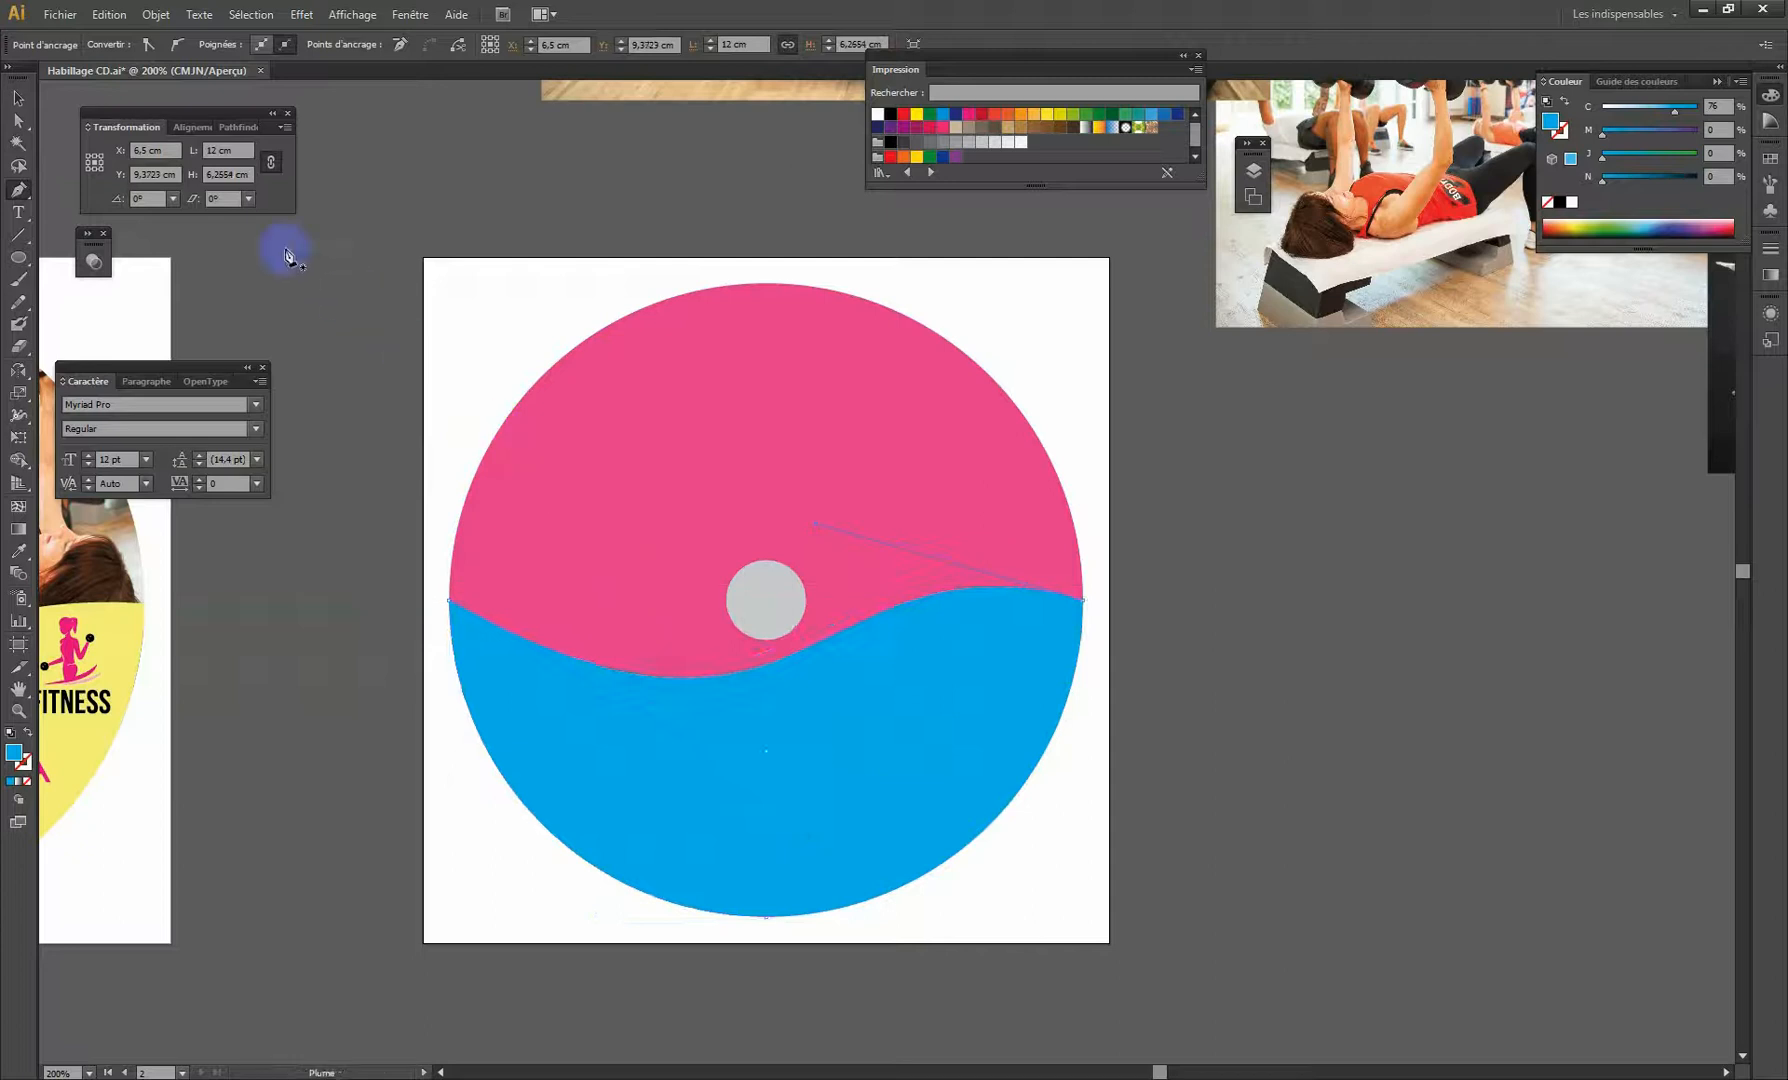
click(18, 97)
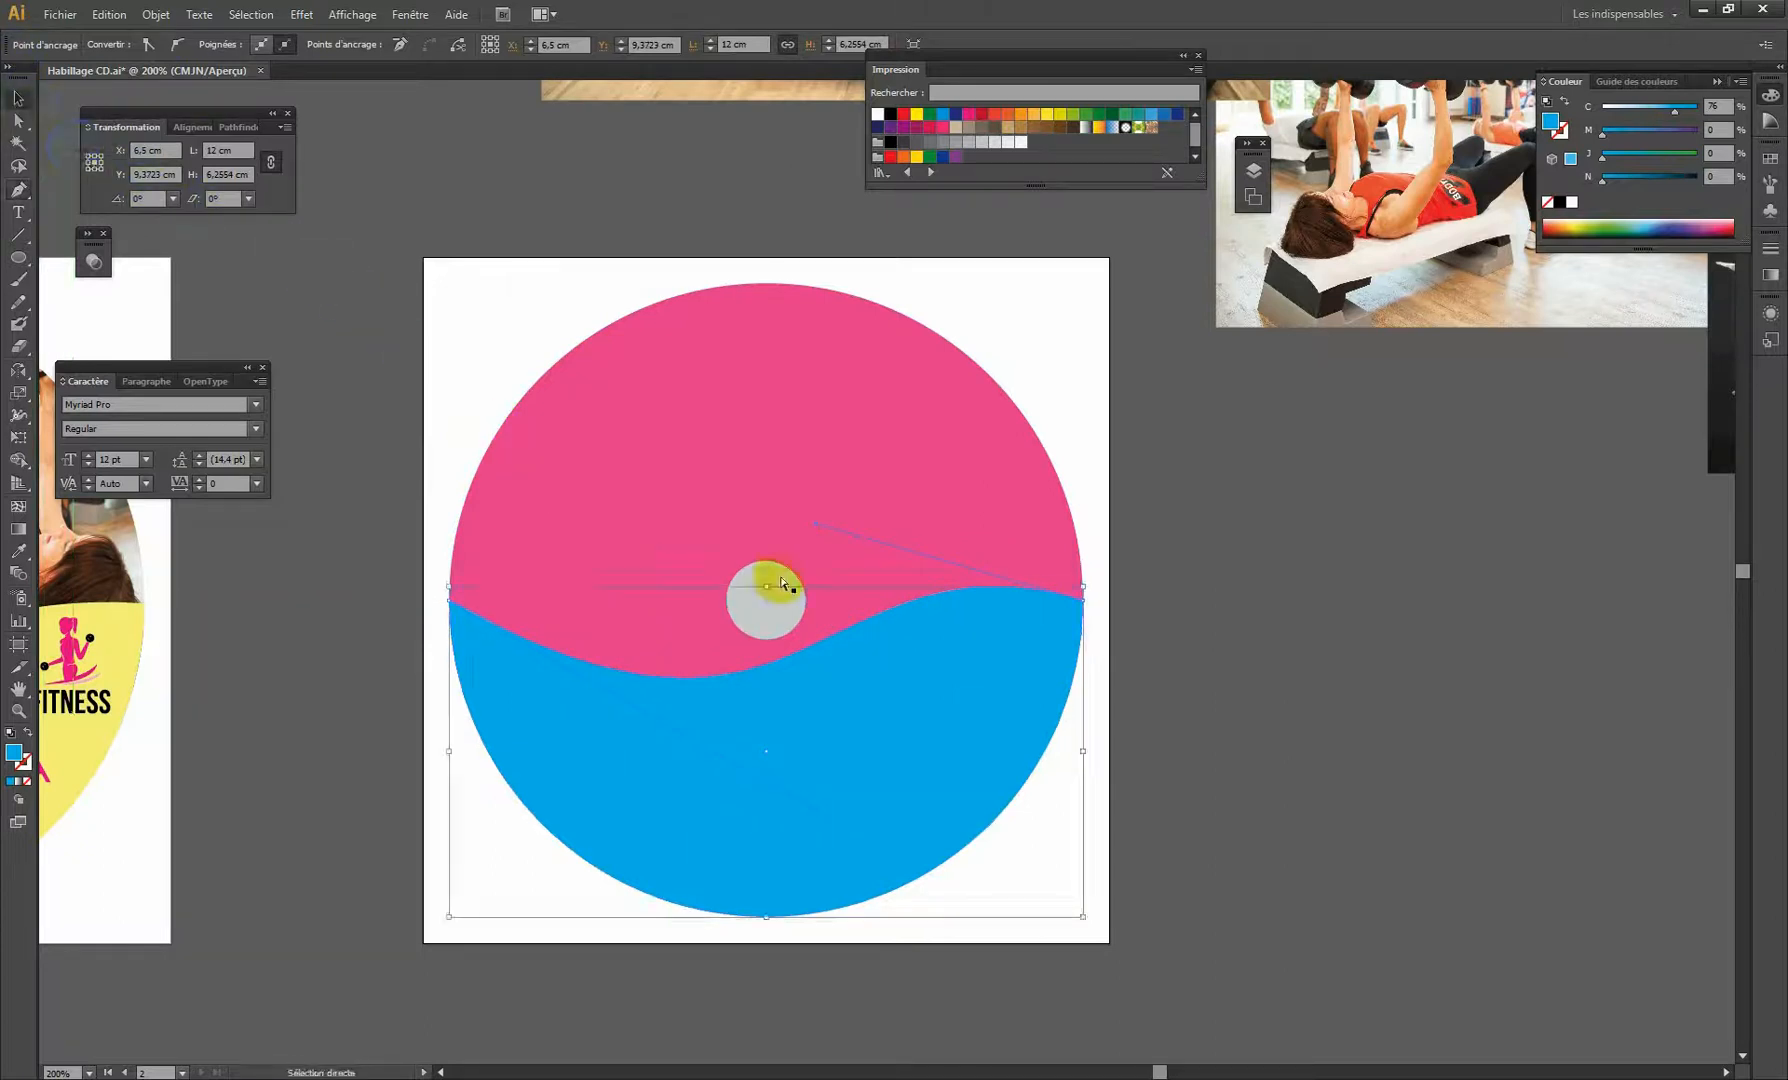
Deselect the blue shape and move the gym photo of the woman lifting dumbbells onto the new disc, behind the pink circle.
key(z)
click(849, 533)
alt+click(849, 533)
alt+click(849, 533)
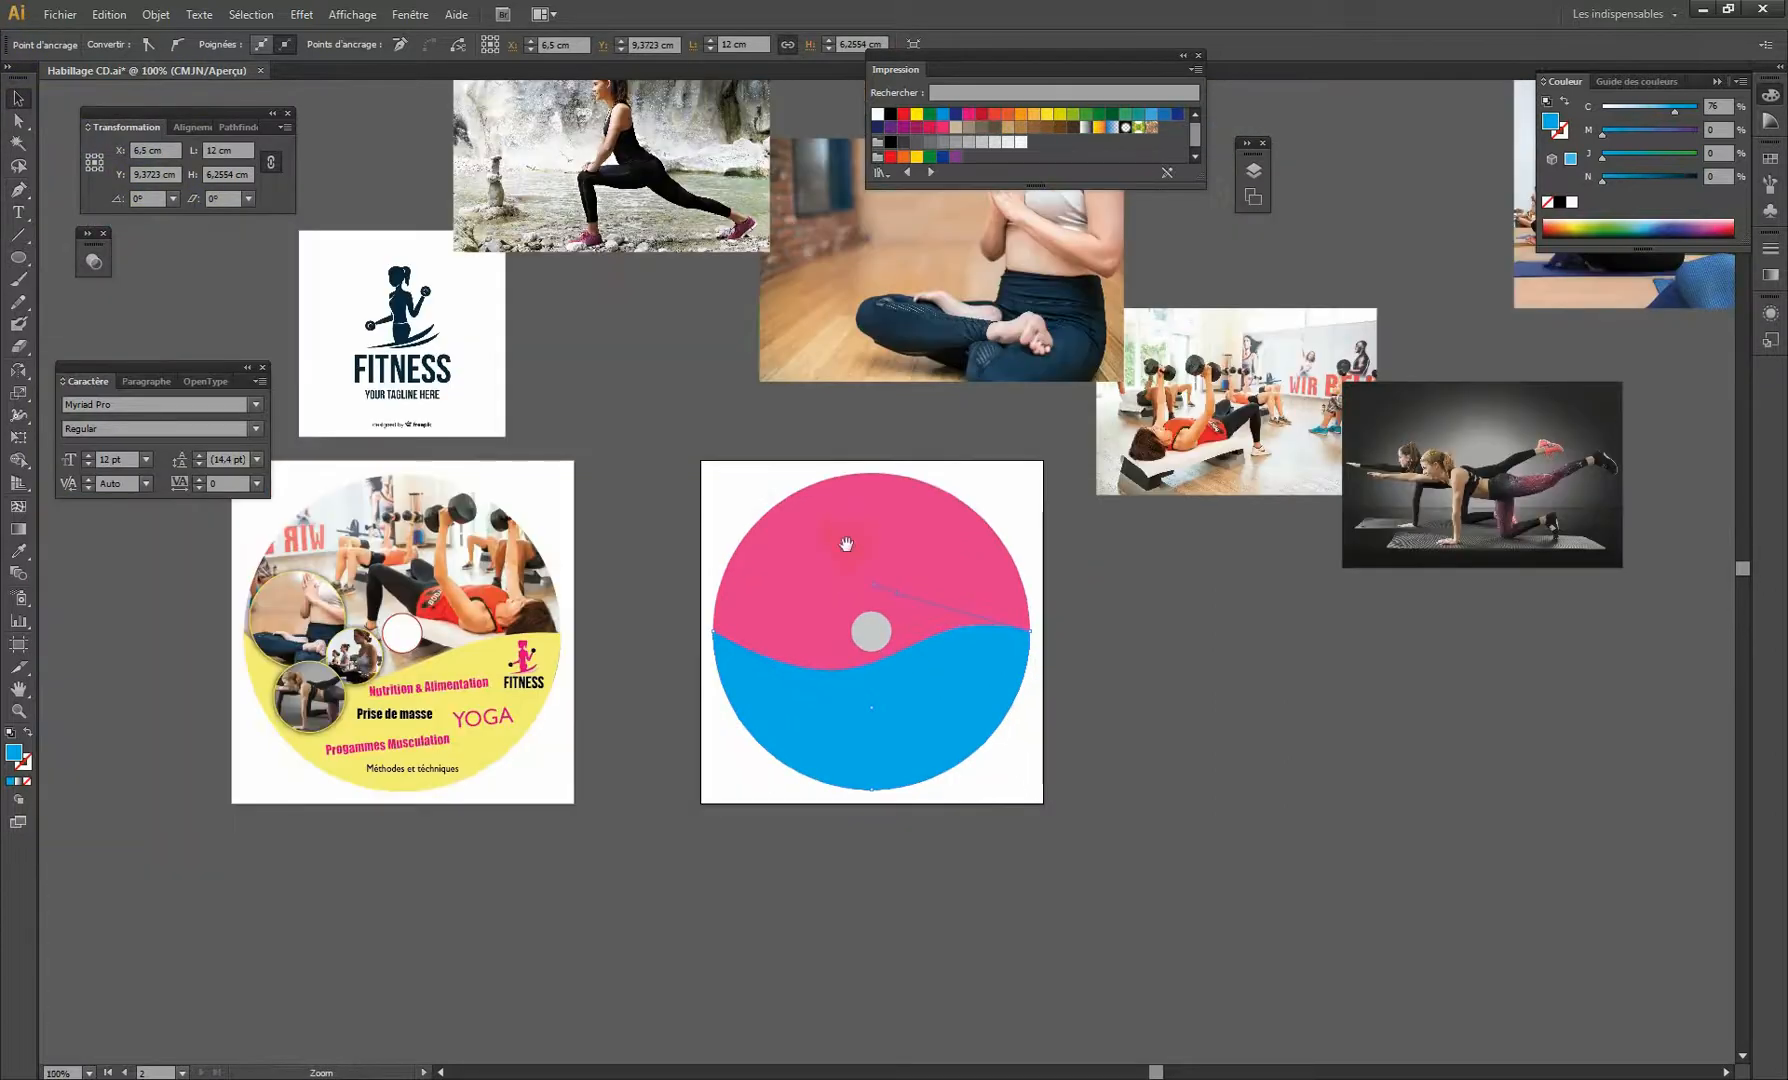
drag(980, 557, 932, 596)
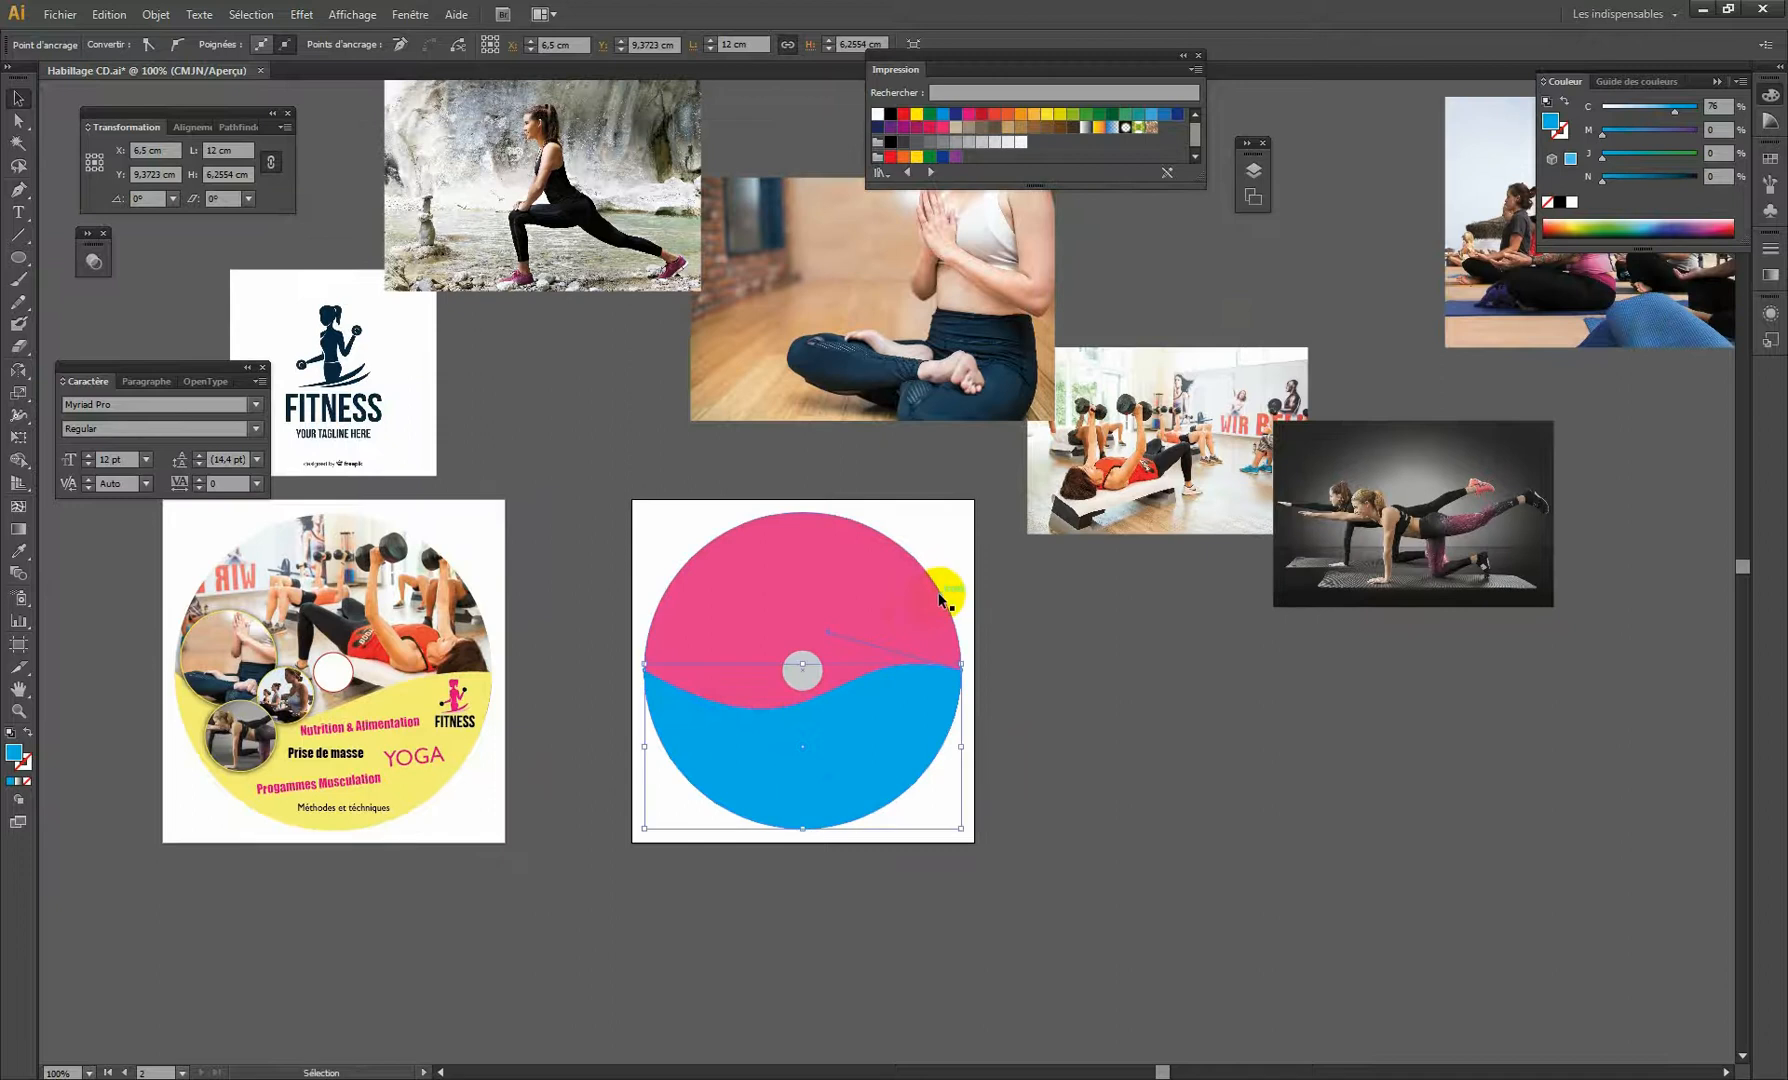
click(1393, 797)
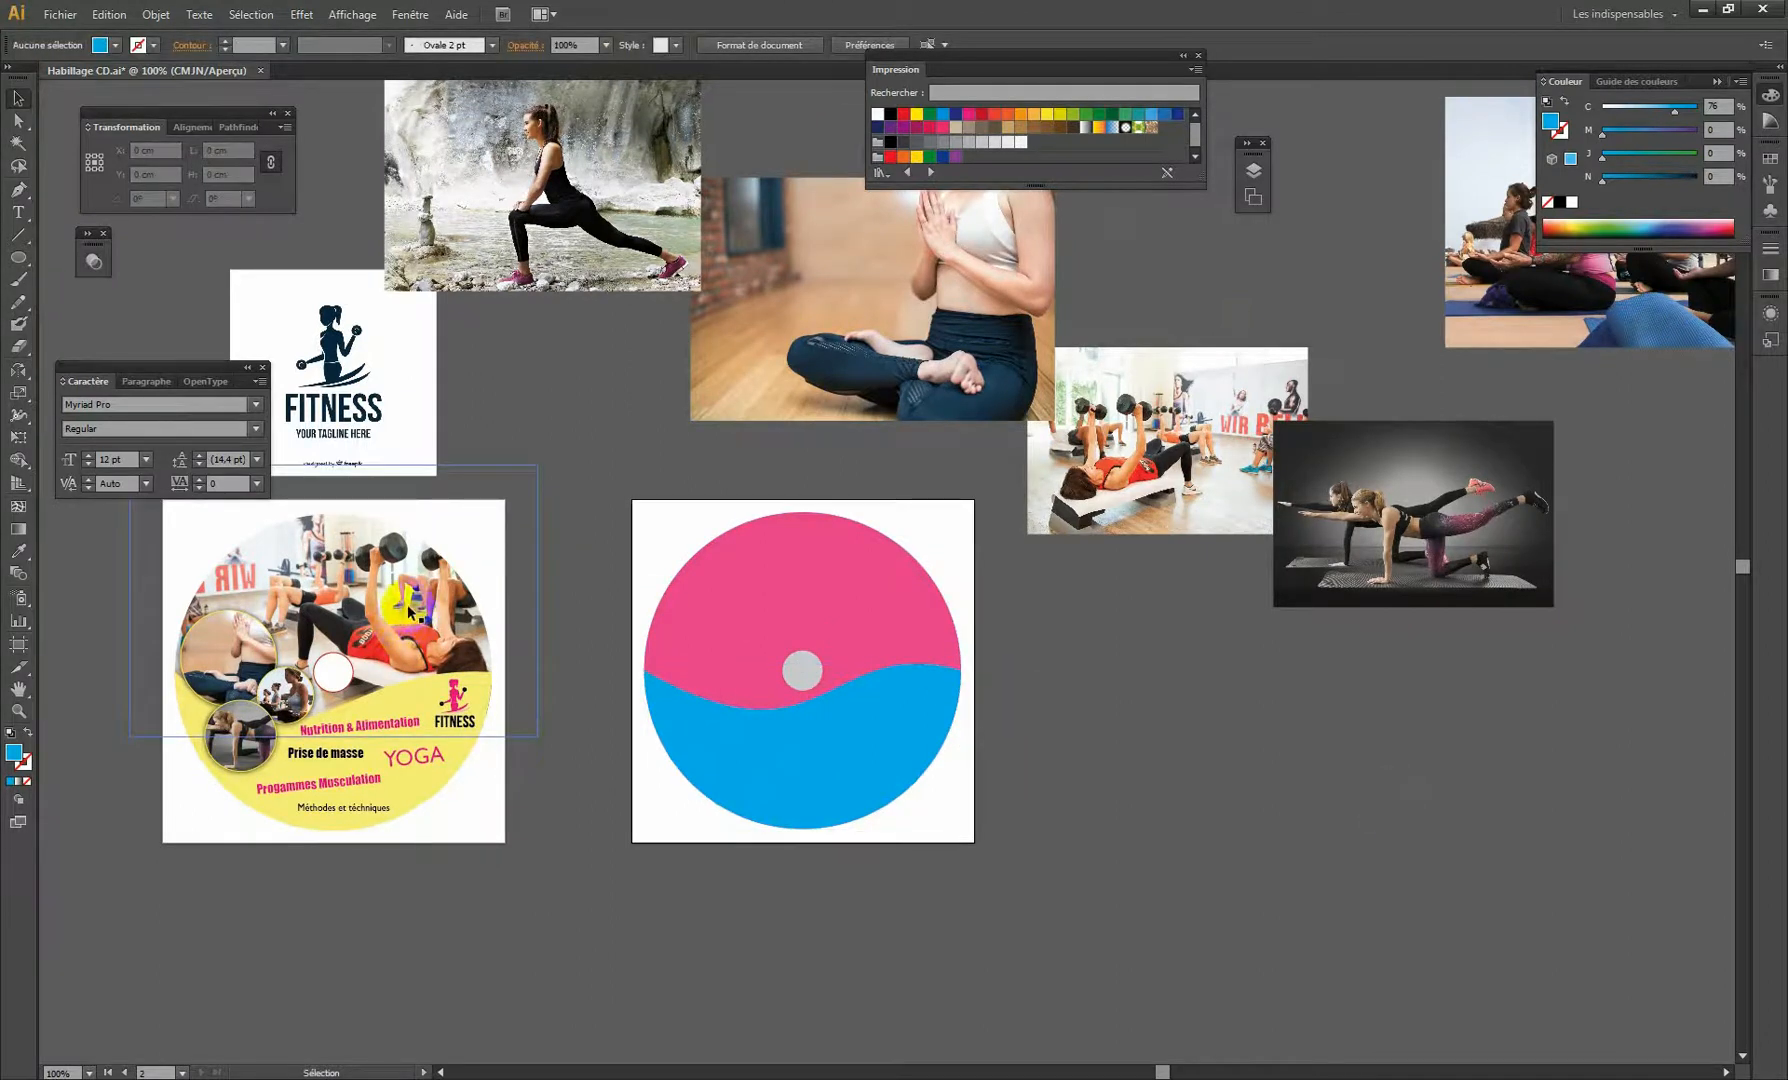
drag(999, 597, 951, 656)
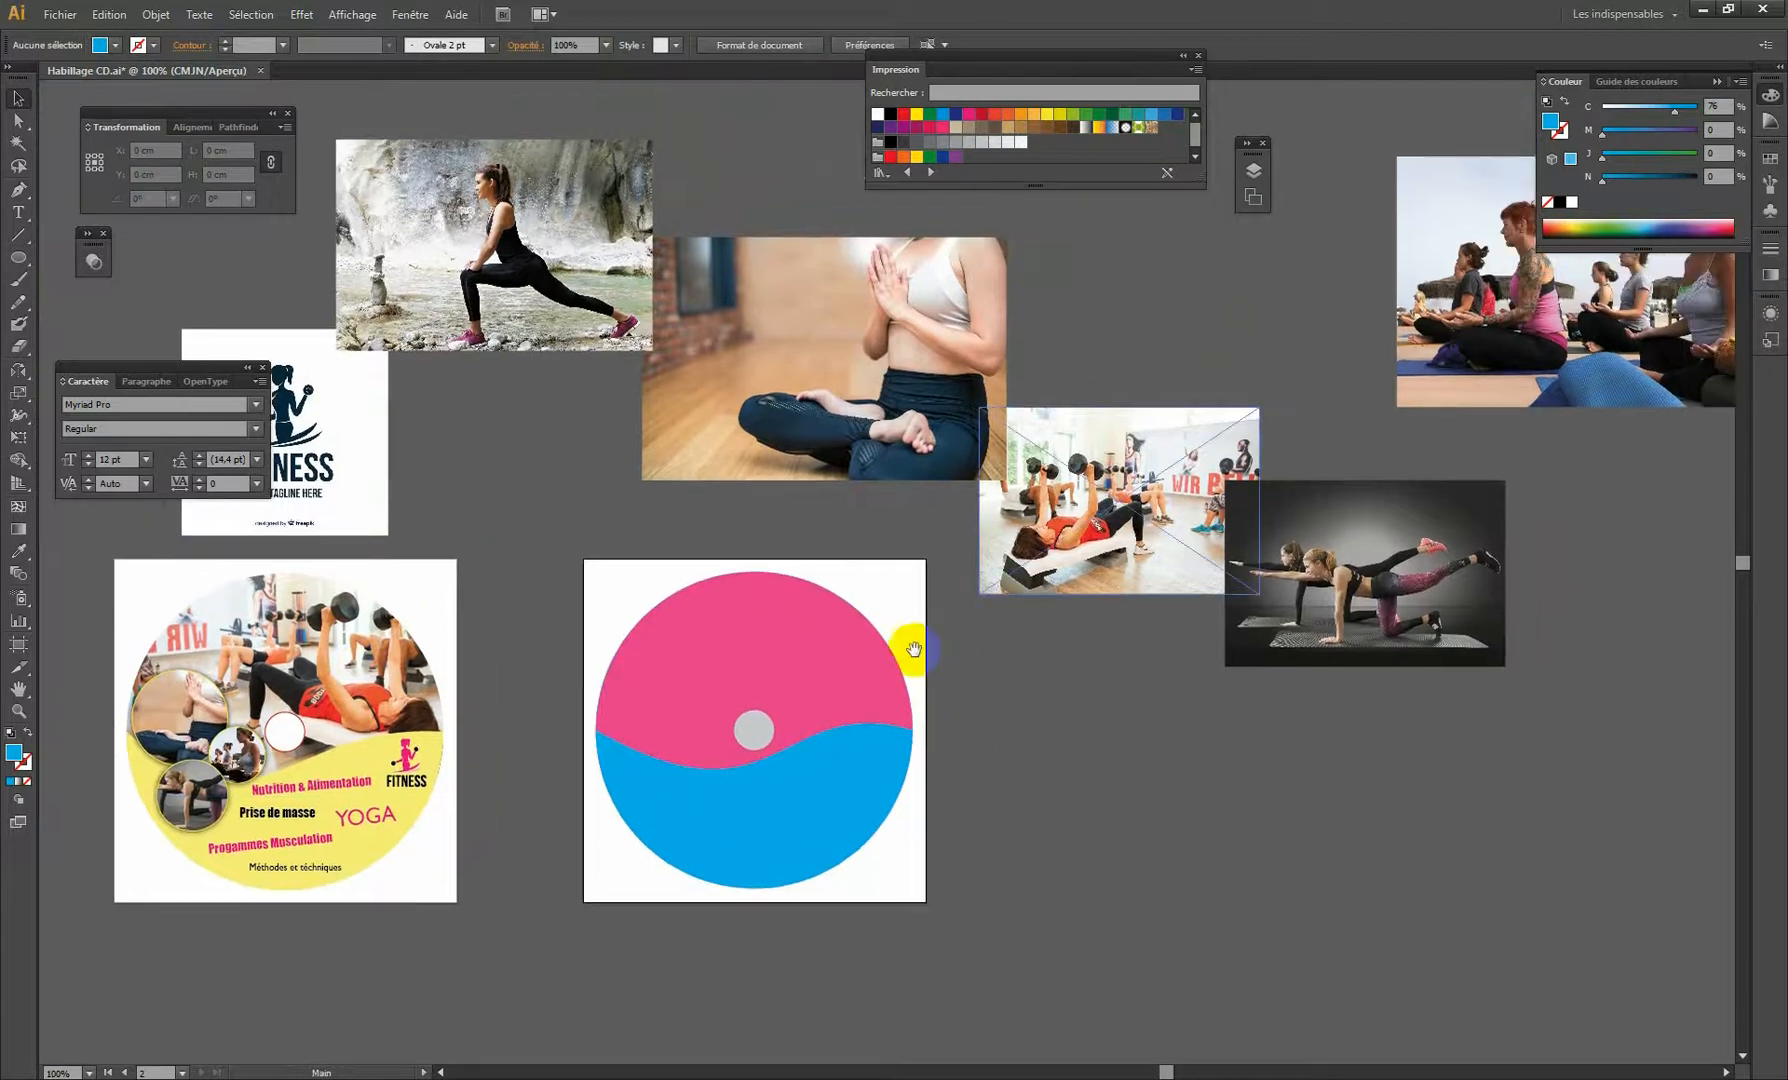
drag(828, 608, 798, 650)
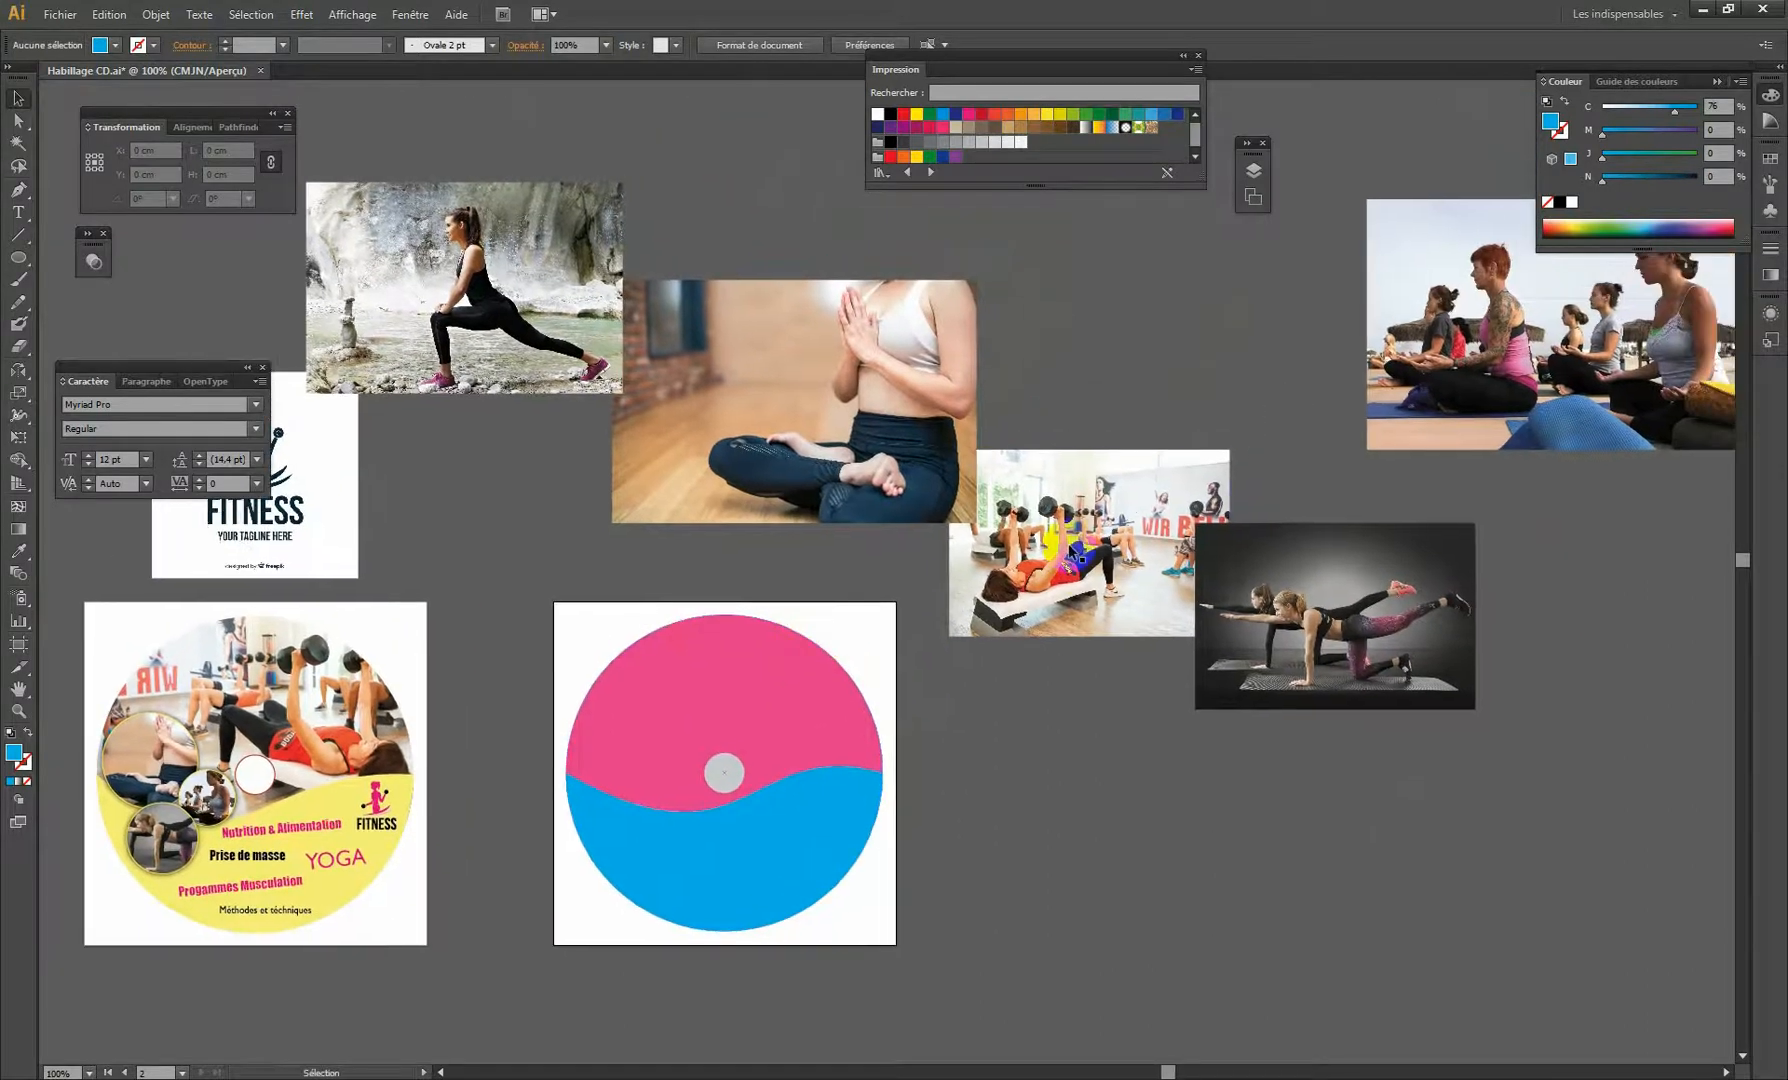
drag(1102, 586, 720, 763)
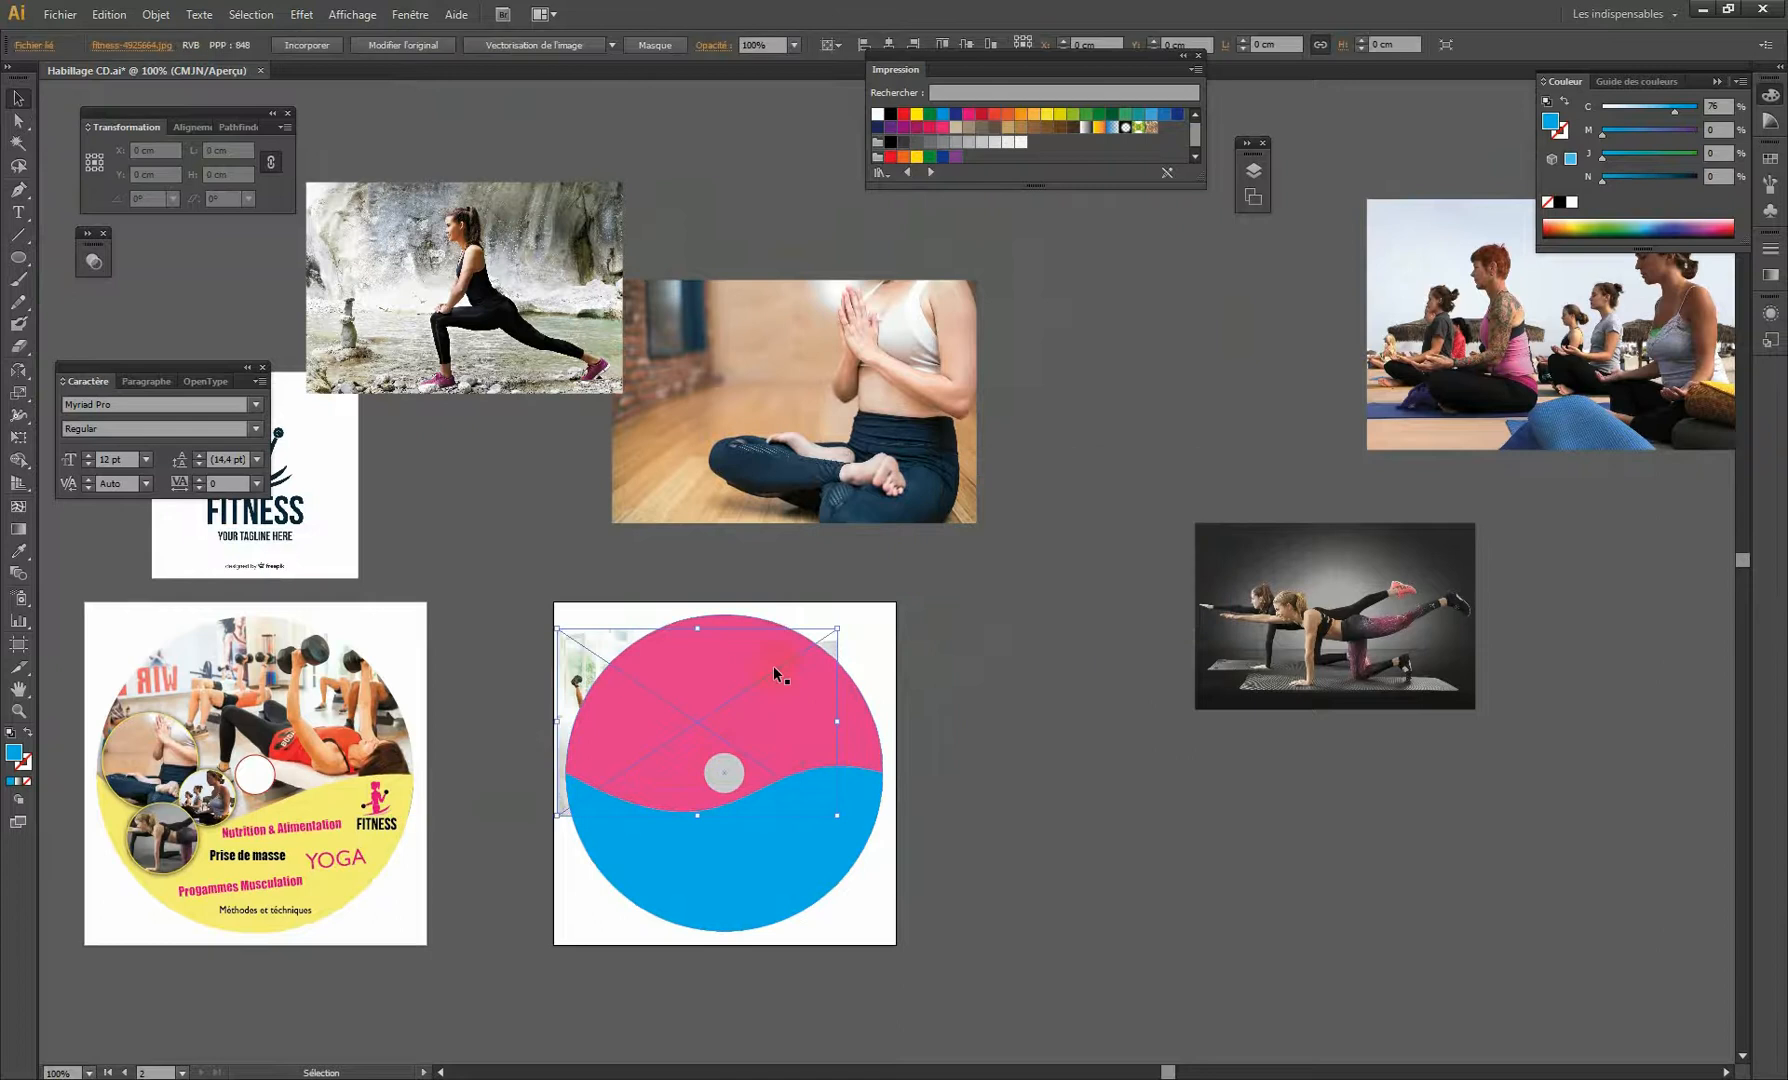
Enlarge the gym photo proportionally to about 16.1 × 10.7 cm so that it covers the disc's pink area.
drag(845, 630, 966, 549)
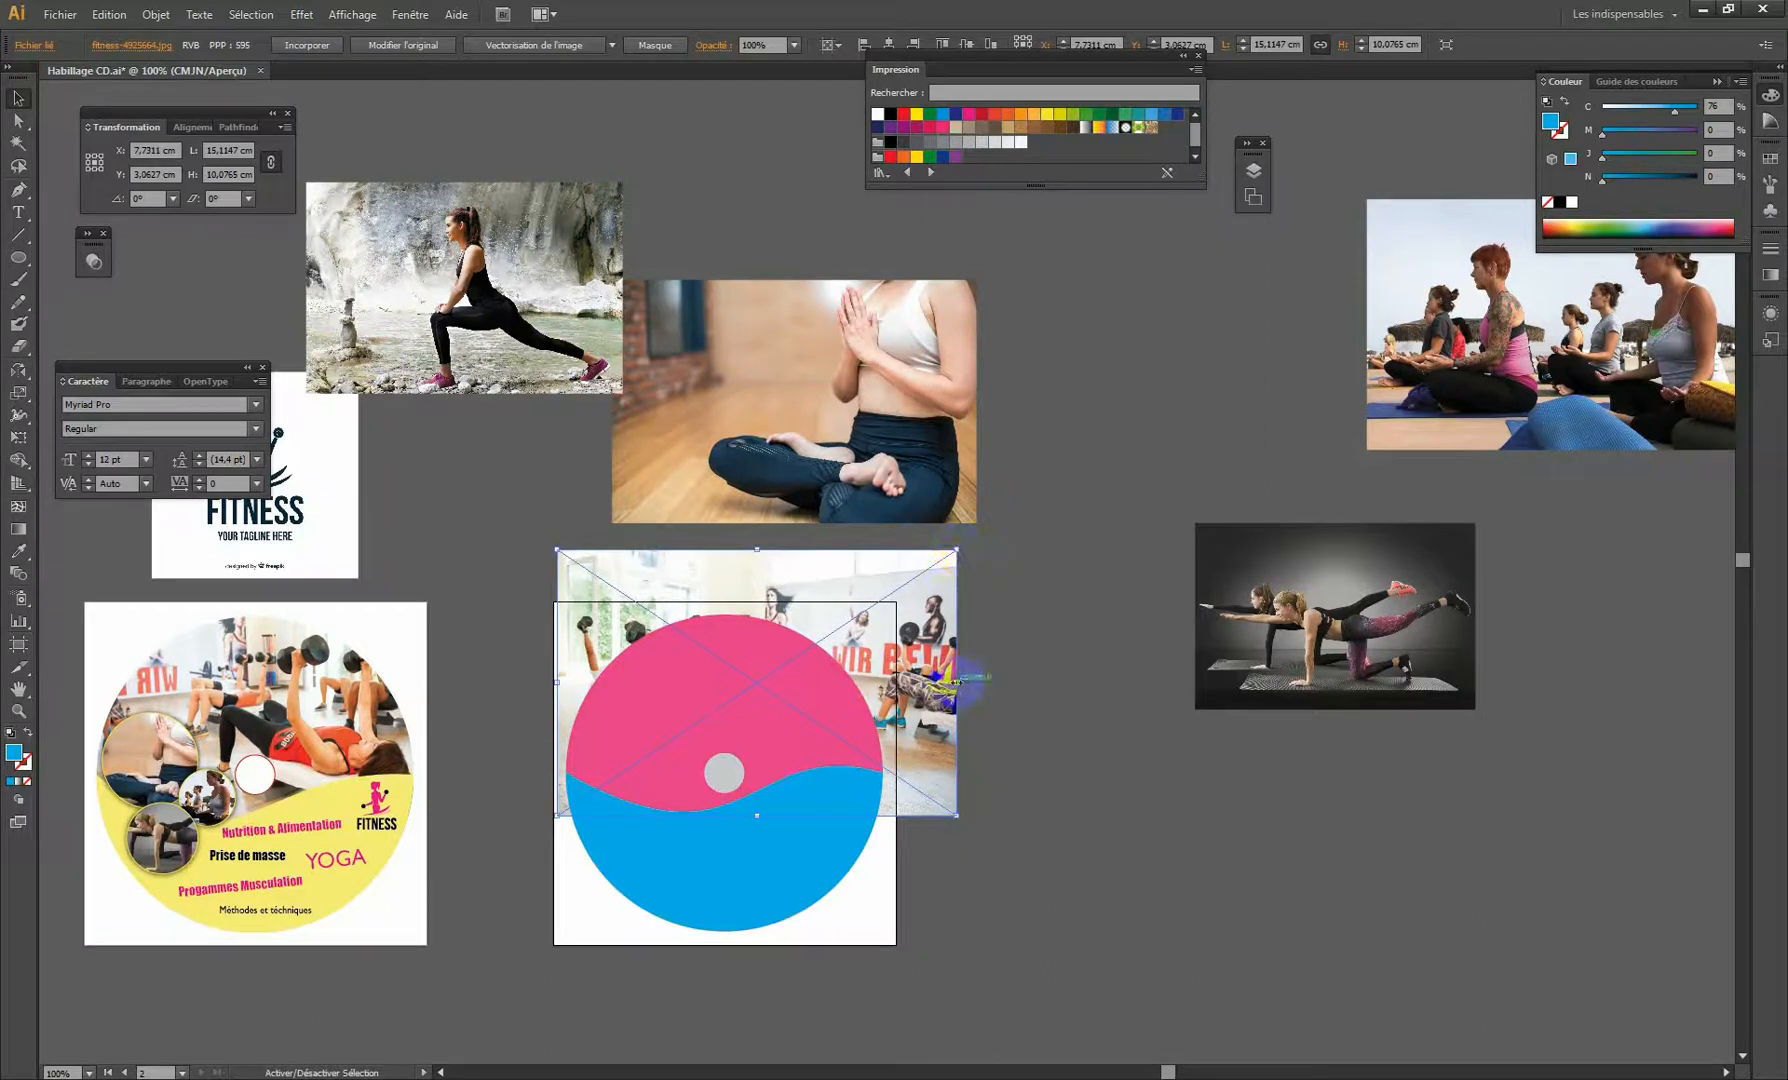
drag(956, 682, 1041, 675)
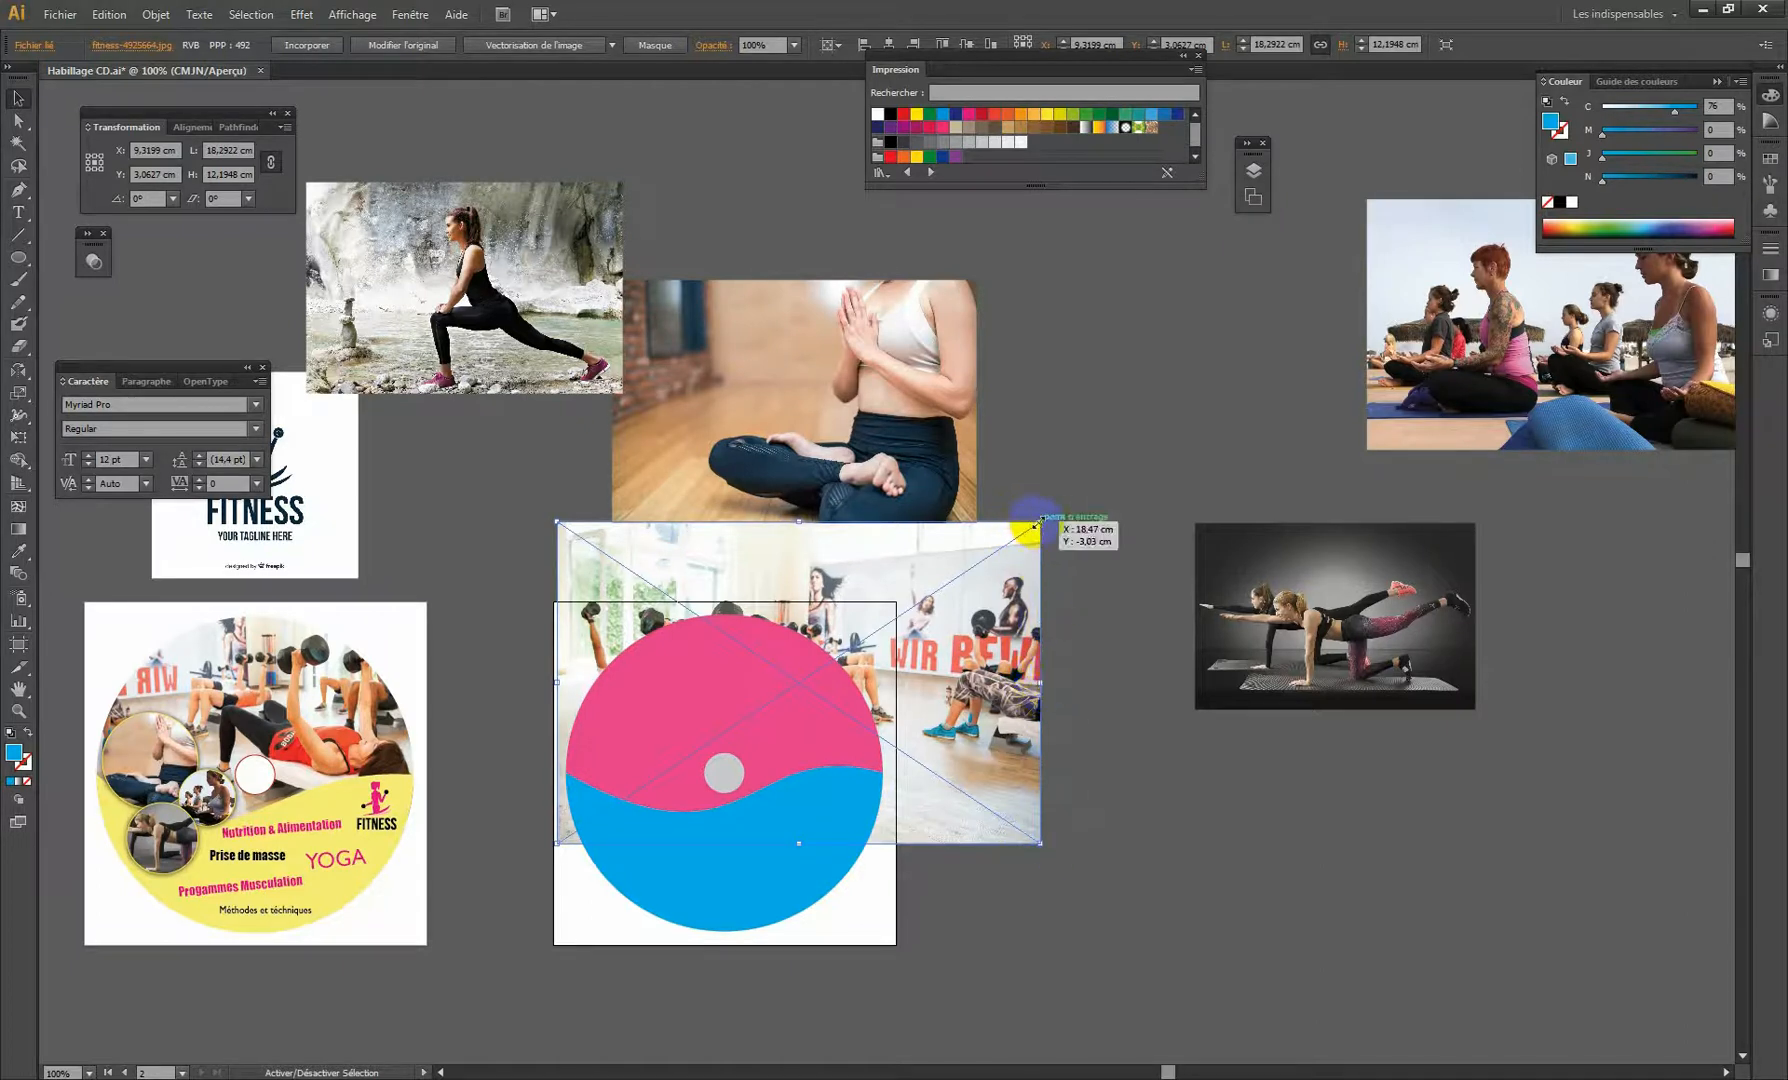
drag(1040, 522, 981, 550)
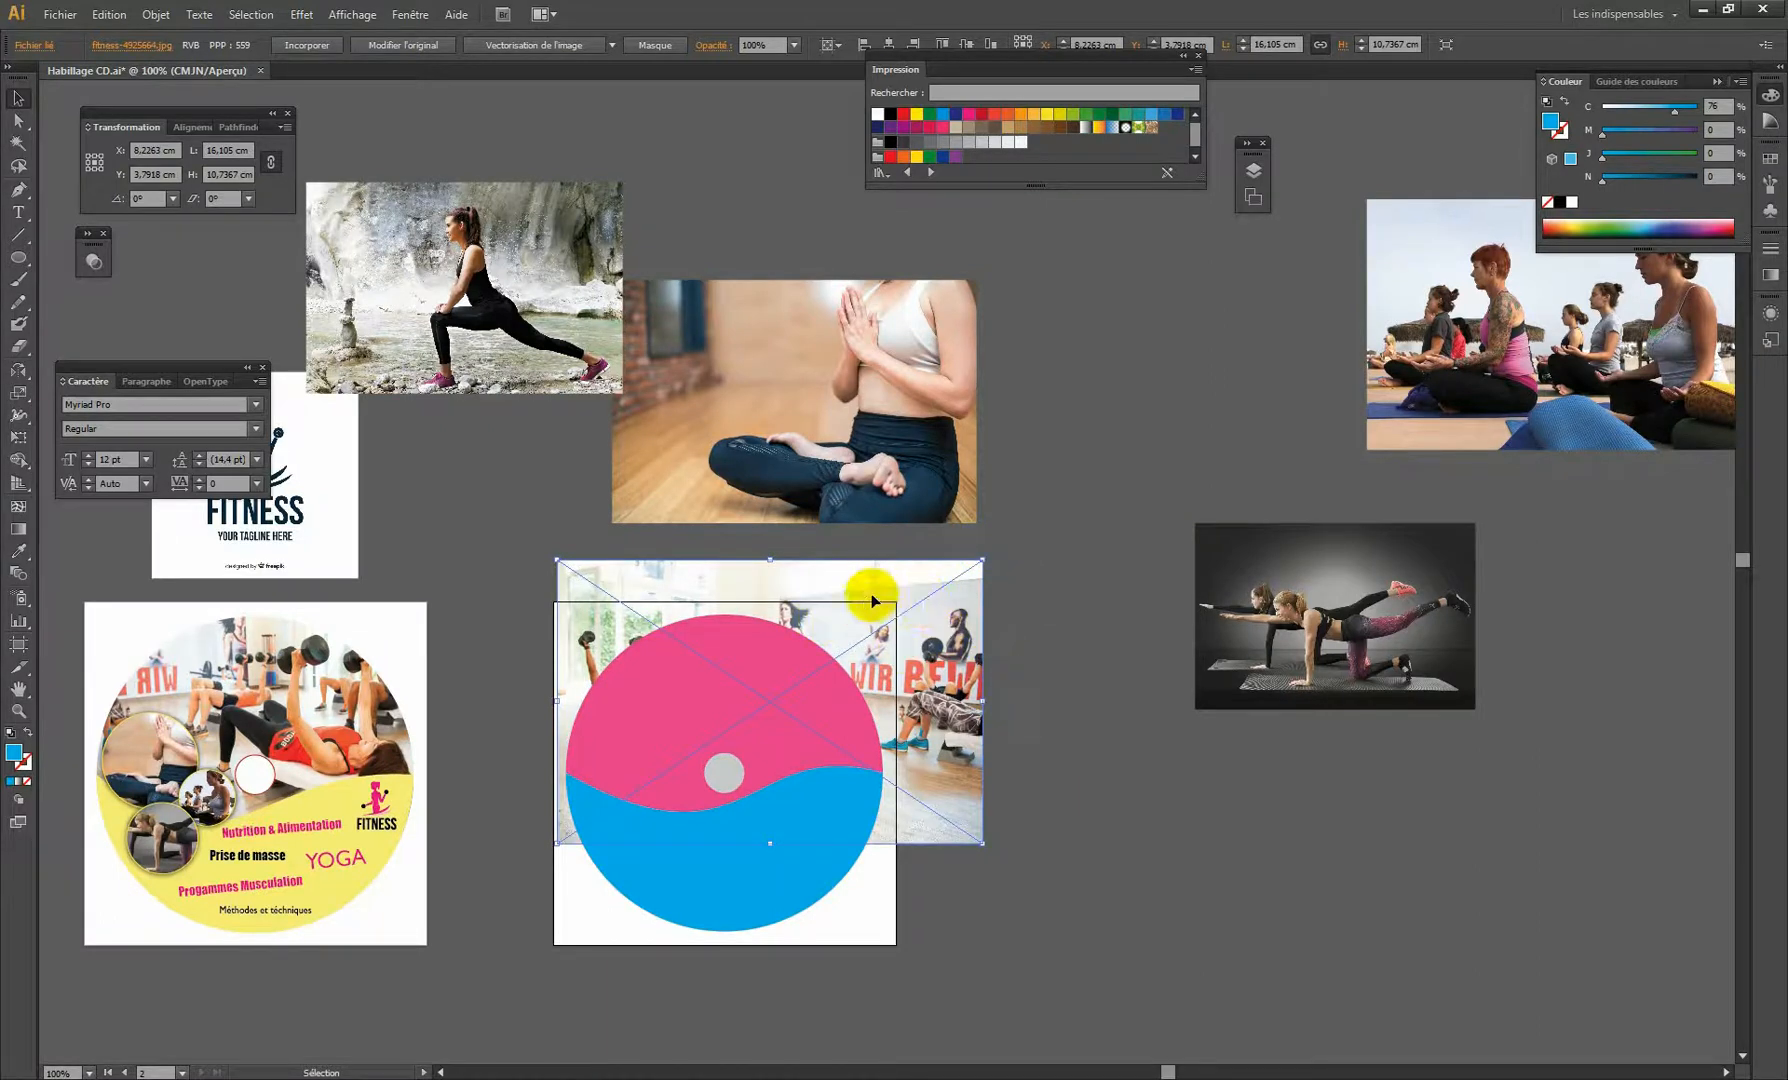
Create a clipping mask from the gym photo and the pink circle, and deselect the result.
shift+click(756, 627)
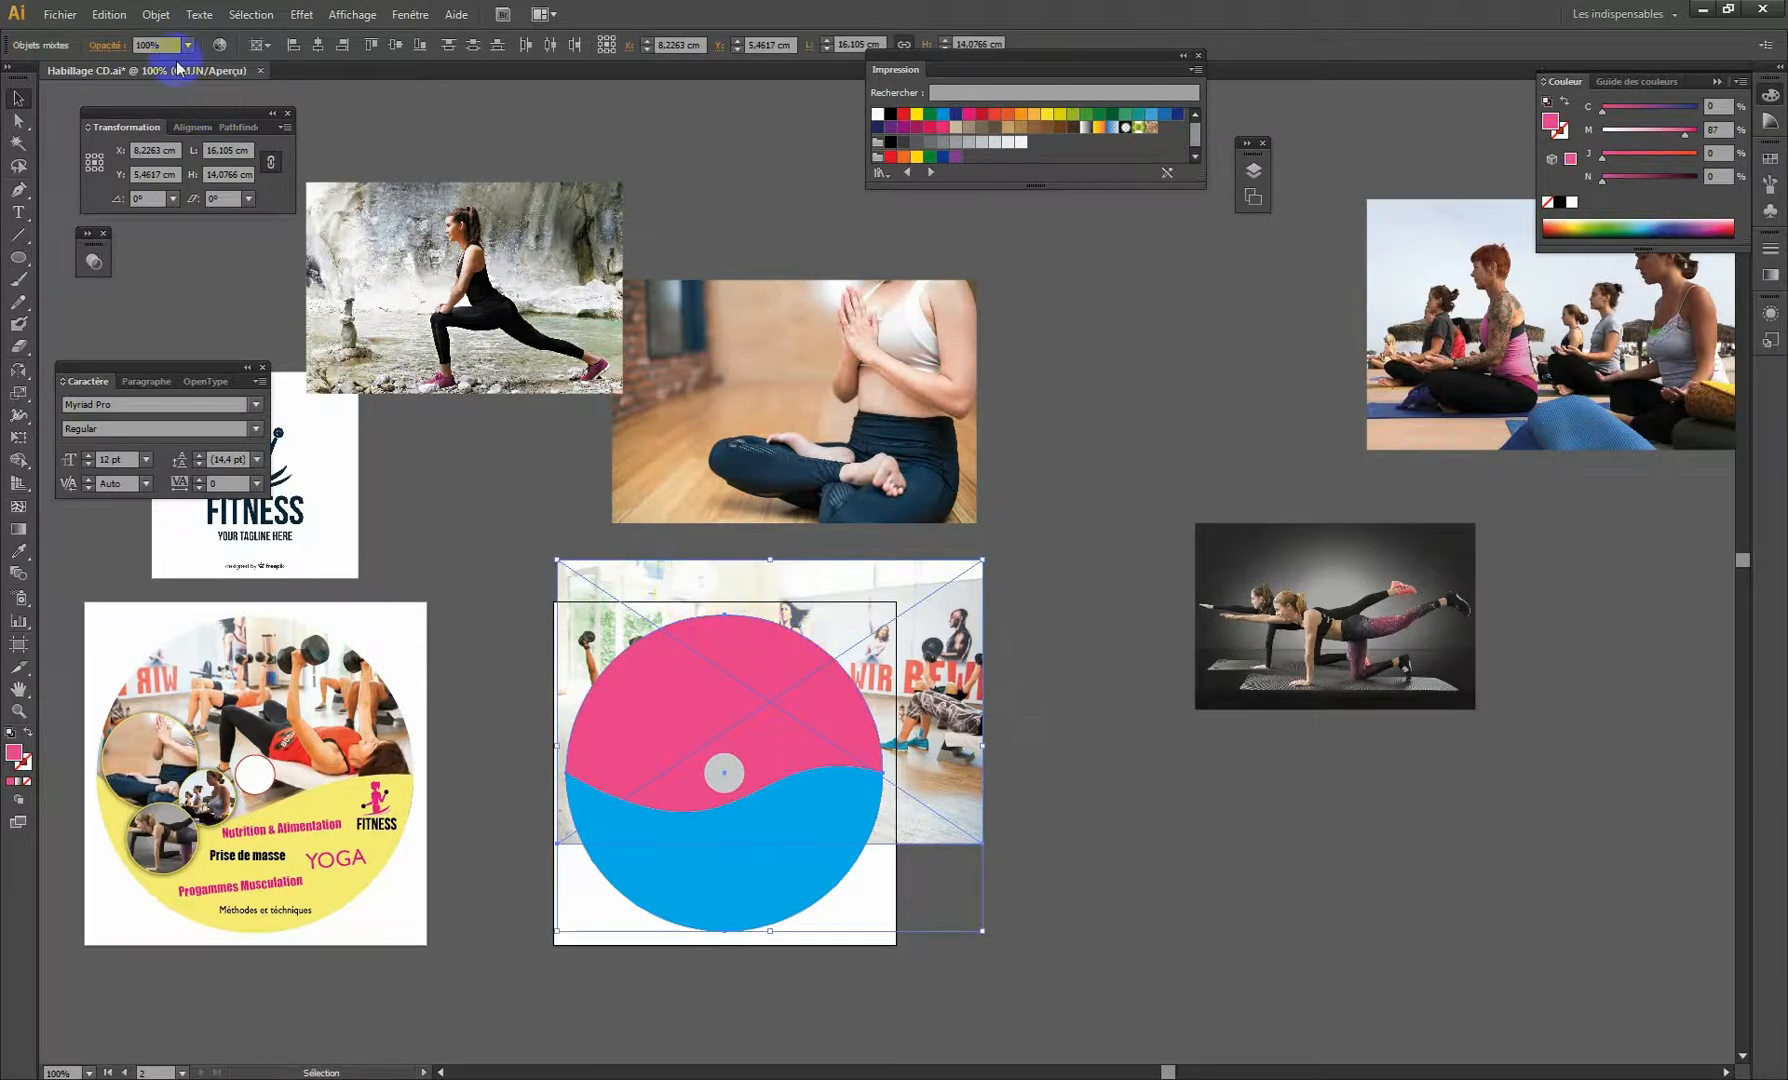
click(155, 14)
click(209, 567)
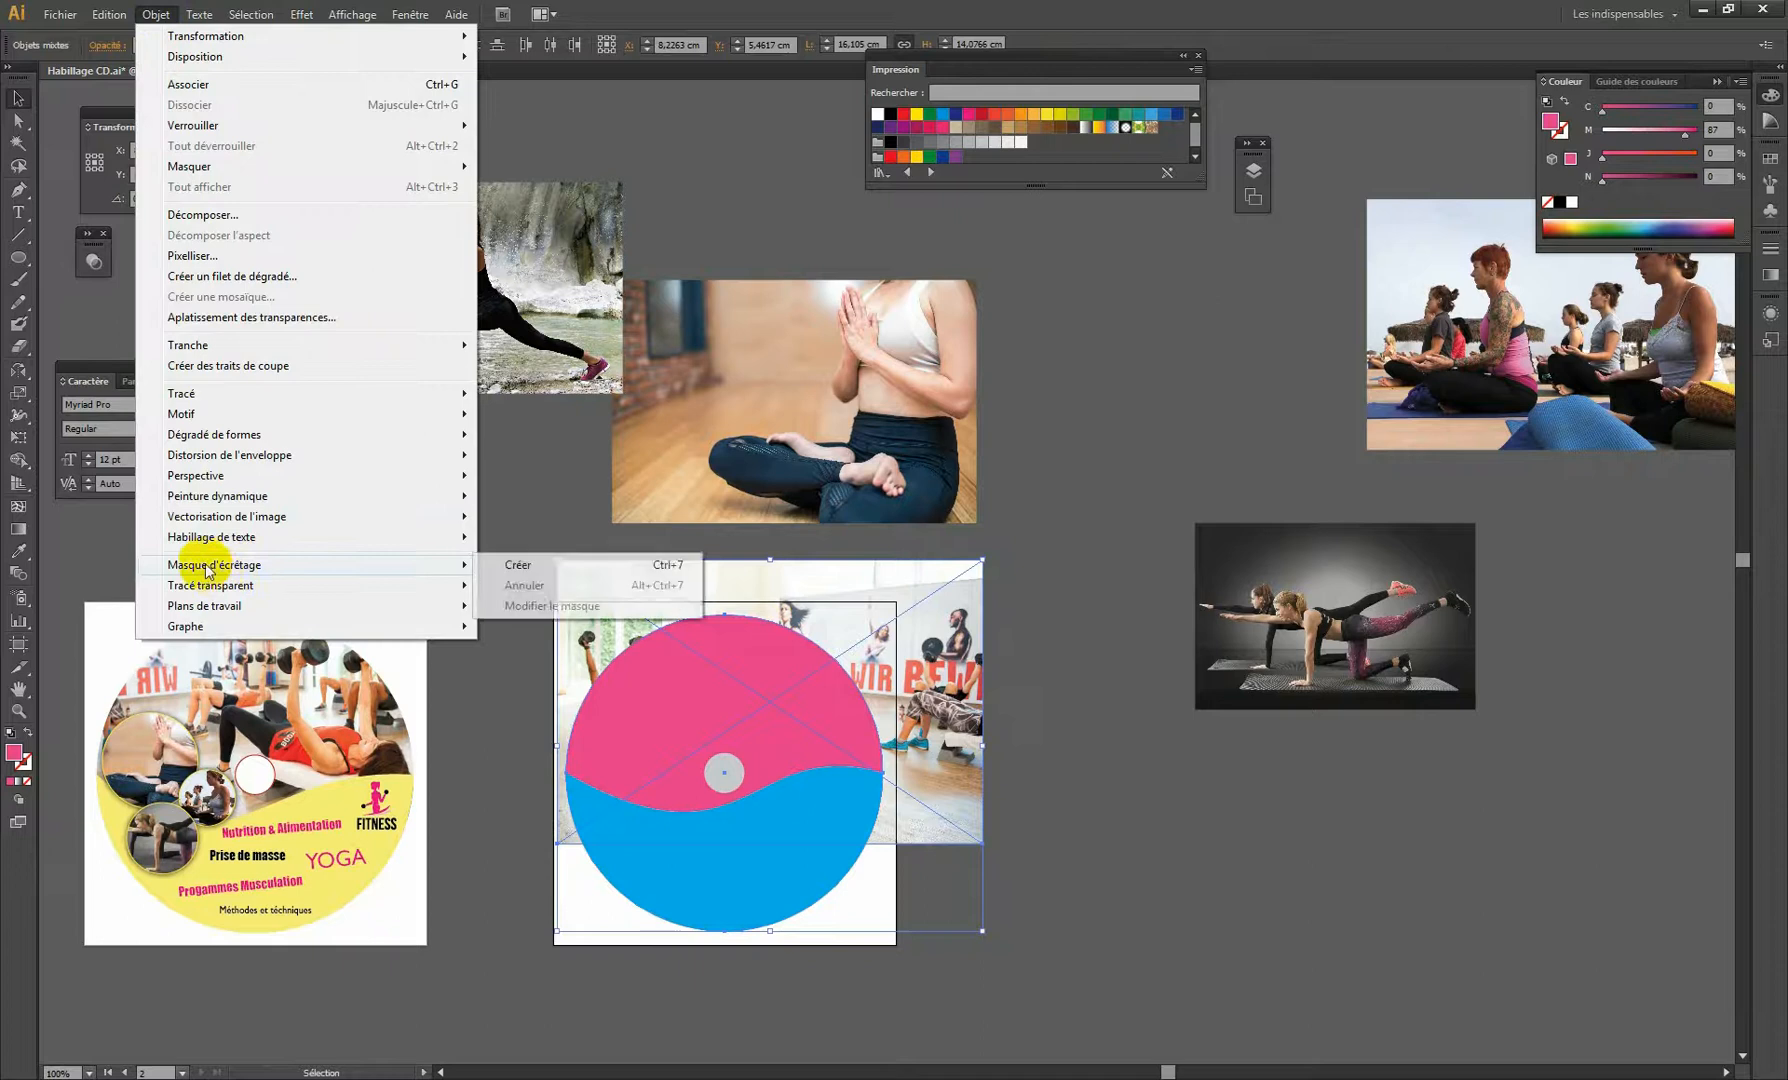
click(528, 564)
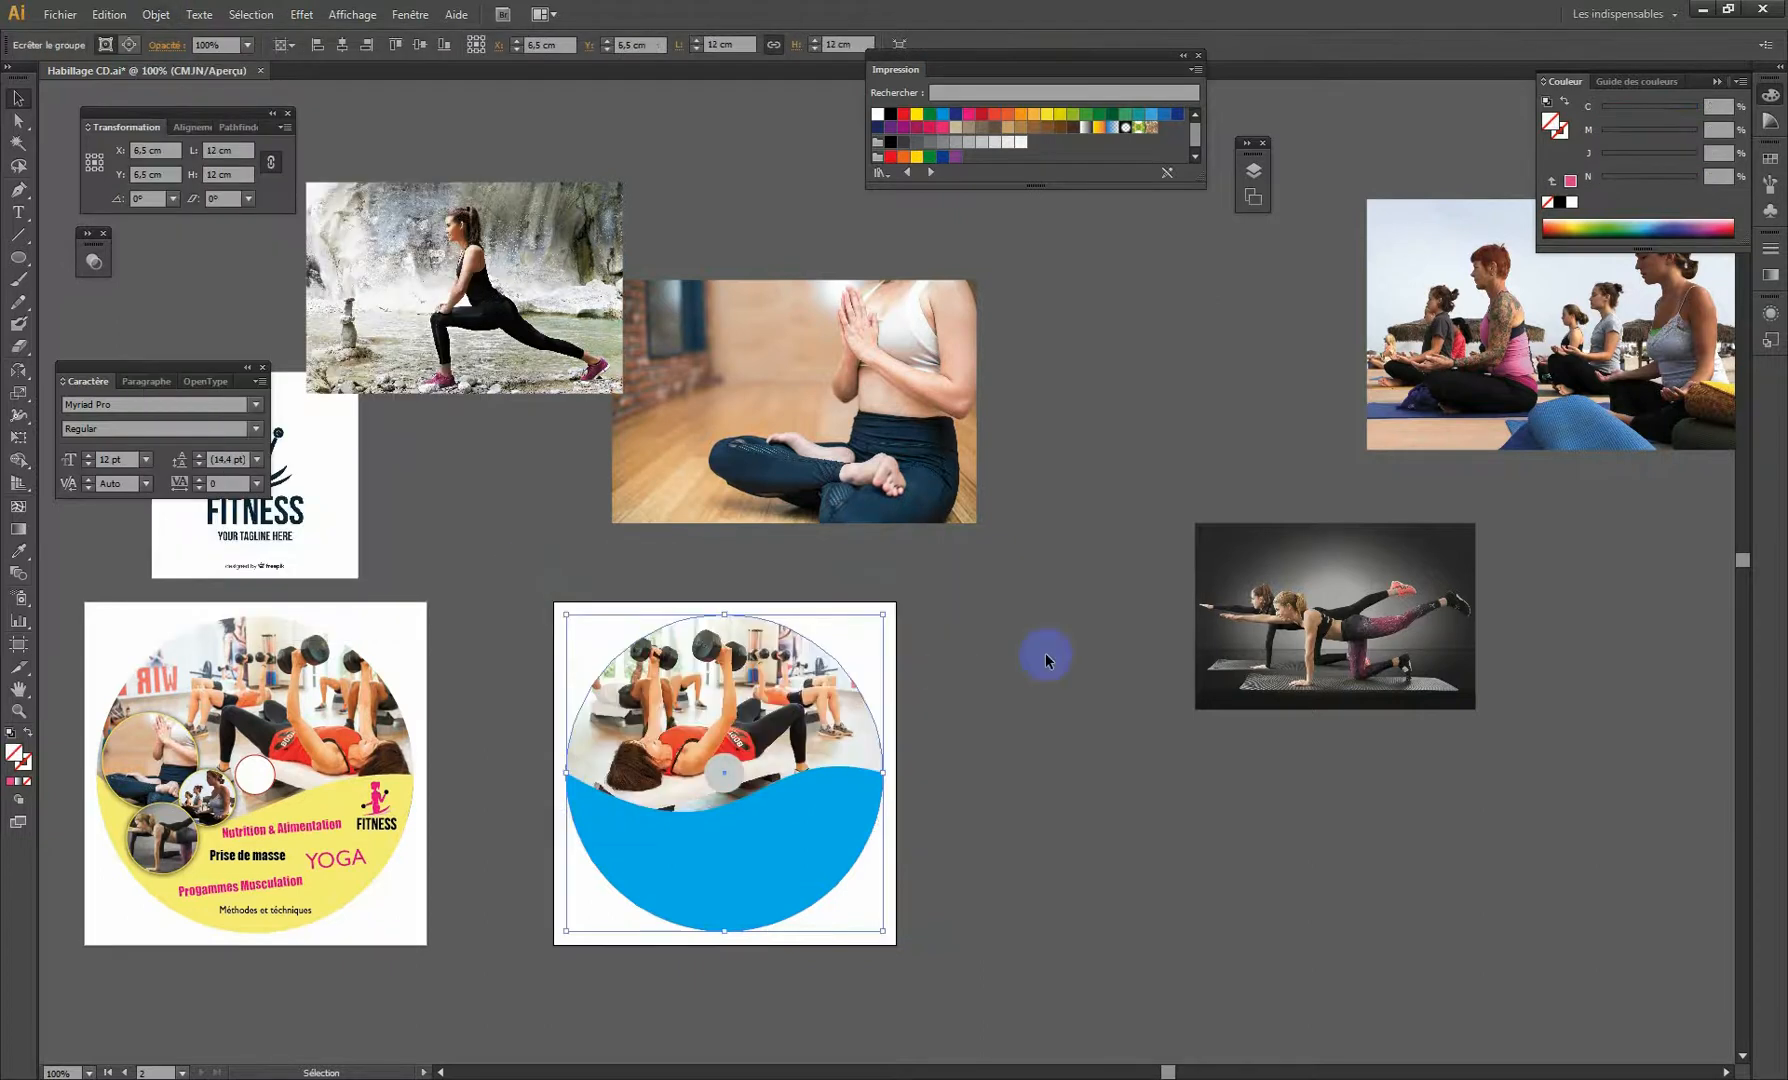
click(1045, 652)
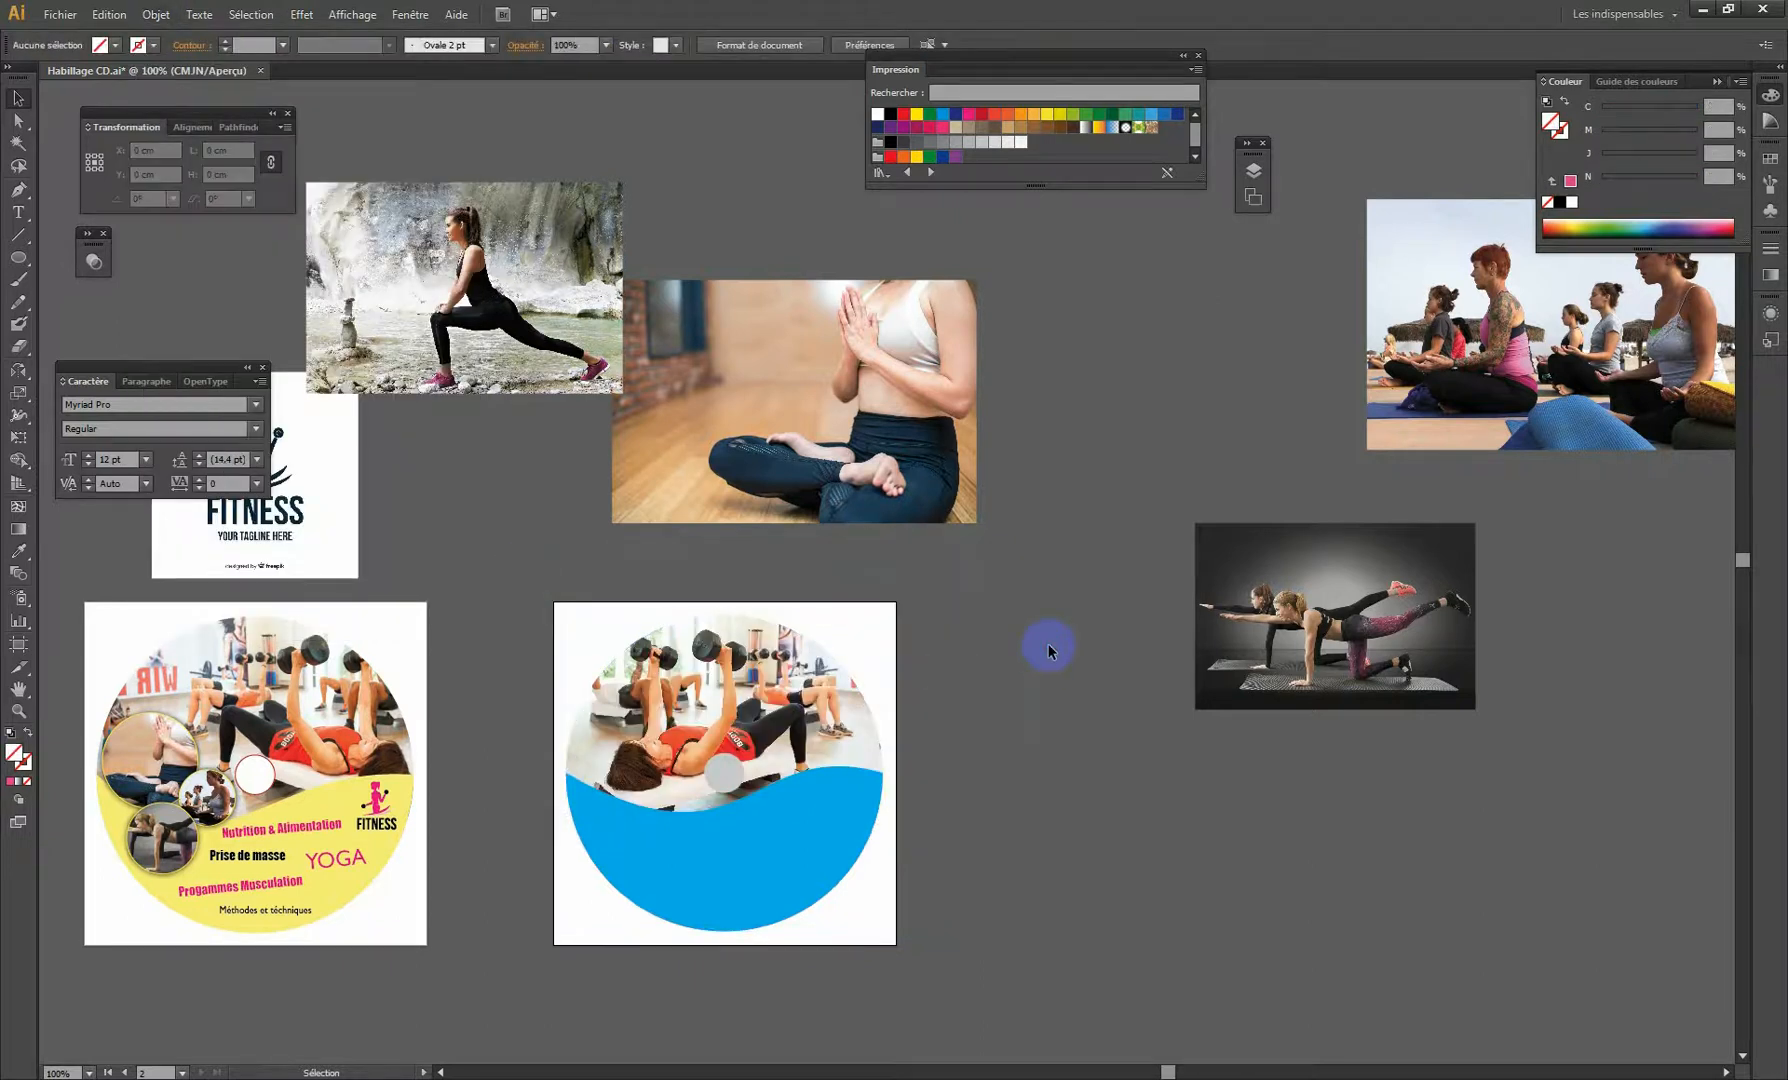
Shift the gym photo about 1 cm left within its circular clipping mask using Direct Selection, and deselect it.
click(18, 122)
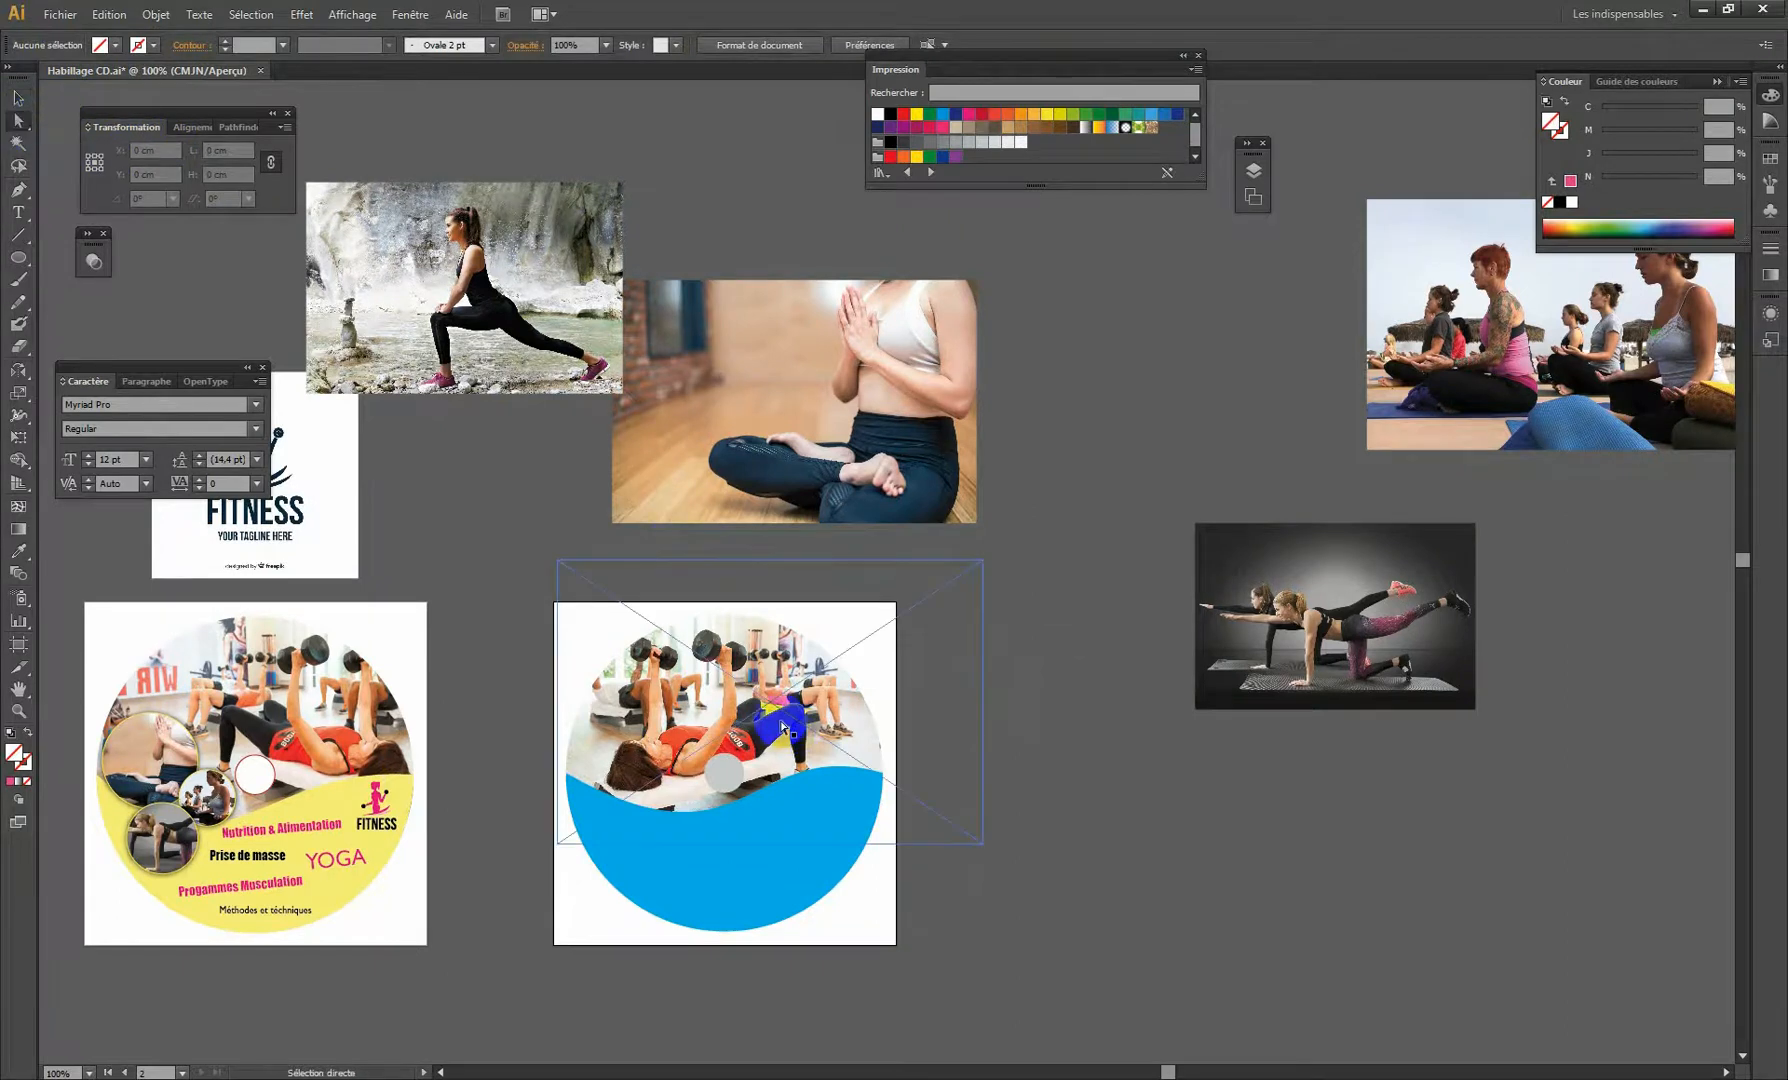
drag(747, 718, 700, 672)
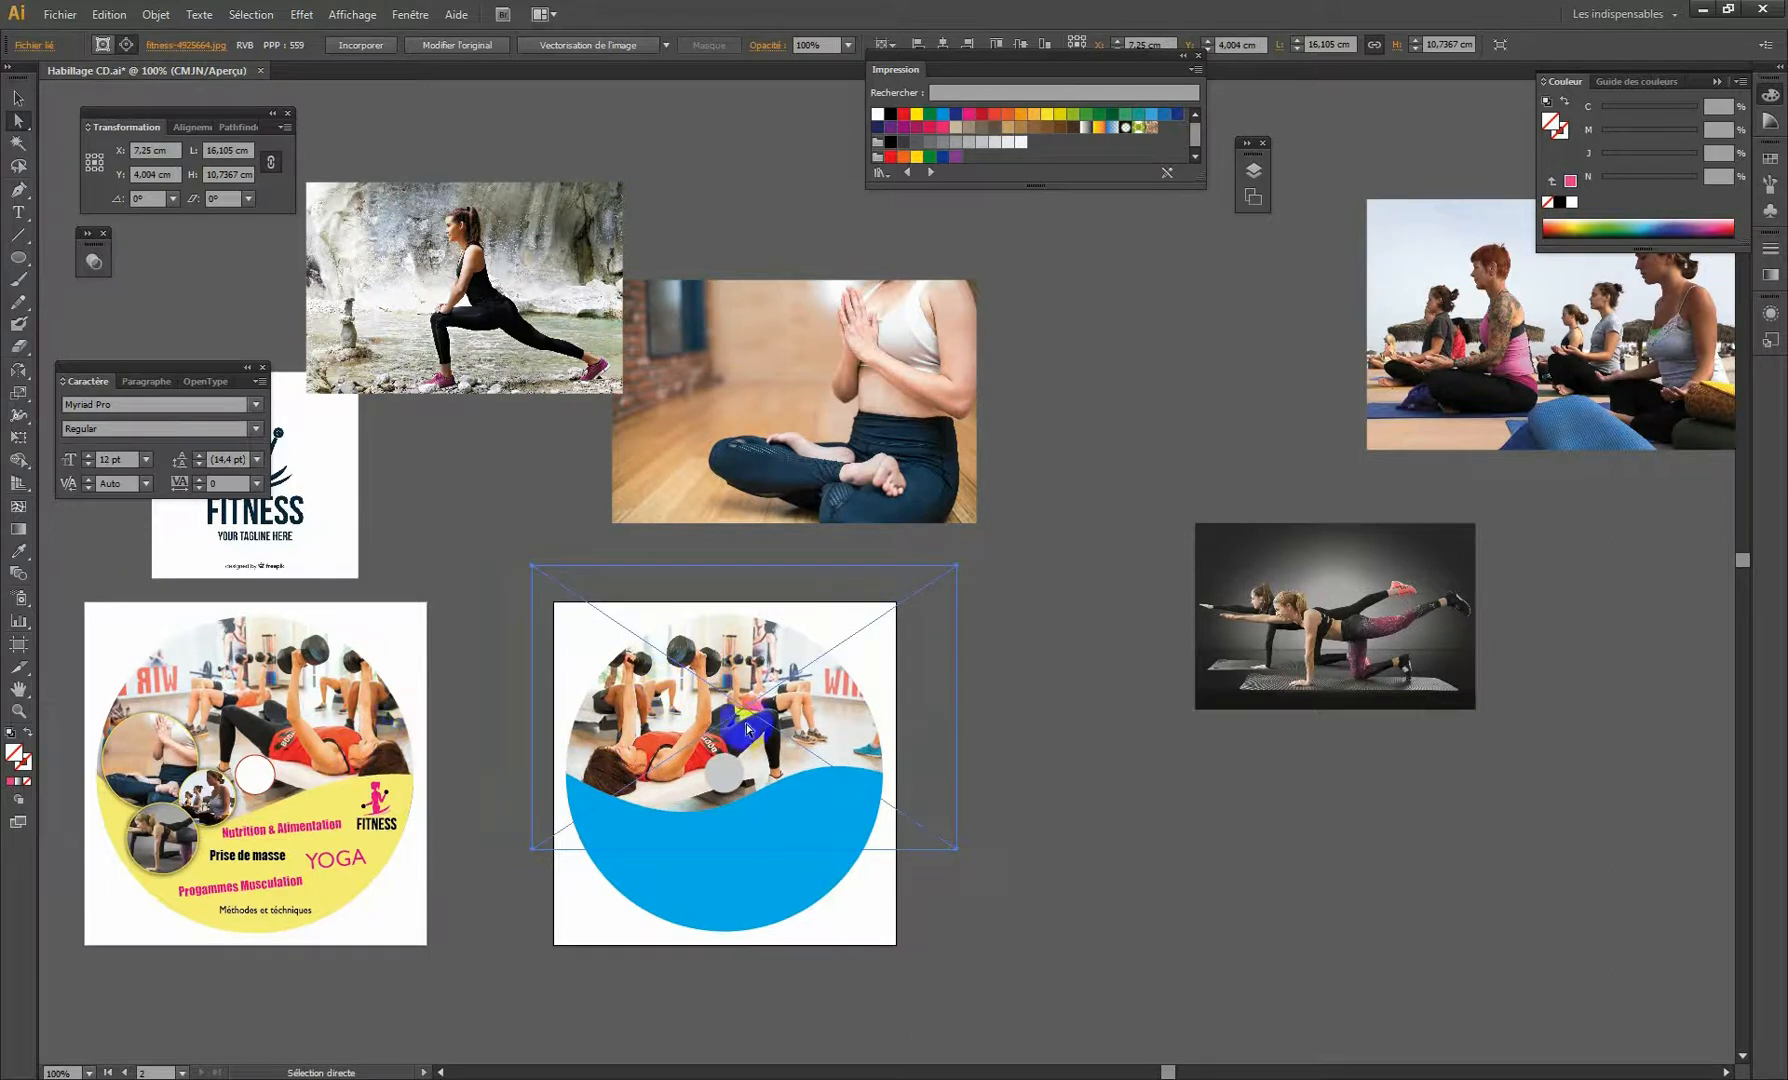
click(18, 98)
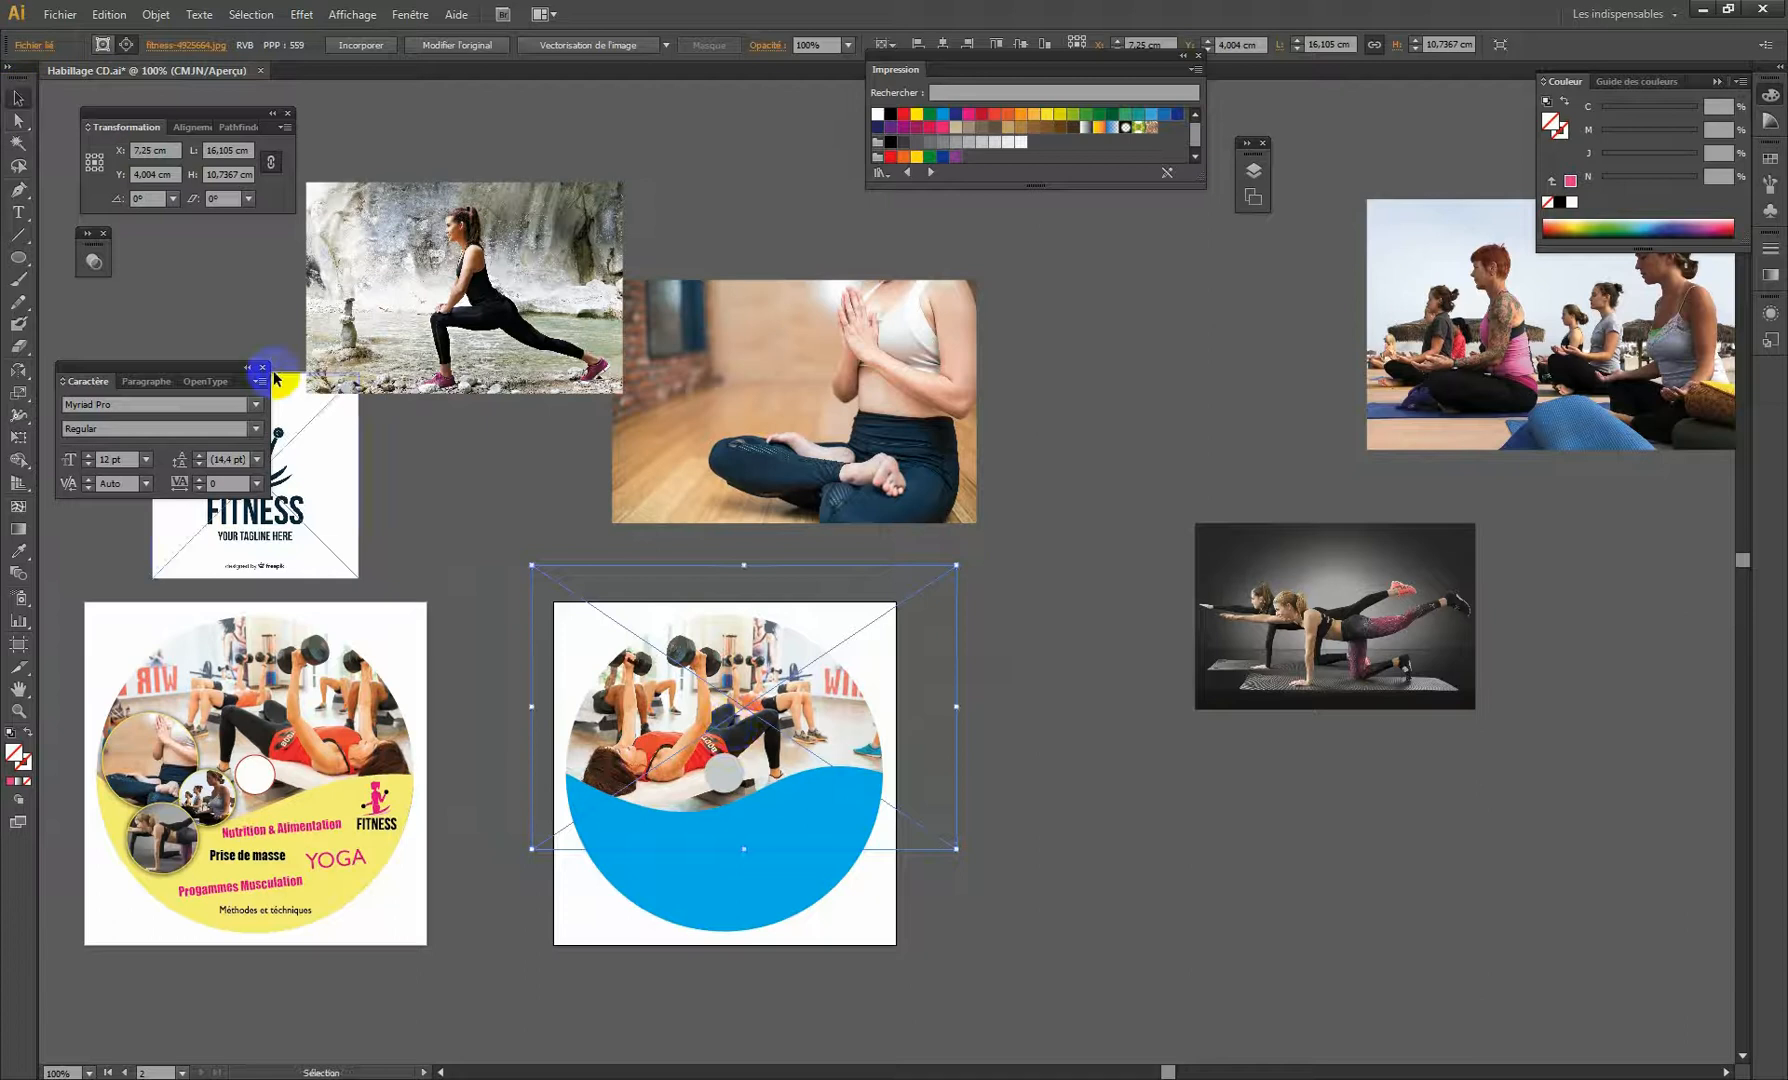
click(466, 535)
Try moving the finished cover's round yoga photo onto the new disc in front of the gym photo, and undo both changes.
click(153, 747)
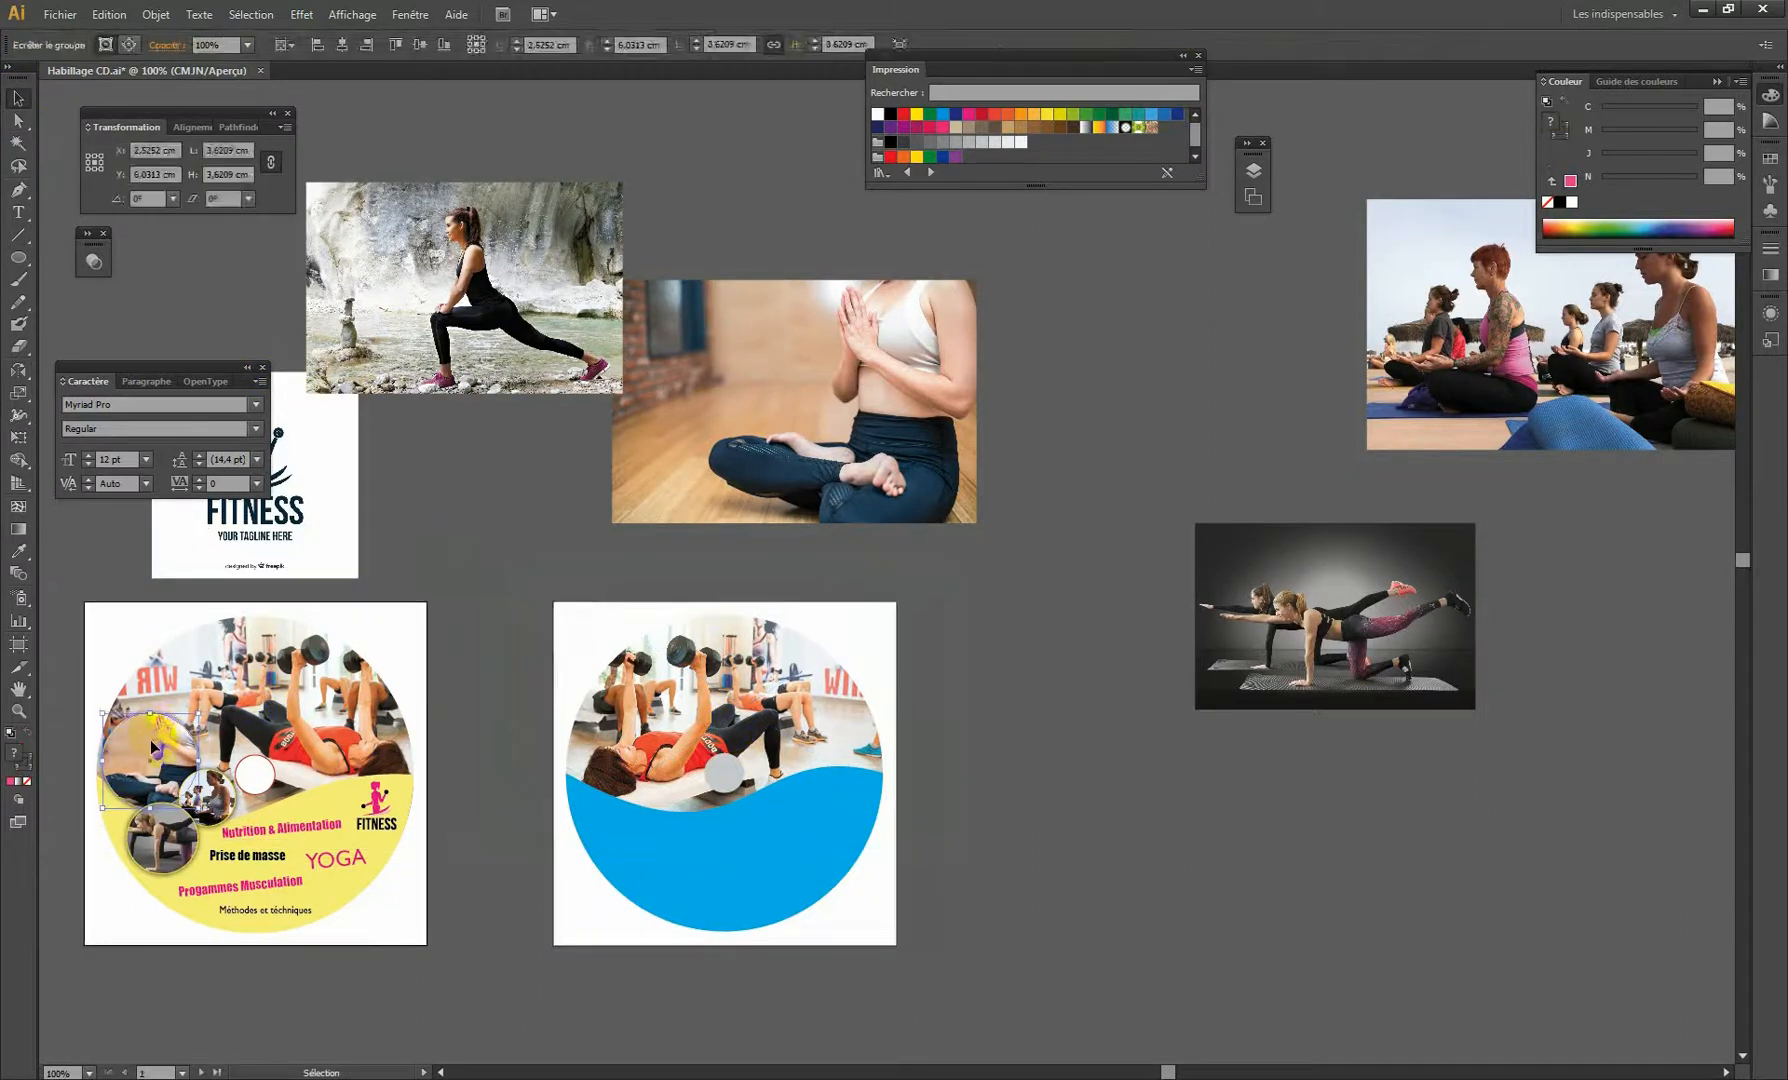
drag(148, 745, 615, 740)
right_click(615, 740)
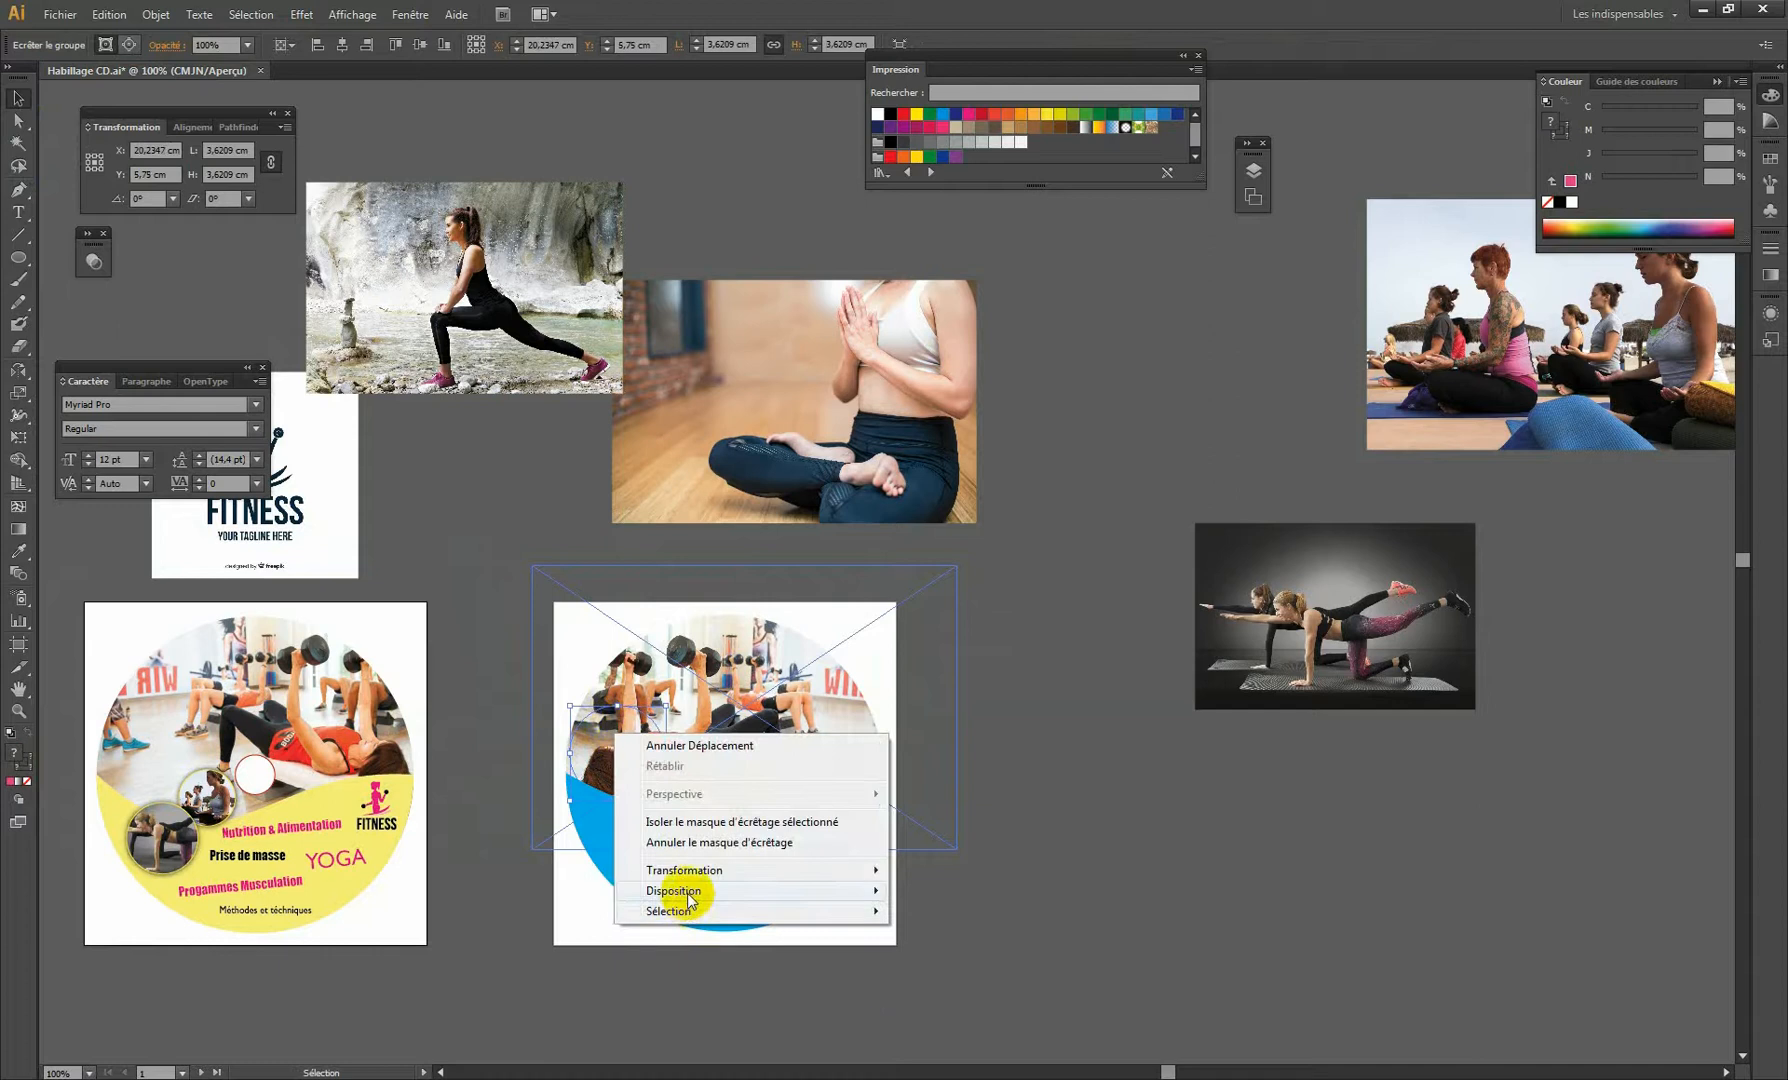
mouse_move(886, 900)
click(948, 891)
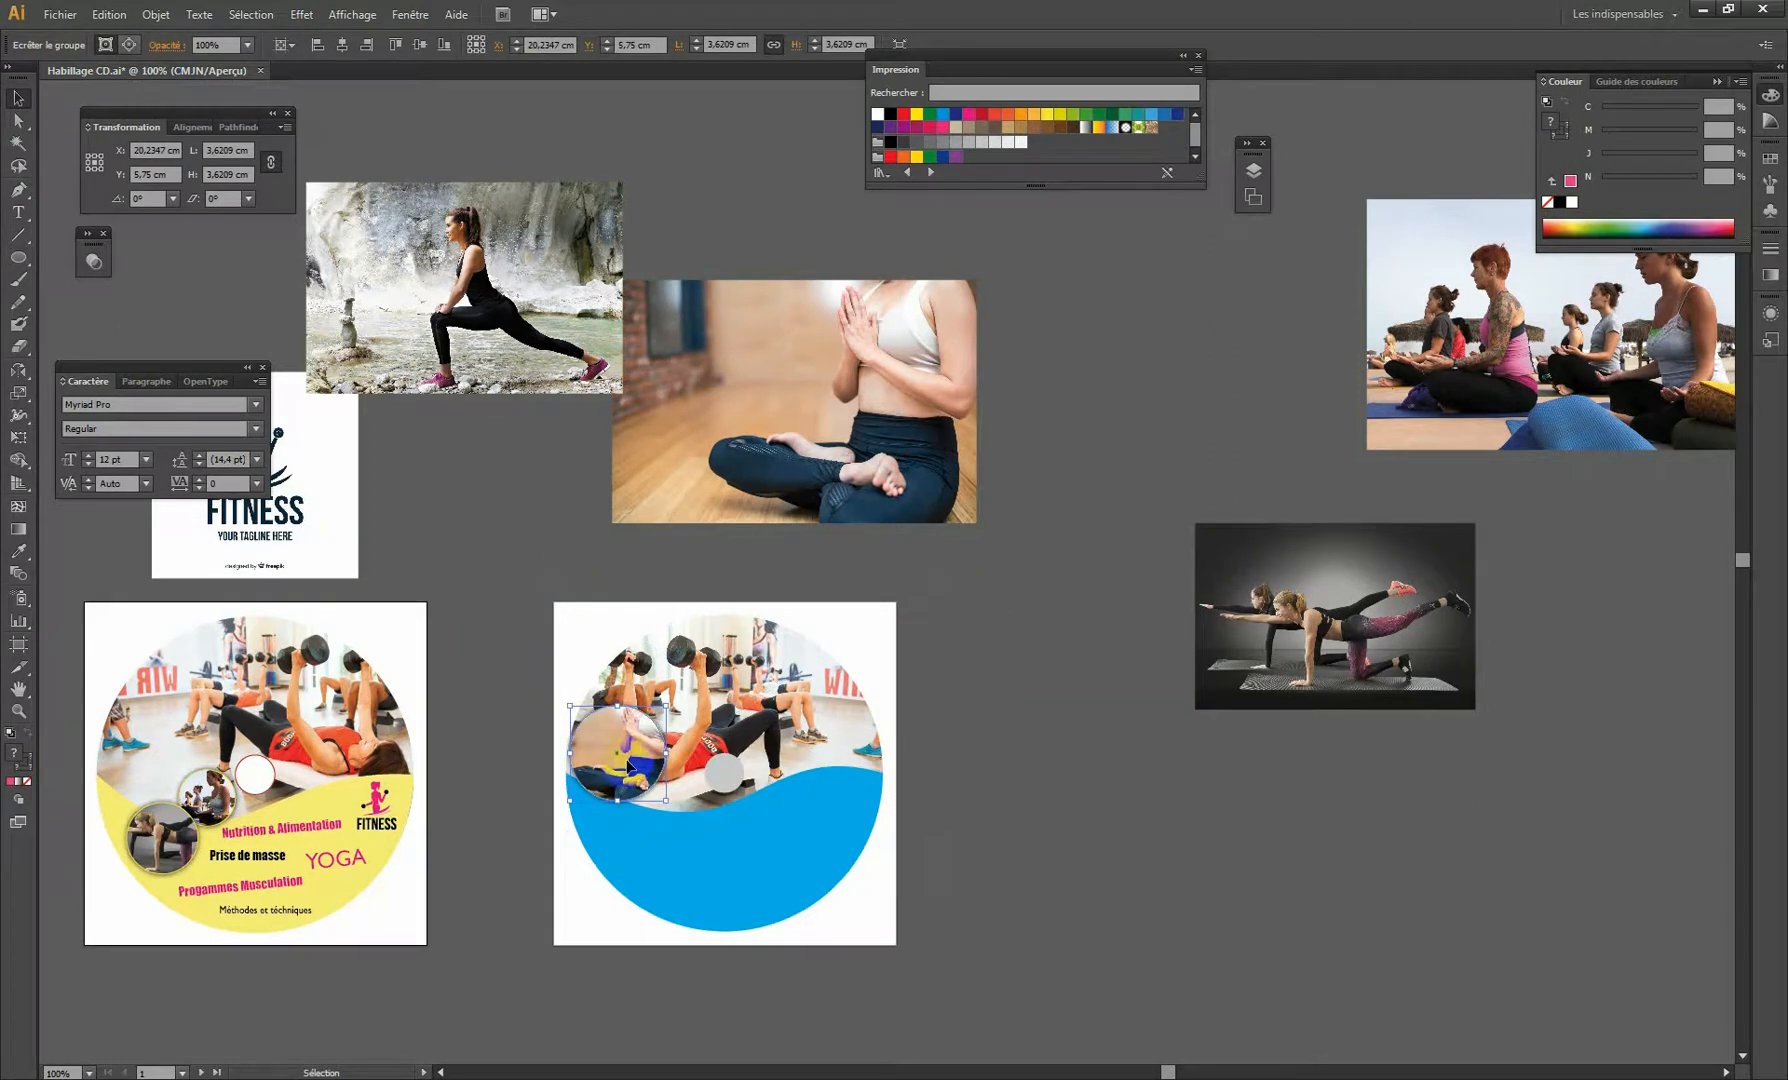
key(ctrl+z)
key(ctrl+z)
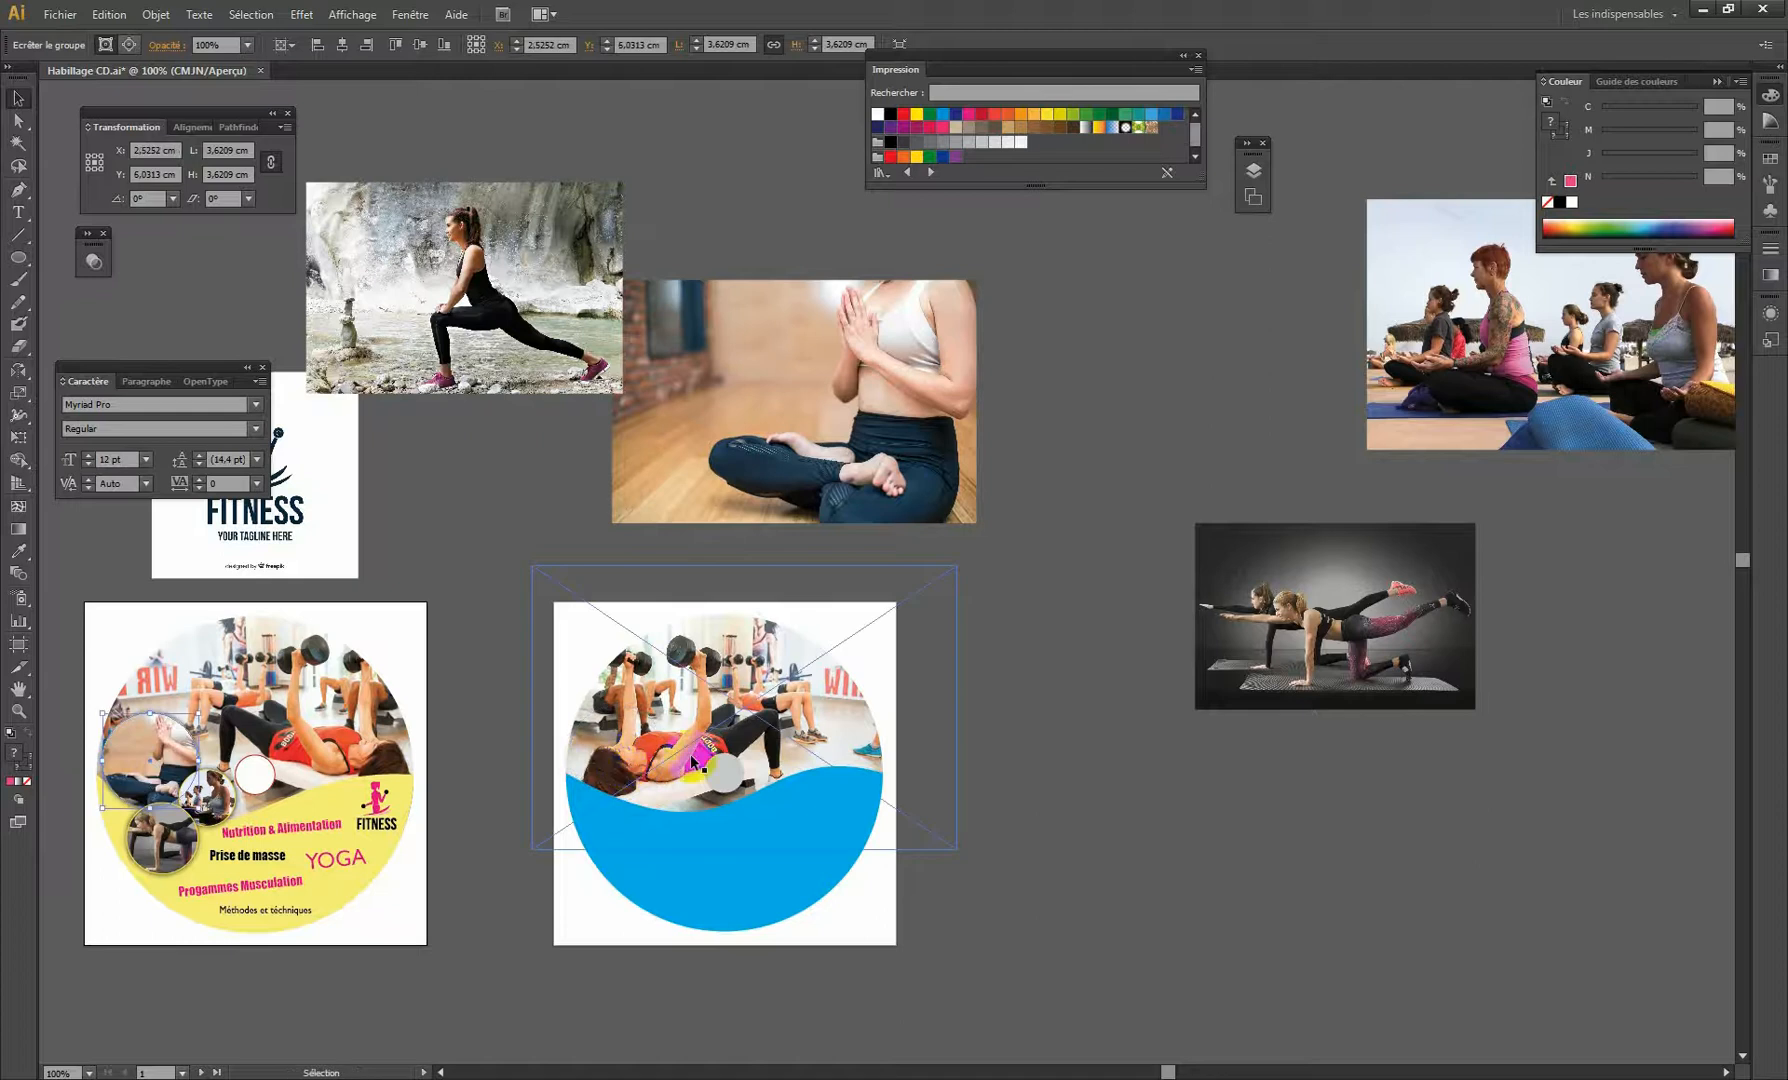
Select only the gym photo inside the new disc's clipping mask with Direct Selection.
click(1097, 730)
click(19, 123)
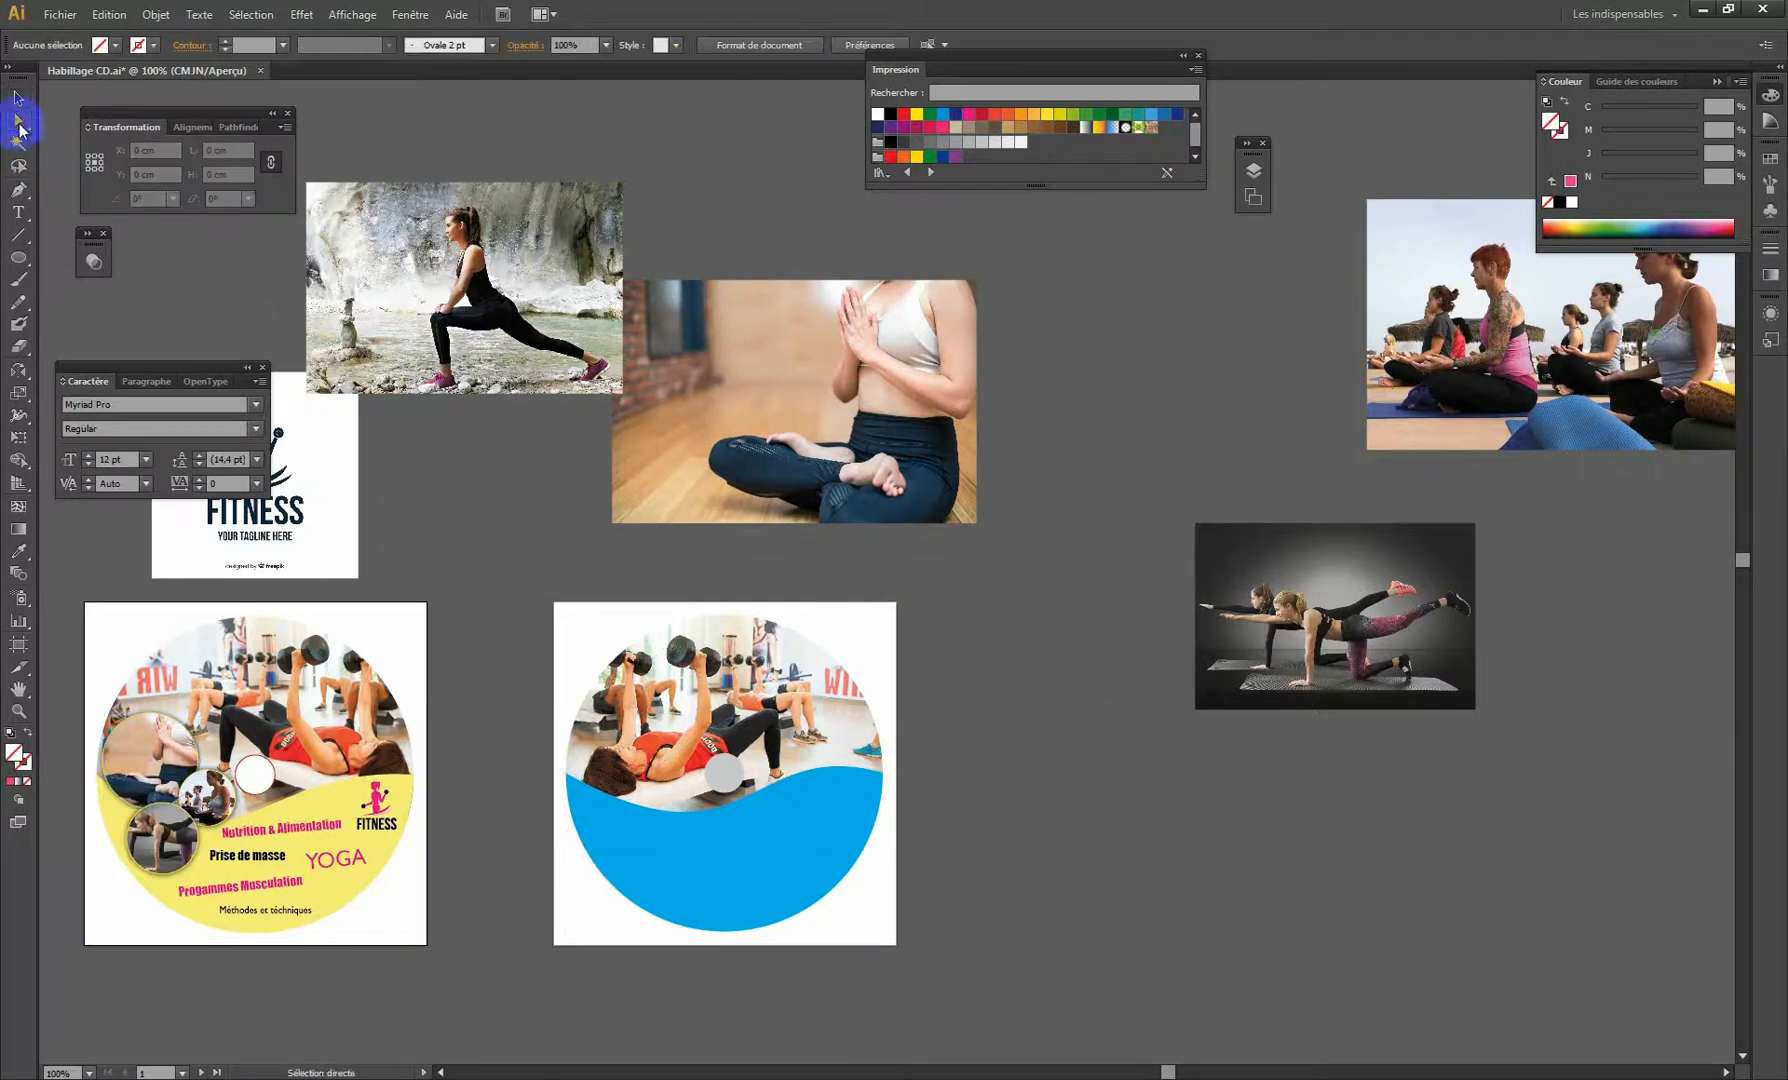
click(716, 720)
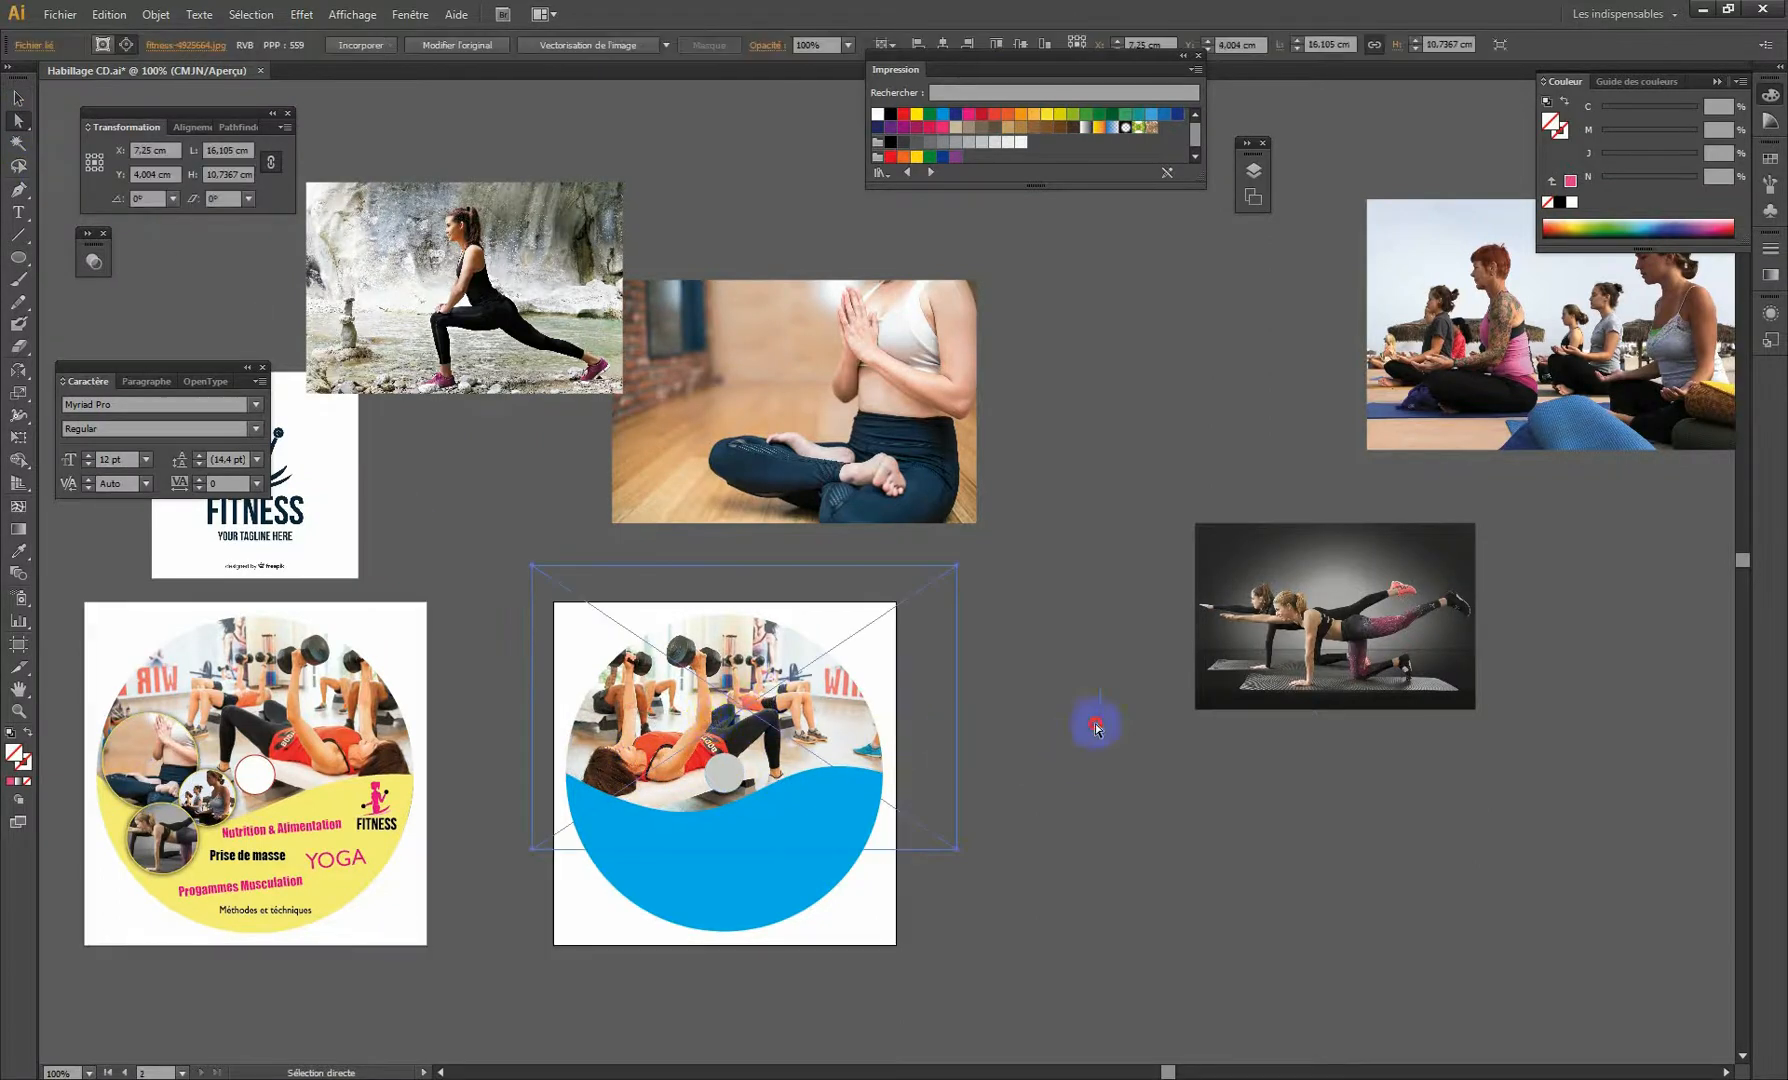
Compare selecting the gym photo's whole clipping group with selecting only the photo inside it, finishing with the photo alone selected.
click(888, 672)
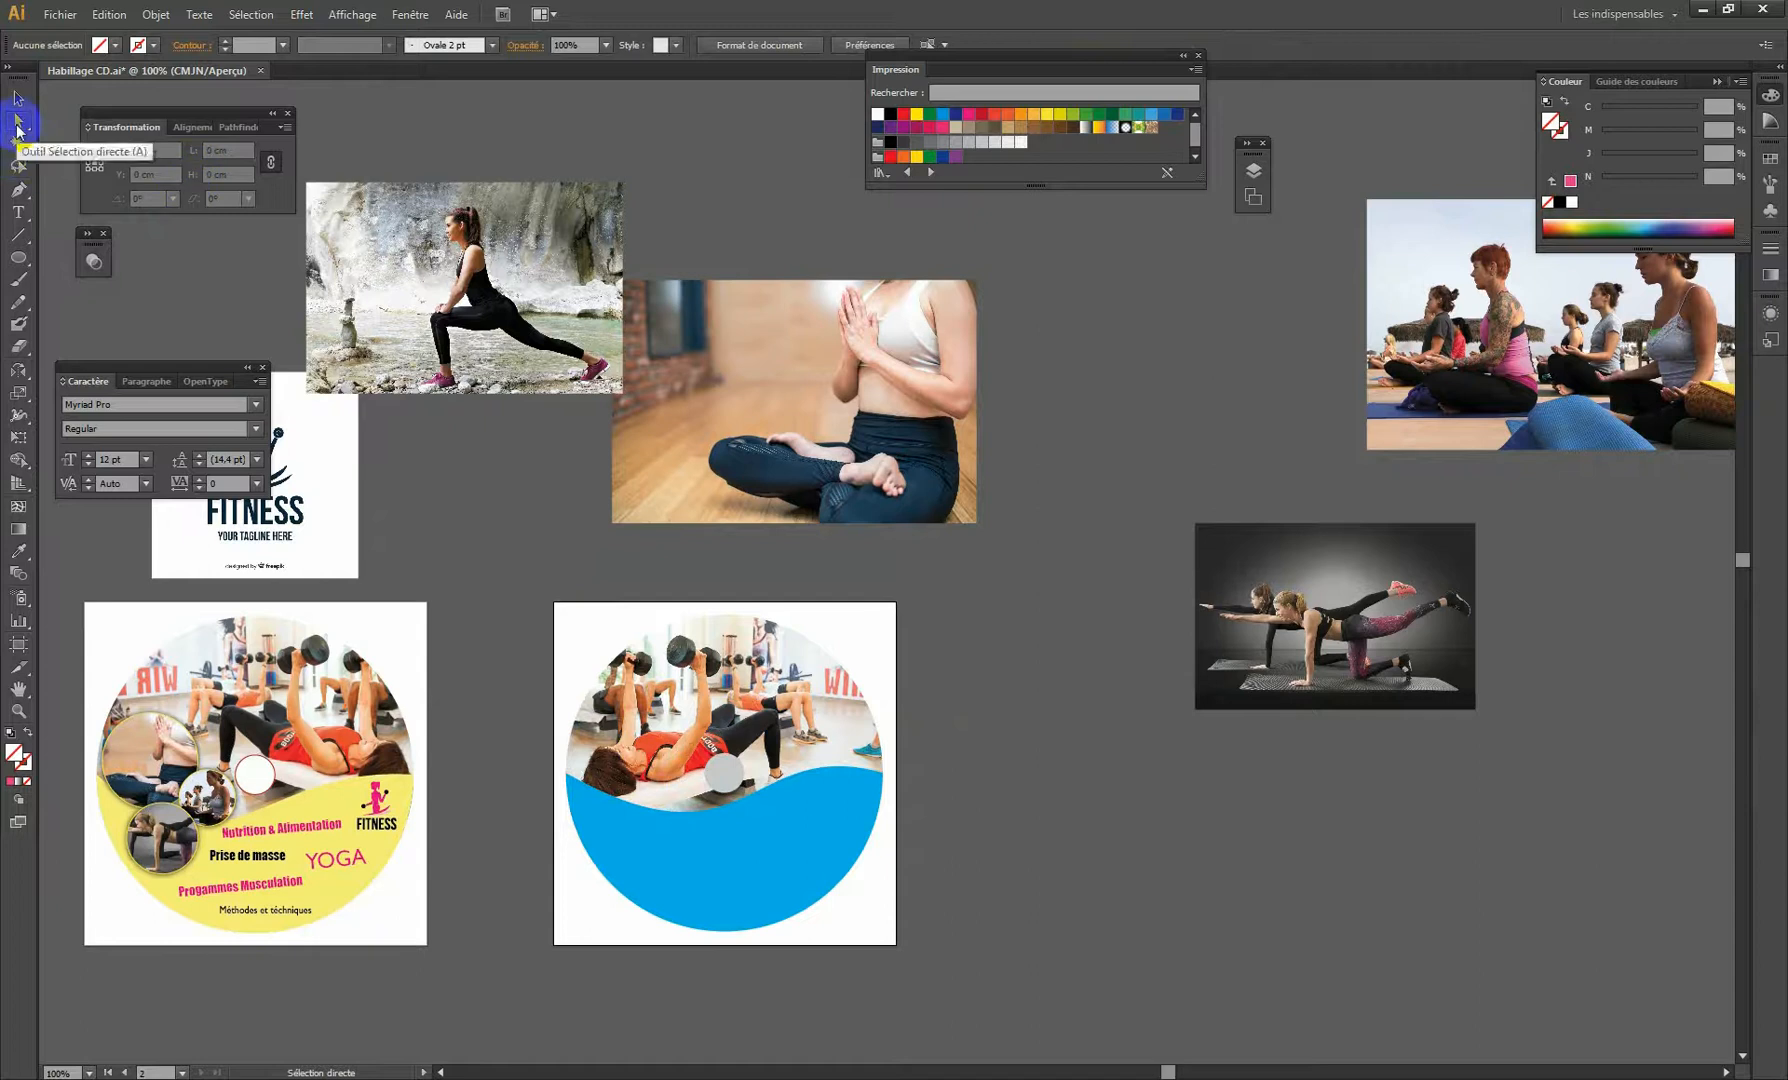
click(738, 703)
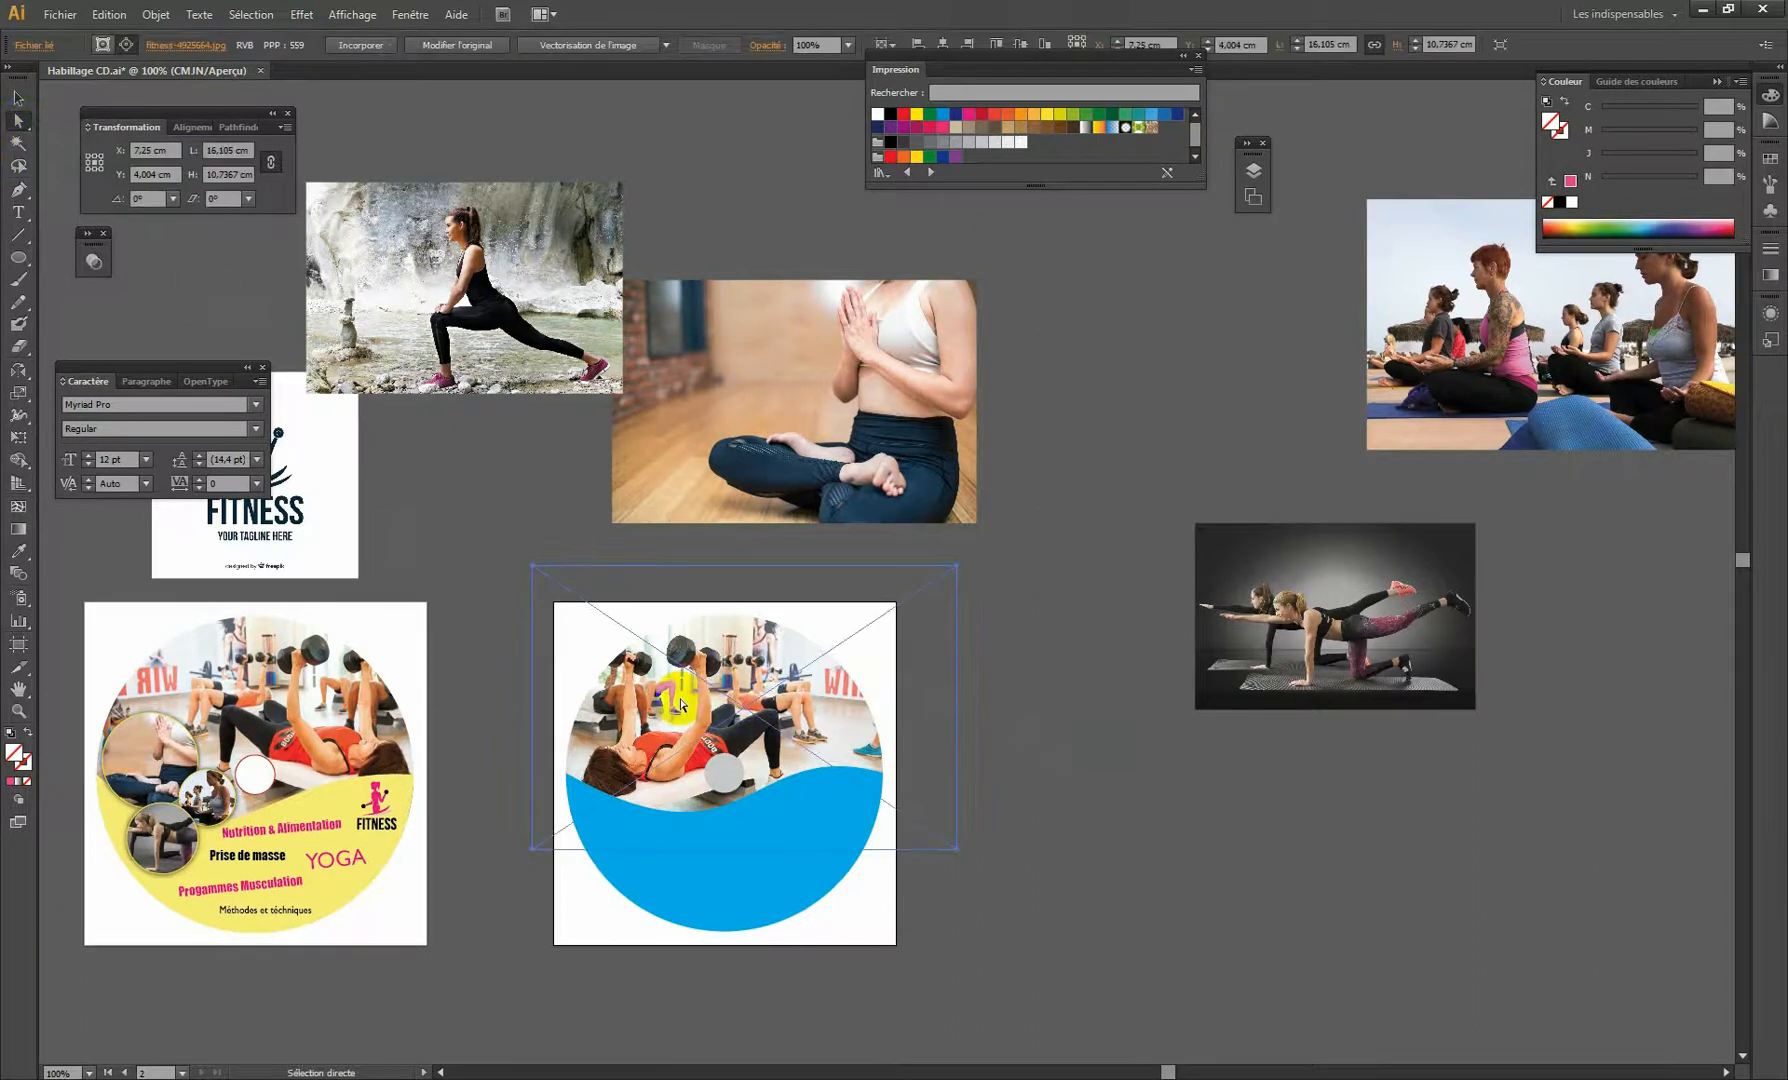
click(776, 616)
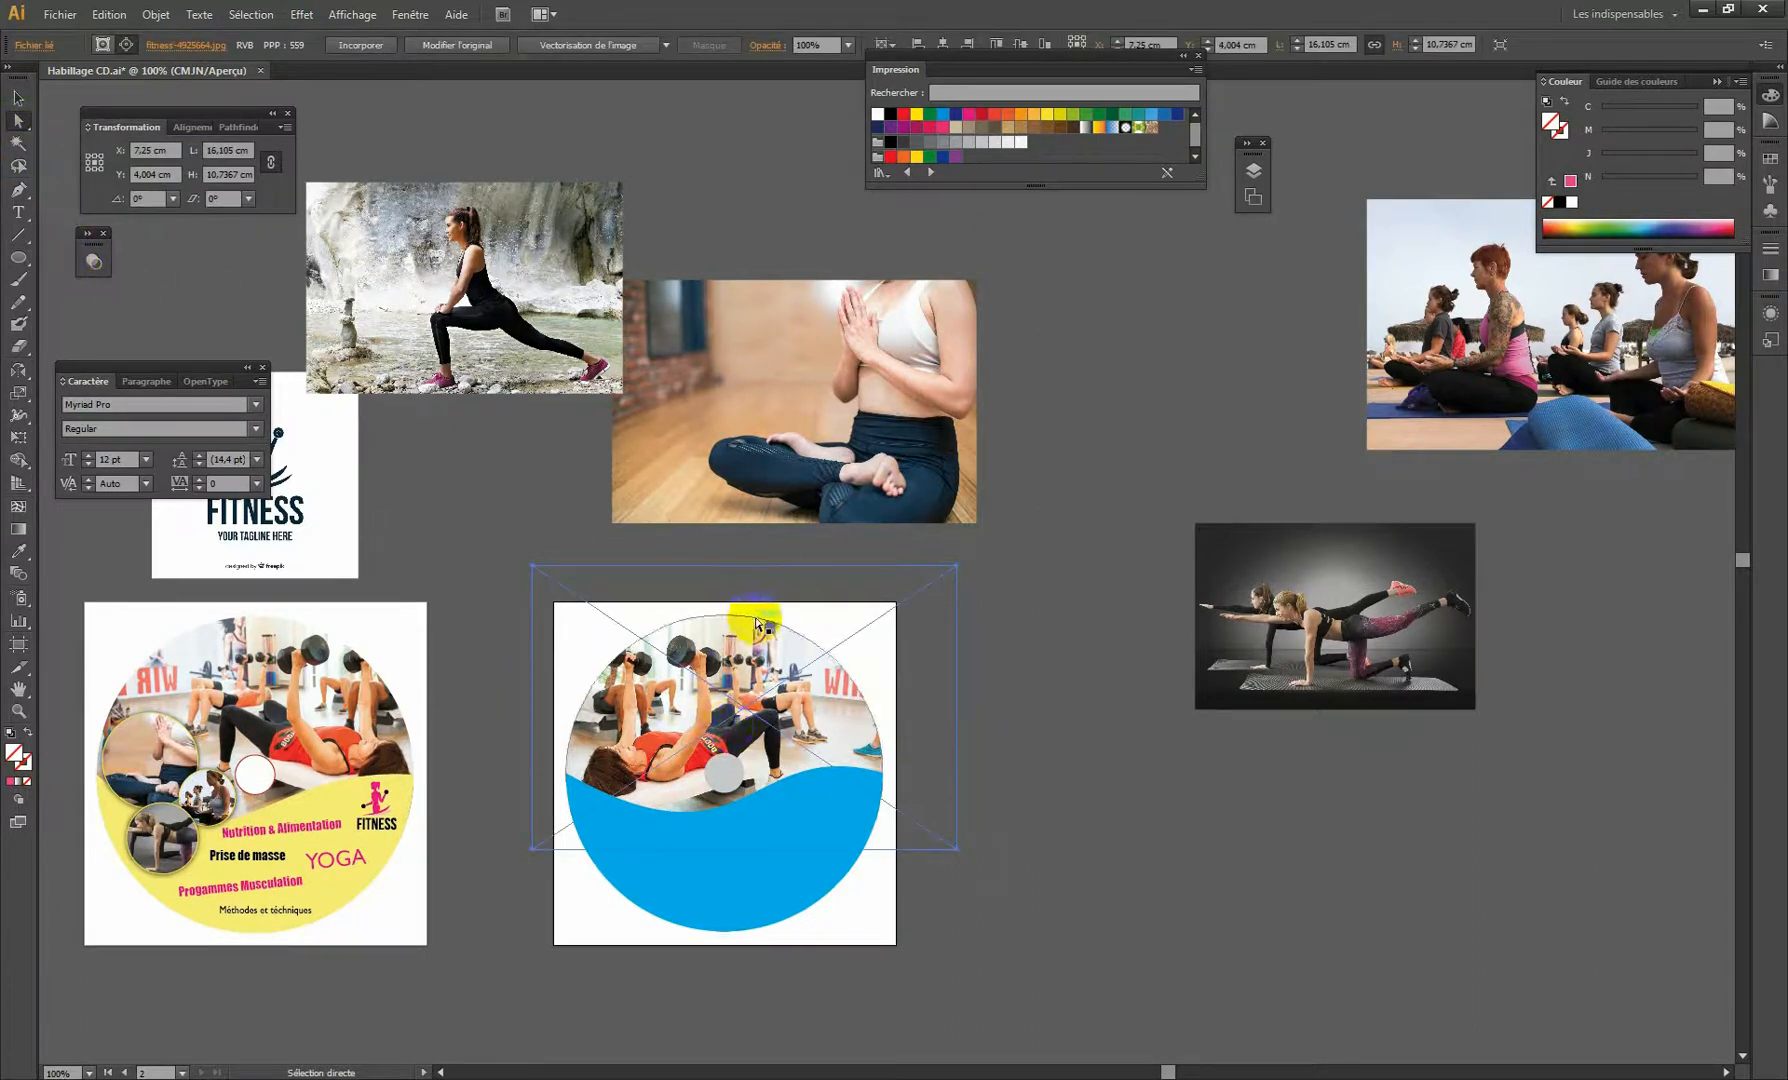
click(18, 100)
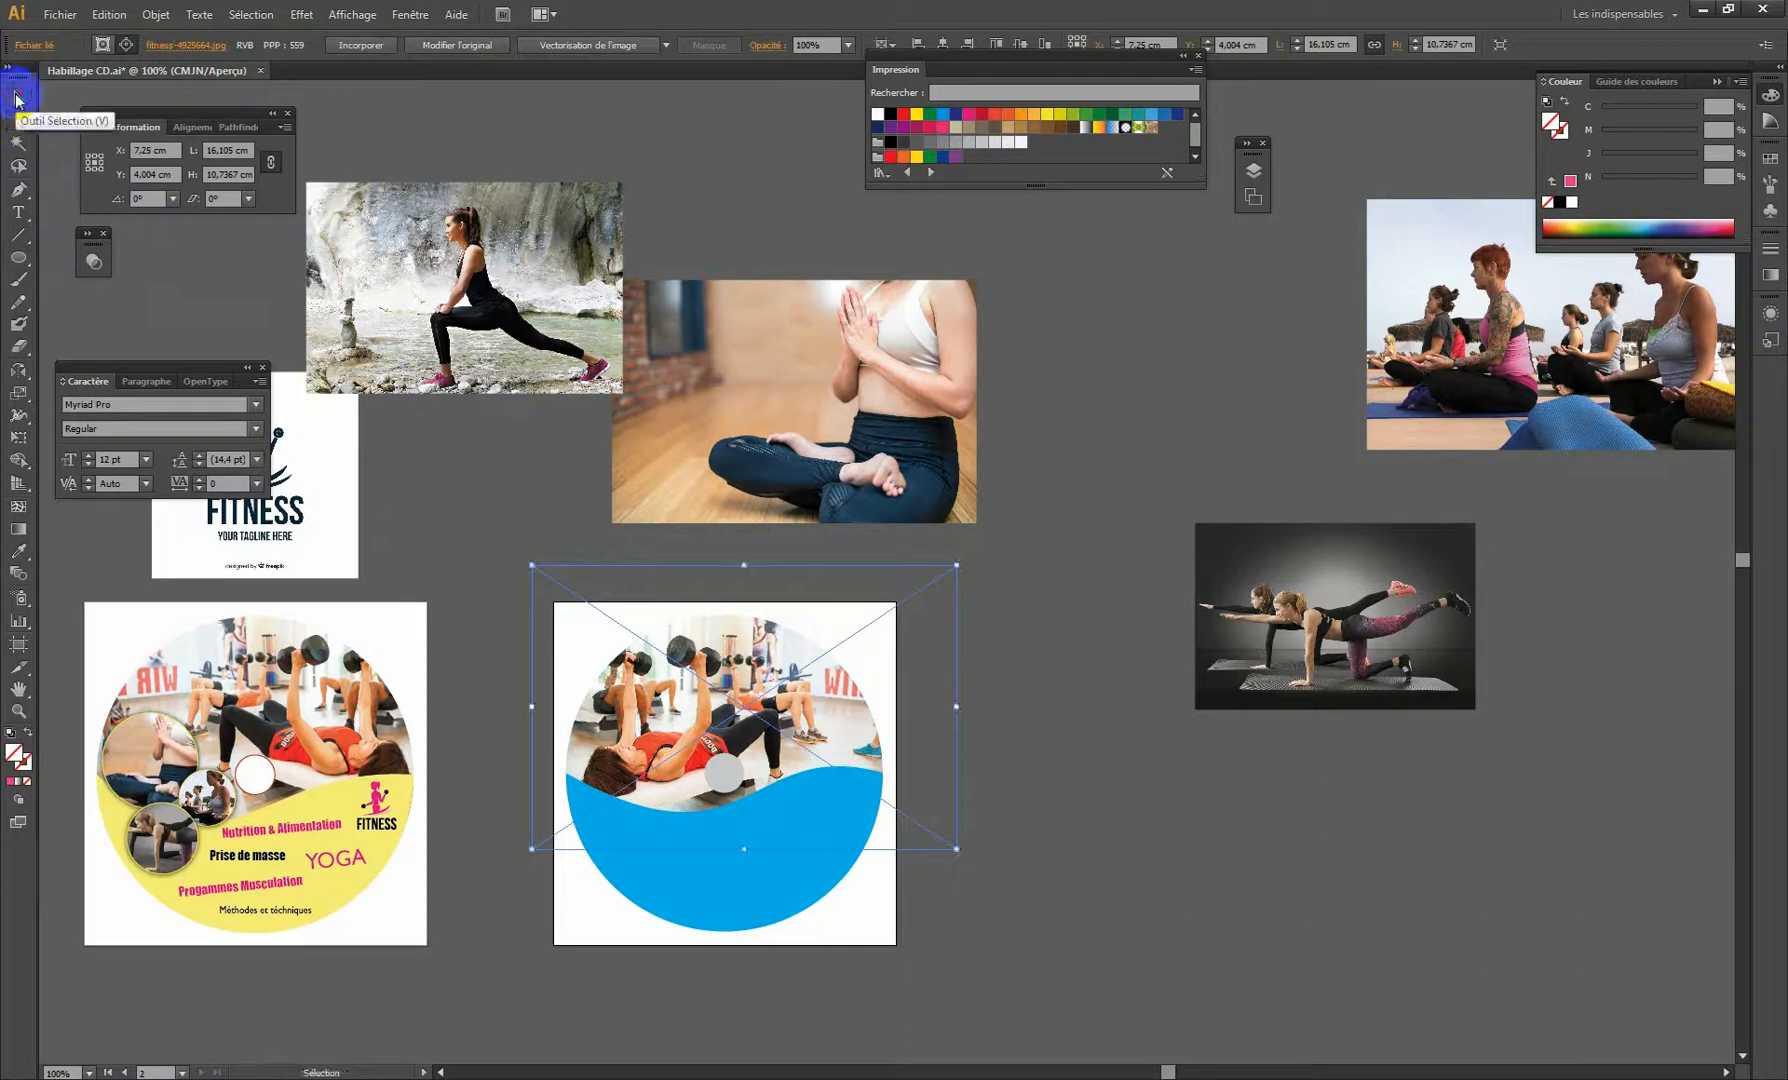
click(843, 710)
click(790, 686)
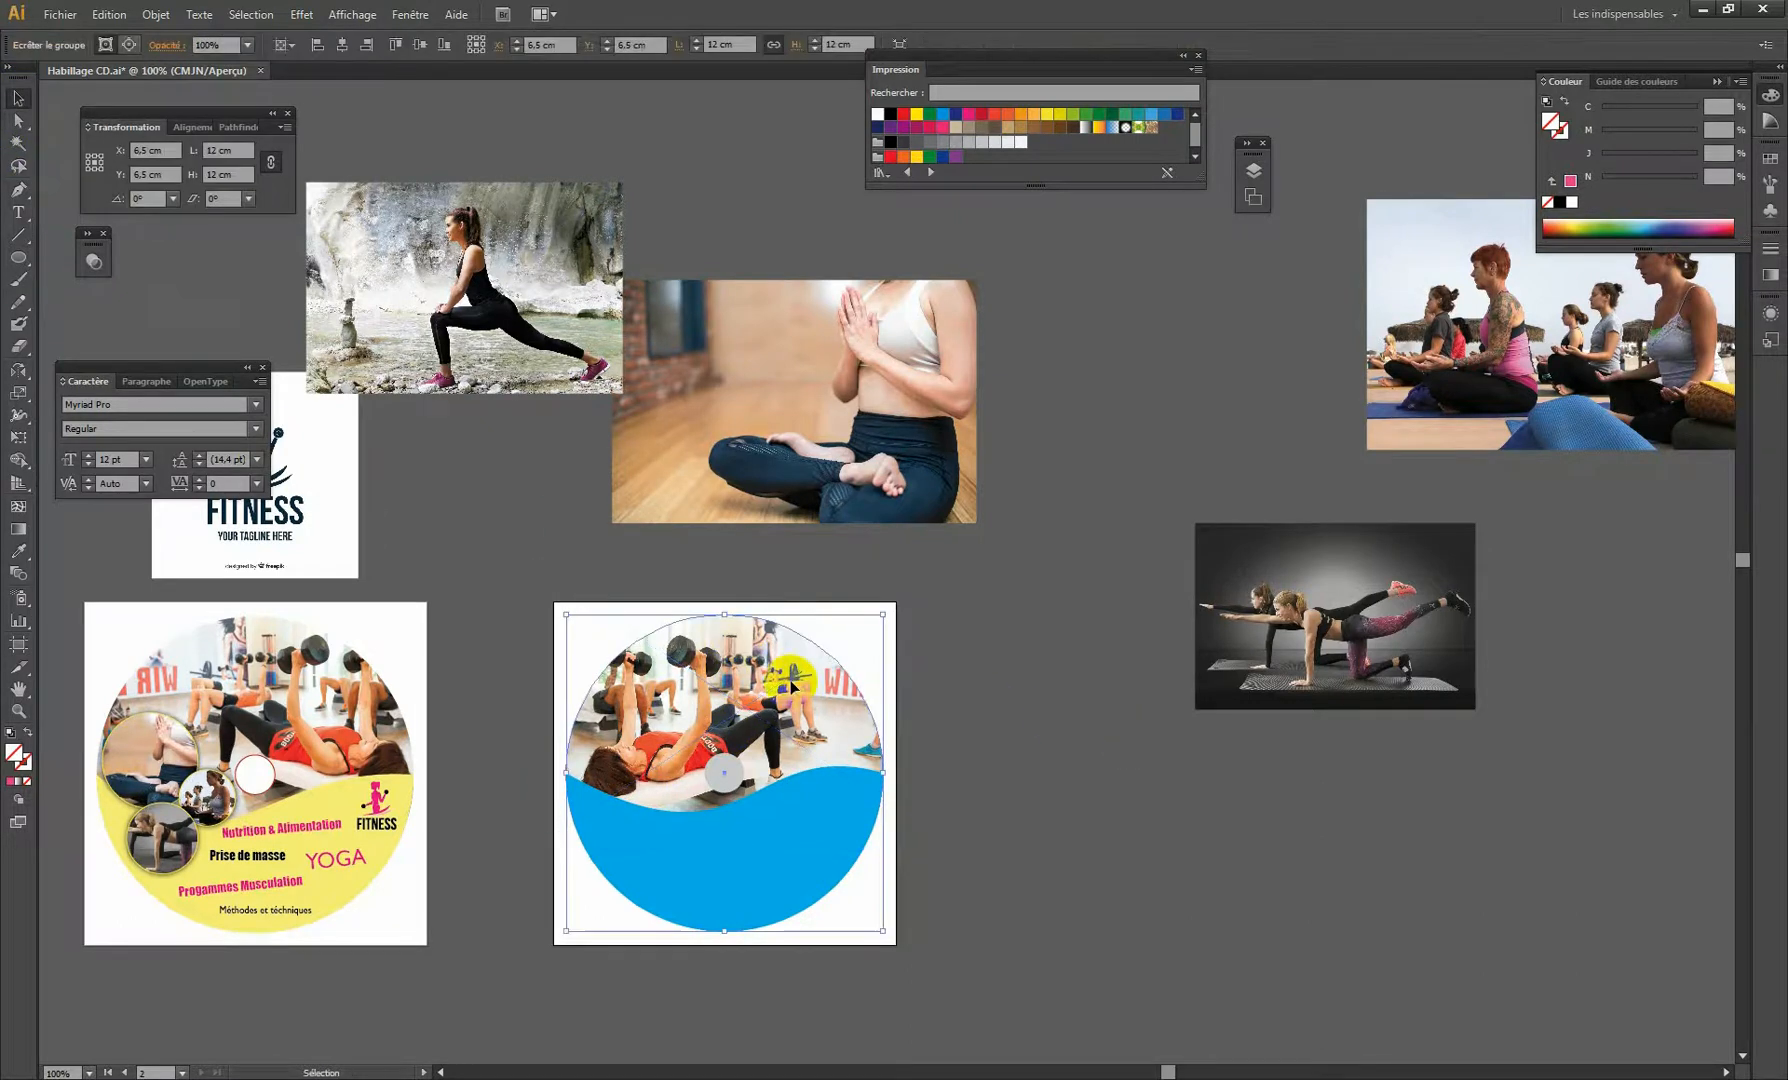
click(19, 120)
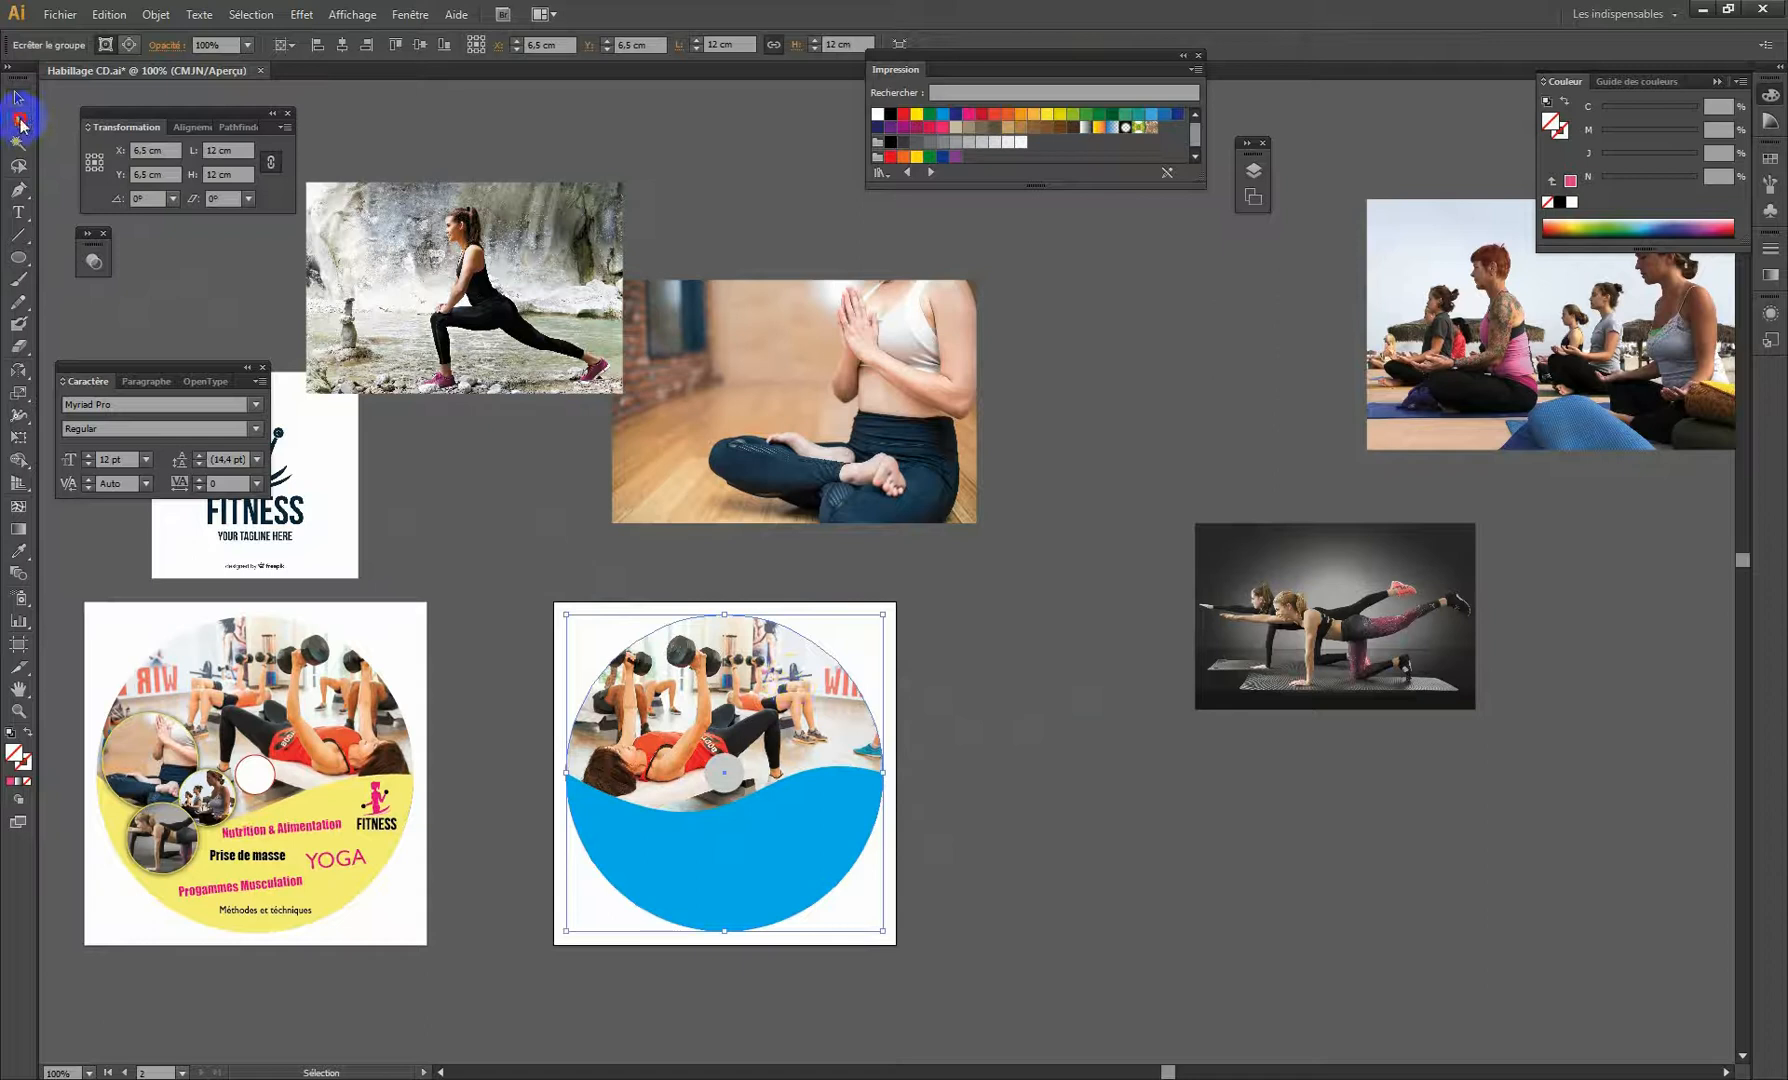
click(893, 663)
click(1040, 641)
click(785, 662)
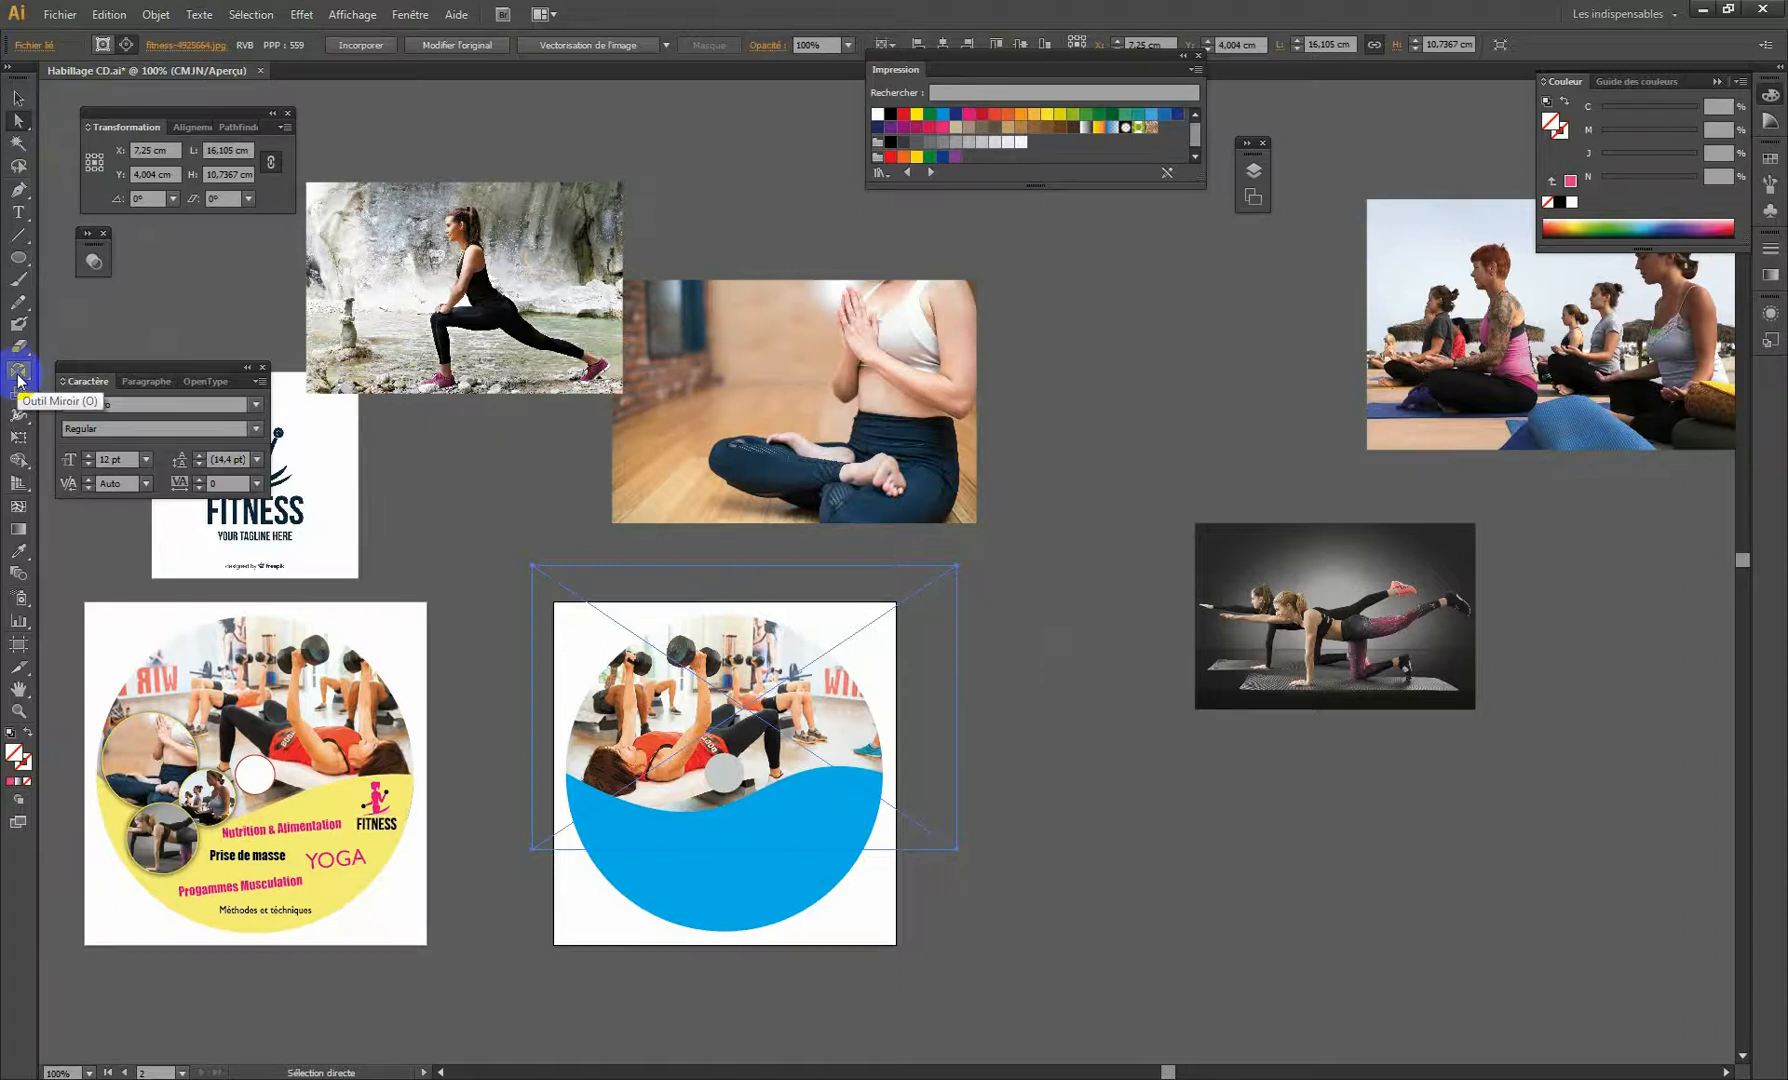
Reflect the selected gym photo across the vertical axis inside its clipping mask, comparing the horizontal axis in the preview first.
drag(18, 378, 124, 393)
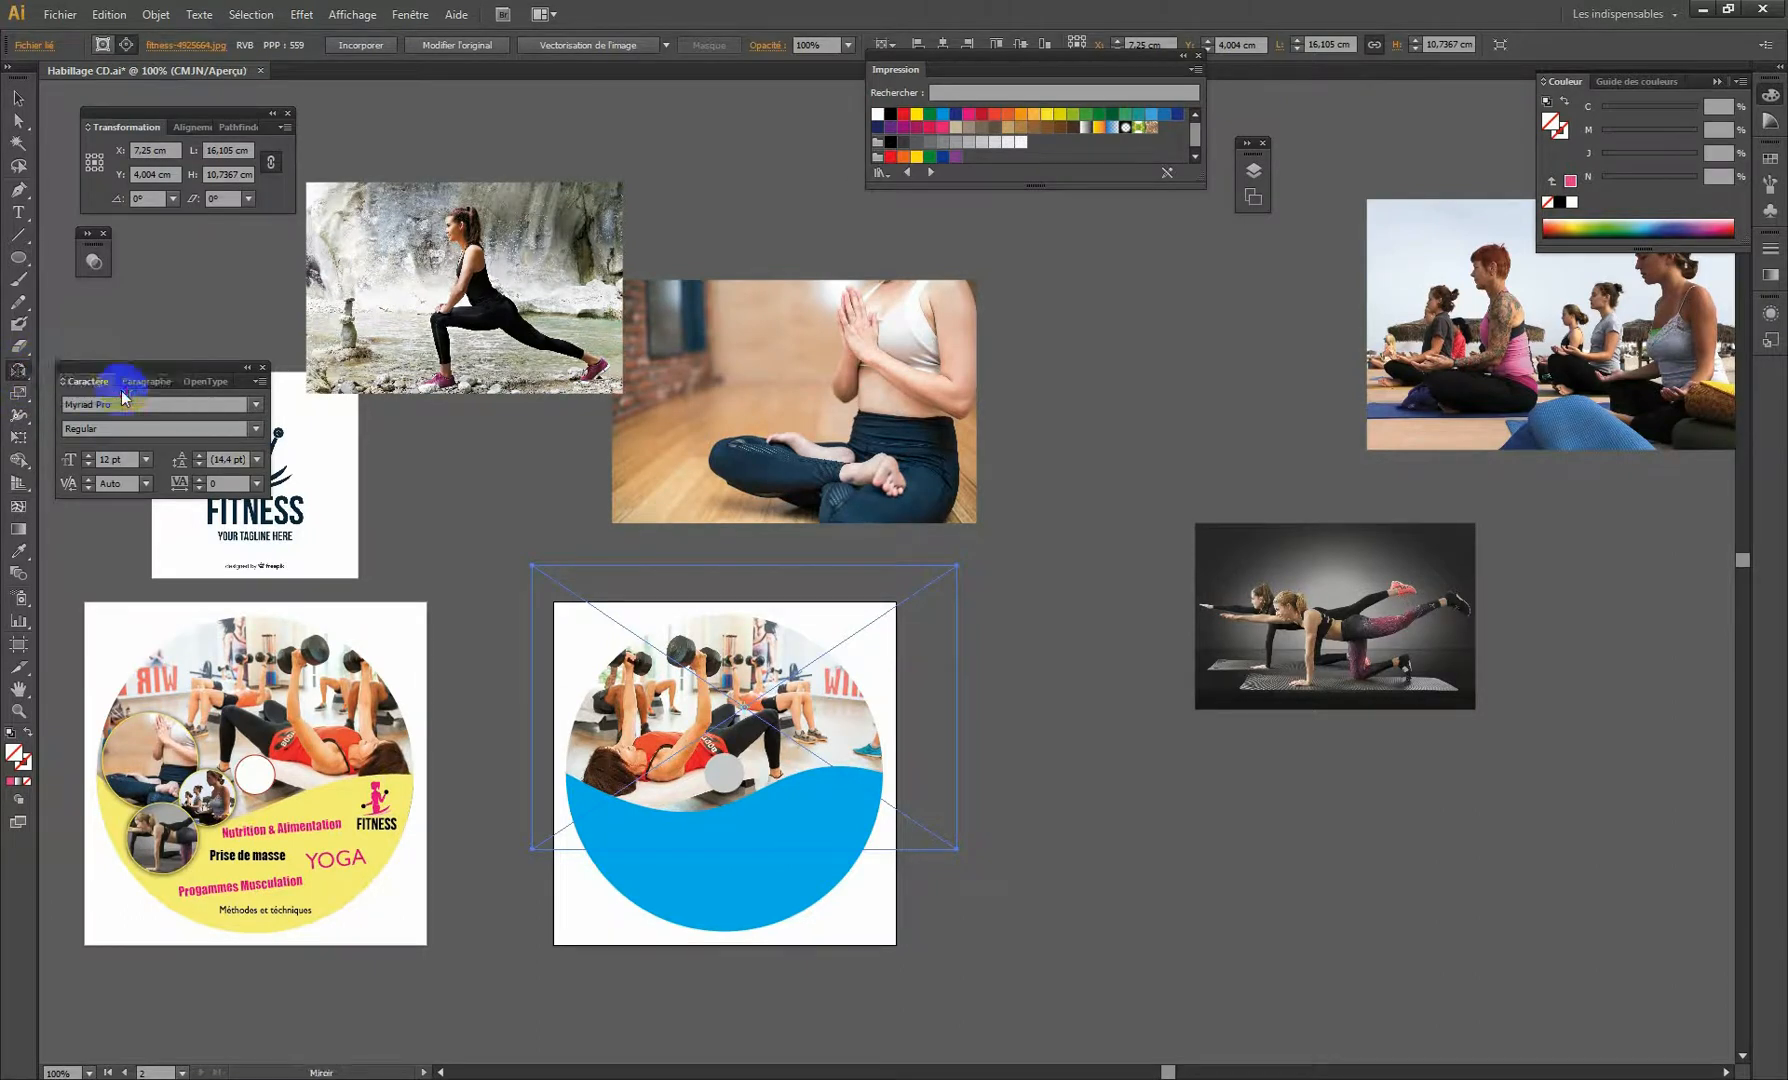
double_click(18, 376)
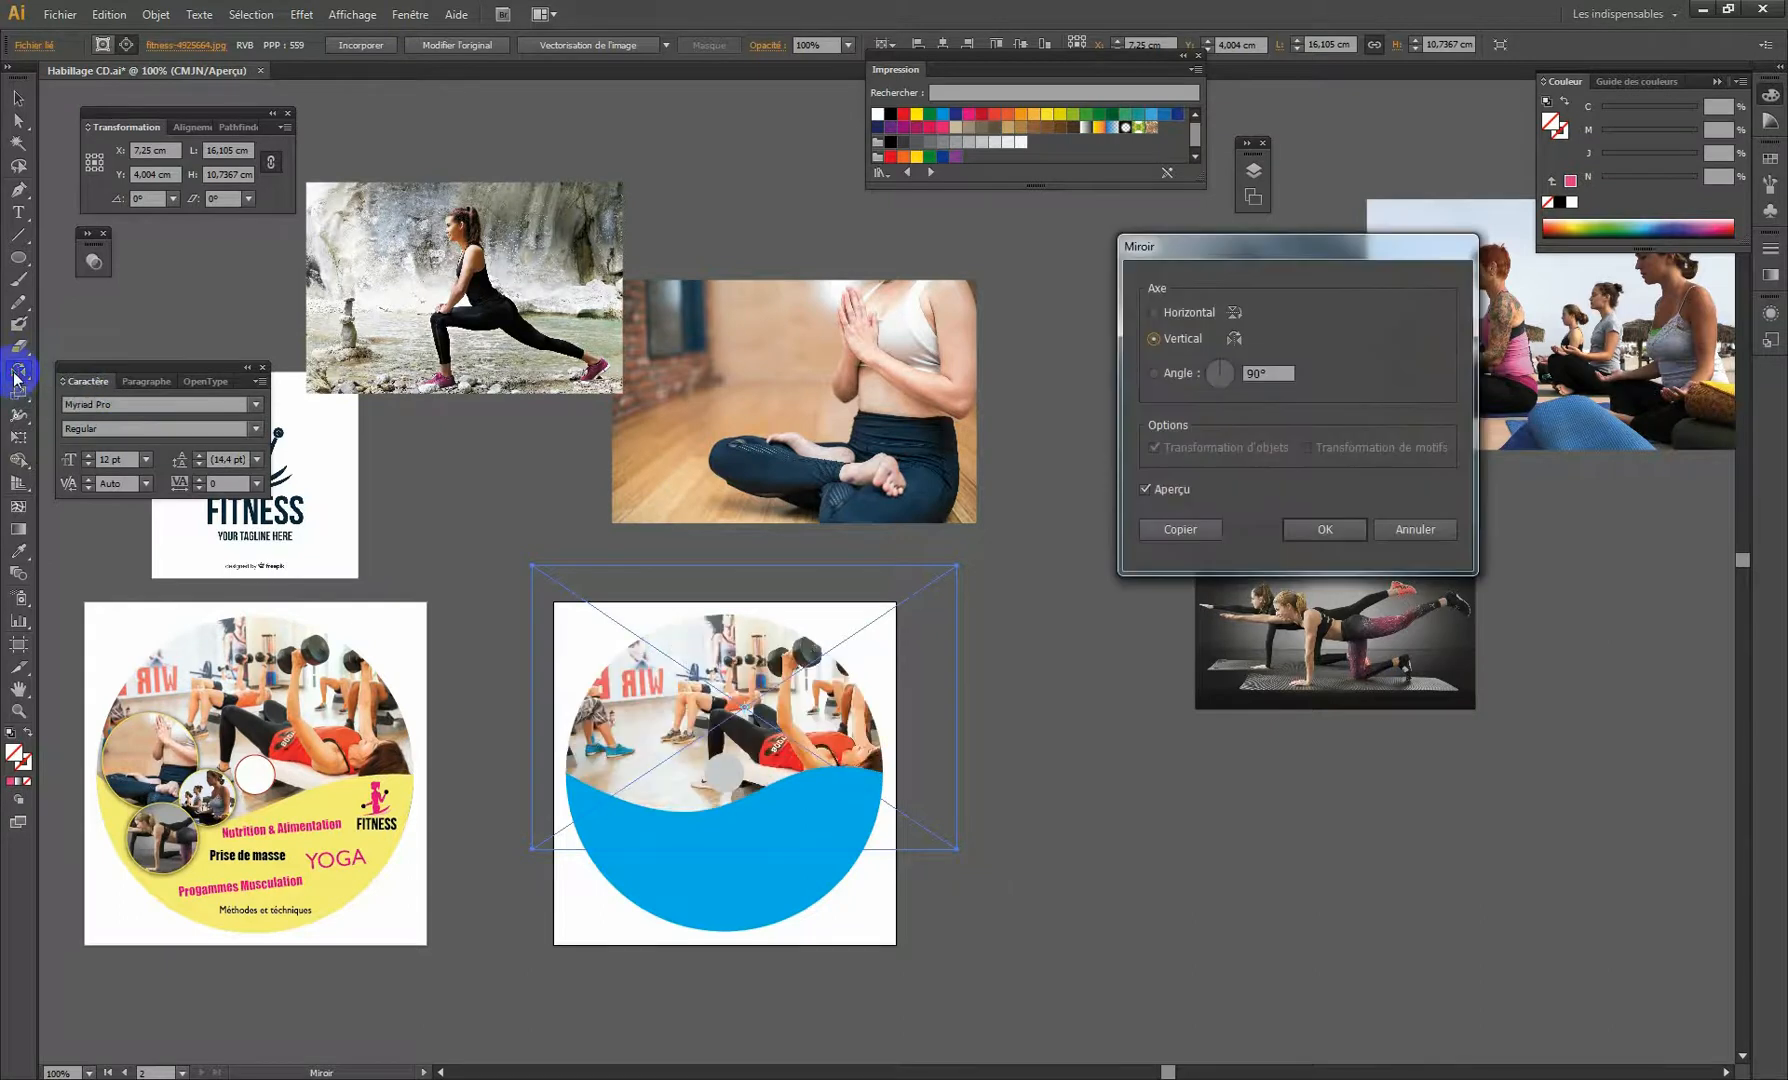
click(1153, 313)
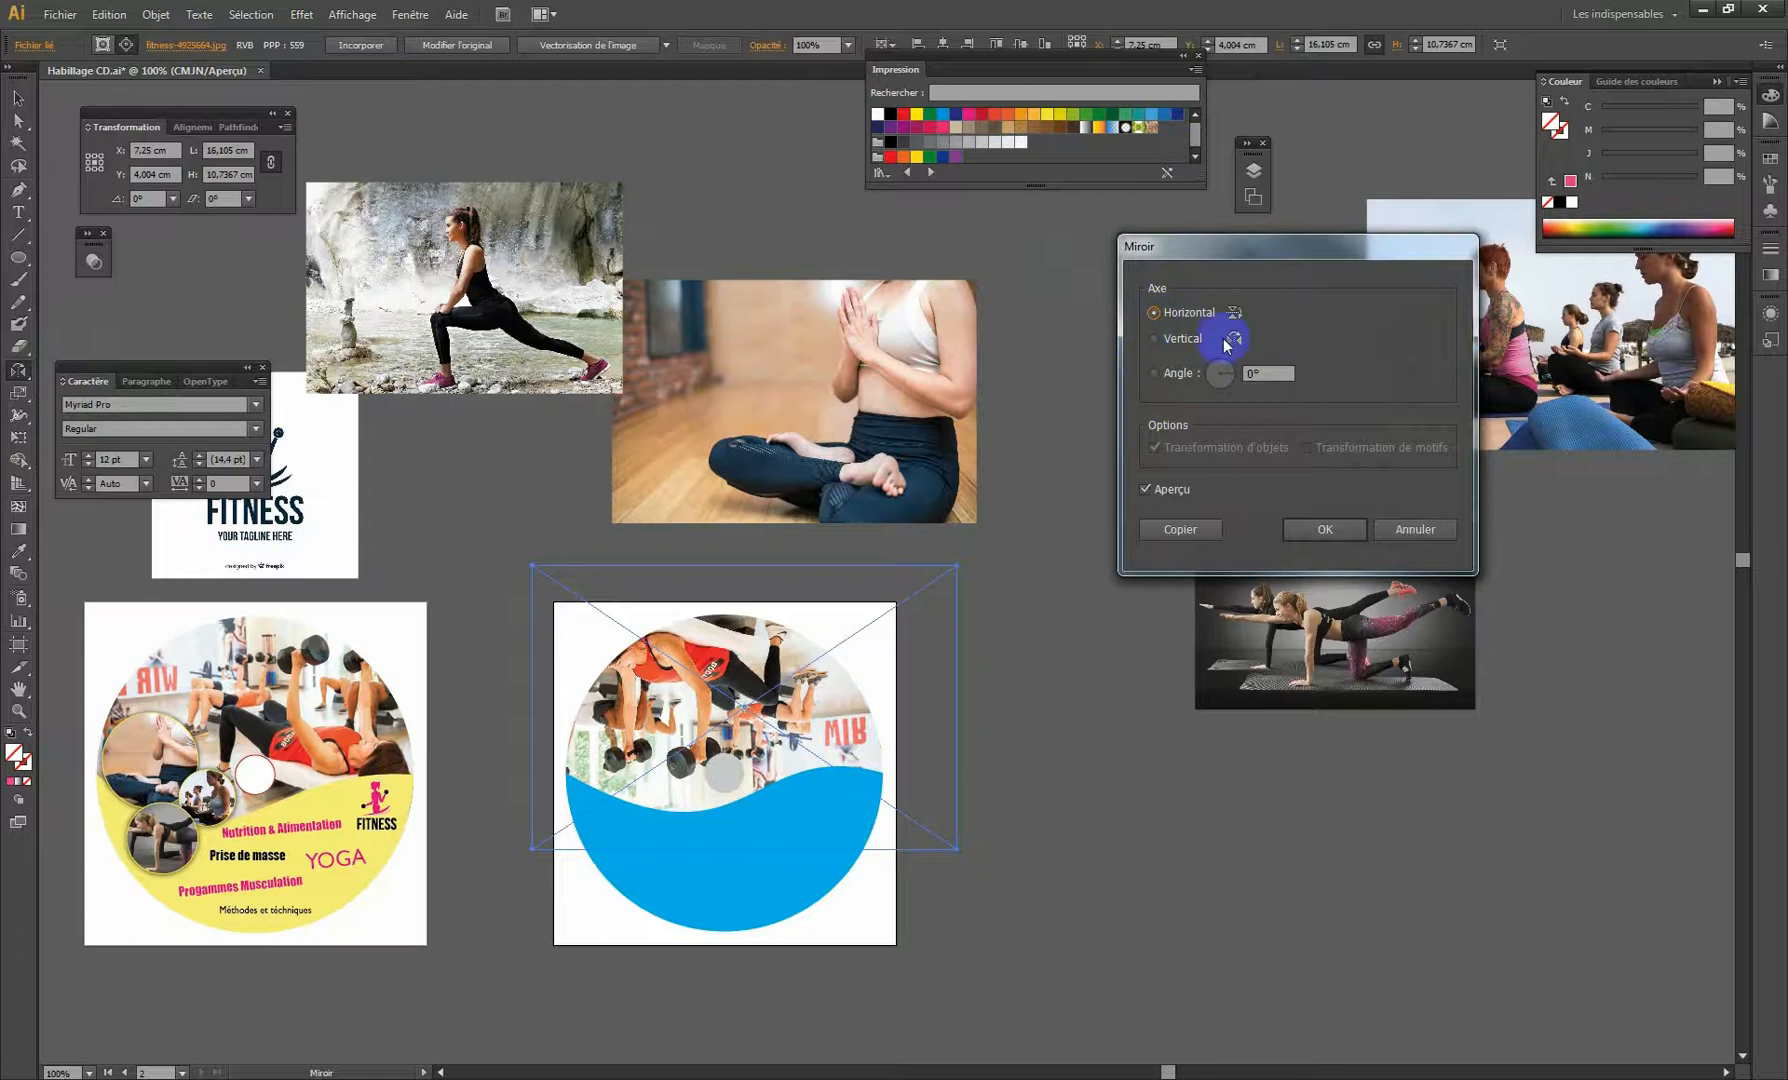
click(1155, 342)
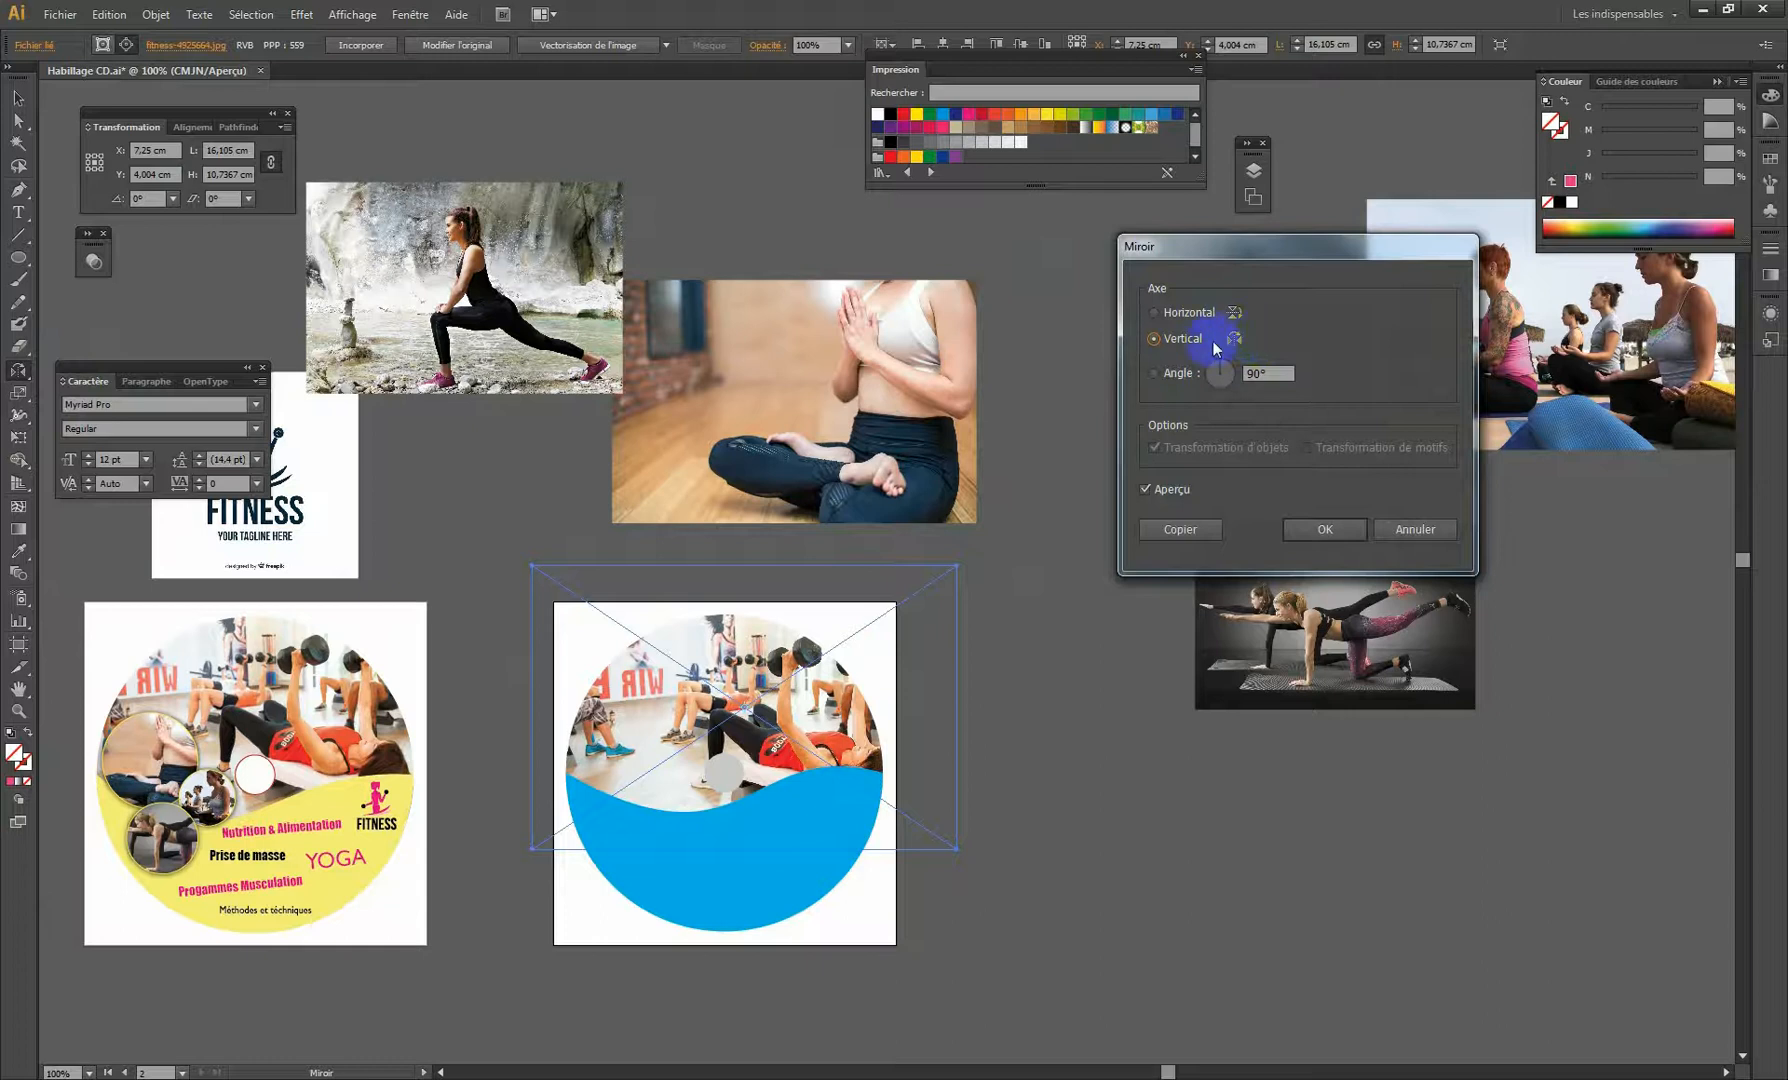
click(1146, 489)
click(1146, 489)
click(1146, 489)
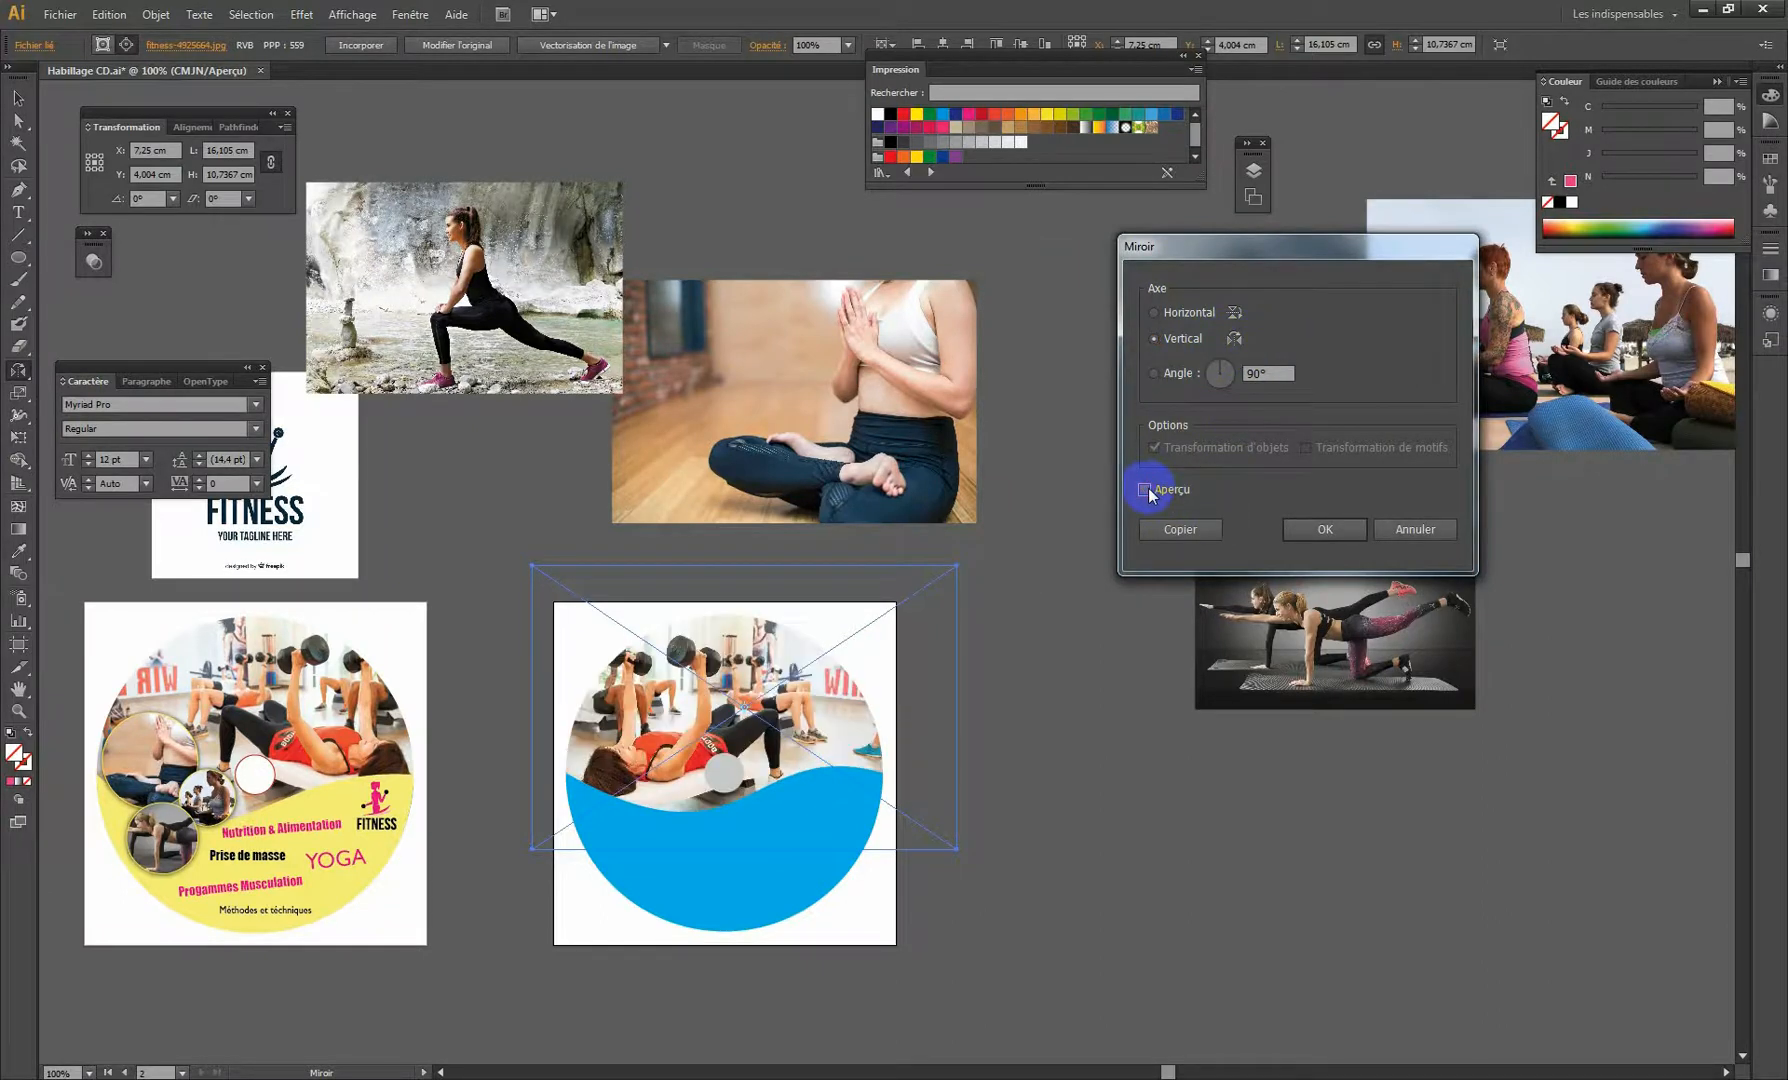
click(1153, 489)
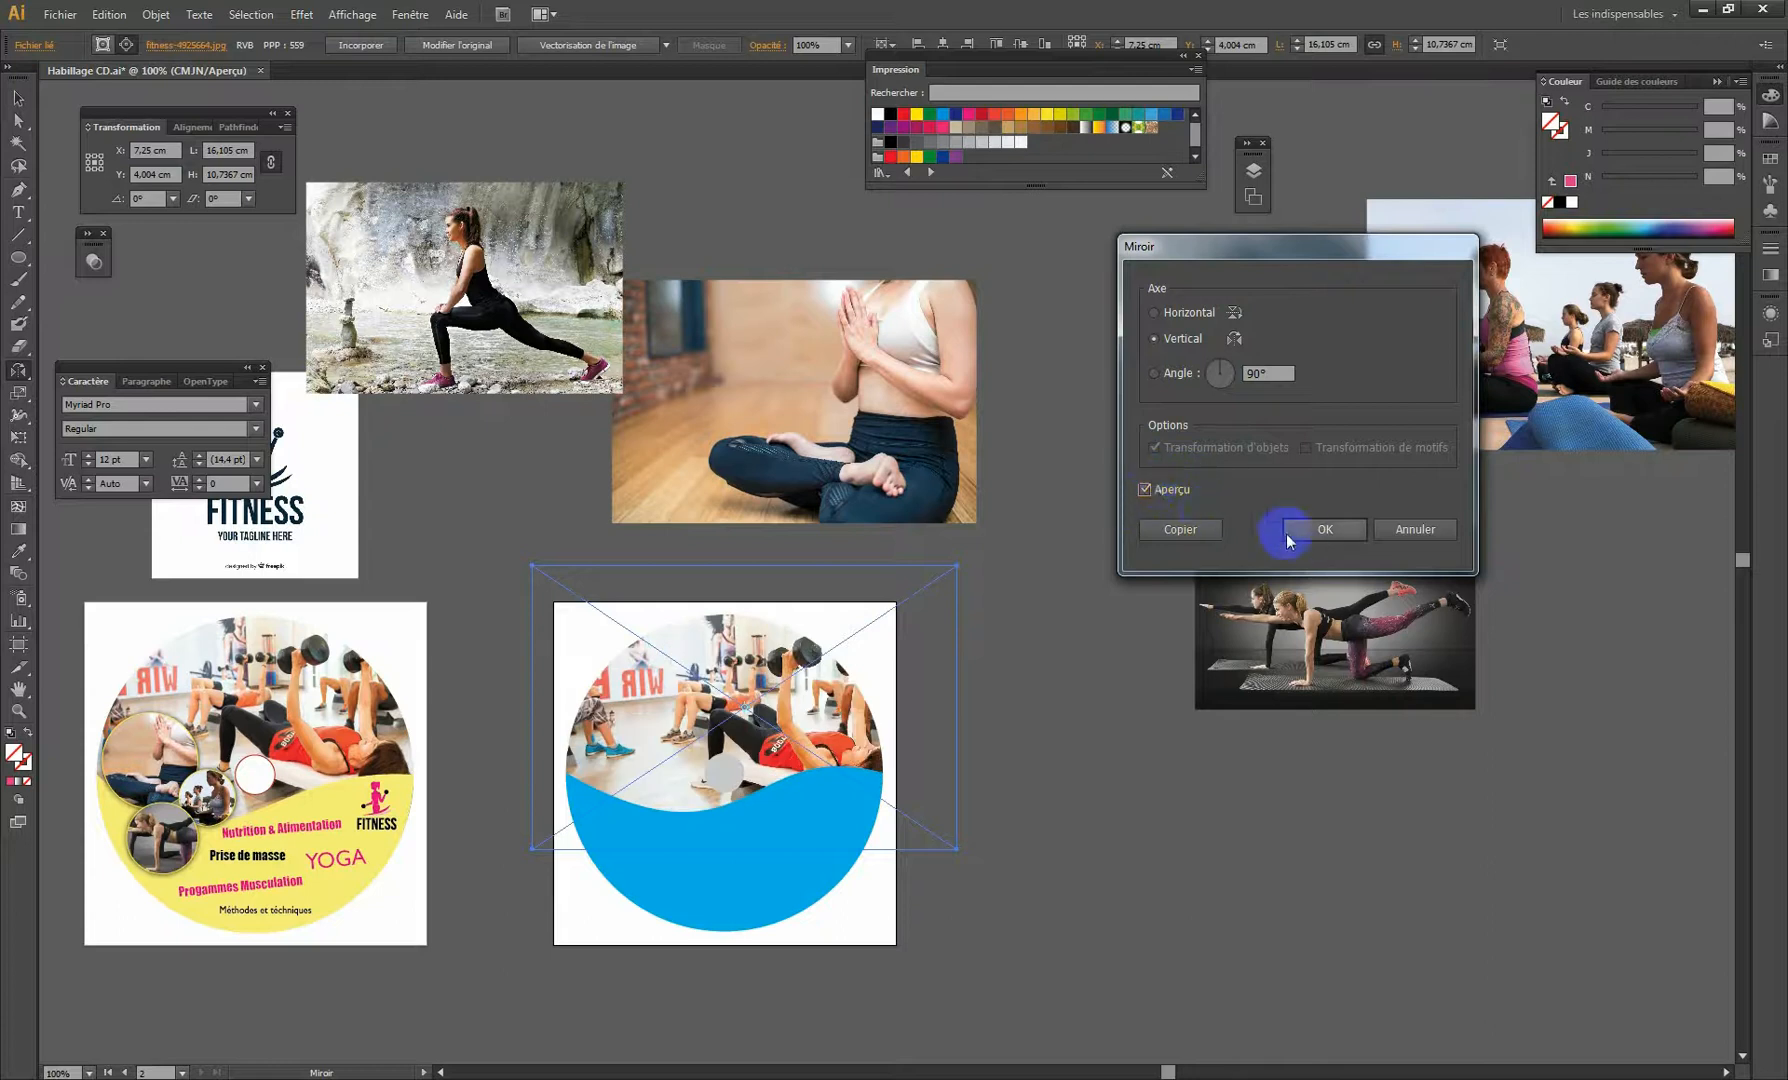
click(1318, 530)
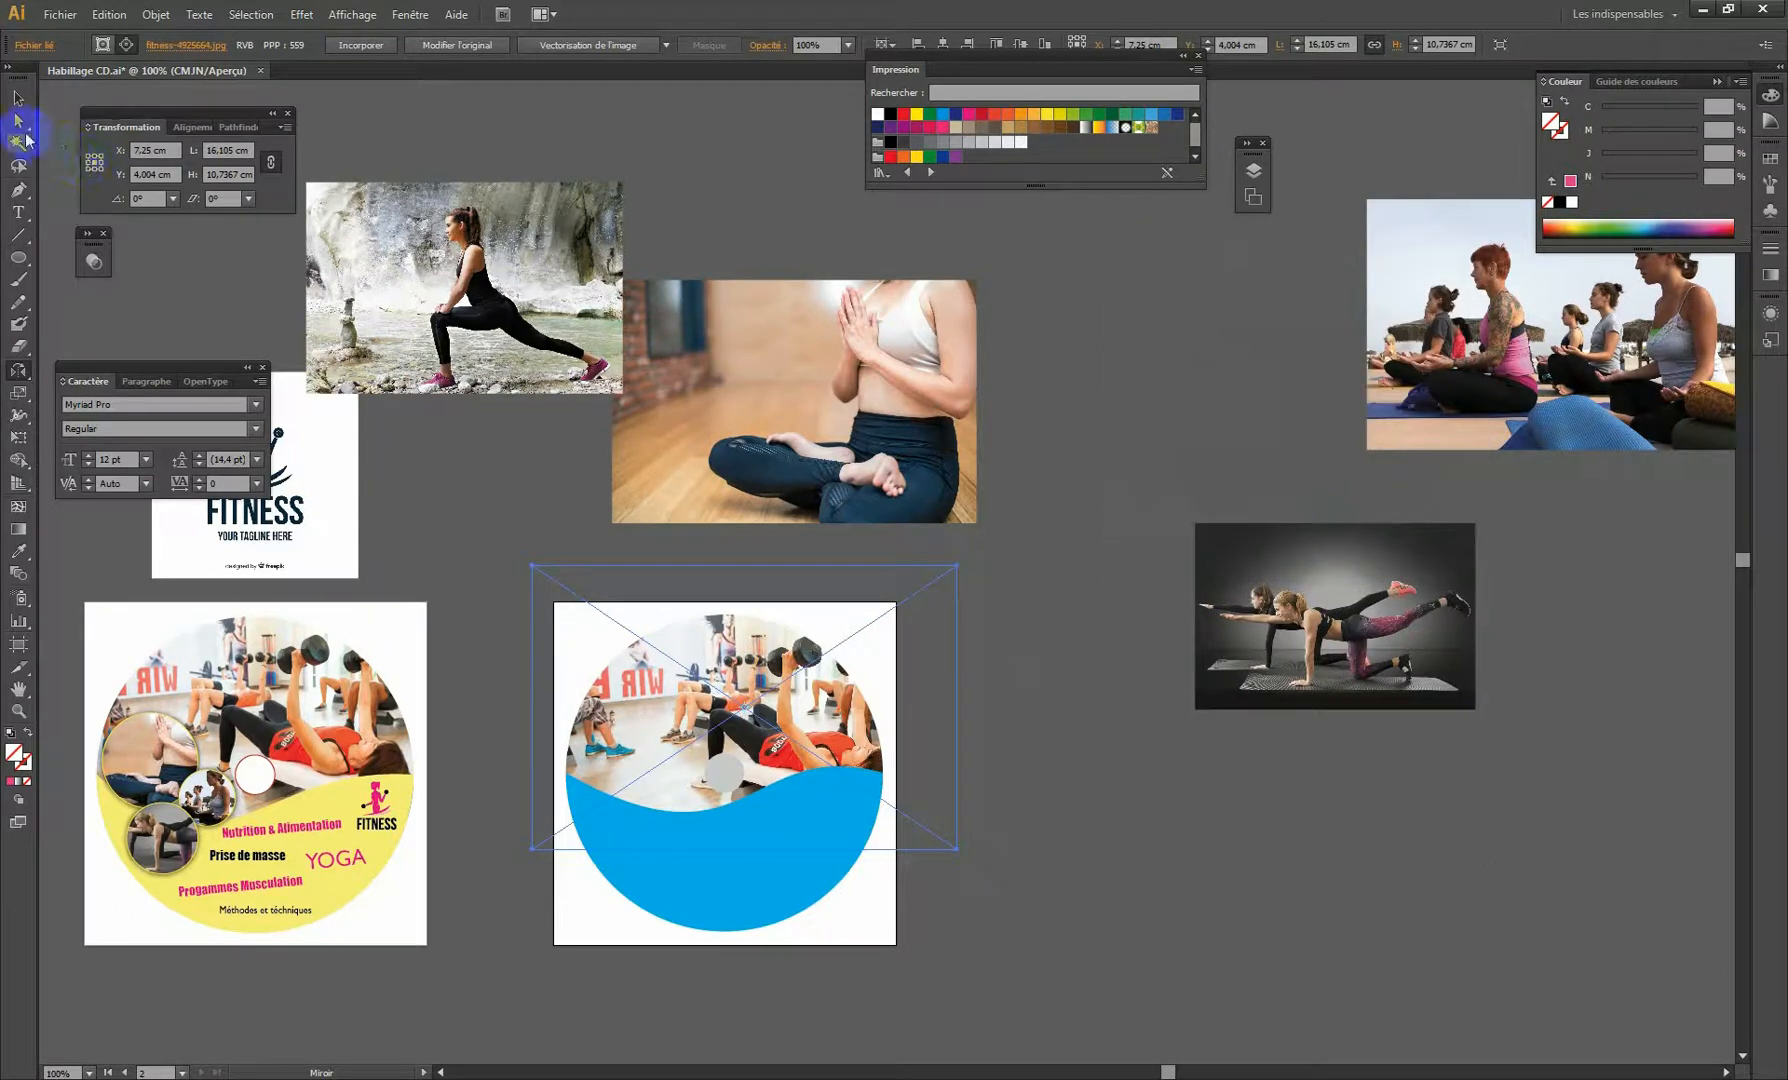
Shift the mirrored gym photo about 1.5 cm left and 1.1 cm up, enlarge it to about 17.8 × 11.8 cm, and deselect it.
click(19, 121)
mouse_move(779, 708)
mouse_down()
mouse_move(740, 714)
mouse_move(753, 684)
mouse_up()
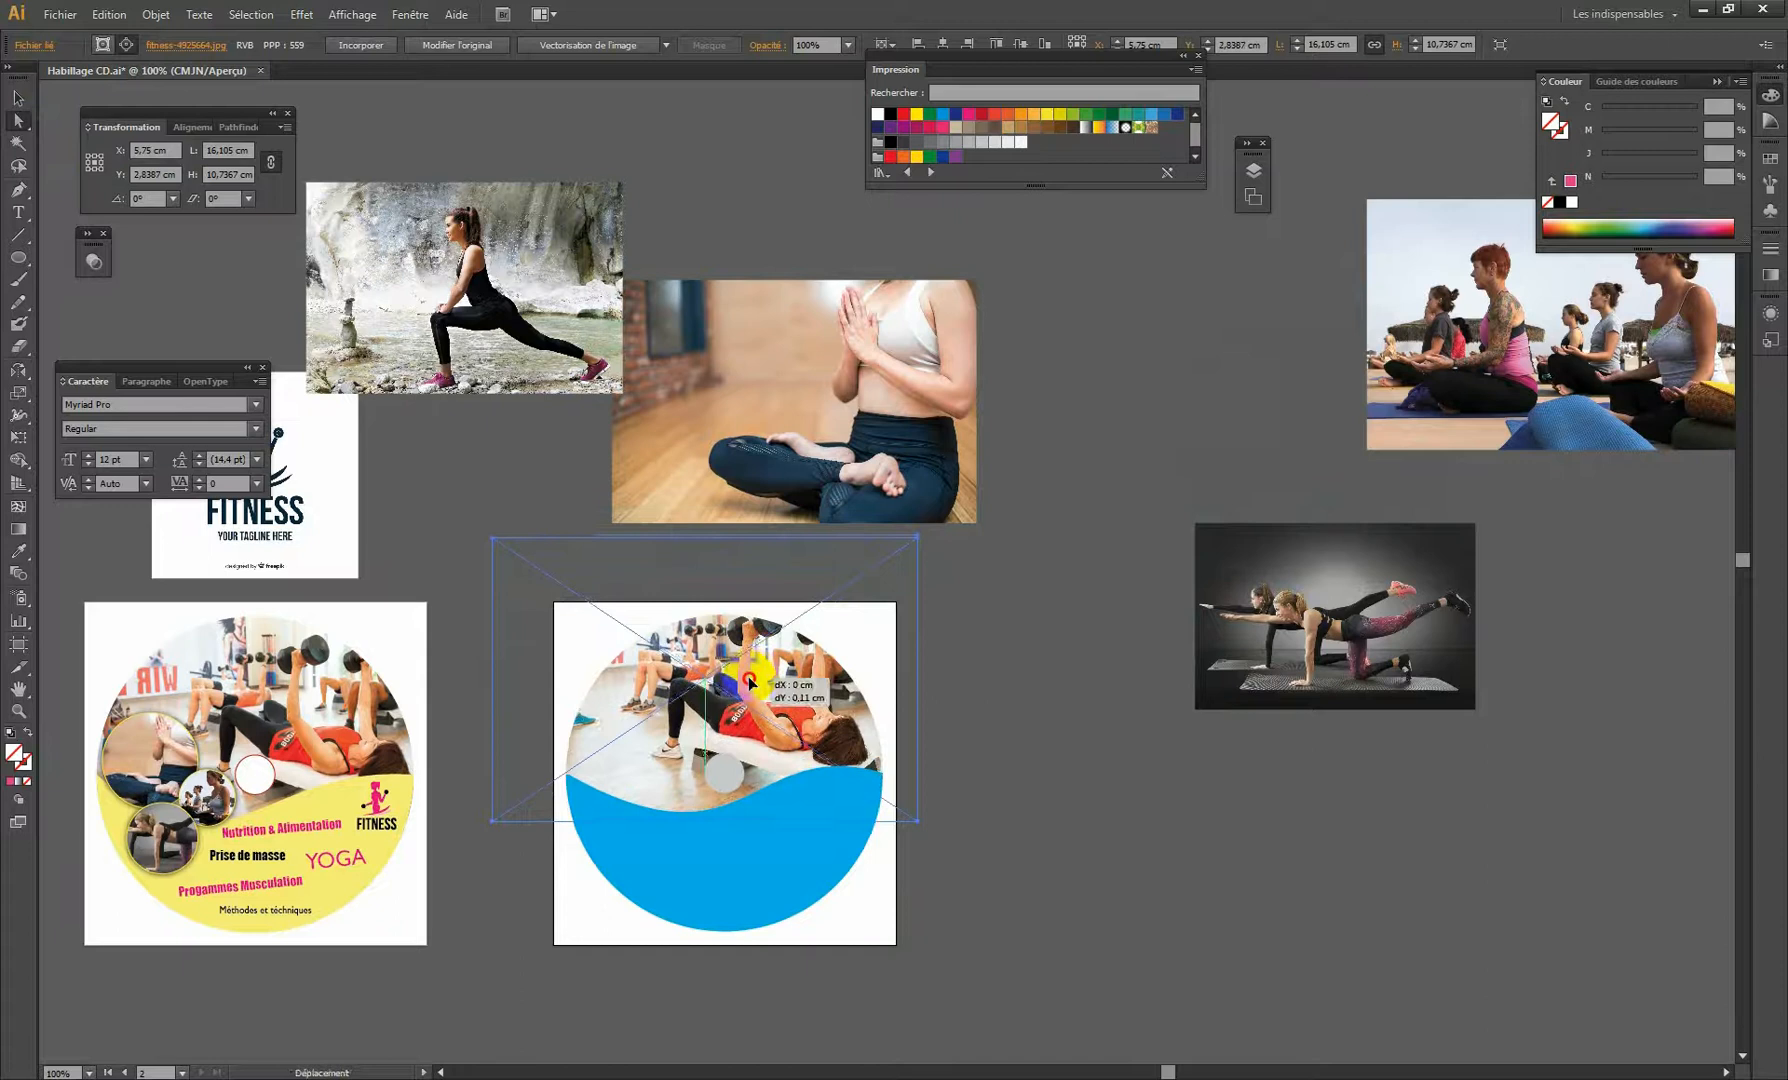
click(18, 97)
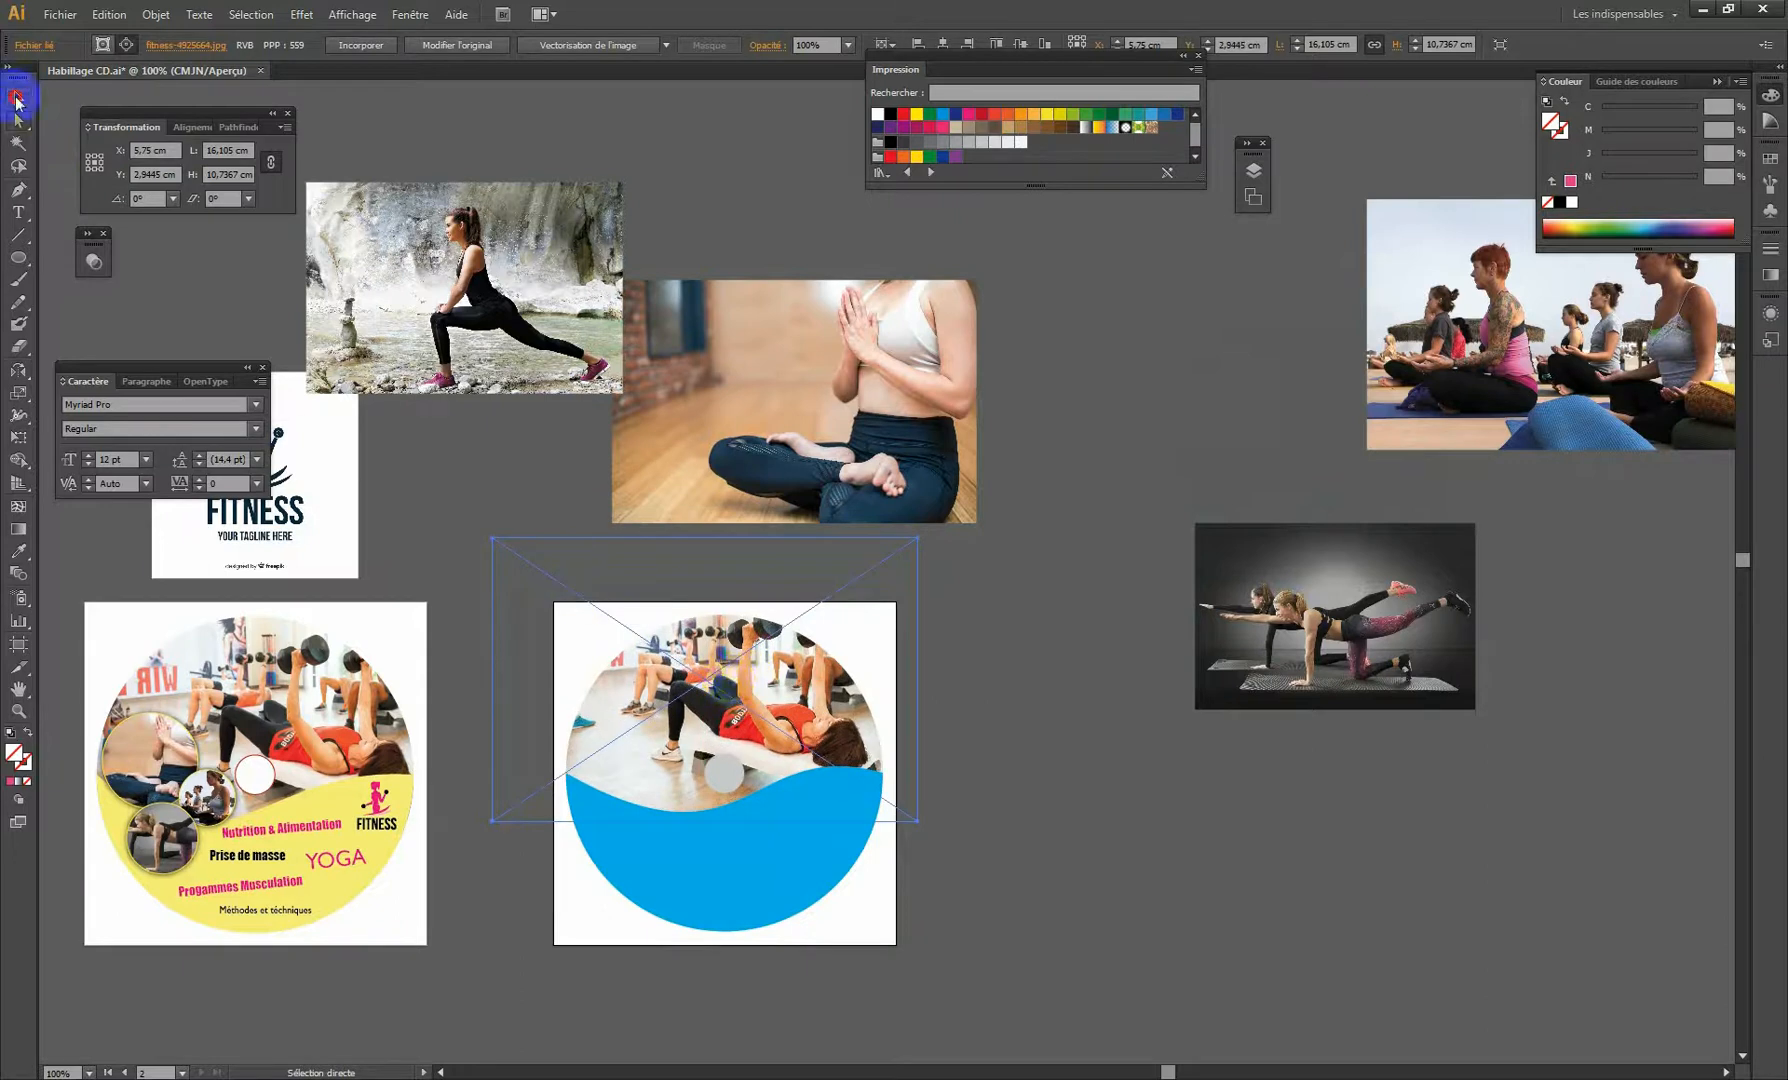
drag(492, 537, 448, 509)
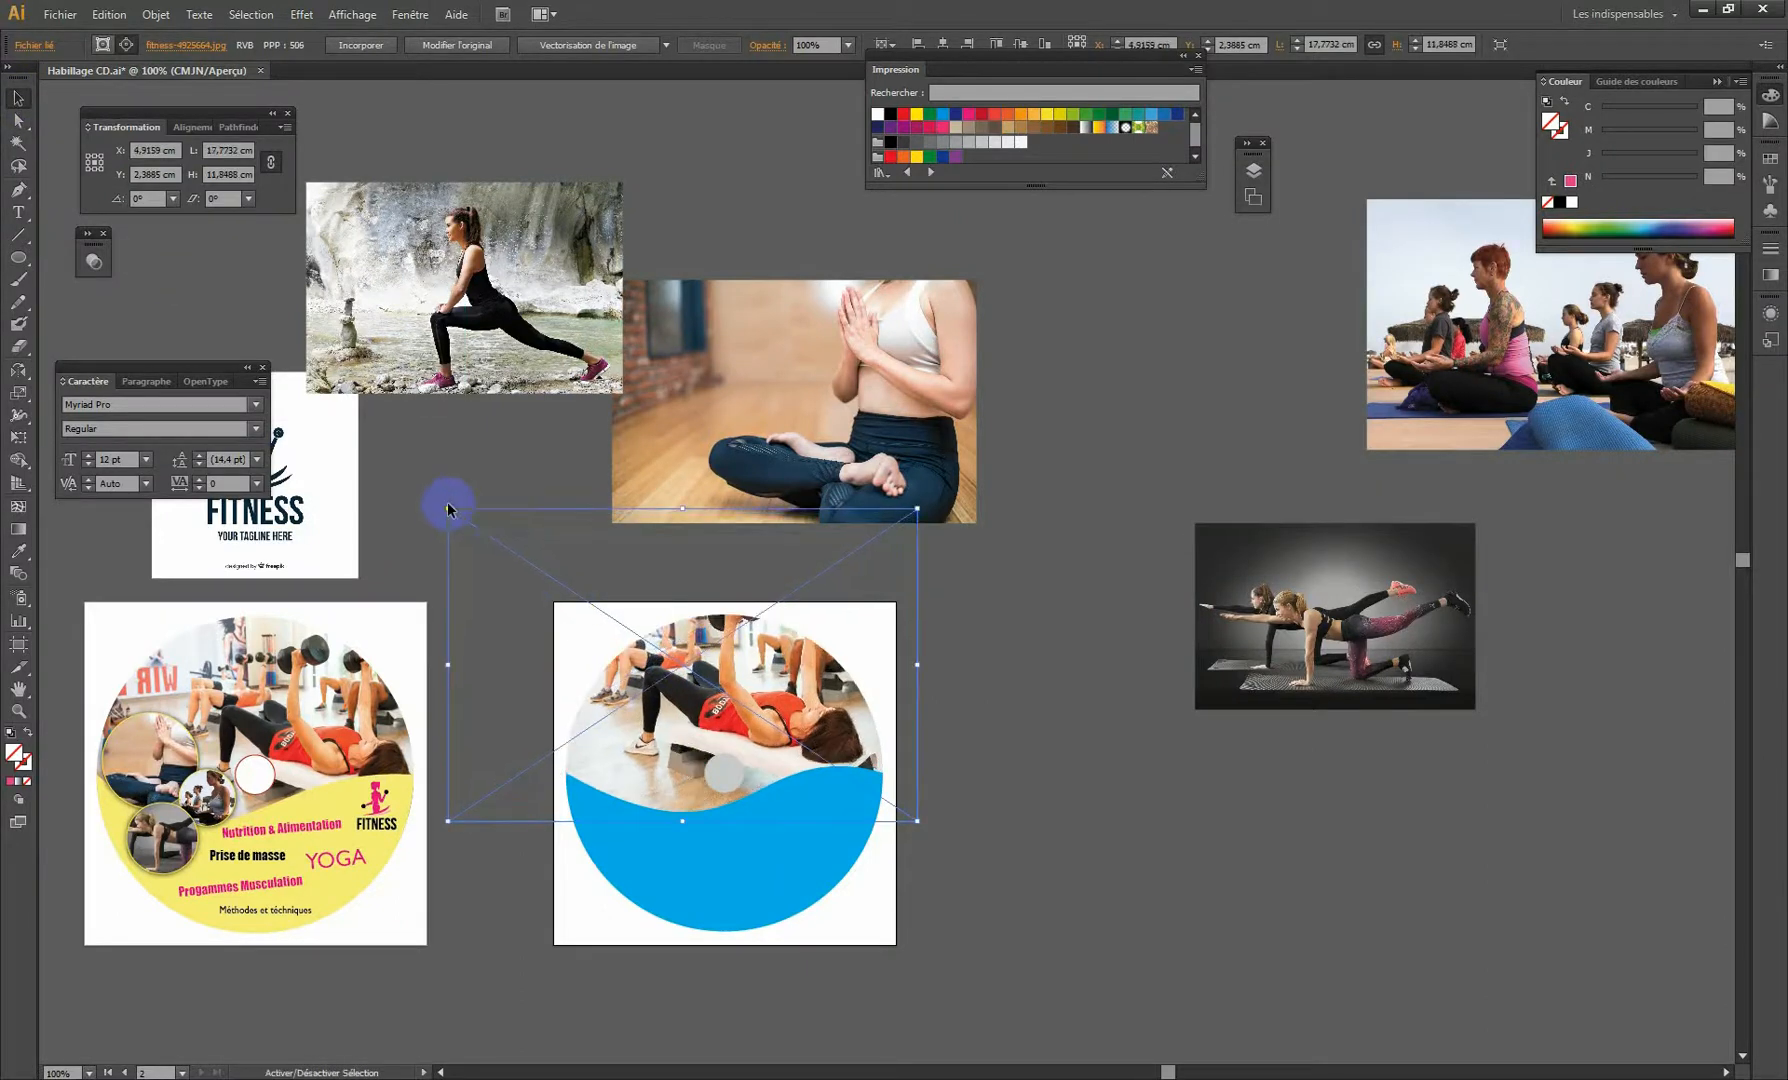
click(975, 712)
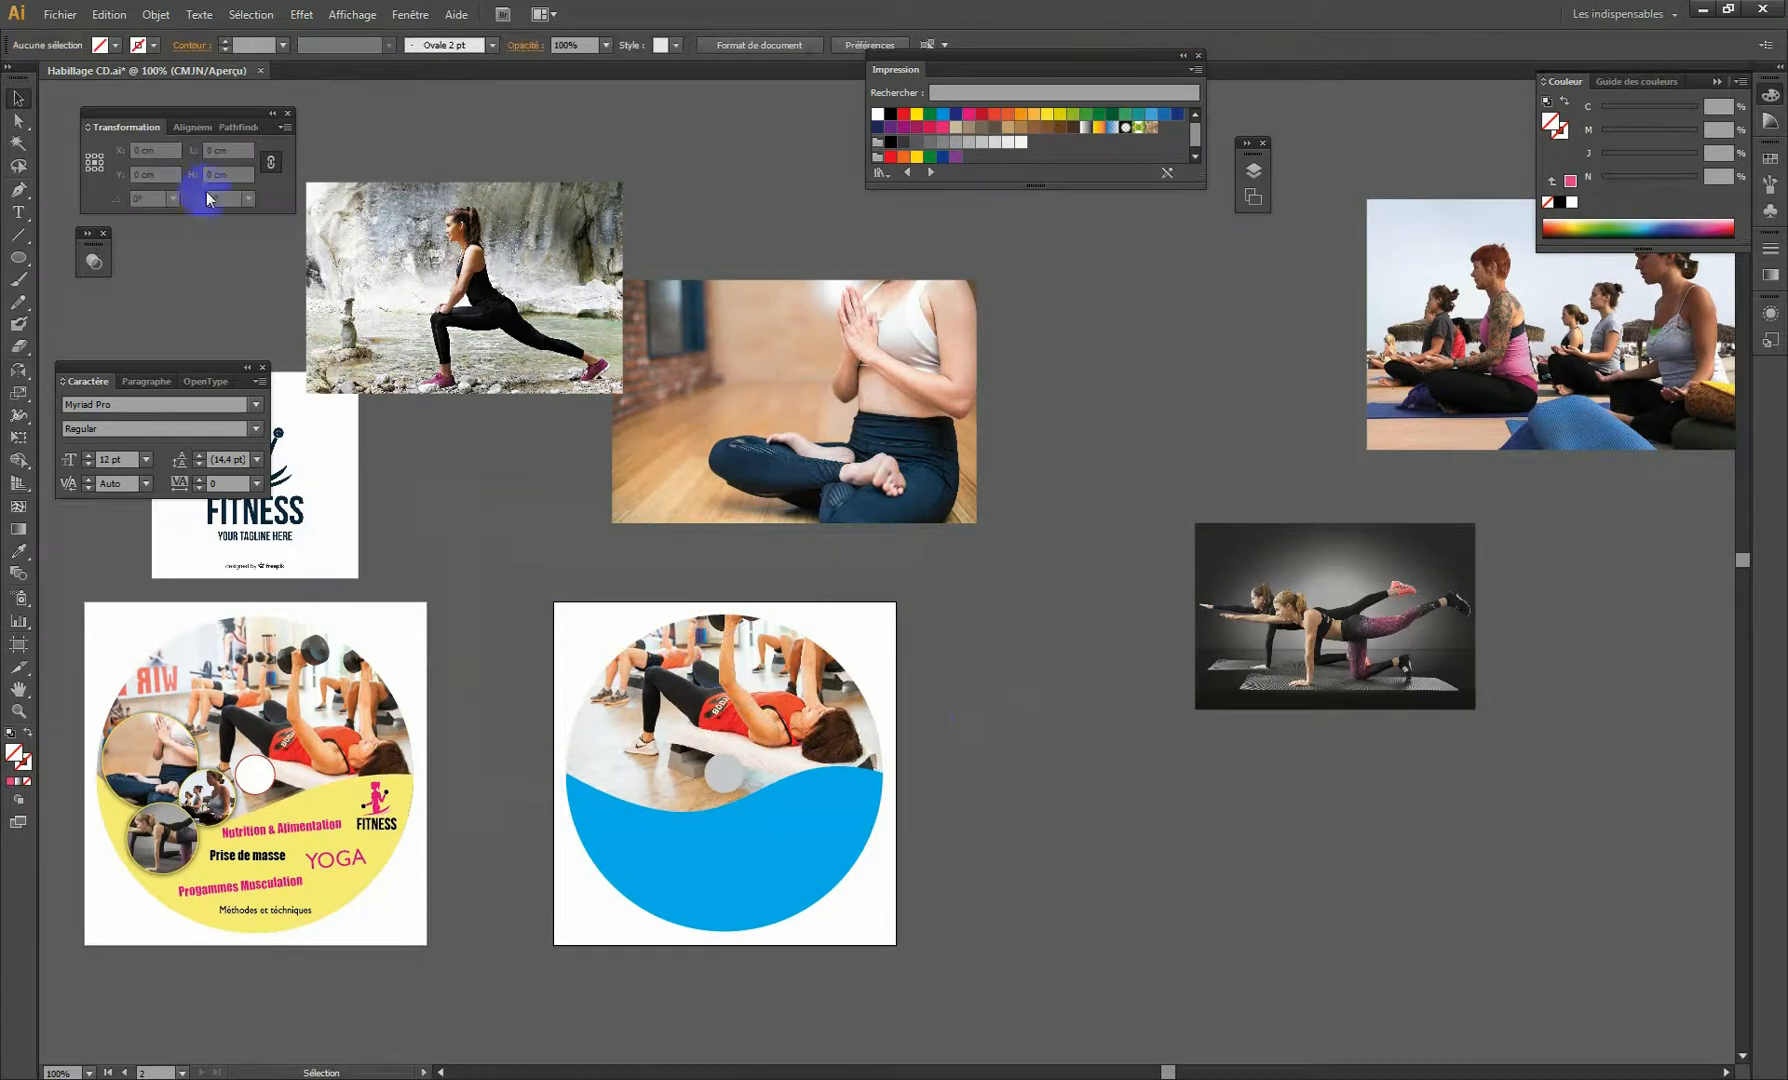
Lower the gym photo about 0.6 cm, shrink it to about 16.55 × 11.04 cm, and nudge it about 0.35 cm left and up.
click(18, 120)
click(783, 678)
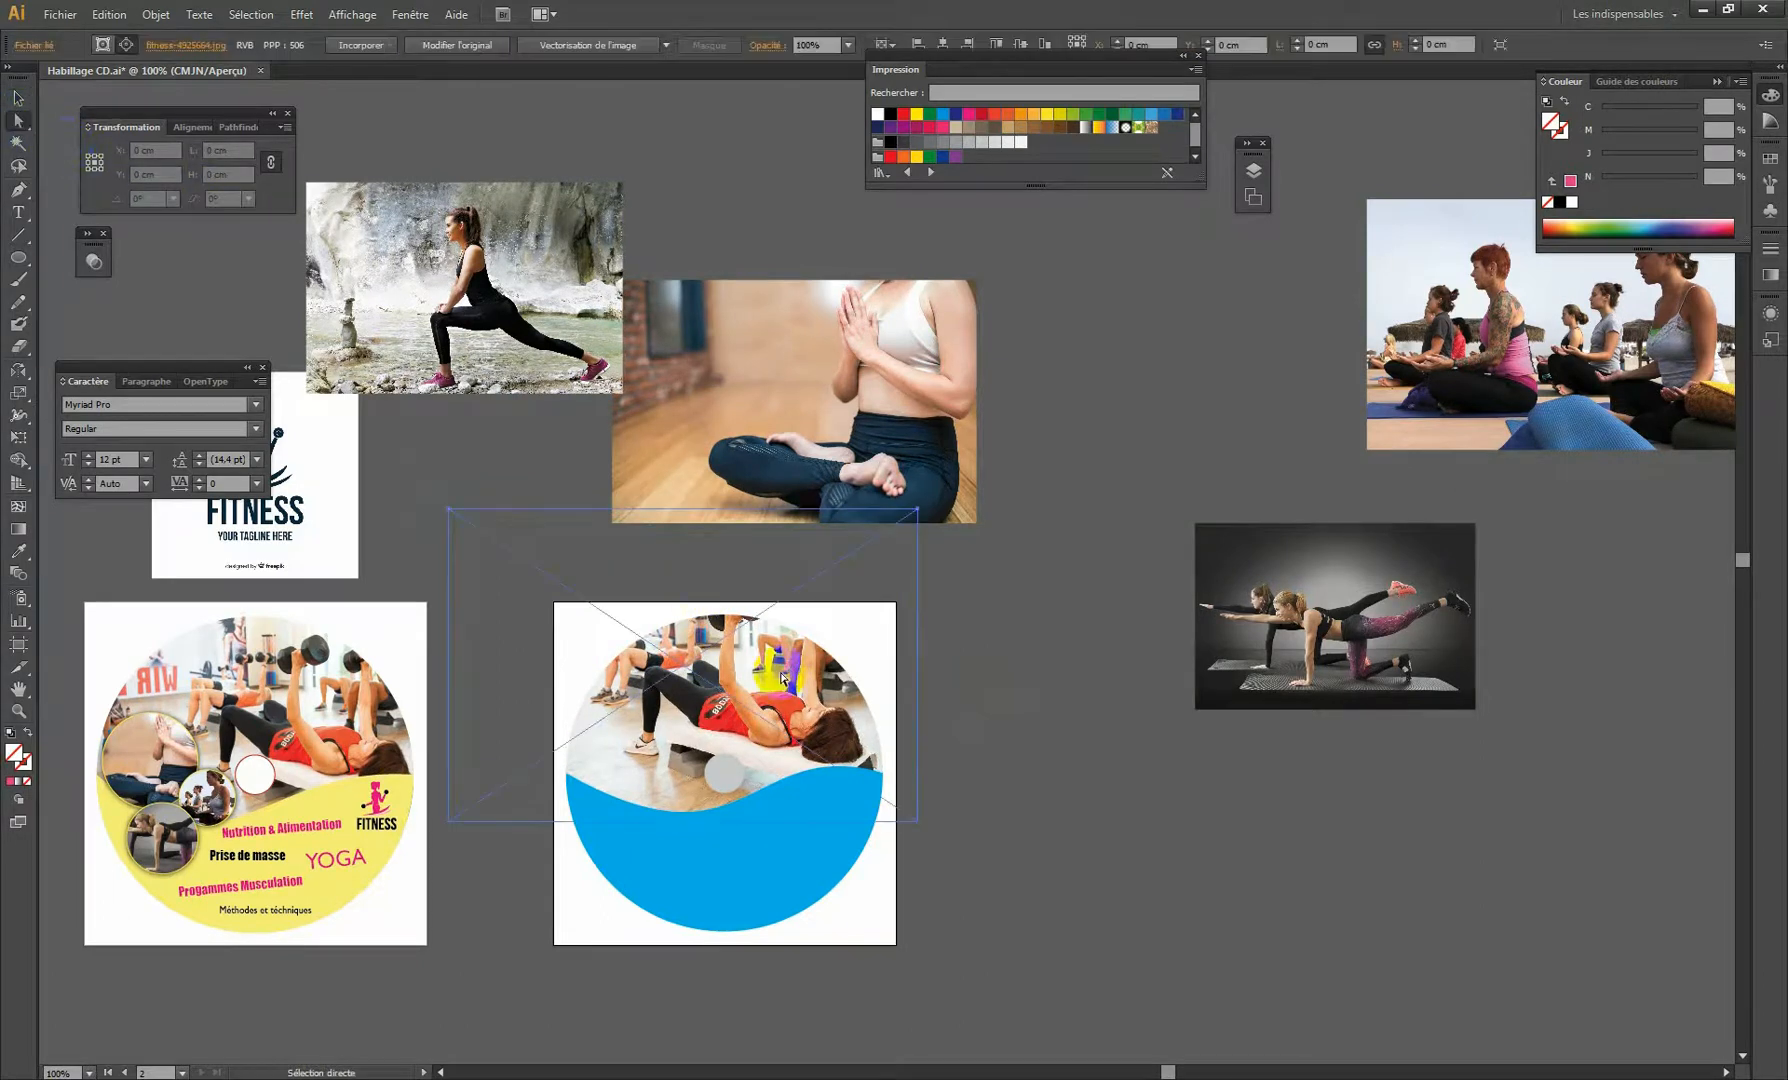
drag(782, 676, 782, 691)
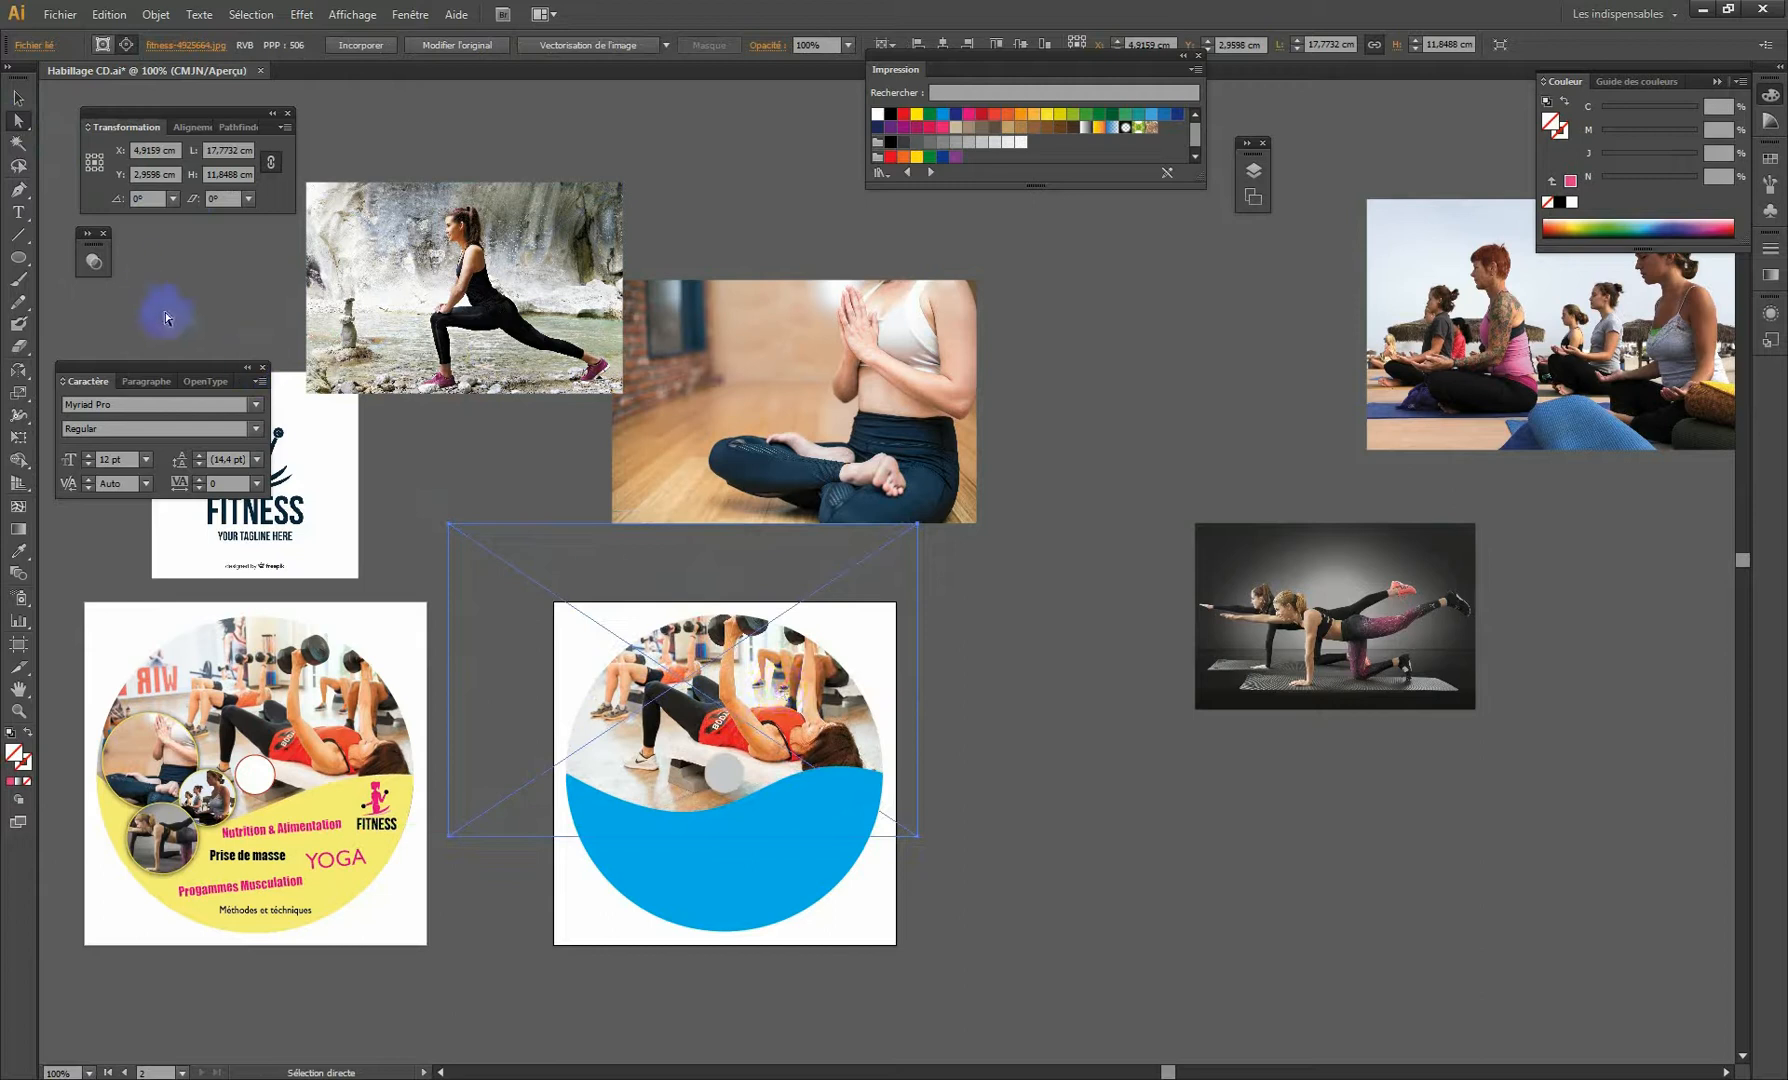
click(18, 97)
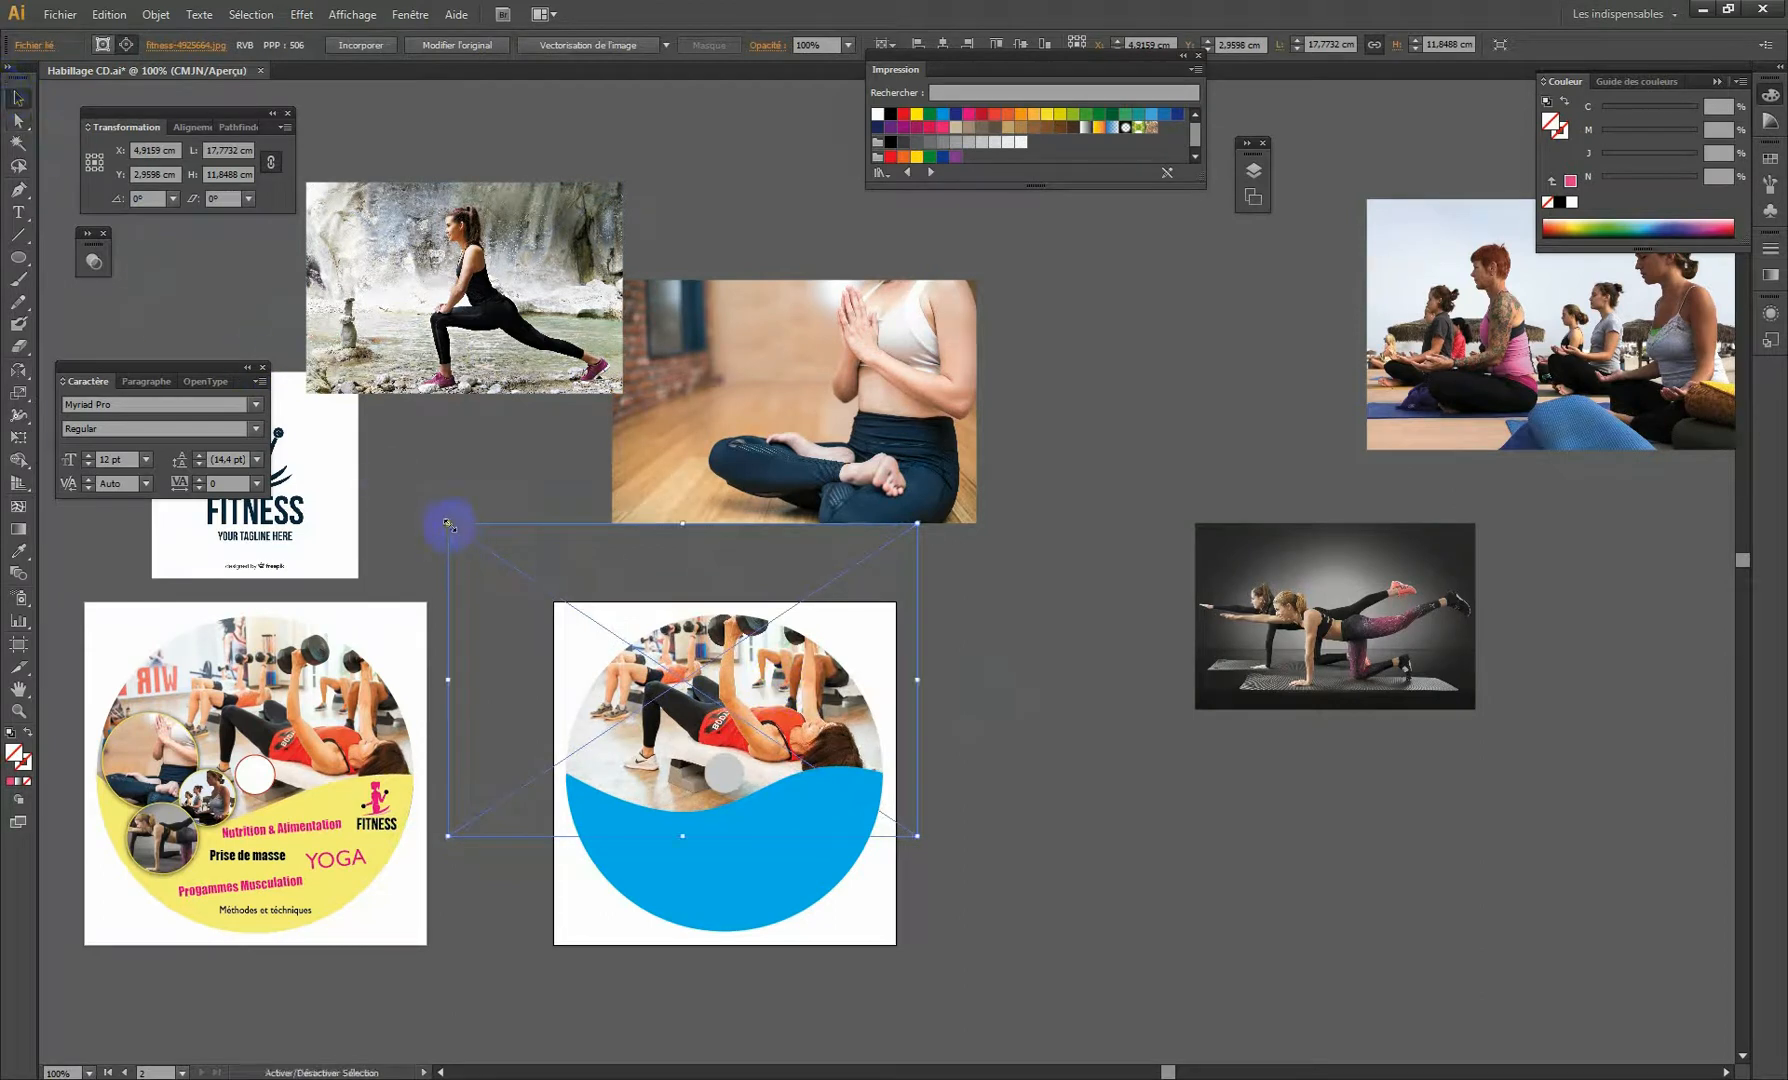
drag(447, 522, 481, 545)
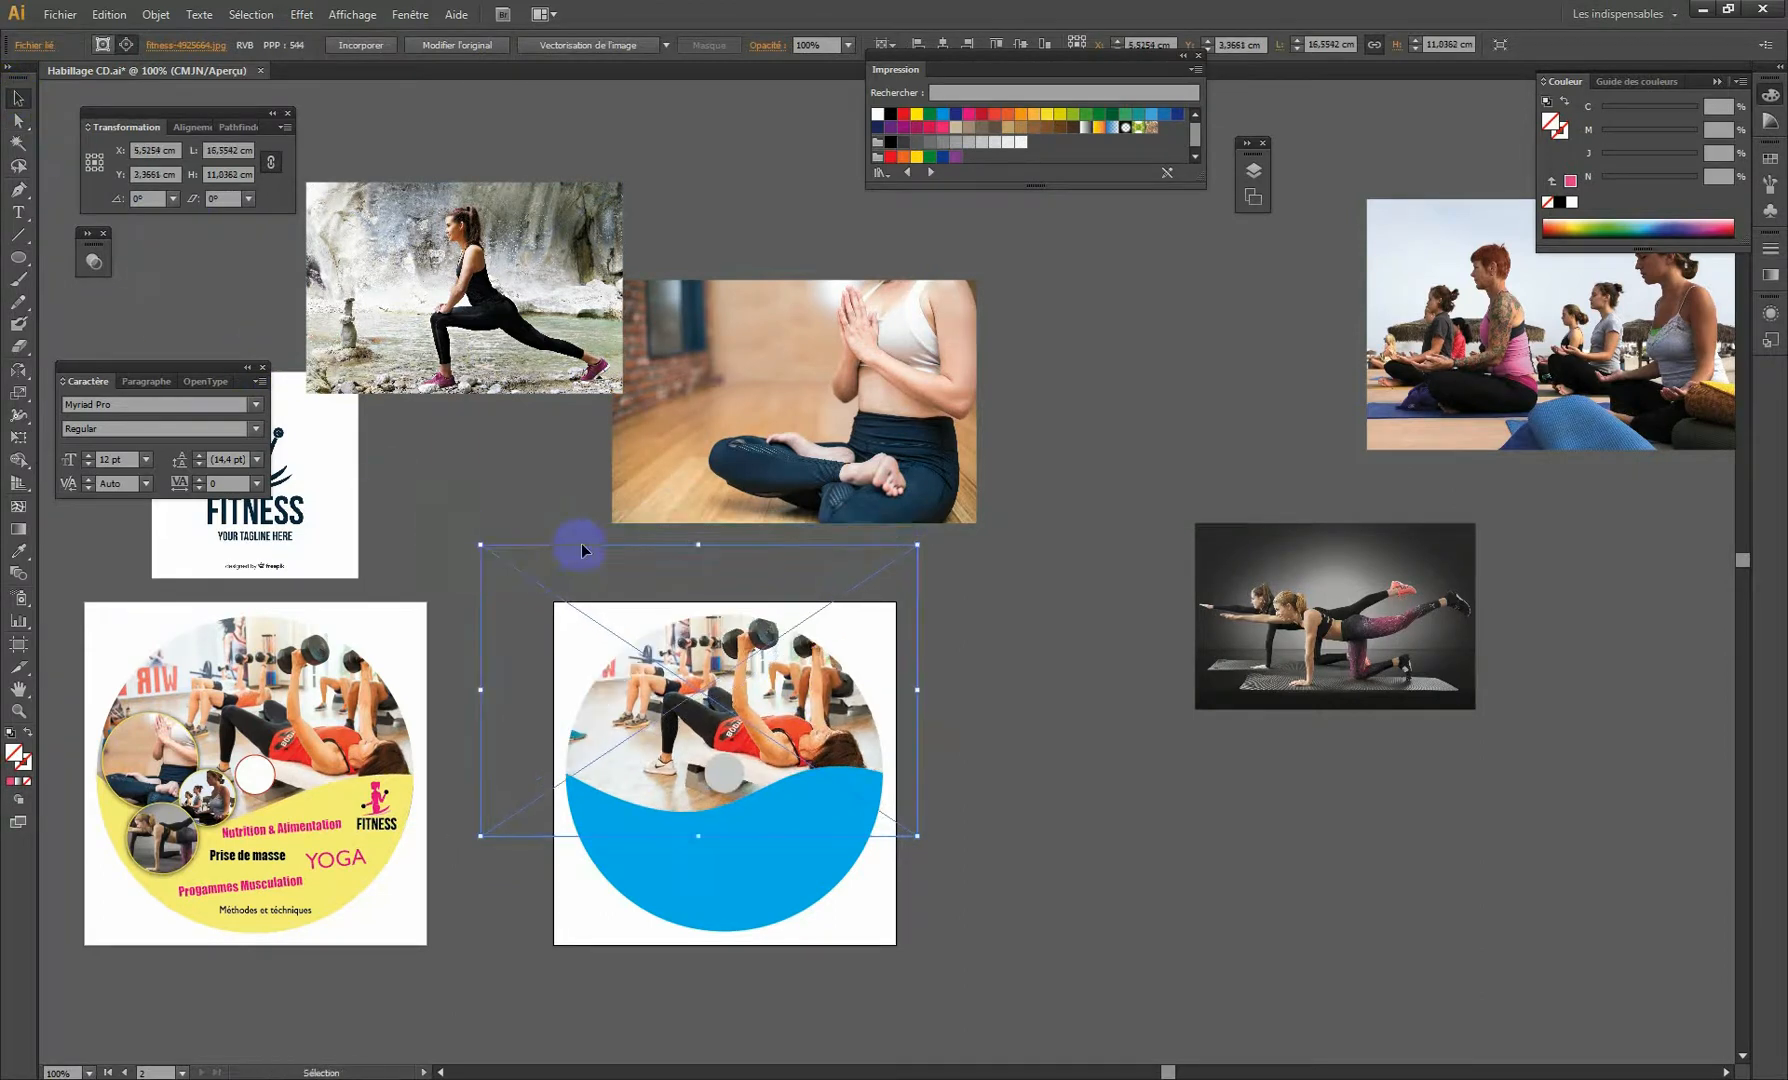
key(shift+Left)
key(shift+Up)
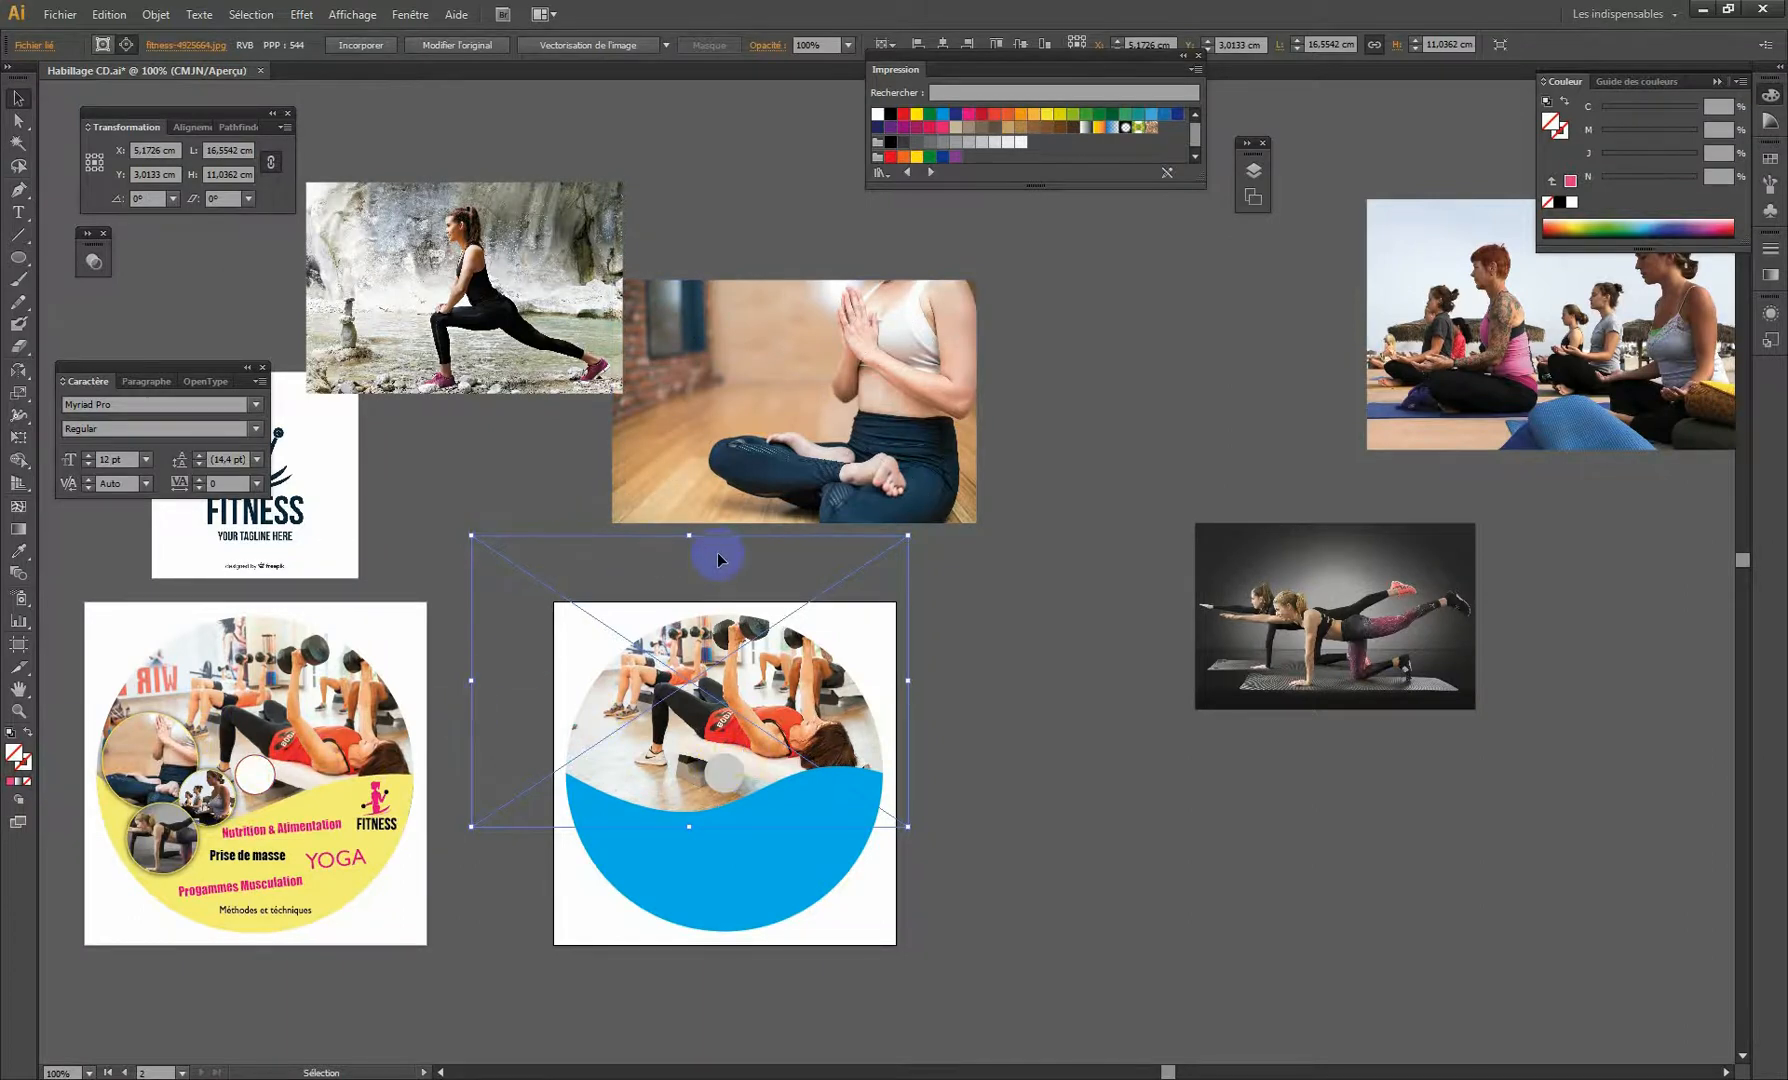
drag(568, 613, 580, 546)
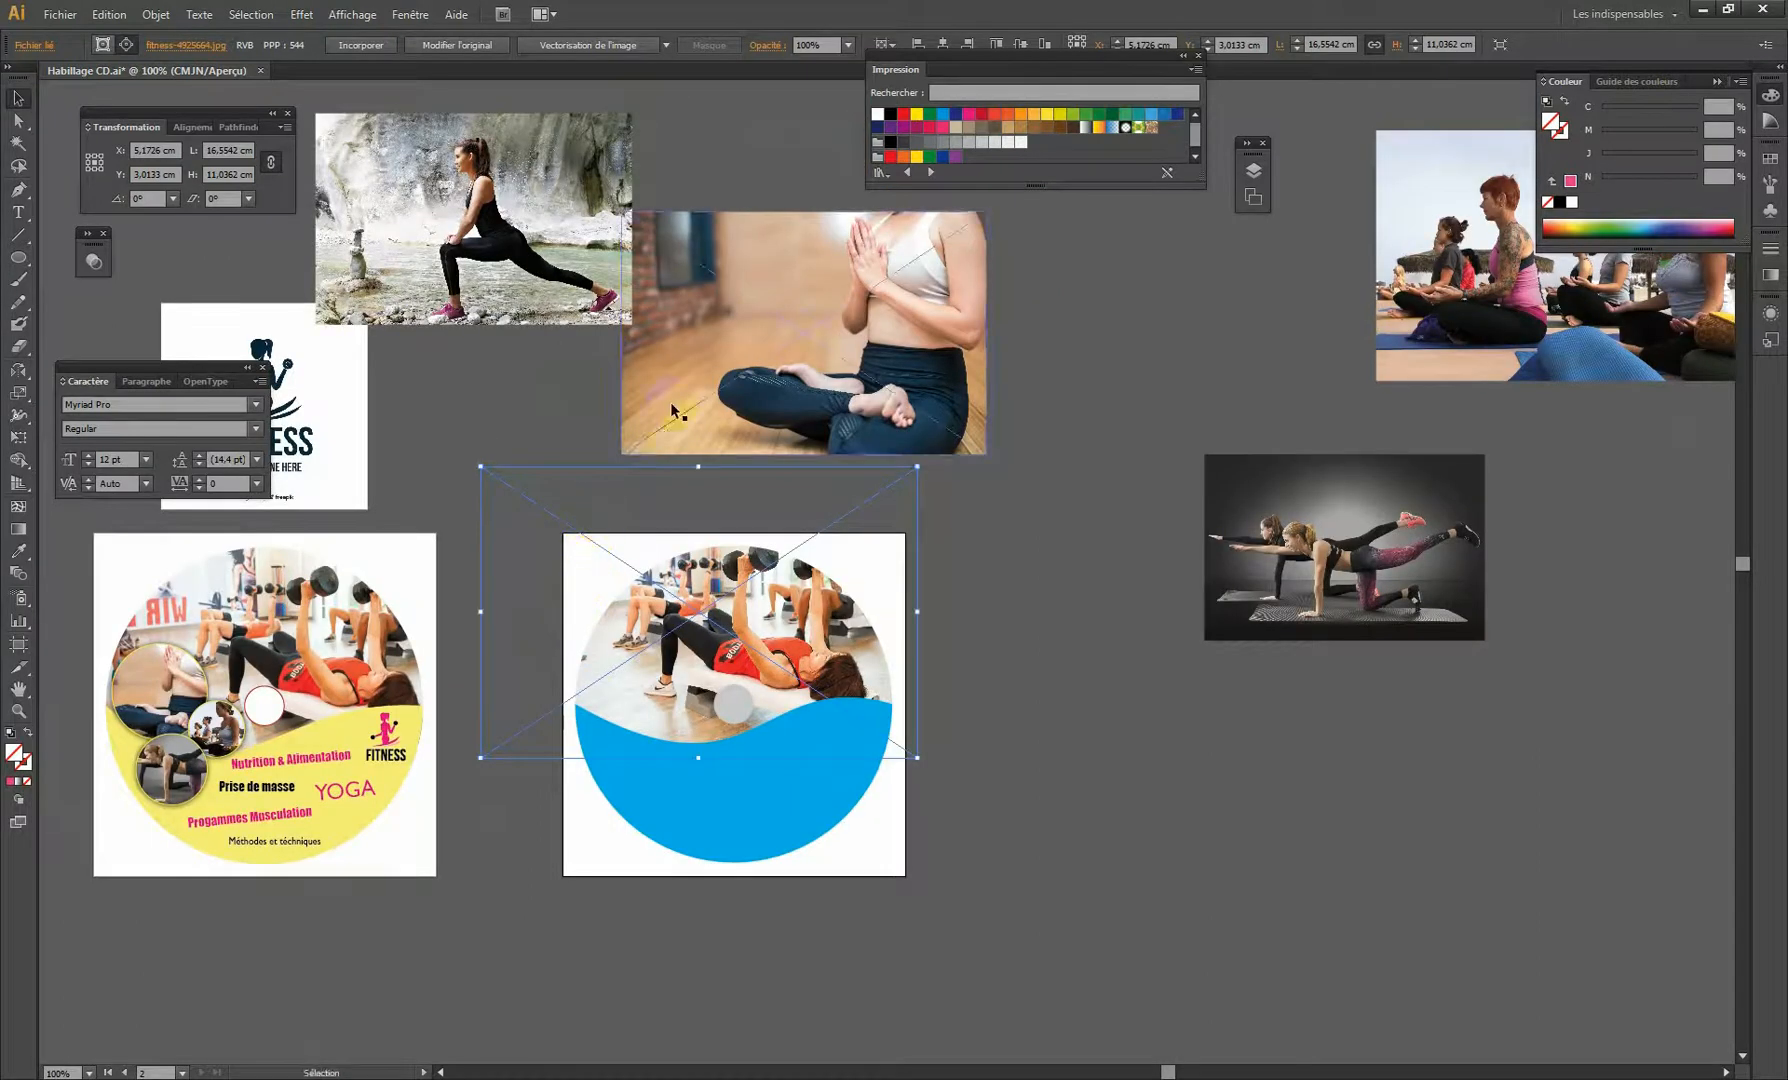
drag(855, 322, 608, 457)
scroll(745, 443, down, 1)
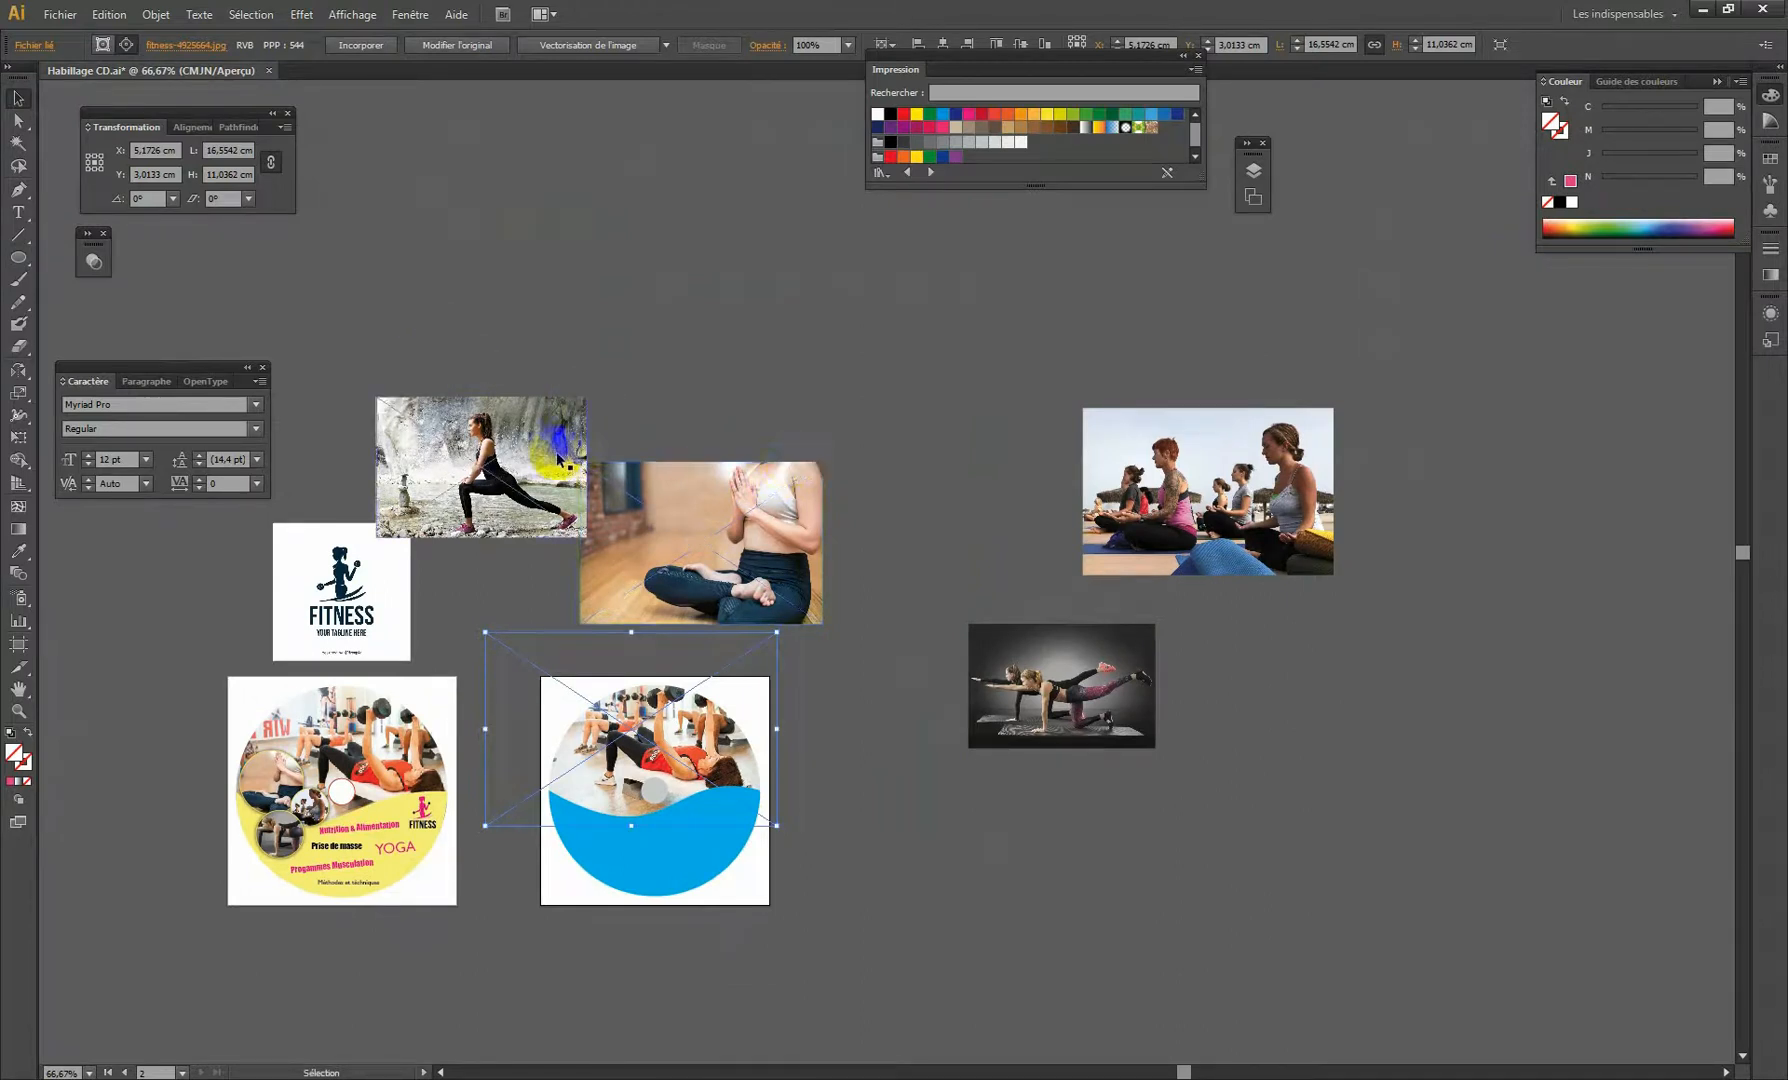
drag(437, 282, 1441, 653)
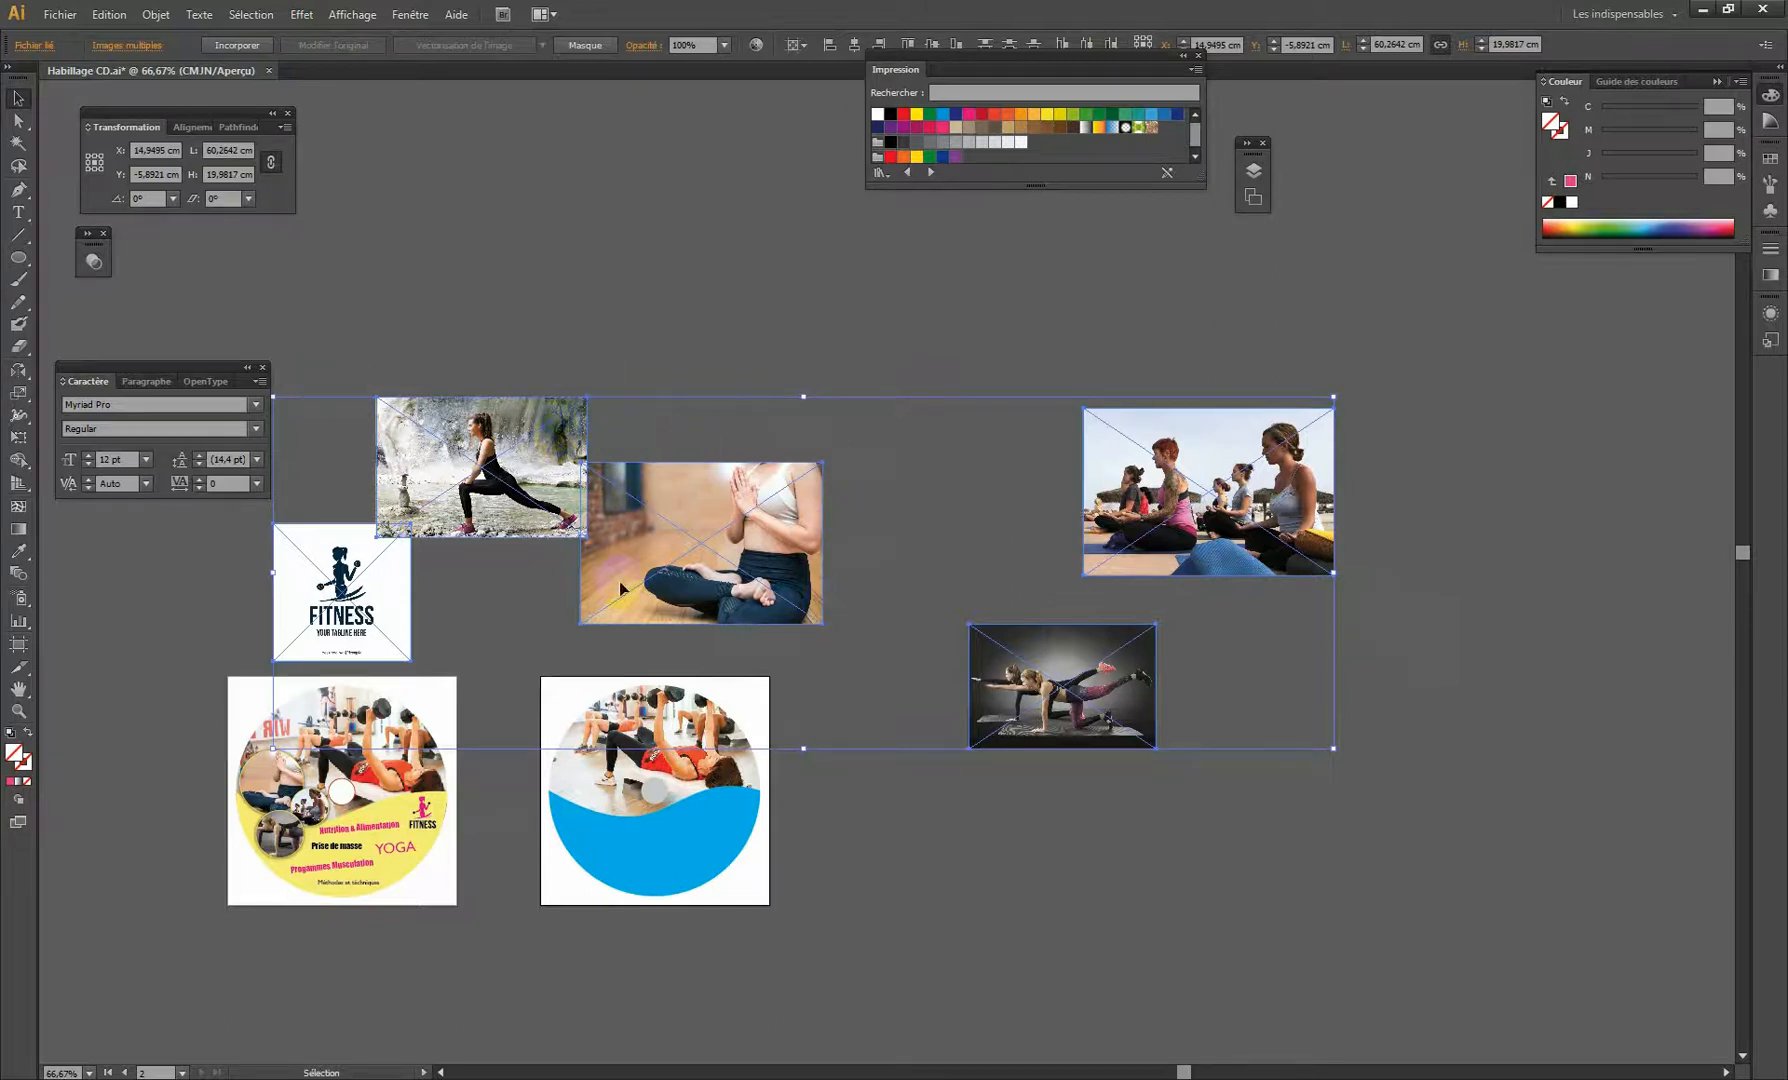
click(532, 321)
drag(396, 320, 1390, 663)
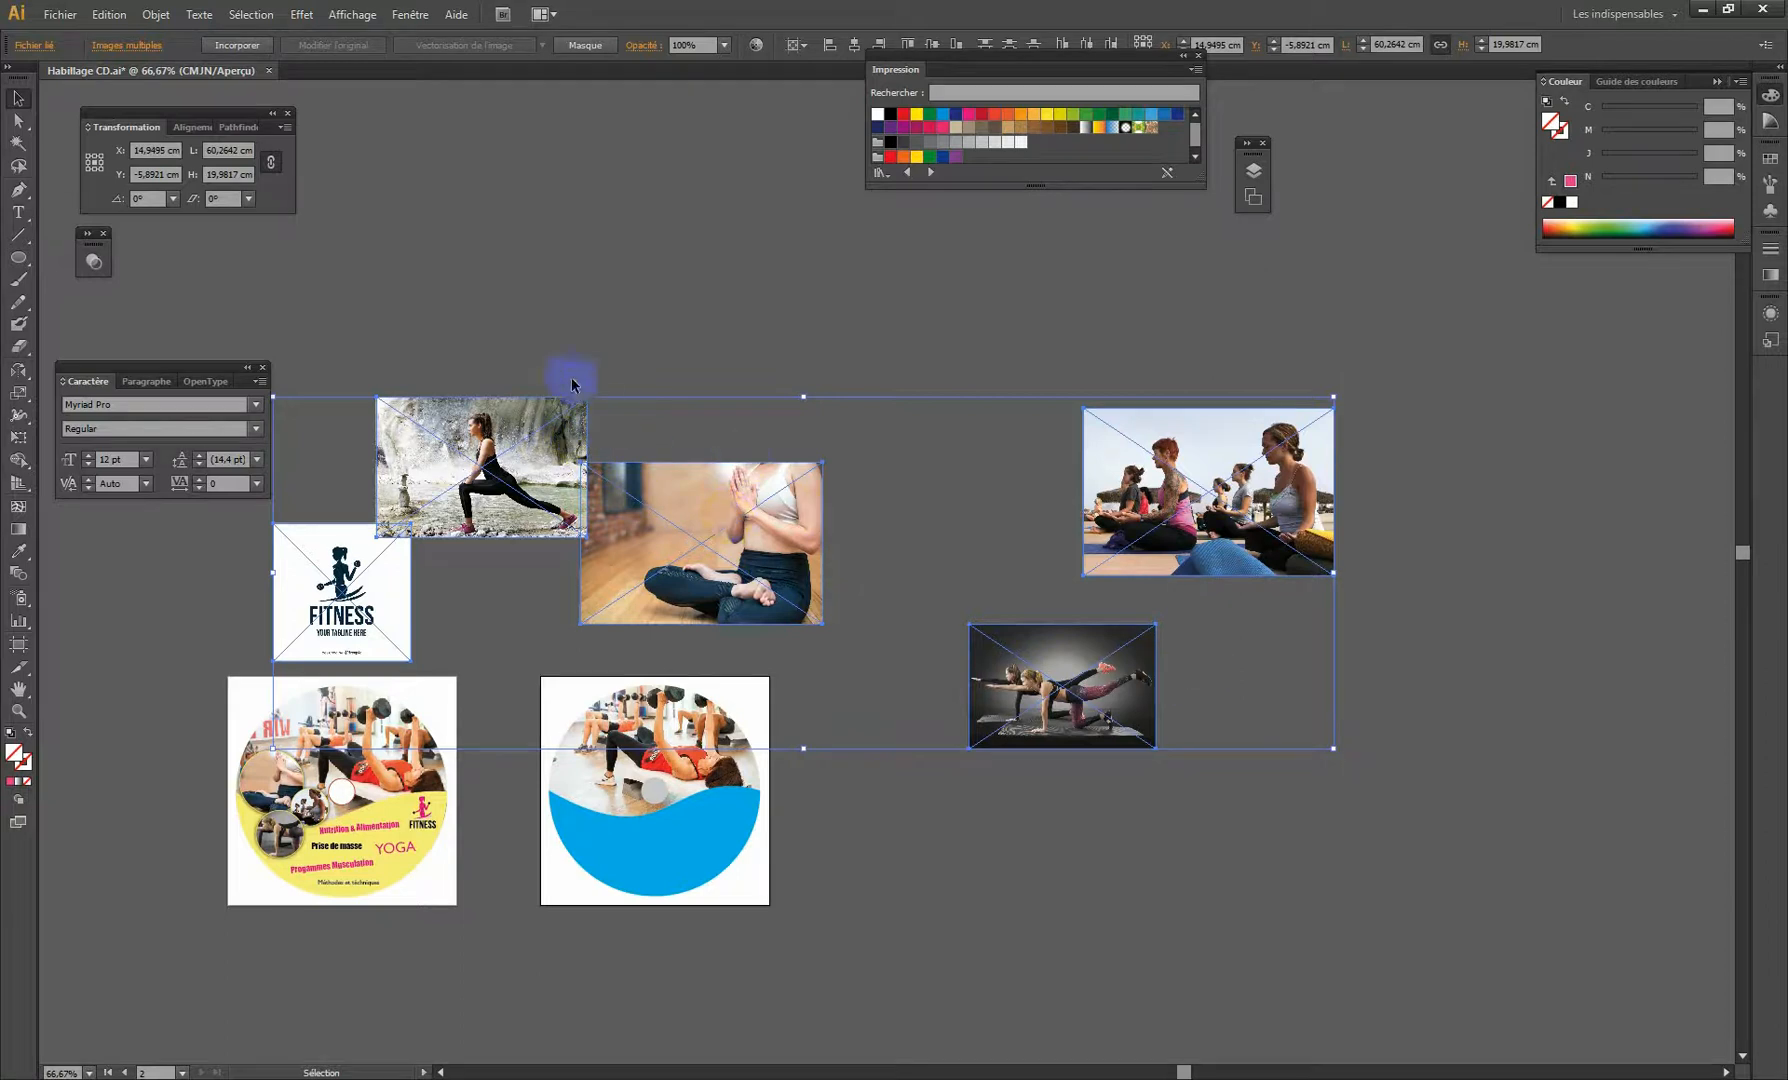
key(ctrl+shift+a)
click(481, 432)
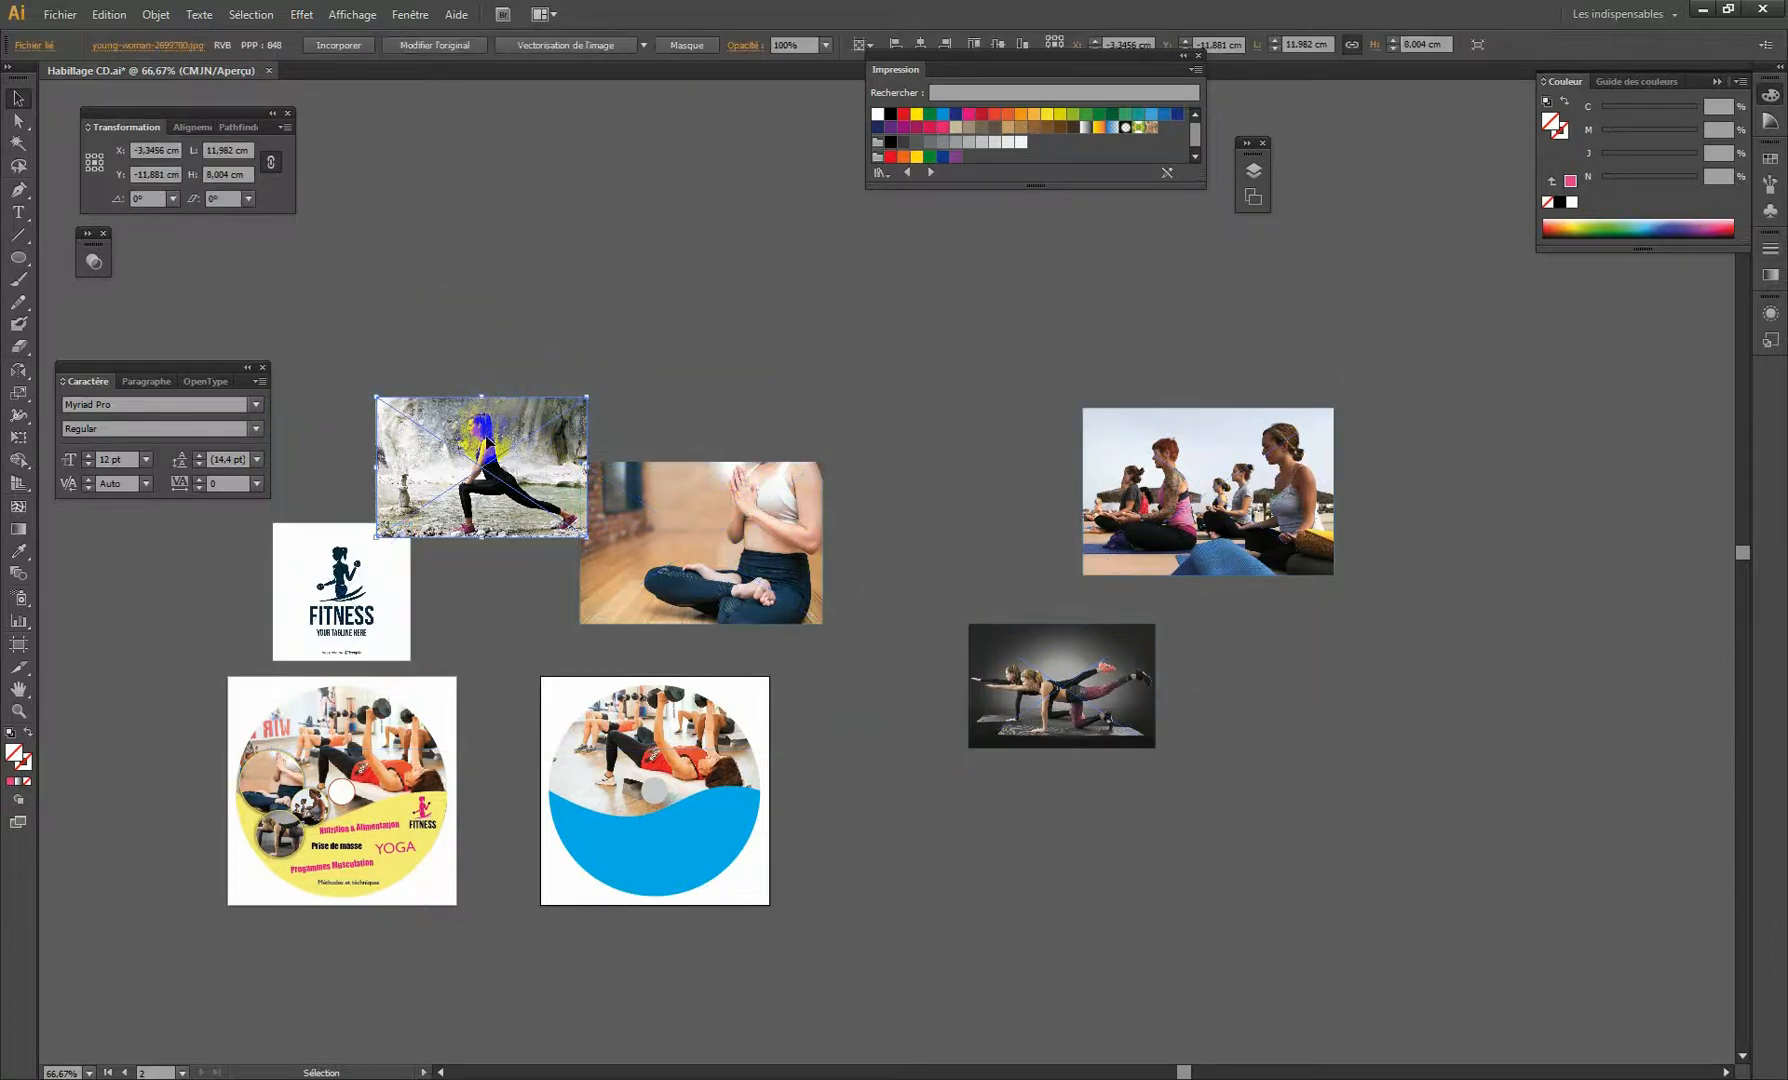
shift+click(748, 505)
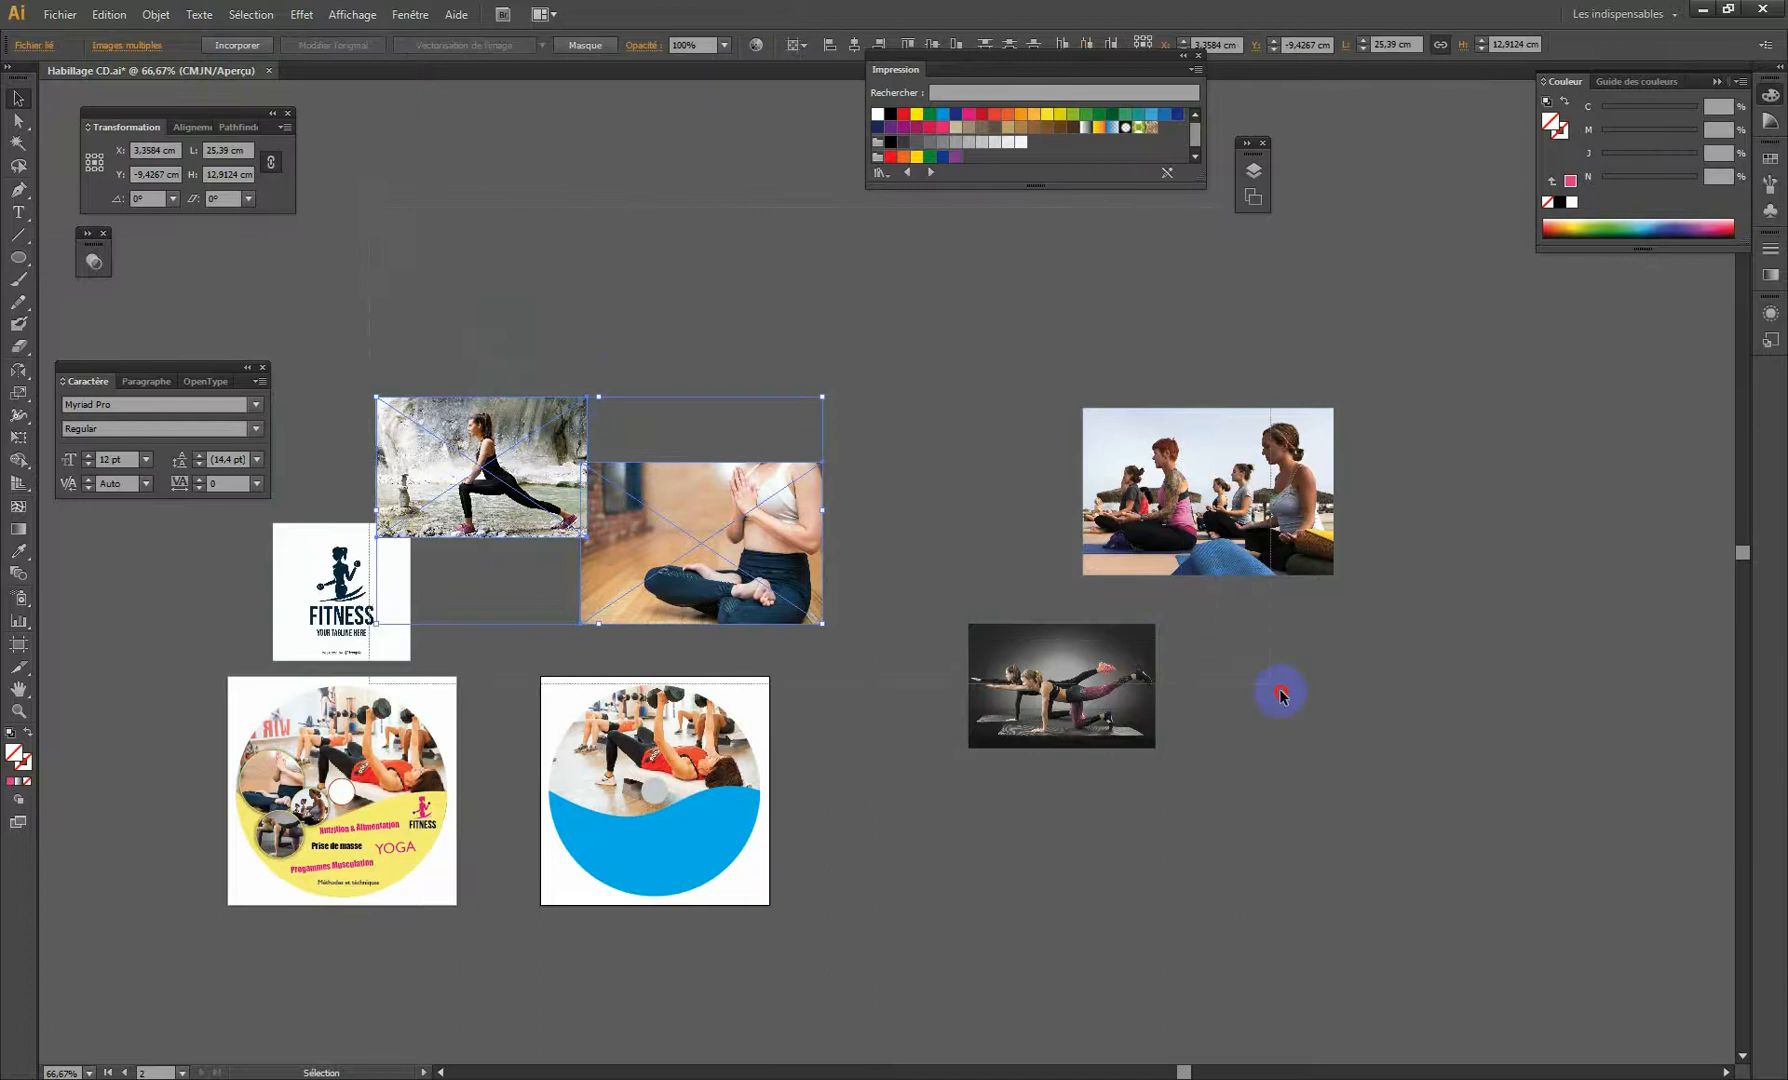
key(ctrl+a)
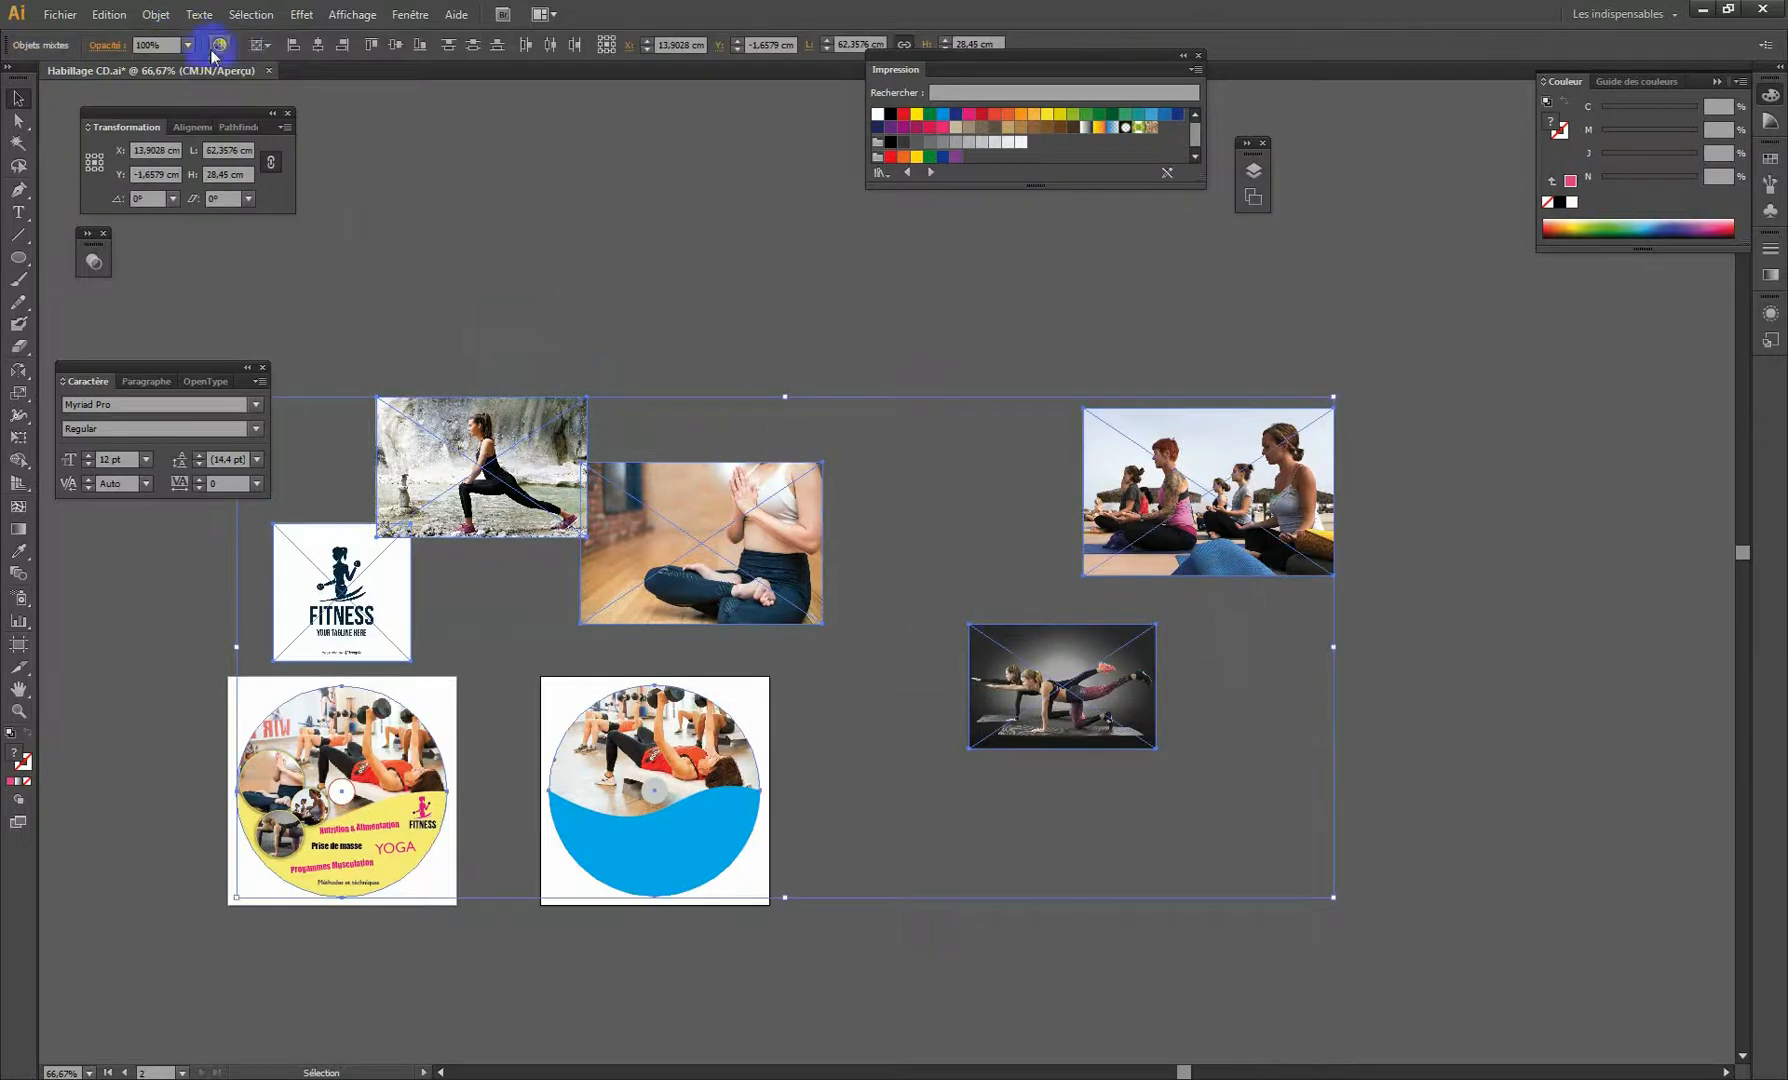
click(450, 290)
Embed the linked logo, lunge photo, indoor yoga photo and outdoor group photo, plus the dark-background exercise photo, in the document.
drag(334, 258, 1262, 596)
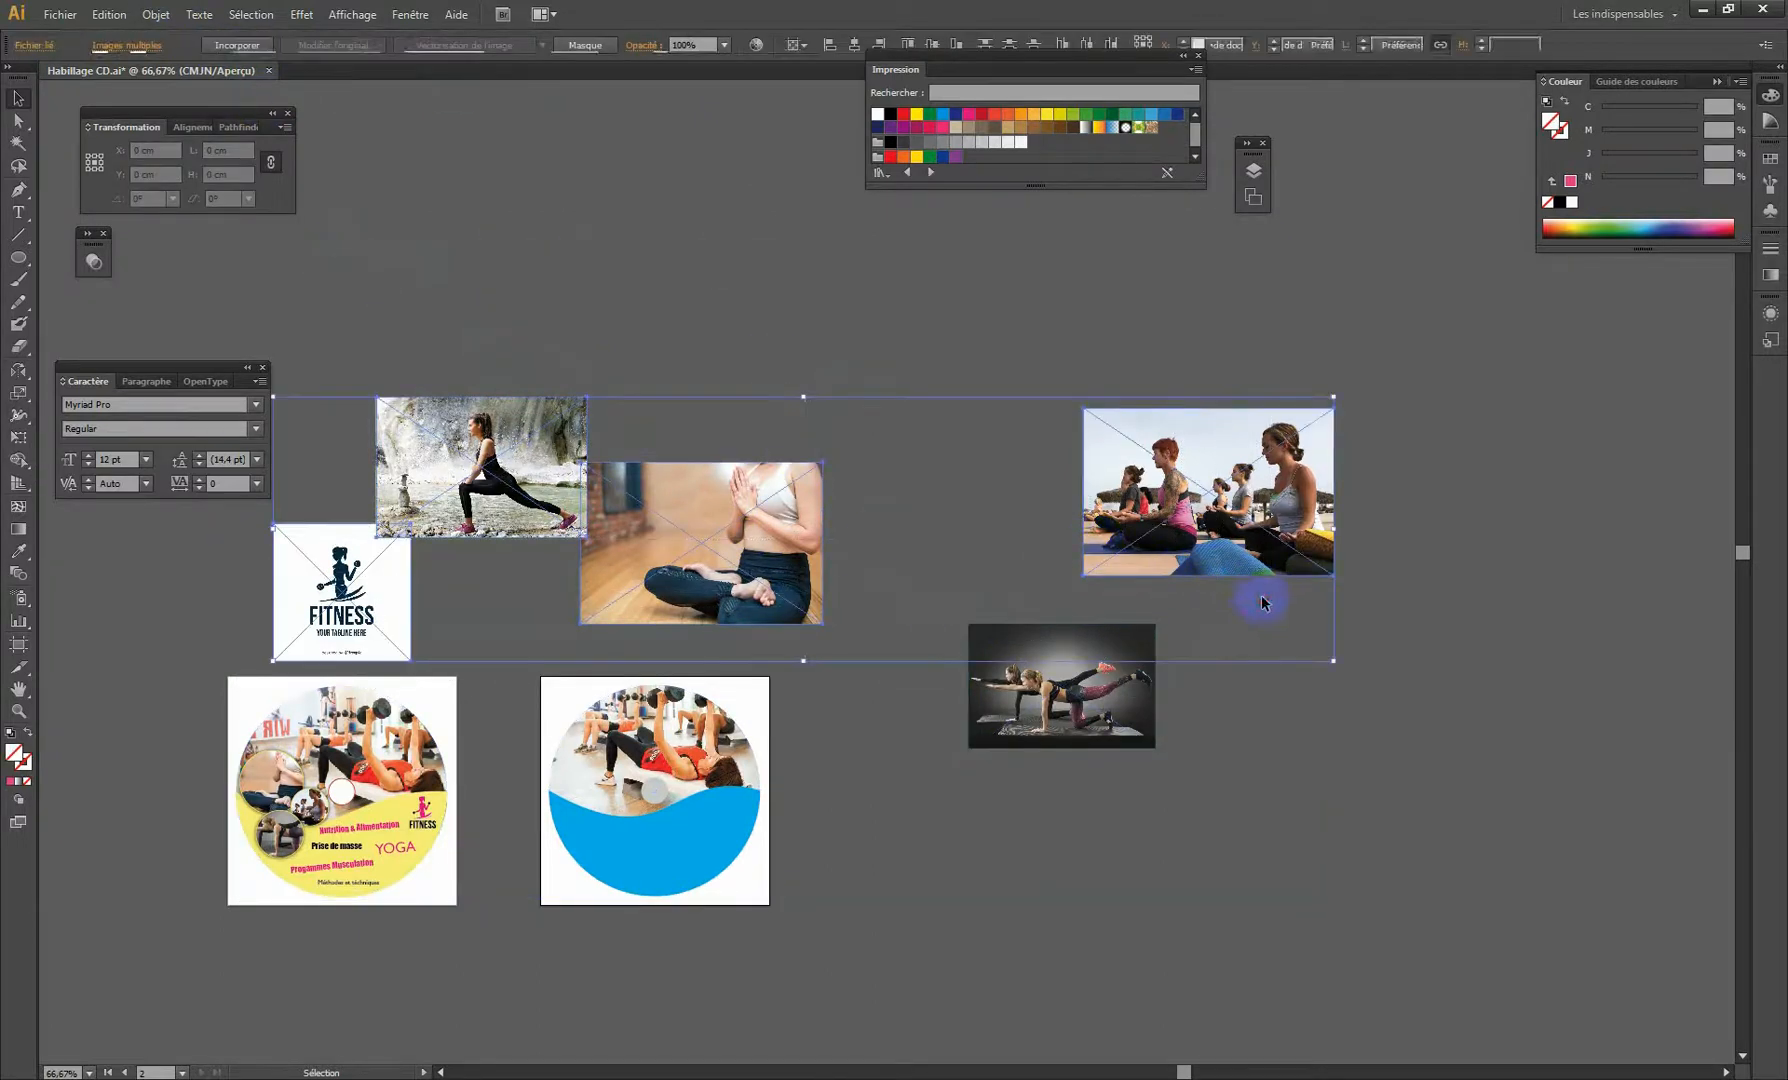
click(237, 46)
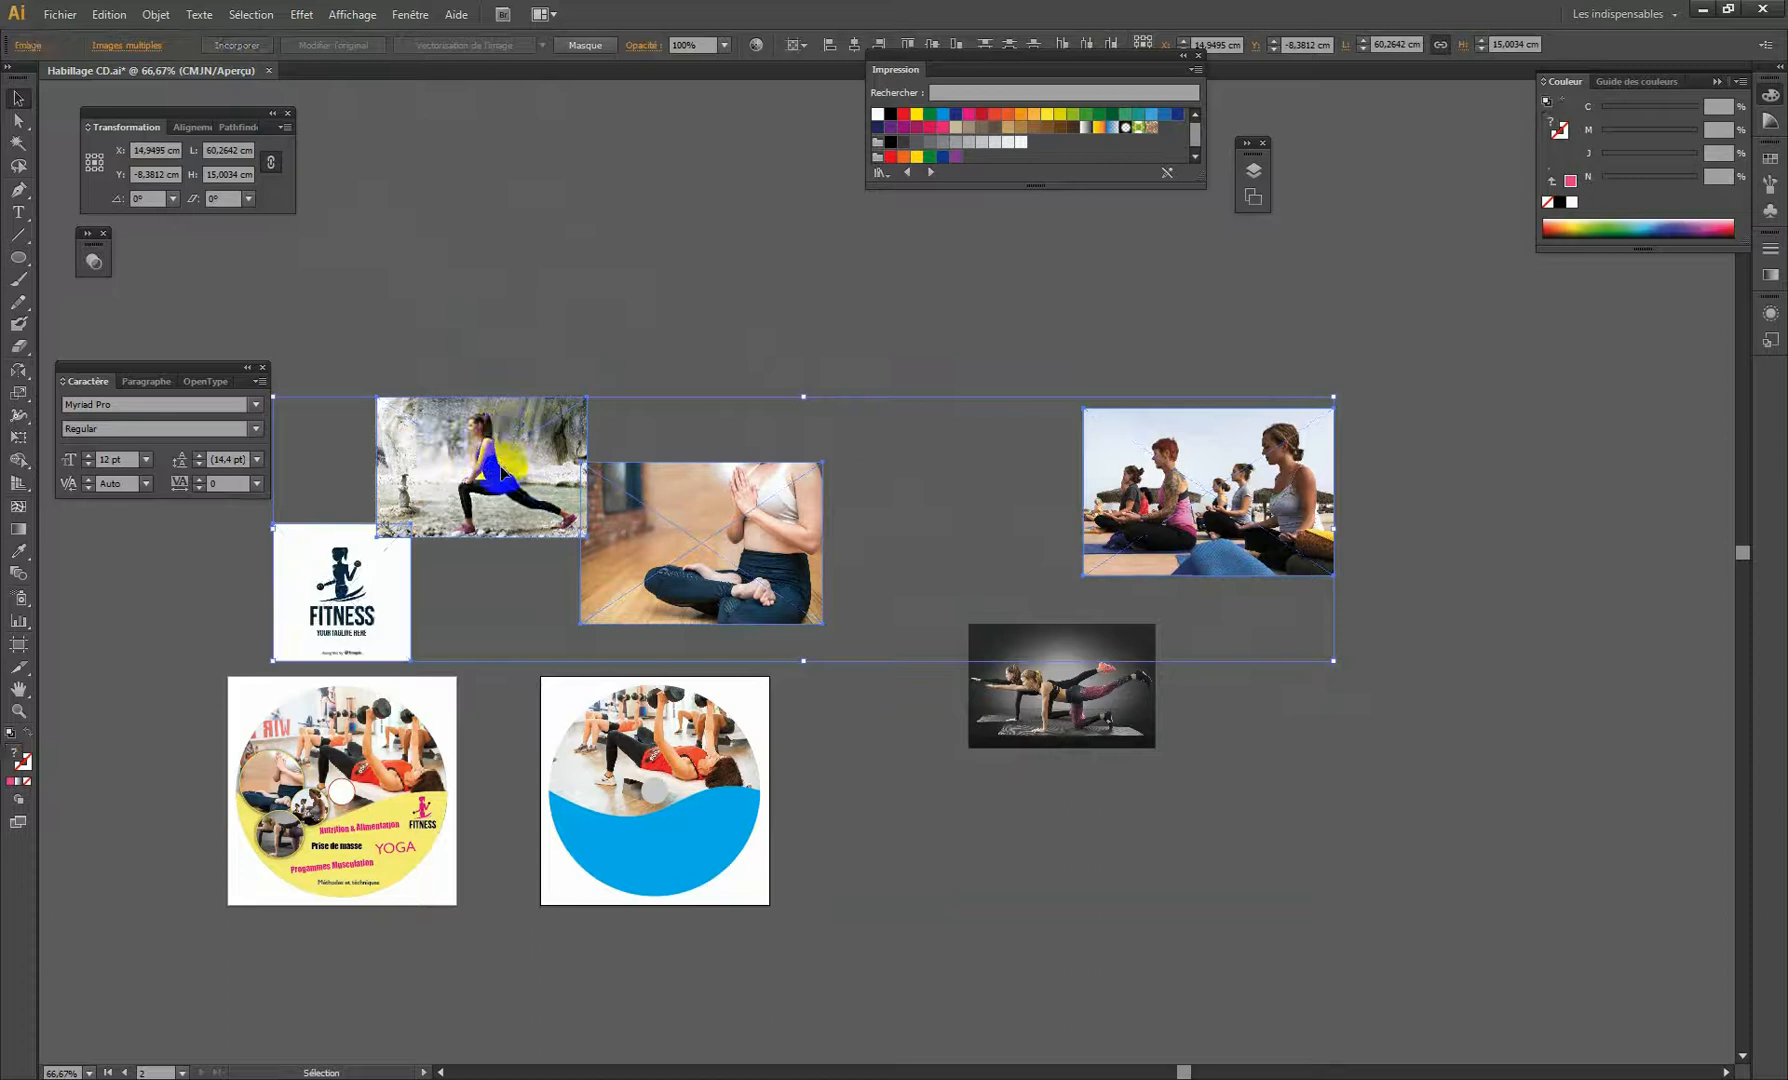
click(1068, 700)
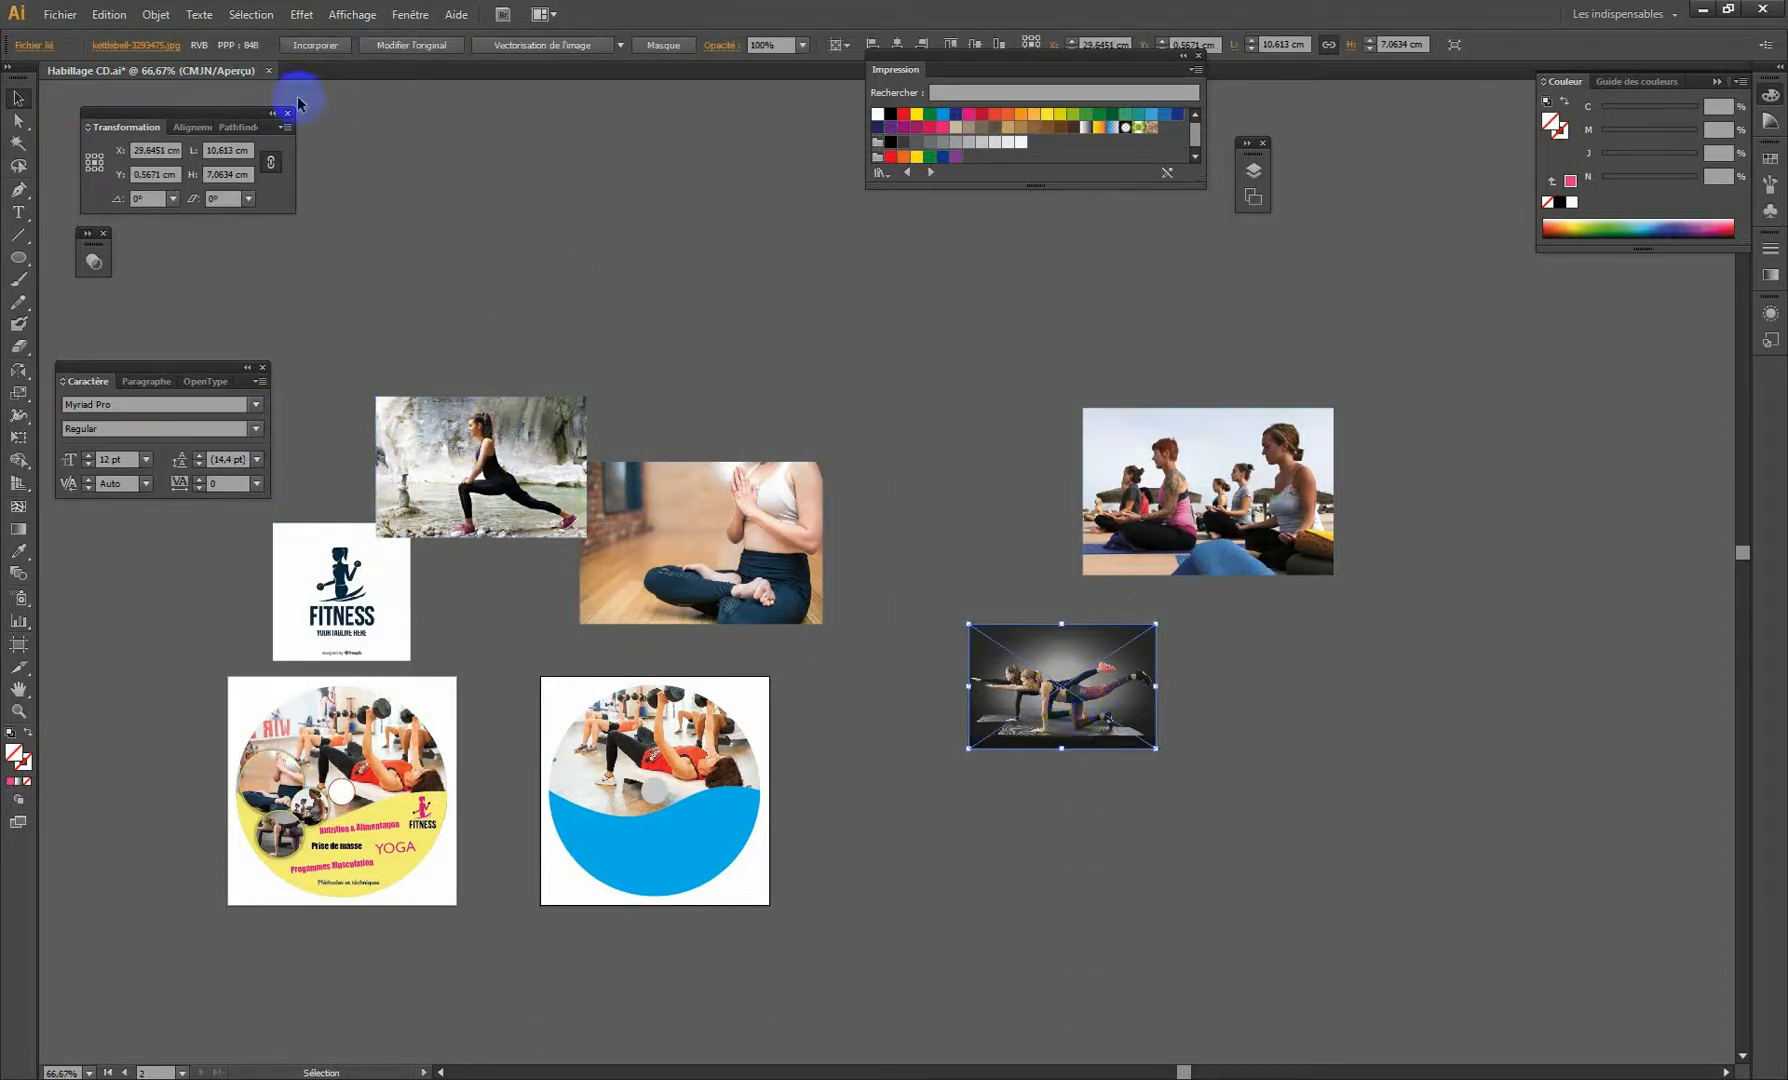
click(303, 44)
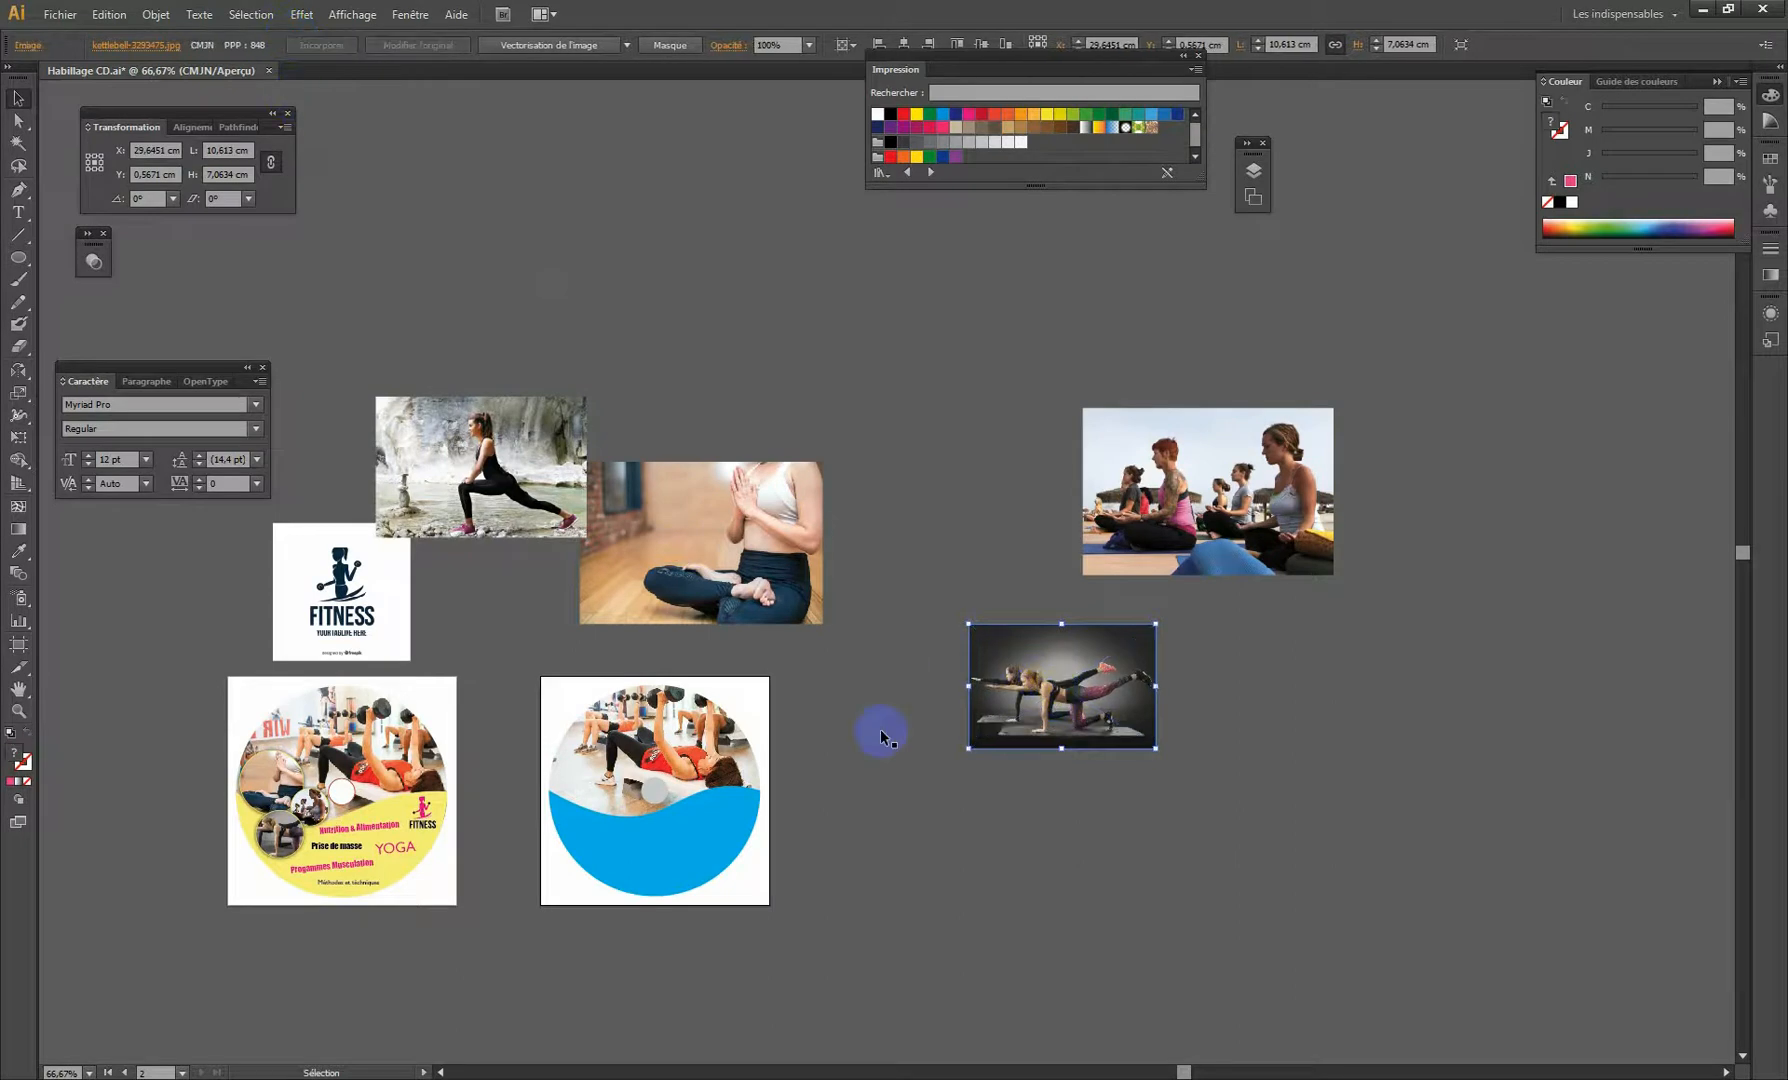
Embed the gym photo inside the new disc's clipping mask using Direct Selection, and clear the selection.
click(635, 725)
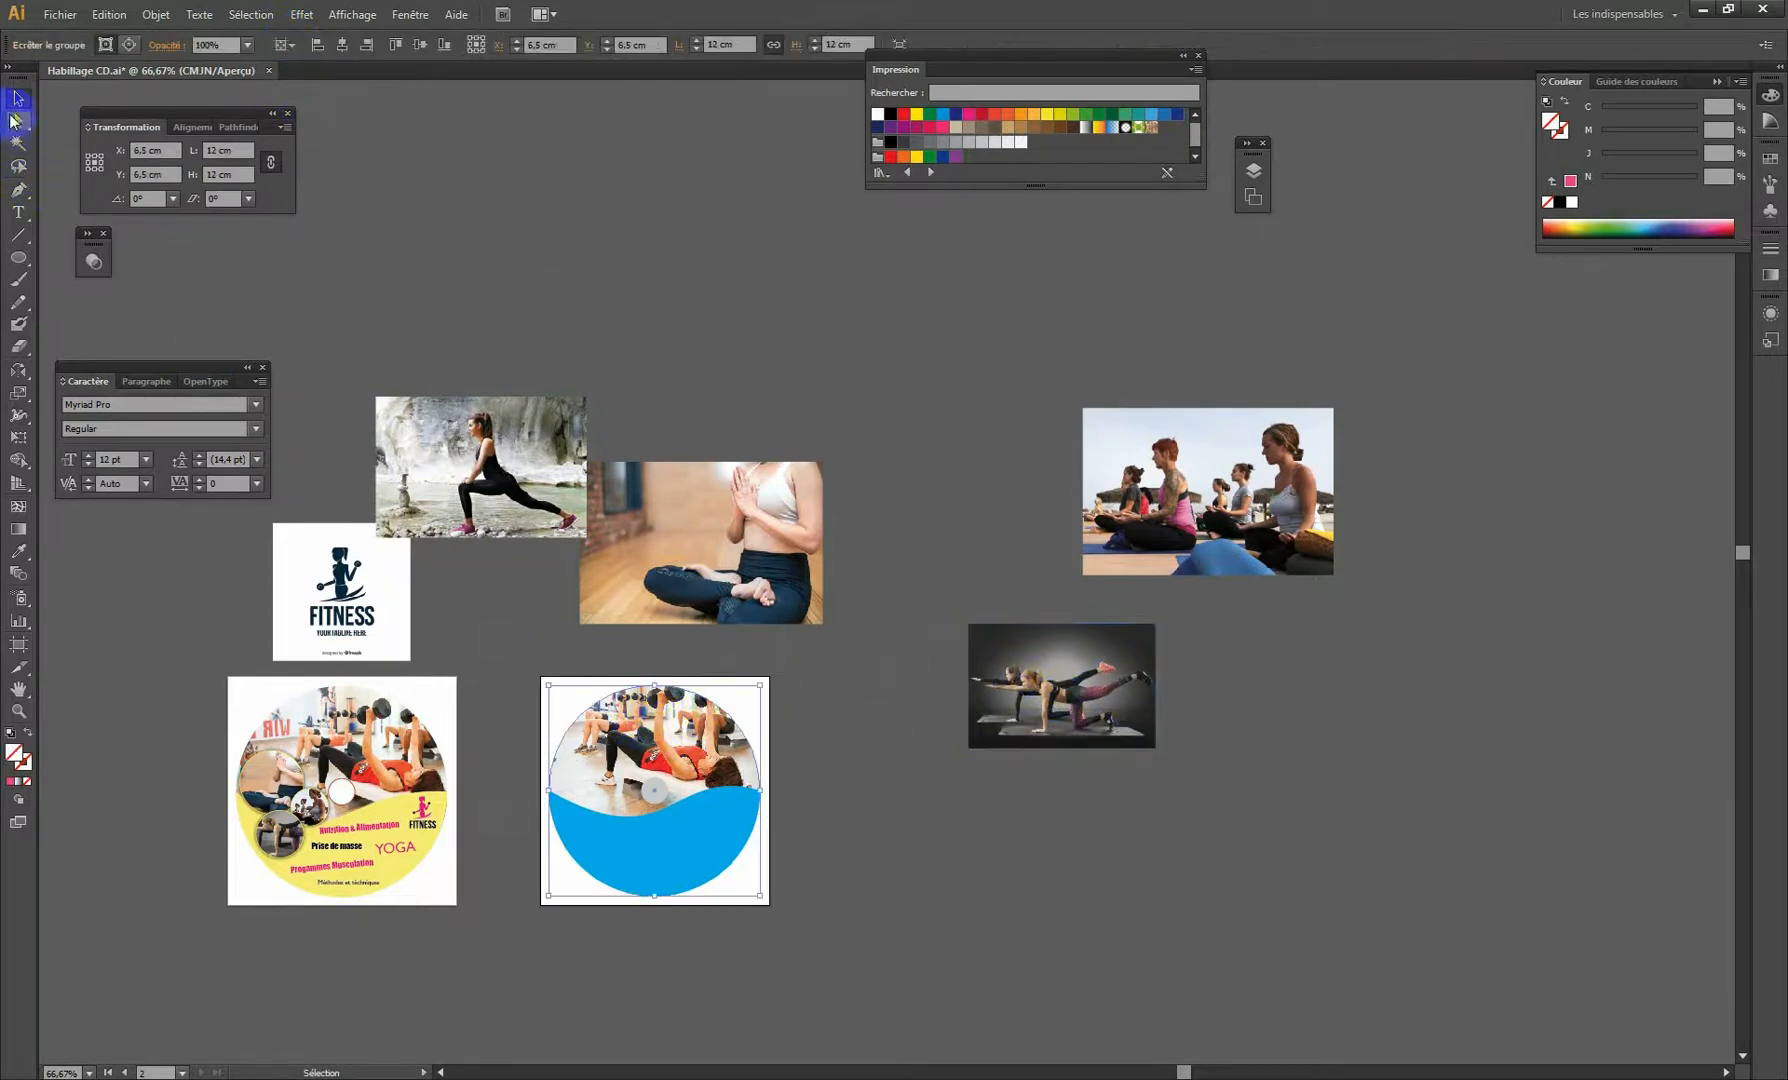
click(18, 120)
click(738, 736)
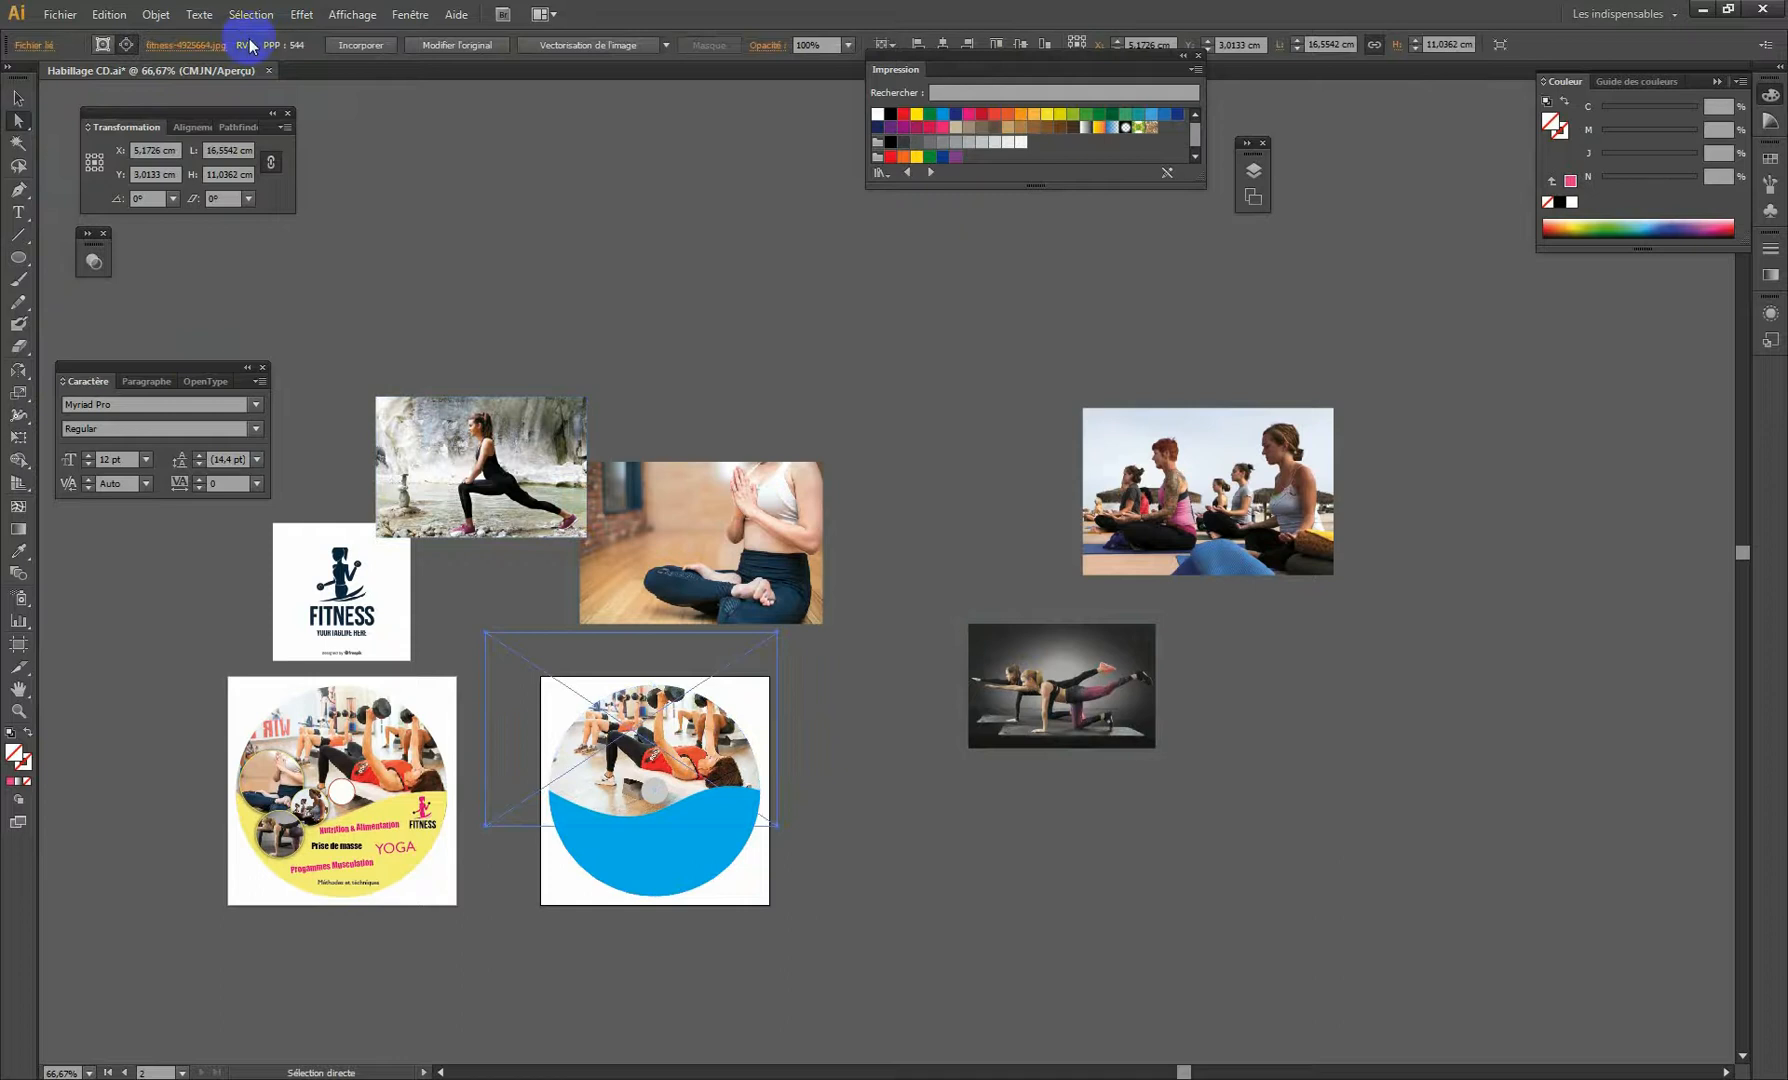
click(345, 45)
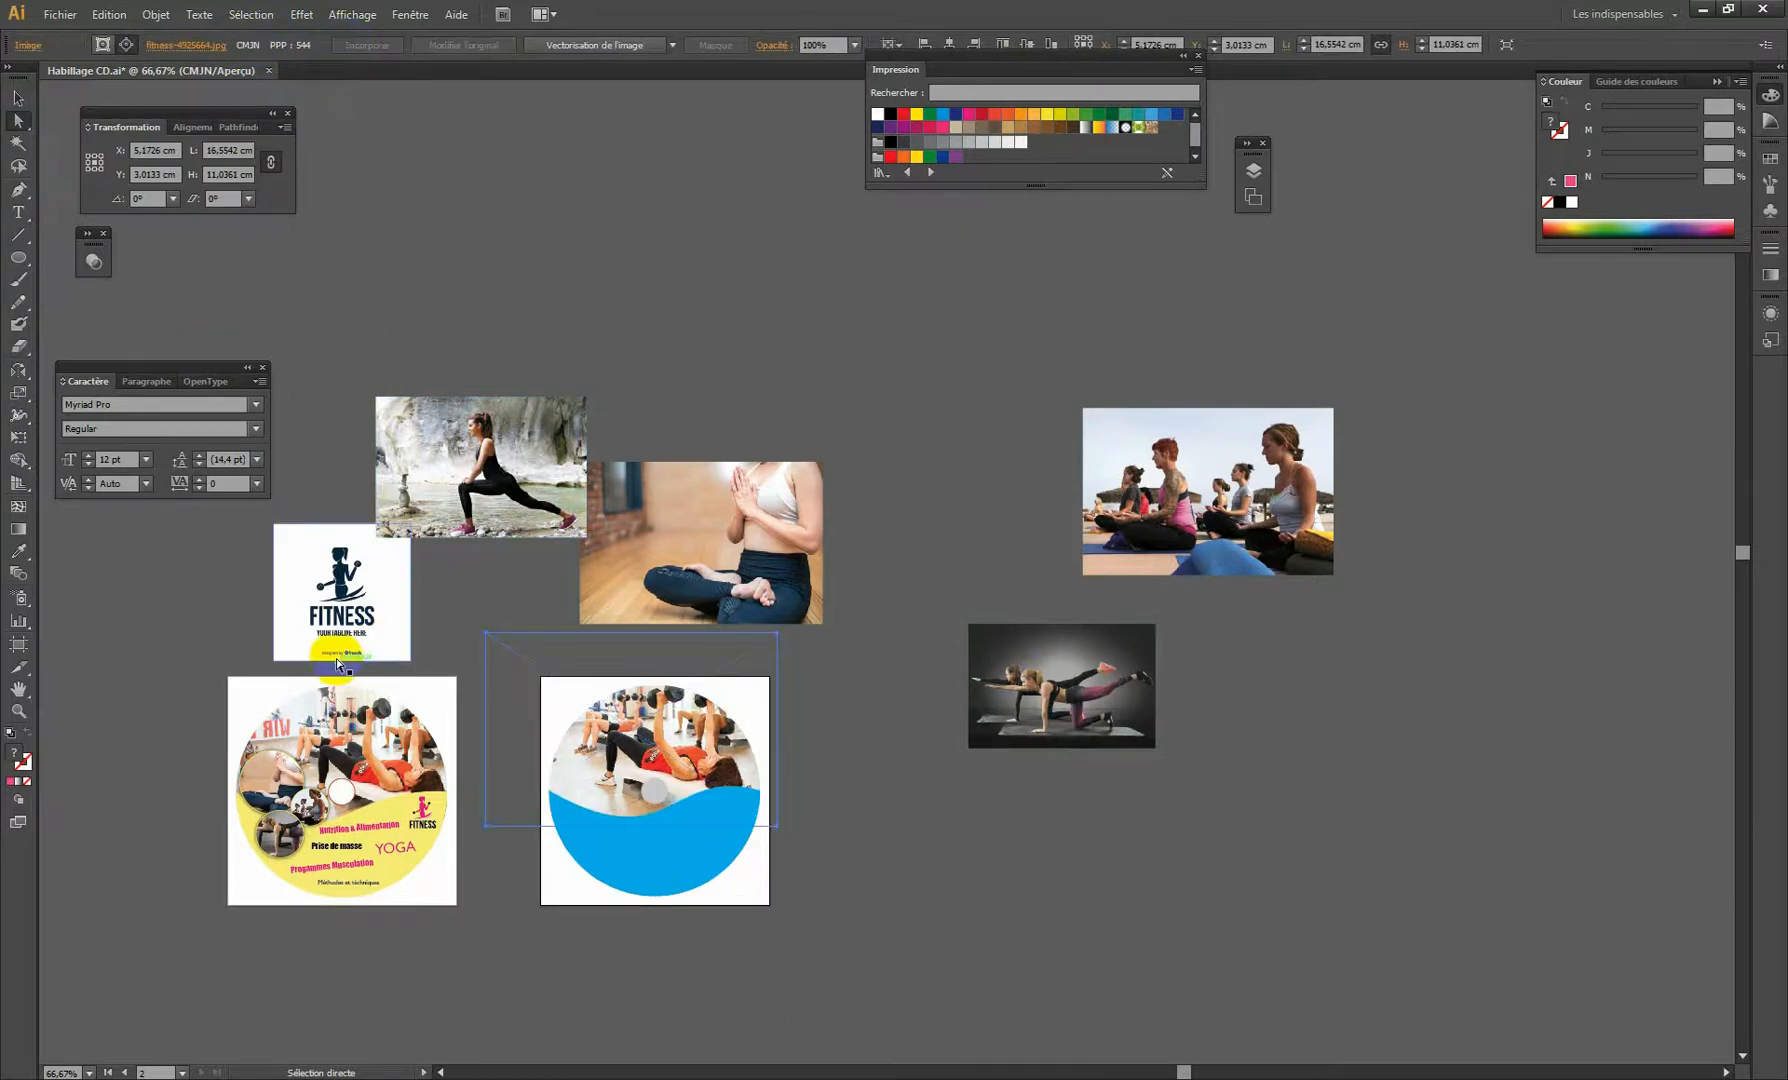
click(350, 639)
click(18, 98)
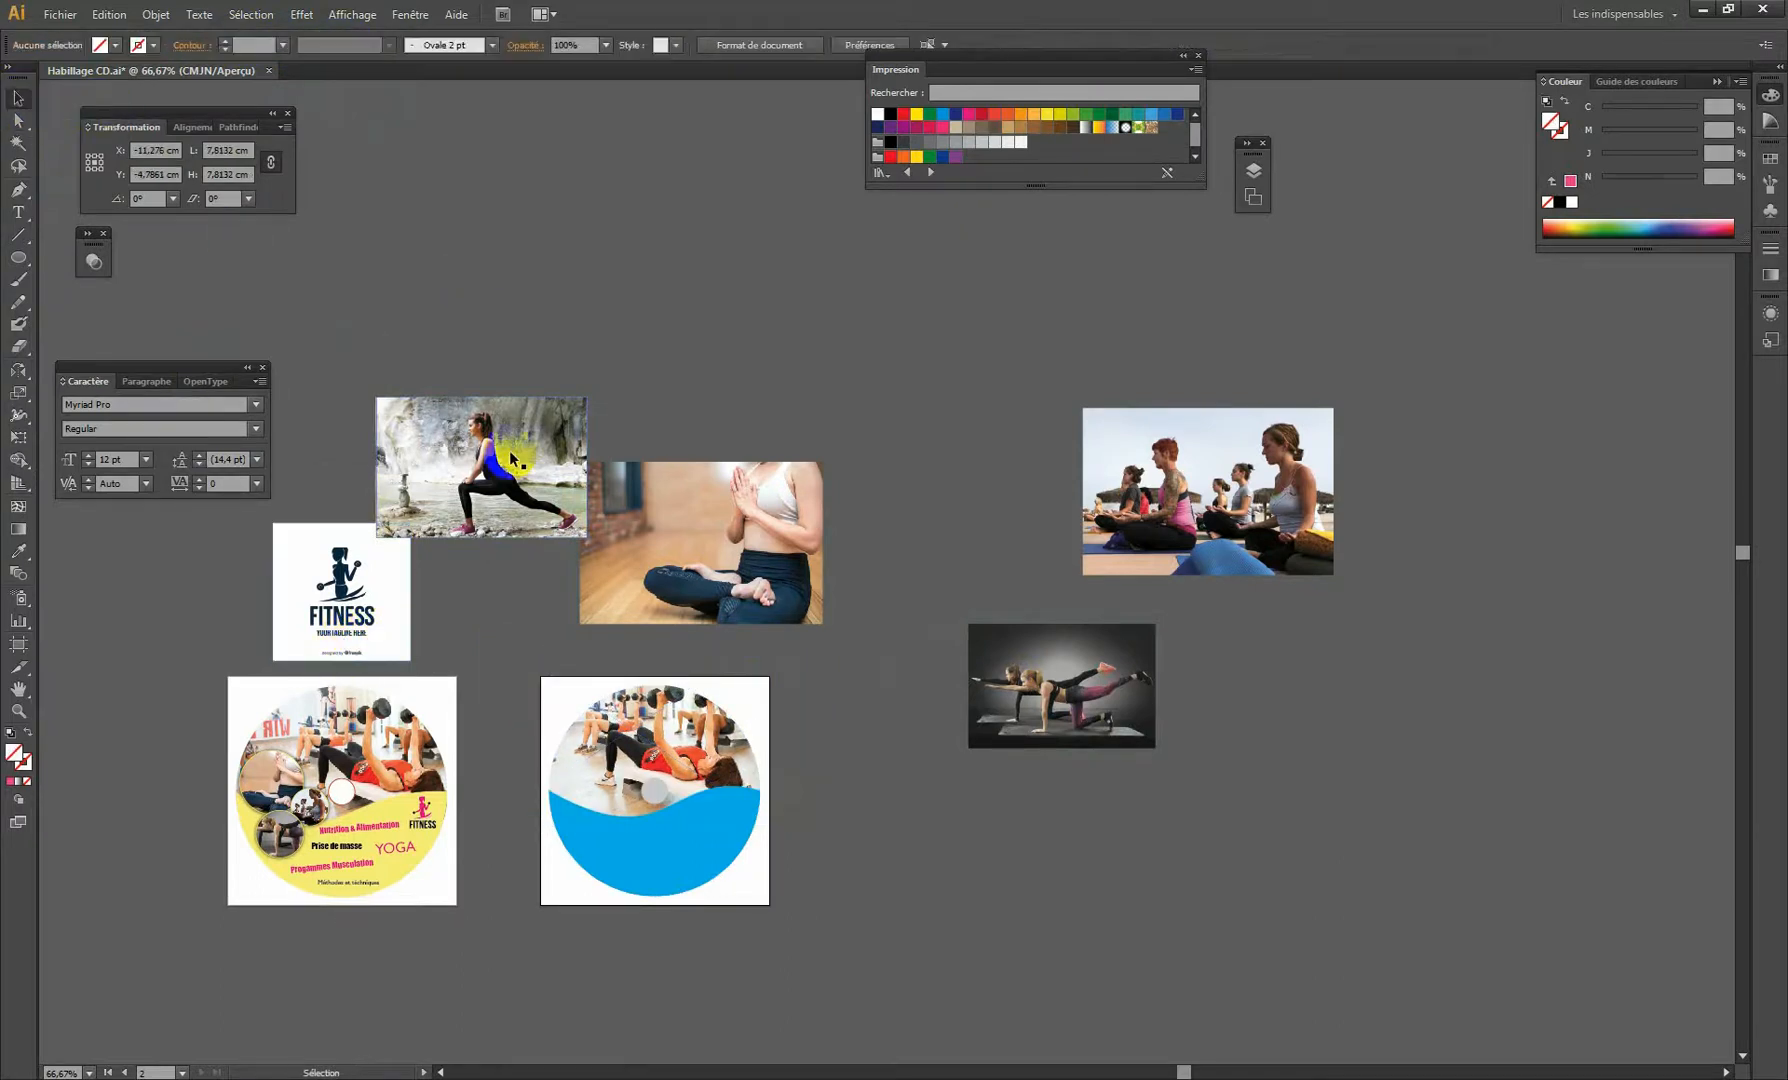
click(767, 655)
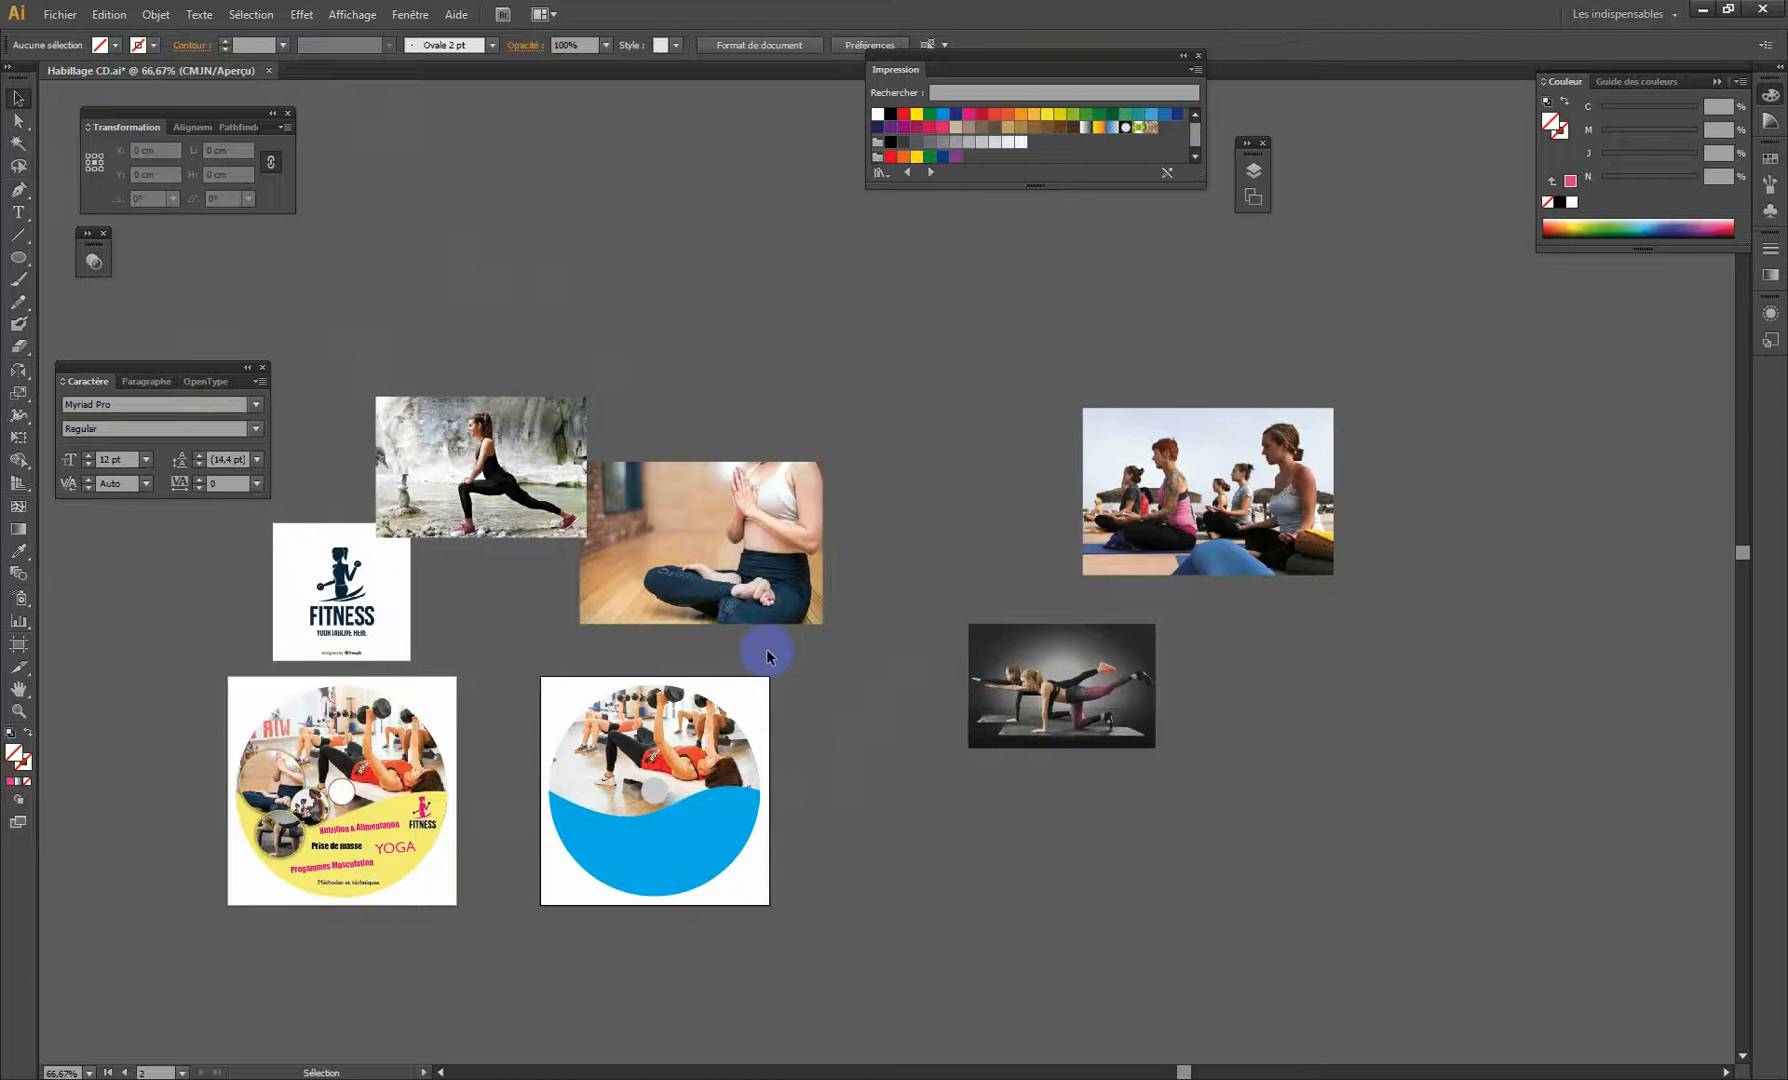
click(427, 409)
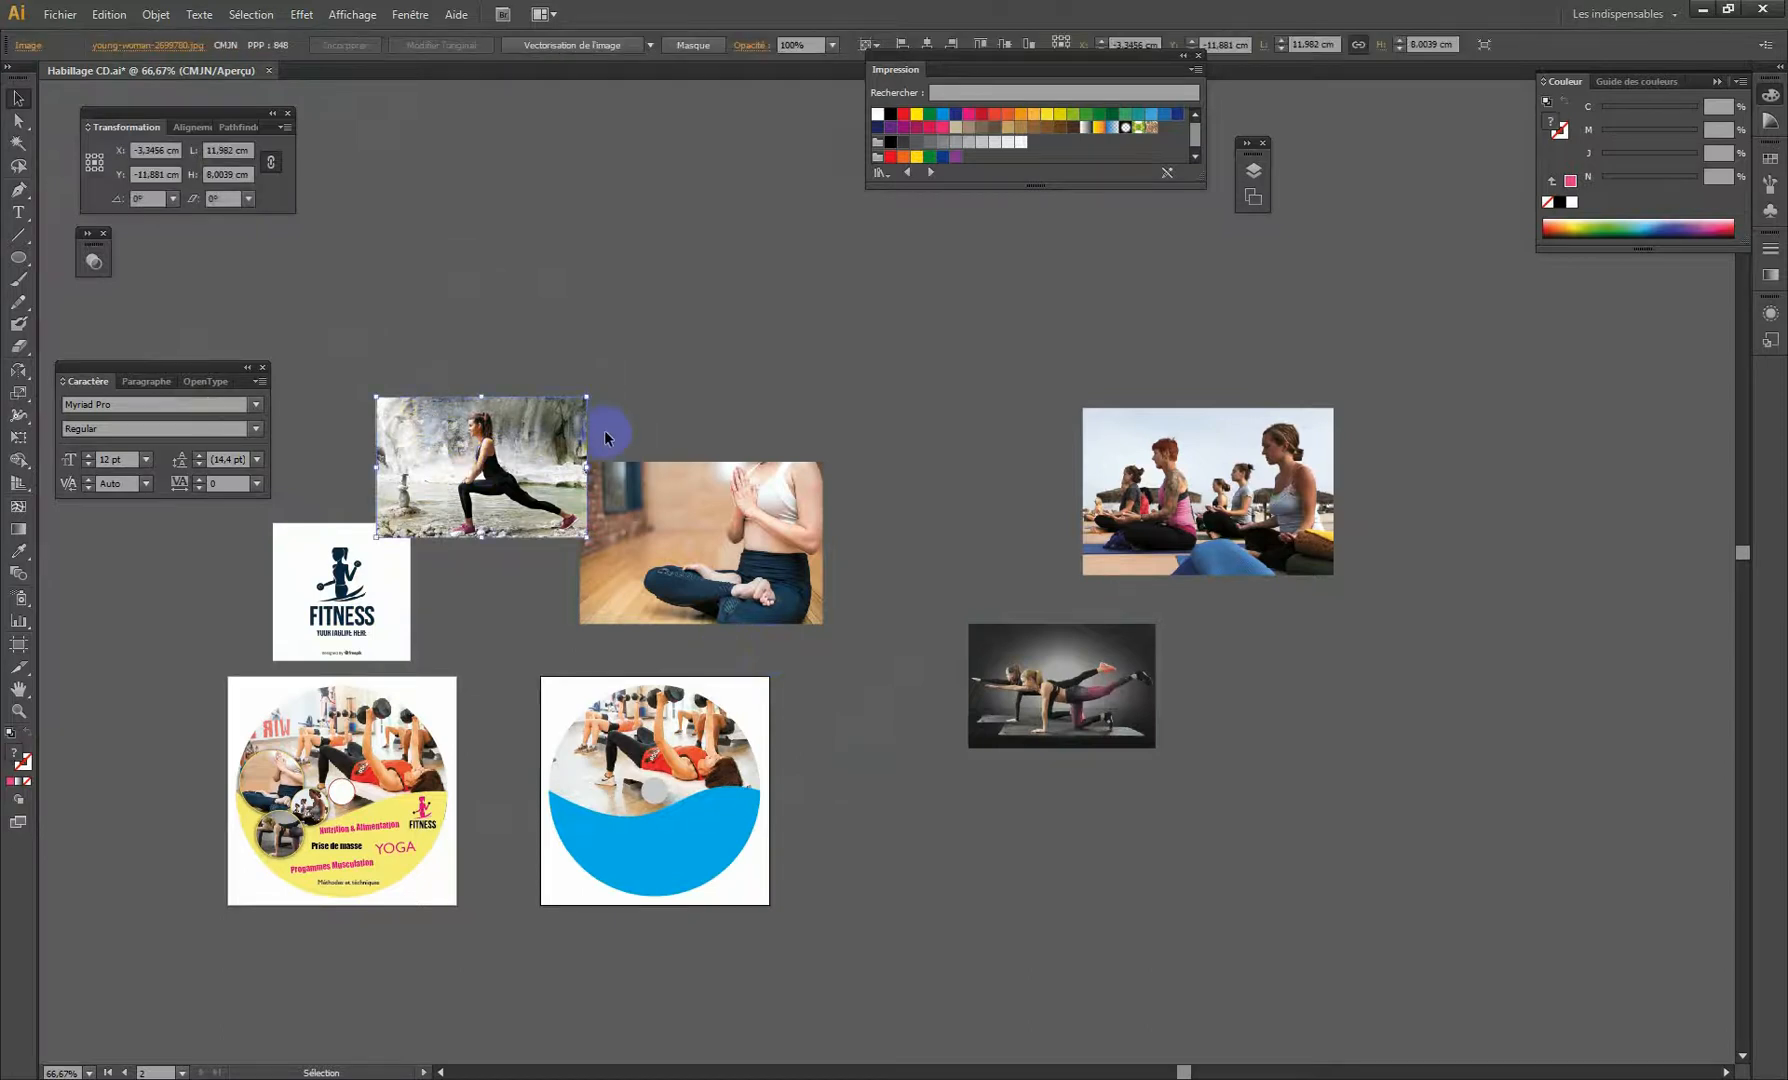
drag(380, 341, 1070, 534)
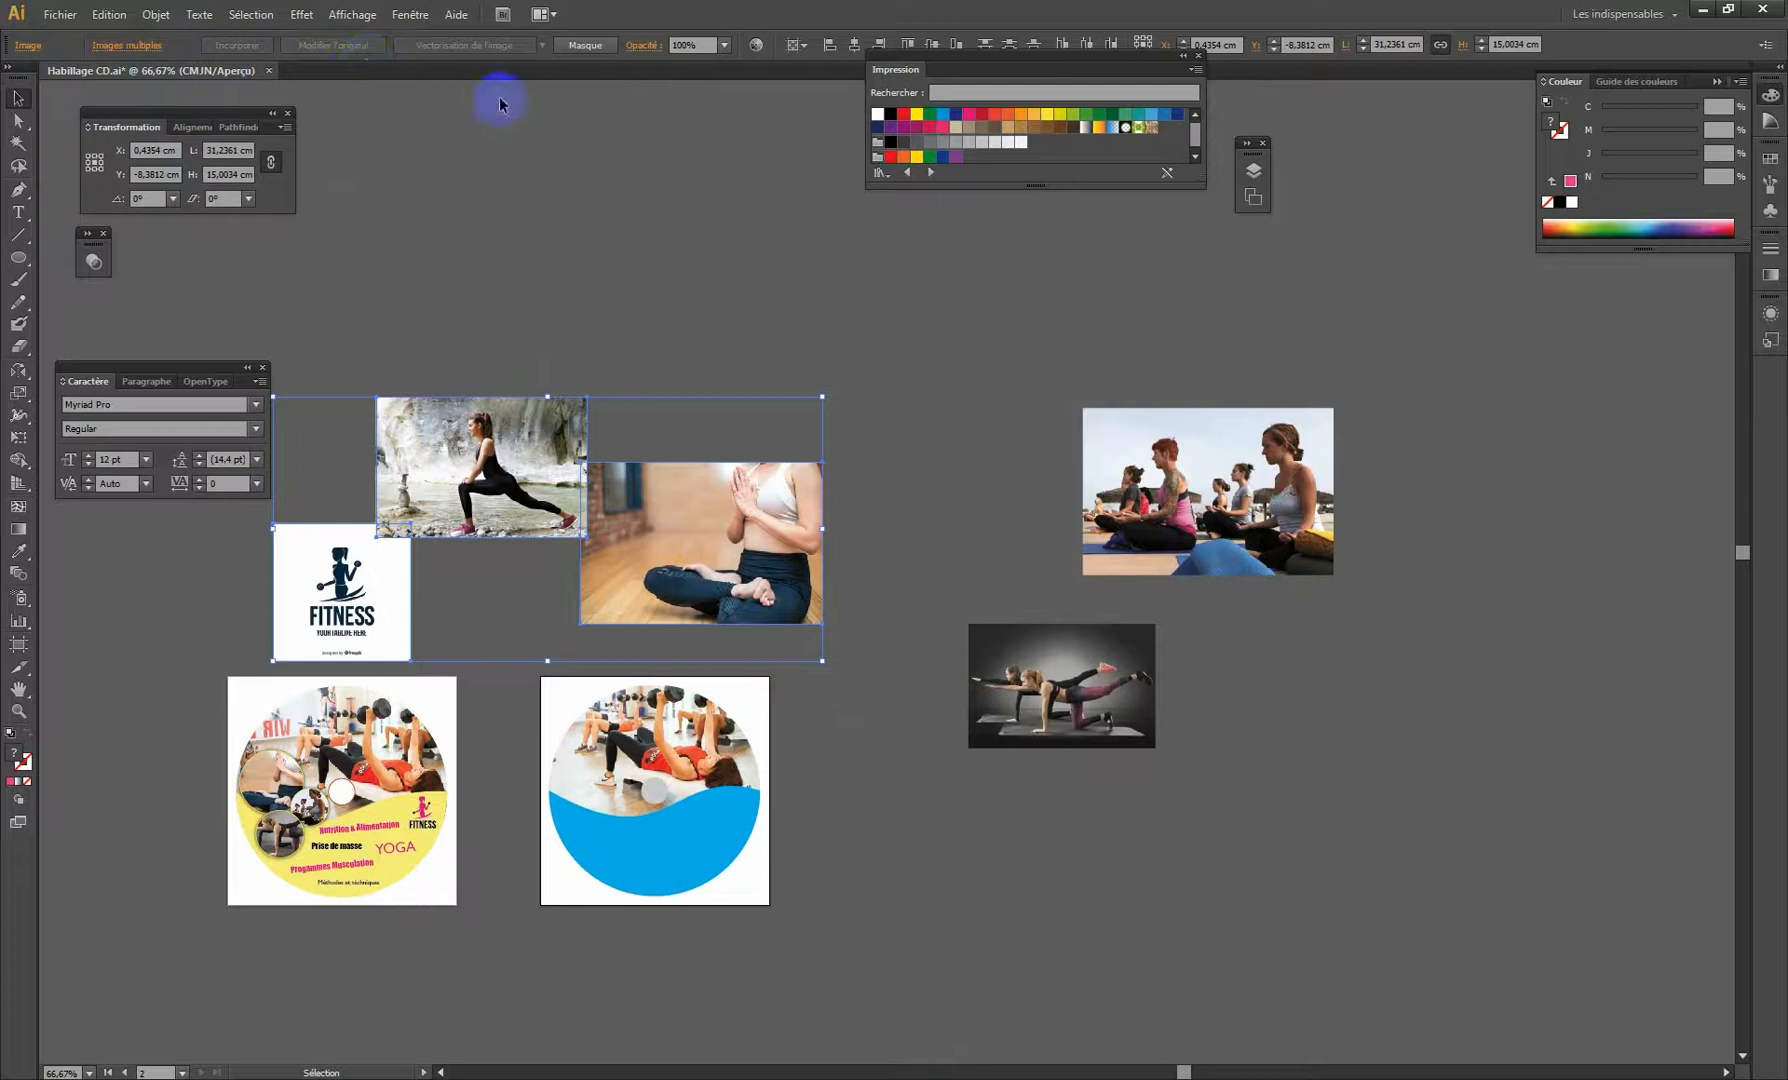
click(728, 214)
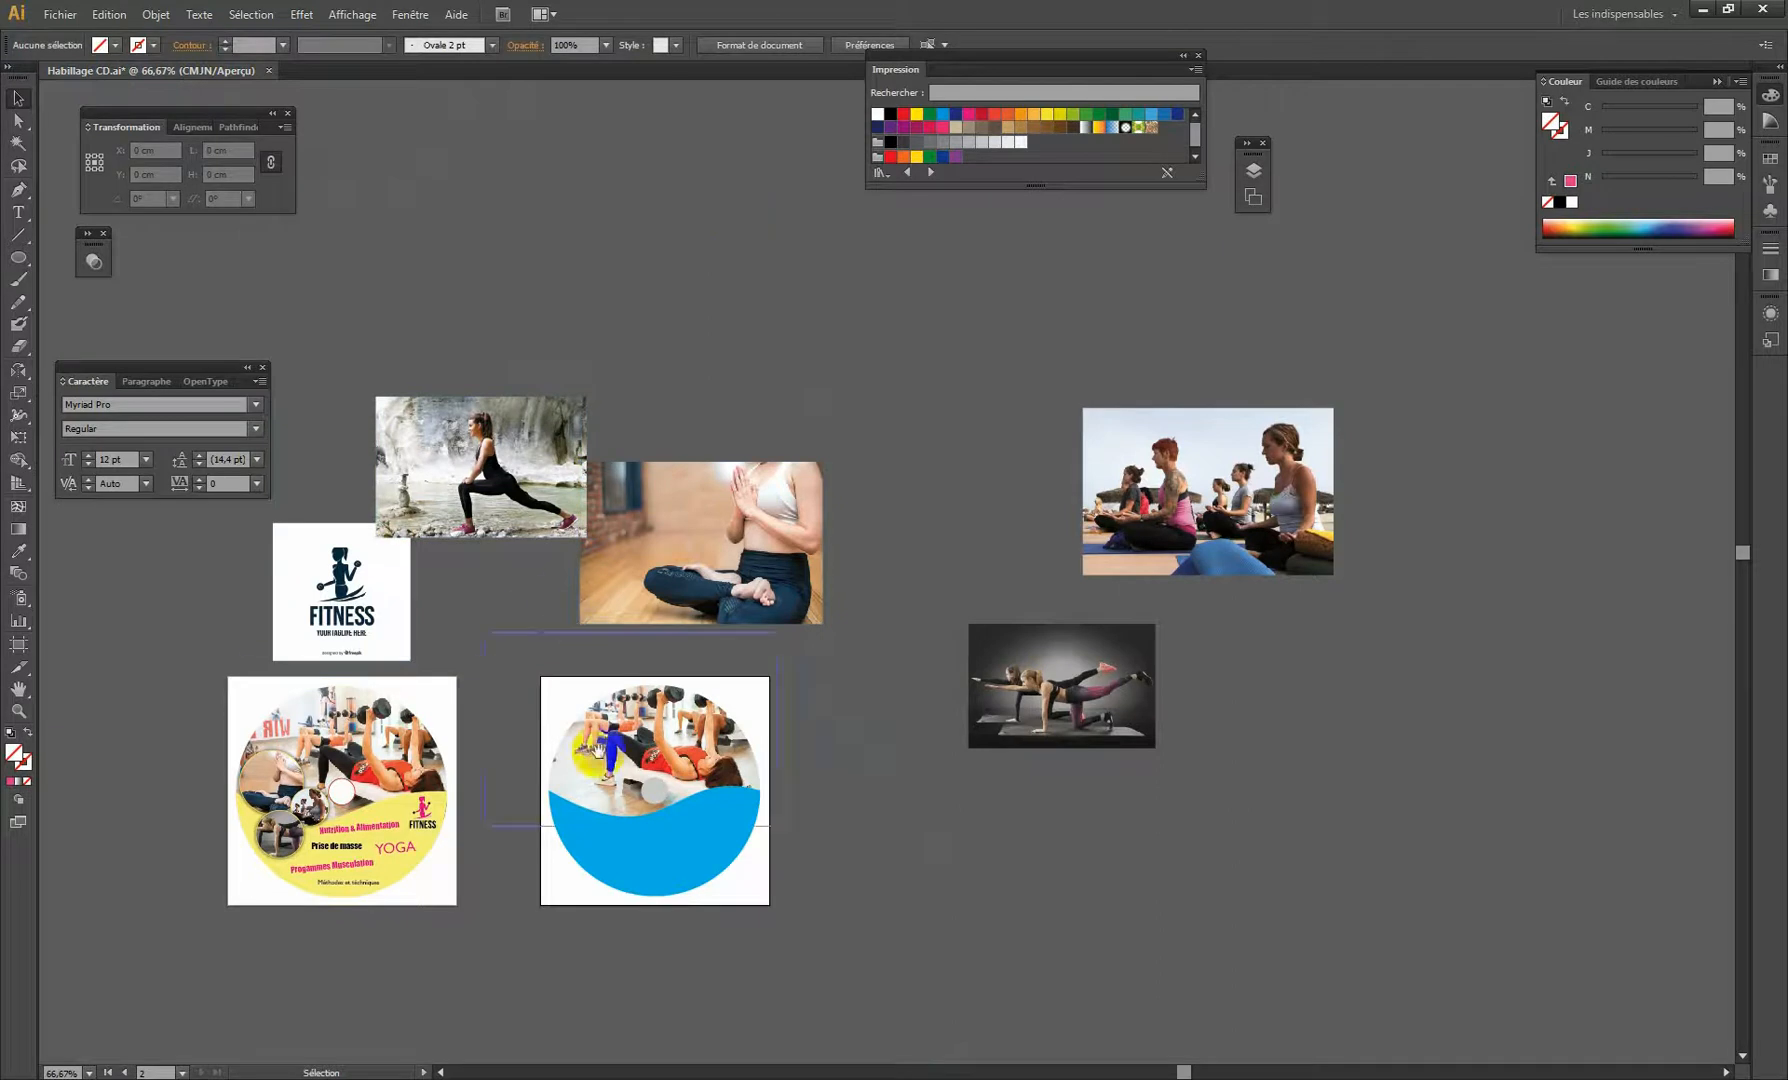
Draw a circle about 4.16 cm in diameter over the left side of the second disc, where the photo meets the blue wave.
key(ctrl+1)
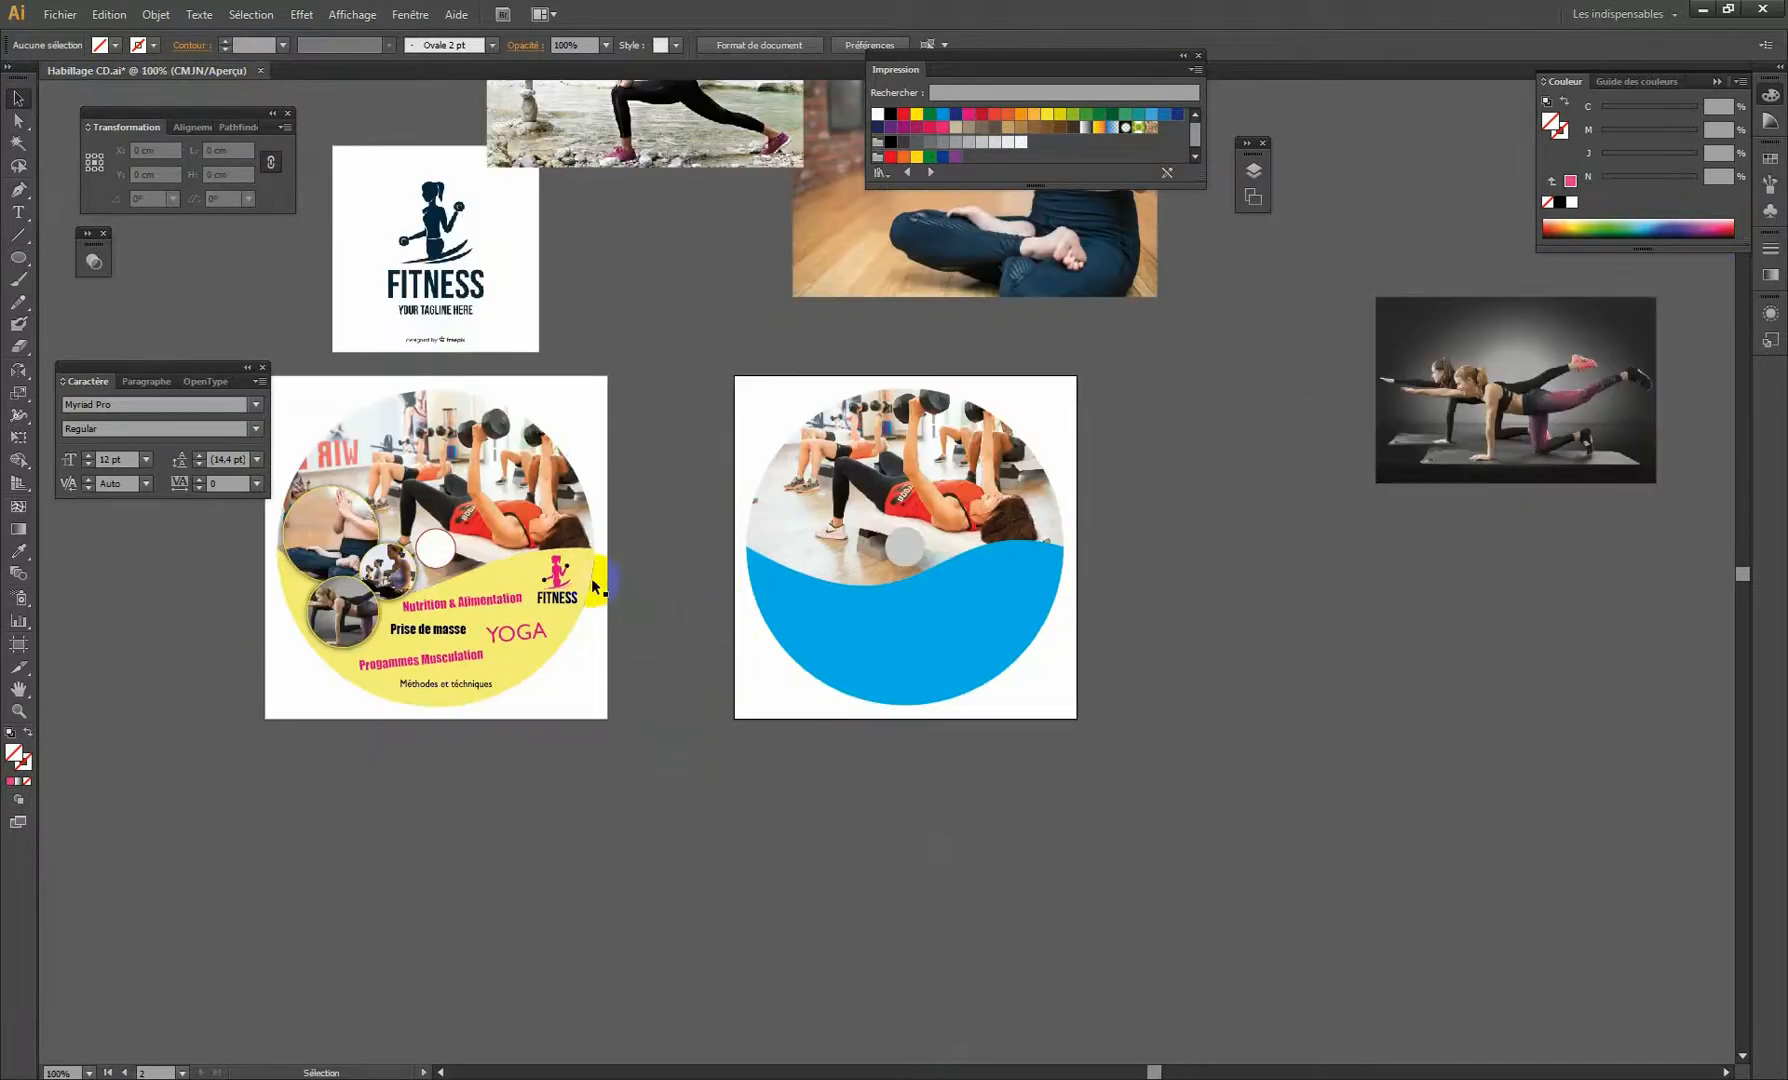
drag(567, 457, 561, 455)
drag(466, 386, 447, 404)
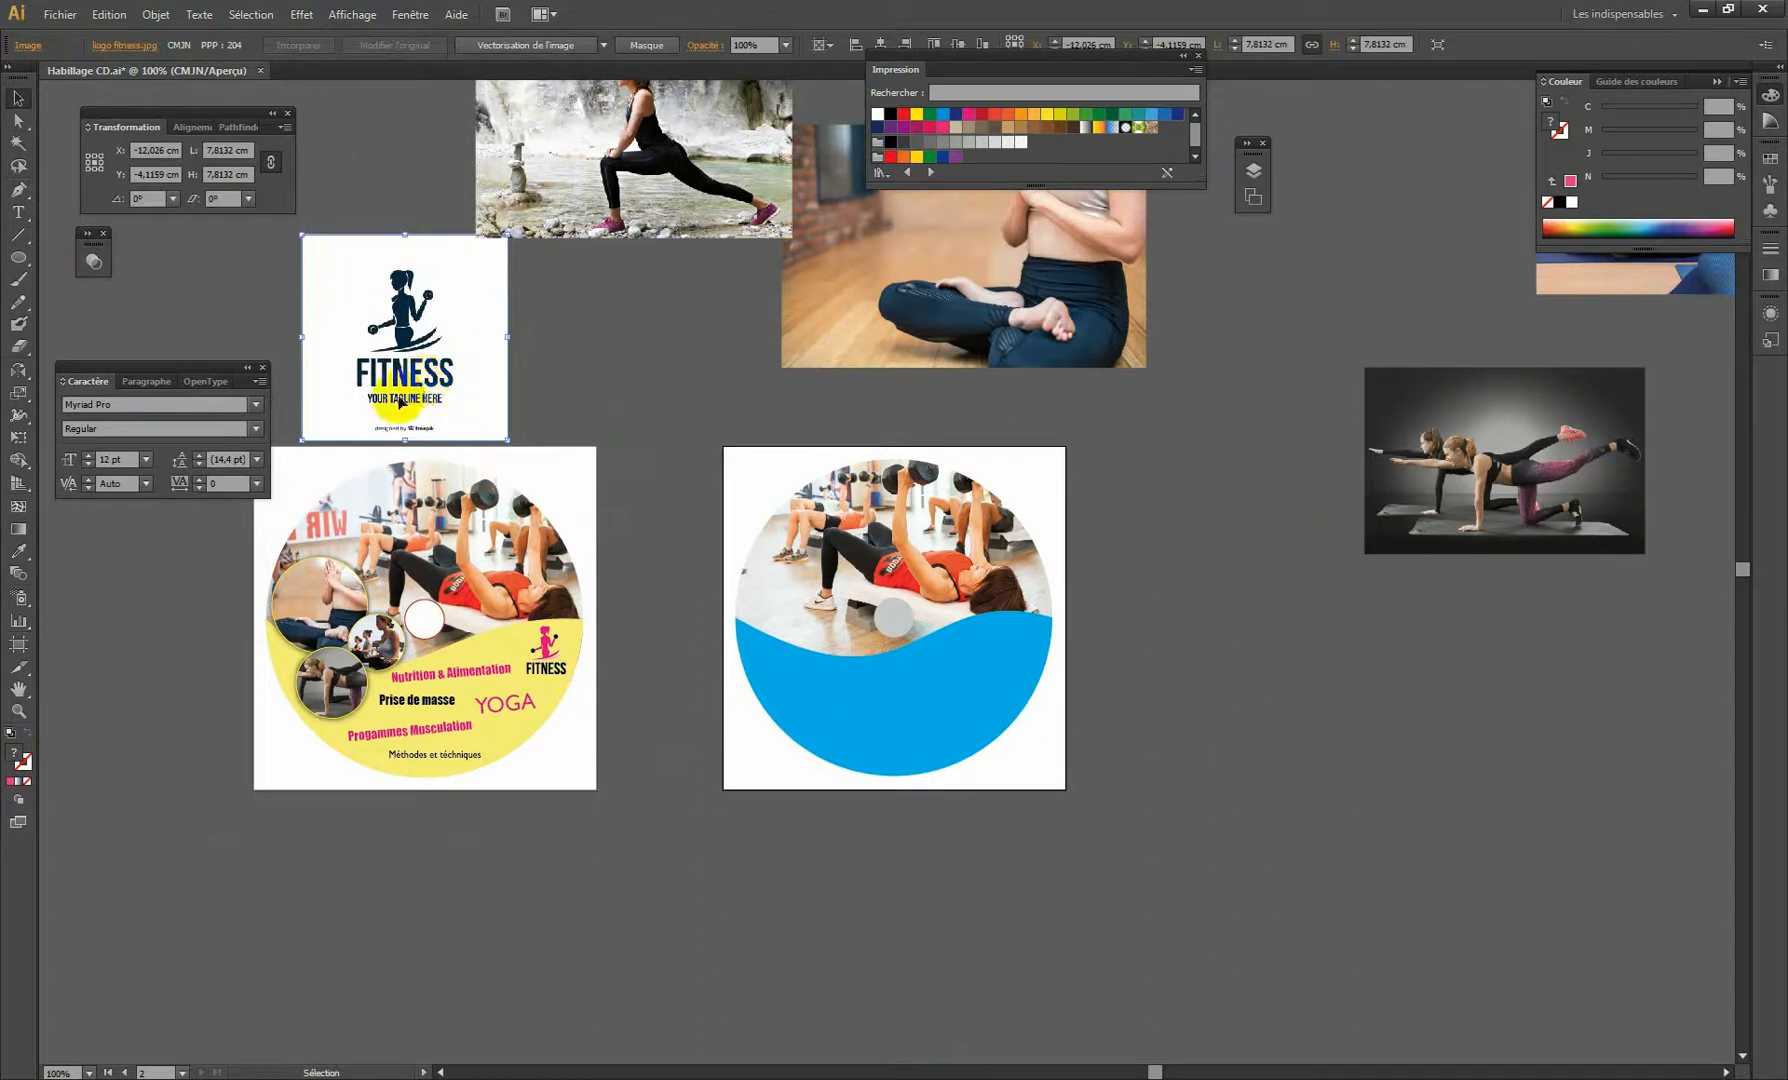
click(18, 257)
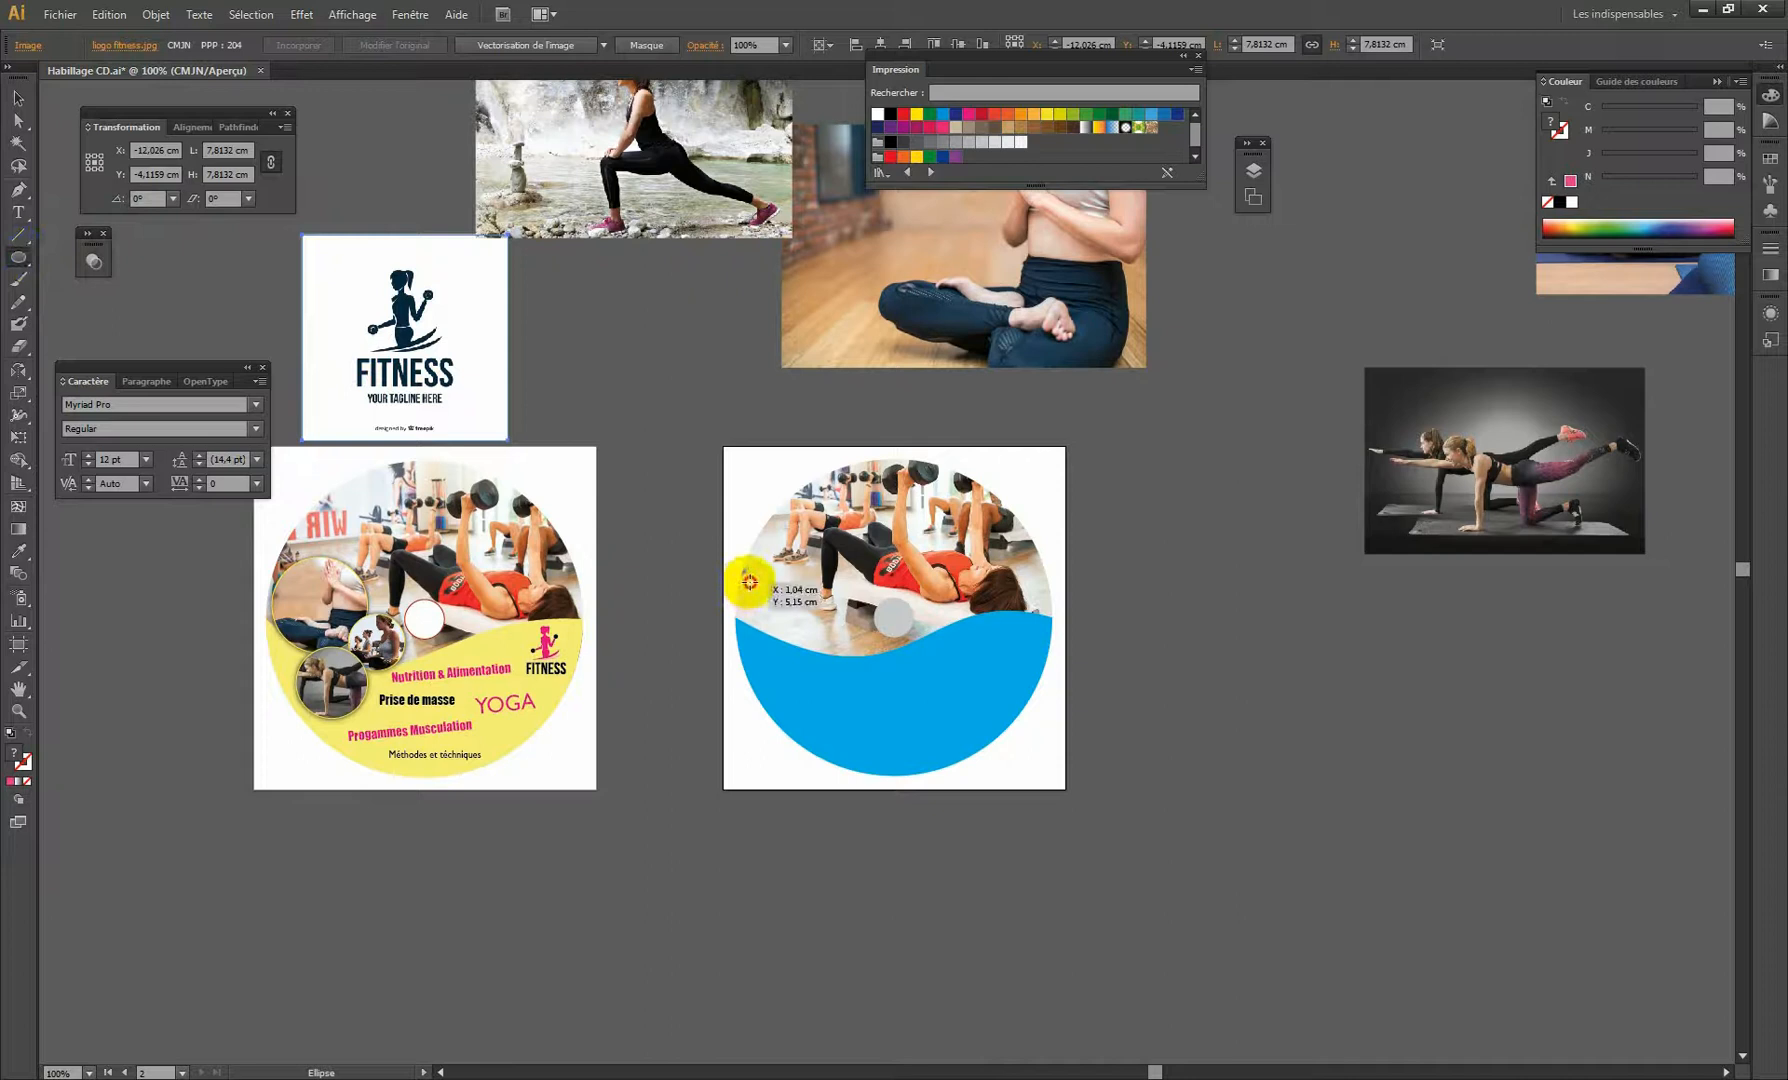
drag(747, 583, 859, 684)
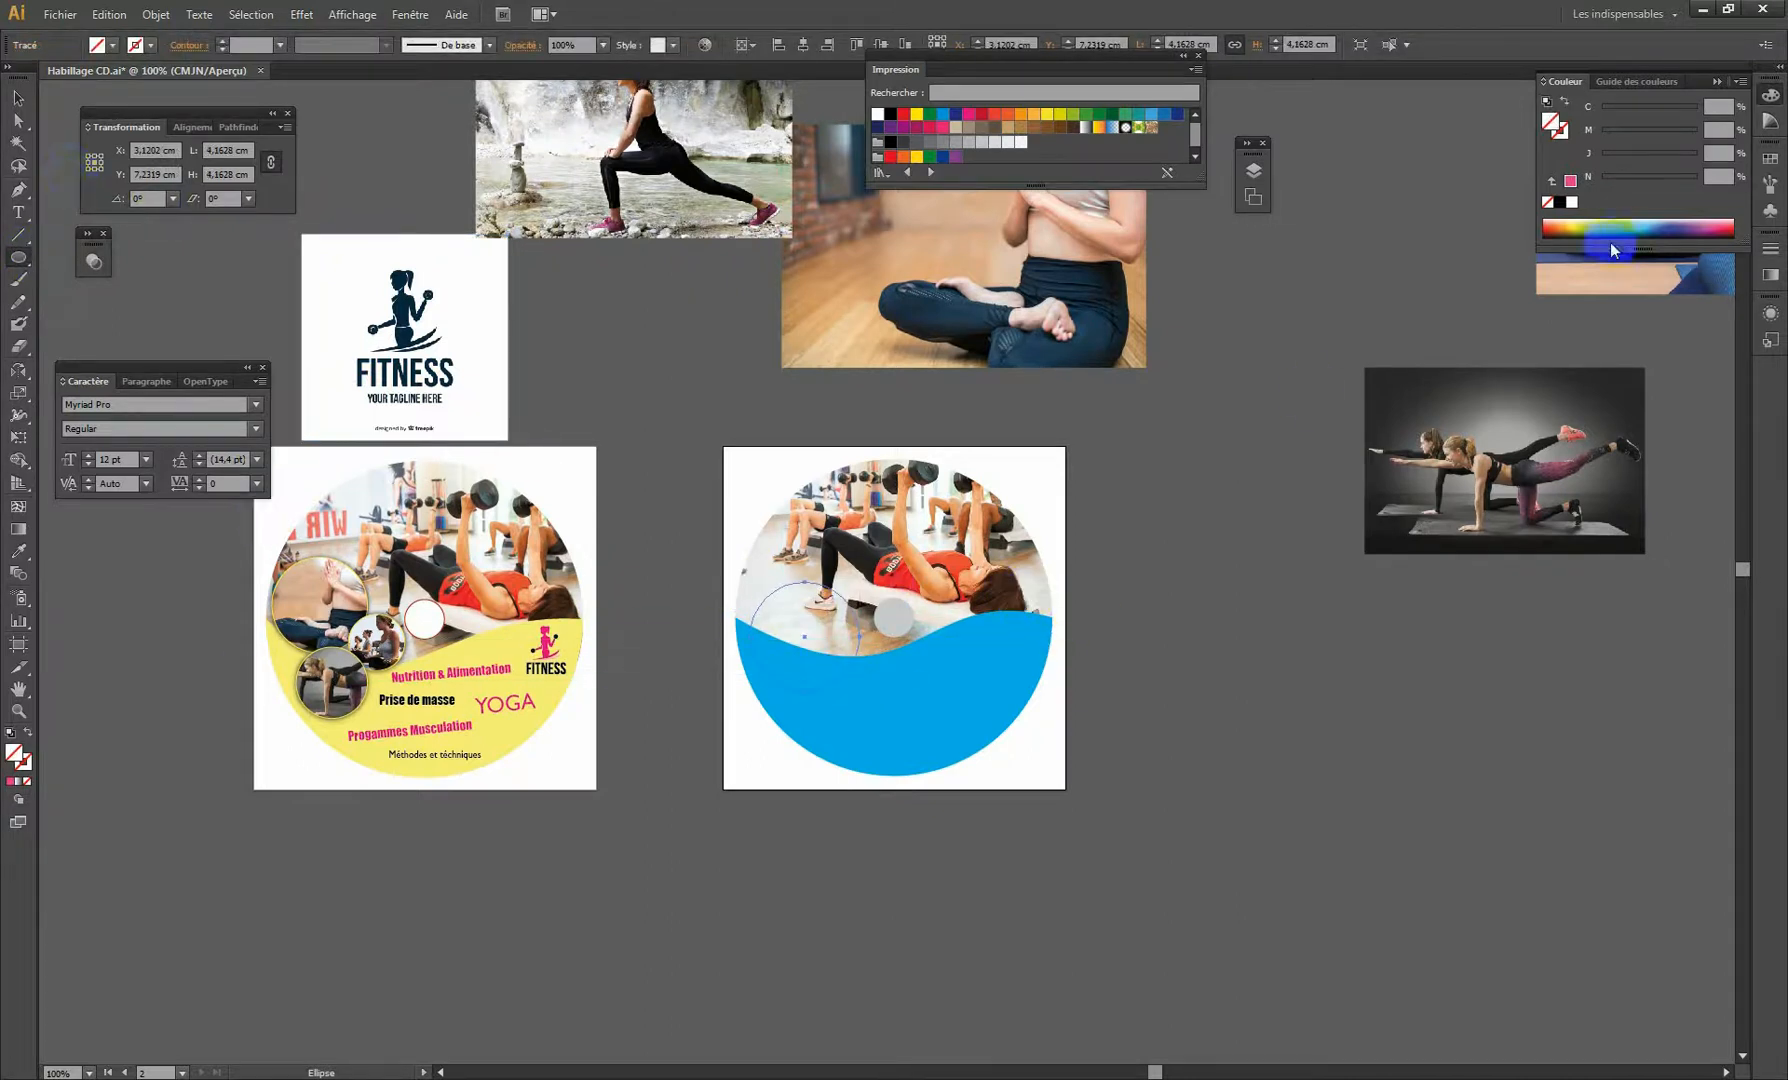
Give the new circle the default white fill and black stroke.
click(1570, 180)
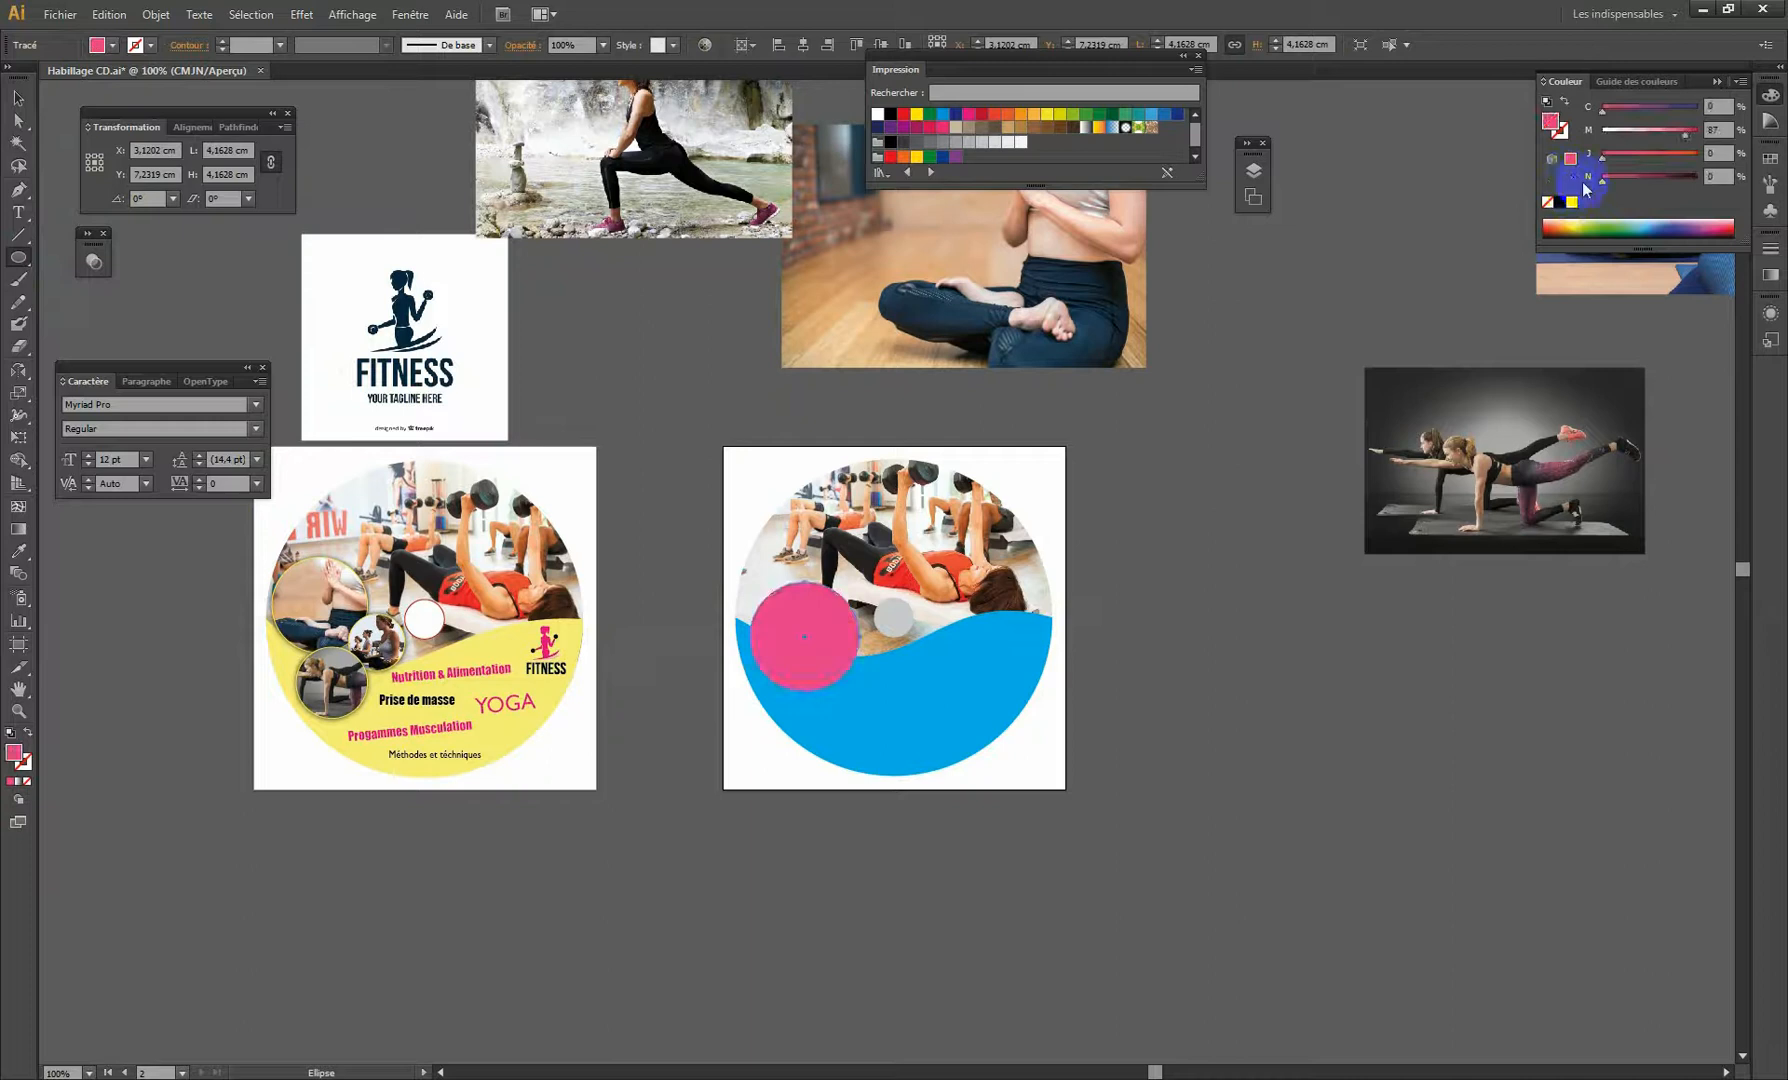
click(28, 736)
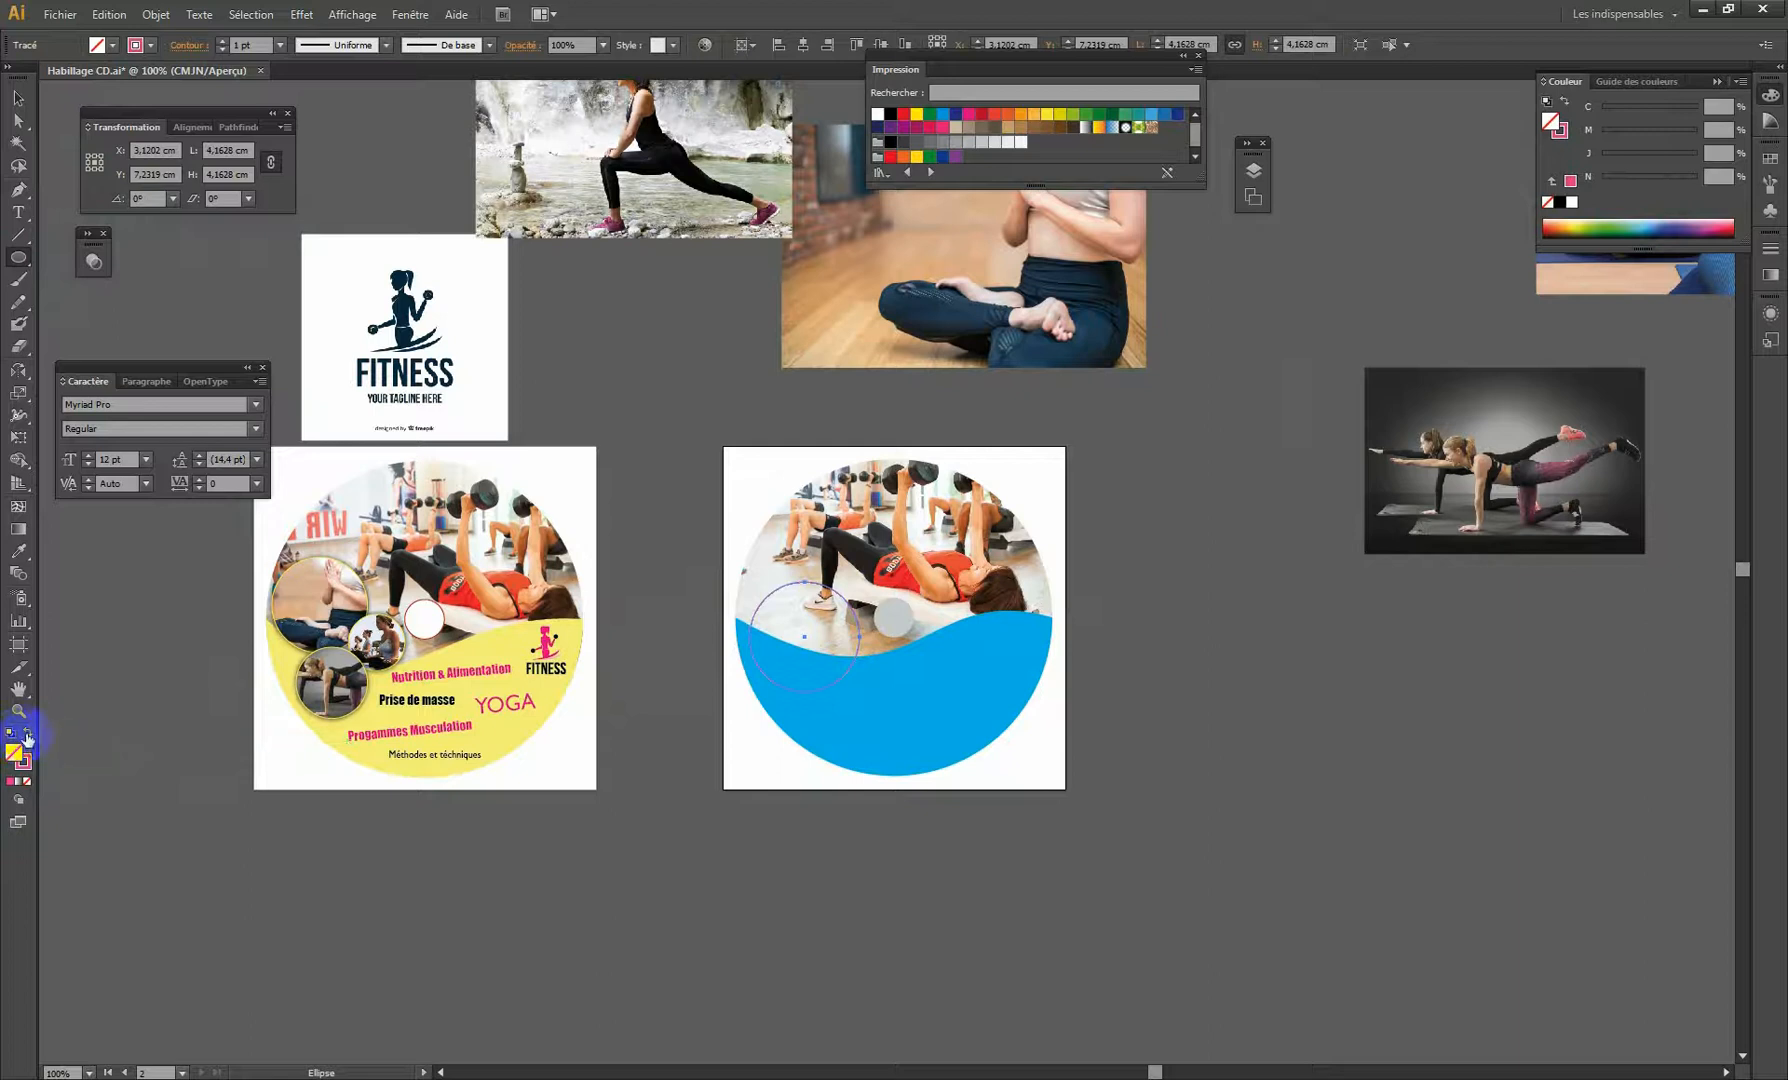
click(28, 736)
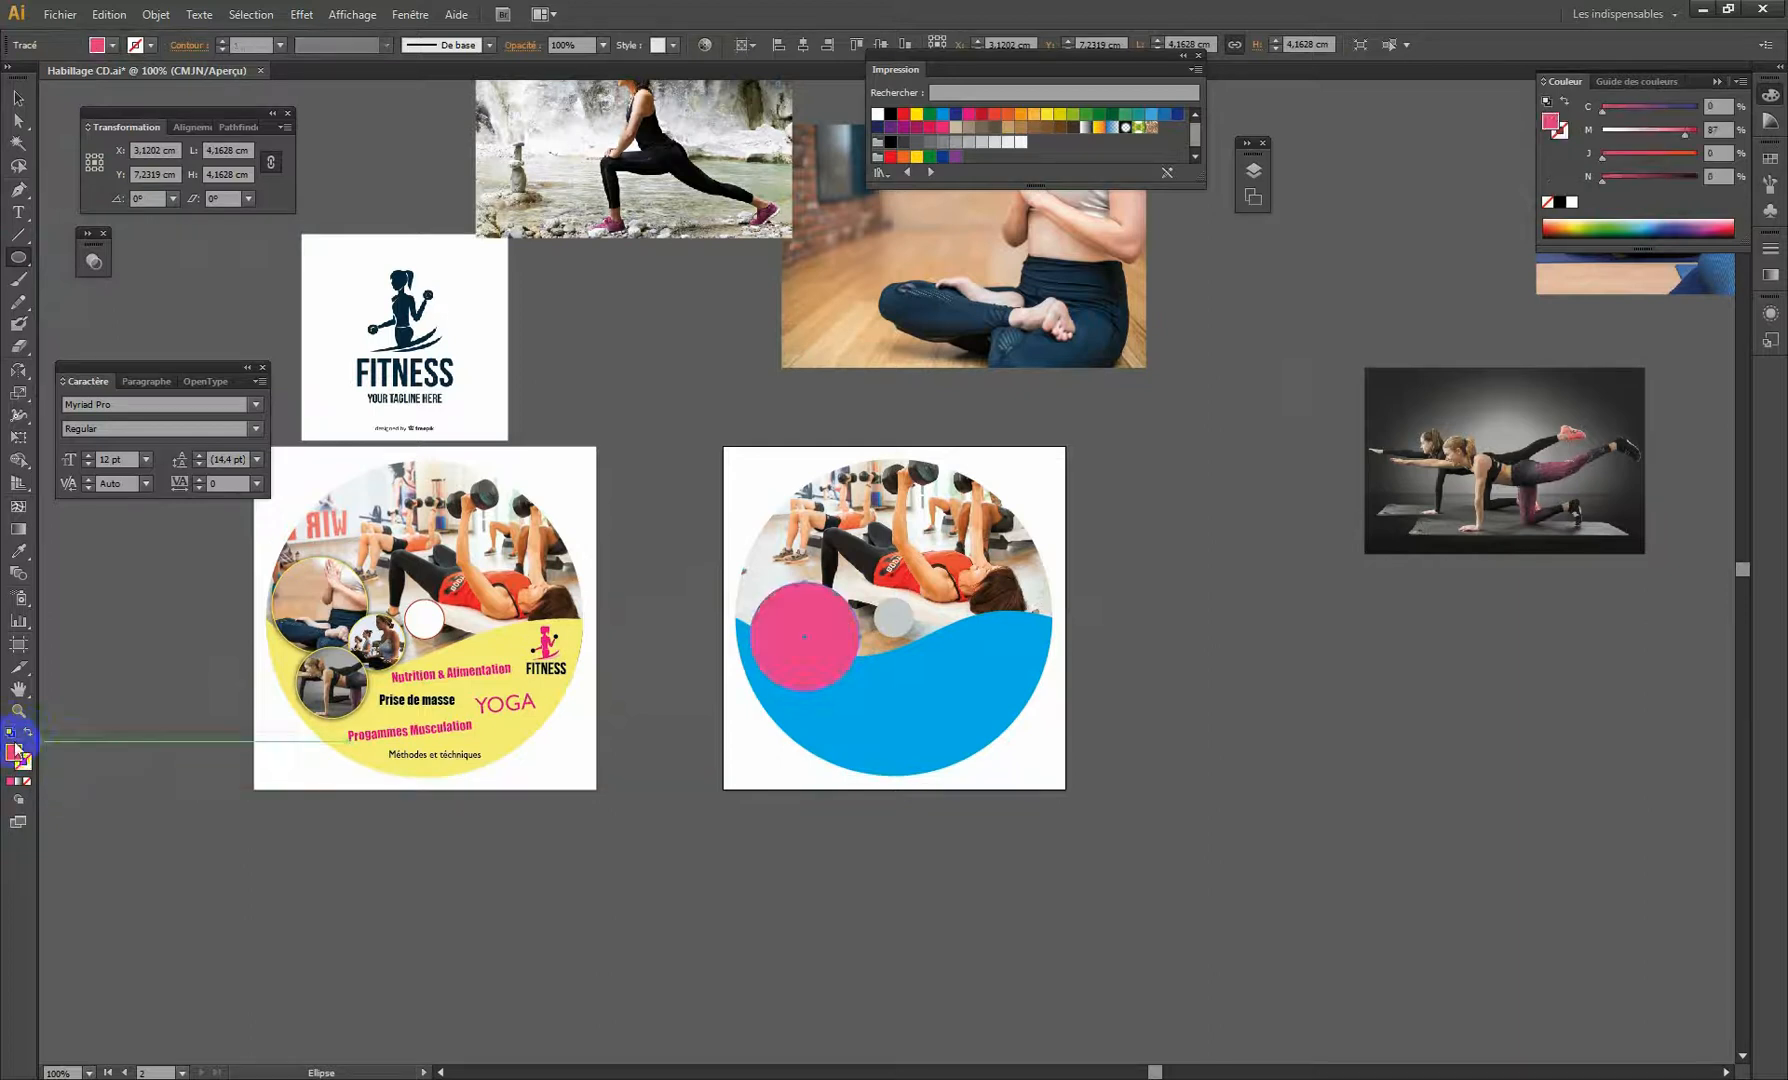
click(9, 733)
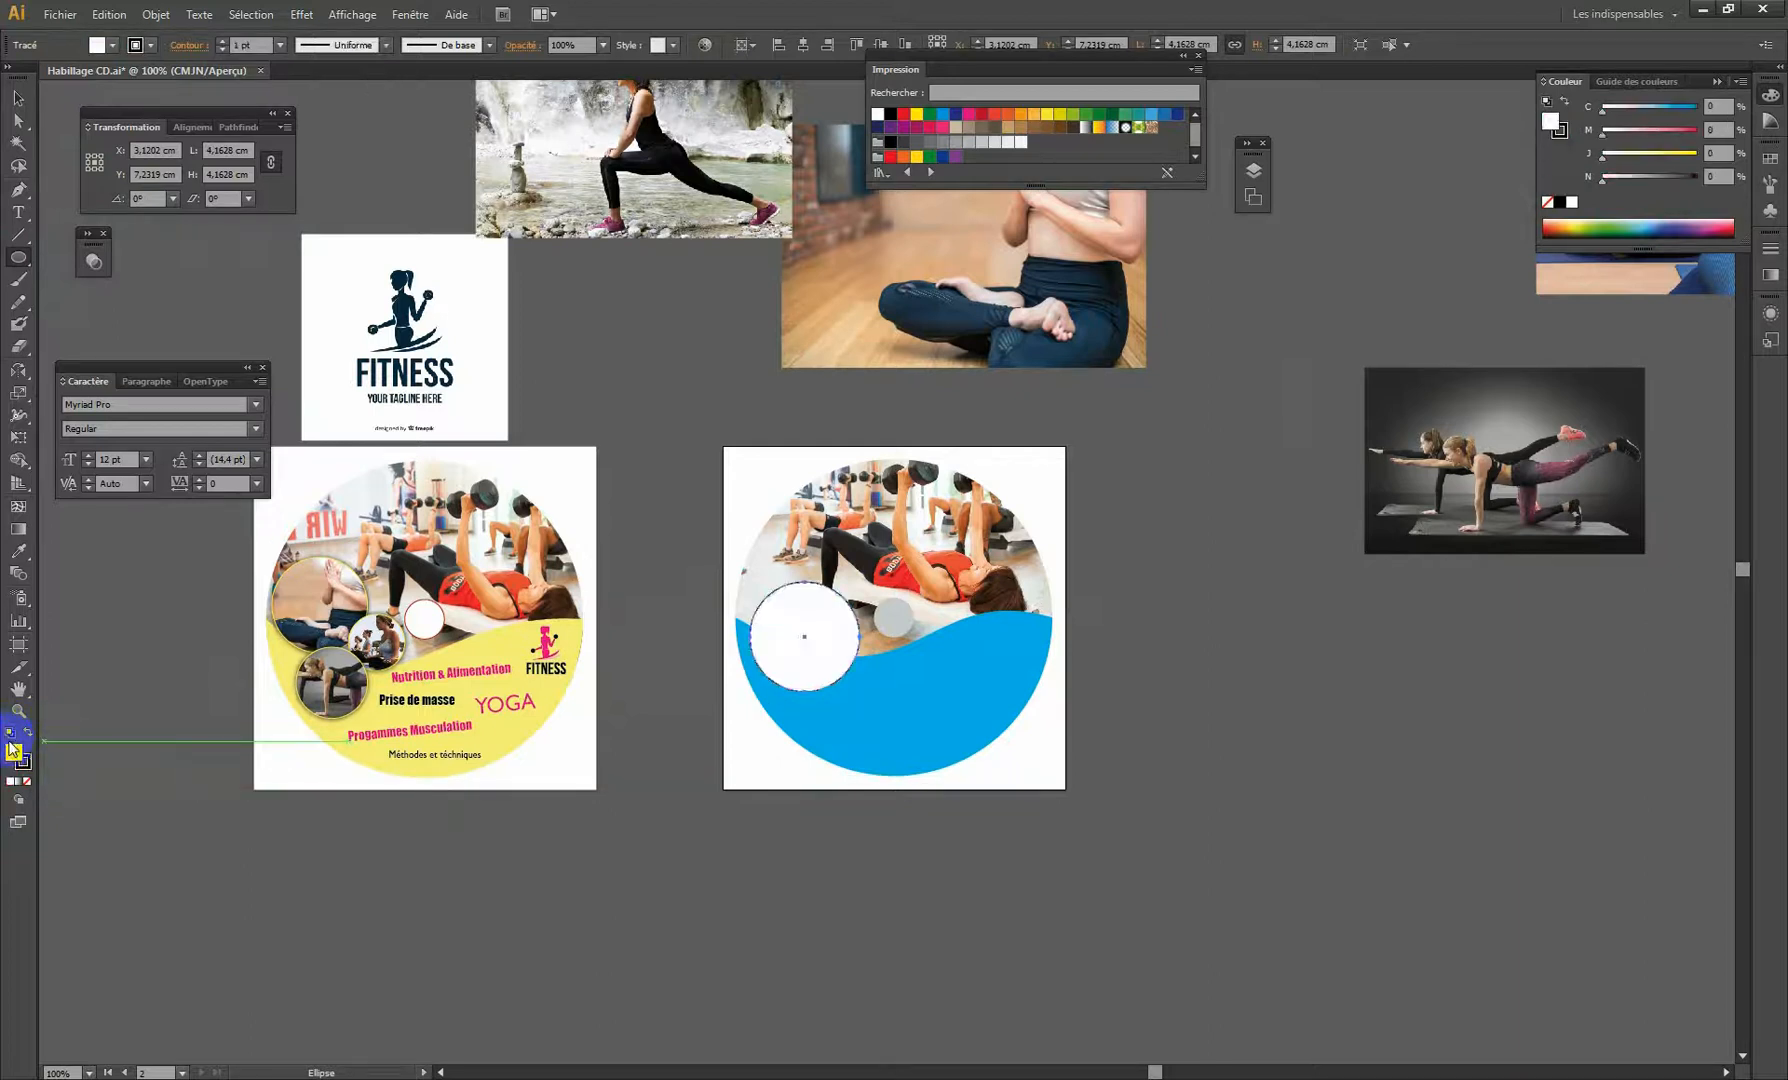
Place the seated yoga photo behind the white circle, scaled down to about 9.4 × 6.27 cm.
click(18, 100)
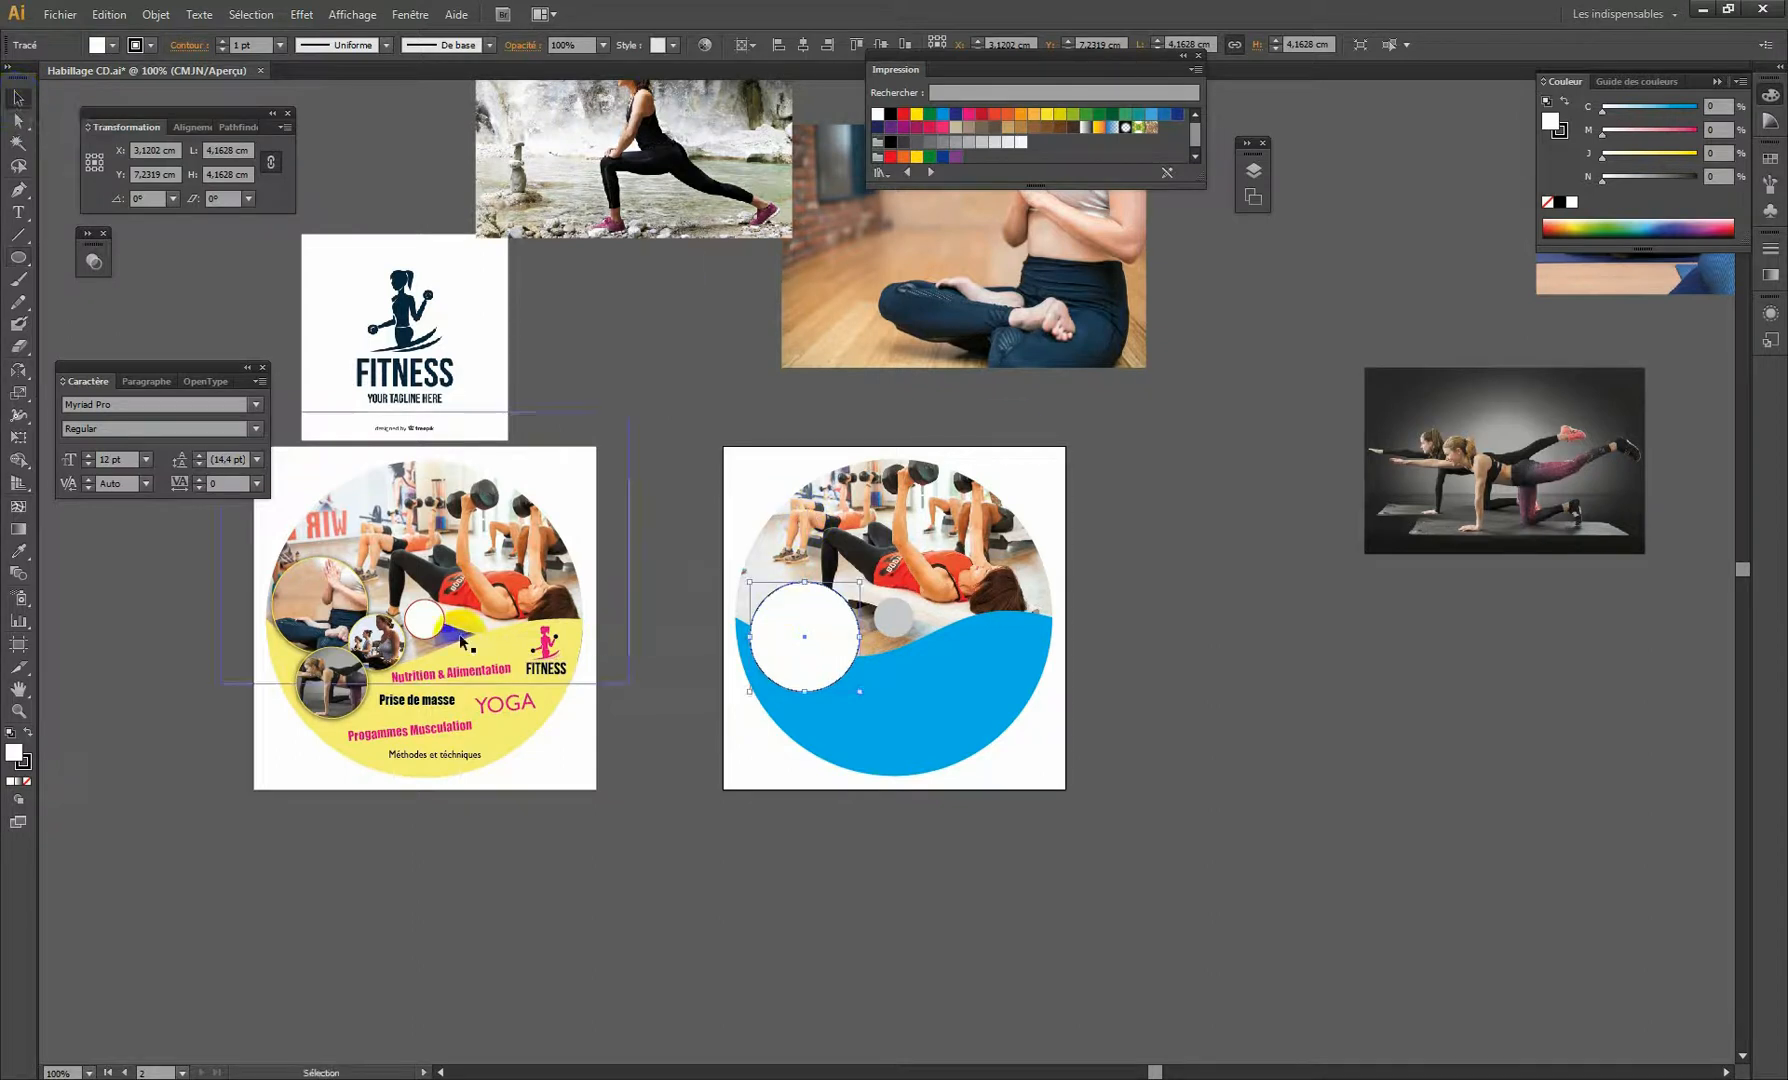
drag(894, 377, 699, 588)
drag(800, 452, 768, 573)
drag(718, 589, 823, 359)
drag(948, 283, 771, 533)
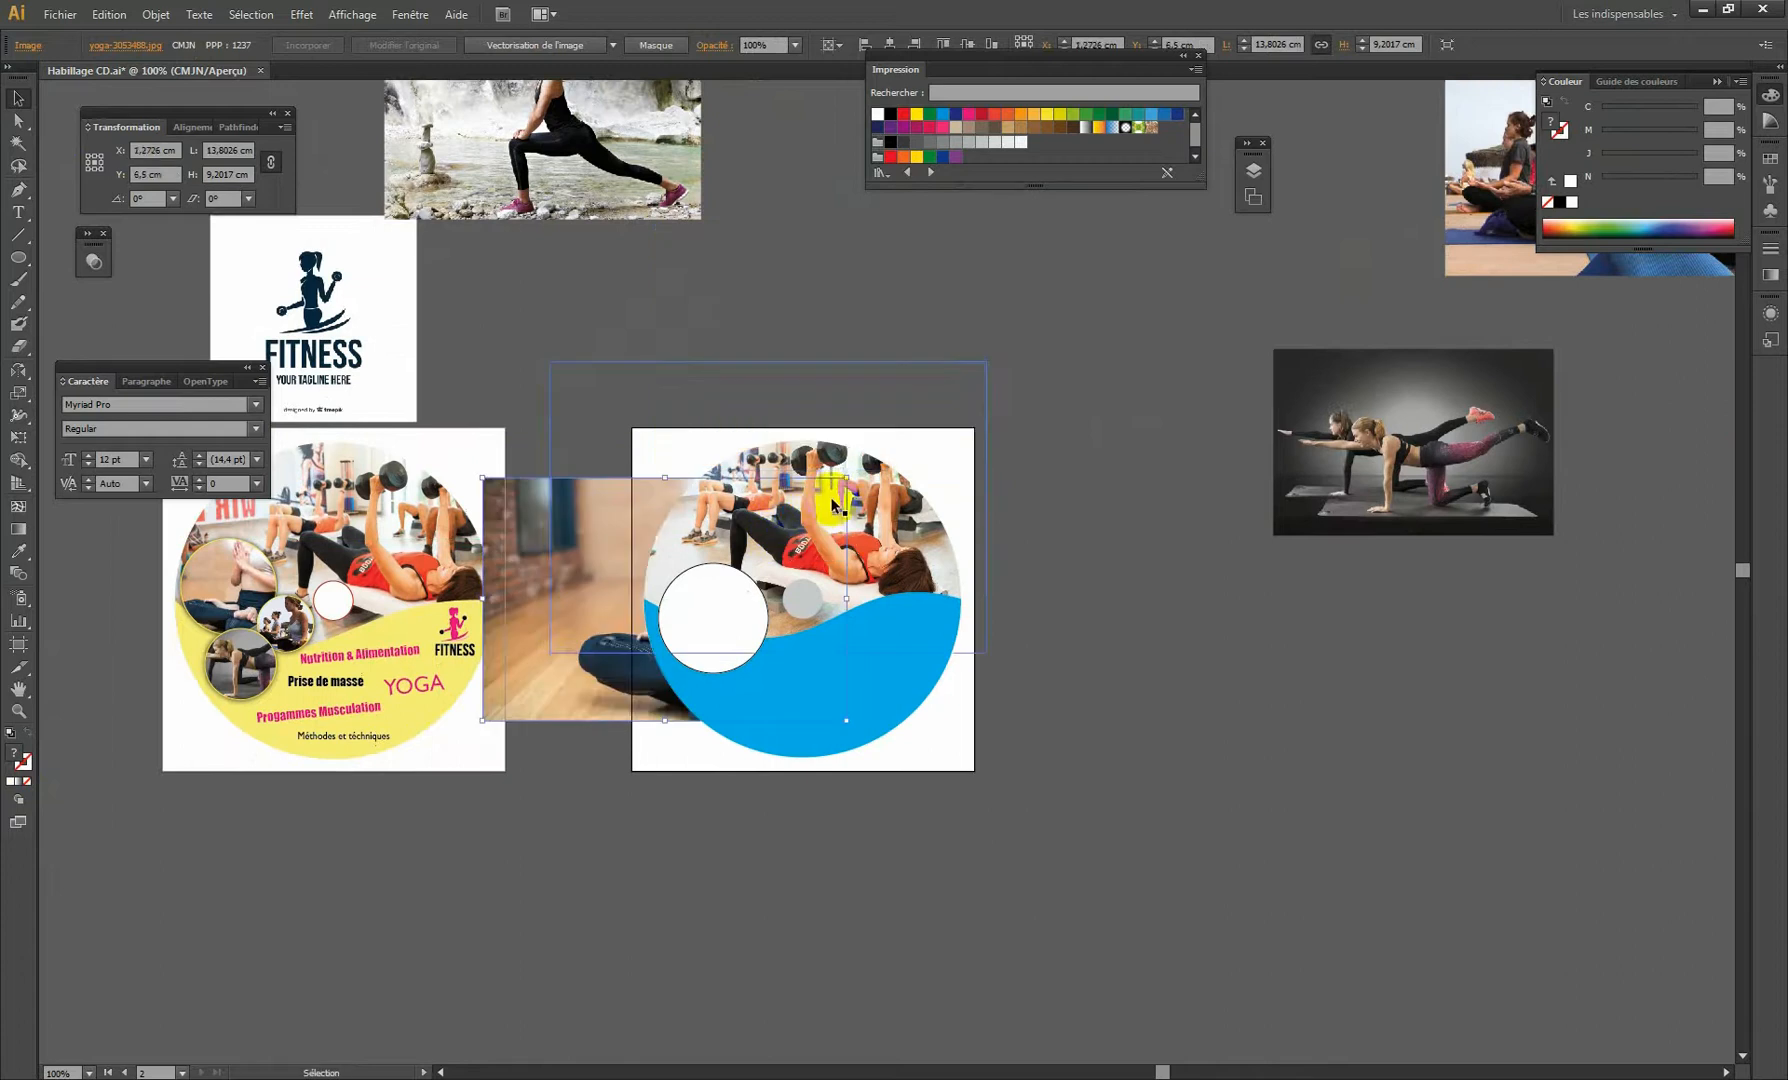
drag(845, 485, 731, 553)
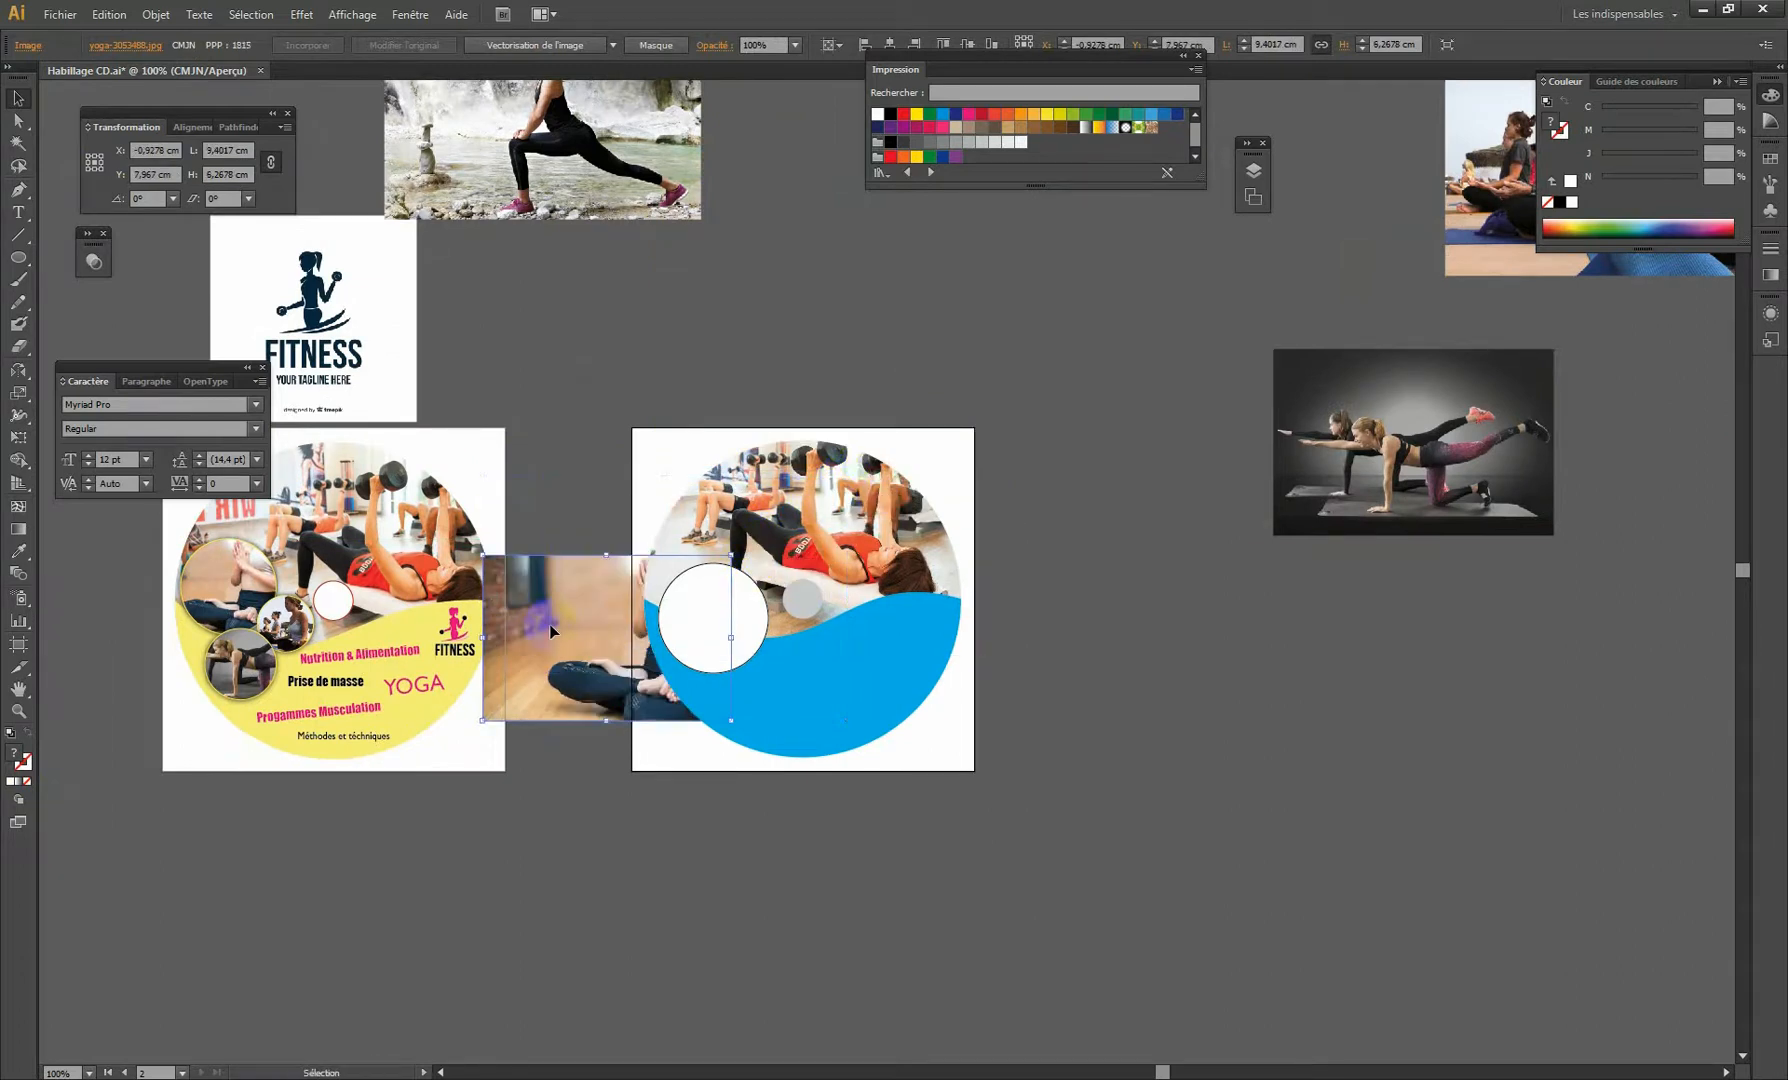
drag(574, 594, 660, 572)
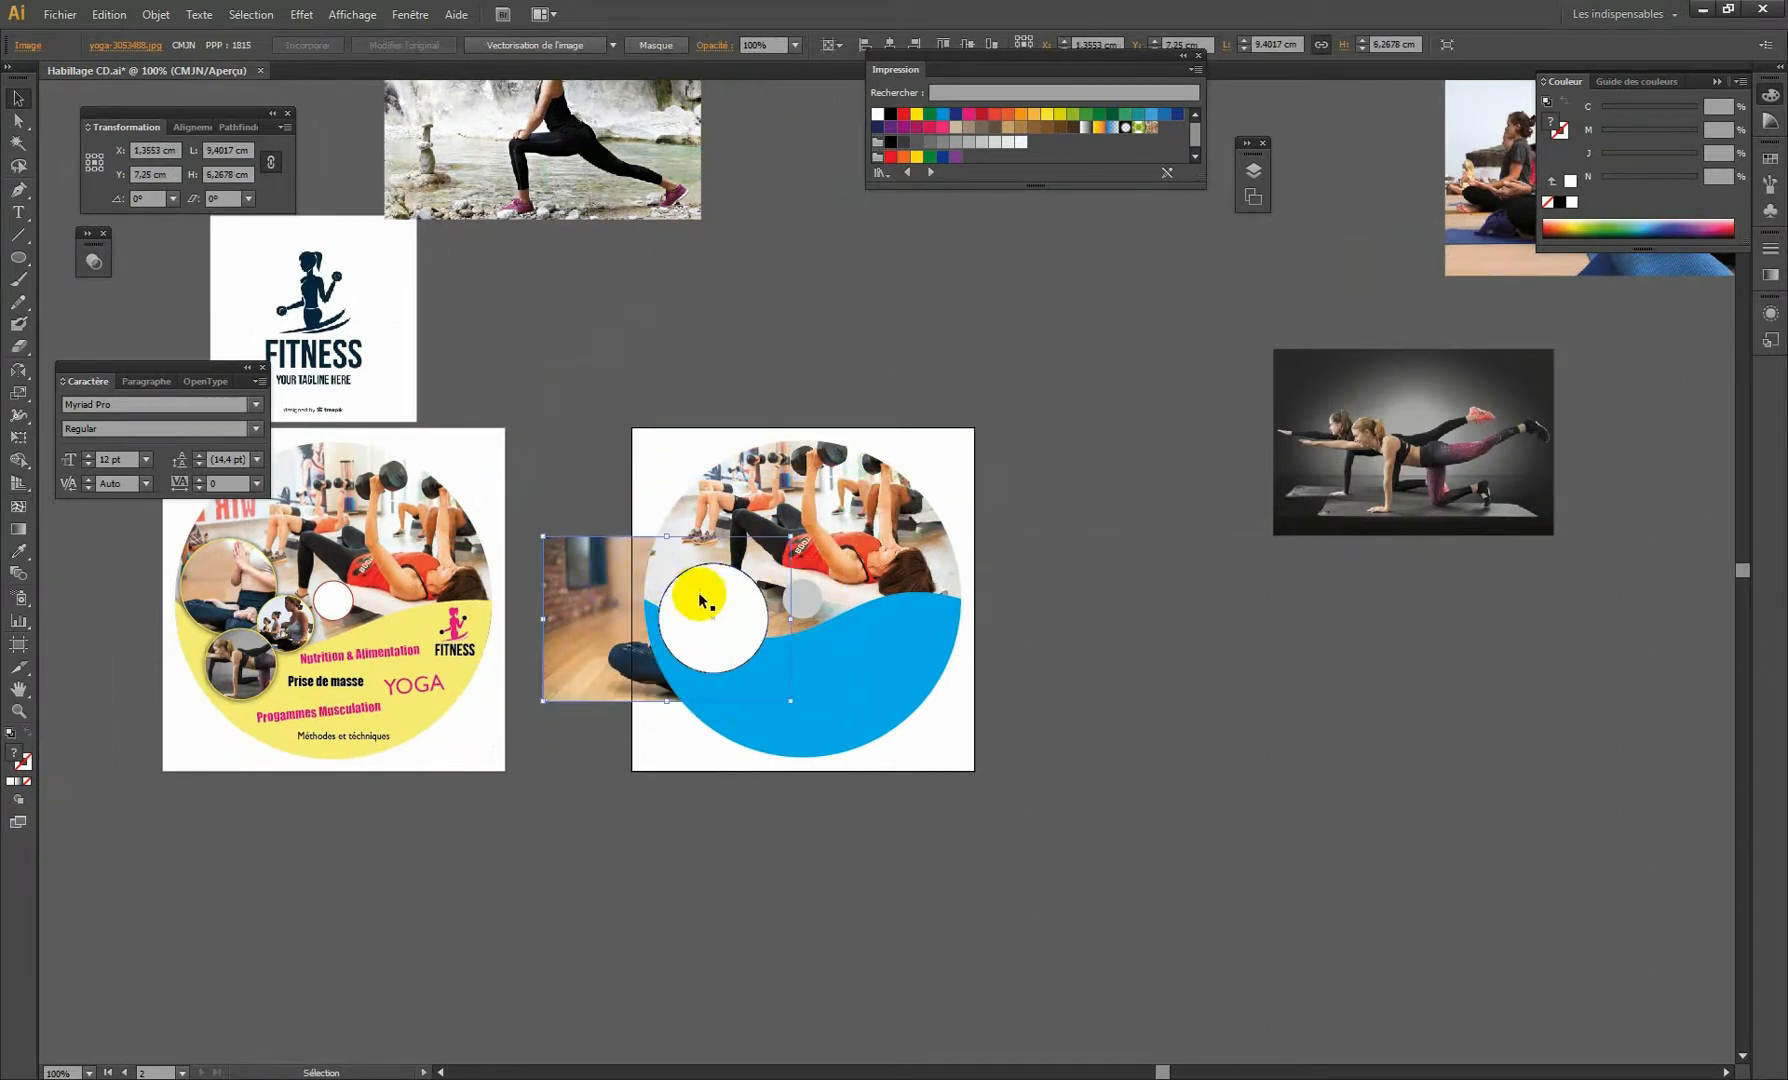
Create a clipping mask from the white circle and the yoga photo.
shift+click(705, 600)
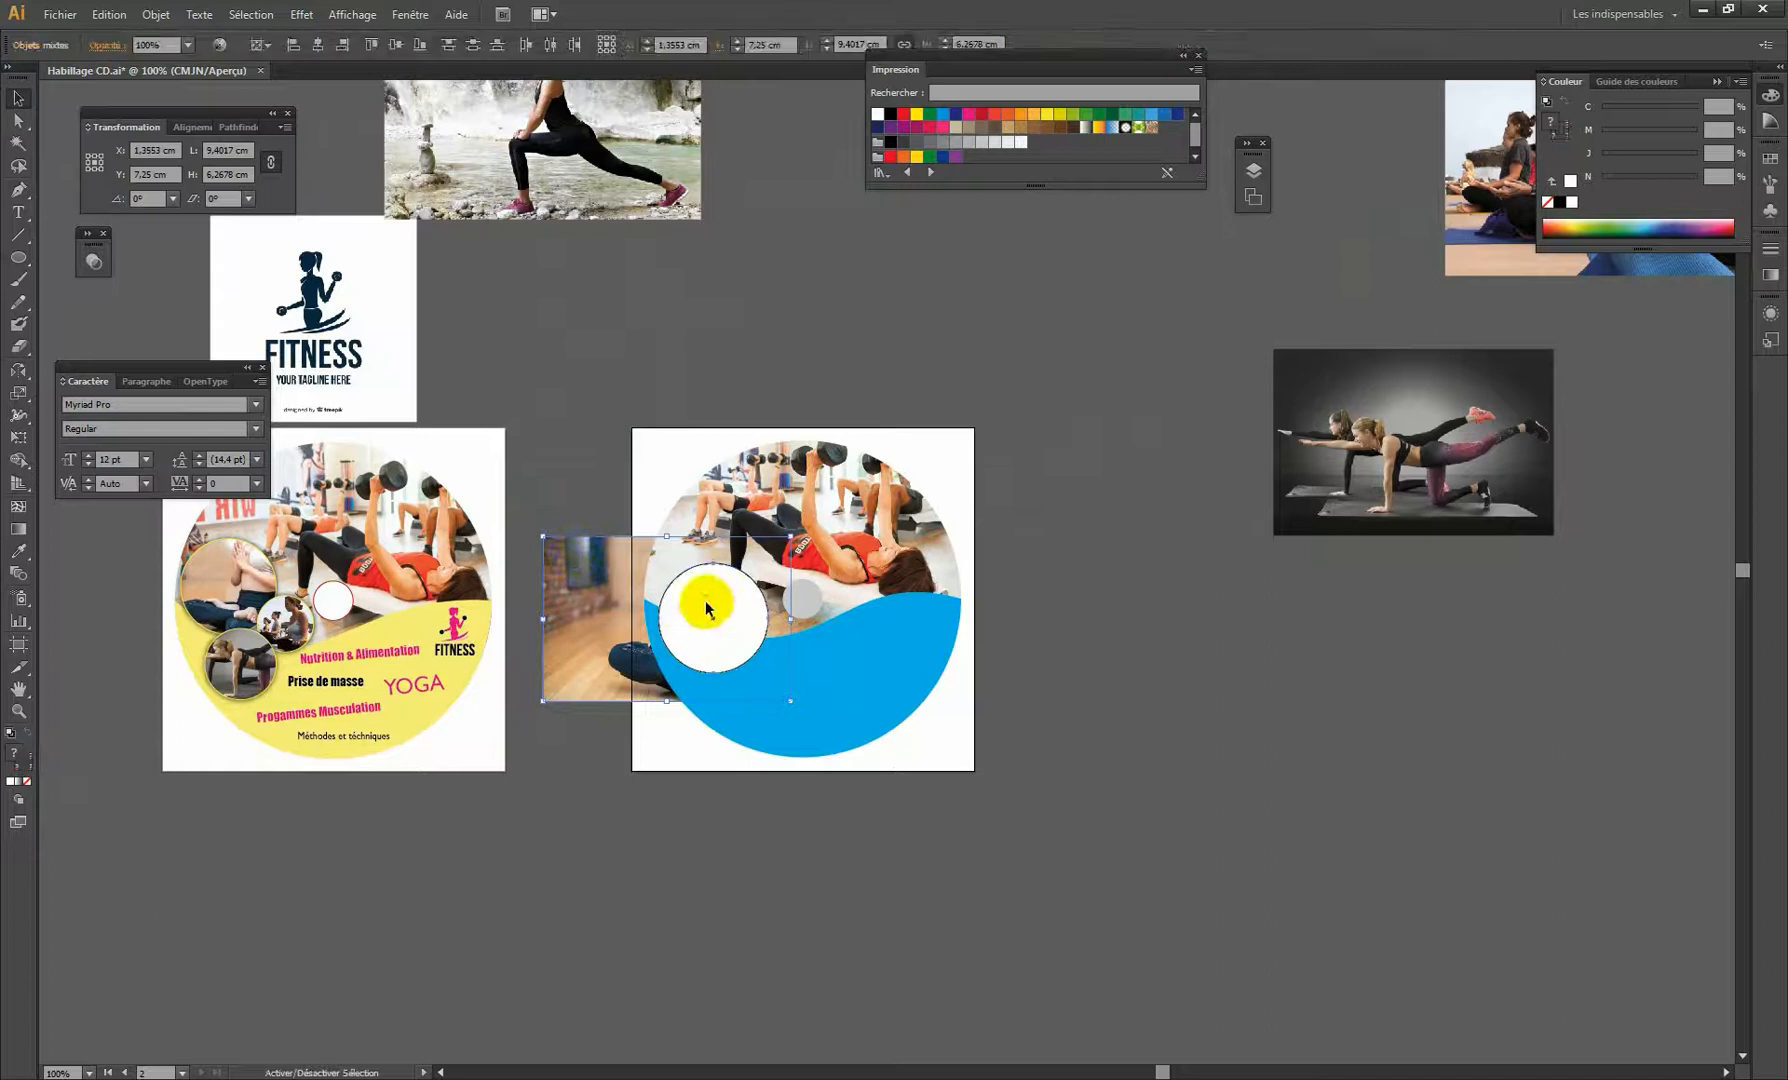
click(155, 14)
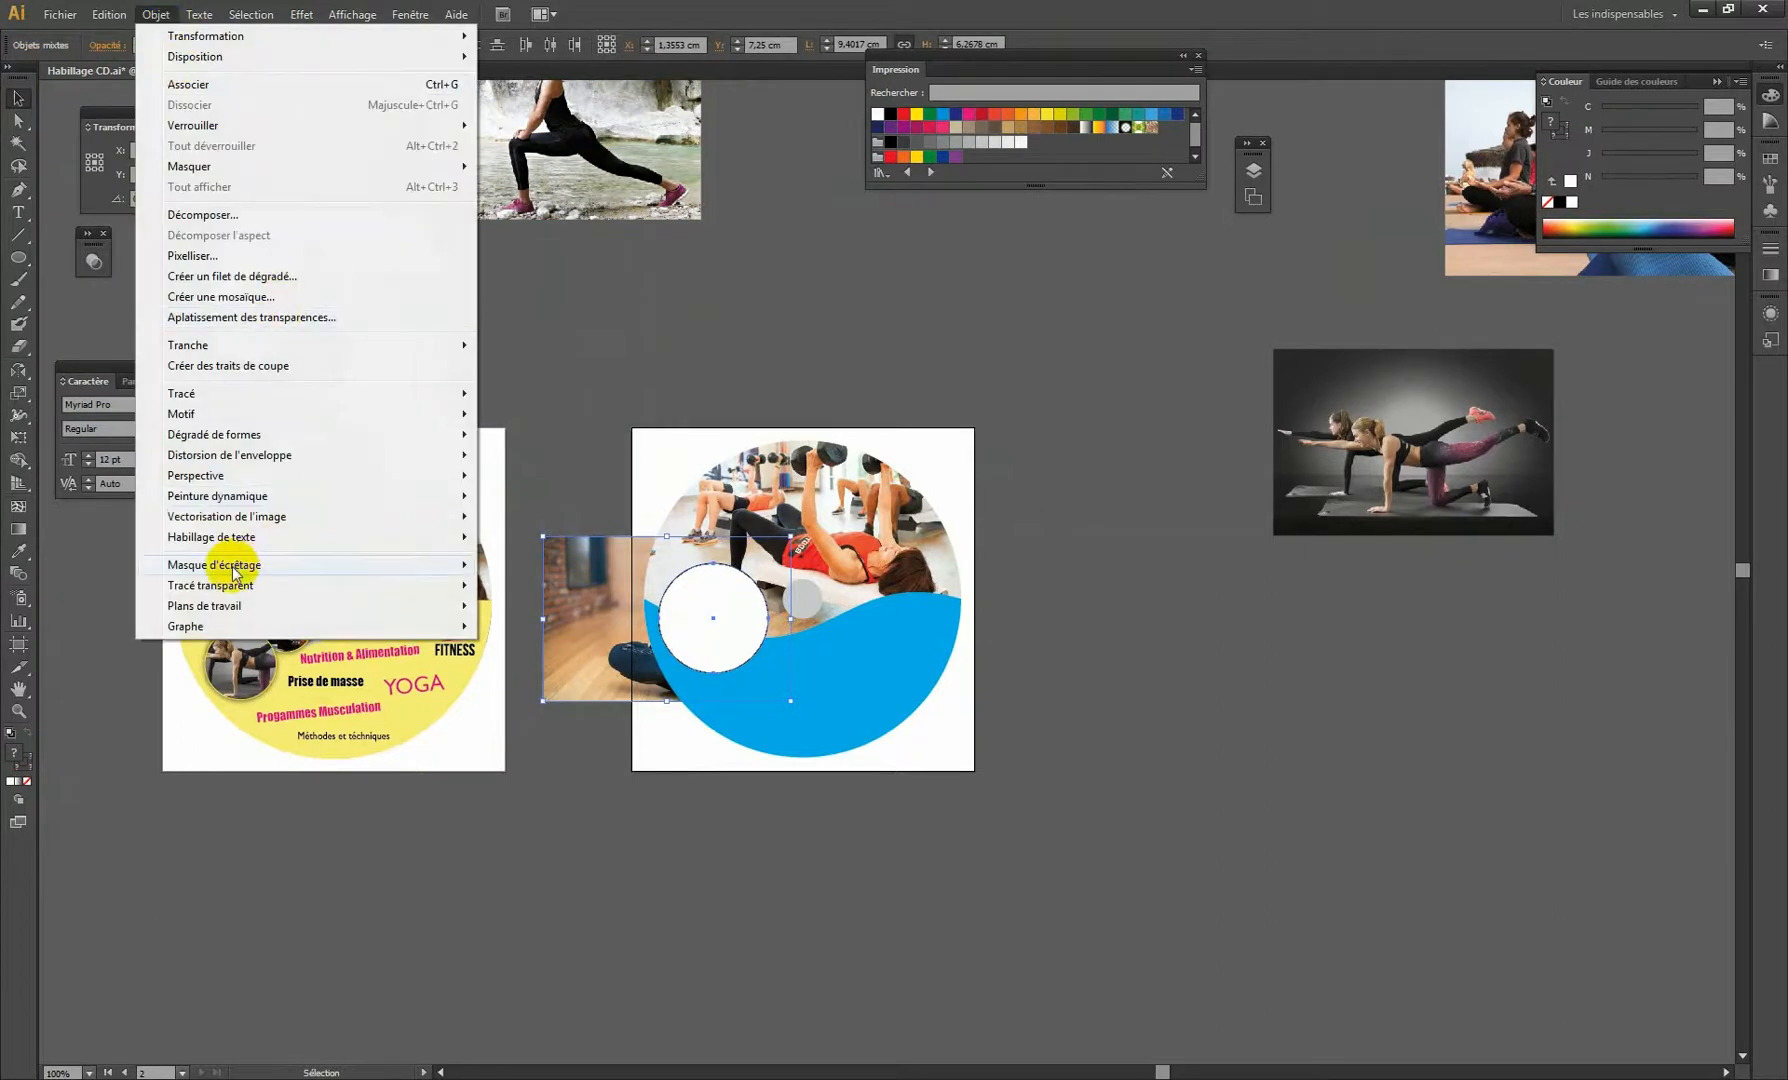
mouse_move(245, 566)
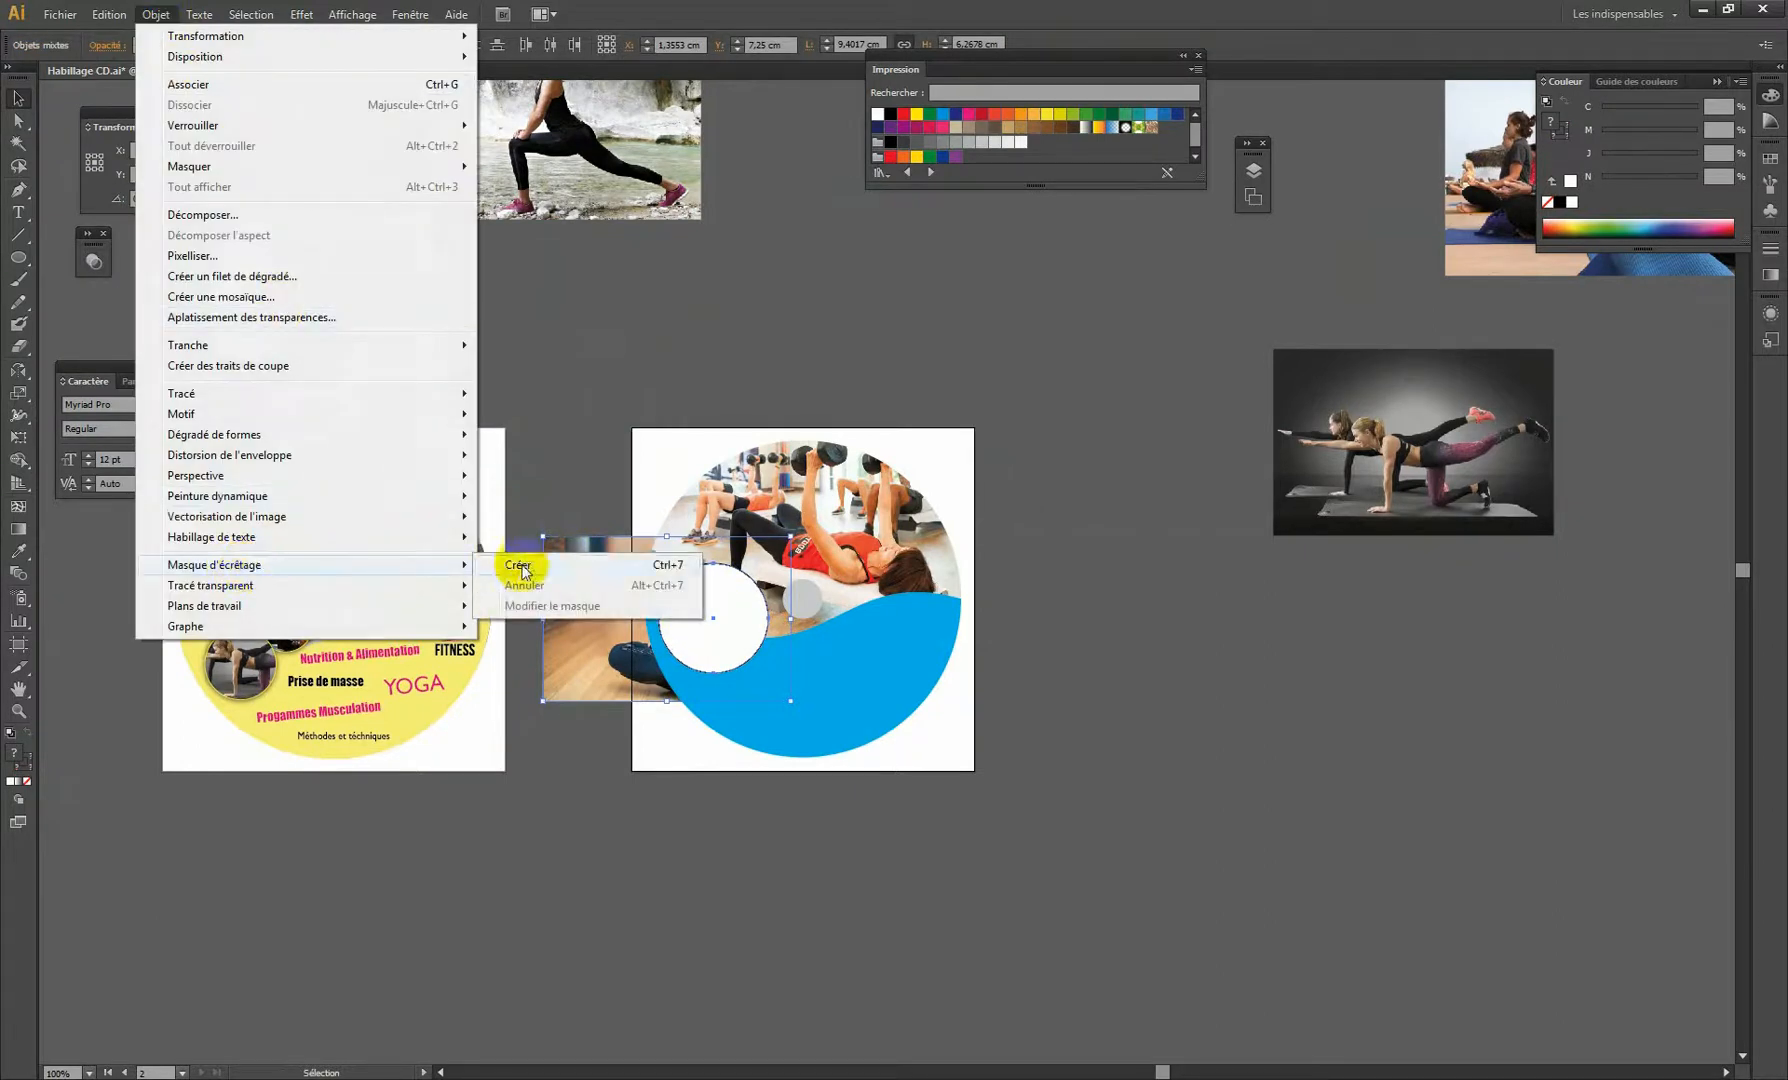
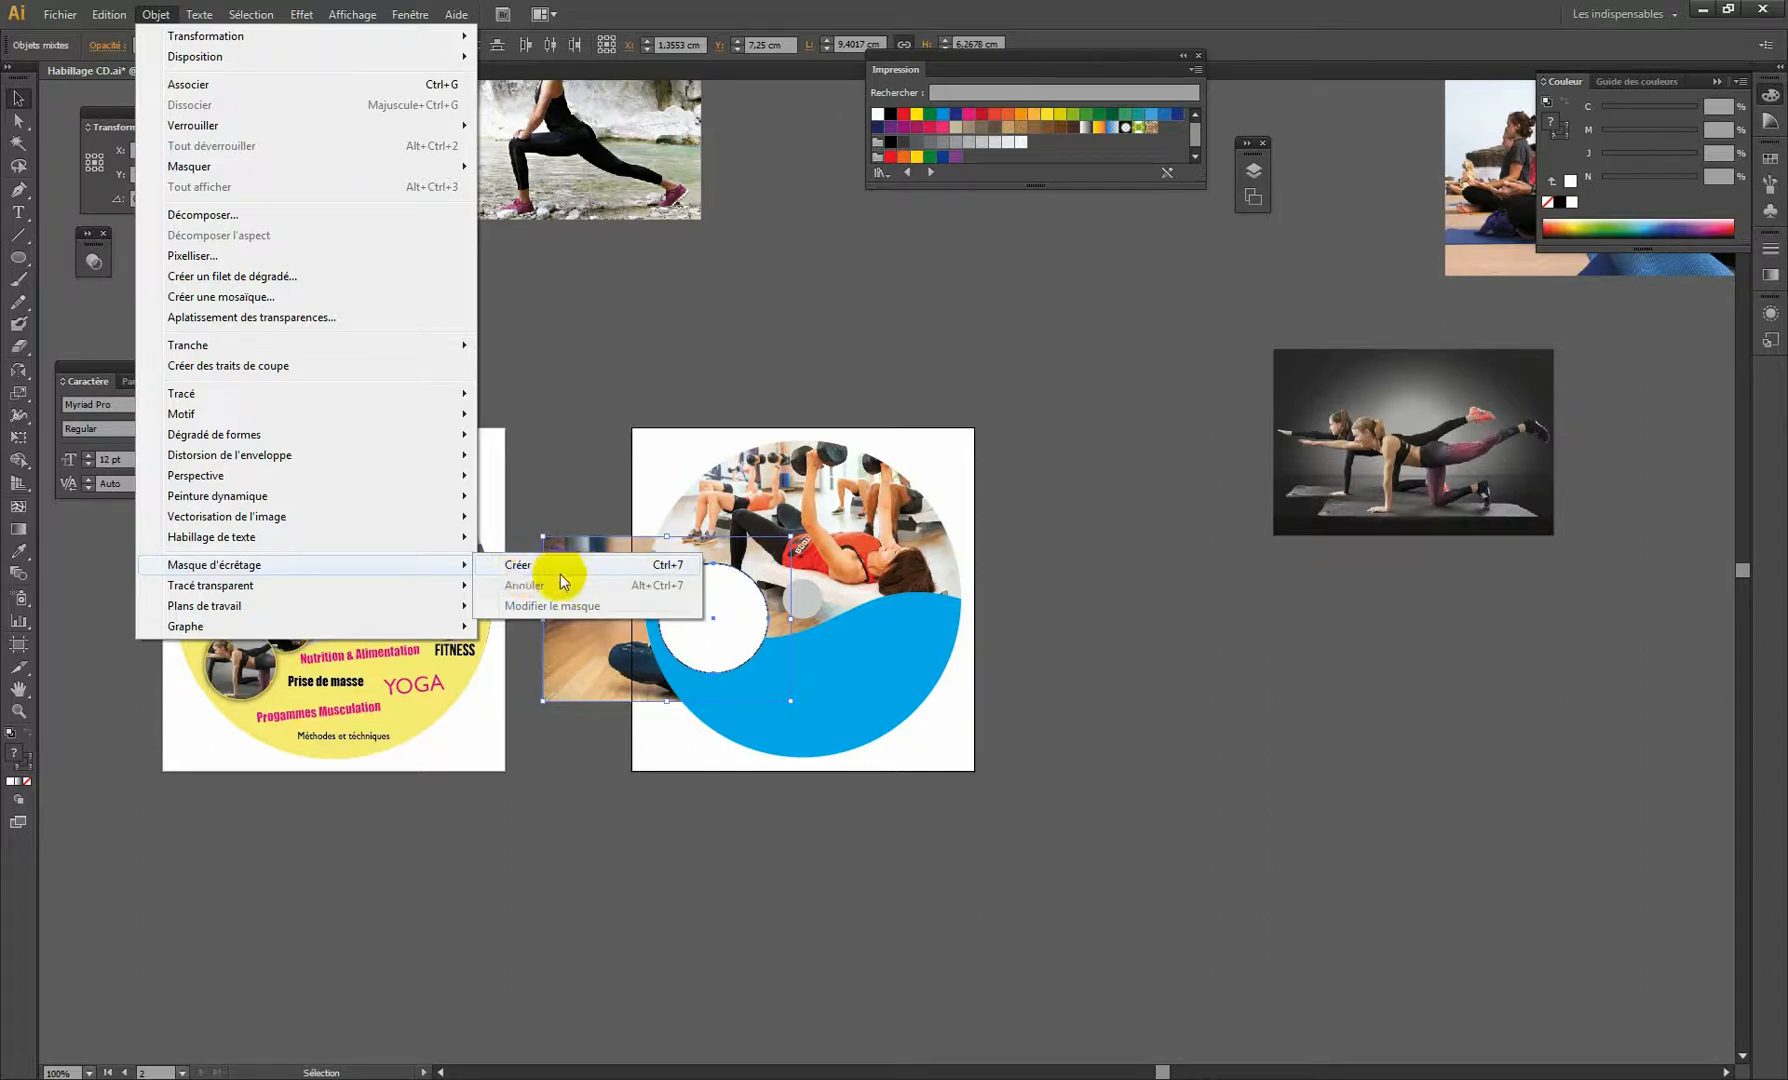
click(515, 566)
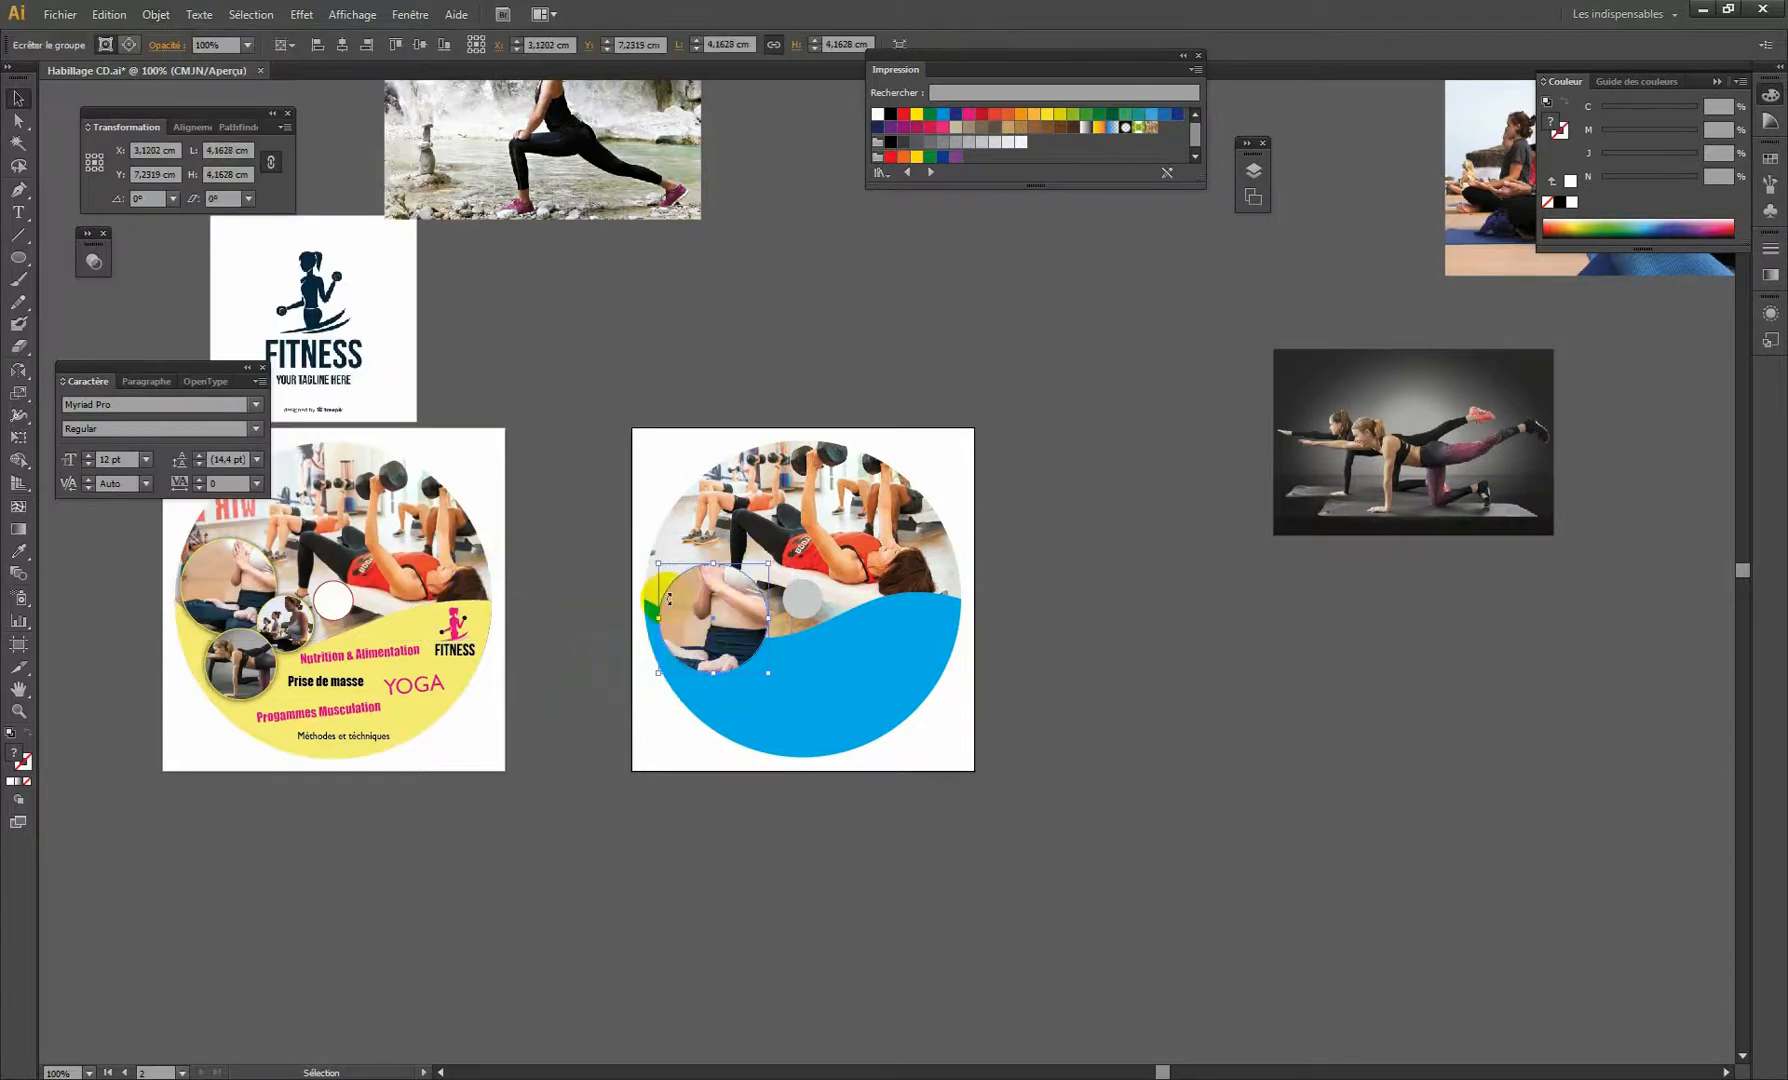
Reposition the yoga photo inside its circular mask, moving it slightly down and left.
click(18, 120)
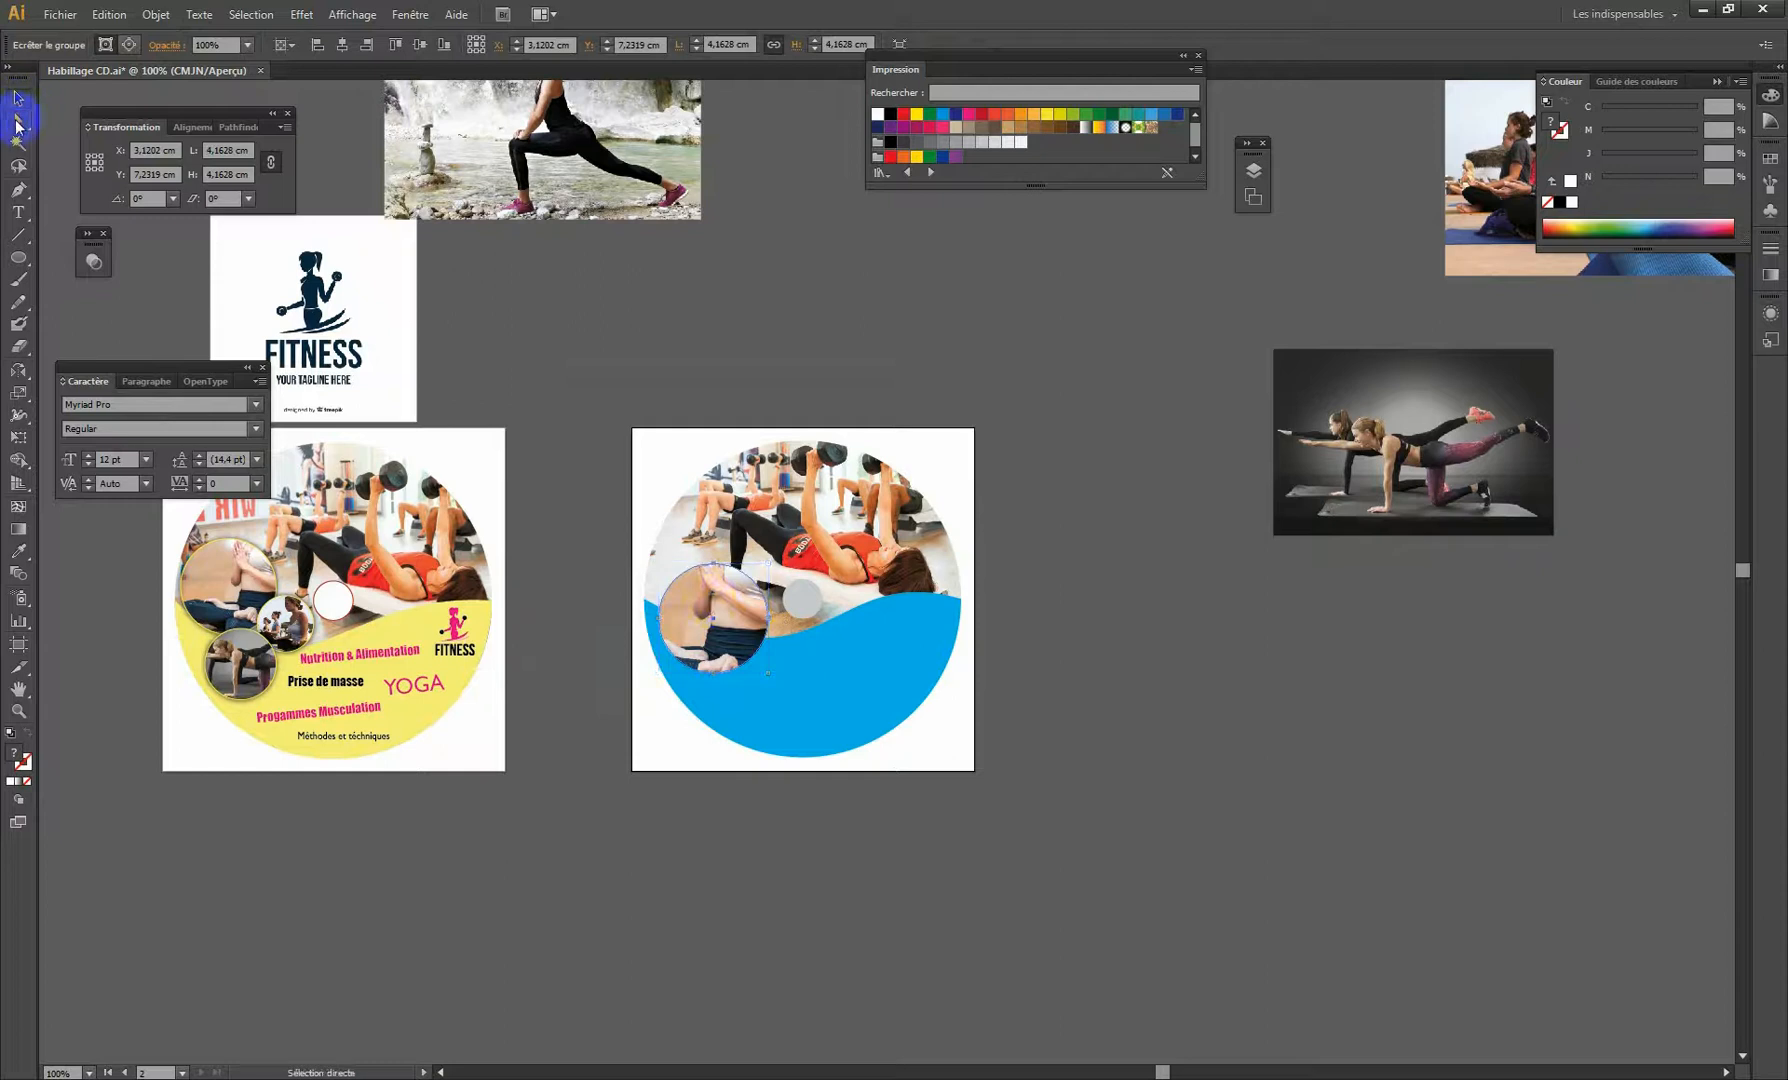
click(631, 443)
click(732, 598)
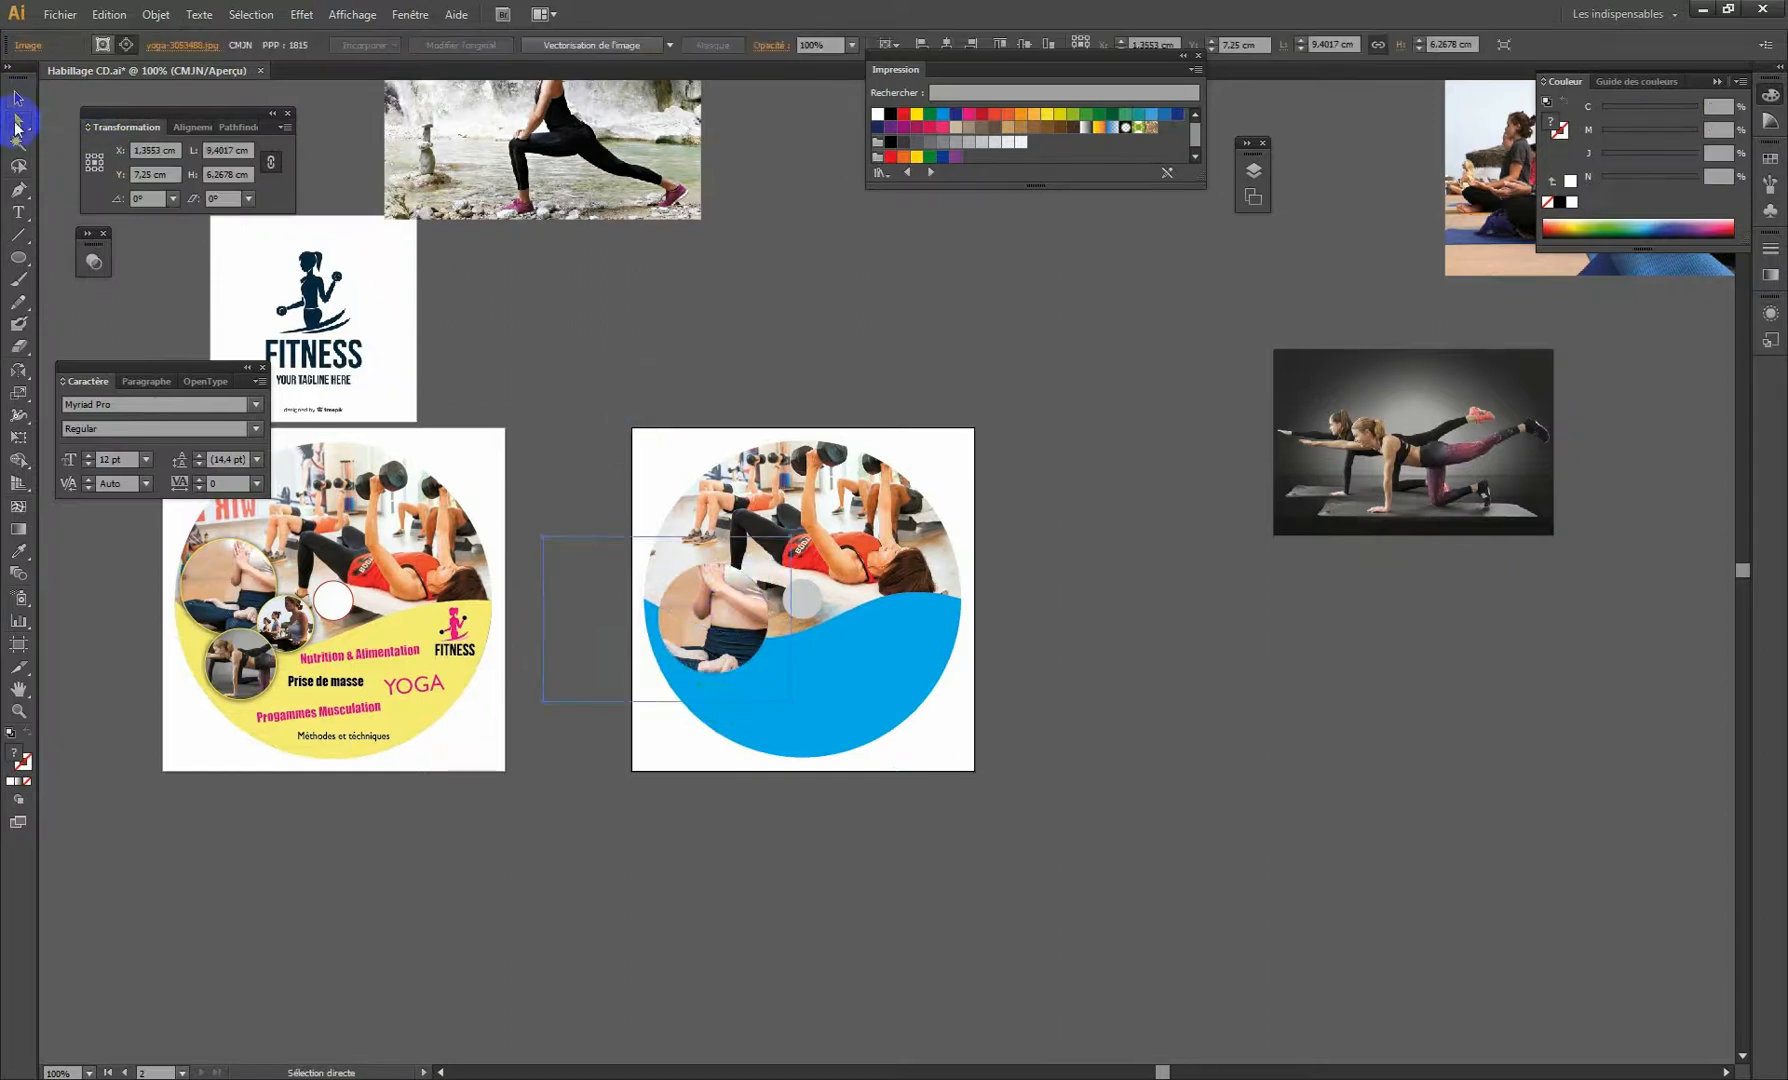
mouse_move(723, 600)
mouse_down()
mouse_move(709, 633)
mouse_move(725, 614)
mouse_up()
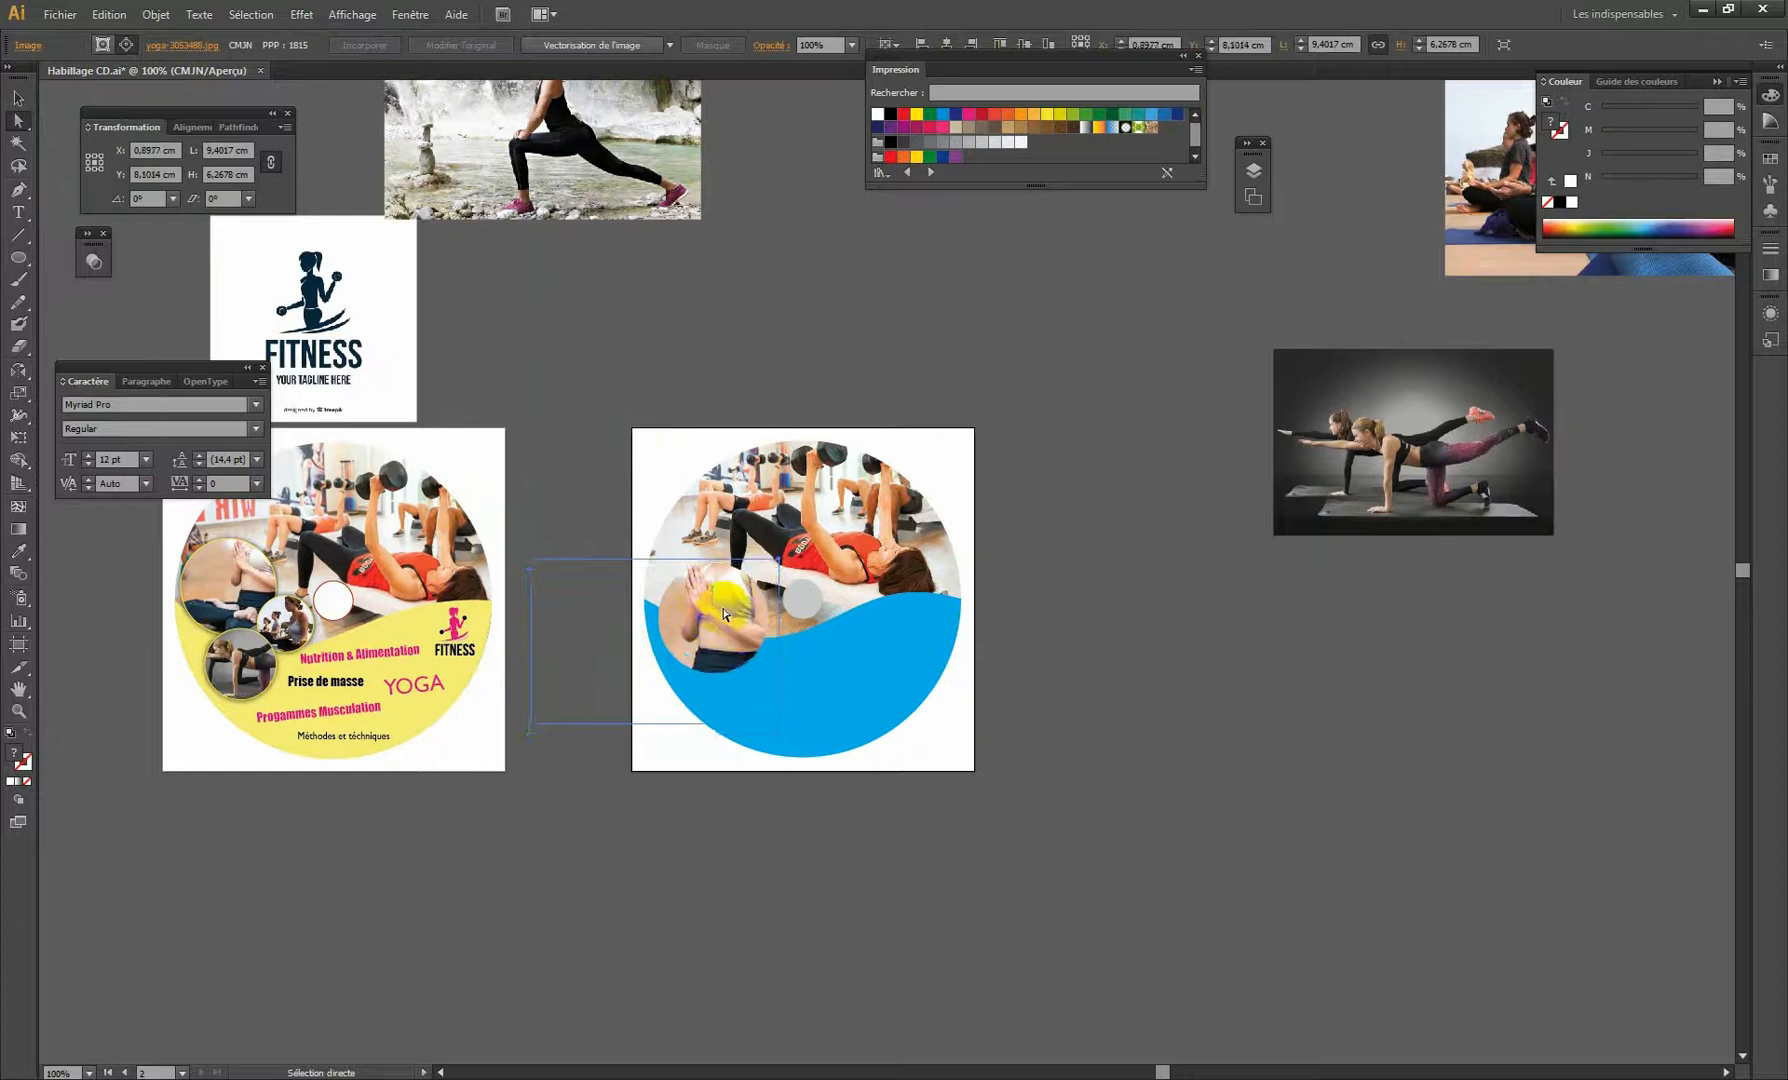
Scale the masked yoga photo down to about 6.65 × 4.43 cm without resizing its circle.
click(18, 98)
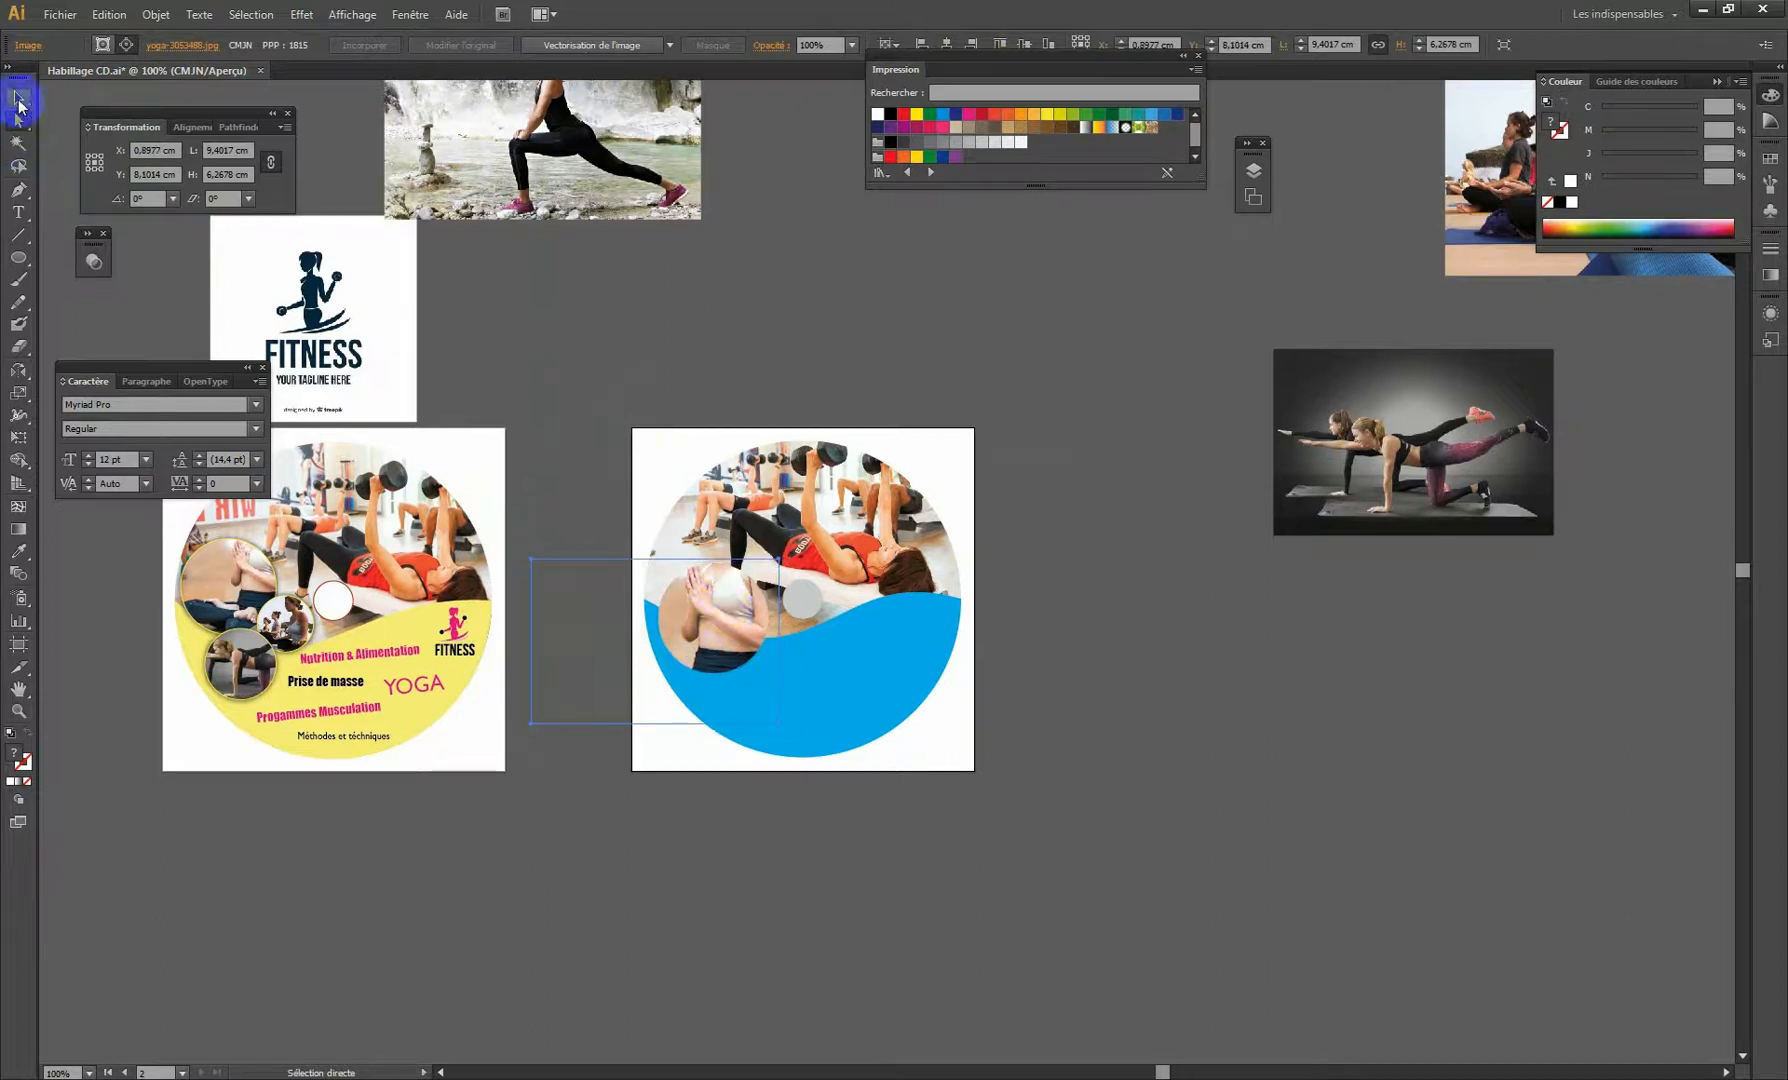
click(537, 690)
drag(531, 723, 603, 675)
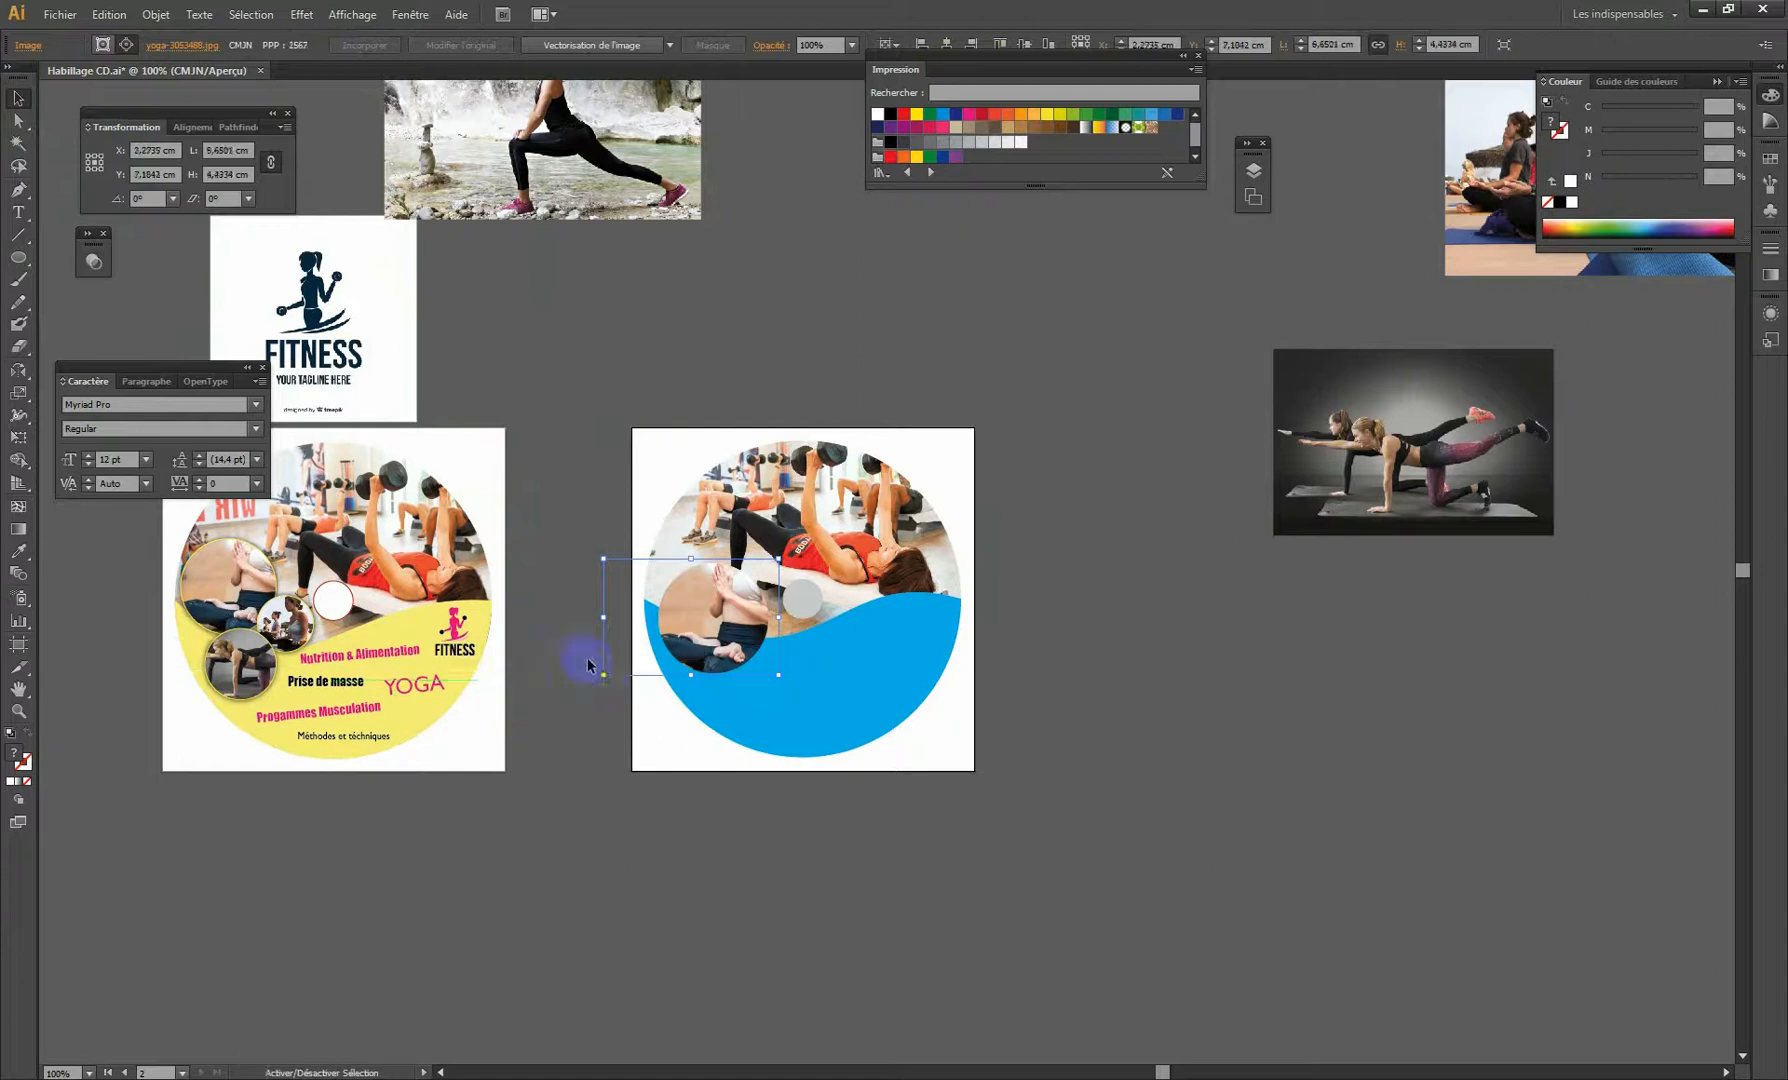
Nudge the yoga photo left and slightly down so the seated figure is framed within its circle.
key(shift+Left)
key(Right)
key(Down)
key(Down)
key(Down)
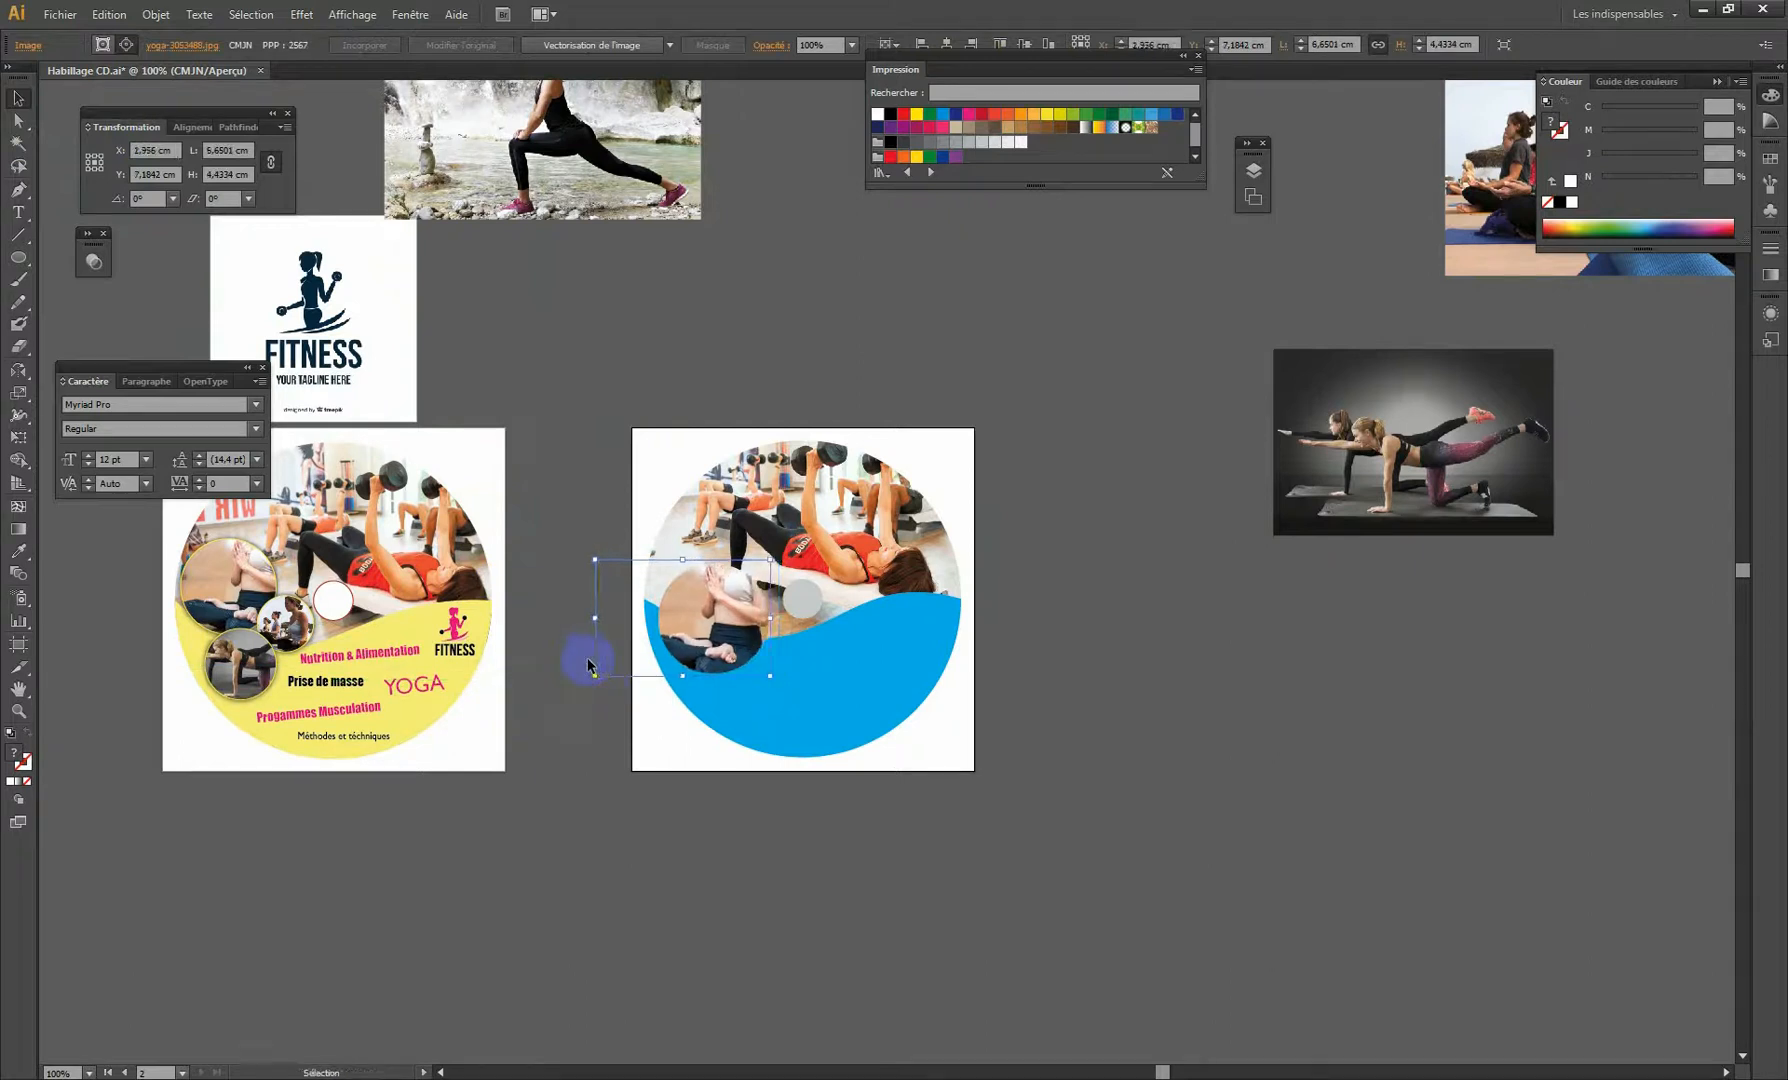
key(Left)
key(Left)
key(Left)
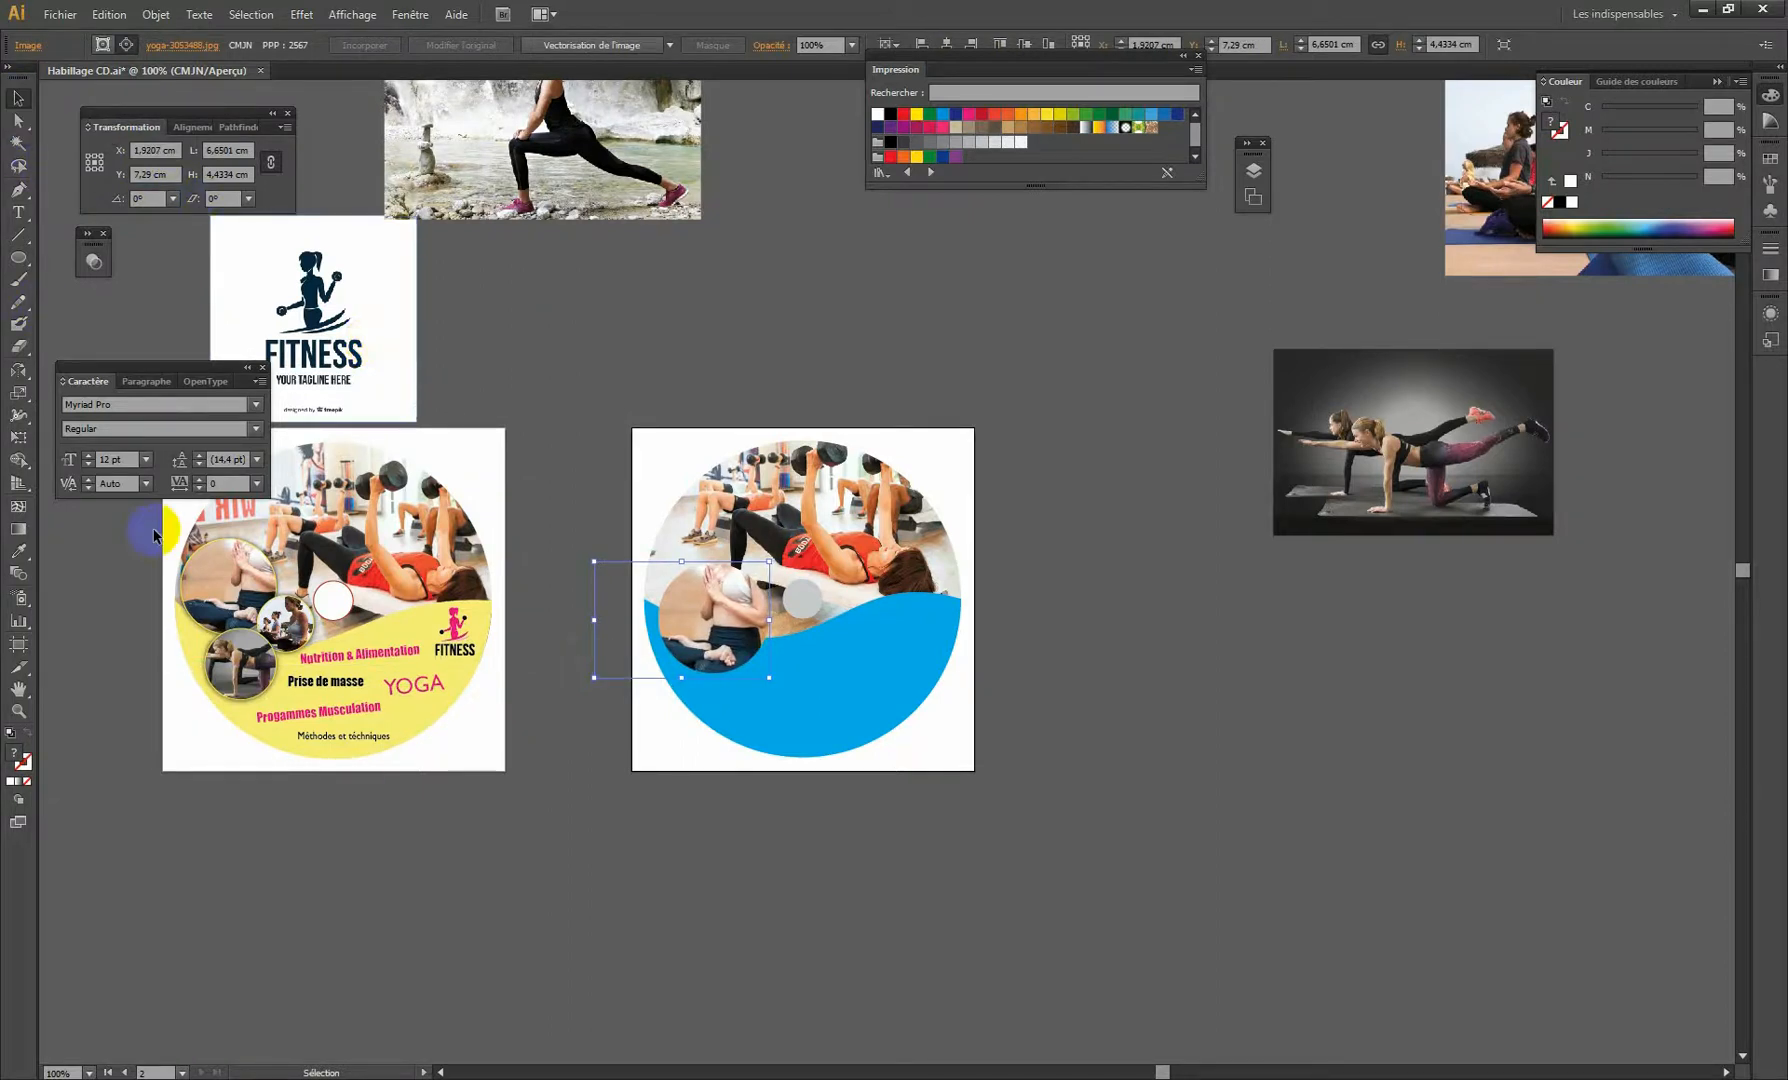
Draw a second white circle about 3.06 cm in diameter on the blue area, just below the yoga circle.
click(18, 257)
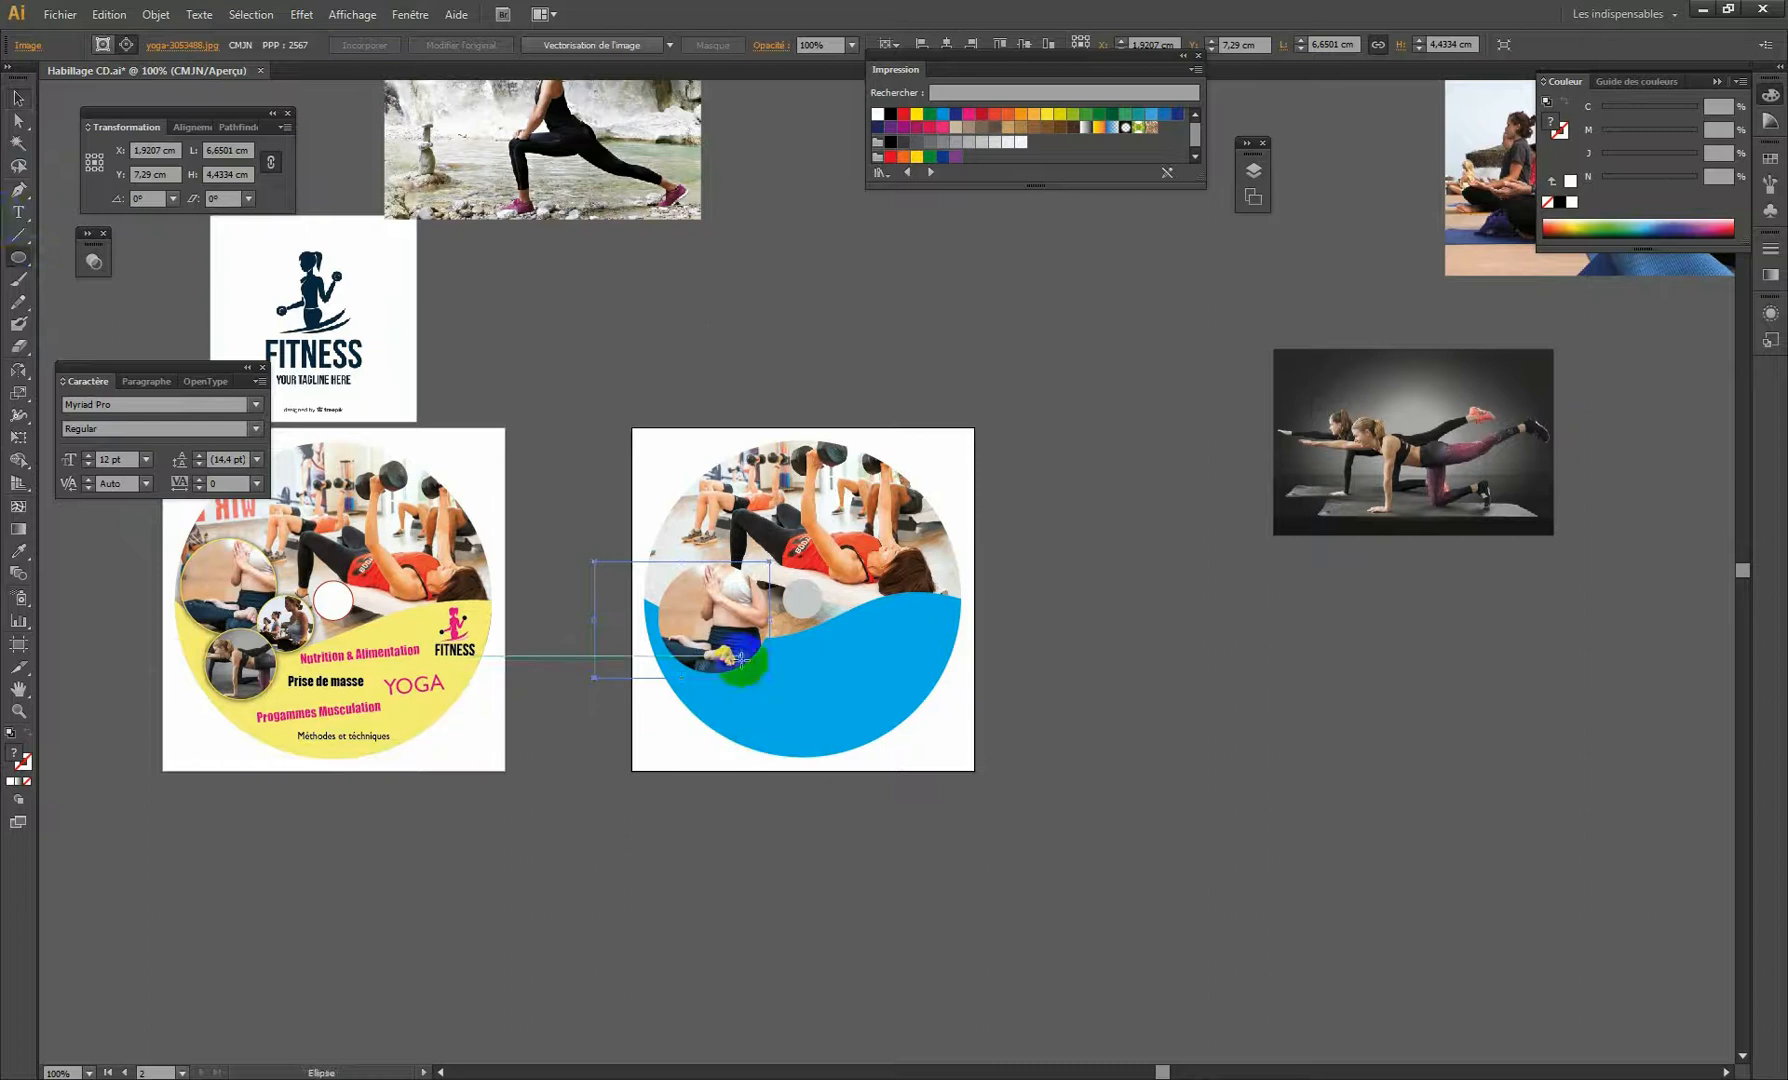
drag(741, 659, 815, 735)
click(18, 98)
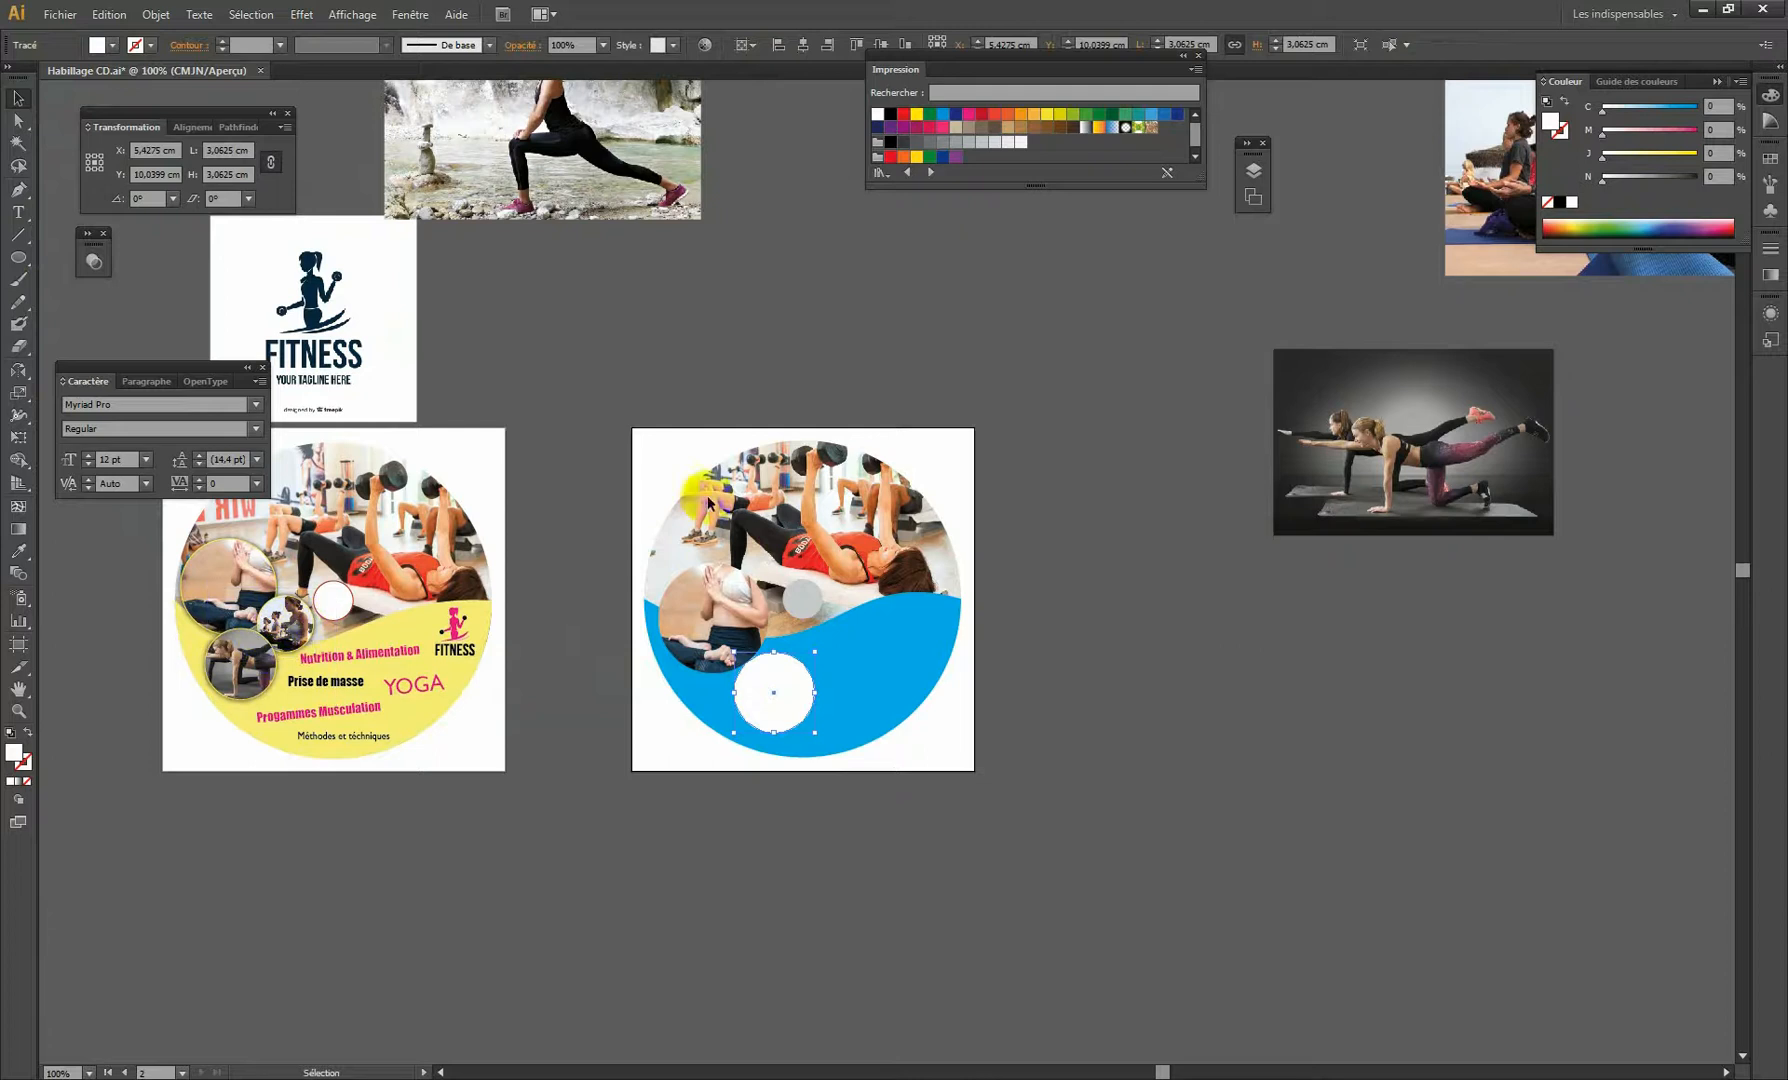
Place the dark floor-exercise photo behind the second circle and clip it to the circle's shape.
drag(989, 413, 980, 344)
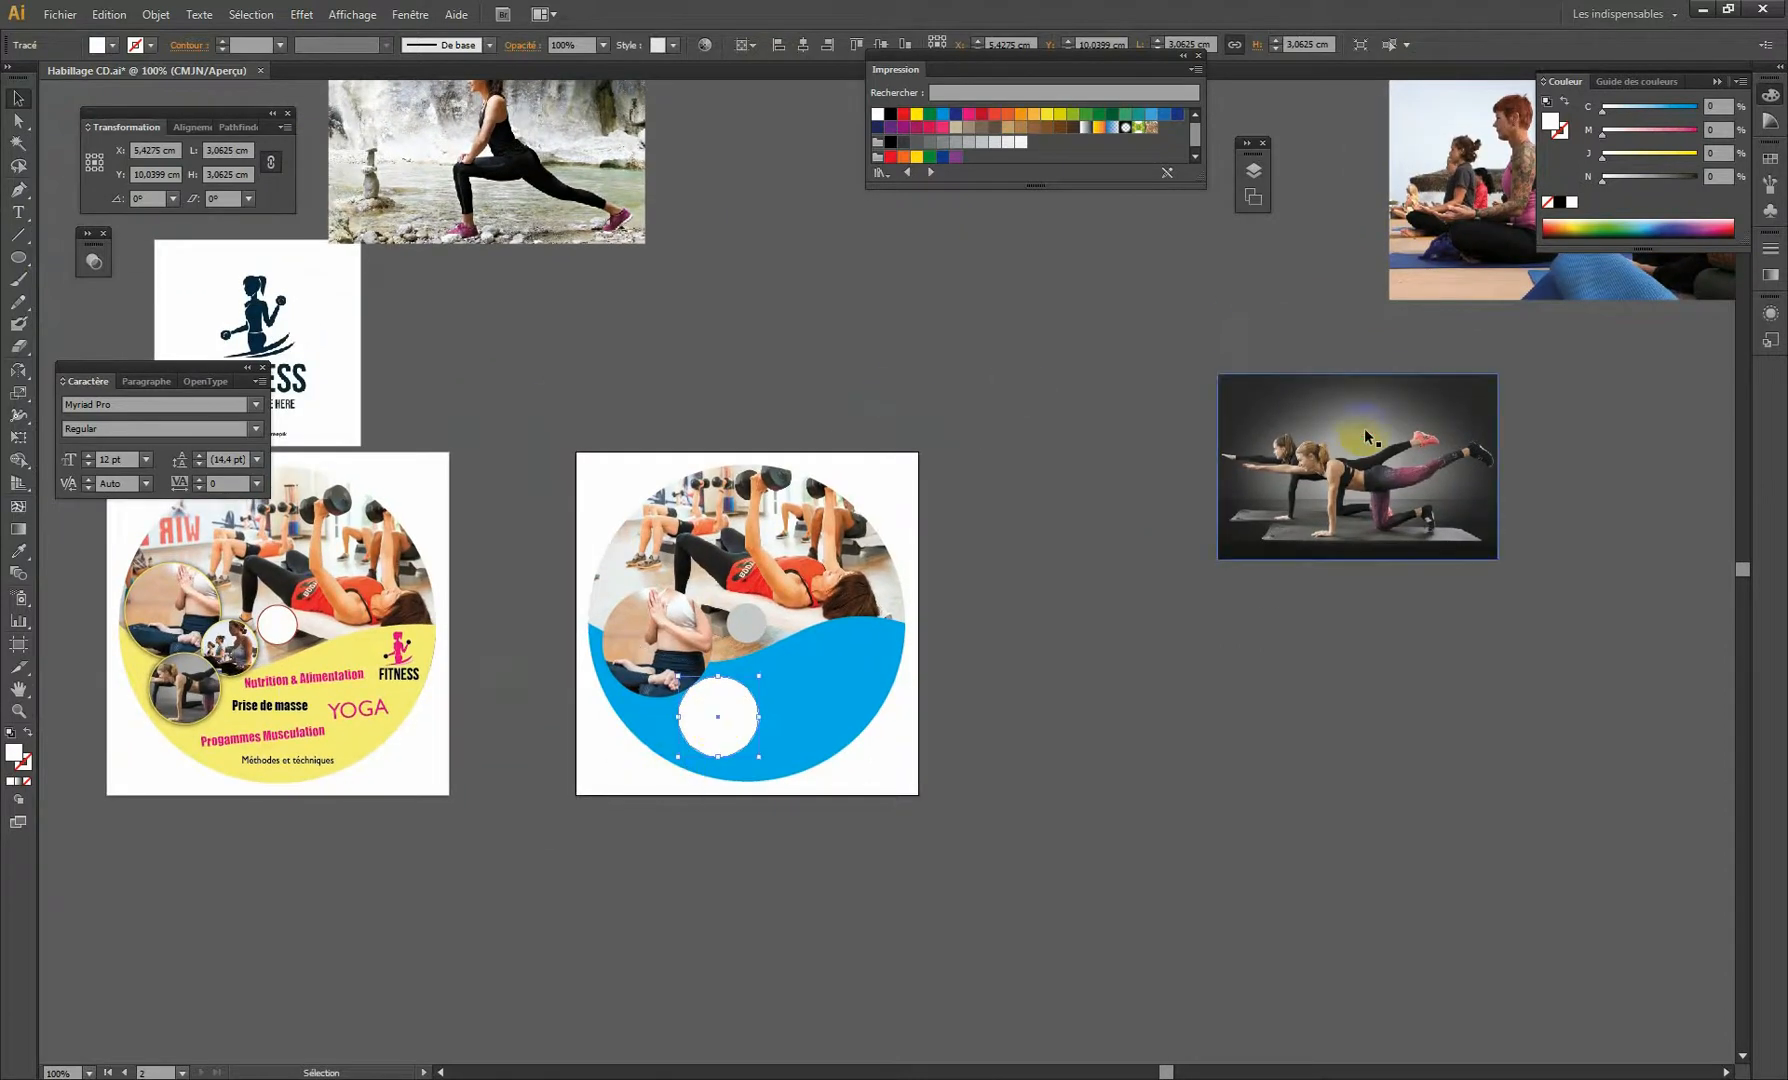
drag(1364, 427, 726, 697)
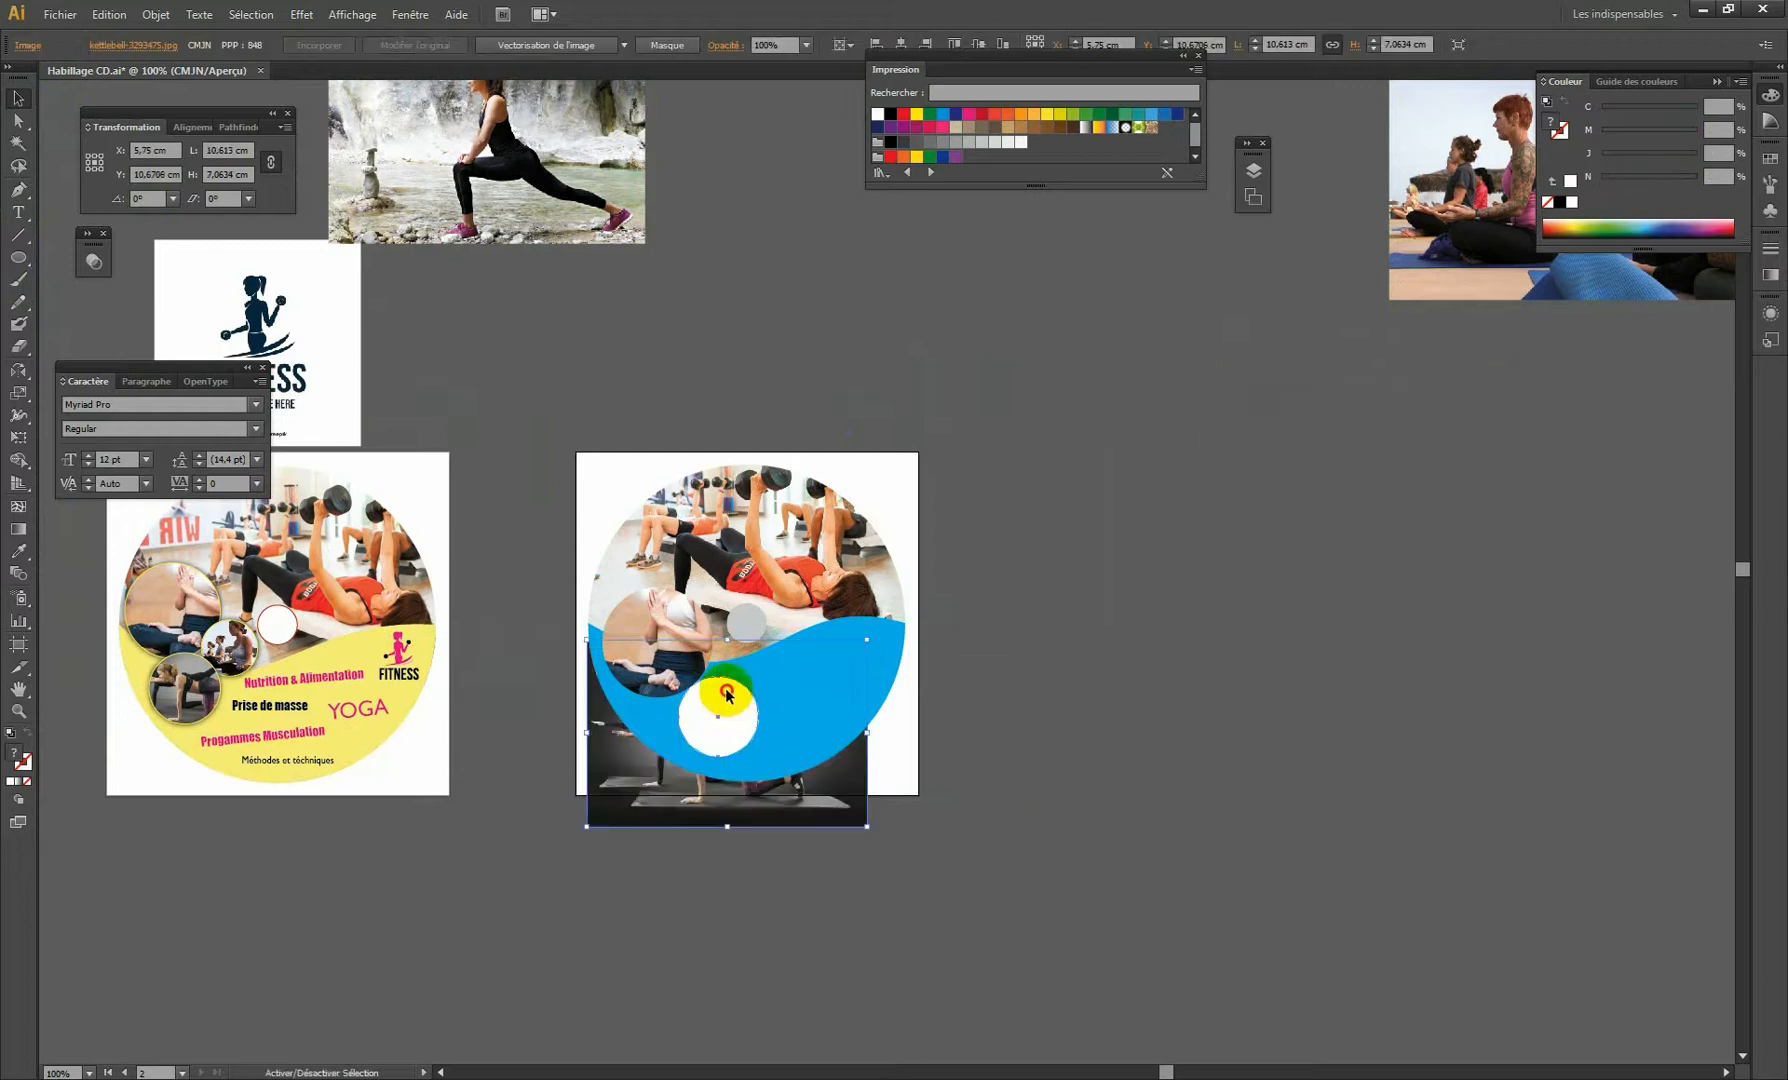
key(ctrl+7)
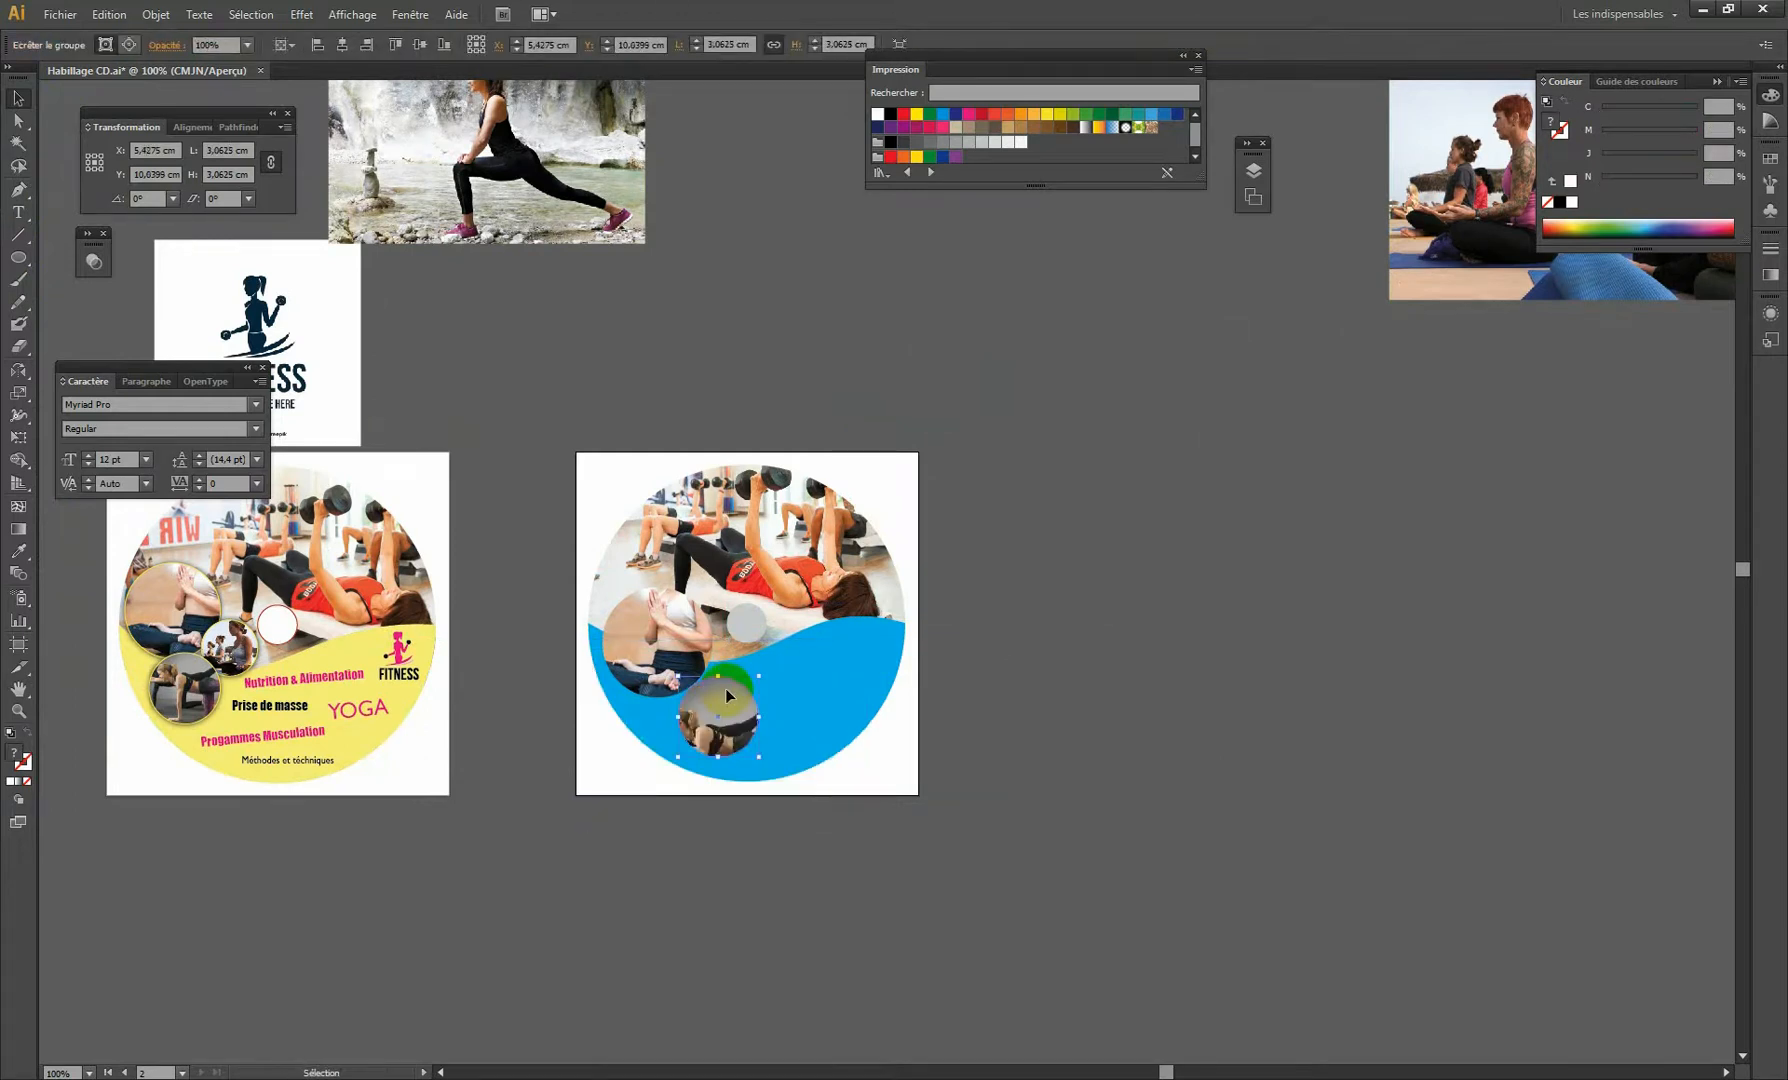
Scale the masked floor-exercise photo down to about 7.40 × 4.93 cm without resizing its circle.
click(18, 120)
click(1130, 770)
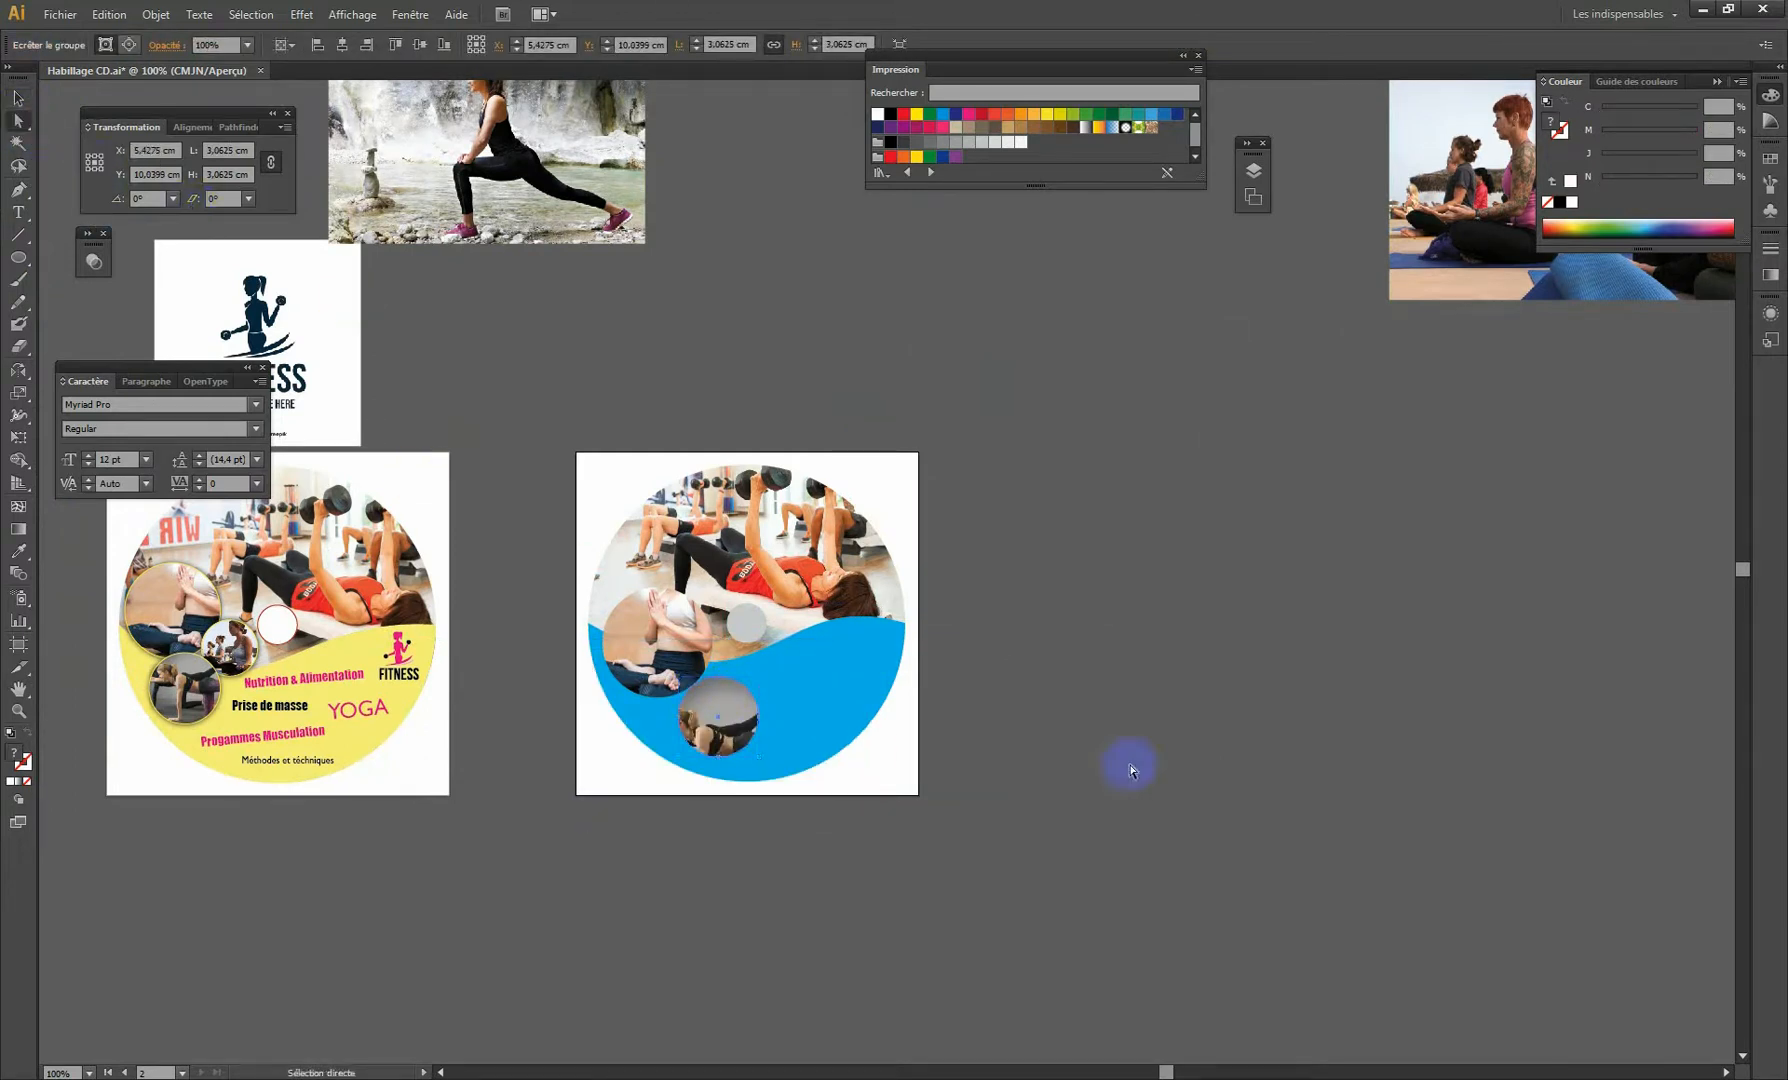
click(719, 713)
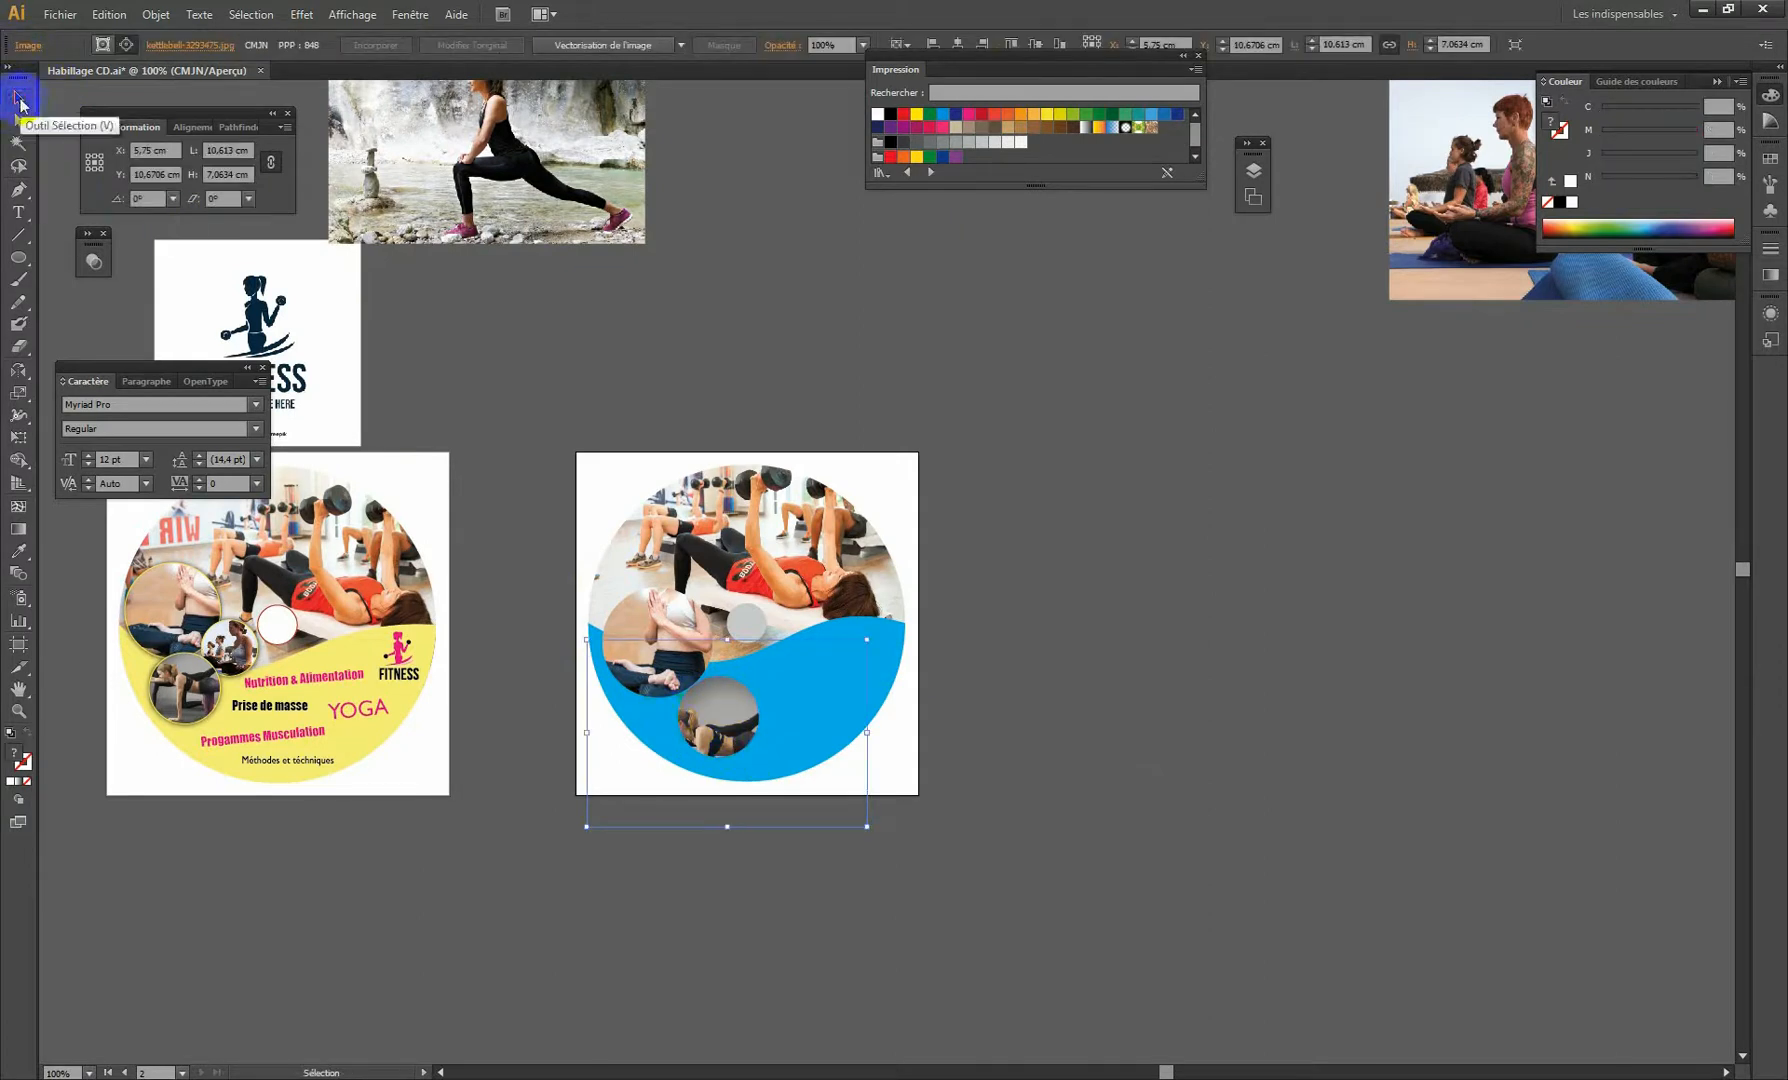
click(20, 100)
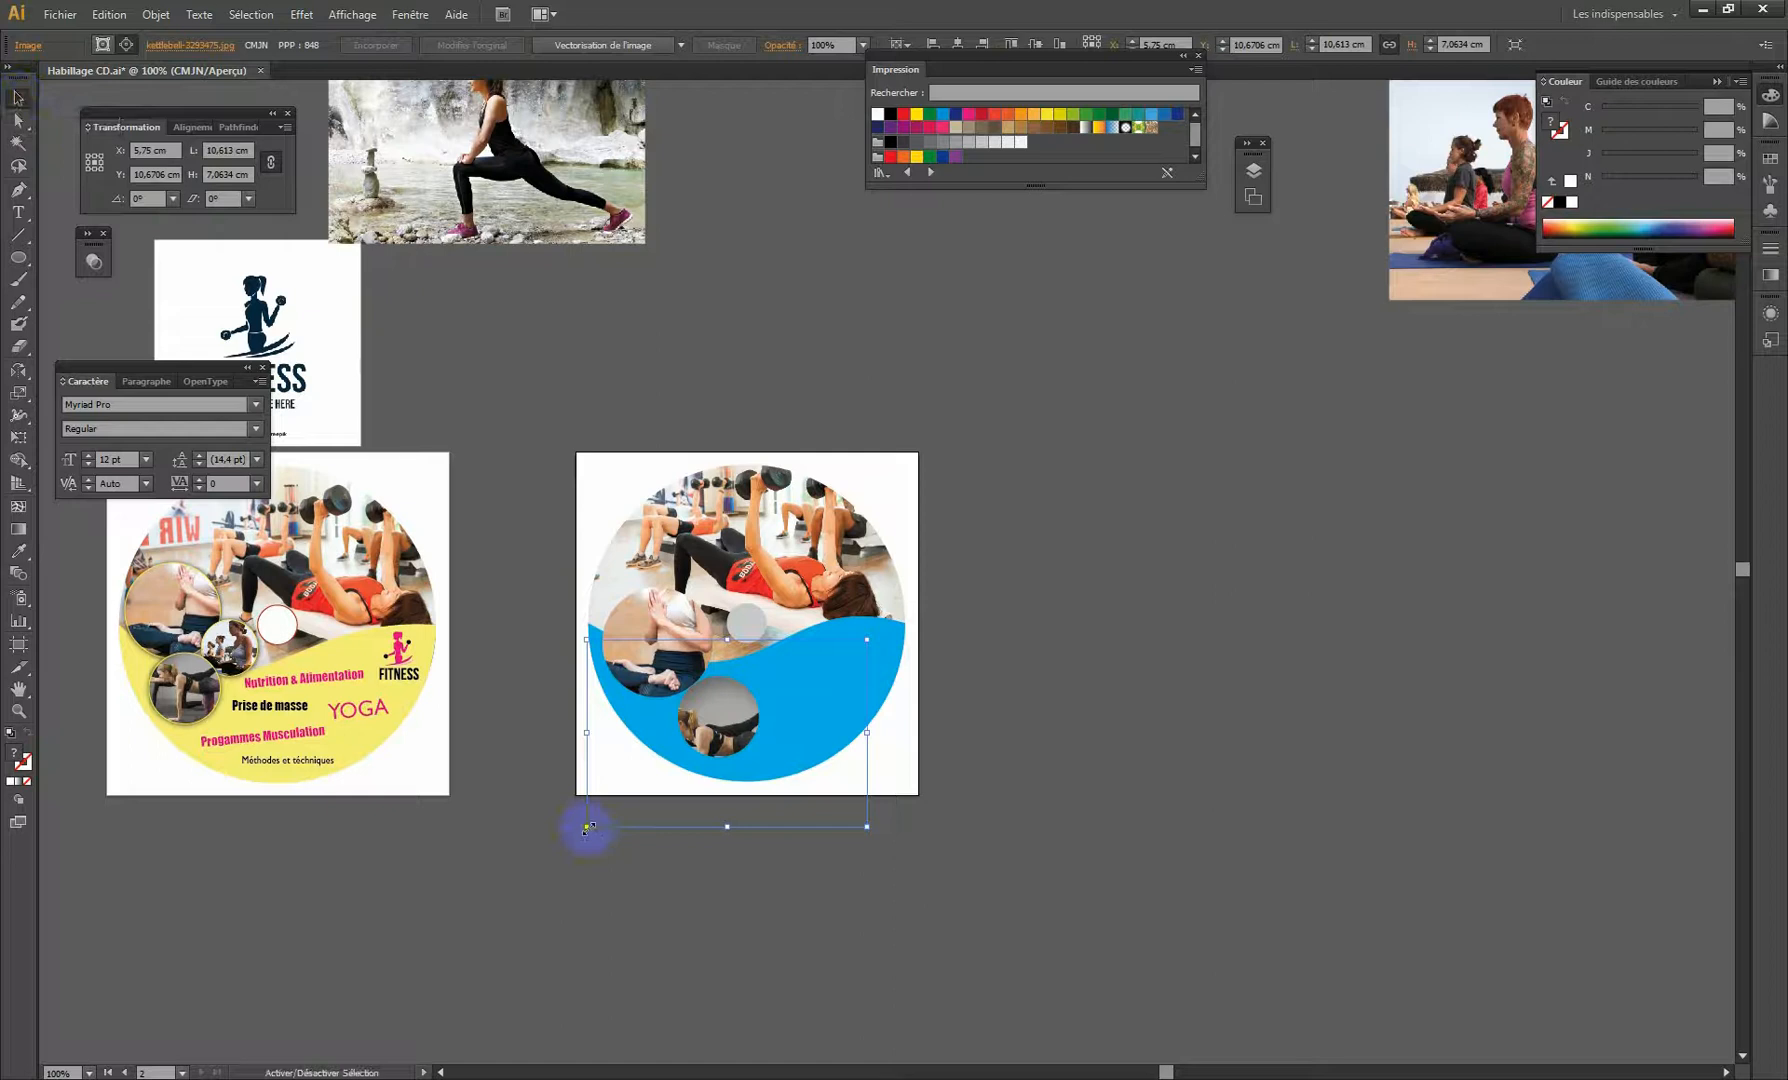
drag(588, 828, 670, 769)
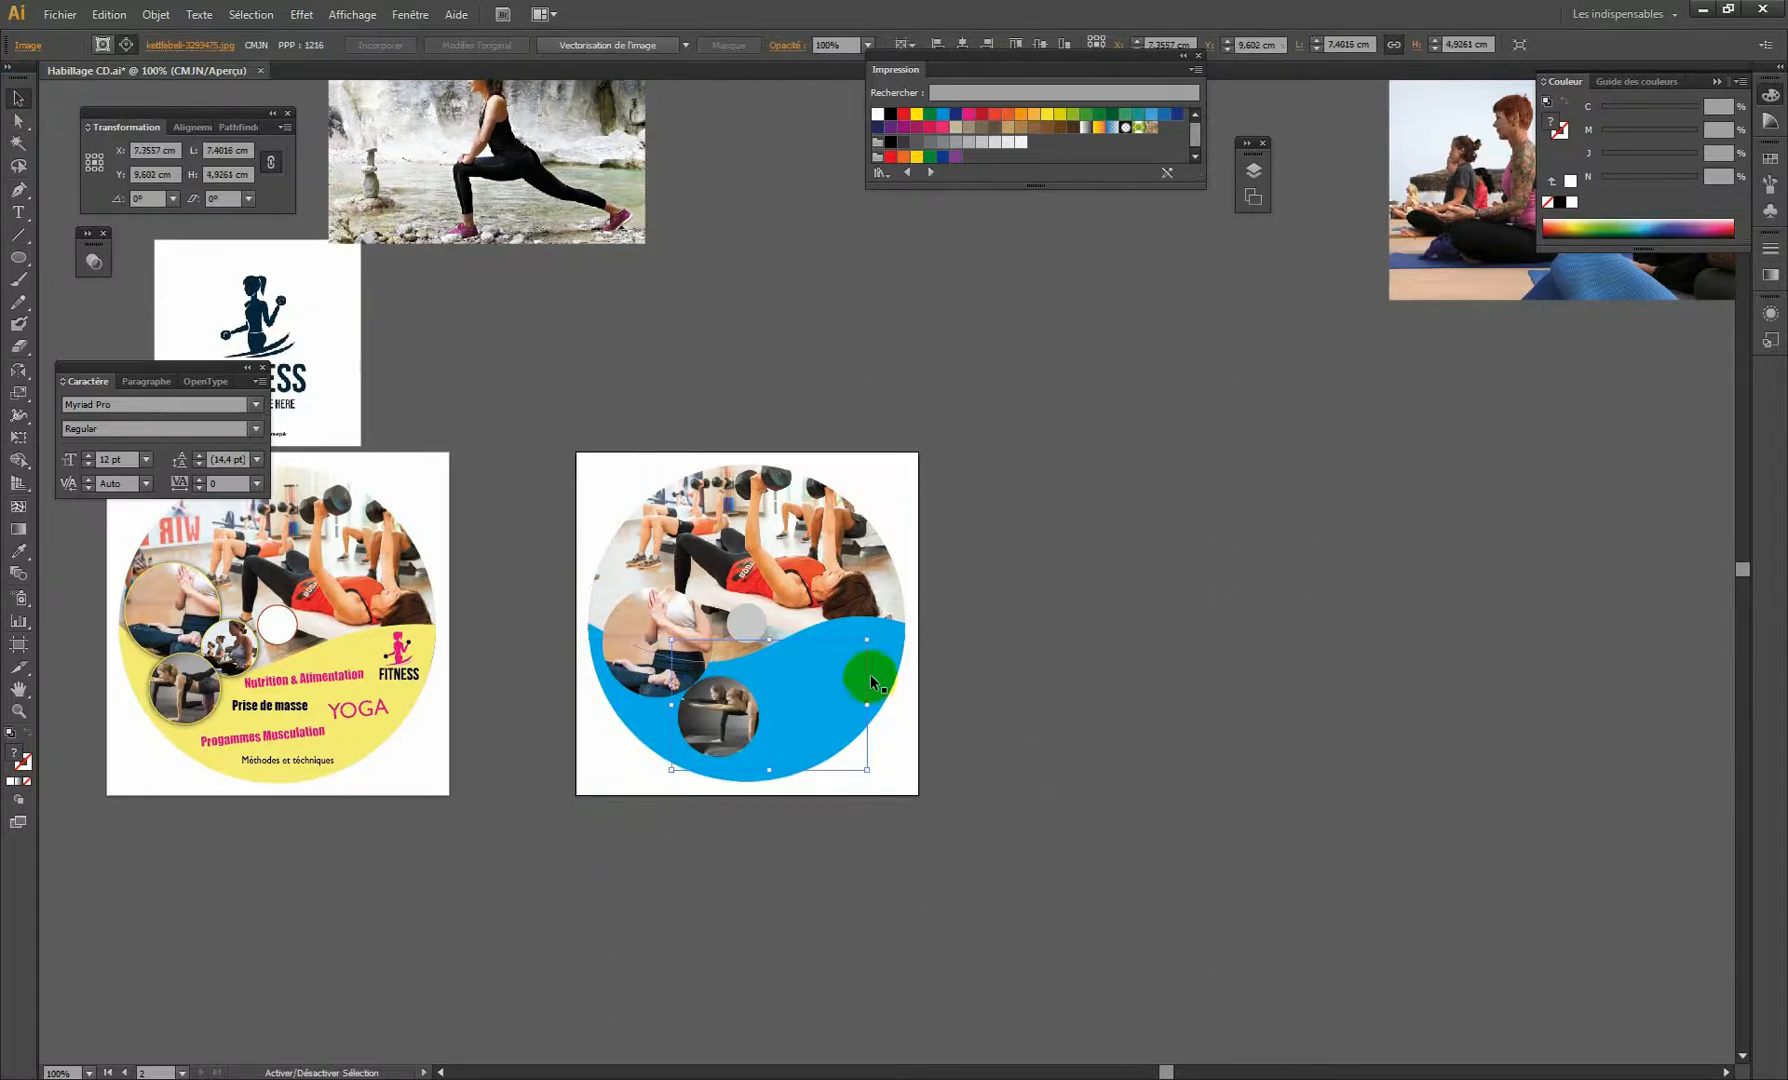
Nudge the floor-exercise photo left within its circle, and move the clipped circle left and slightly up to overlap the yoga circle.
key(shift+Left)
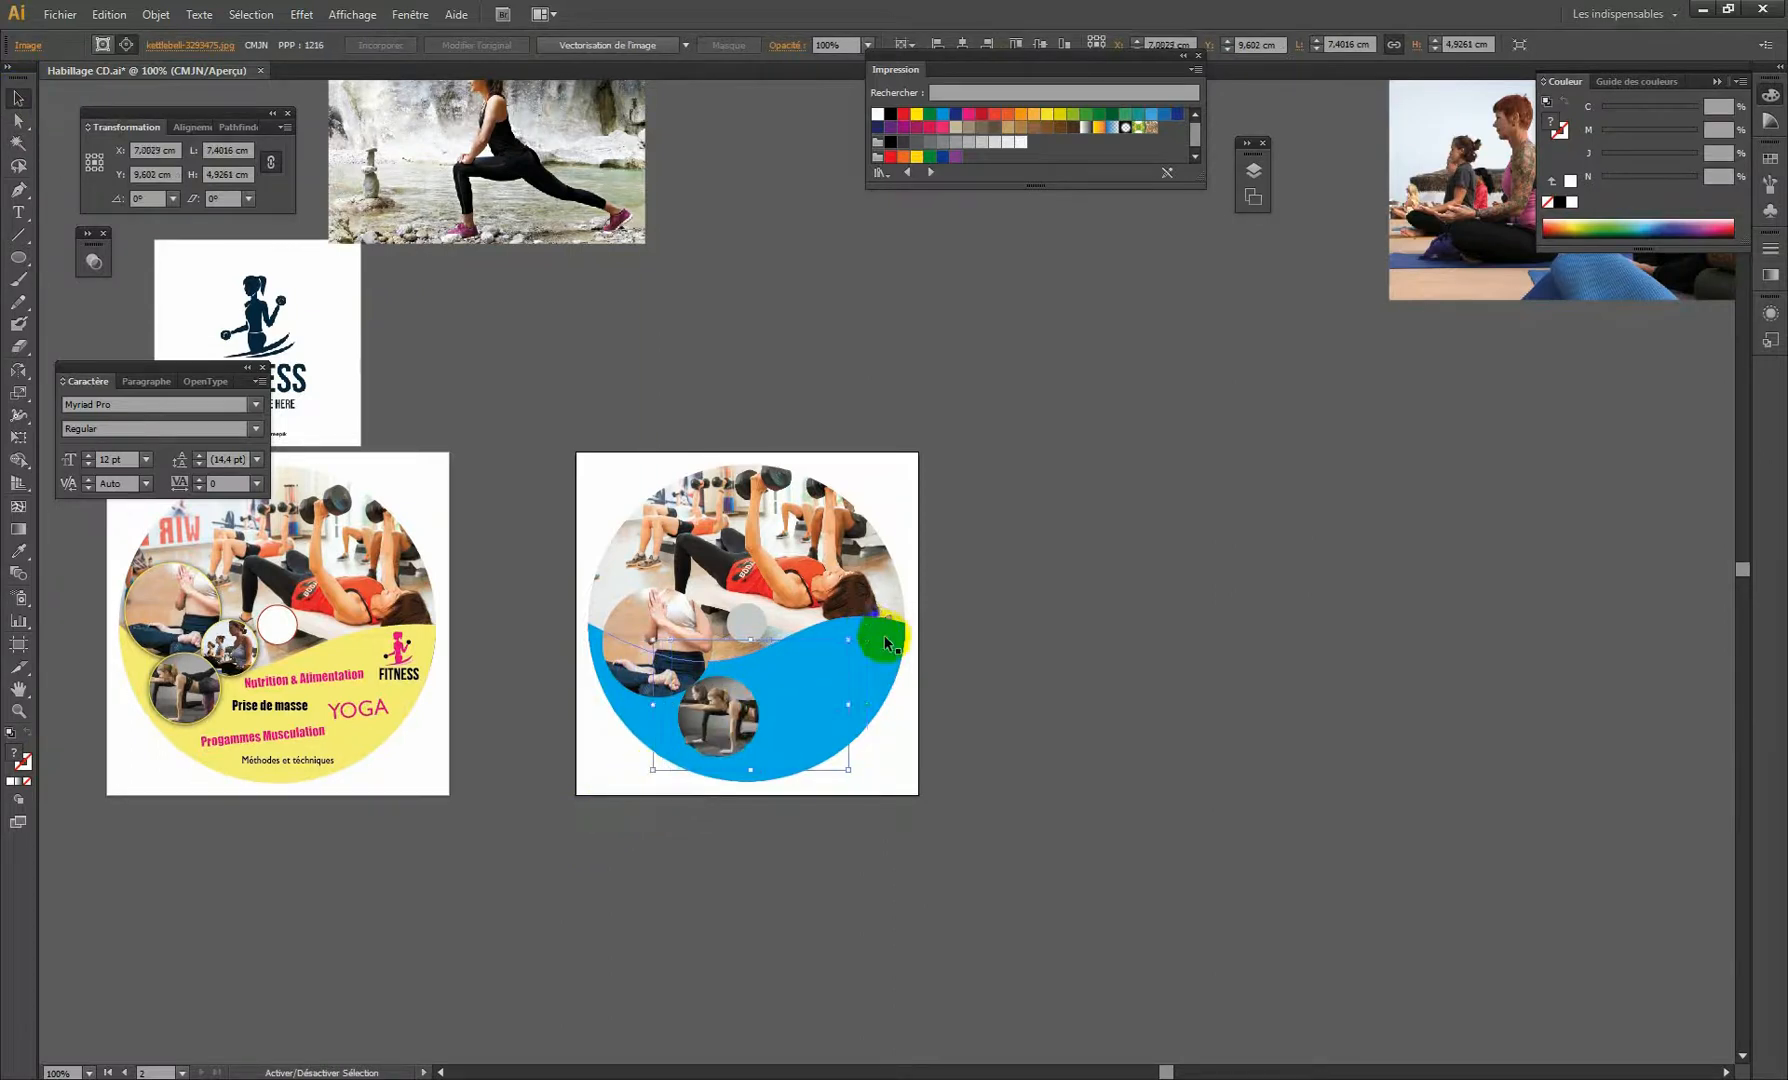
key(Left)
key(Left)
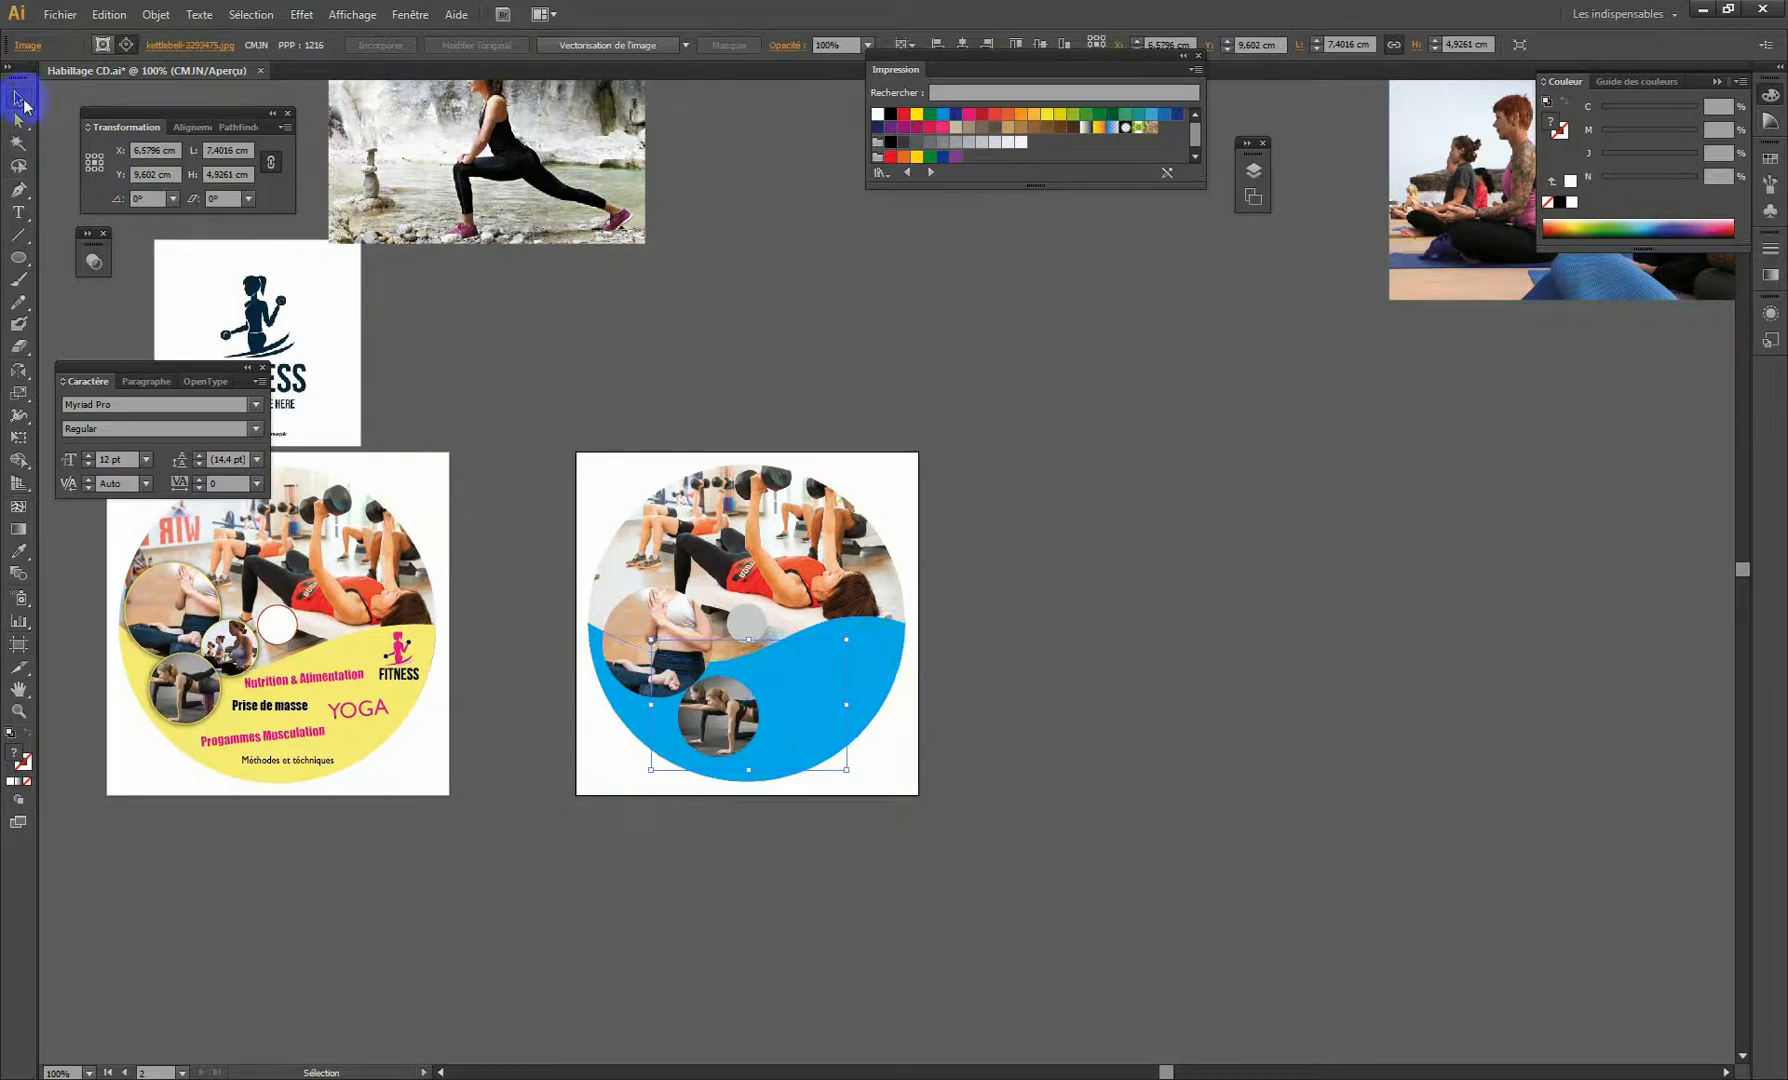
click(1188, 614)
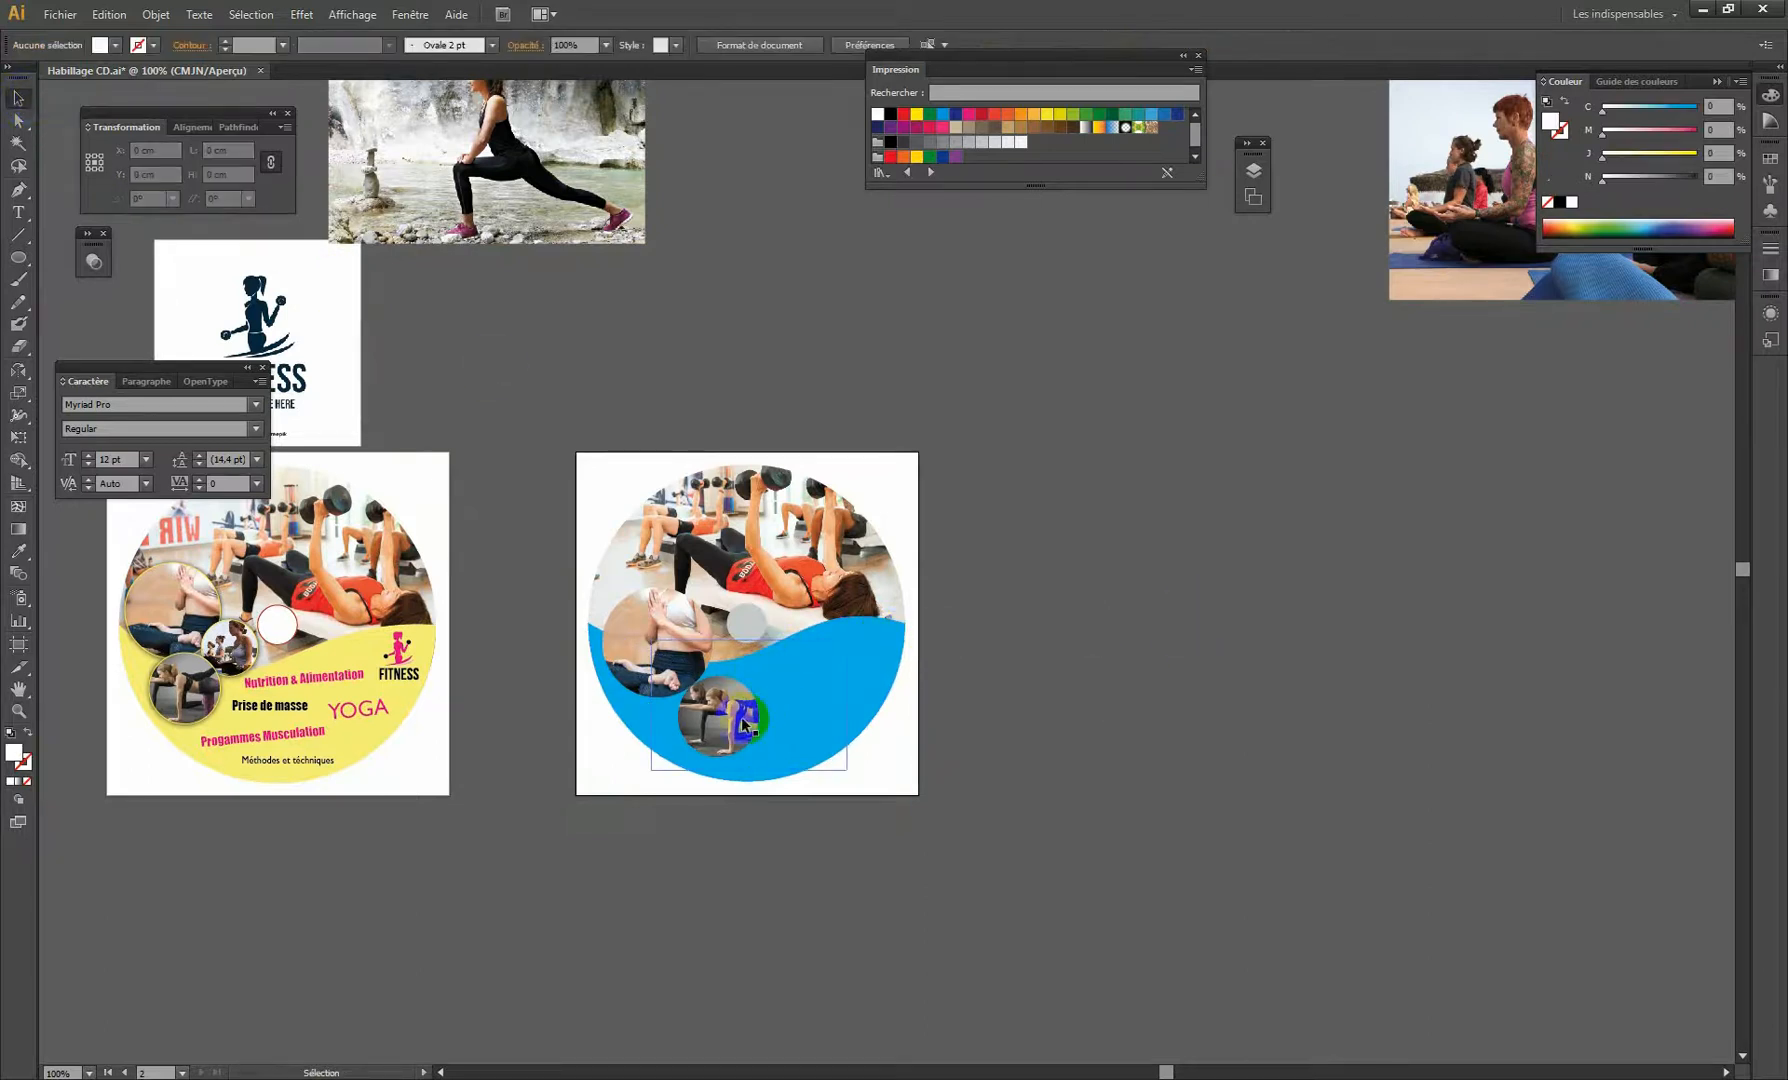
drag(744, 724, 699, 722)
Draw a third white circle about 2.17 cm in diameter on the blue area, just right of the floor-exercise circle.
click(18, 257)
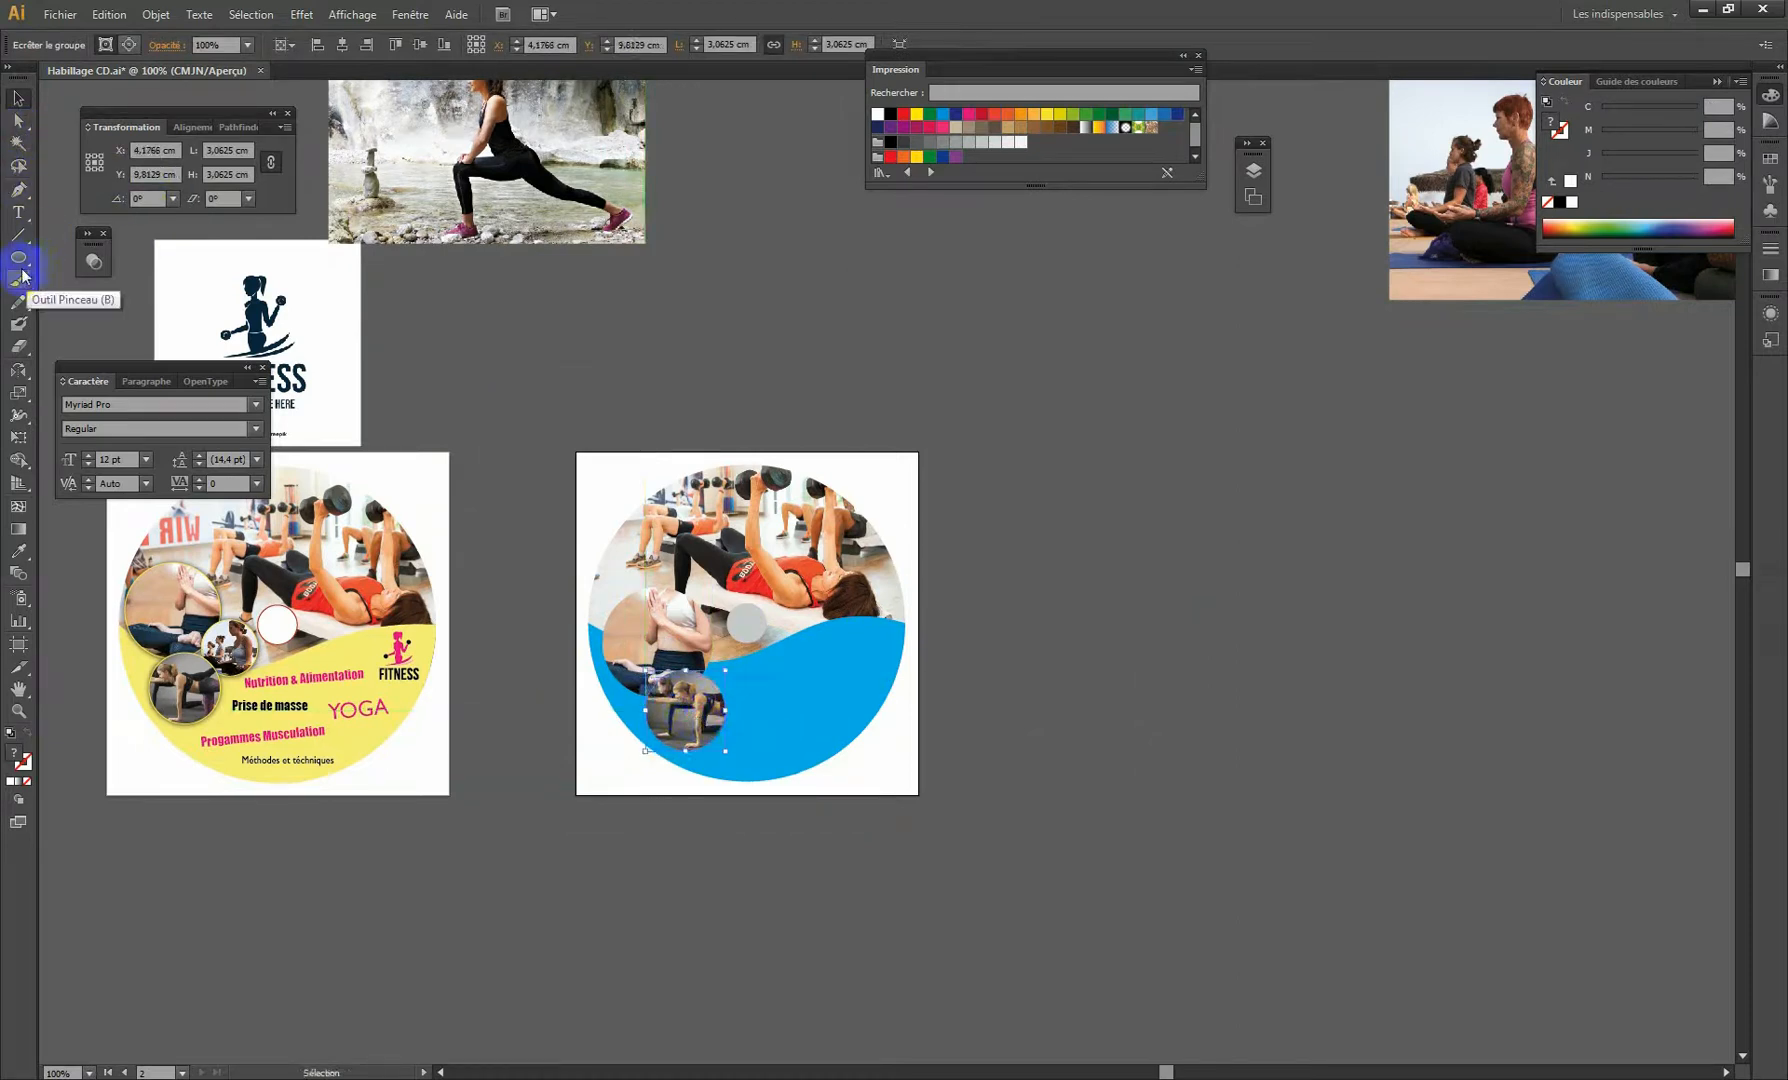
drag(736, 676, 782, 724)
click(20, 99)
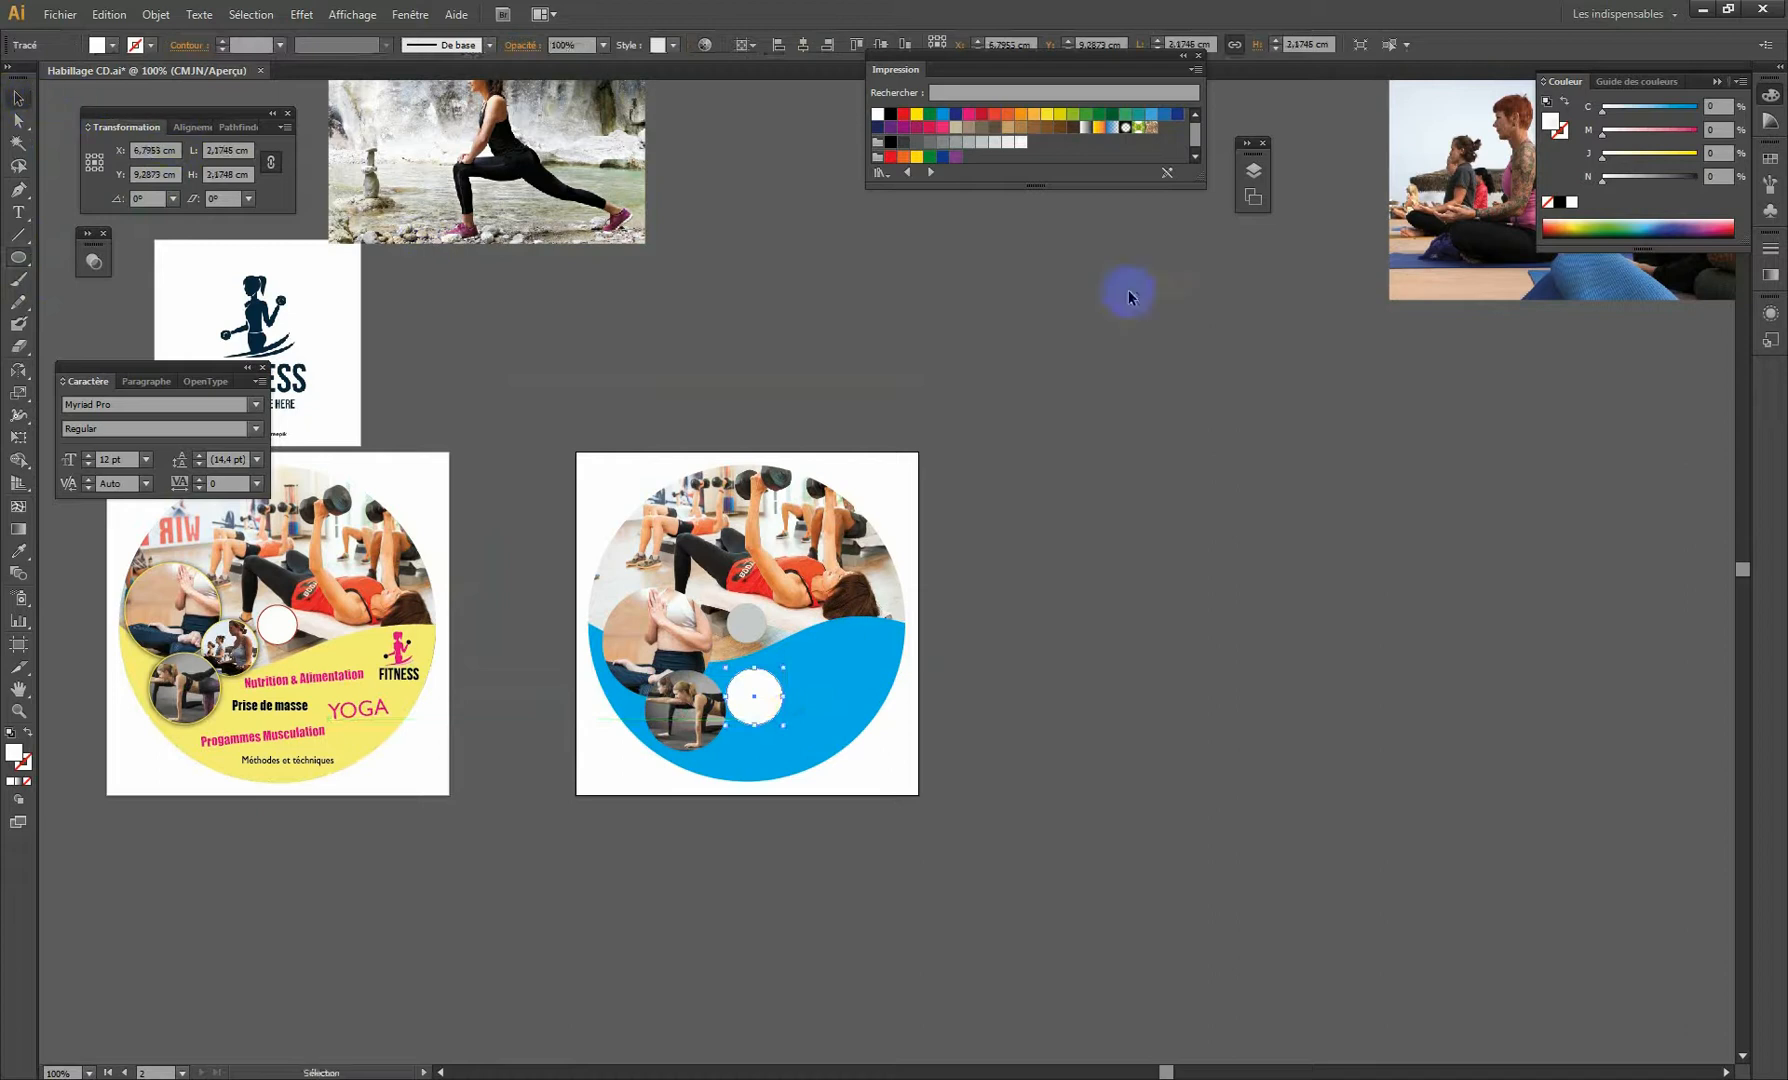
Scale the group meditation photo down to about 5.75 × 3.83 cm and place it in front of the small white circle.
drag(1454, 261, 1150, 678)
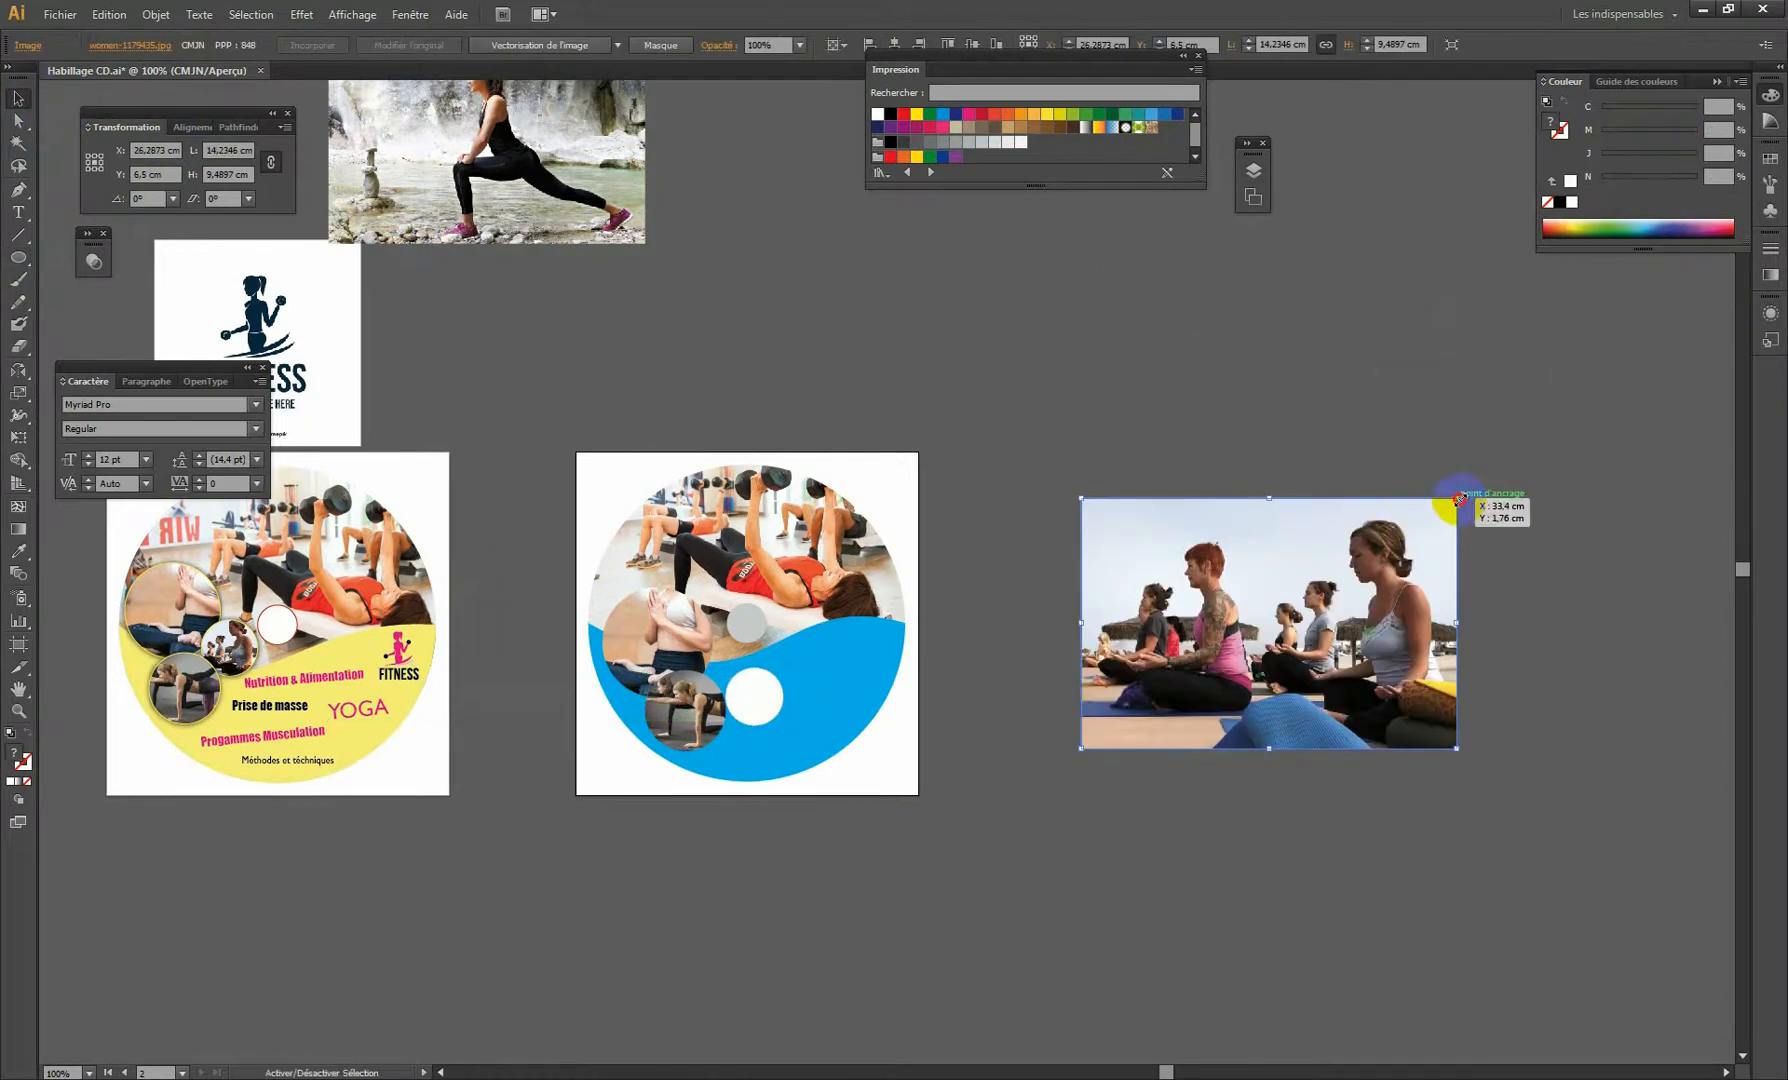
drag(1456, 498, 1233, 646)
drag(1131, 686, 720, 687)
right_click(783, 692)
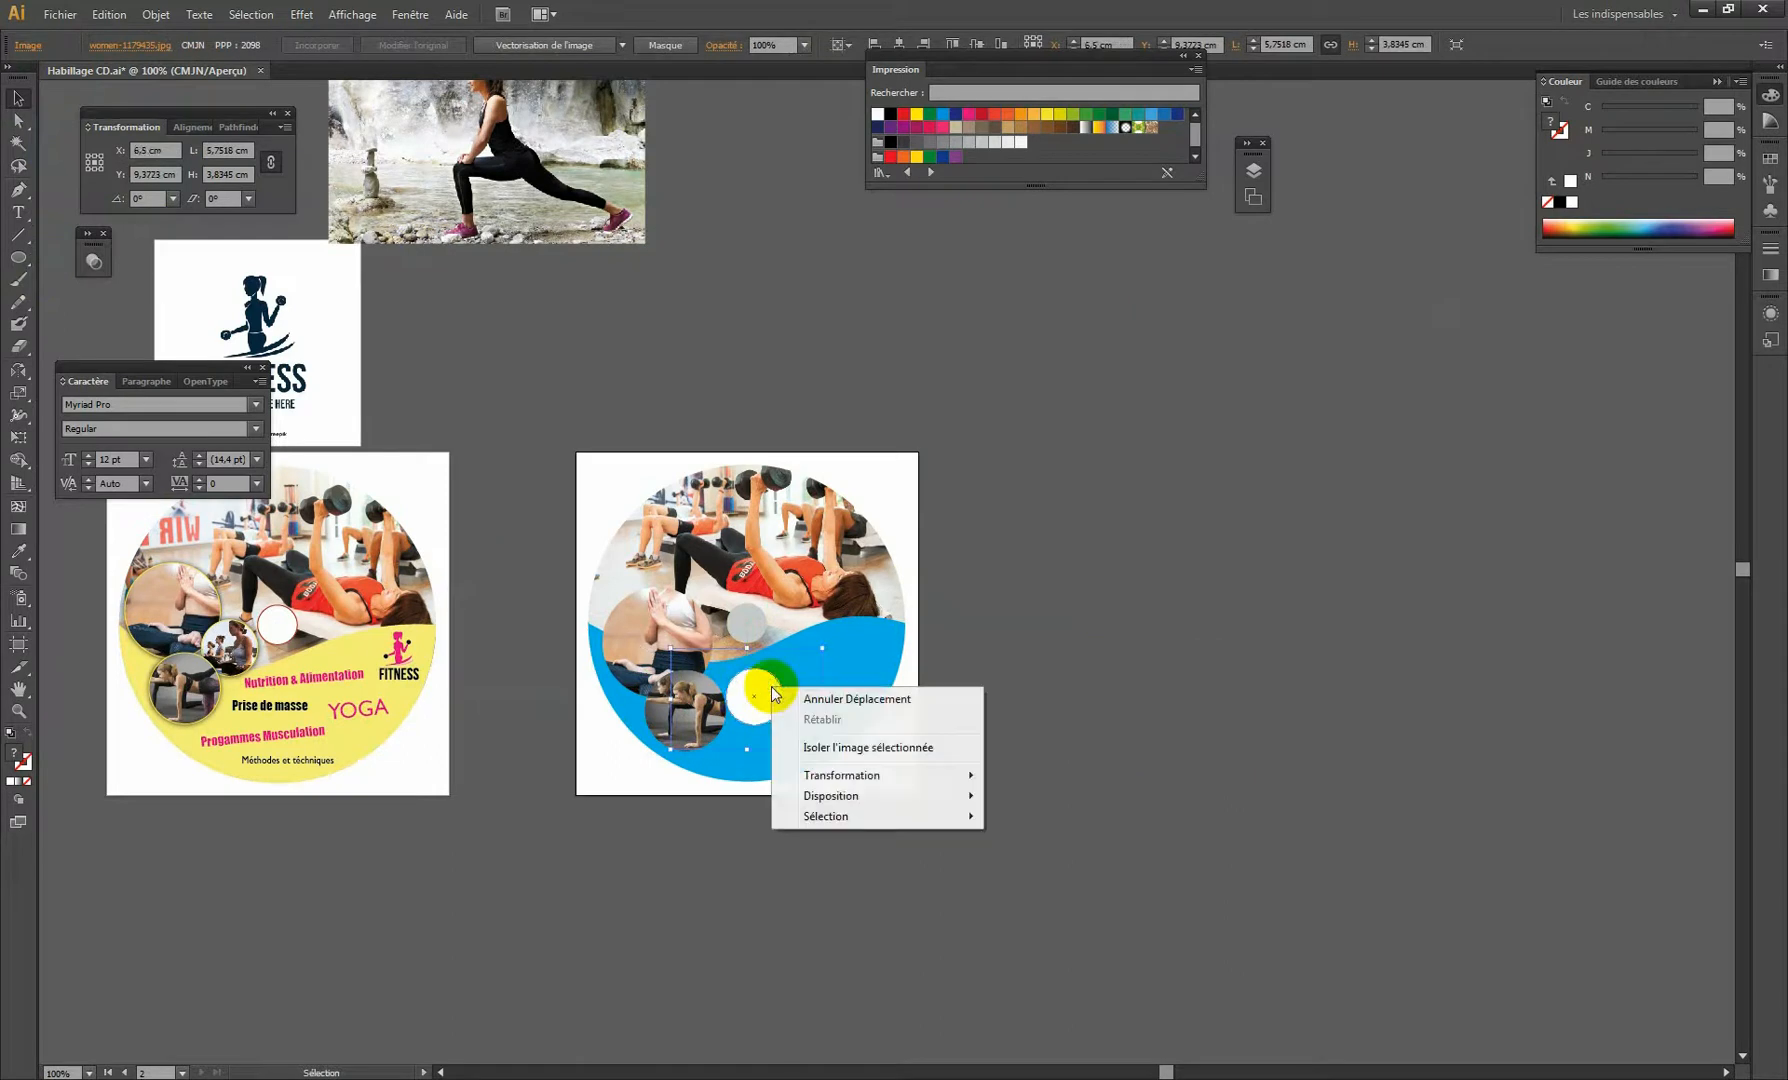
mouse_move(840, 796)
click(1063, 801)
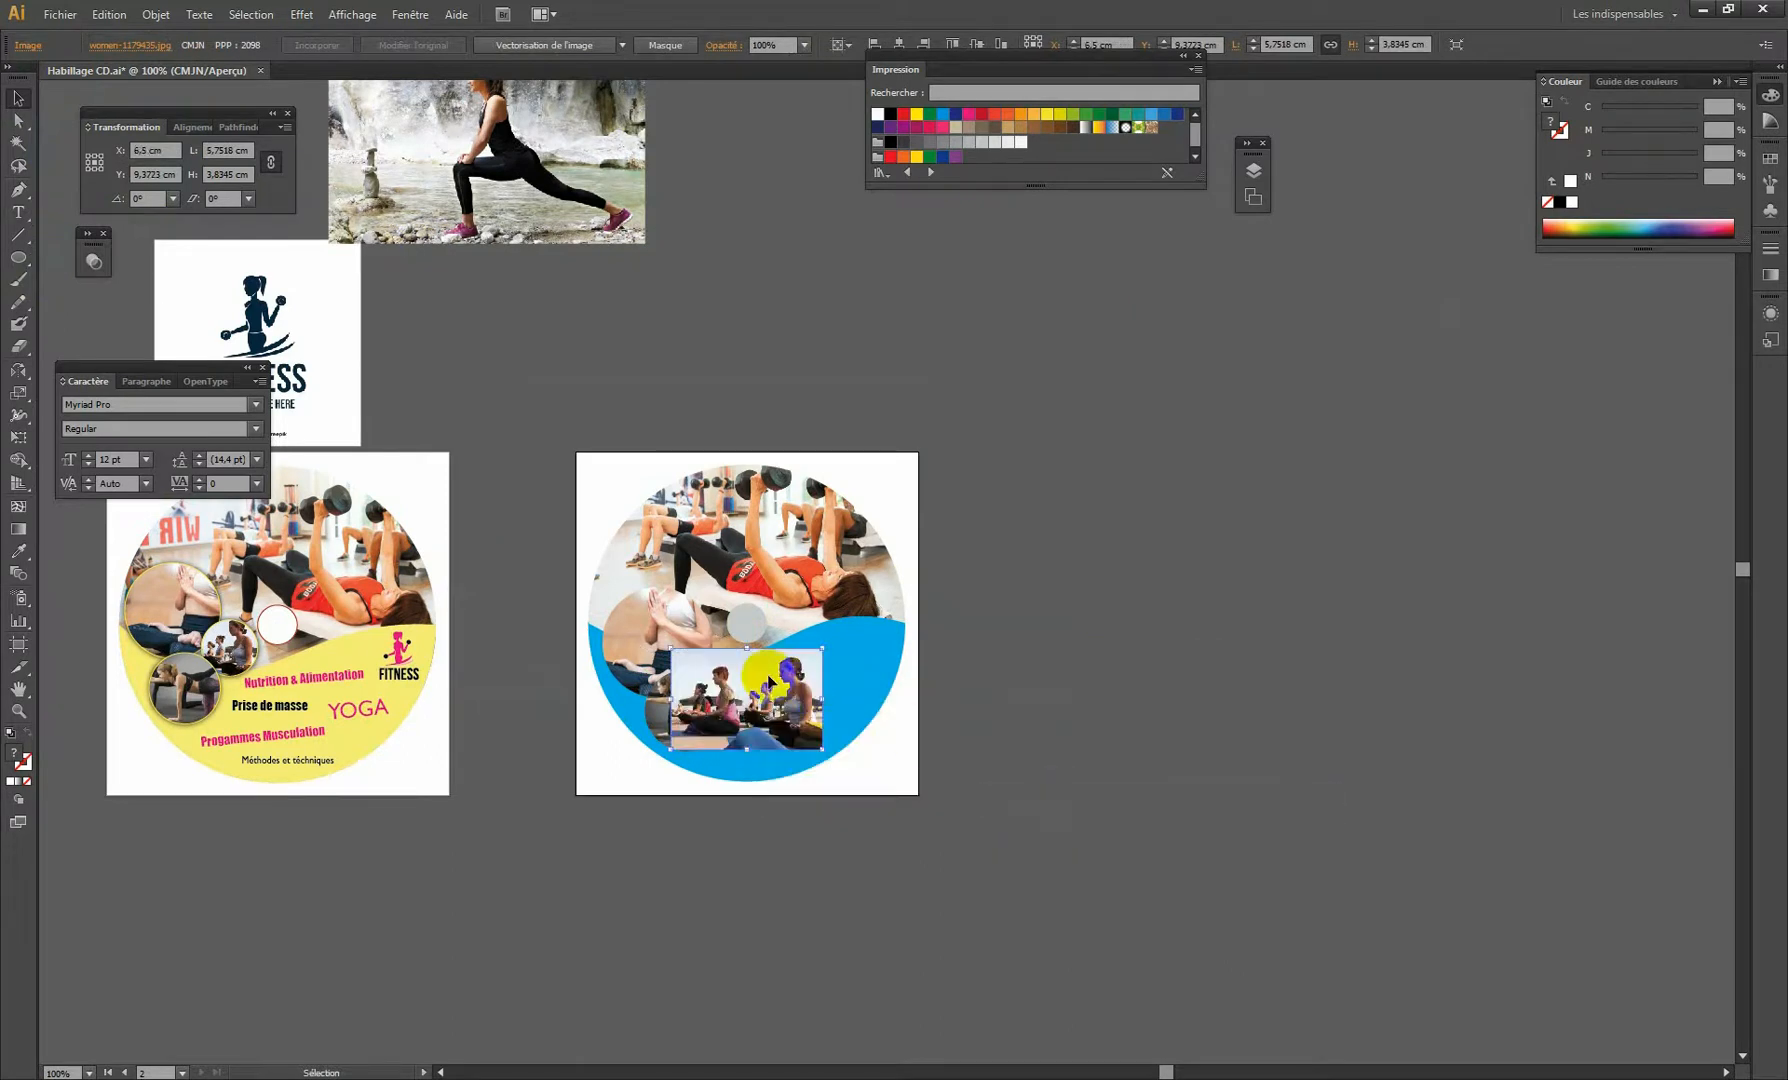
Move the group meditation photo and the small white circle off the artboard into the empty space on its right.
drag(750, 690, 1142, 688)
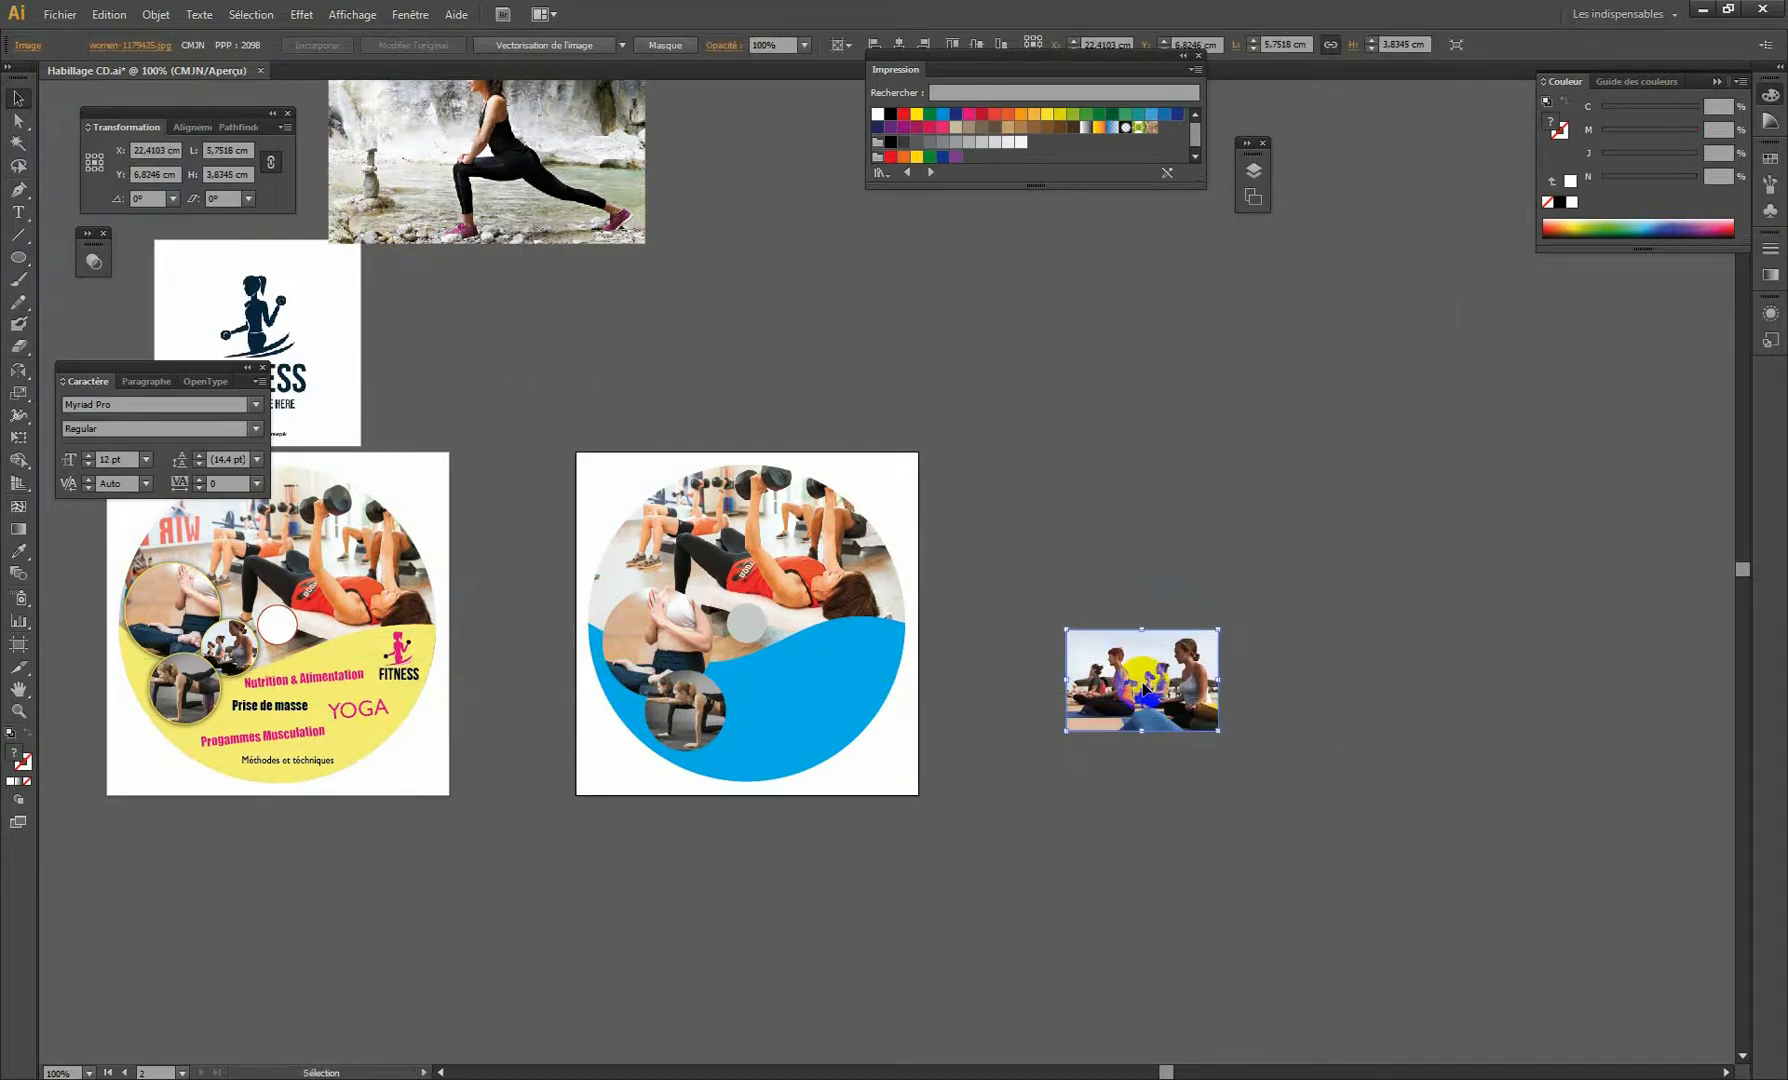
drag(1110, 615, 1209, 770)
drag(1158, 692, 1140, 693)
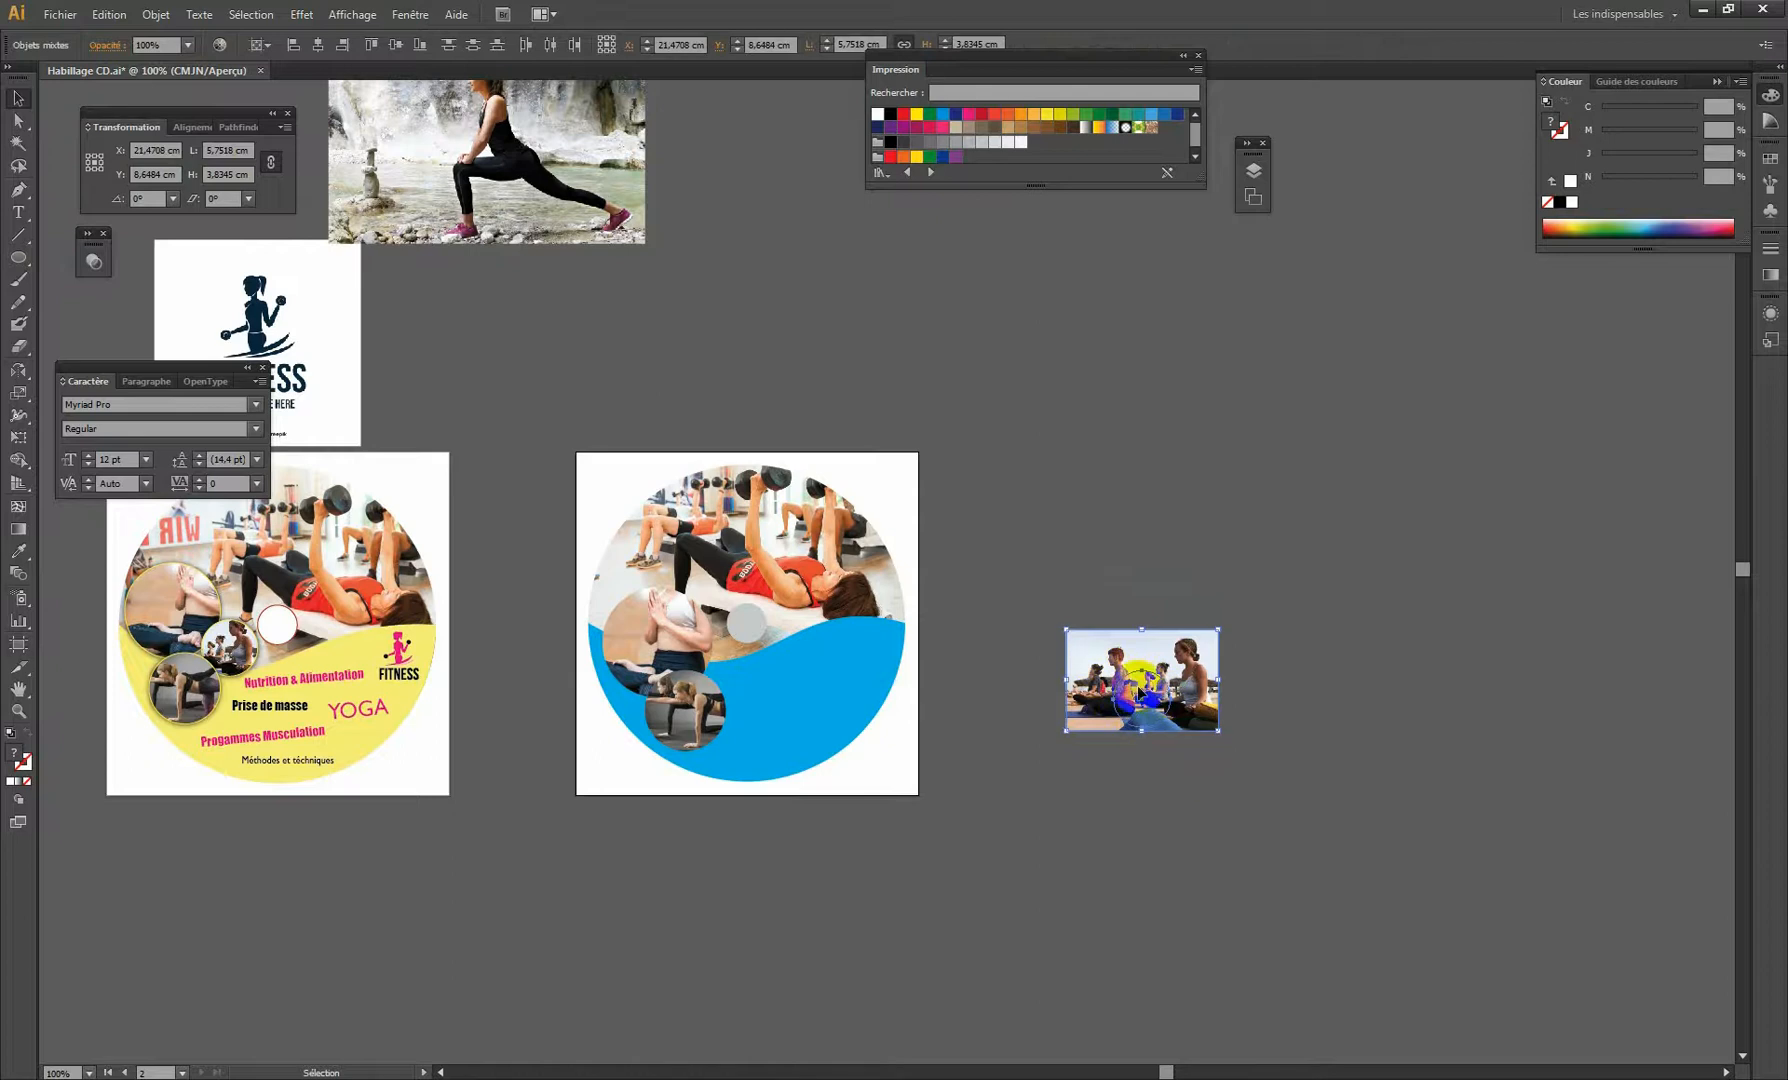
Try to create a clipping mask from the group photo and the small circle while the photo lies in front.
click(156, 14)
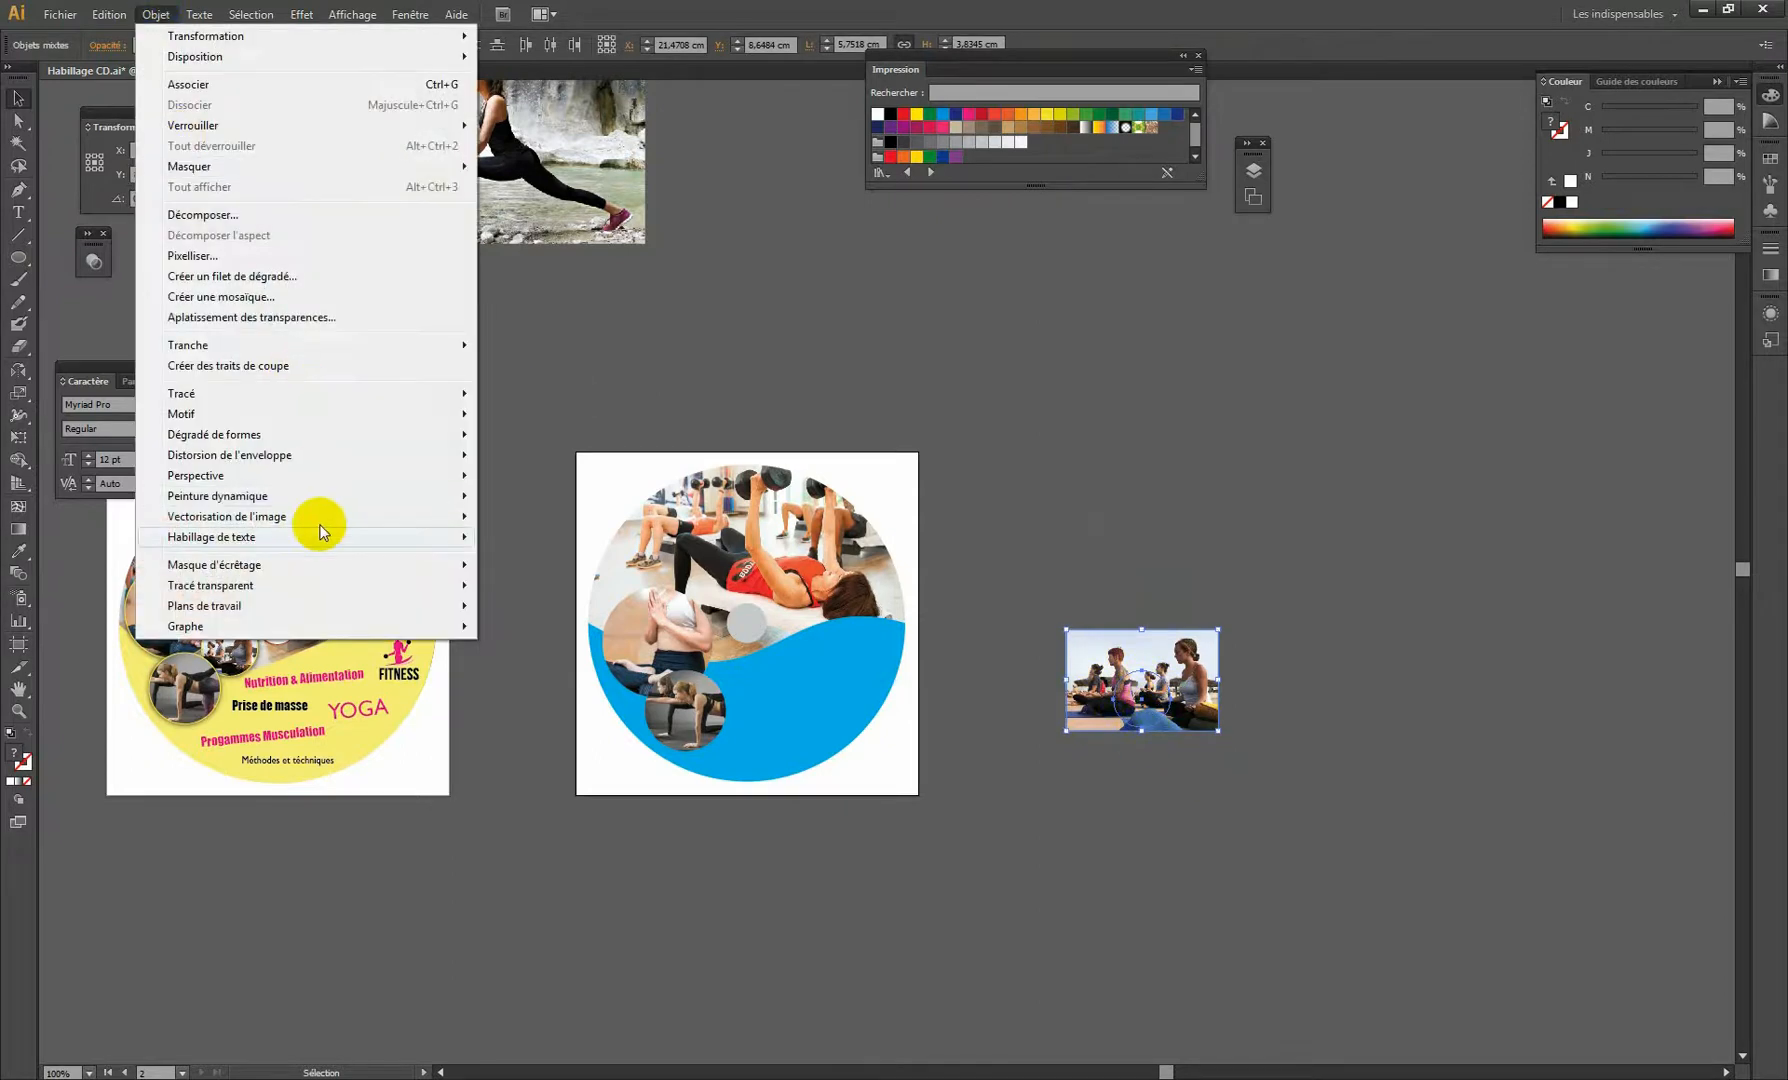
mouse_move(292, 564)
click(544, 568)
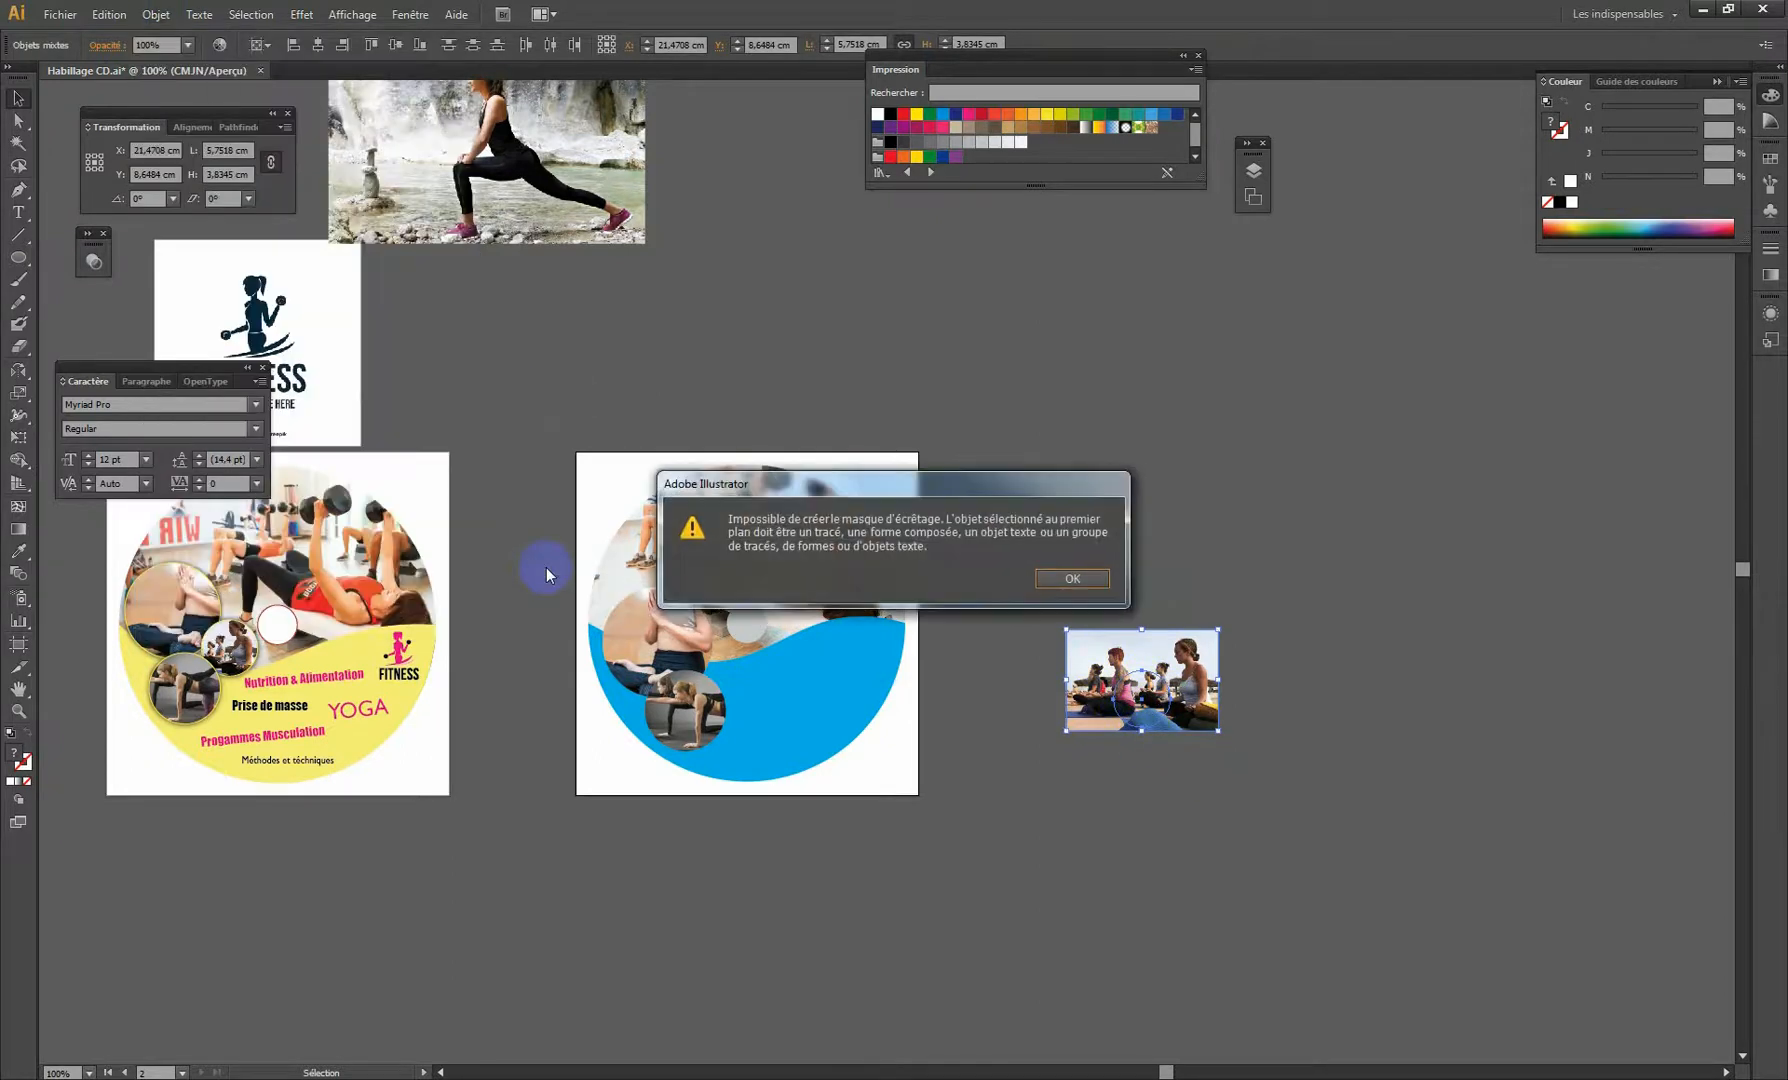
click(1072, 578)
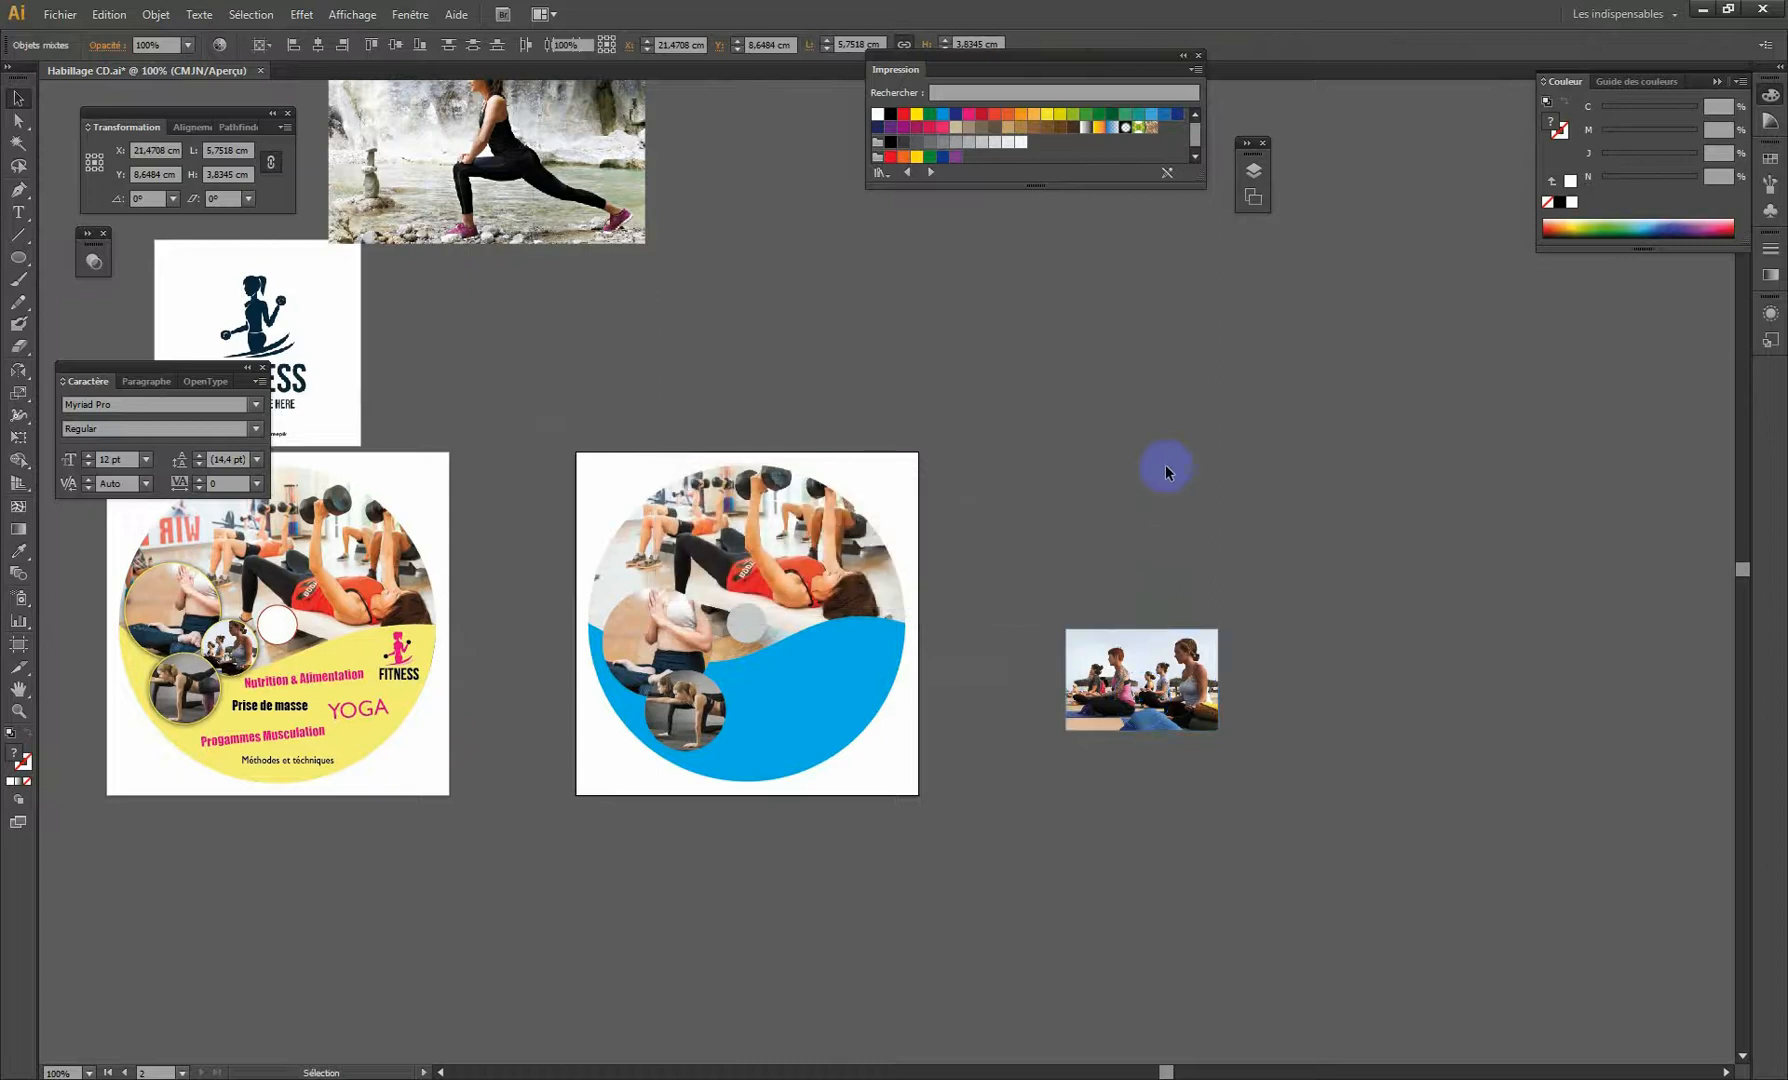
click(1165, 464)
click(1143, 646)
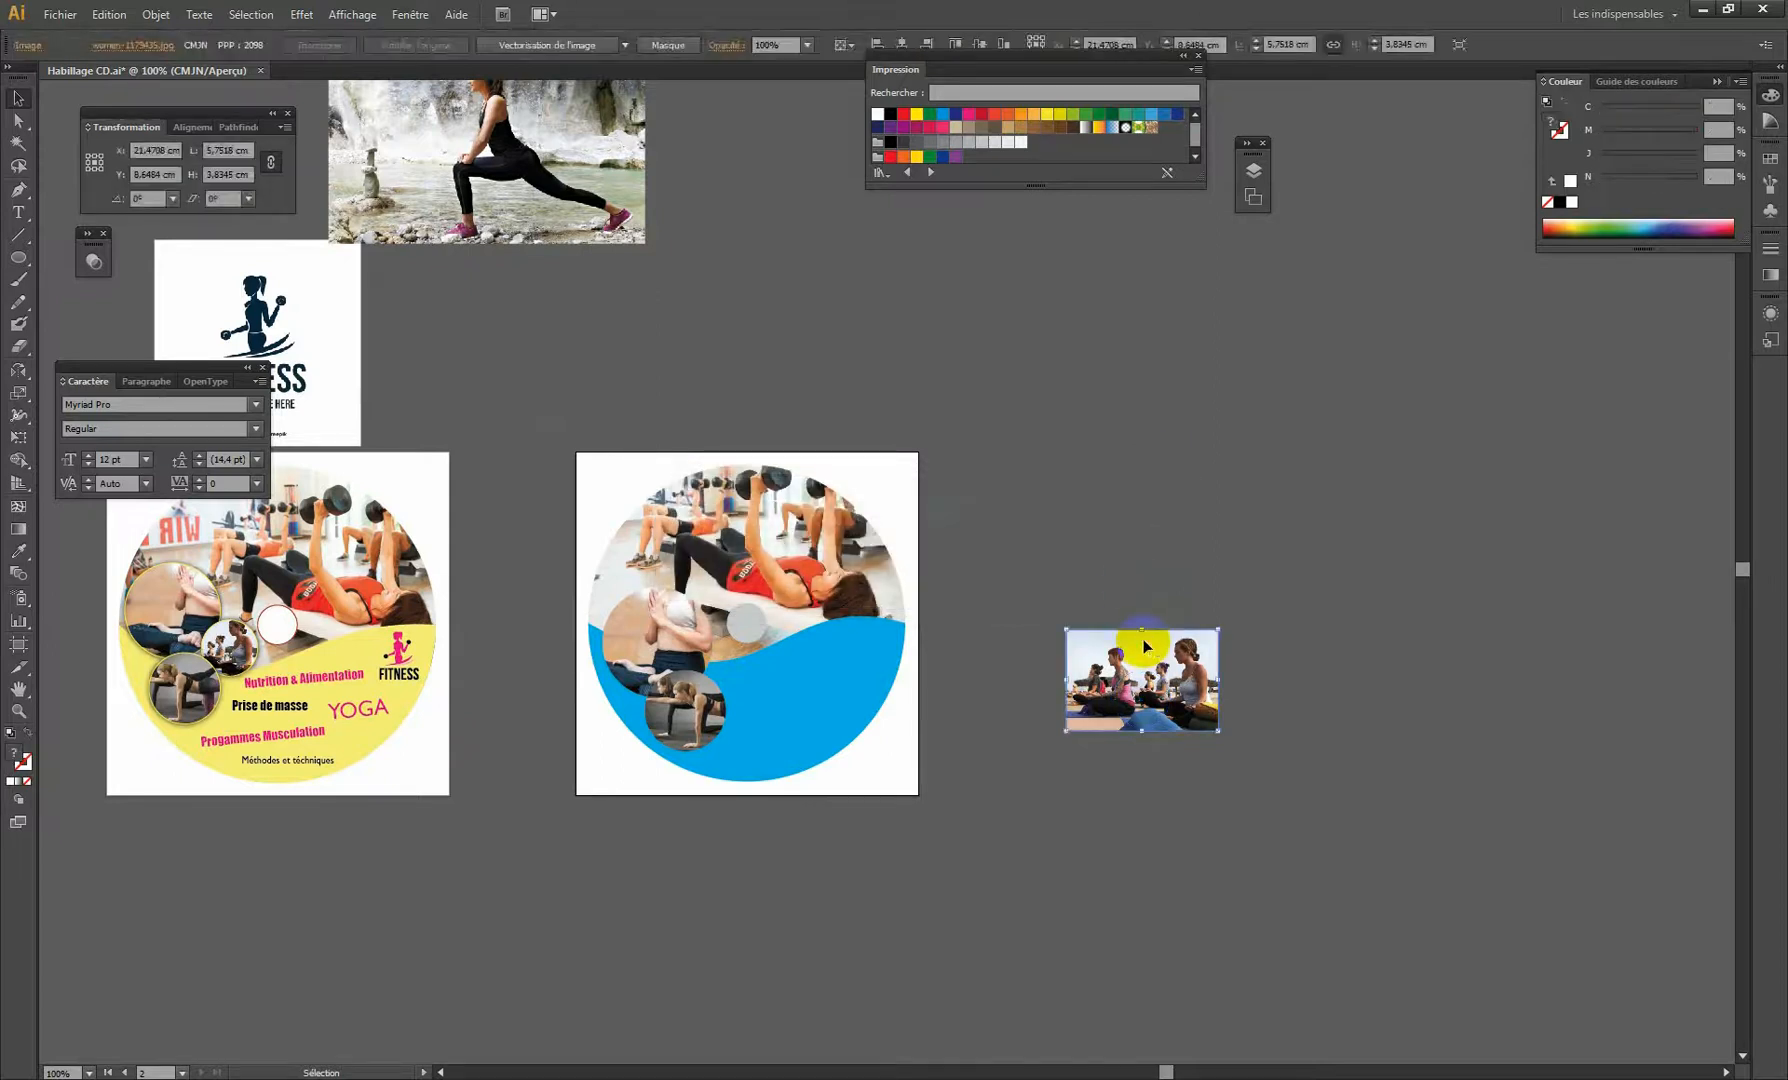
drag(1068, 600, 1197, 786)
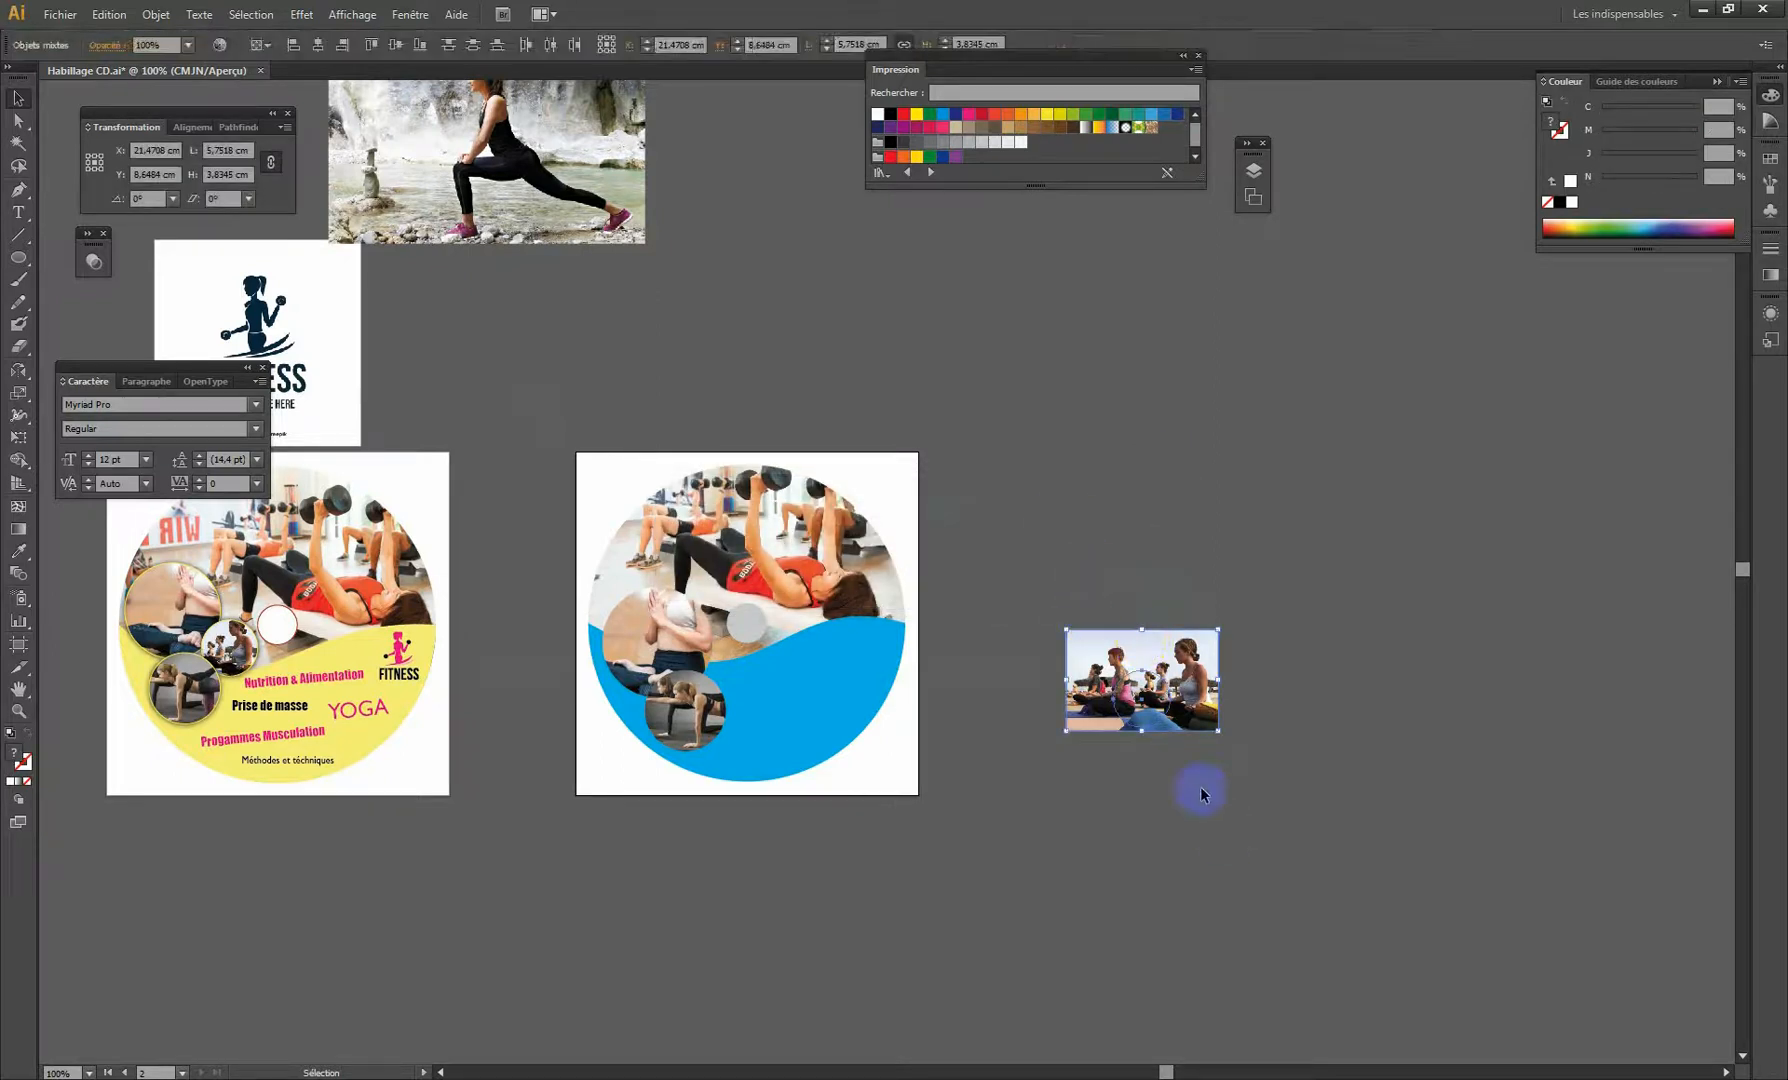
click(155, 14)
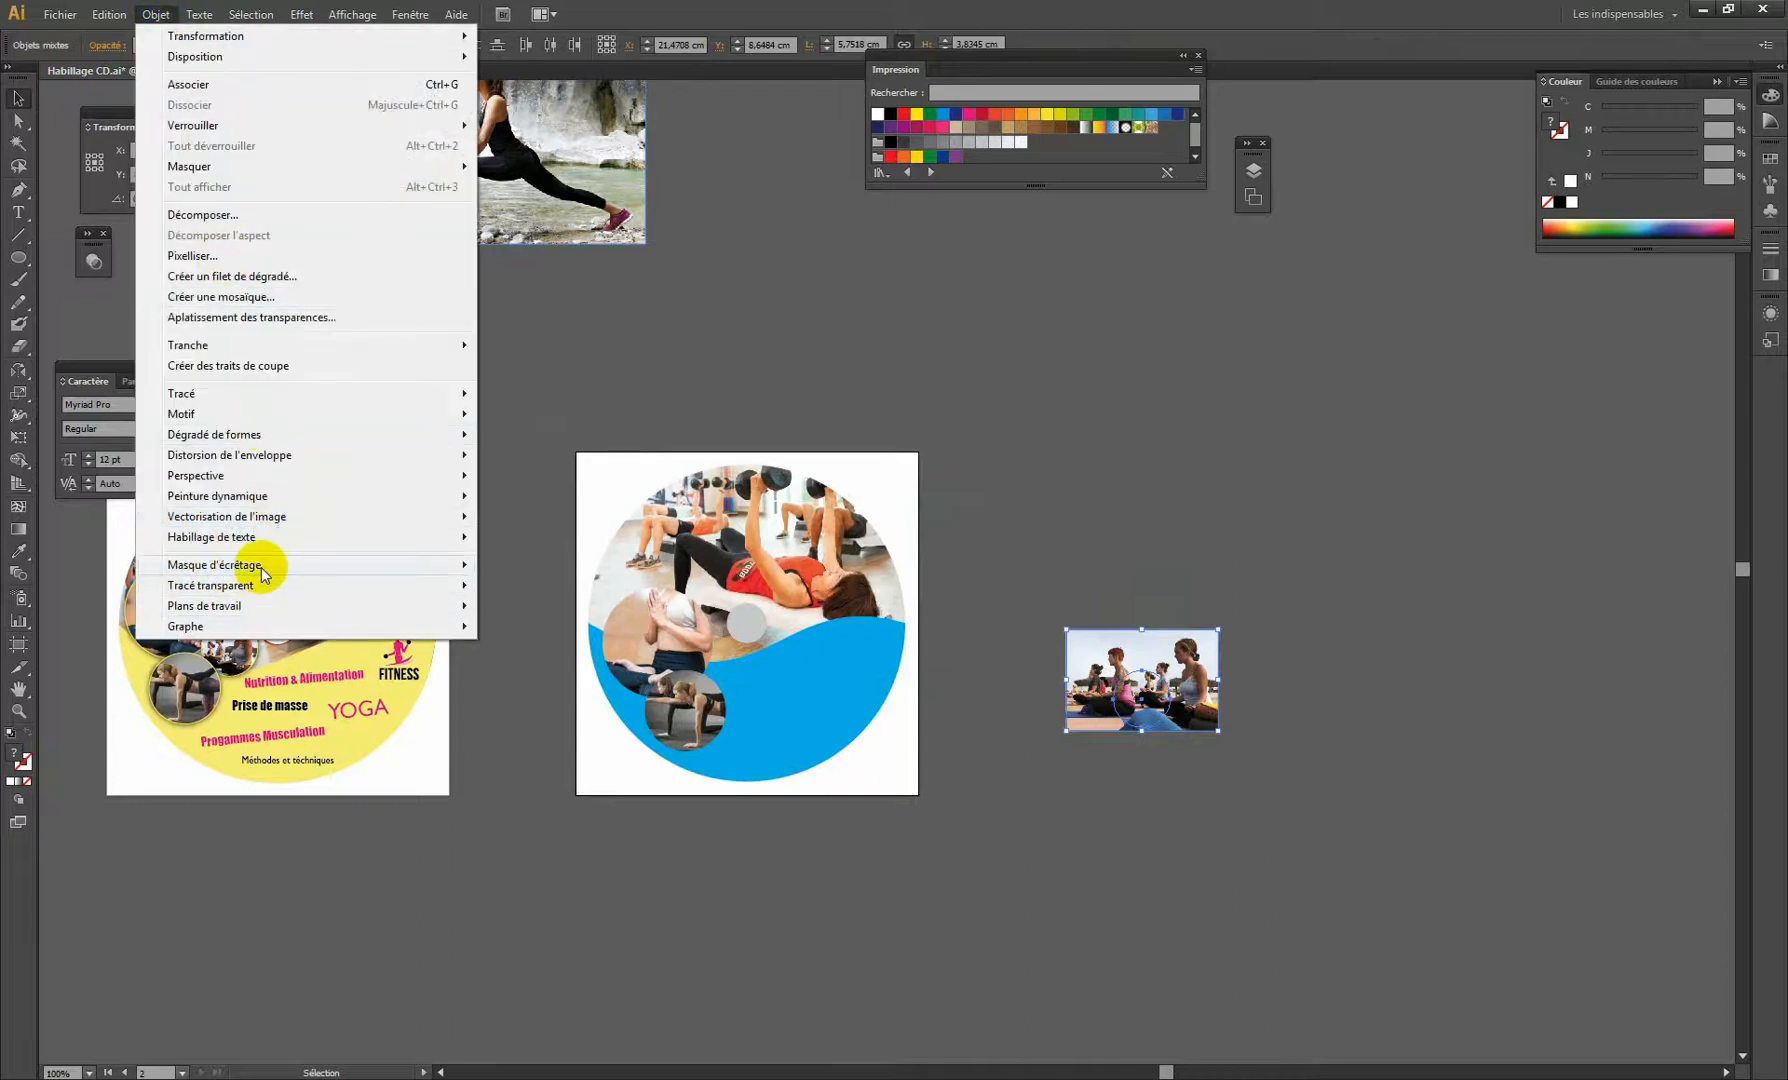
mouse_move(290, 565)
click(515, 564)
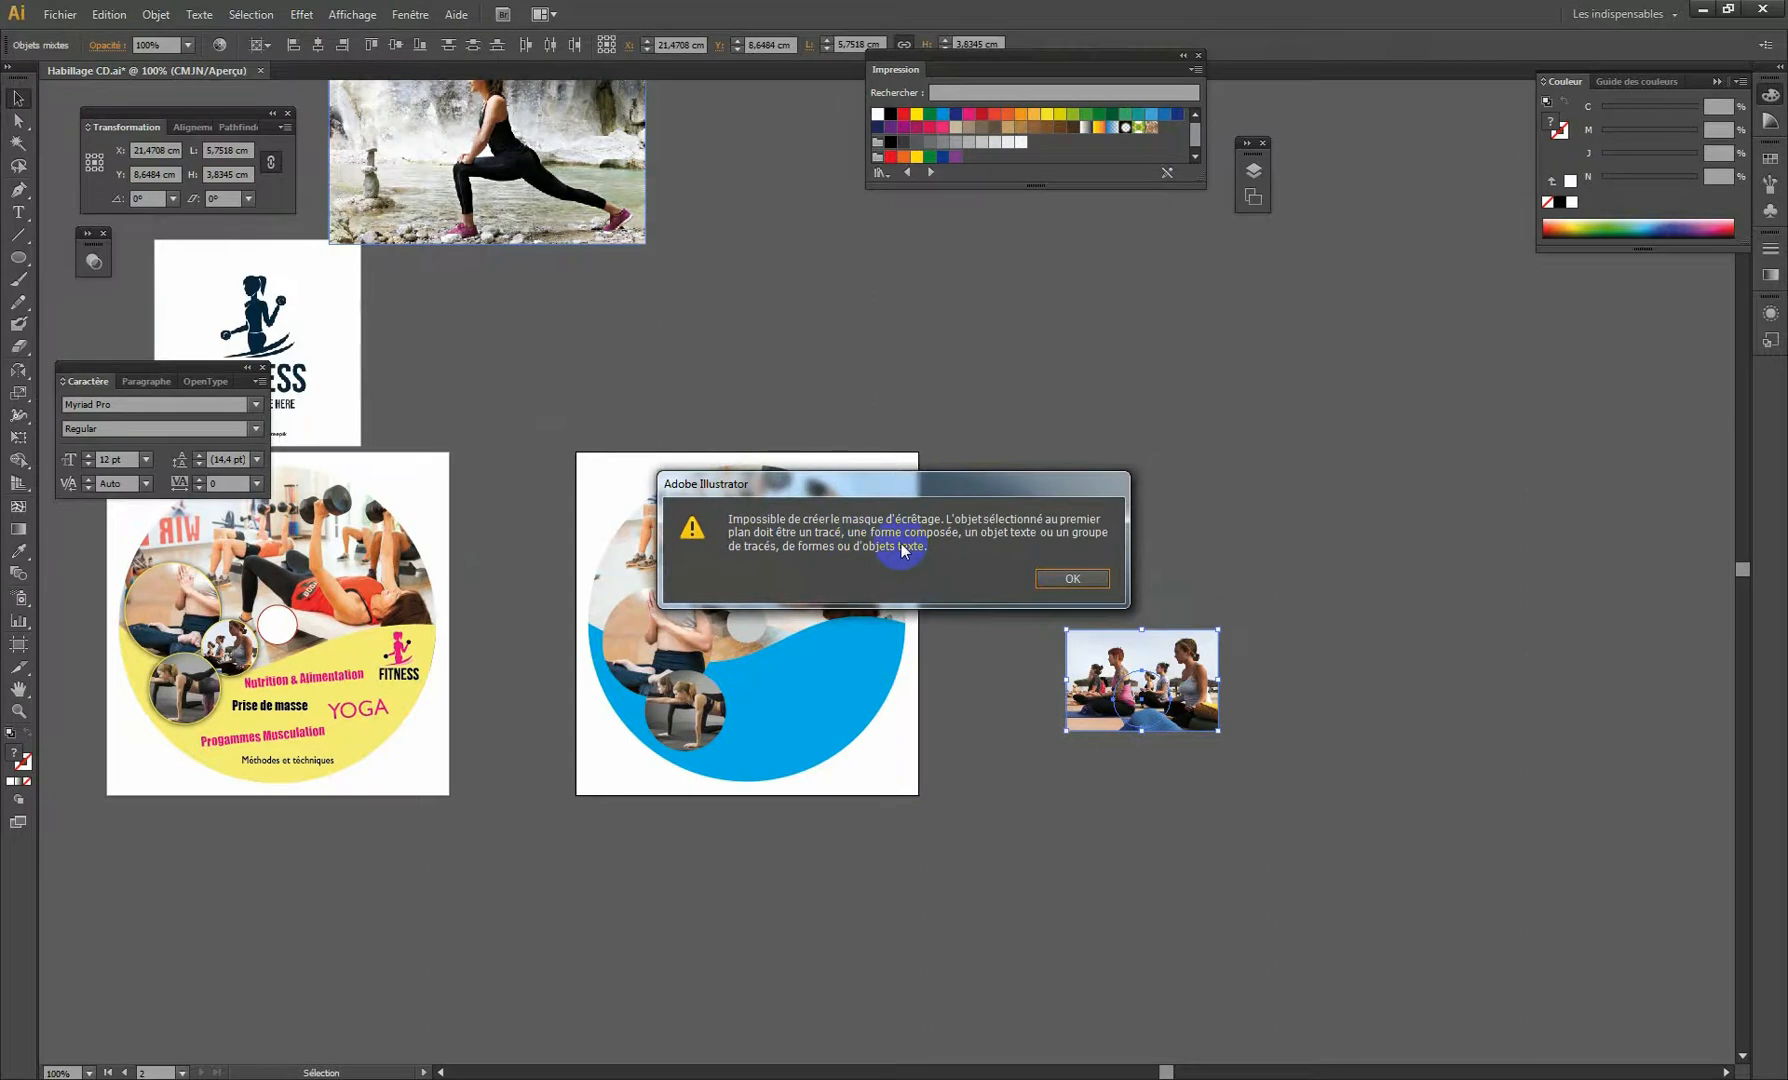
click(1080, 578)
Shift the group photo off the small white circle, place the circle over the photo's centre and bring it to the front.
click(1140, 672)
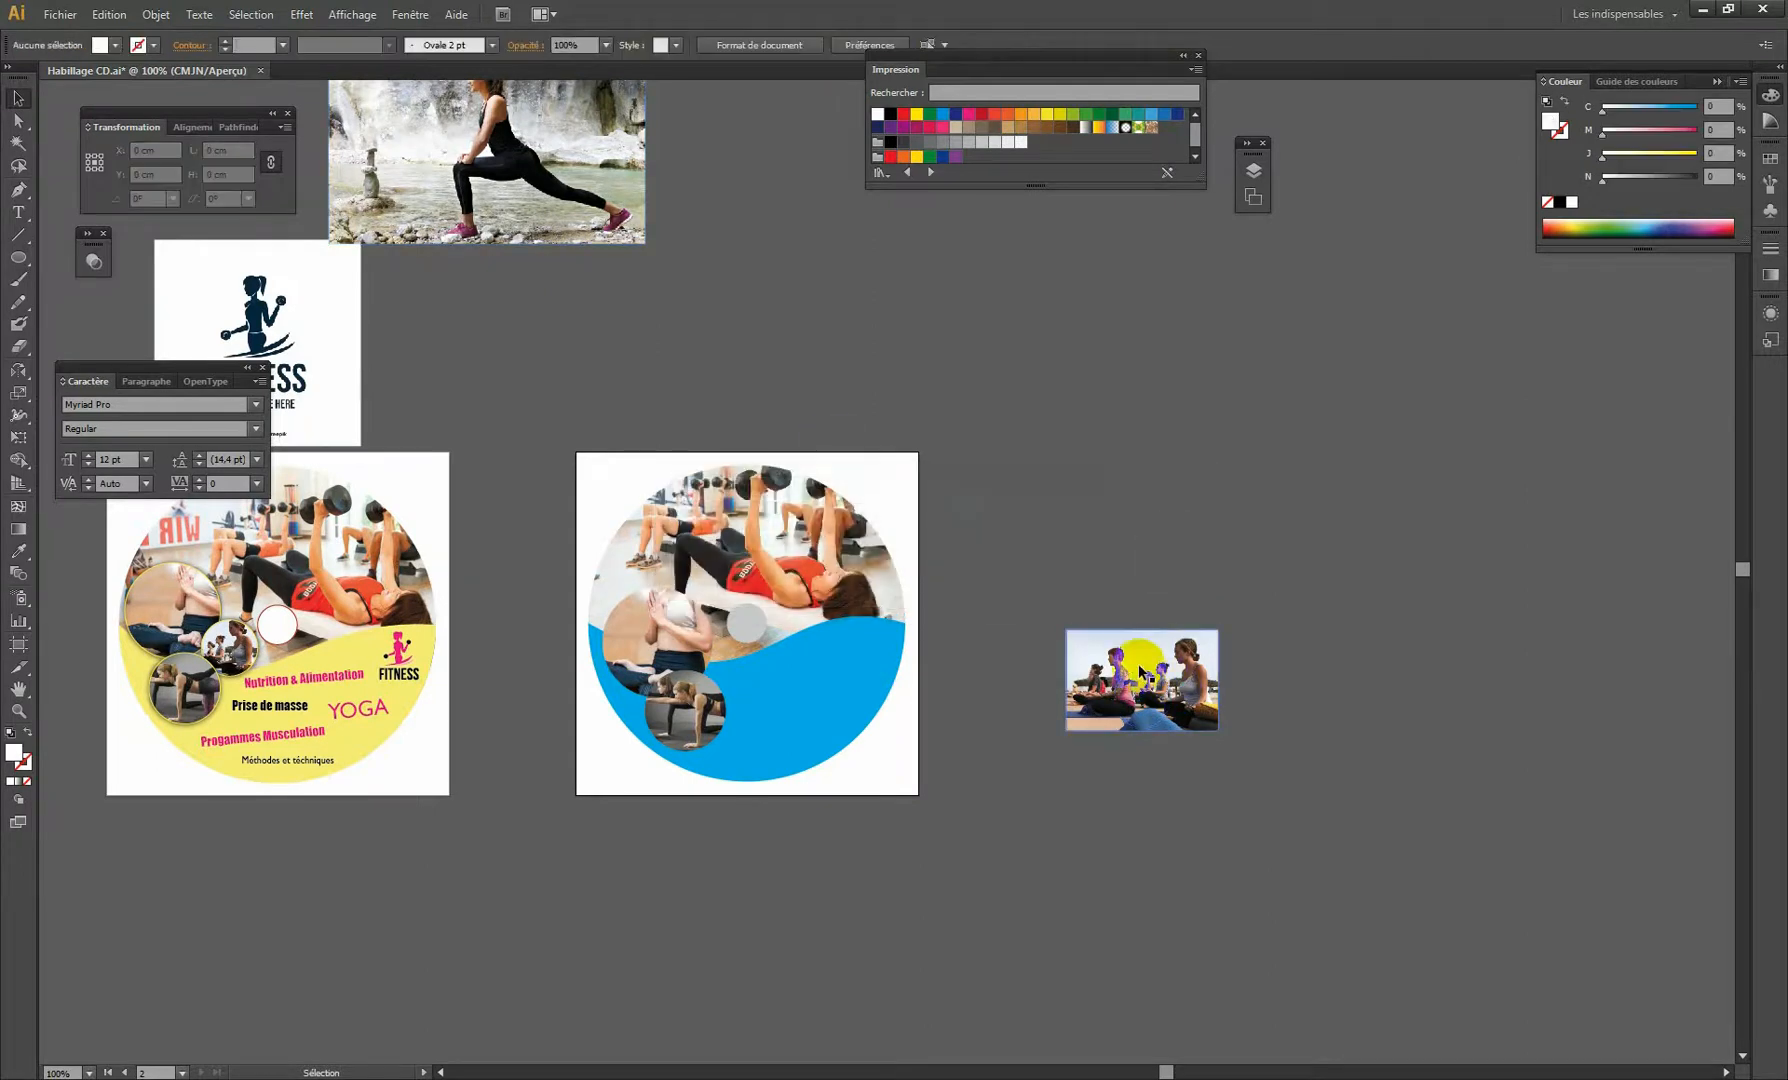
drag(1141, 683, 1112, 605)
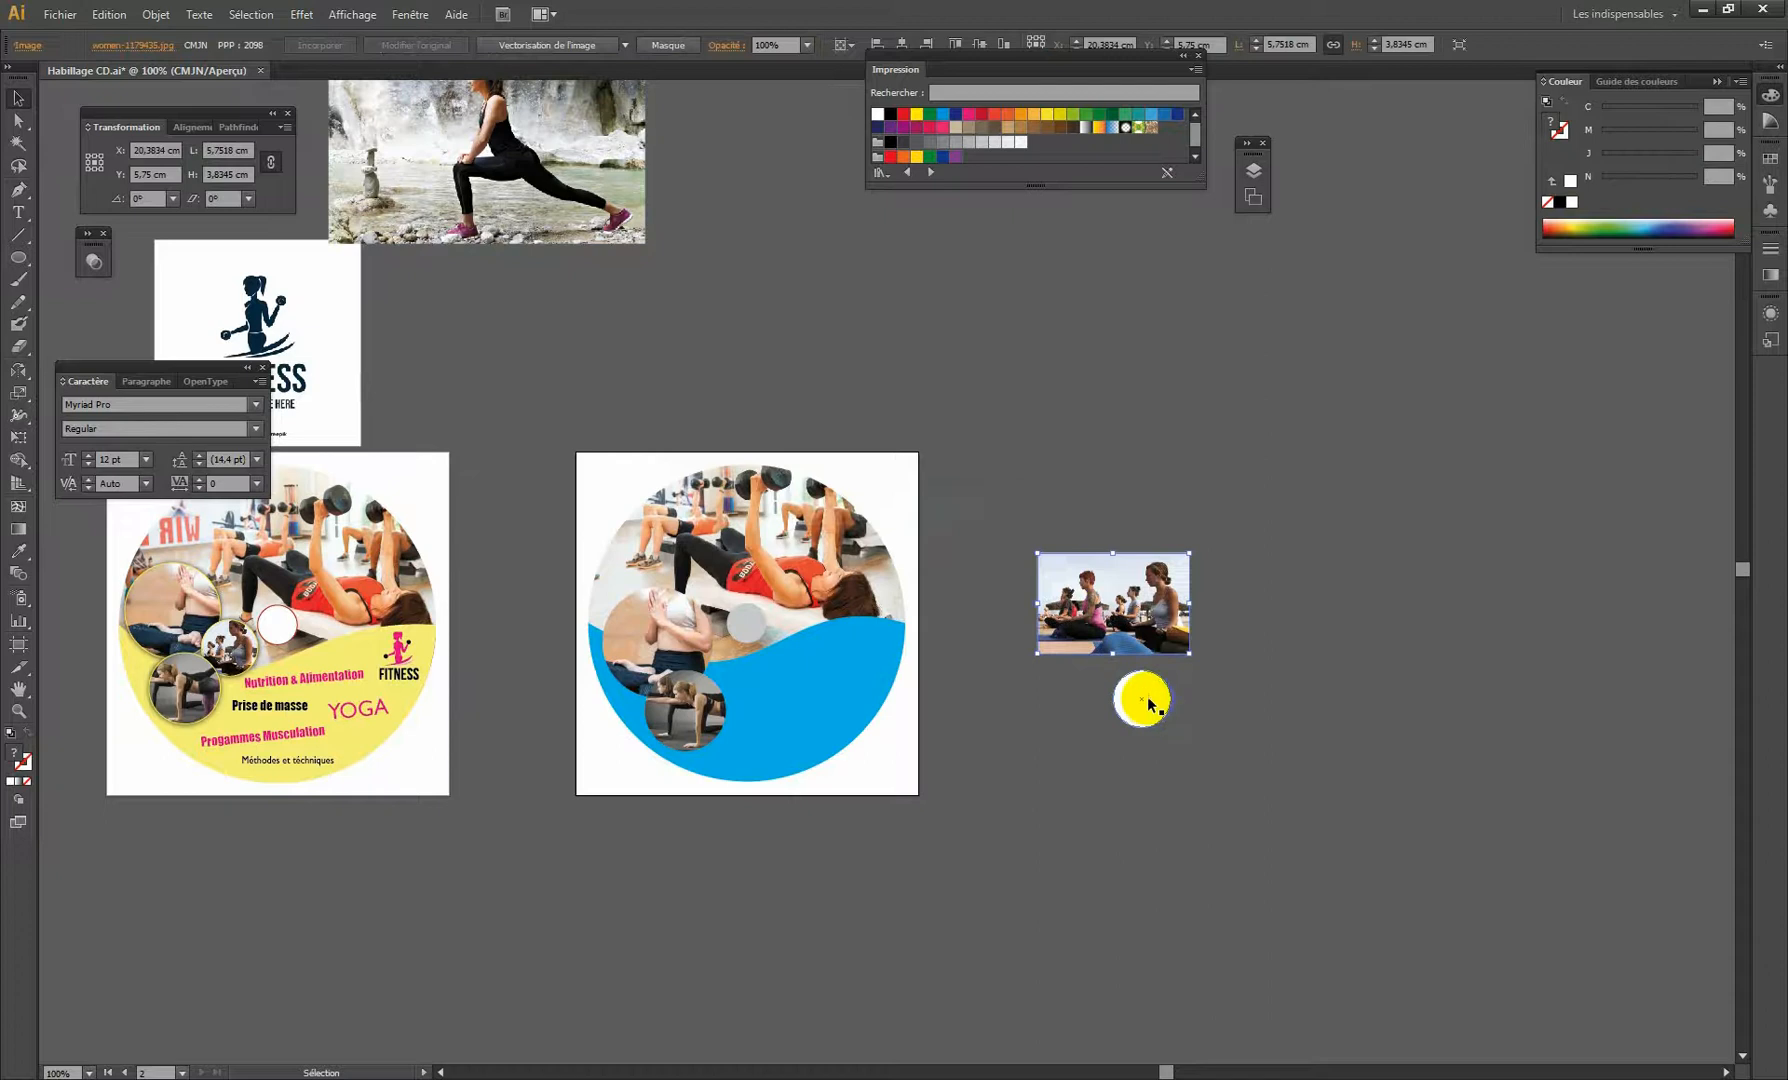
drag(1141, 698, 1124, 612)
right_click(1124, 612)
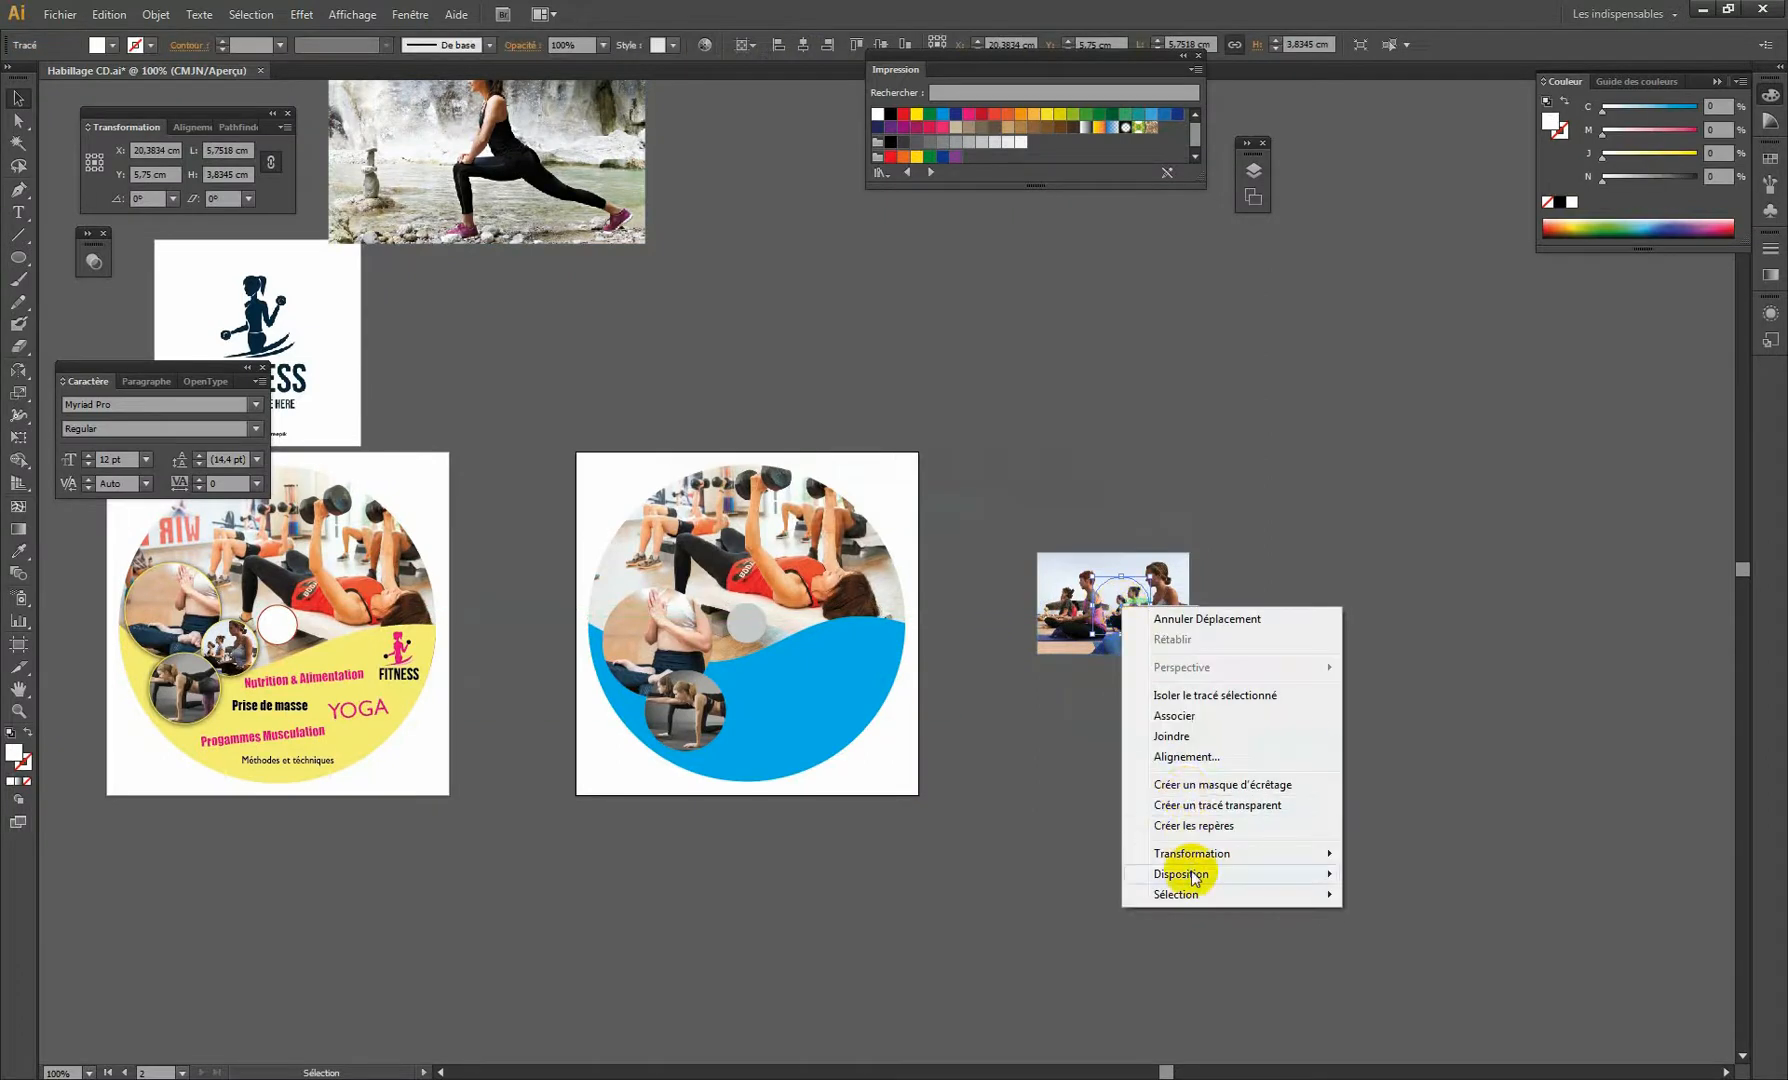
mouse_move(1225, 873)
click(1405, 875)
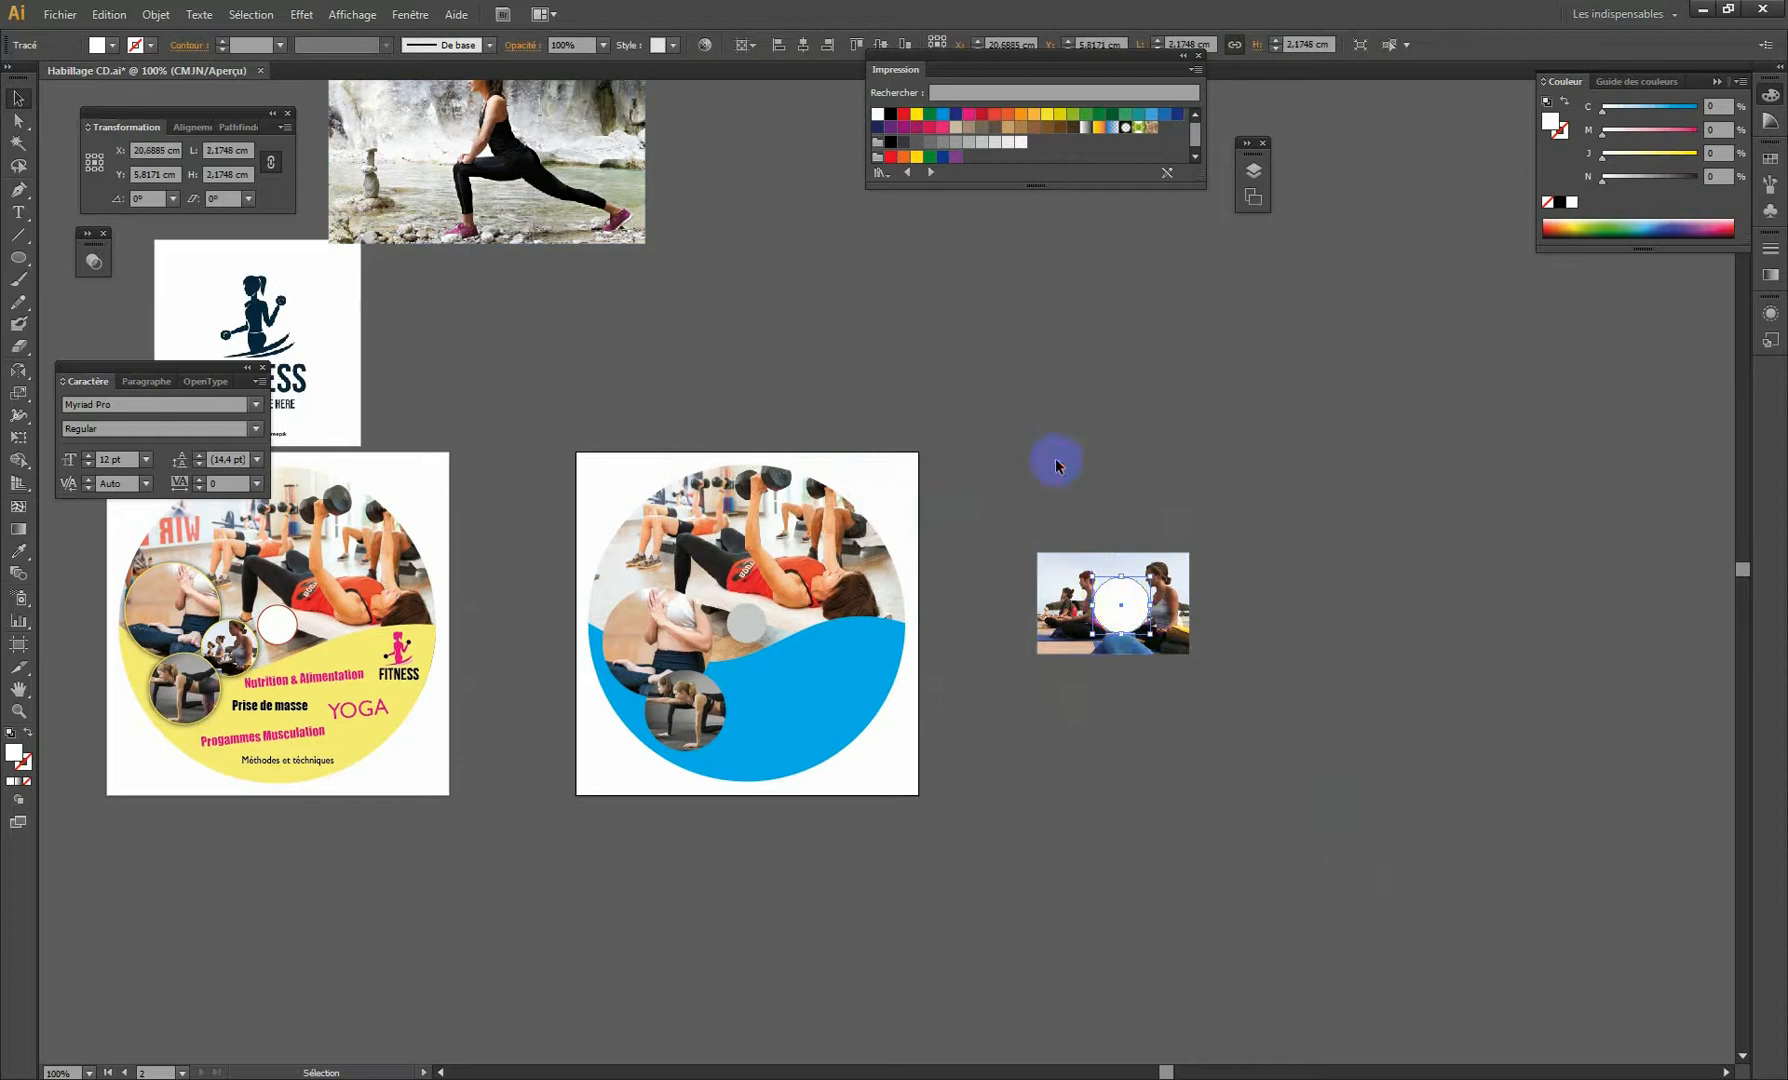
Clip the group photo to the small circle and move it onto the blue area beside the floor-exercise circle.
click(156, 14)
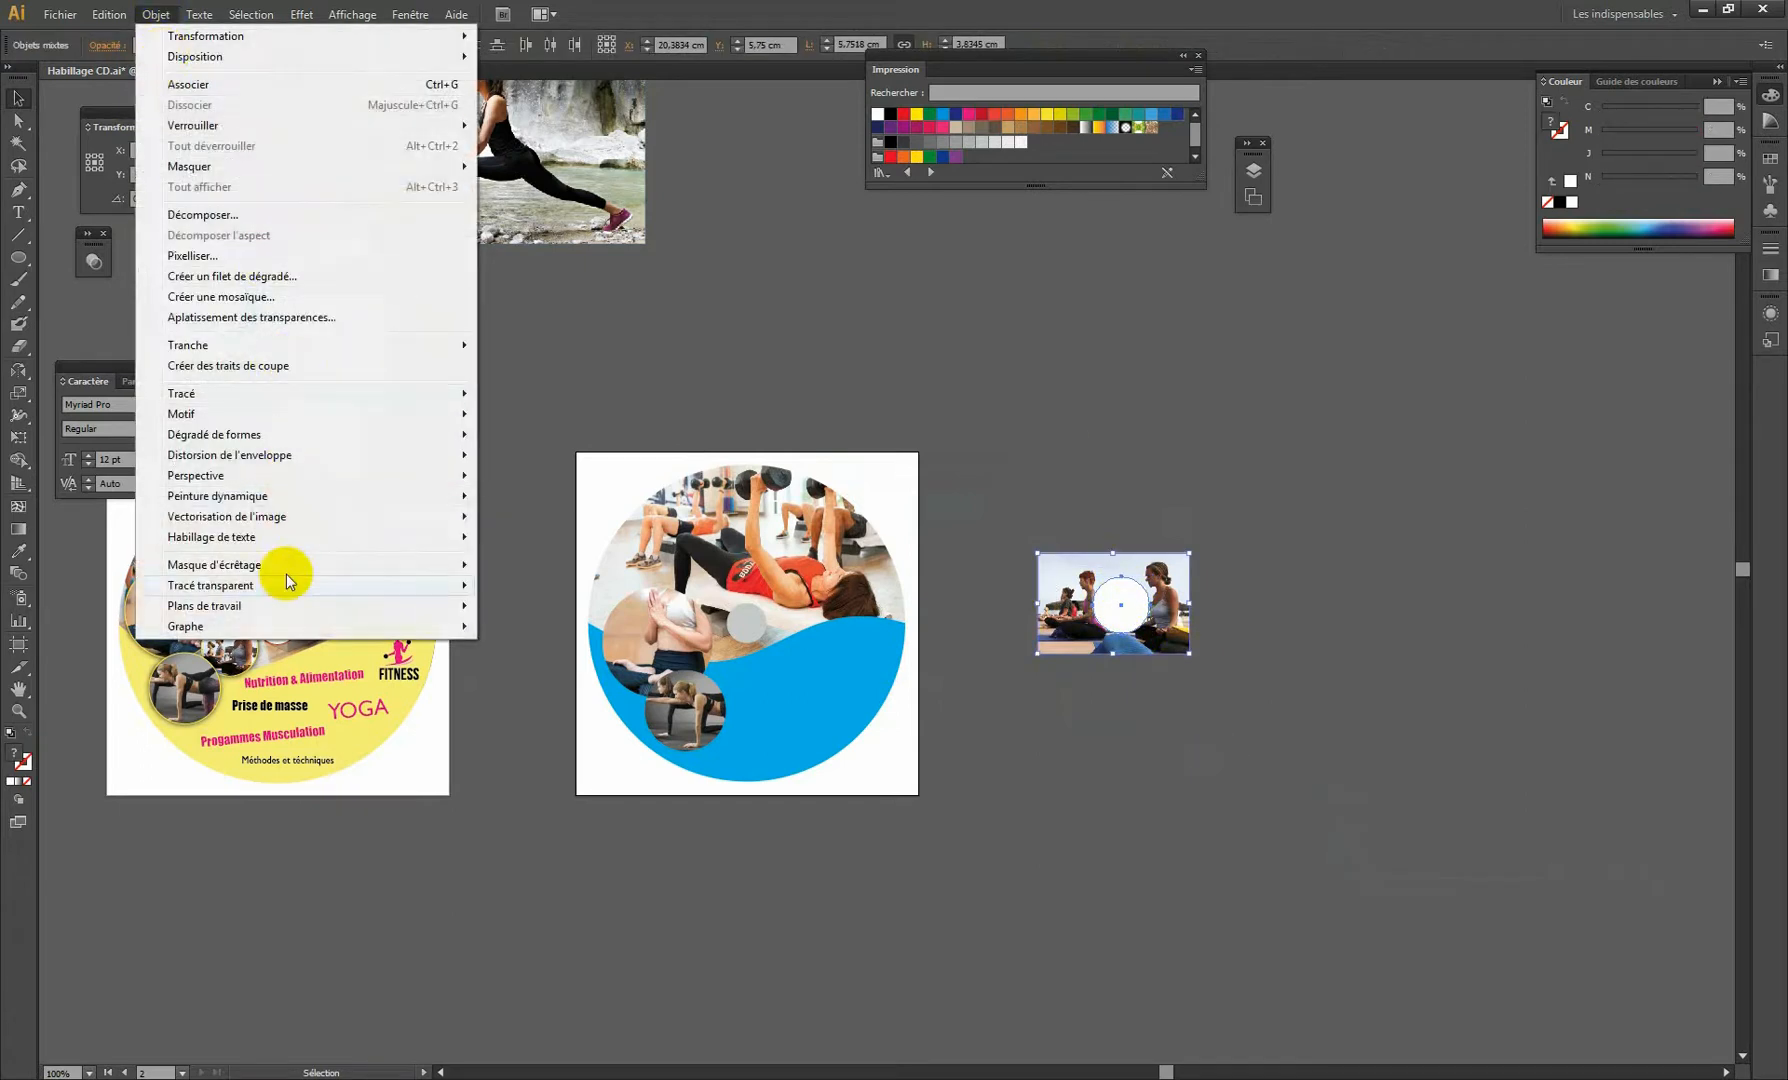
mouse_move(275, 565)
click(531, 564)
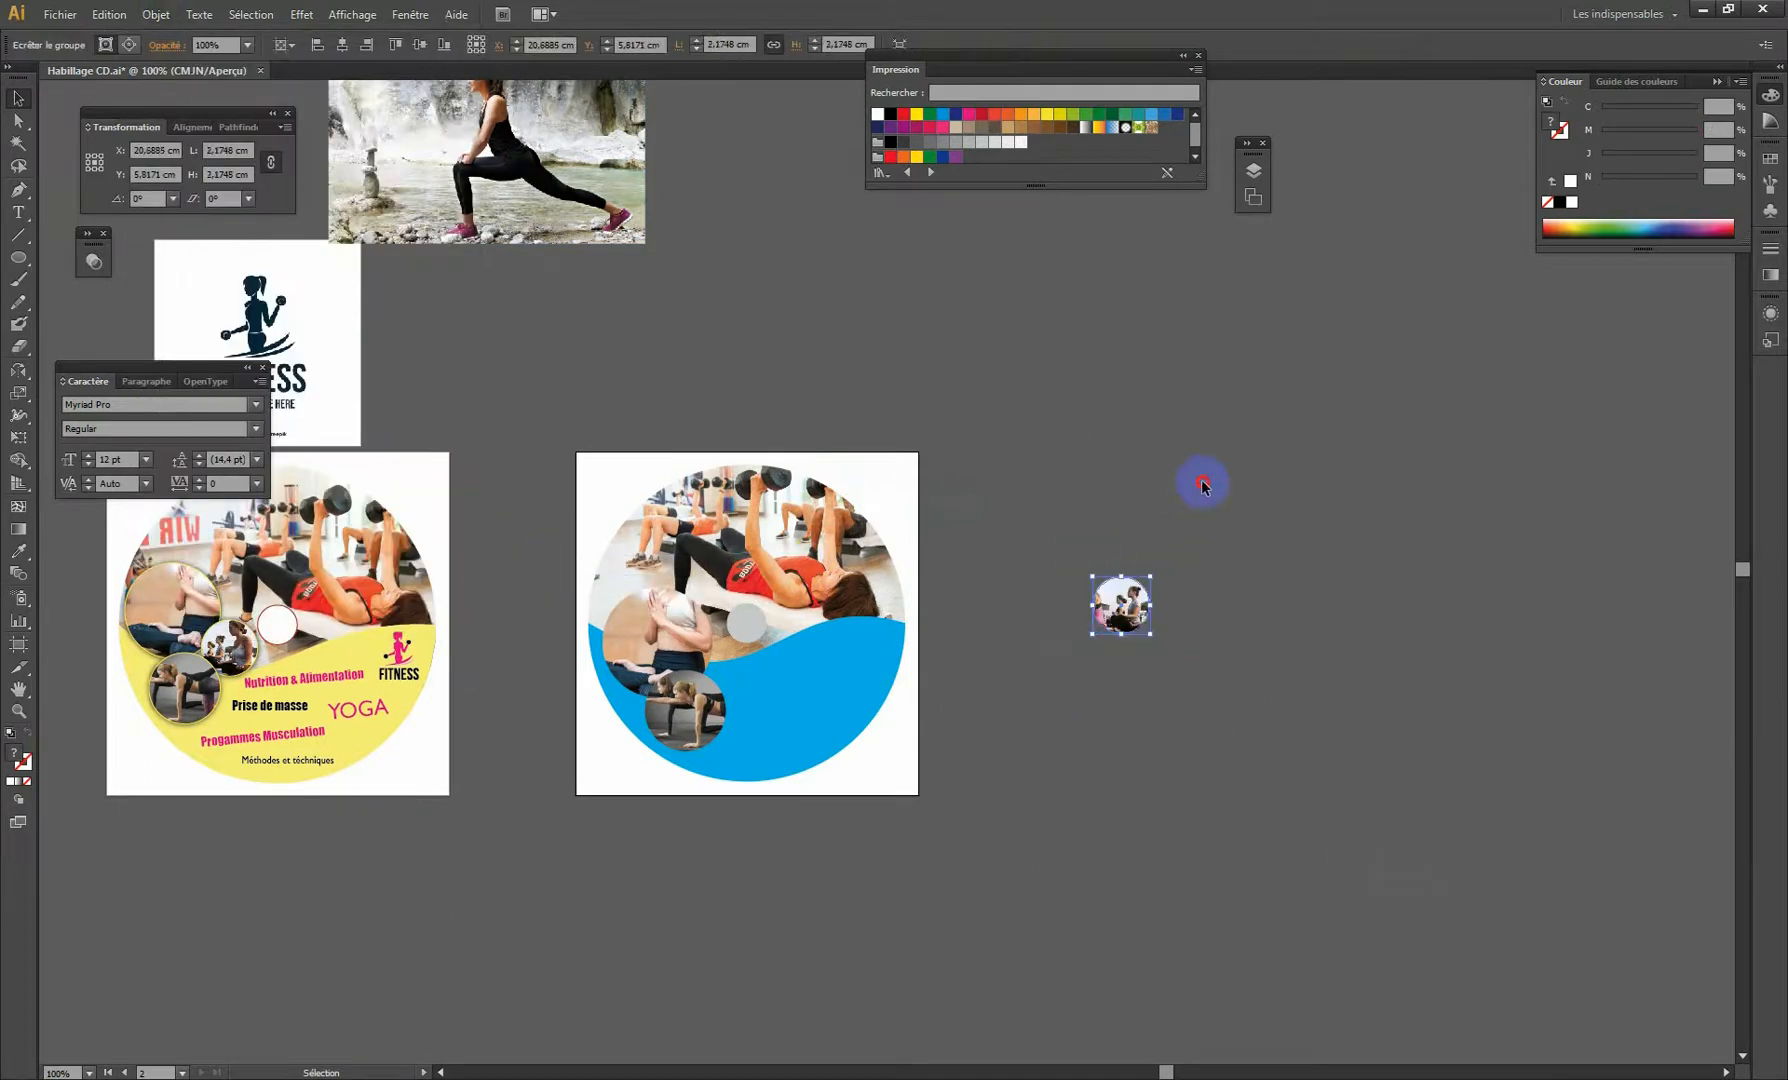
drag(1117, 607, 745, 691)
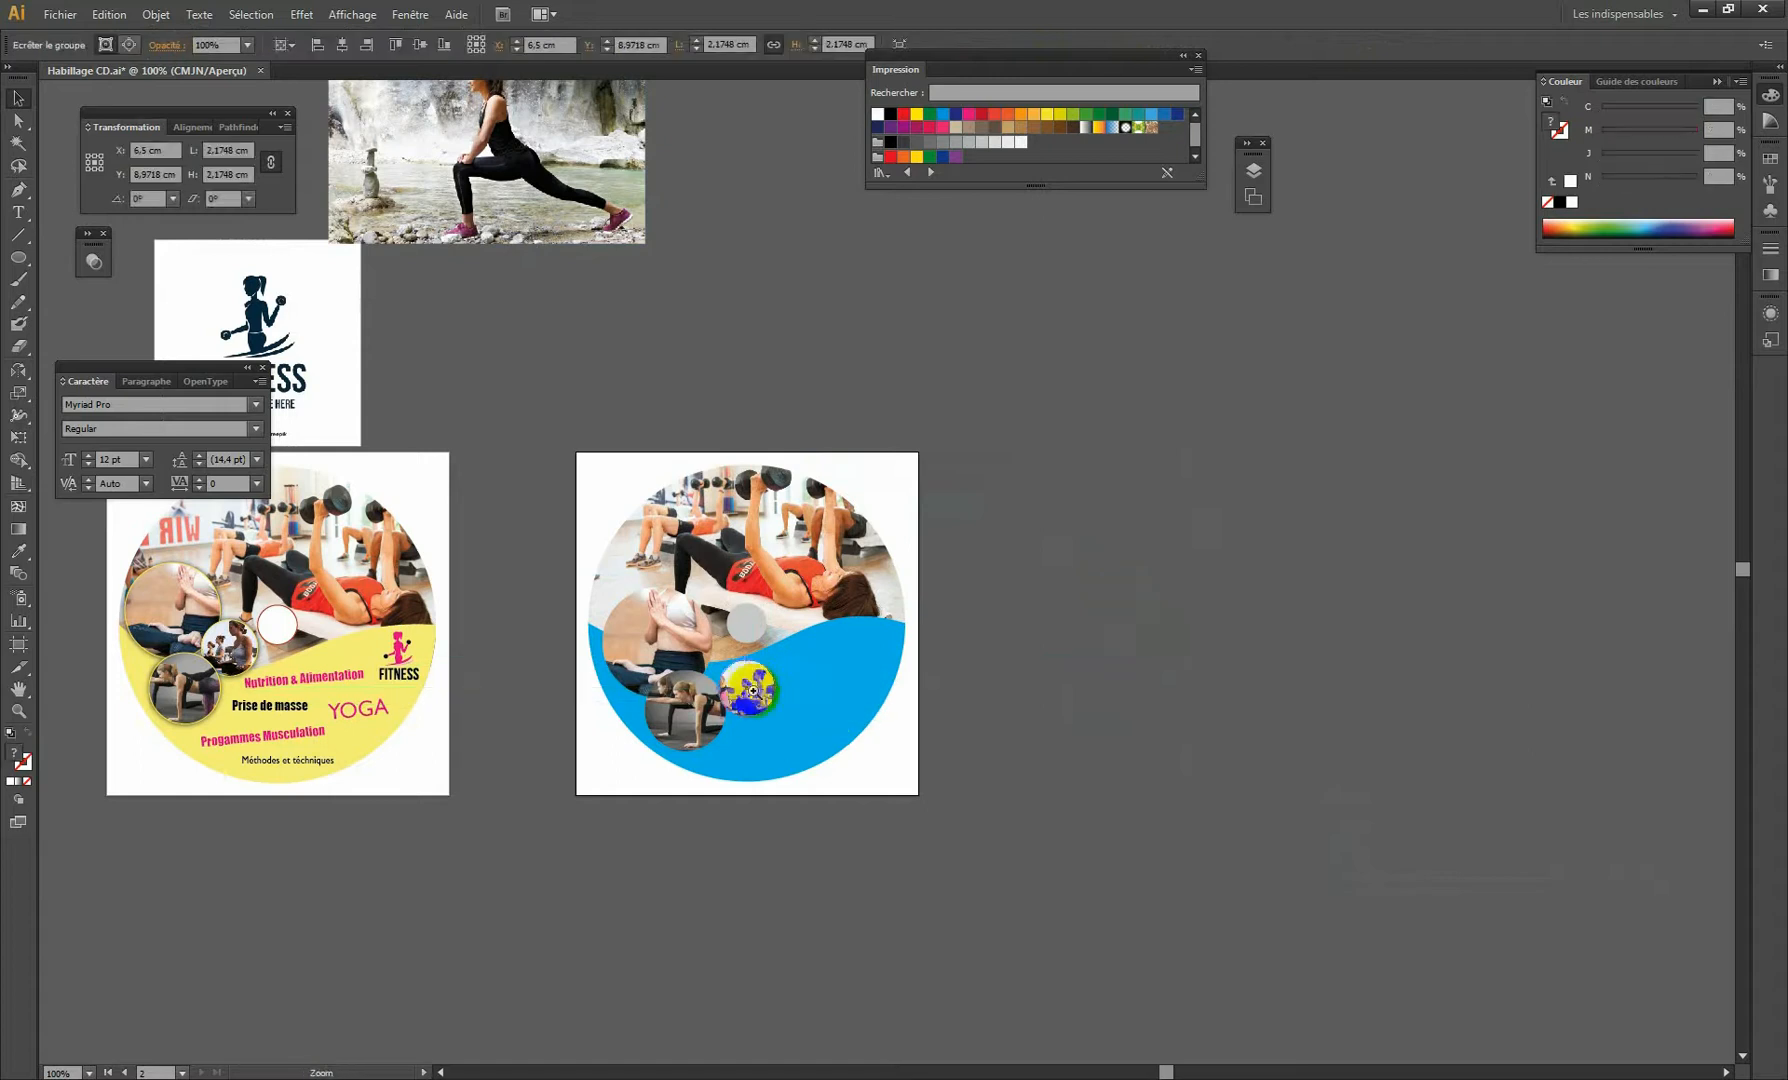
Reposition the group photo inside its clipping circle, shifting it left and down to frame the woman on the photo's right side.
ctrl+click(753, 689)
ctrl+click(753, 687)
drag(1063, 412, 805, 615)
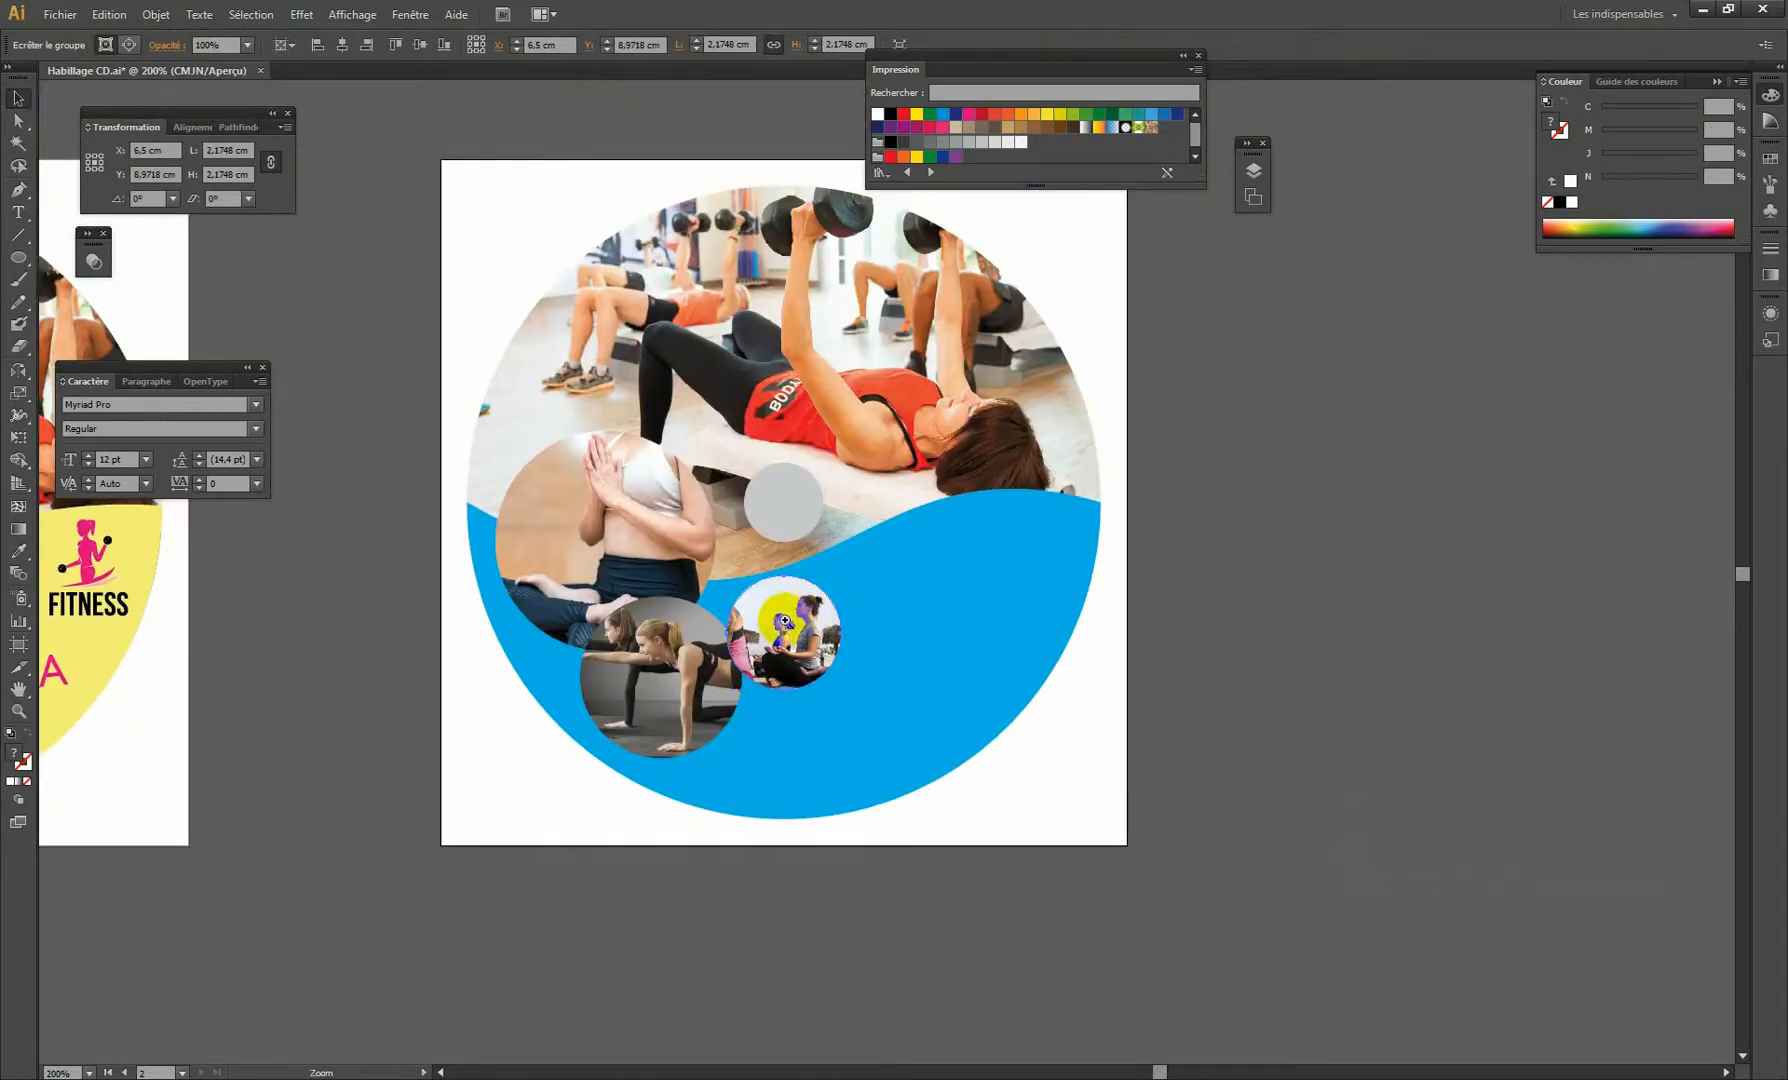
drag(793, 621, 638, 597)
click(130, 150)
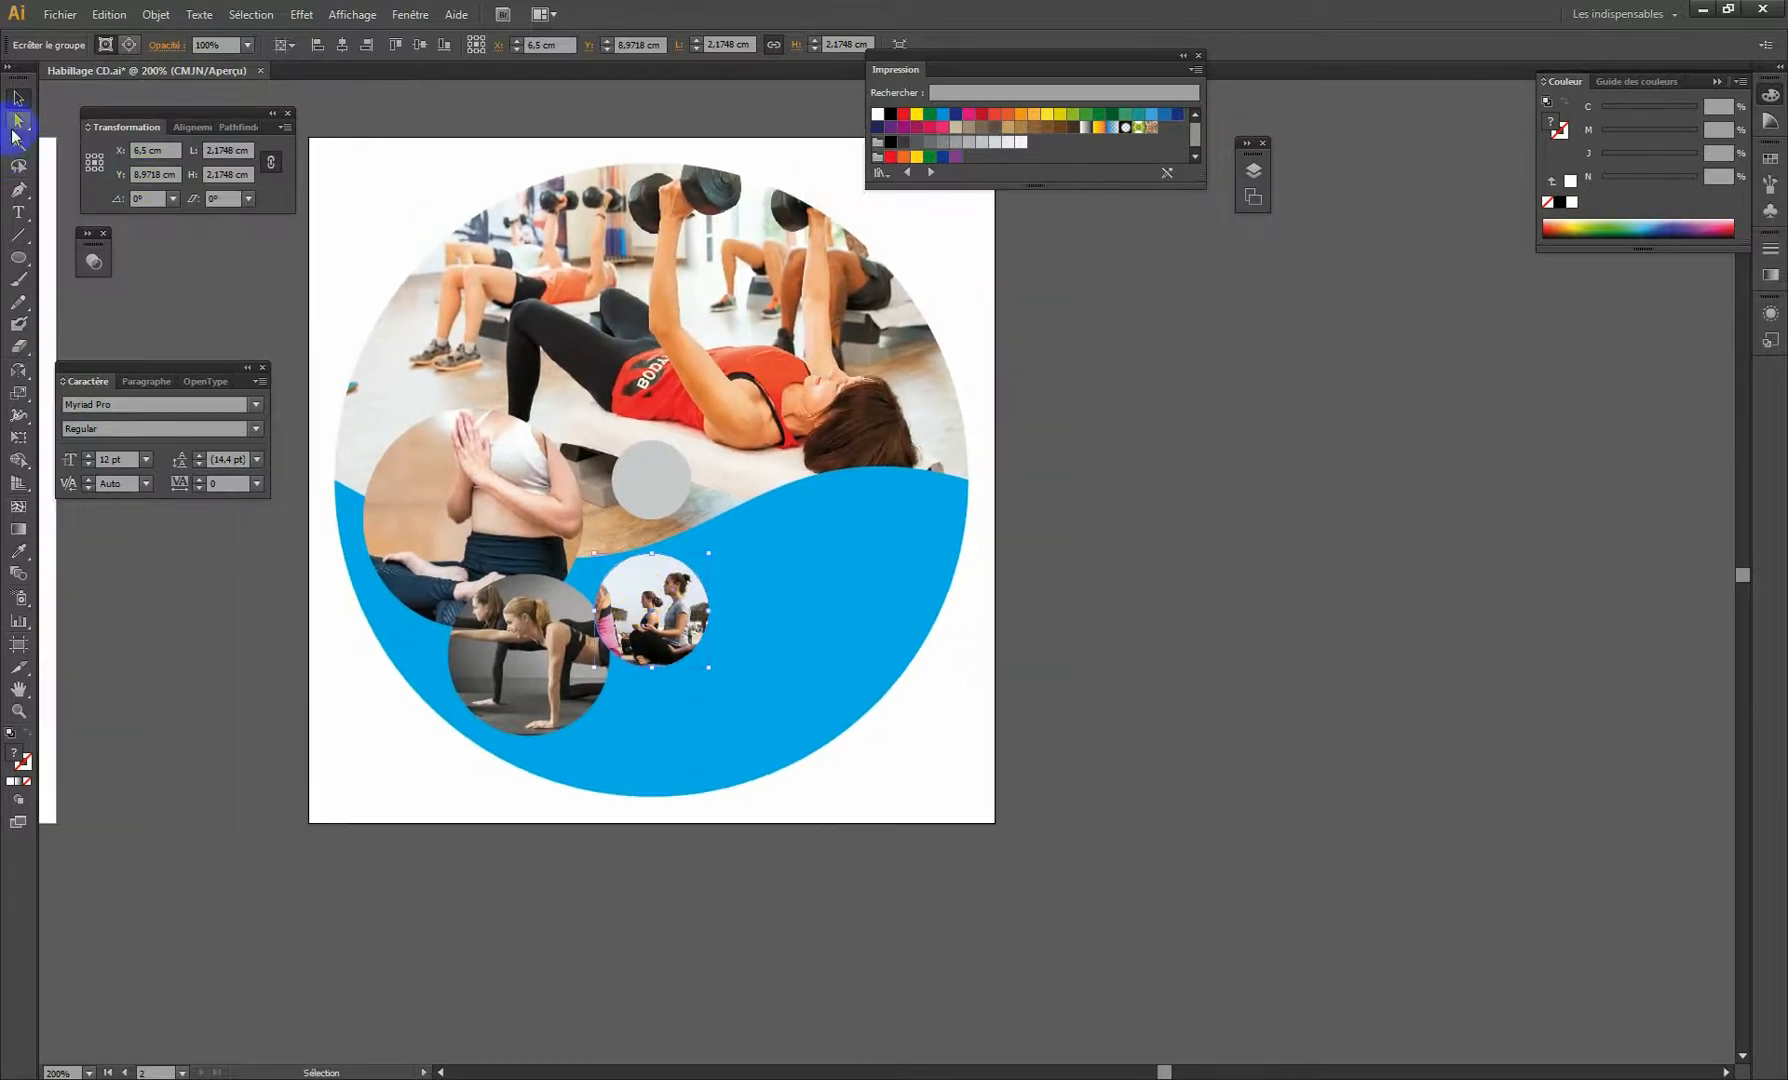
click(16, 122)
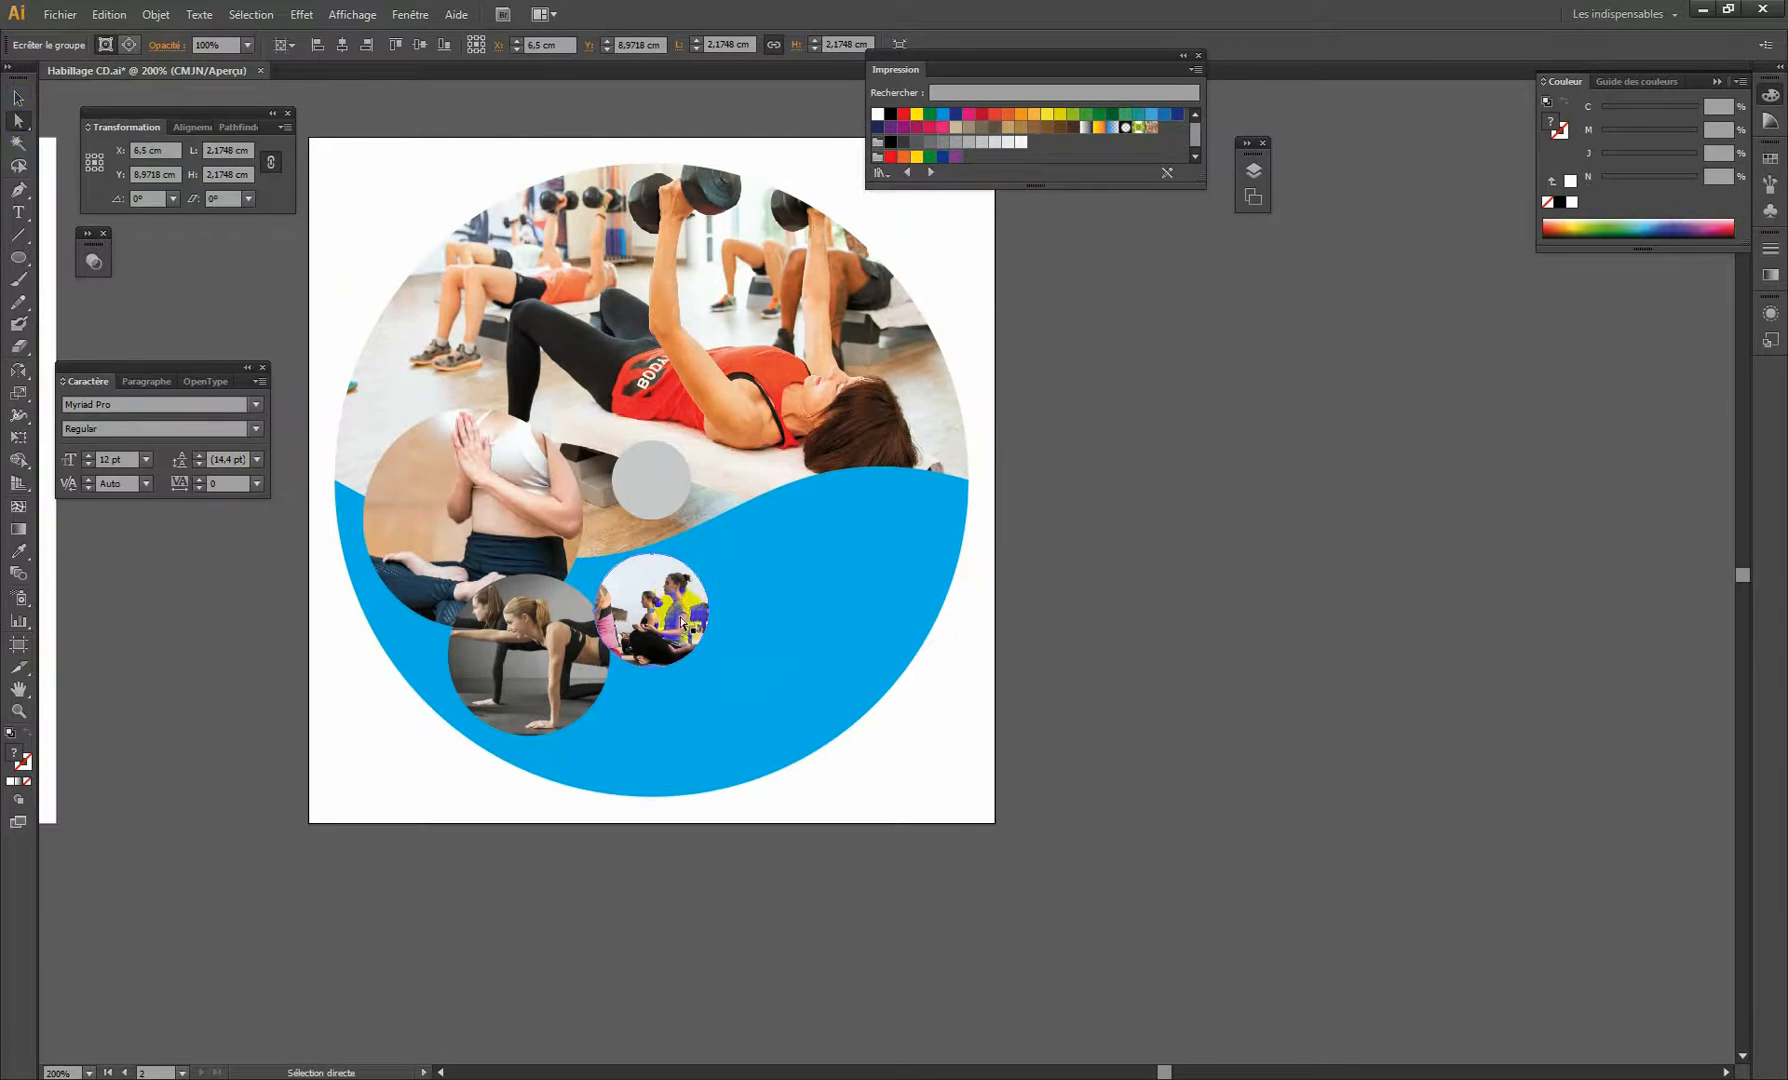
click(746, 602)
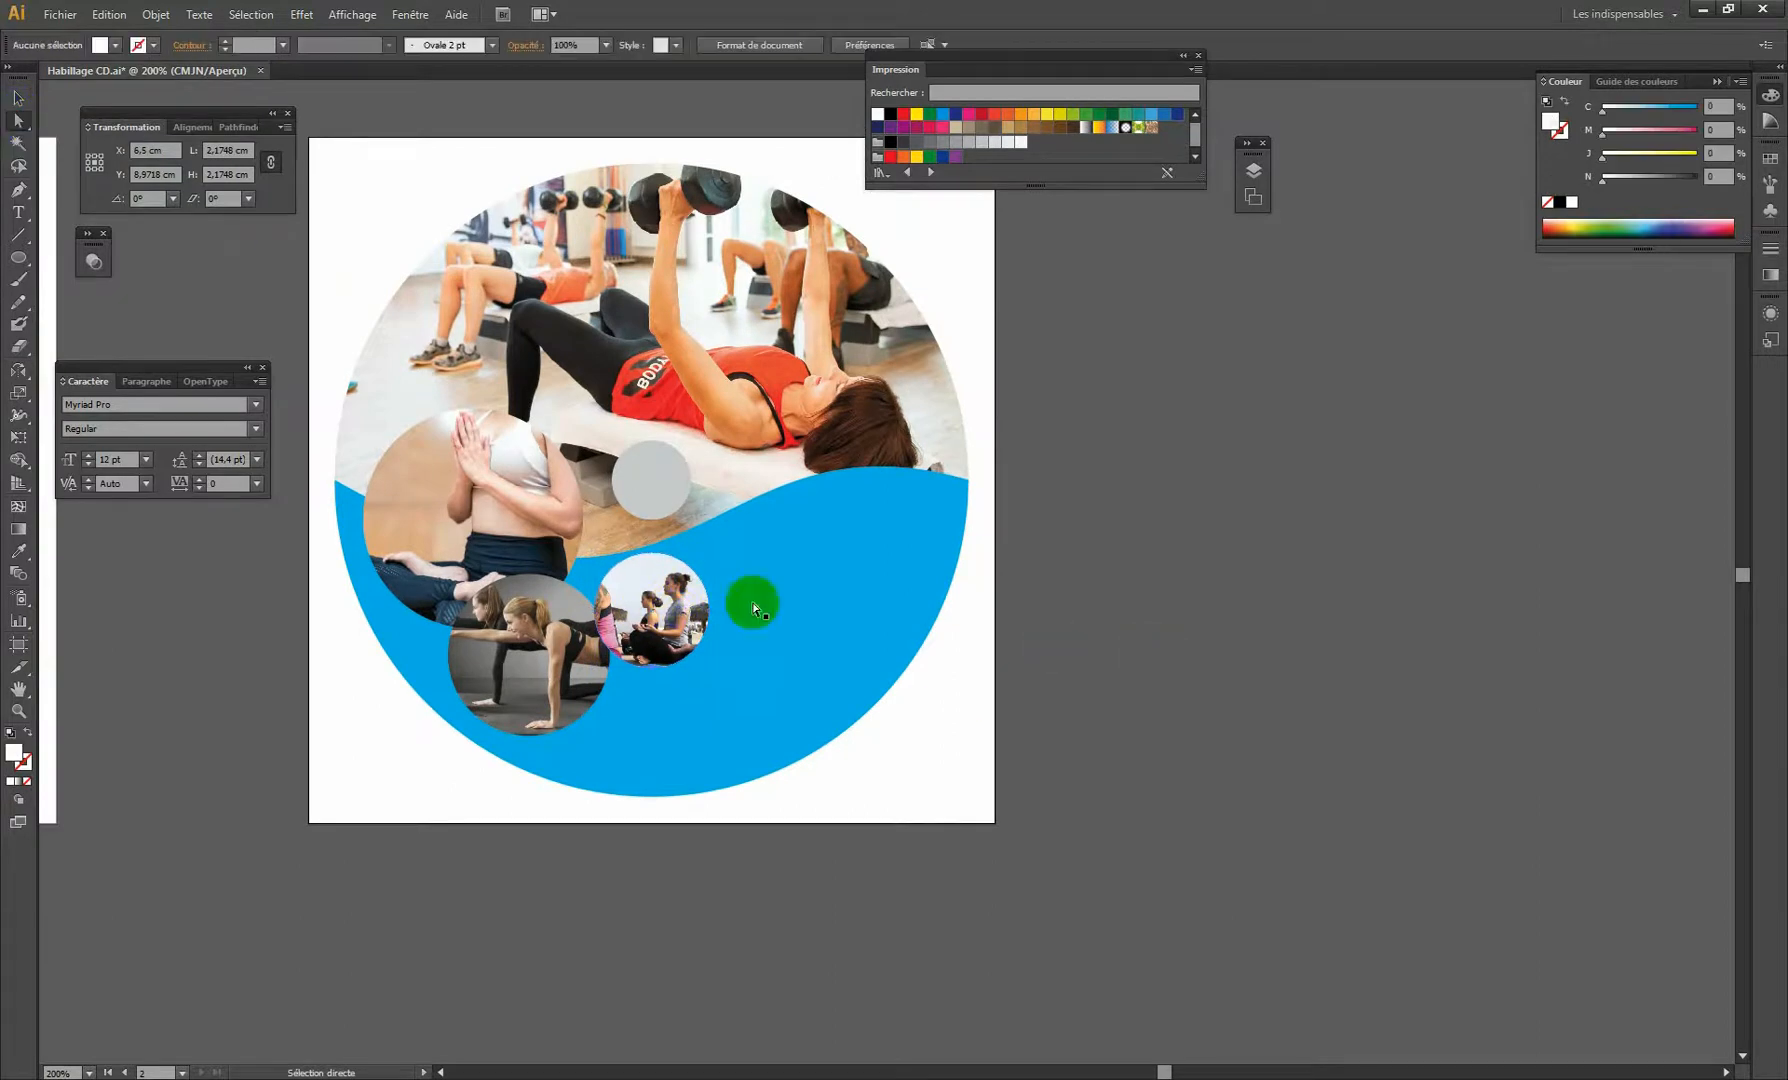
click(645, 600)
drag(668, 597, 643, 619)
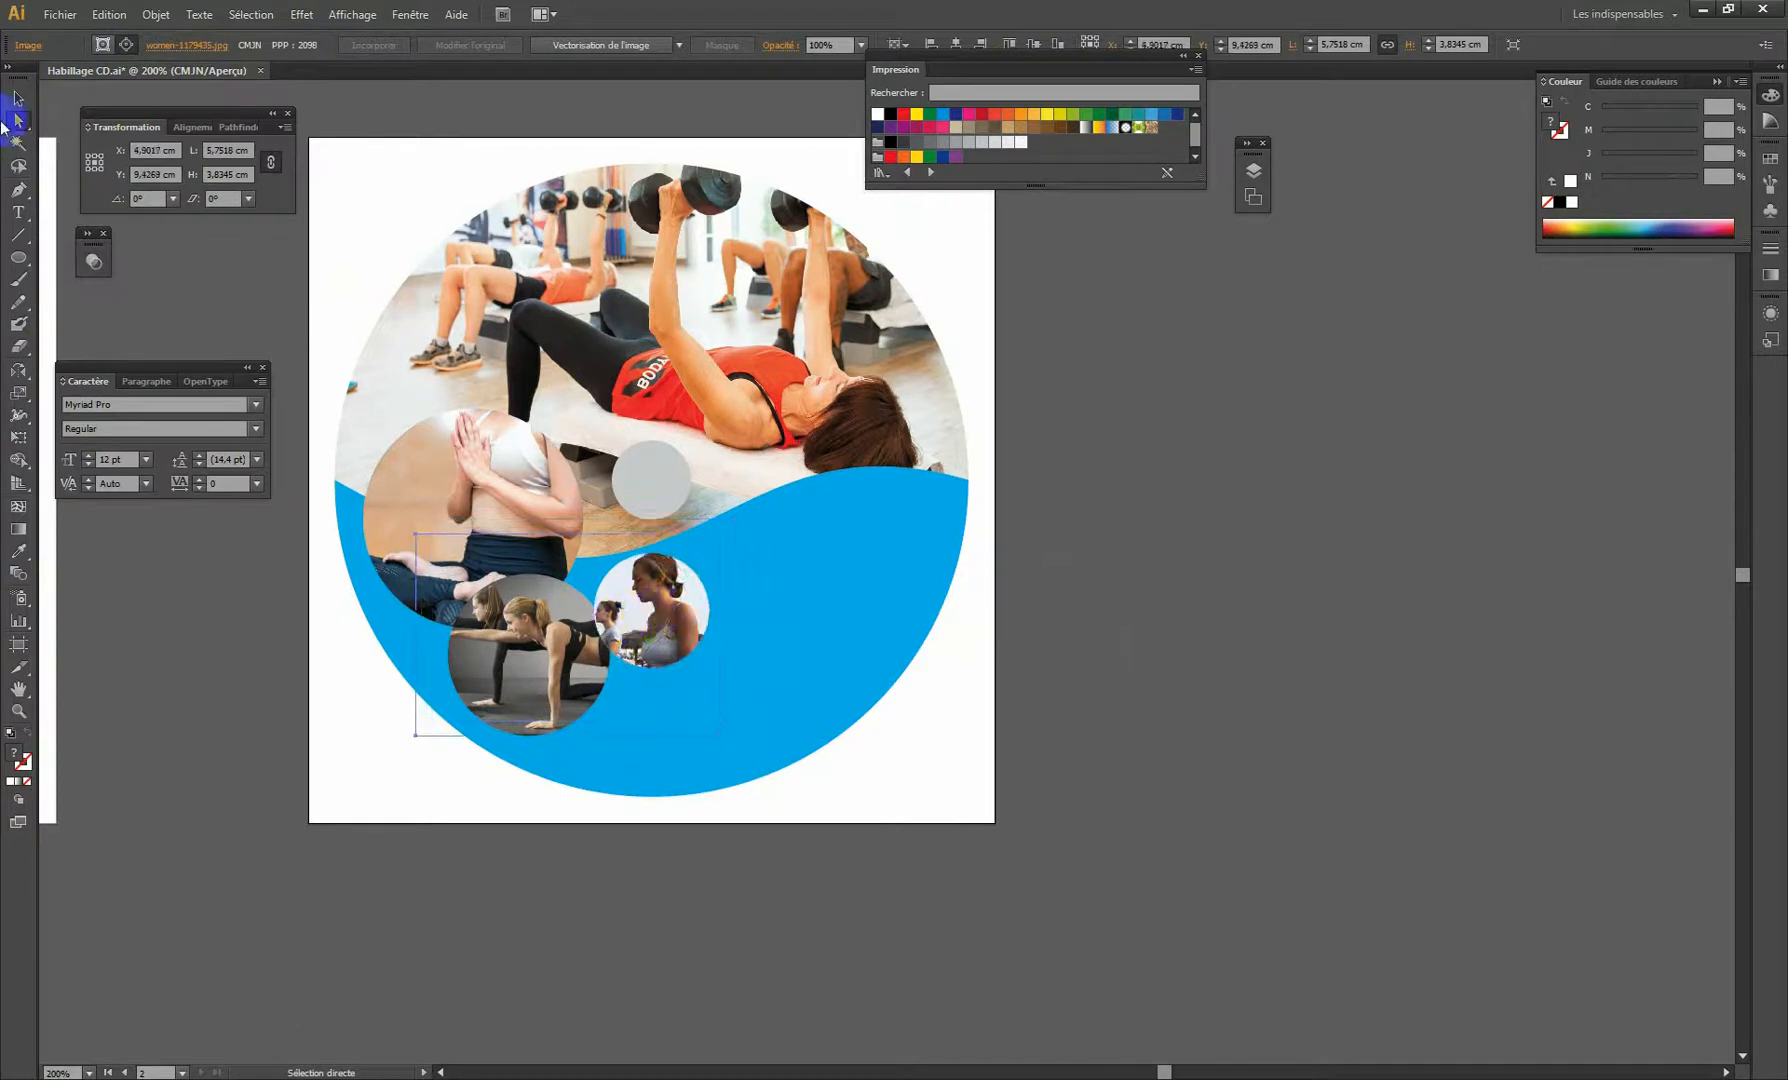
Scale the masked group photo down to about 4.08 × 2.72 cm without resizing its circle.
click(17, 100)
click(416, 737)
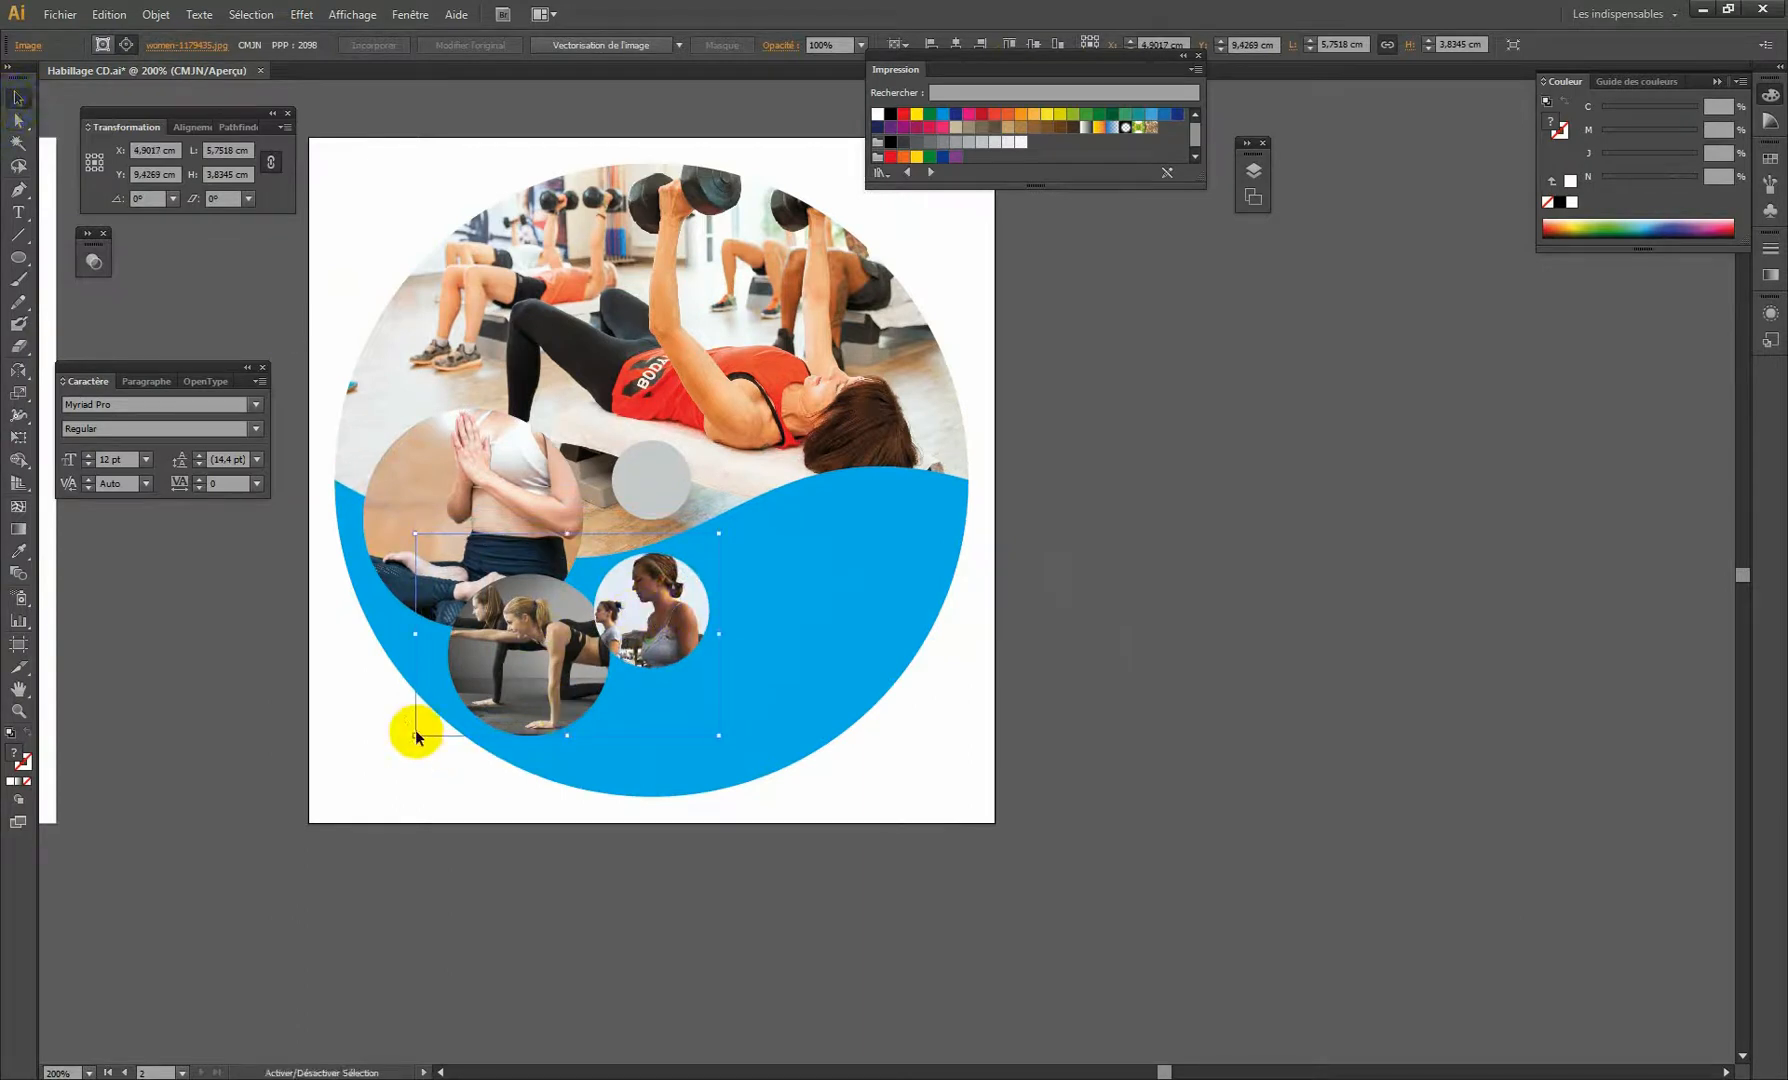
drag(416, 737, 503, 676)
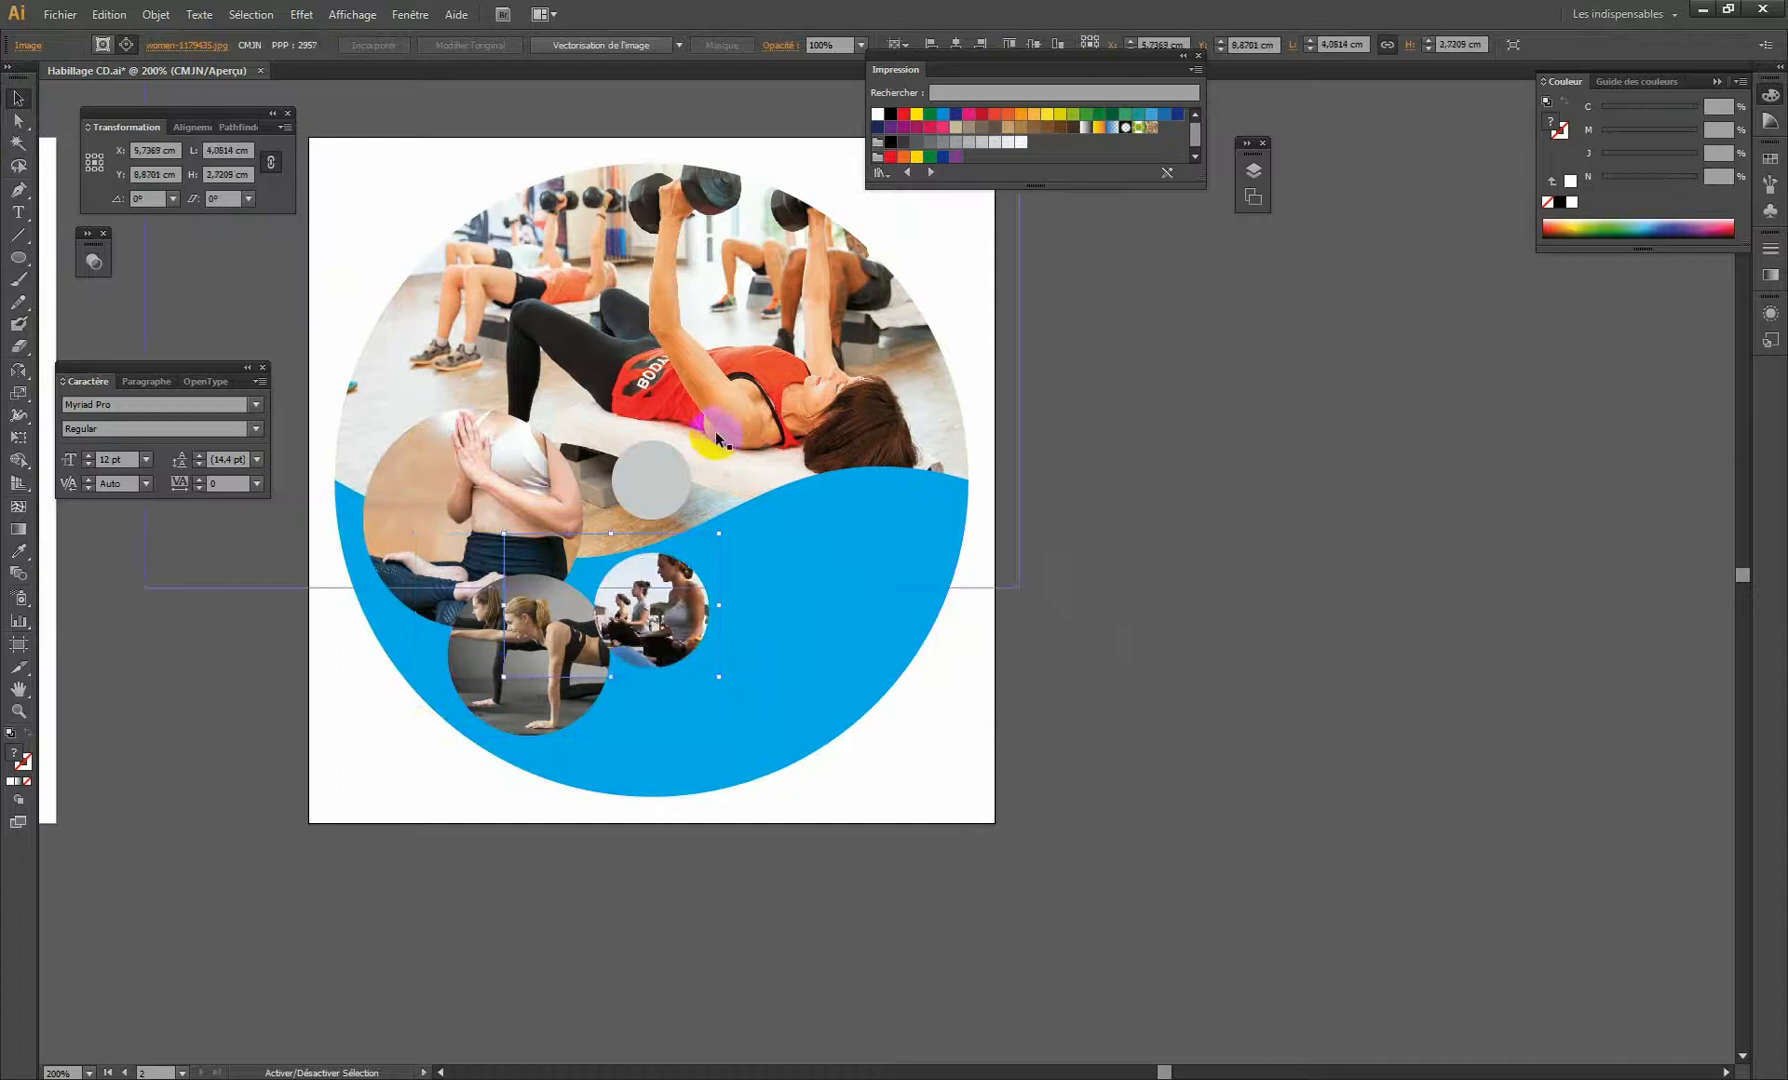
Nudge the masked group photo inside its small circle to about X 5.6 cm, Y 9.05 cm, framing the seated woman.
key(shift+Down)
key(shift+Left)
key(Up)
key(Up)
key(Up)
key(Up)
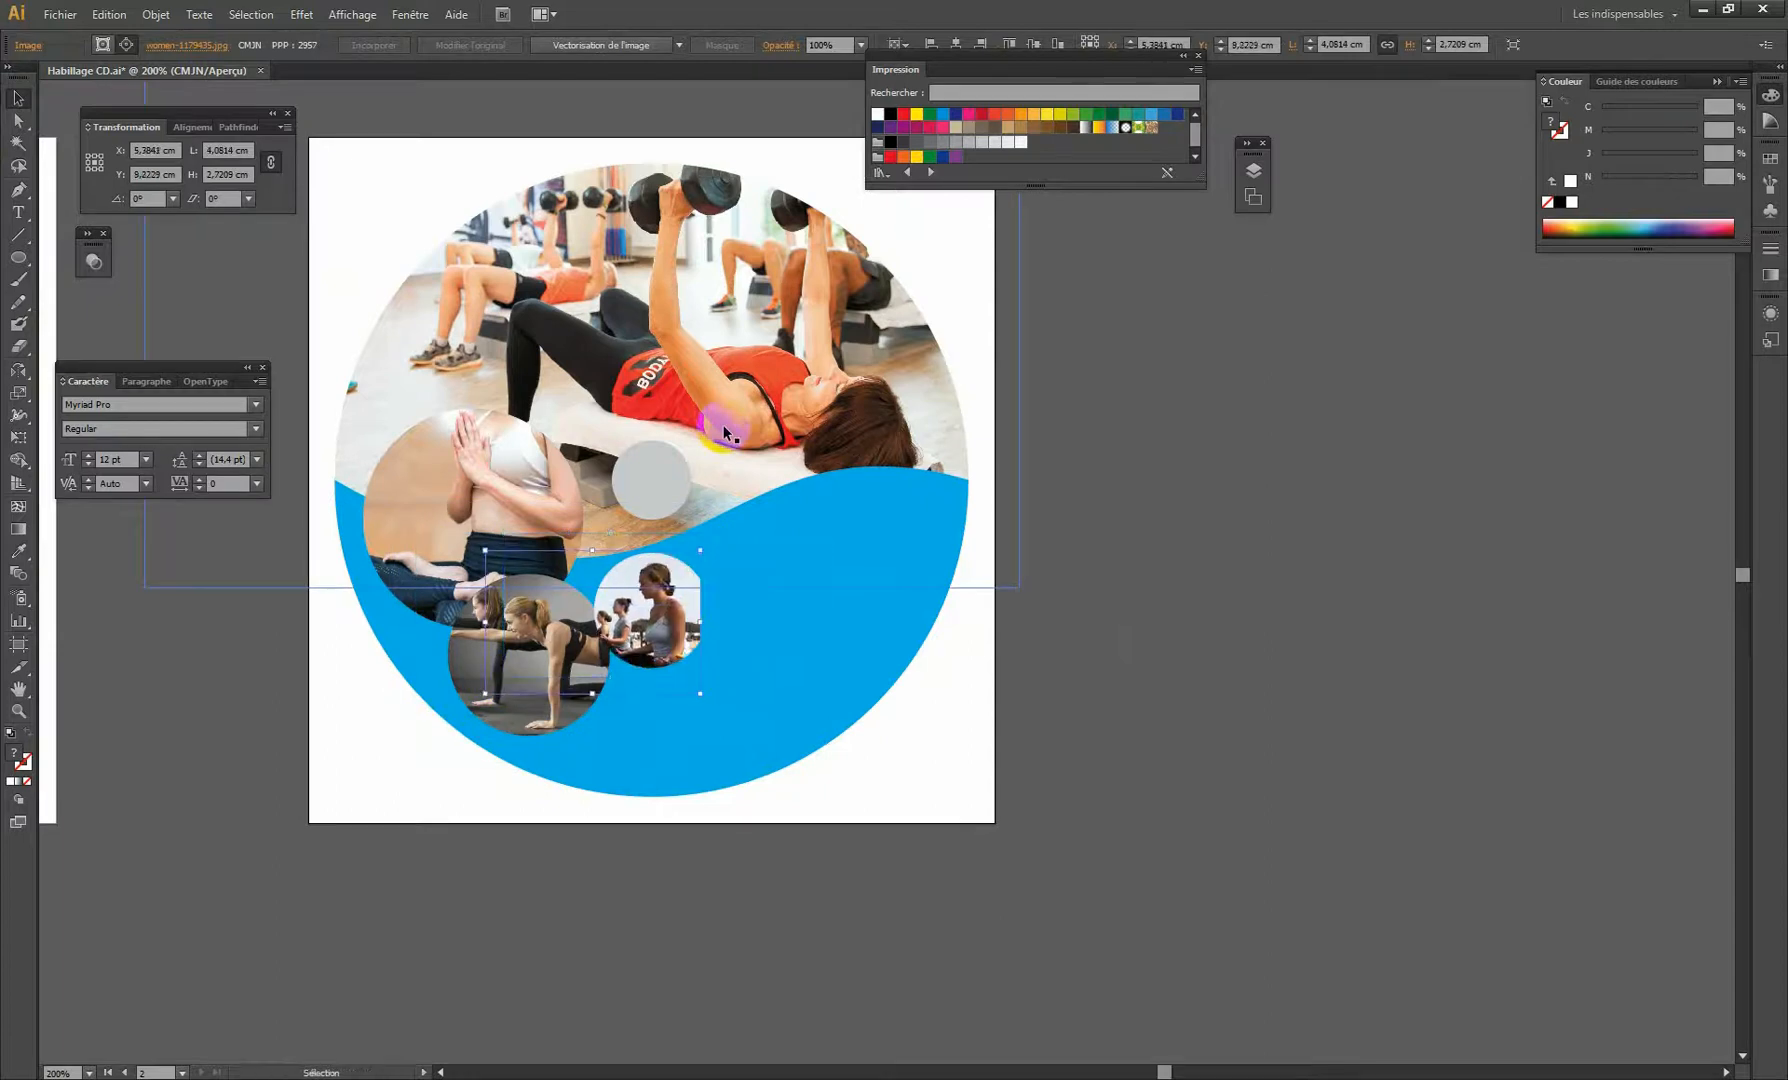
key(Up)
key(shift+Right)
key(Left)
key(Left)
key(Left)
key(Left)
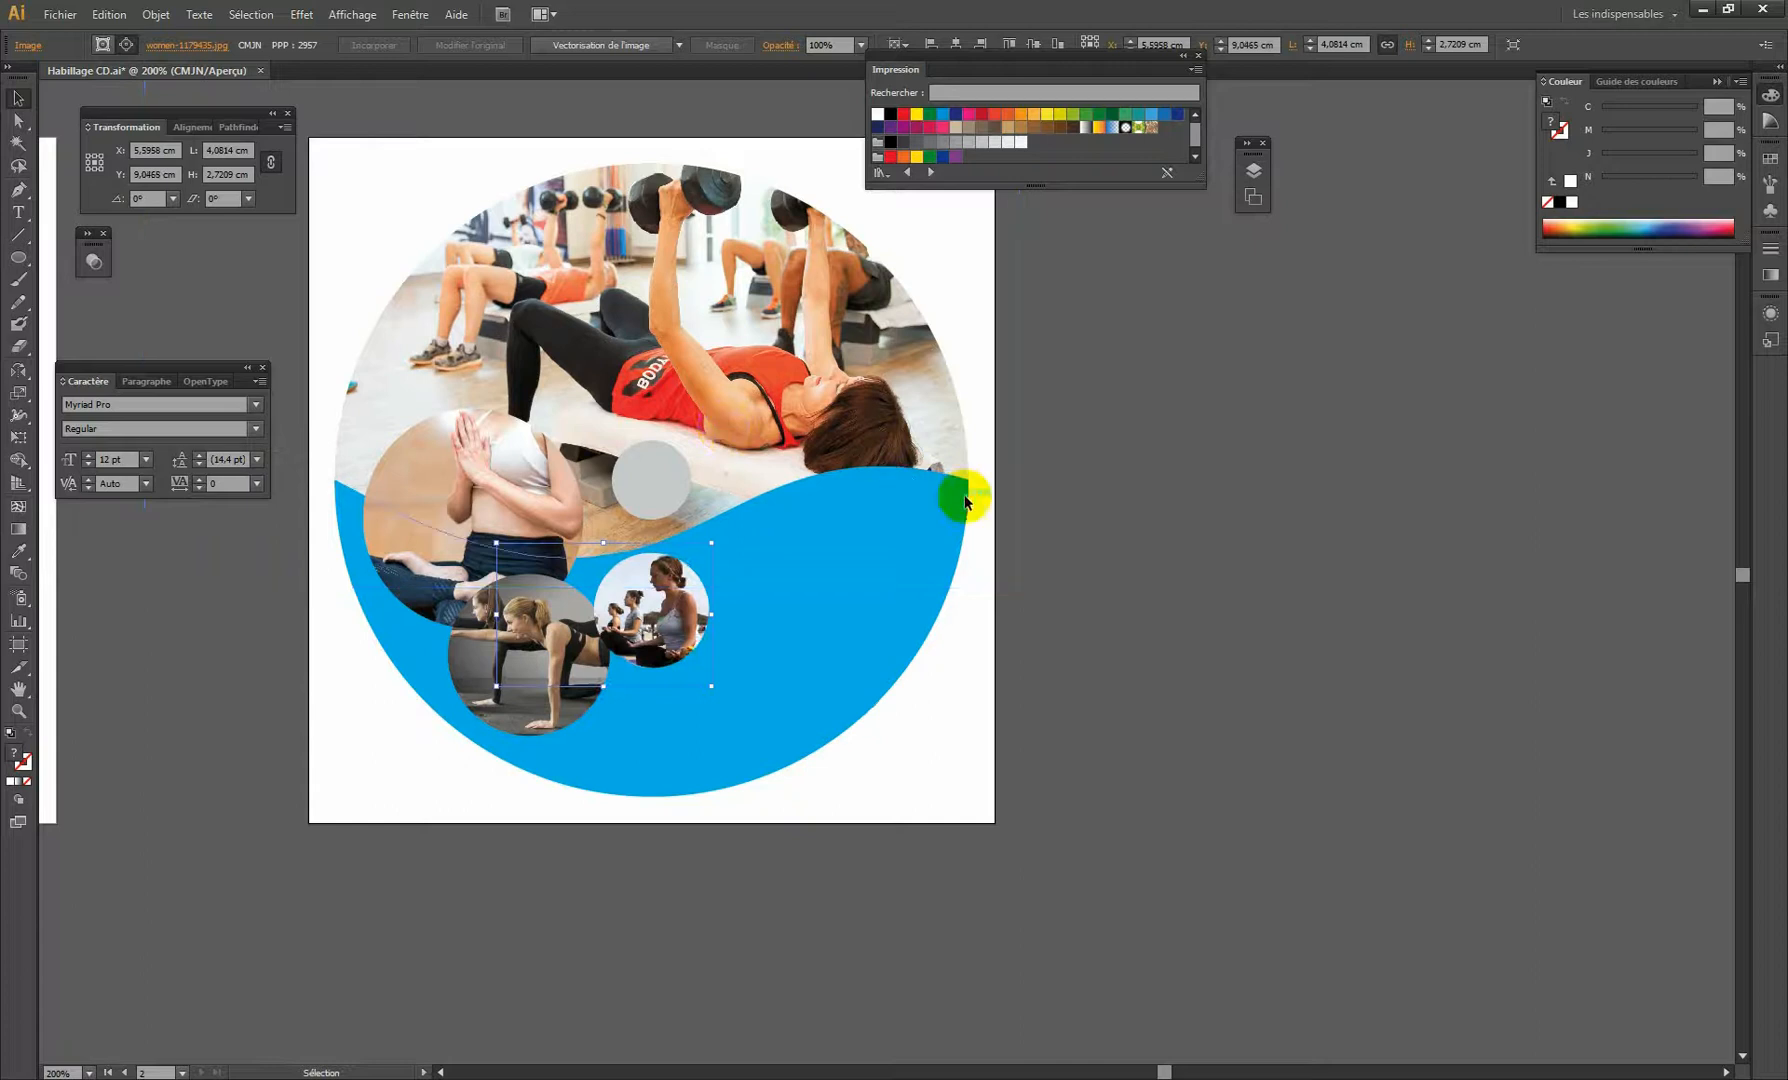
drag(497, 686, 501, 688)
Move the small group-photo circle to about X 5.75 cm, Y 8.2 cm, just below the grey centre circle, and deselect it.
click(1157, 571)
drag(672, 613, 653, 578)
ctrl+alt+click(634, 571)
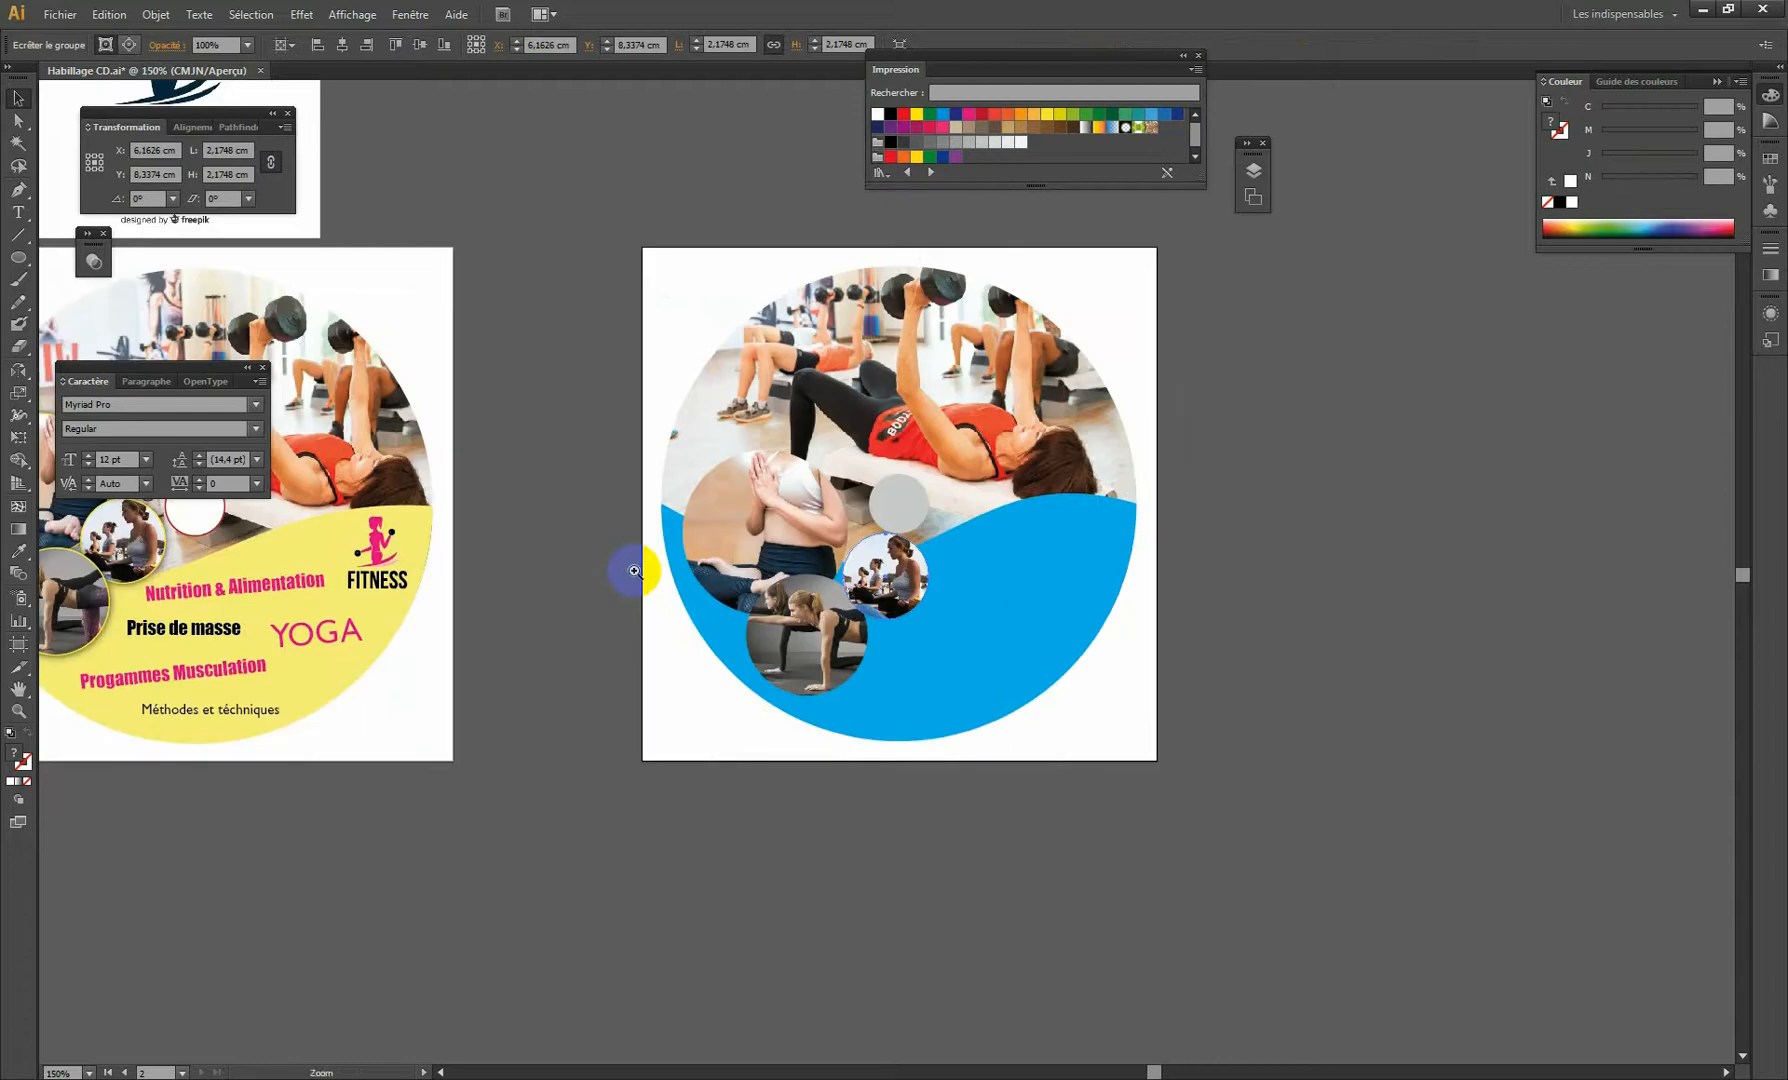
ctrl+alt+click(634, 571)
drag(1018, 586, 994, 683)
drag(1027, 693, 879, 717)
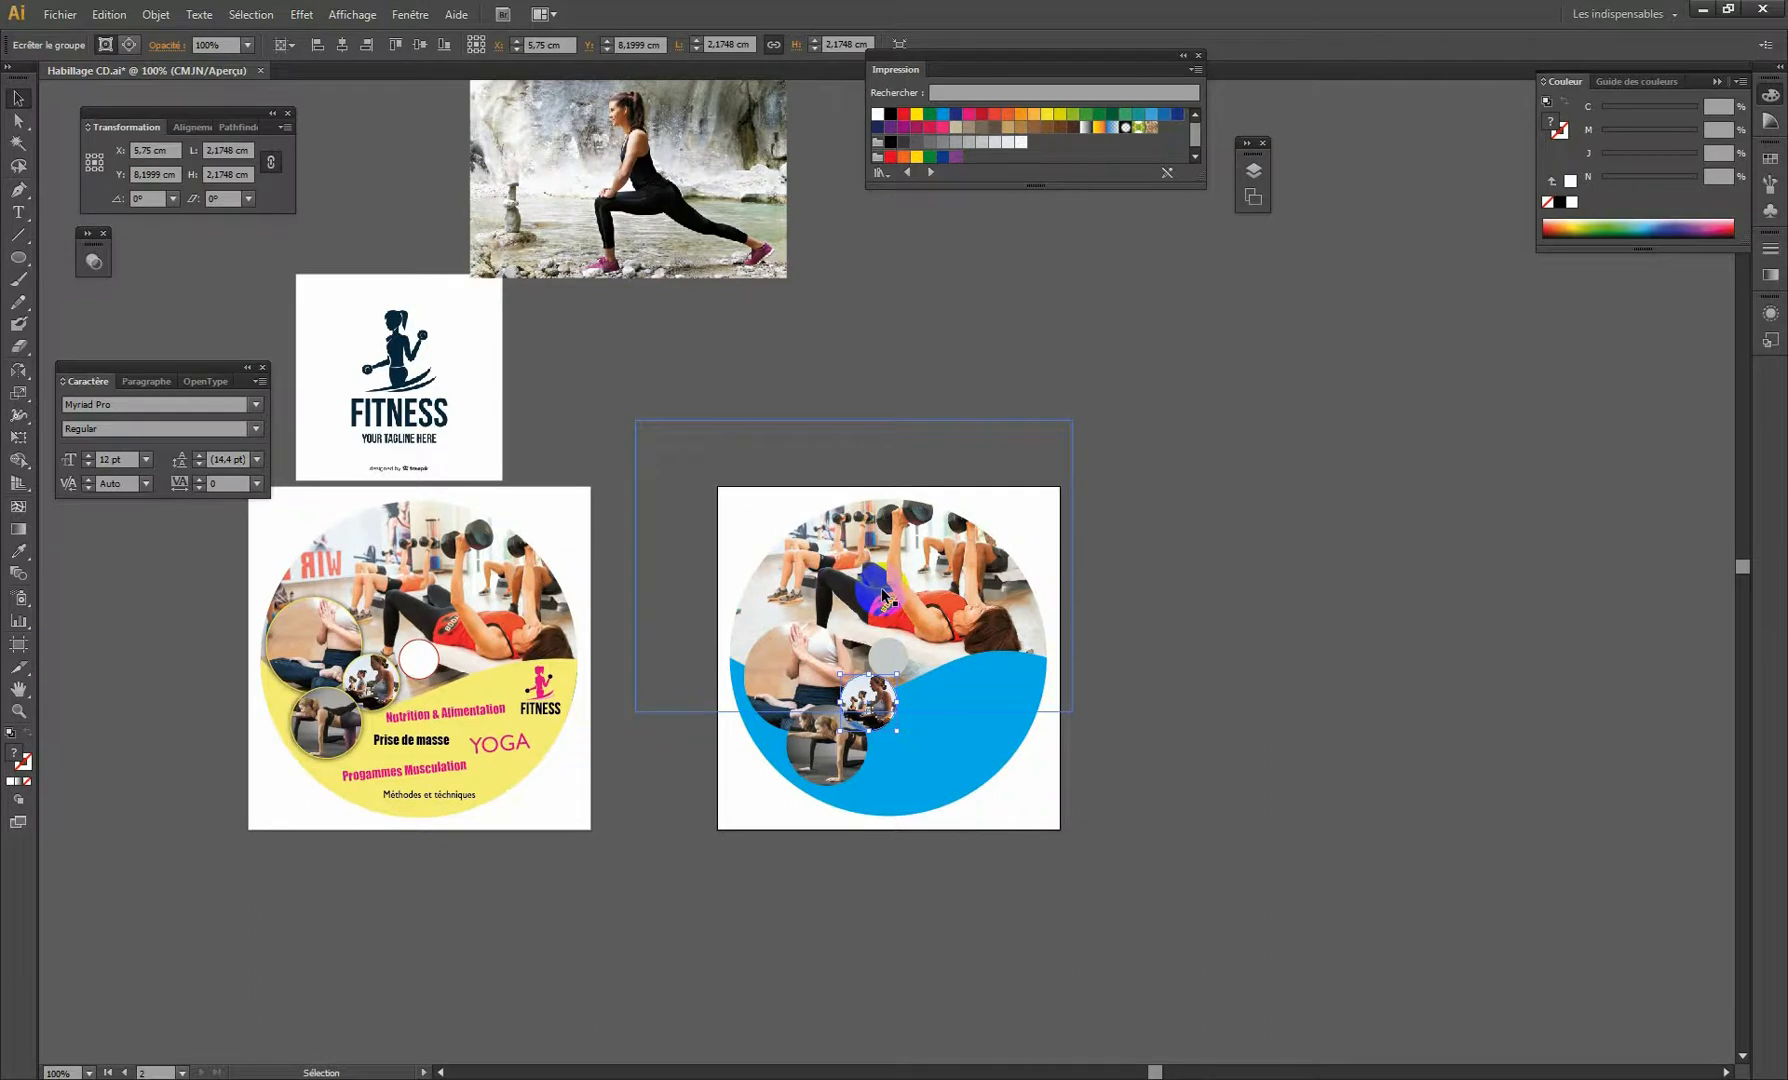
click(1298, 591)
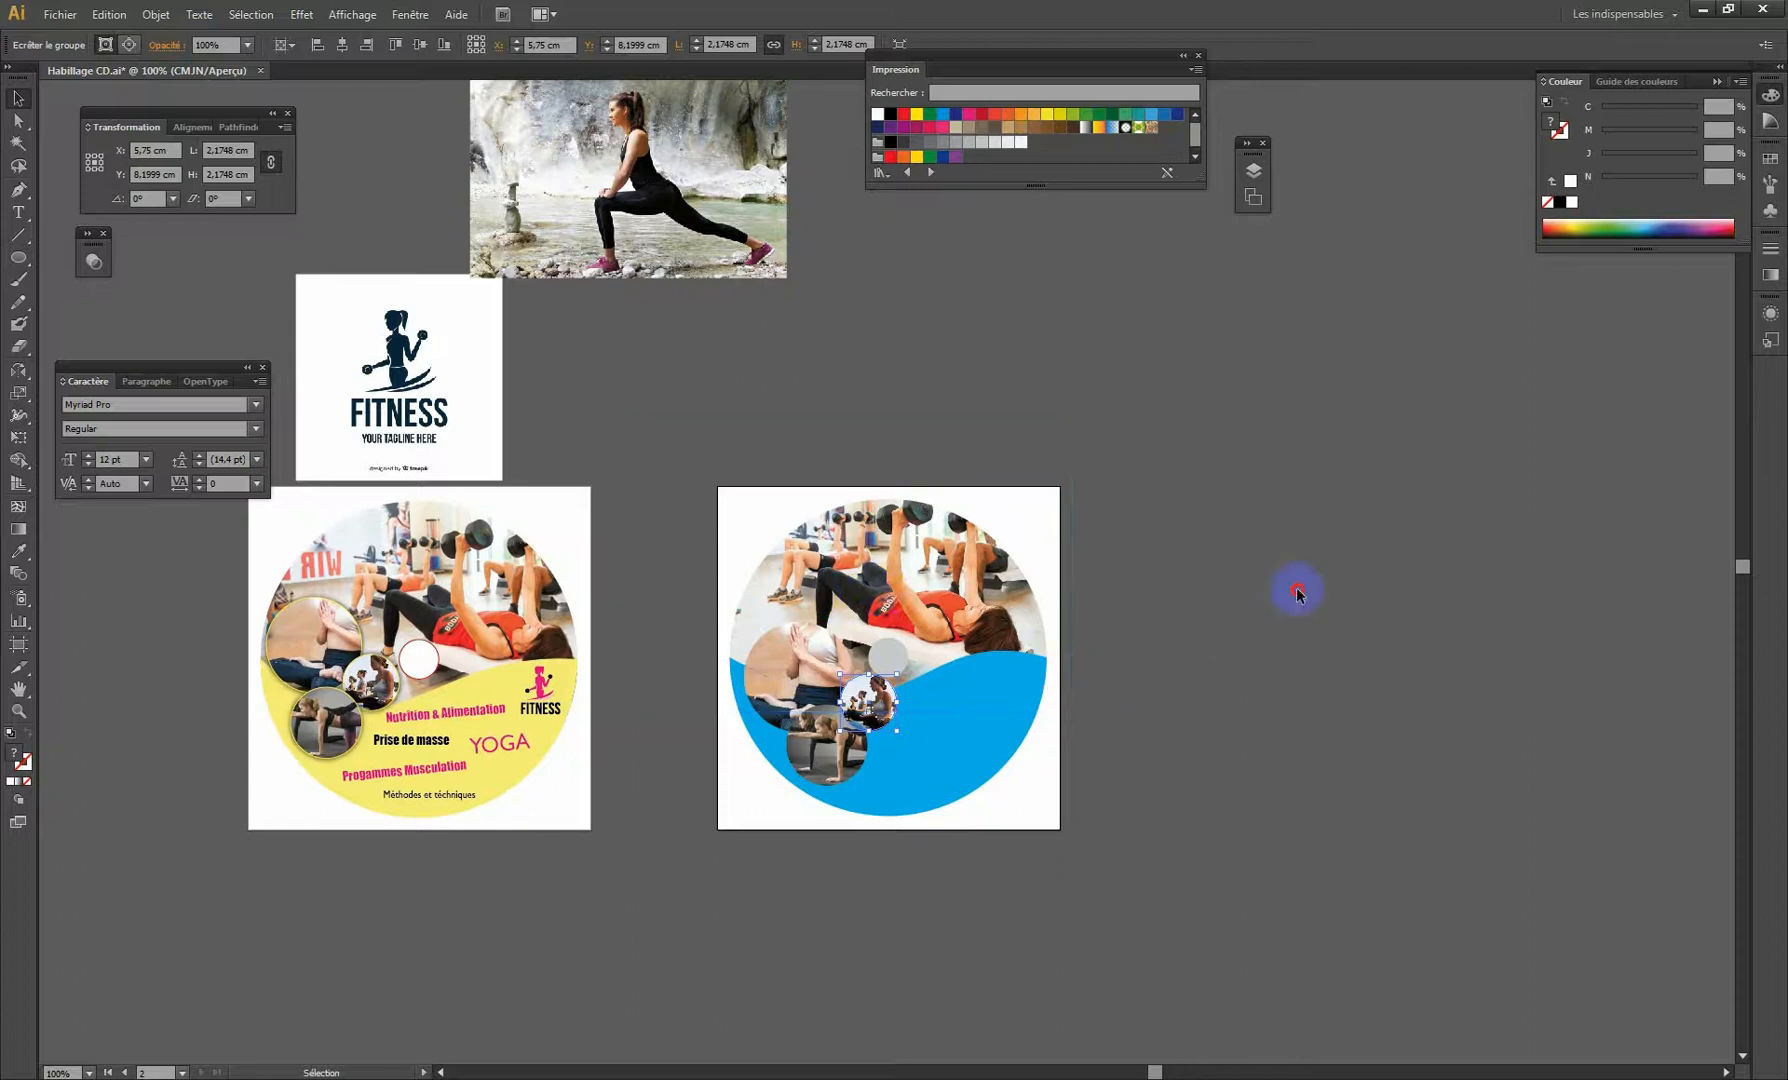
Apply a black drop shadow to the large yoga circle: mode Produit, 100% opacity, 0 cm X and Y offsets, 0.1 cm blur.
click(806, 645)
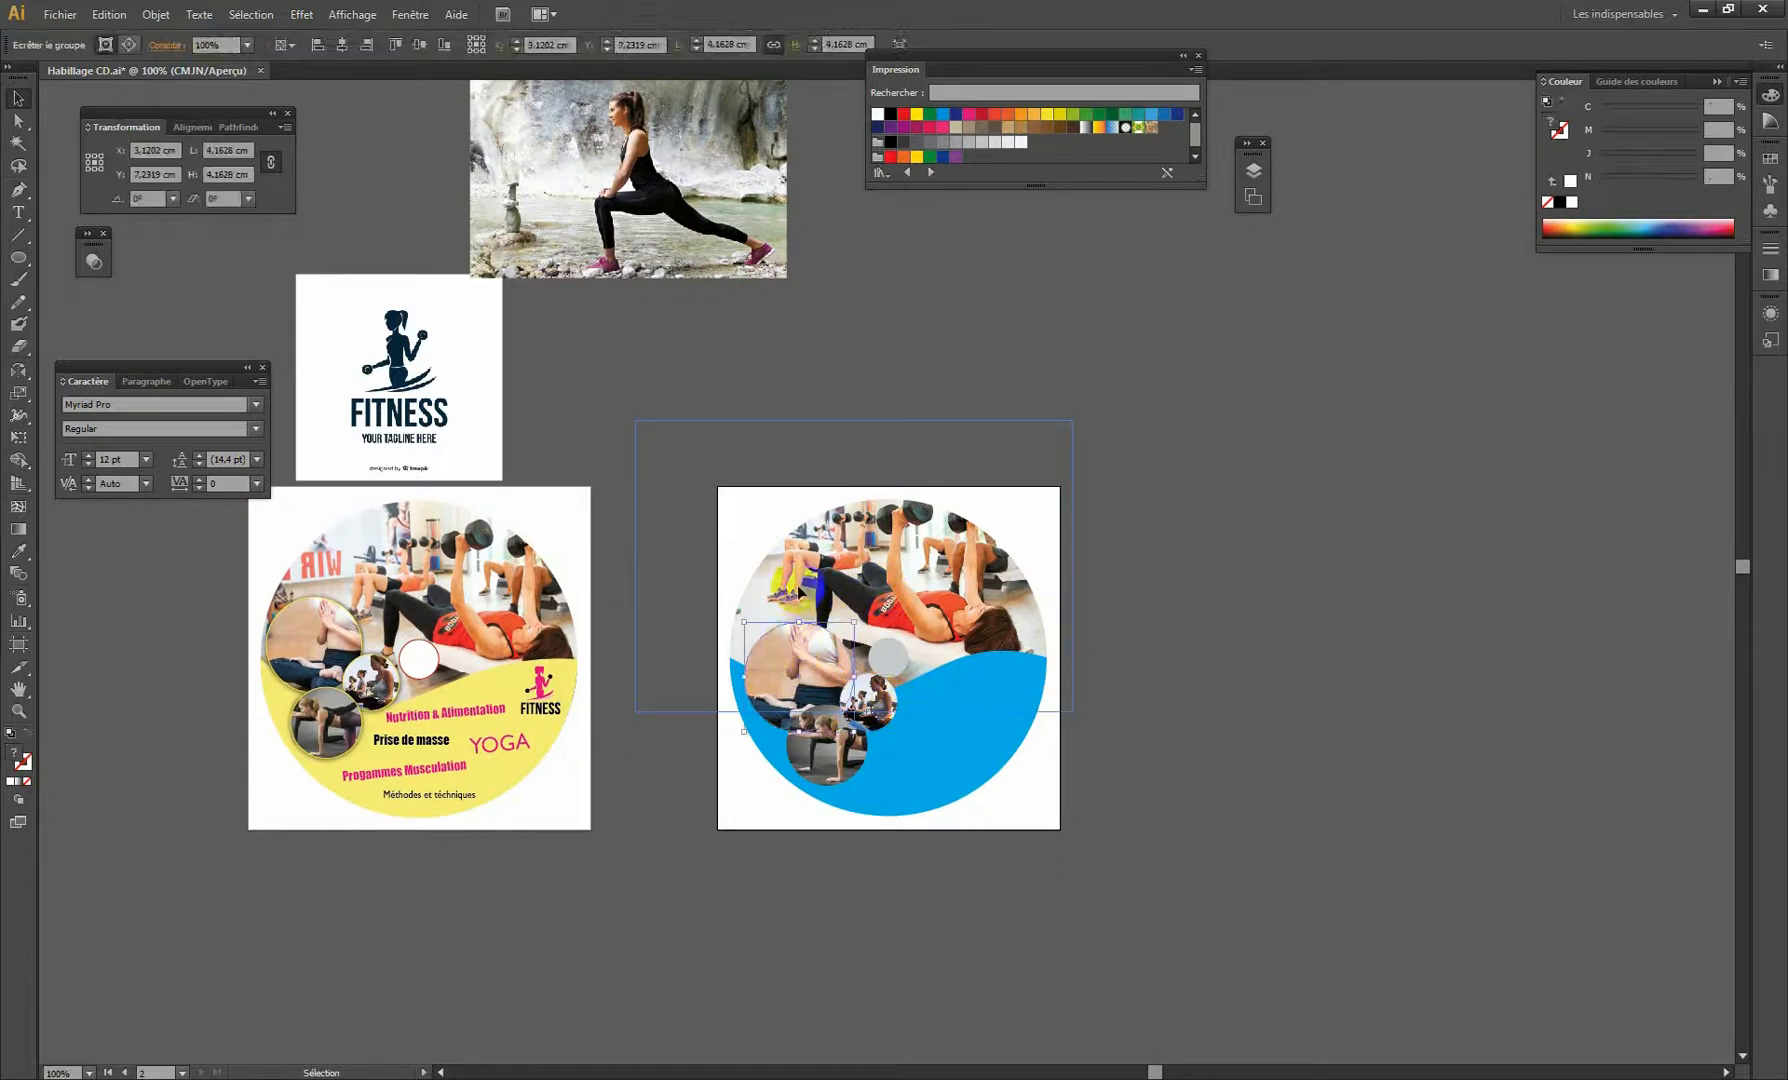
click(301, 14)
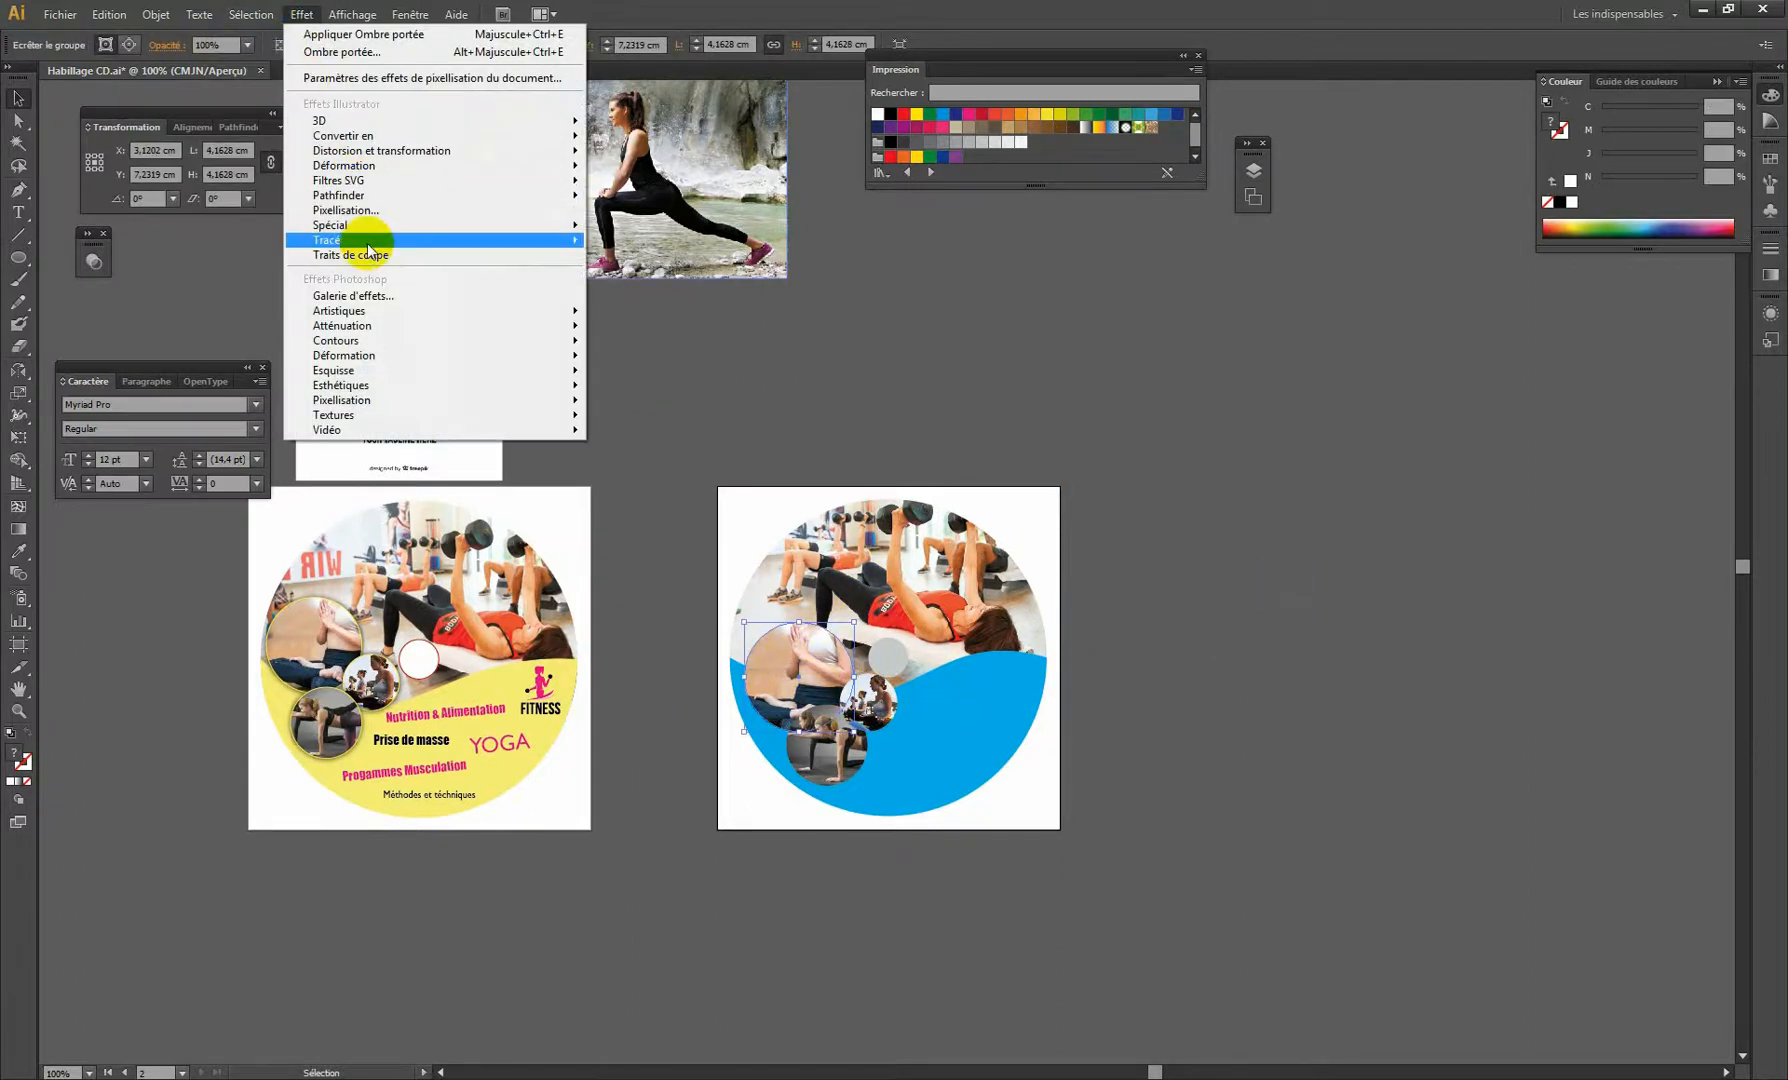
mouse_move(368, 225)
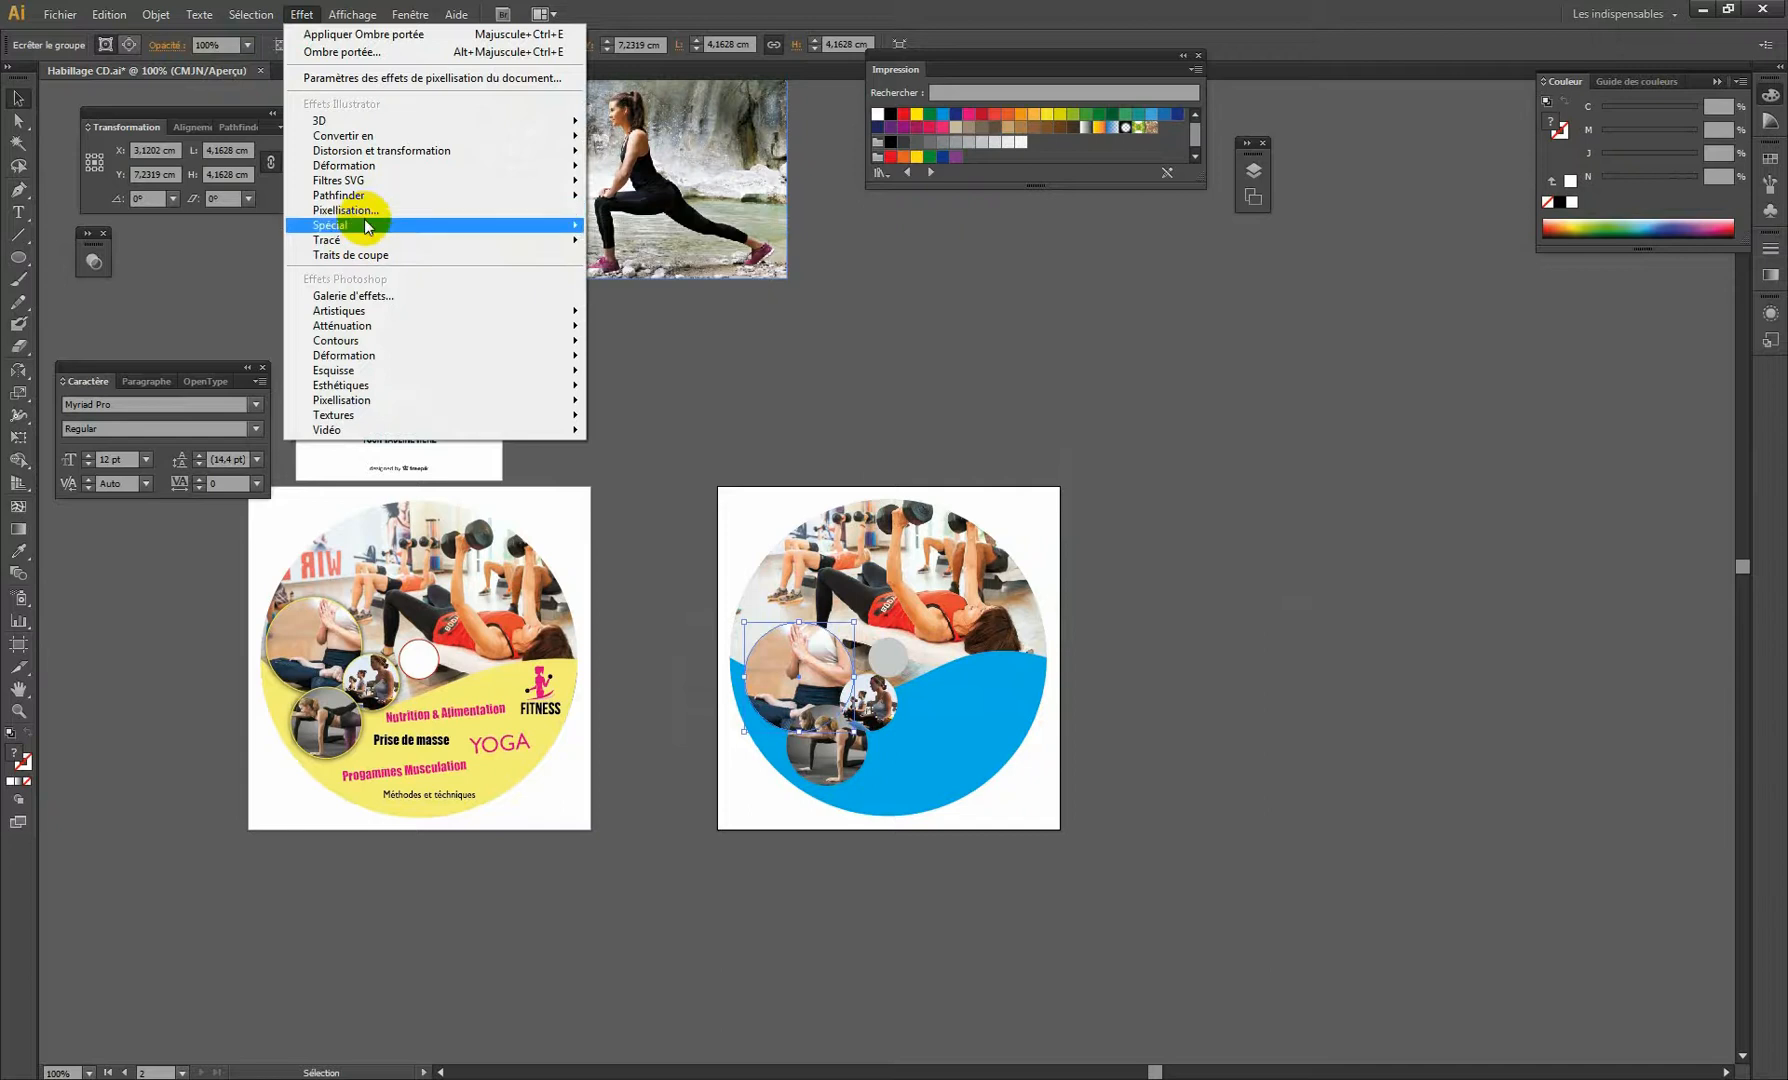
click(643, 330)
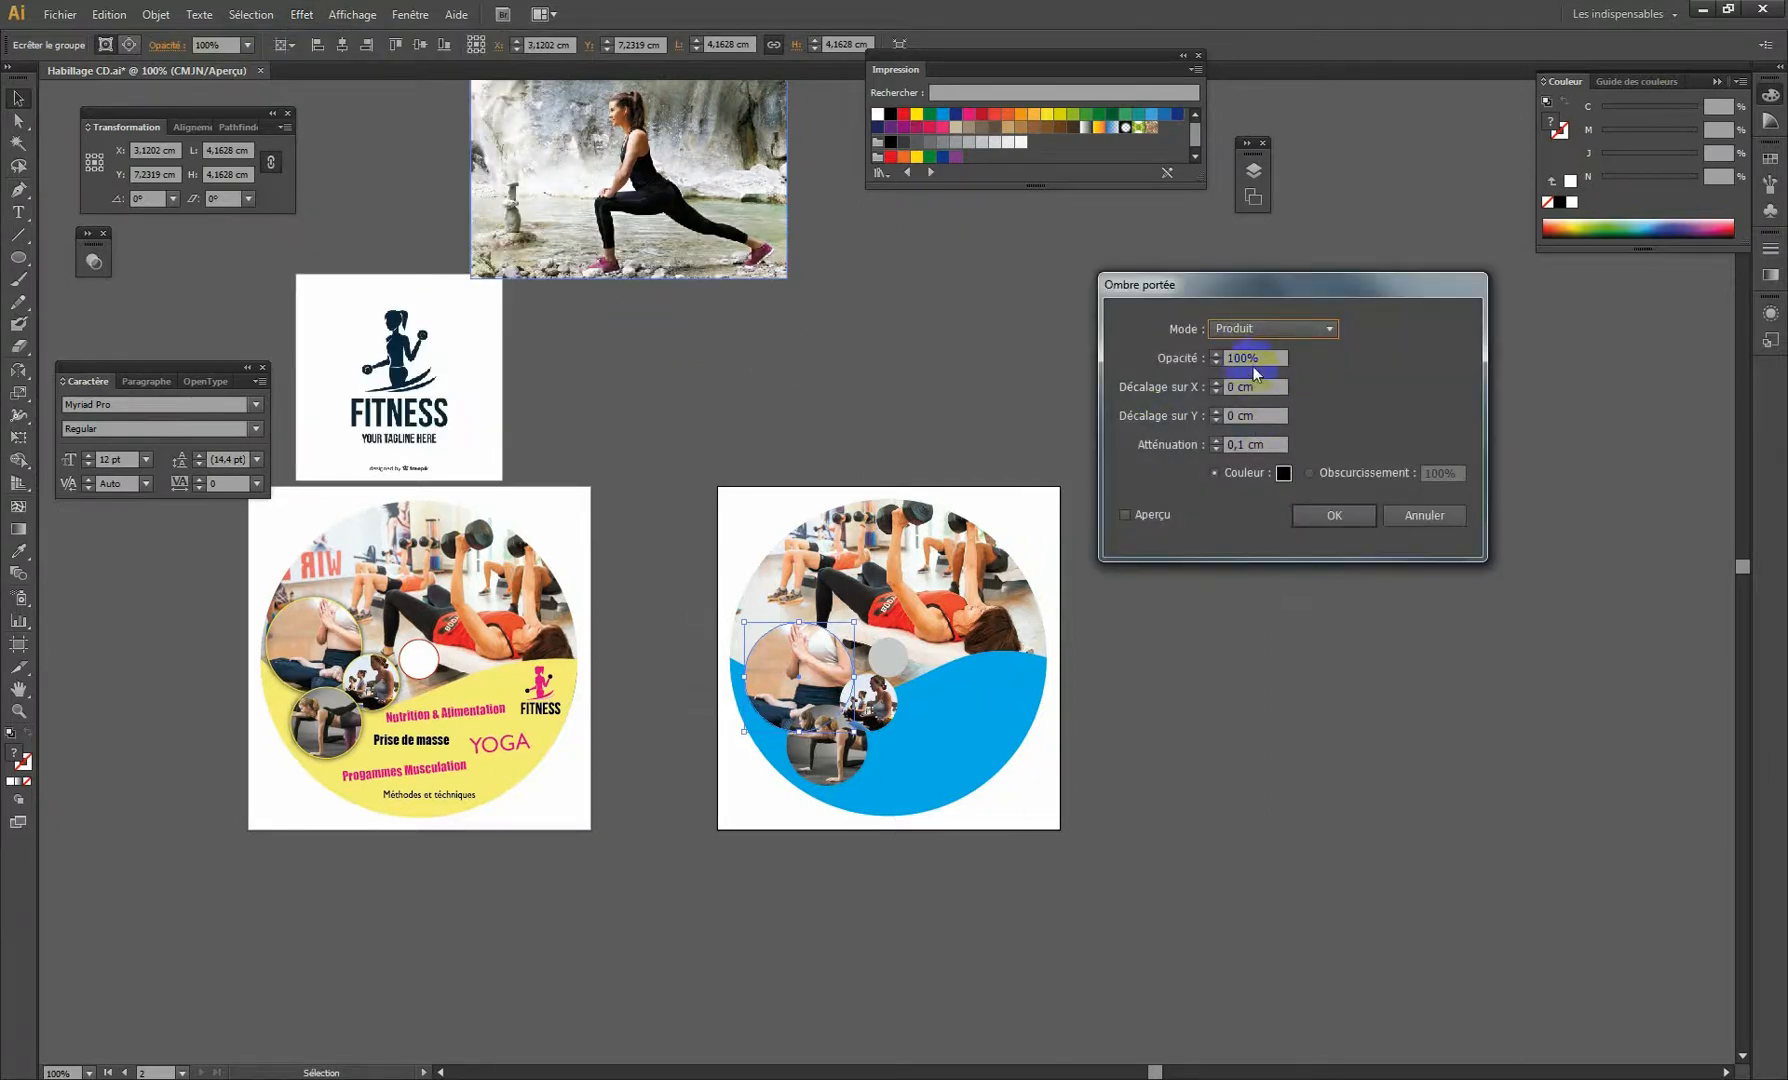
click(1197, 351)
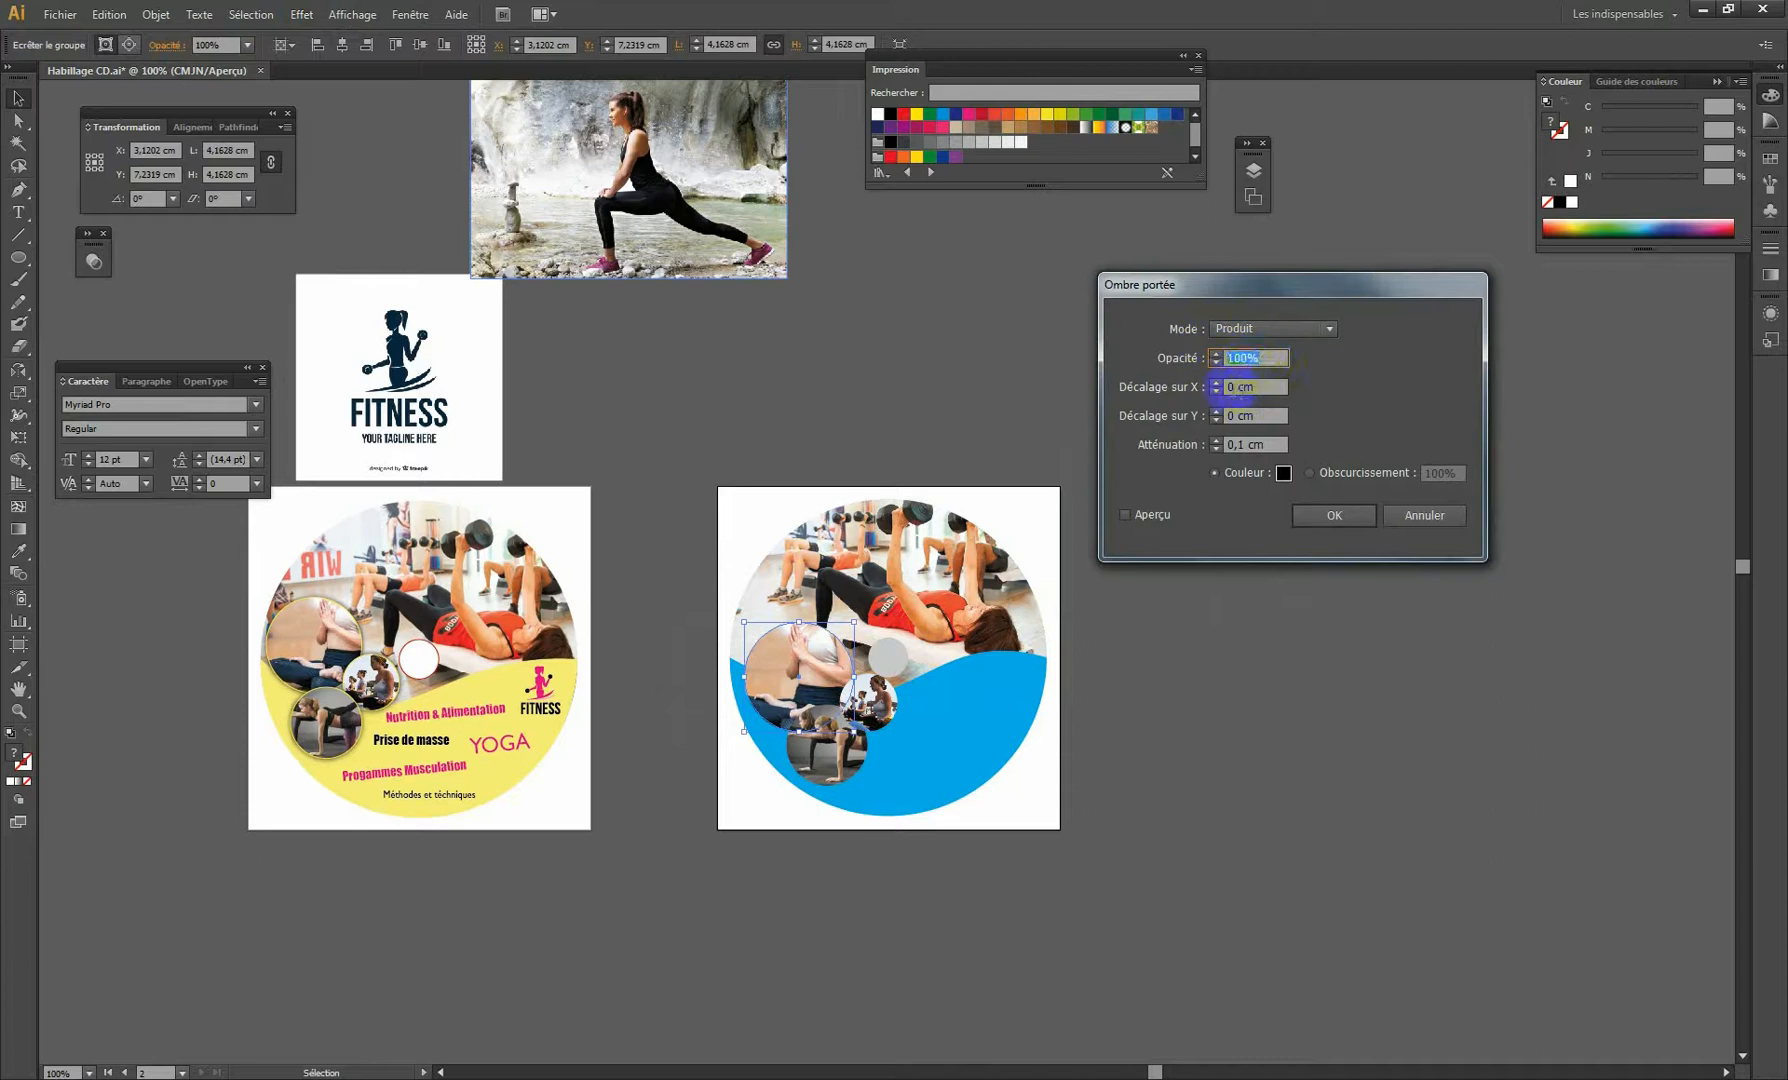
click(1234, 386)
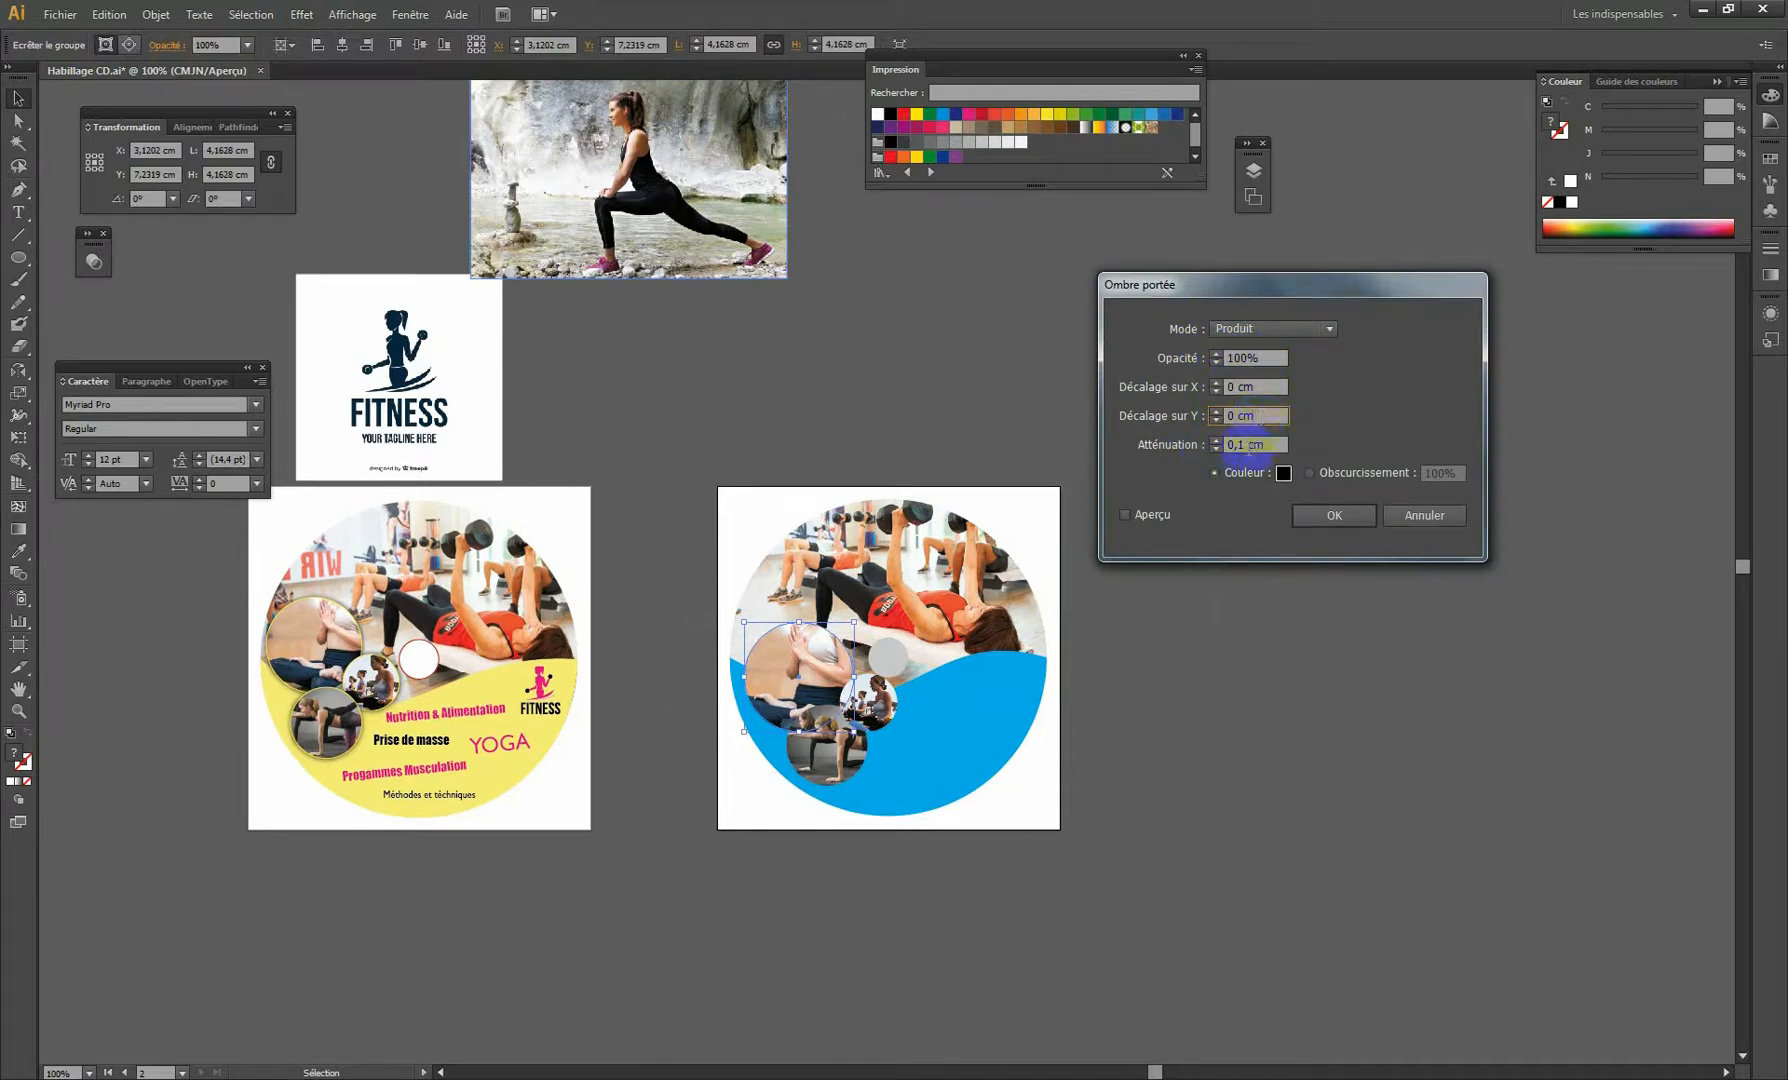
click(1133, 514)
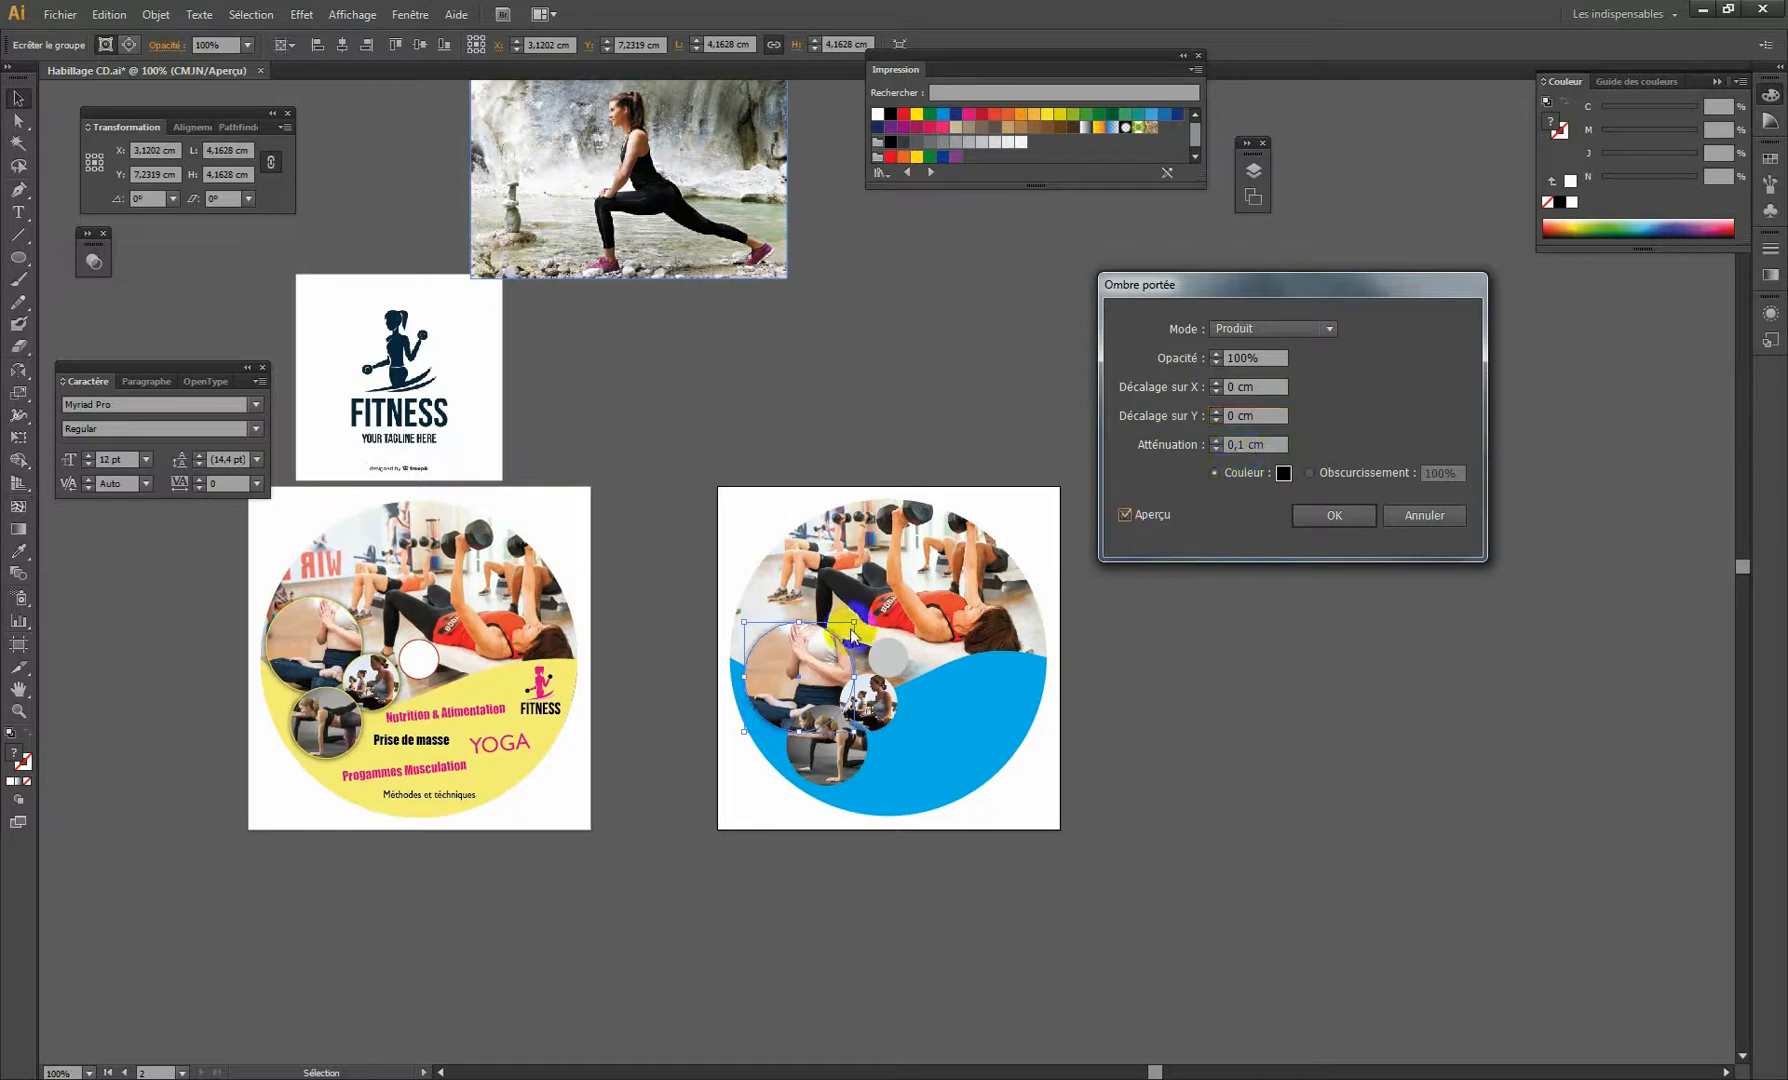
click(1334, 515)
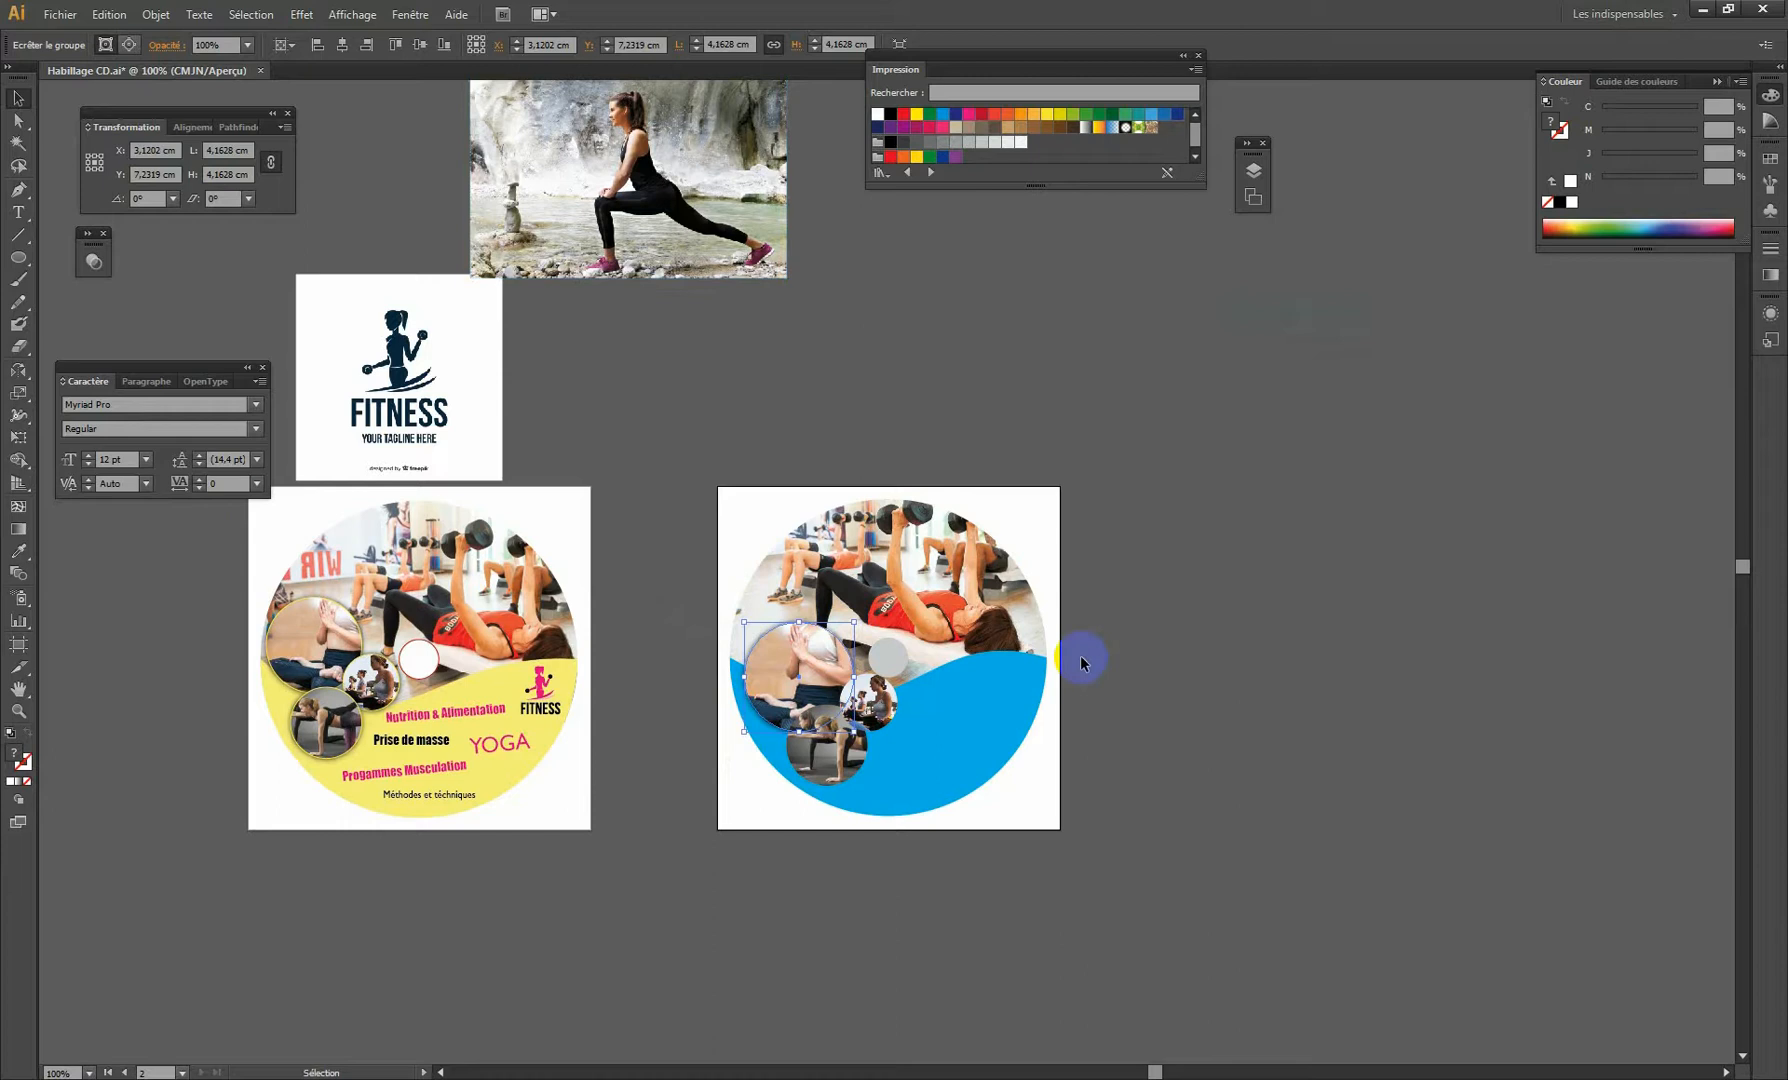
Give the large yoga circle a 1.5 pt yellow outline (C 5, M 0, J 90, N 0) with no fill.
click(1770, 248)
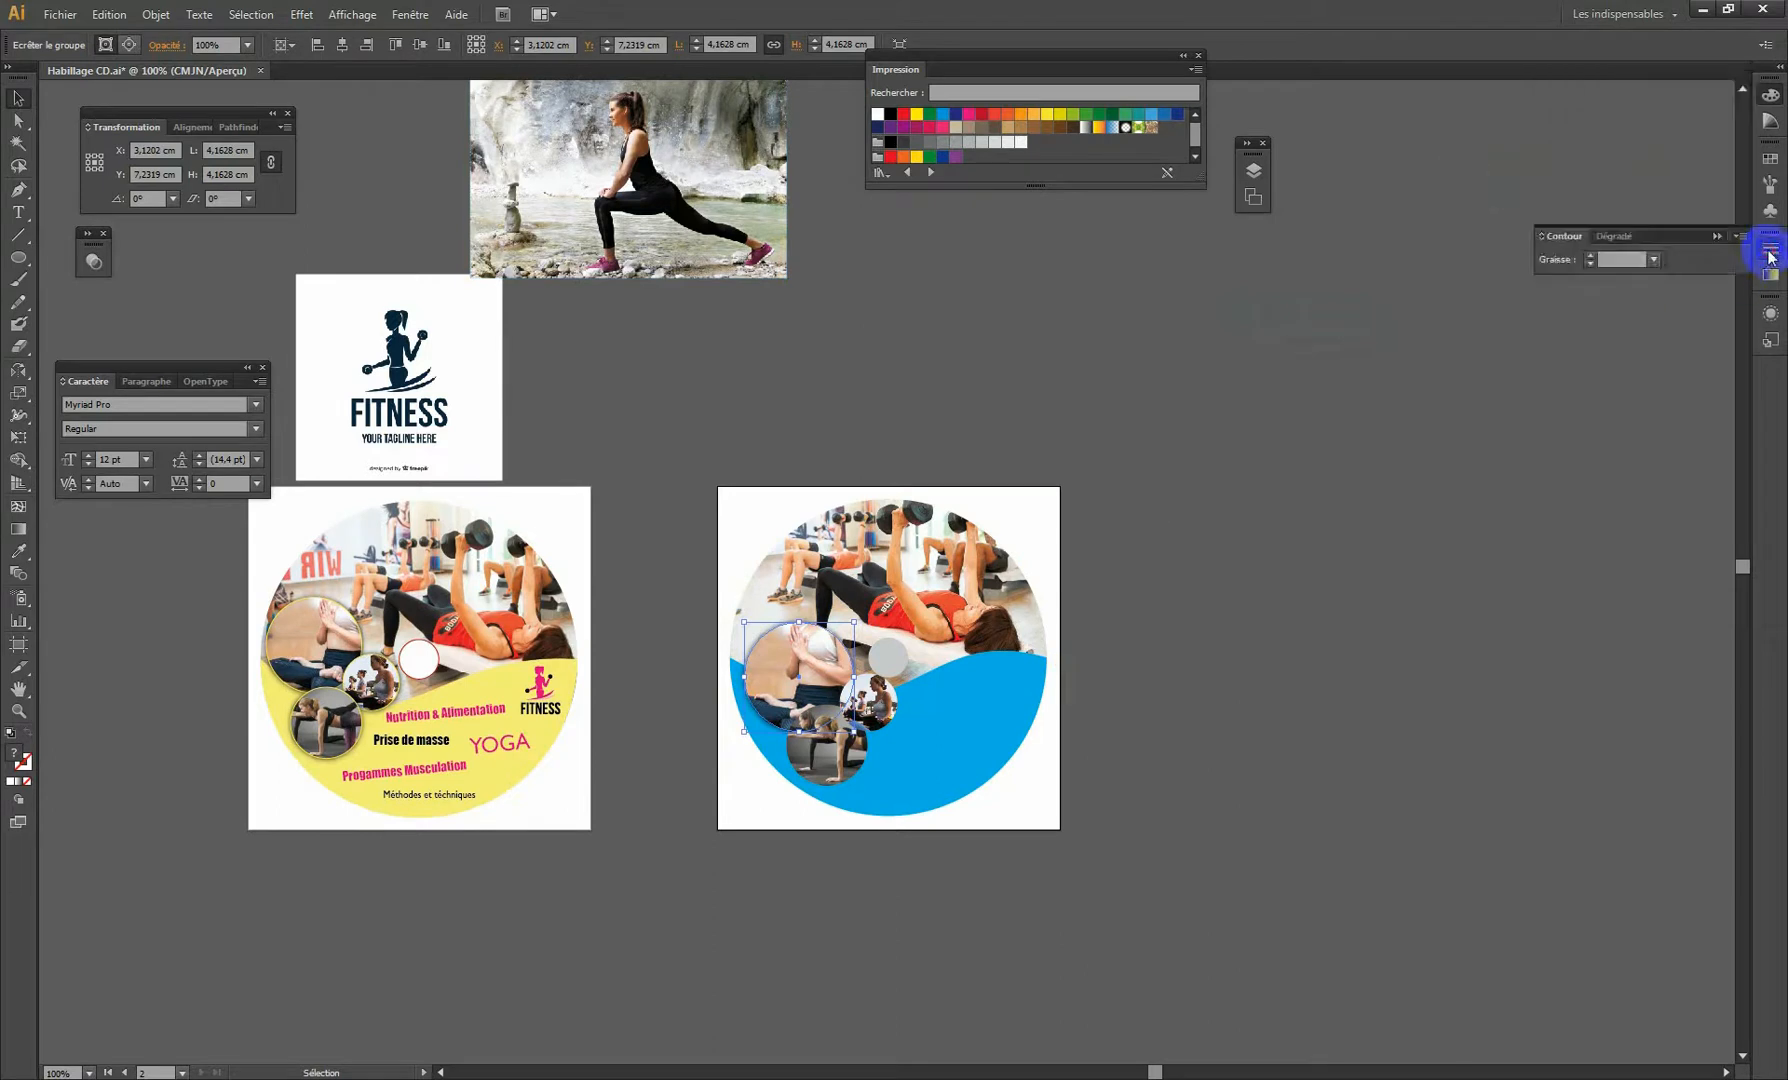
click(1620, 258)
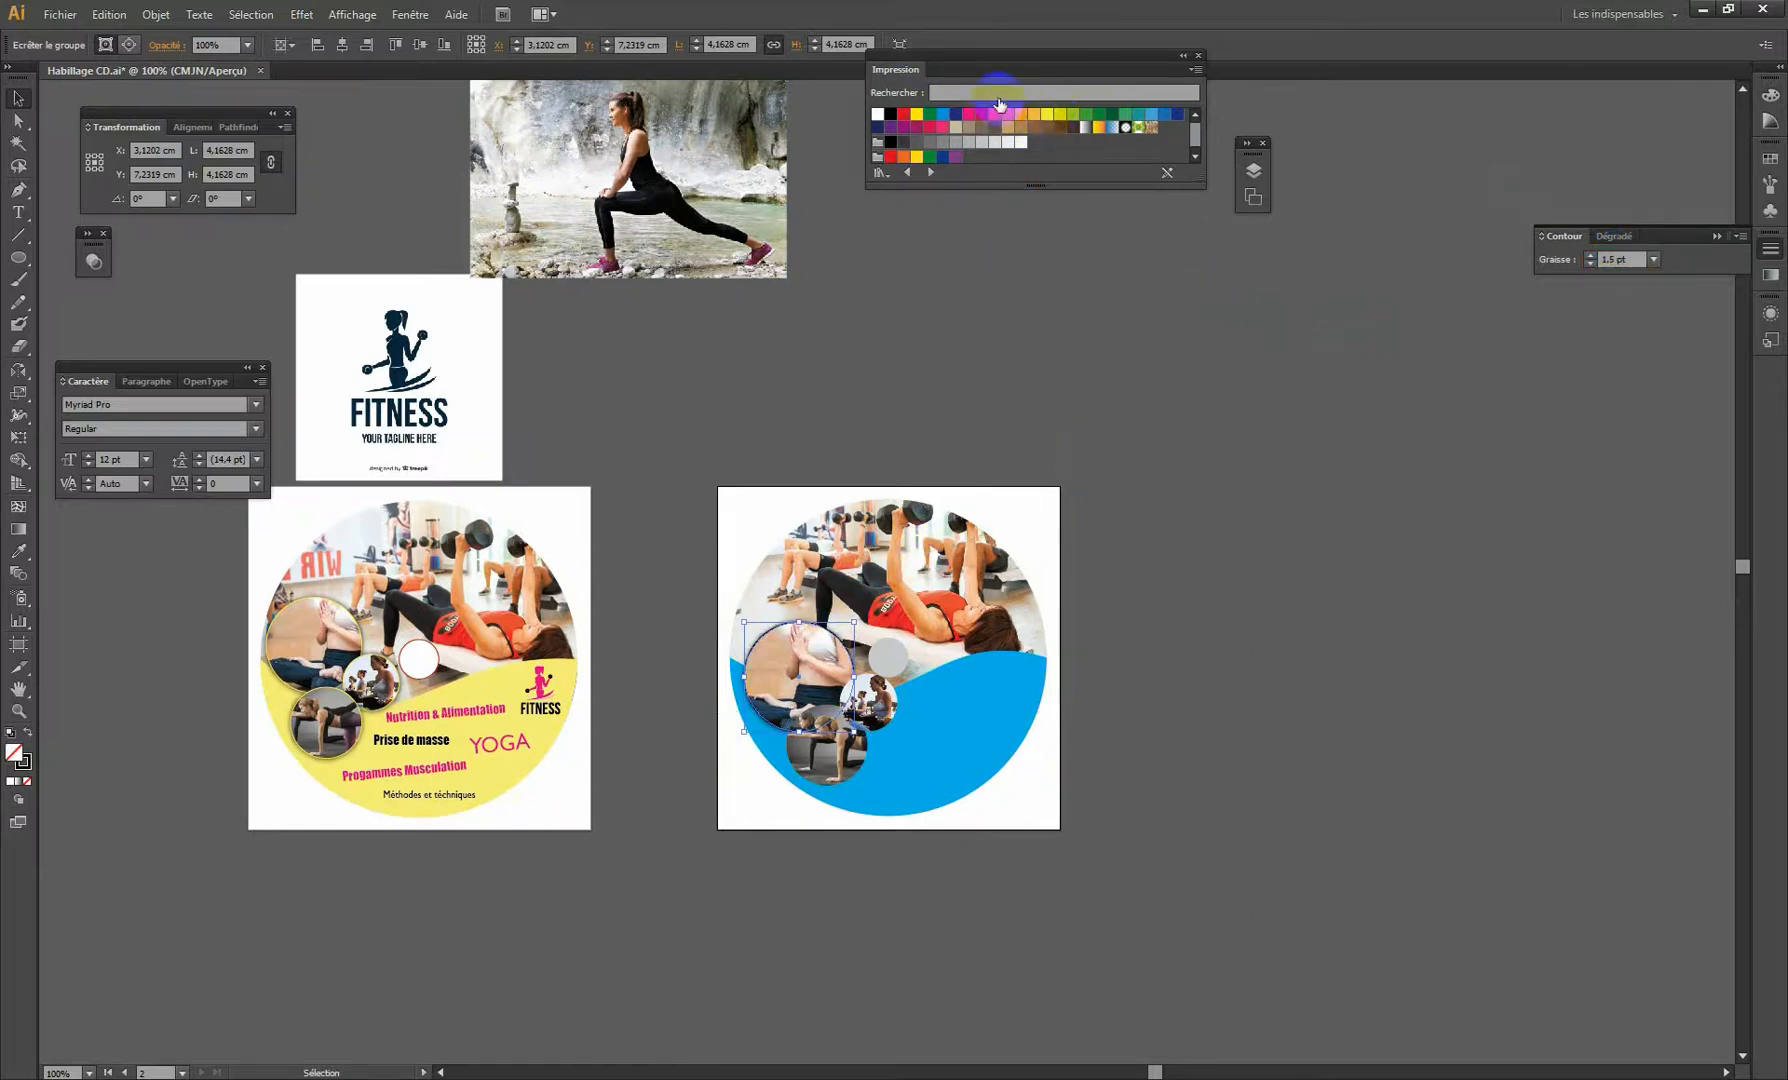
click(1047, 116)
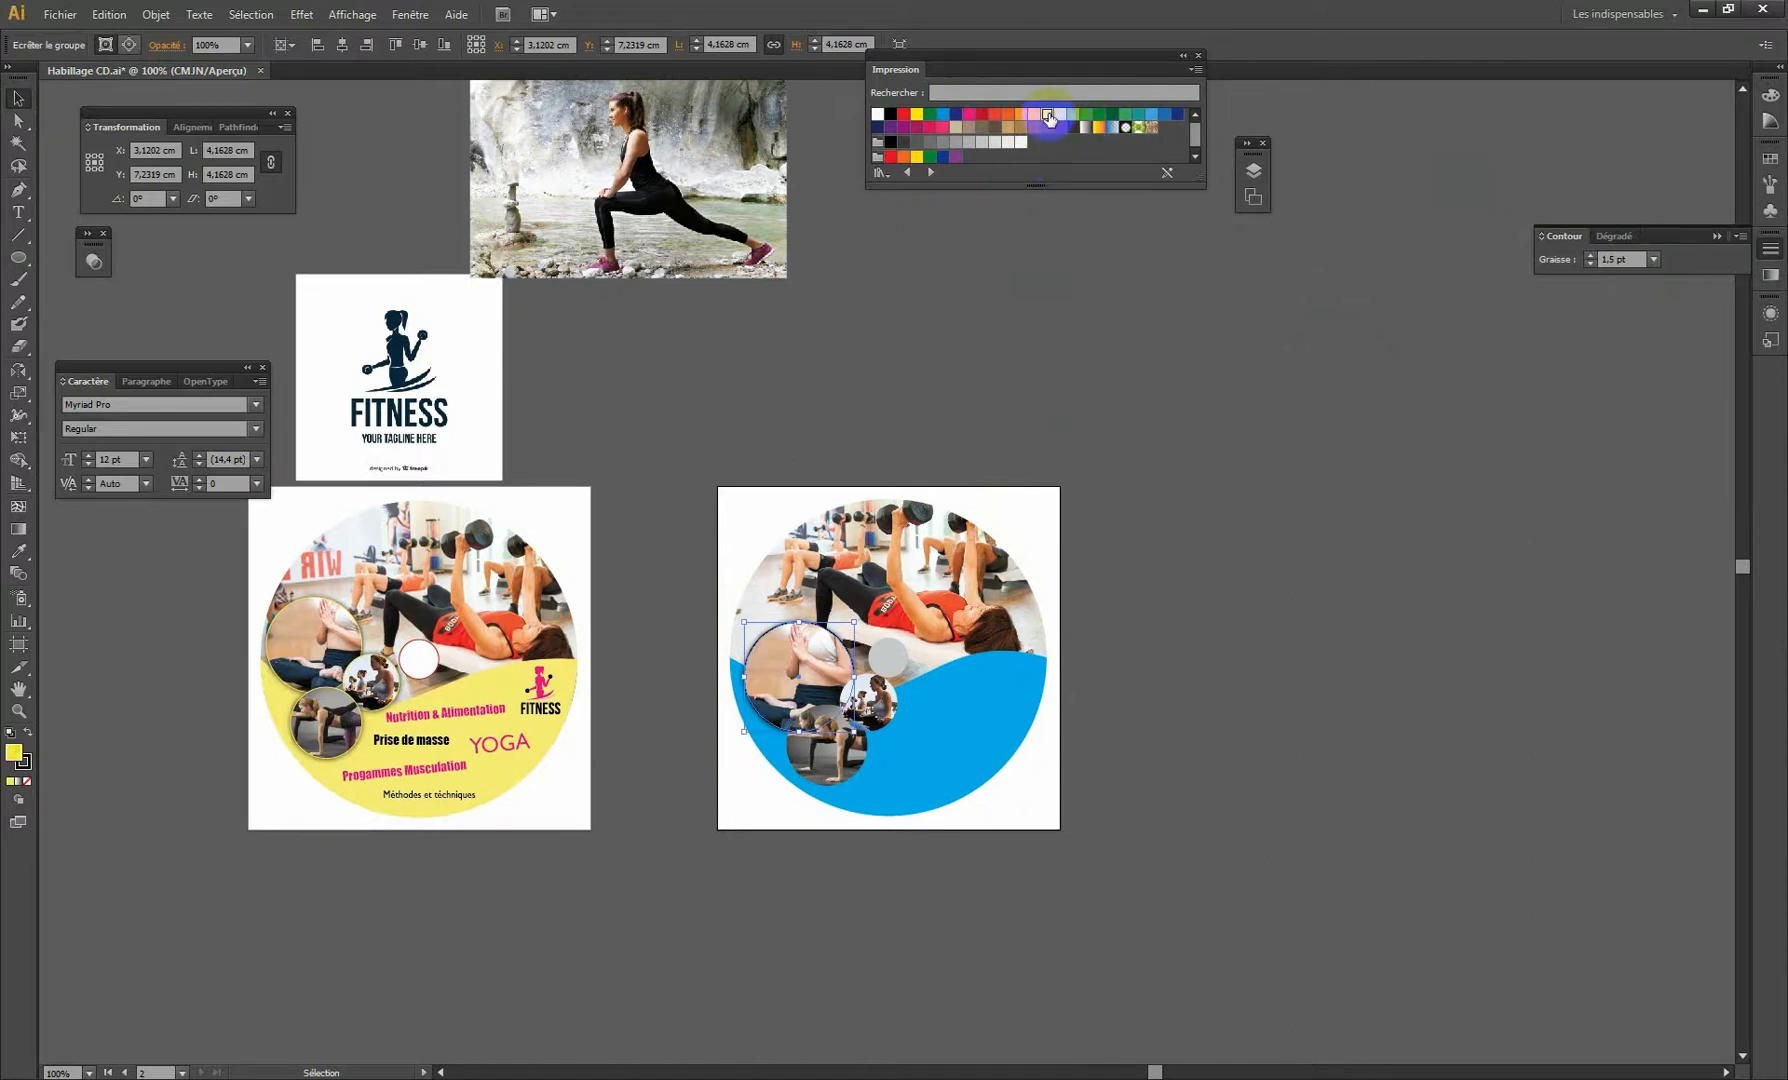
drag(1036, 128, 822, 643)
scroll(790, 670, up, 1)
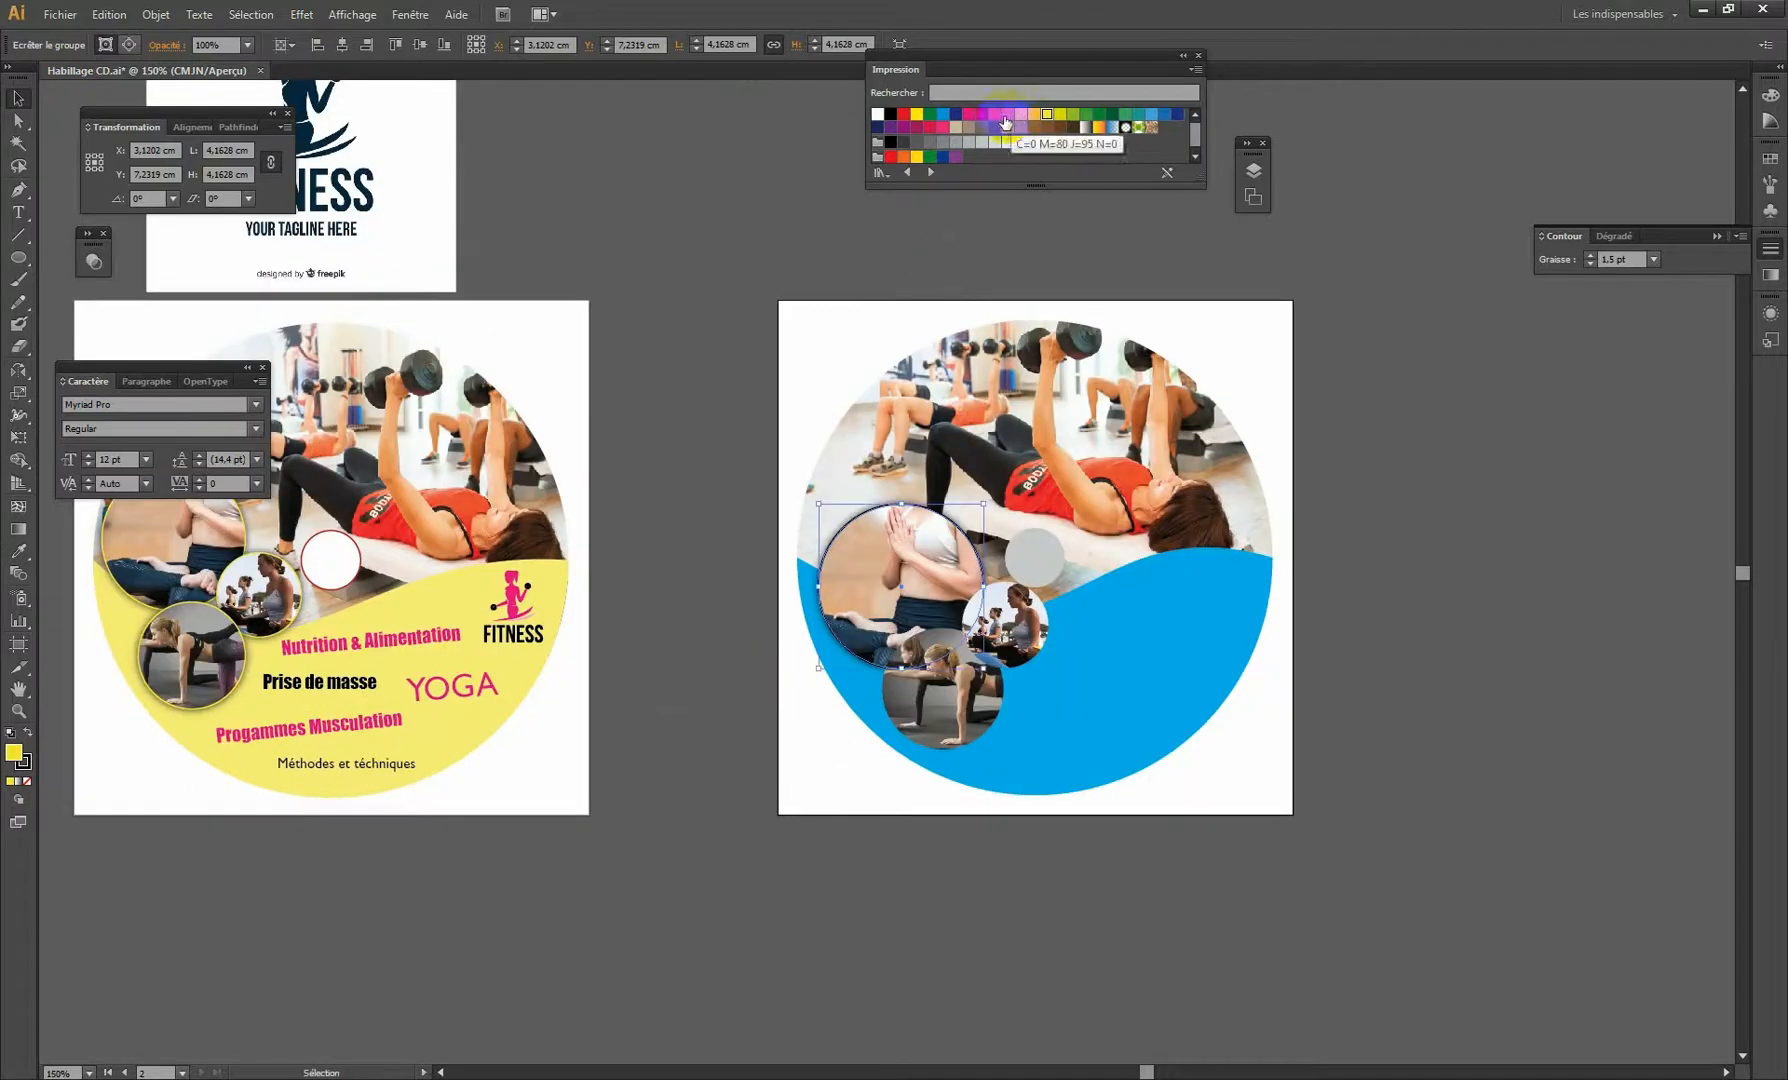
click(1083, 115)
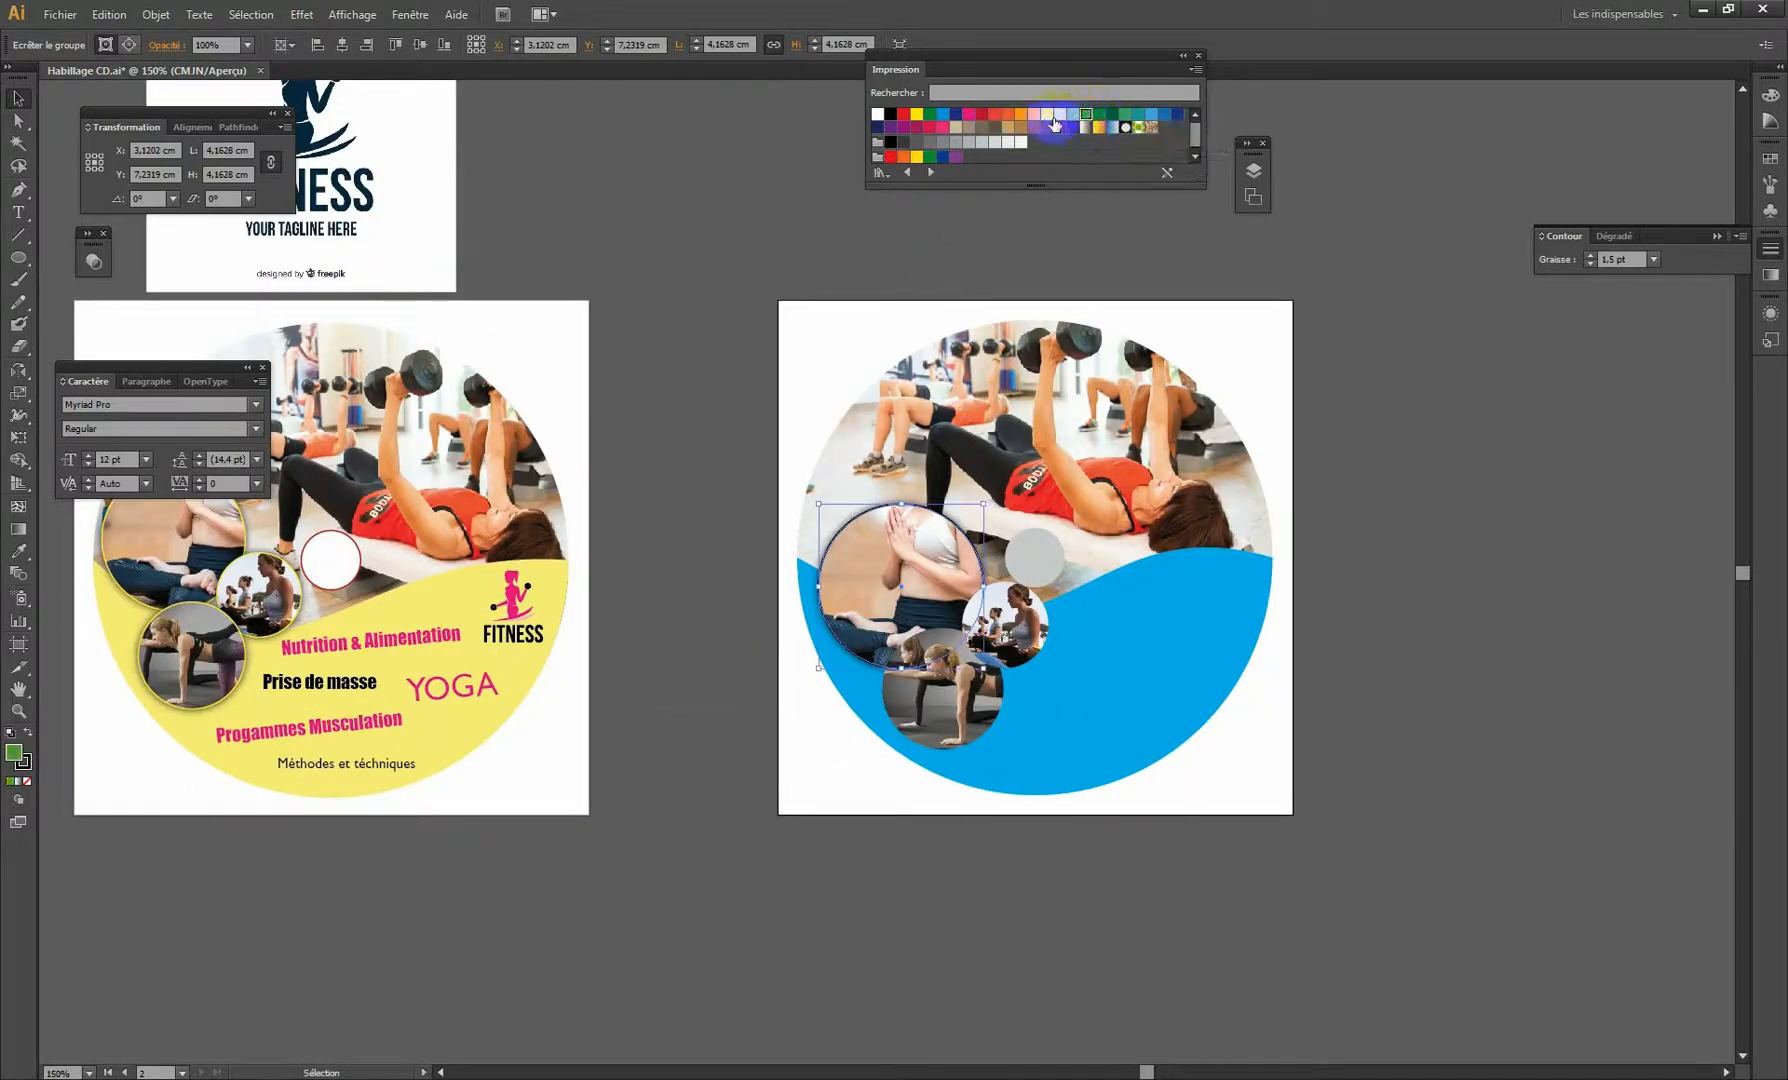
click(1047, 115)
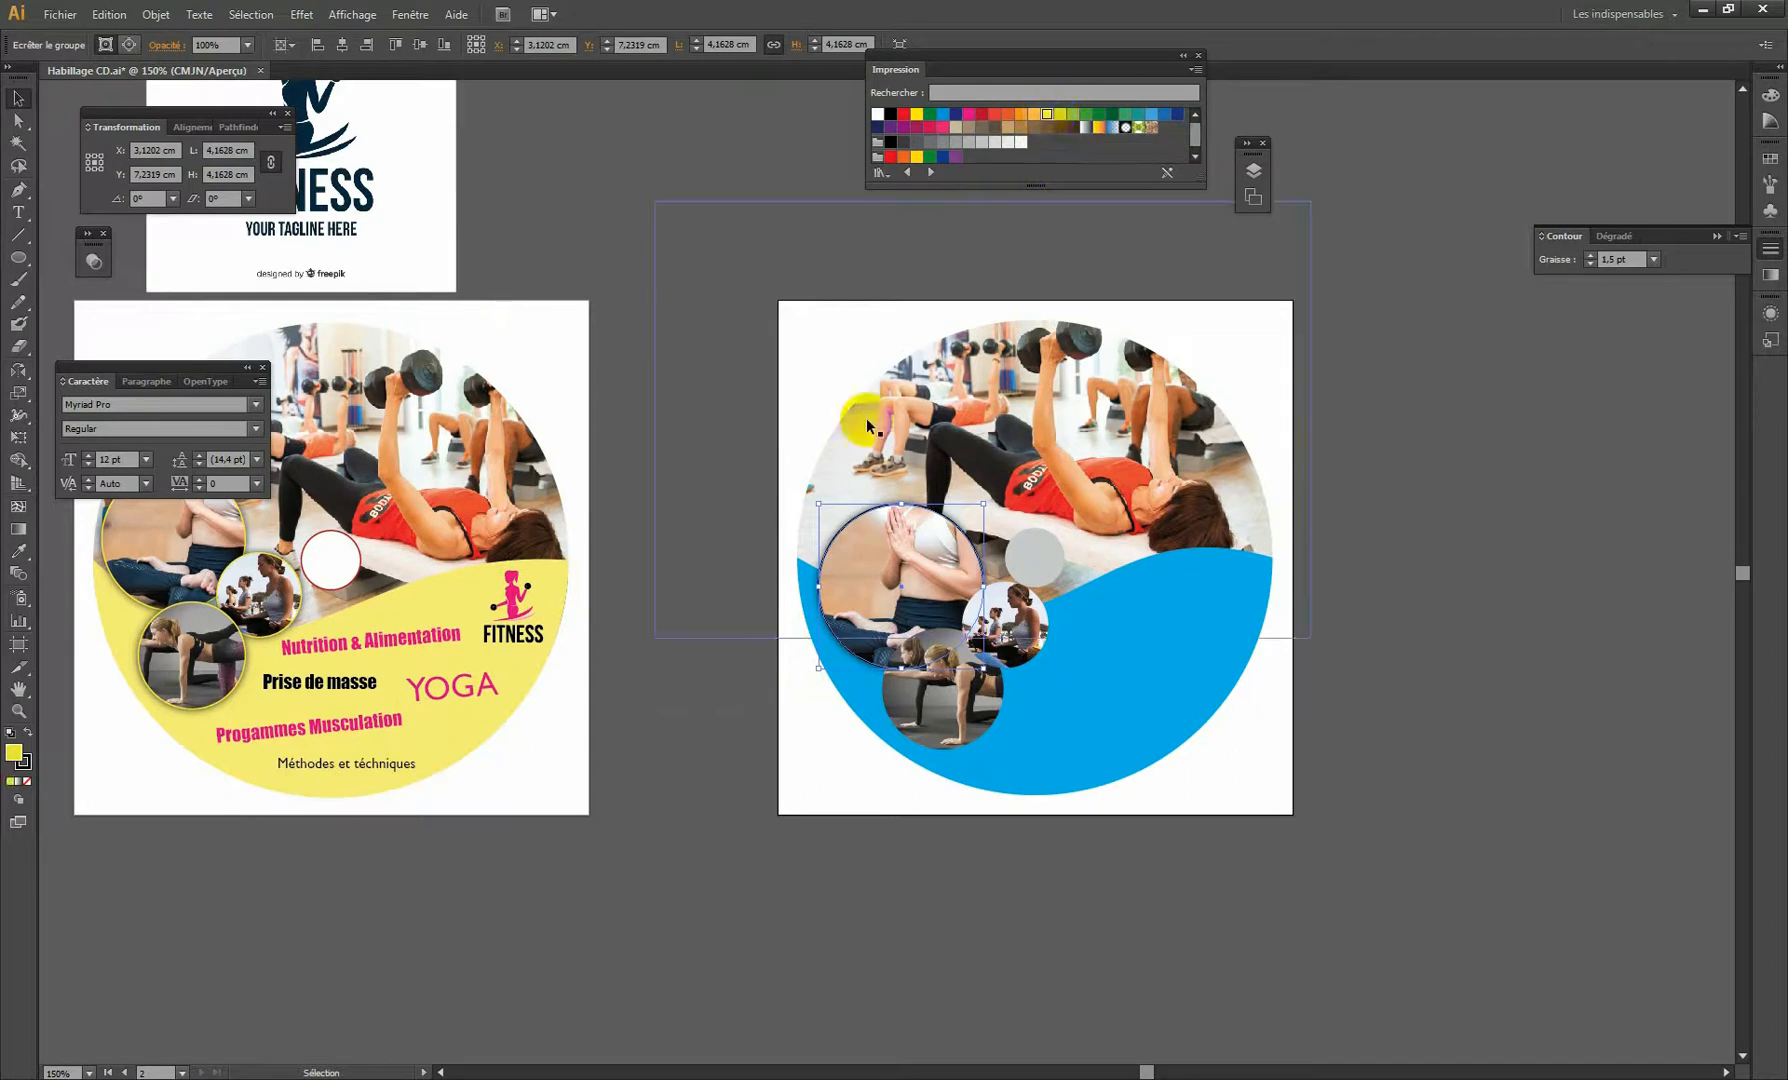
click(26, 736)
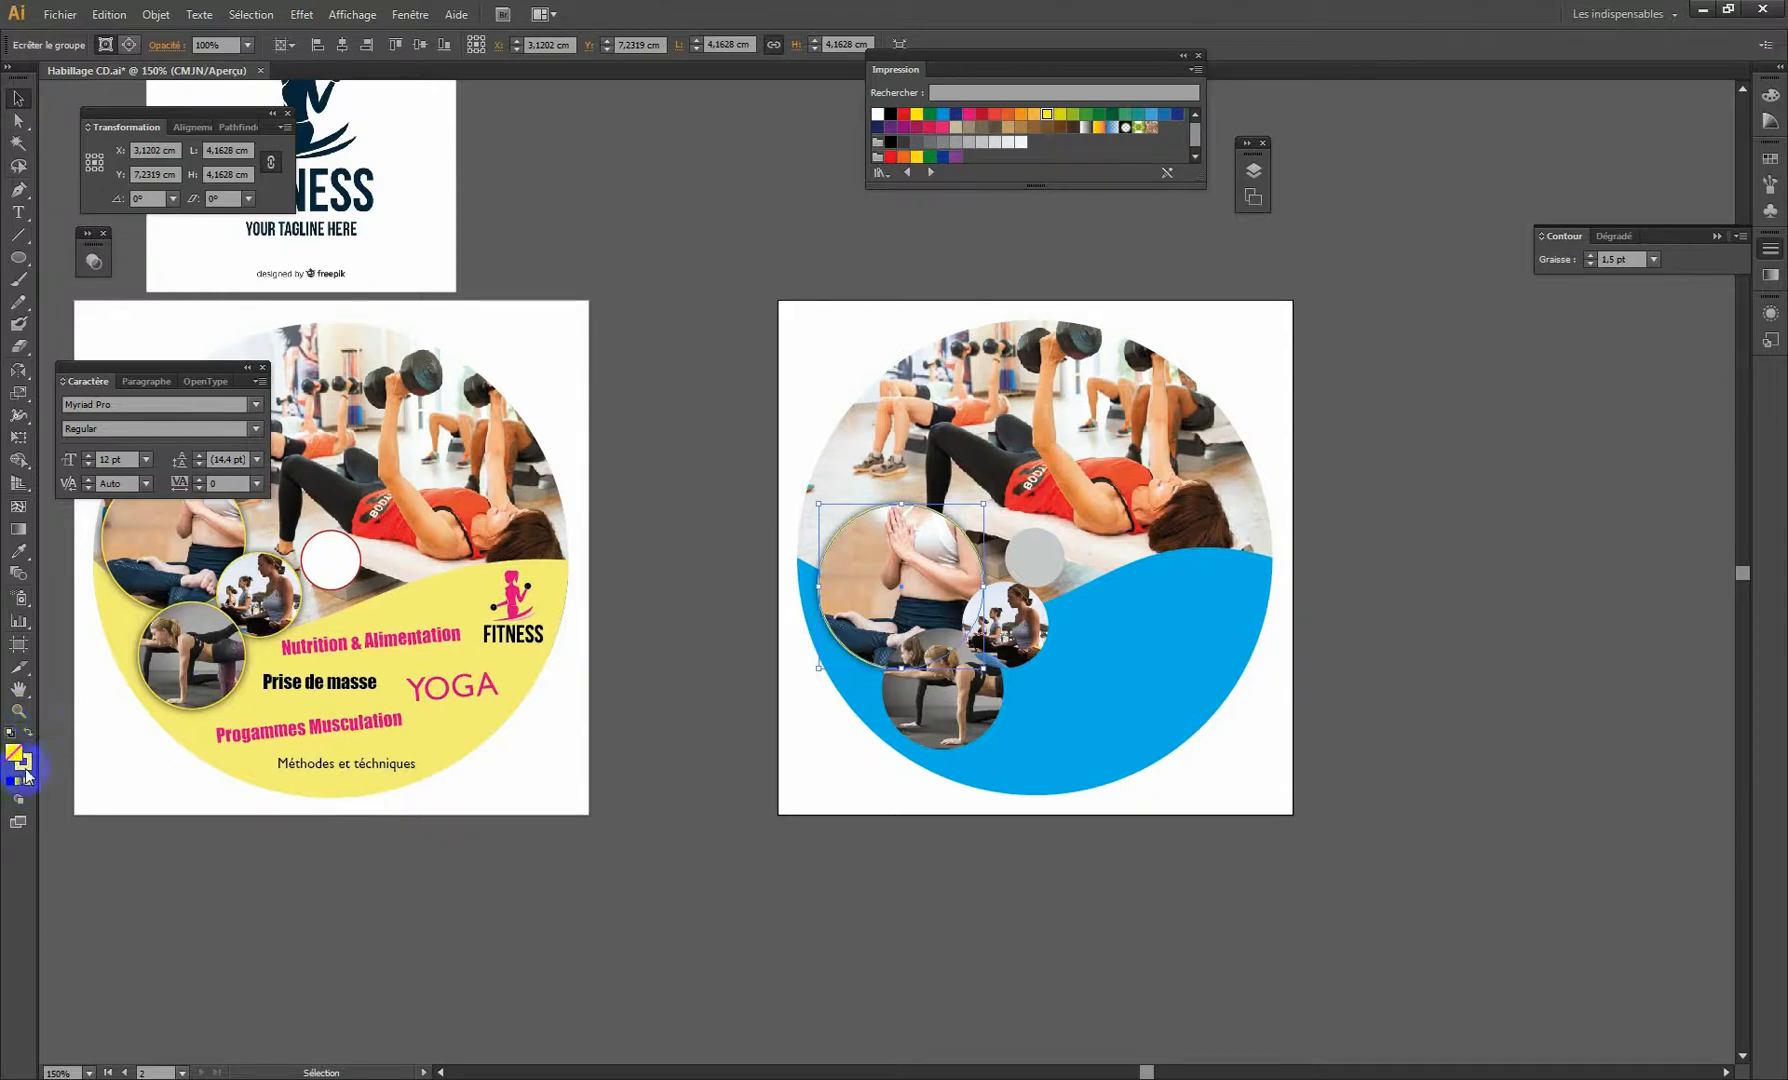
click(24, 769)
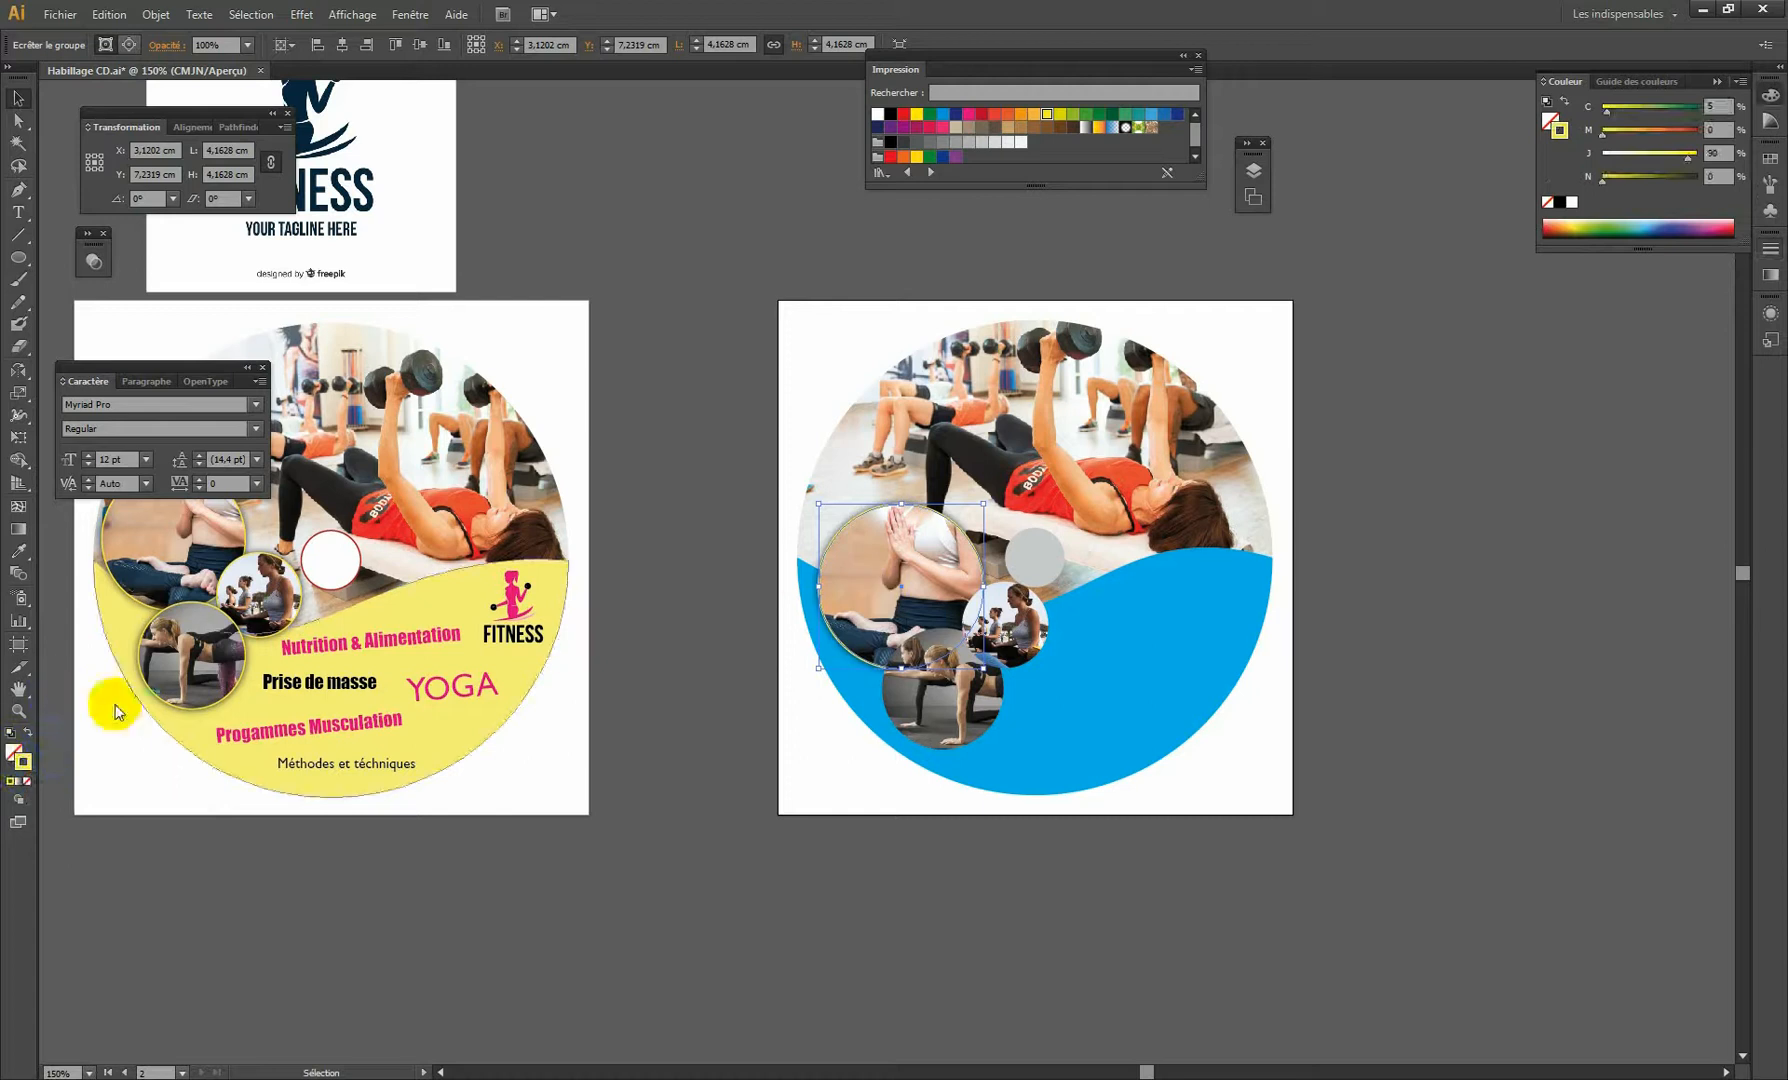
key(space)
drag(851, 672, 683, 620)
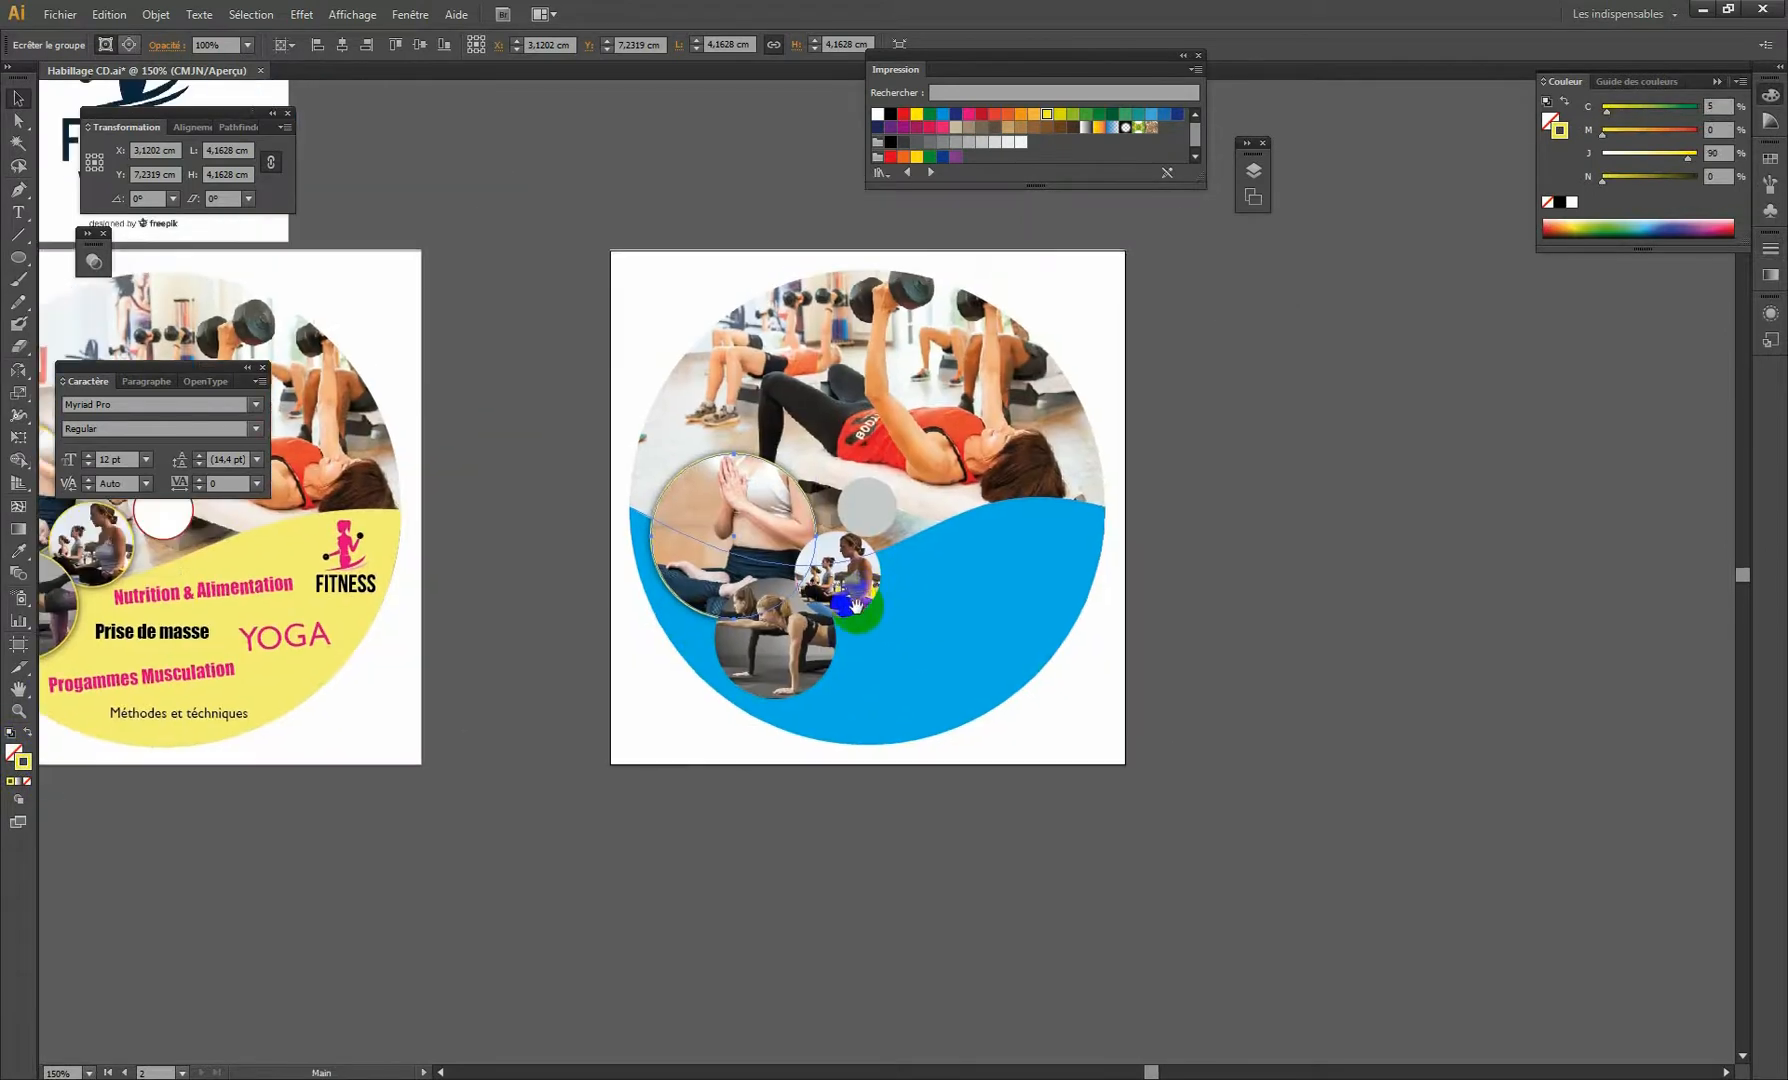
click(1294, 569)
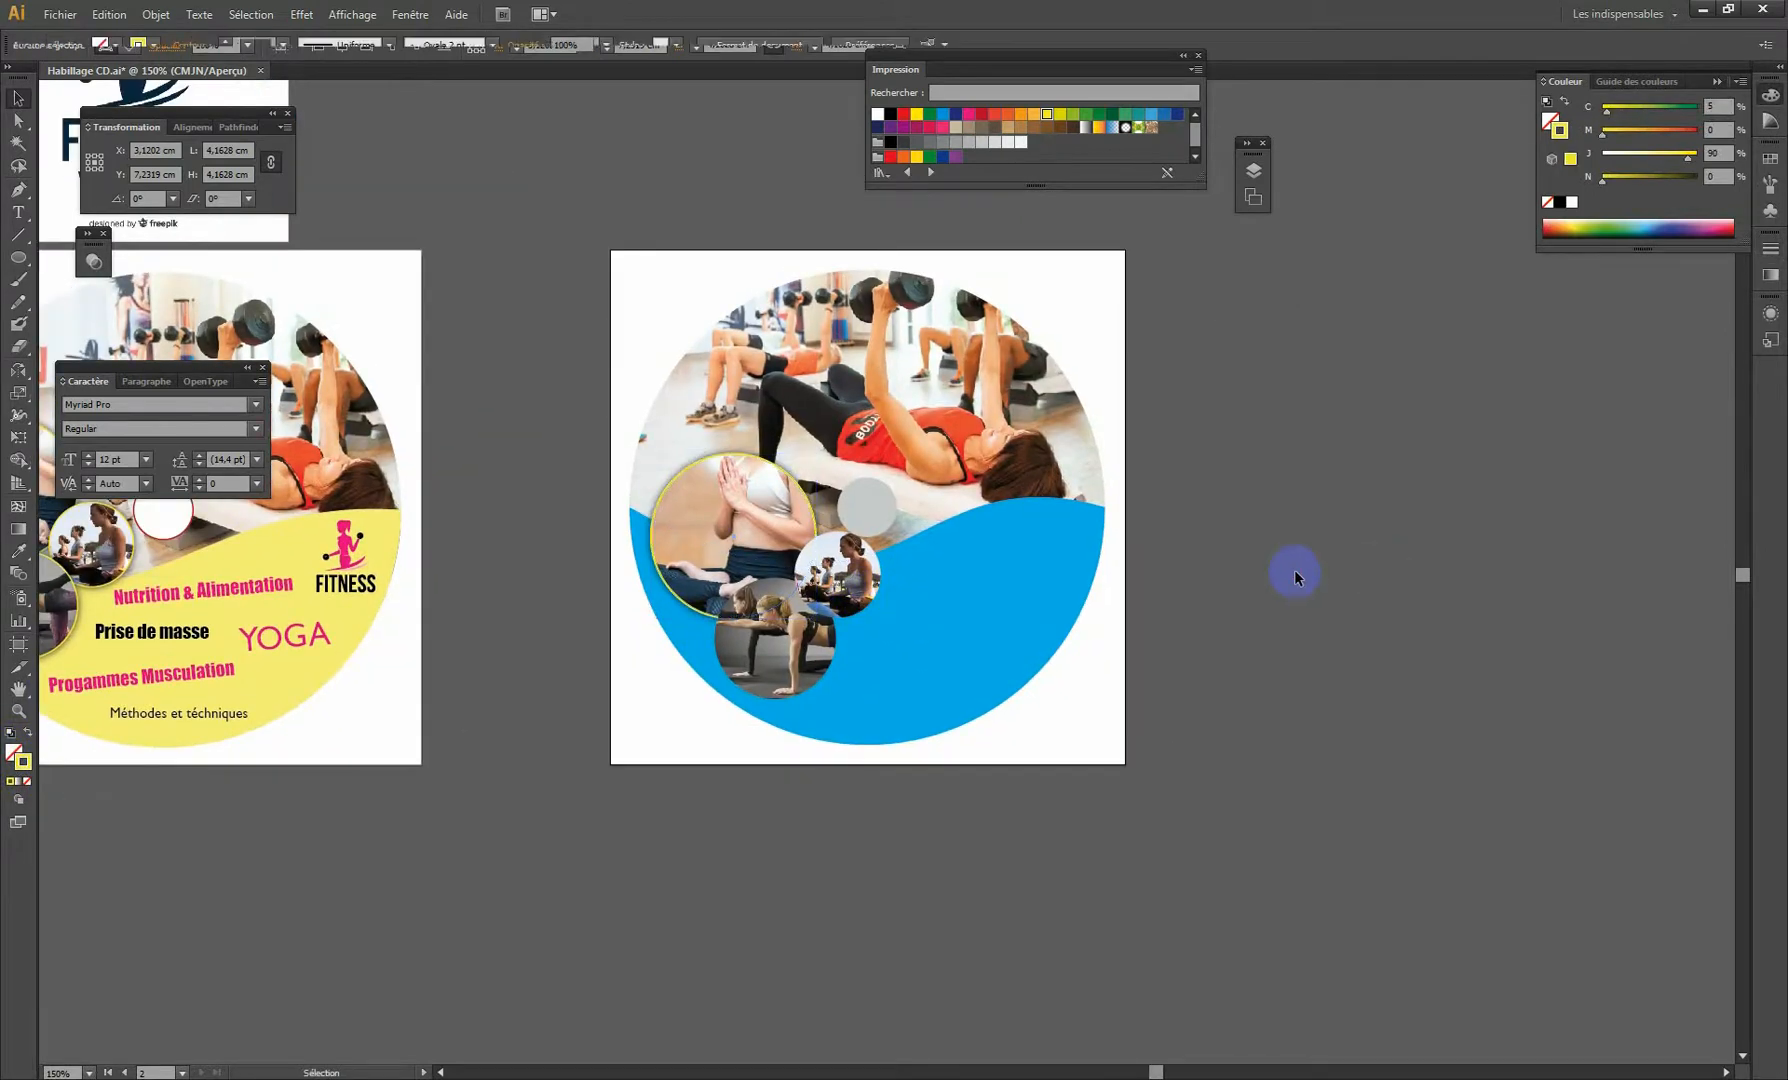
Reapply the same drop shadow to the small group-photo circle and give it a 1.5 pt yellow outline.
click(843, 602)
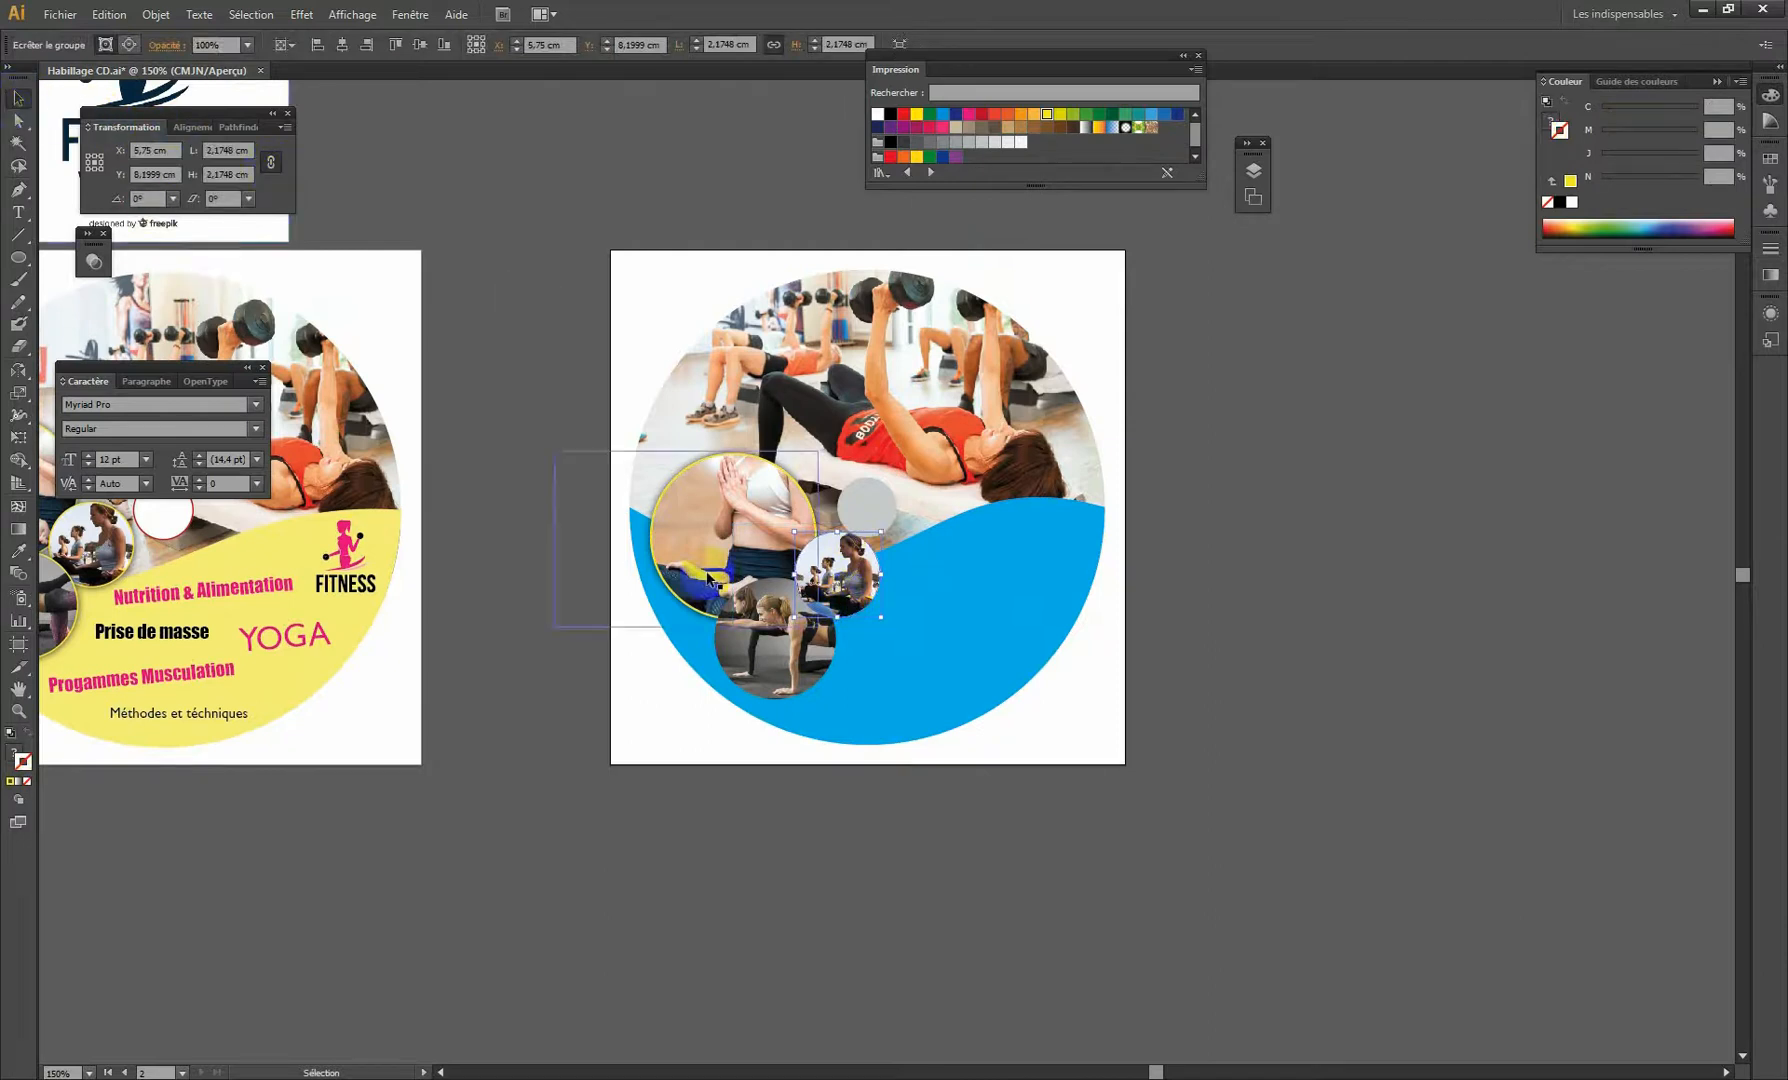
click(301, 14)
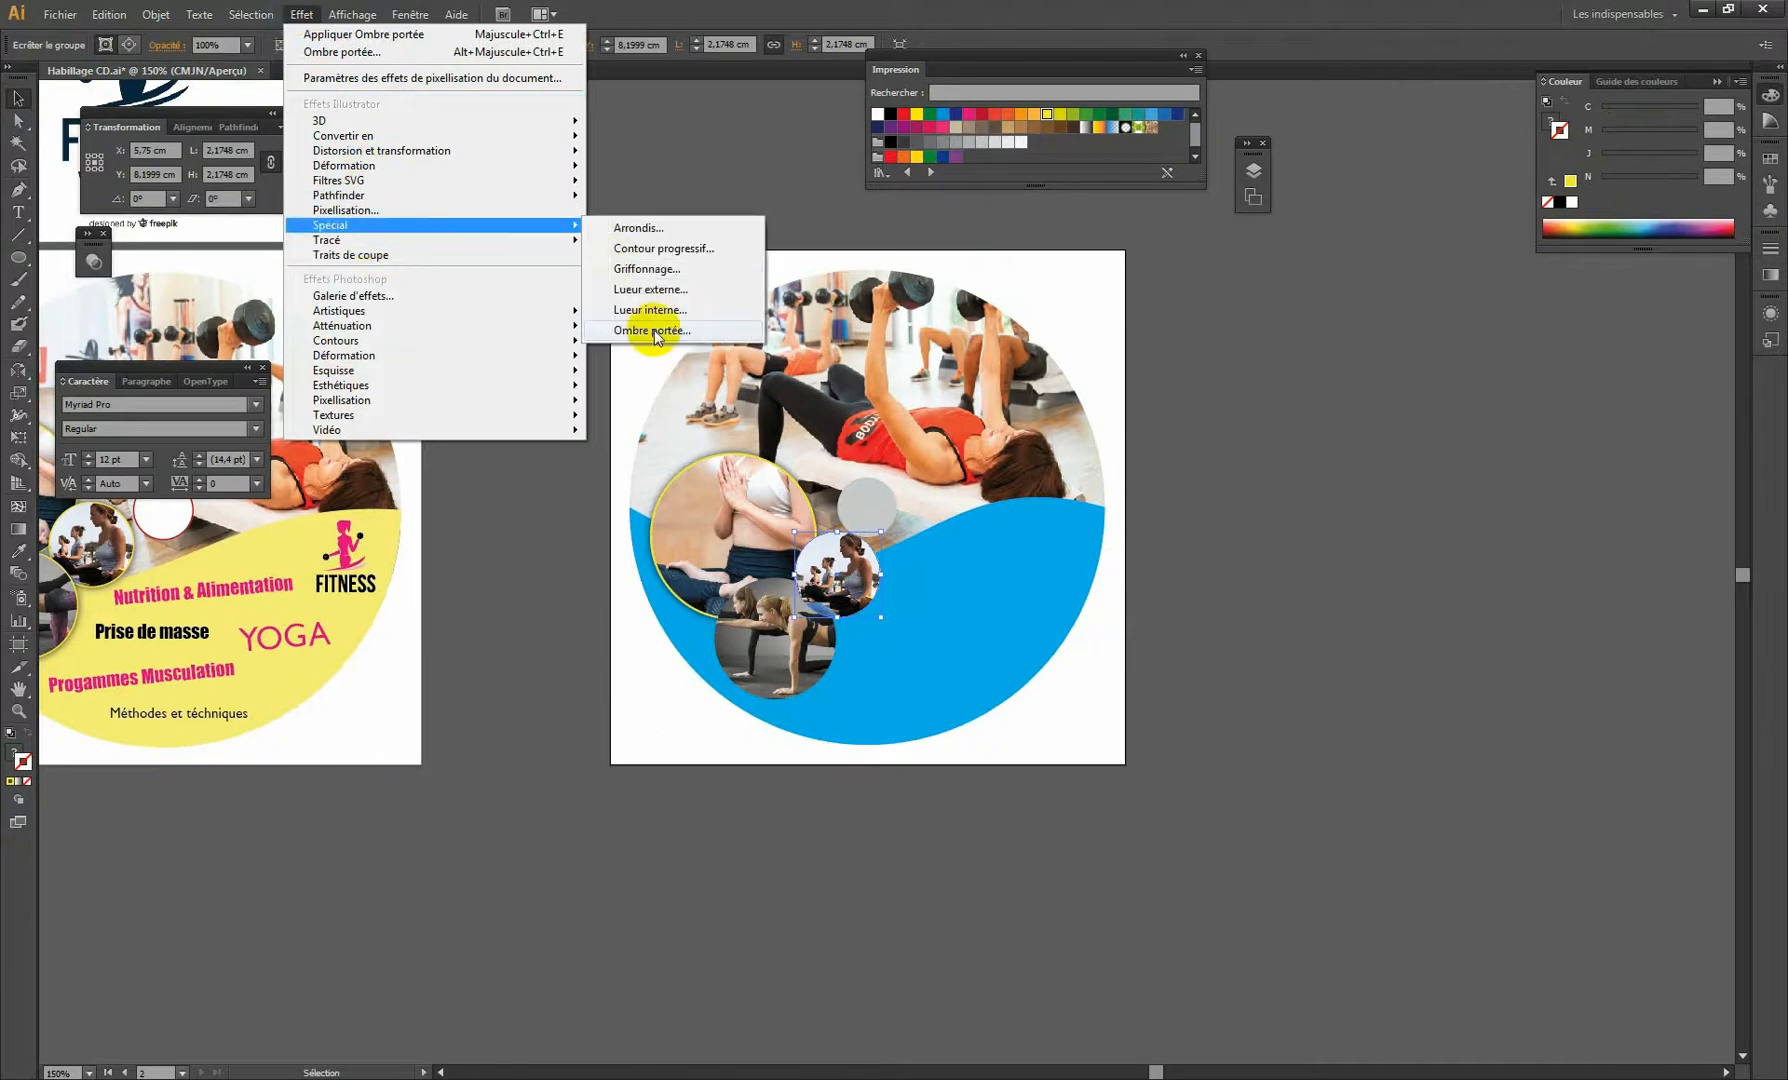
click(383, 38)
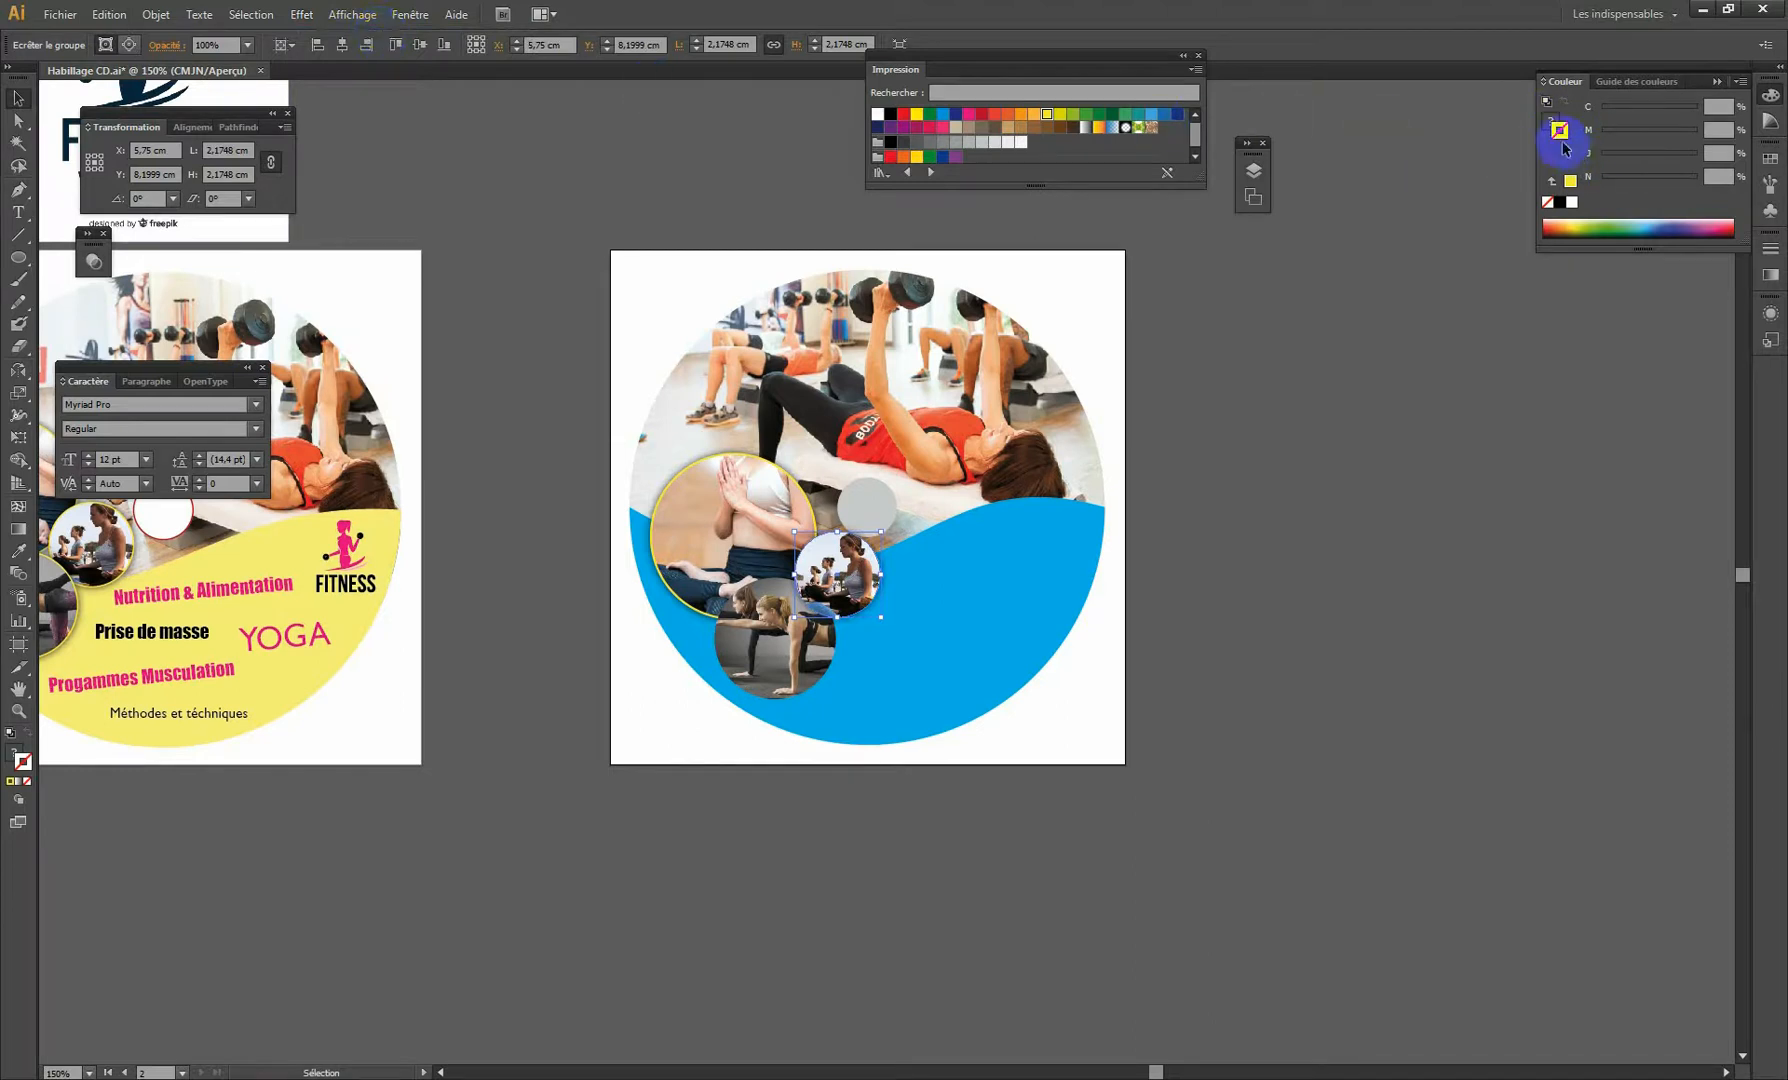
click(1047, 115)
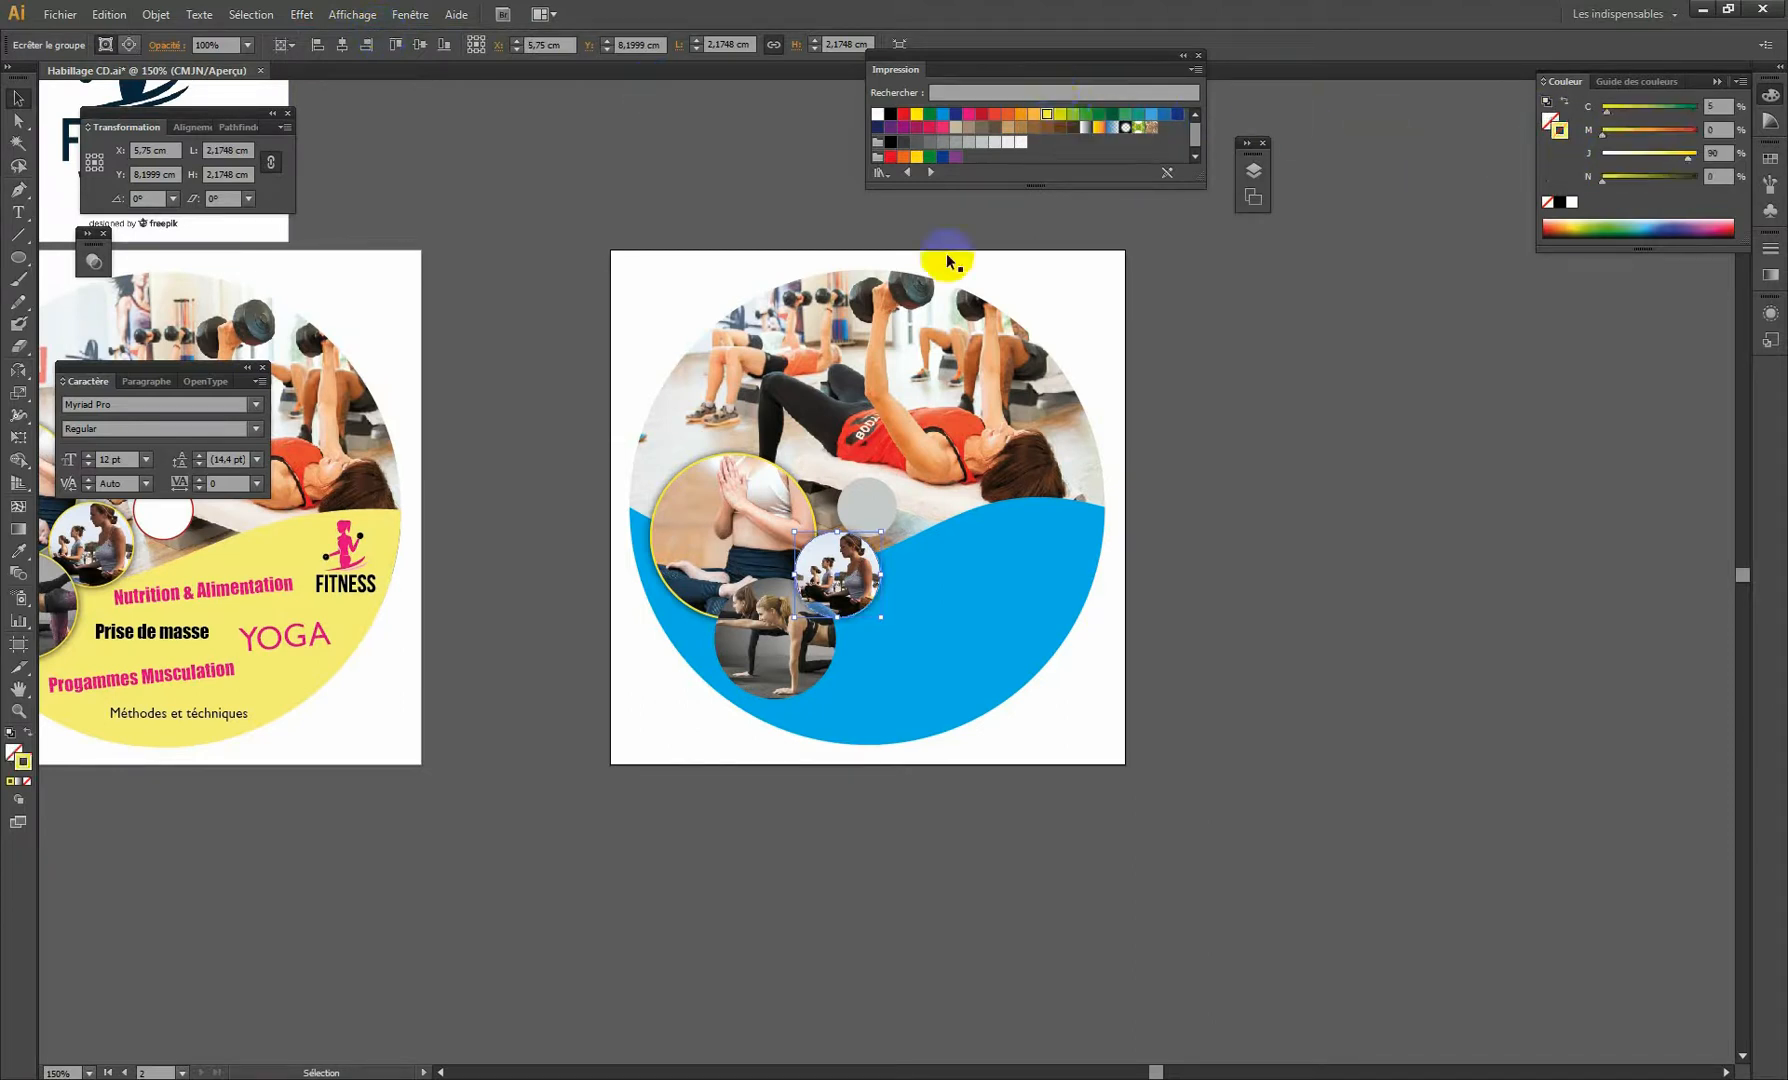
click(1770, 248)
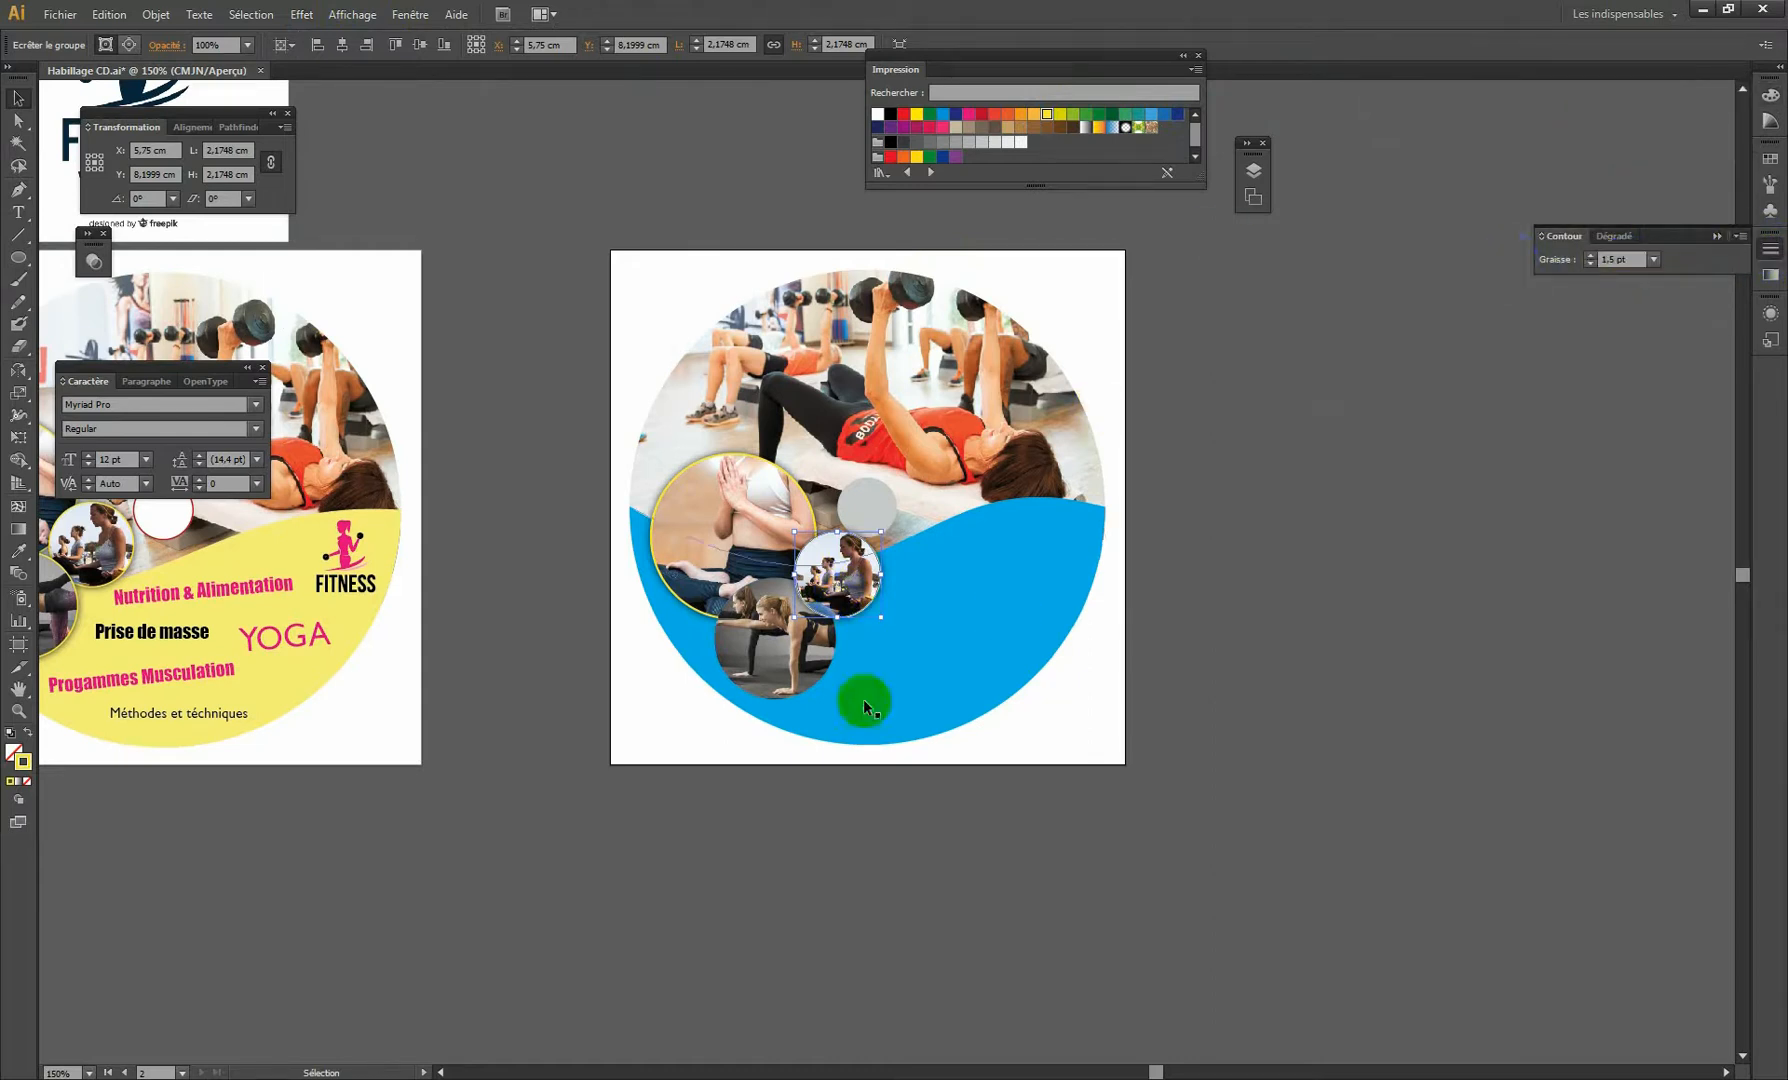
Add the same drop shadow and 1.5 pt yellow outline to the floor-exercise circle, and deselect it.
click(768, 673)
click(292, 16)
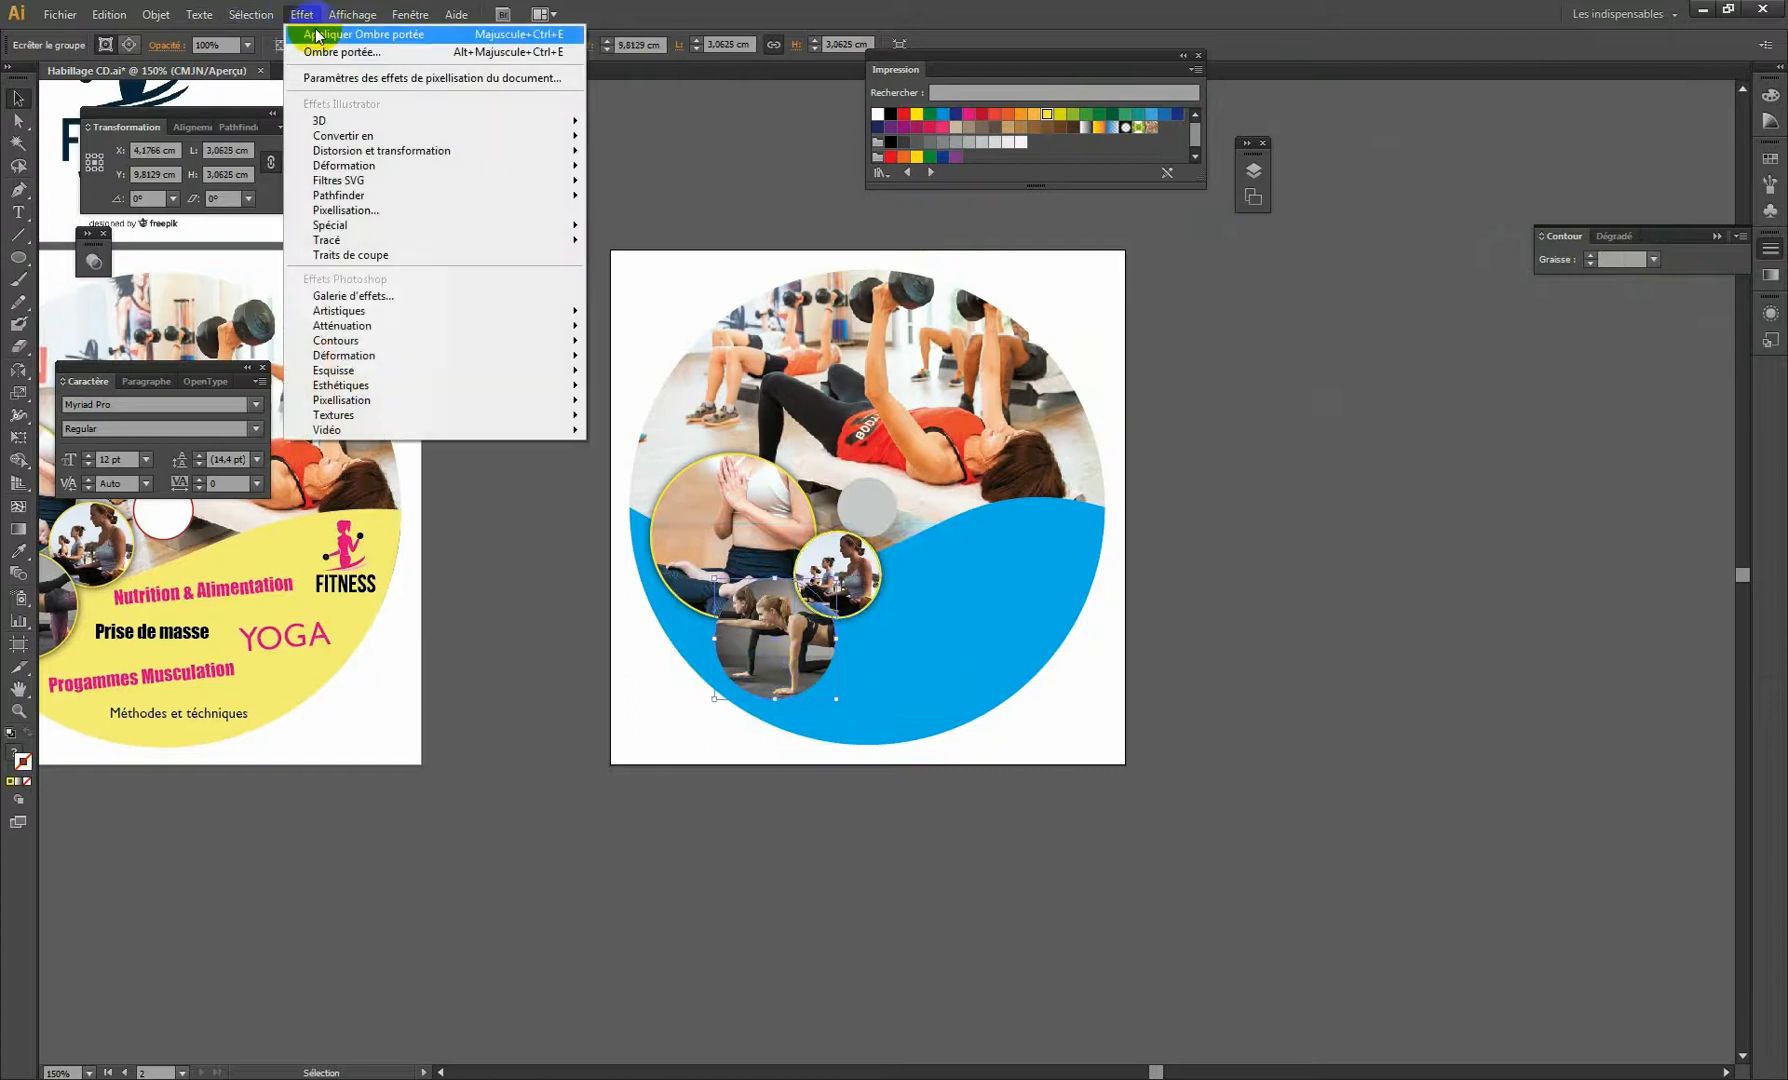
click(342, 38)
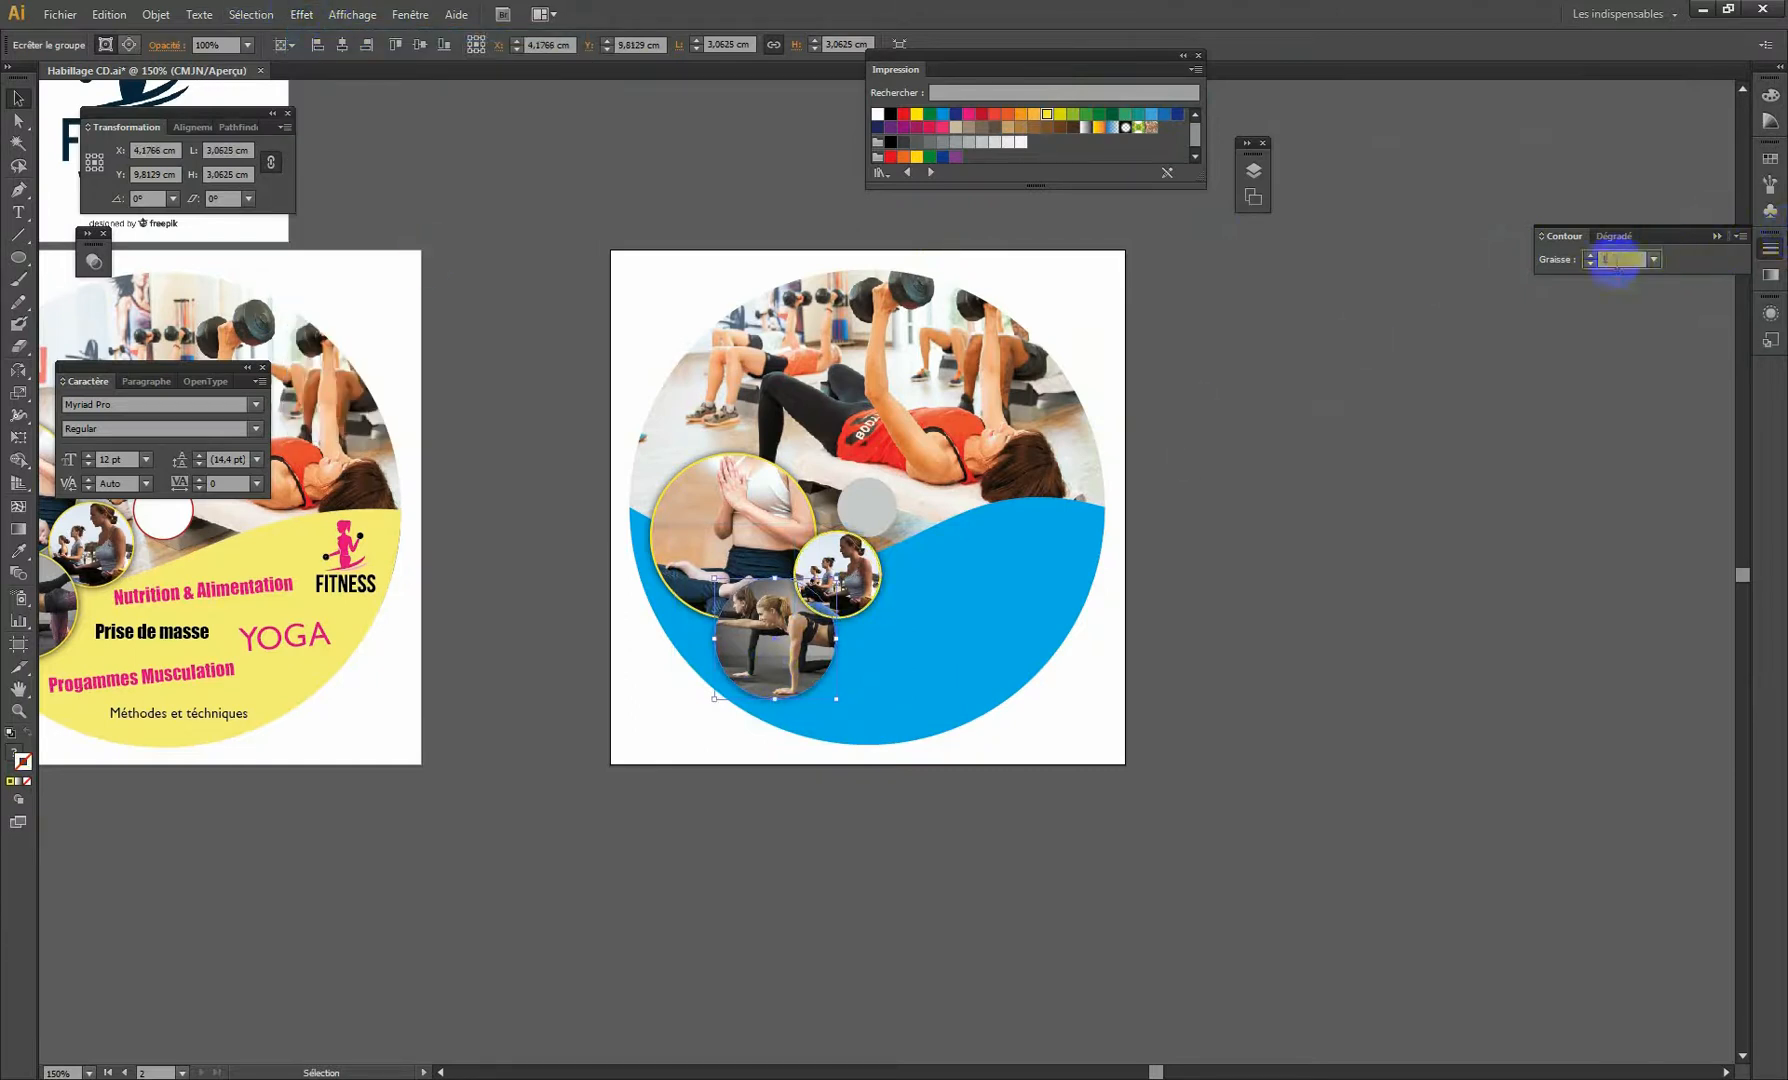
key(Return)
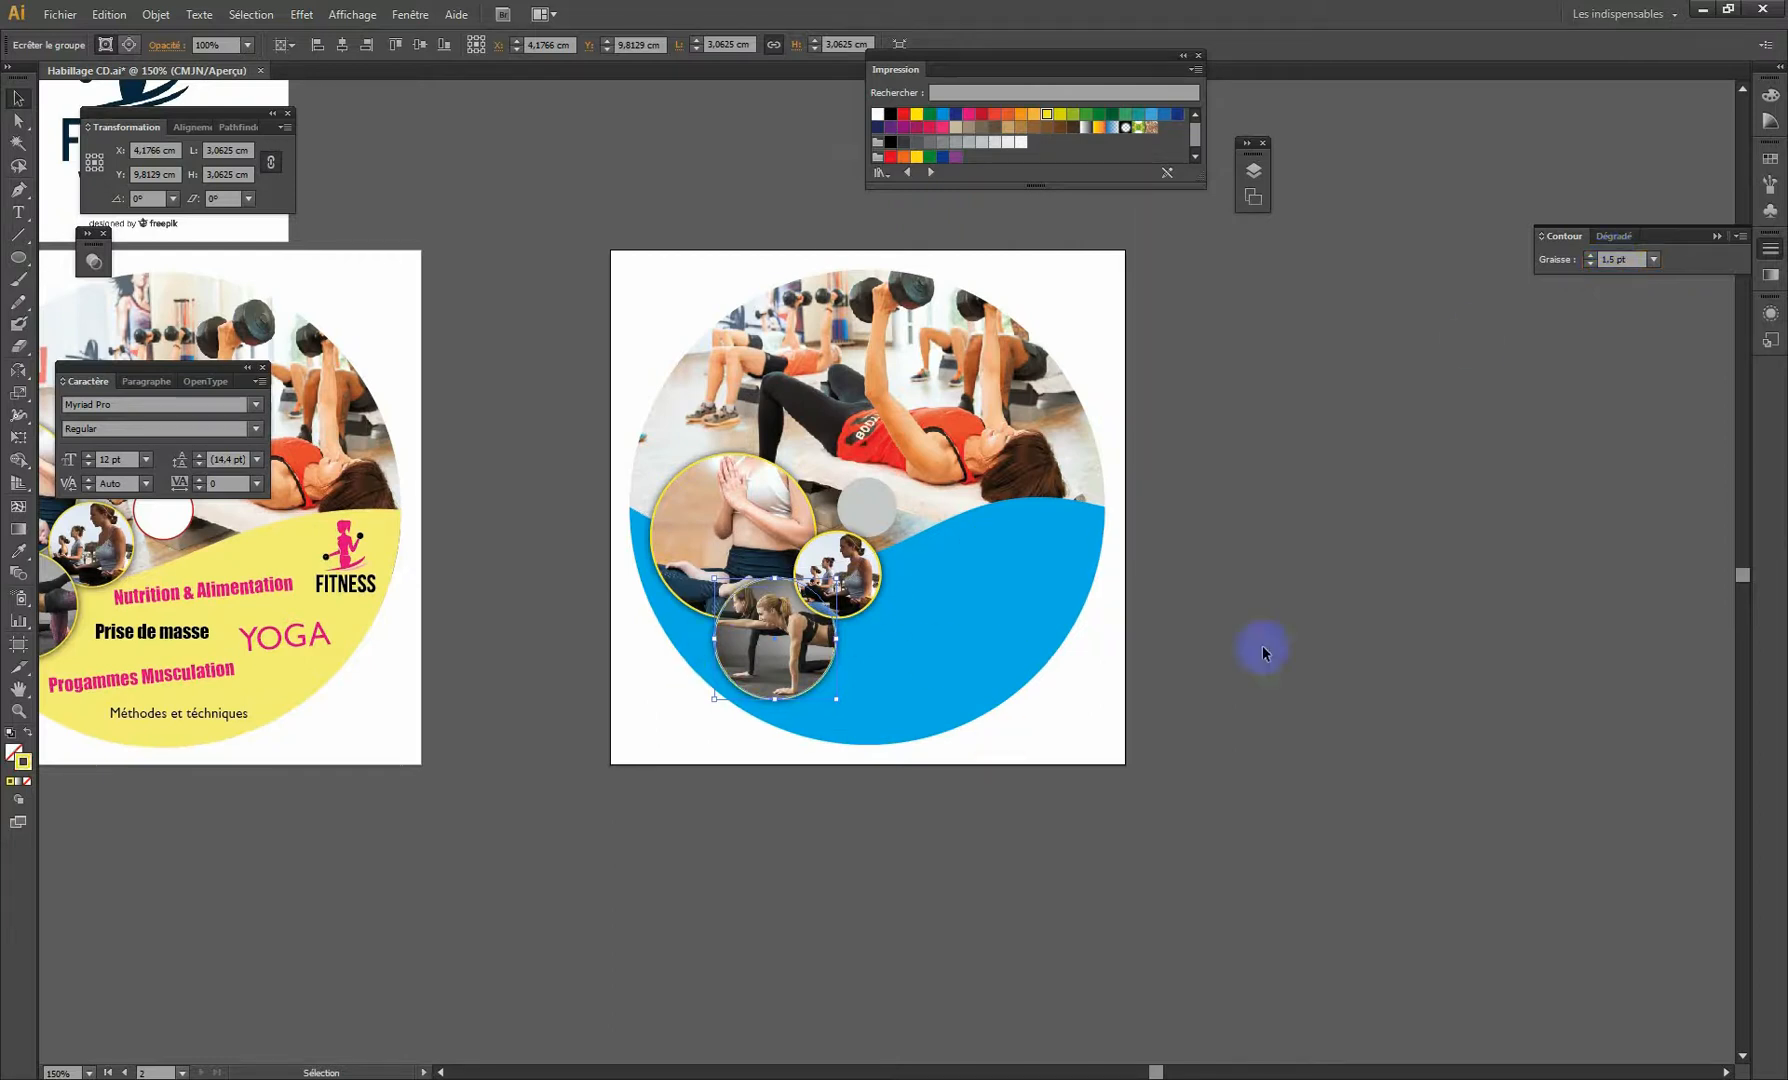
click(1290, 625)
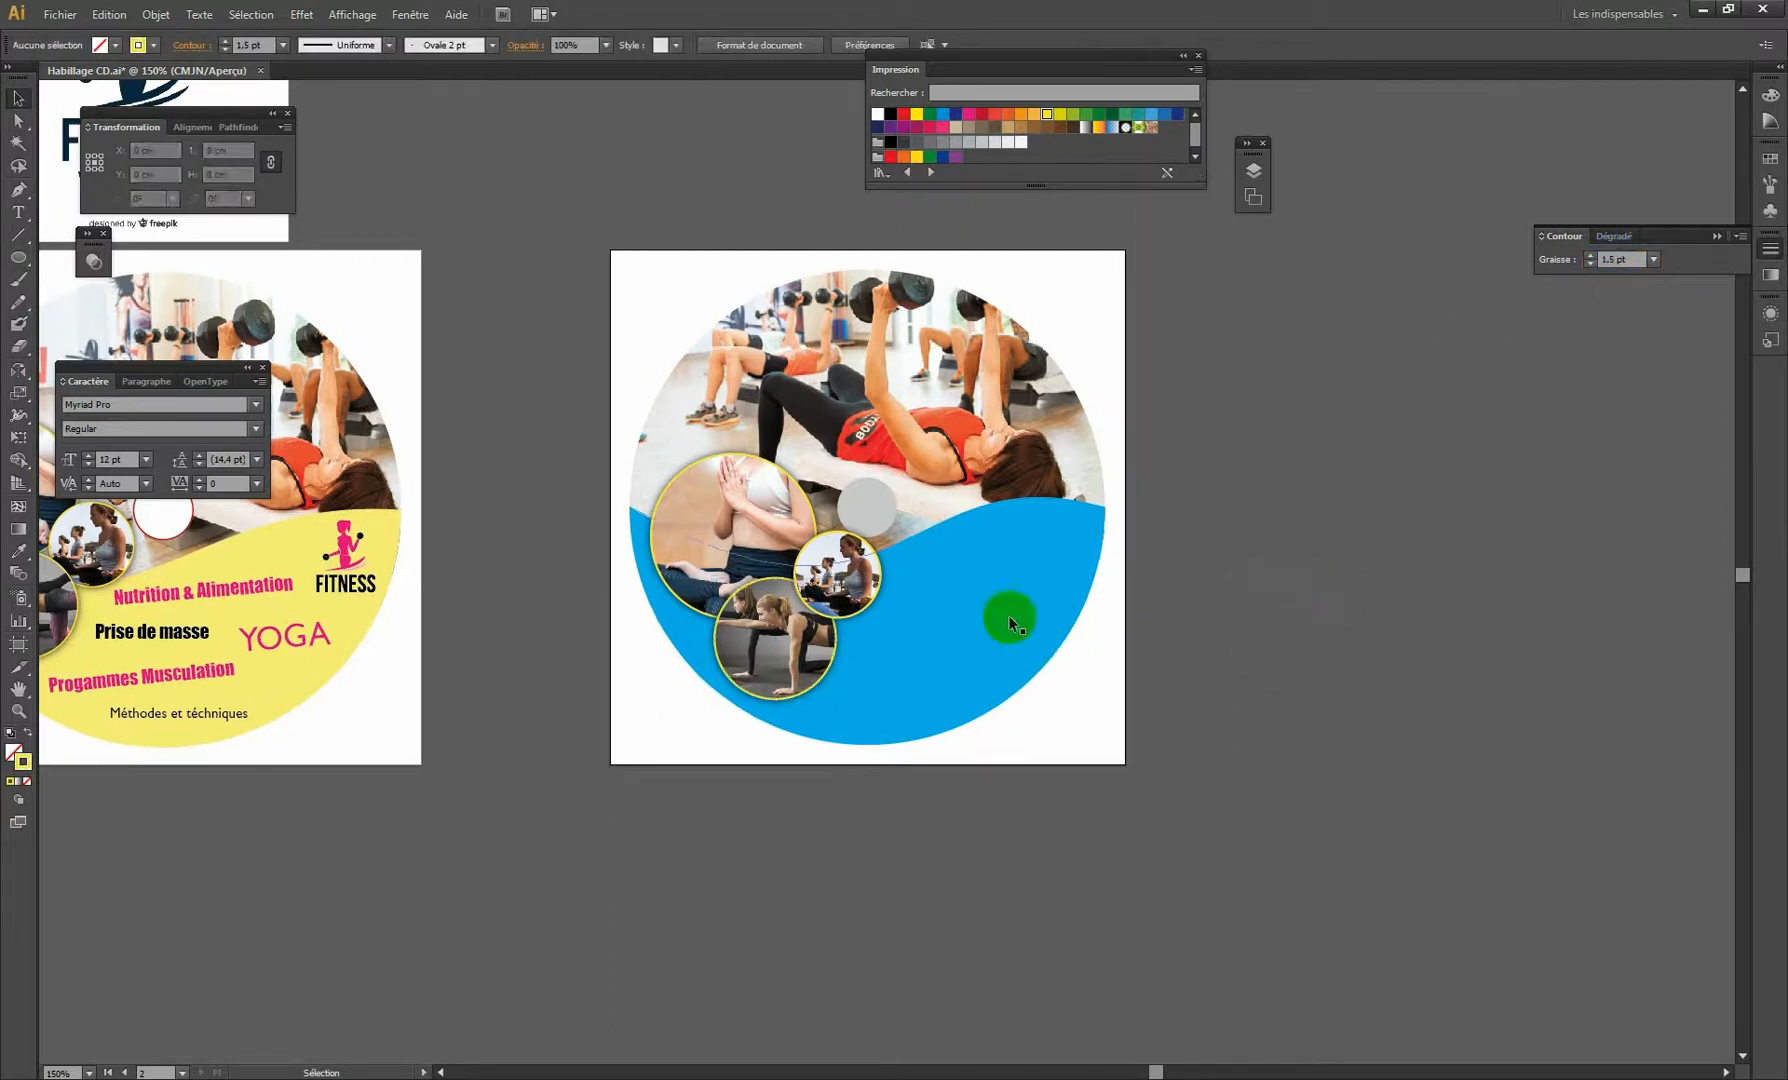
drag(760, 618, 991, 629)
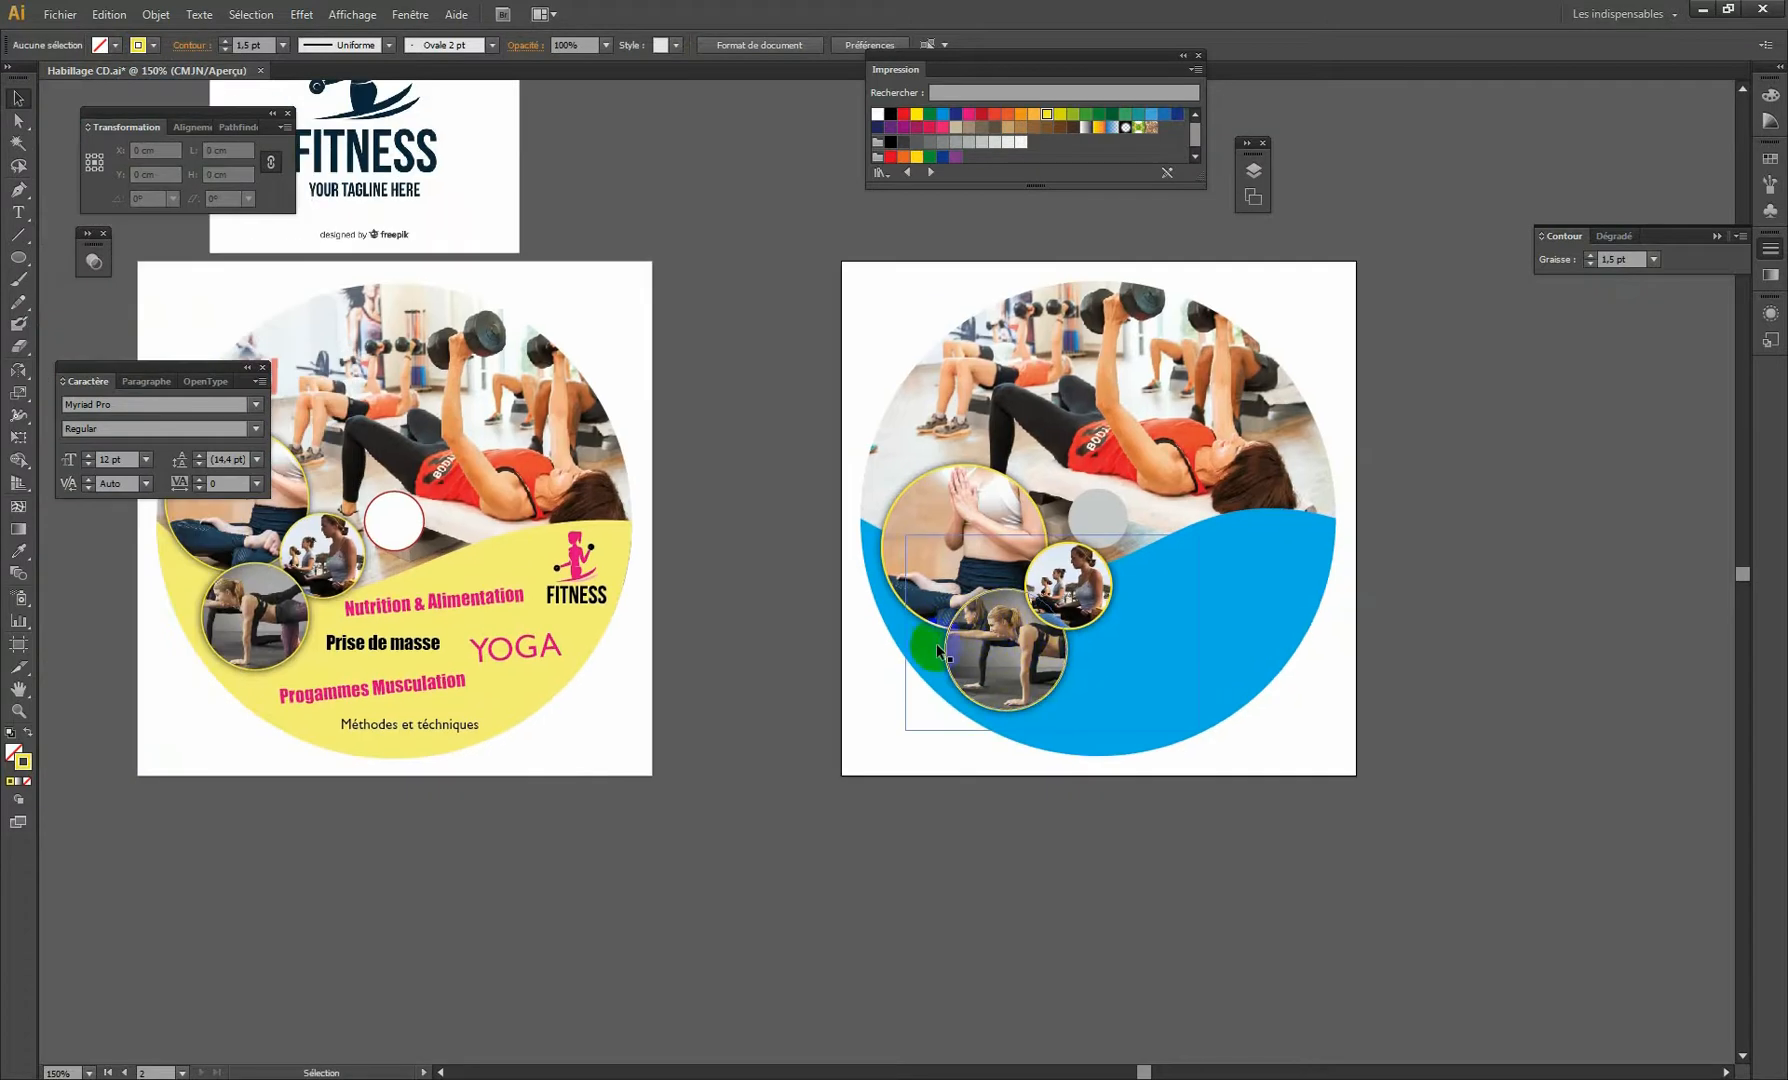
click(996, 702)
right_click(995, 699)
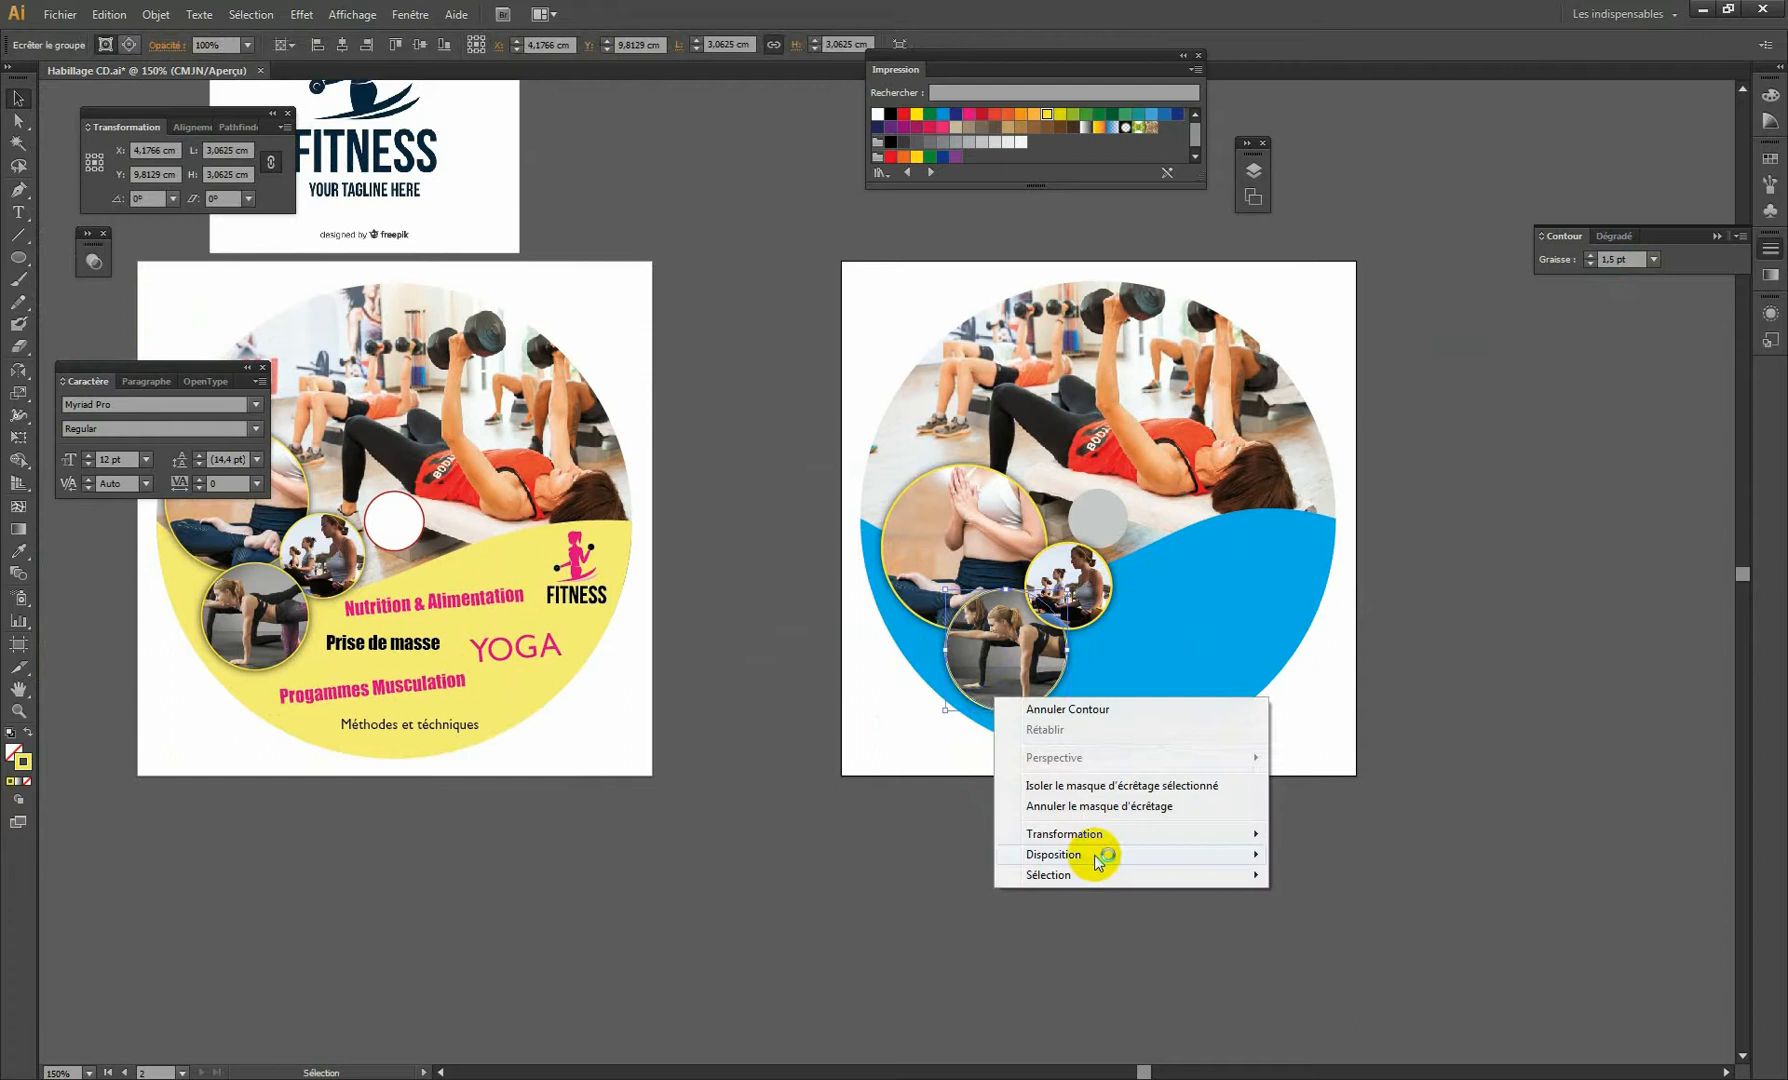
mouse_move(1098, 858)
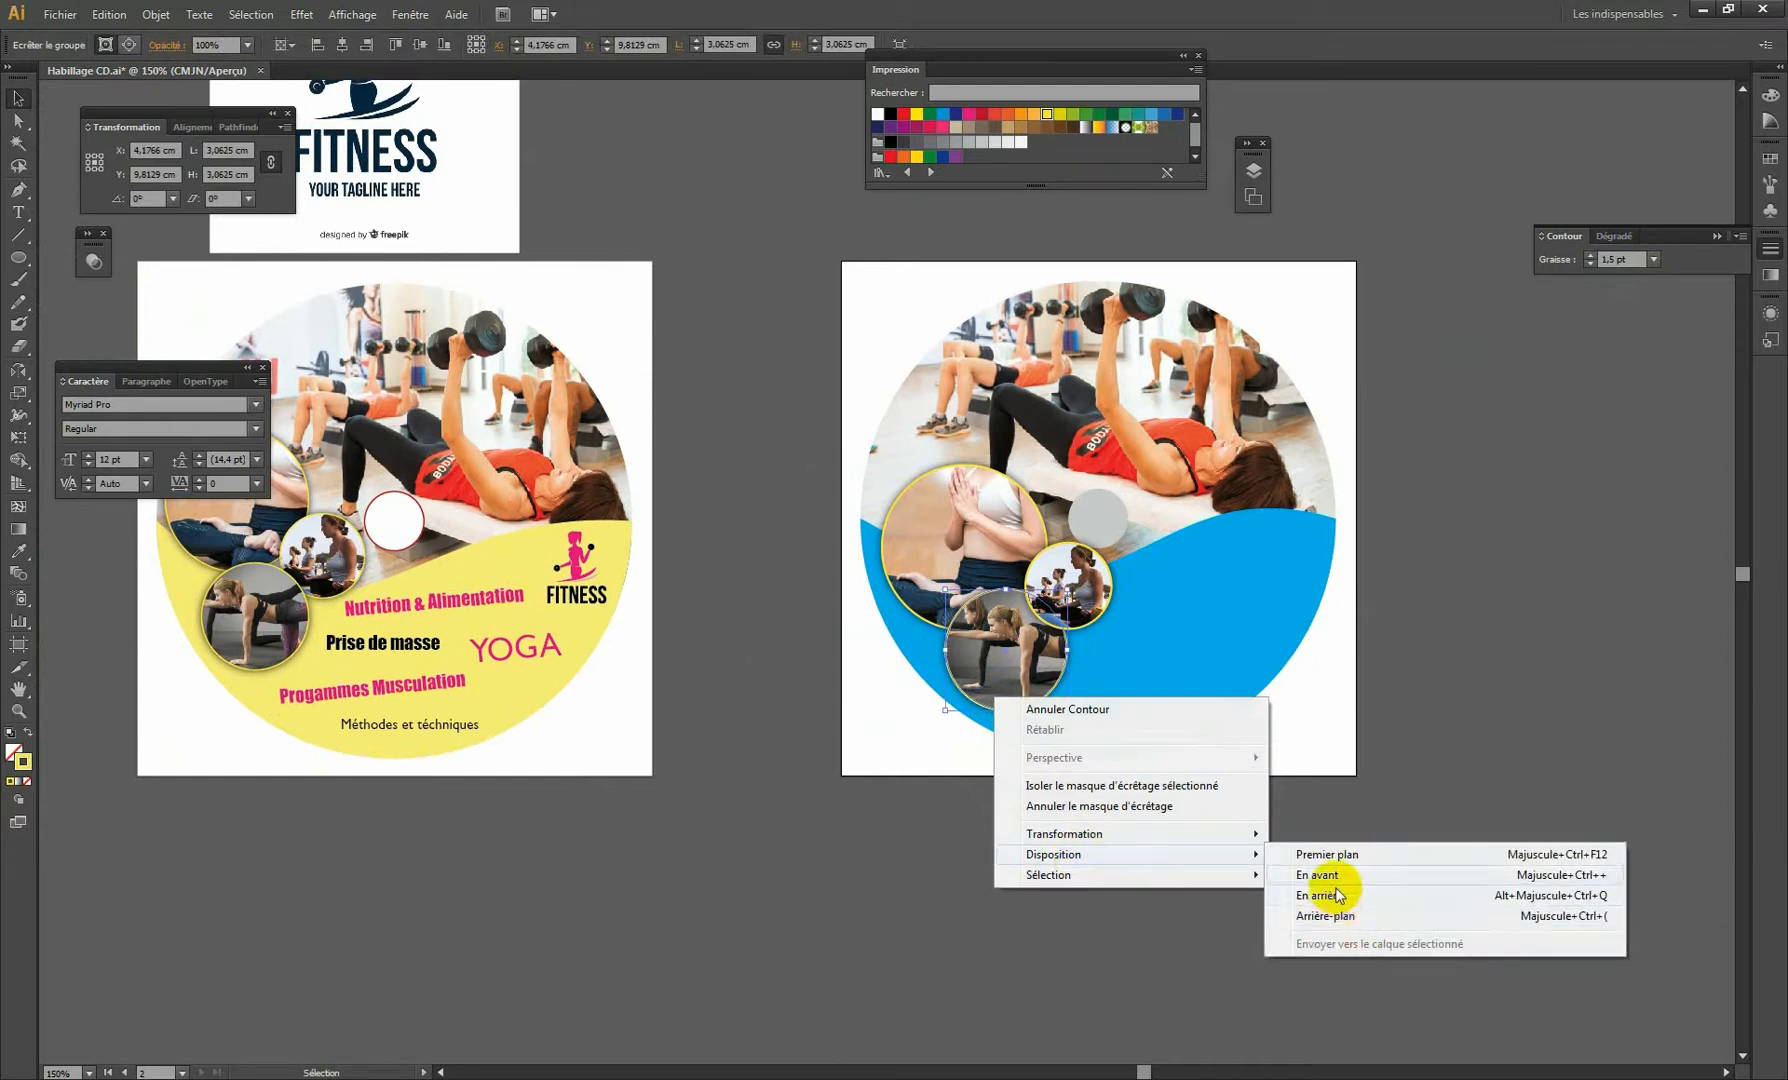
click(821, 940)
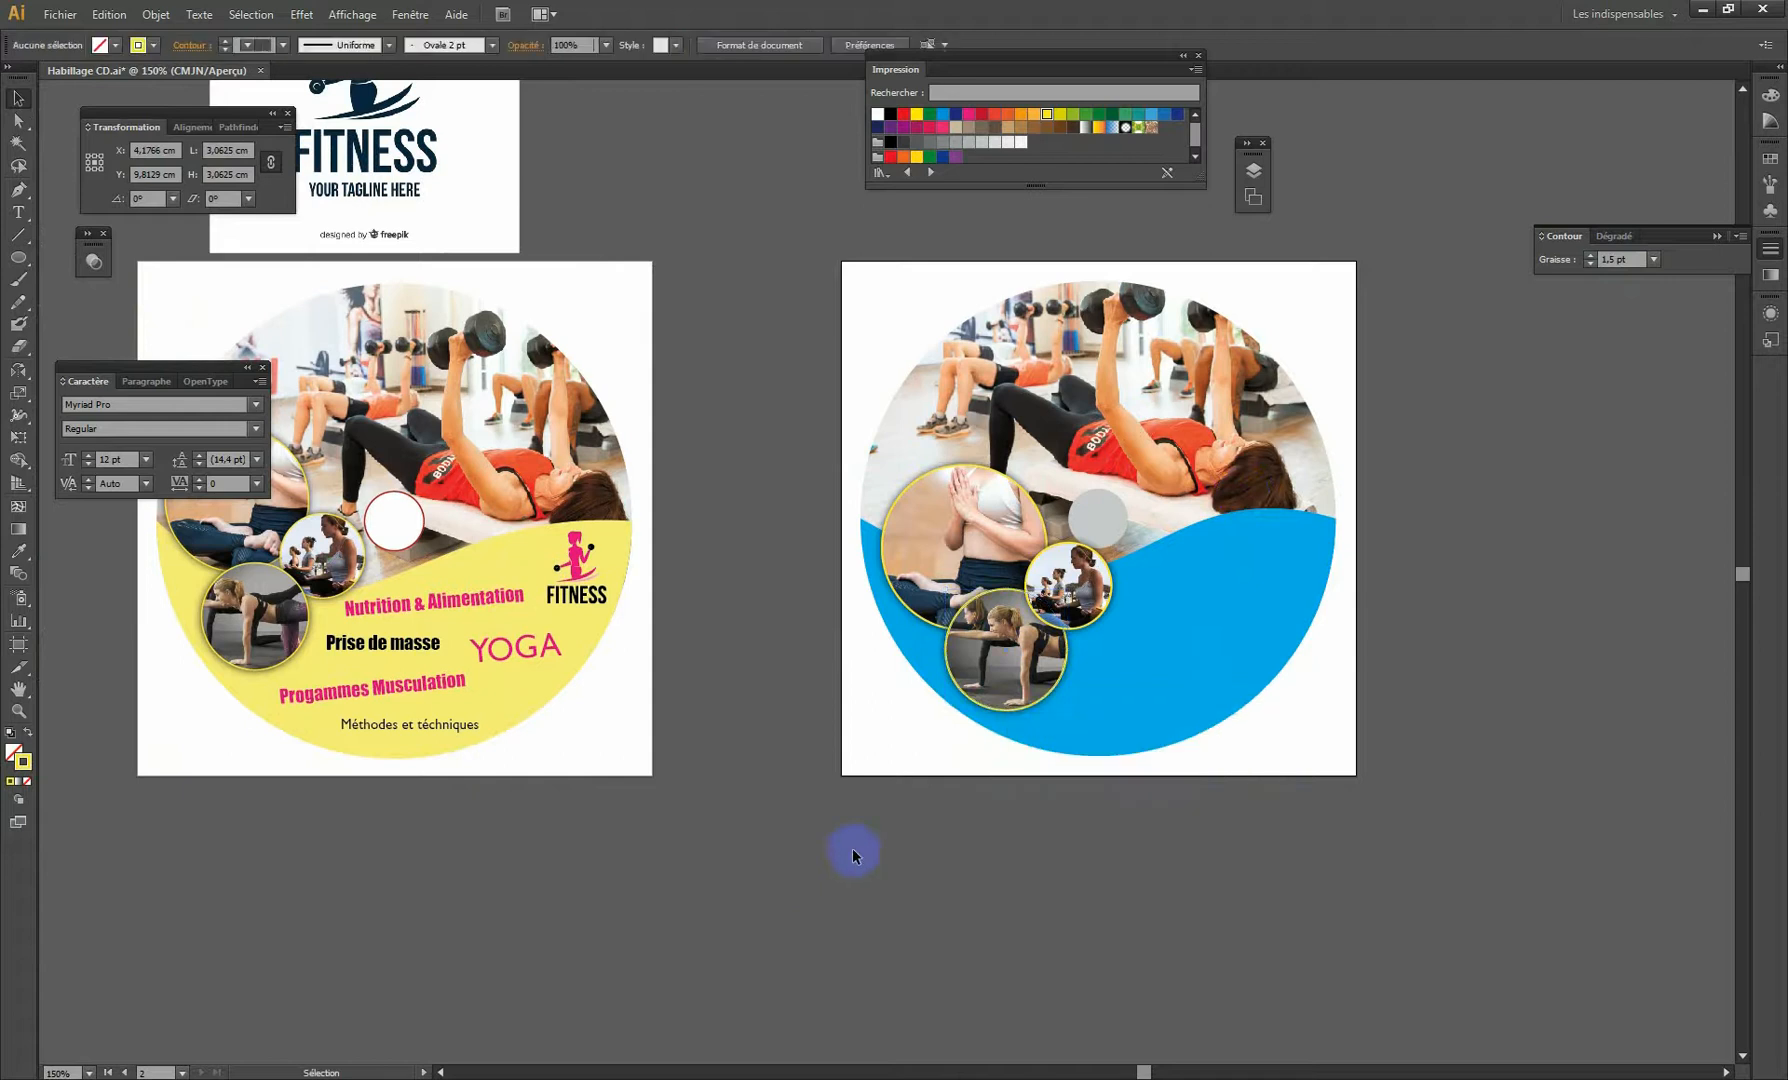
Copy the five text lines, from "Nutrition & Alimentation" to "Méthodes et téchniques", from the yellow label onto the second artboard's blue area.
drag(992, 659, 947, 590)
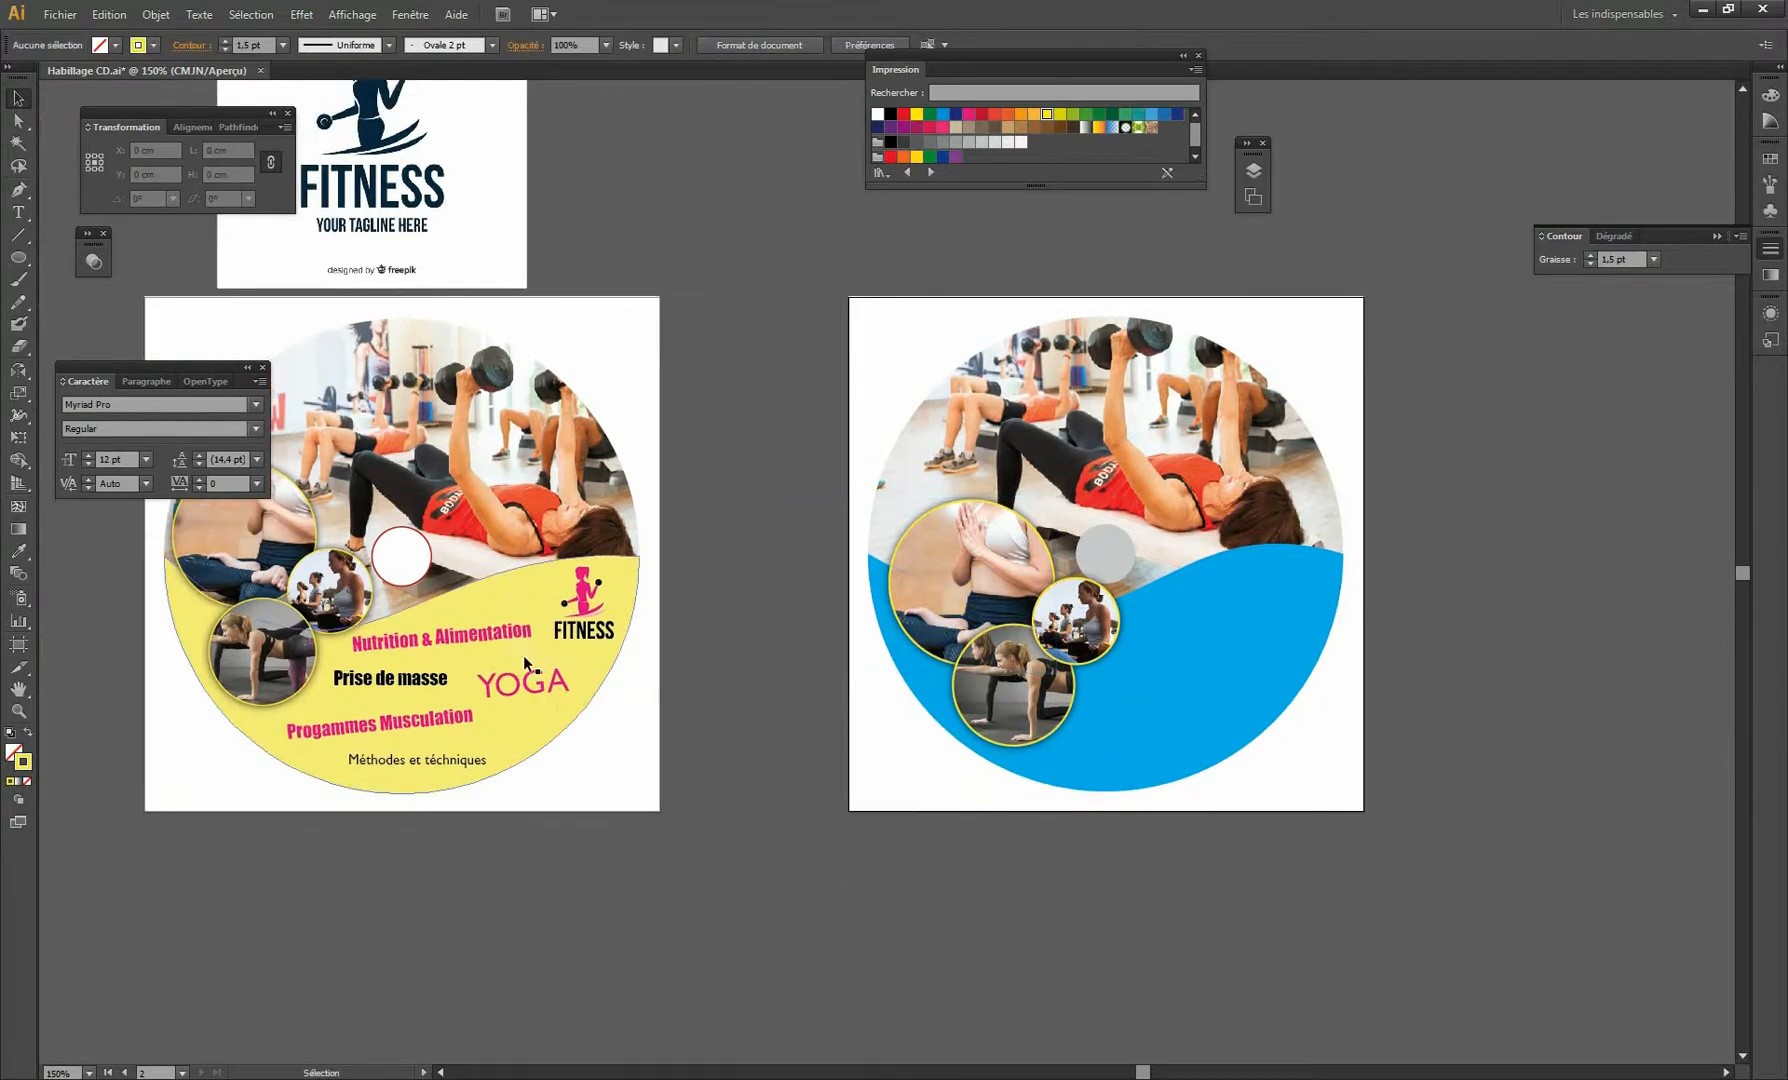
drag(738, 677, 772, 537)
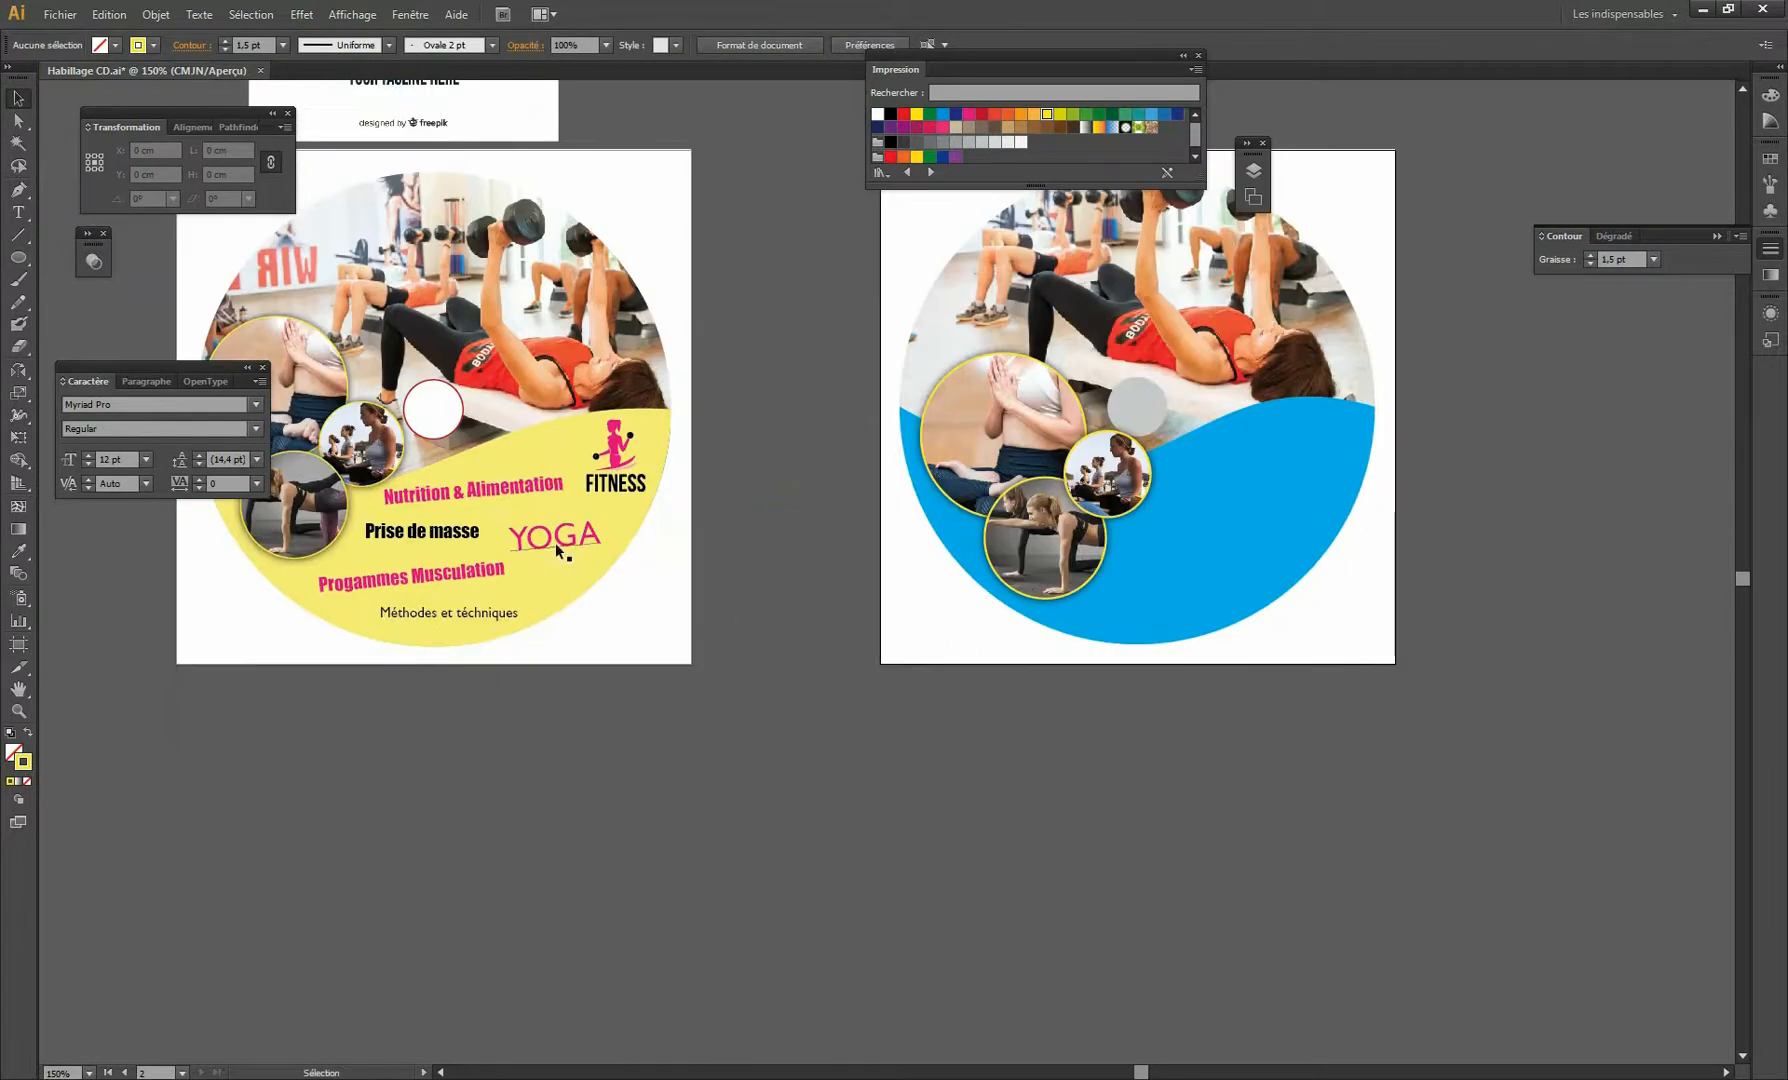
click(422, 494)
shift+click(420, 540)
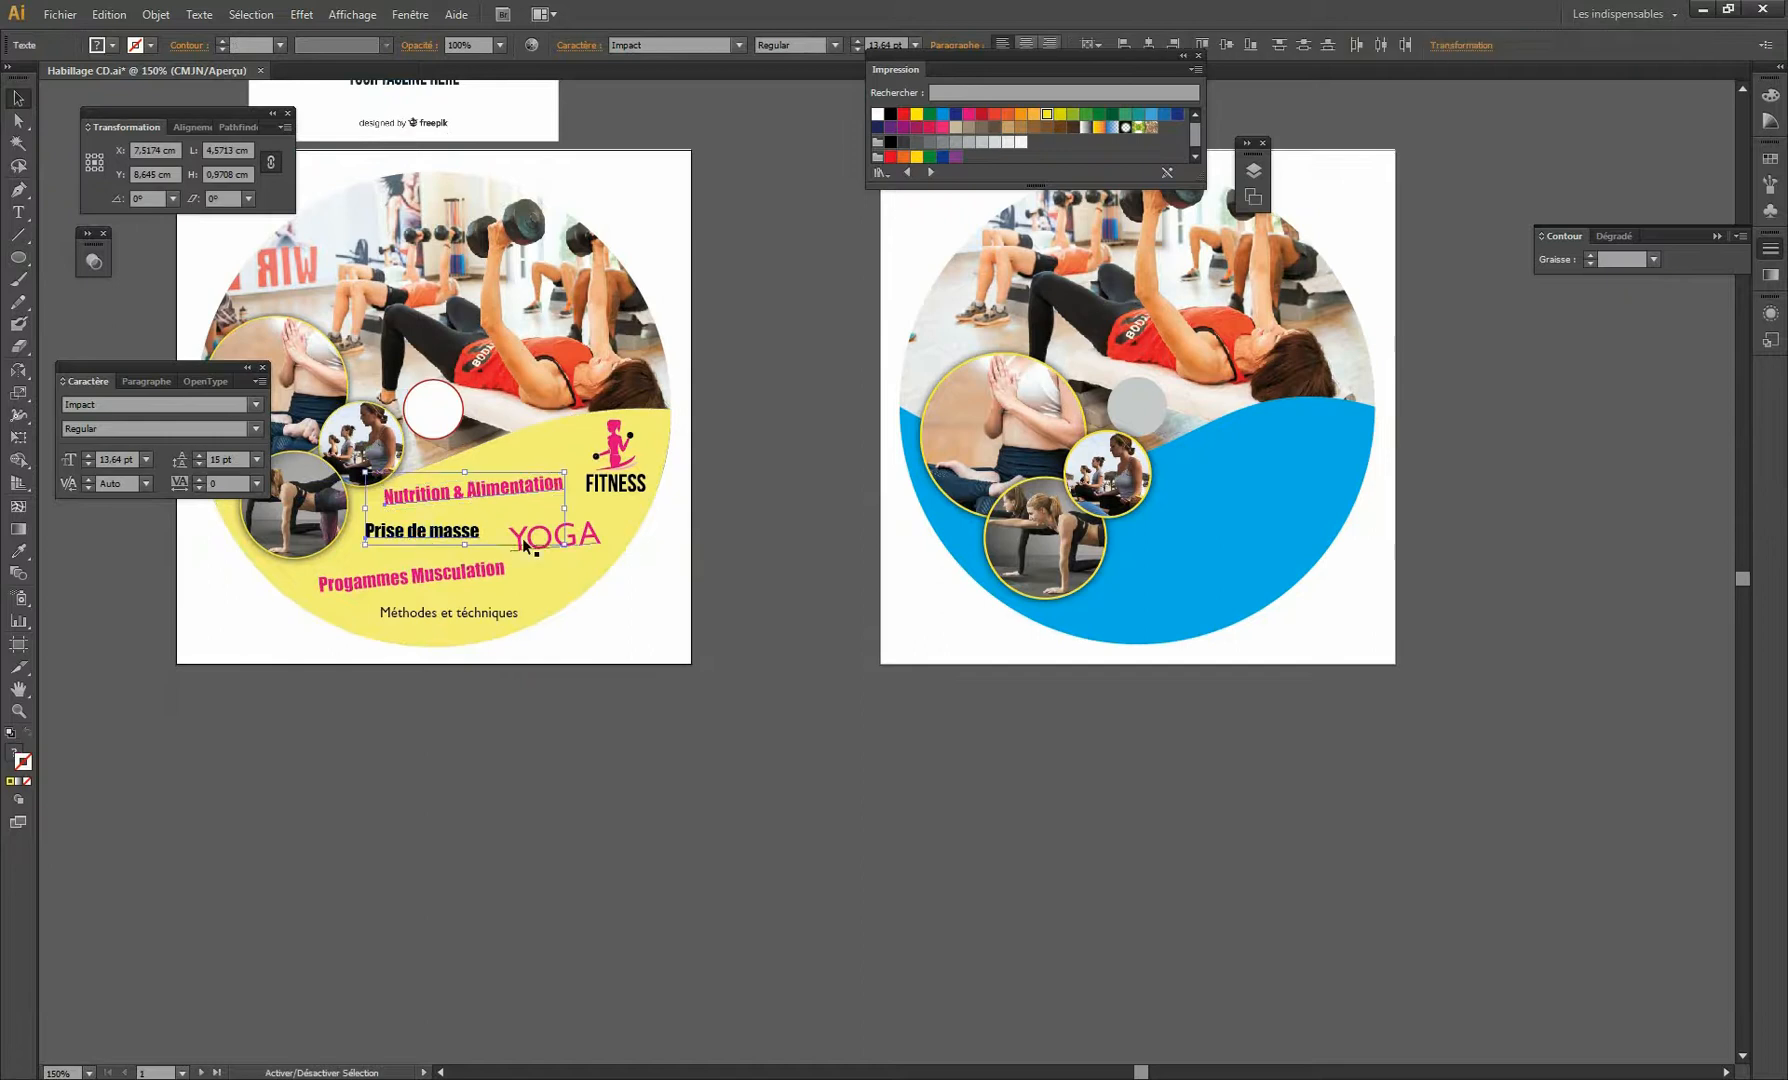
shift+click(538, 543)
shift+click(445, 578)
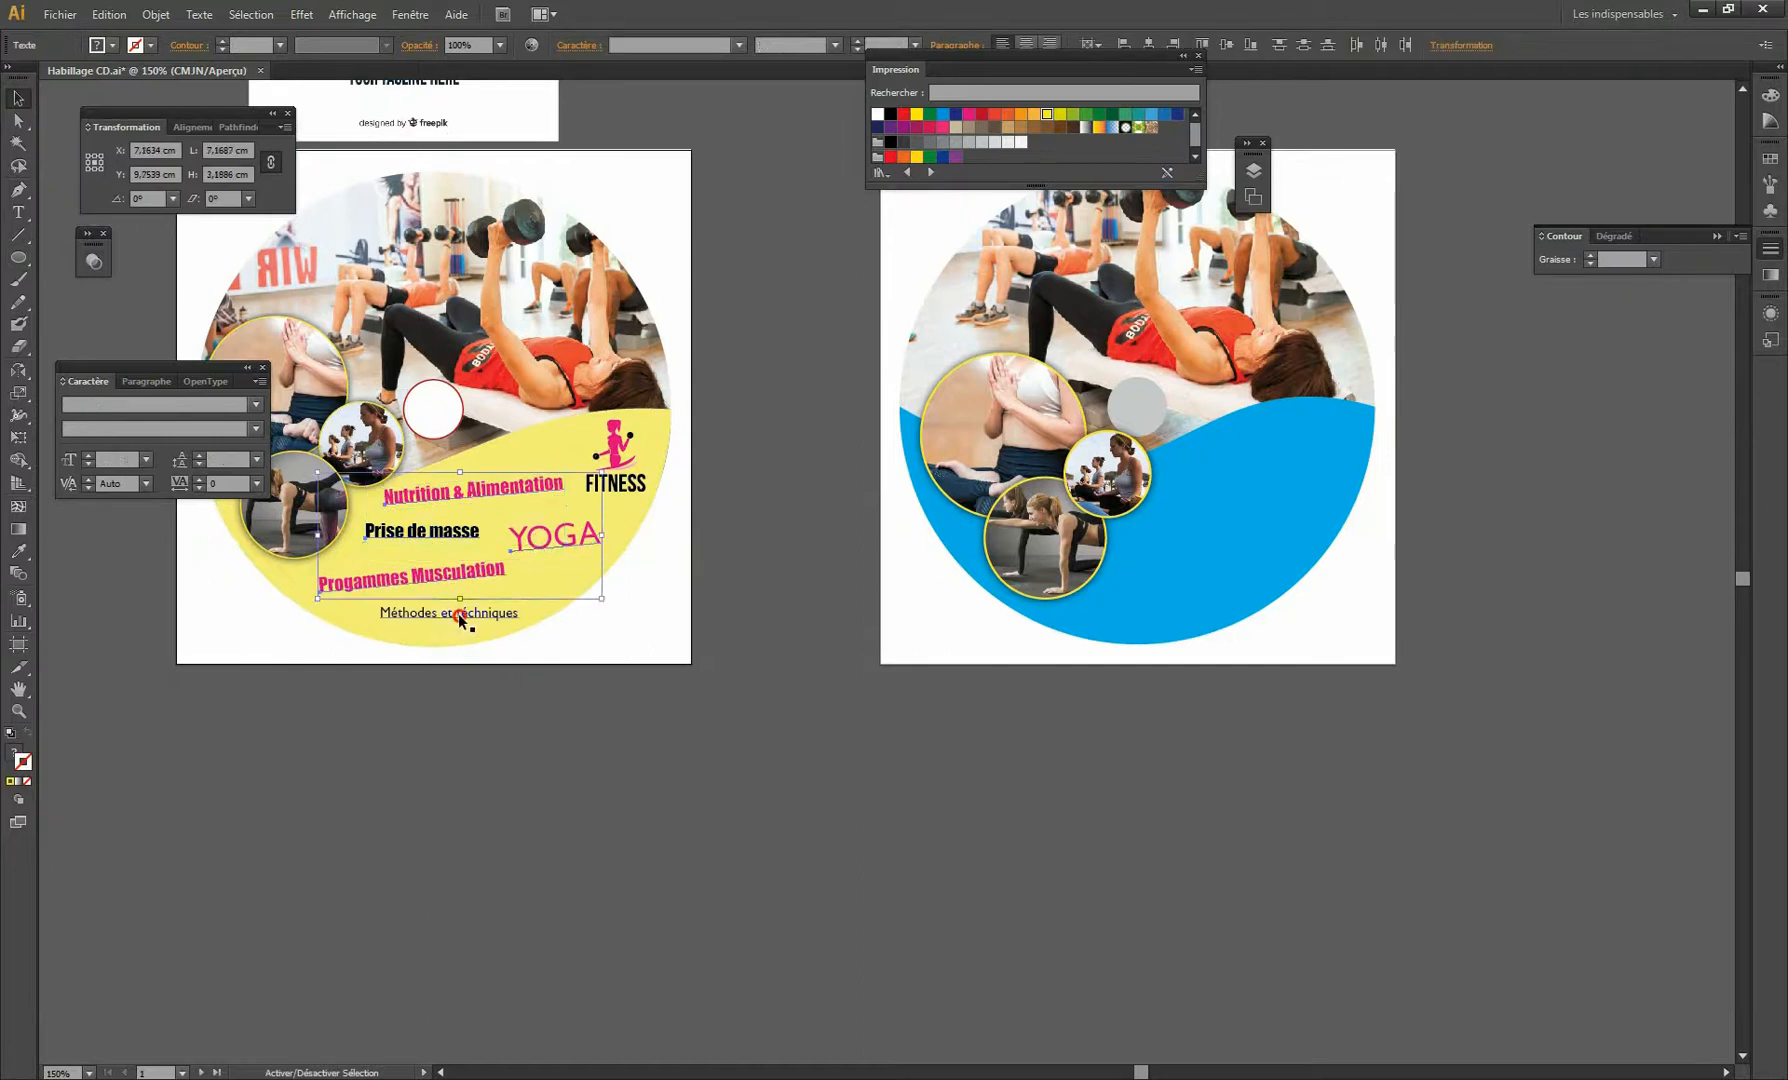
shift+click(458, 613)
drag(416, 499, 1195, 507)
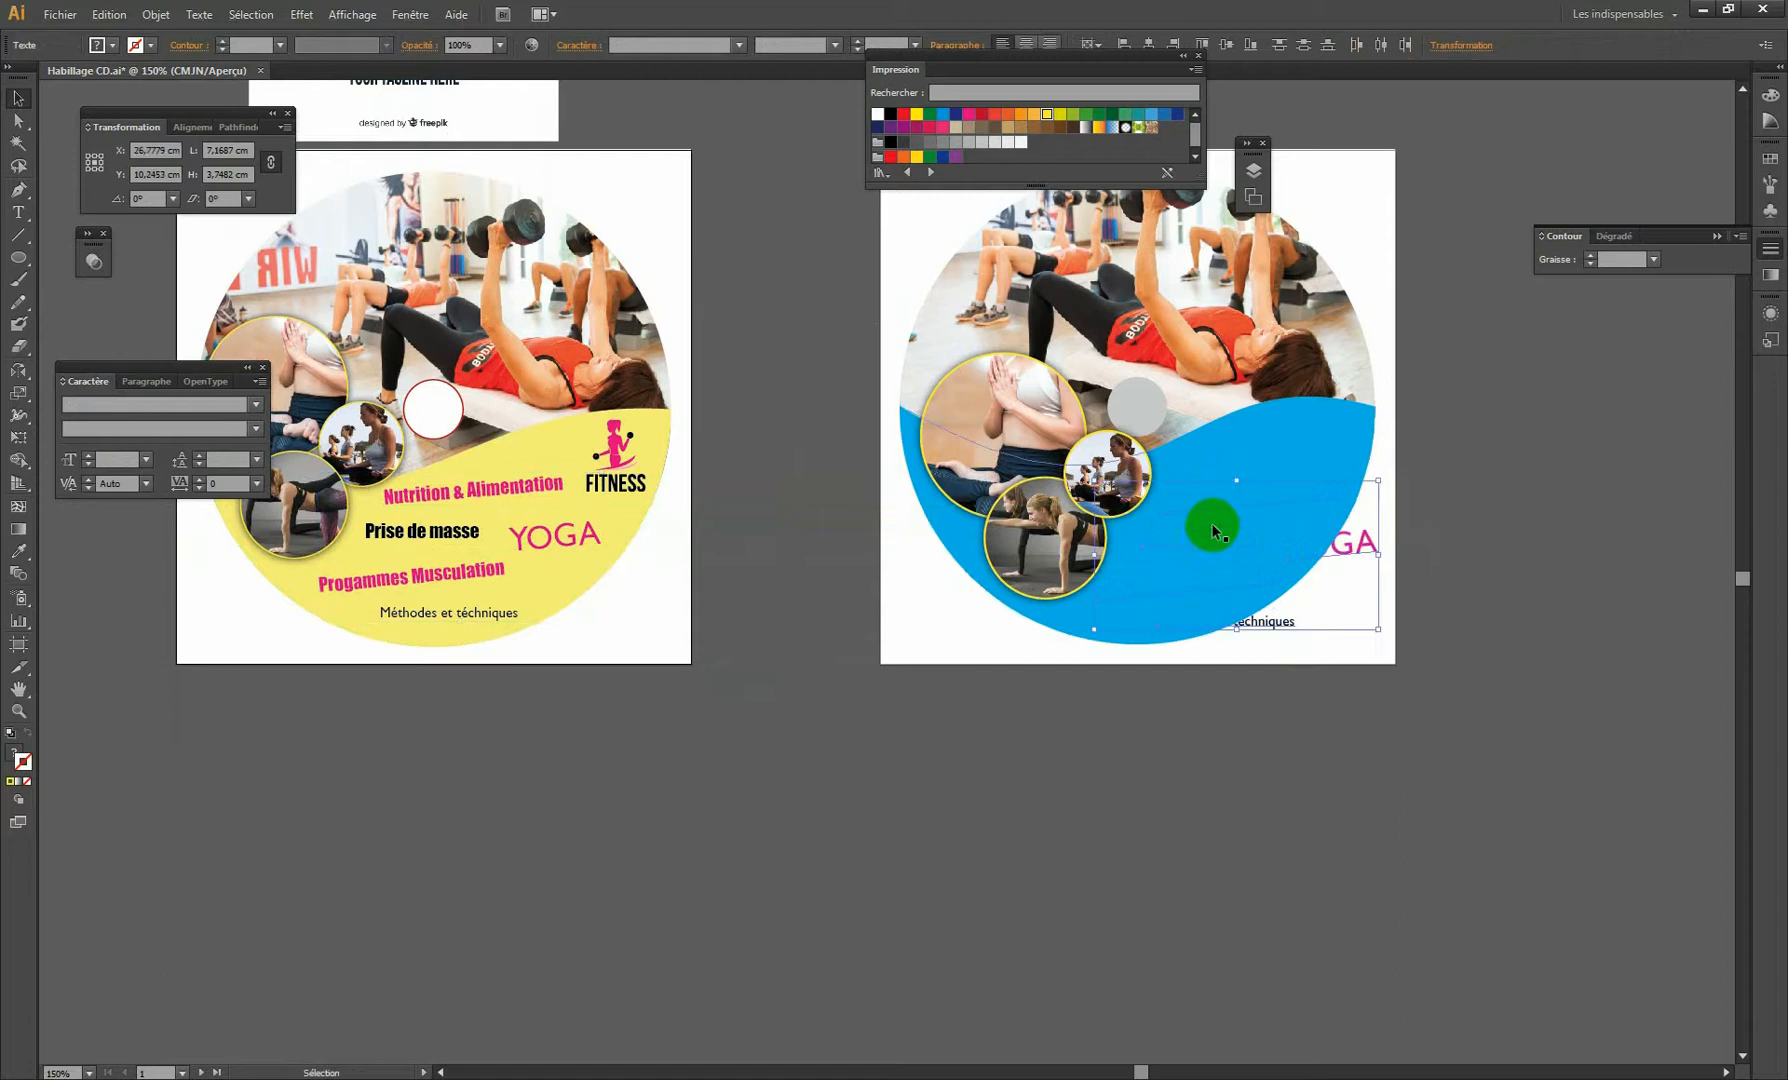
Bring the copied text lines to the front so they sit above the blue shape.
right_click(1214, 519)
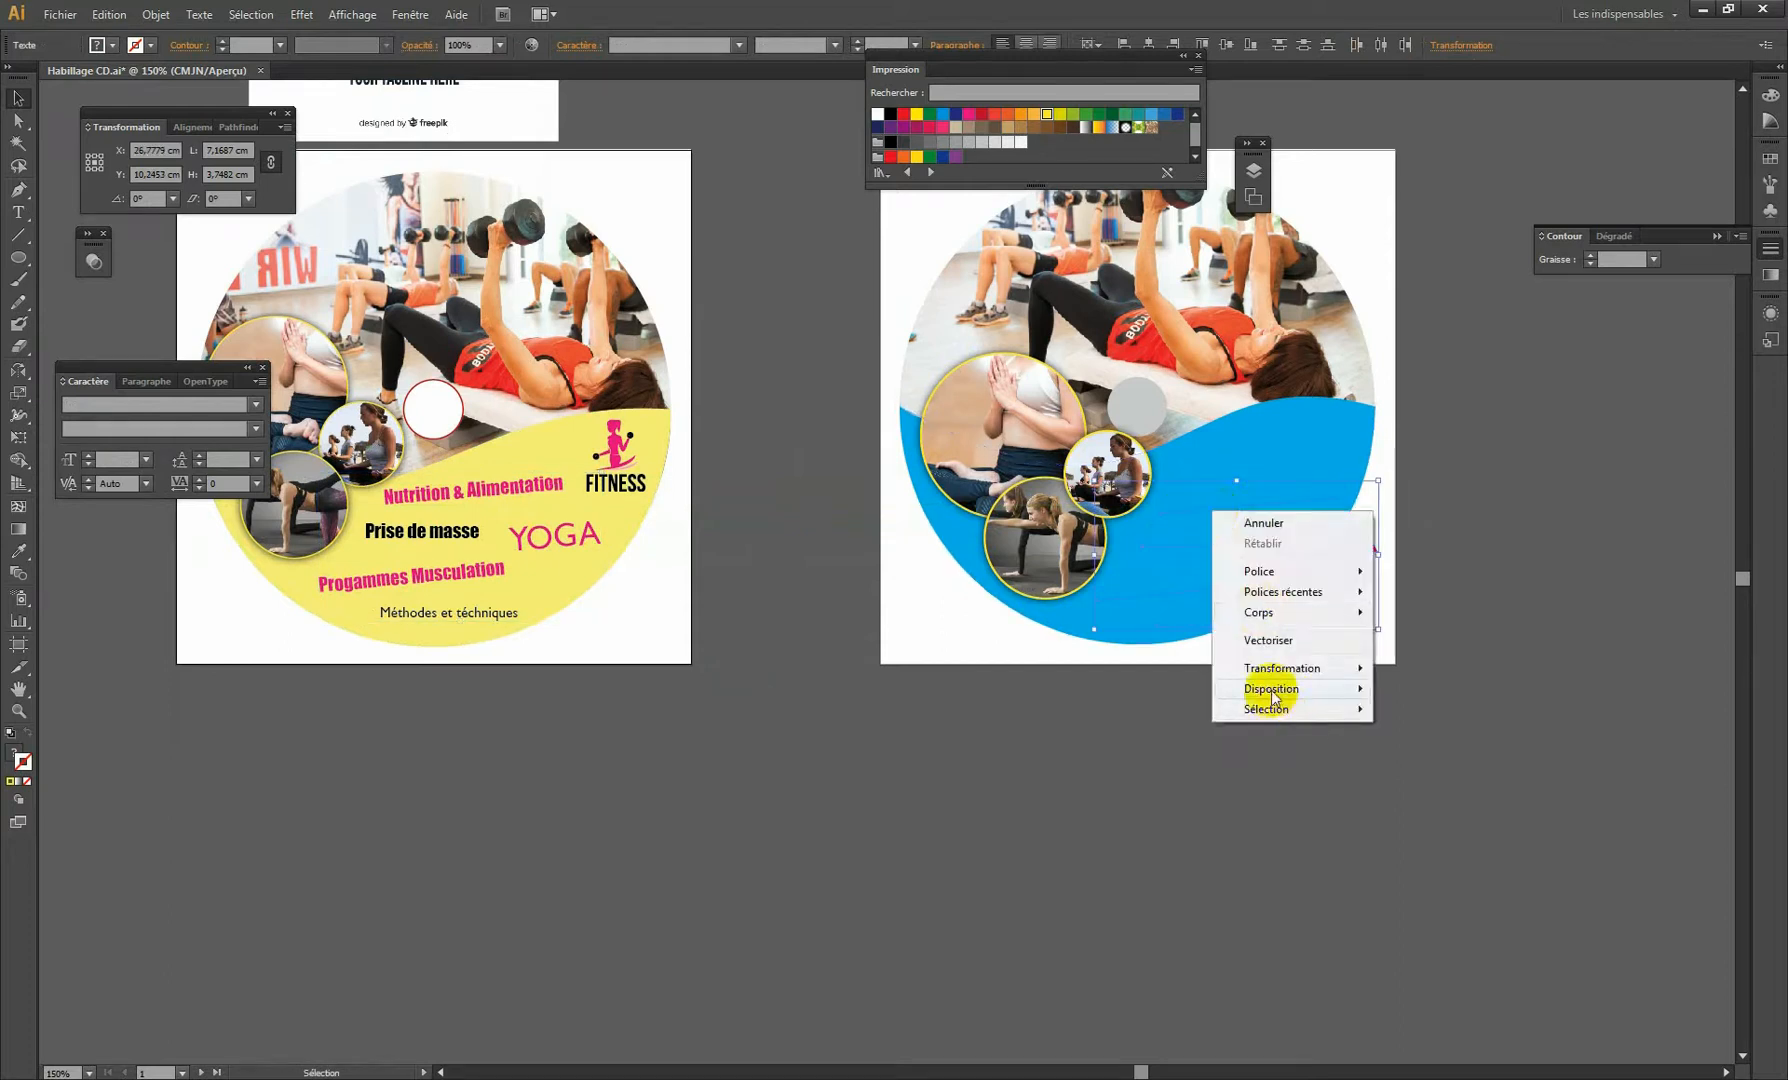
mouse_move(1273, 697)
click(1400, 688)
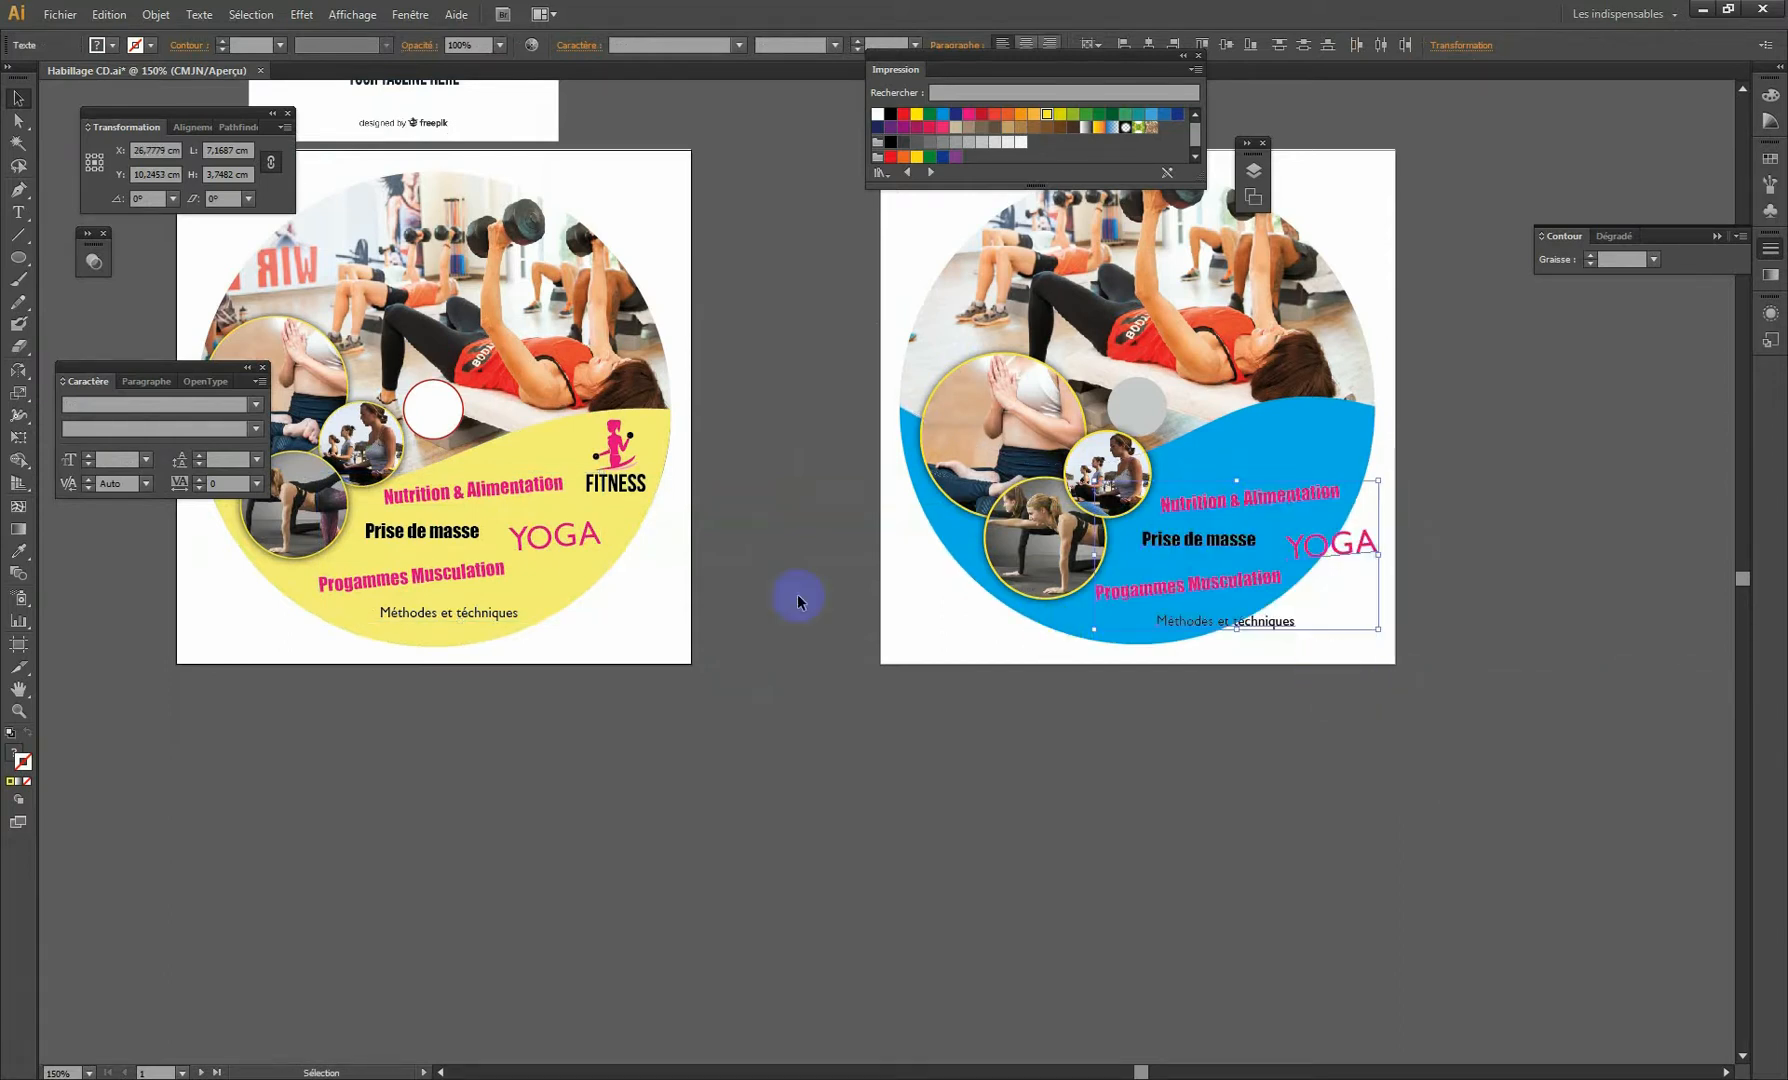
Move the large yoga circle up to about X 2.8 cm, Y 6.2 cm, and shift the floor-exercise and group-photo circles up and left beside it.
key(space)
drag(1261, 582, 1087, 559)
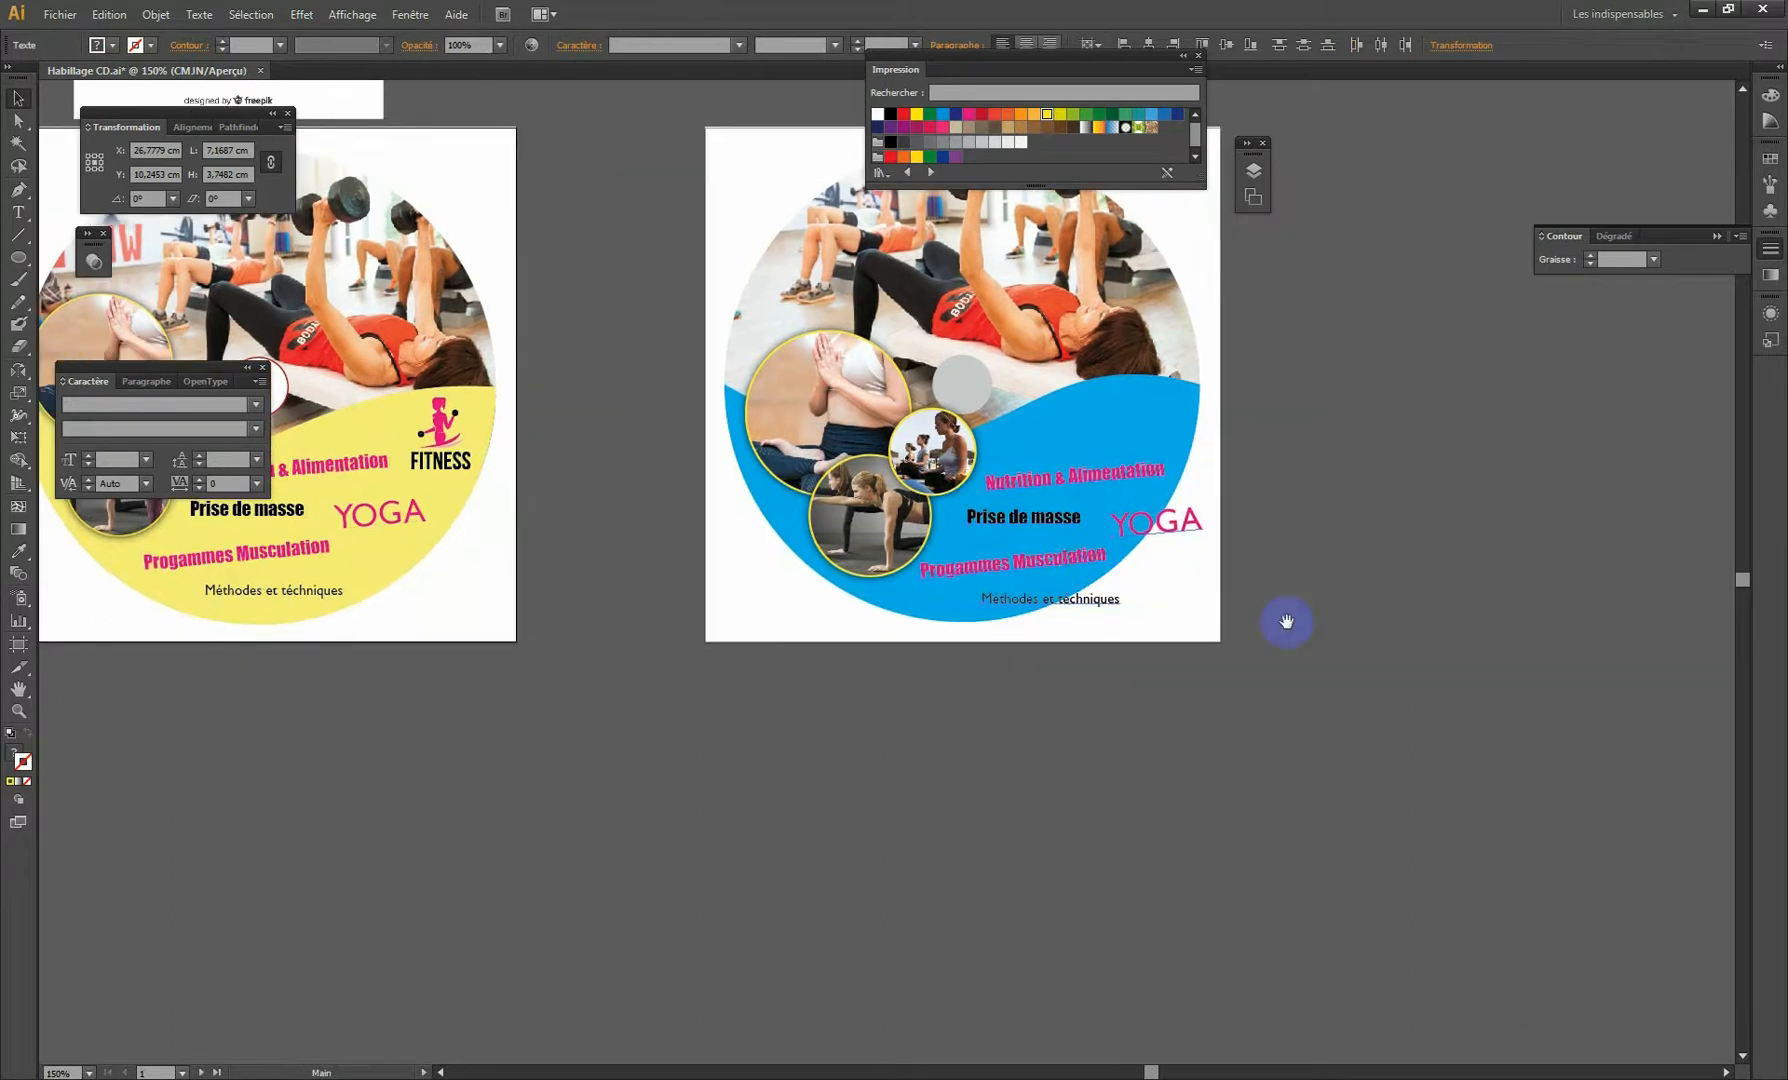
drag(1324, 619, 1245, 663)
drag(778, 427, 765, 386)
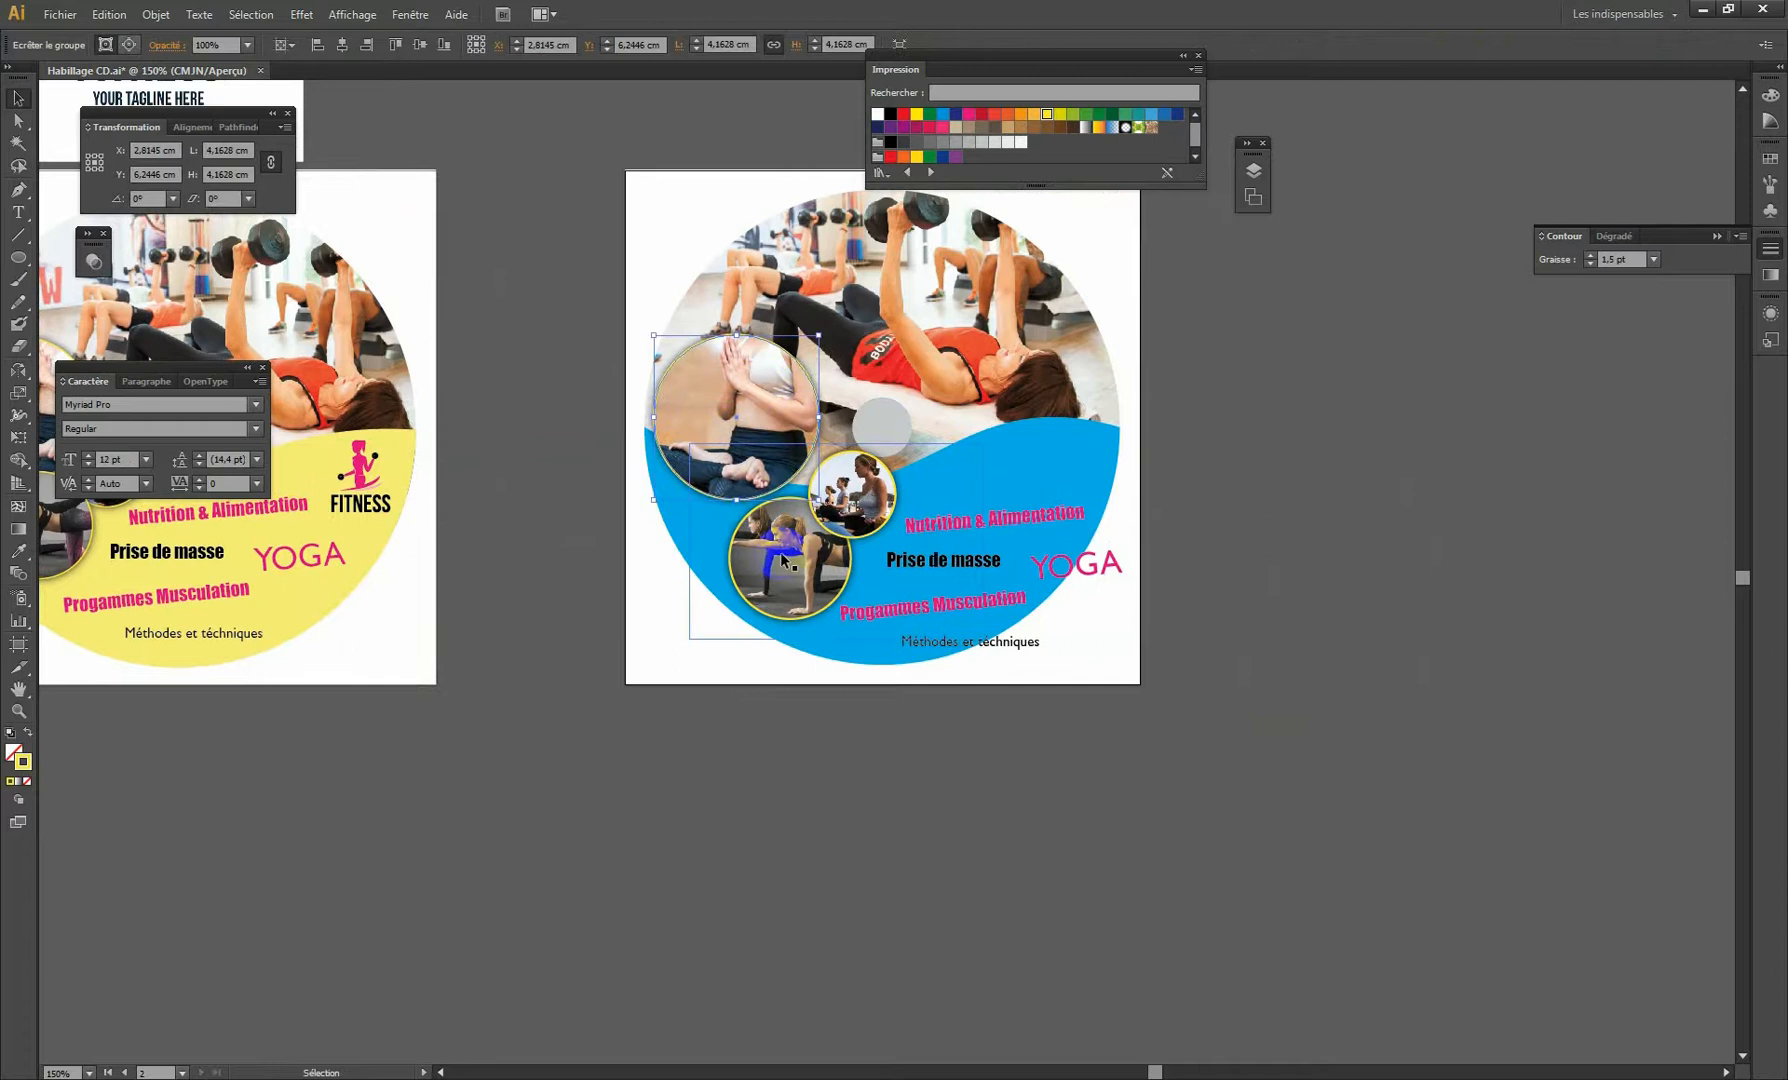
drag(751, 530, 709, 495)
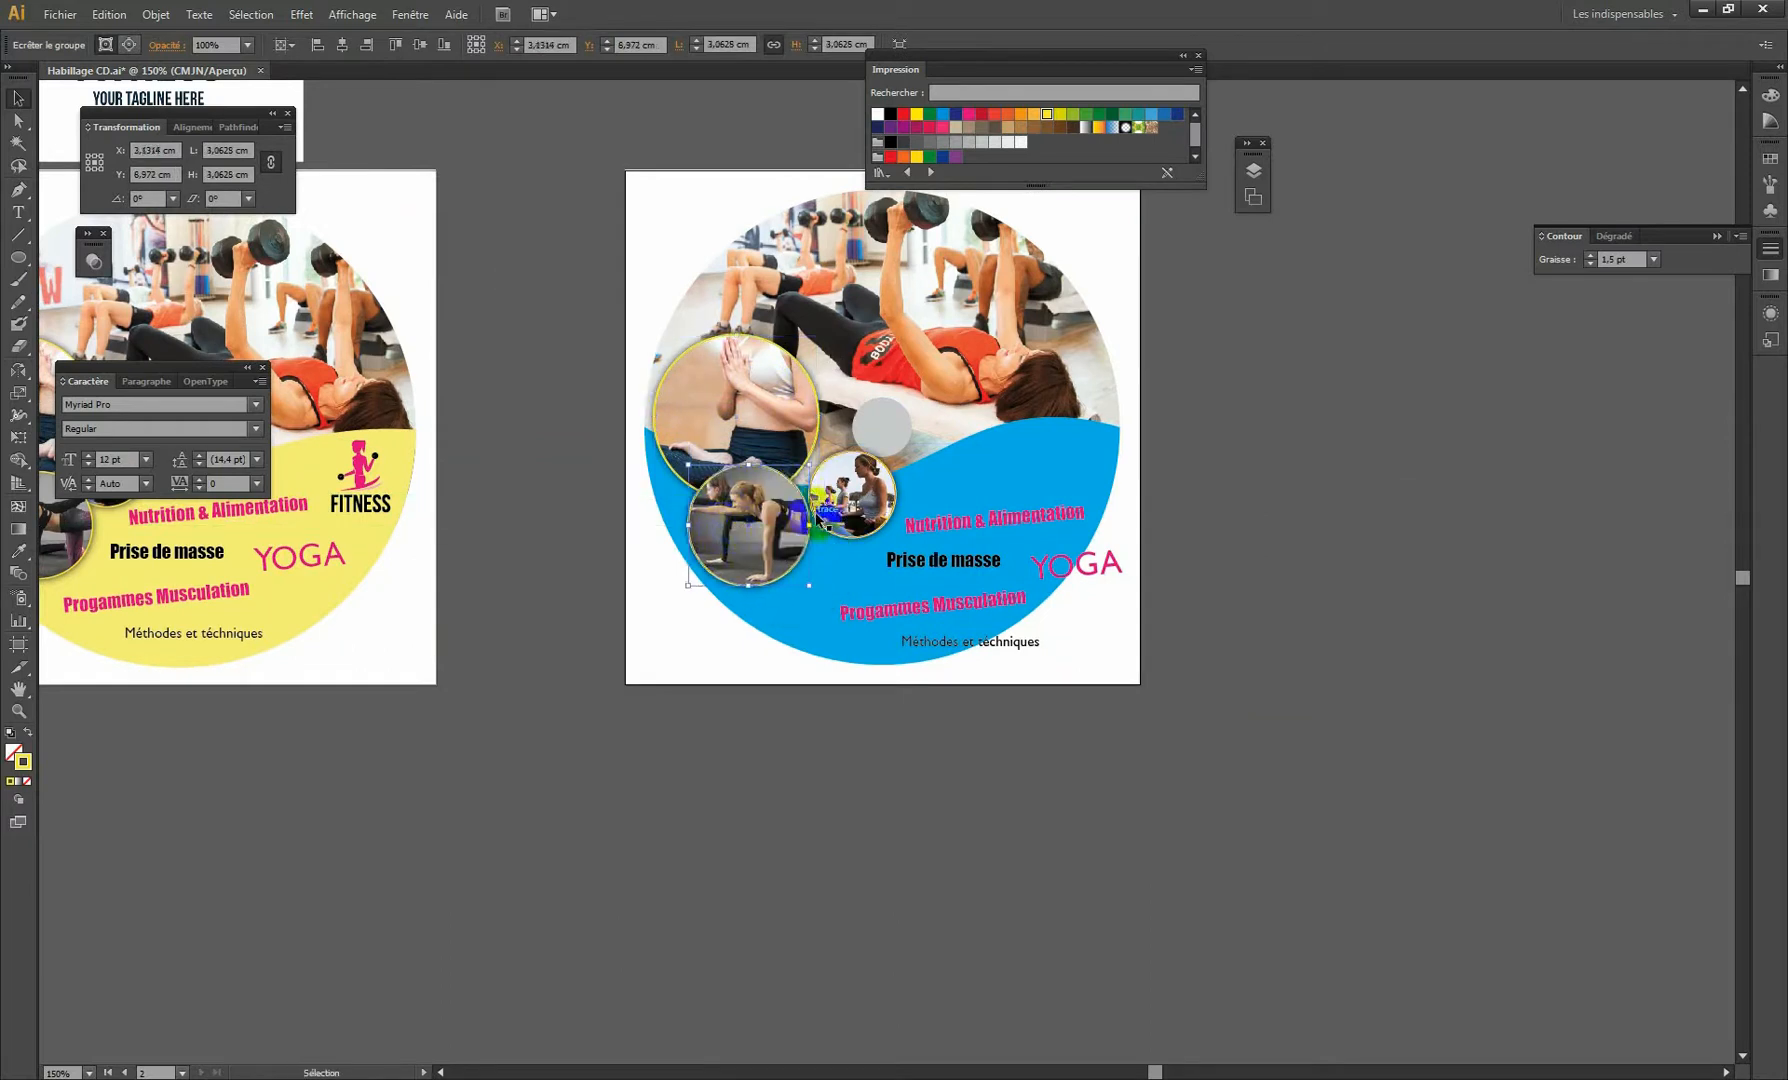
drag(848, 522, 820, 506)
Reposition the copied text lines inside the blue area beside the circles, with "YOGA" at the right and "Méthodes et téchniques" at the bottom.
drag(943, 527, 898, 518)
drag(919, 565, 840, 587)
click(940, 626)
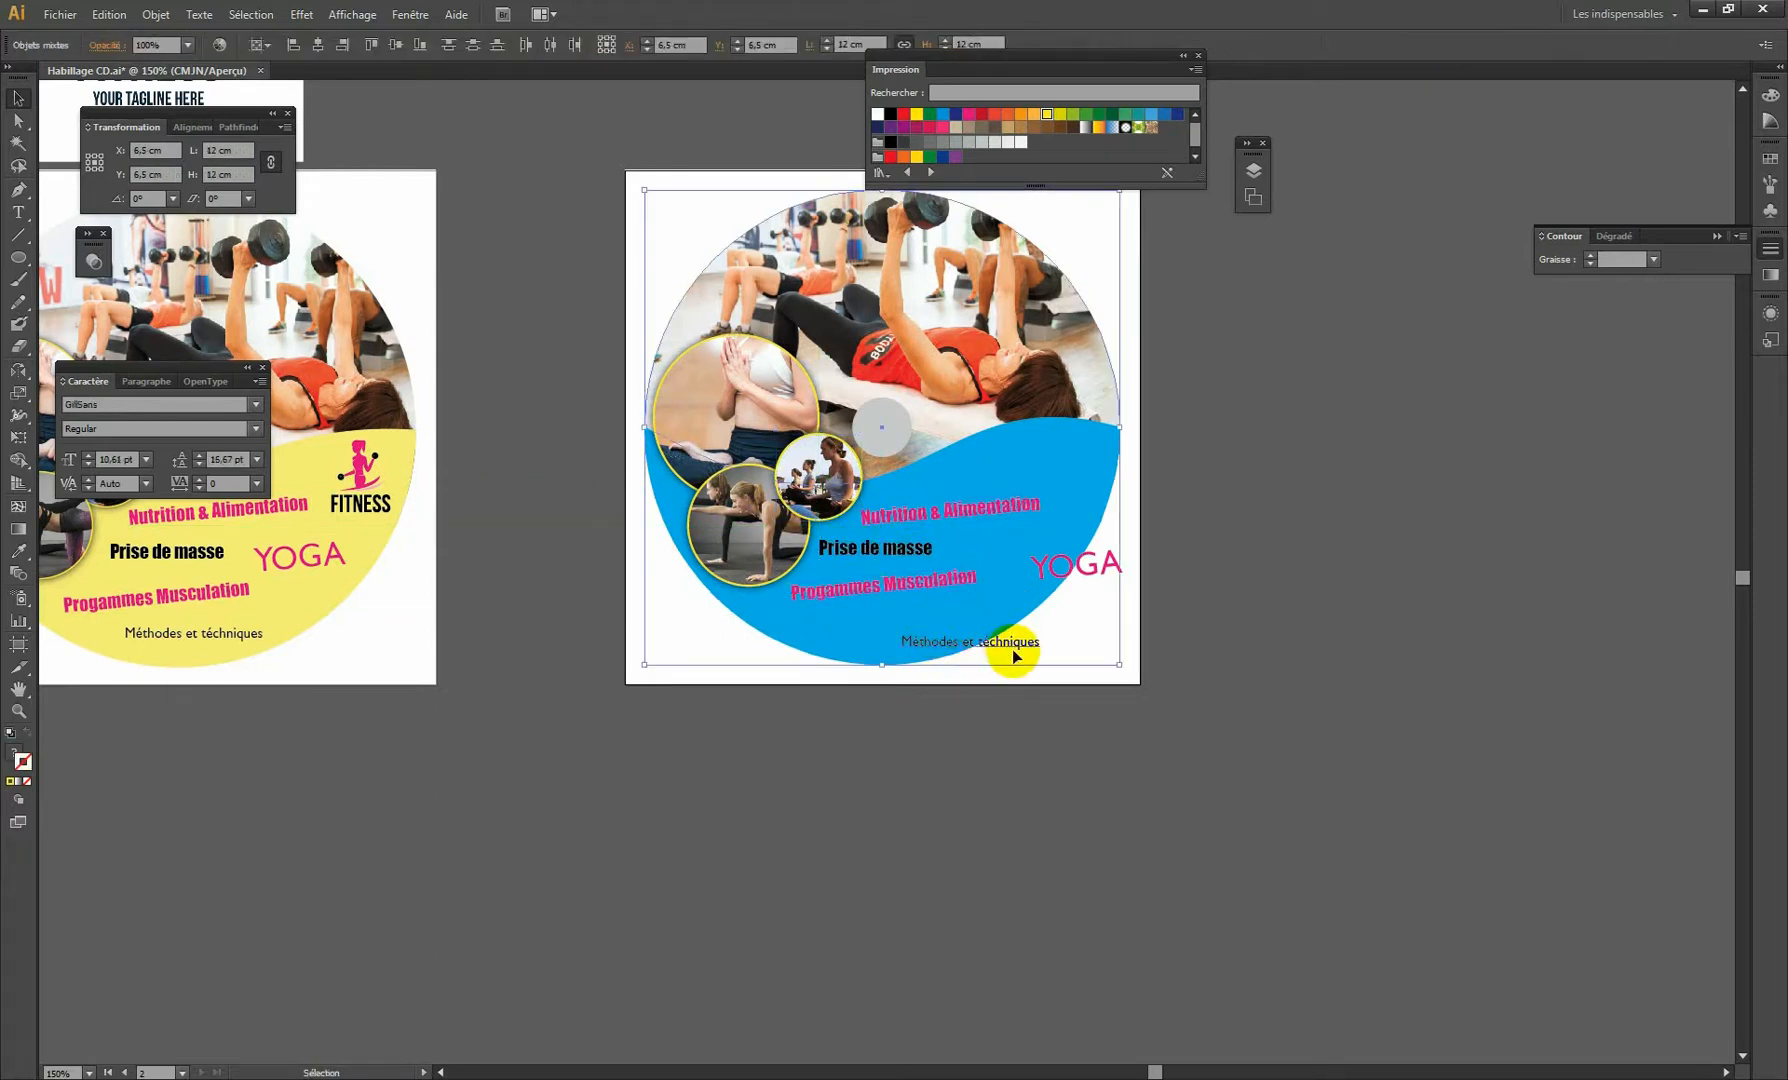
click(1312, 705)
drag(1025, 648, 952, 634)
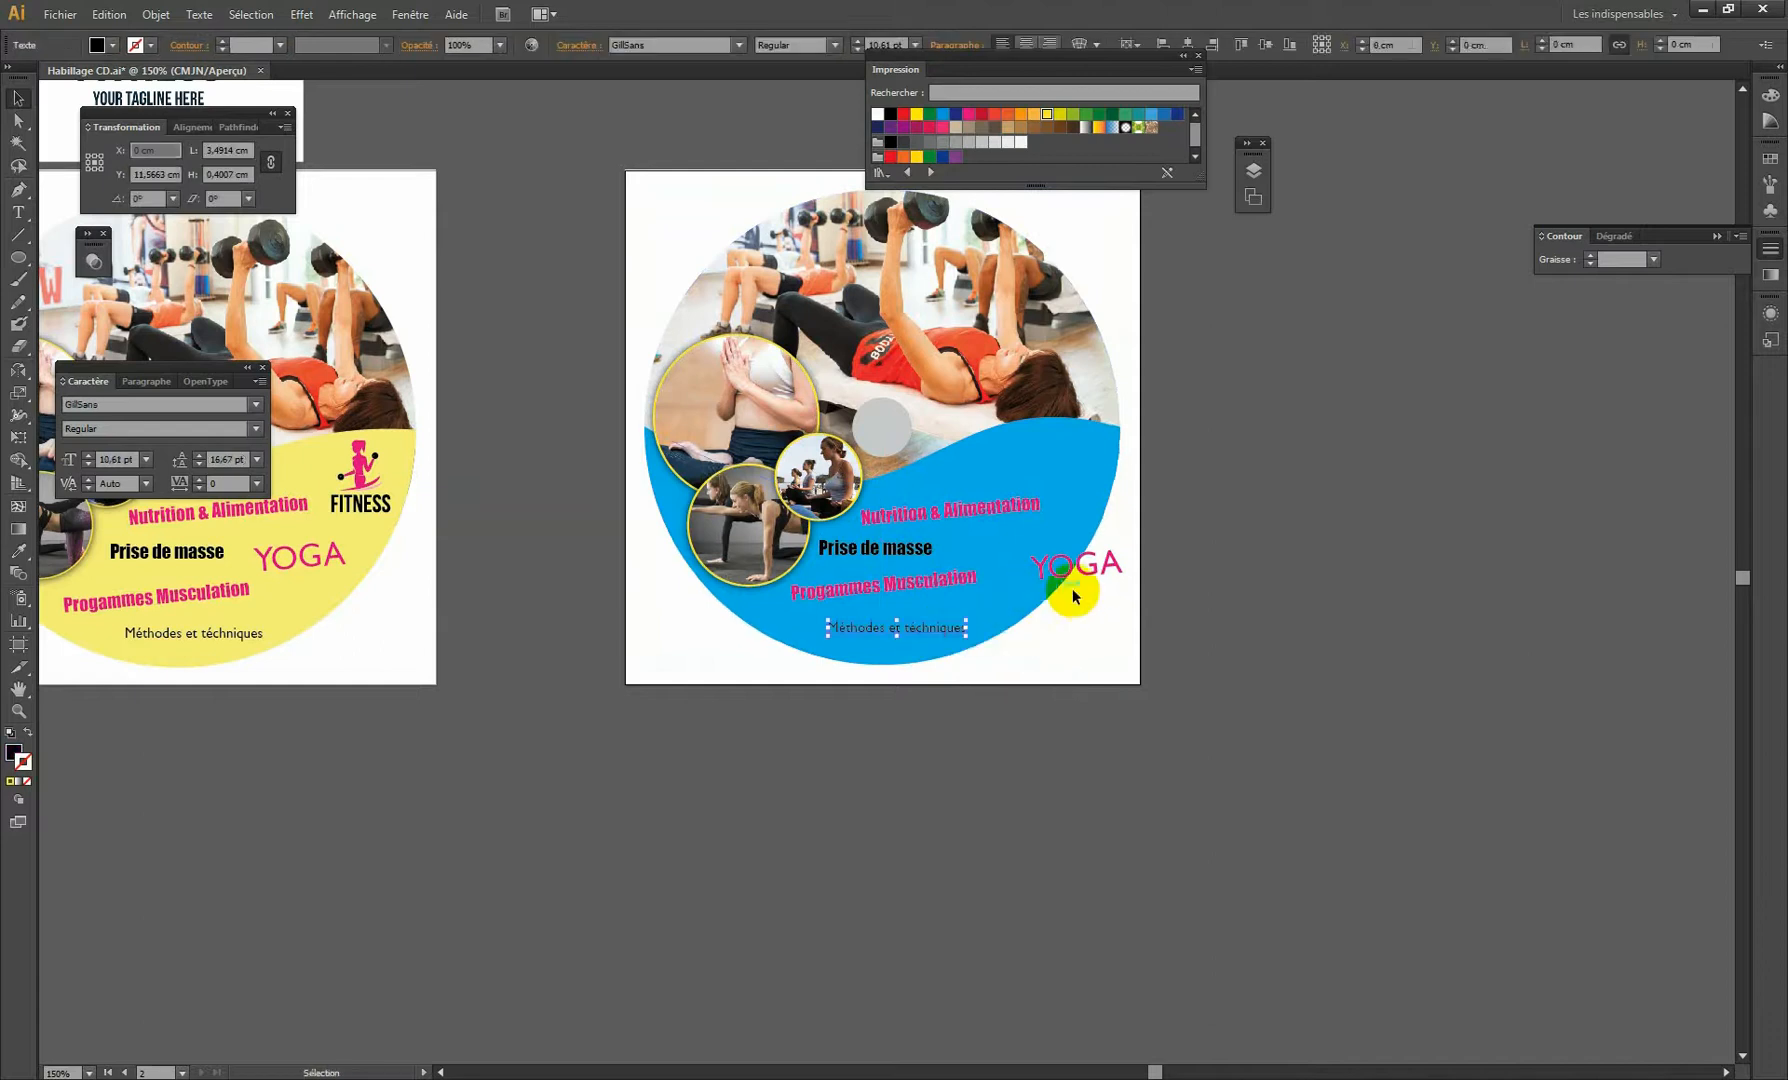
drag(1076, 563, 1018, 538)
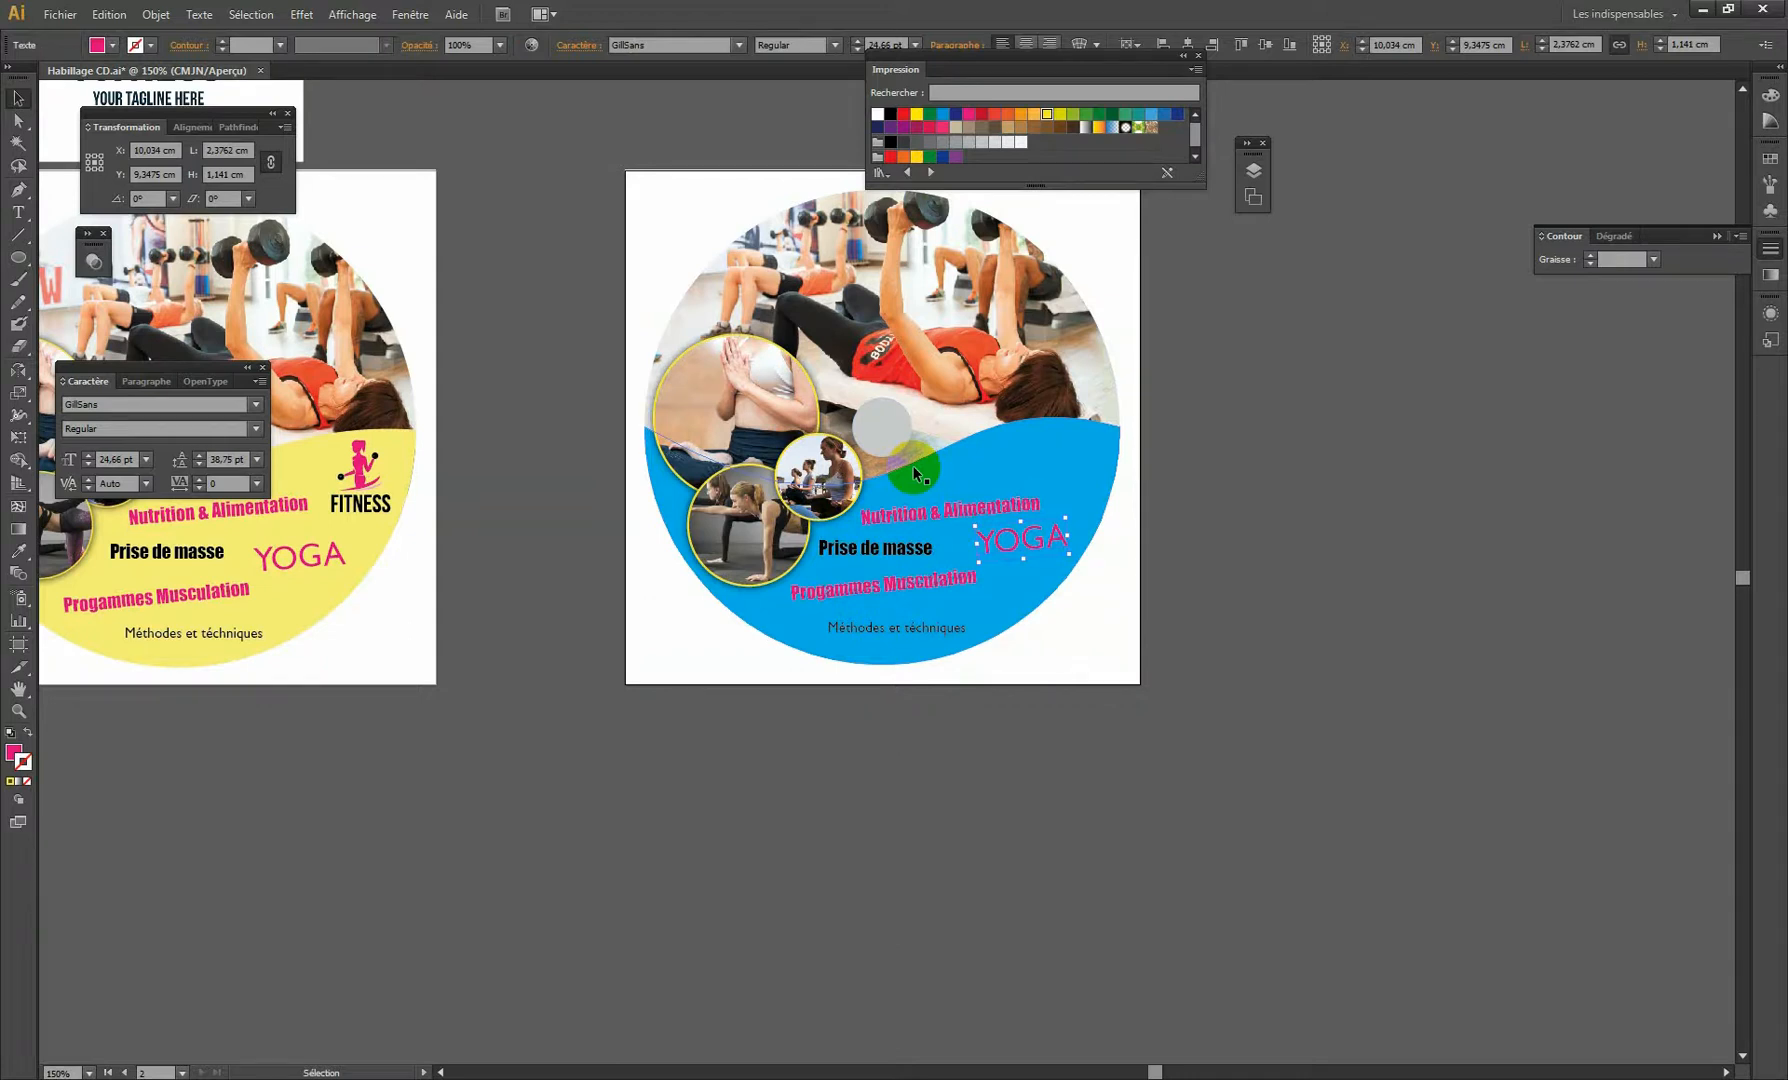
Examine the character settings of the "Nutrition & Alimentation", "YOGA" and "Méthodes et téchniques" lines for their fonts and sizes.
click(411, 14)
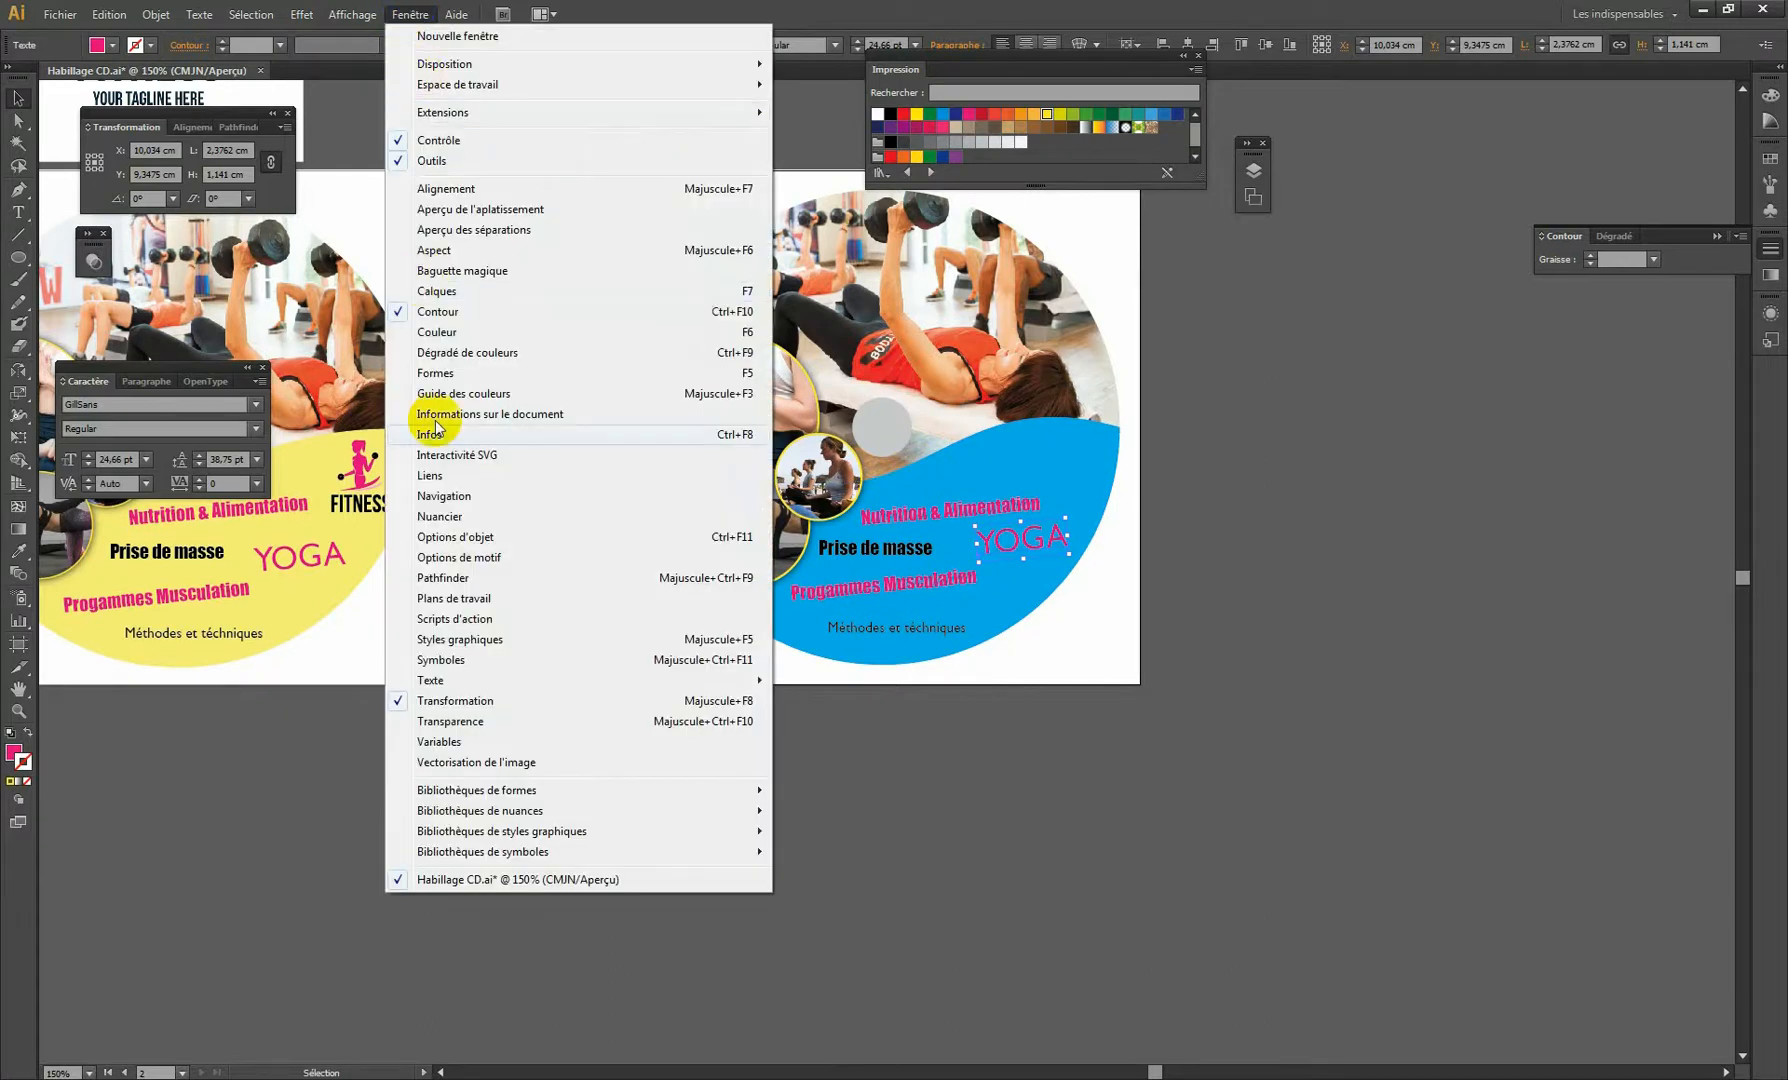
mouse_move(437, 684)
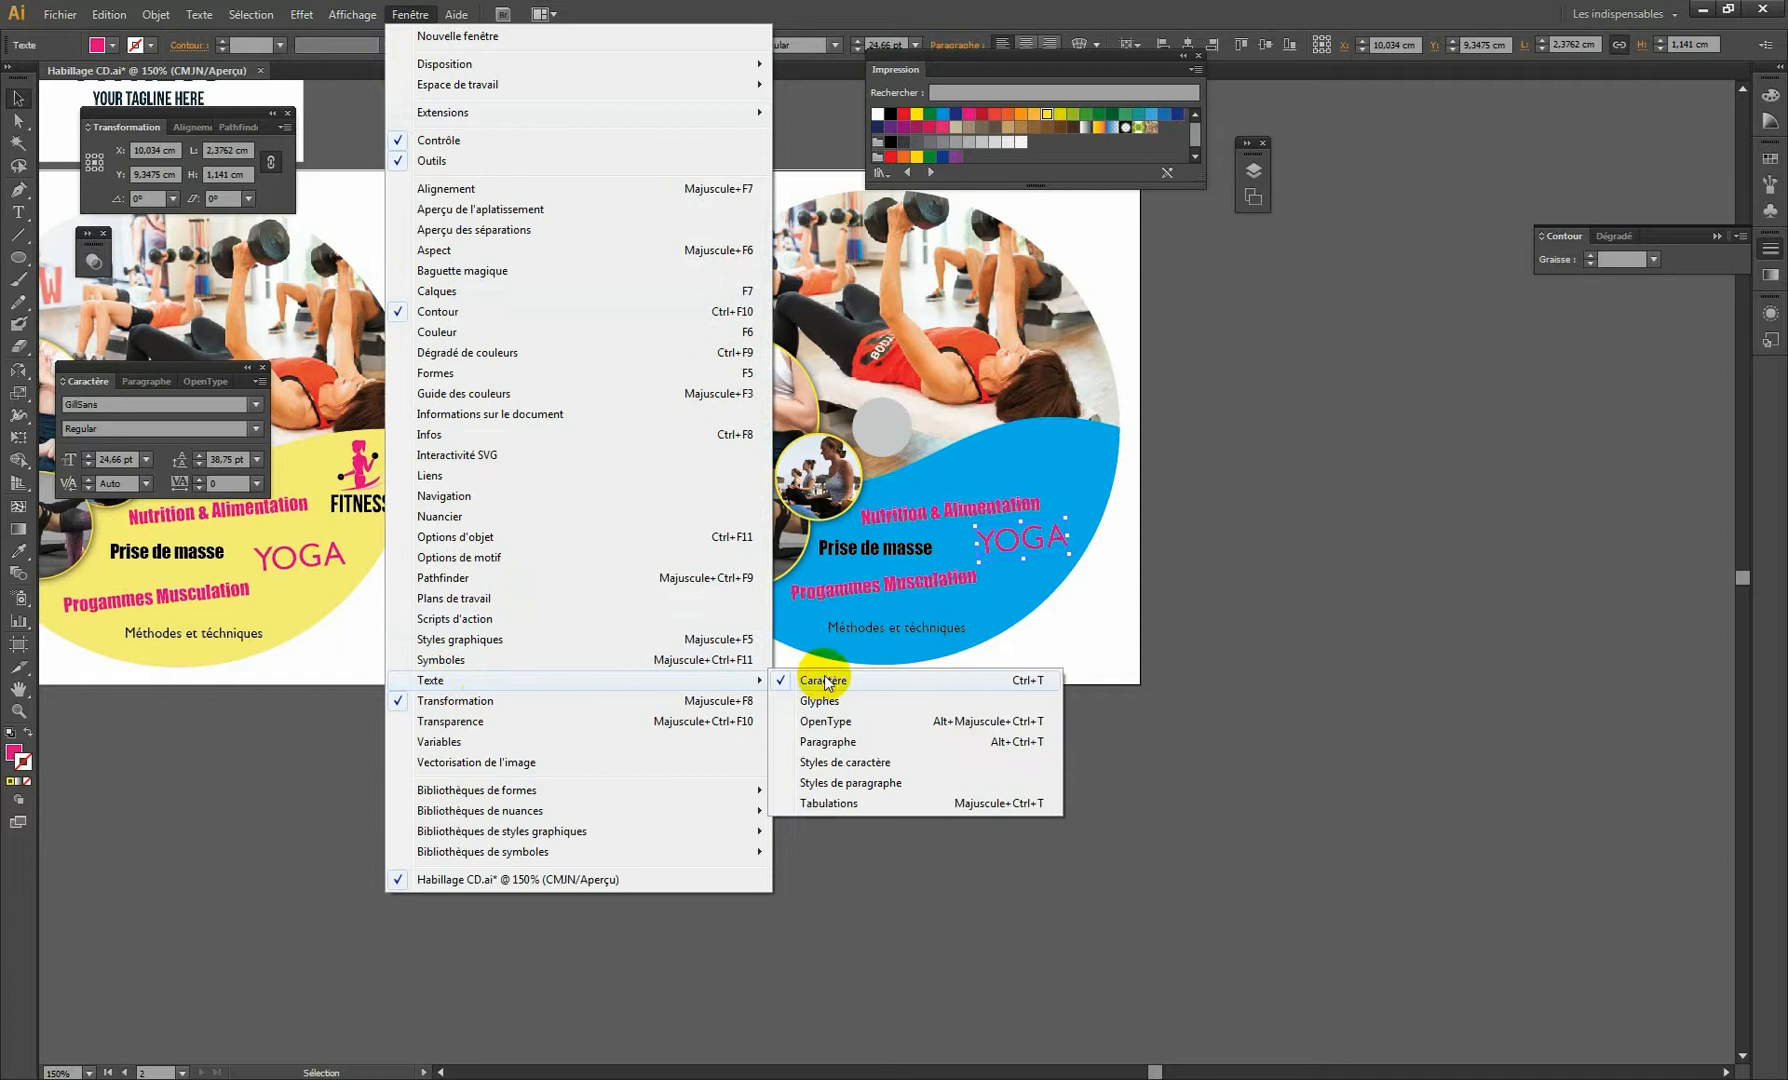
click(145, 362)
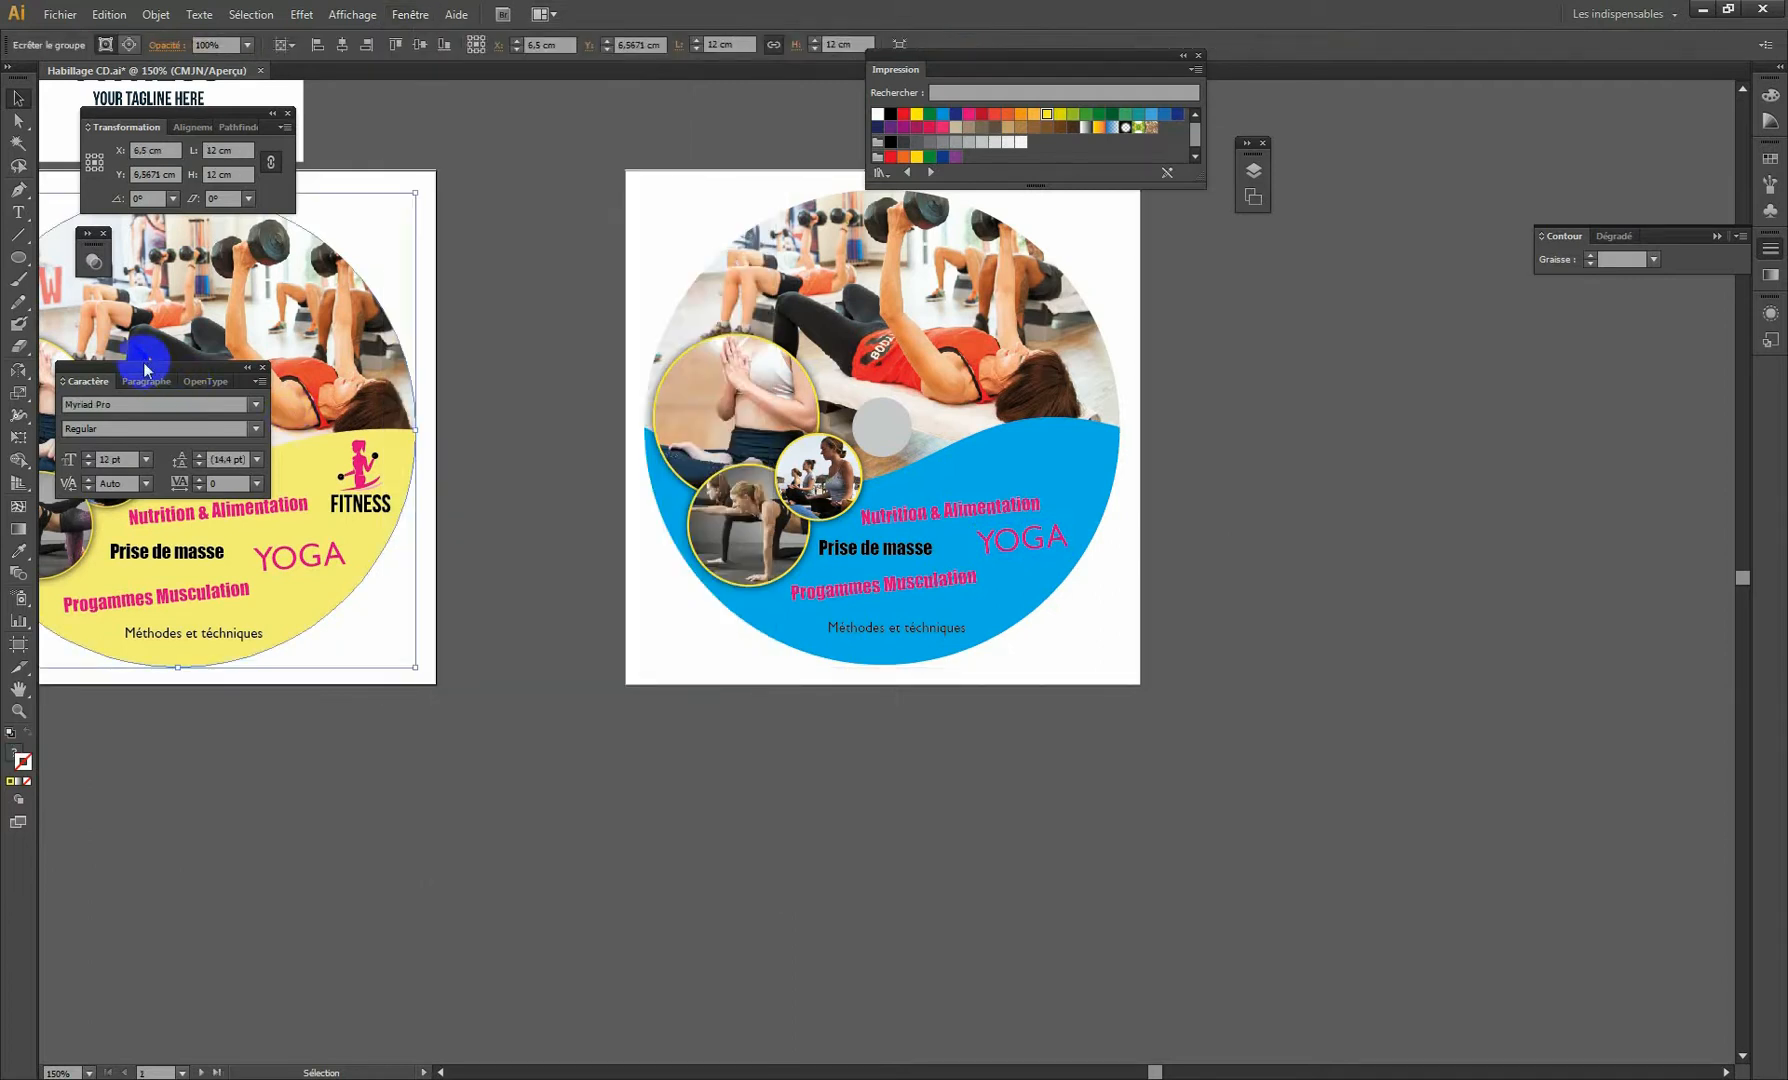
drag(142, 362, 315, 424)
click(925, 509)
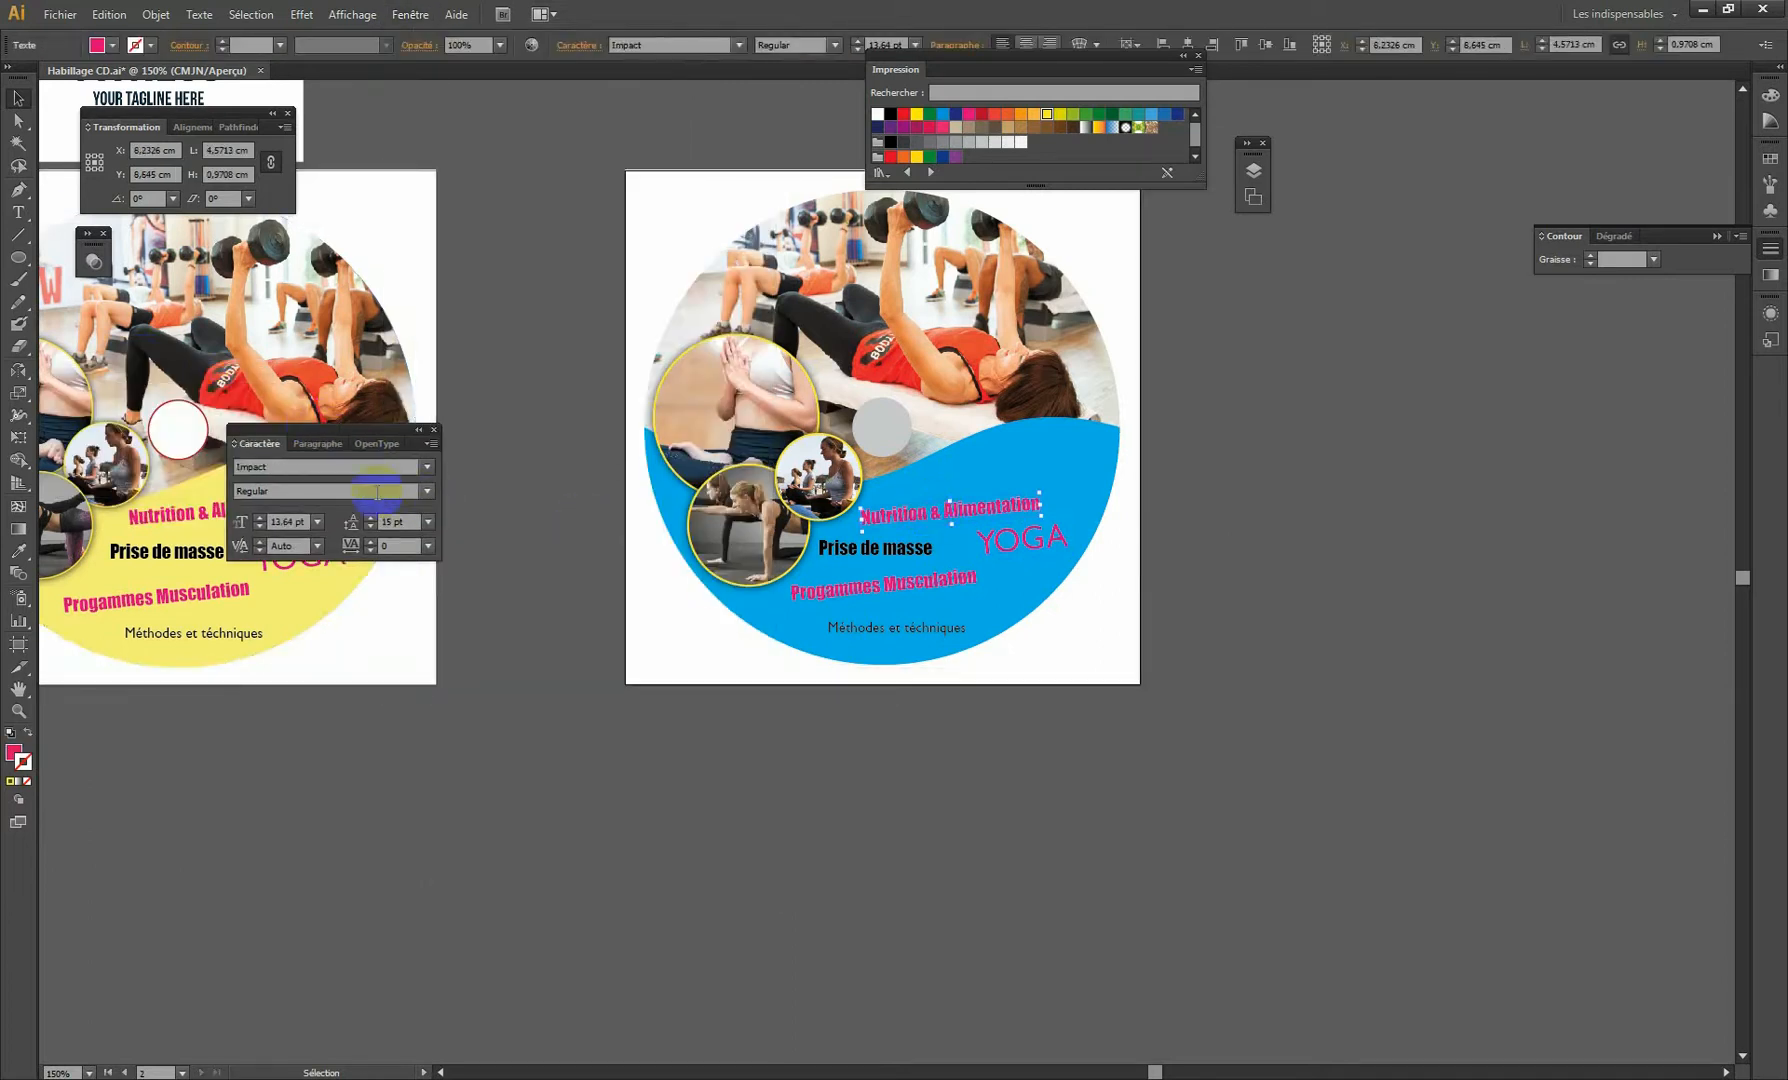
click(1030, 547)
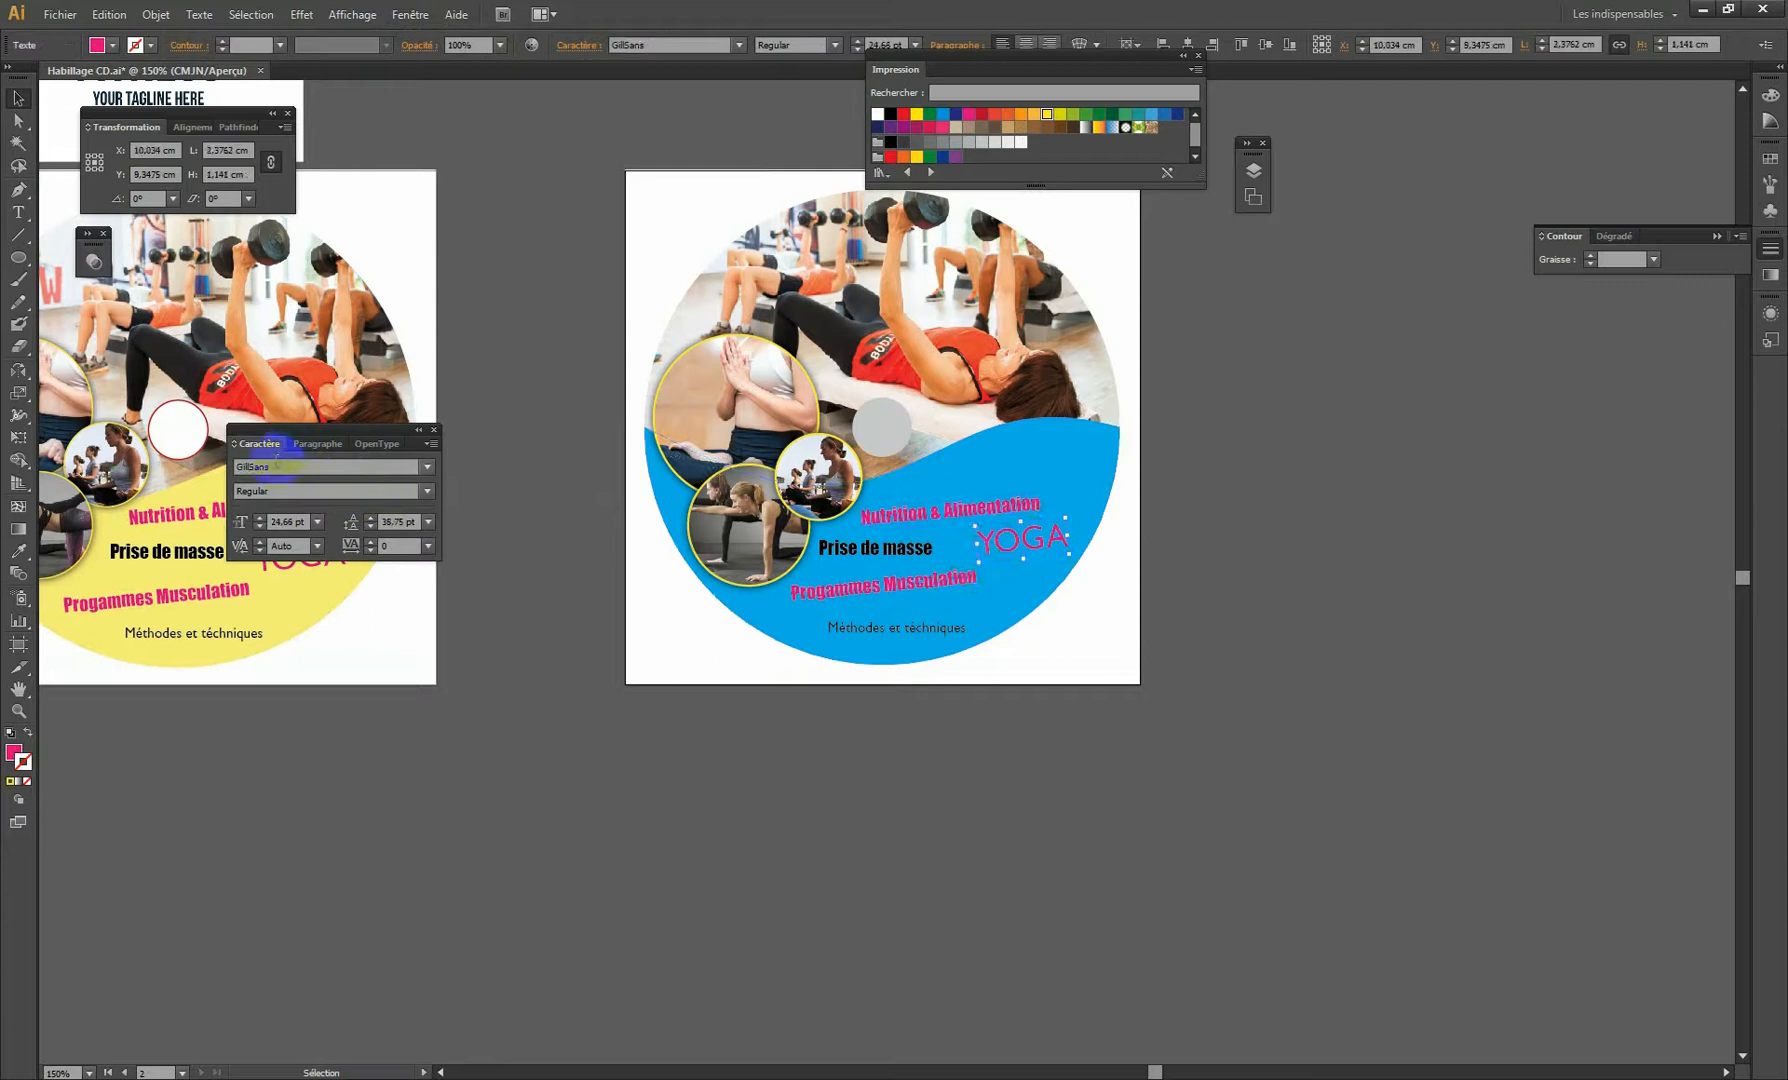
click(884, 628)
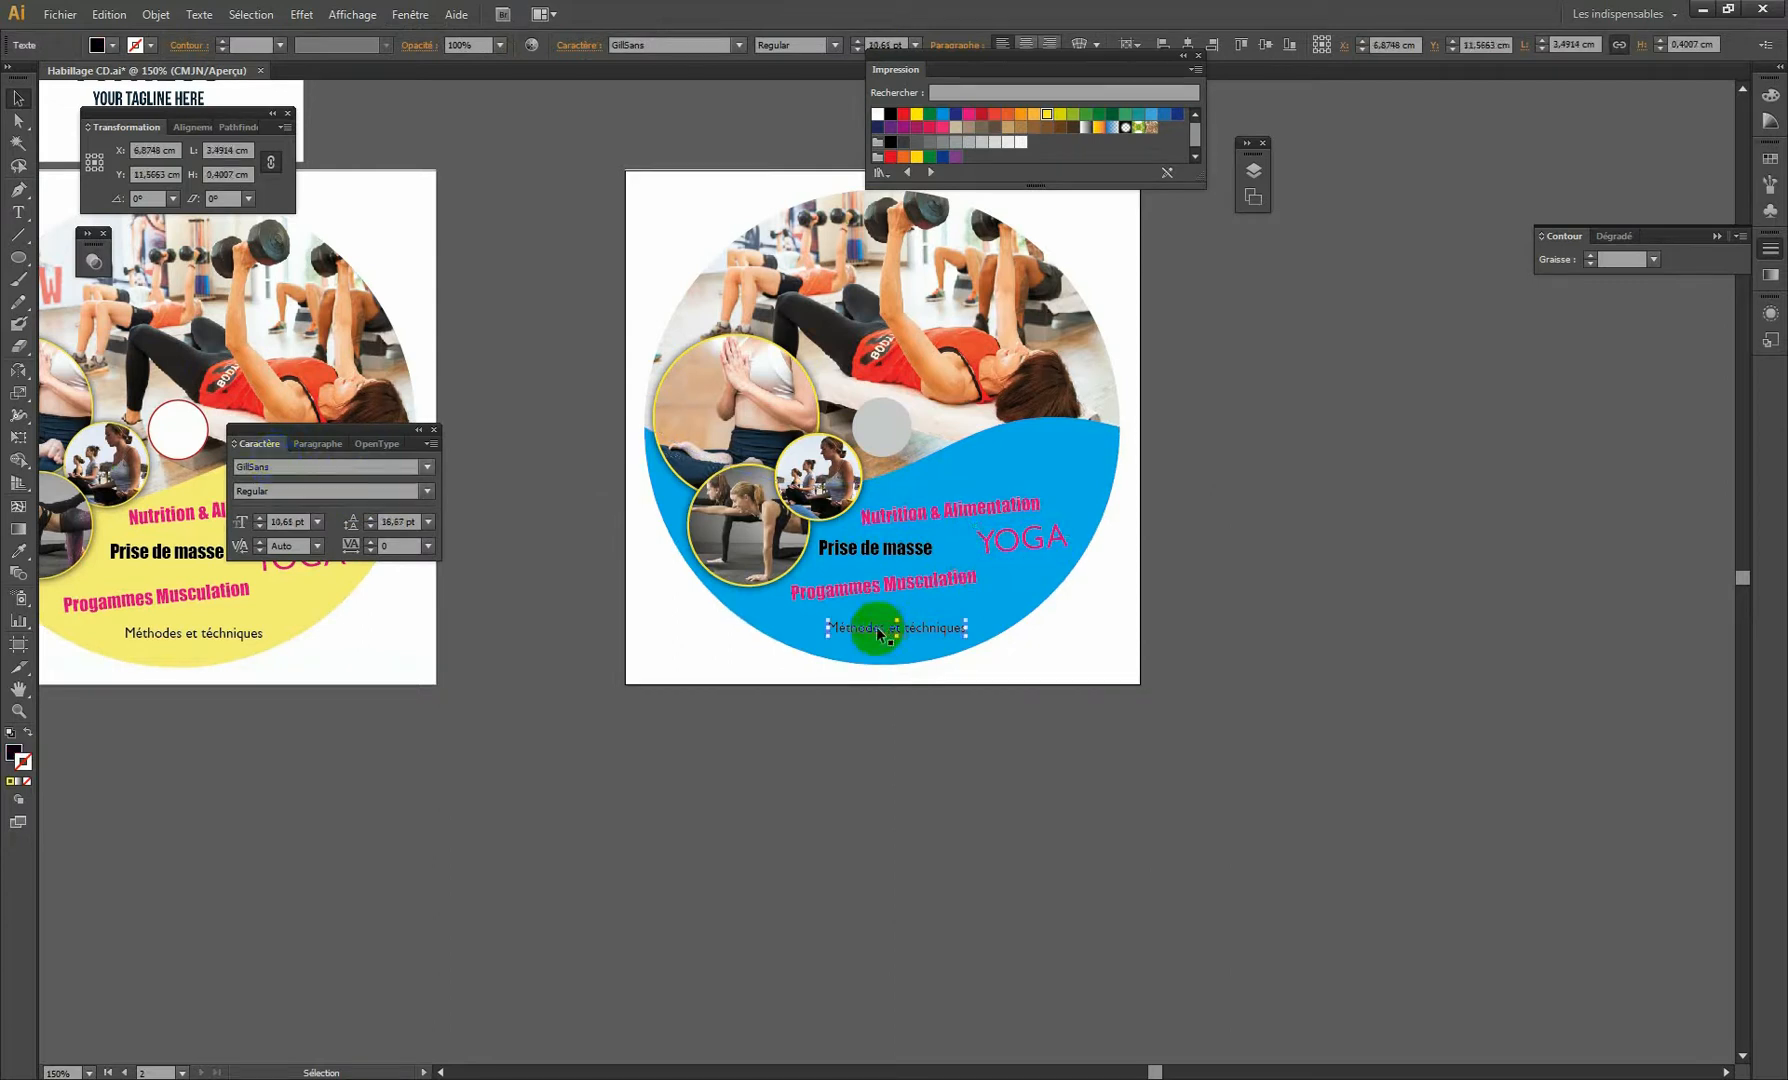
Move the "Nutrition & Alimentation" line slightly up, away from "Prise de masse".
shift+click(881, 557)
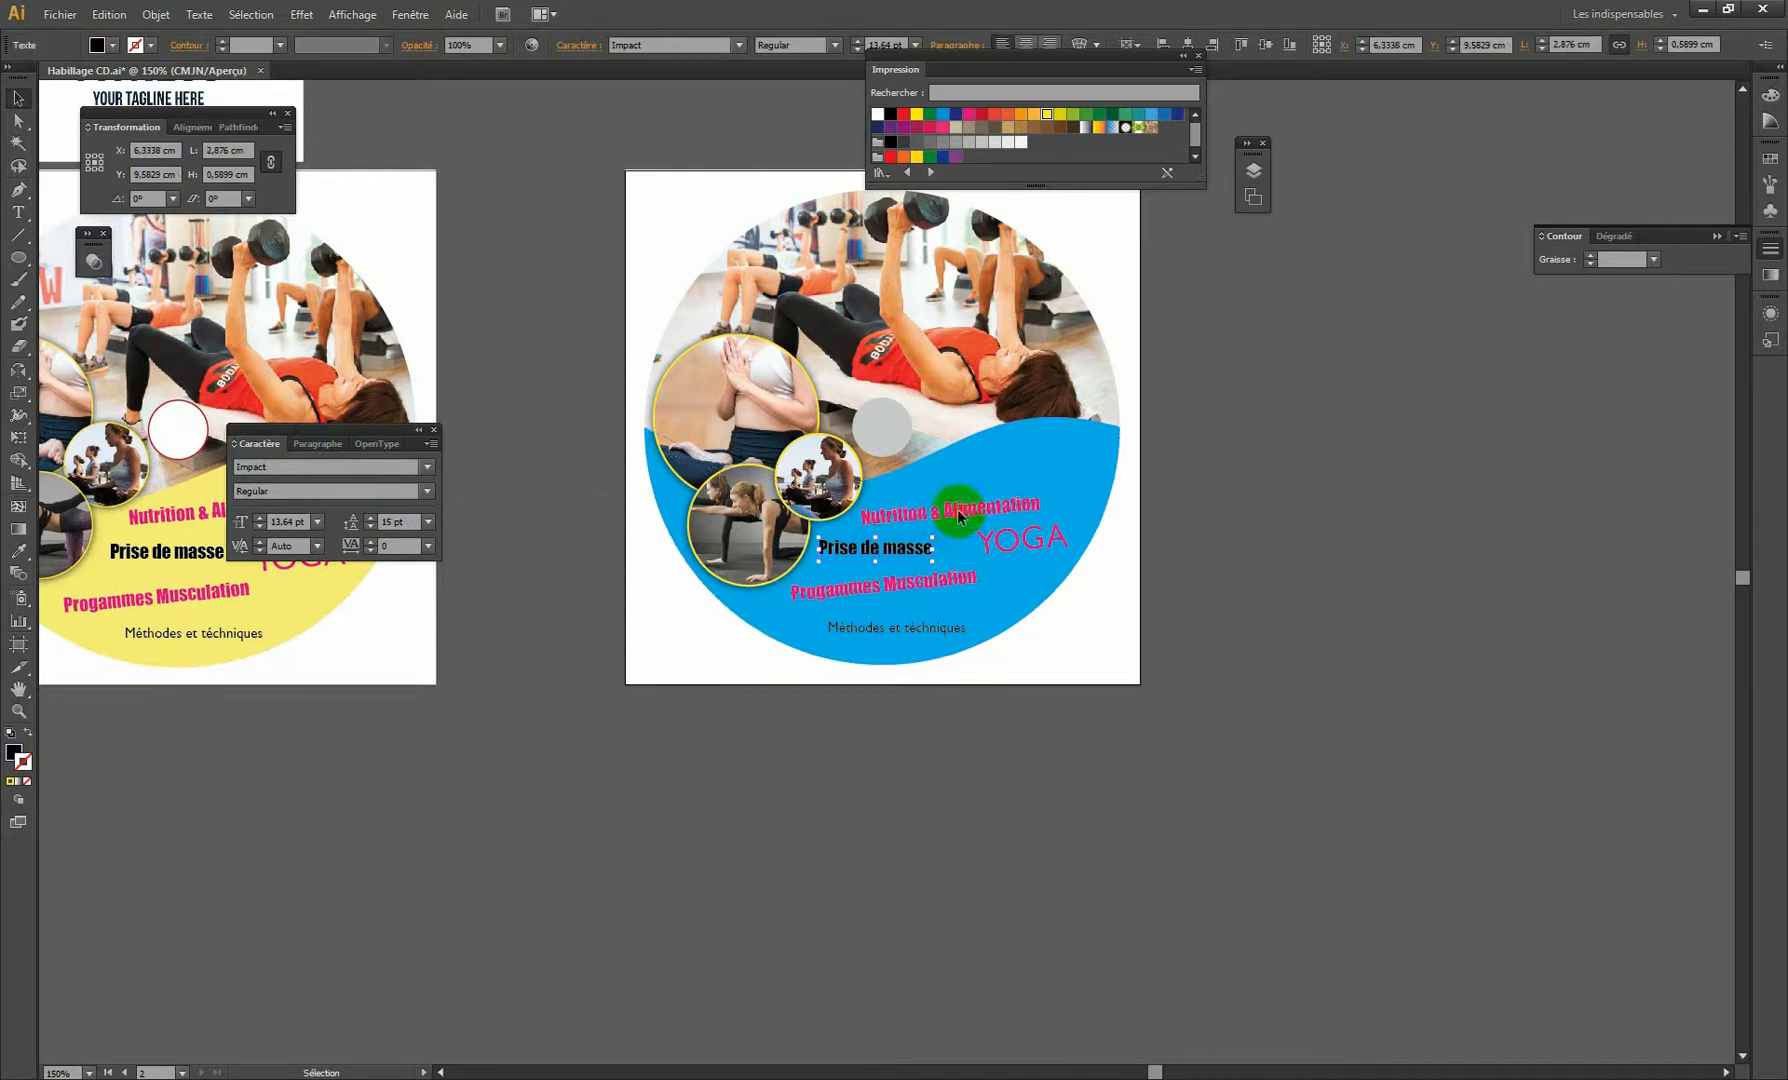
drag(957, 511, 946, 490)
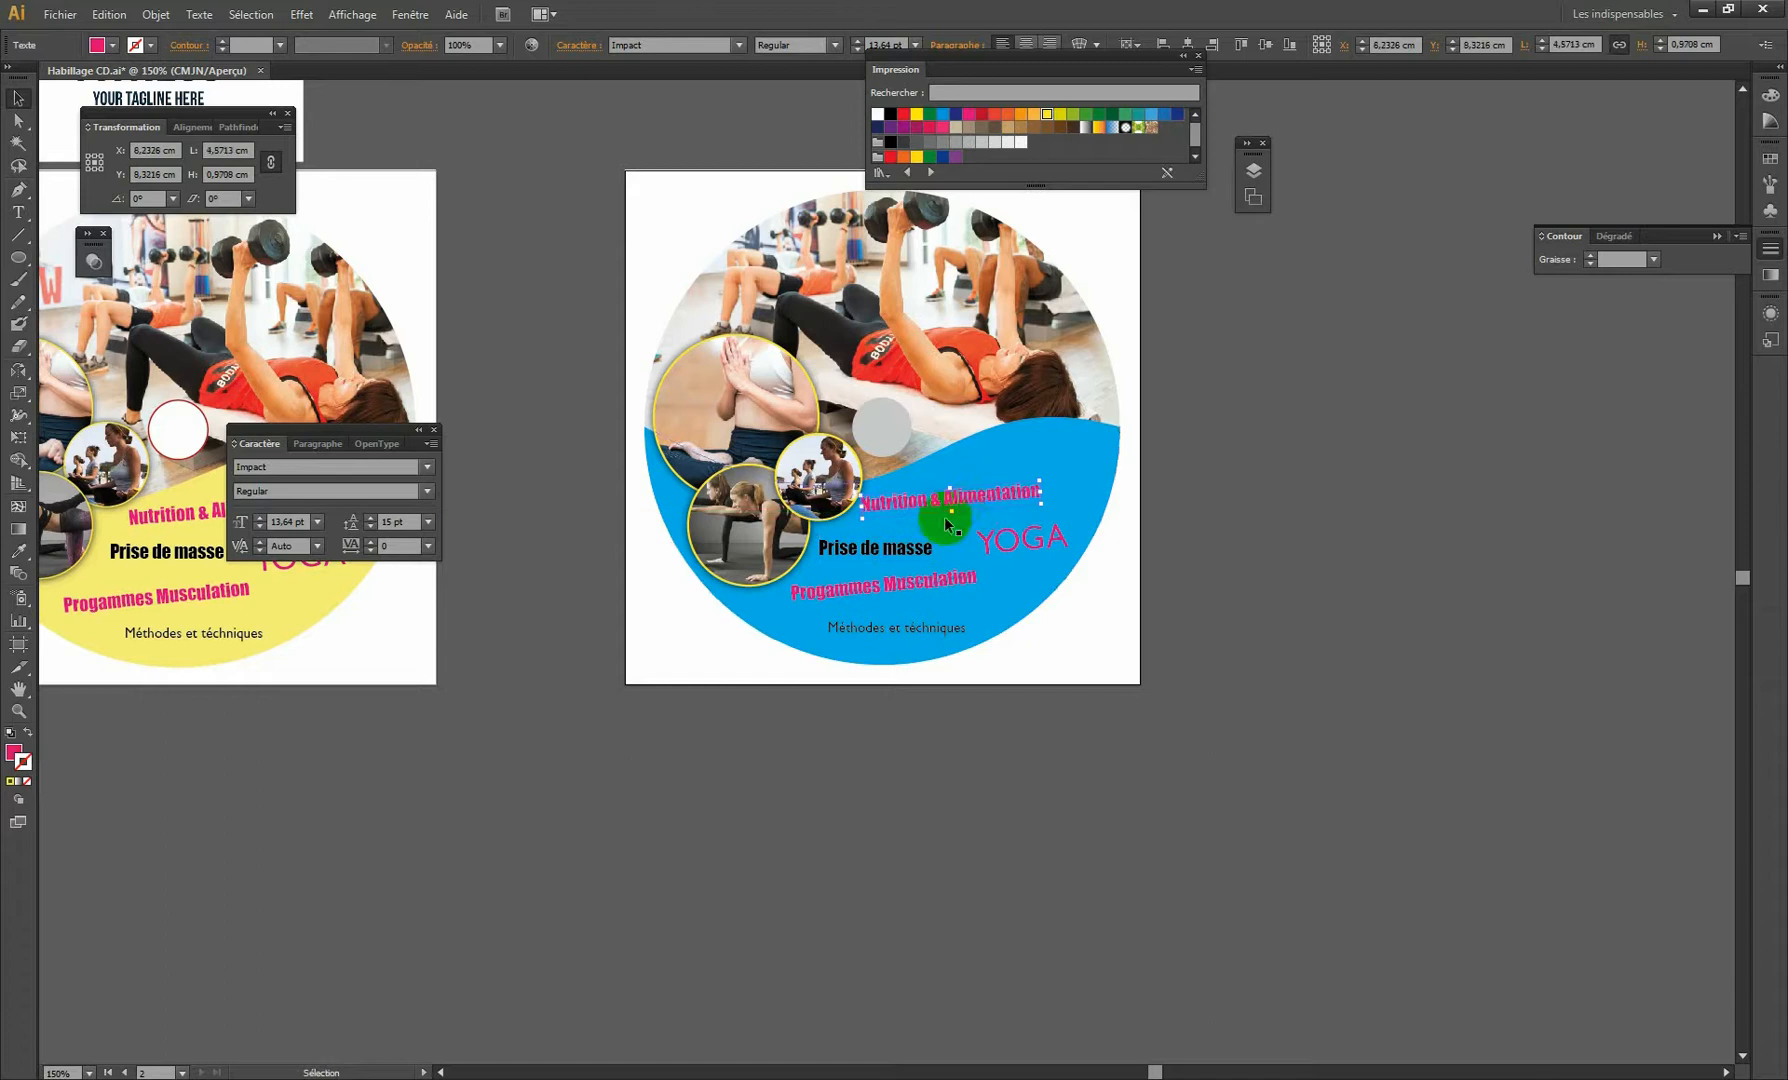
Try the C 5, M 0, J 90, N 0 yellow as fill on the blue wave shape, without outline, and lower its yellow to 34%.
ctrl+alt+click(858, 521)
click(1002, 591)
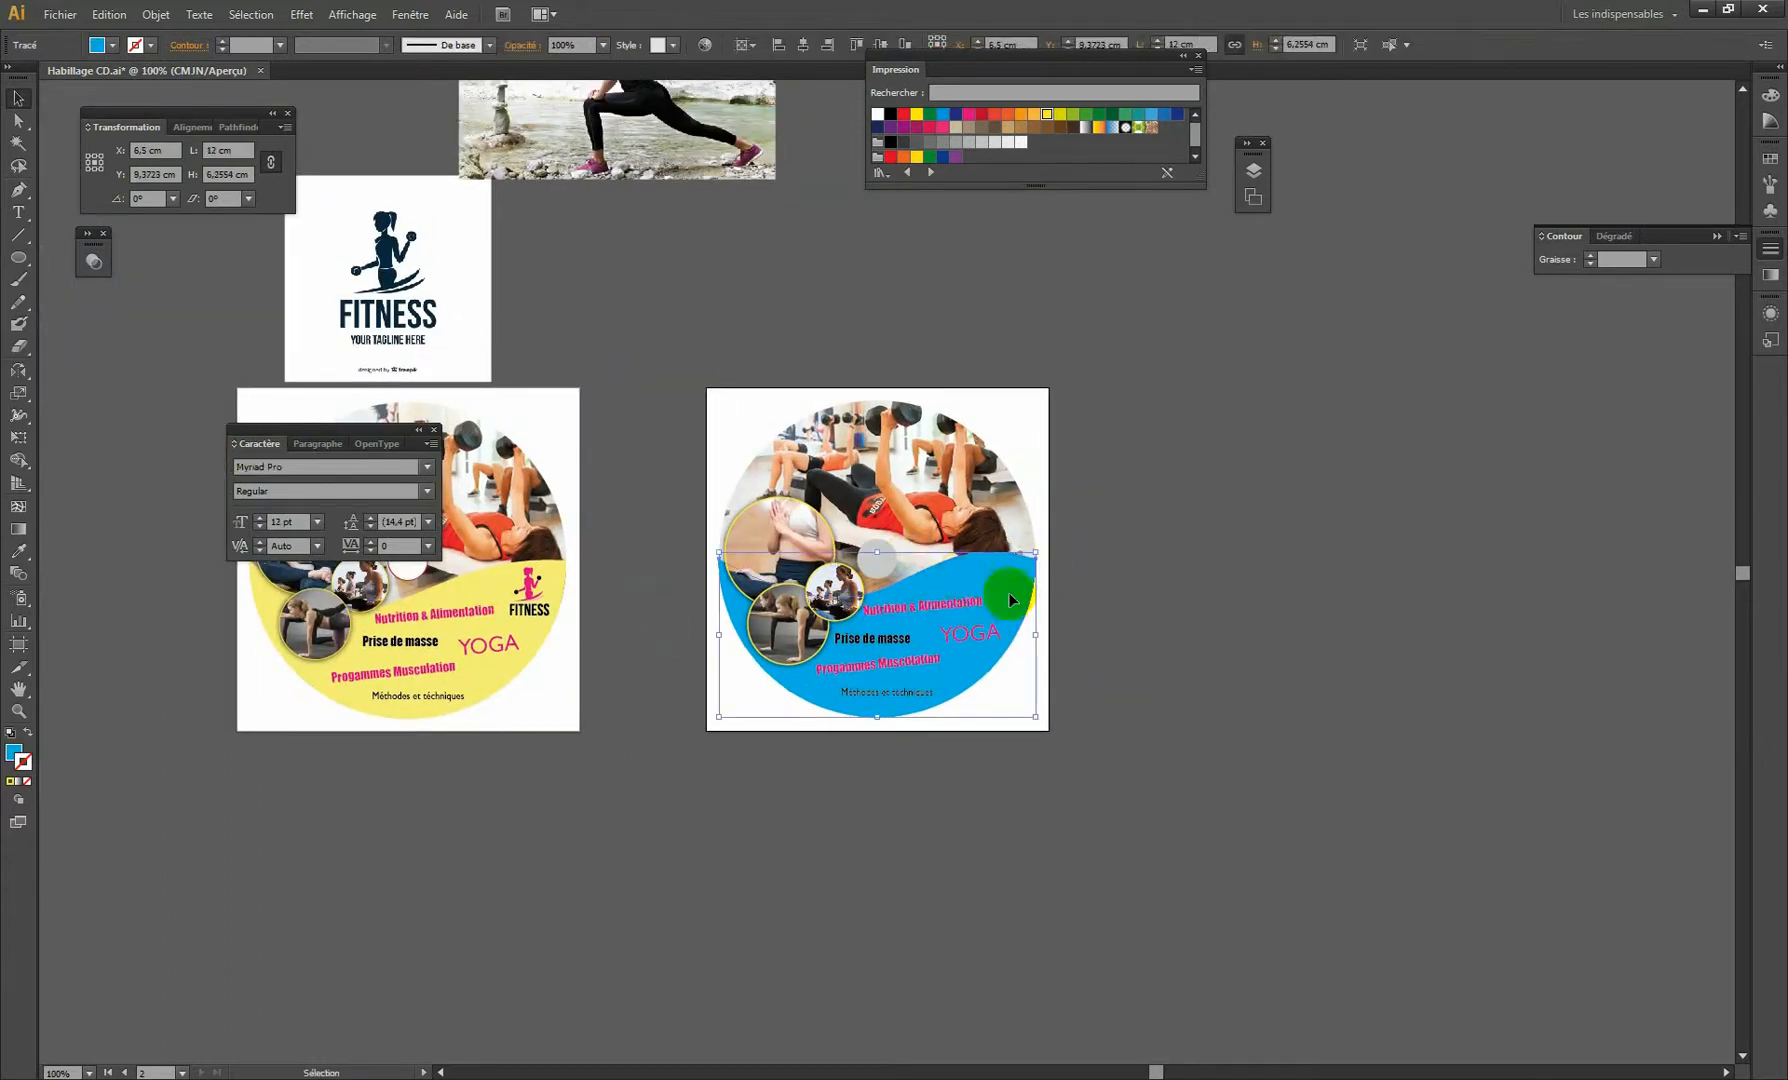
click(1047, 116)
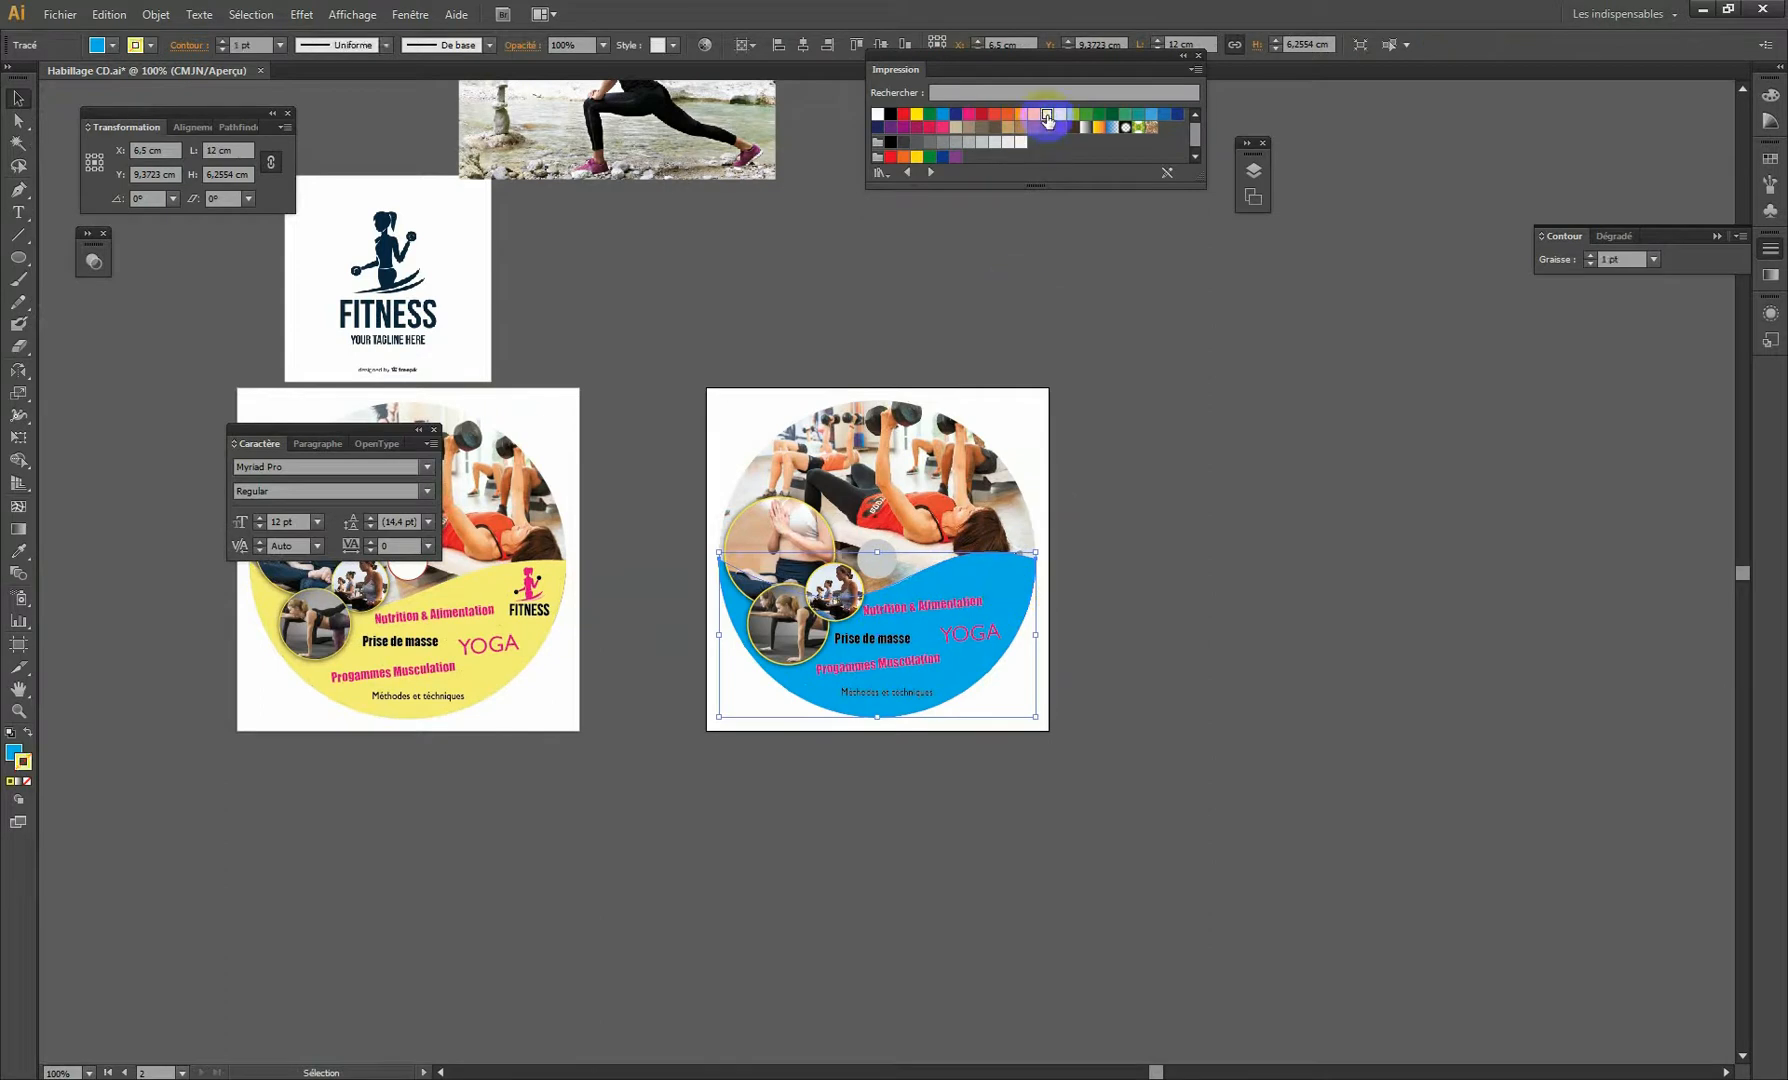
click(30, 735)
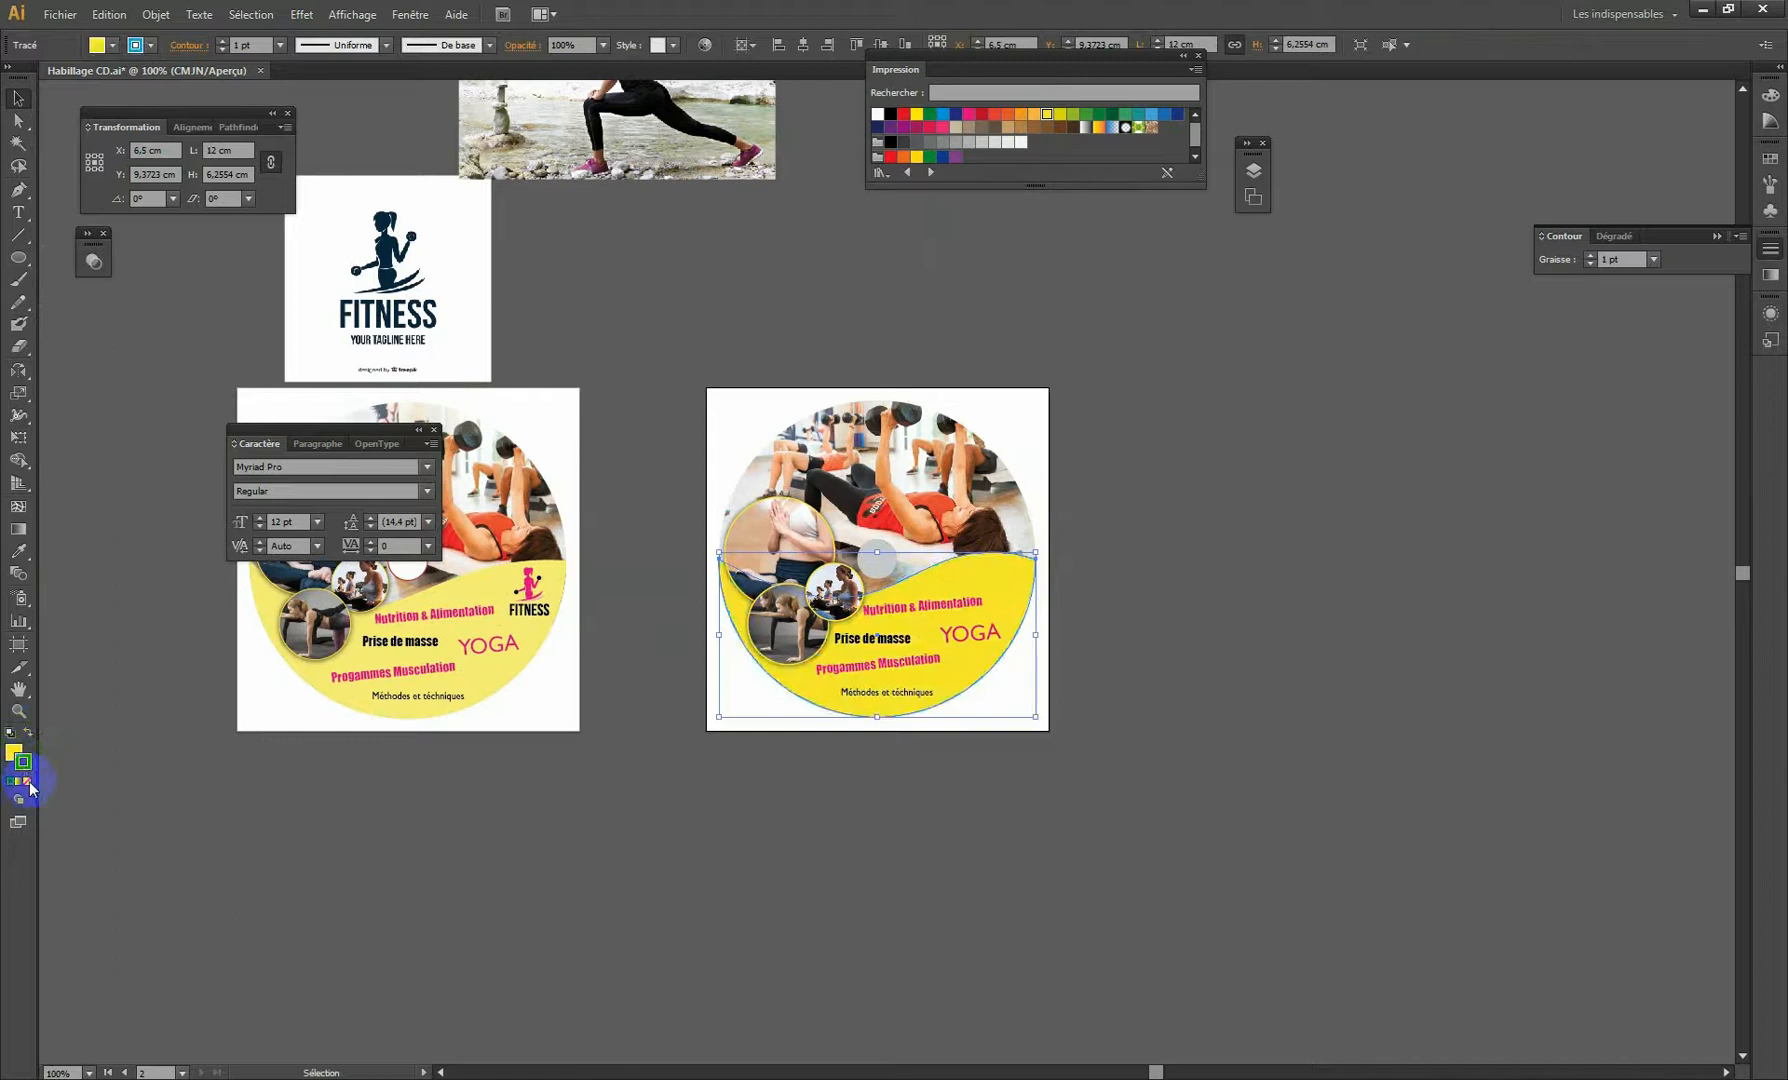
click(28, 782)
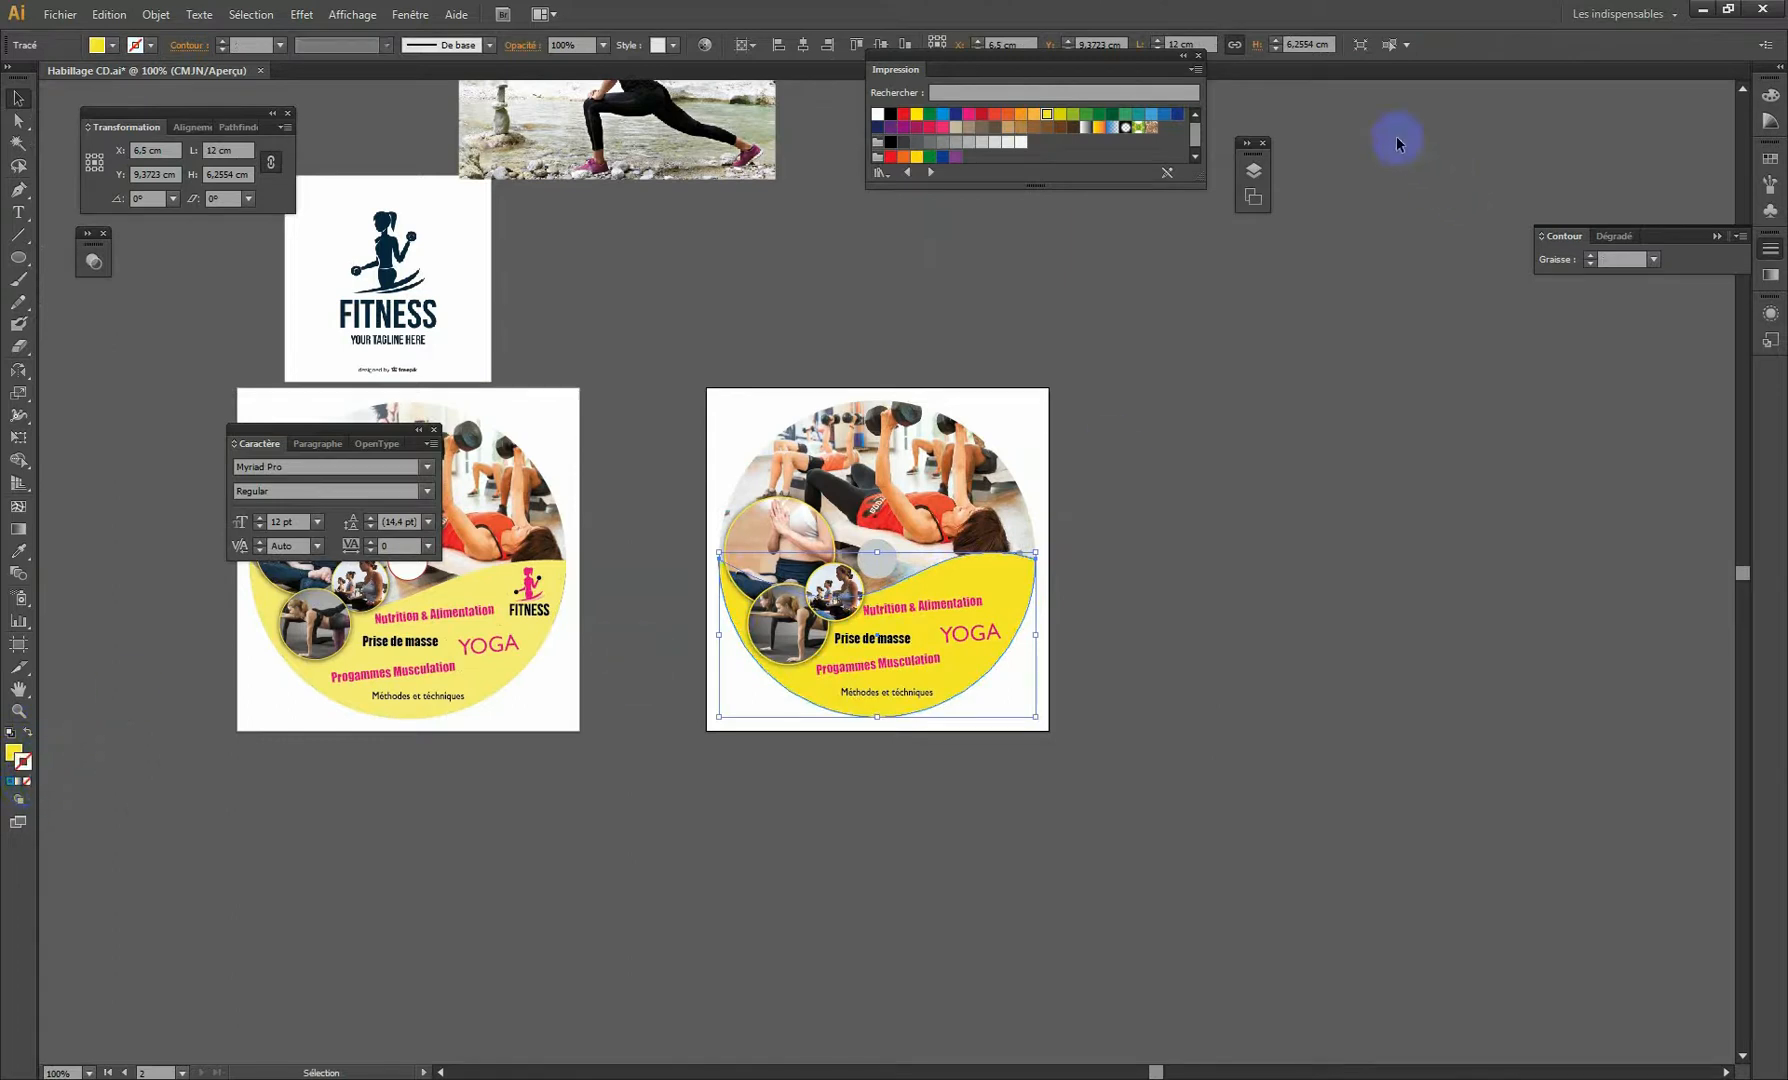
click(15, 752)
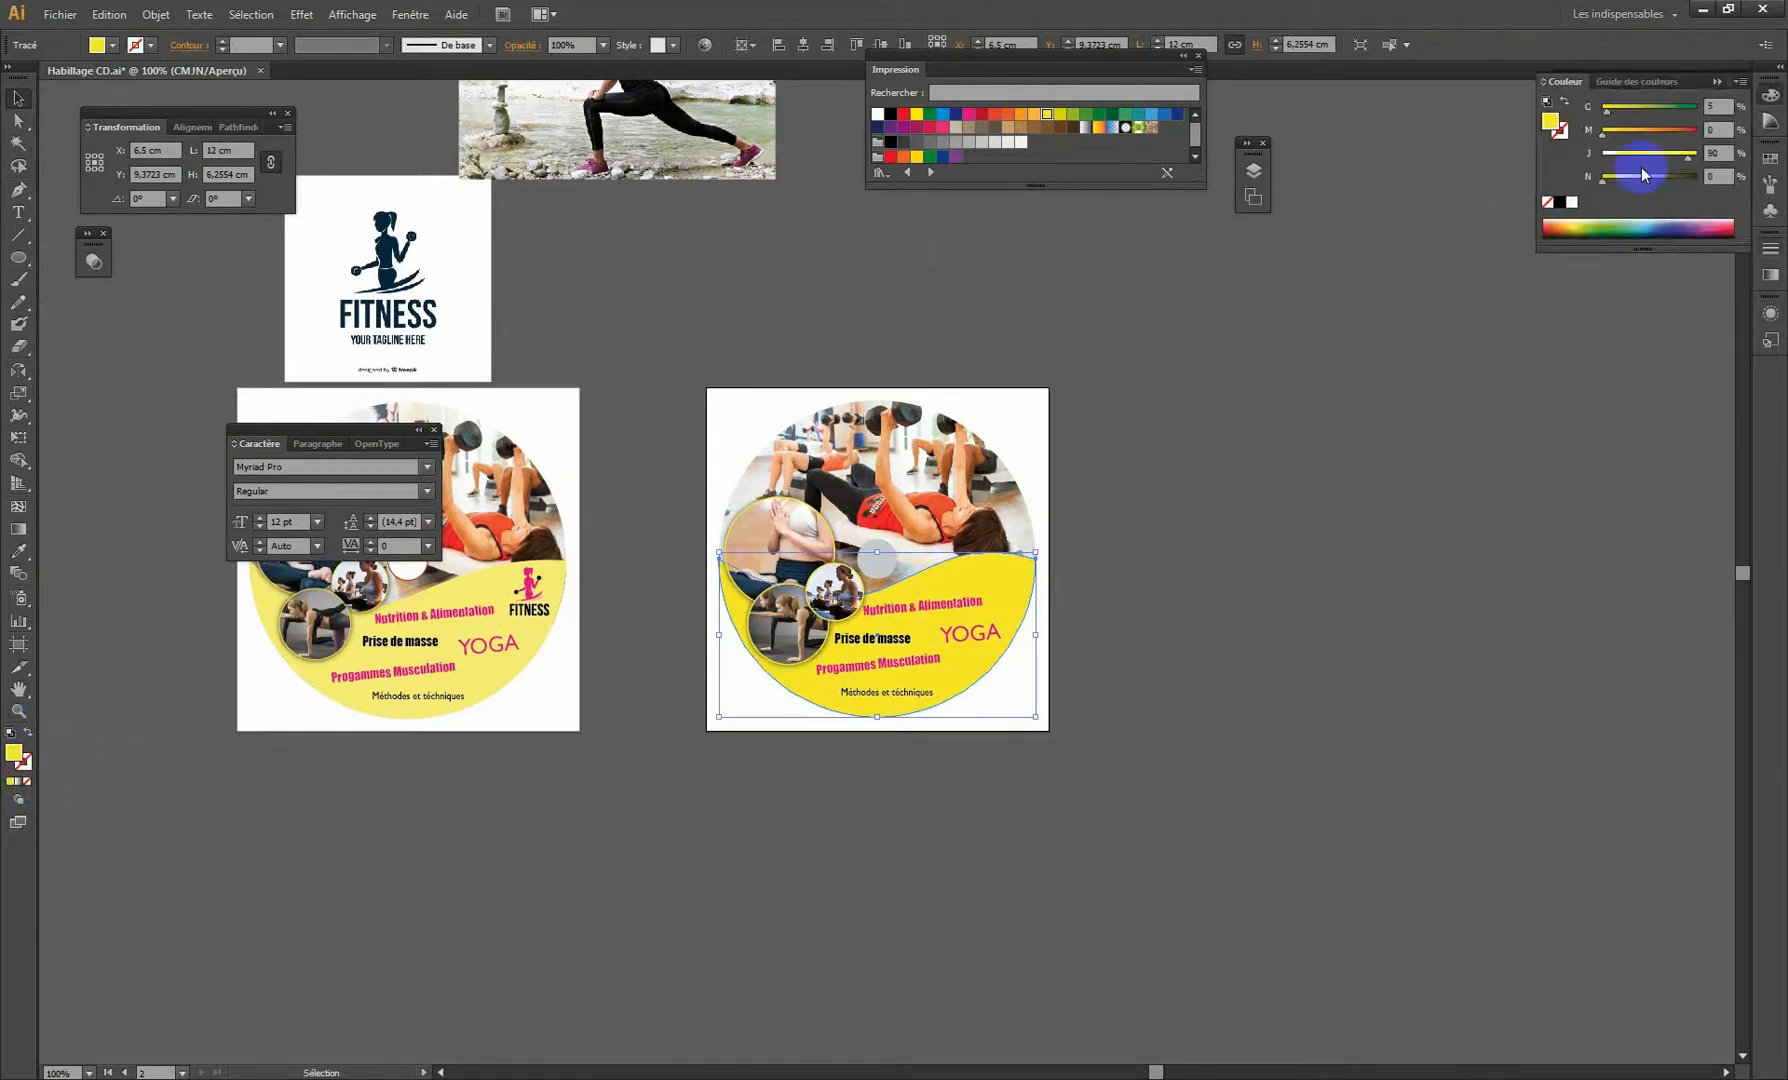
drag(1687, 162, 1641, 166)
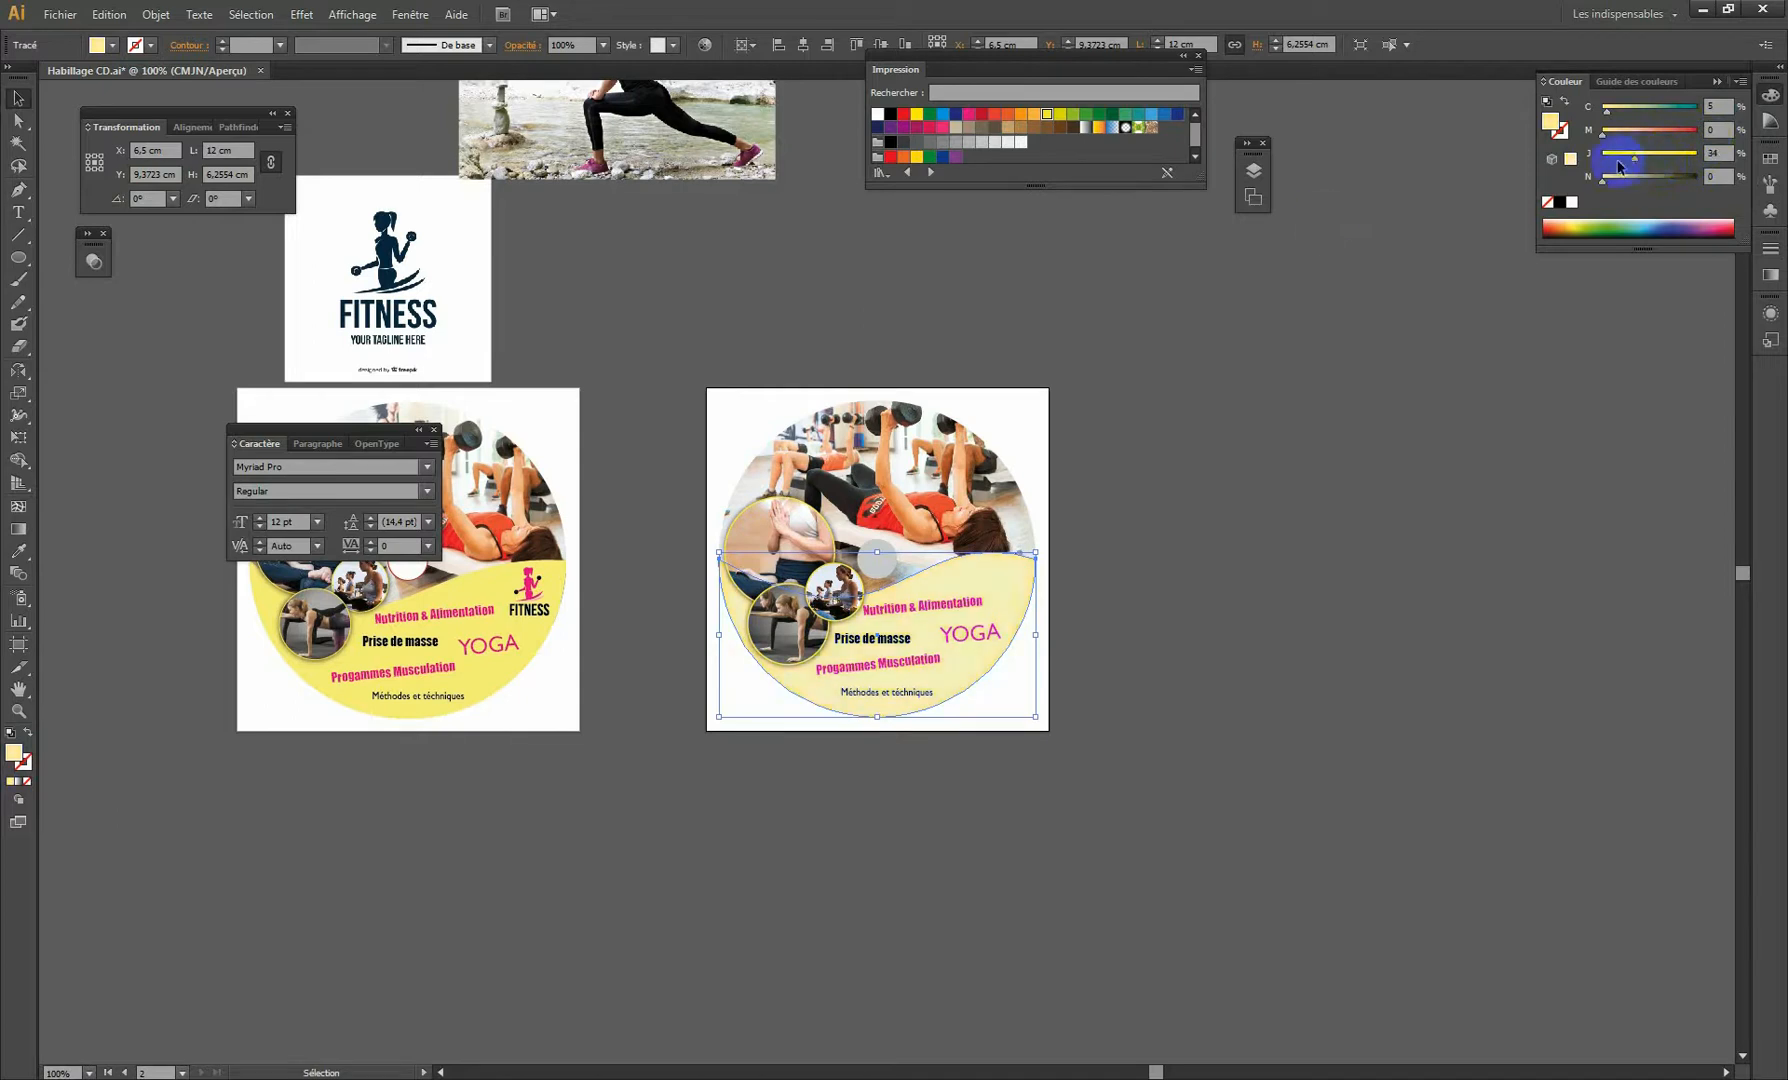
Fill the wave shape on the second label with the cyan swatch and lighten it to C 62, M 6, J 0, N 0.
click(1142, 126)
click(1148, 115)
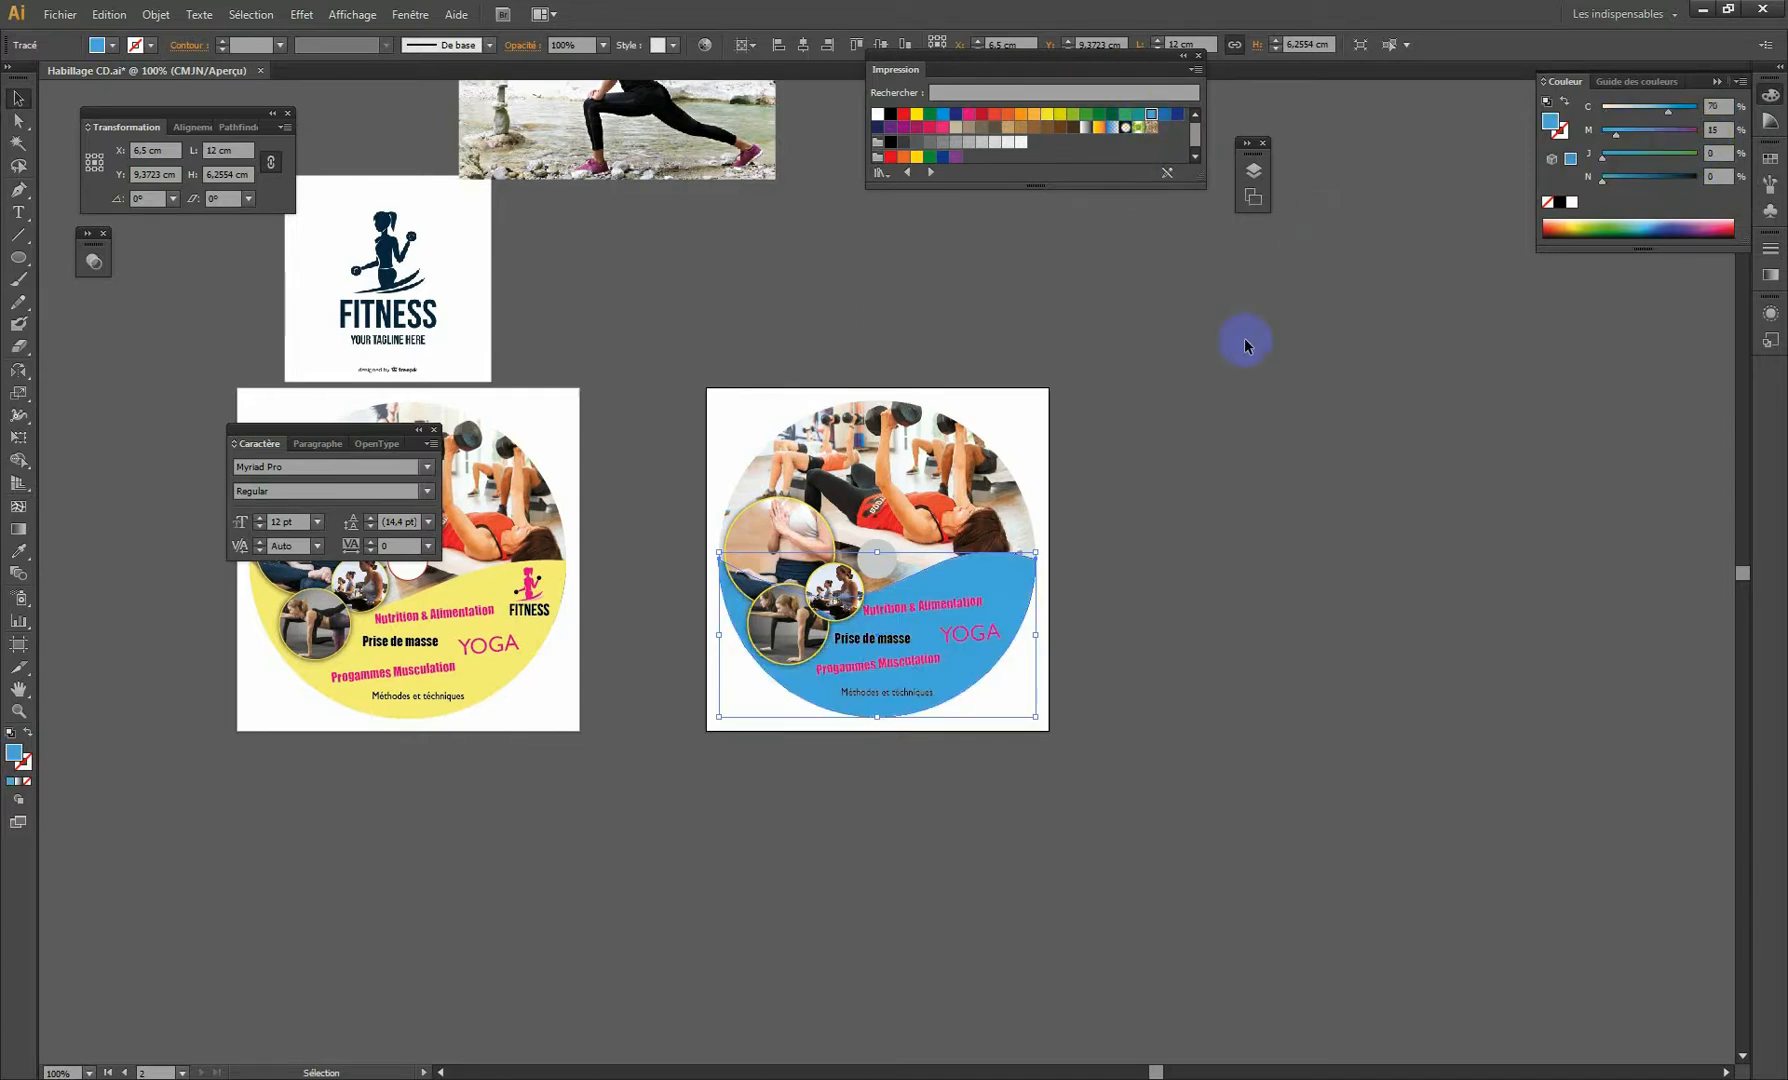
click(940, 116)
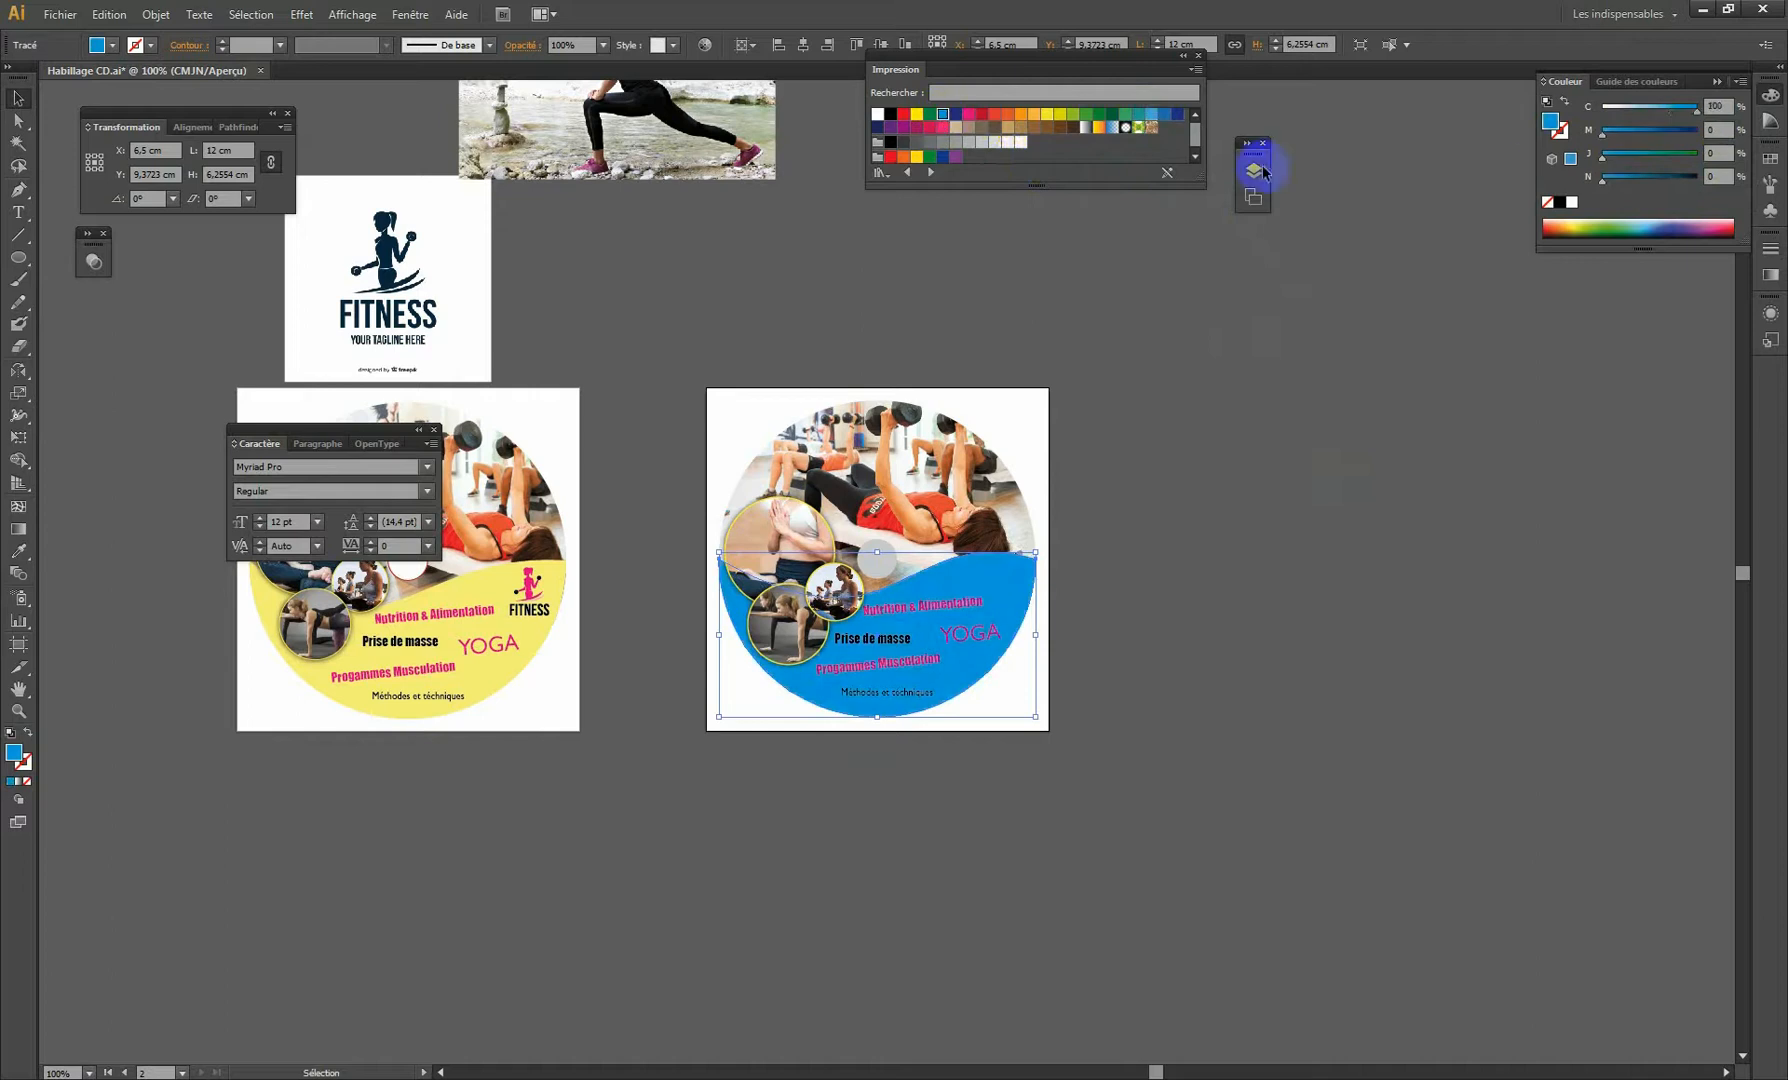
click(1671, 109)
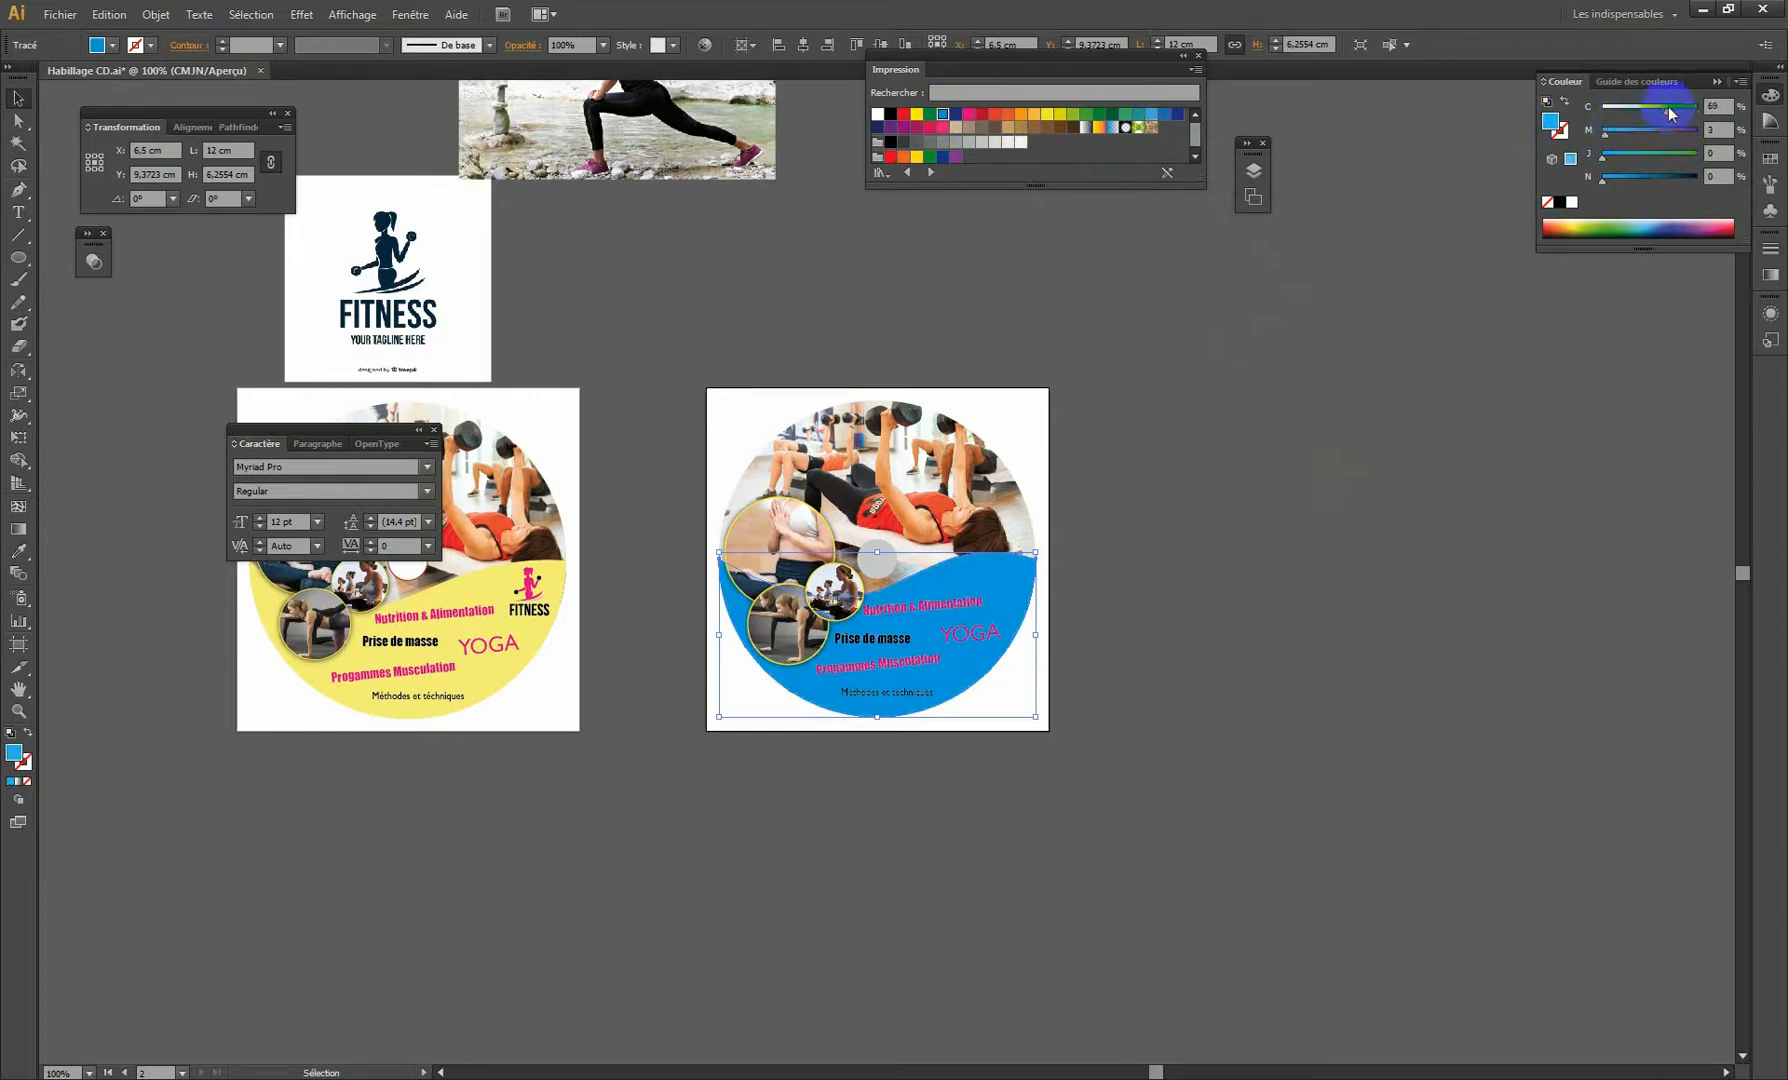
mouse_move(1665, 113)
mouse_down()
mouse_move(1680, 113)
mouse_move(1659, 111)
mouse_up()
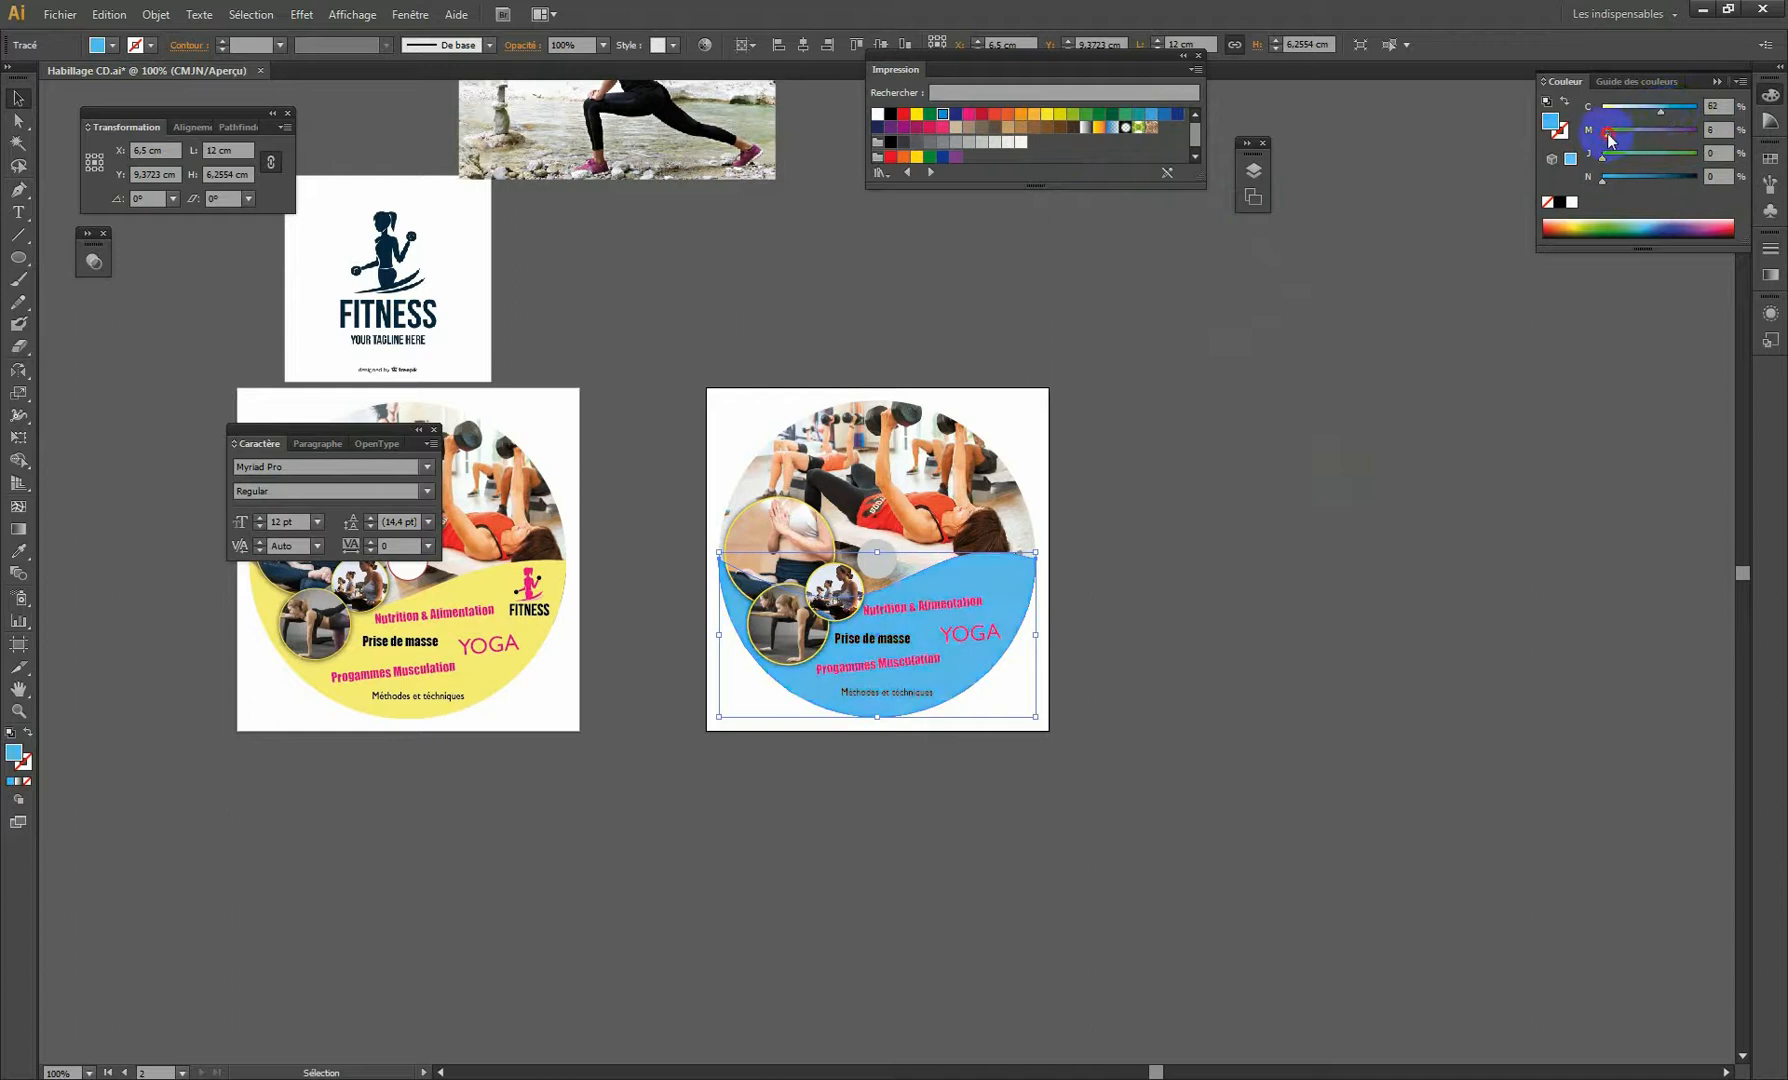
click(1305, 403)
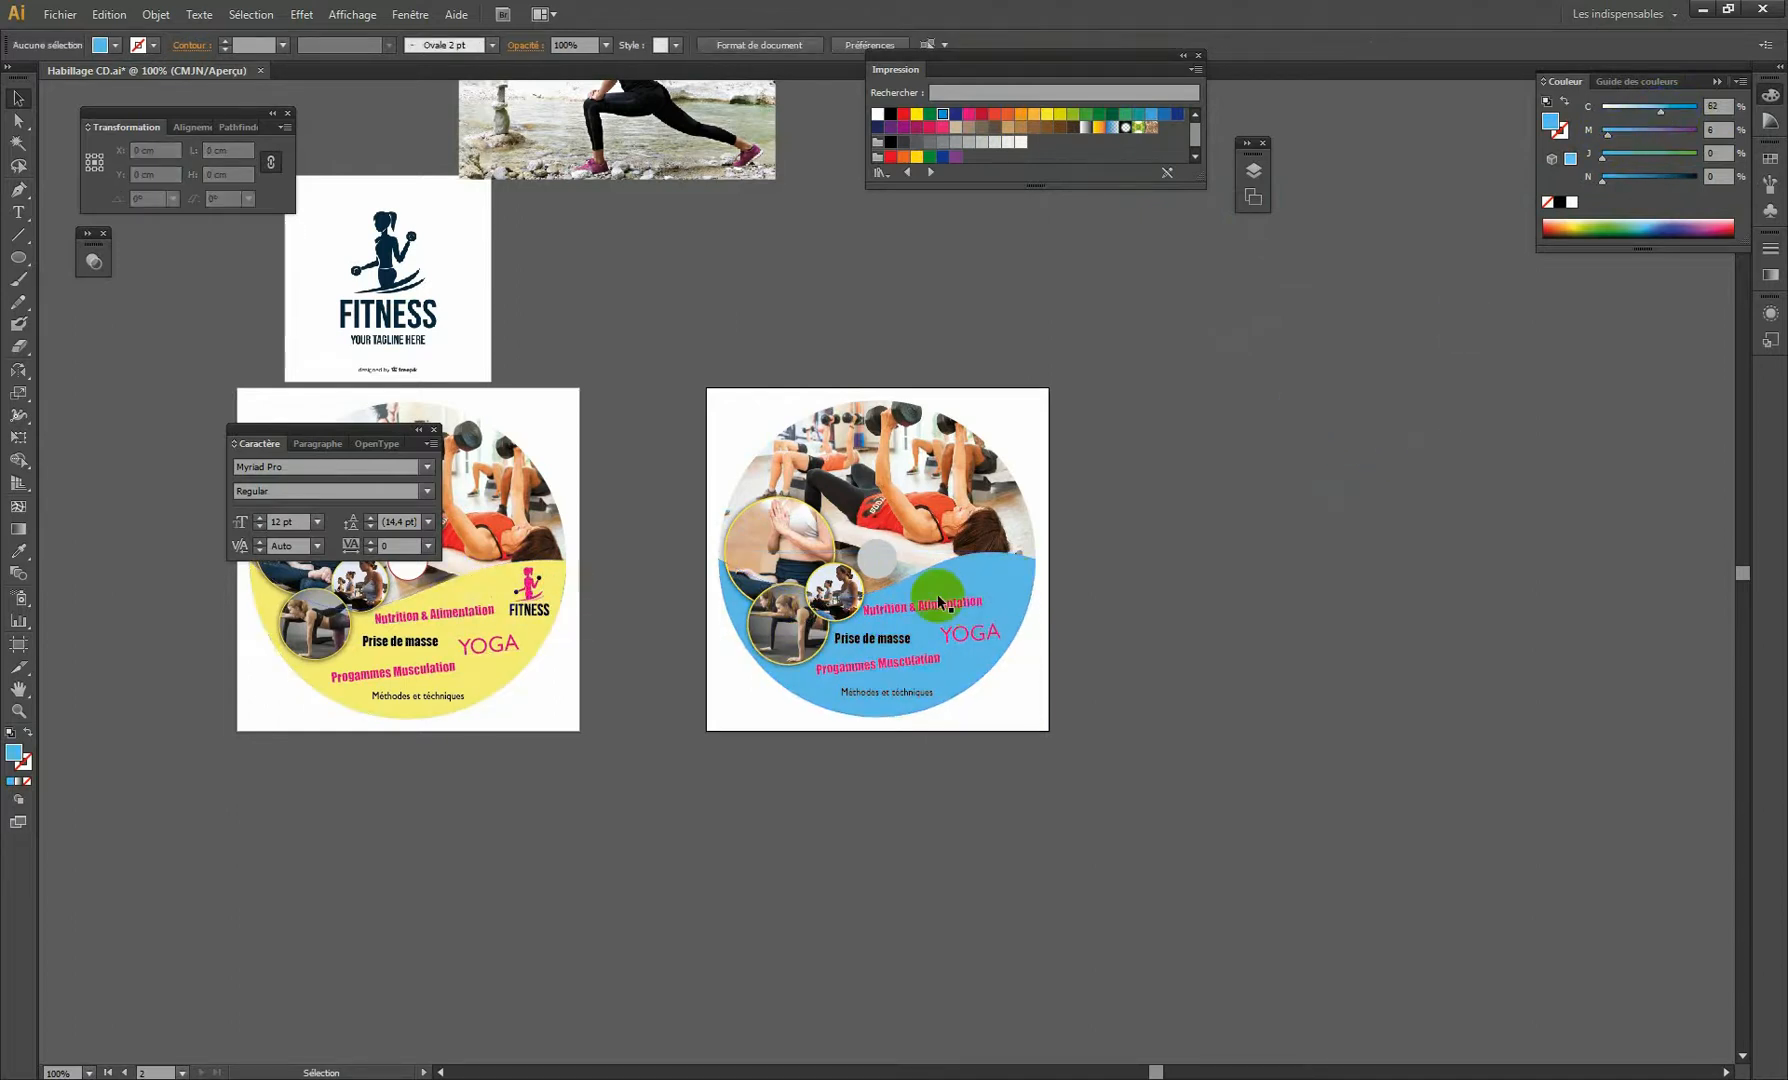
Duplicate the FITNESS logo image onto the empty canvas beside the second artboard.
key(space)
drag(1033, 495, 1001, 580)
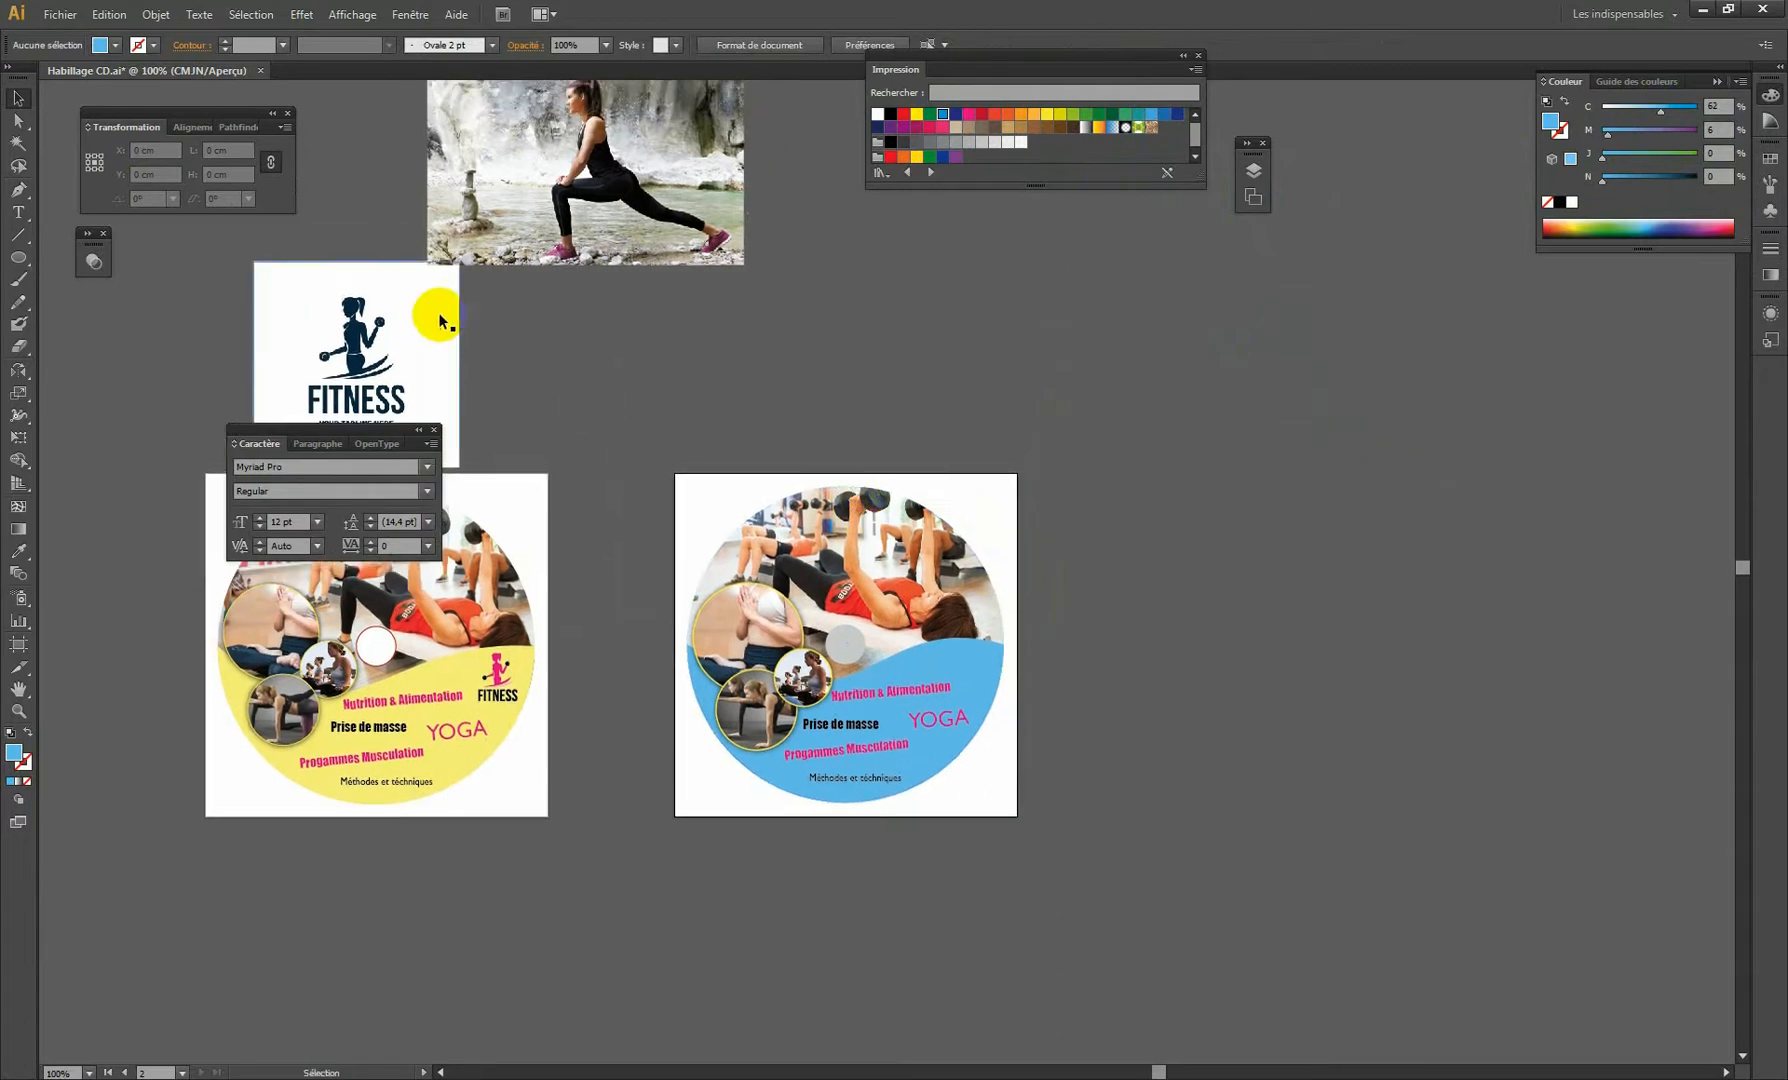
drag(439, 312, 1139, 397)
key(space)
drag(1050, 434, 842, 601)
Examine the edges of the woman's head and the lettering in the bitmap FITNESS logo at high magnification.
key(ctrl+space)
drag(559, 419, 798, 631)
key(space)
key(ctrl+space)
drag(584, 292, 836, 600)
key(ctrl+alt+space)
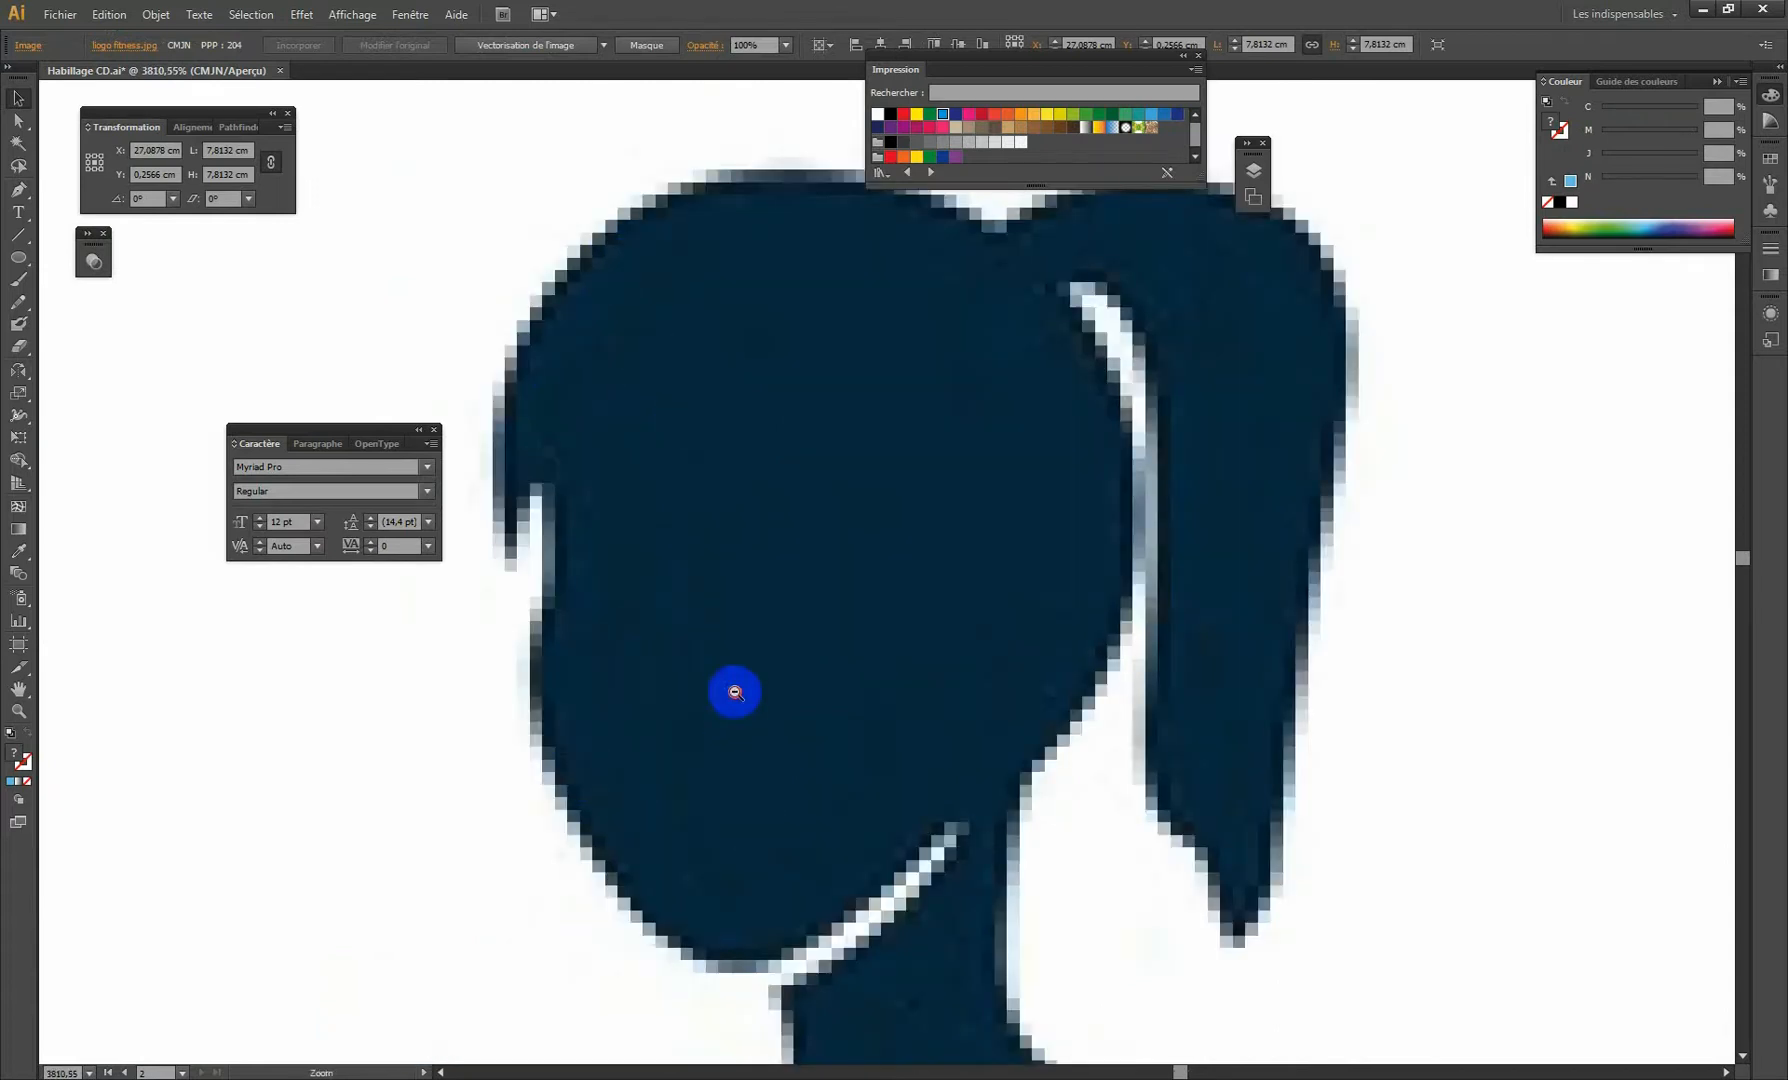
click(735, 691)
click(750, 700)
click(894, 783)
click(925, 769)
click(925, 769)
click(925, 770)
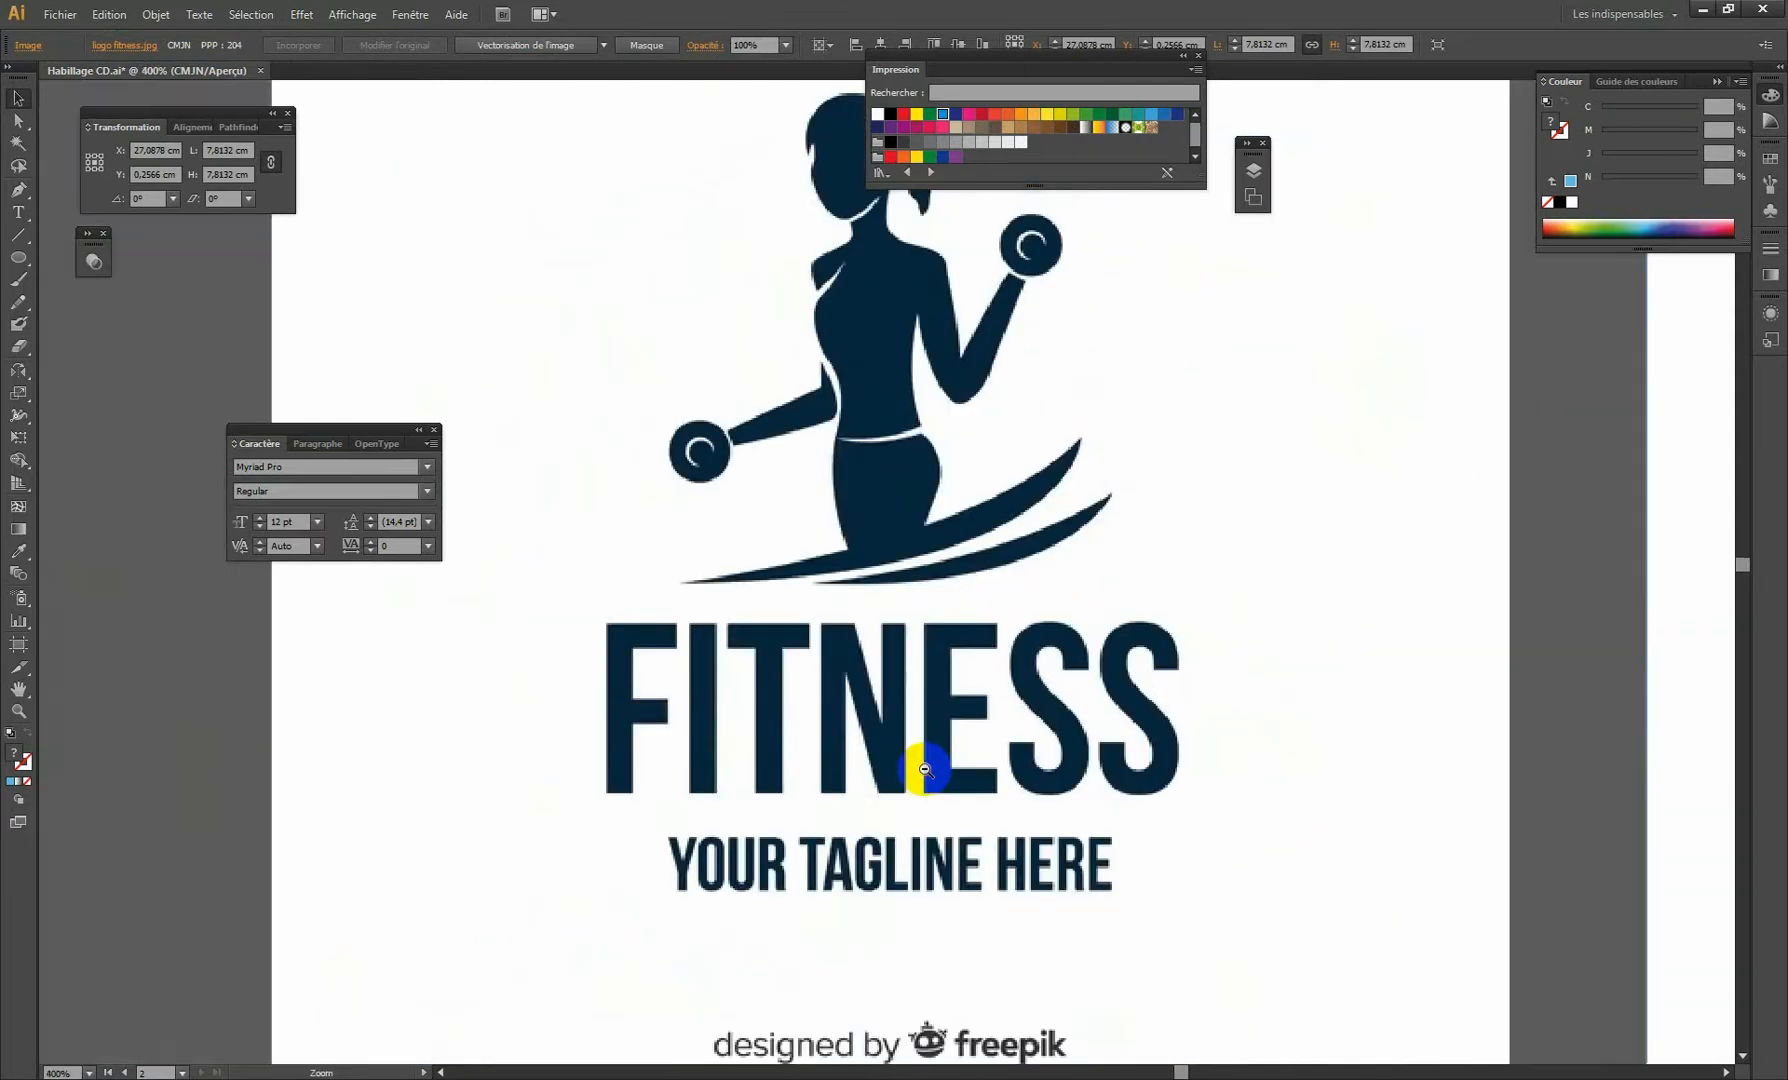
click(925, 770)
click(926, 770)
key(space)
drag(980, 431, 756, 598)
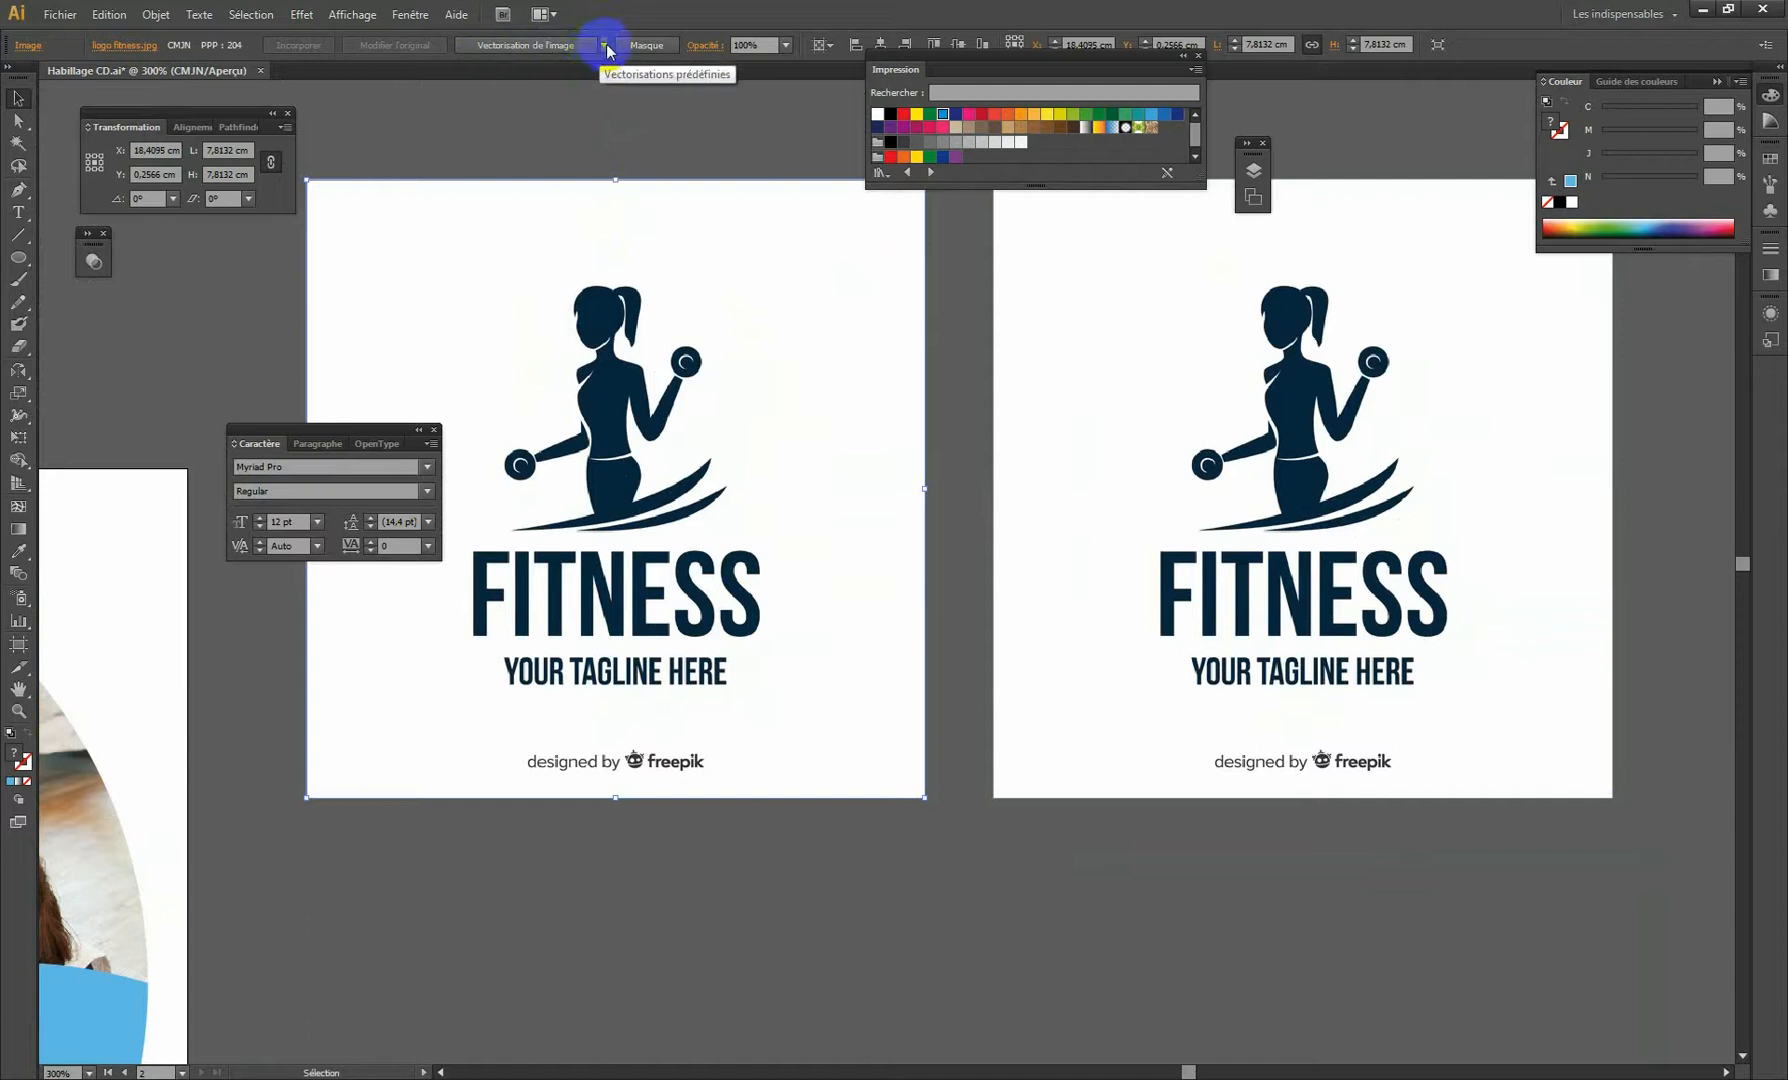
Trace the selected FITNESS logo image with the "Logo noir et blanc" preset and clear the character settings out of its way.
click(604, 46)
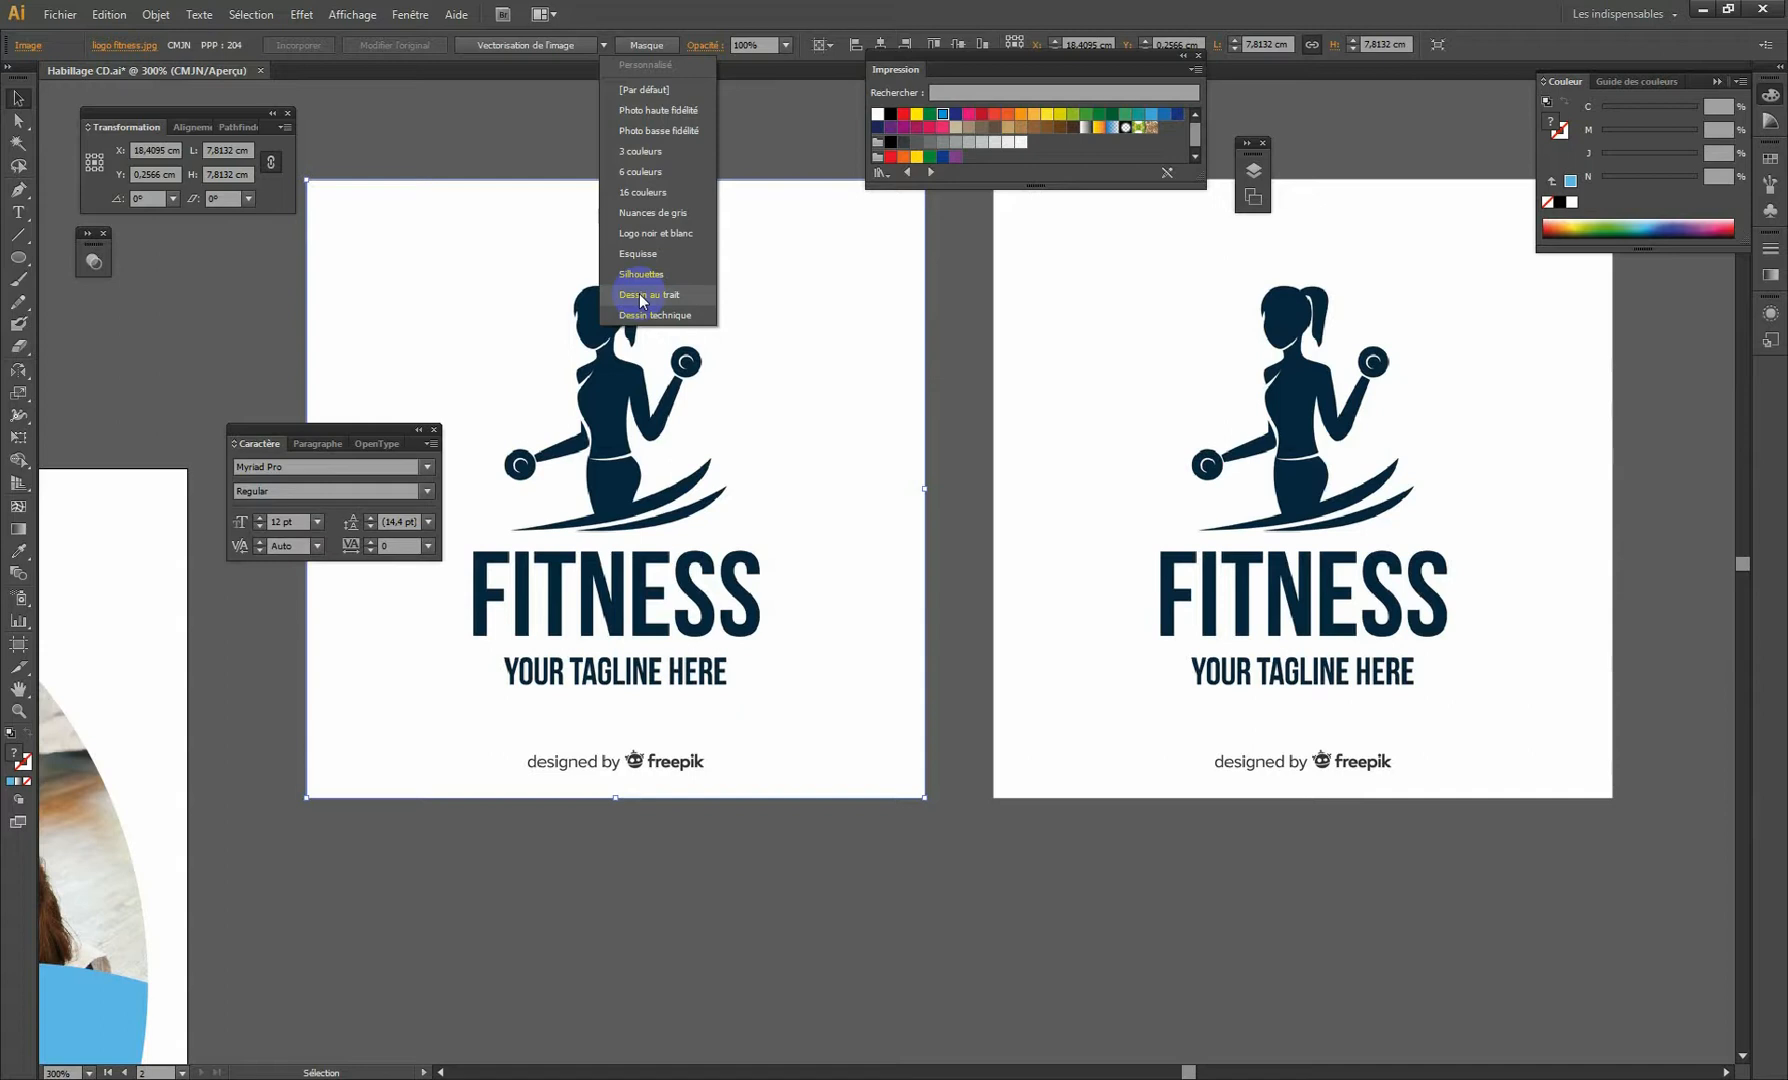
click(657, 242)
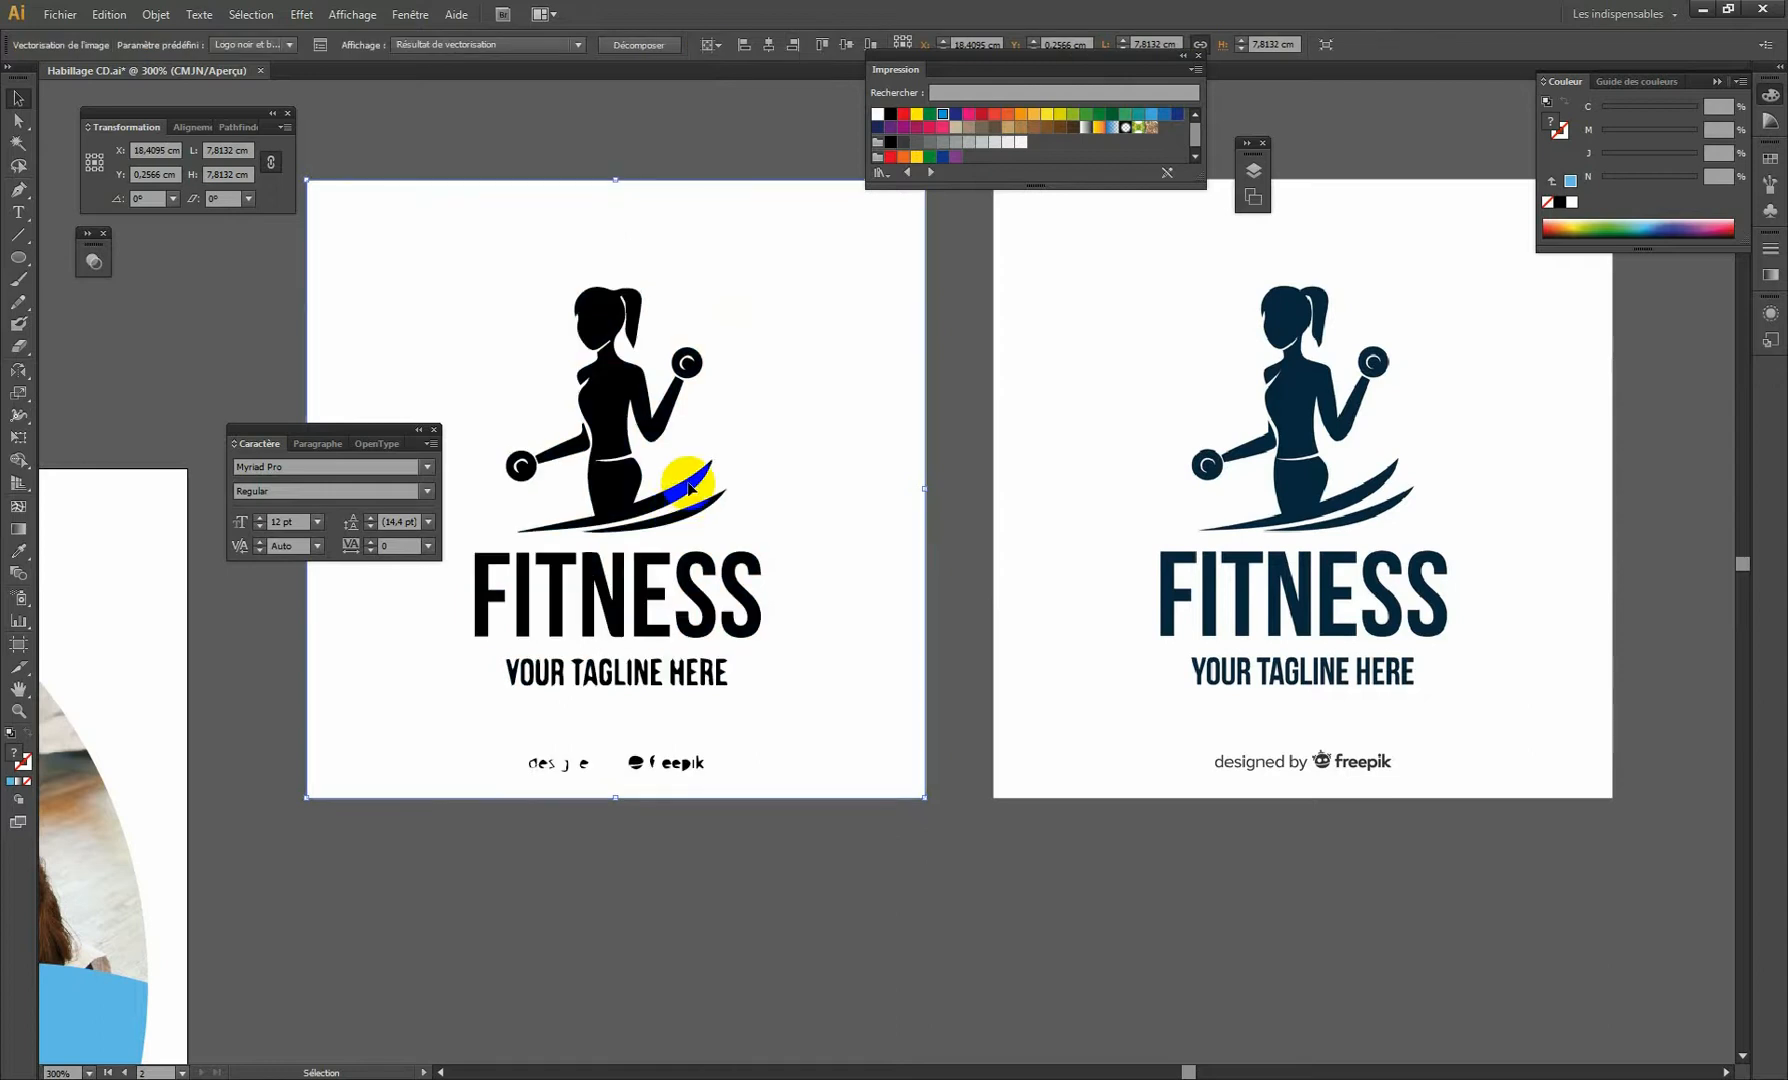
drag(387, 437, 184, 392)
Compare the edges of the traced figure with those of the untraced logo copy at high magnification.
key(z)
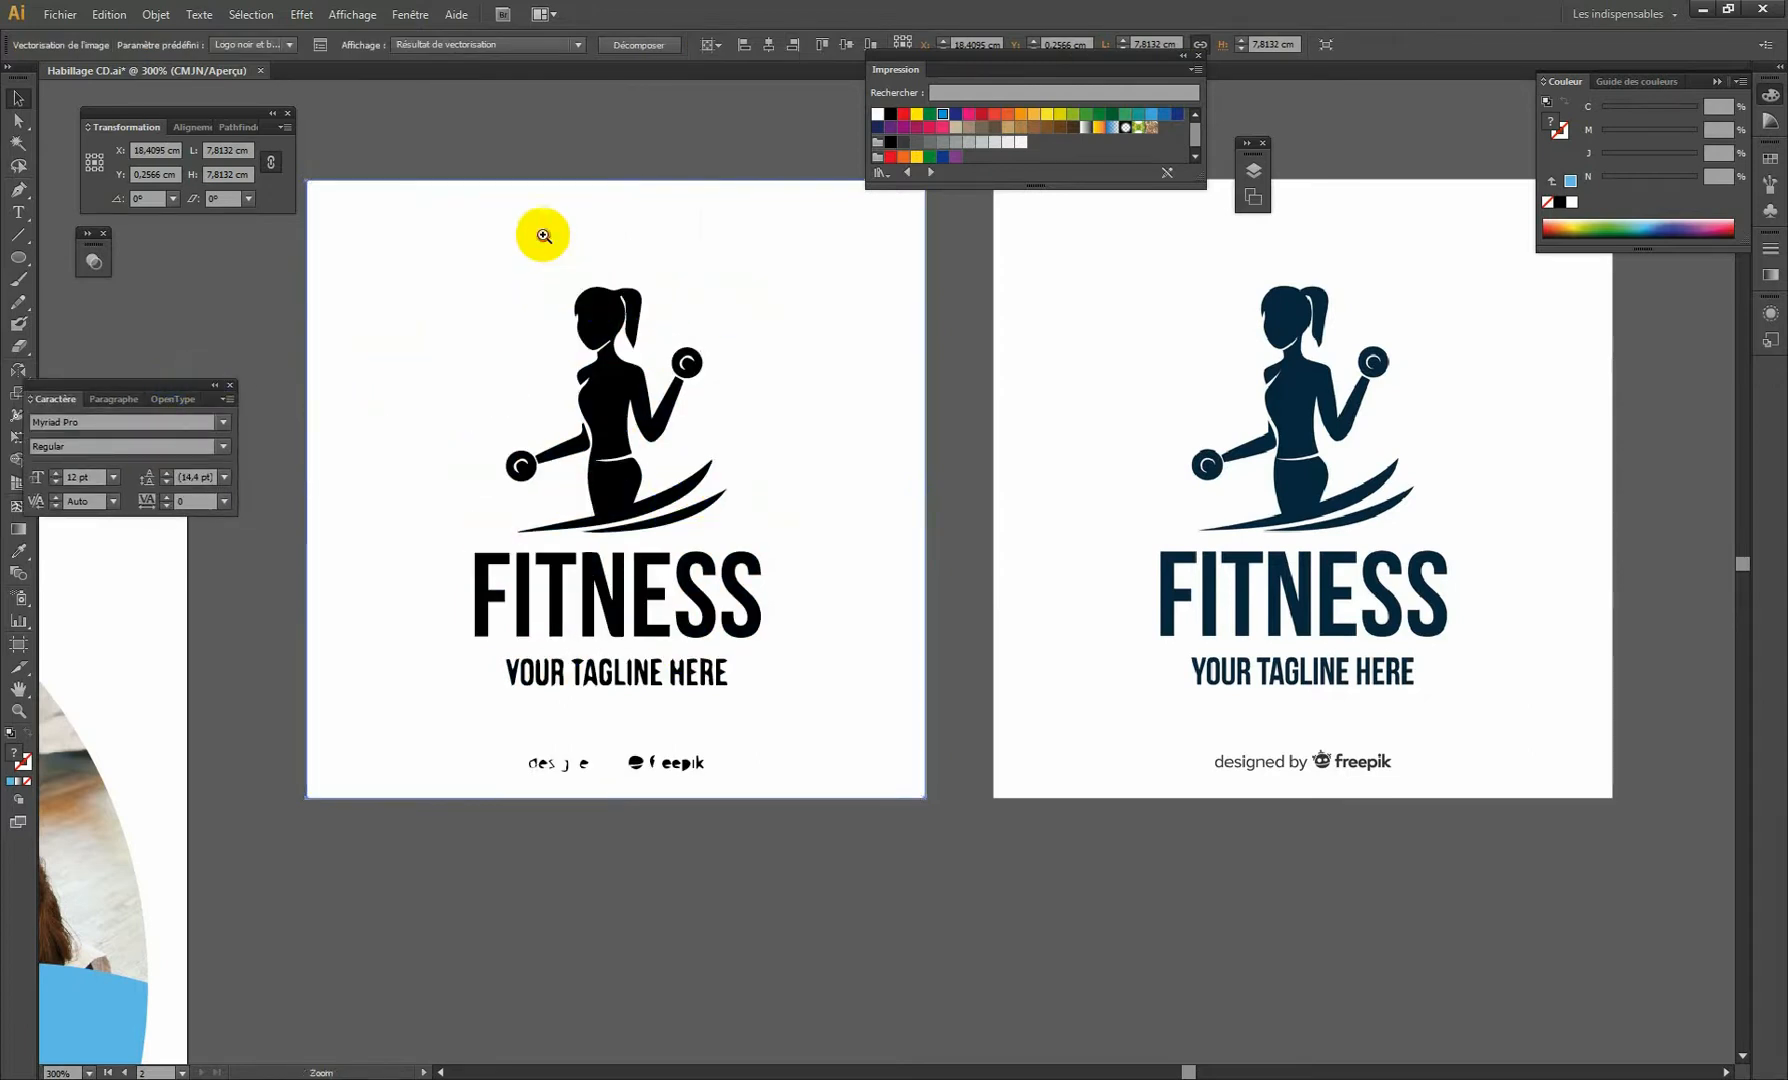
drag(542, 231, 741, 486)
drag(571, 219, 826, 539)
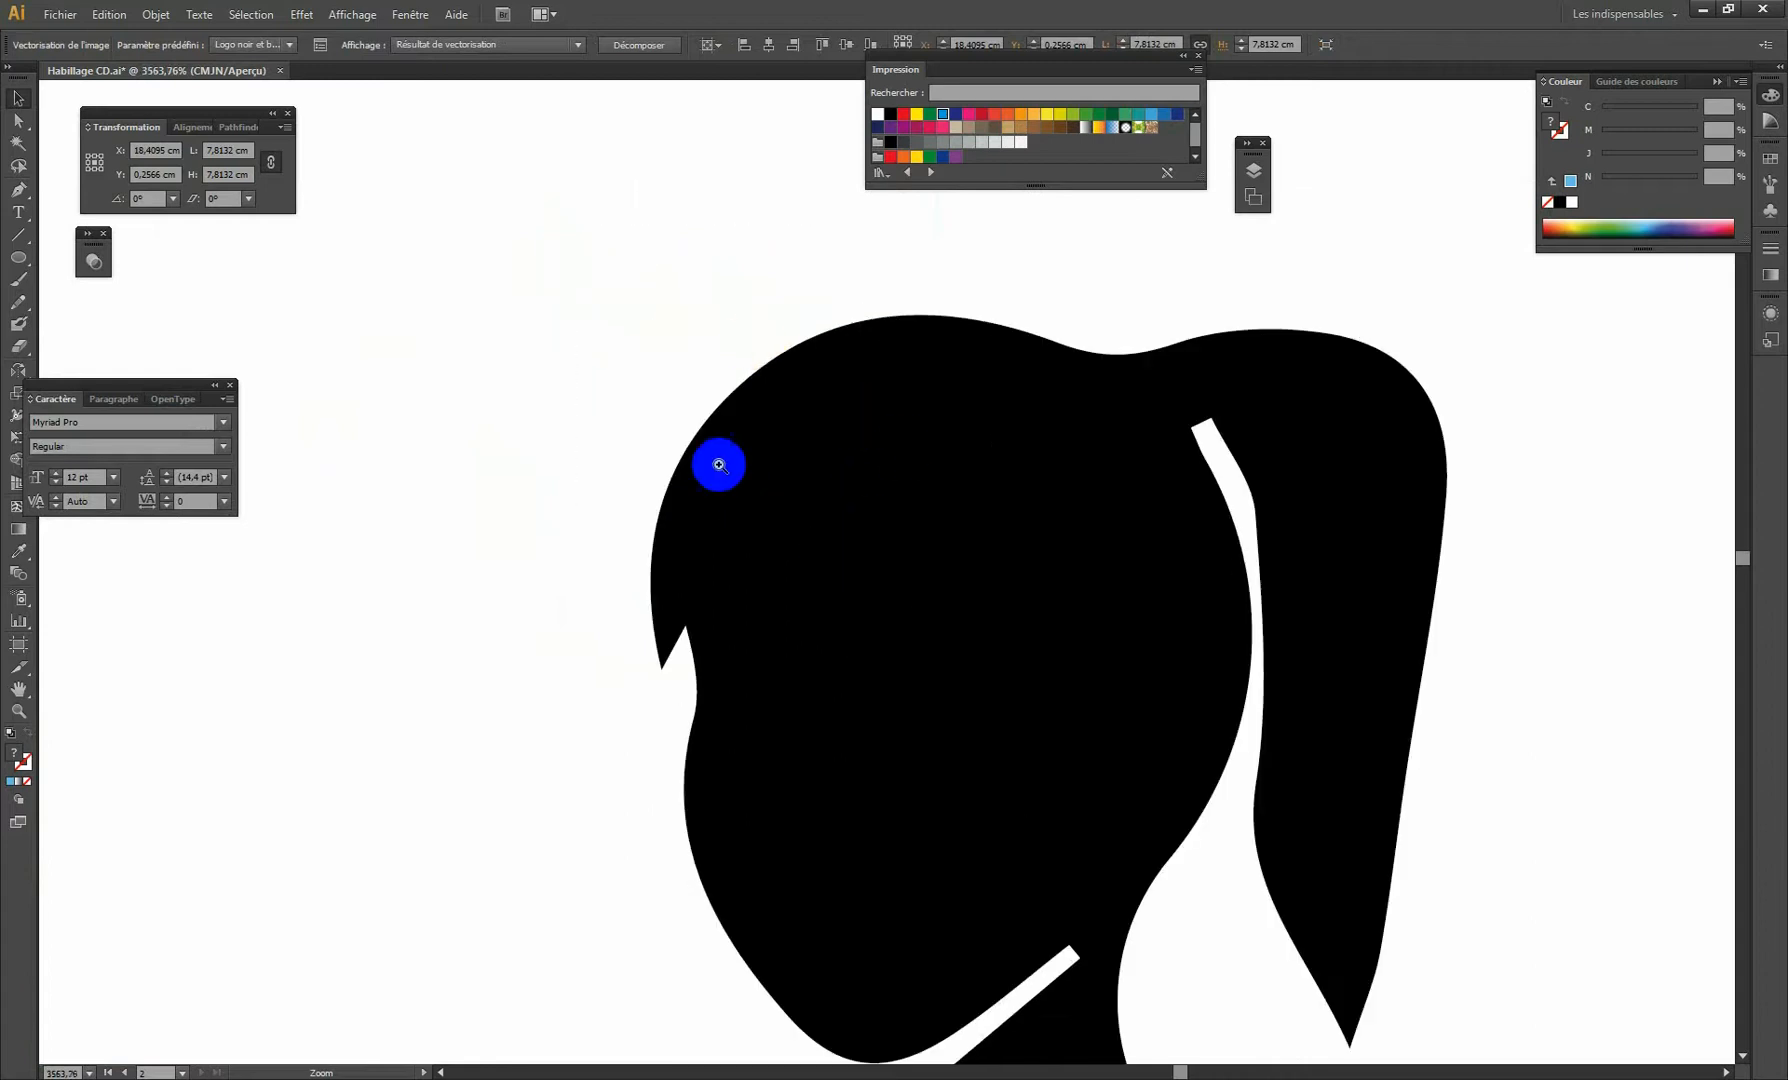
drag(600, 268, 762, 463)
drag(733, 305, 1000, 623)
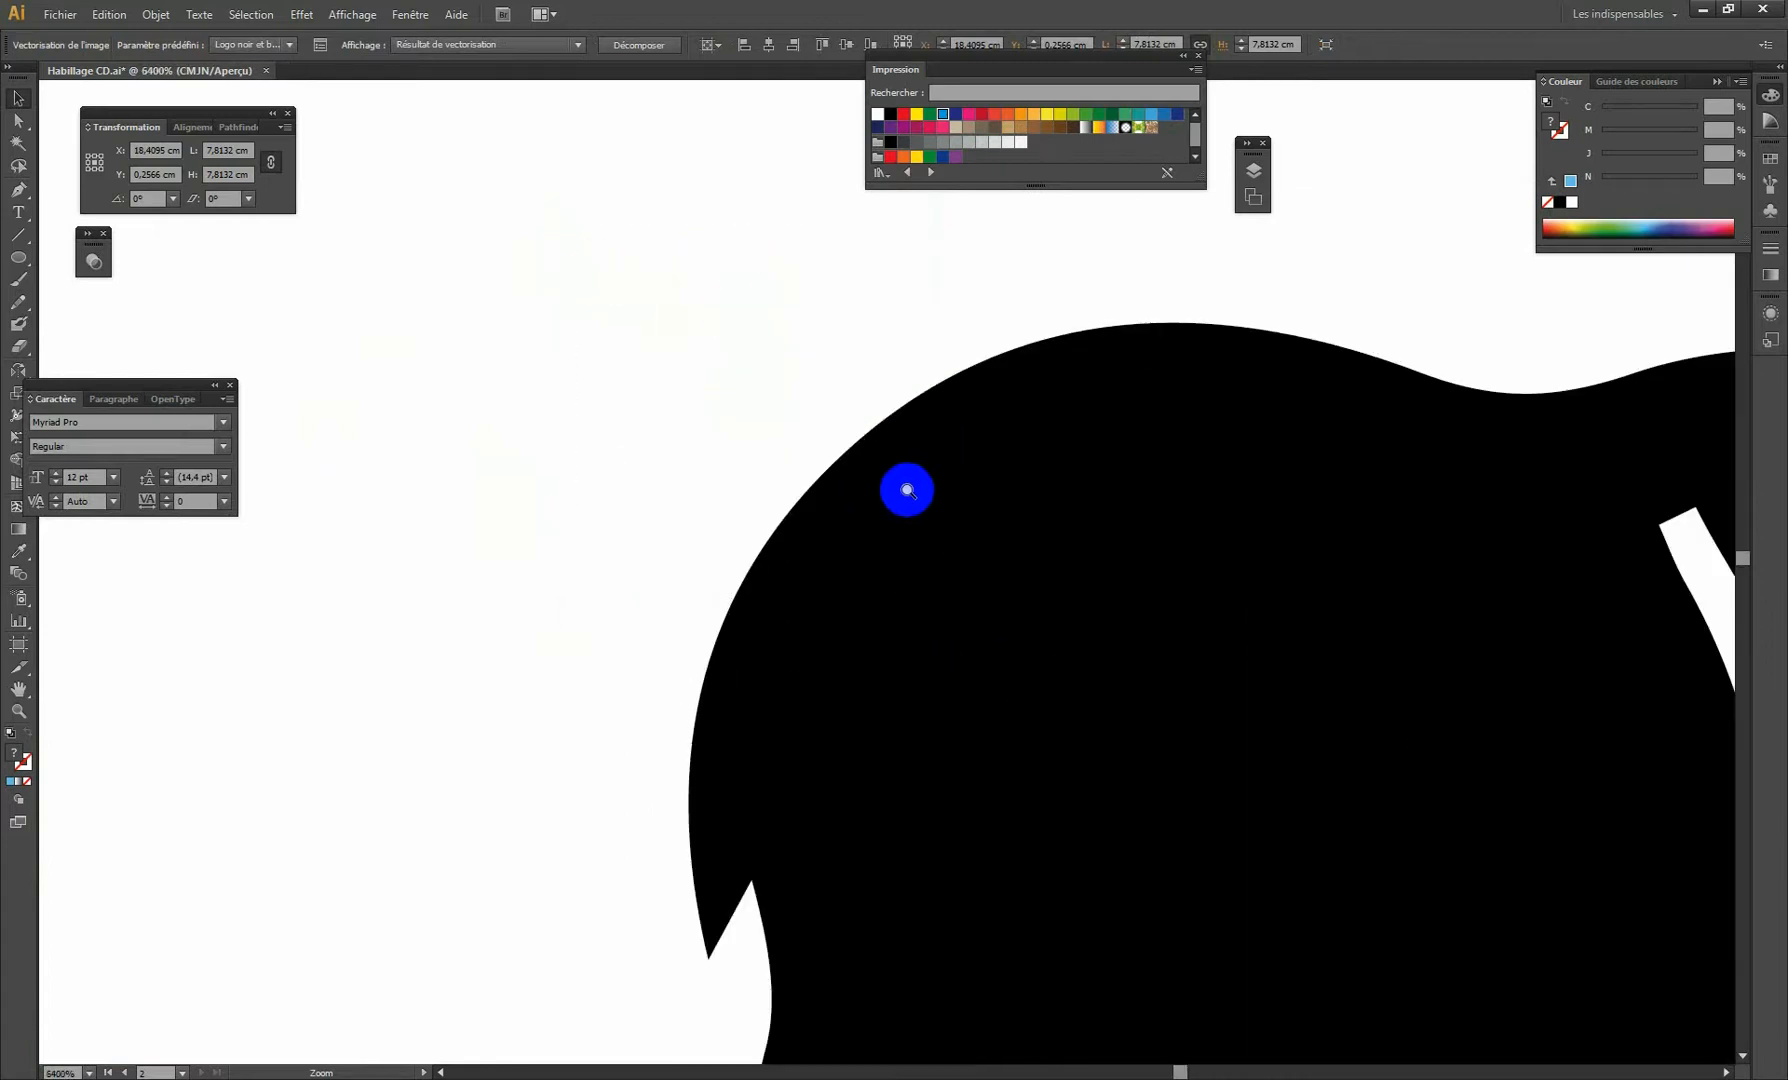
alt+click(910, 467)
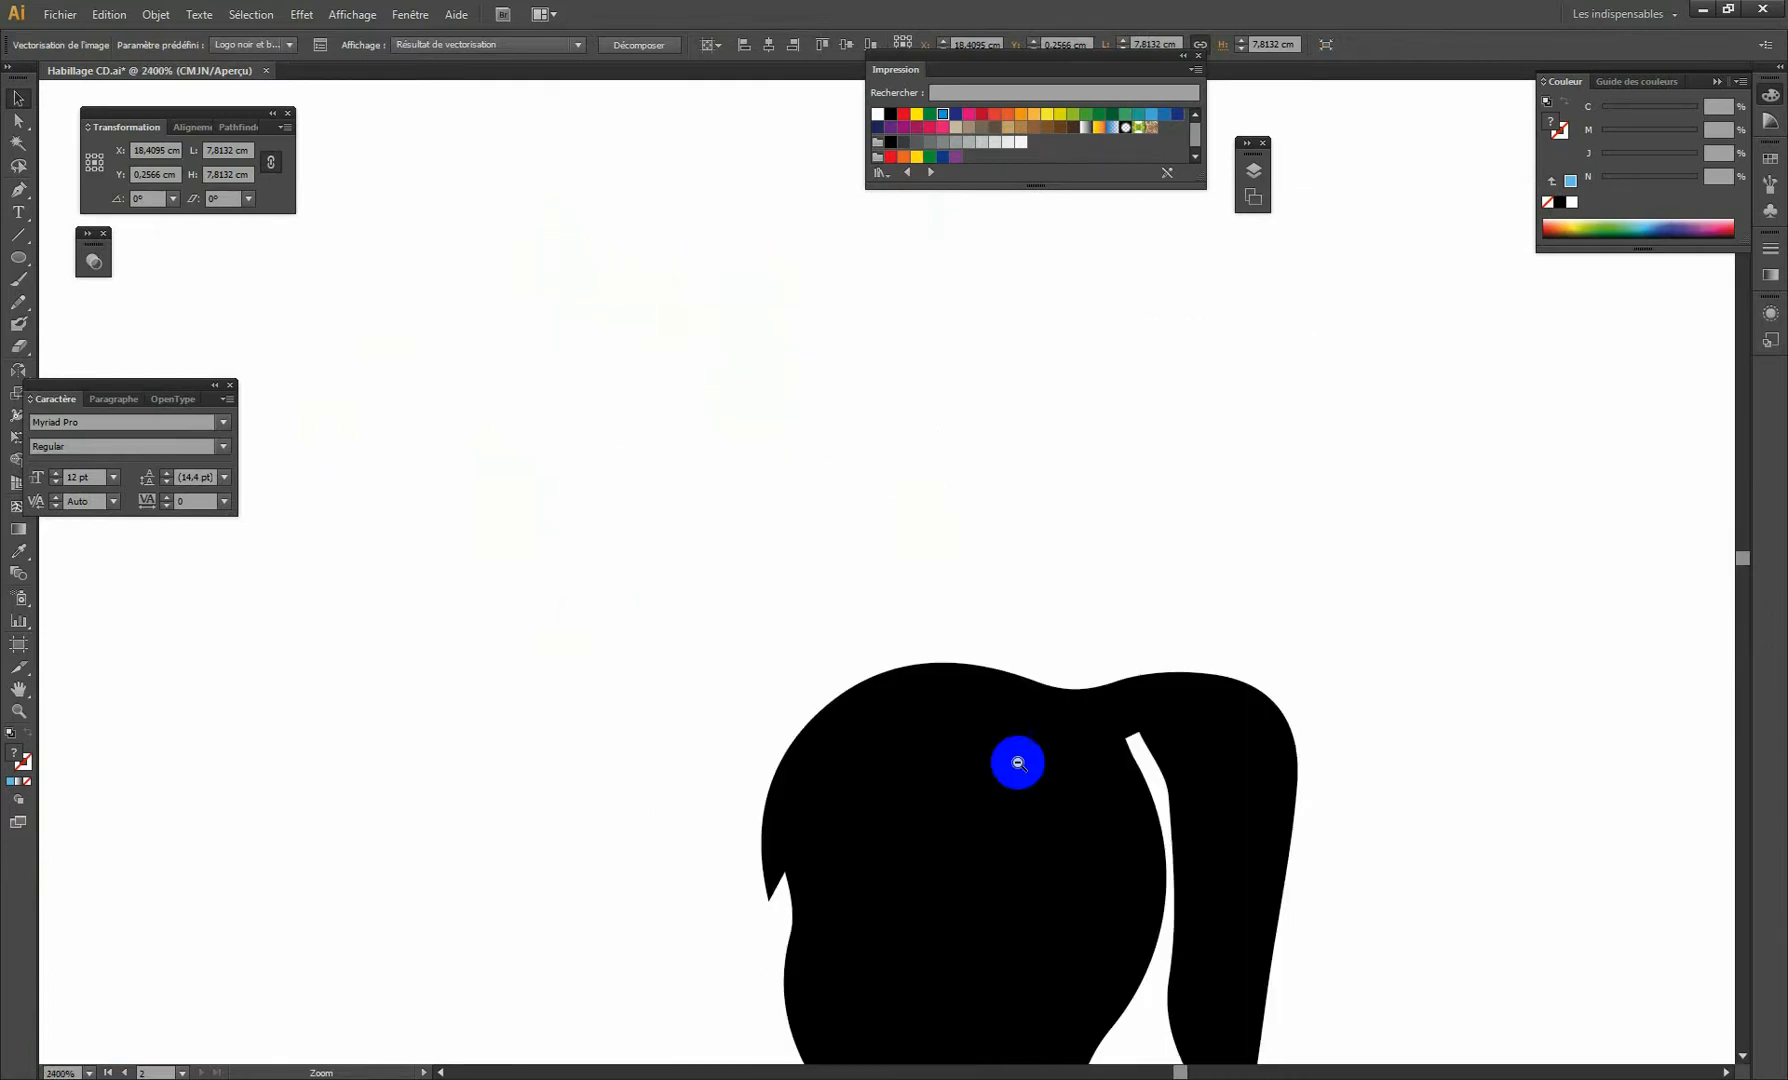
alt+click(1005, 822)
alt+click(962, 754)
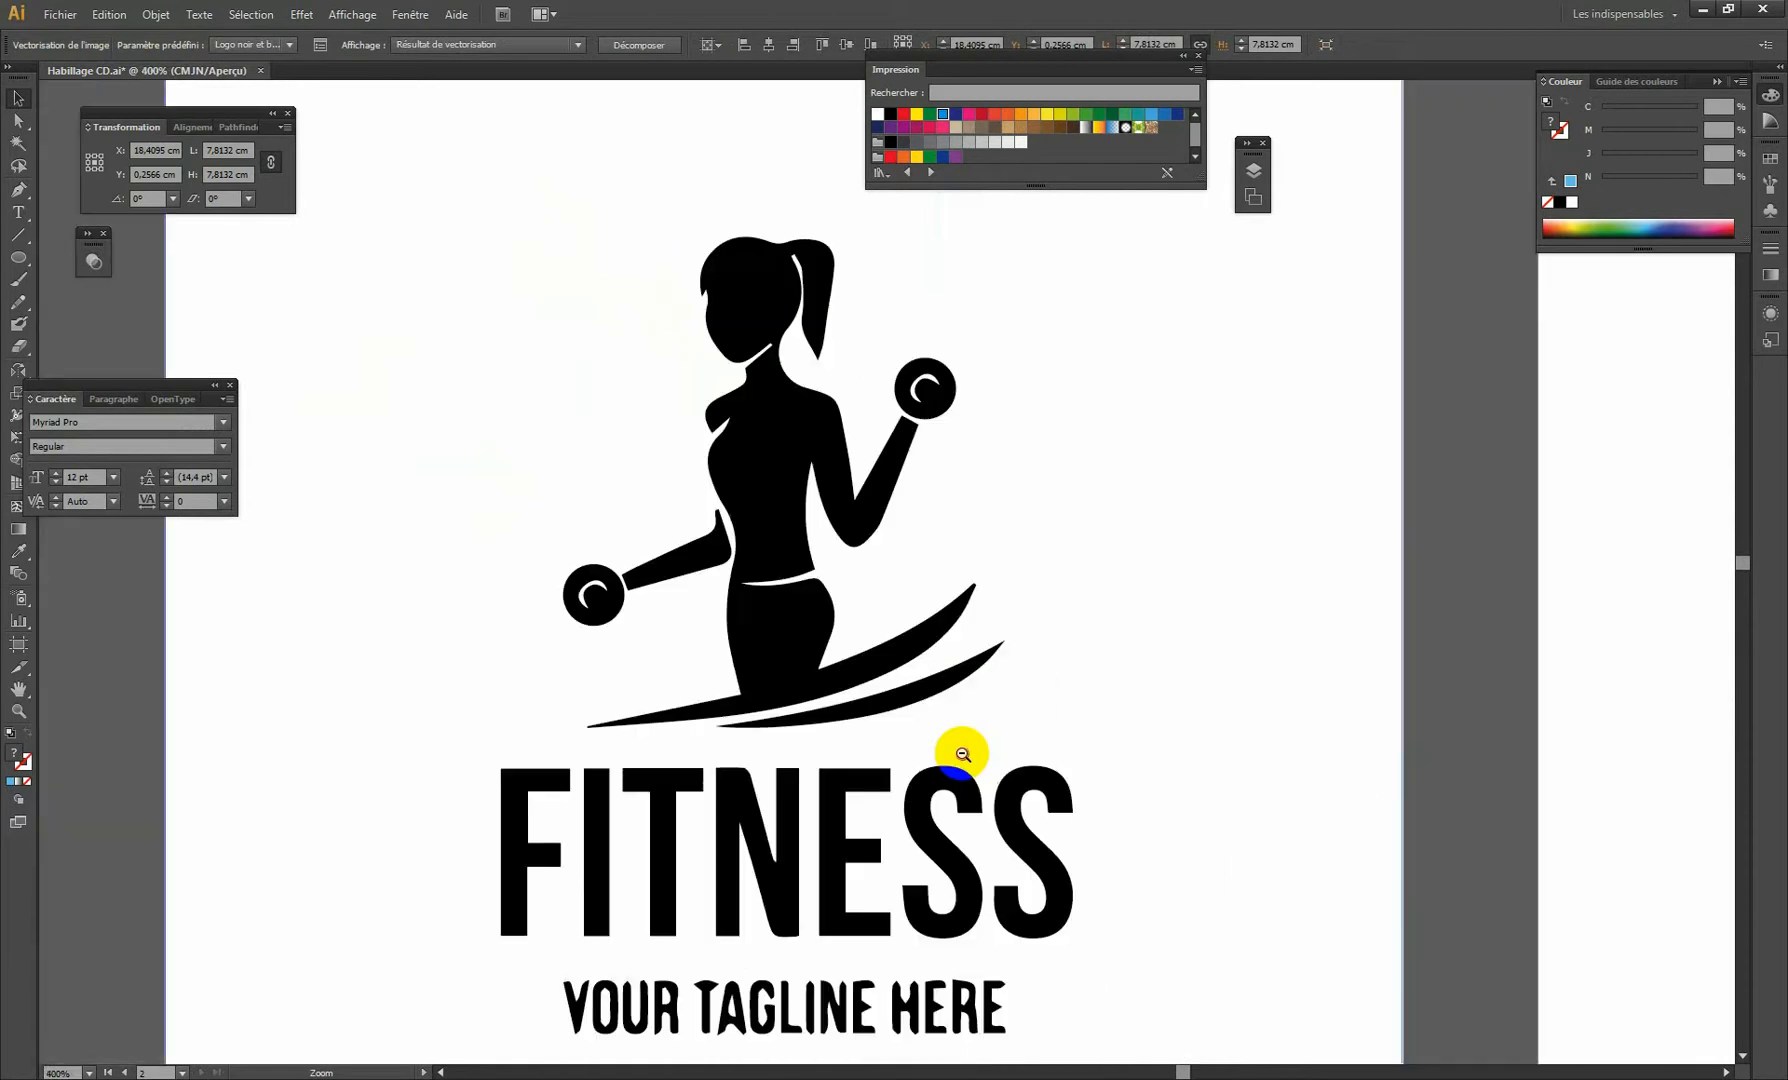
alt+click(962, 754)
drag(1386, 440, 777, 826)
drag(679, 501, 1014, 792)
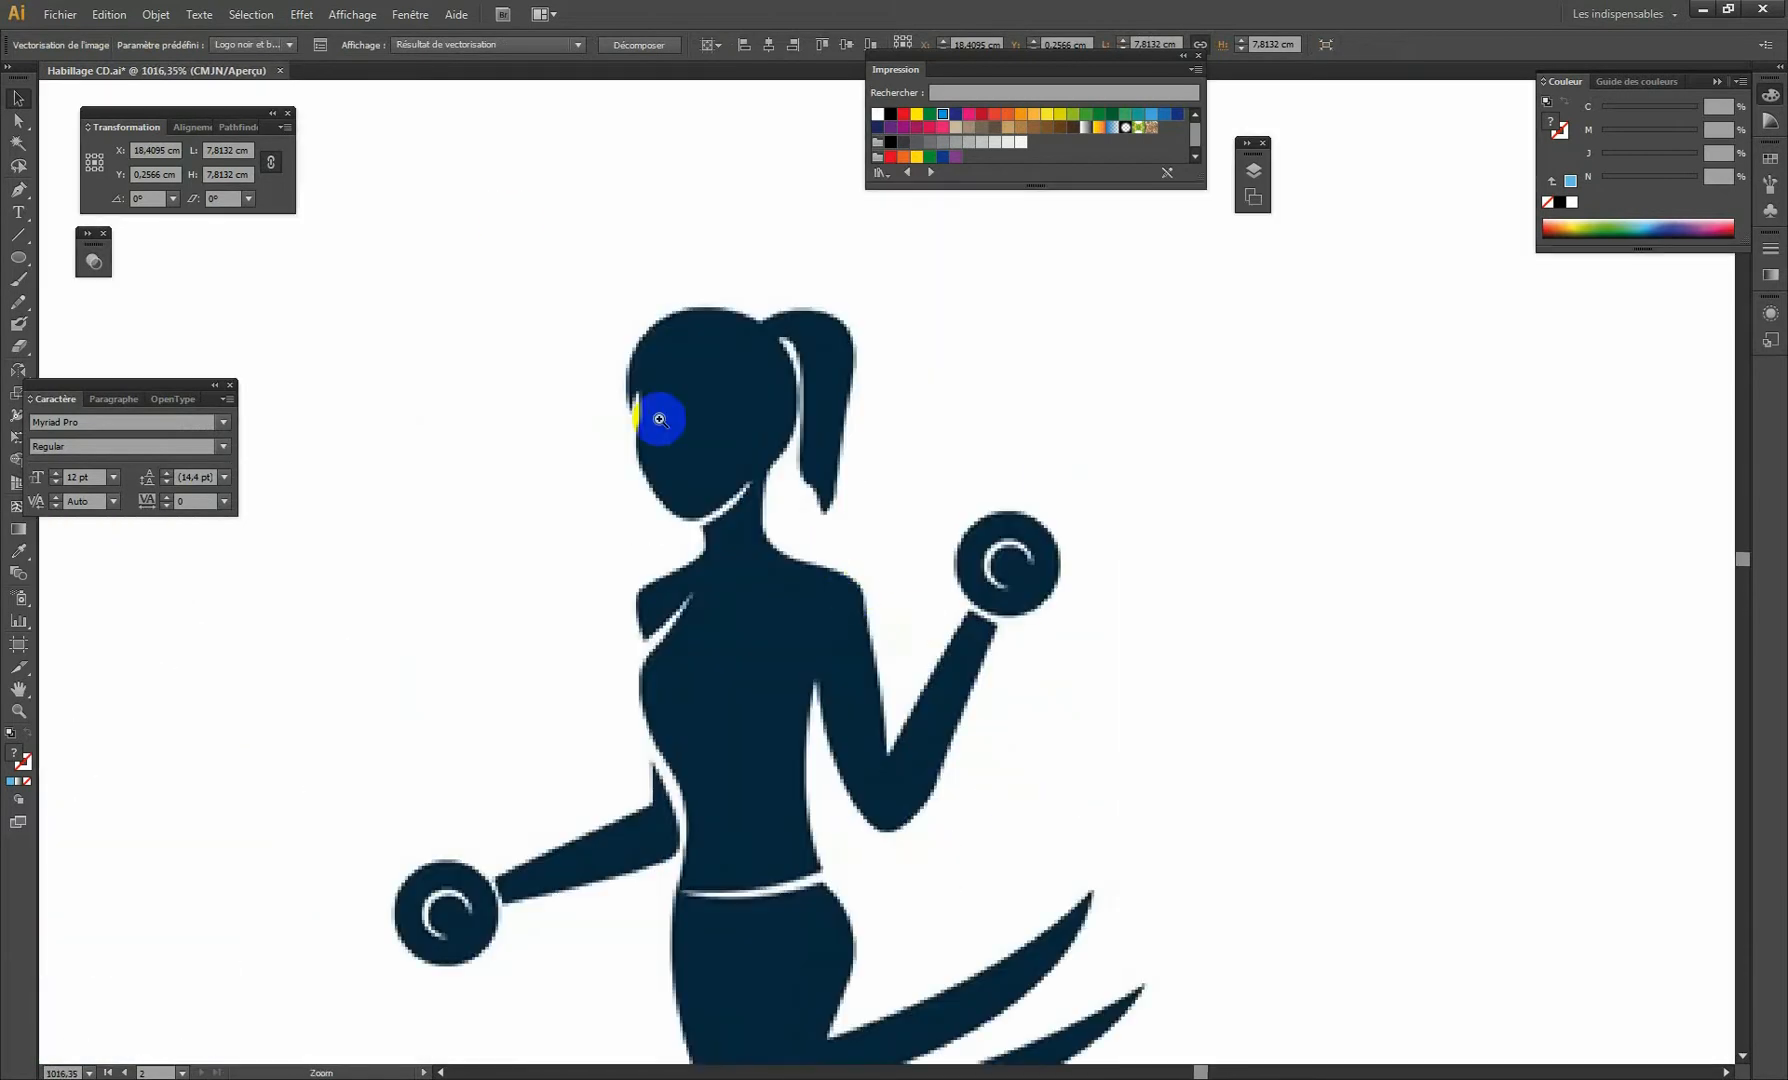
alt+click(760, 533)
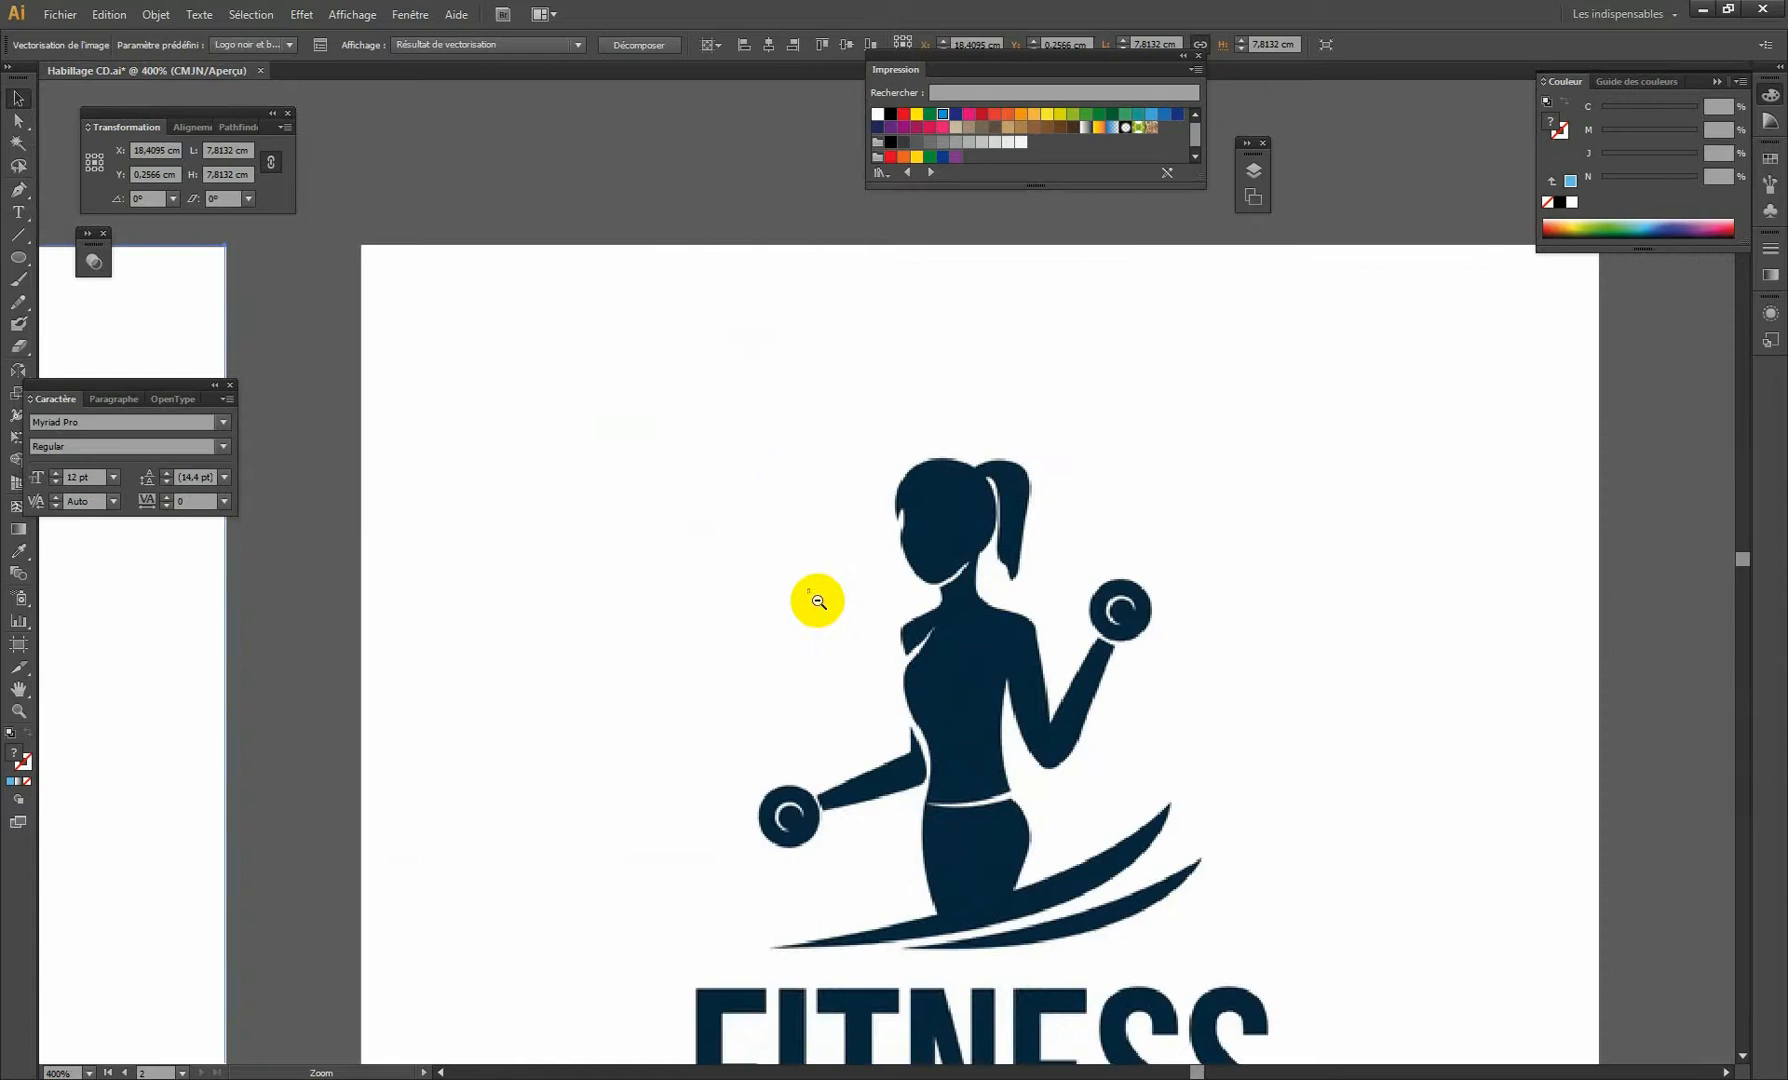
alt+click(817, 600)
Delete the untraced logo copy and expand the traced logo into editable paths.
click(1020, 517)
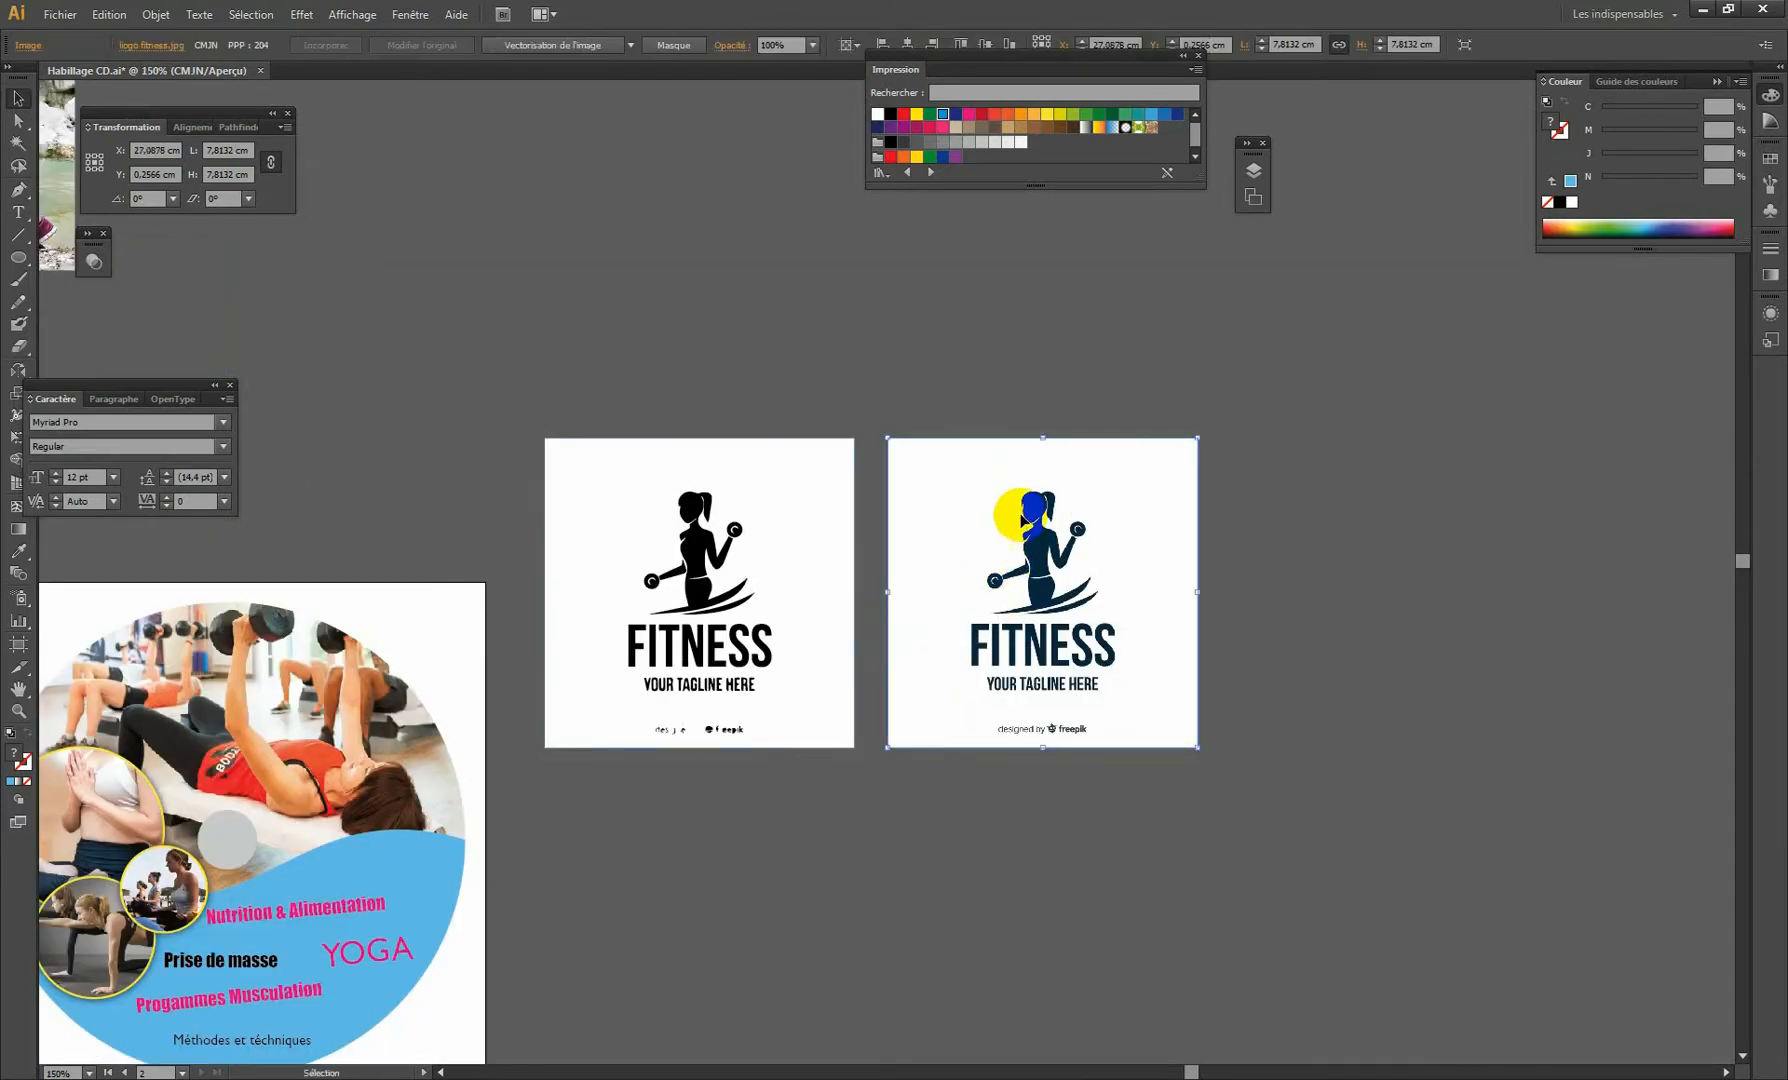
key(Delete)
click(734, 512)
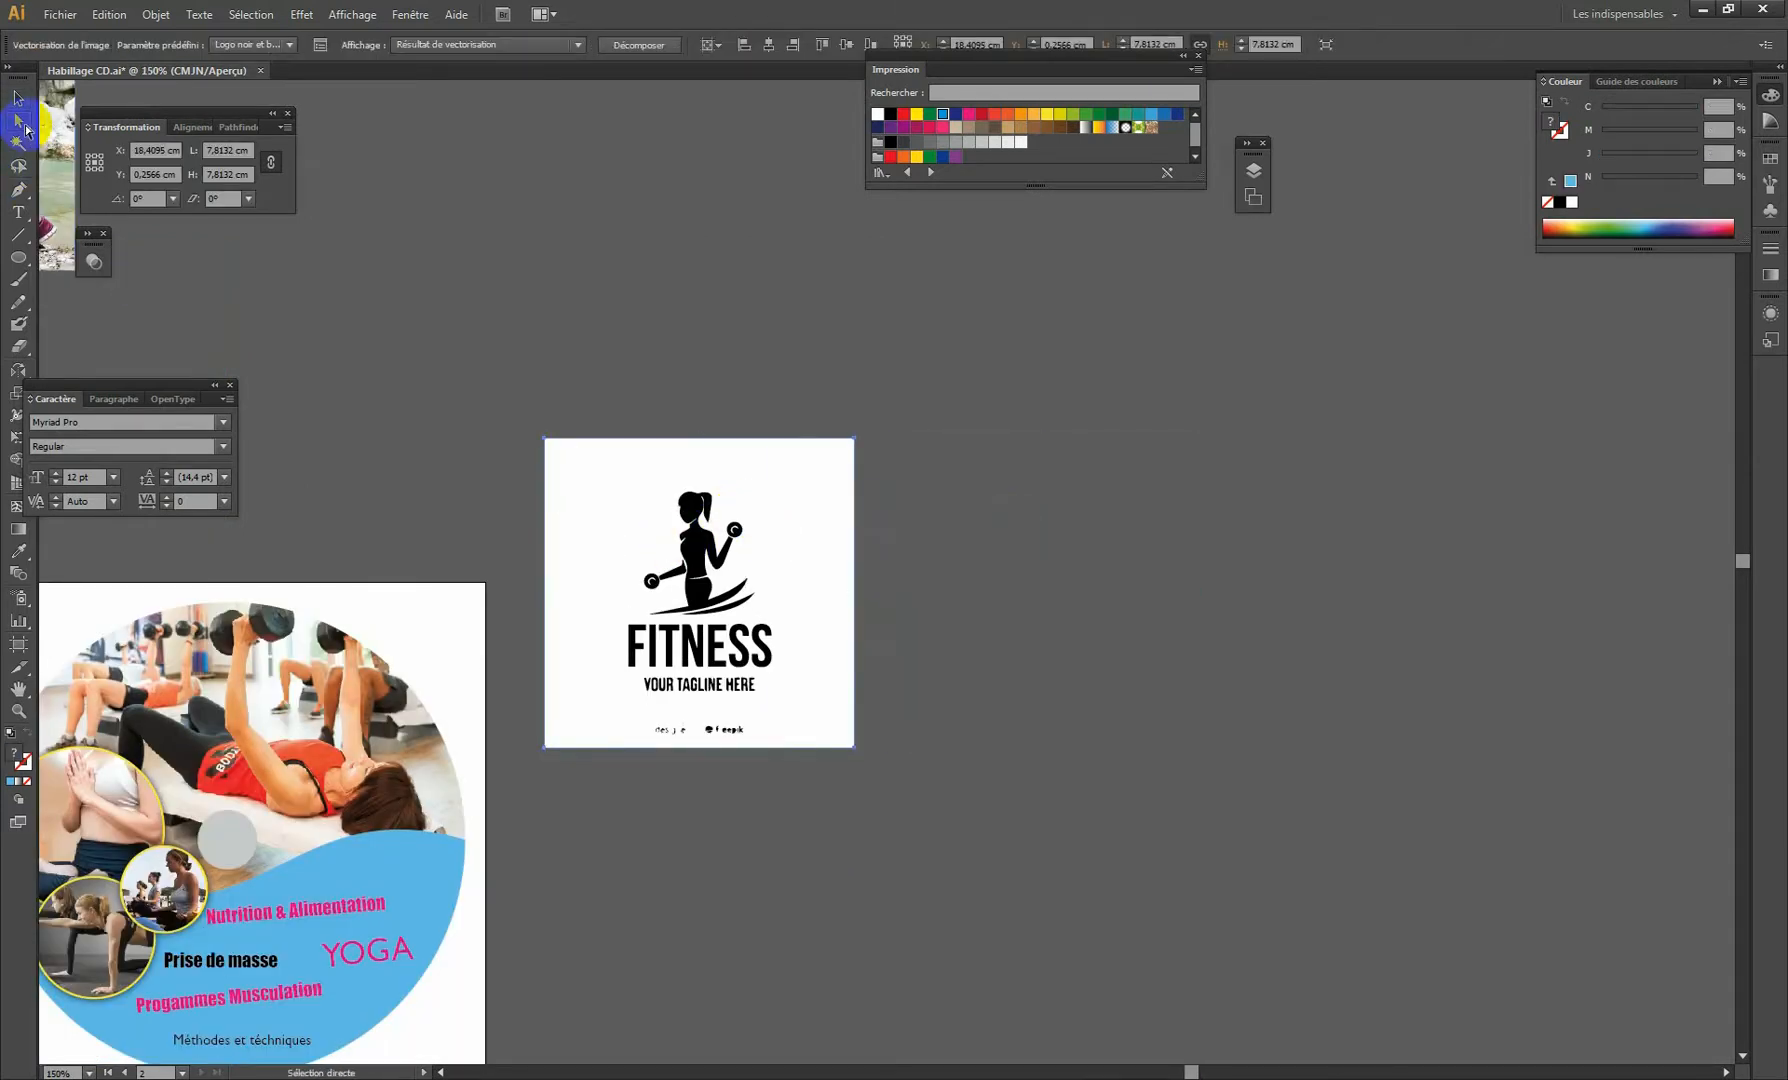
click(689, 504)
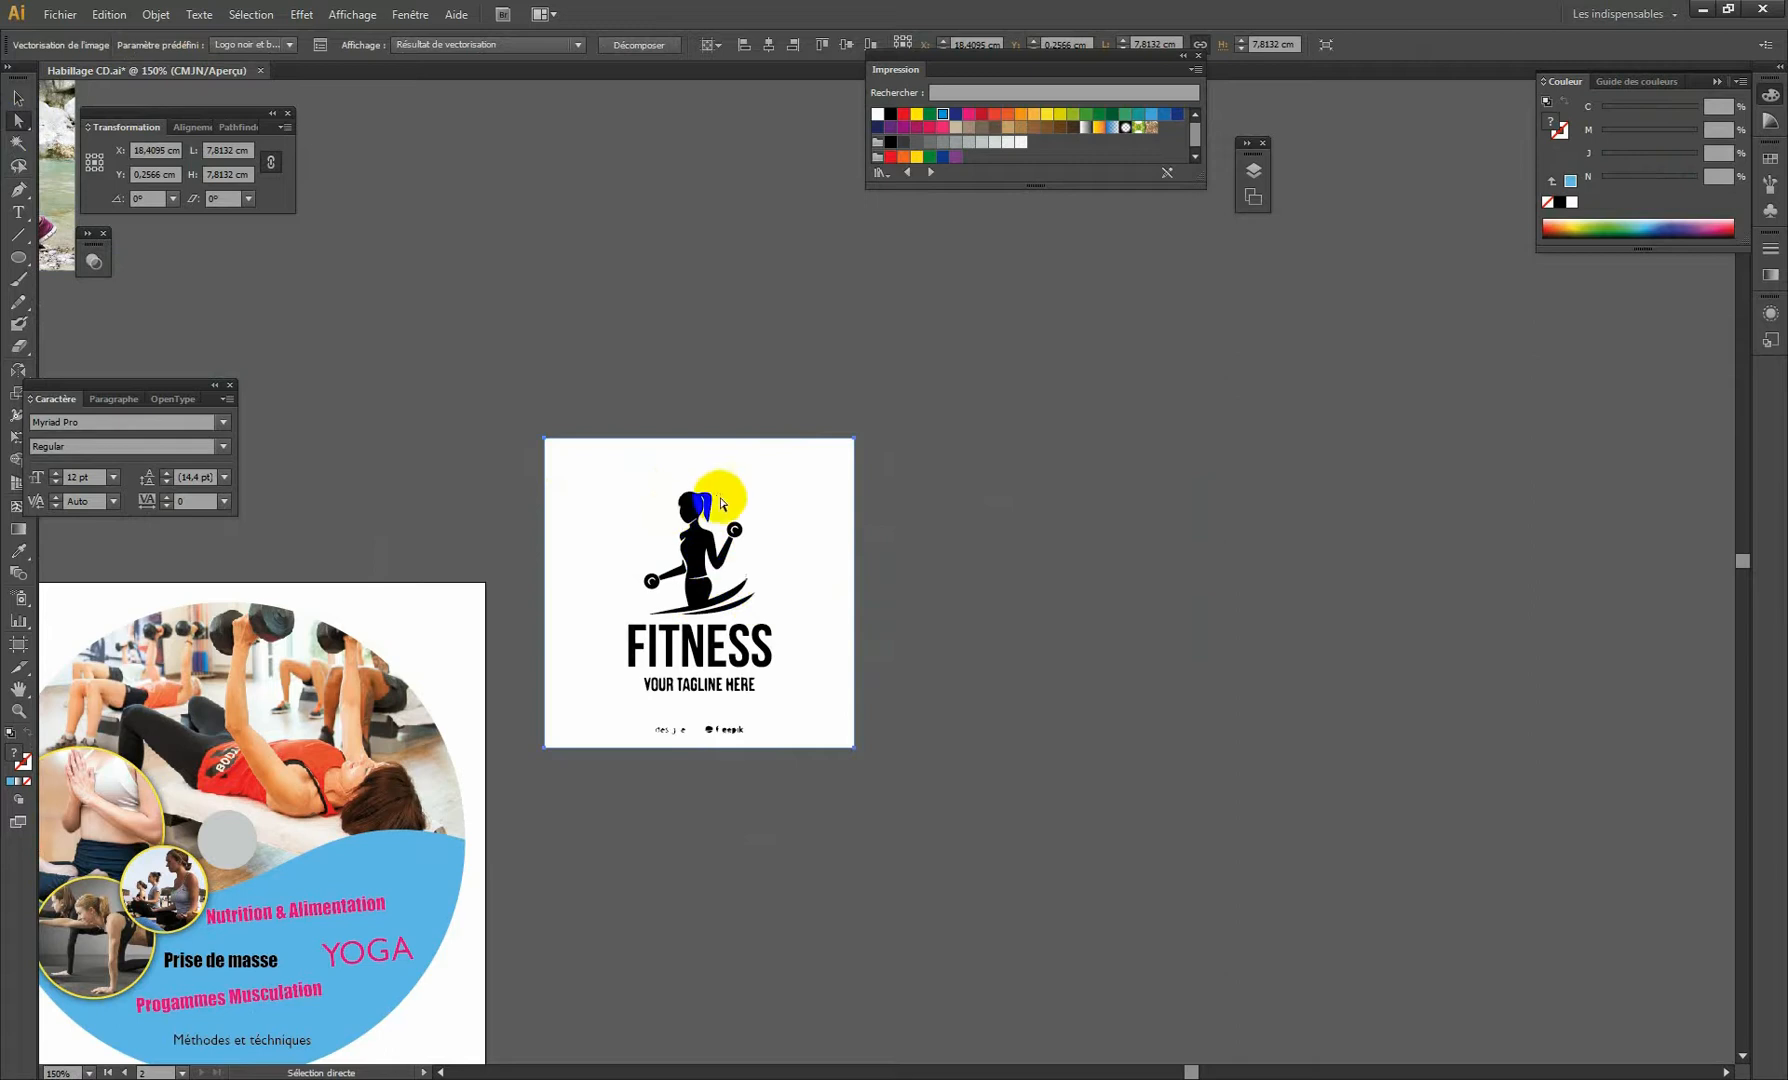
click(633, 46)
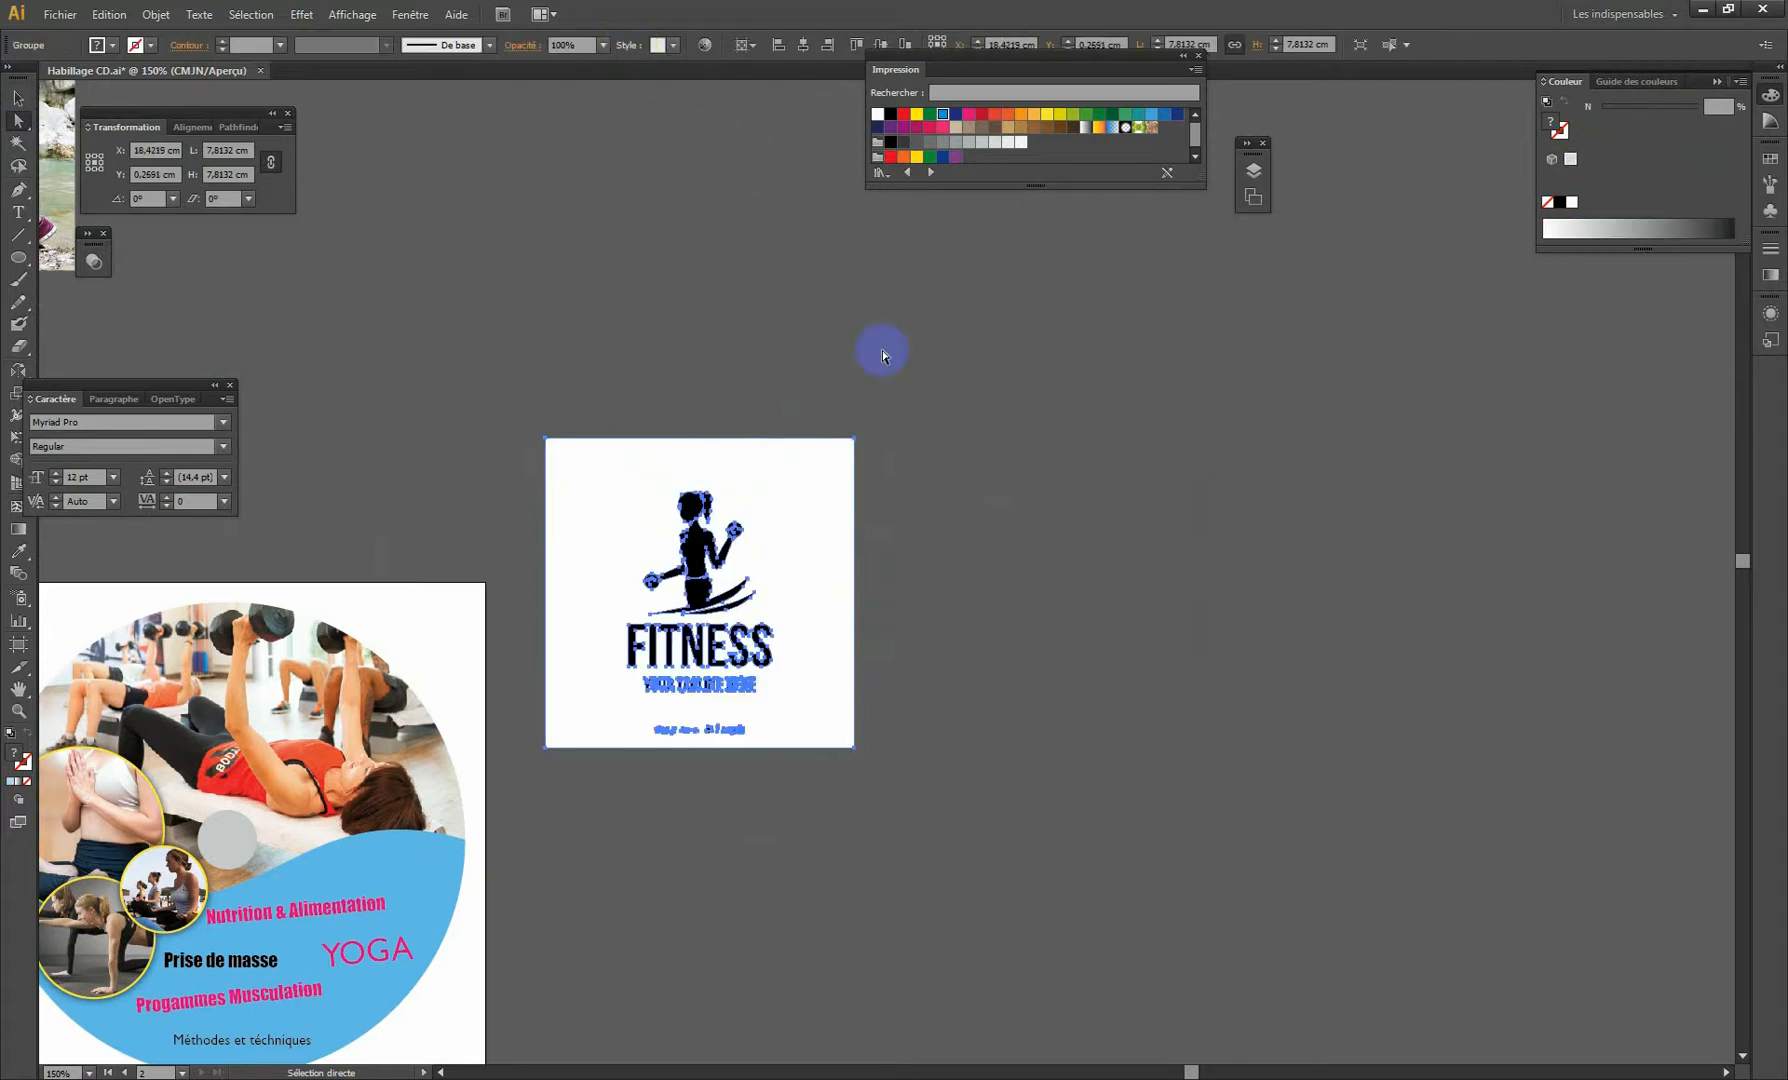
Separate the white background from the expanded FITNESS logo and delete it.
click(619, 415)
drag(802, 467, 1203, 498)
drag(1215, 431, 1258, 512)
drag(1232, 527, 1120, 482)
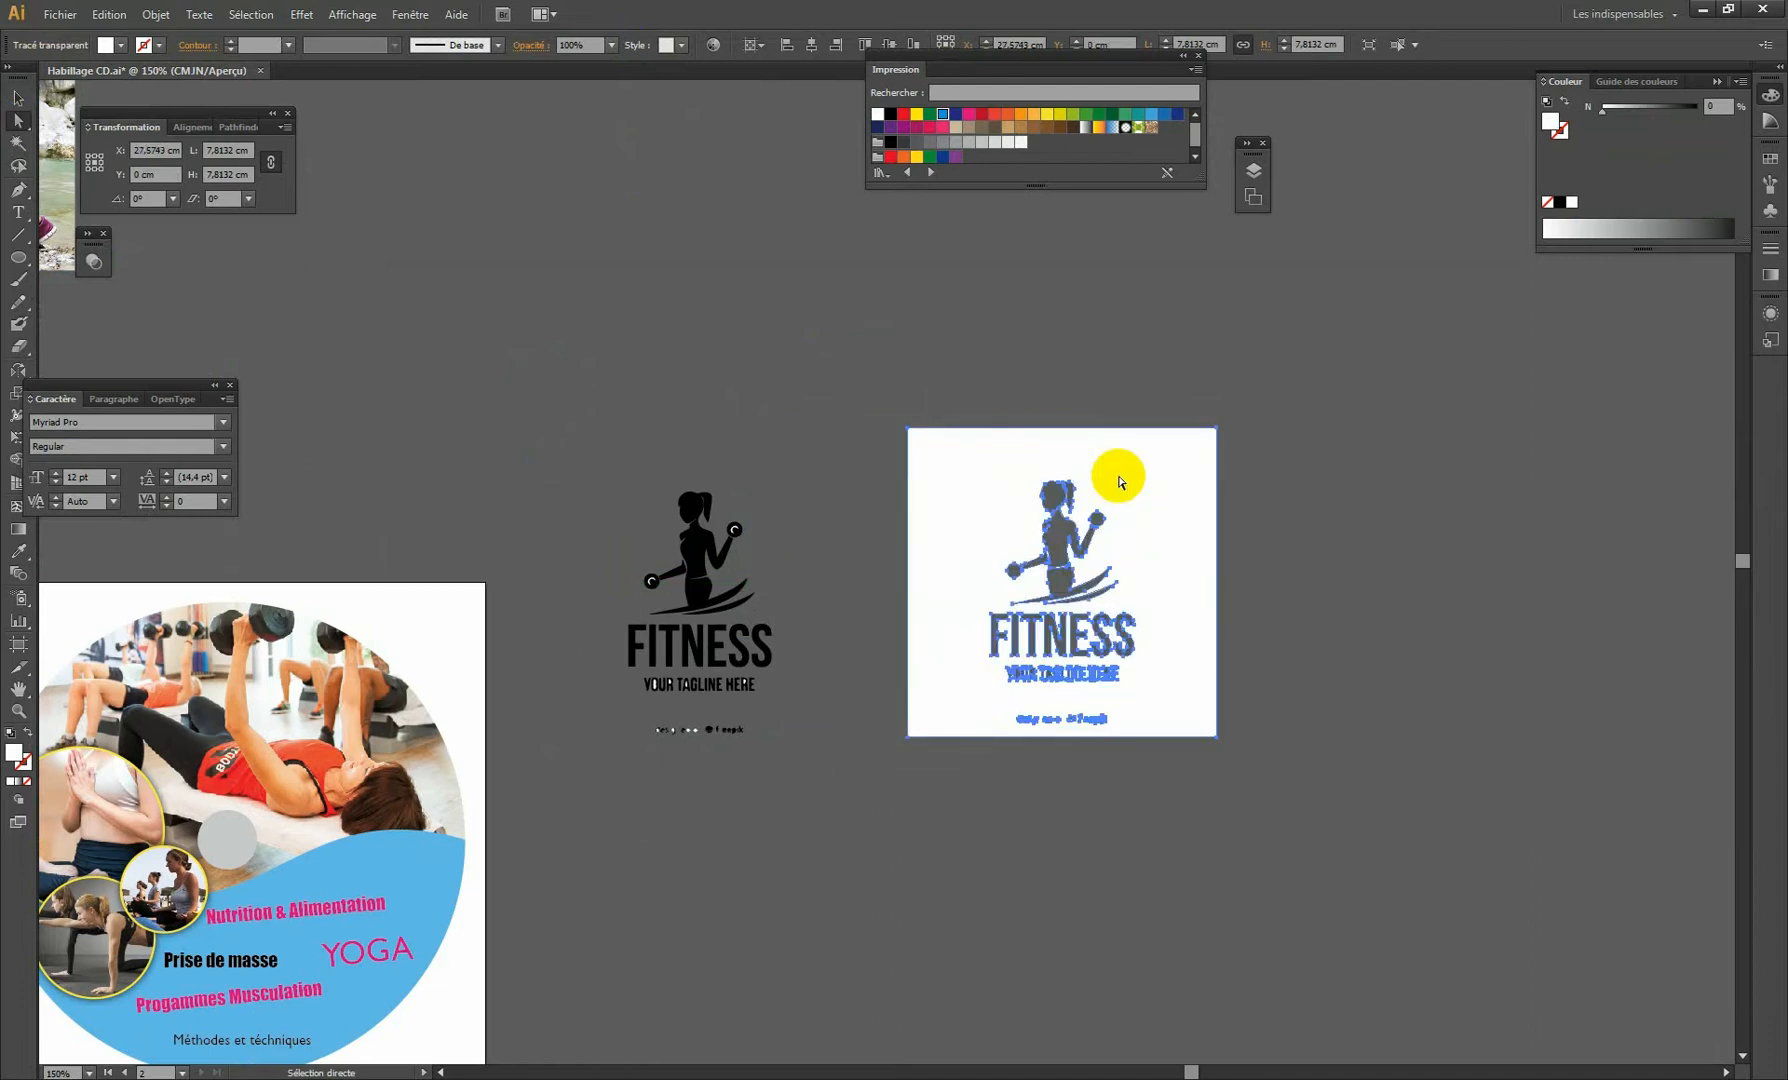
click(1357, 496)
click(1156, 476)
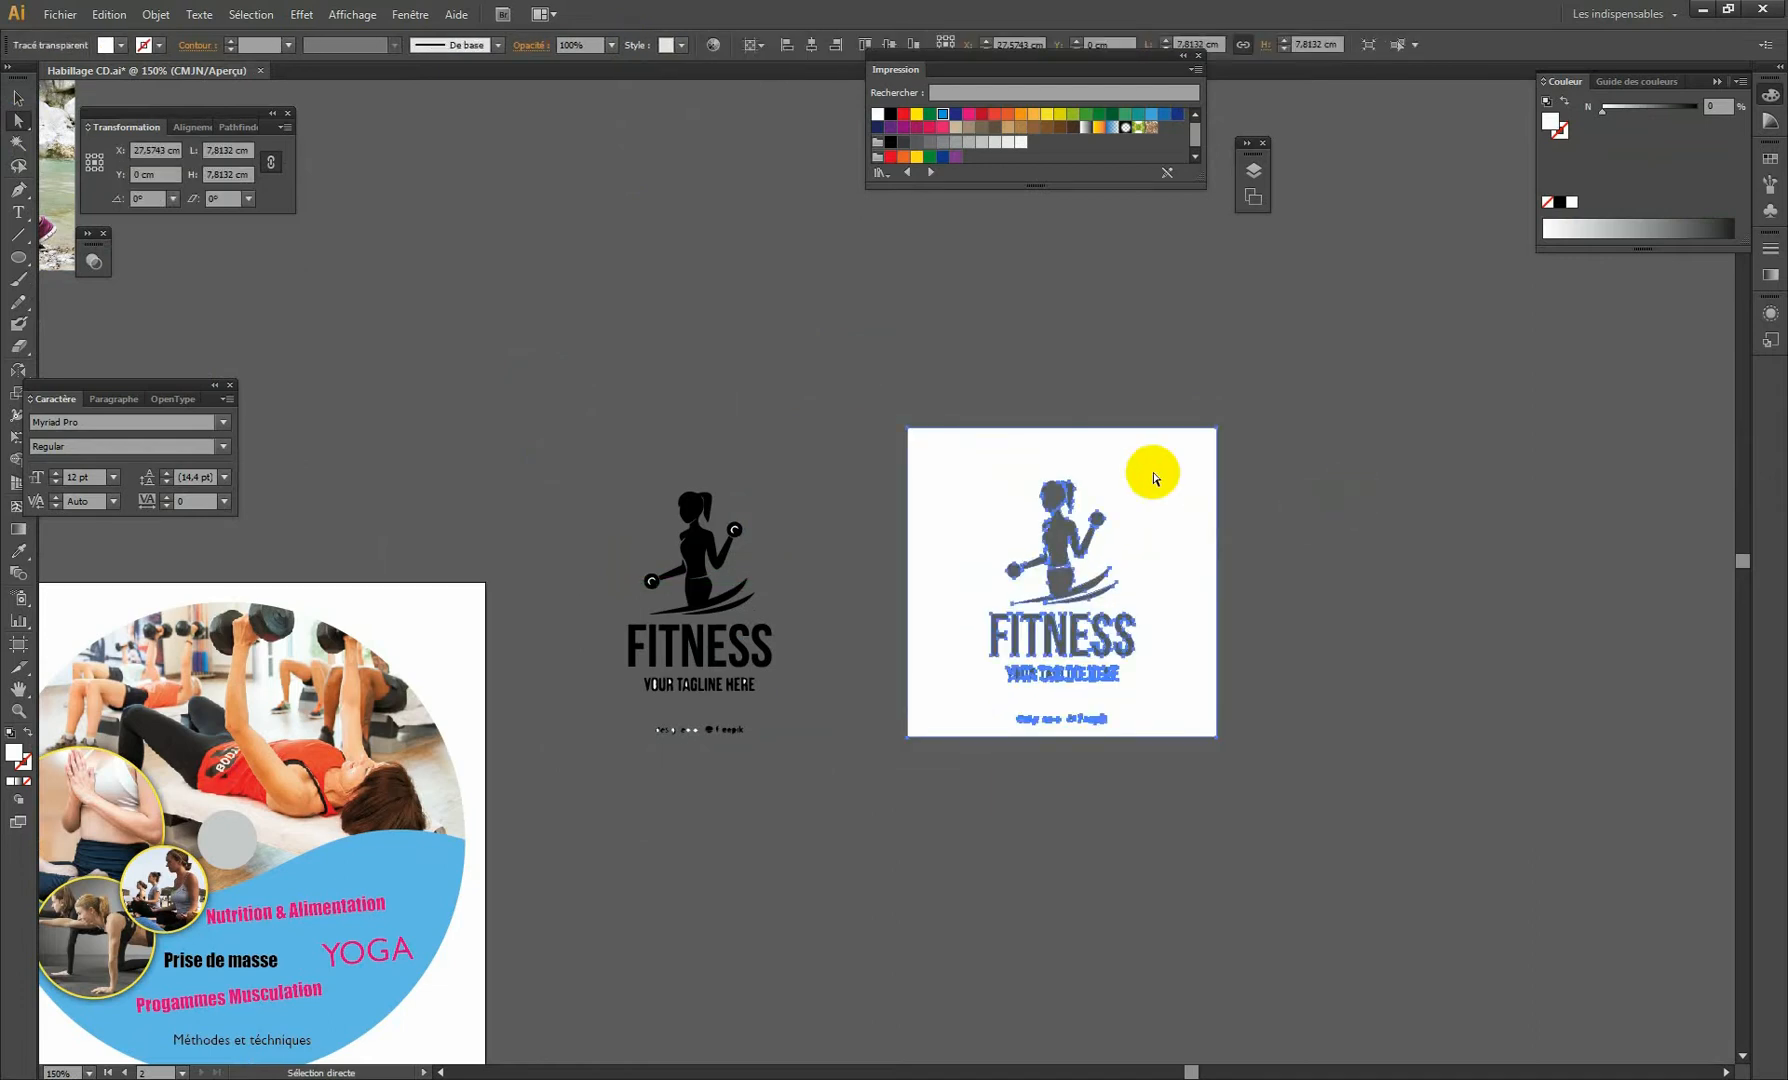
key(Delete)
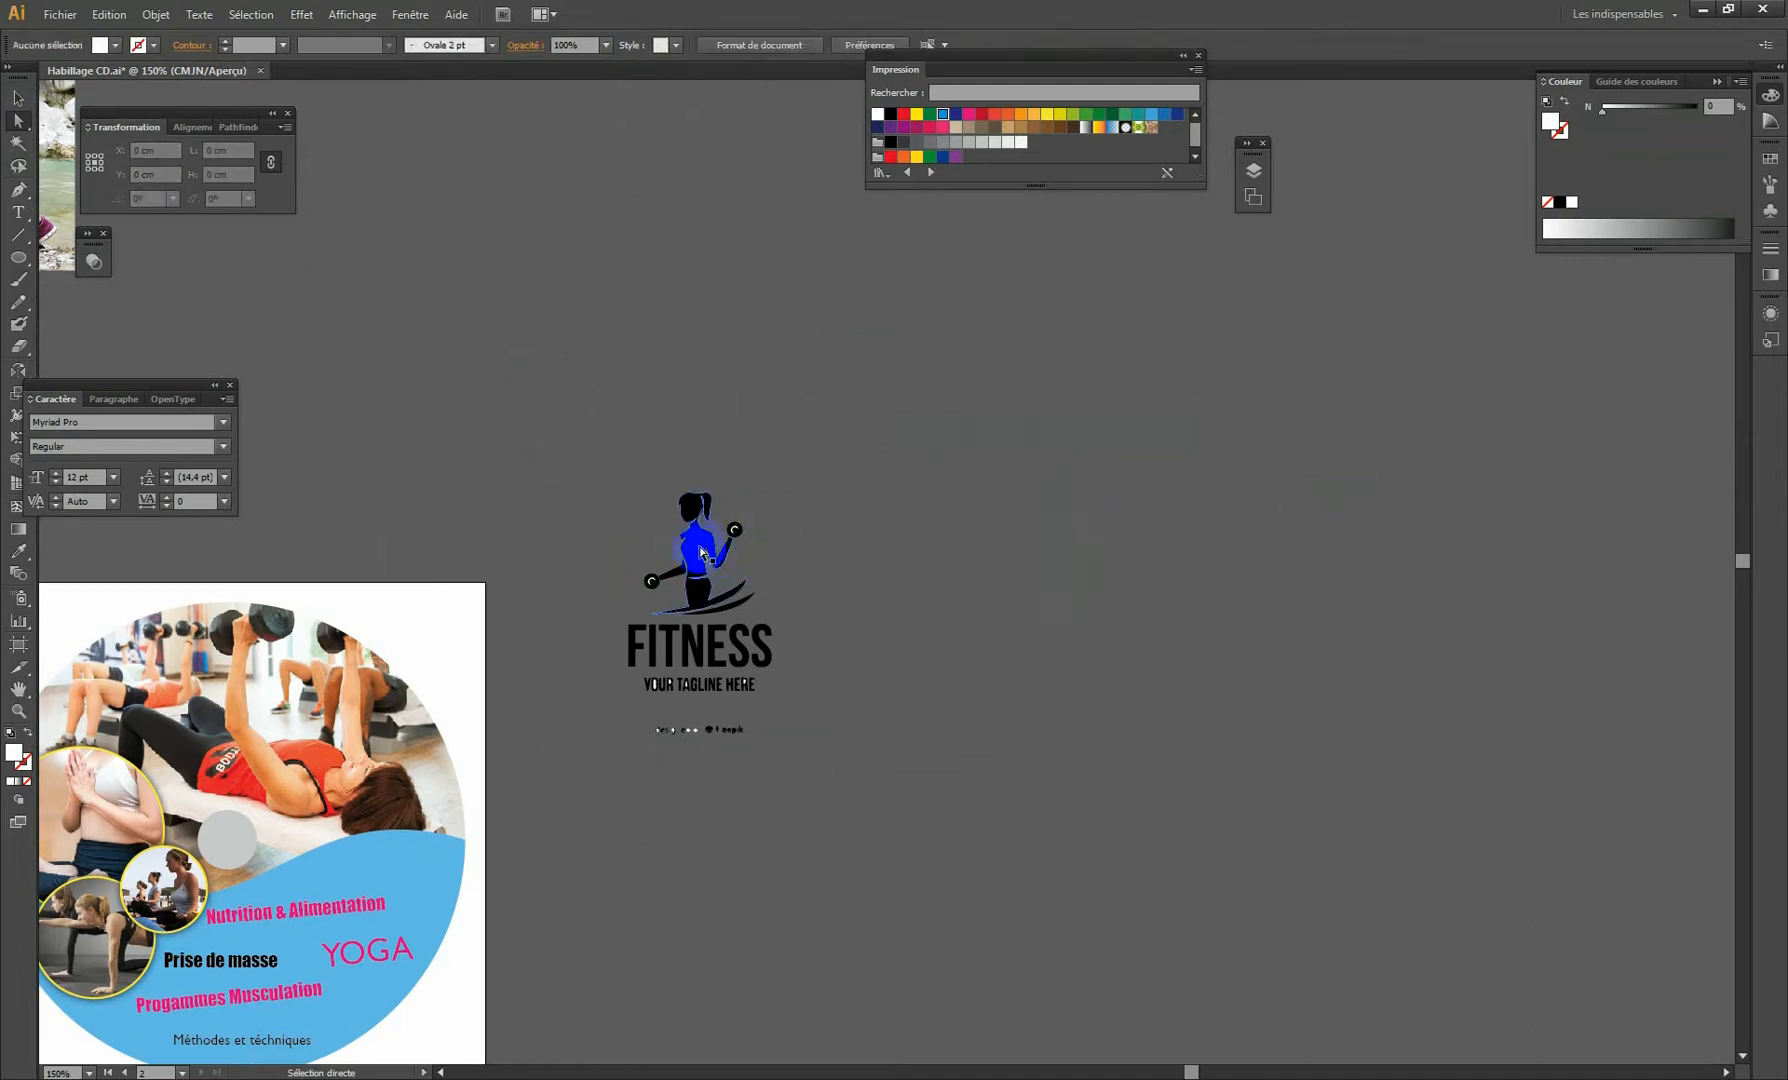
Try moving the woman's silhouette away from the rest of the logo, and undo both moves.
drag(697, 548, 873, 548)
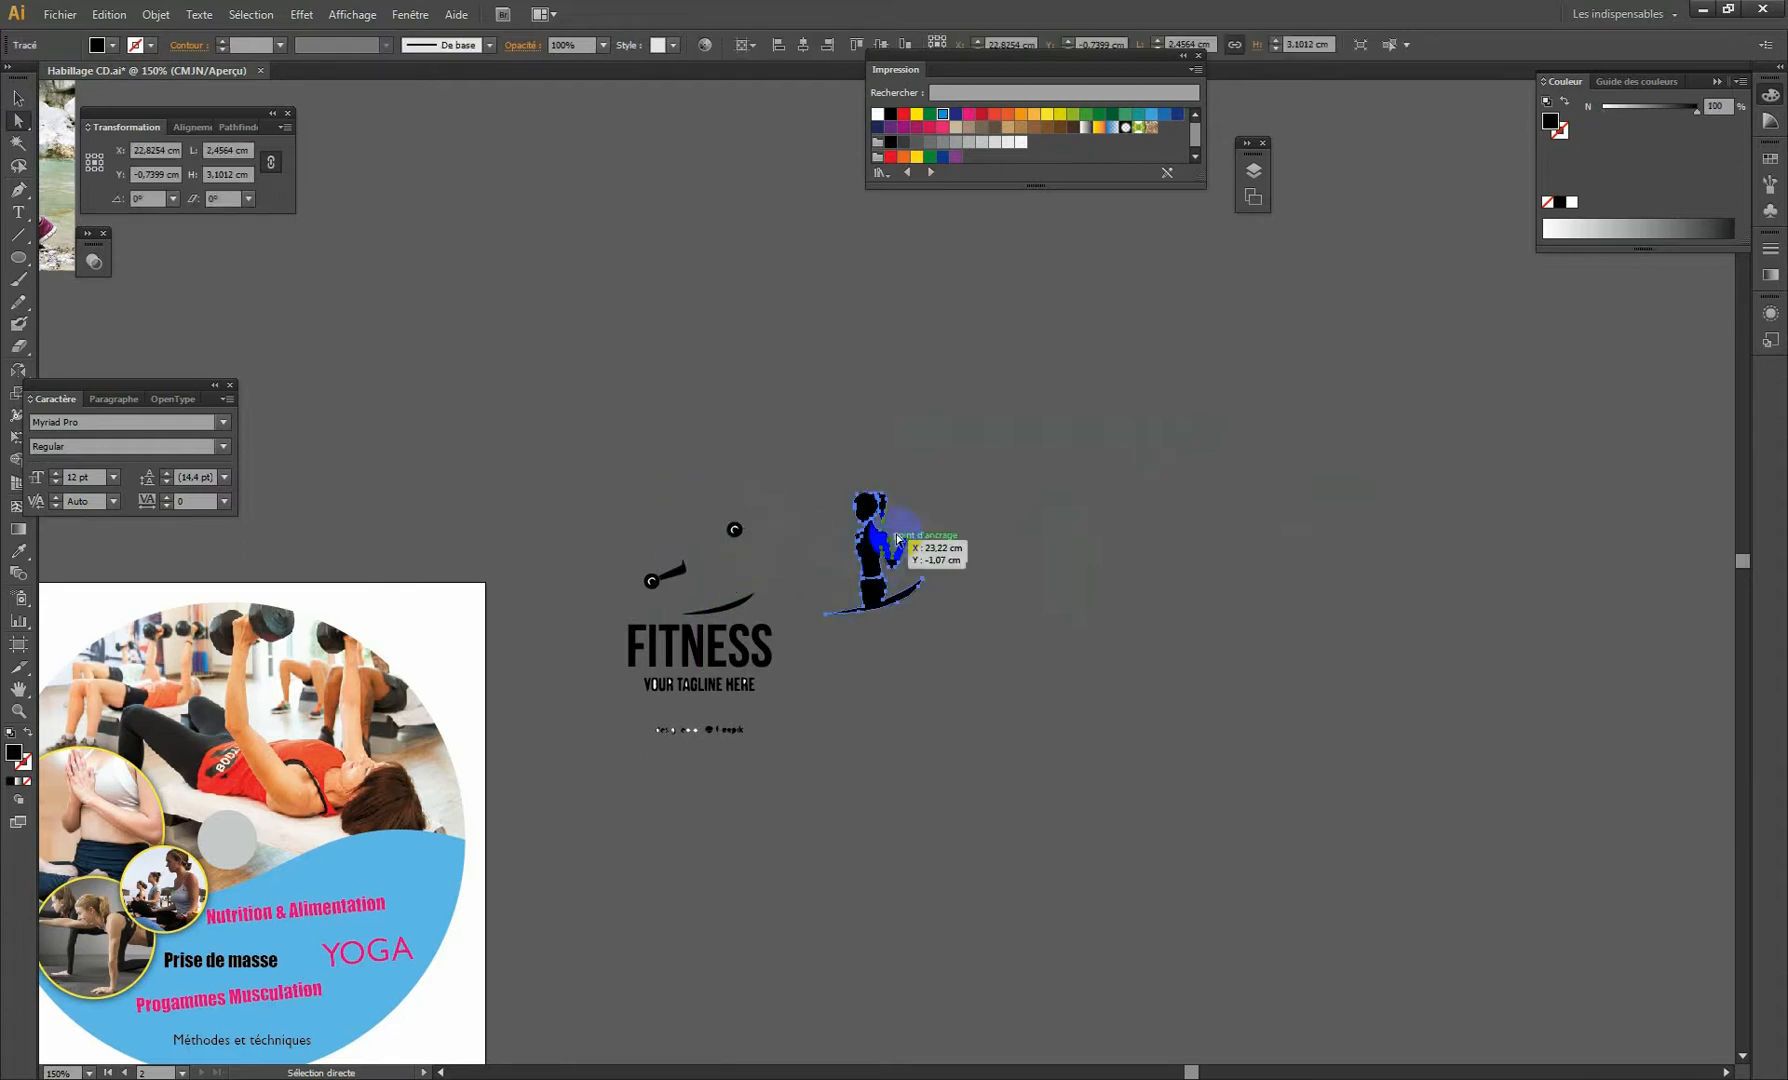
drag(882, 537, 969, 573)
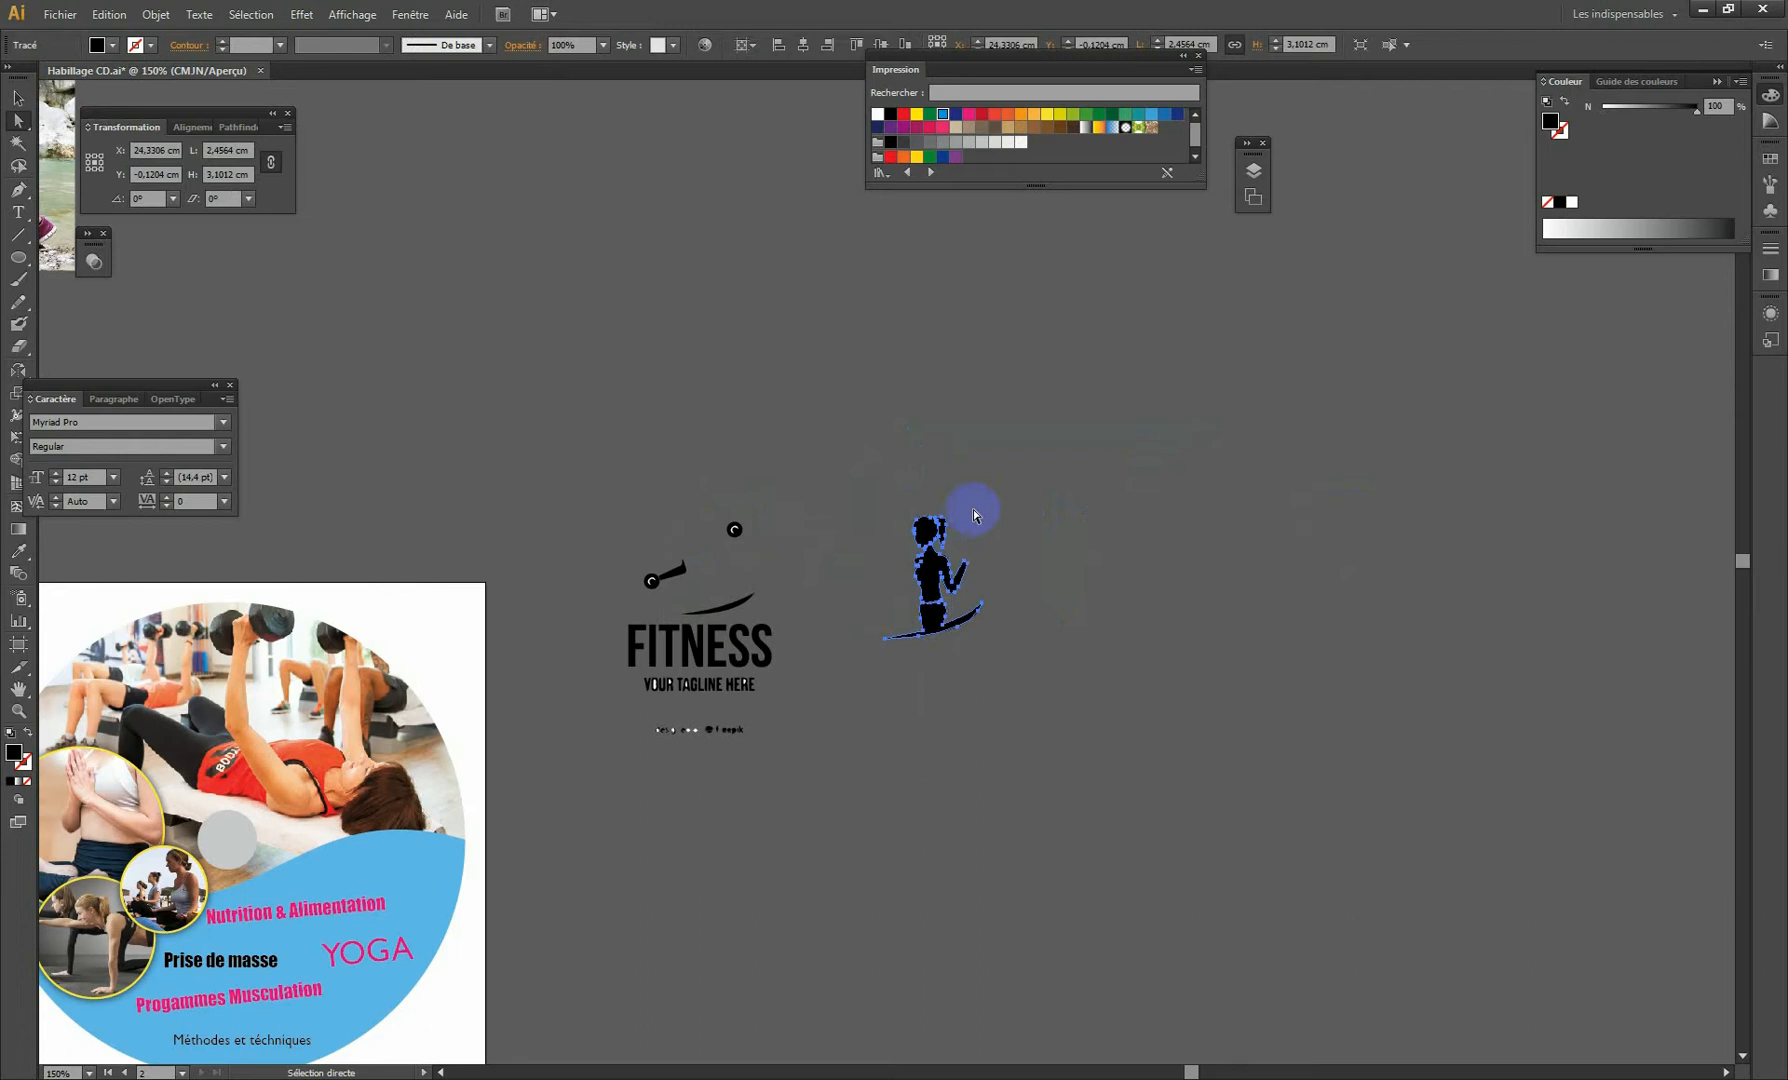
key(ctrl+z)
key(ctrl+z)
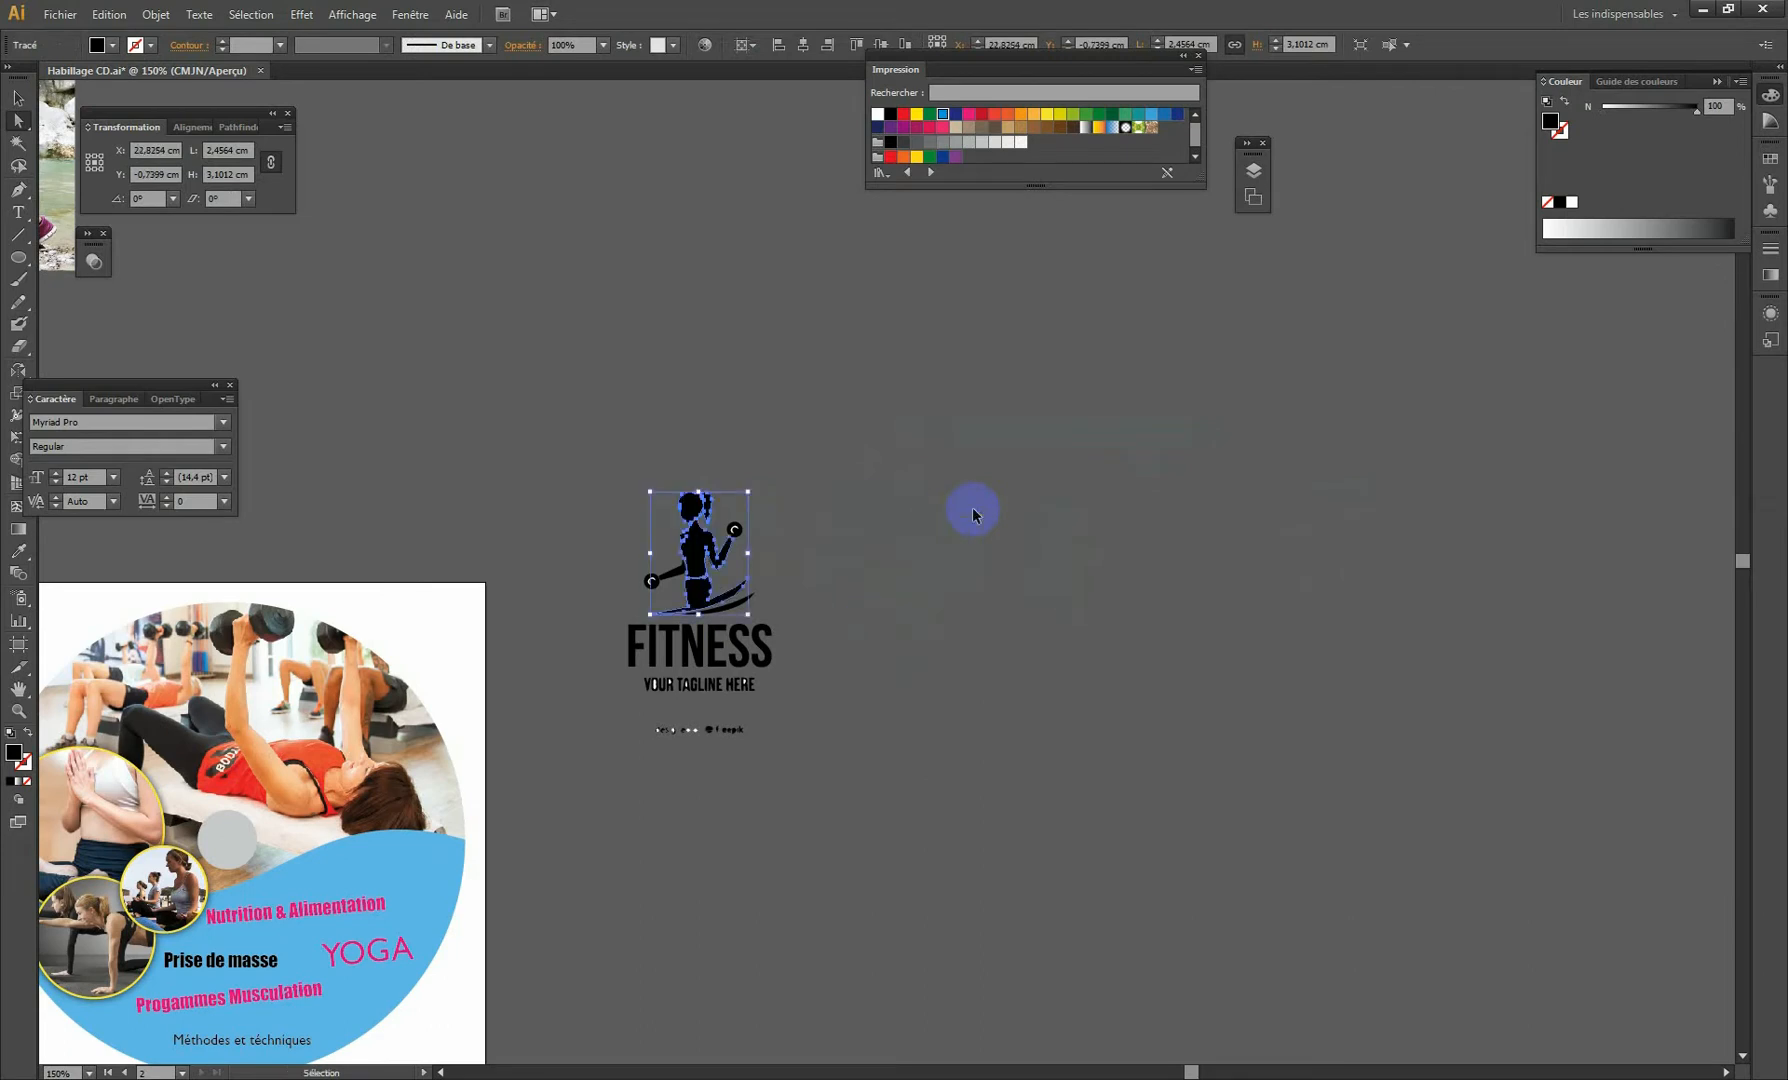
Delete the "YOUR TAGLINE HERE" line and the designer credit beneath the FITNESS lettering.
key(ctrl+plus)
key(ctrl+plus)
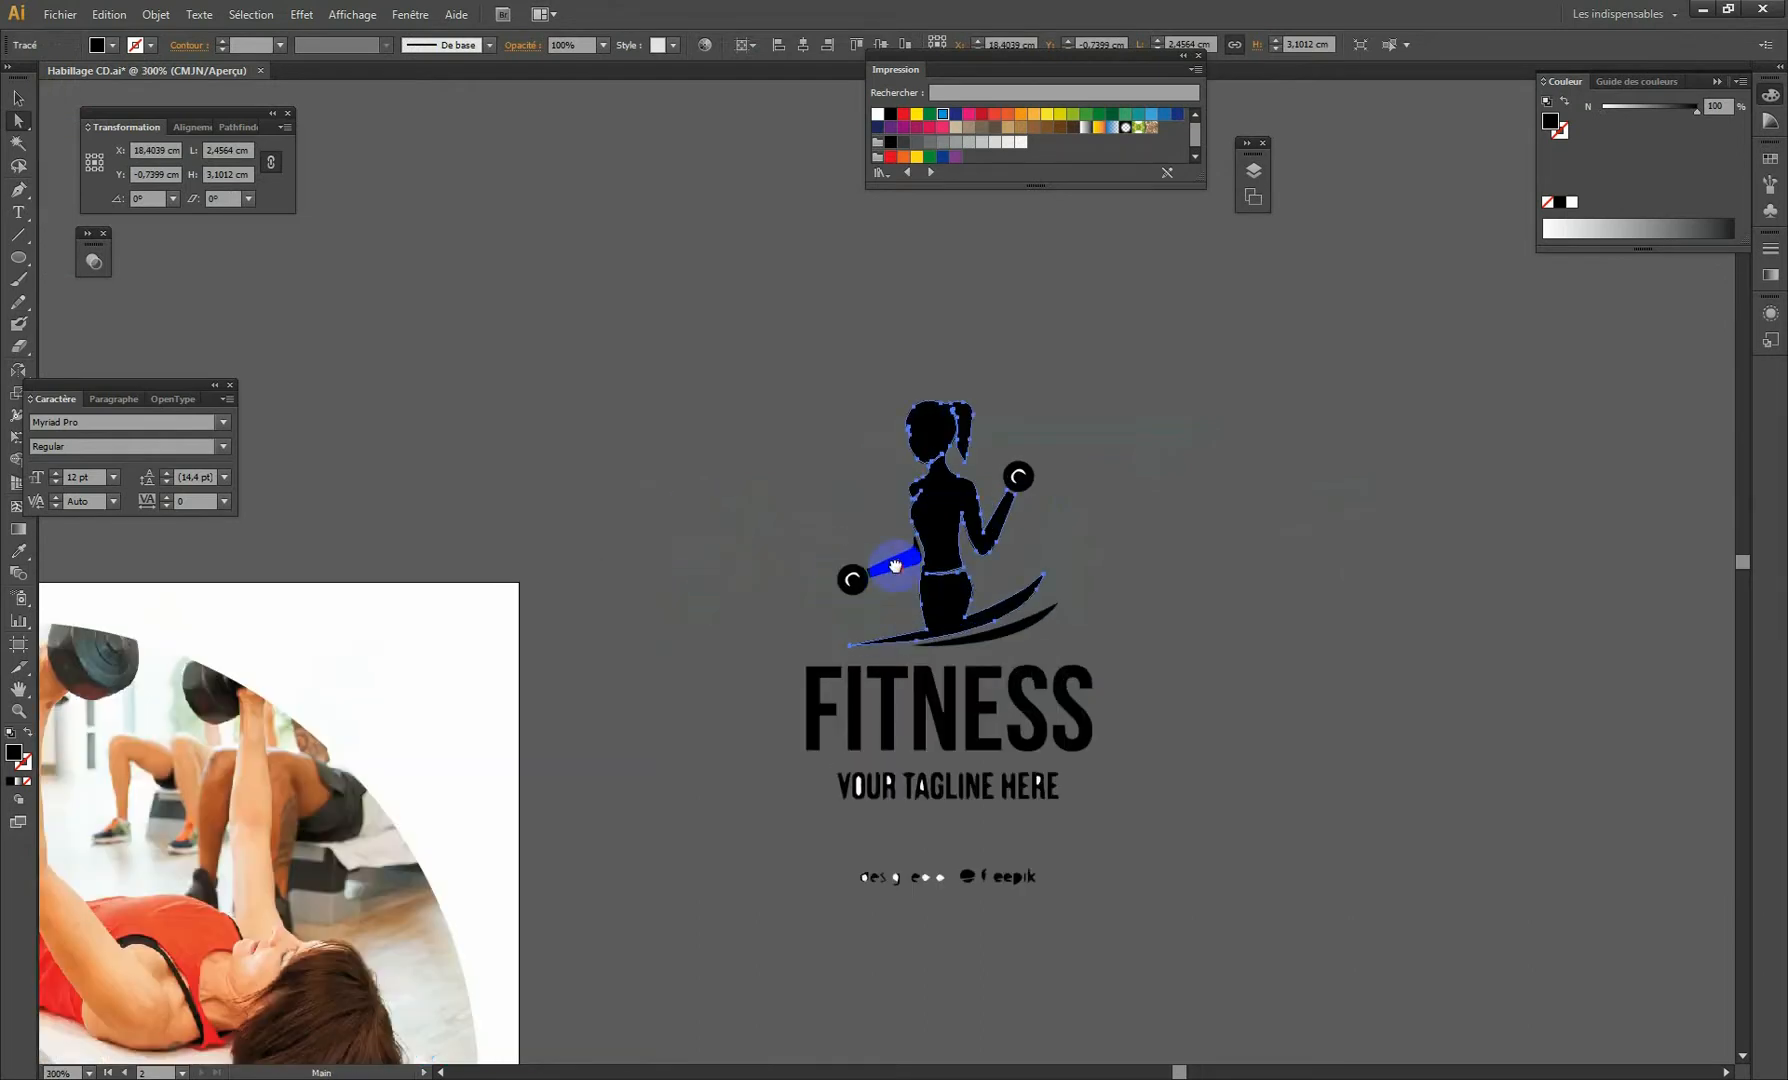
drag(900, 560, 616, 428)
click(18, 98)
click(281, 226)
click(664, 392)
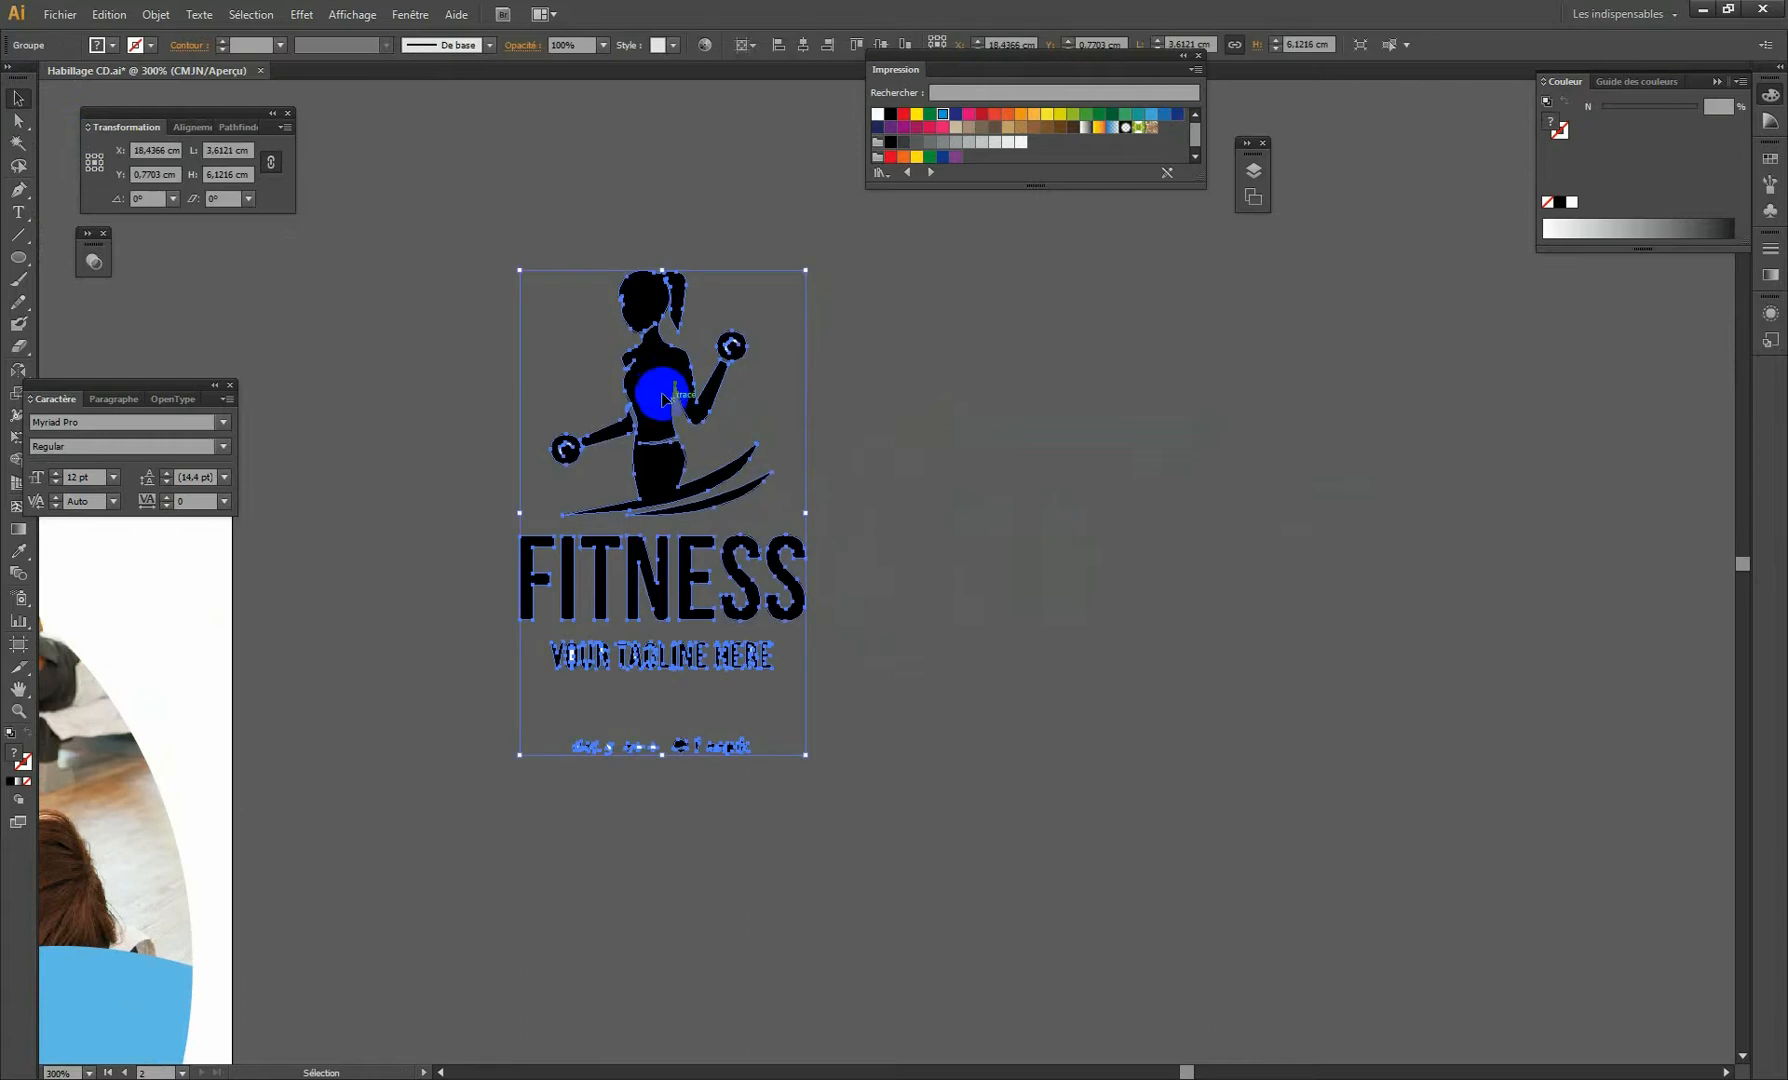
click(884, 484)
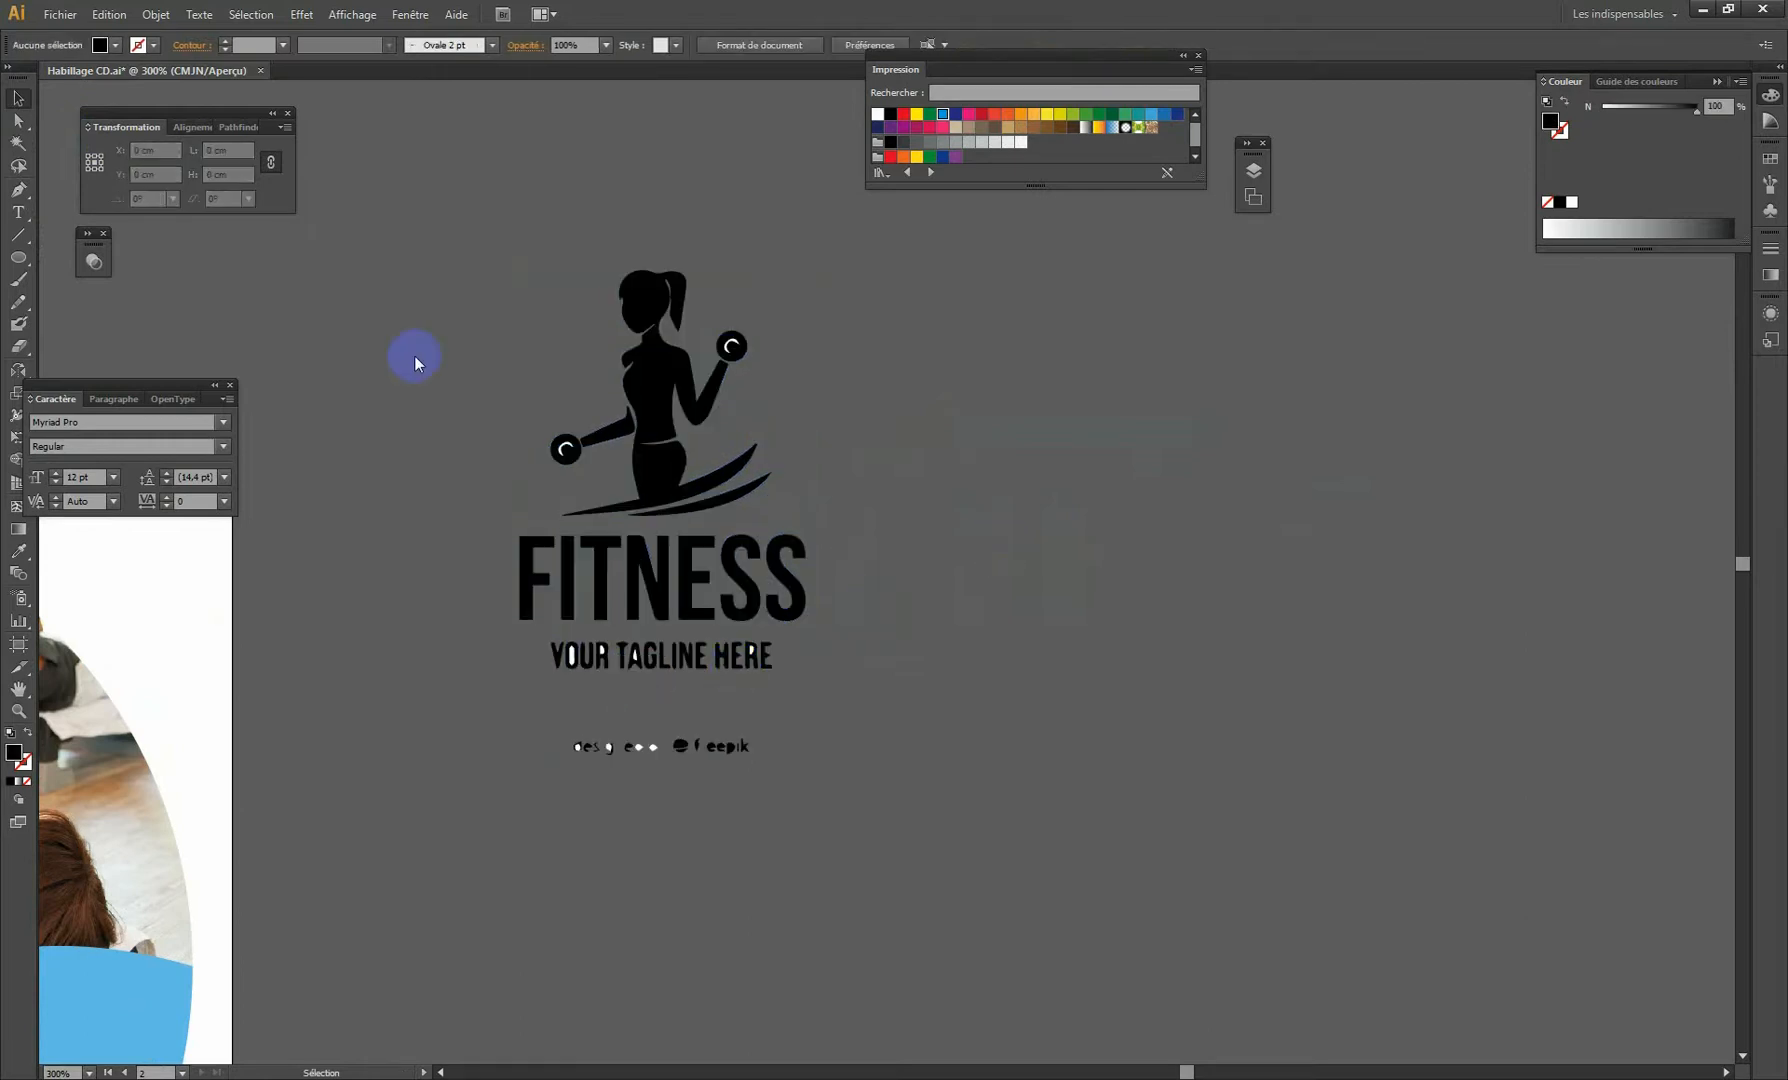
drag(519, 627, 843, 797)
key(Delete)
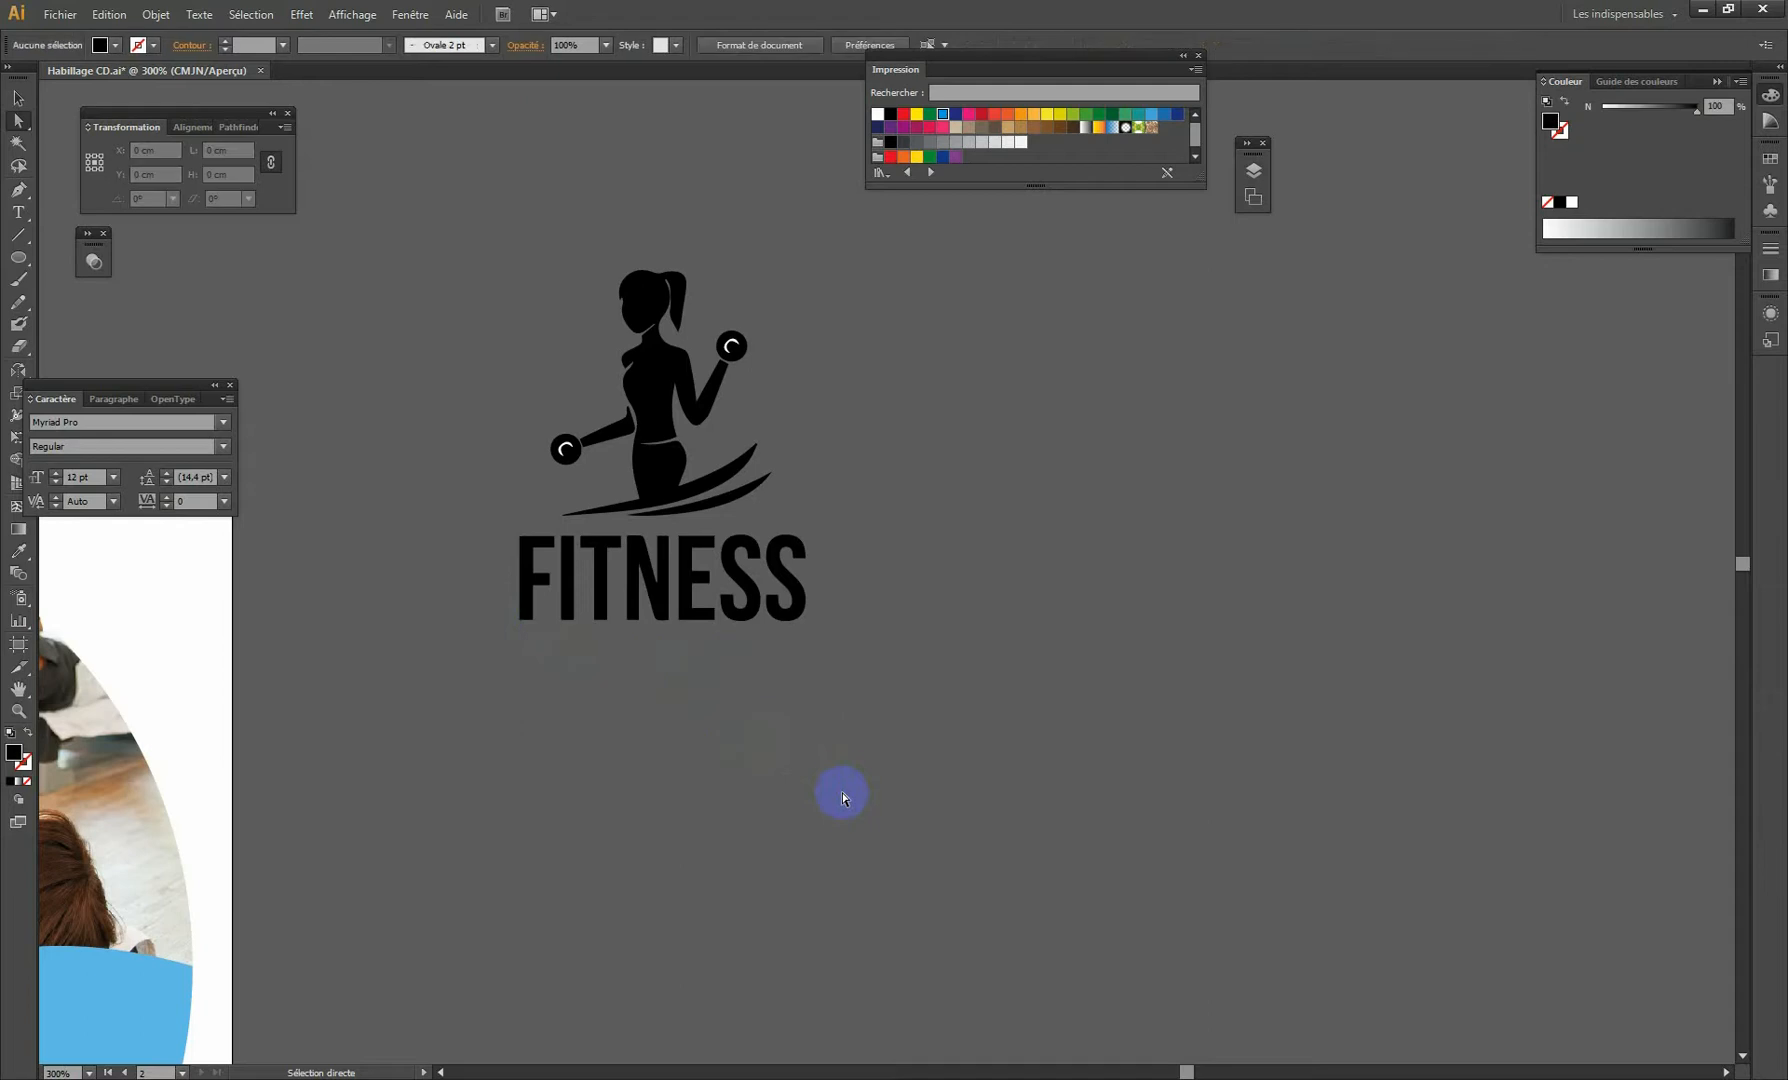
Delete the white crescent inside the raised dumbbell of the logo figure.
key(ctrl+space)
drag(673, 272, 843, 454)
ctrl+click(771, 489)
click(853, 521)
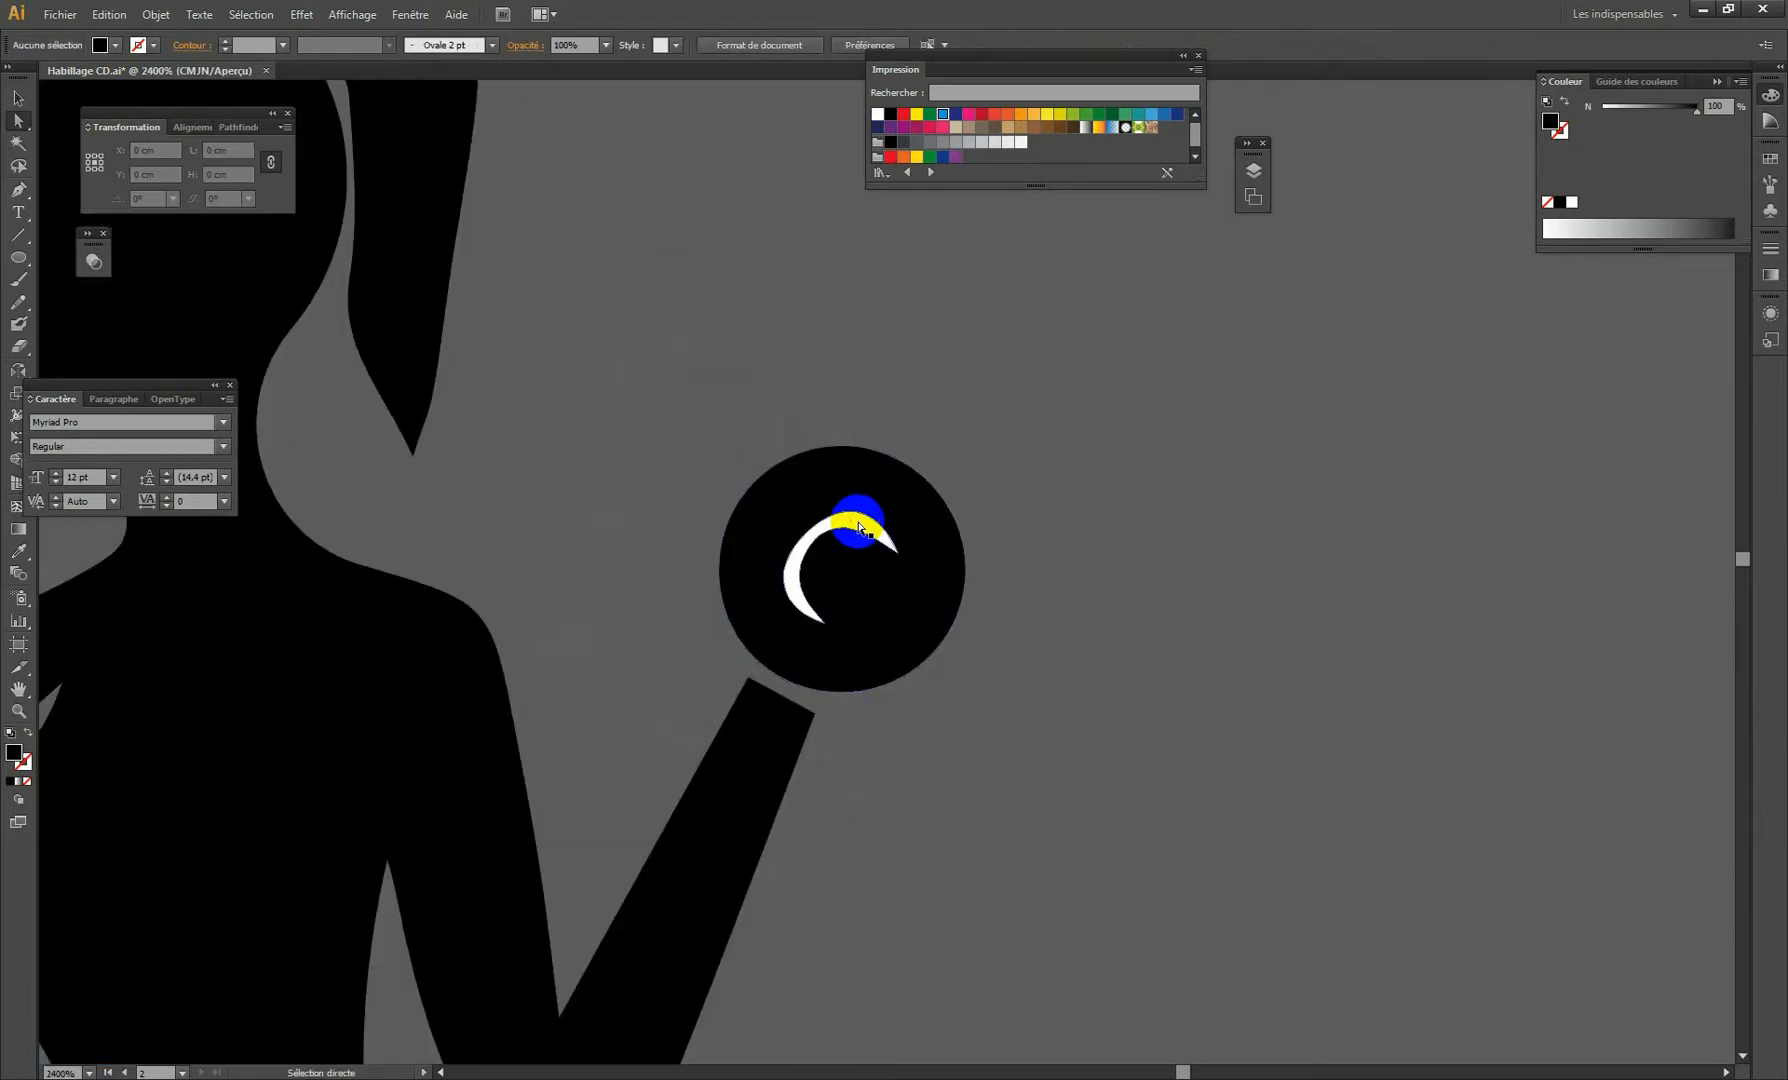
key(Delete)
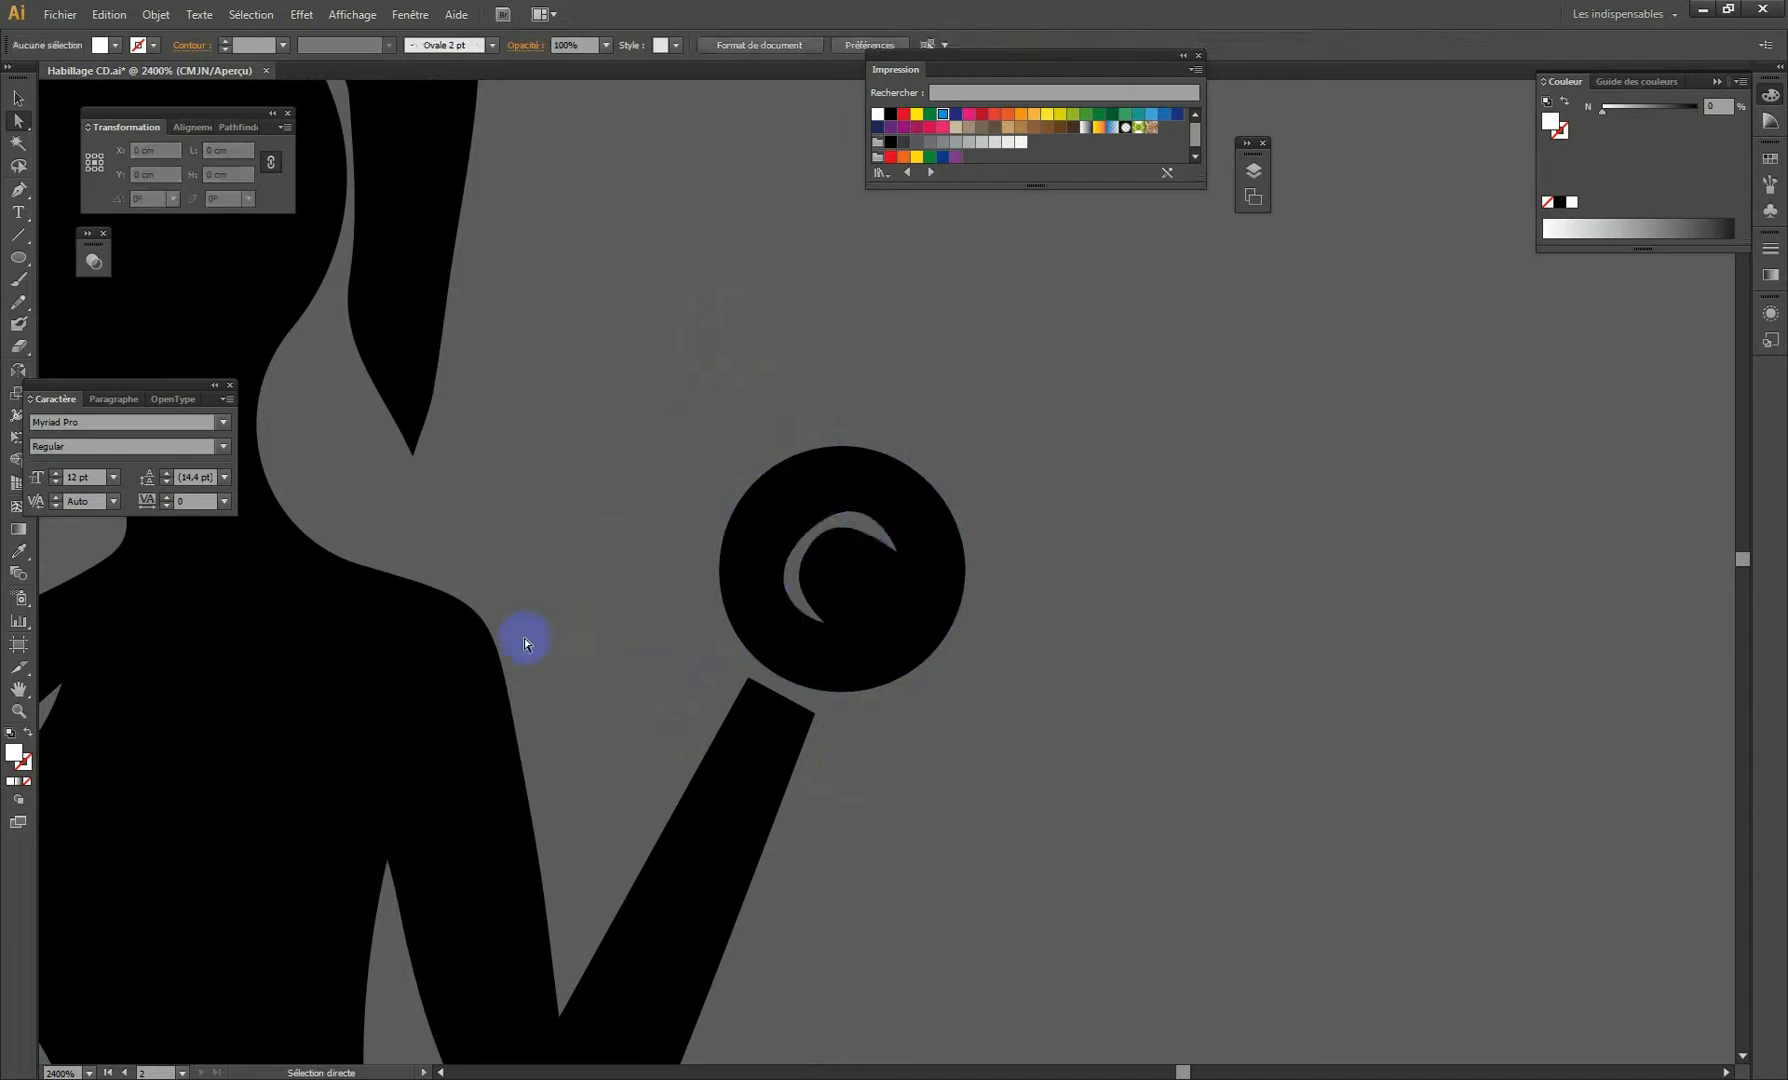
Delete the white crescent inside the lowered dumbbell of the logo figure.
key(space)
drag(384, 726, 786, 547)
drag(470, 752, 872, 424)
drag(396, 878, 679, 611)
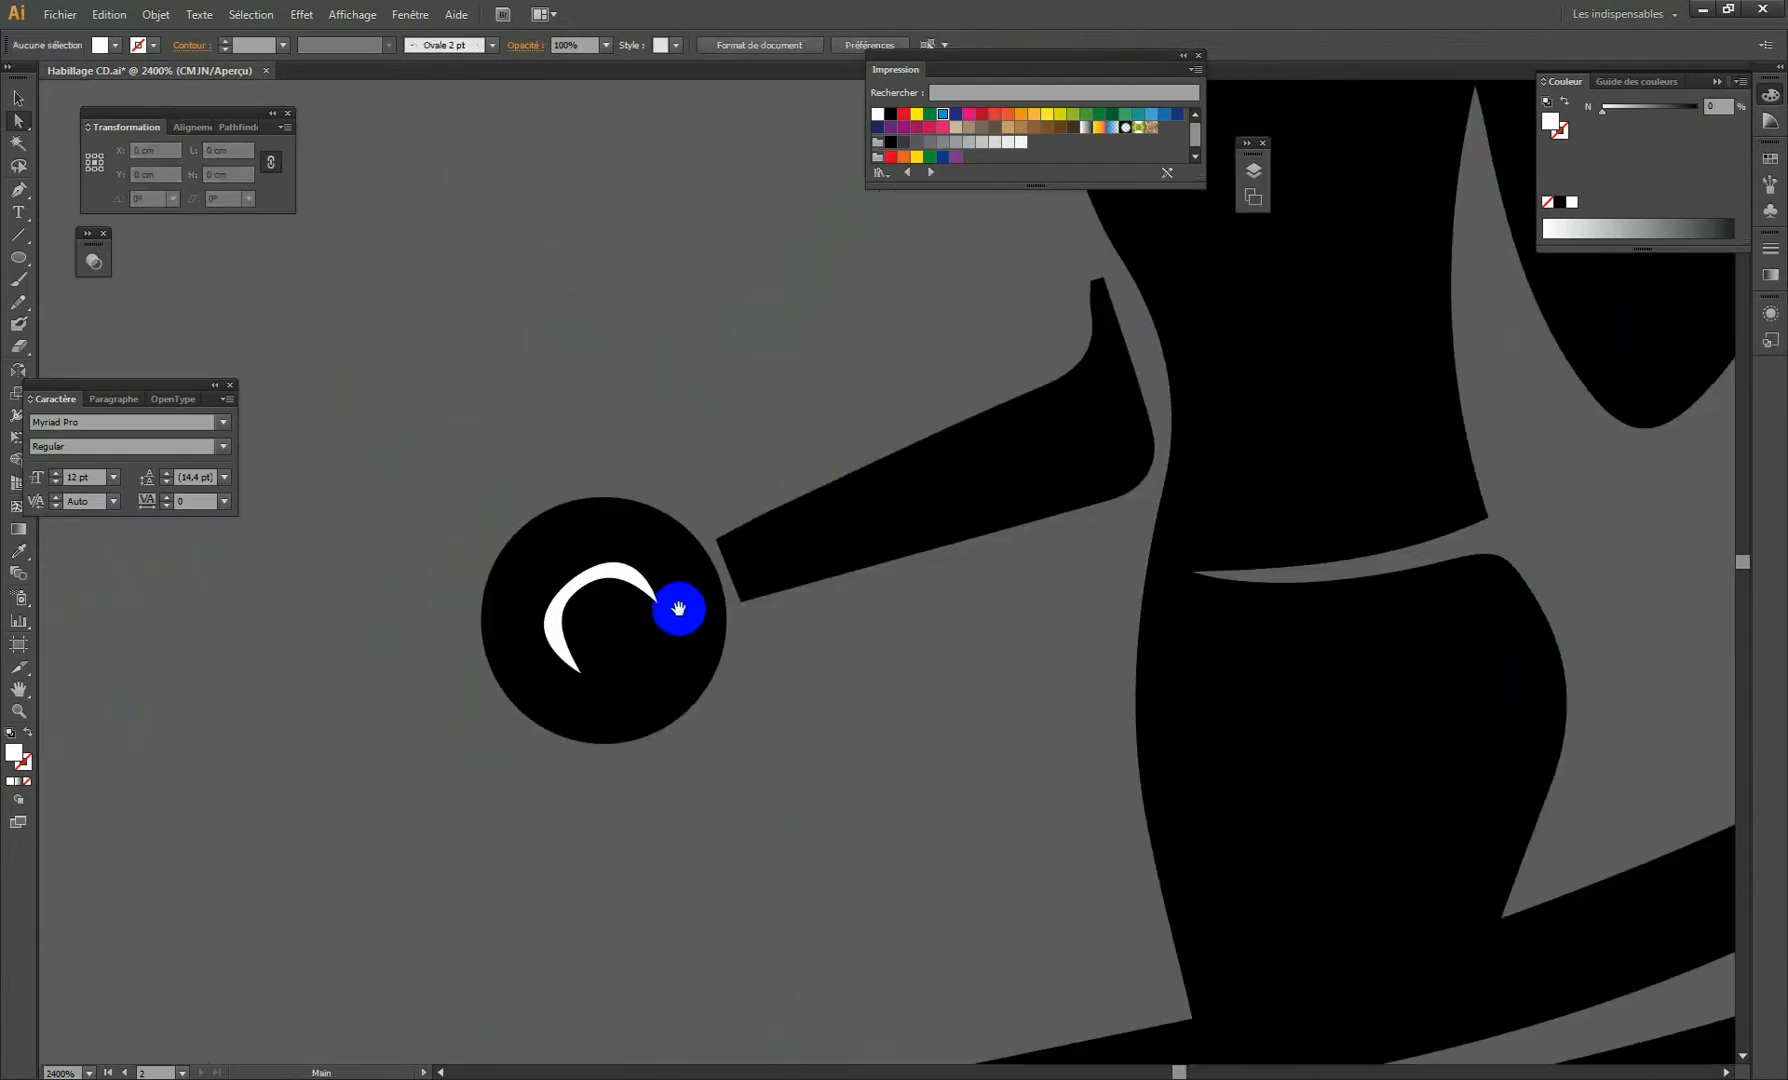
click(638, 582)
key(Delete)
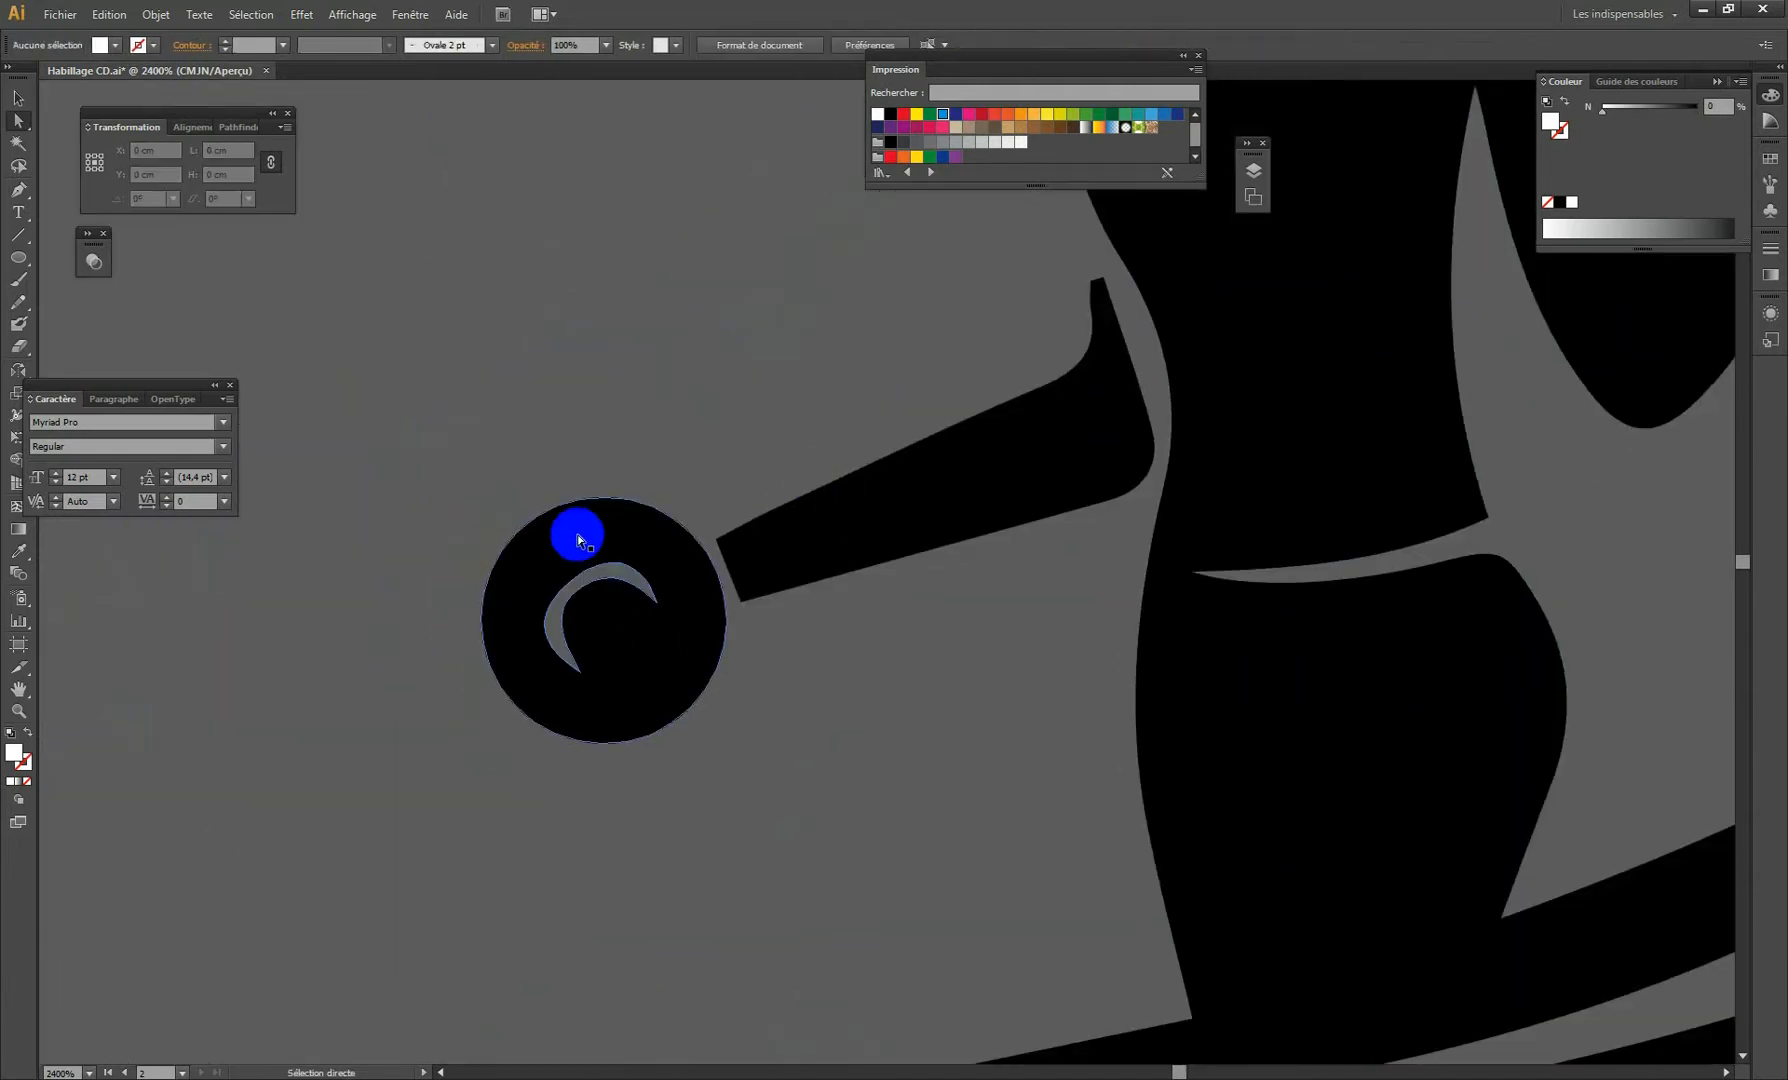
Select the woman's silhouette in the logo and switch its colour sliders from greyscale to CMJN.
alt+click(999, 541)
alt+click(1090, 585)
alt+click(1098, 588)
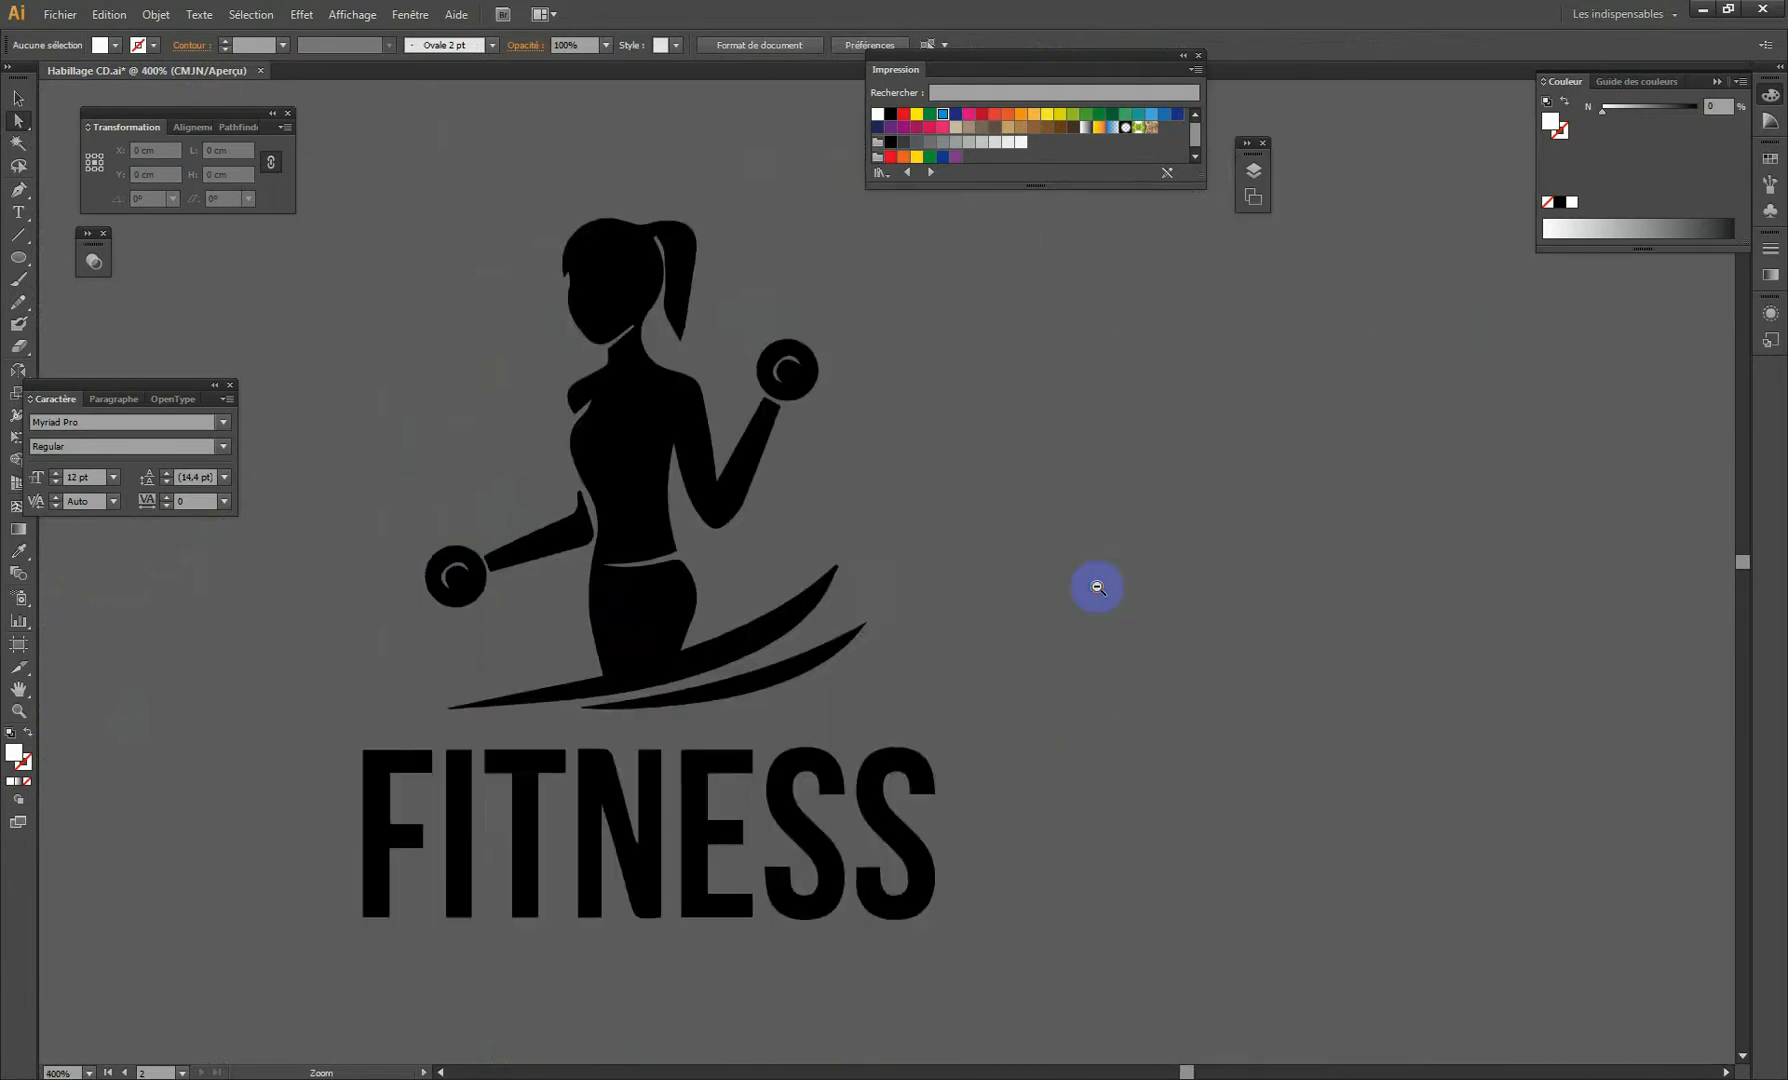
alt+click(1097, 587)
alt+click(1097, 587)
alt+click(697, 564)
alt+click(695, 563)
key(space)
drag(815, 627, 776, 409)
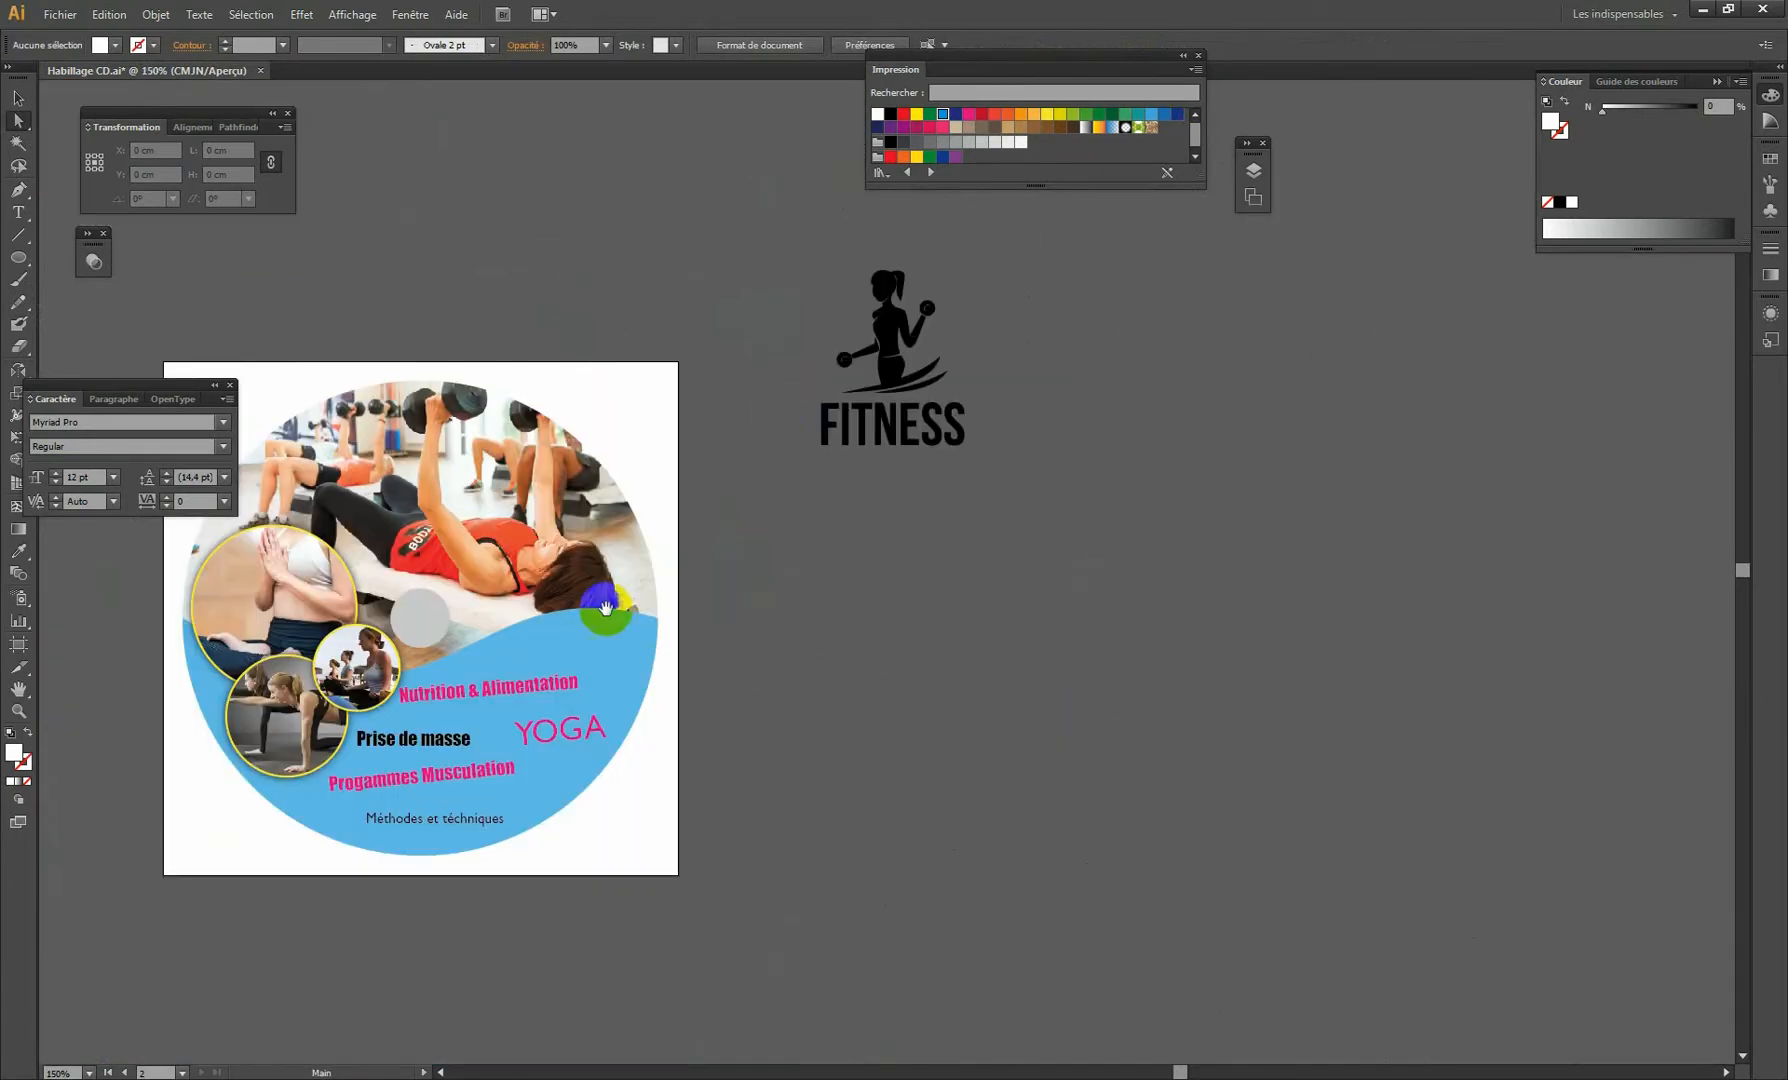
click(890, 320)
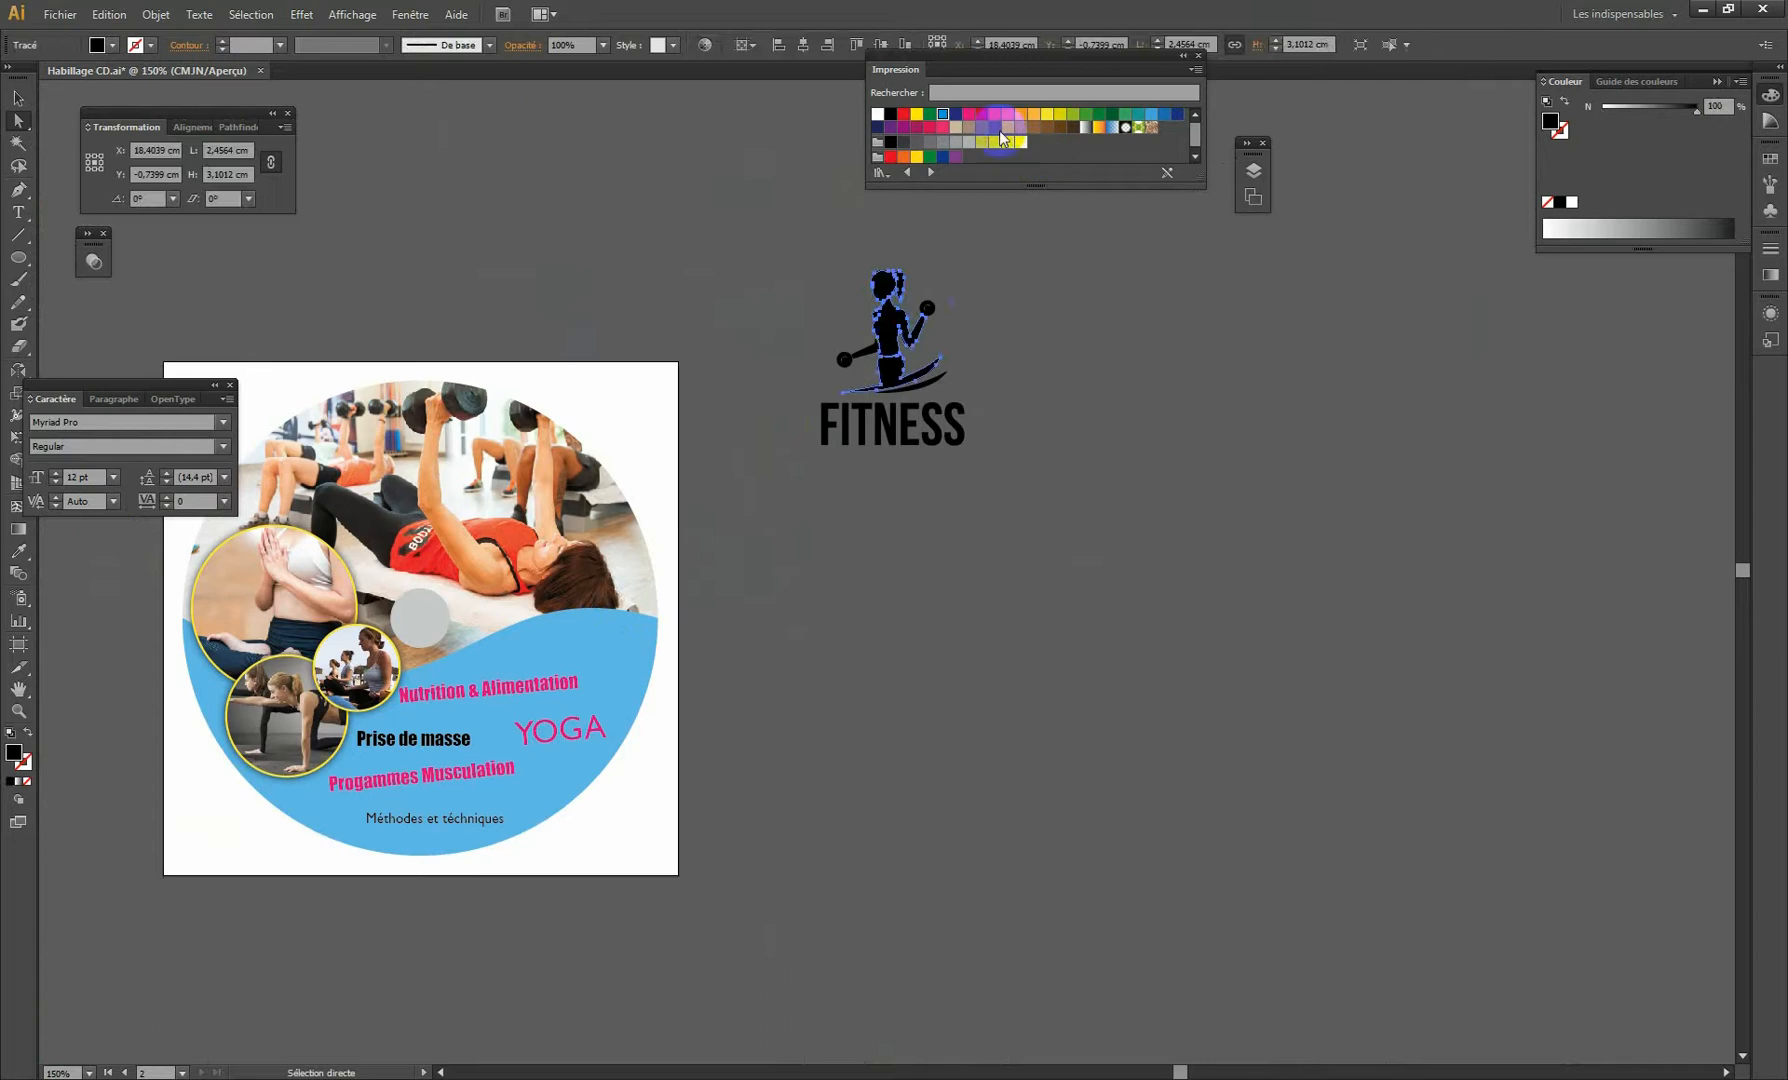
click(1734, 103)
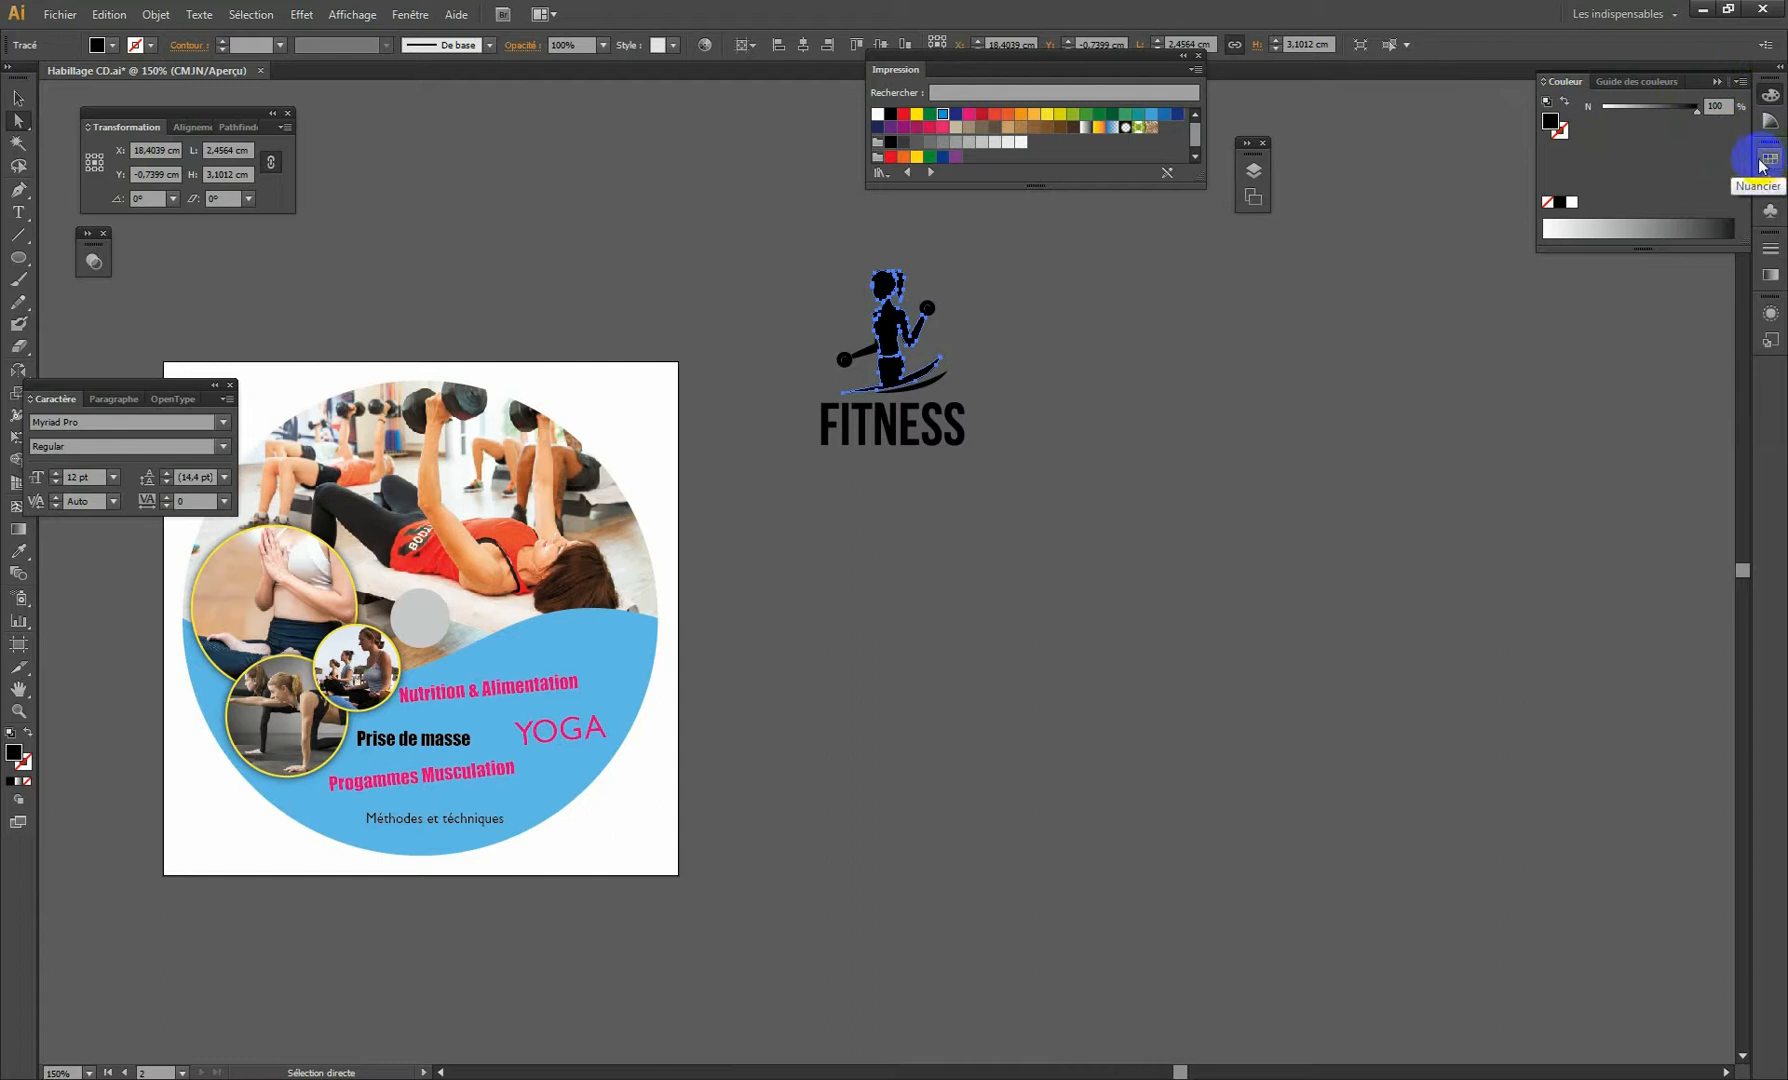
click(1716, 82)
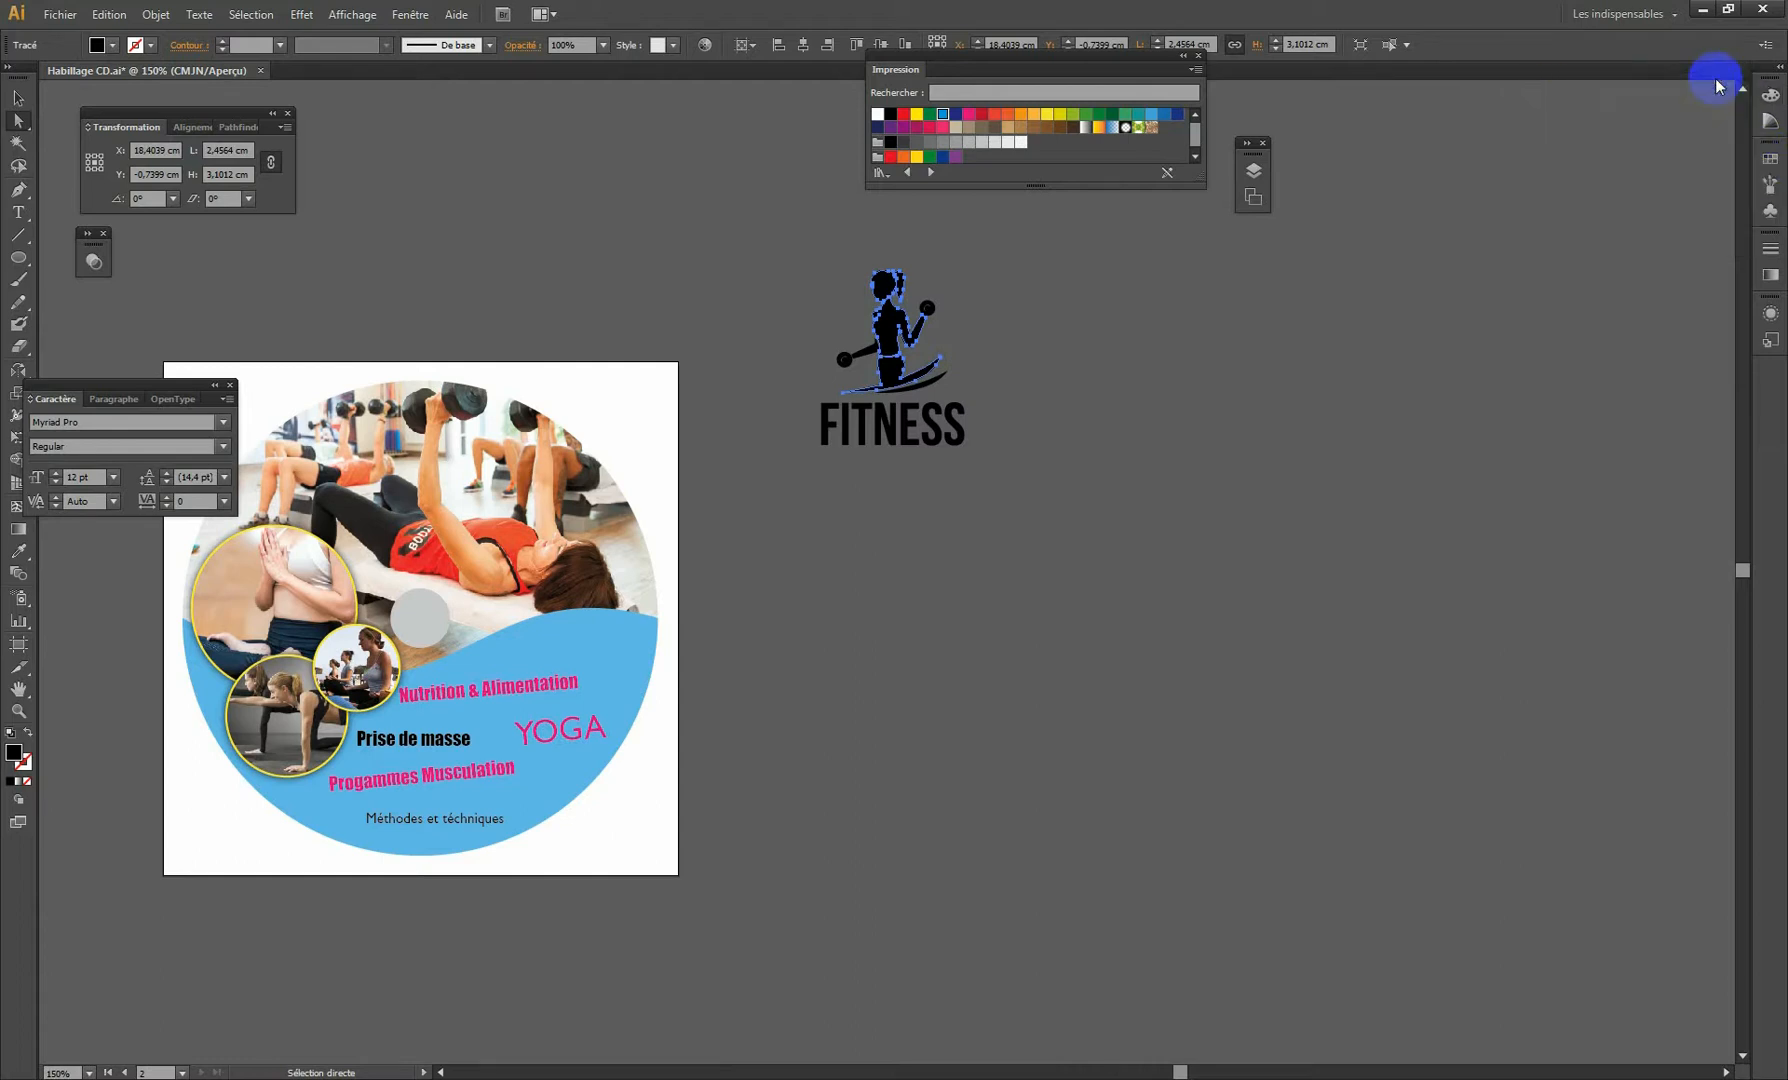
click(1771, 95)
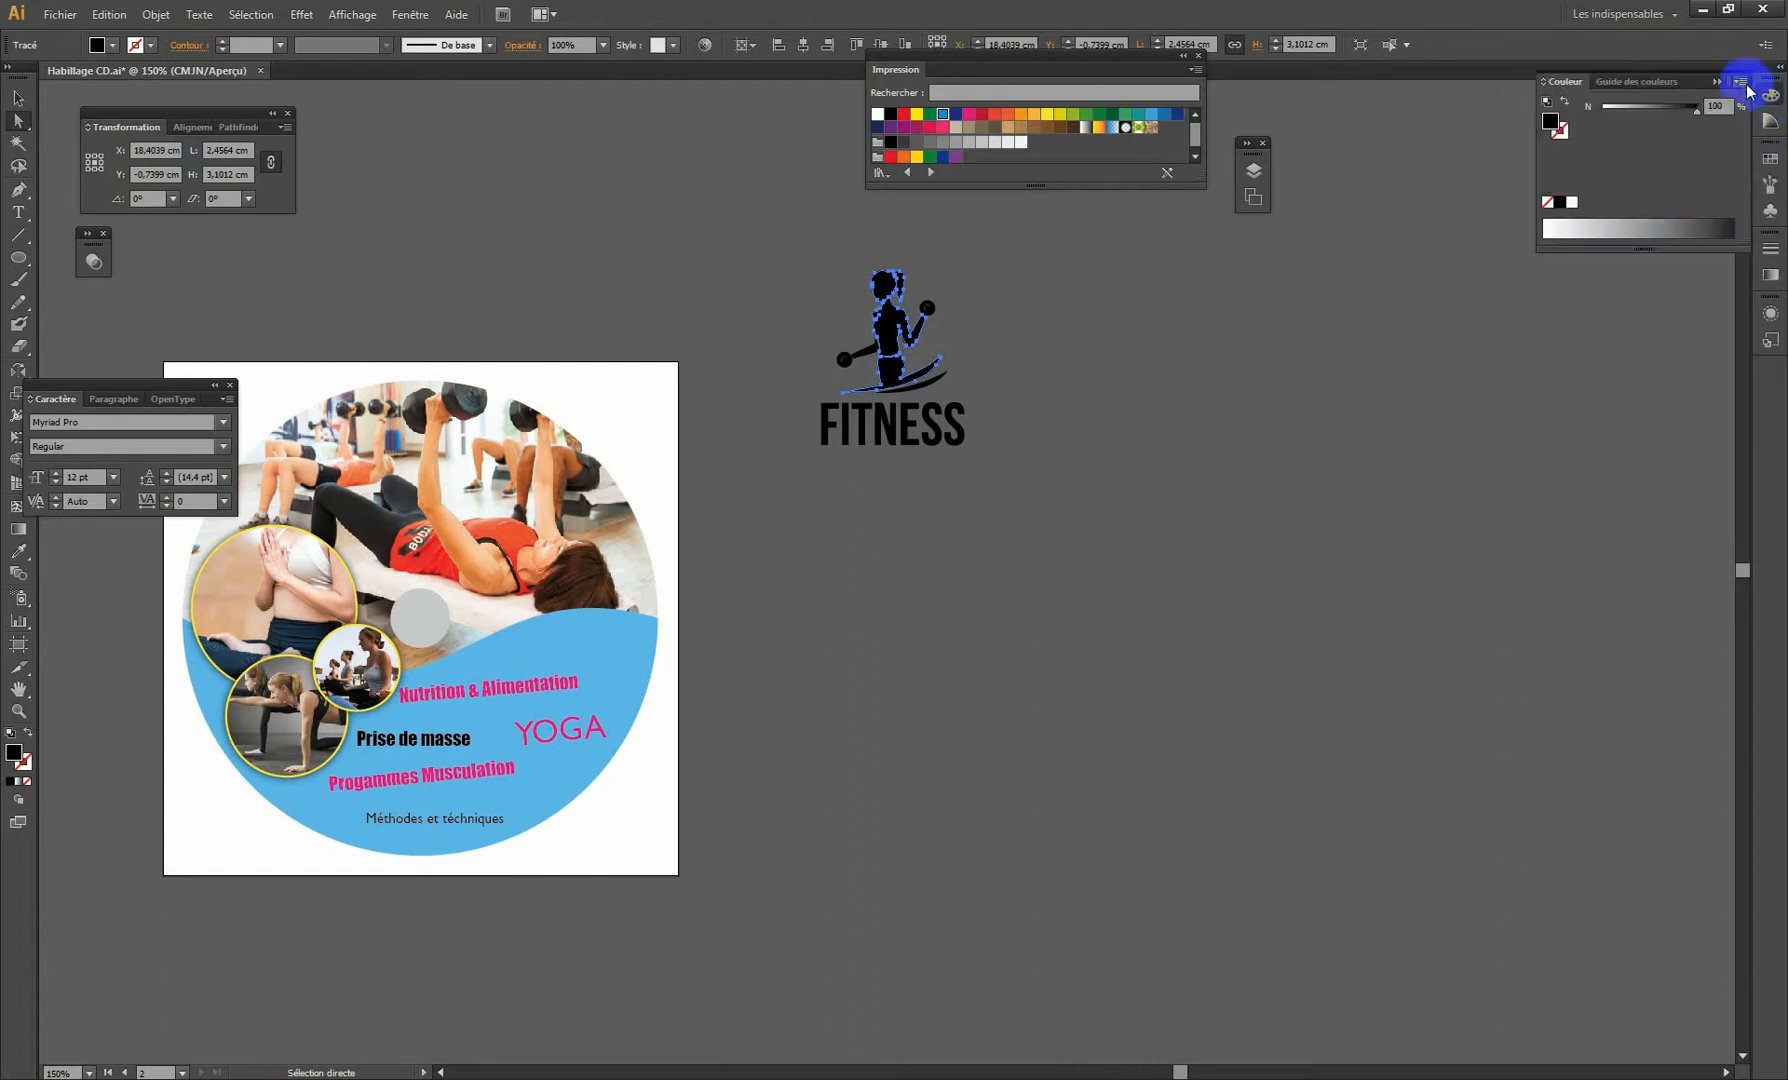
click(1544, 82)
click(1544, 82)
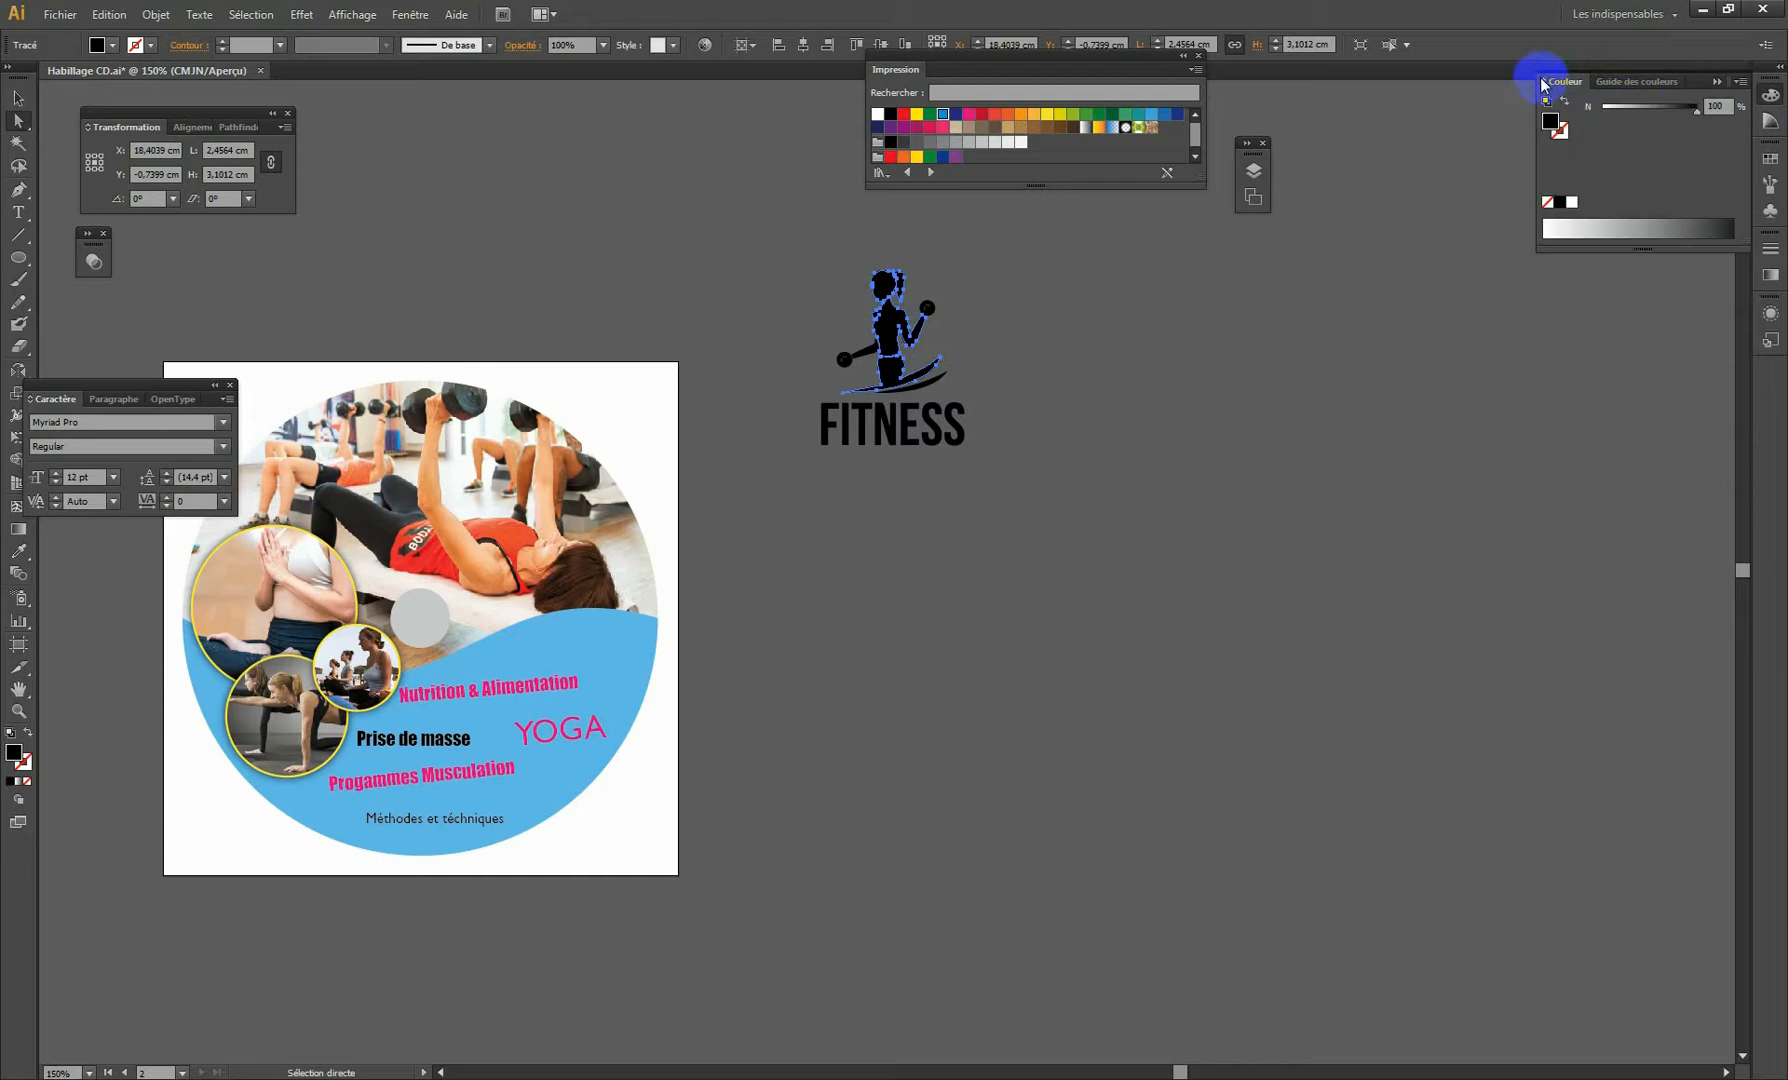
click(1739, 84)
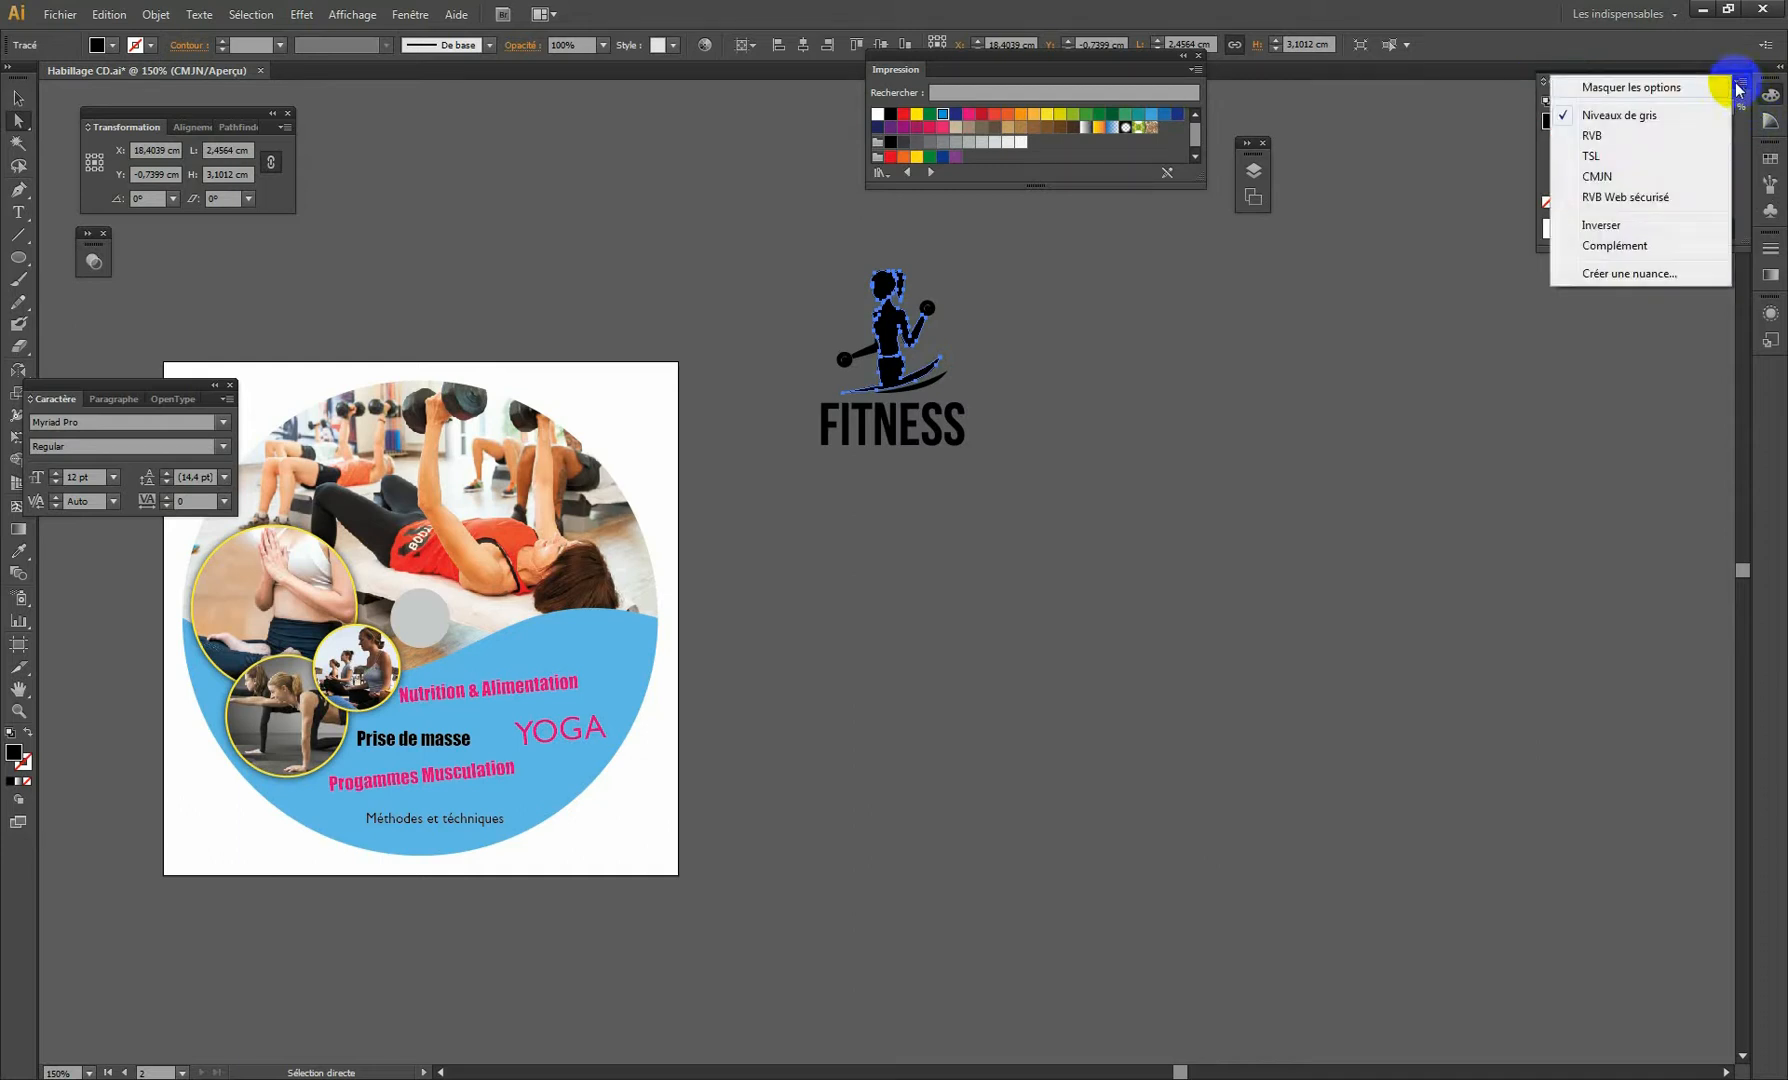
click(1600, 177)
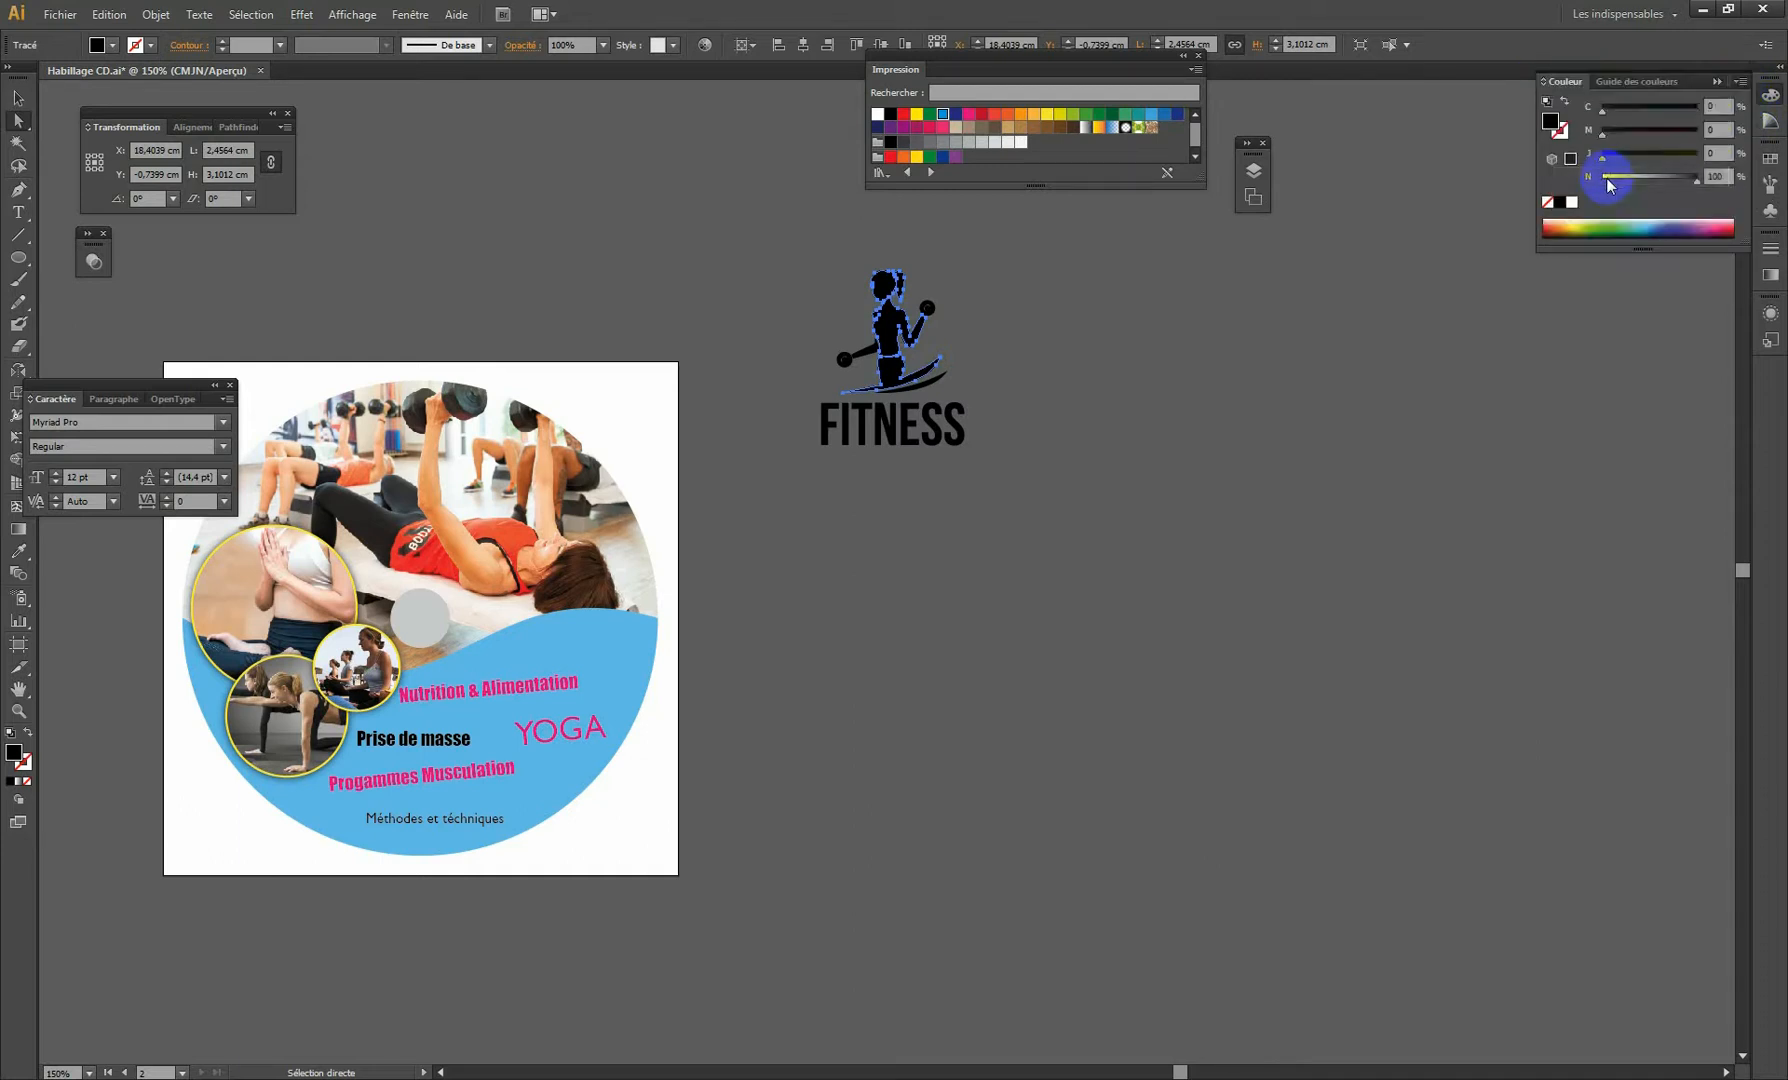
Fill the silhouette with 100% magenta, leaving cyan, yellow and black at 0%.
drag(1697, 188, 1697, 131)
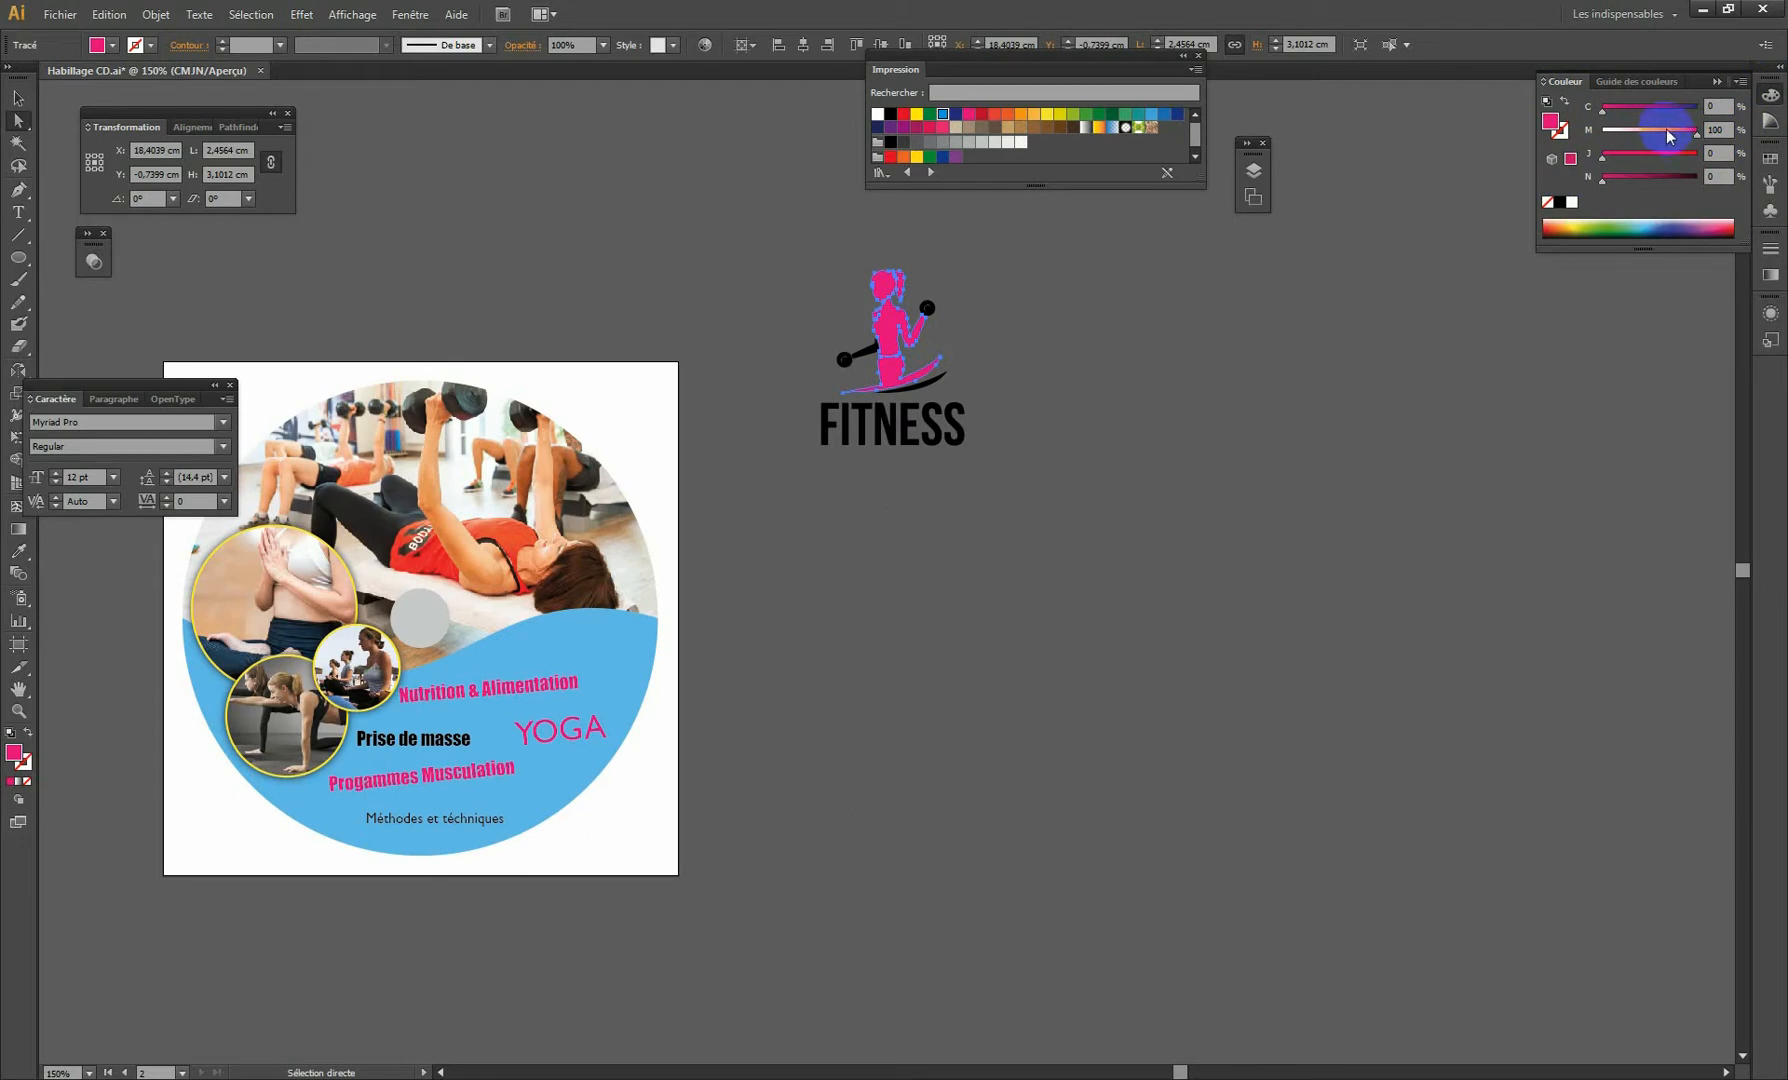
mouse_move(1698, 134)
mouse_down()
mouse_move(1682, 136)
mouse_move(1713, 136)
mouse_up()
click(1001, 271)
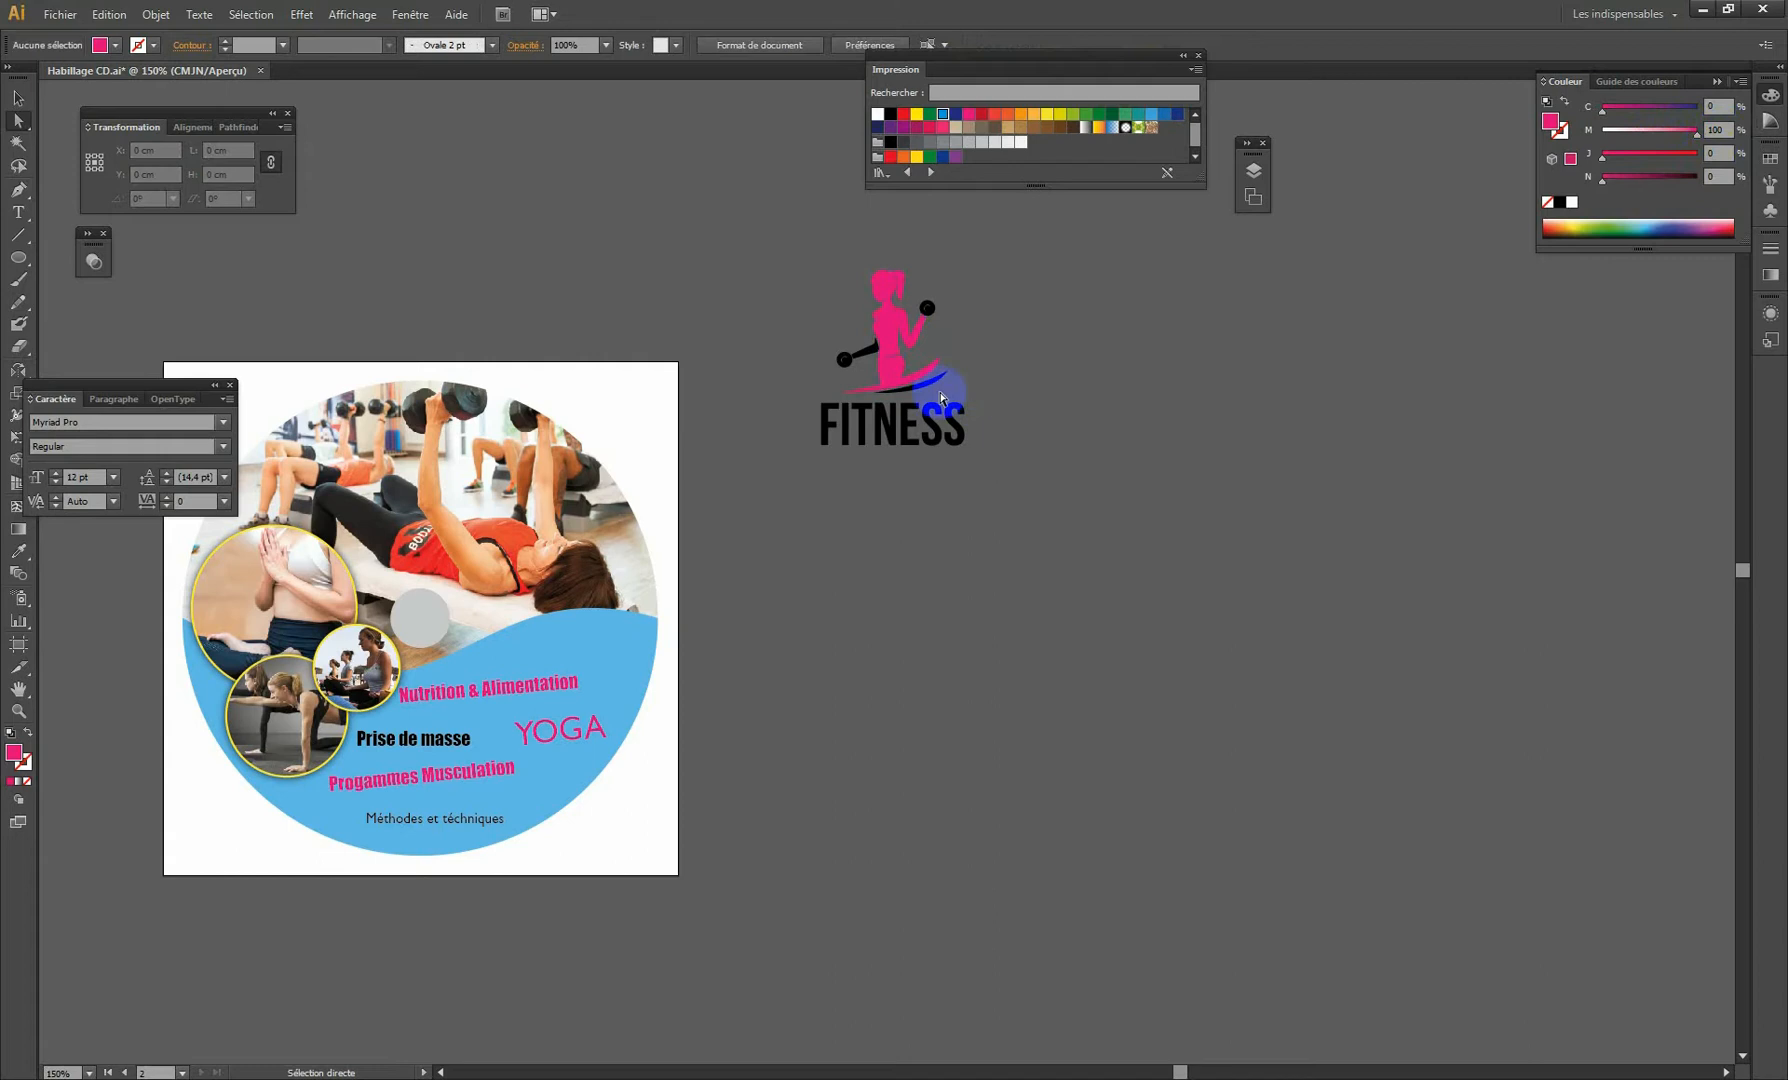
Copy the silhouette's pink onto the lower swoosh with the Eyedropper and lighten it to 60% magenta.
click(930, 387)
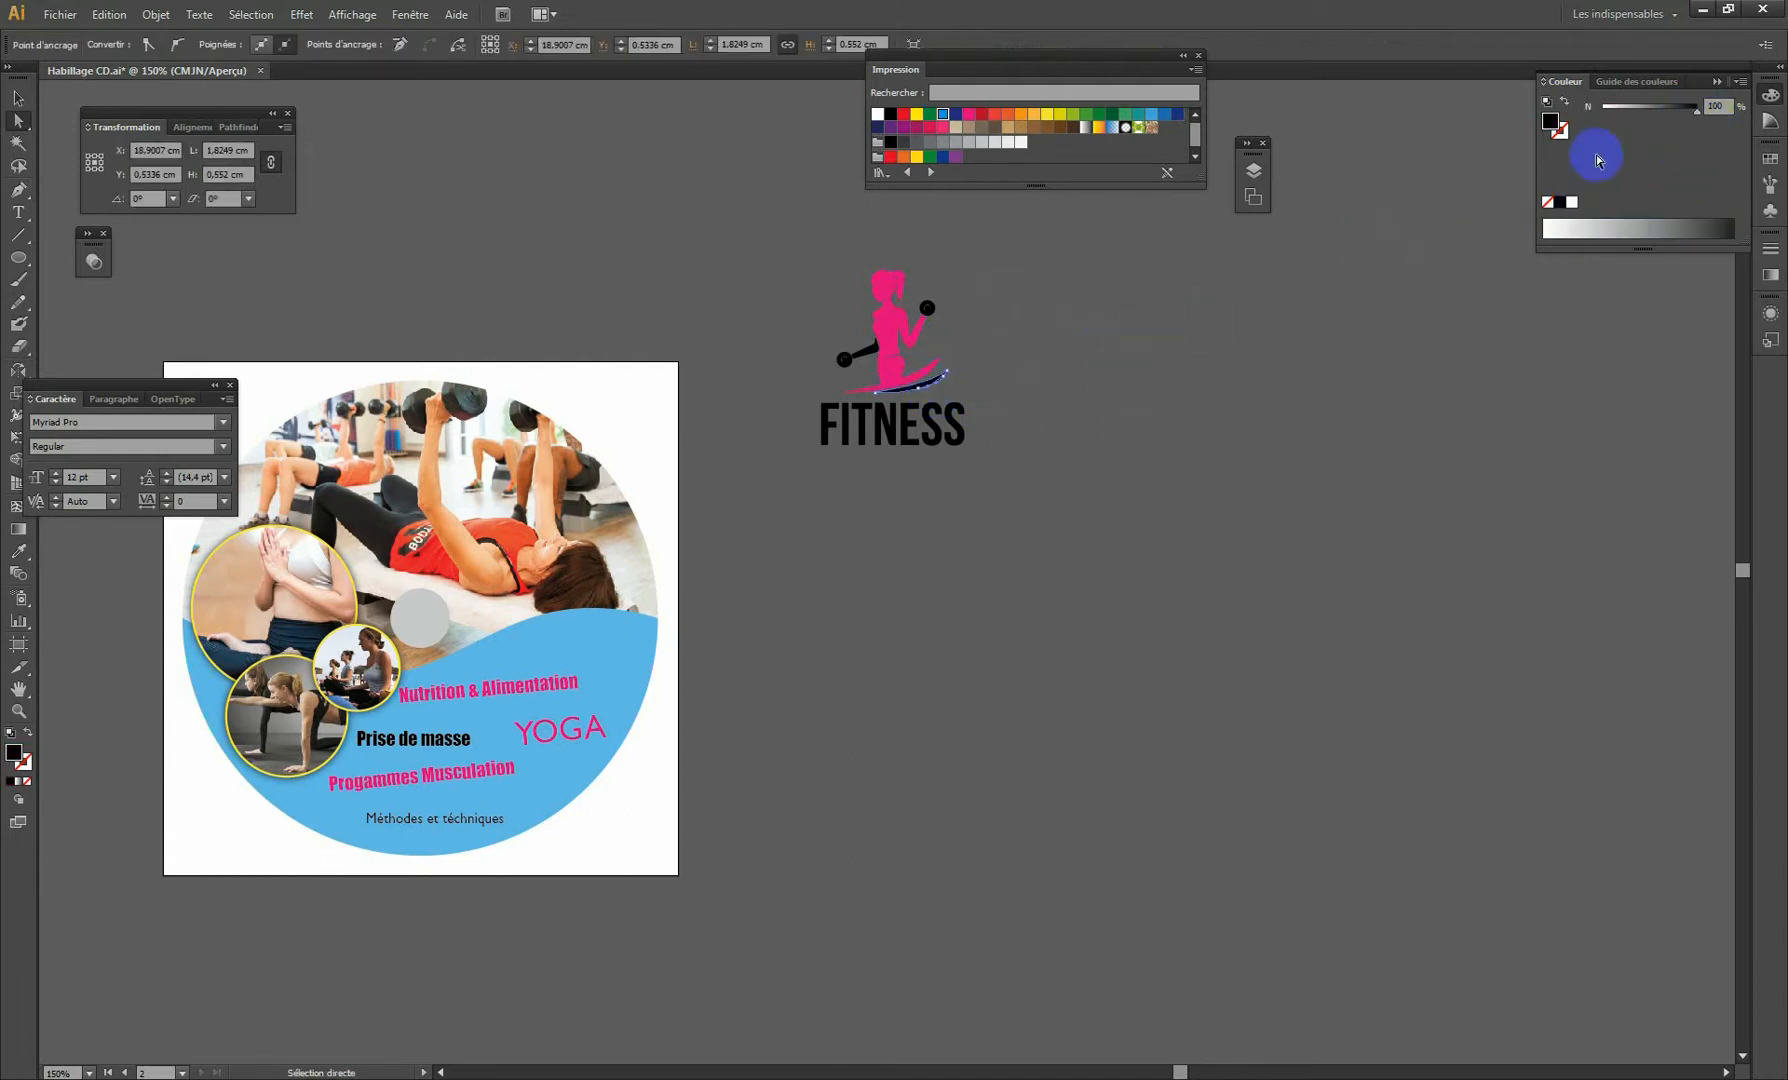
drag(96, 385, 164, 320)
click(19, 552)
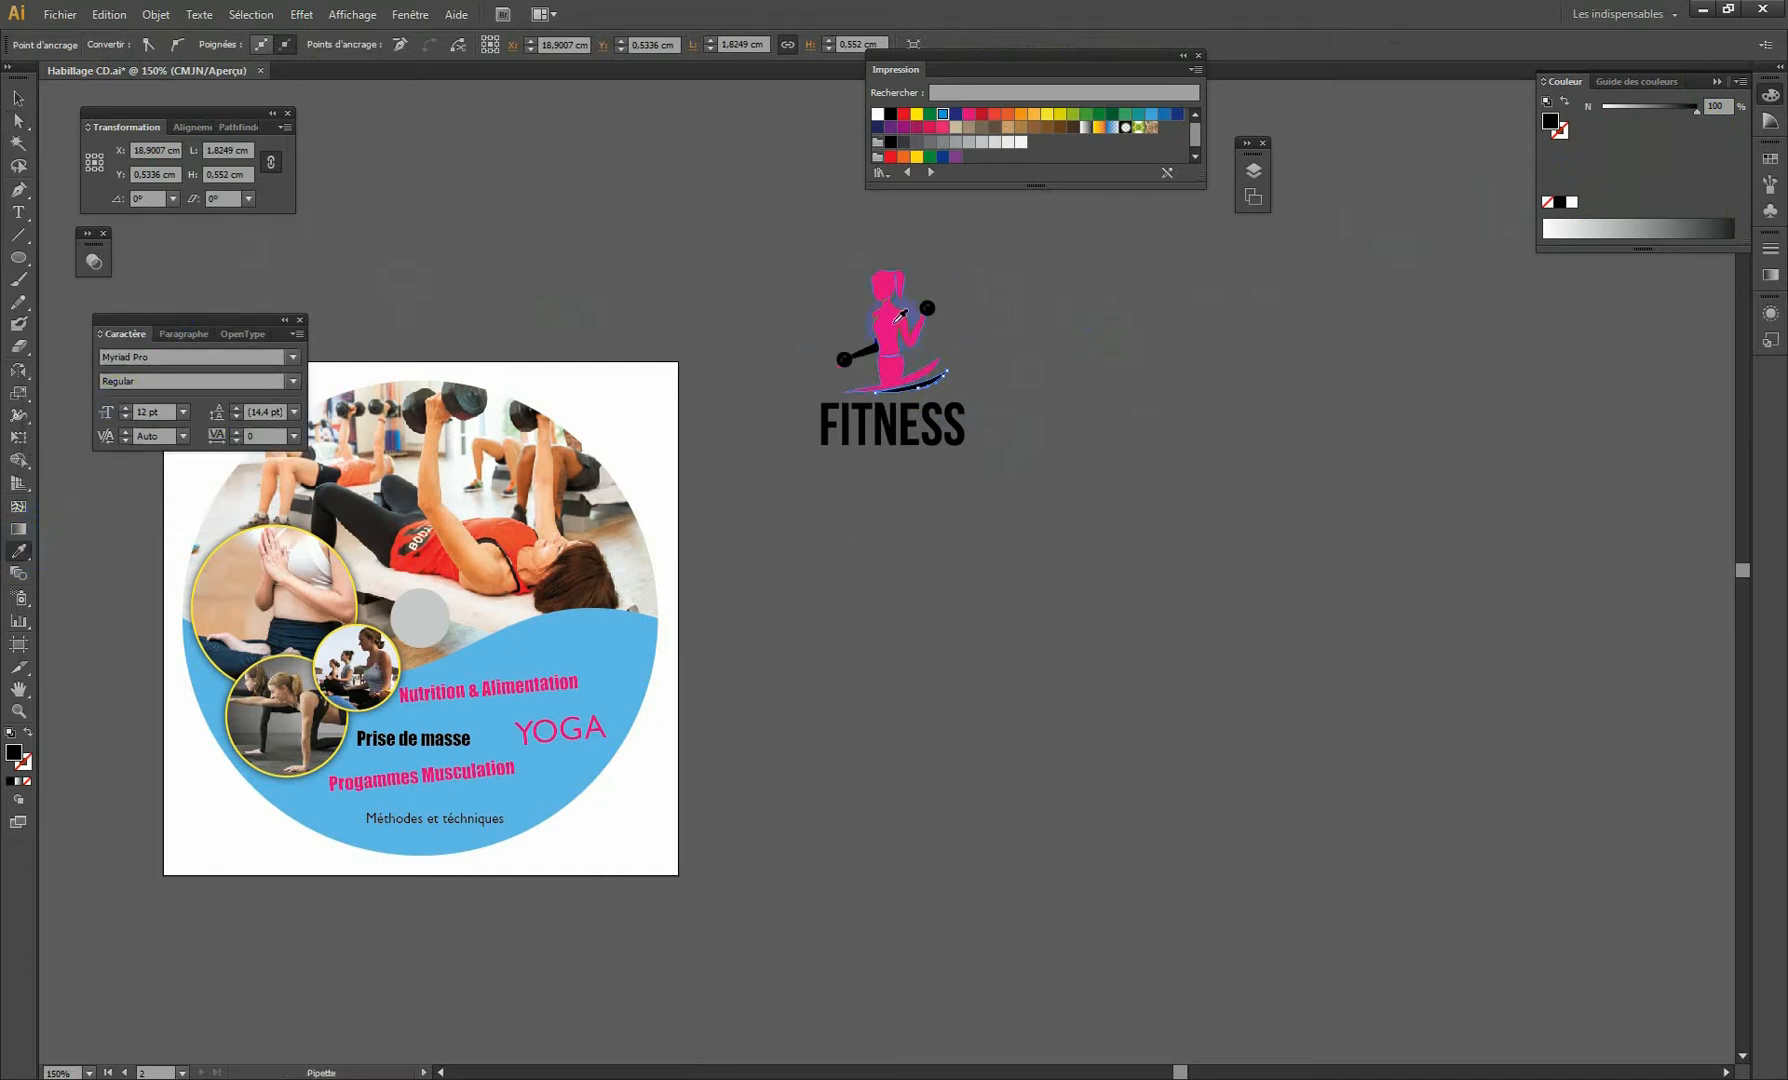
click(898, 318)
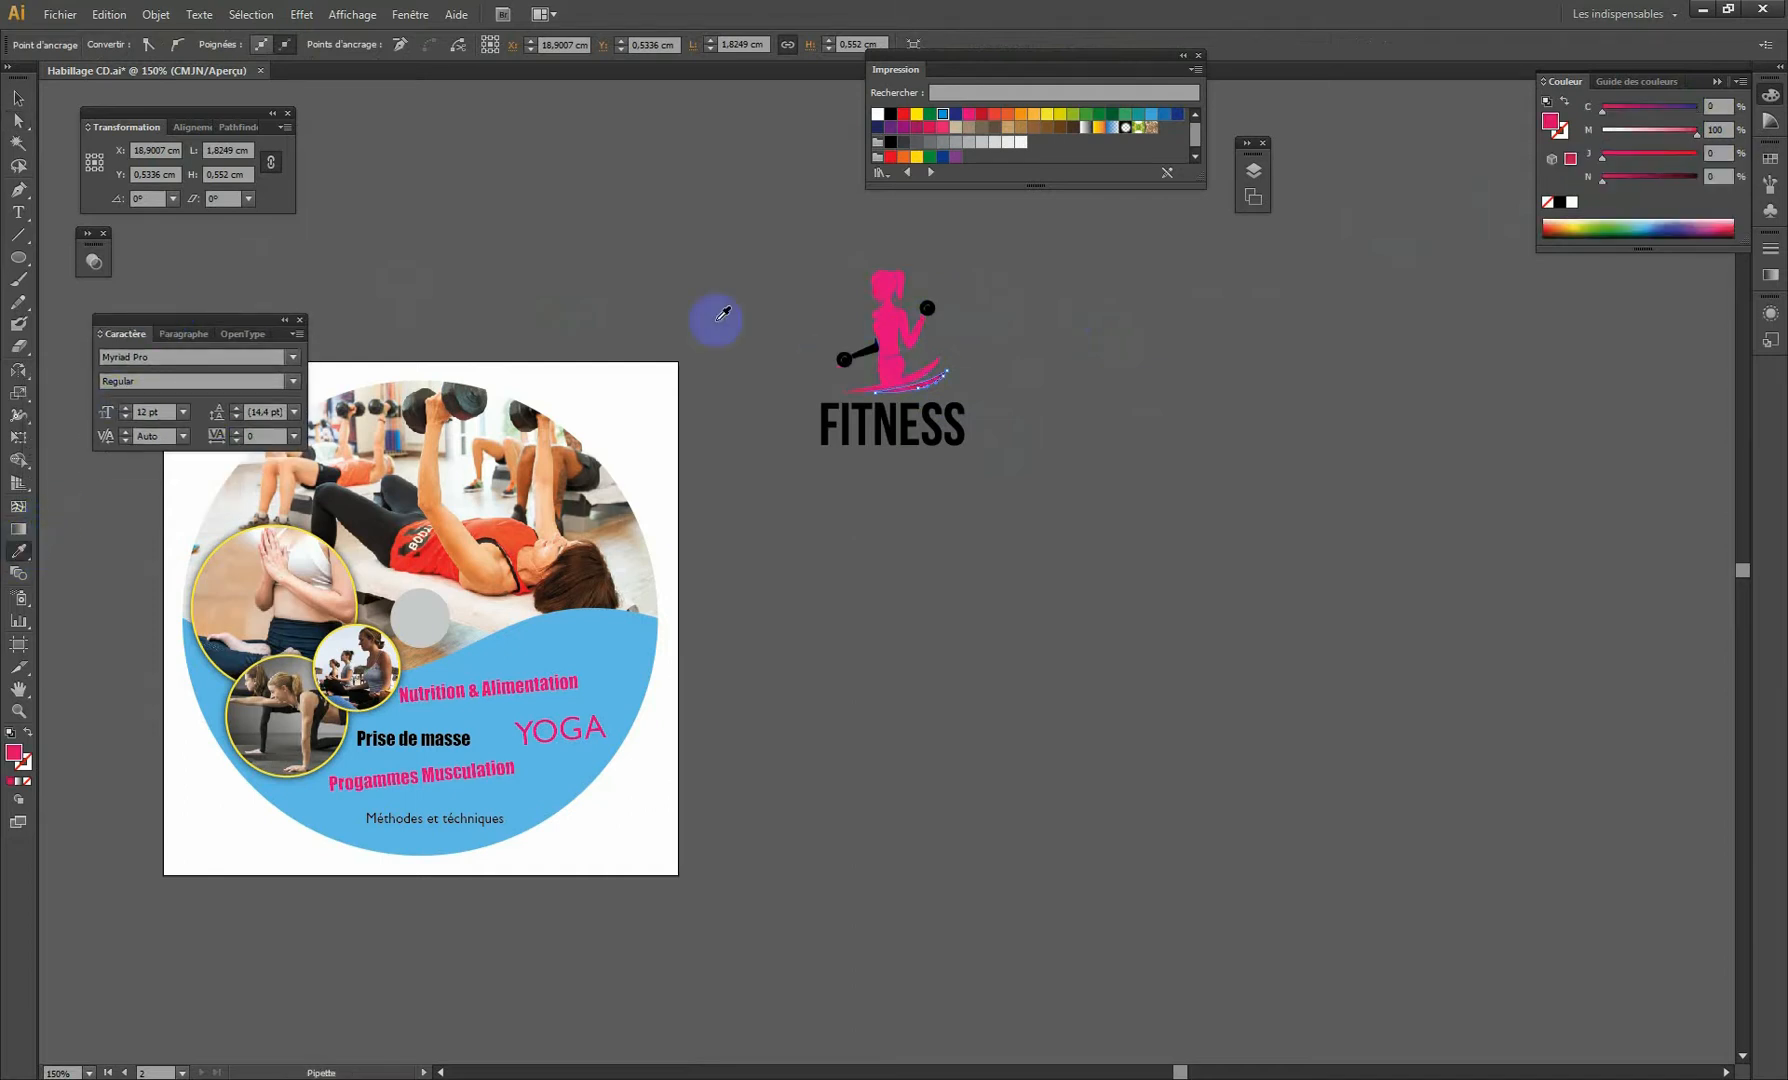
click(19, 120)
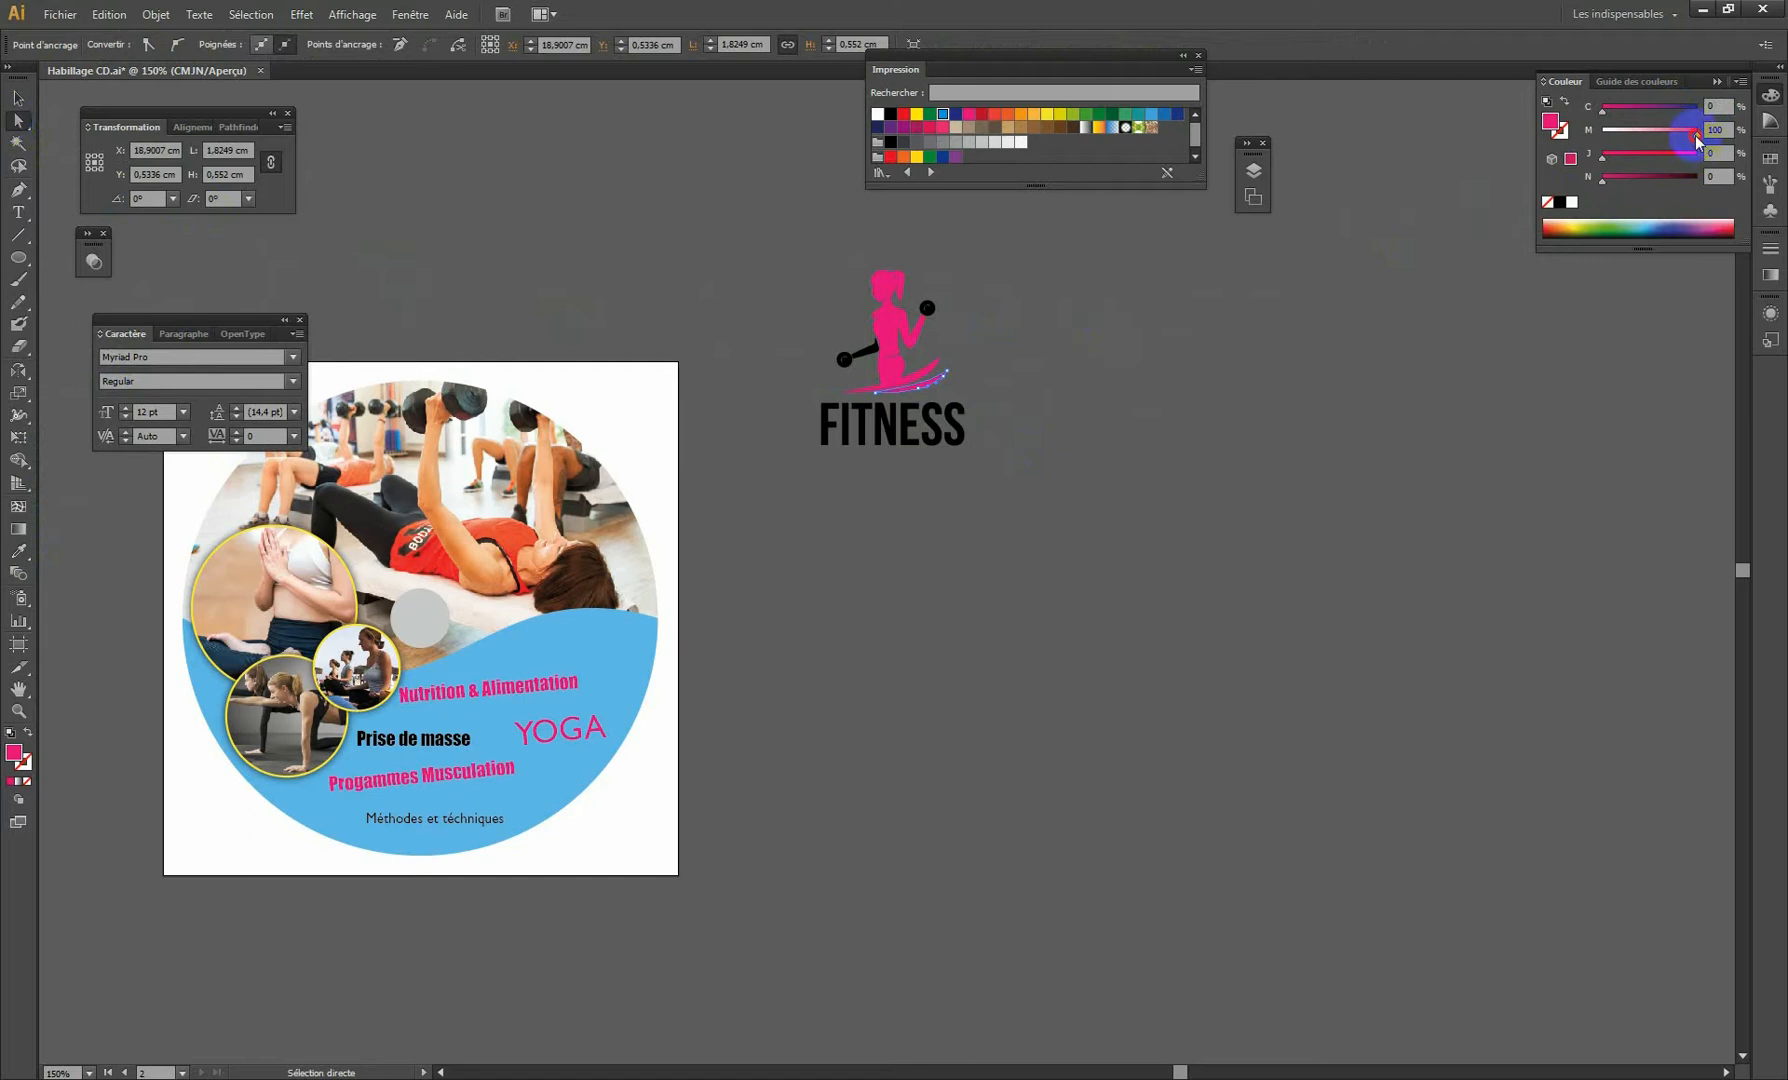
drag(1695, 133, 1658, 137)
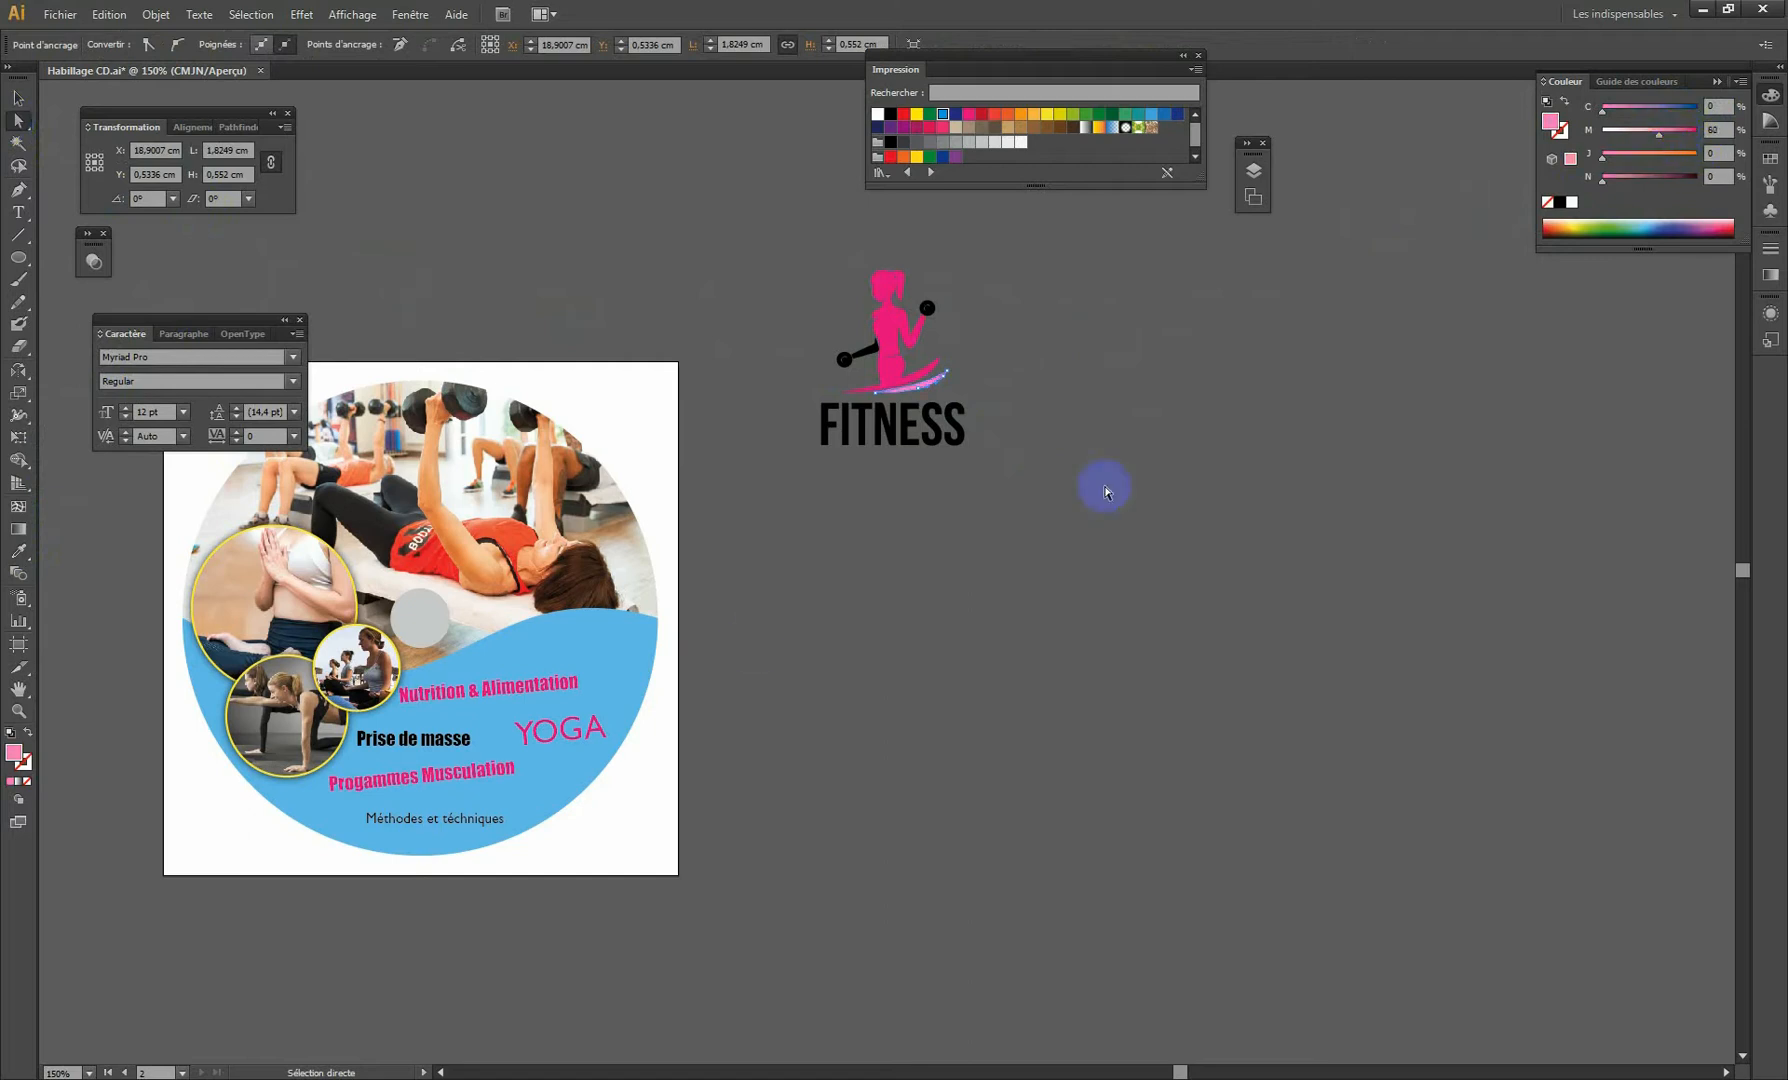
Compare with the yellow label's logo and copy the silhouette's pink onto the figure's lowered arm with the Eyedropper.
drag(414, 636, 835, 494)
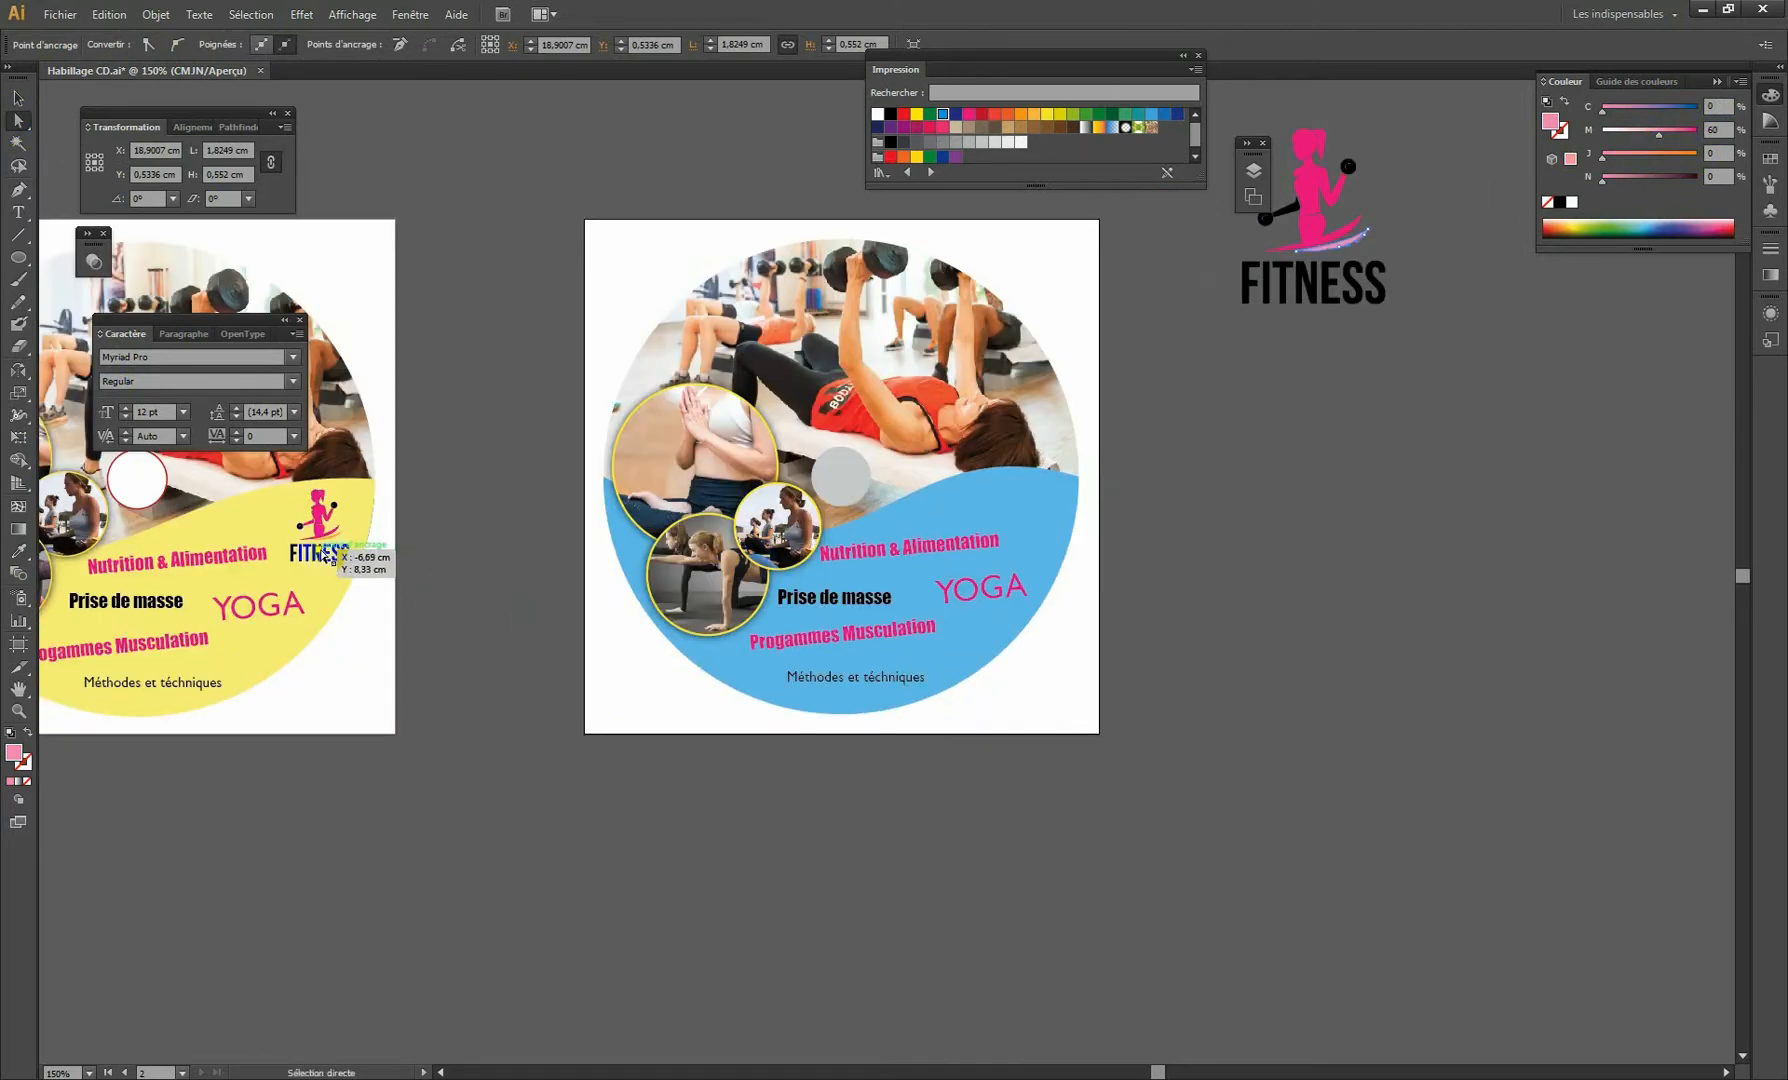
drag(1082, 437, 668, 596)
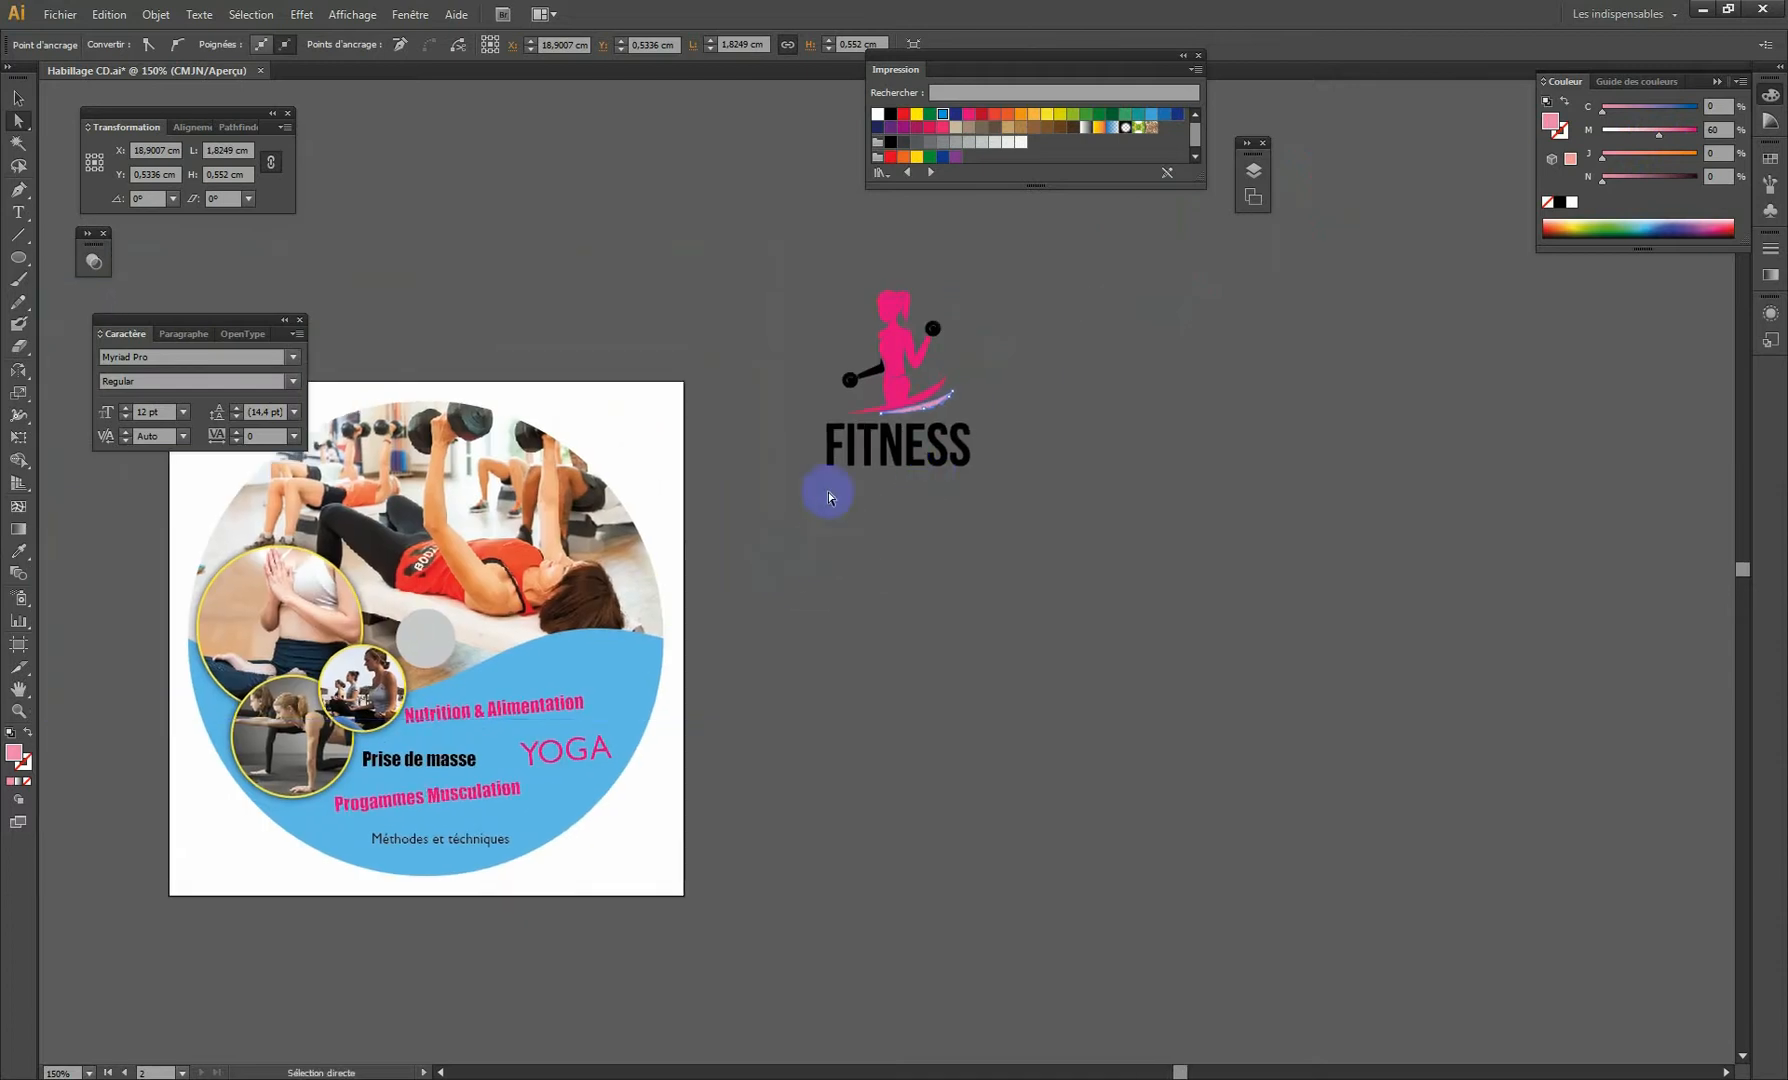
drag(452, 606, 889, 491)
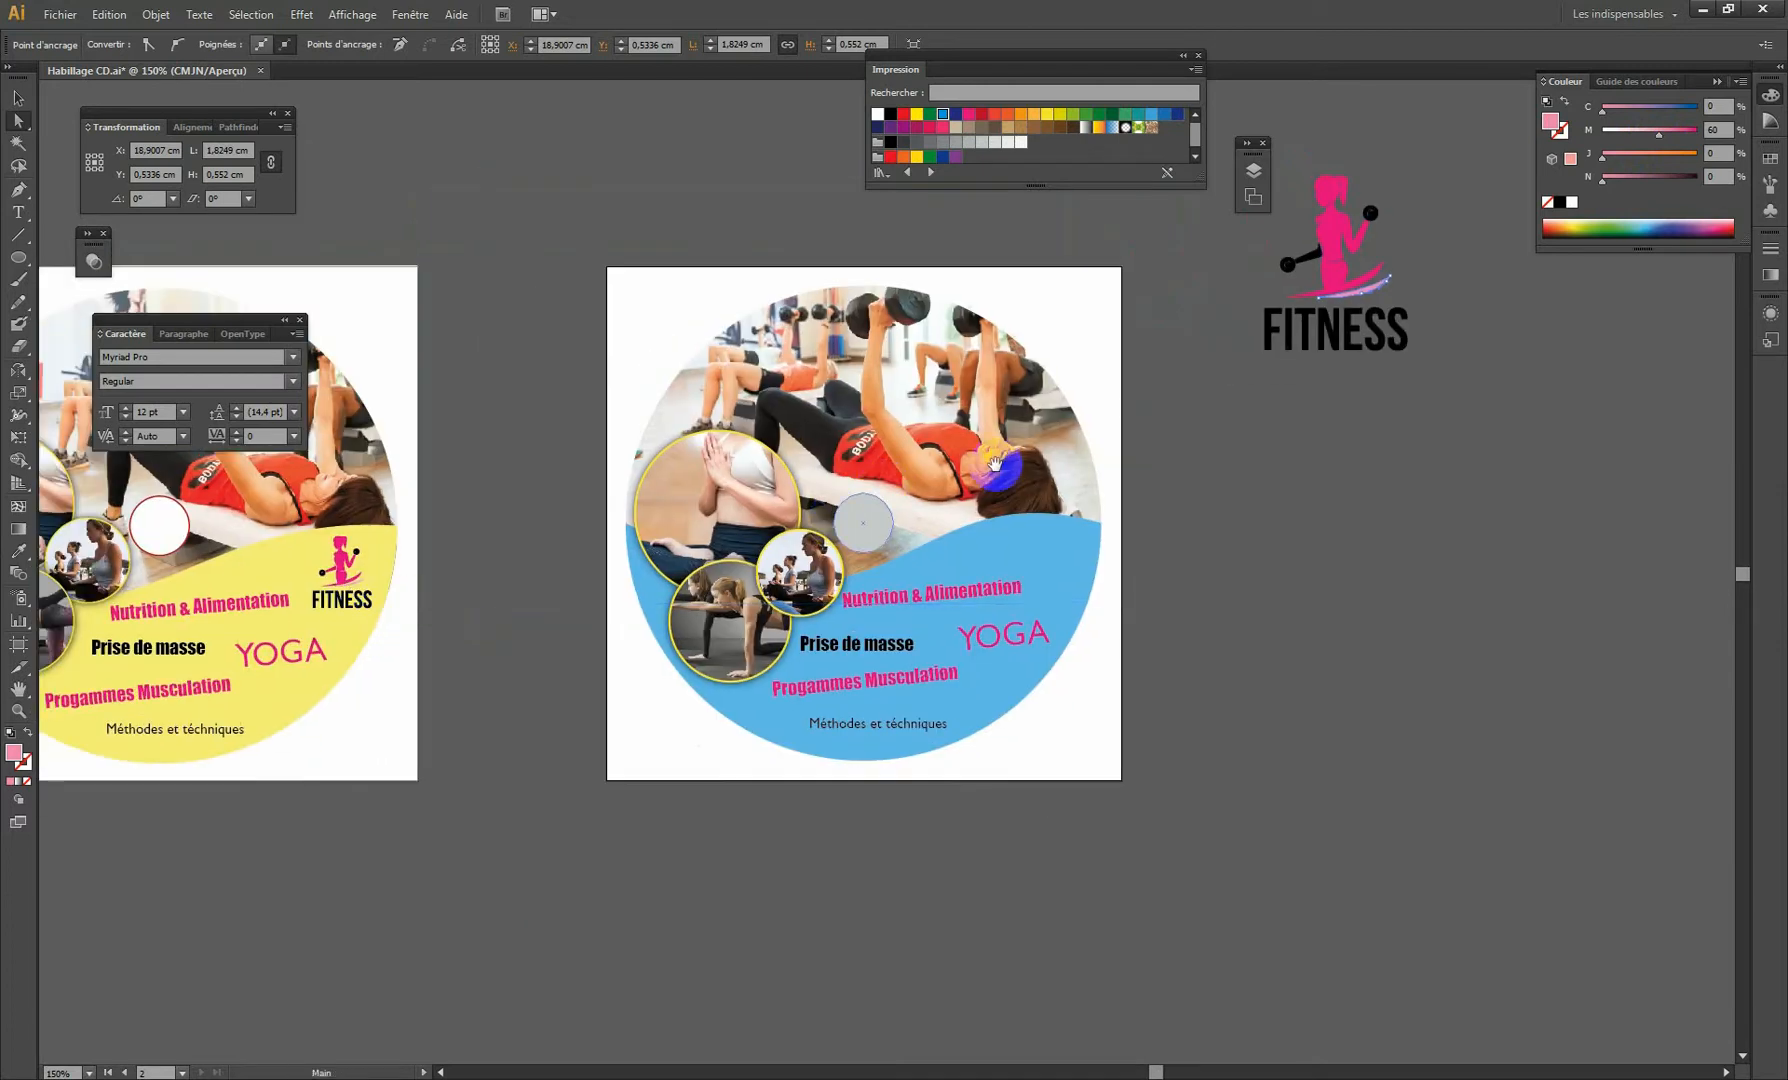
drag(997, 471, 868, 503)
drag(687, 537, 483, 570)
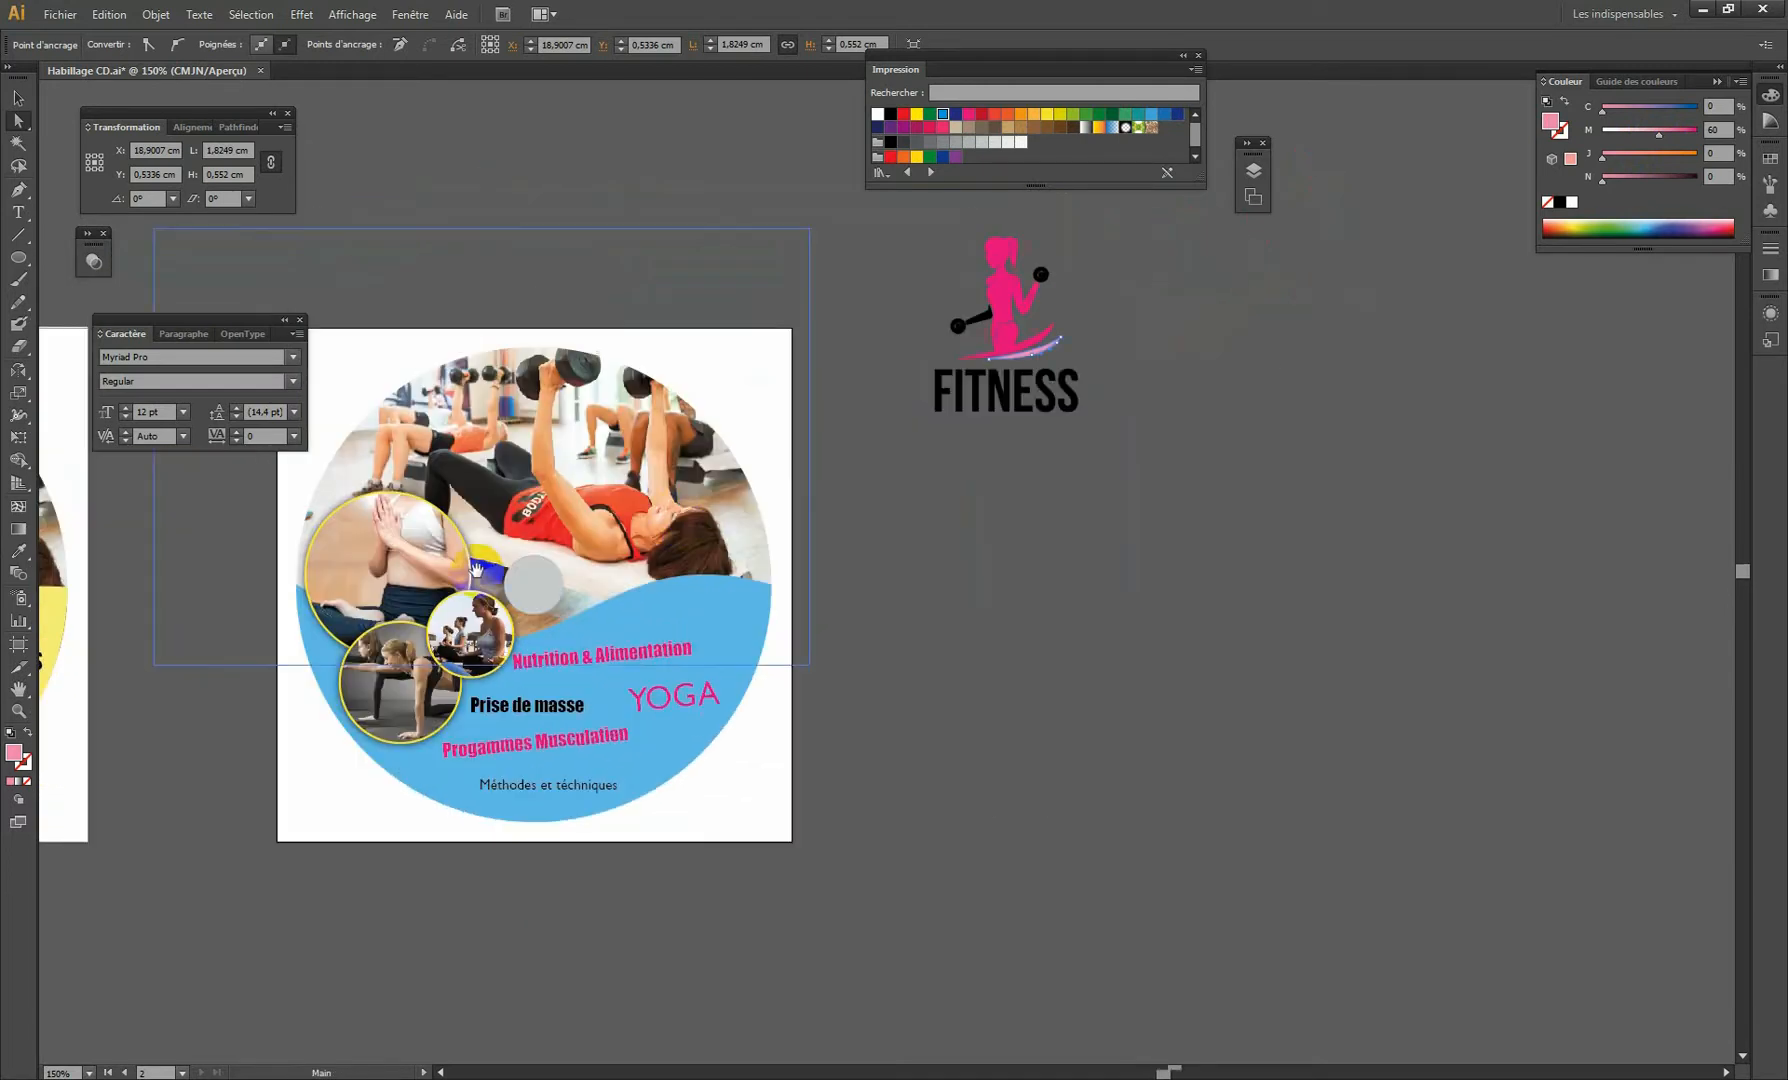
click(990, 322)
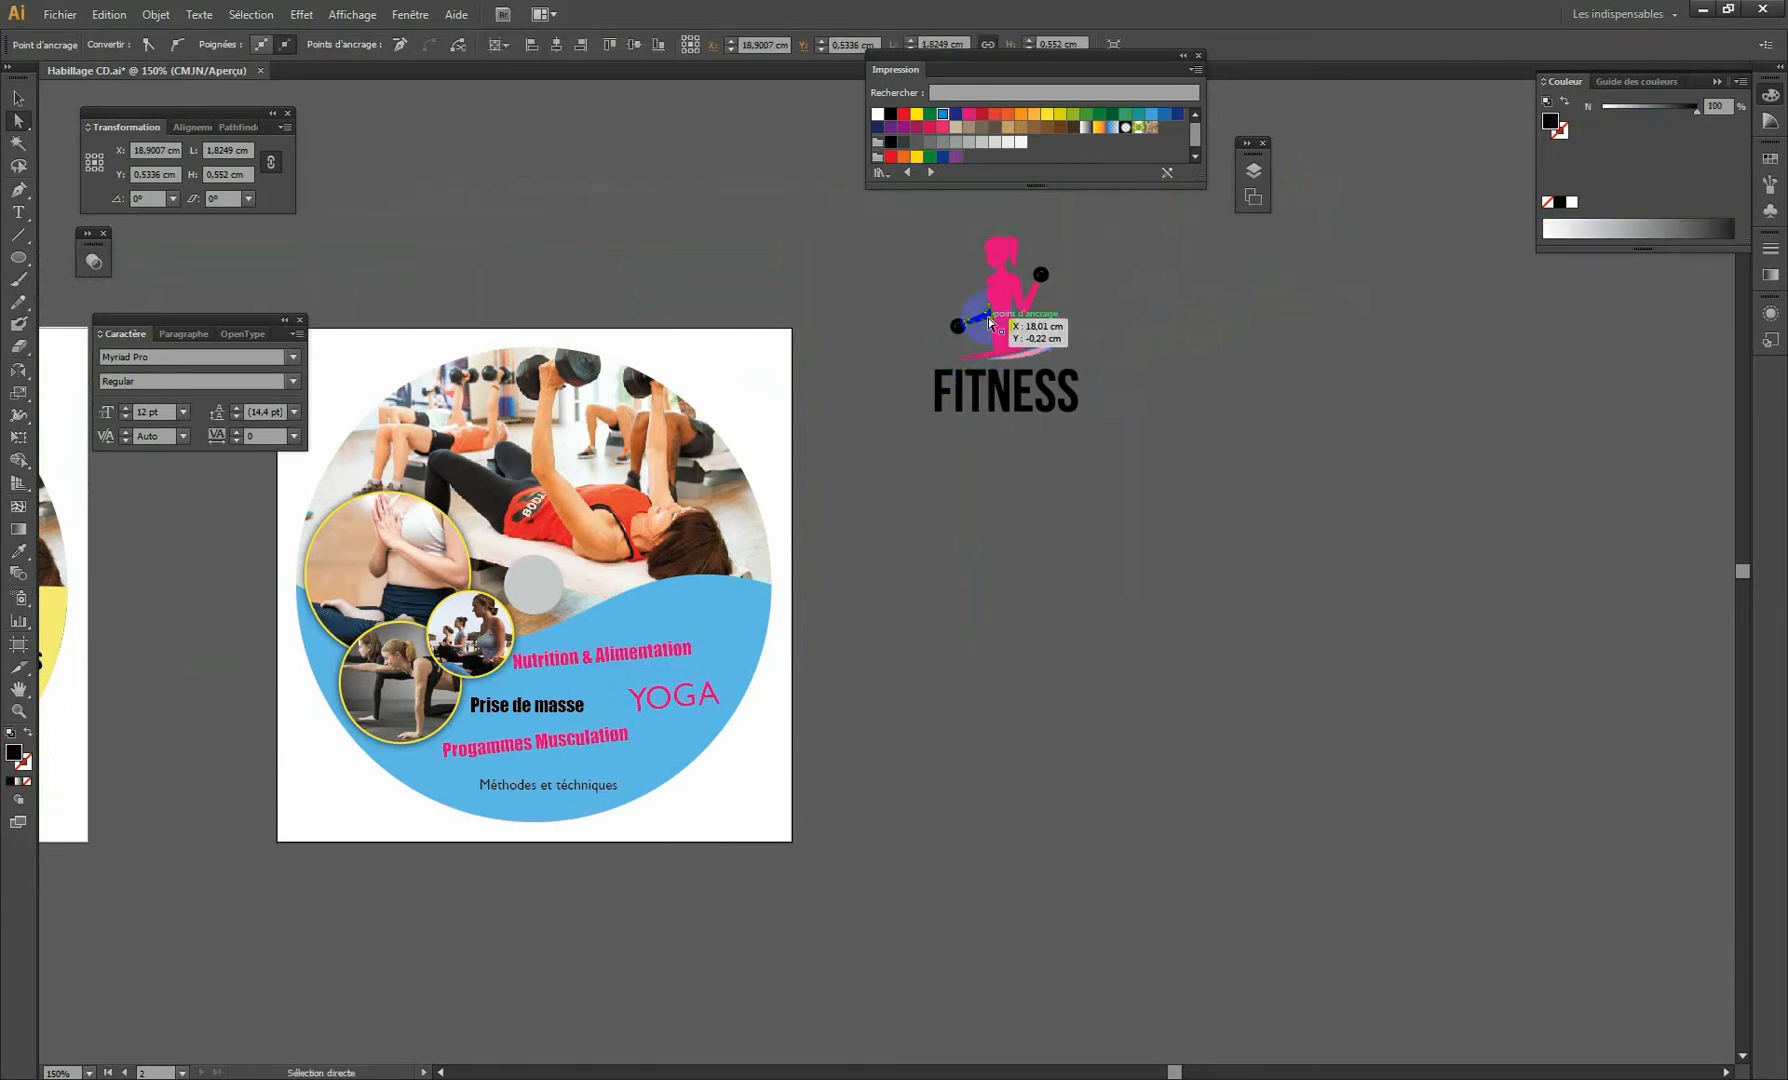
click(20, 556)
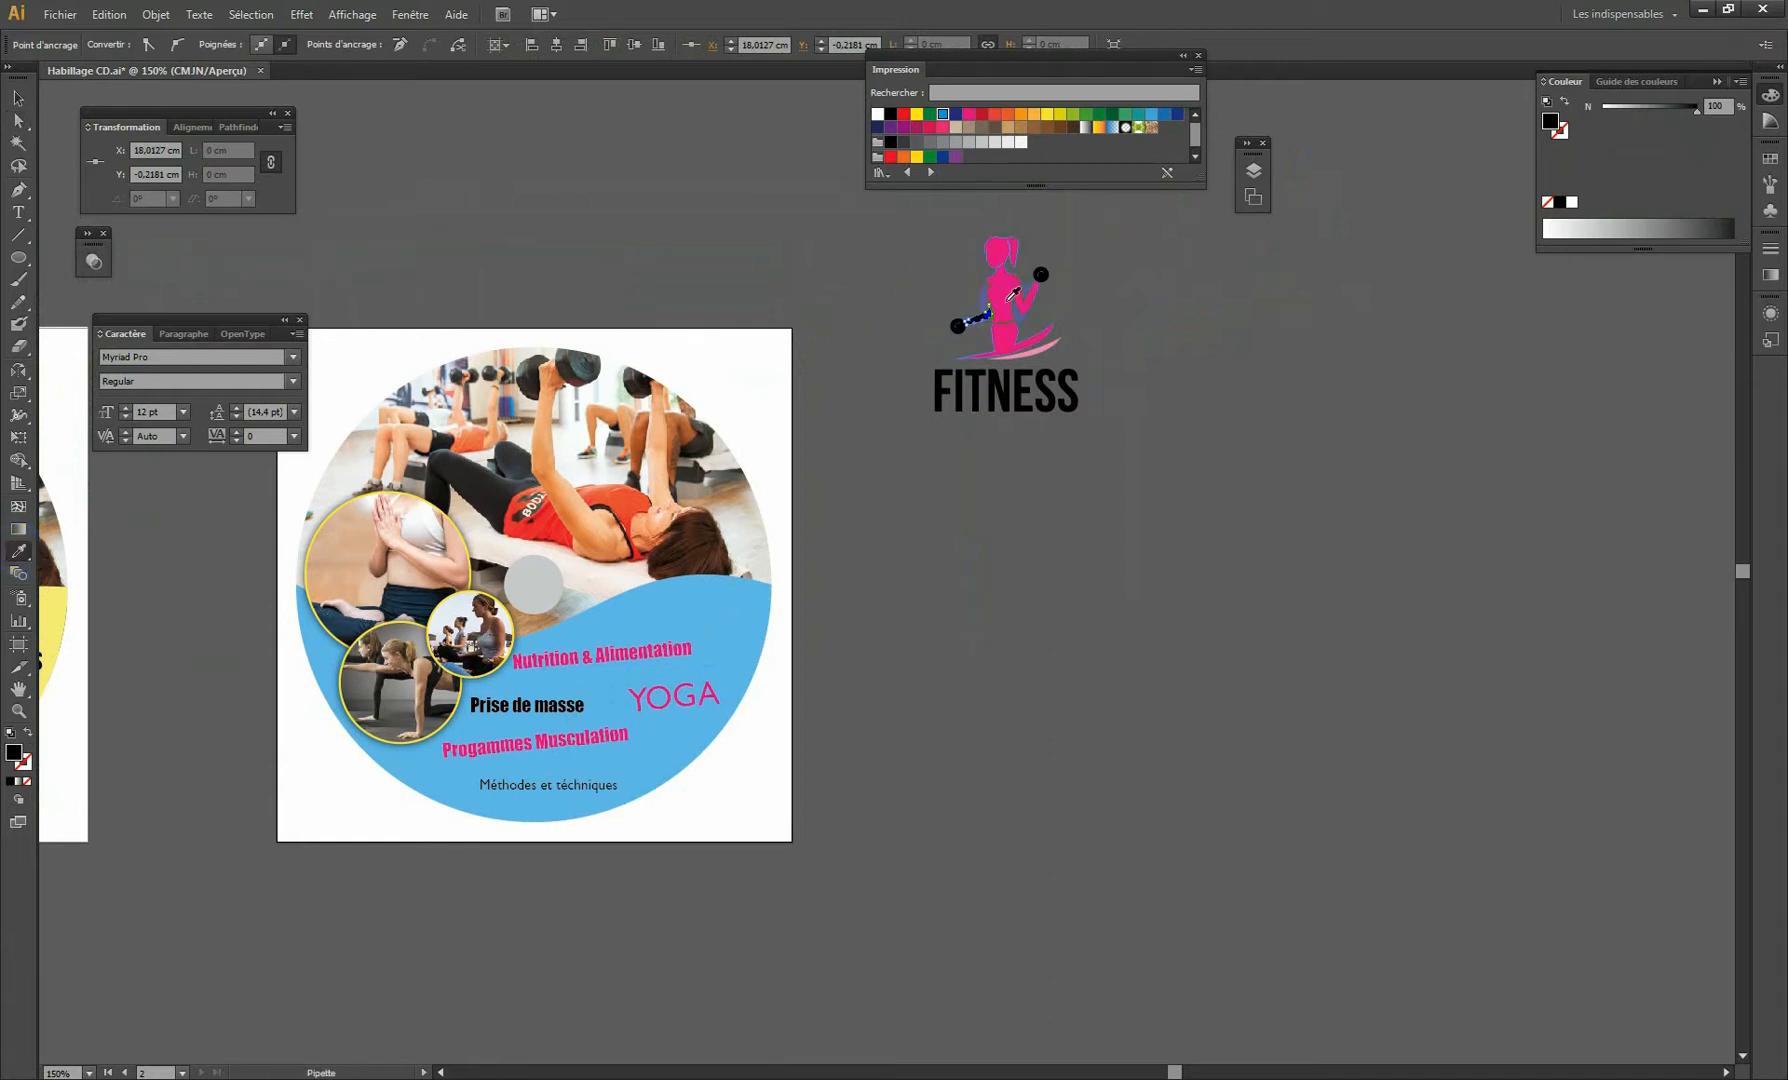
click(1008, 284)
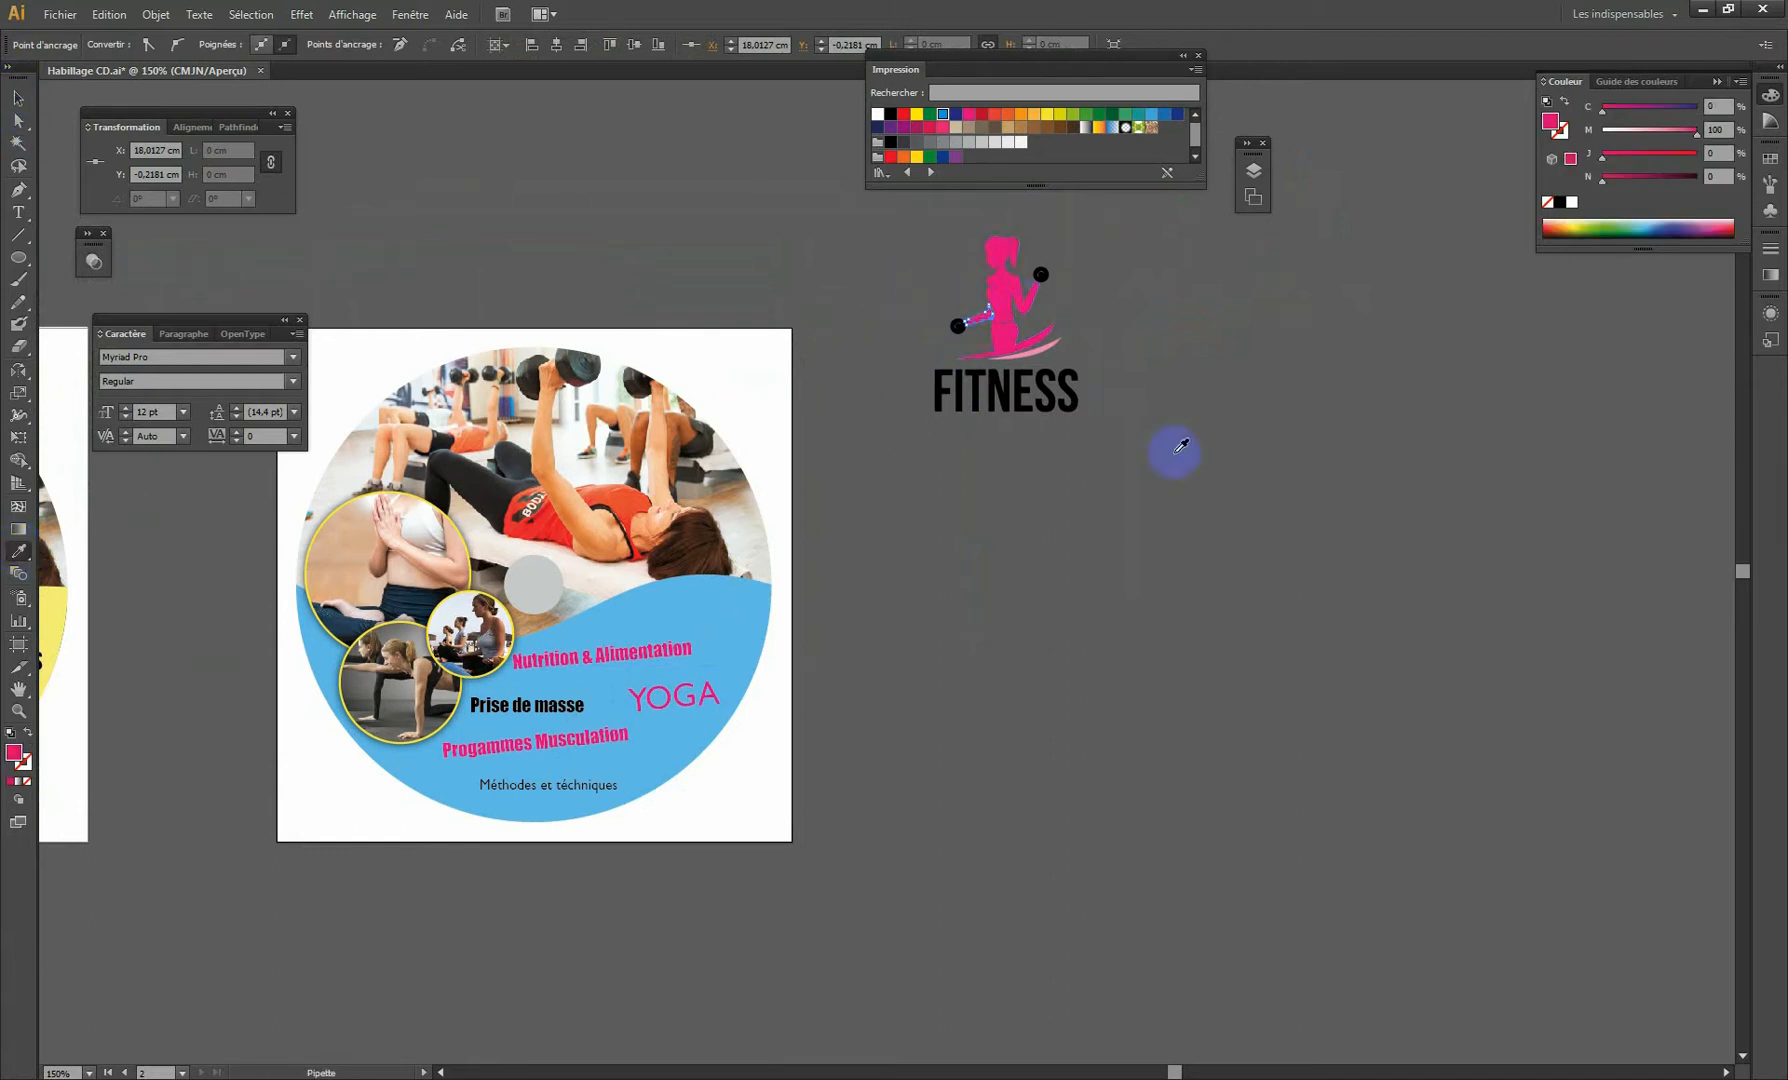
click(17, 99)
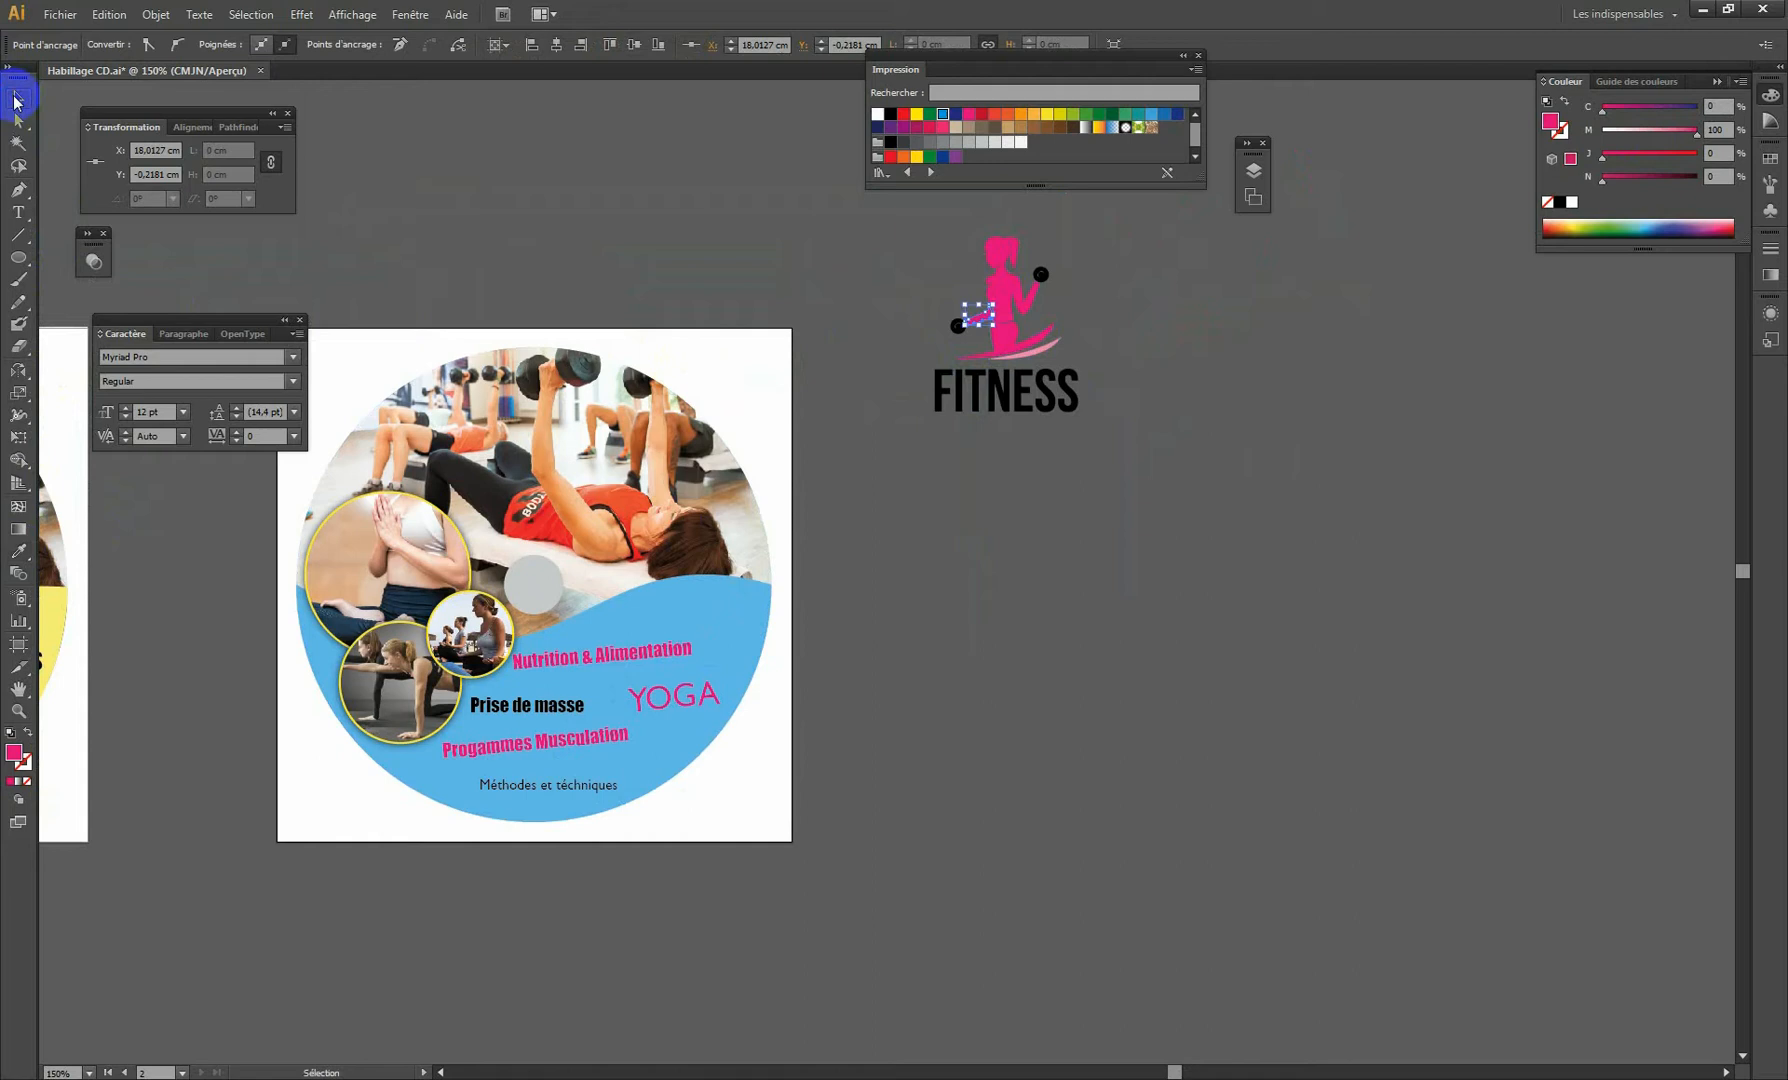
click(1158, 455)
Select all parts of the logo and move them together down beside the blue CD label.
click(1006, 330)
drag(1001, 362, 967, 477)
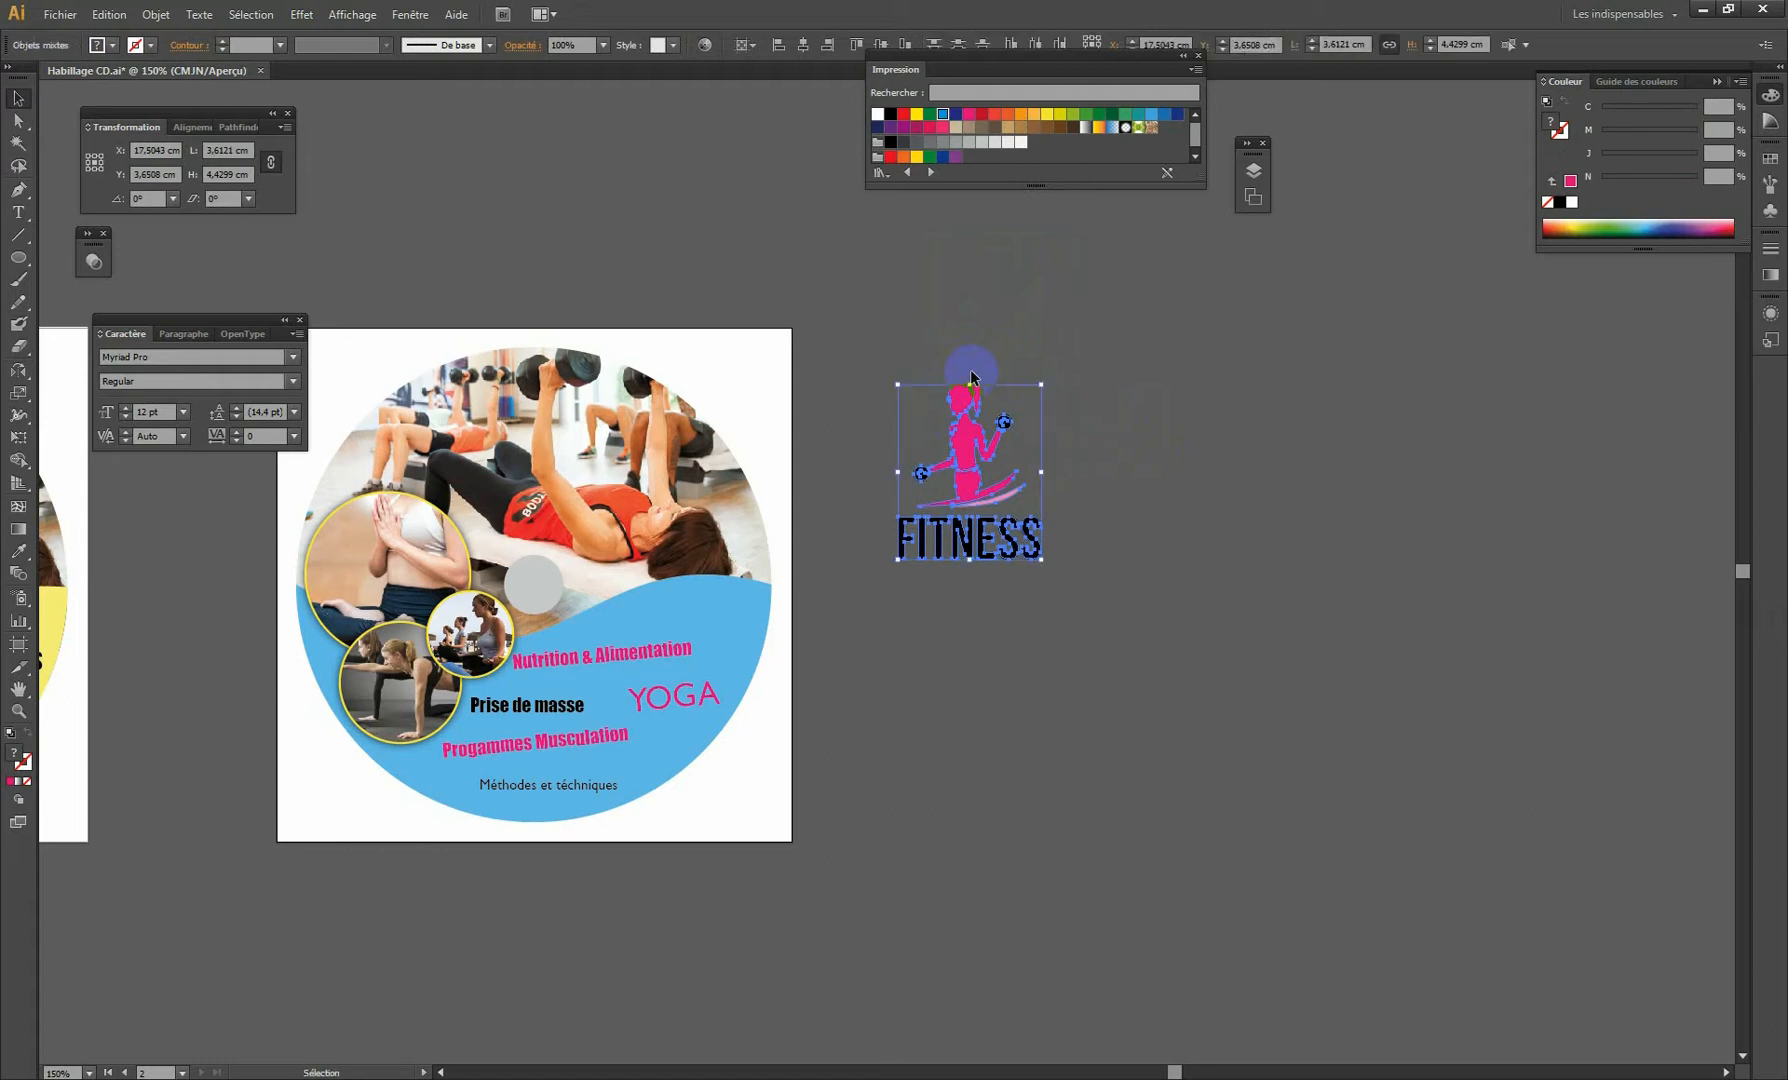
click(1117, 426)
Try moving the silhouette and one S of the FITNESS lettering separately, and undo both moves.
drag(972, 440, 1127, 410)
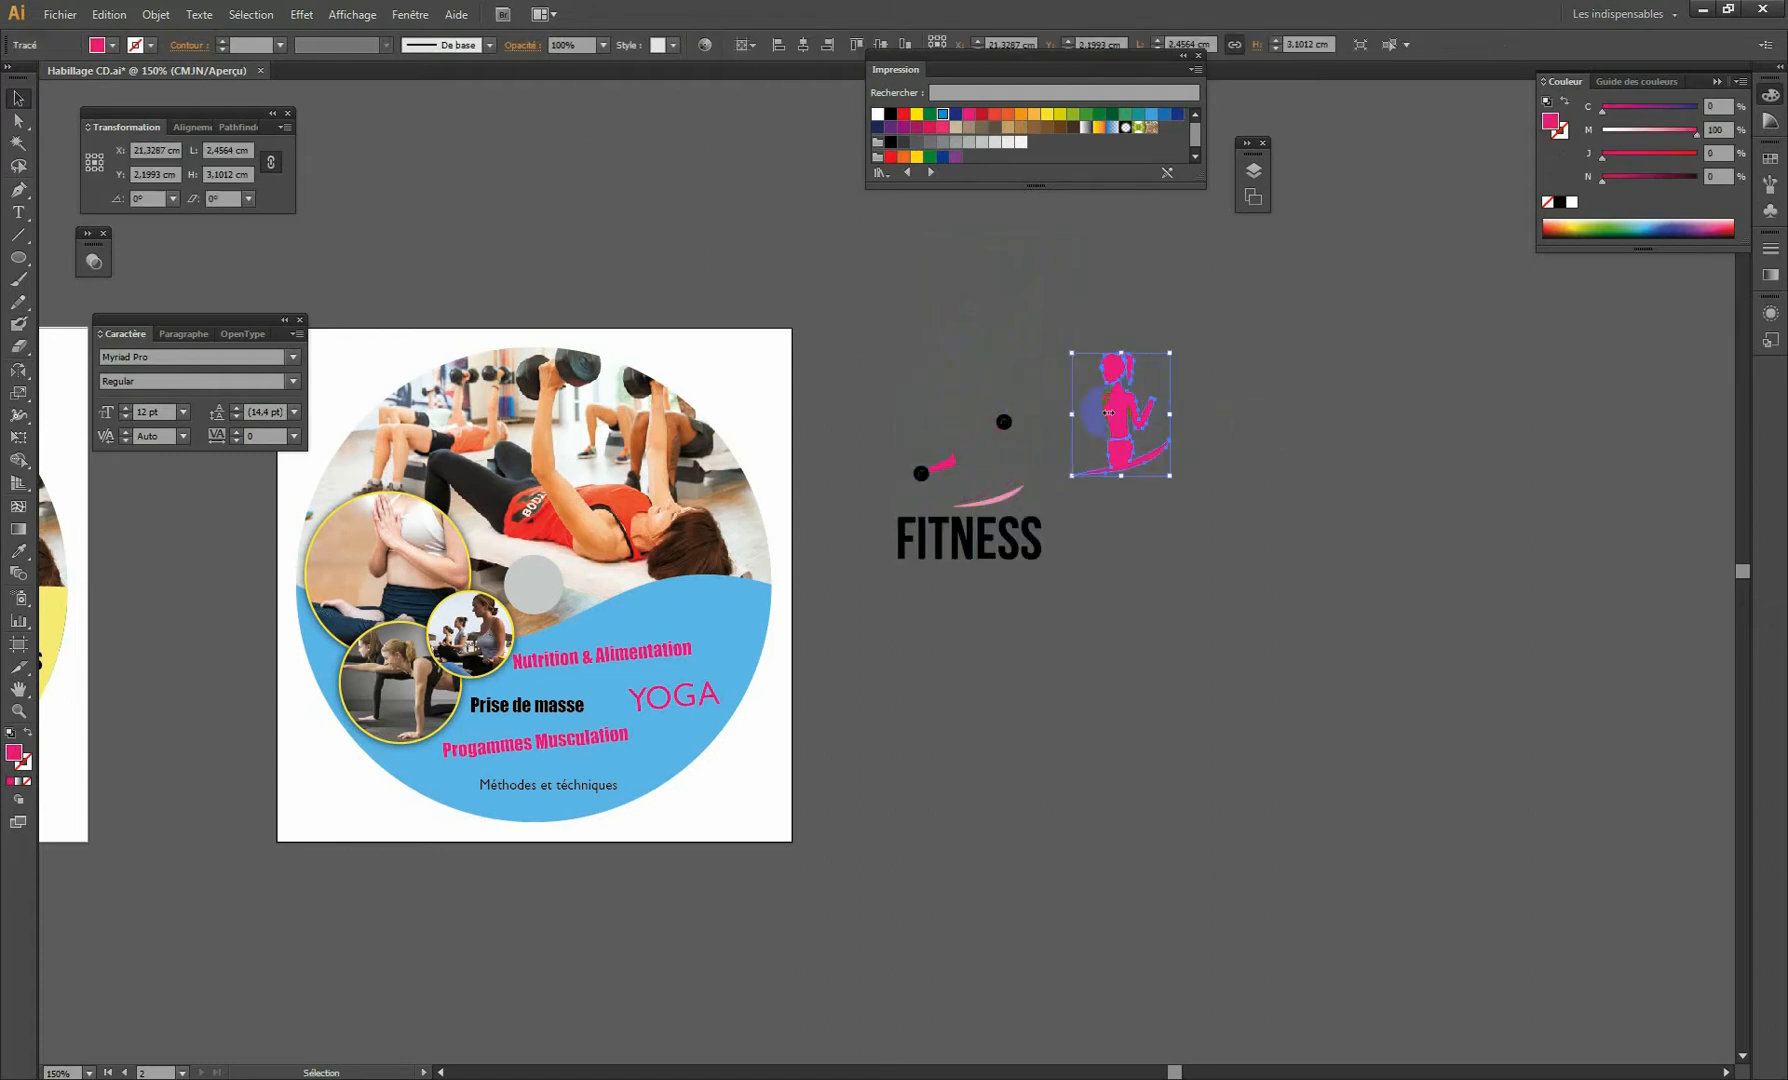
drag(1008, 530, 1082, 558)
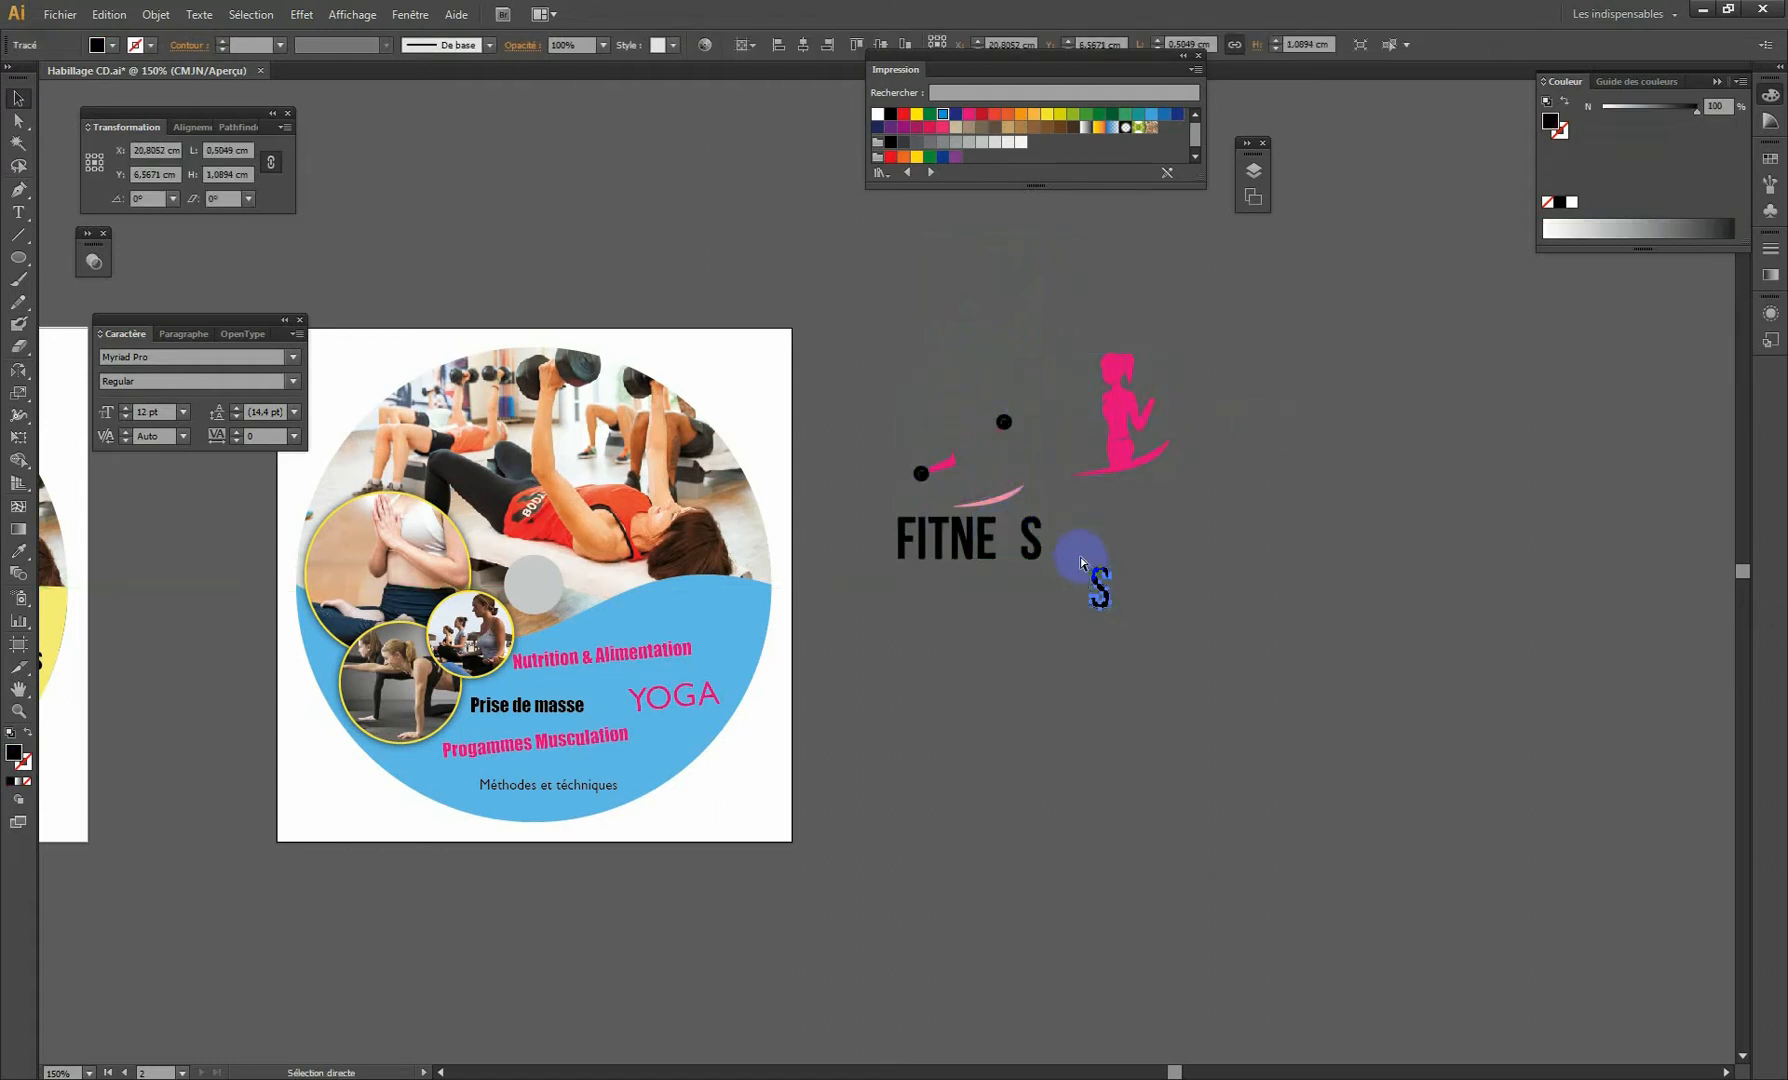
key(ctrl+z)
key(ctrl+z)
Group all parts of the FITNESS logo into a single object.
drag(894, 320, 1118, 648)
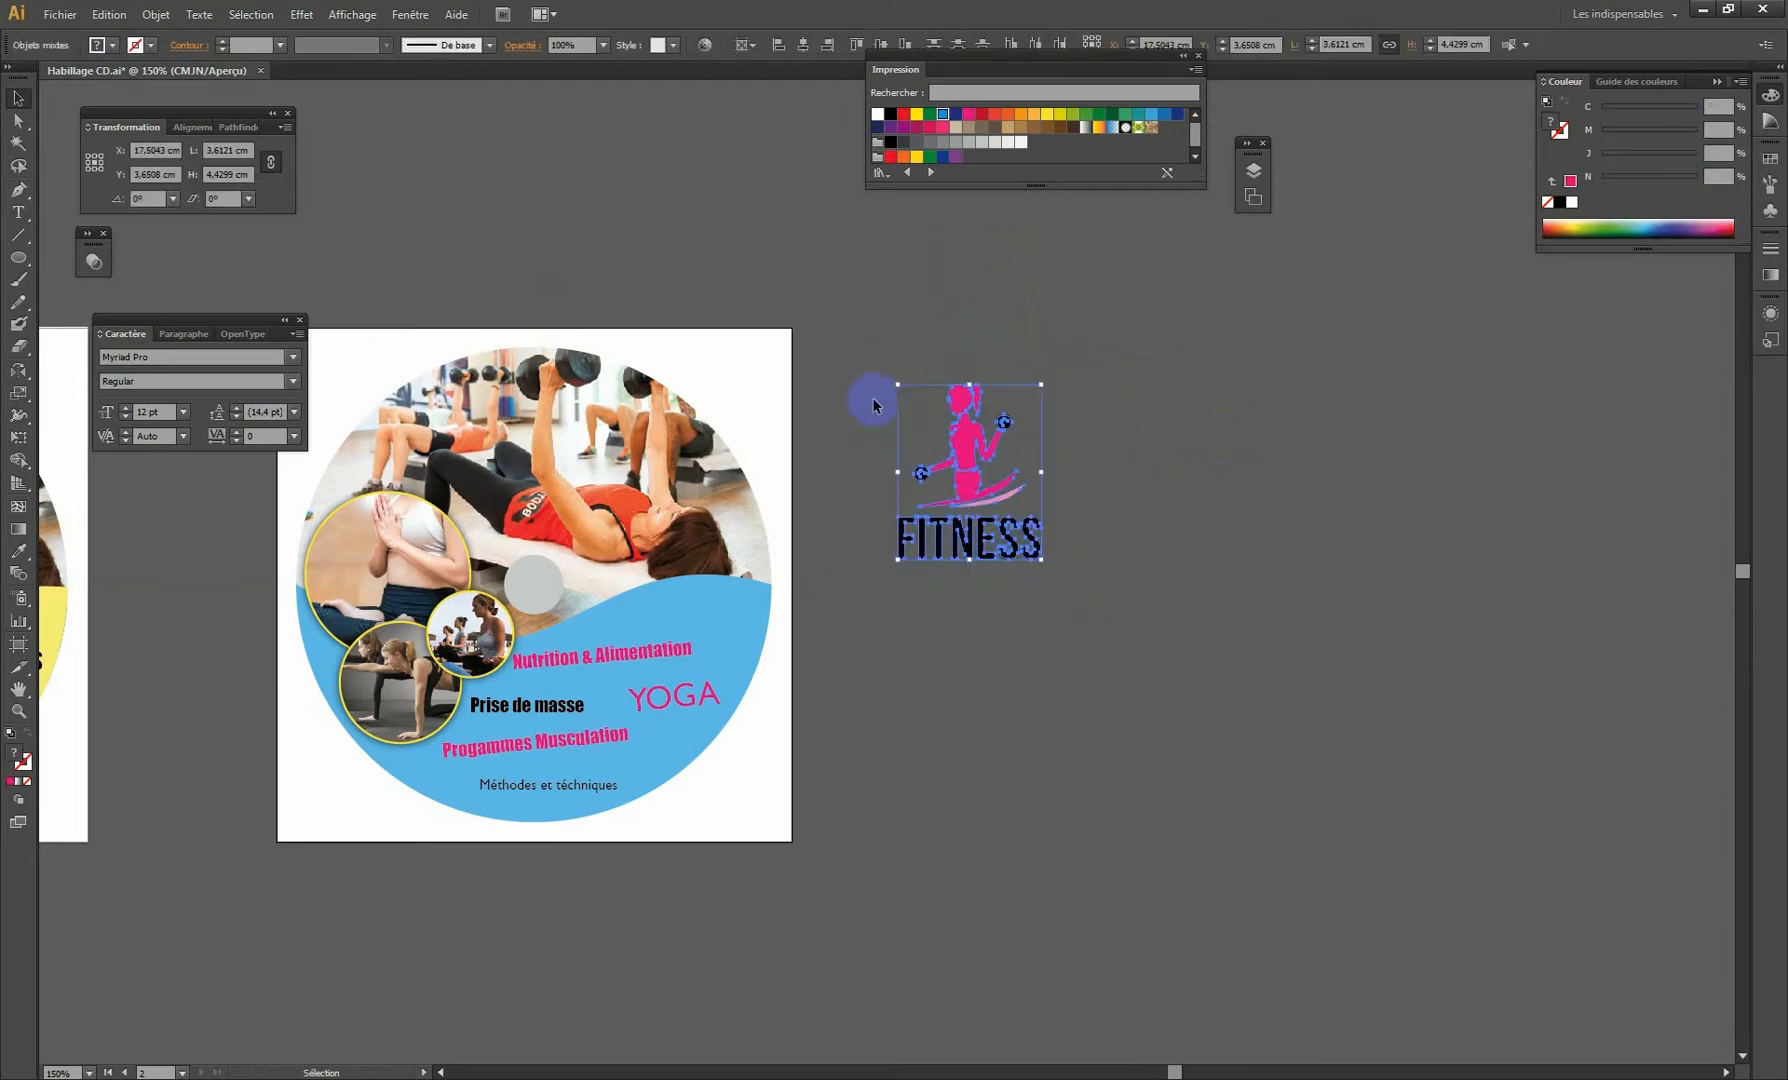
click(155, 14)
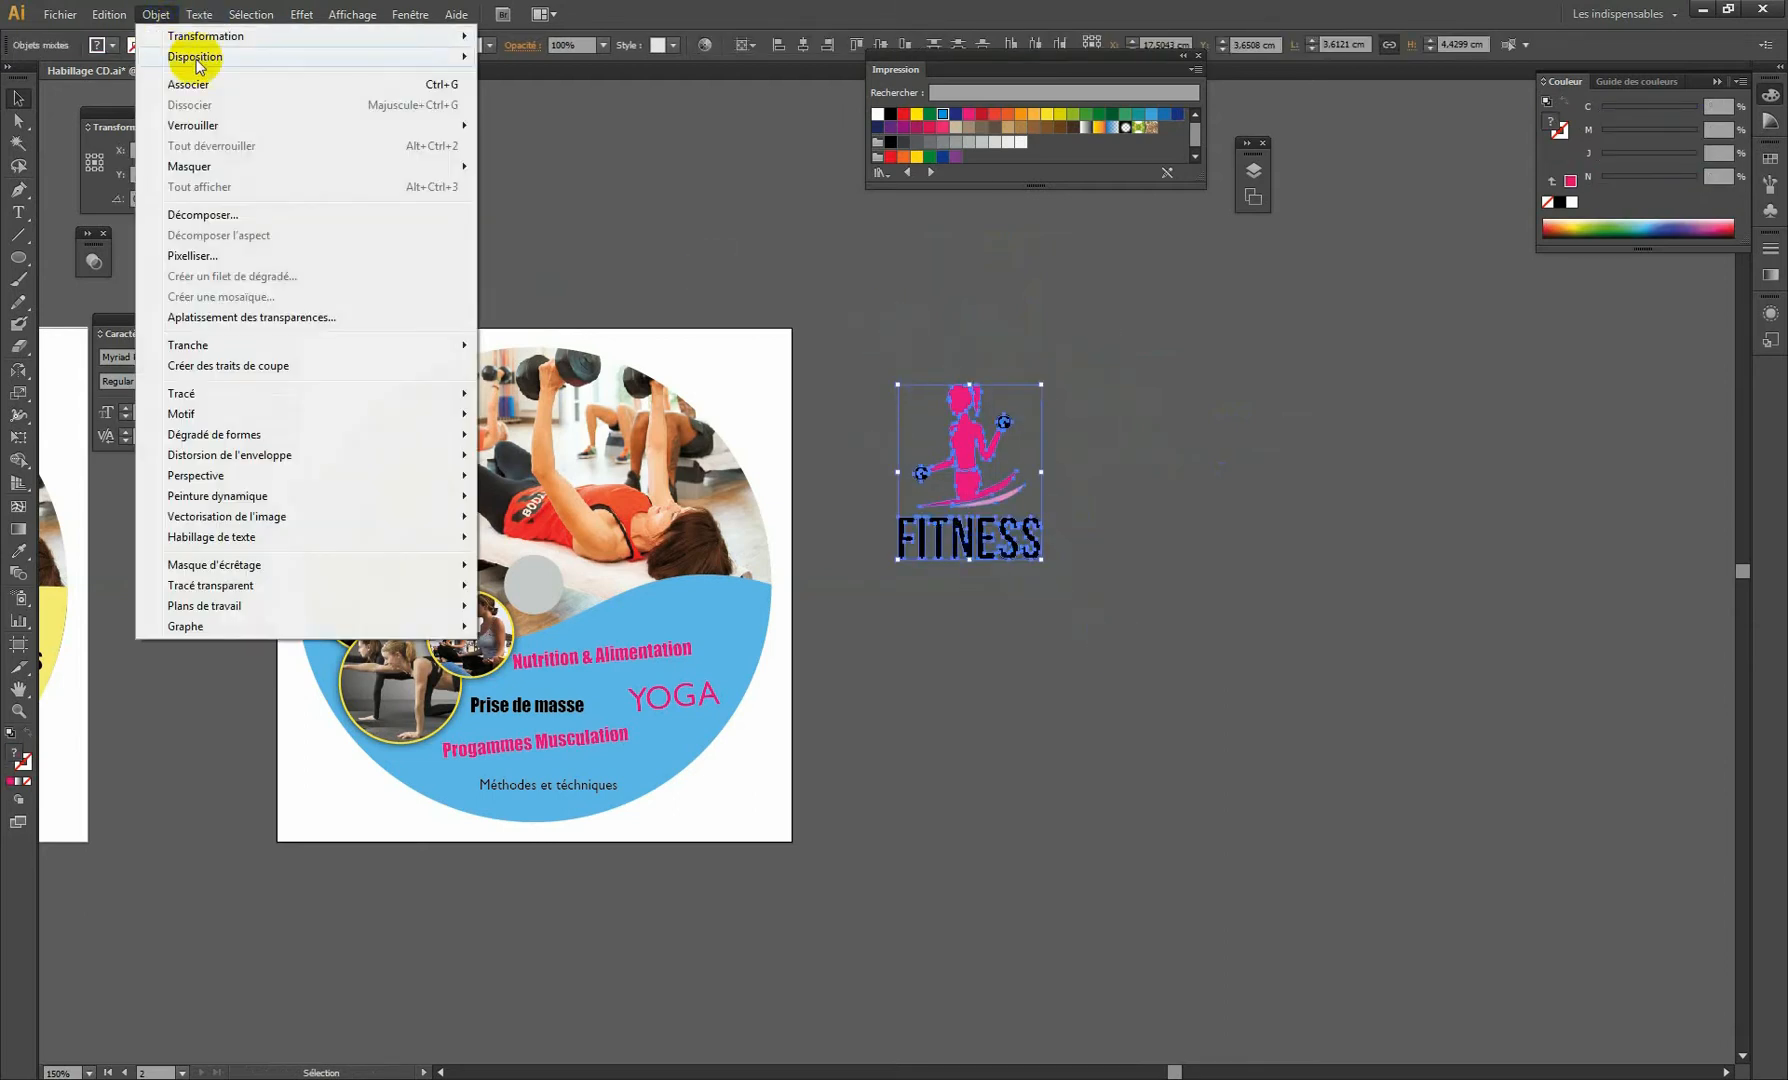
click(204, 88)
click(1177, 379)
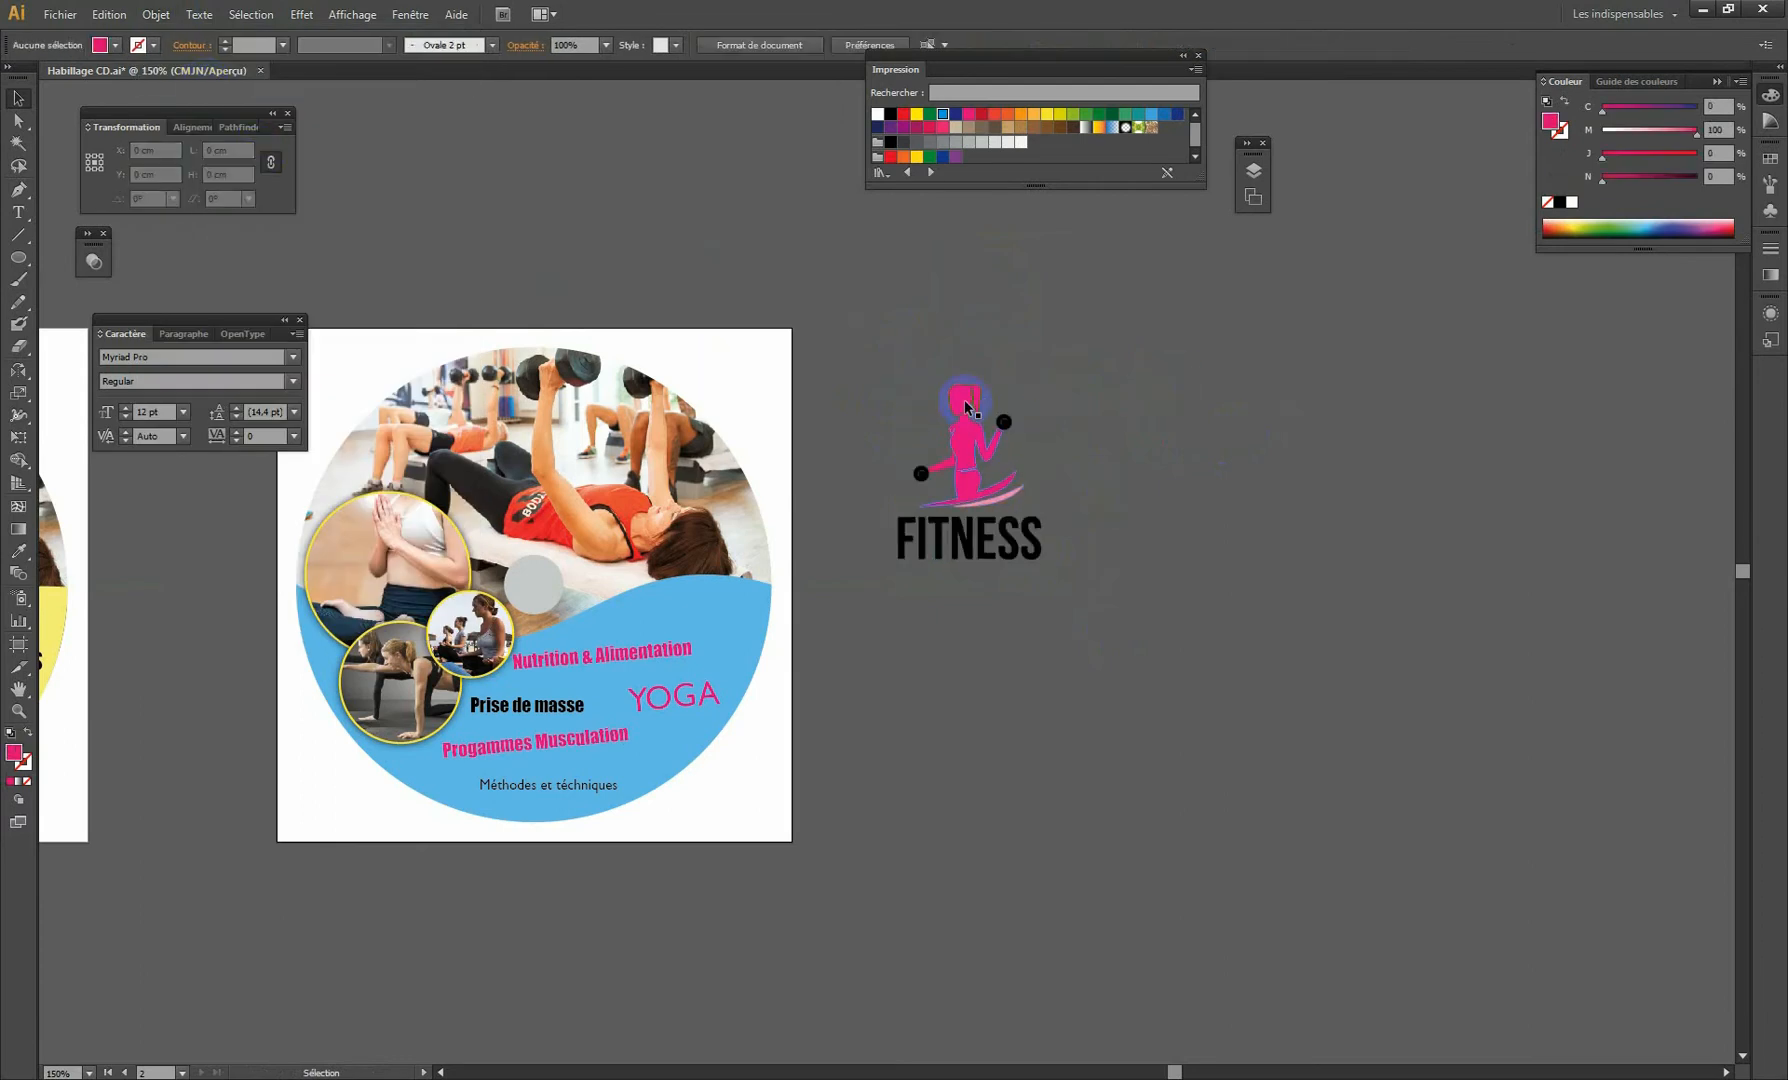
Shrink the grouped logo to about 2.15 × 2.64 cm and place it over the blue wave at the disc's right edge.
click(963, 410)
click(1013, 440)
drag(971, 417, 740, 582)
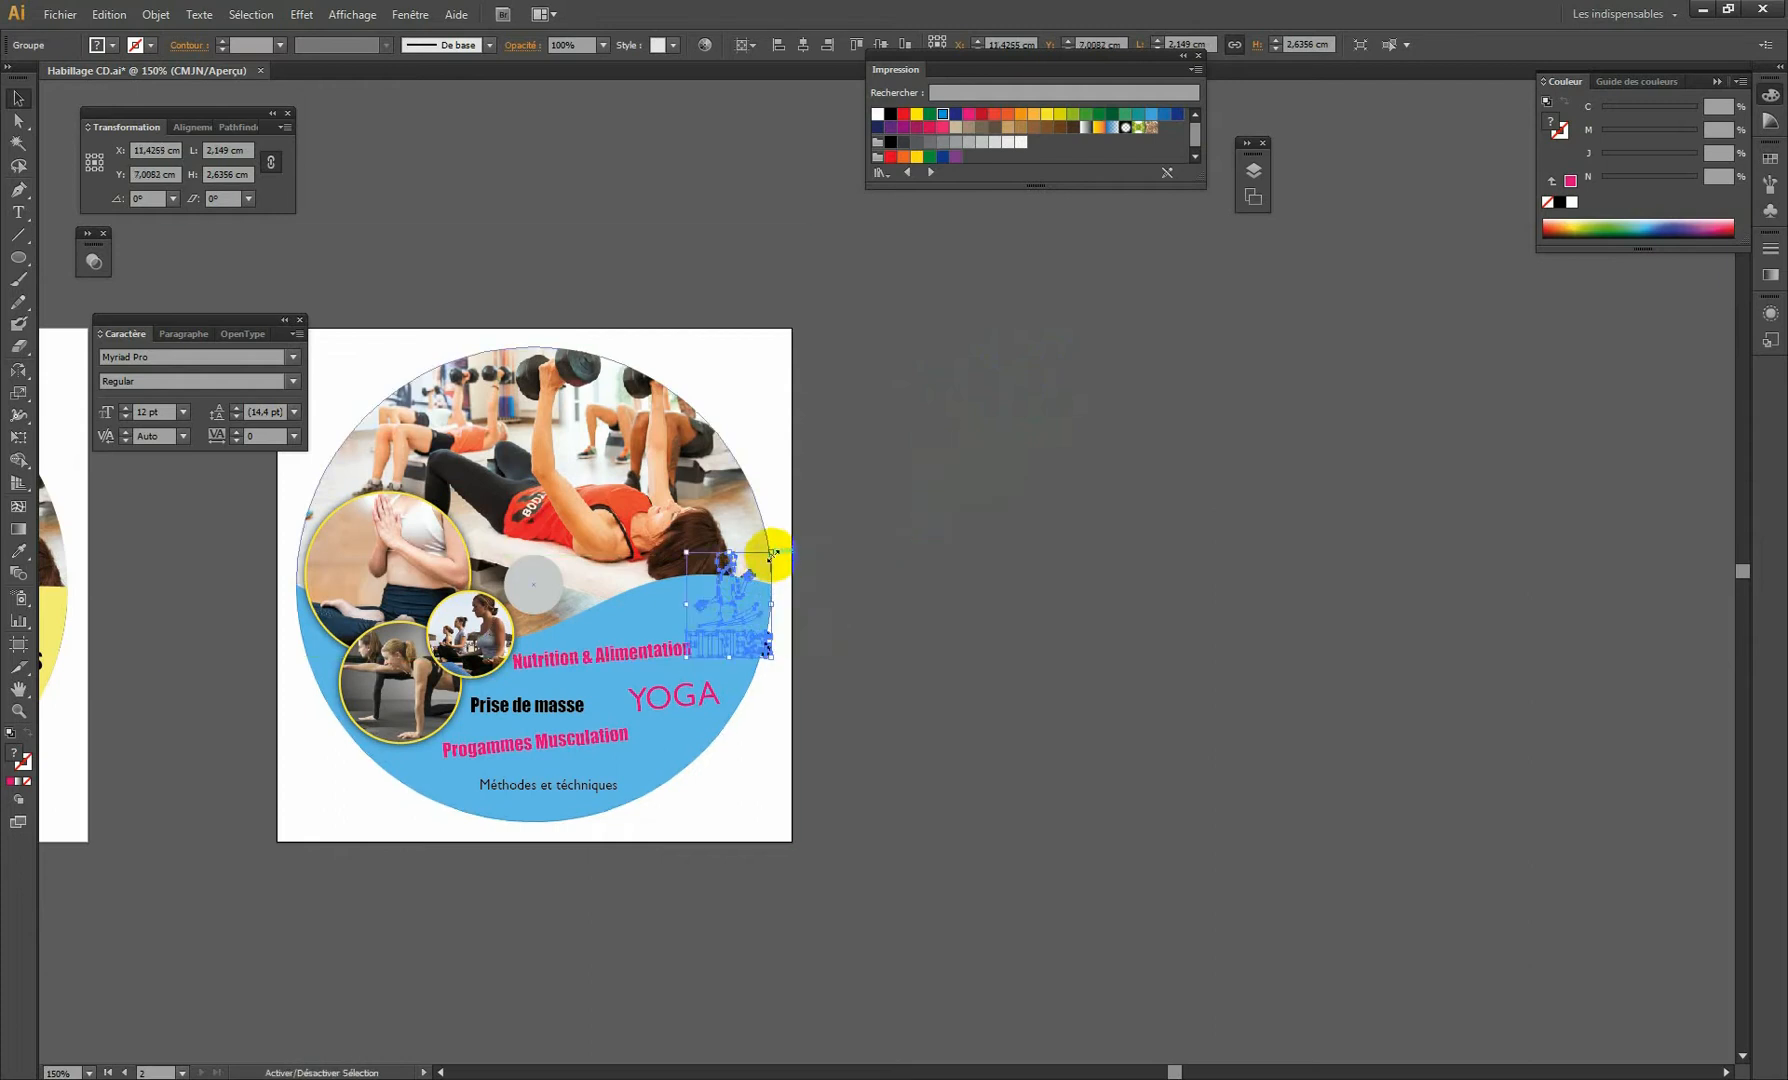
right_click(724, 587)
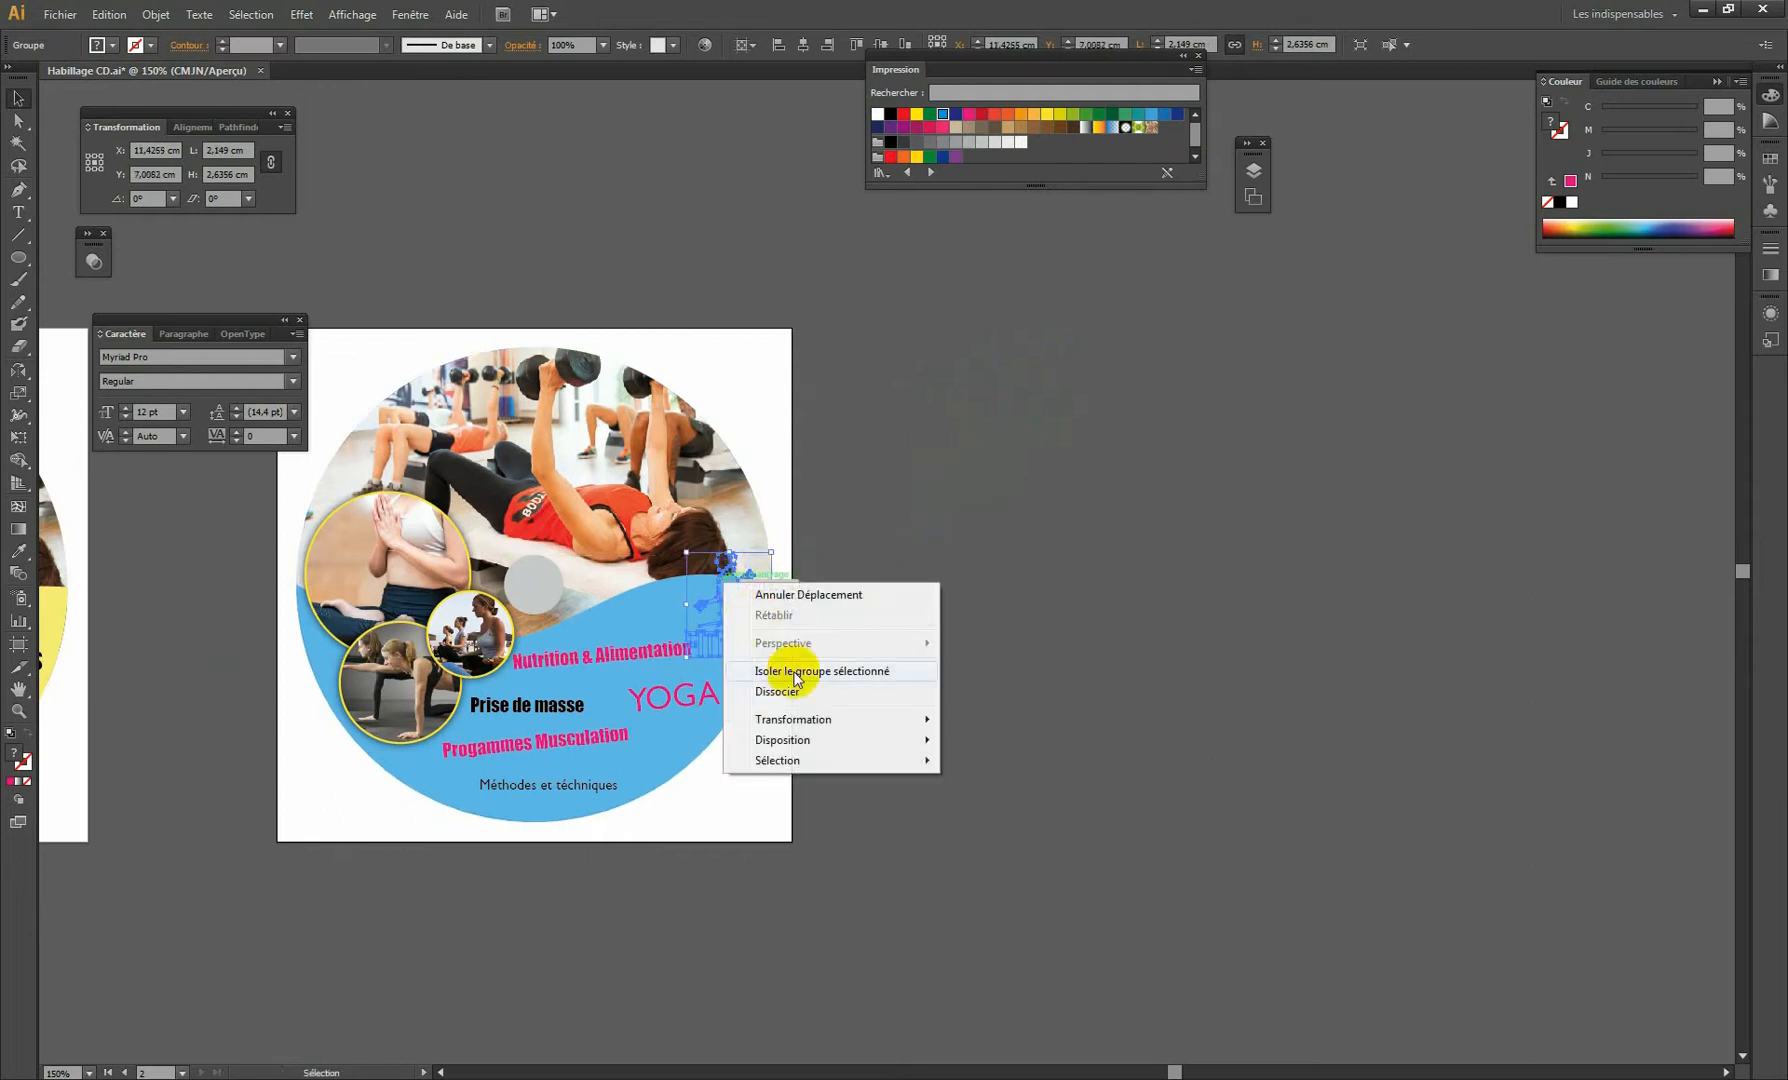
mouse_move(802, 745)
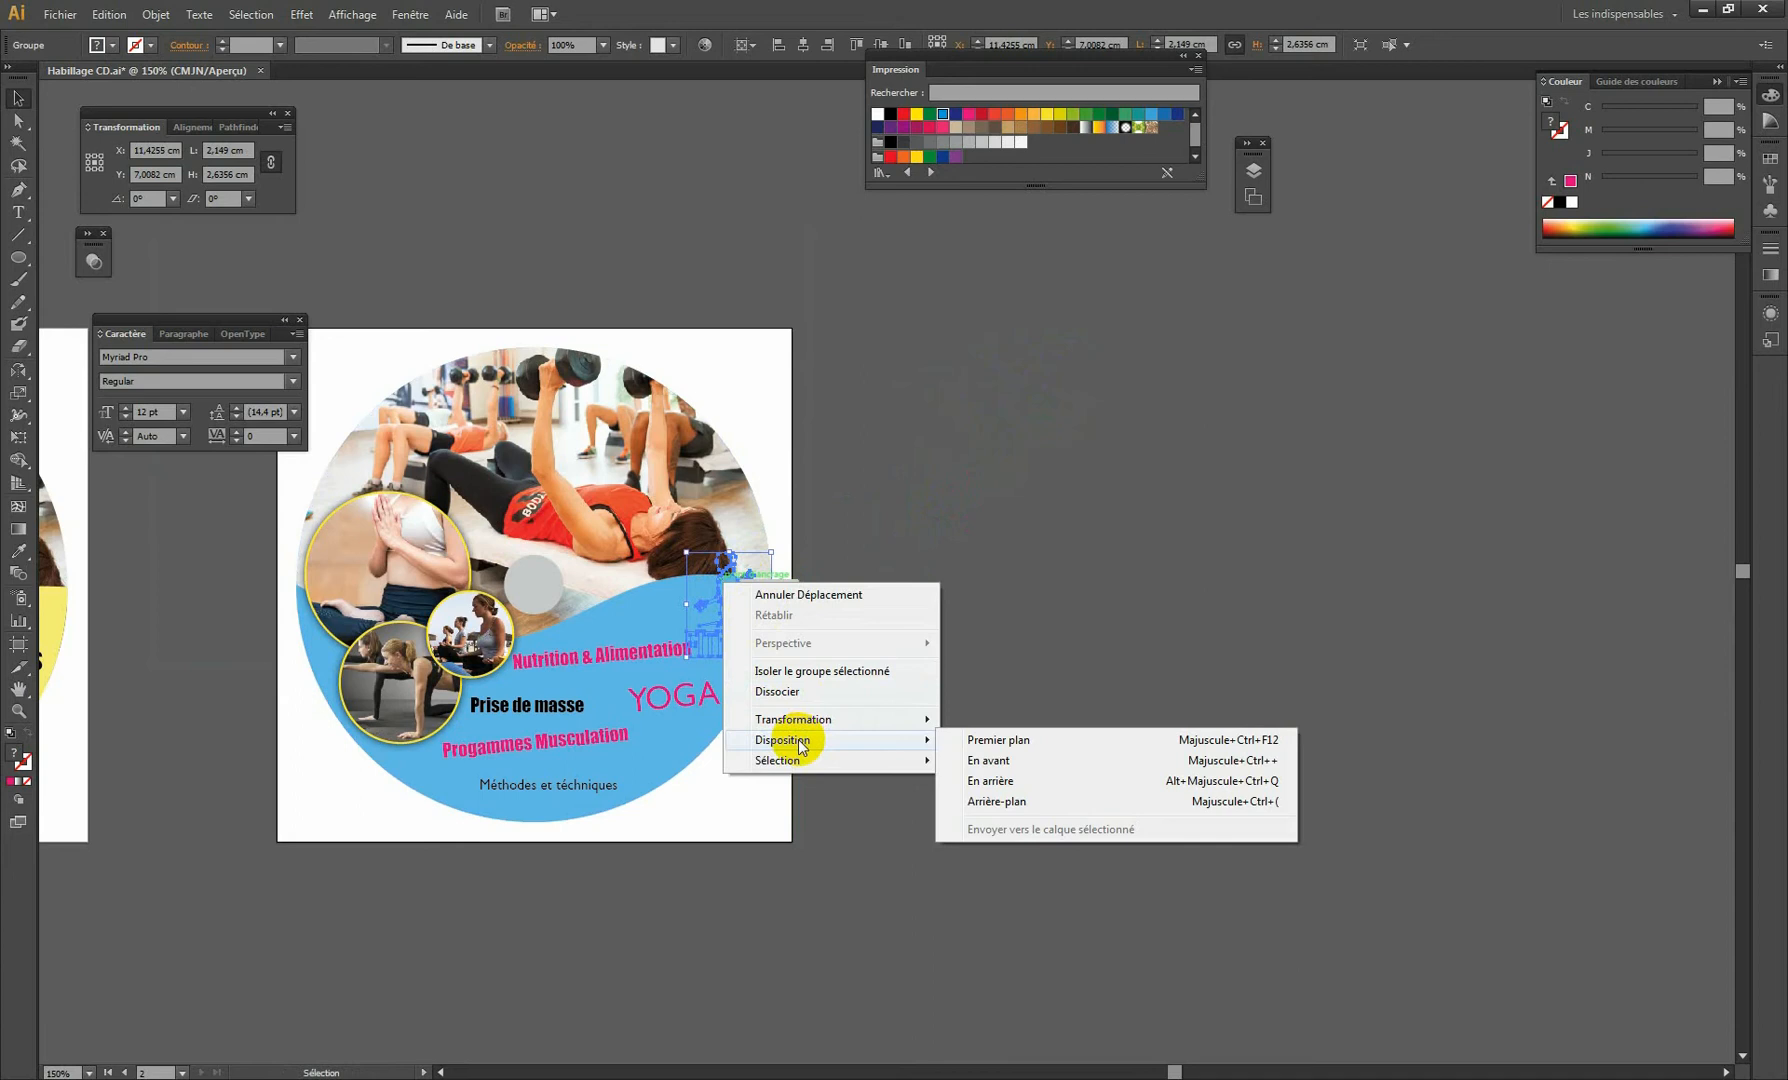
click(944, 414)
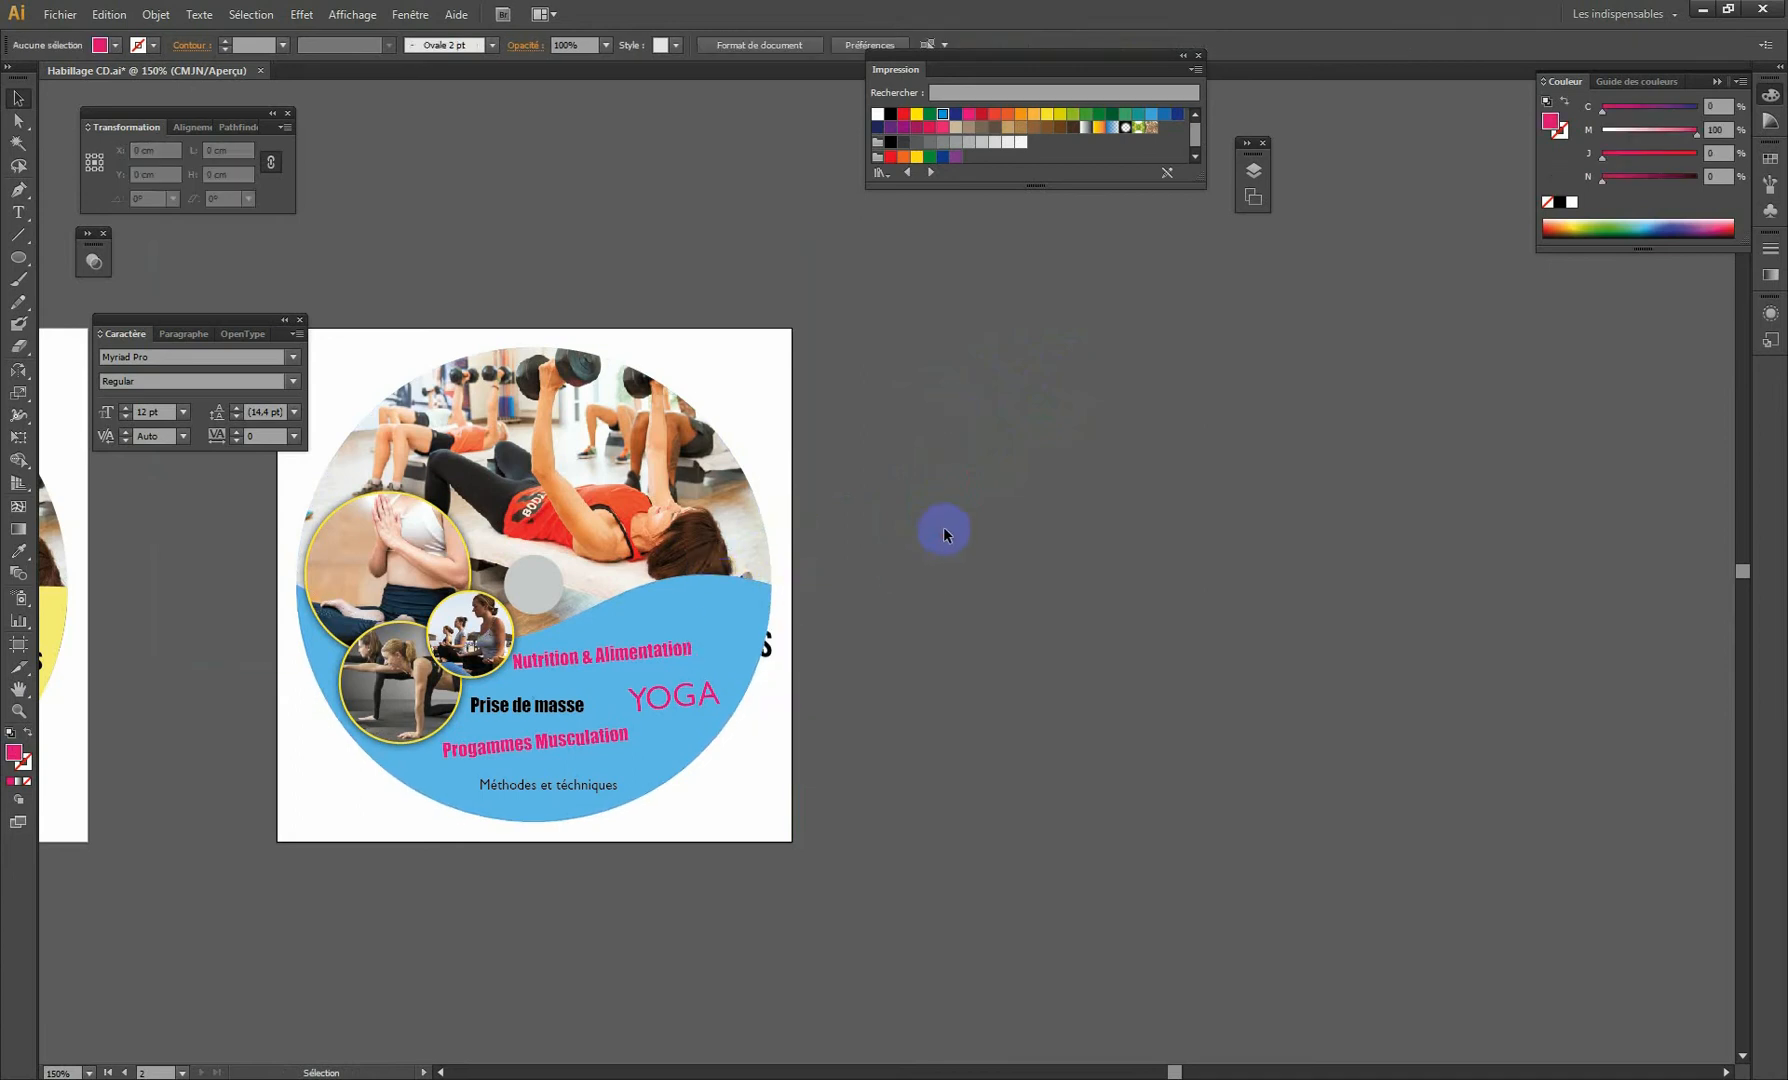
Send the blue wave and the large workout photo together to the back, behind the FITNESS logo.
click(681, 603)
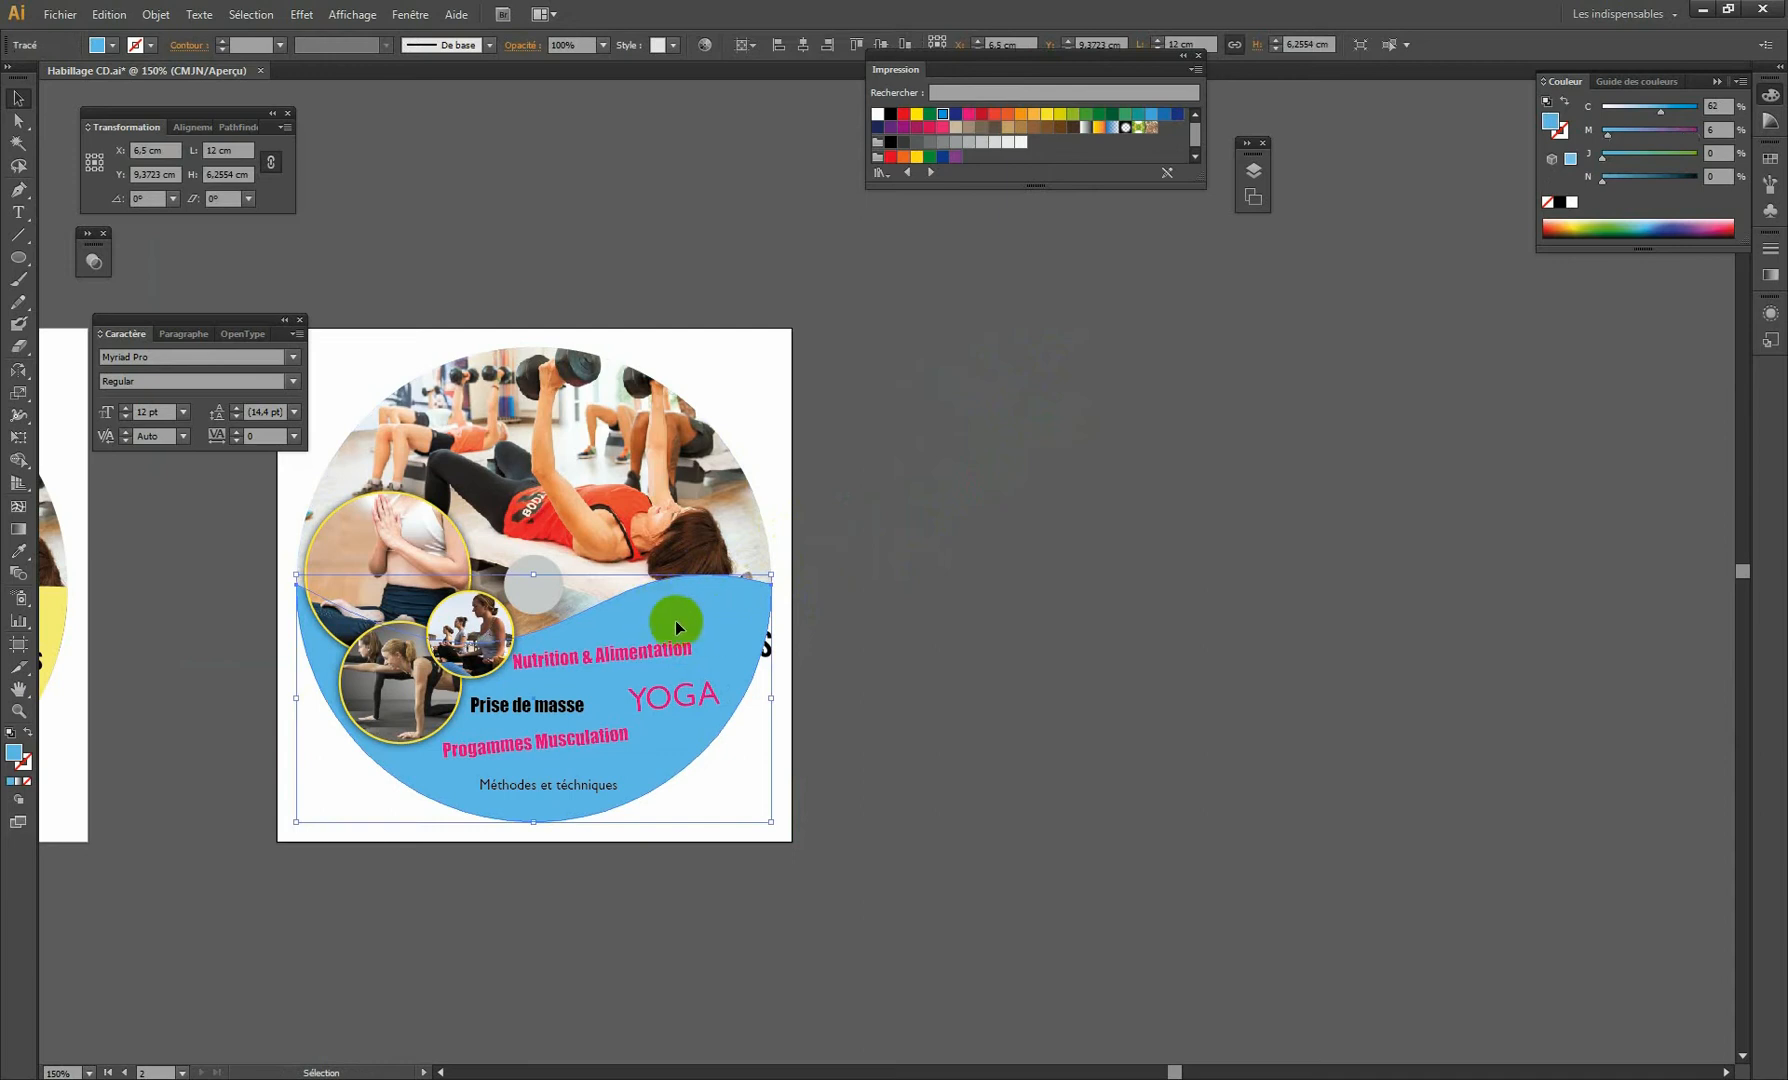
shift+click(656, 456)
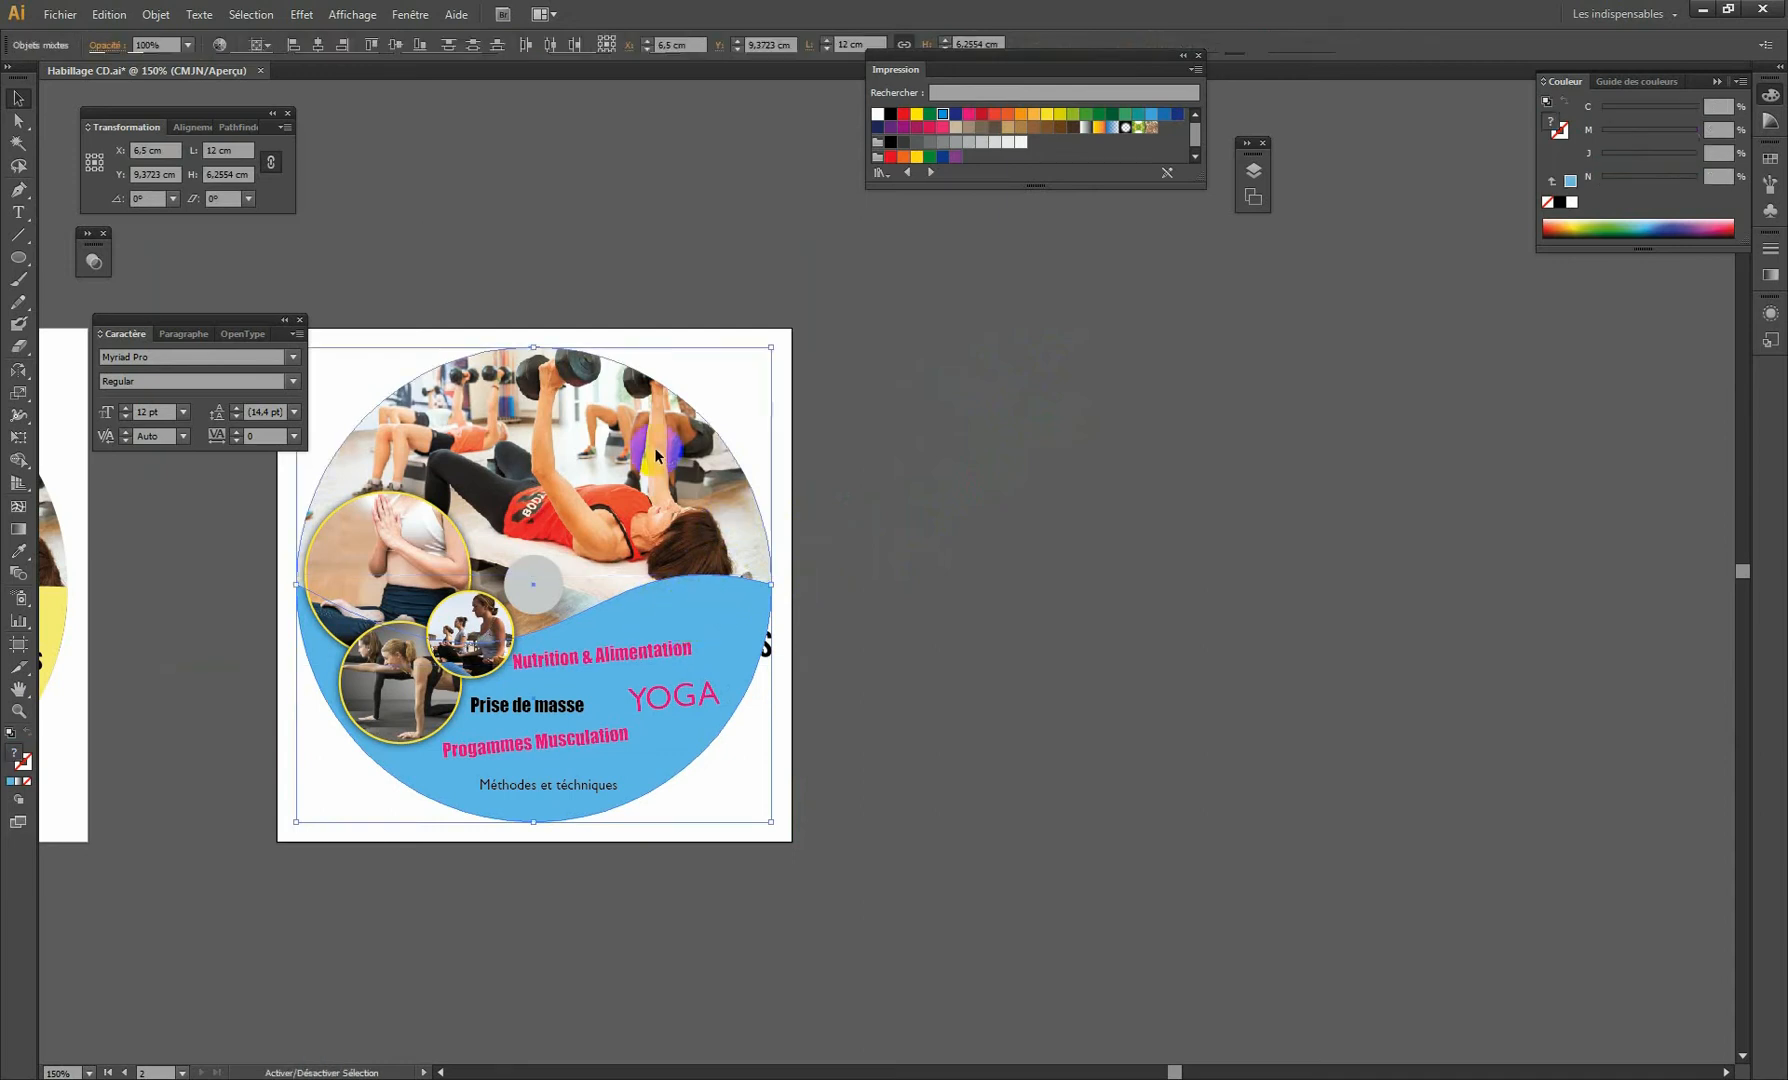
right_click(656, 453)
mouse_move(741, 609)
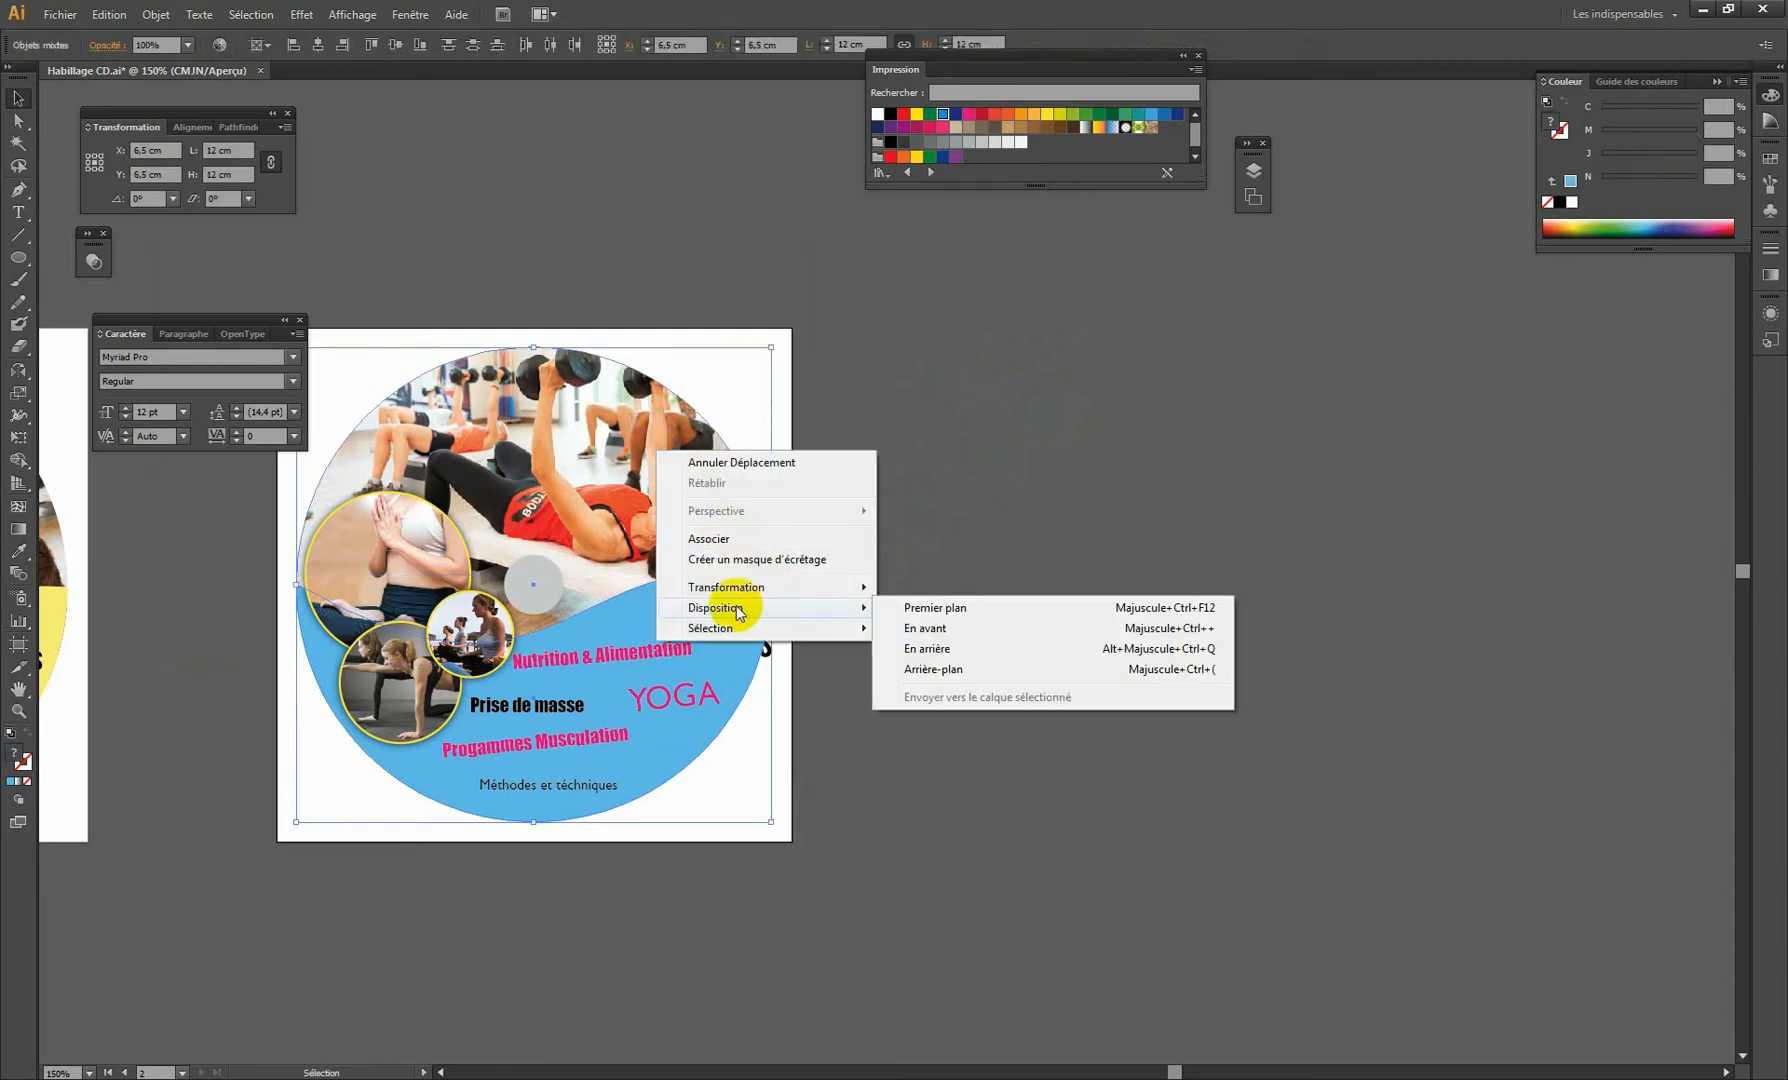
click(970, 670)
click(1109, 601)
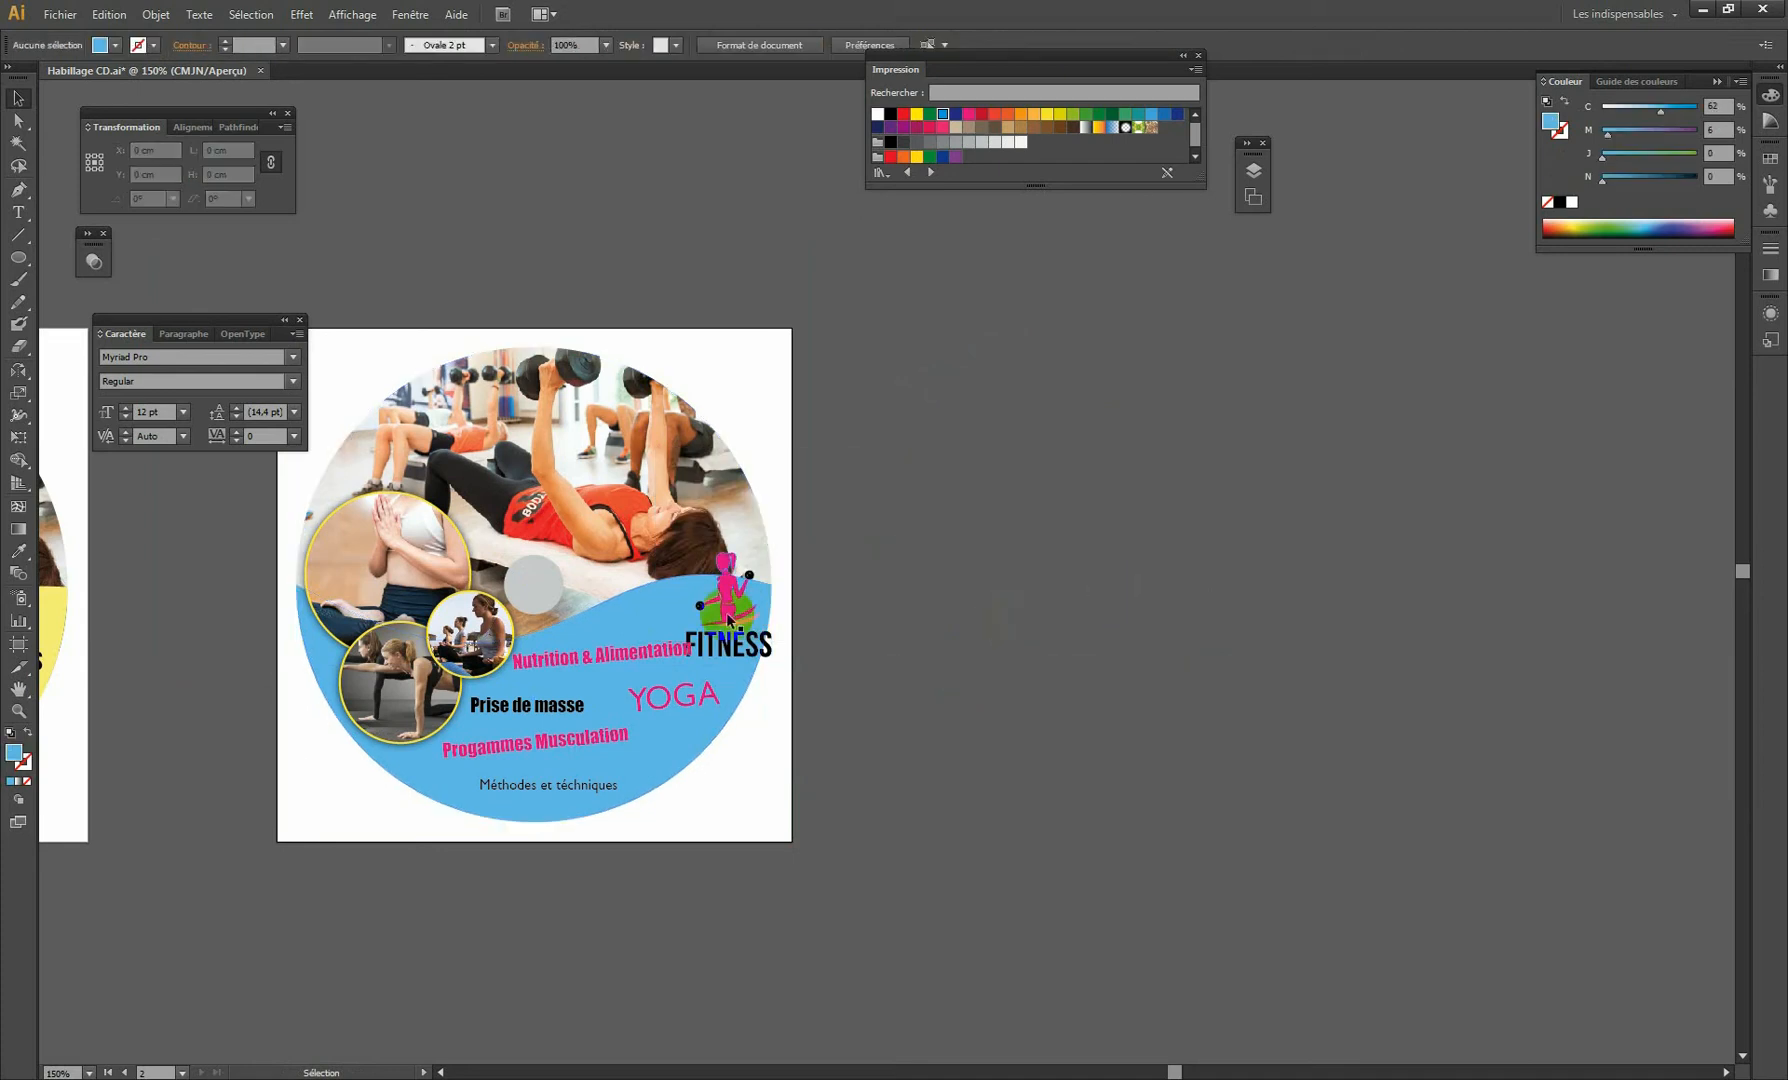
Shrink the grouped FITNESS logo on the blue label to about 1.84 × 2.25 cm.
click(730, 597)
drag(771, 553, 717, 577)
drag(542, 552, 900, 492)
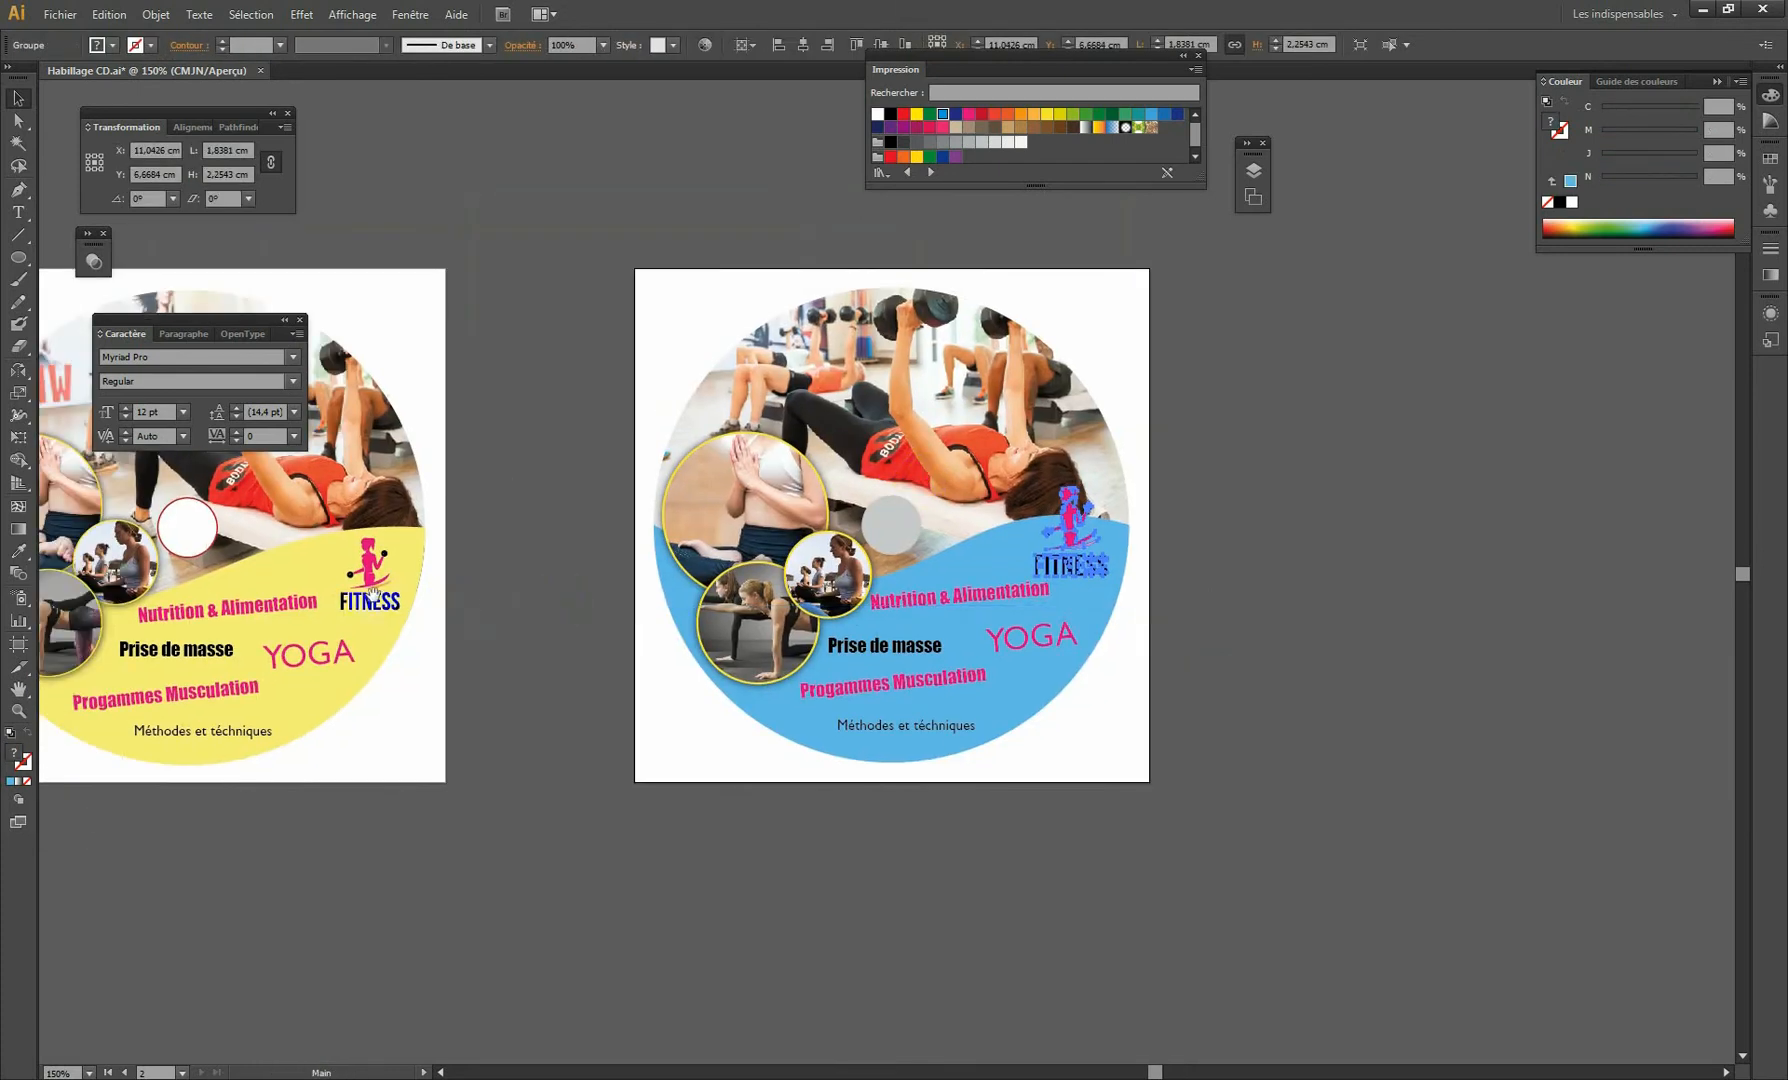
Reduce the blue label's "Nutrition & Alimentation" line to about 9.95 pt and nudge it slightly to the right.
drag(963, 574, 1036, 598)
click(972, 604)
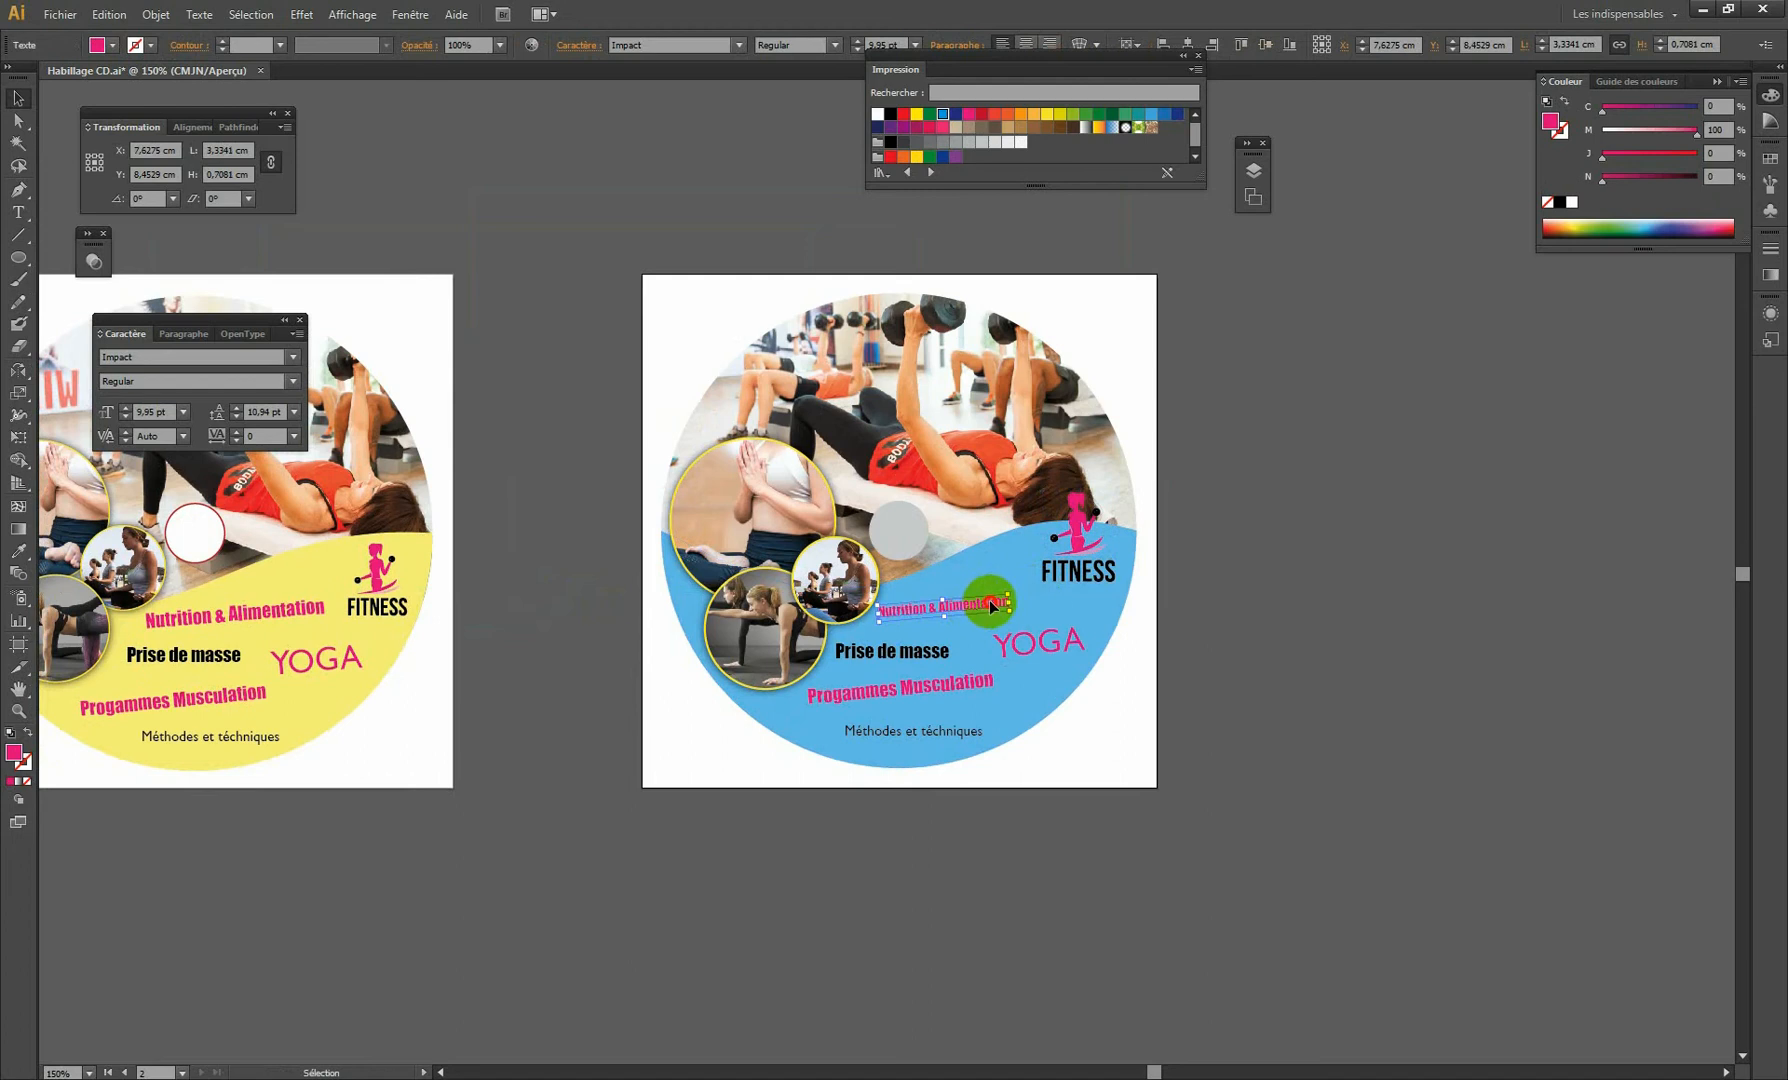
key(Right)
key(Right)
key(Right)
key(Right)
Move the FITNESS logo down inside the blue wave and shrink it to about 1.58 × 1.94 cm.
drag(1086, 554, 1080, 572)
drag(1036, 512, 1069, 558)
click(1233, 551)
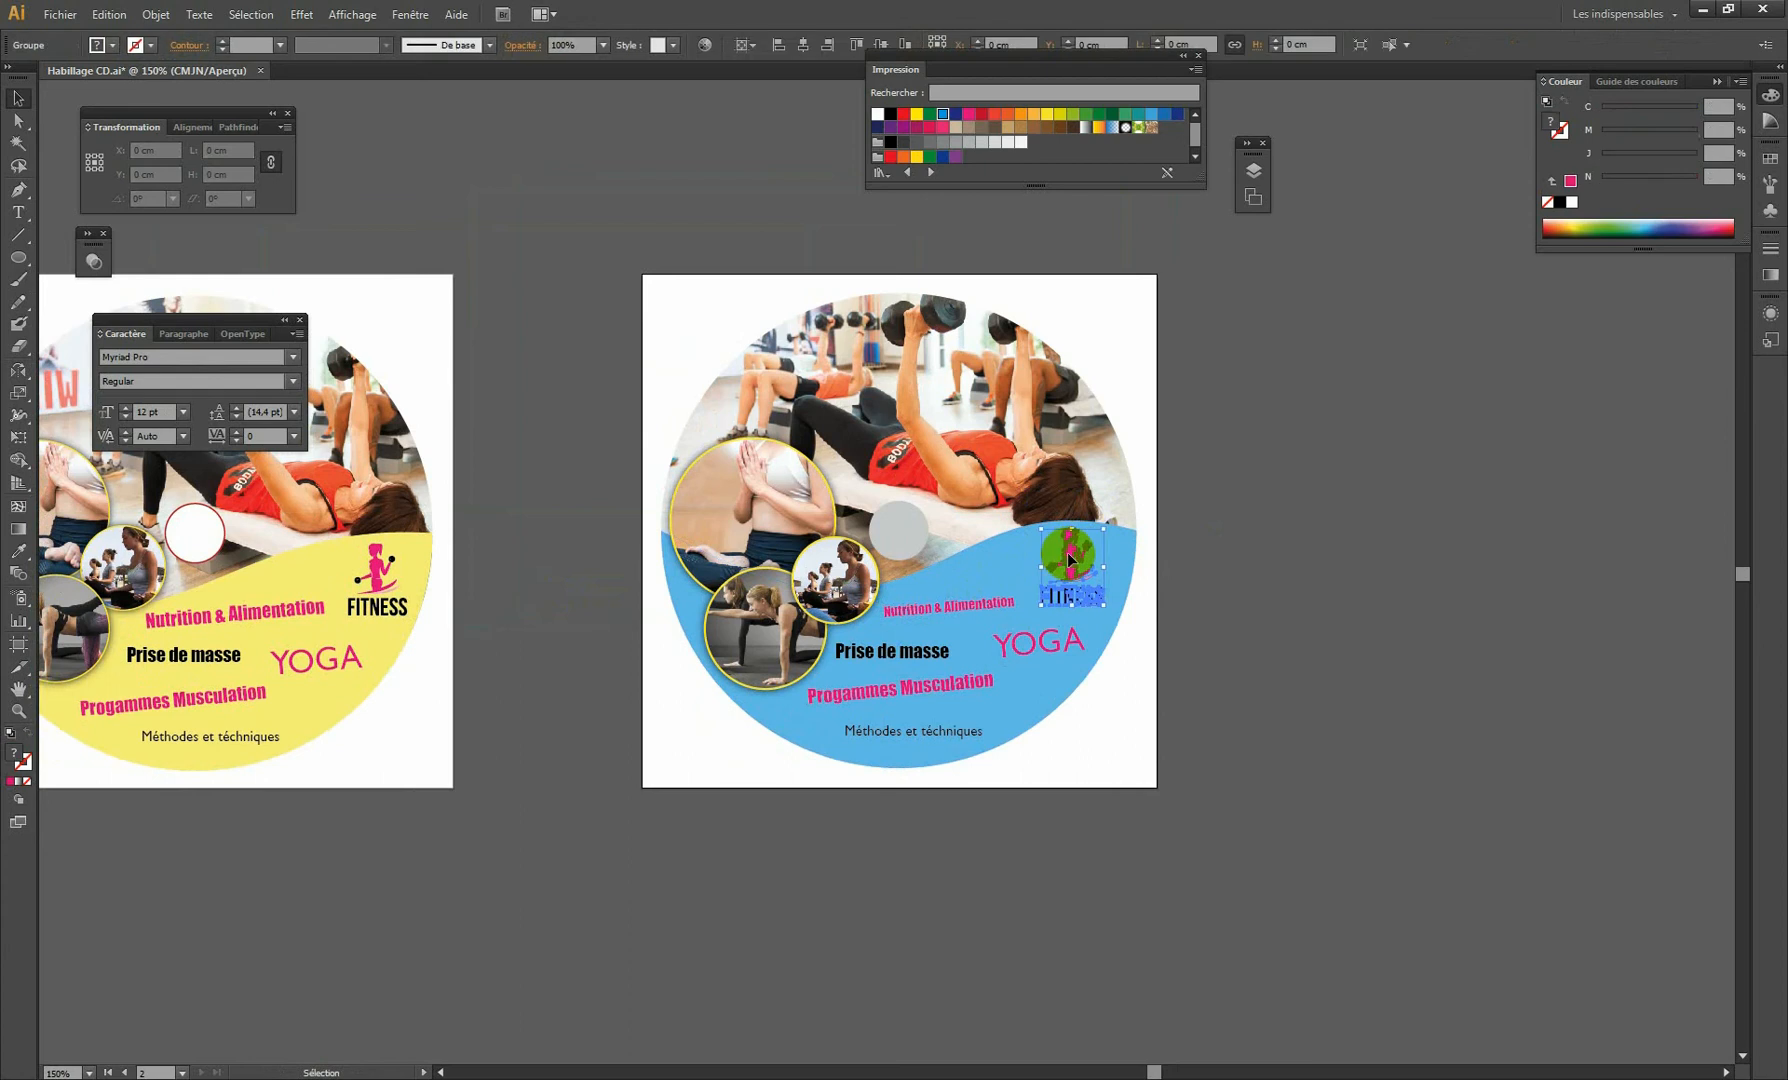
Hide the panels and bring the yellow and blue CD labels into view side by side for comparison.
drag(852, 582, 976, 523)
drag(727, 560, 860, 705)
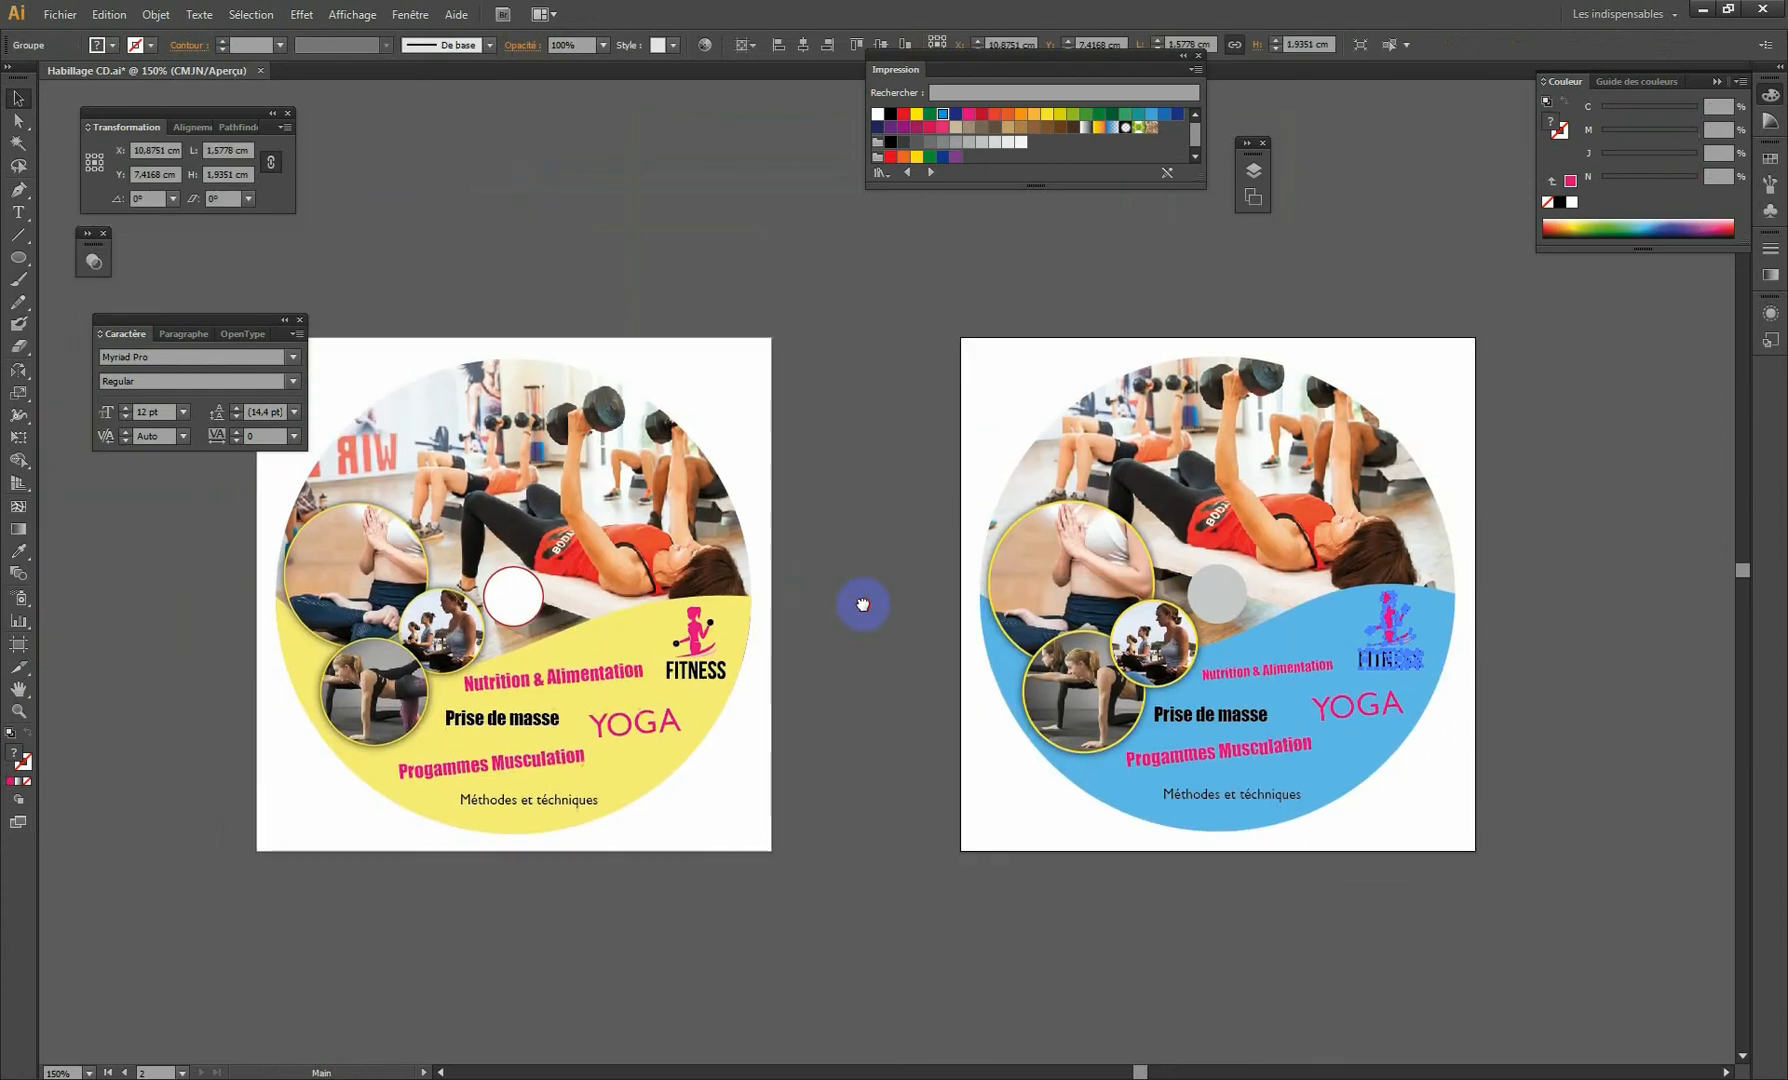
key(Tab)
drag(952, 631, 941, 607)
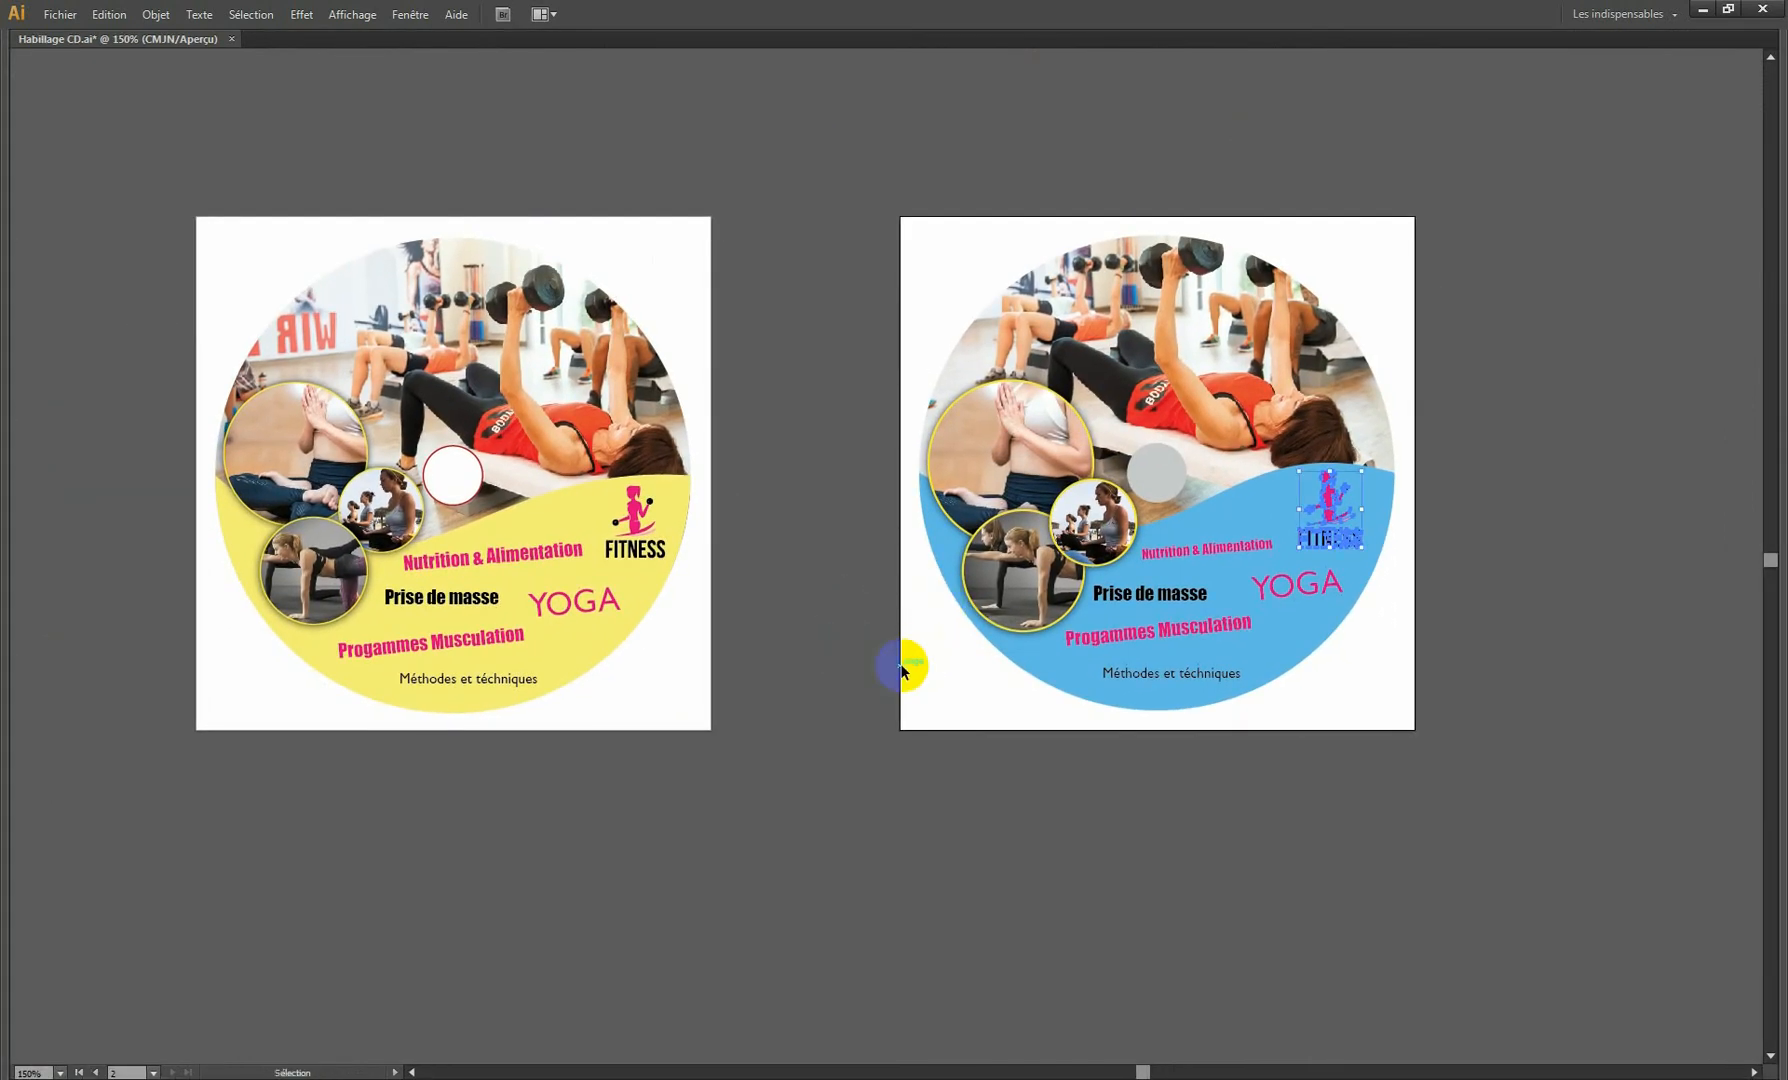